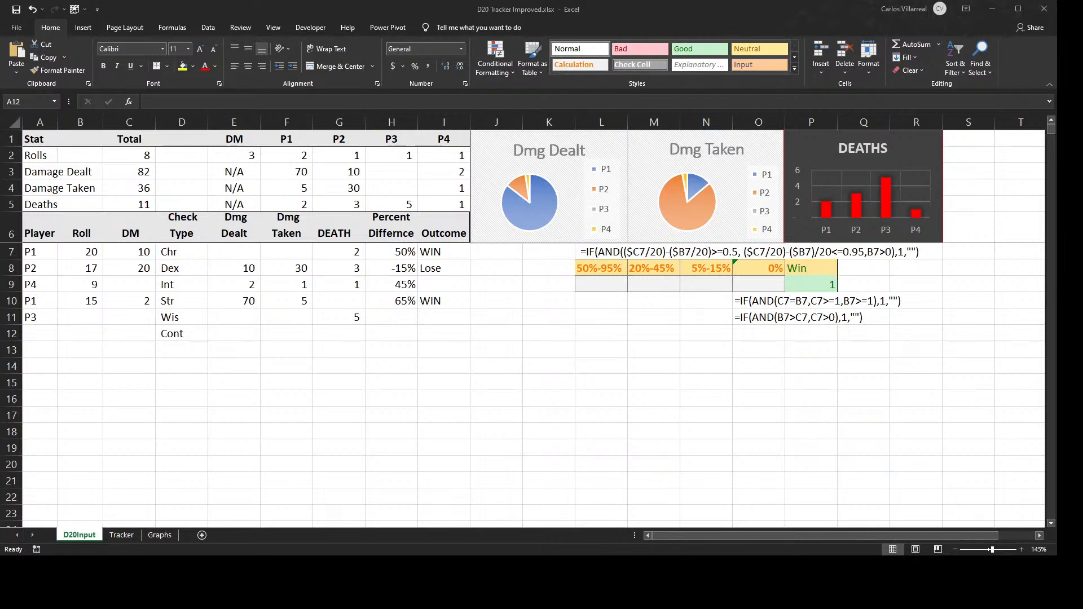
# - In the Sentence breaker workbook, enter "this is a sentence" in cell A2 of the SentenceBreaker sheet
pyautogui.moveTo(1057, 556); pyautogui.dragTo(1082, 608)
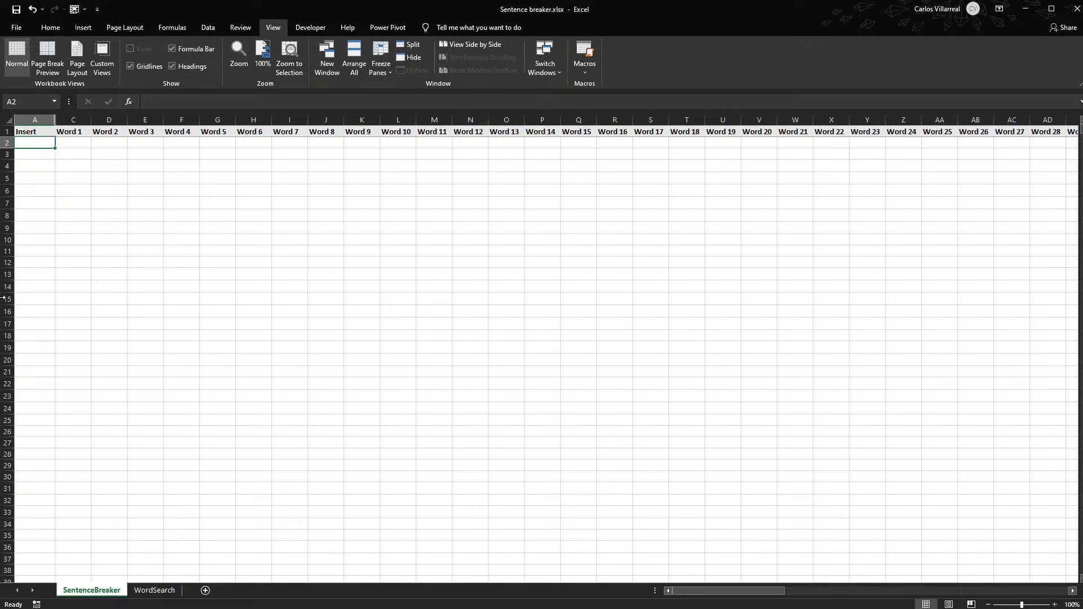
pyautogui.keyDown('ctrl'); pyautogui.scroll(3, 4, 298); pyautogui.keyUp('ctrl')
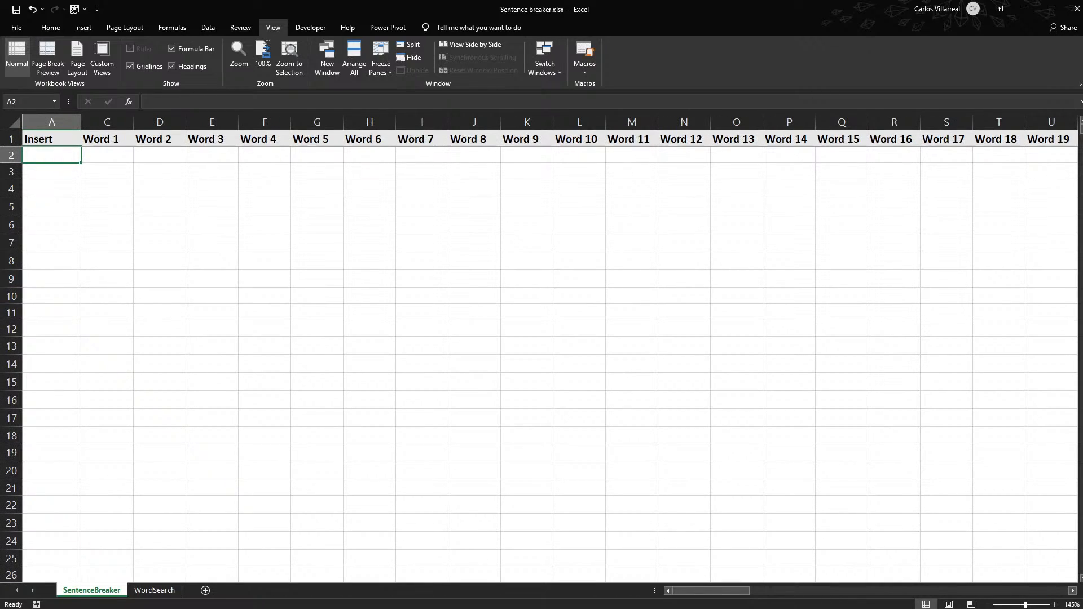
pyautogui.hotkey('alt', 'Tab')
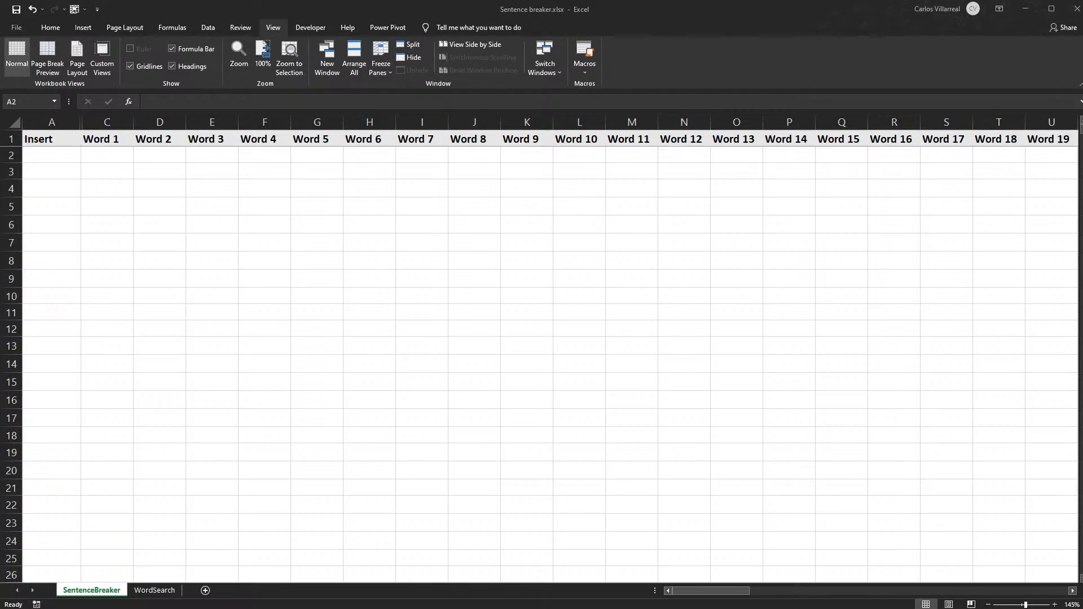
pyautogui.click(65, 151)
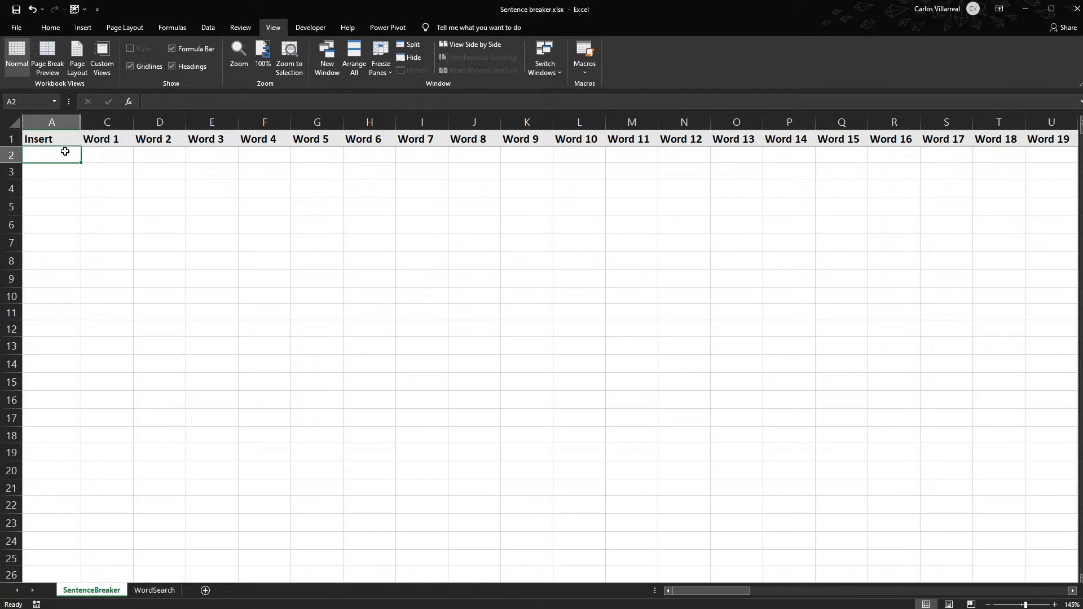
pyautogui.write('th')
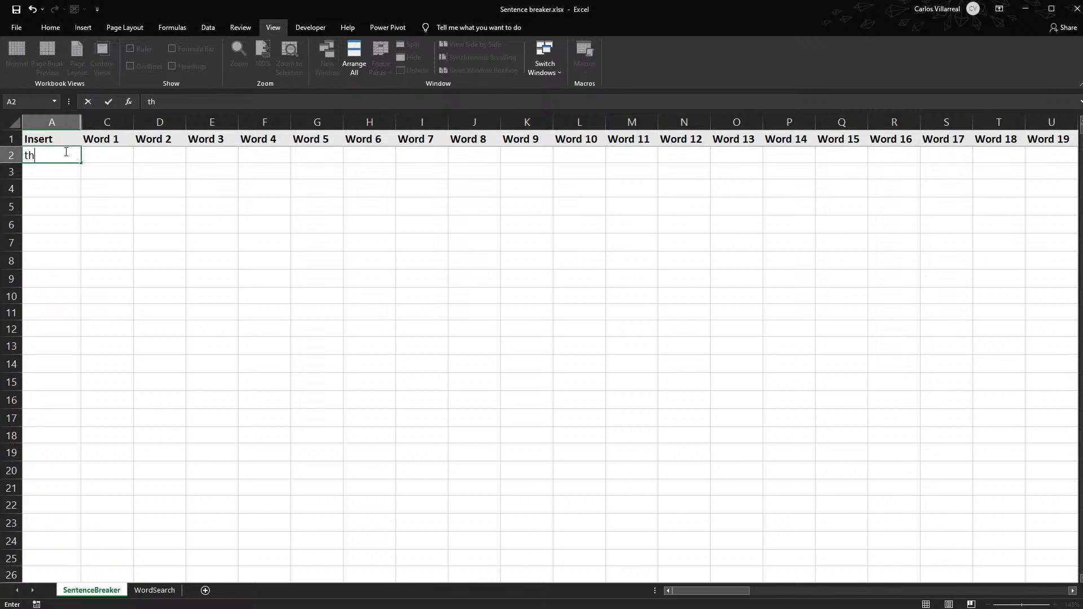
pyautogui.write('is is a sentence')
pyautogui.press('Return')
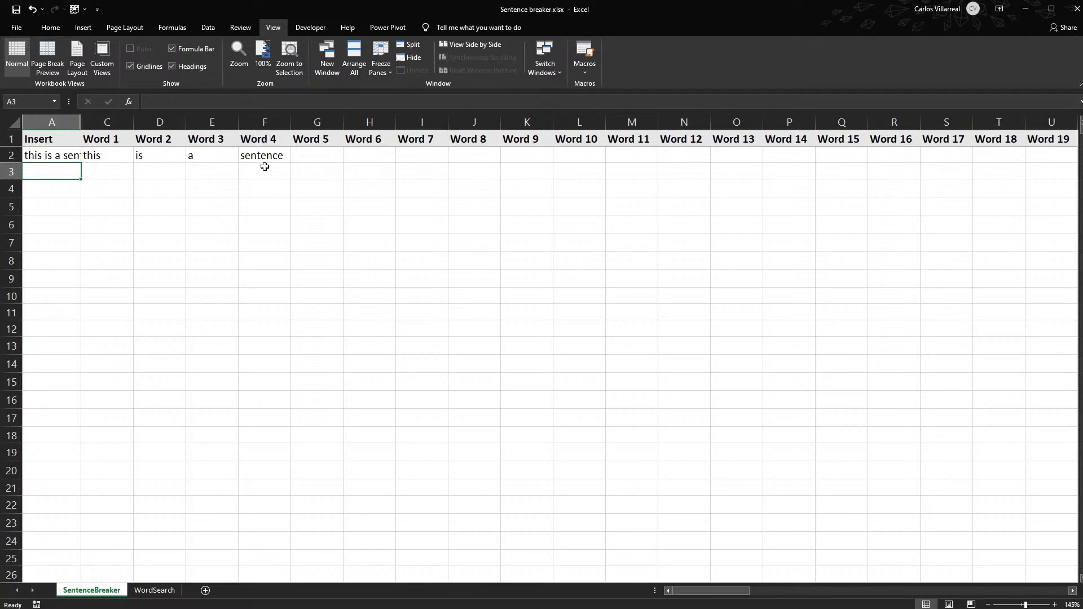
# - Enter "this is another test of the word breaker that's a missnomer" in cell A3
pyautogui.write('this is a ')
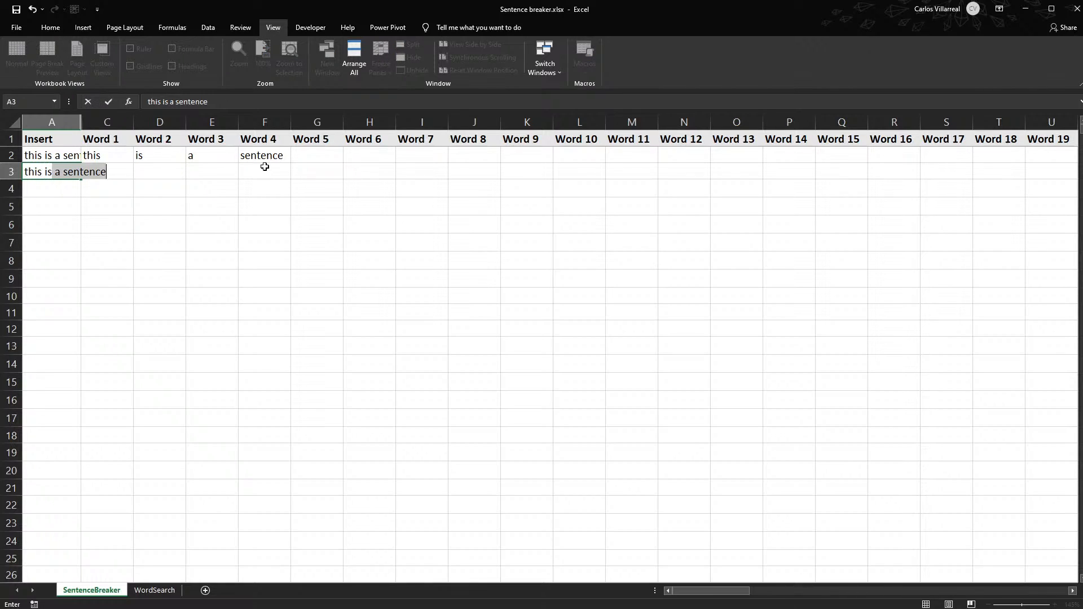
pyautogui.write('no')
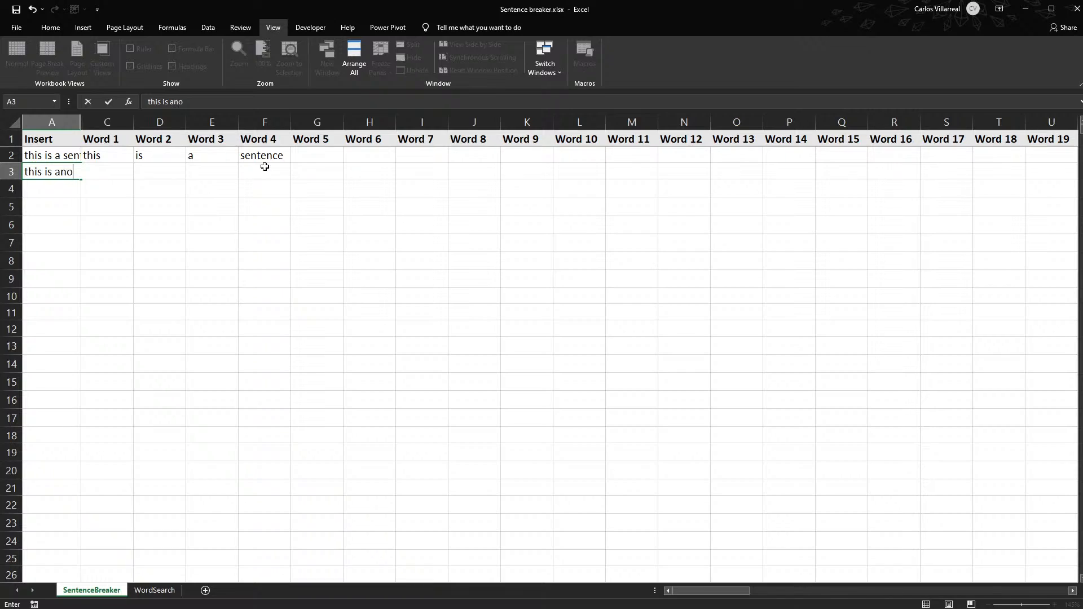
pyautogui.write('ther test of the wo')
pyautogui.write('rd break')
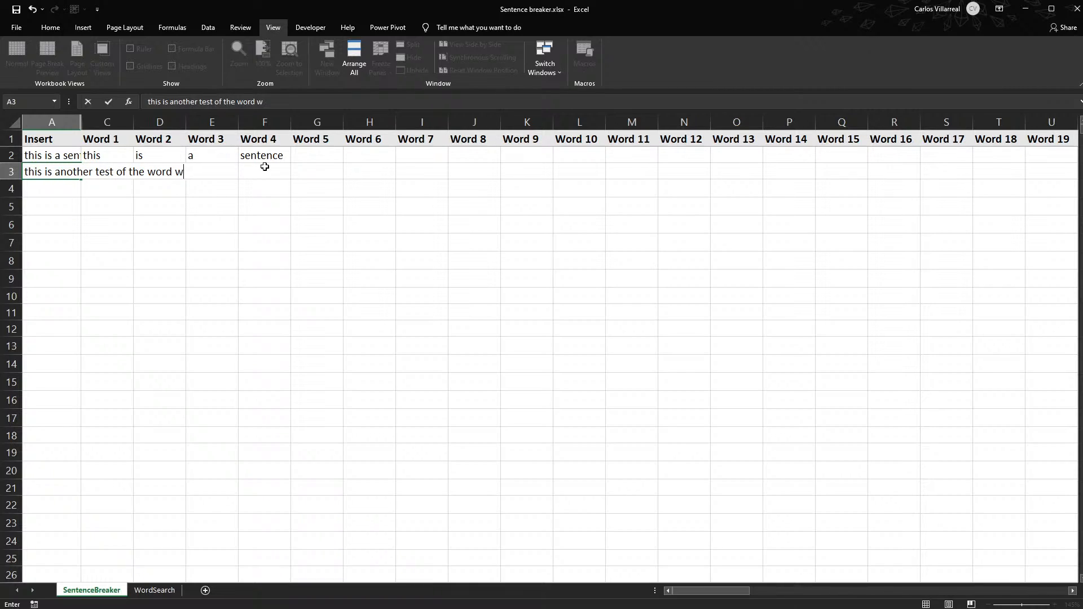
pyautogui.write("er that's a miss")
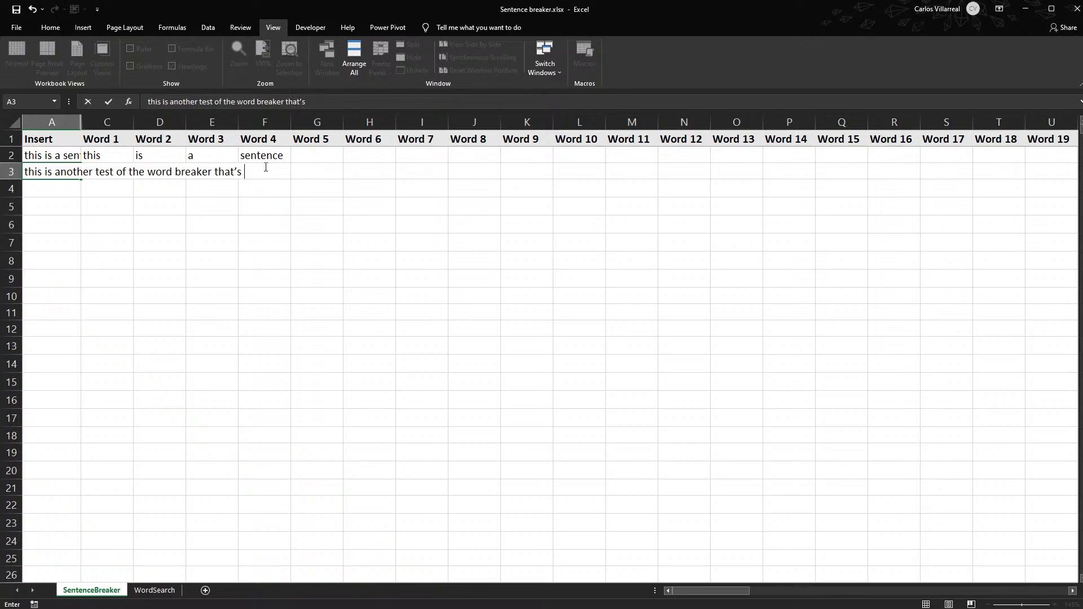
pyautogui.write('nomer')
pyautogui.press('Return')
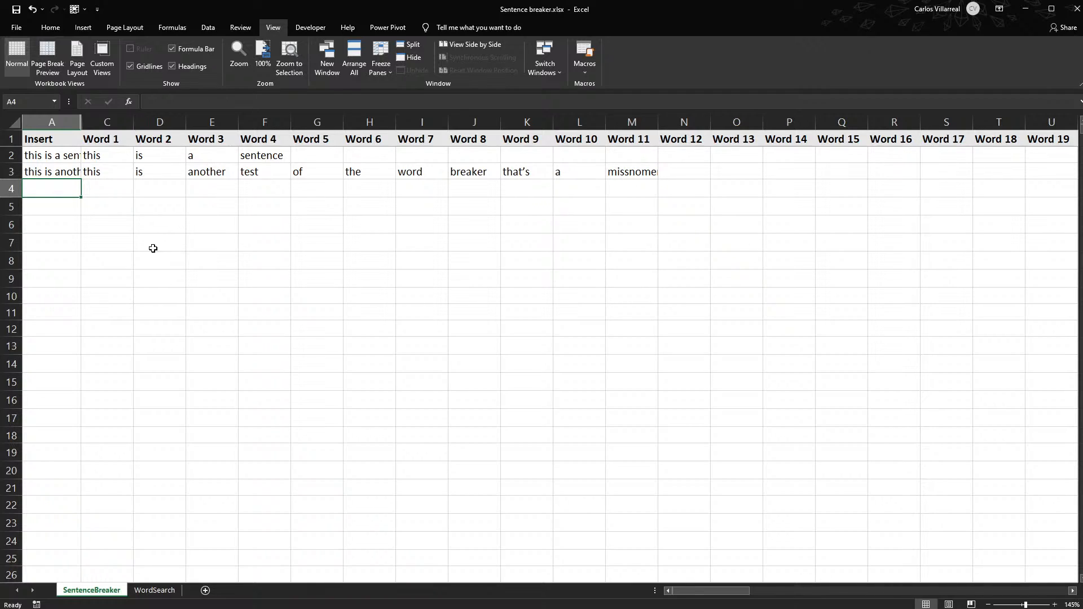
# - Enter "another" as the search word in cell A2 of the WordSearch sheet
pyautogui.click(152, 592)
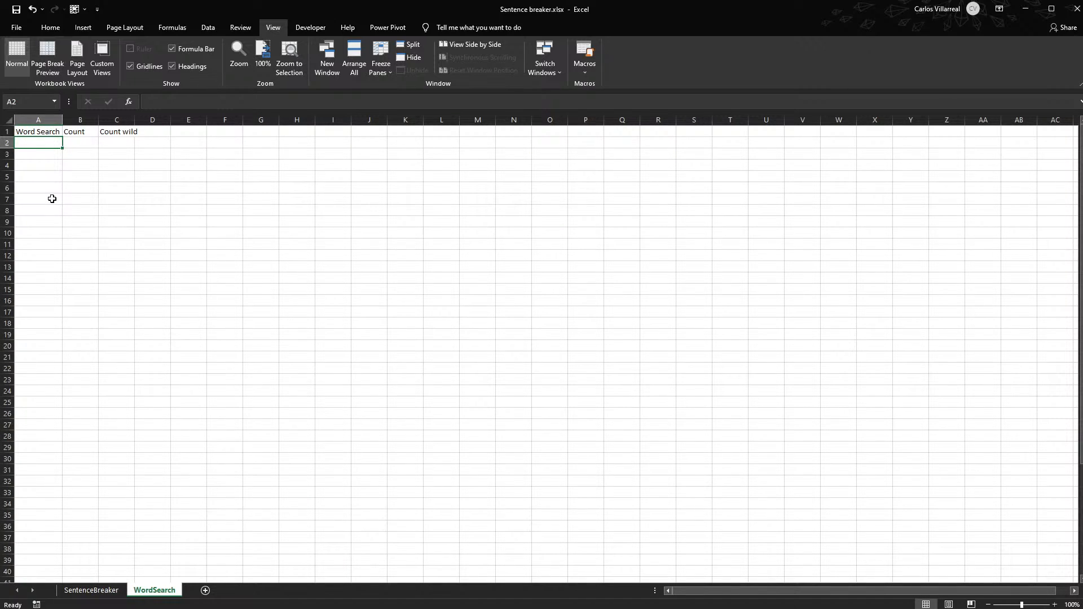
pyautogui.write('another')
pyautogui.press('Return')
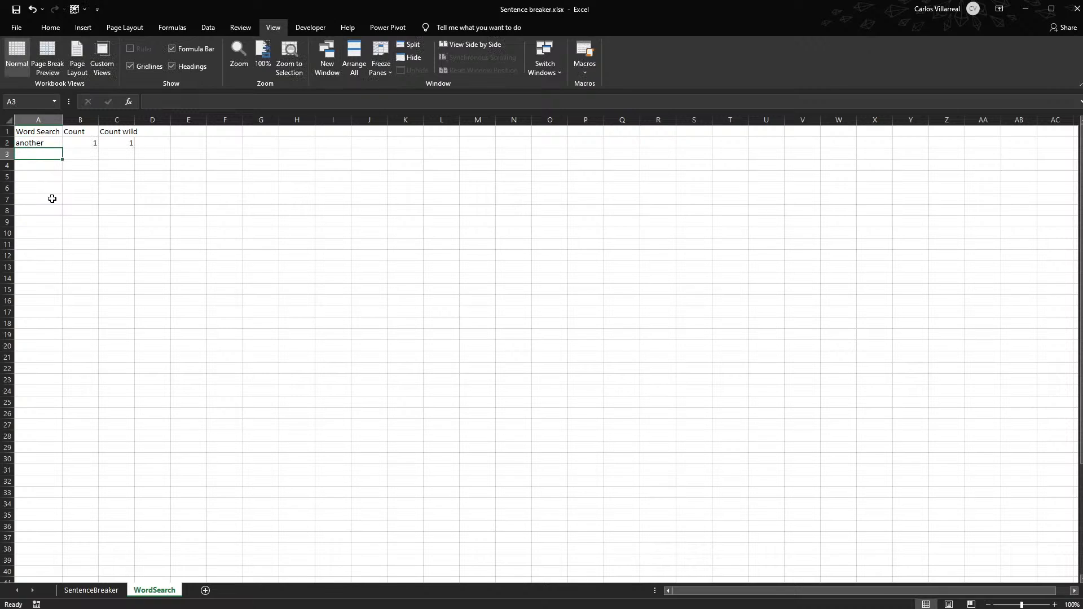
# - Clear both test sentences from cells A2:A3 of the SentenceBreaker sheet
pyautogui.click(90, 589)
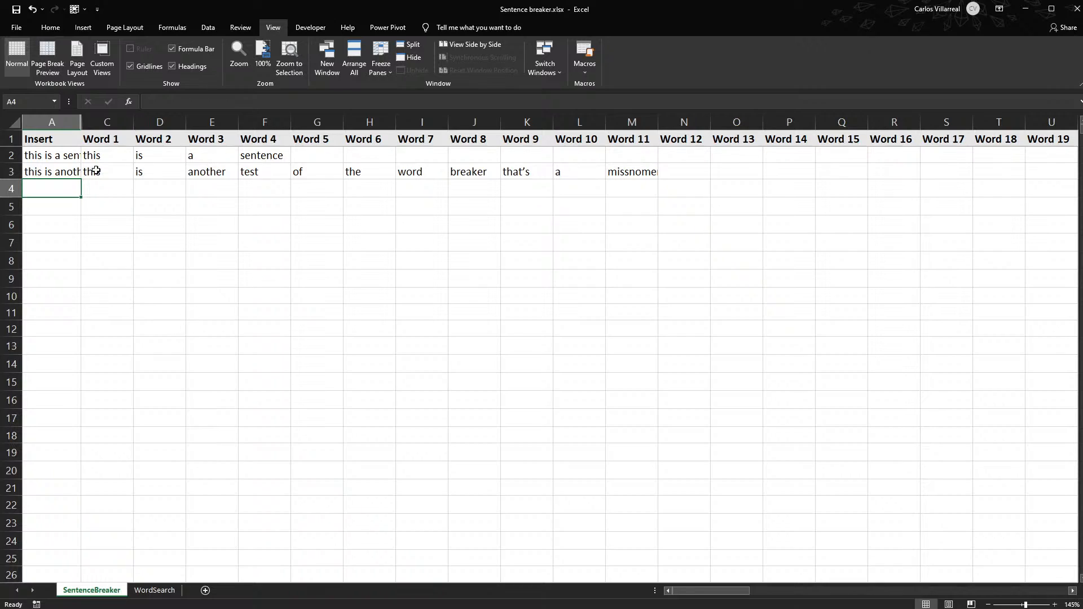
pyautogui.click(38, 153)
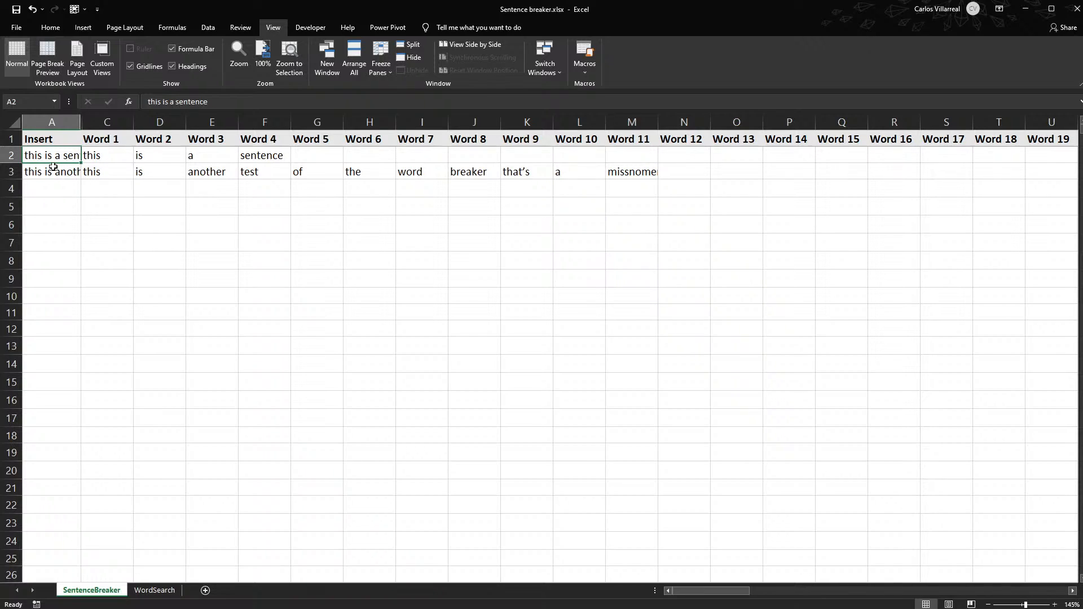
pyautogui.moveTo(43, 156); pyautogui.dragTo(43, 182)
pyautogui.press('Delete')
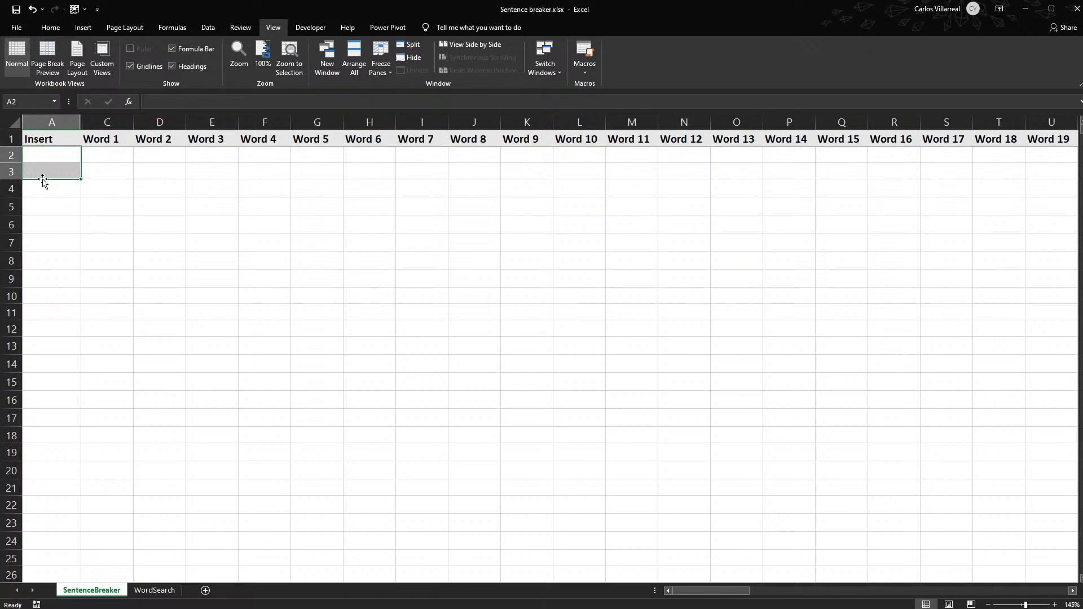
pyautogui.click(46, 209)
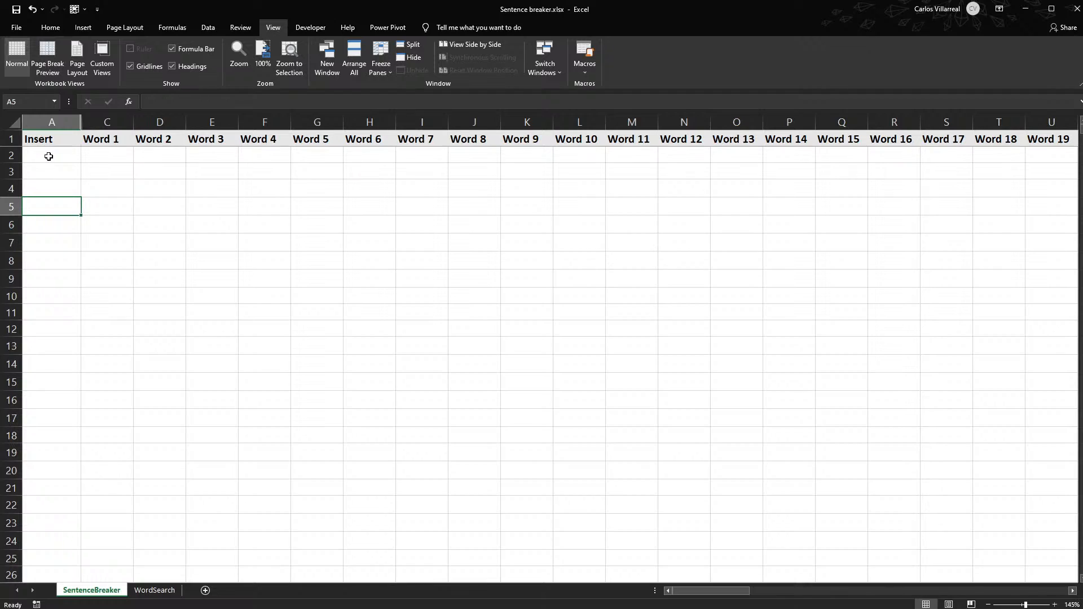
# - Unhide the Helper column between columns A and C on the SentenceBreaker sheet
pyautogui.click(49, 156)
pyautogui.moveTo(49, 156); pyautogui.dragTo(181, 156)
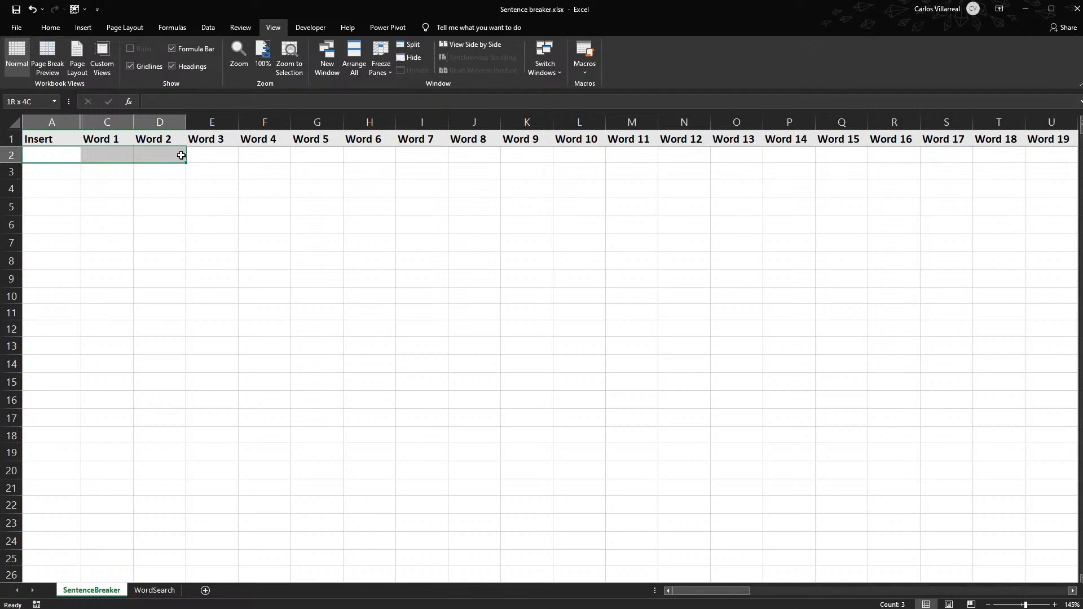
pyautogui.click(94, 115)
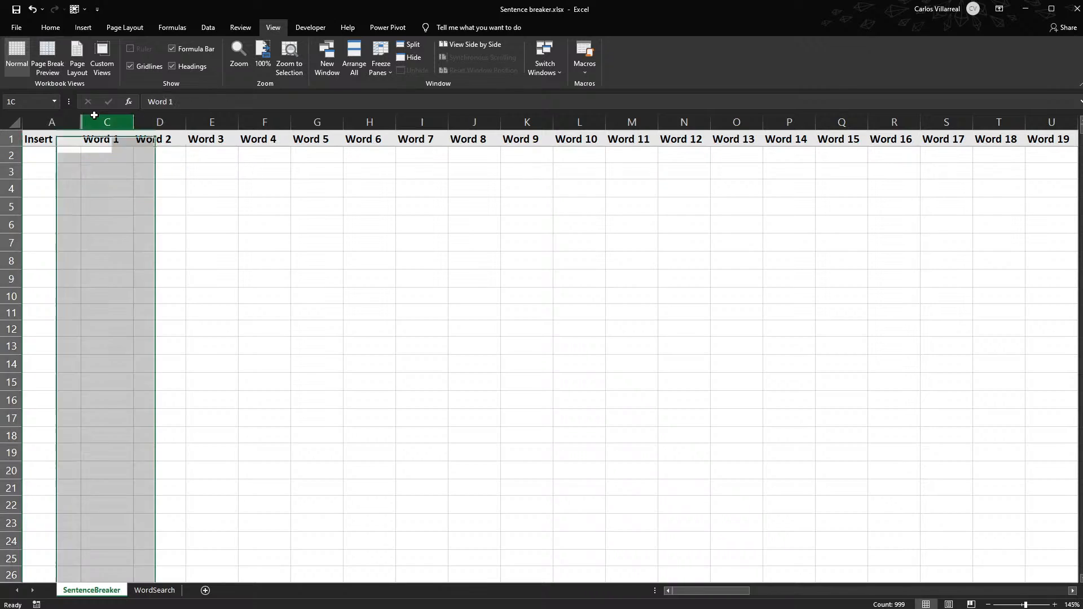
pyautogui.moveTo(95, 115); pyautogui.dragTo(54, 123)
pyautogui.hotkey('ctrl', 'shift', '0')
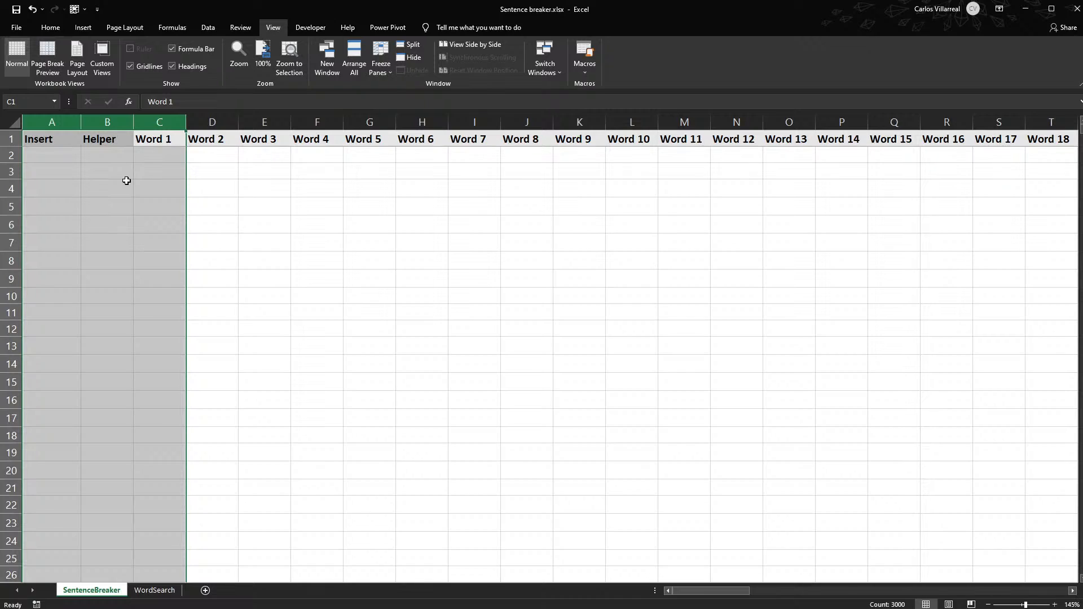
pyautogui.click(53, 155)
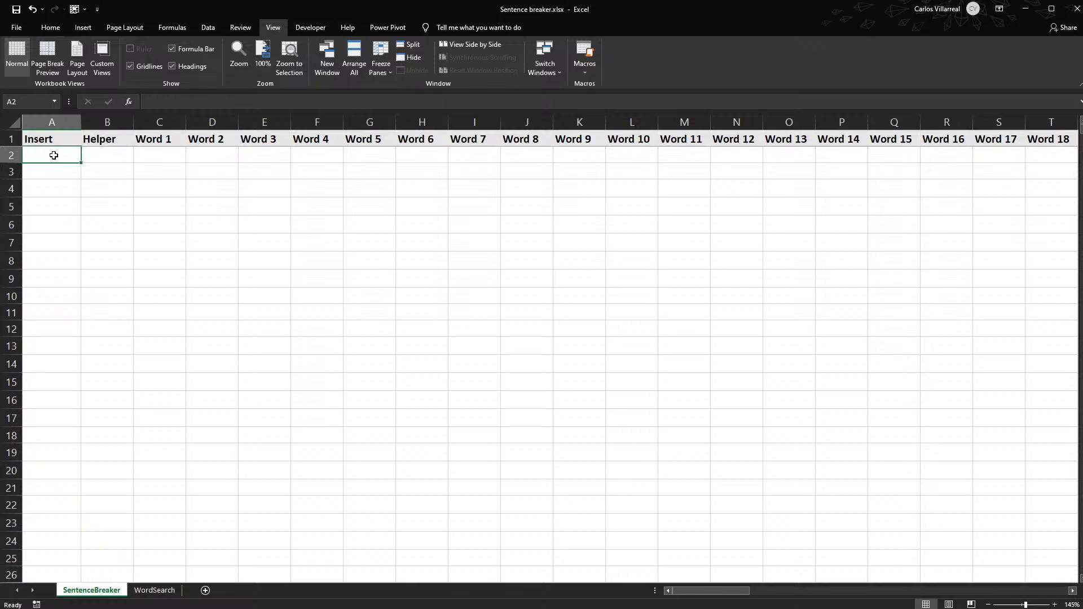
# - On the WordSearch sheet, enter a sample hyphenated account code in cell H7 and fit column H to its contents
pyautogui.click(152, 590)
pyautogui.click(303, 199)
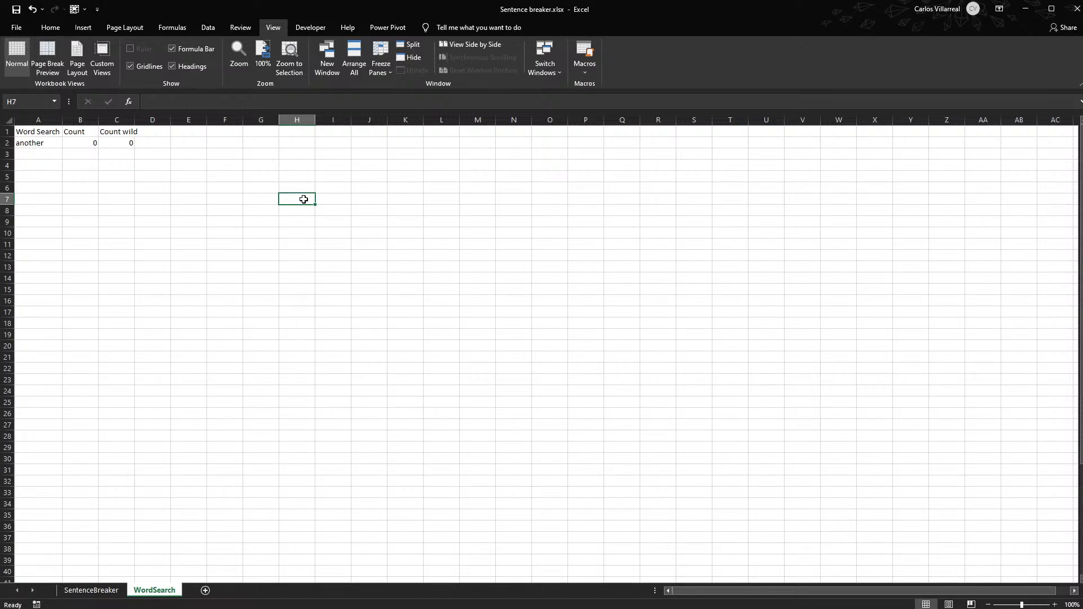
pyautogui.write('011')
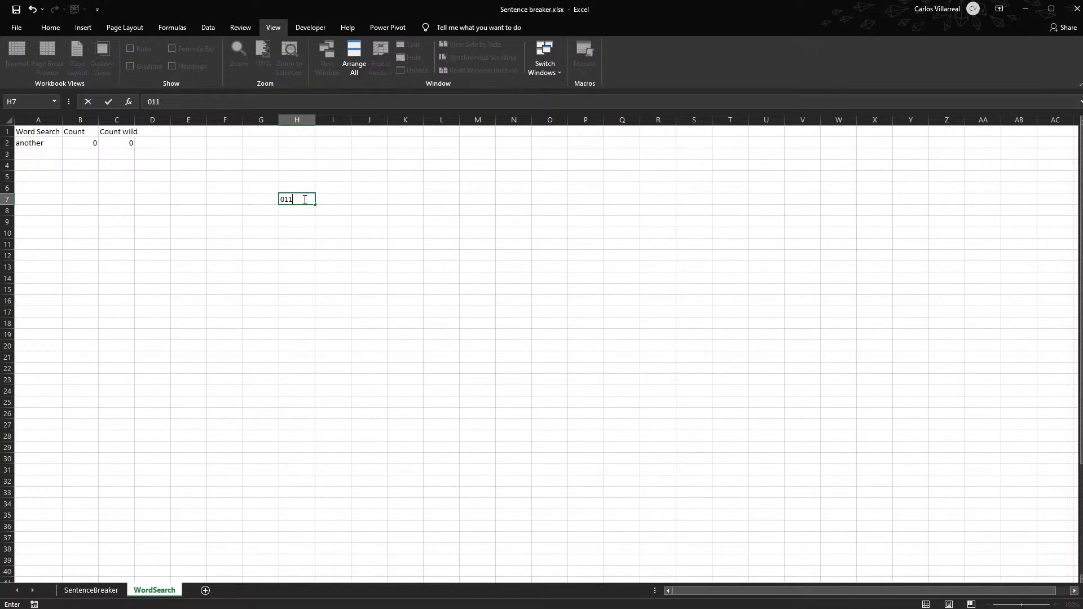
pyautogui.write('-000-65135')
pyautogui.press('Tab')
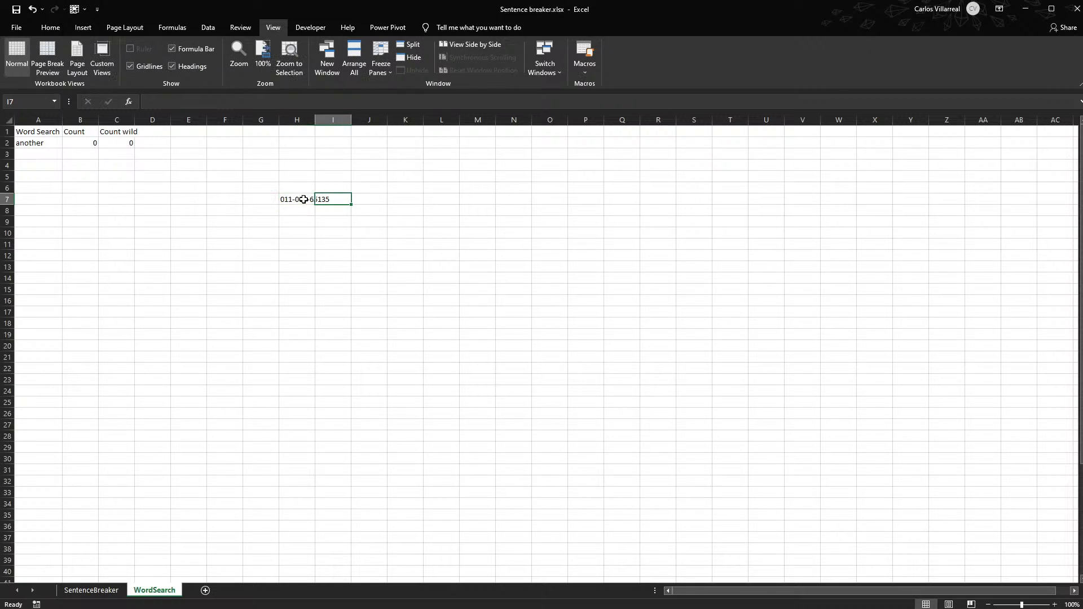
pyautogui.doubleClick(314, 119)
# - Enter "Inventory" in cell I7 and 500 in cell J7
pyautogui.write('Inte')
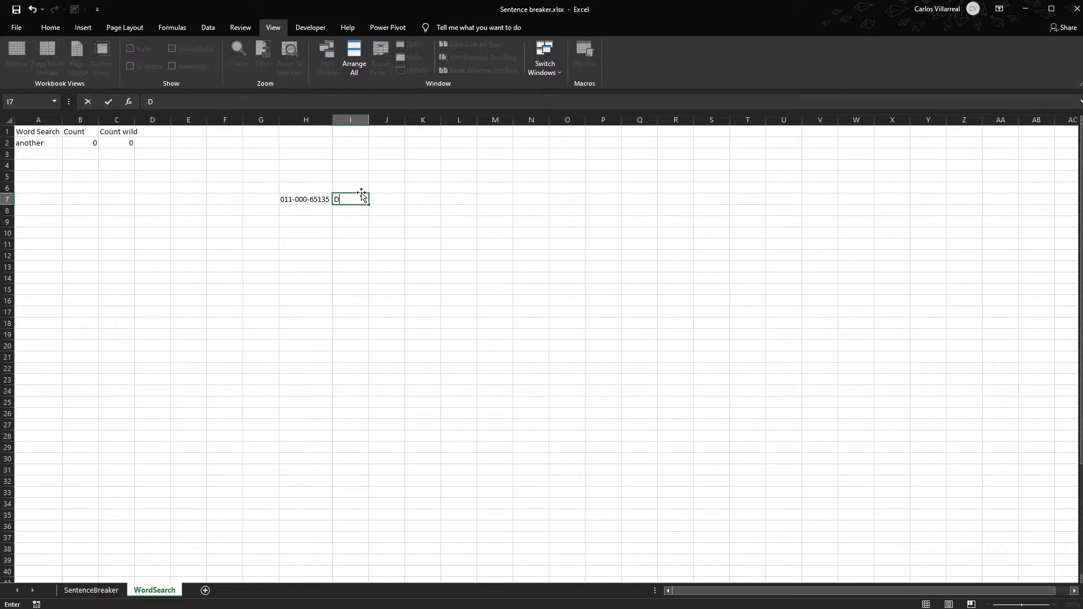
pyautogui.press('BackSpace')
pyautogui.write('ventory')
pyautogui.press('Tab')
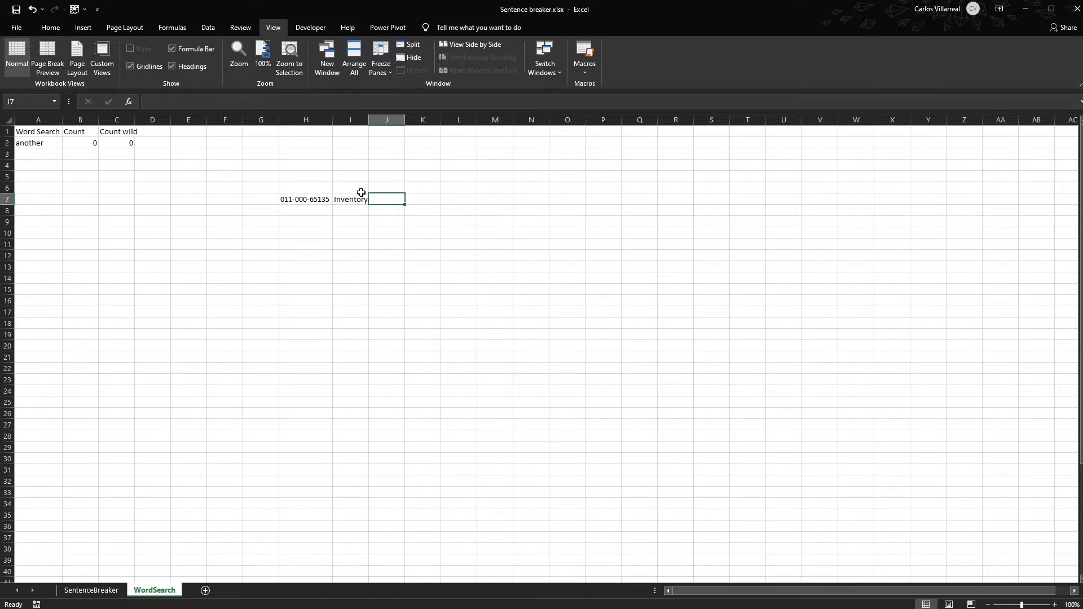
pyautogui.write('500')
pyautogui.press('Return')
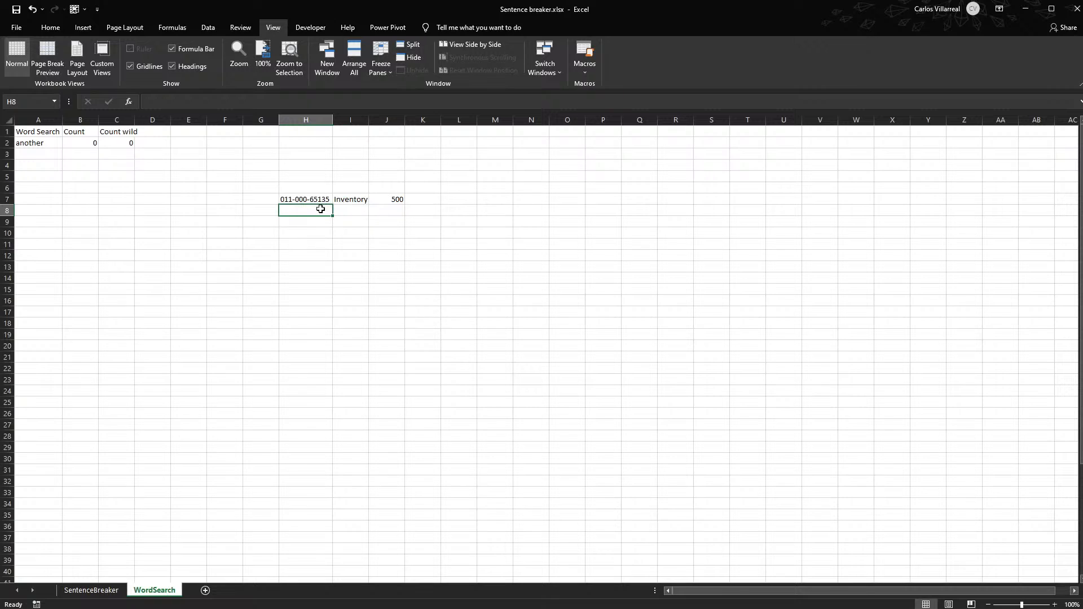
# - Combine the sample values of H7:J7 in cell K7 with a CONCAT formula
pyautogui.moveTo(288, 200); pyautogui.dragTo(387, 198)
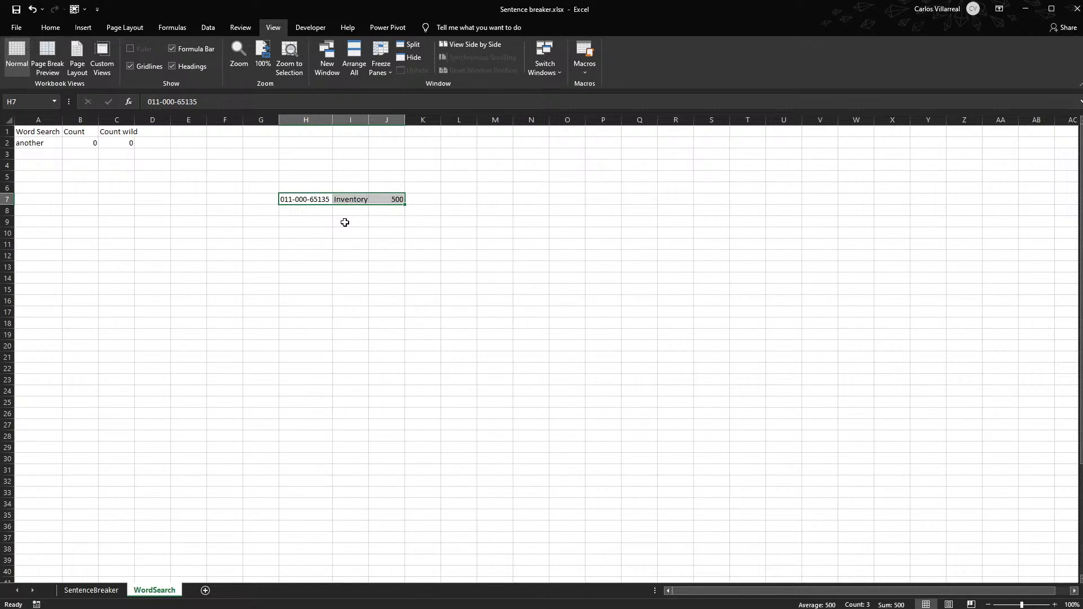
pyautogui.click(427, 197)
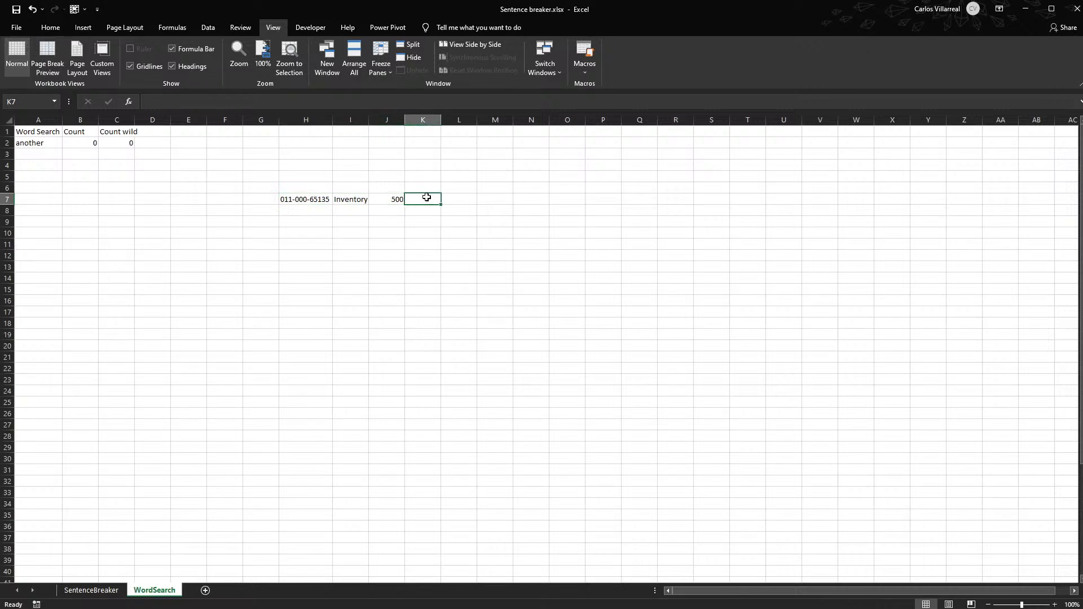
pyautogui.write('=concat(')
pyautogui.moveTo(281, 198); pyautogui.dragTo(385, 193)
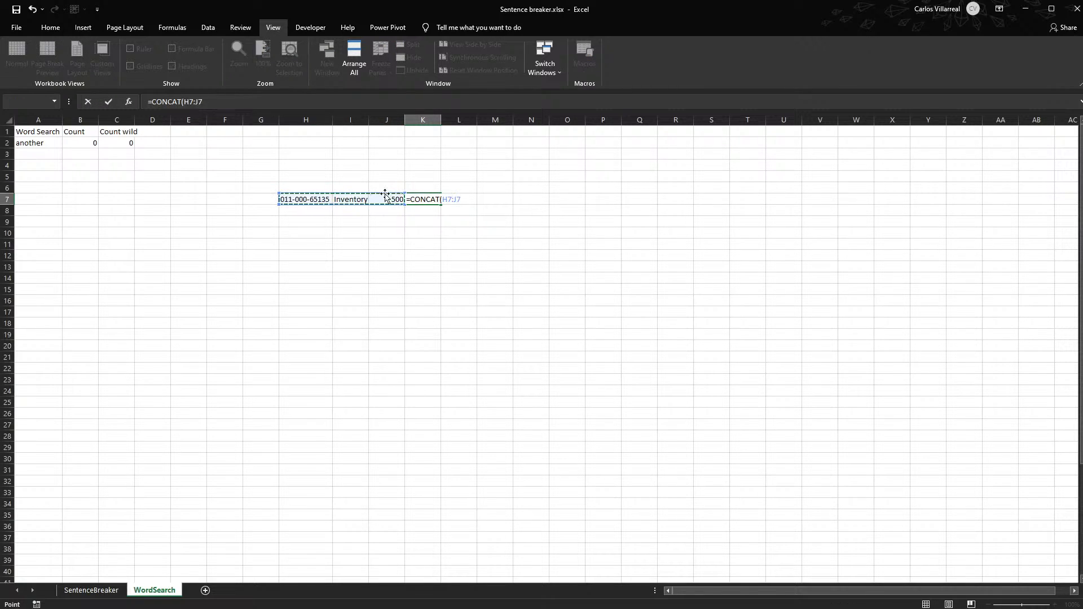
pyautogui.press('Return')
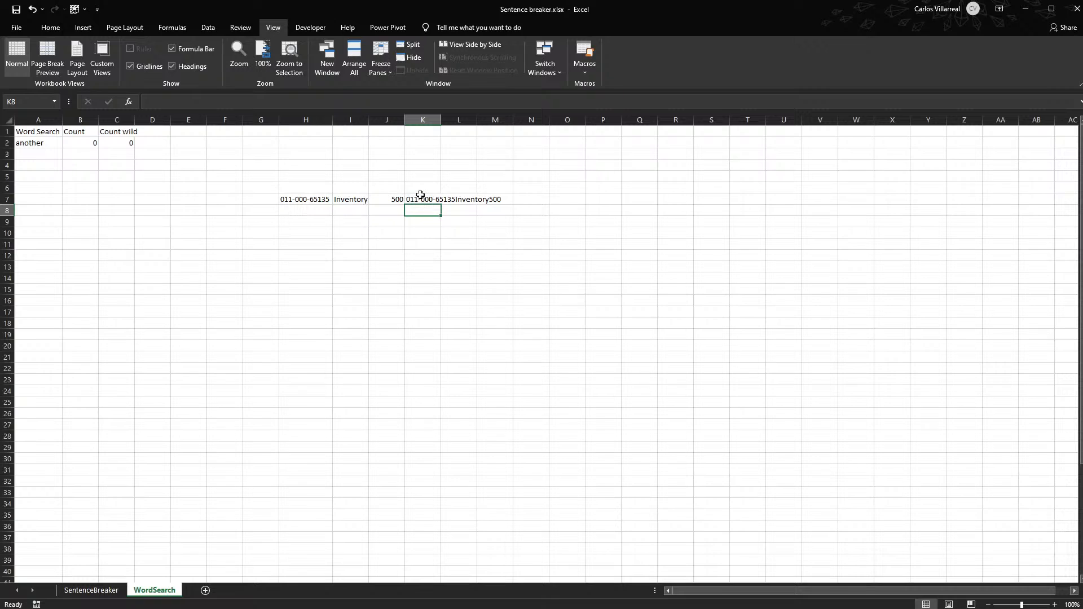
# - Replace the formula in K7 with a TEXTJOIN that uses a space as delimiter and the range H7:J7
pyautogui.click(418, 199)
pyautogui.doubleClick(414, 199)
pyautogui.press('Escape')
pyautogui.write('=te')
pyautogui.press('Down')
pyautogui.press('Tab')
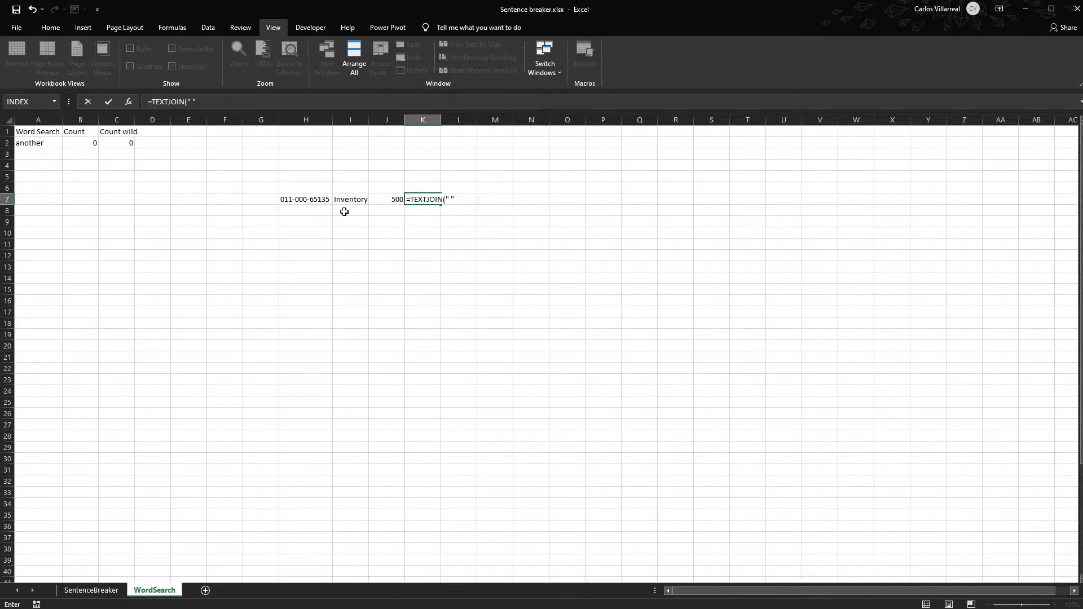
pyautogui.write(',')
pyautogui.moveTo(309, 195); pyautogui.dragTo(377, 204)
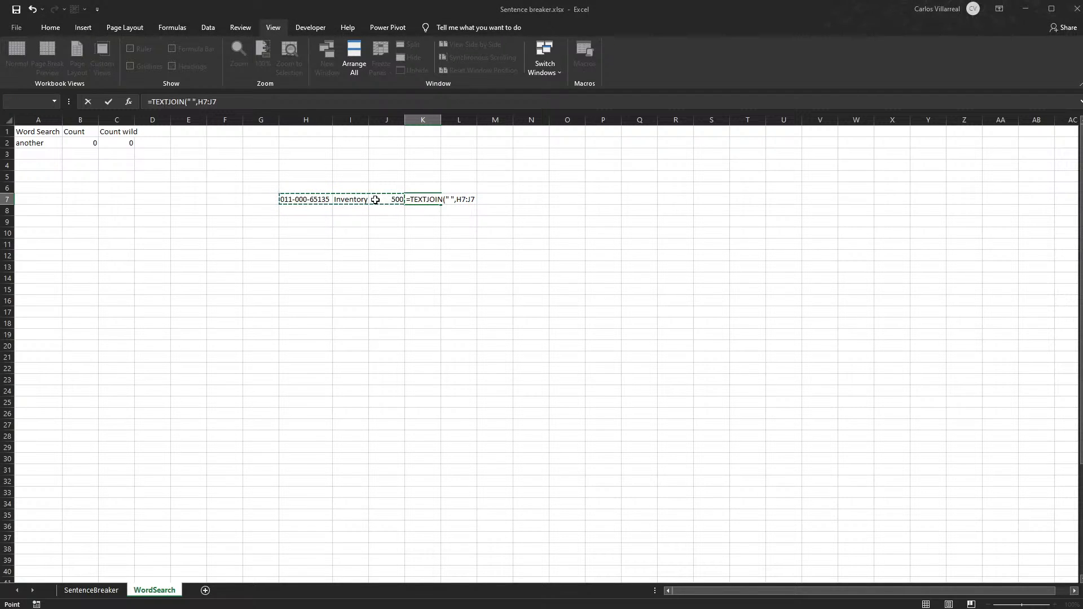
# - Correct the TEXTJOIN formula in K7 by adding TRUE as the ignore-empty argument before the range H7:J7
pyautogui.doubleClick(461, 199)
pyautogui.moveTo(455, 199); pyautogui.dragTo(462, 199)
pyautogui.click(455, 199)
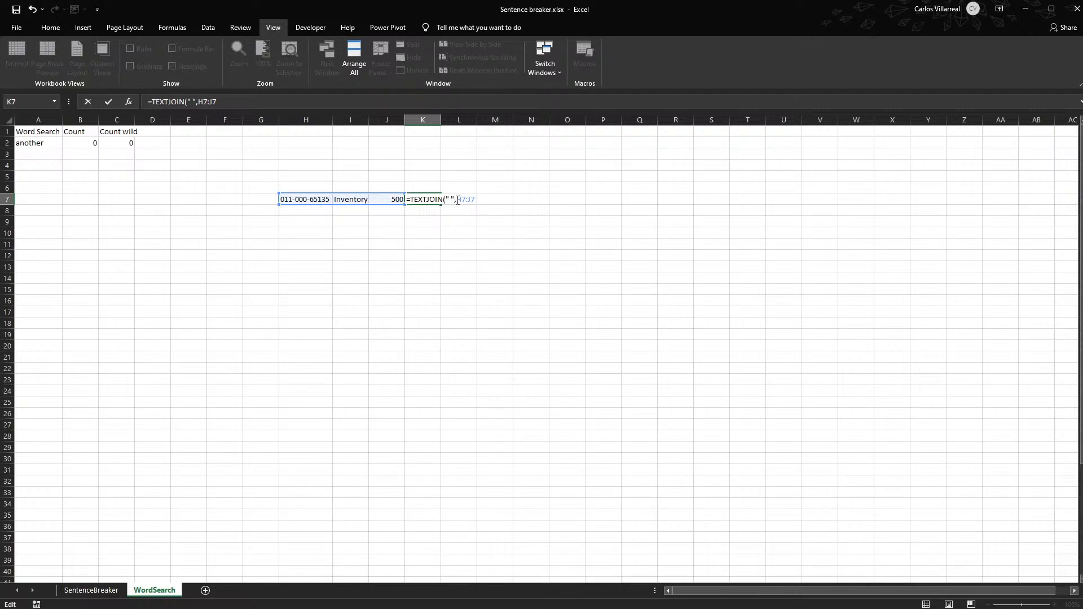
pyautogui.write('tur')
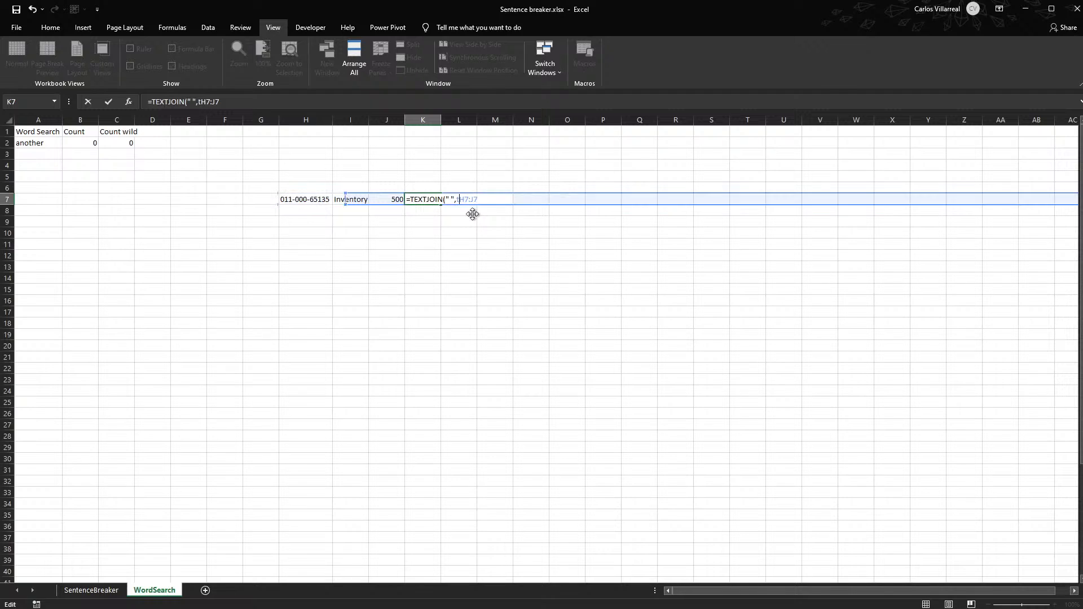
pyautogui.press('Tab')
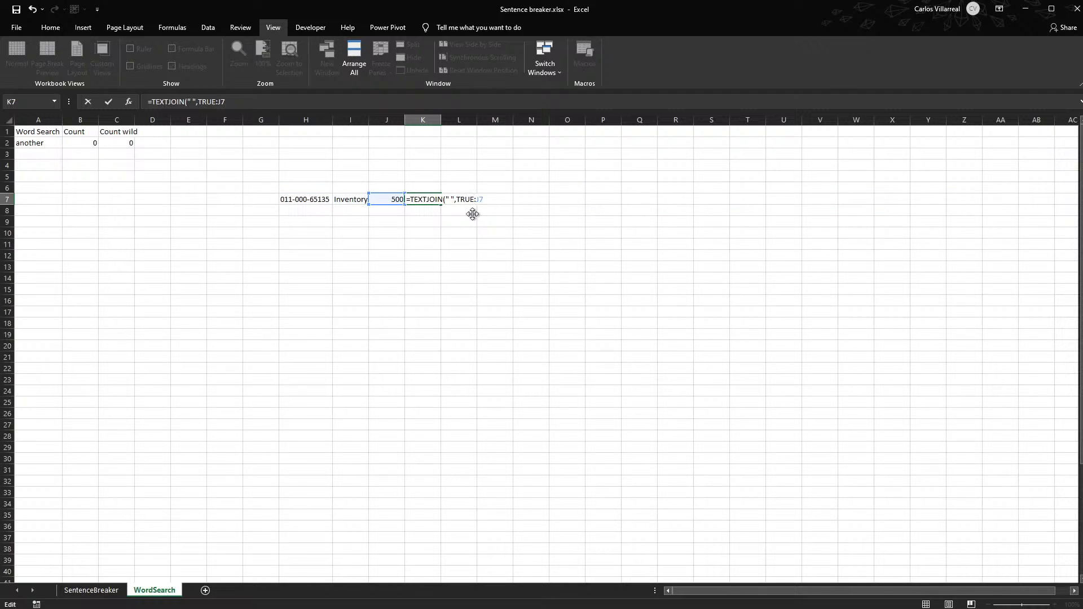
pyautogui.write(',')
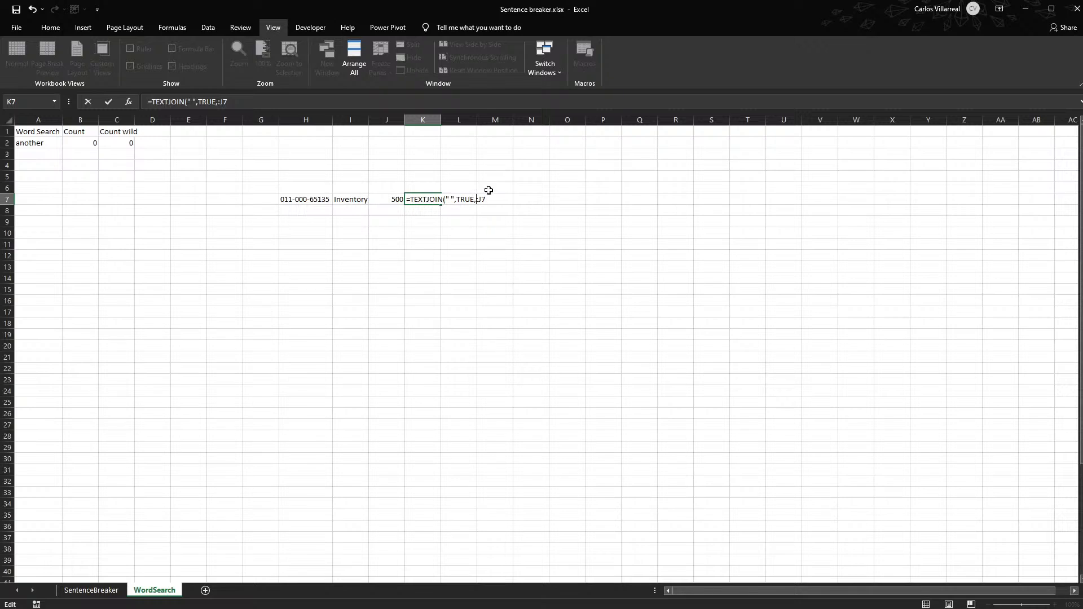
pyautogui.press('BackSpace')
pyautogui.press('BackSpace')
pyautogui.moveTo(296, 198); pyautogui.dragTo(372, 197)
pyautogui.press('Return')
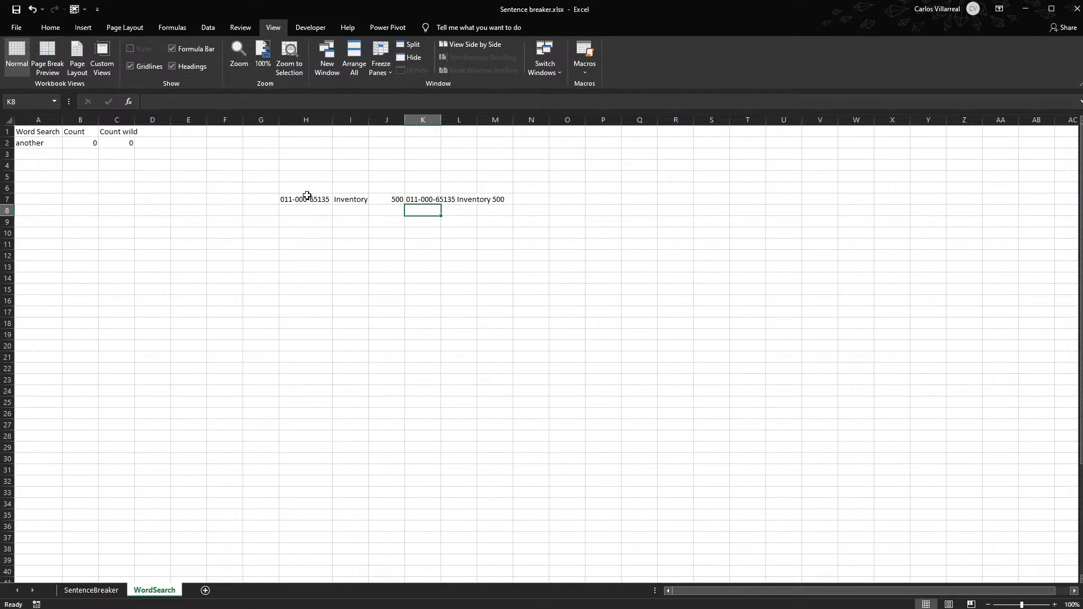
# - Copy the joined text from K7 and paste it as a value into cell A2 of the SentenceBreaker sheet
pyautogui.click(432, 199)
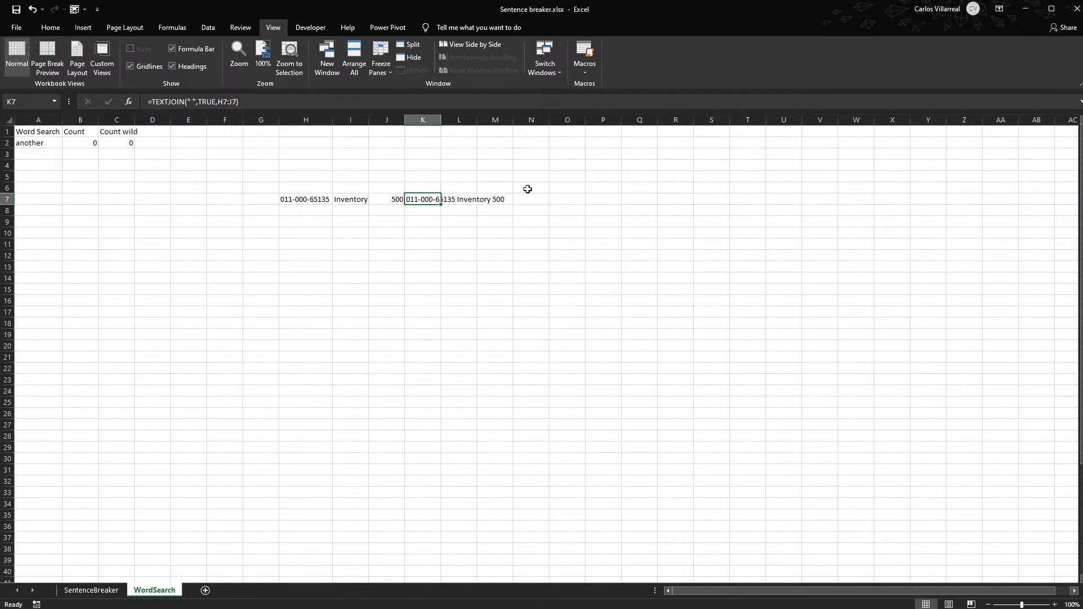
pyautogui.hotkey('ctrl', 'c')
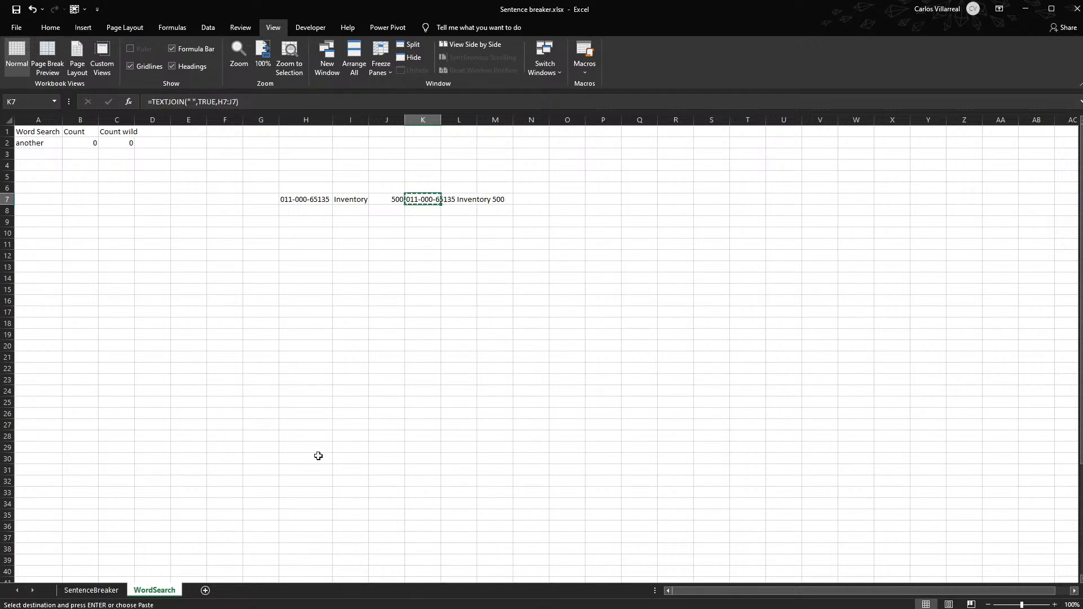
pyautogui.click(91, 590)
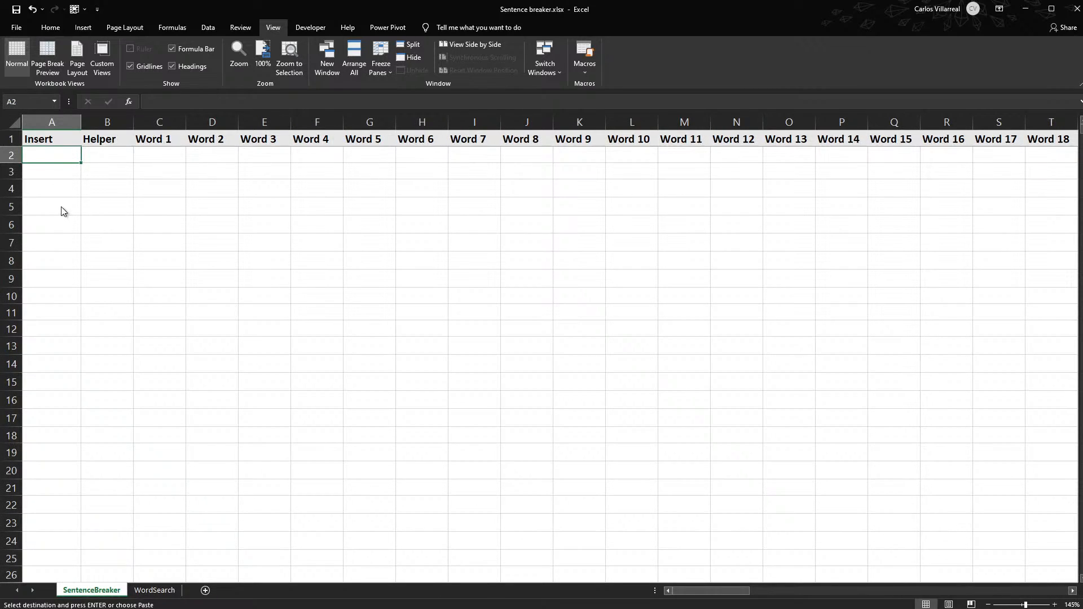
pyautogui.hotkey('ctrl', 'shift', 'v')
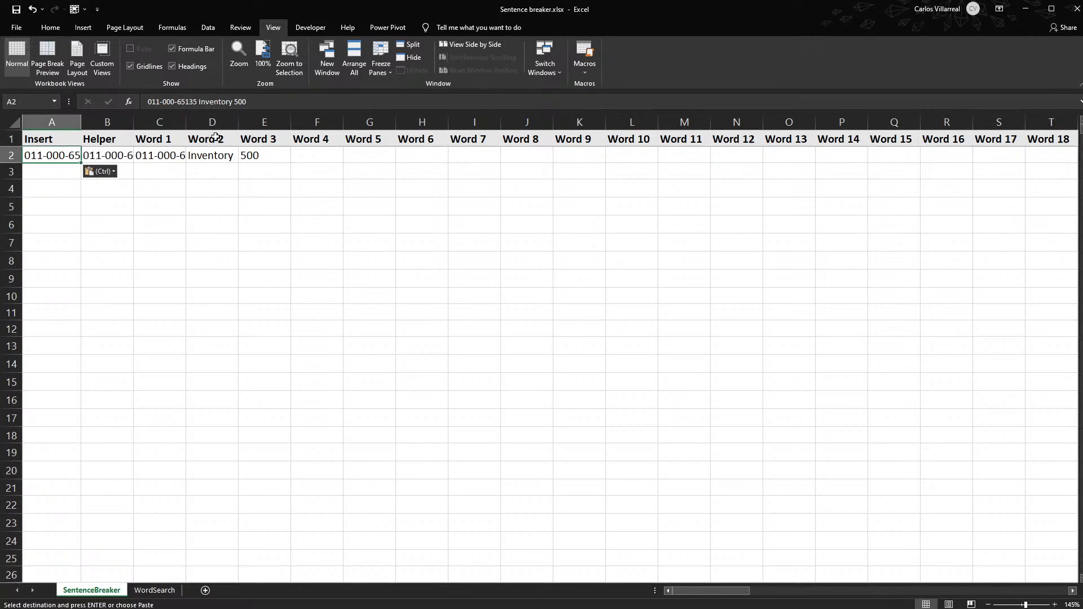
pyautogui.click(174, 153)
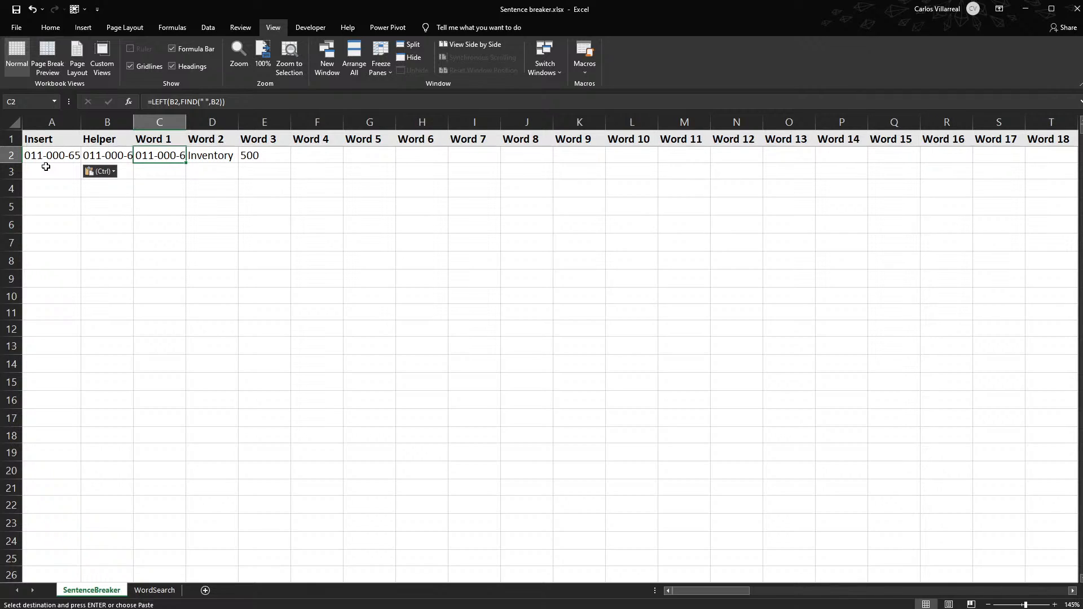
pyautogui.moveTo(164, 155); pyautogui.dragTo(256, 157)
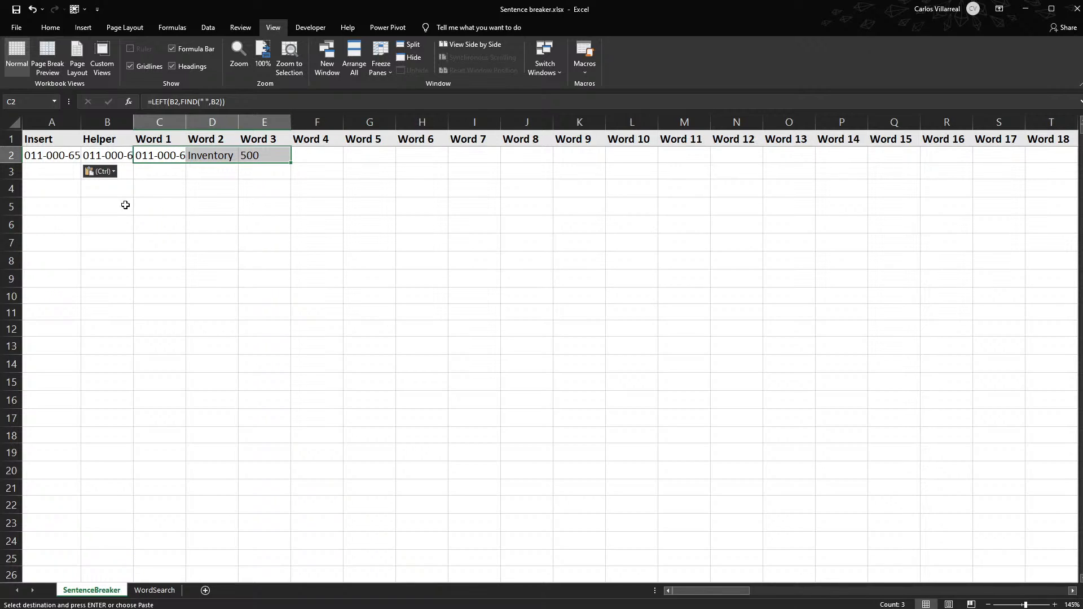
pyautogui.click(42, 161)
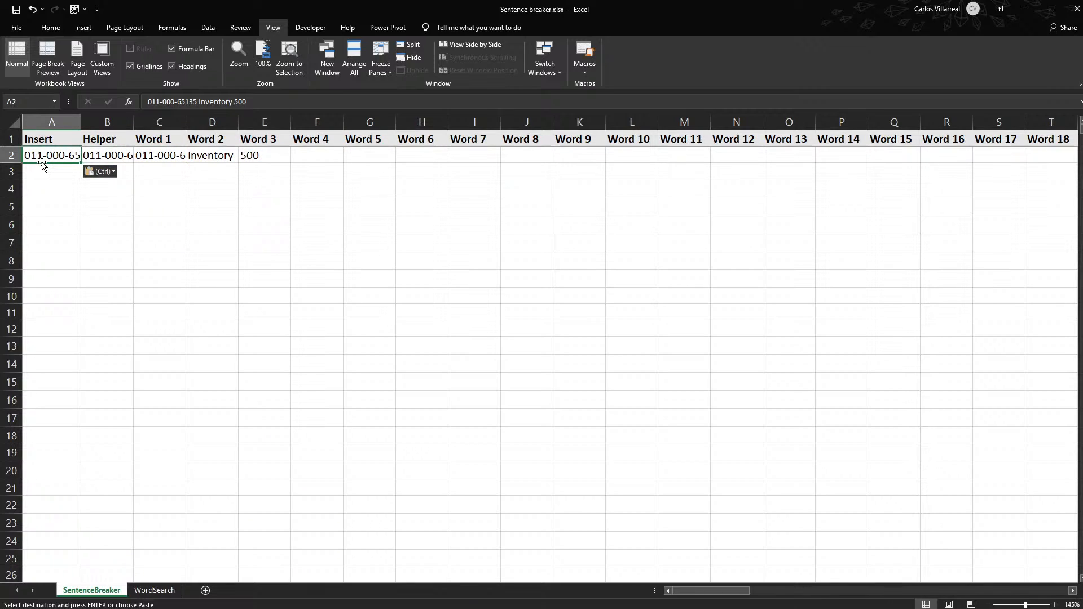
# - Enter "01 the word 500" in cell A3, with several spaces after 01
pyautogui.doubleClick(48, 173)
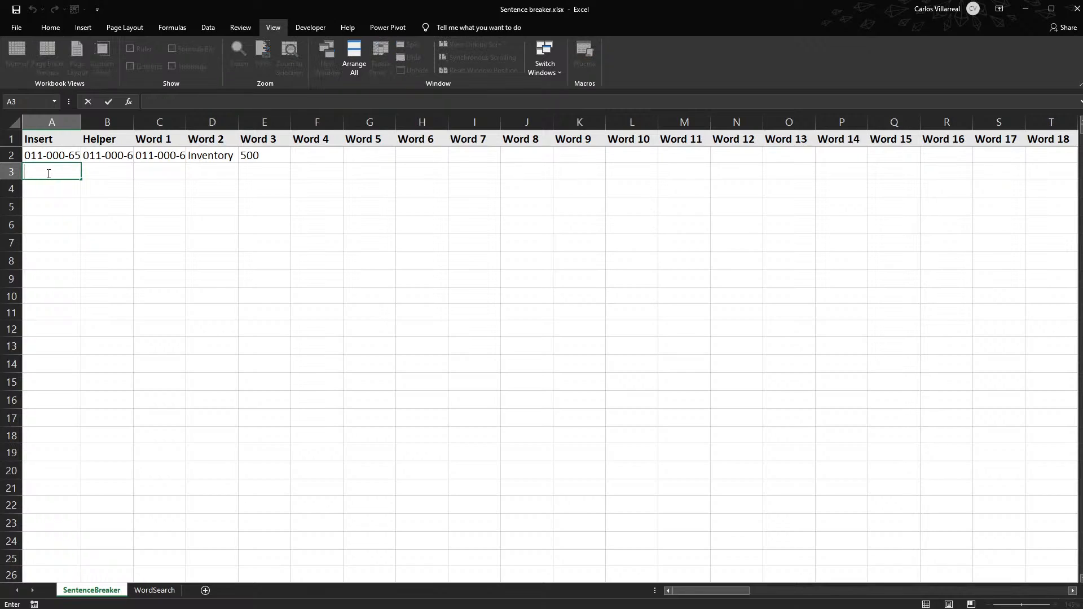
pyautogui.write('01   the word 500')
pyautogui.press('Return')
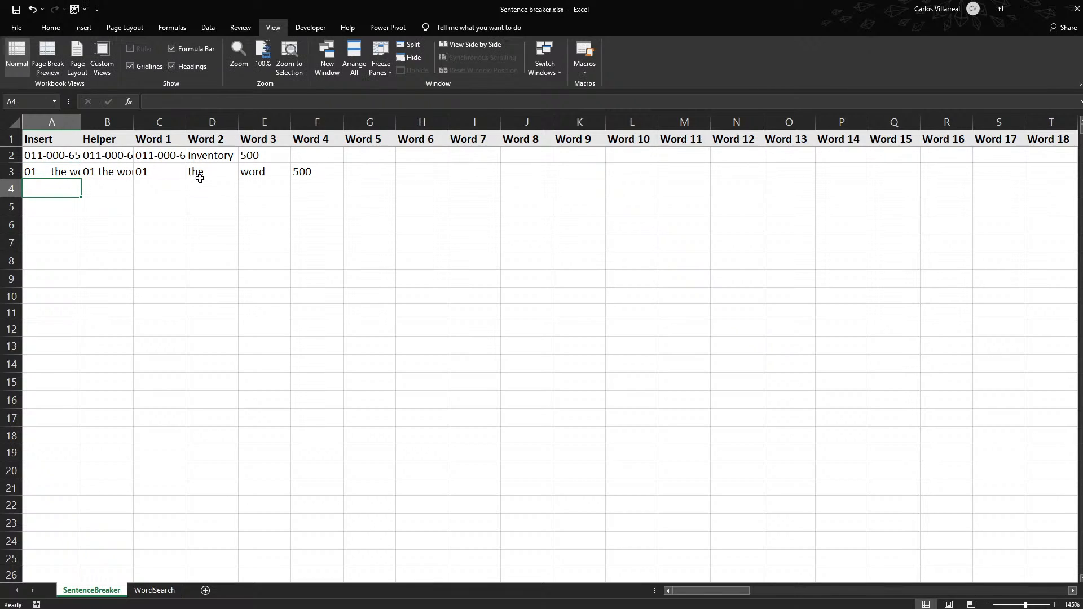
# - Examine the word-splitting formulas beside the second entry and the CONCAT and TRIM formula in helper cell B3
pyautogui.click(164, 174)
pyautogui.click(209, 174)
pyautogui.click(281, 177)
pyautogui.click(305, 181)
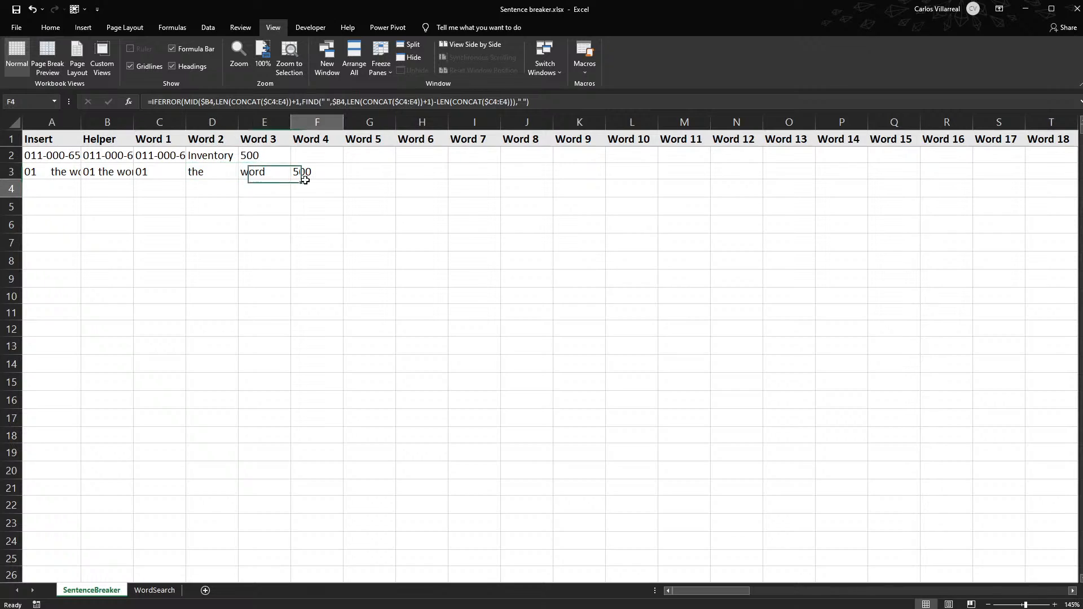
pyautogui.doubleClick(103, 172)
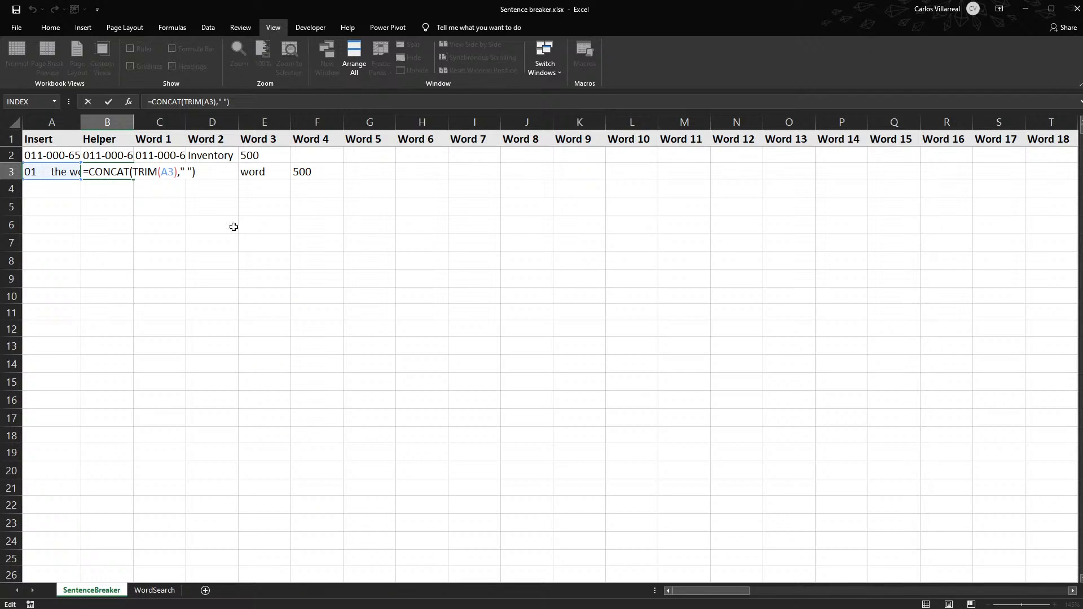
pyautogui.hotkey('ctrl', 'Return')
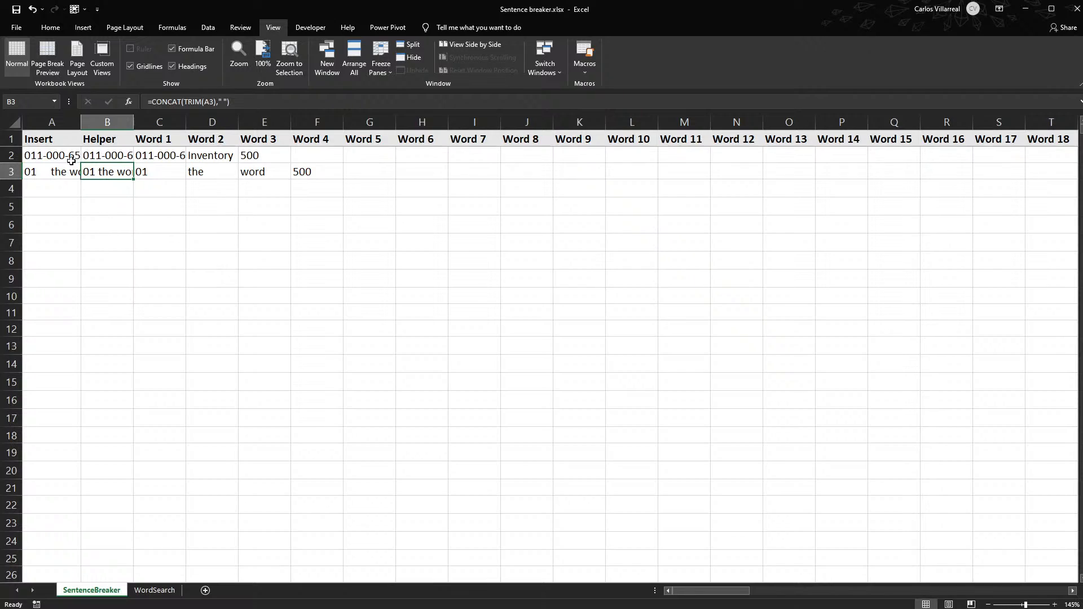
# - Clear the sample entries in A2:A3 and widen column A to roughly twice its width
pyautogui.moveTo(49, 154); pyautogui.dragTo(47, 181)
pyautogui.press('Delete')
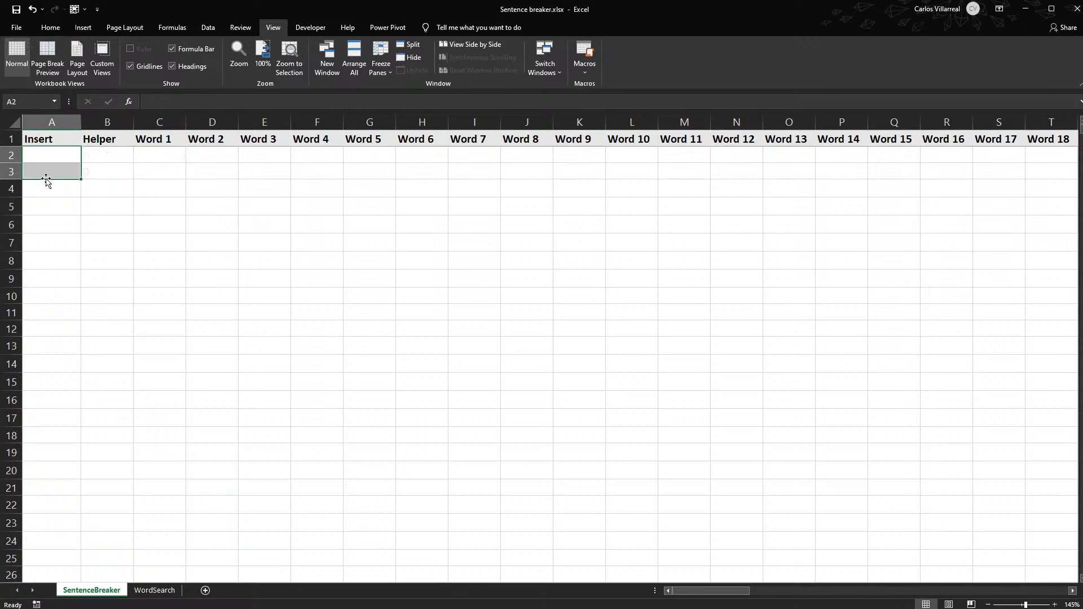
pyautogui.click(103, 155)
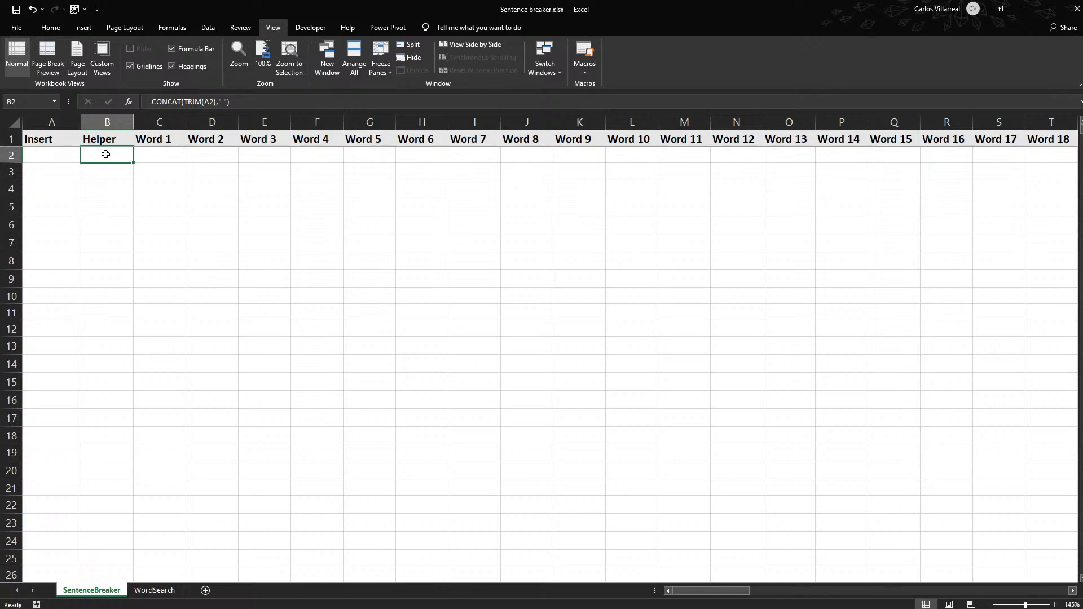
pyautogui.click(150, 153)
pyautogui.click(11, 155)
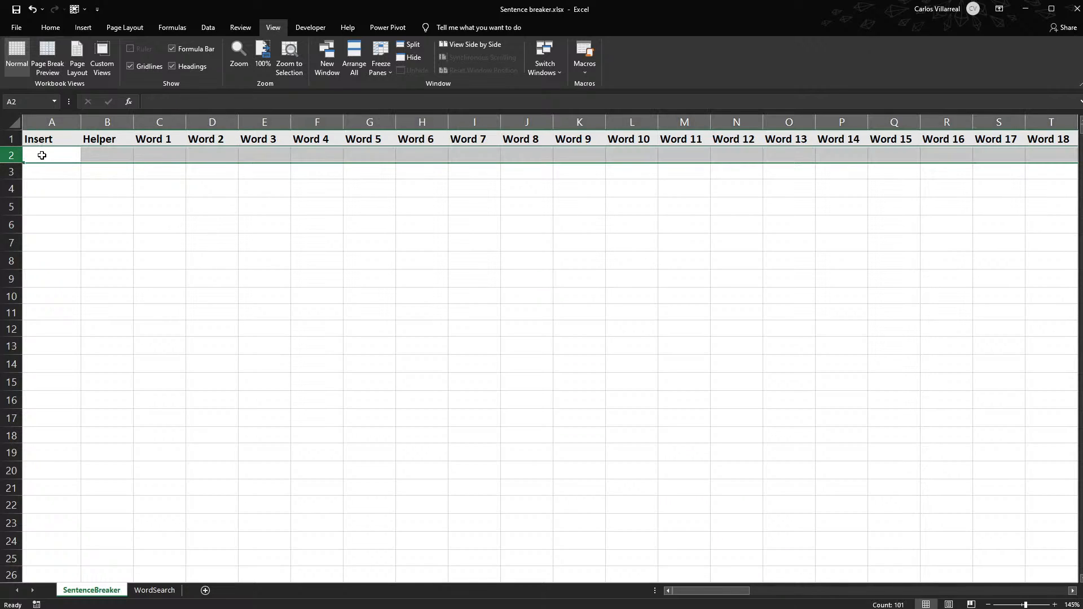
pyautogui.click(46, 155)
pyautogui.moveTo(81, 123); pyautogui.dragTo(112, 126)
pyautogui.moveTo(150, 126); pyautogui.dragTo(156, 123)
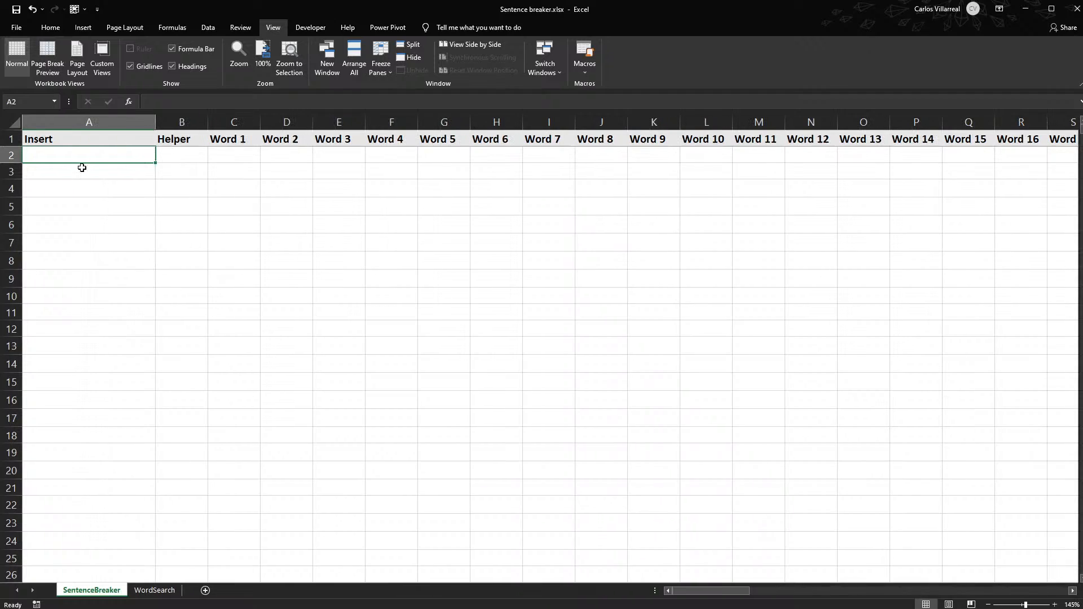
# - Enter "Hello world" in cell A2 and extend it to "Hello world its me"
pyautogui.write('Hello')
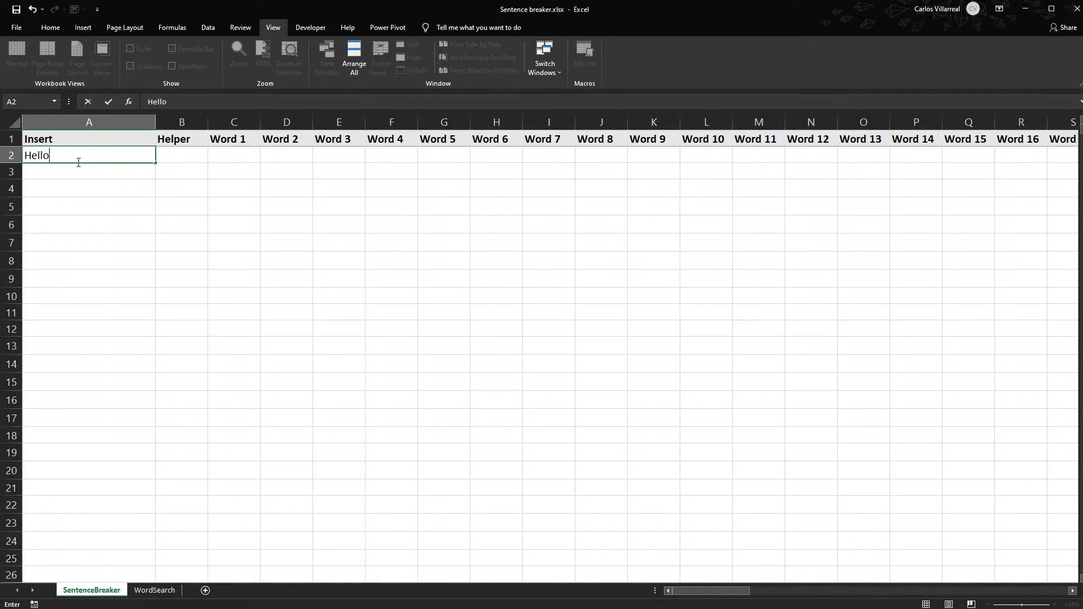
pyautogui.write(' world')
pyautogui.press('Return')
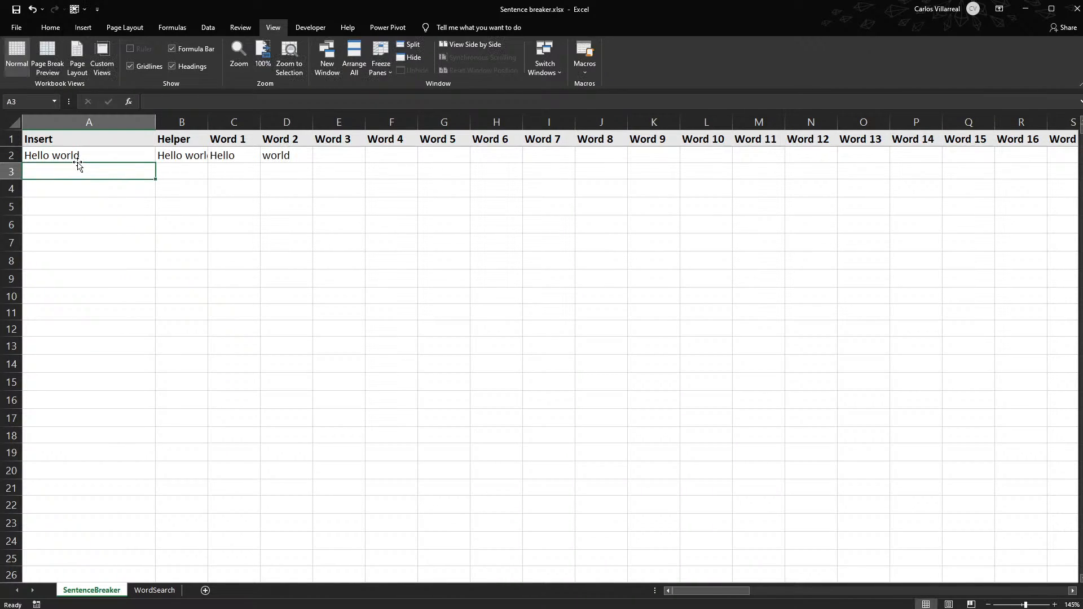
pyautogui.doubleClick(96, 155)
pyautogui.write('its me')
pyautogui.press('Return')
# - Examine the CONCAT and TRIM formula in helper cell B2 and the LEFT and FIND formula in C2
pyautogui.click(183, 156)
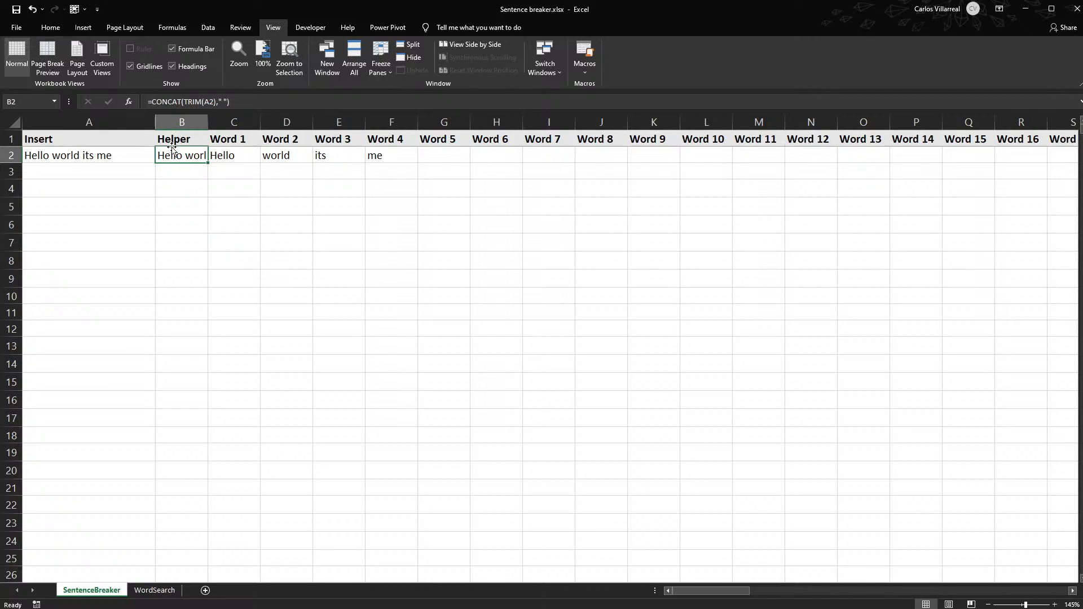
pyautogui.click(242, 160)
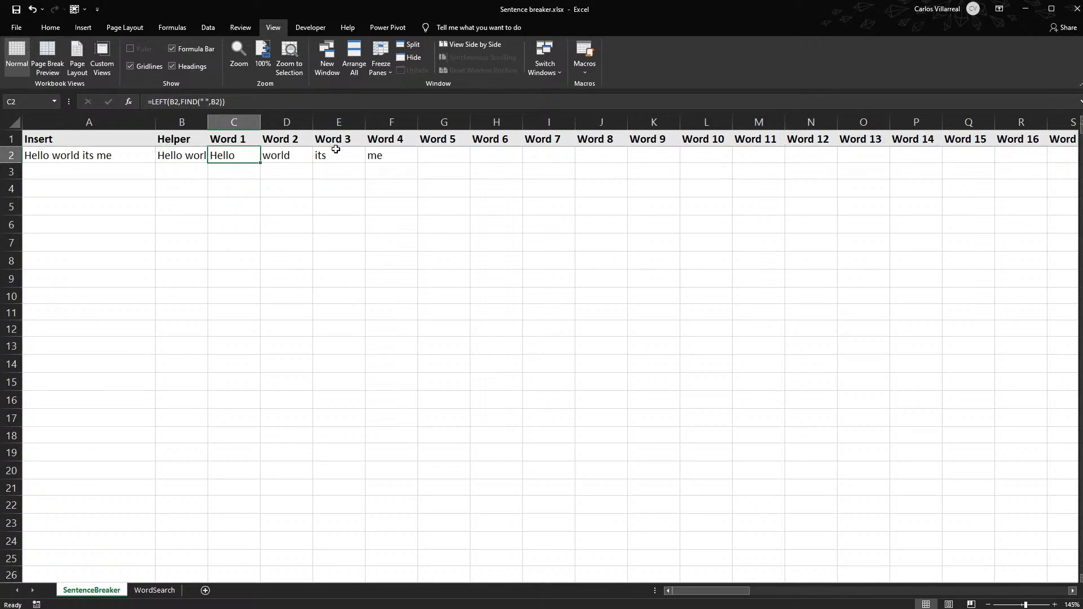
pyautogui.doubleClick(244, 152)
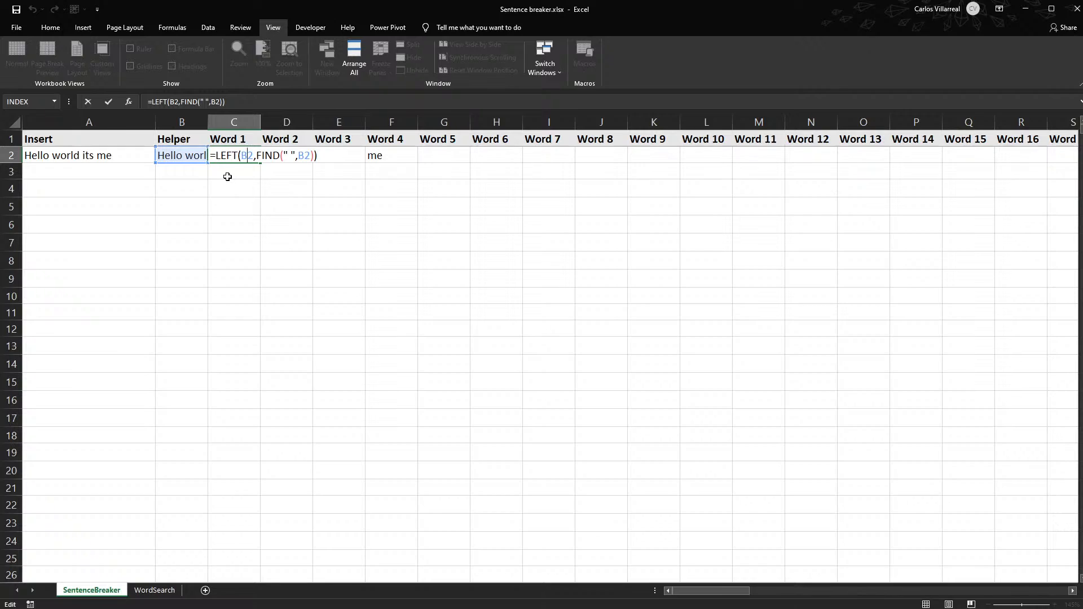
pyautogui.press('Escape')
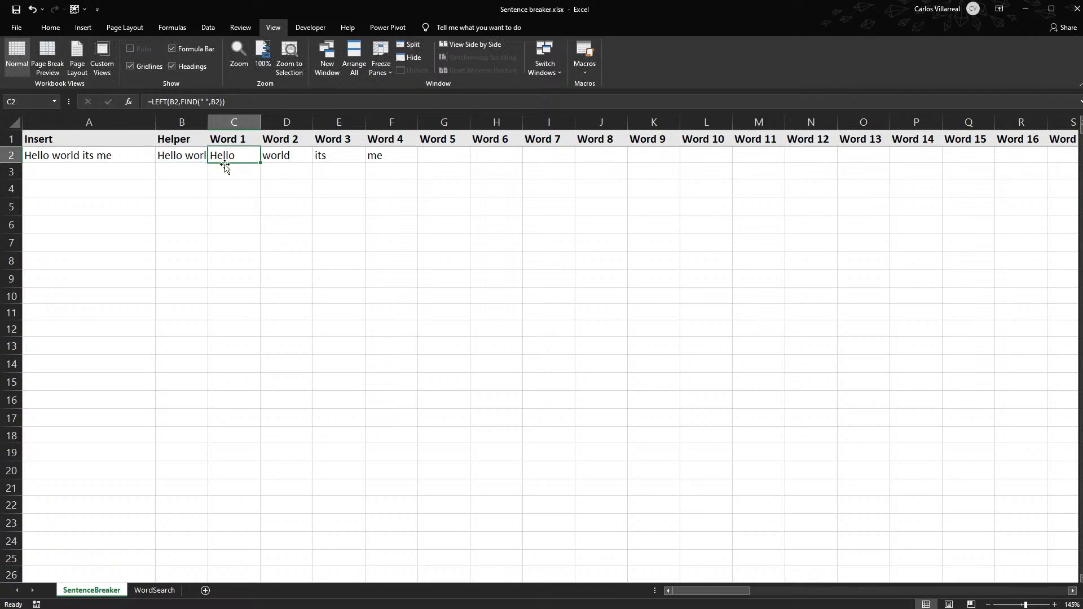
# - Examine the IFERROR and MID formulas for the following words in D2 through G2, checking which cells D2, E2 and F2 reference
pyautogui.click(290, 153)
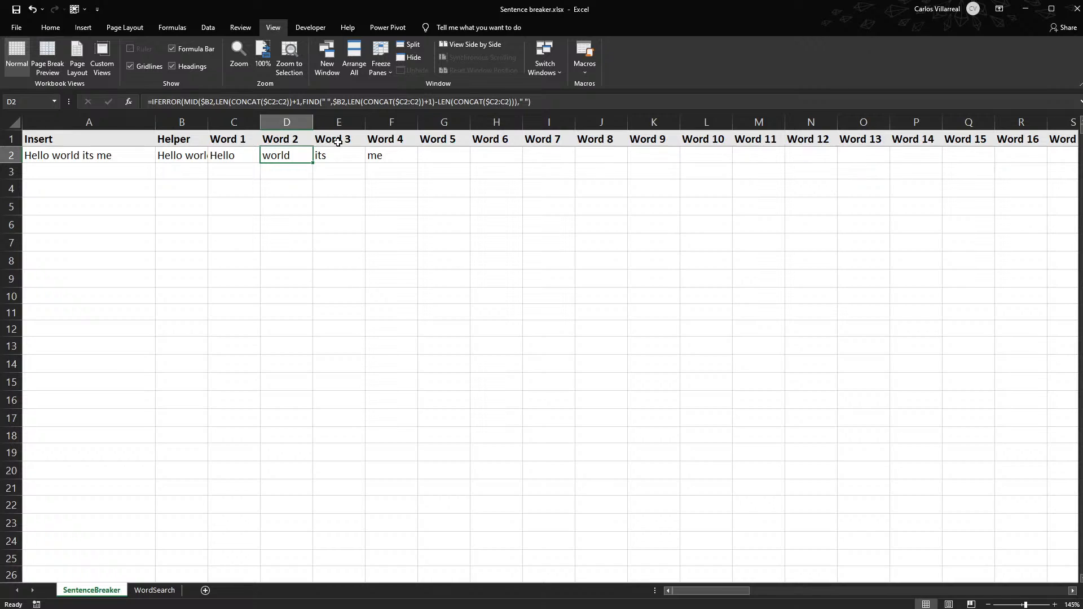
pyautogui.scroll(8, 299, 179)
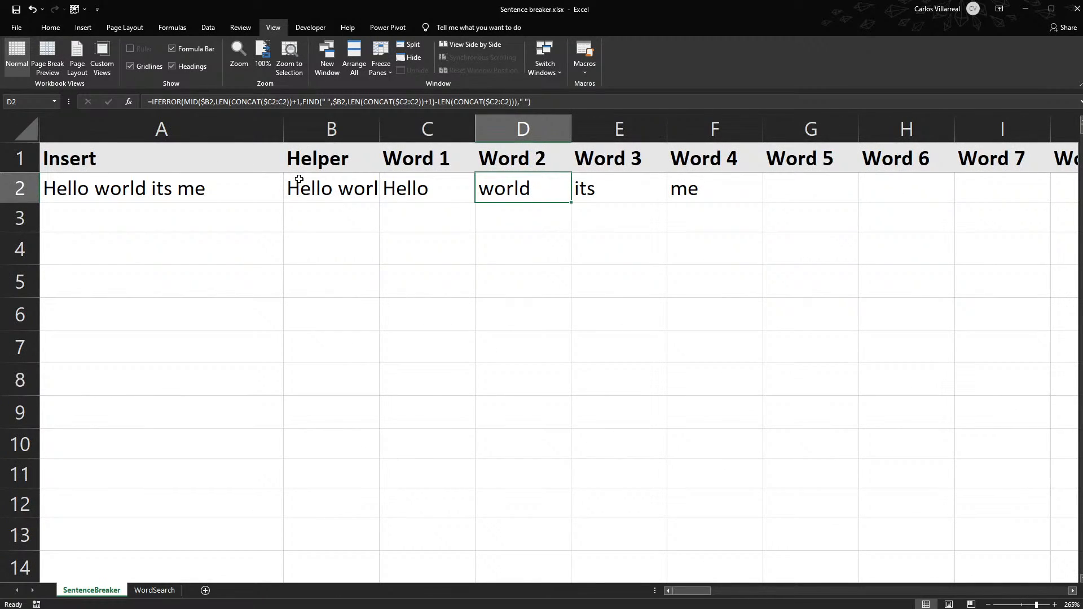
pyautogui.doubleClick(519, 185)
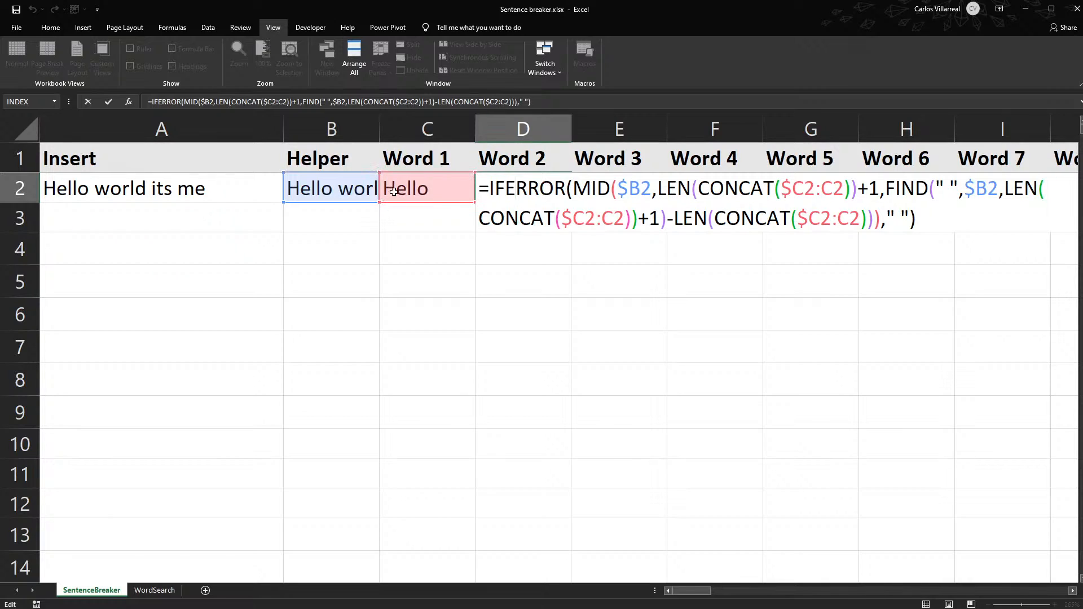
pyautogui.hotkey('ctrl', 'Return')
pyautogui.doubleClick(613, 196)
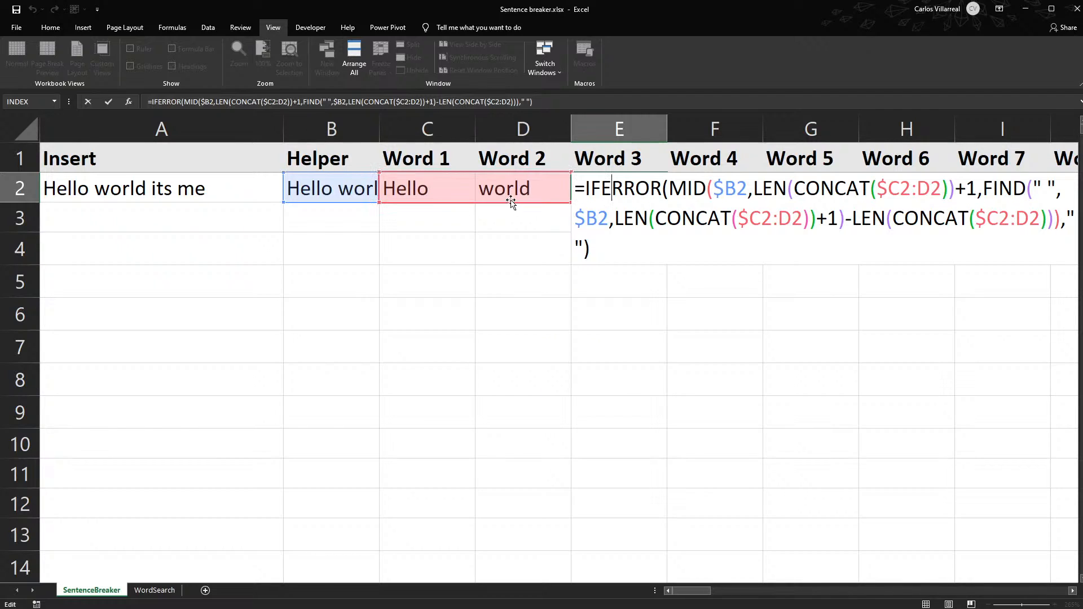
pyautogui.hotkey('ctrl', 'Return')
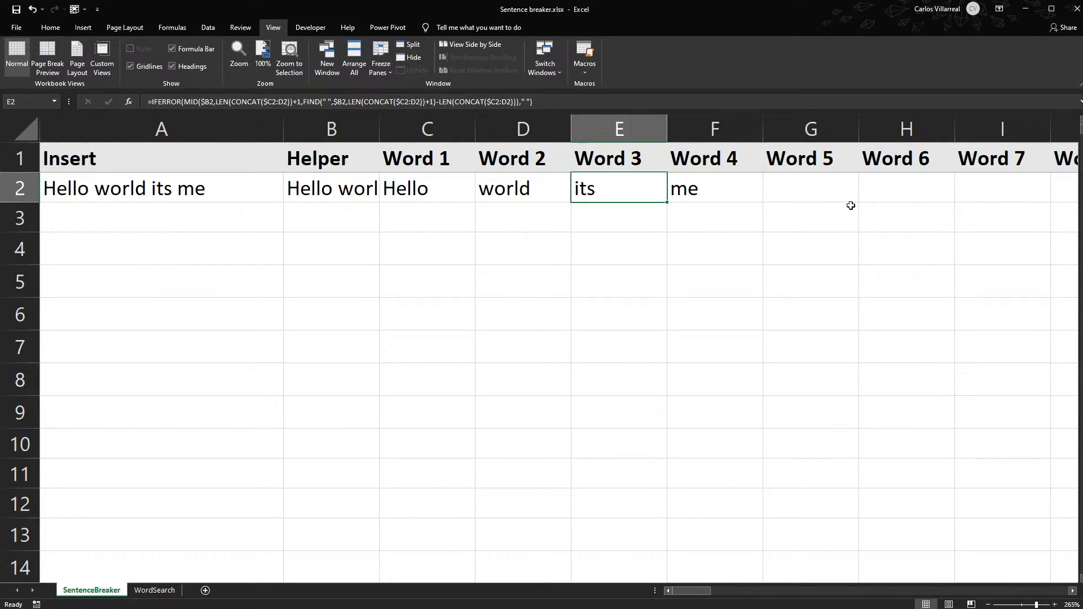
pyautogui.click(842, 191)
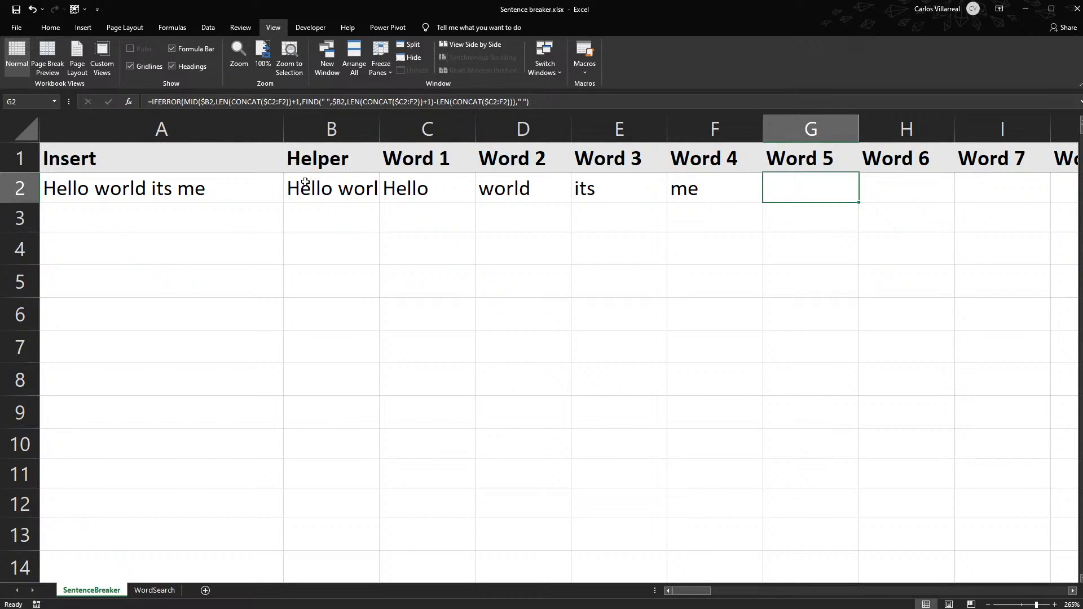
pyautogui.click(734, 196)
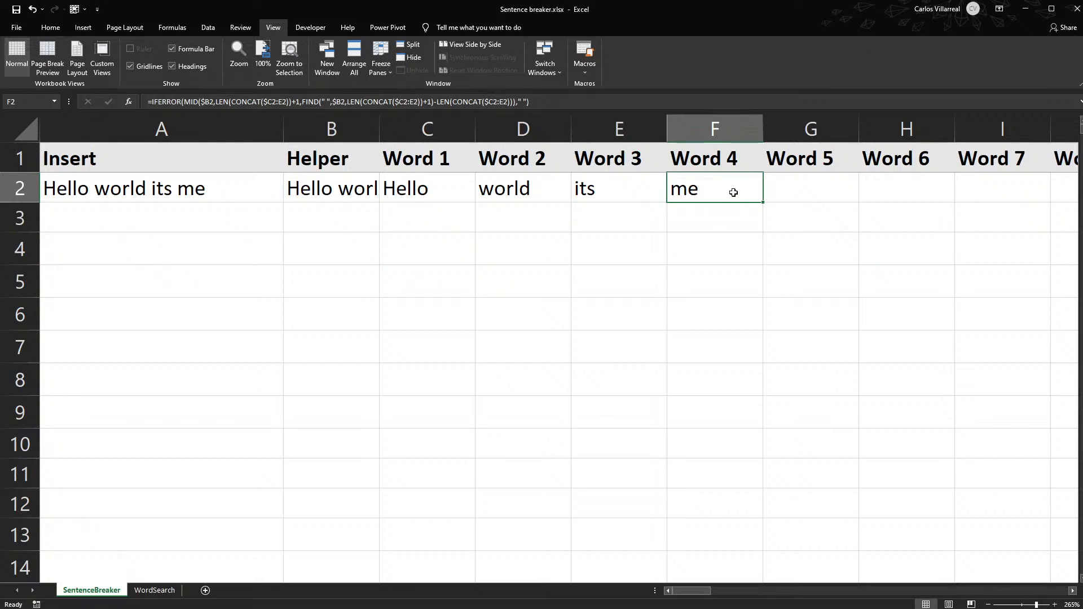
pyautogui.doubleClick(733, 193)
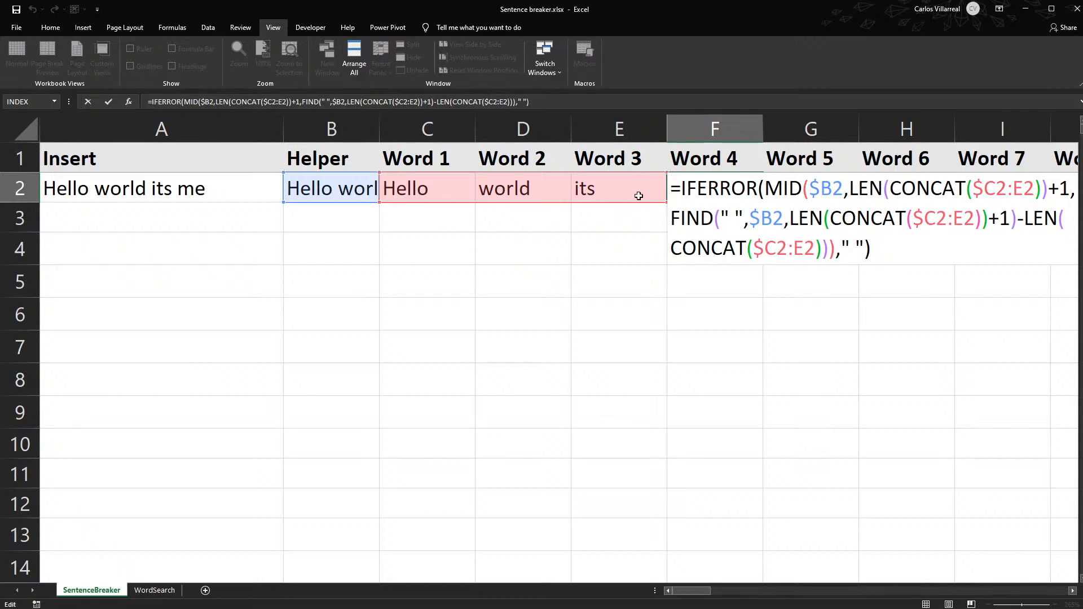
# - Leave the F2 formula unchanged and compare the sentence in A2 with the helper formula in B2
pyautogui.press('Escape')
pyautogui.click(203, 188)
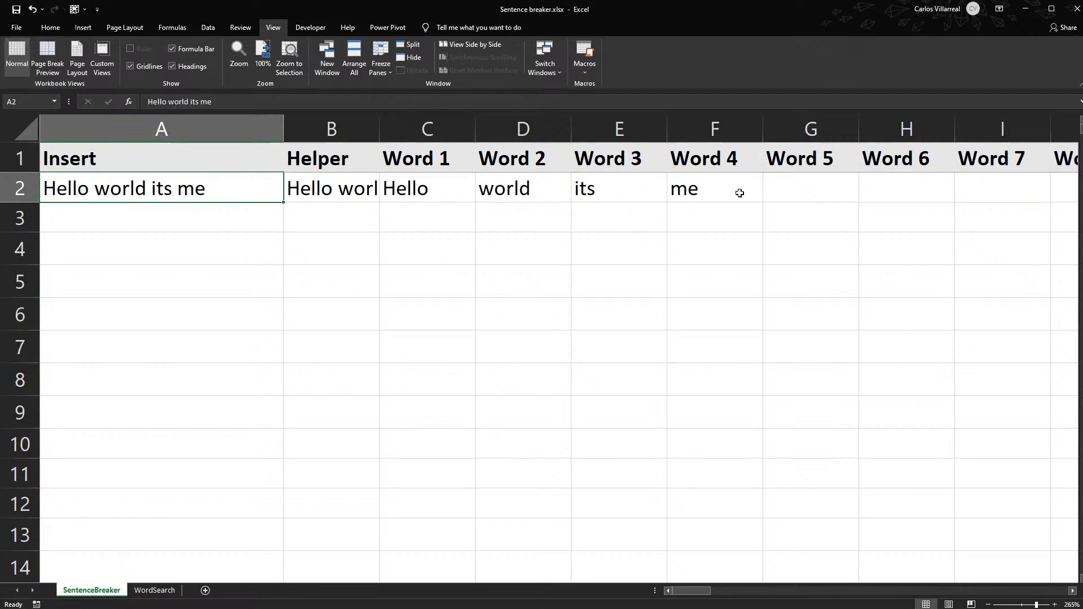
pyautogui.click(305, 189)
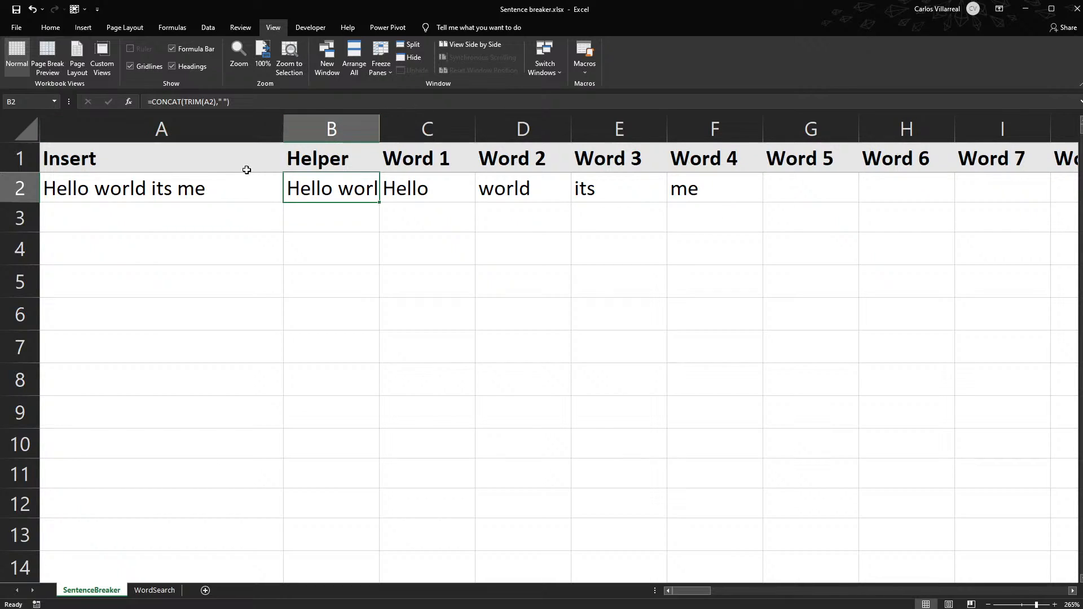
pyautogui.click(188, 192)
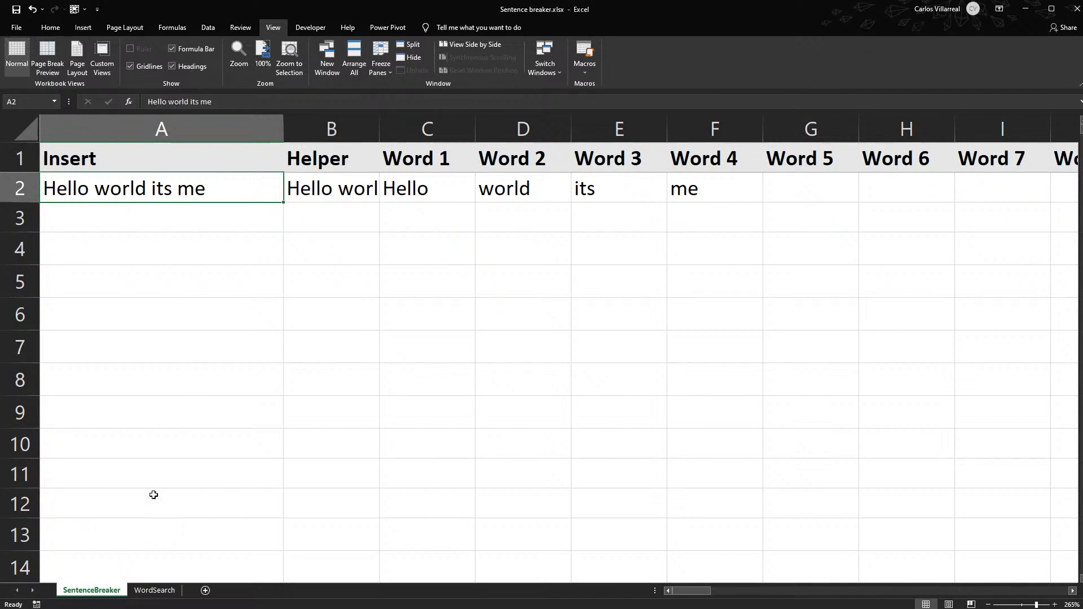
# - On the WordSearch sheet, clear the sample inventory data in H6:M8 and the search word in A2
pyautogui.click(151, 590)
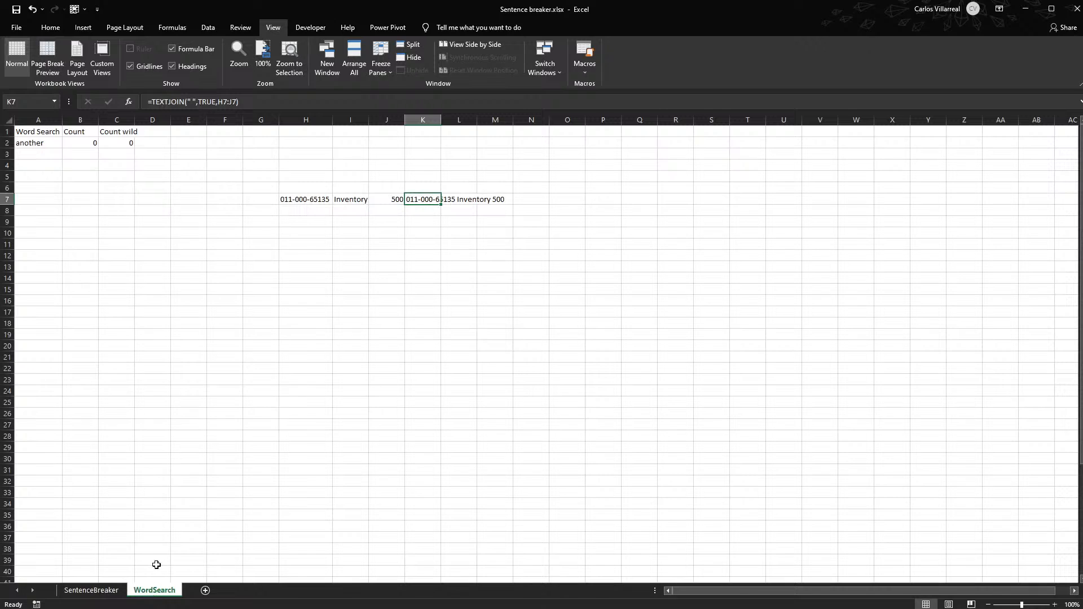
pyautogui.moveTo(282, 209); pyautogui.dragTo(481, 186)
pyautogui.press('Delete')
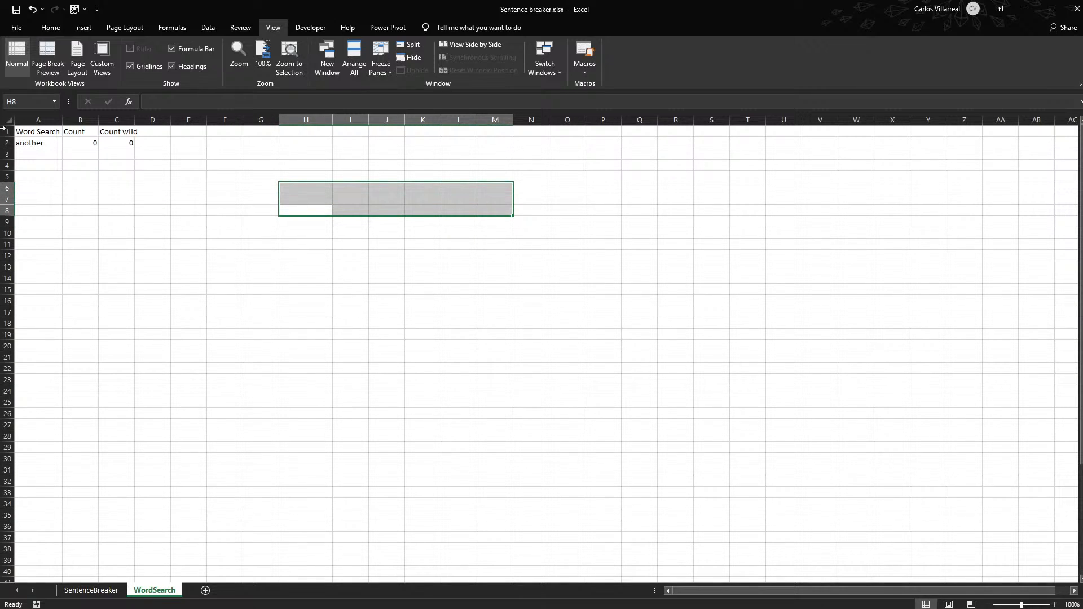
pyautogui.scroll(5, 46, 176)
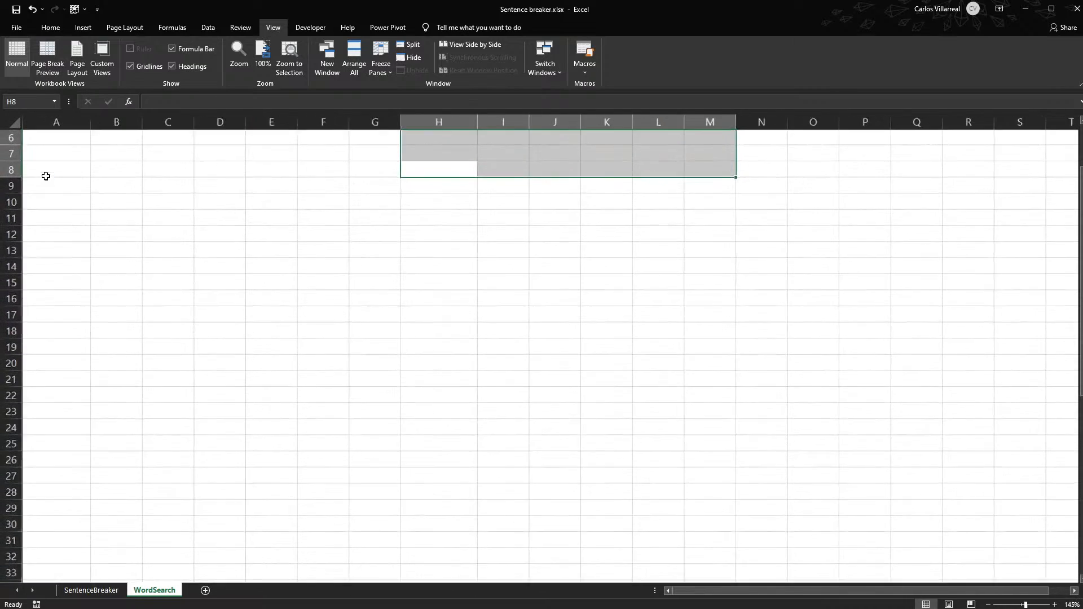
pyautogui.click(48, 157)
pyautogui.press('Delete')
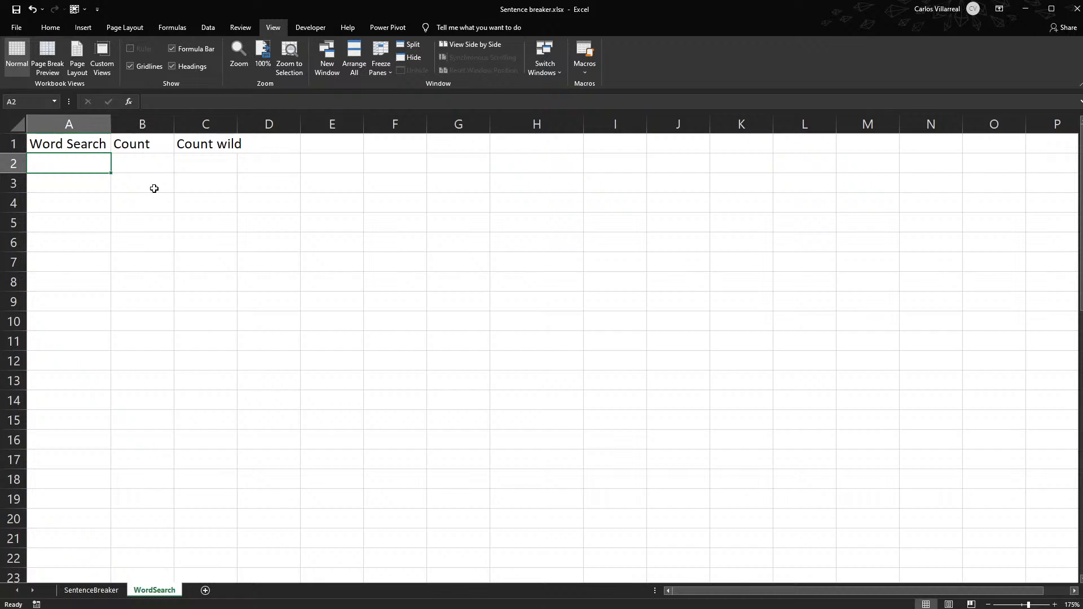
# - Enter the wildcard characters *, ? and ~ in cells D2, E2 and F2, beside the Count wild formula
pyautogui.click(223, 162)
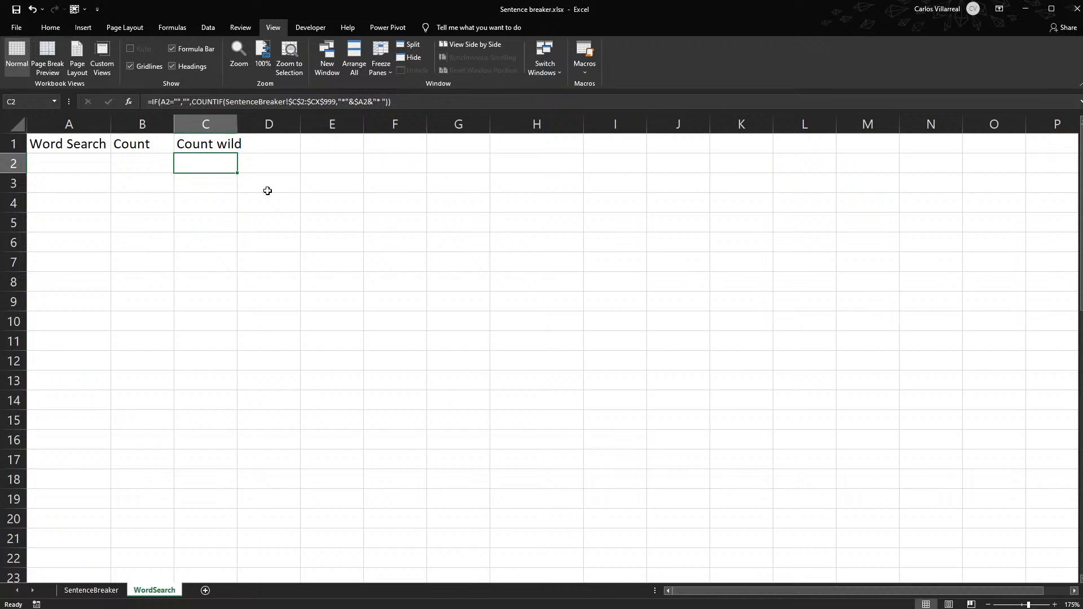
pyautogui.click(259, 157)
pyautogui.write('*')
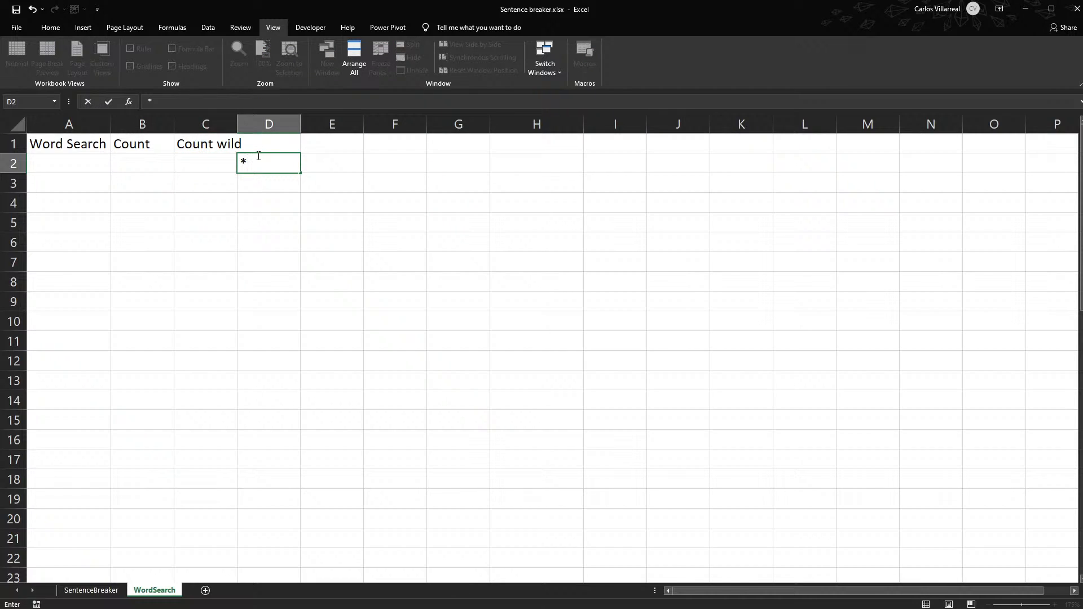
pyautogui.press('Tab')
pyautogui.write('?`')
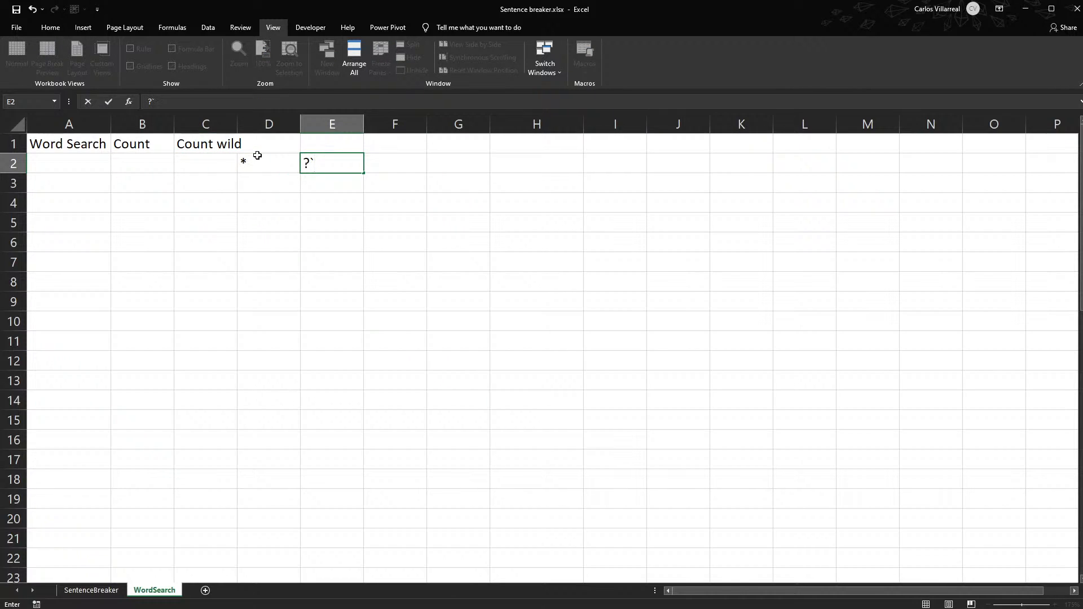
pyautogui.press('Tab')
pyautogui.write('`')
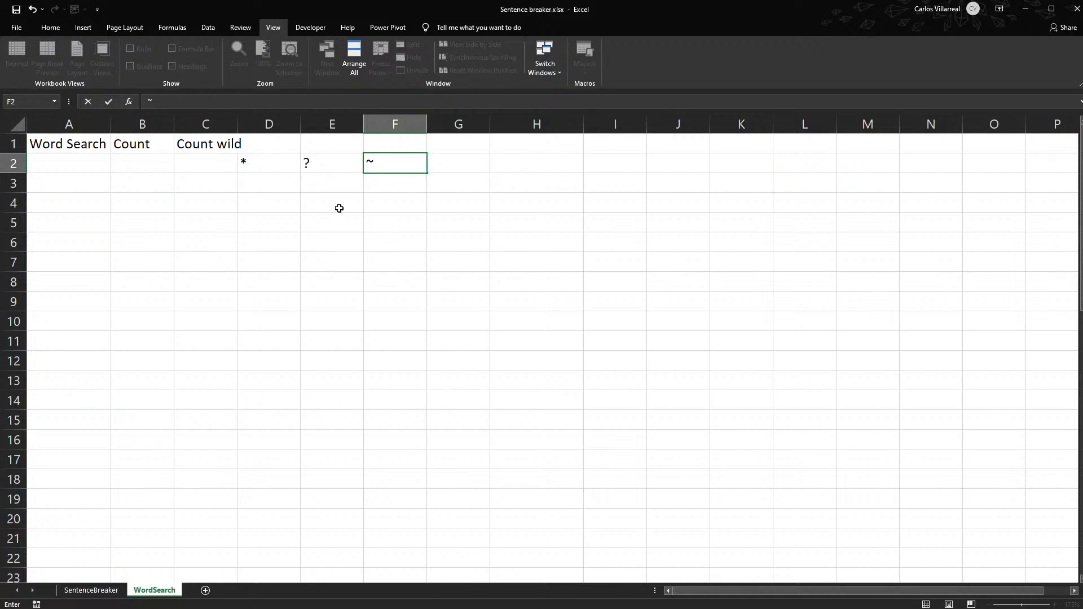
pyautogui.click(280, 160)
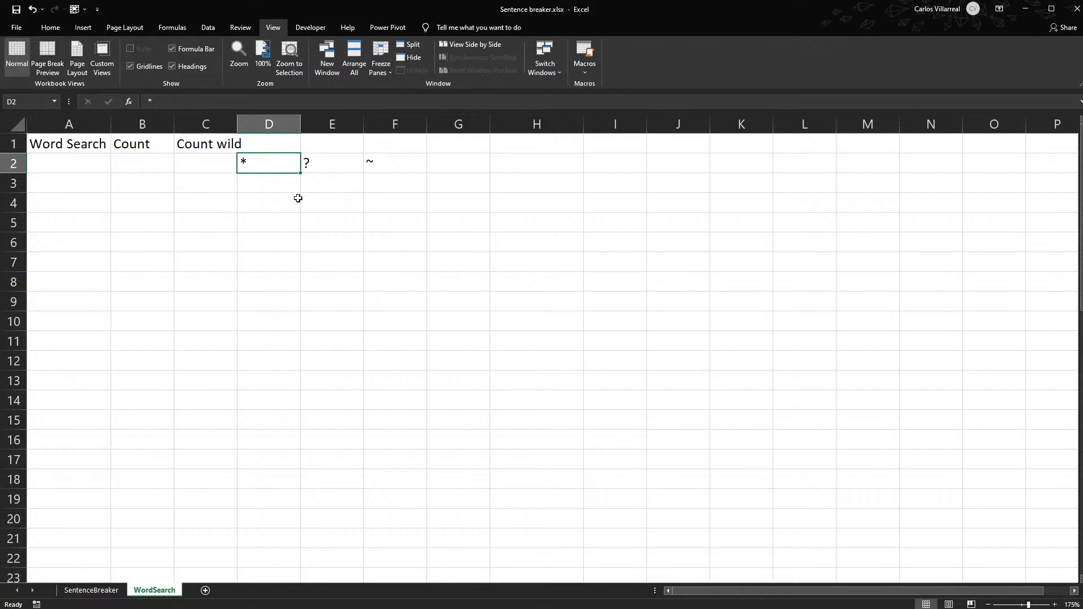
# - Enter the test words "test", "tast" and "tbst" in cells G2 through G4
pyautogui.click(433, 154)
pyautogui.click(465, 167)
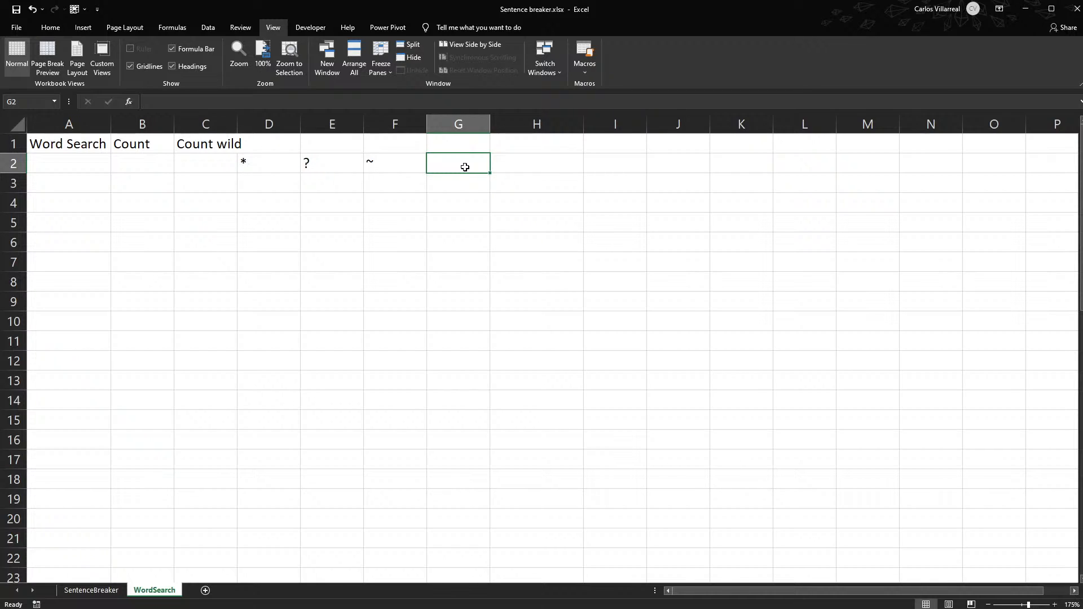
pyautogui.write('test')
pyautogui.press('Return')
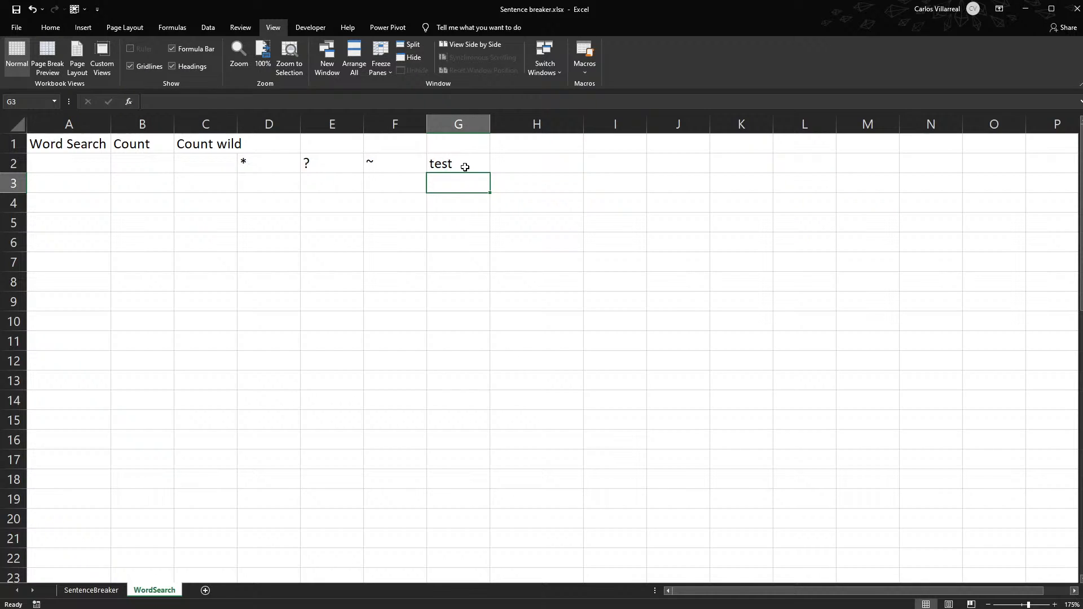
pyautogui.write('tast')
pyautogui.press('Return')
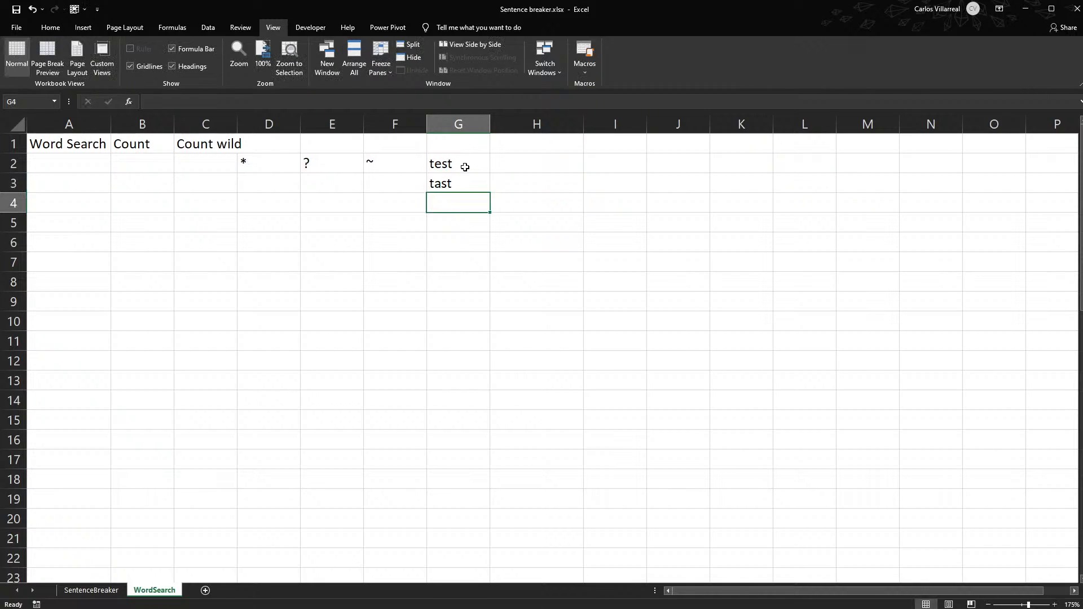
pyautogui.write('tbst')
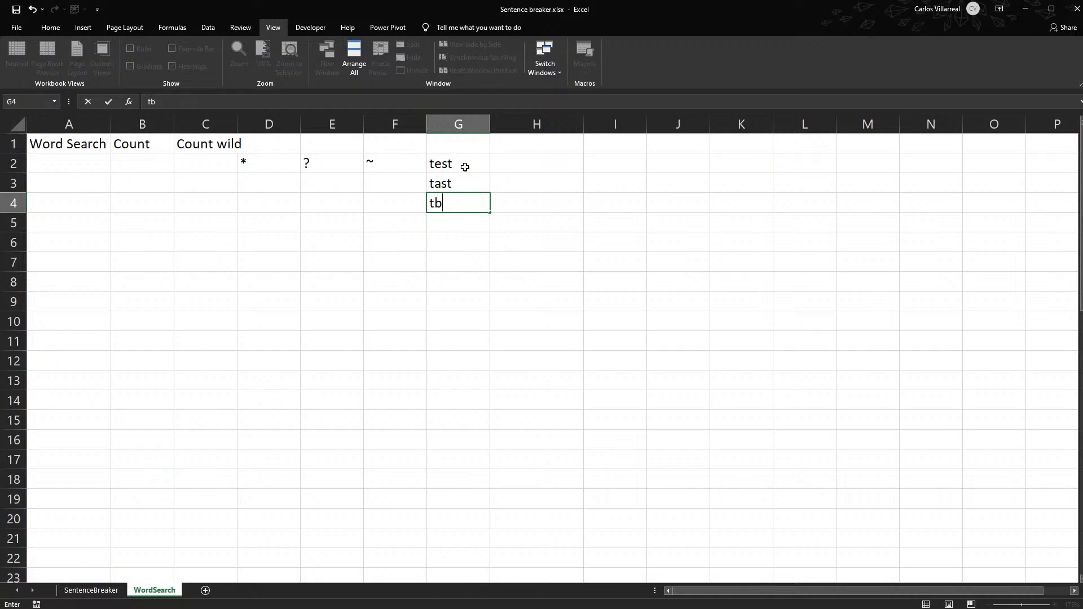
pyautogui.press('Return')
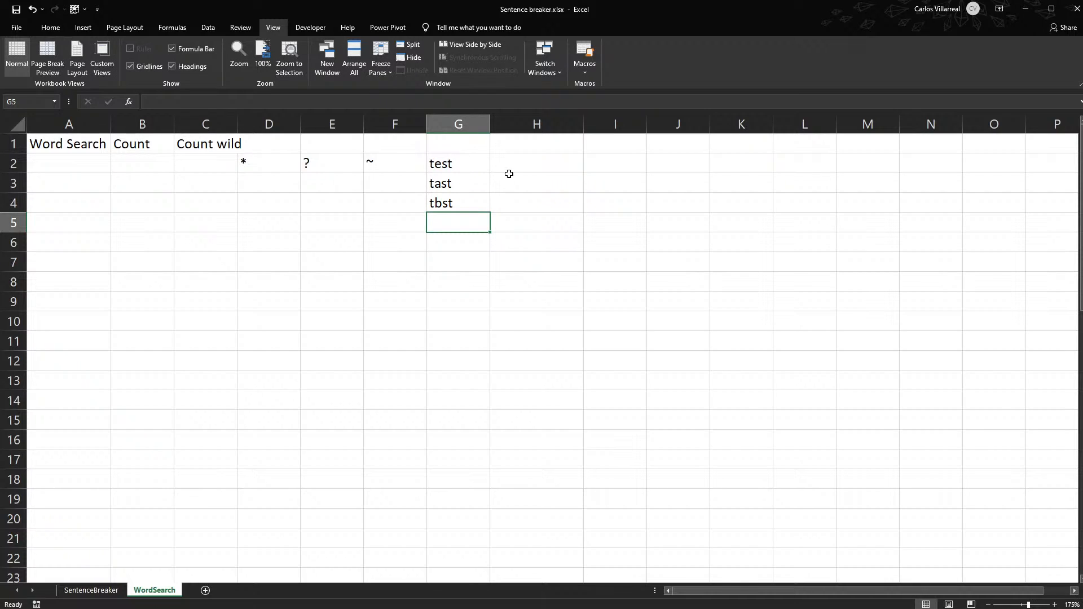
# - Enter =COUNTIF(G2:G4,"t?st") in H2 to count the test words with the single-character wildcard
pyautogui.click(525, 163)
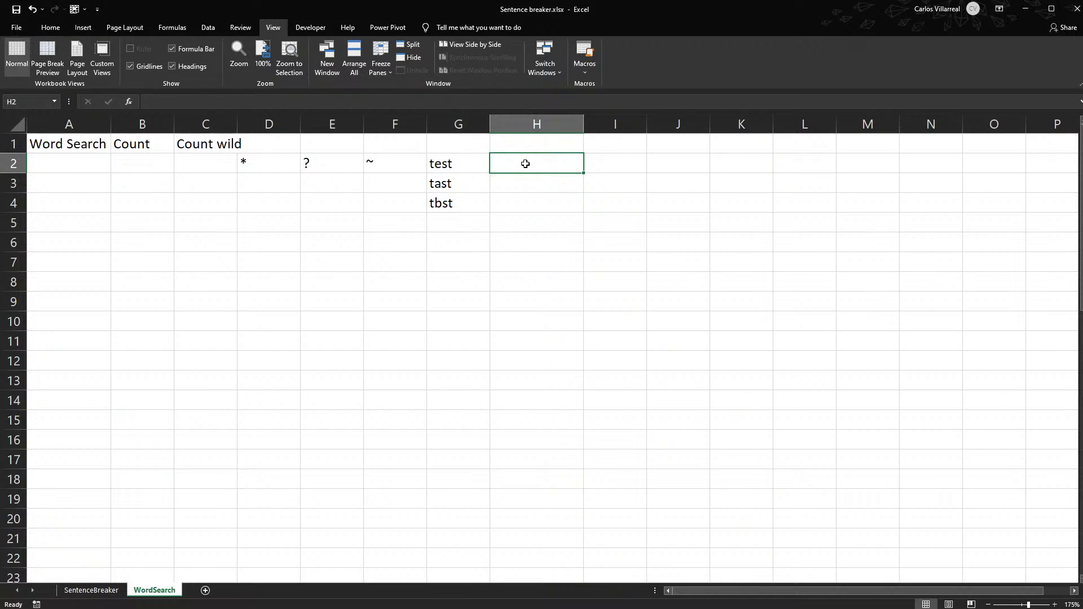
pyautogui.write('=')
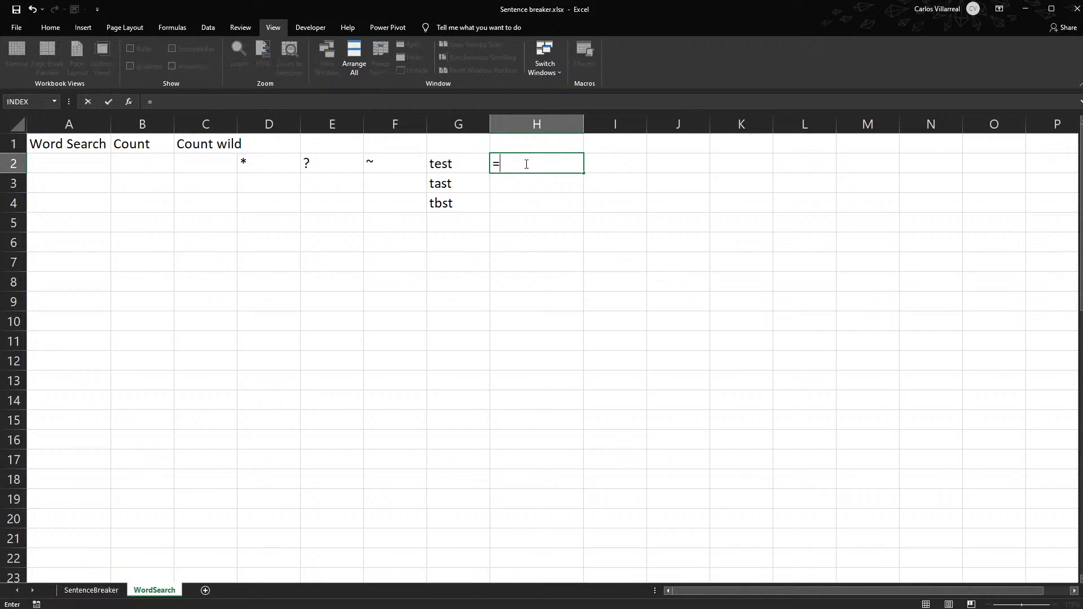
pyautogui.write('countif')
pyautogui.press('Tab')
pyautogui.moveTo(452, 167); pyautogui.dragTo(457, 198)
pyautogui.write(',"t')
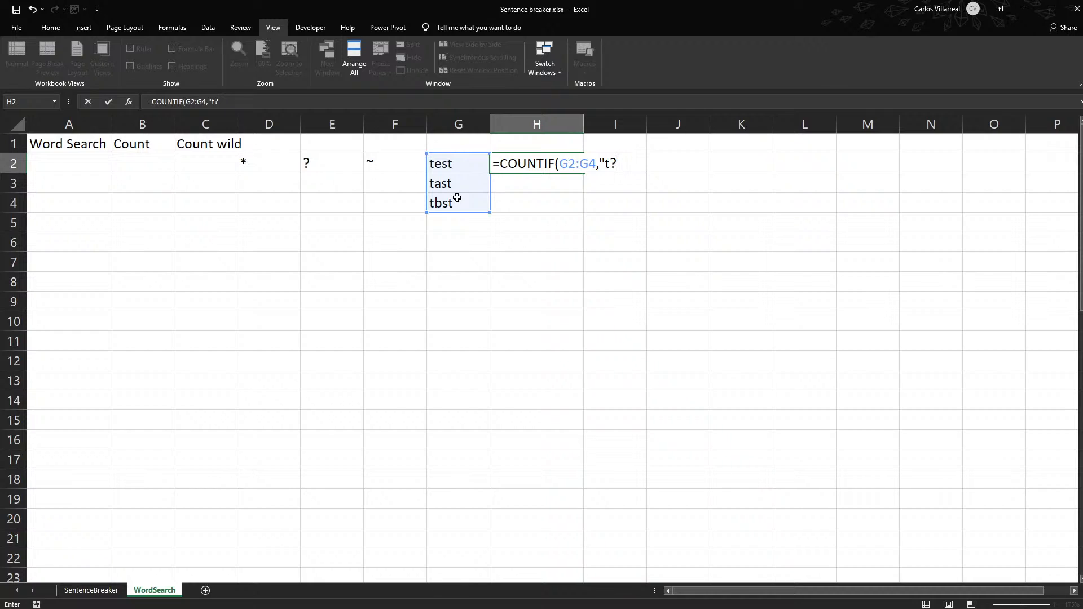
pyautogui.write('?st"')
pyautogui.press('Return')
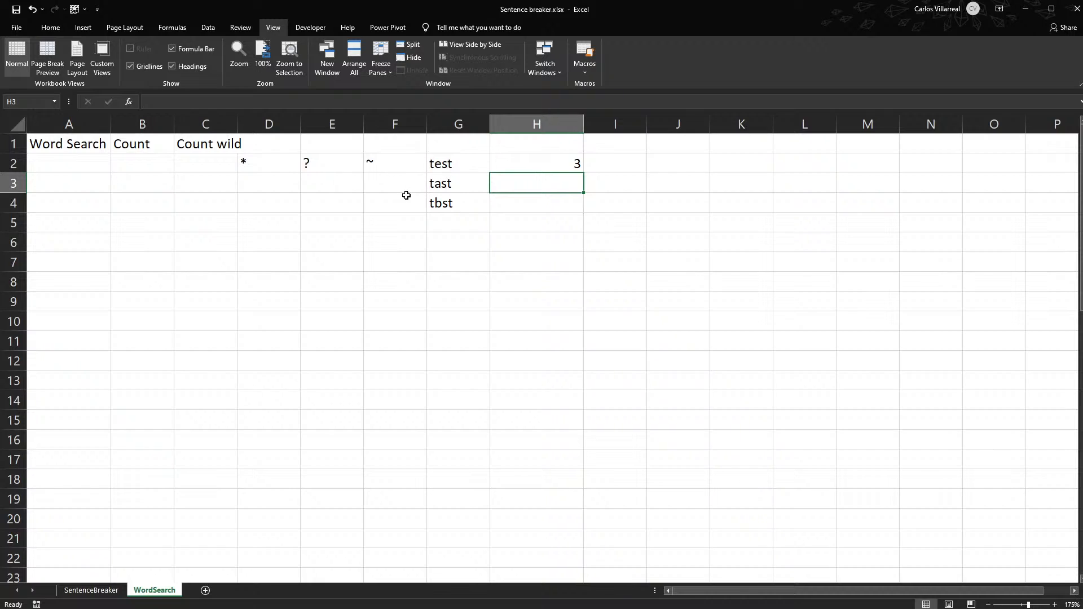
# - Try the * wildcard in place of ? in the COUNTIF criterion in H2
pyautogui.doubleClick(527, 164)
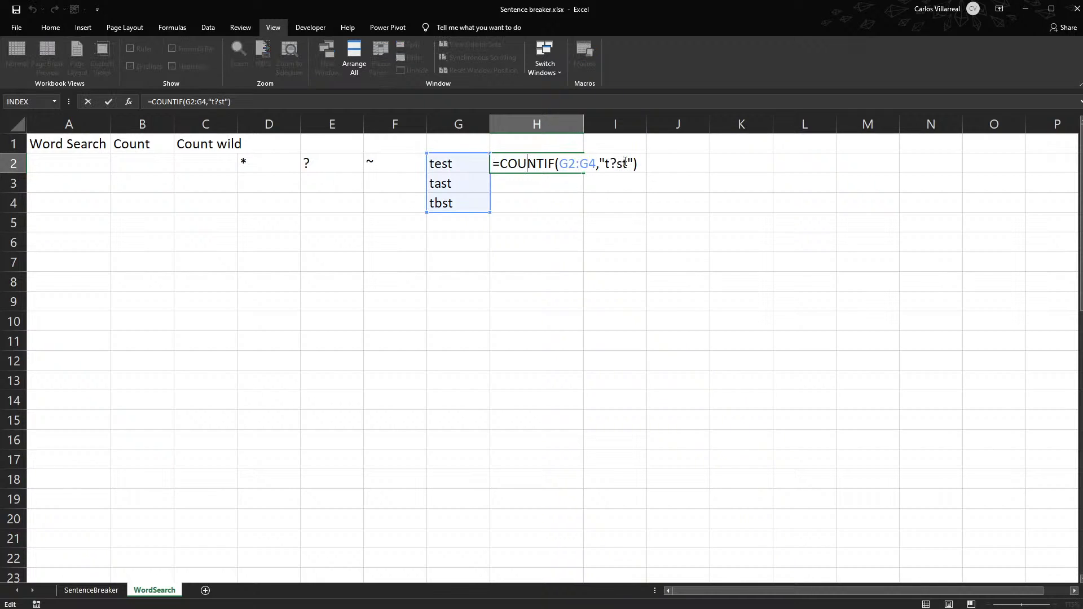
pyautogui.click(612, 166)
pyautogui.press('BackSpace')
pyautogui.write('*')
pyautogui.press('Return')
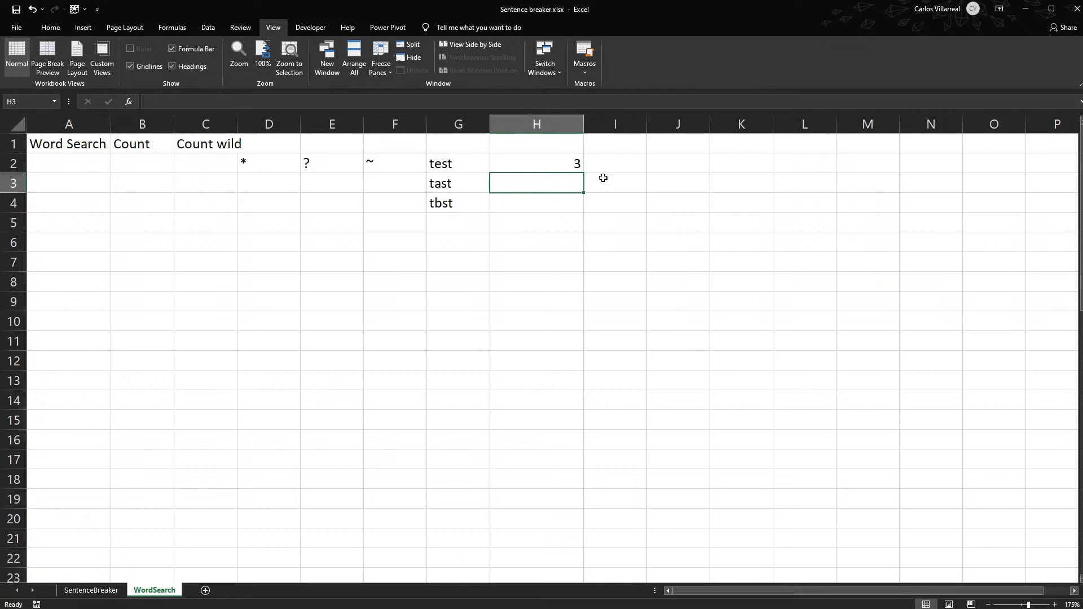
pyautogui.click(584, 160)
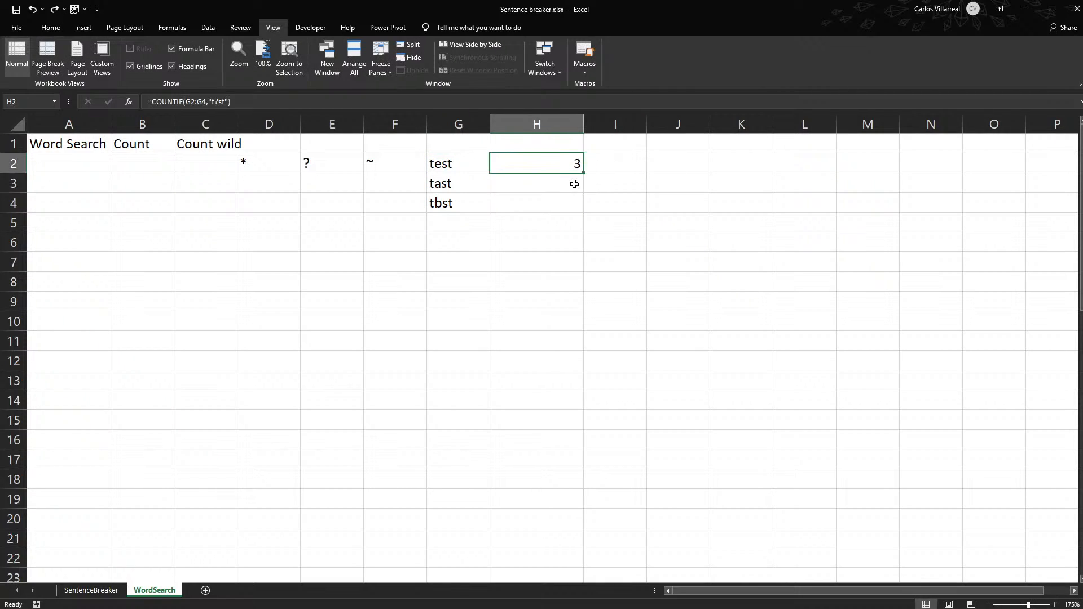
# - Review the test words in G2:G3 and examine the wildcard COUNTIF formula in C2 without changing it
pyautogui.click(453, 177)
pyautogui.click(441, 160)
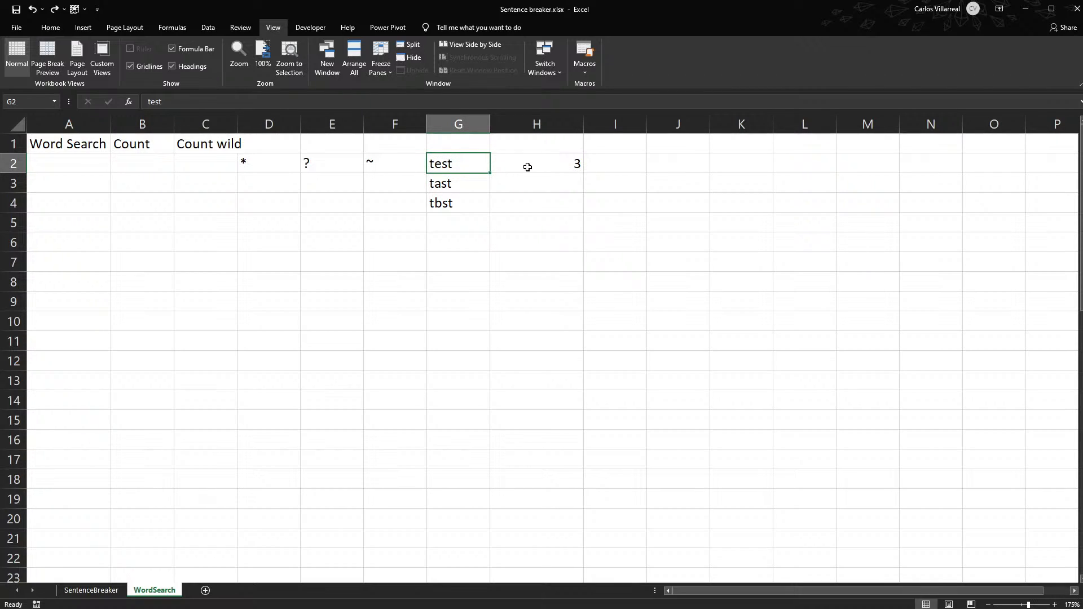
pyautogui.doubleClick(197, 160)
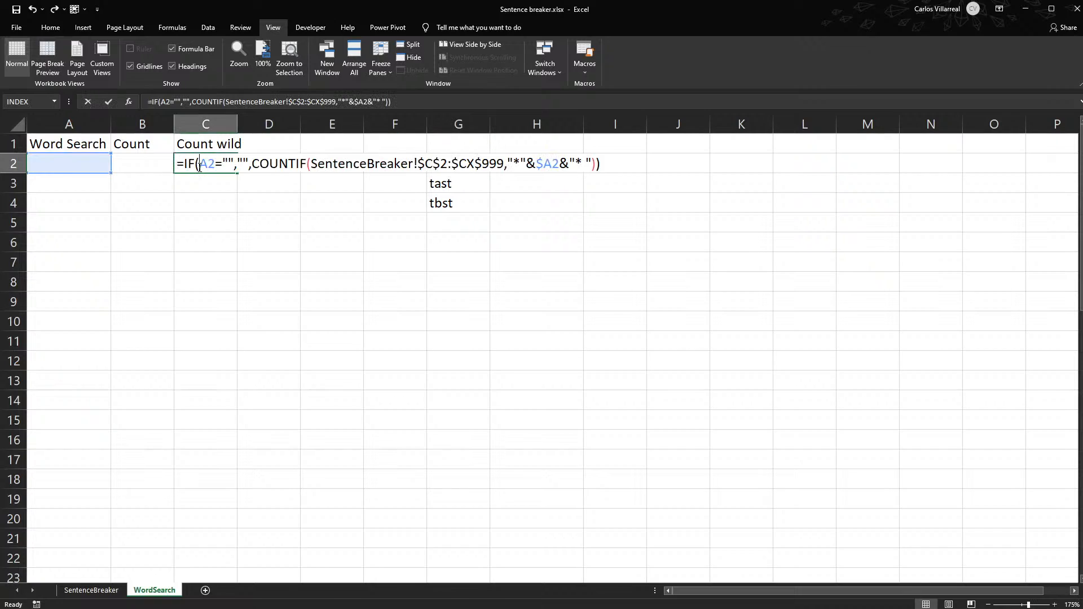
pyautogui.press('Escape')
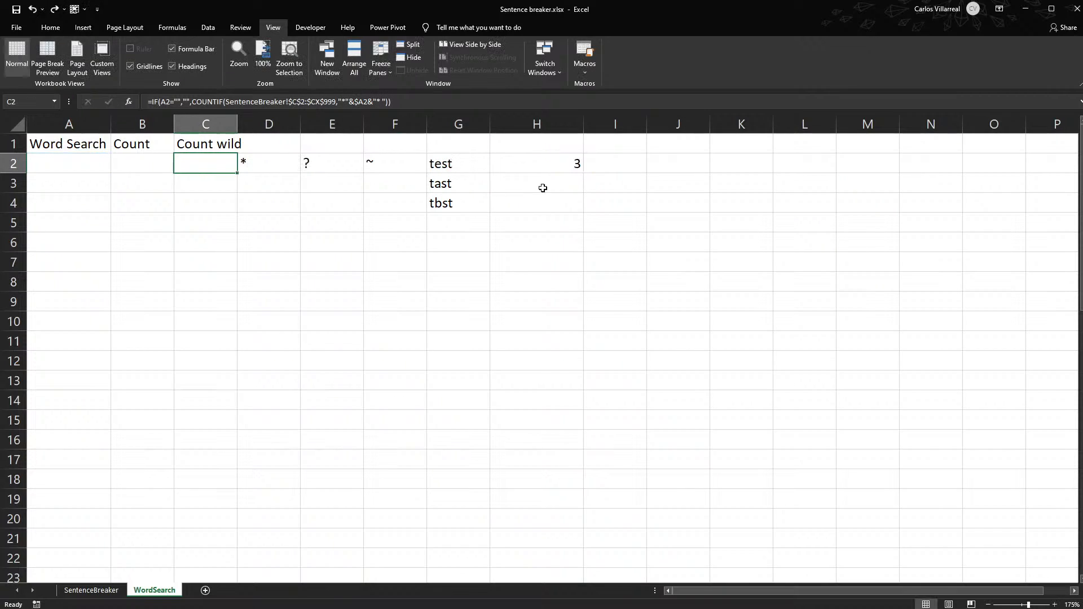
pyautogui.click(524, 186)
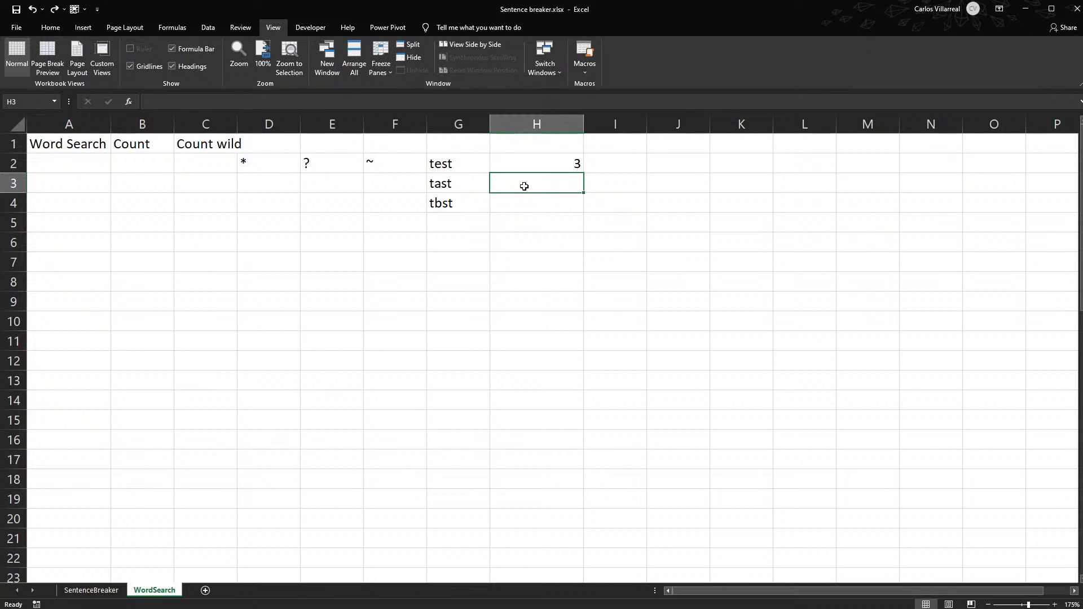
# - Clear the test words from G2:G5
pyautogui.click(443, 159)
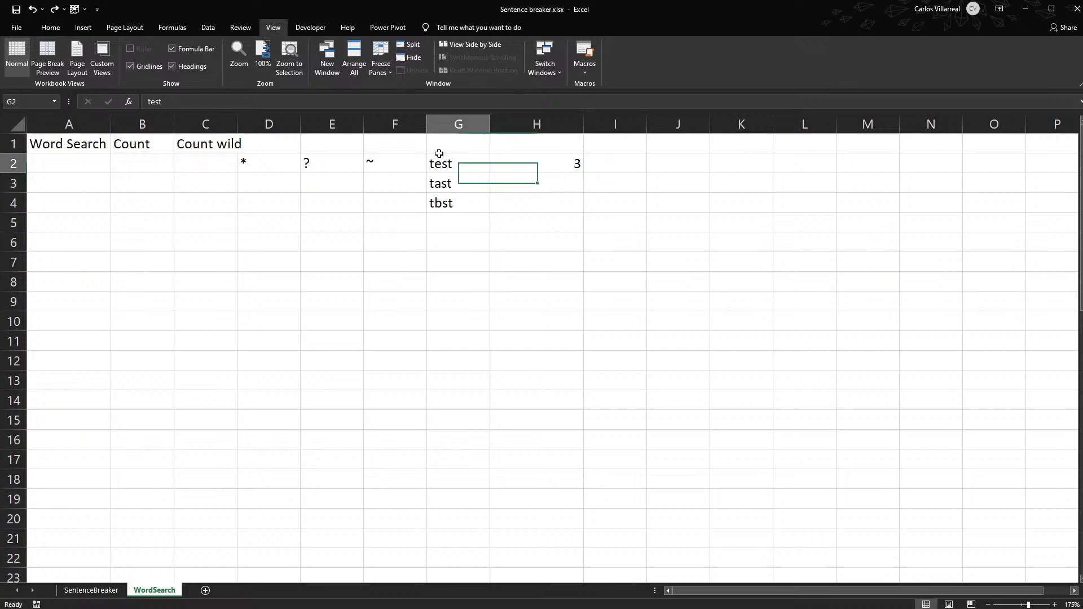
pyautogui.moveTo(448, 162); pyautogui.dragTo(454, 225)
pyautogui.press('Delete')
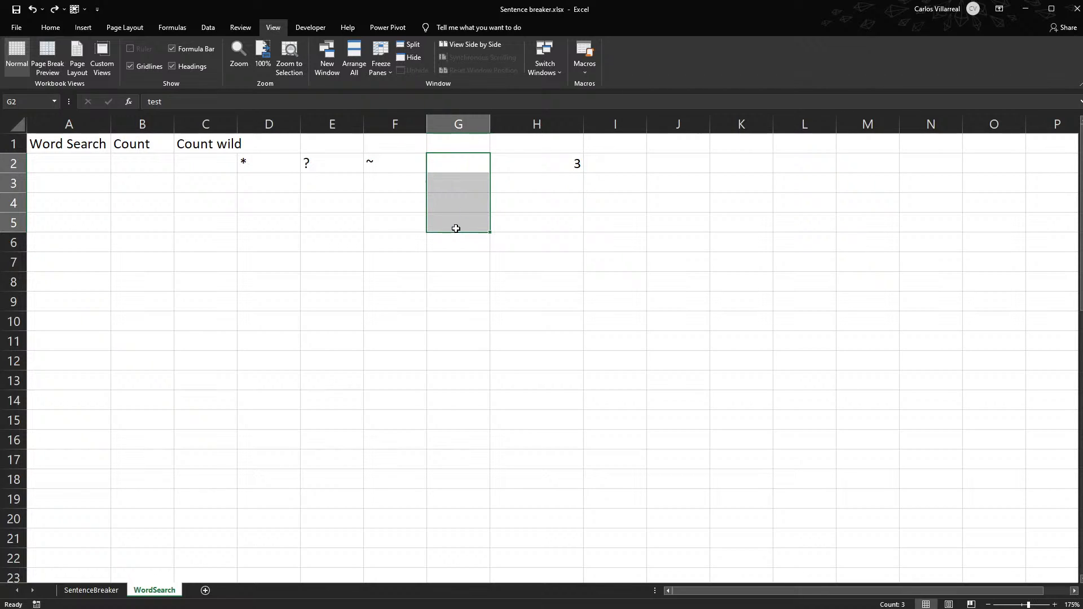
# - Enter the test words Bread!!!!, Bread?, Bread. and Bread in cells G2 through G5
pyautogui.click(468, 161)
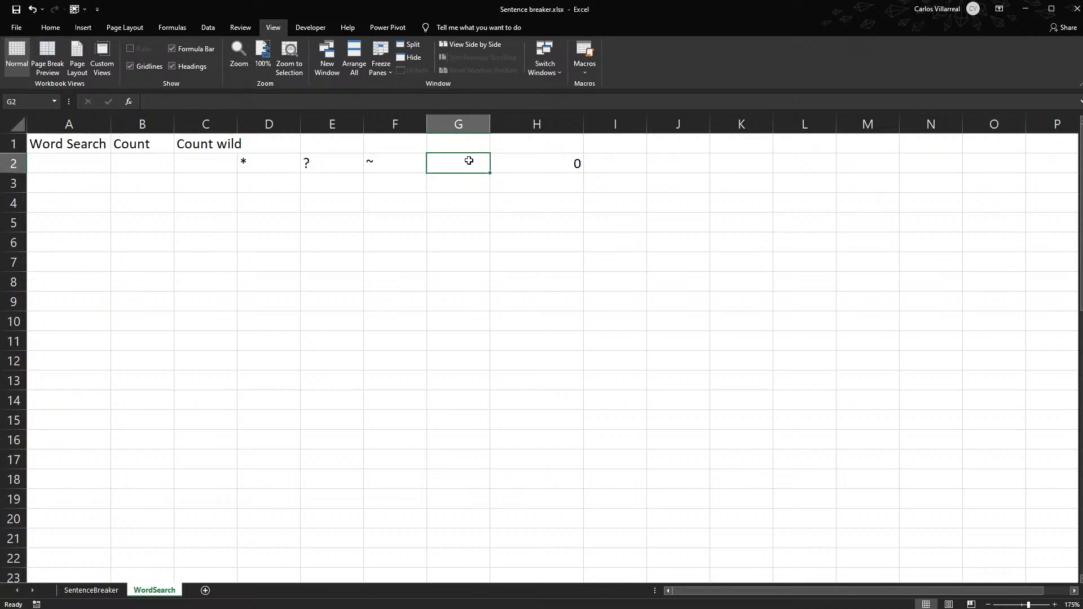
pyautogui.write('Bread')
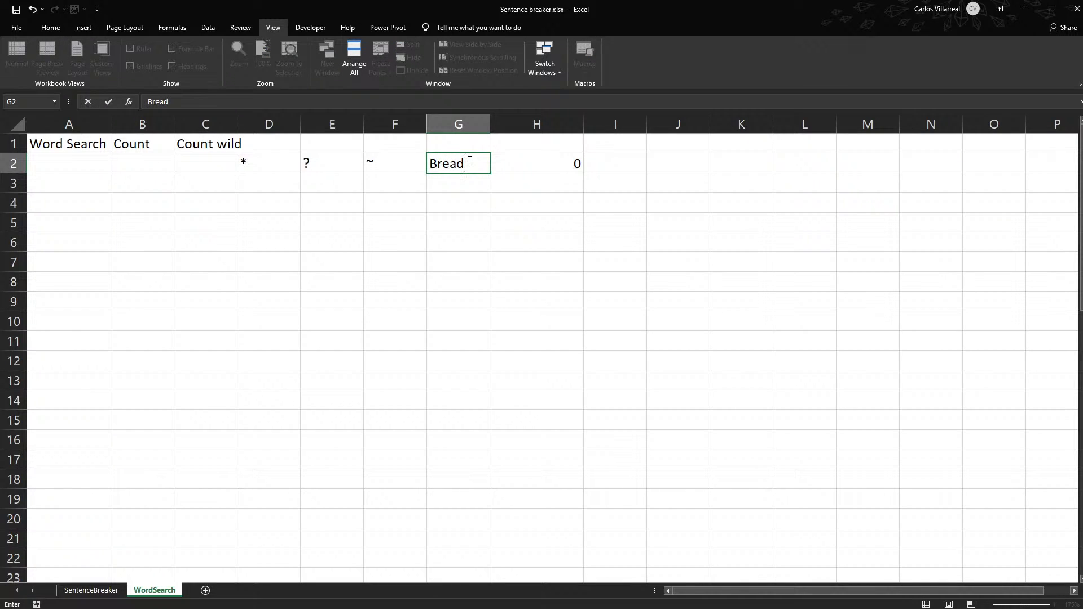
pyautogui.write('!!!!')
pyautogui.press('Return')
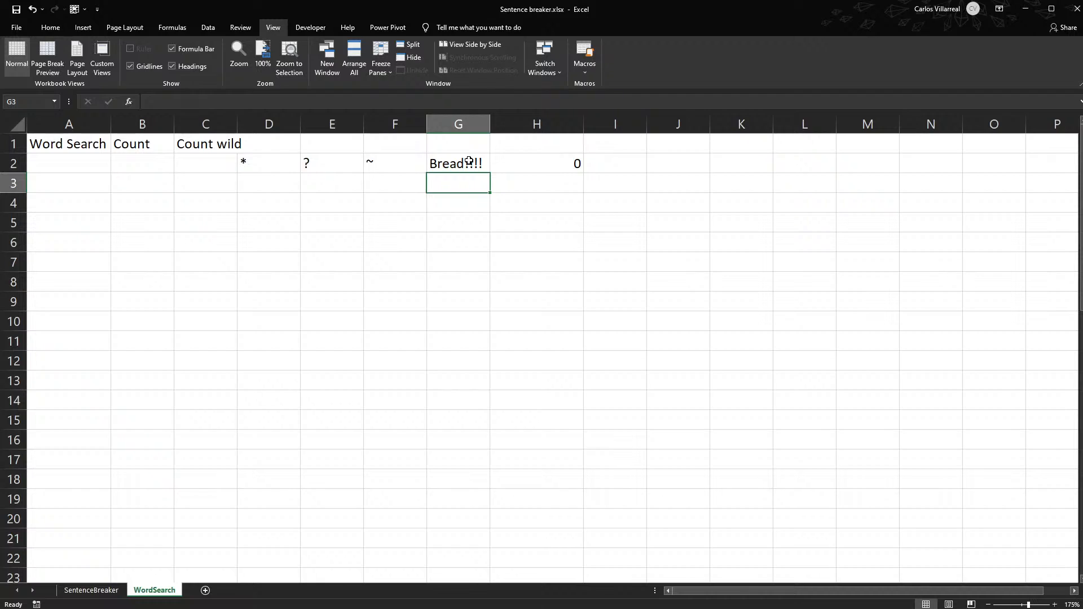
pyautogui.write('Bread?')
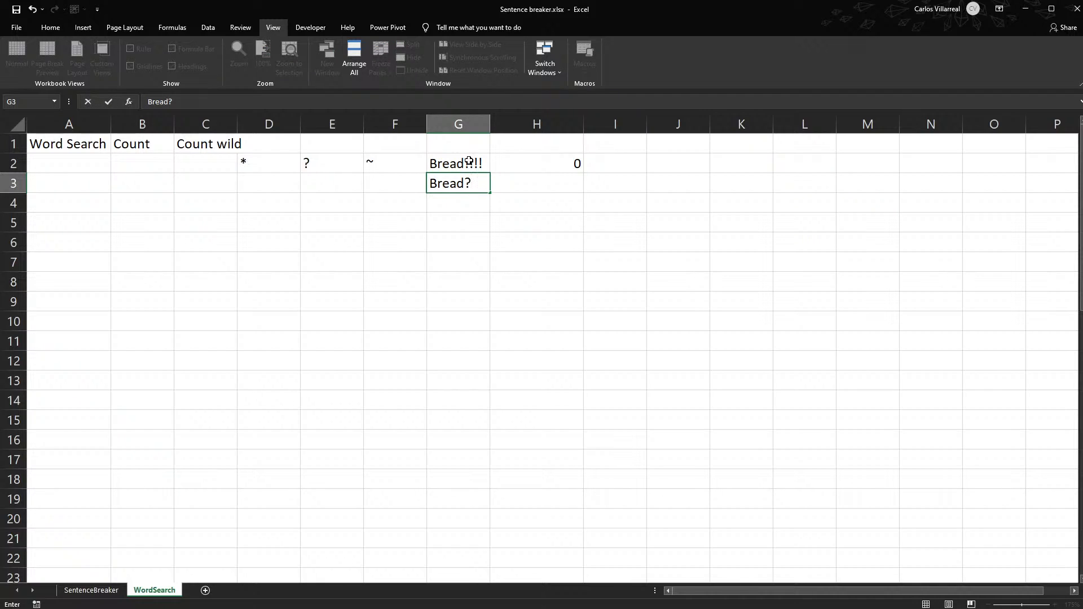
pyautogui.press('Return')
pyautogui.write('Br')
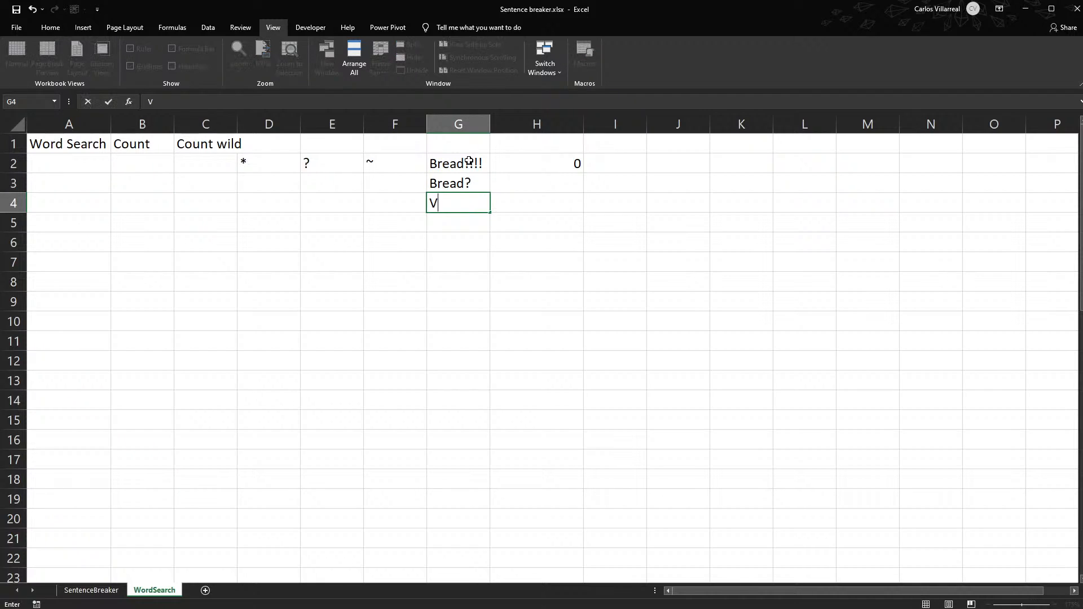
pyautogui.write('ead.')
pyautogui.press('Return')
pyautogui.write('Bread')
pyautogui.press('Tab')
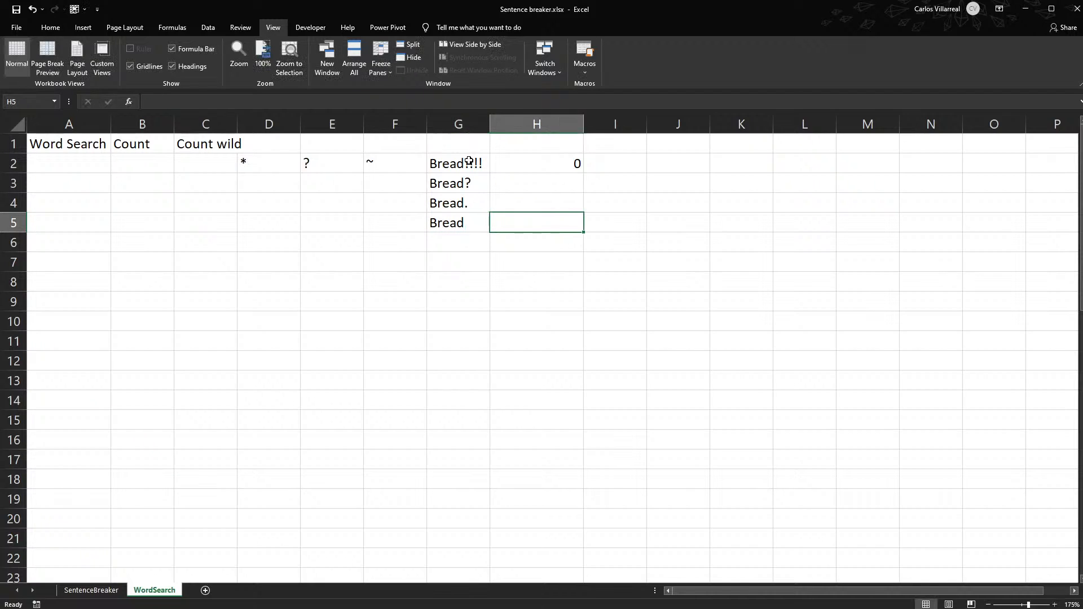
# - Change the COUNTIF criterion in H2 to "Bread*" so it counts Bread followed by any characters
pyautogui.click(533, 161)
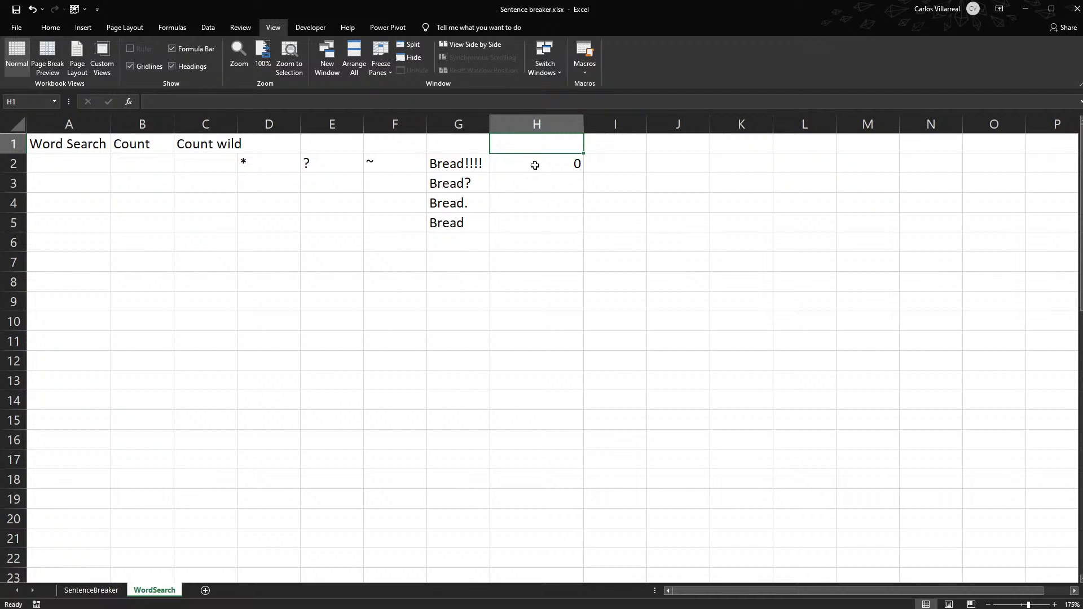
pyautogui.doubleClick(537, 164)
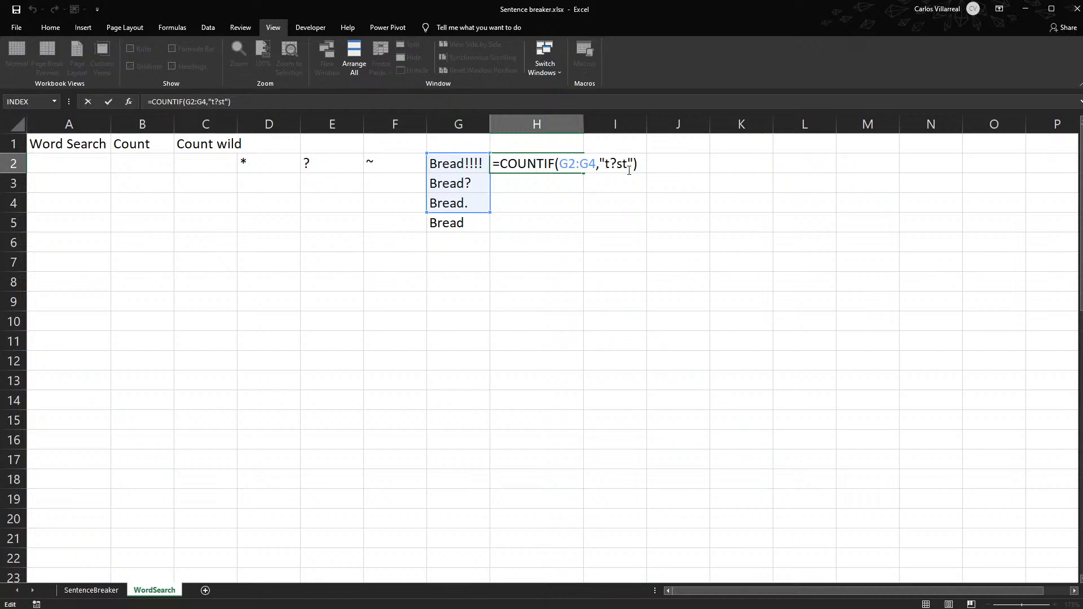
pyautogui.press('BackSpace')
pyautogui.press('BackSpace')
pyautogui.press('BackSpace')
pyautogui.press('BackSpace')
pyautogui.write('Bread')
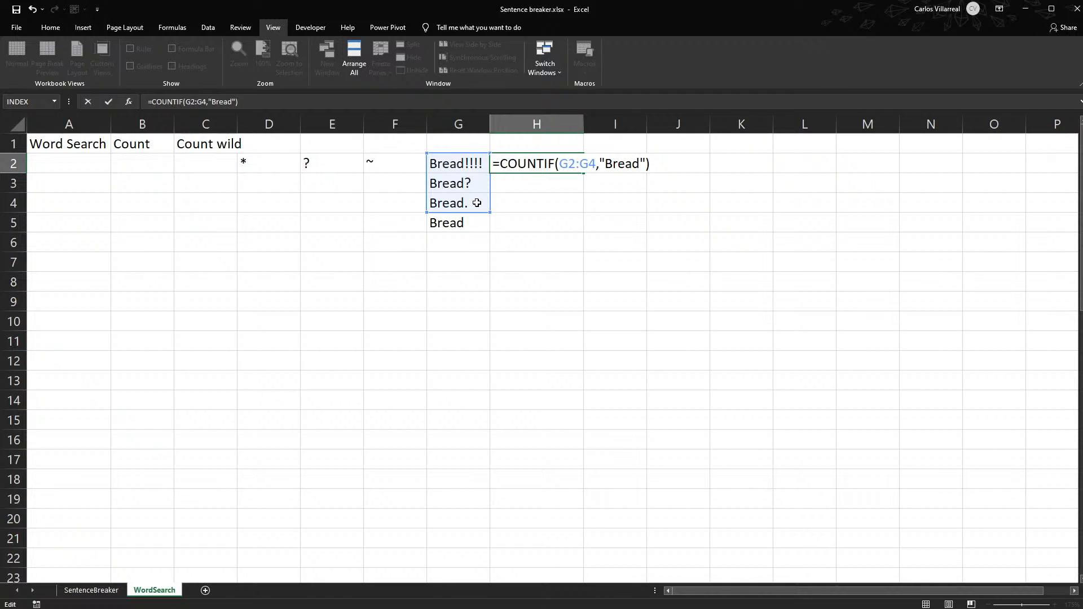
pyautogui.write('*')
pyautogui.press('Return')
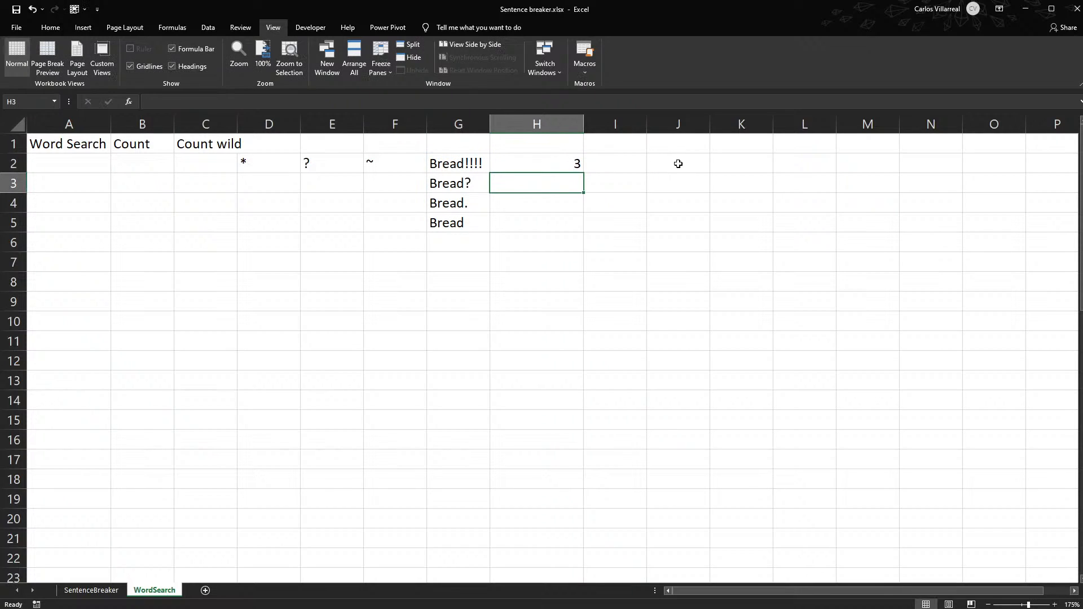
# - Extend the COUNTIF range in H2 to G2:G5 so it includes all four test words
pyautogui.doubleClick(509, 159)
pyautogui.moveTo(488, 217); pyautogui.dragTo(490, 232)
pyautogui.press('Return')
pyautogui.click(75, 164)
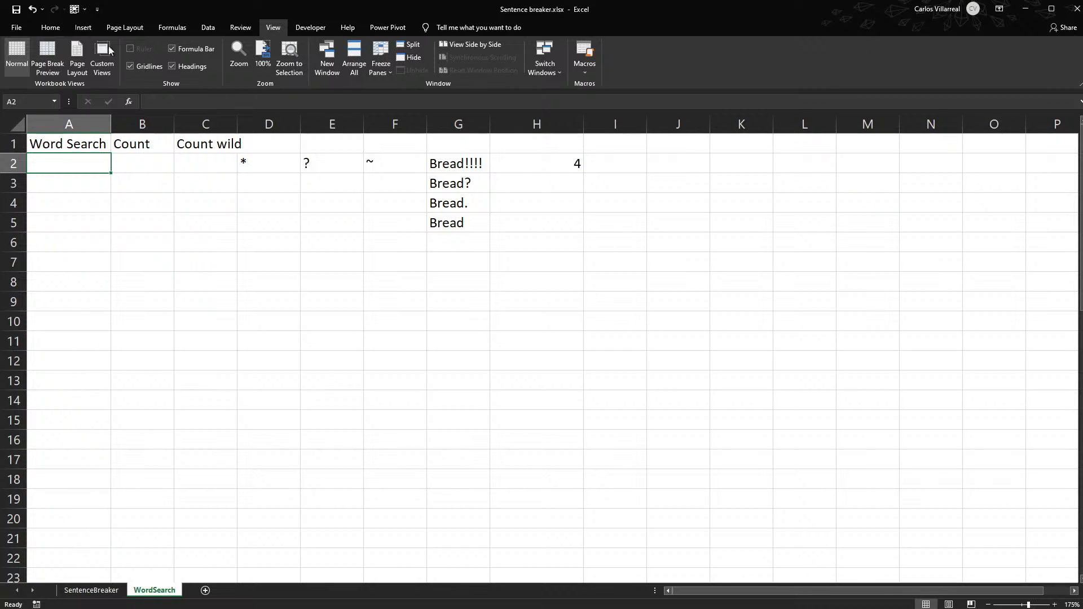
# - Copy the sentence in A2 of the SentenceBreaker sheet into A3
pyautogui.click(79, 590)
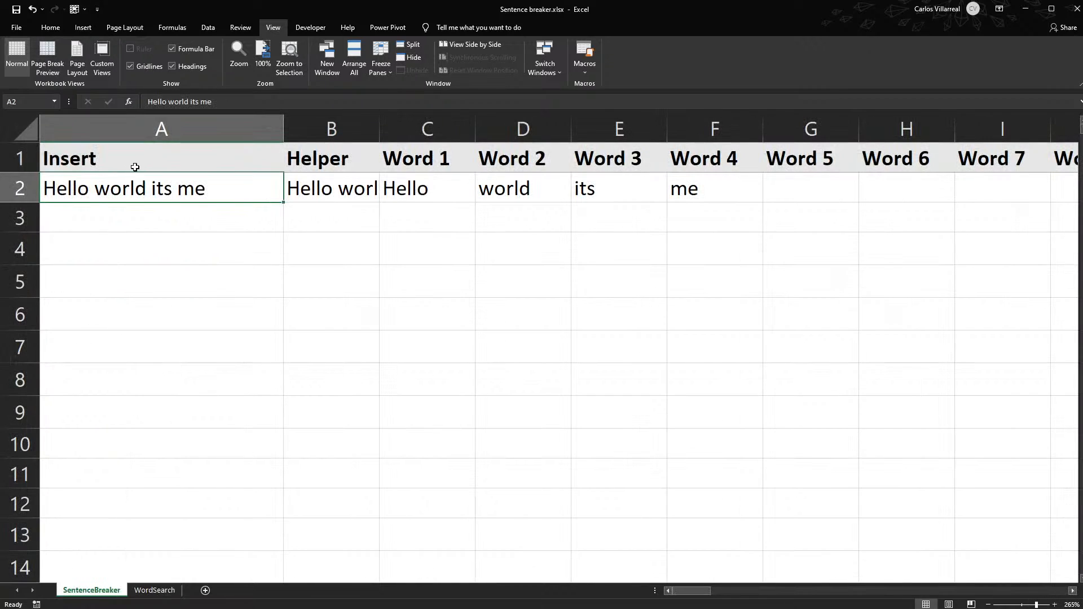
pyautogui.hotkey('ctrl', 'c')
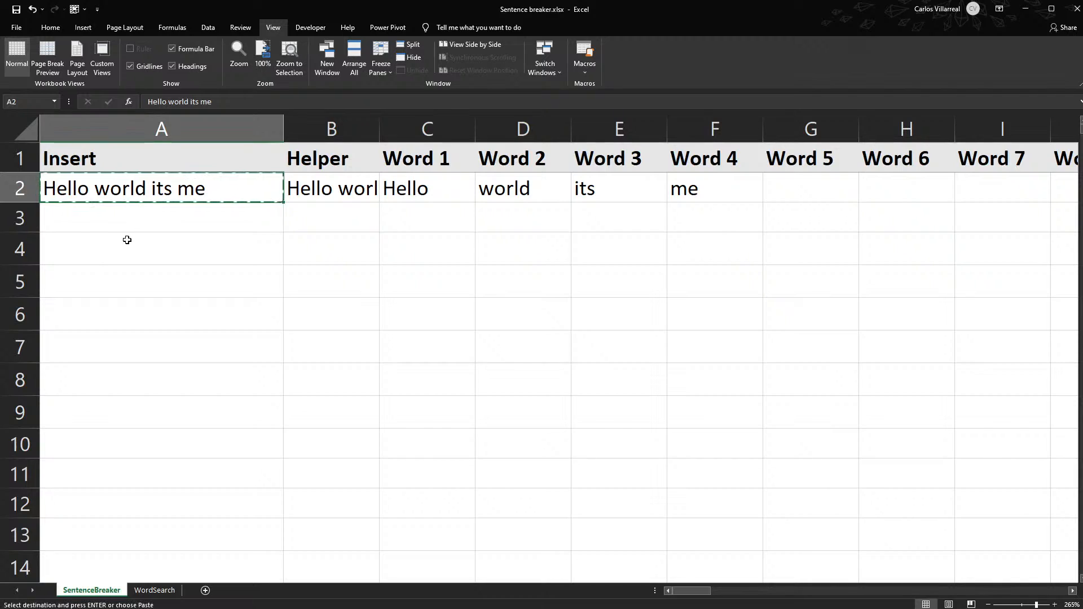
pyautogui.click(123, 219)
pyautogui.hotkey('ctrl', 'v')
pyautogui.press('Escape')
# - Edit the sentence in A3 to read "Hello@ world its me!"
pyautogui.doubleClick(222, 218)
pyautogui.write('!')
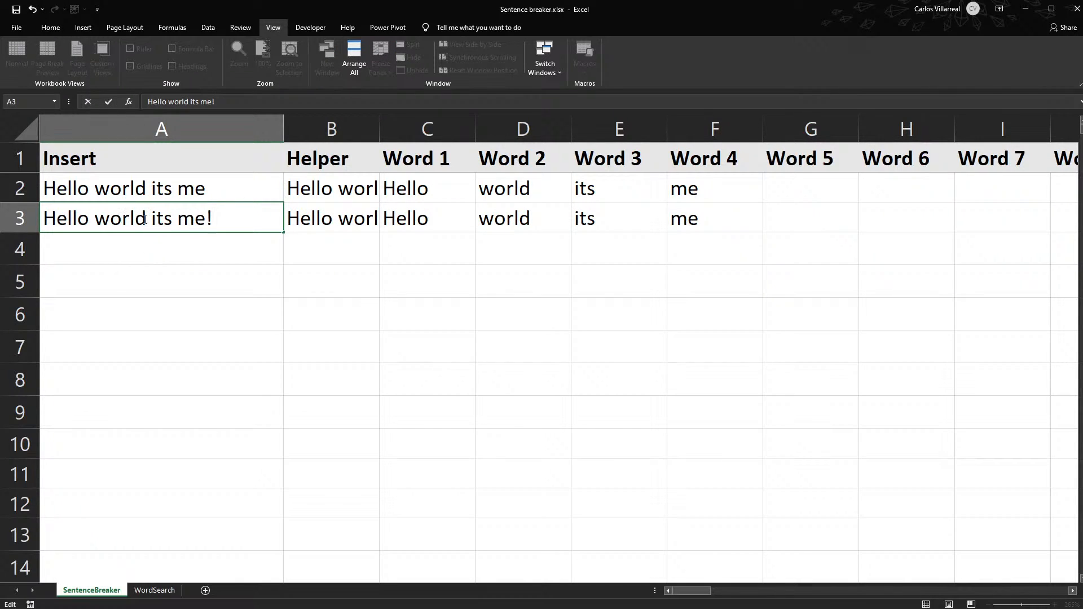
pyautogui.click(91, 221)
pyautogui.write('@')
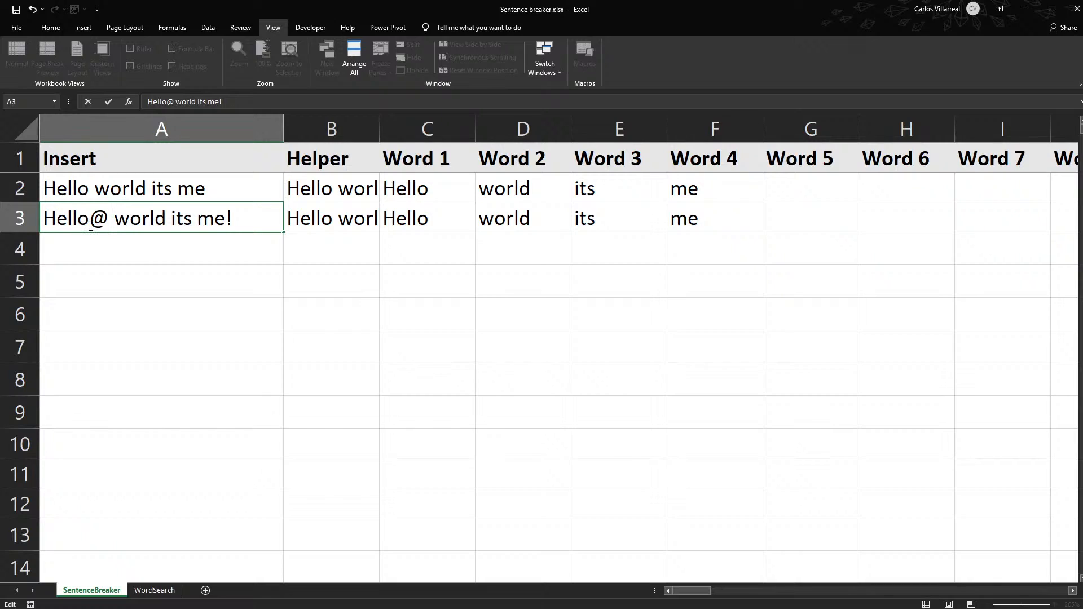
pyautogui.press('BackSpace')
pyautogui.write('@')
pyautogui.press('Return')
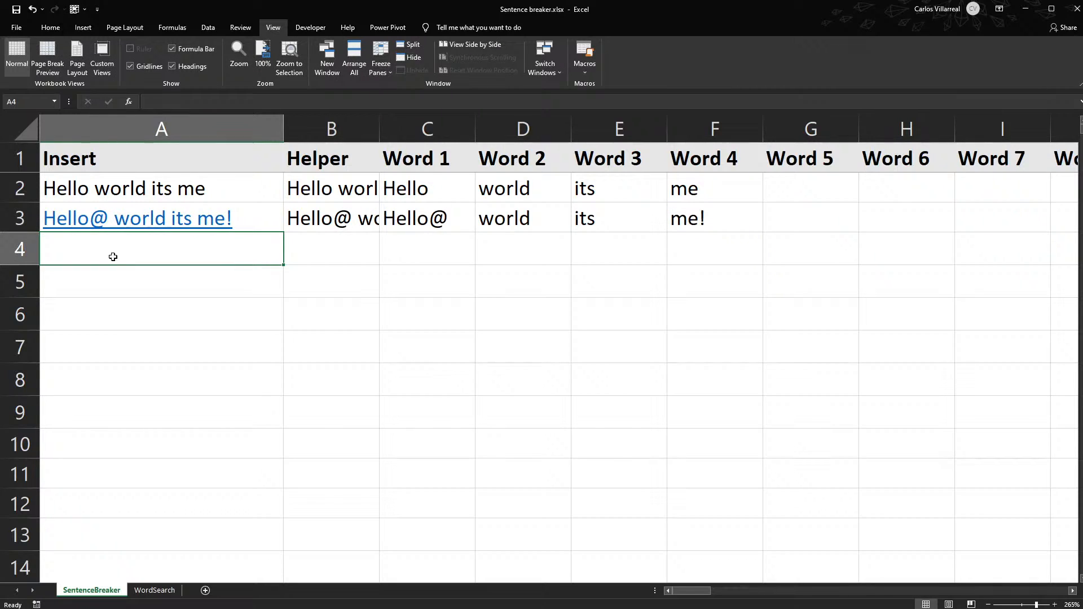
# - Enter hello as the search word in A2 of the WordSearch sheet
pyautogui.click(157, 590)
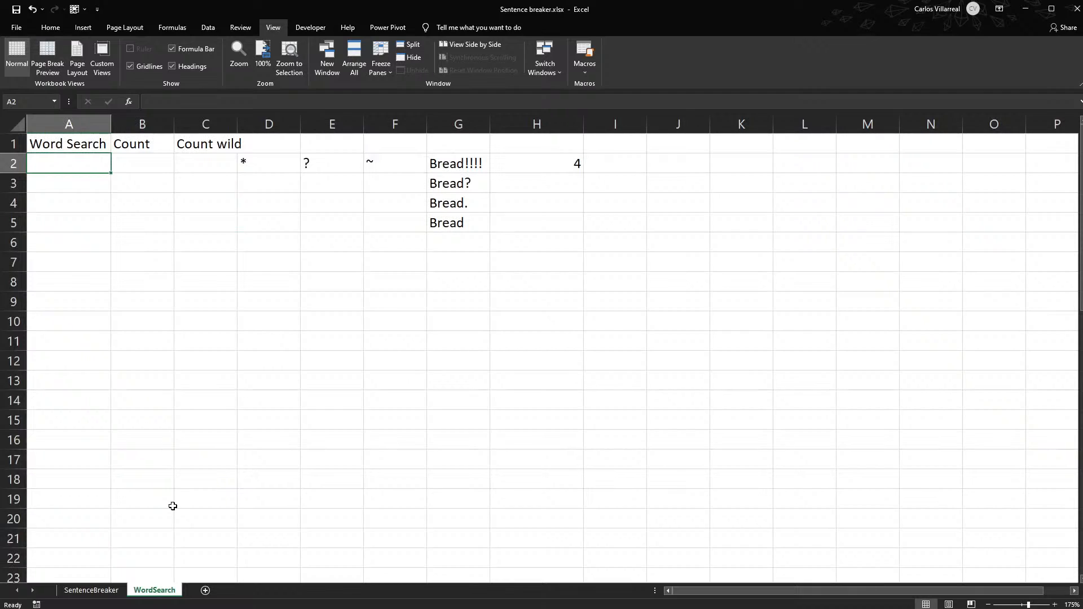
pyautogui.write('hello')
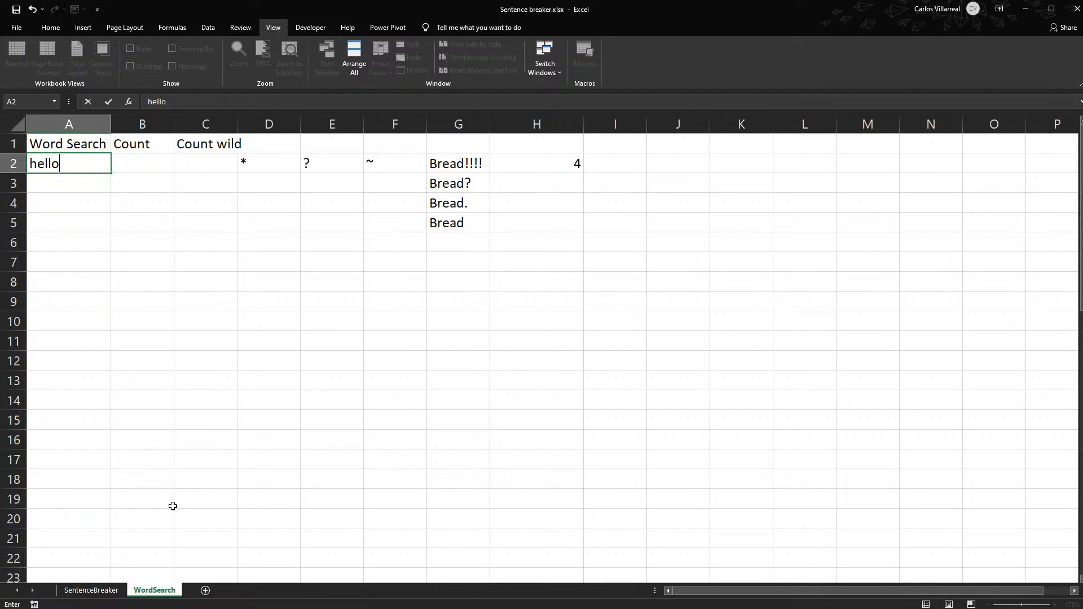
pyautogui.press('Return')
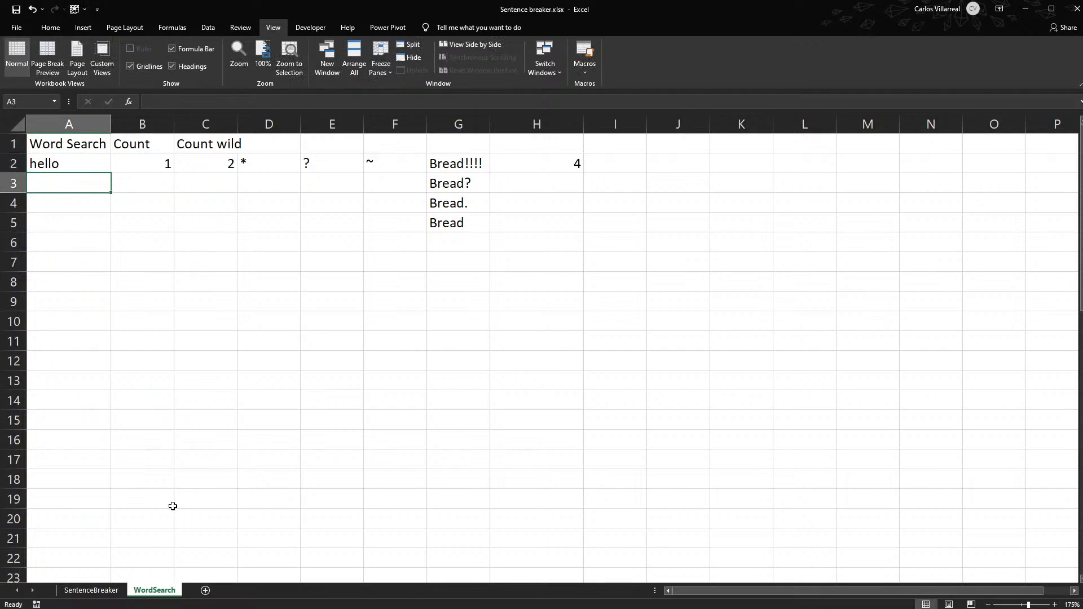
# - Compare the Count and Count wild formulas in B2 and C2 with the Word 1 entries on the SentenceBreaker sheet
pyautogui.click(156, 163)
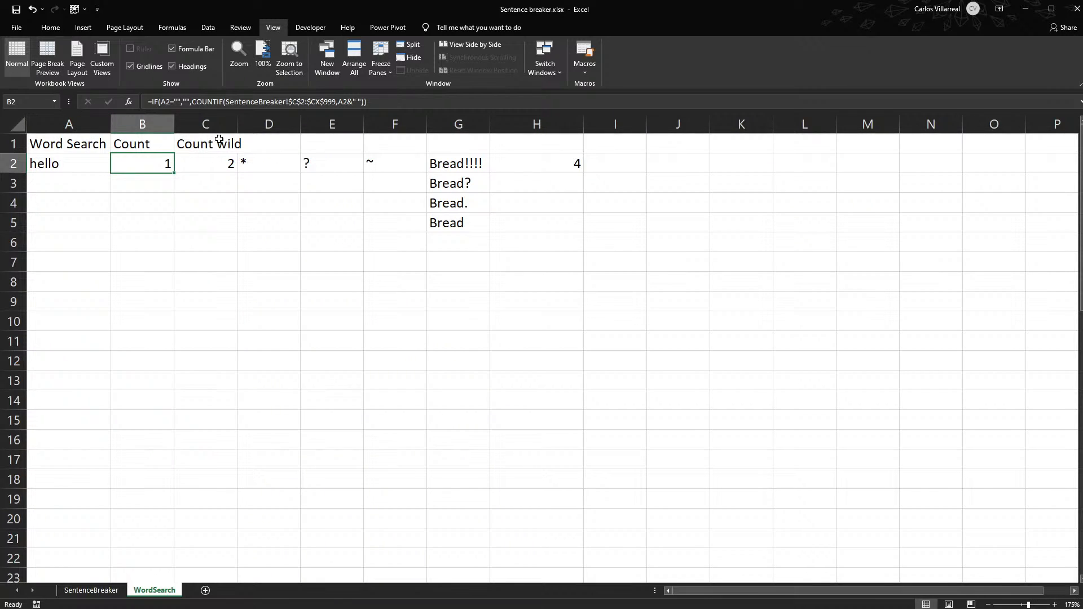
pyautogui.click(202, 162)
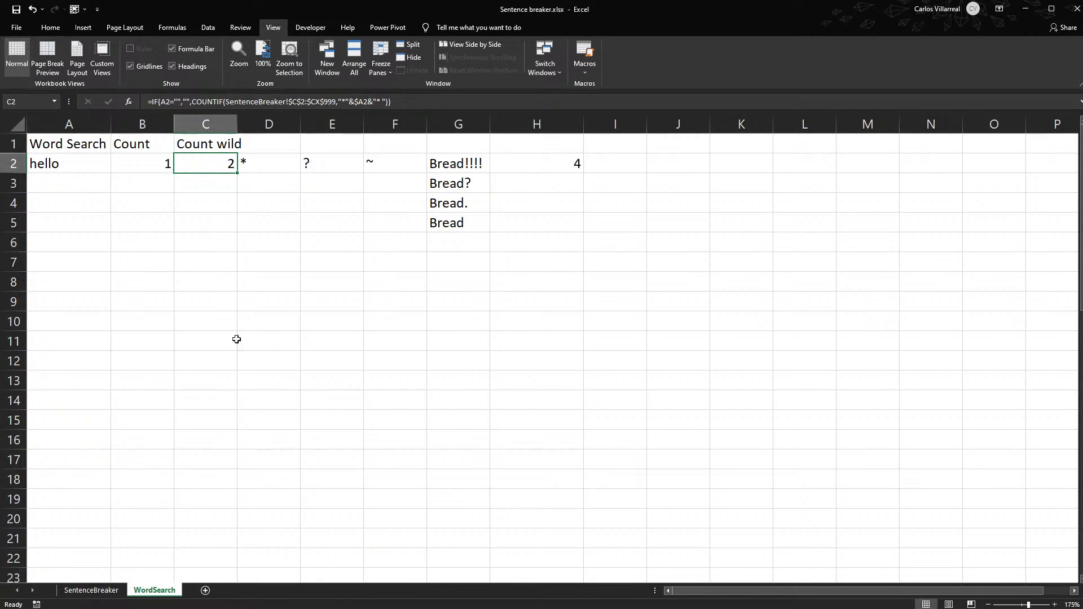
pyautogui.click(79, 591)
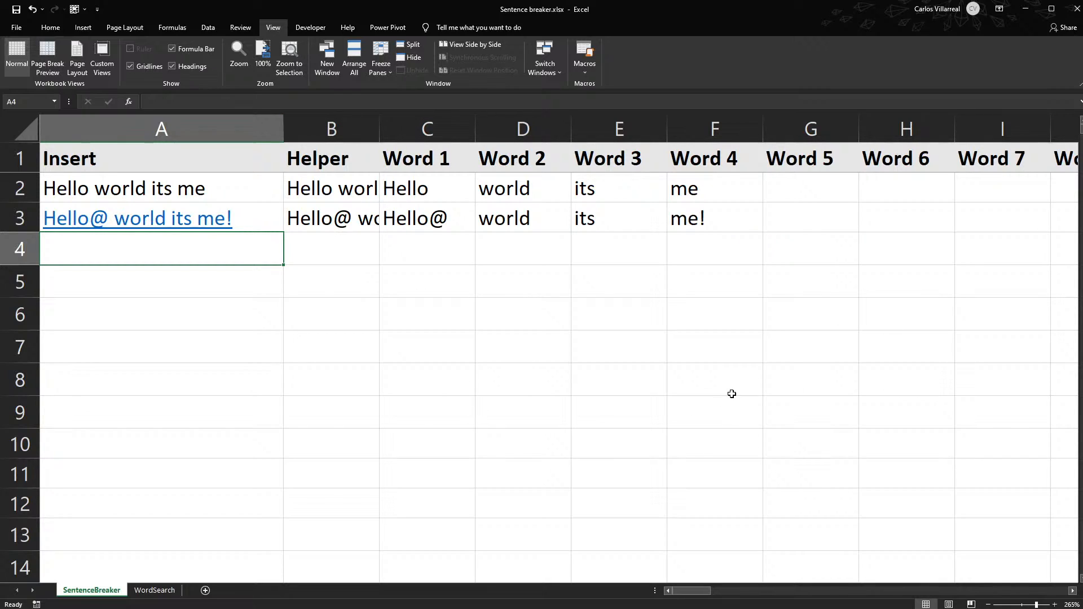
pyautogui.moveTo(428, 185)
pyautogui.mouseDown()
pyautogui.moveTo(428, 227)
pyautogui.moveTo(443, 212)
pyautogui.mouseUp()
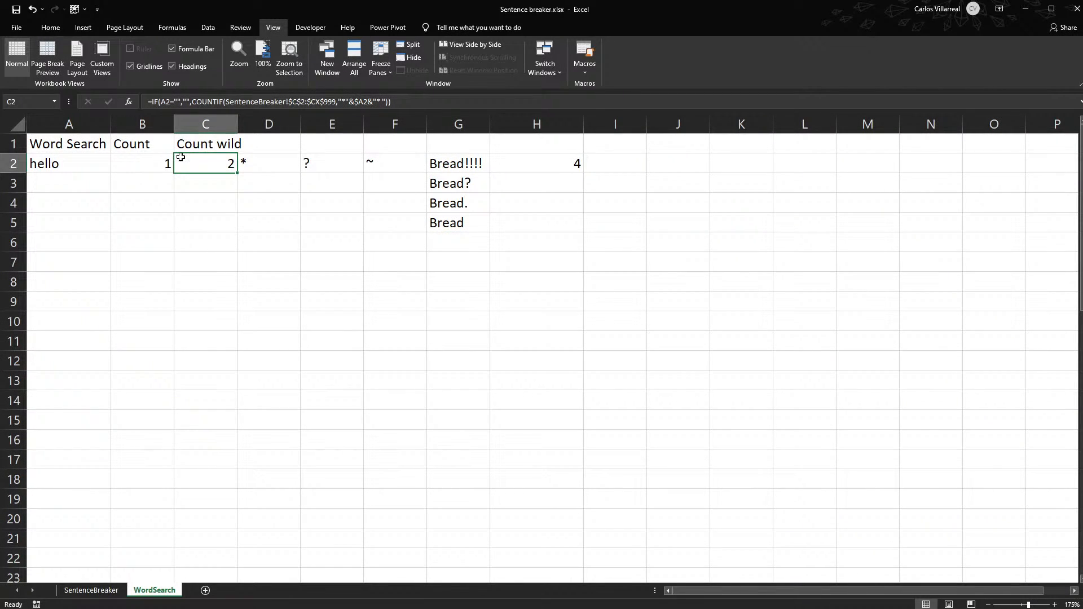
pyautogui.click(127, 167)
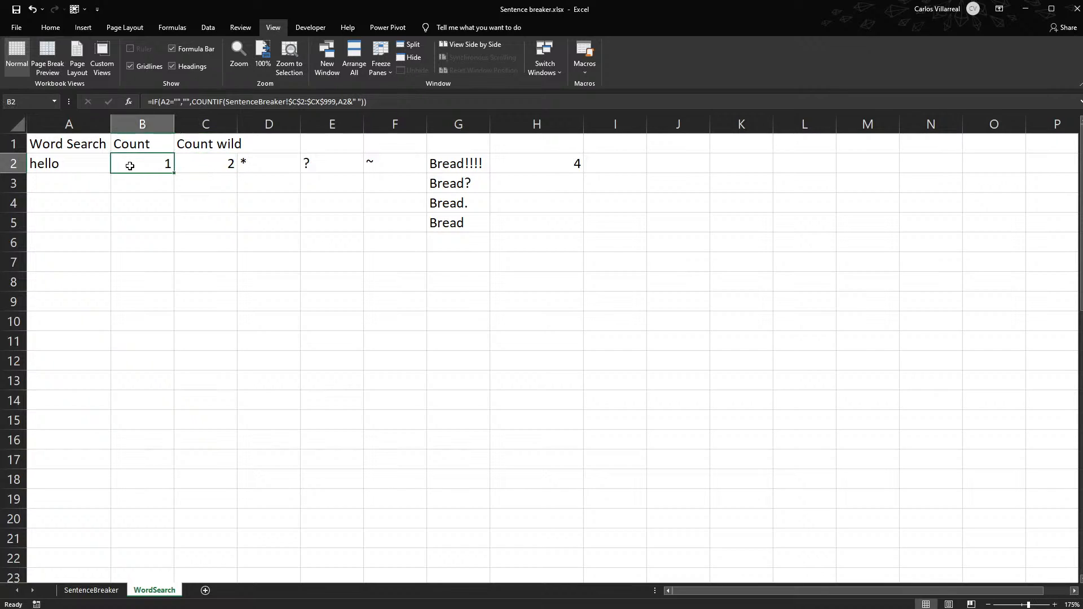
pyautogui.click(225, 178)
pyautogui.click(205, 163)
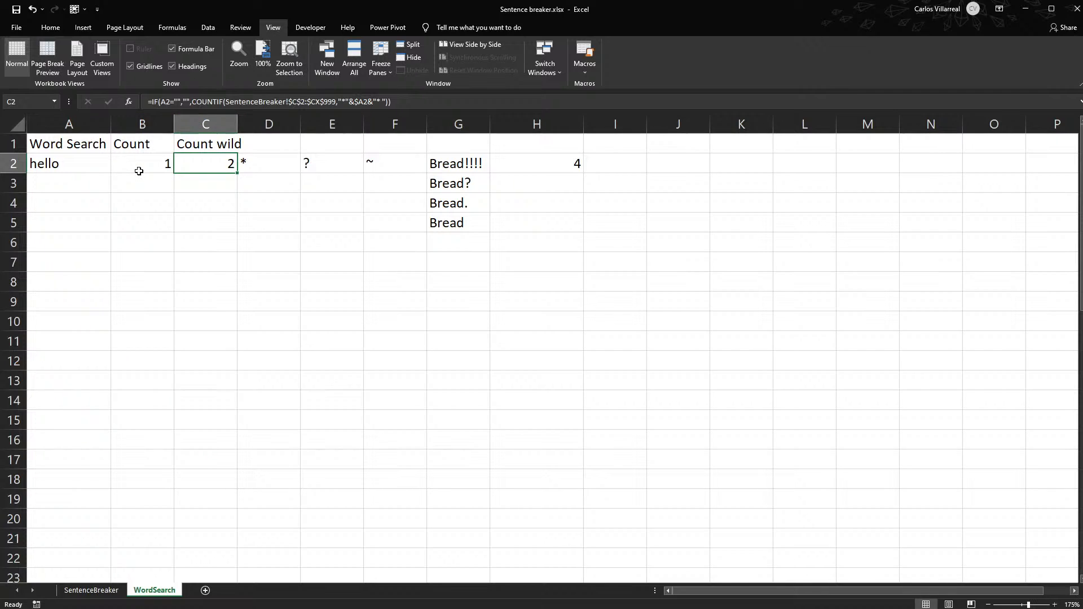
# - Change the search word in A2 to world
pyautogui.click(86, 155)
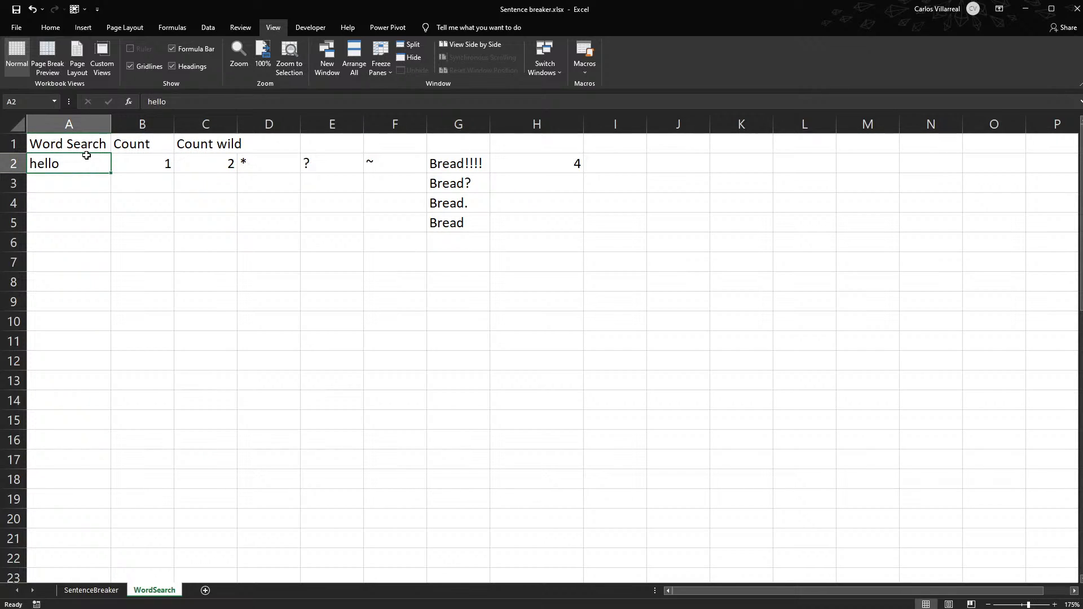
pyautogui.write('word')
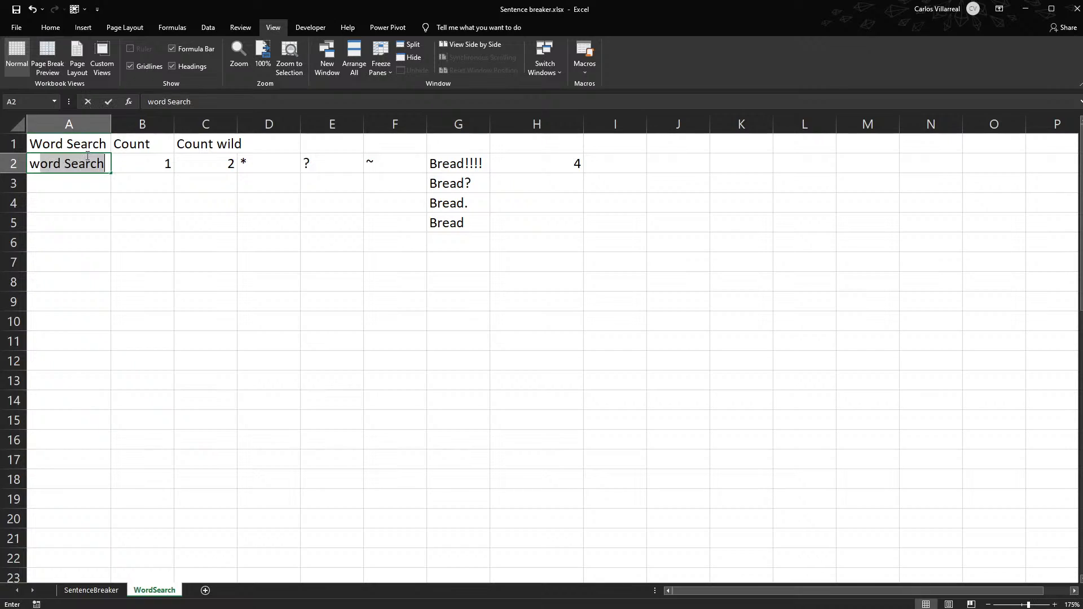
pyautogui.press('BackSpace')
pyautogui.press('BackSpace')
pyautogui.write('ld')
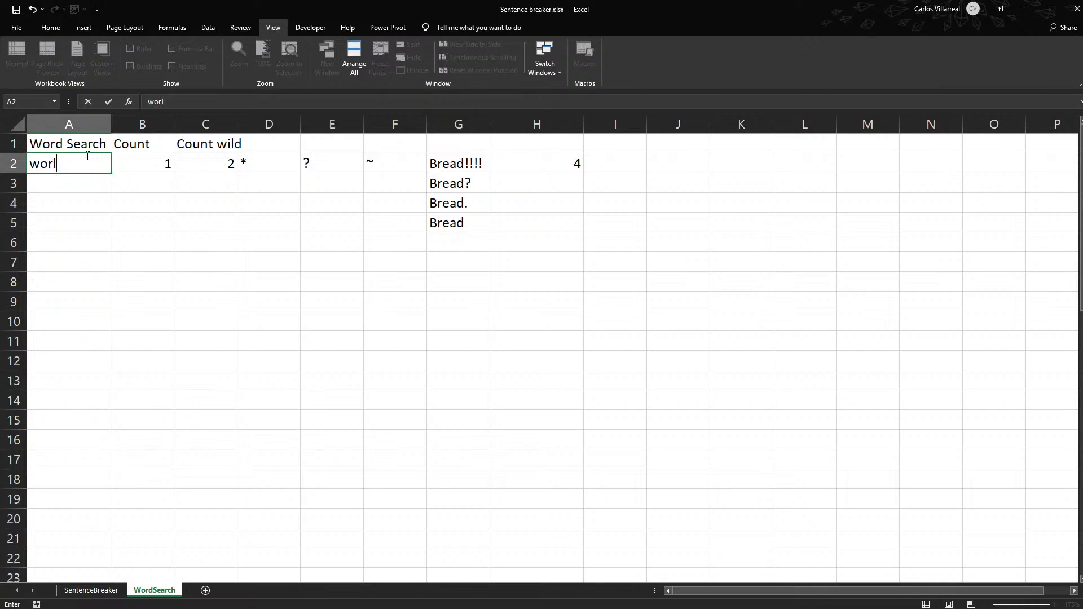
pyautogui.press('Return')
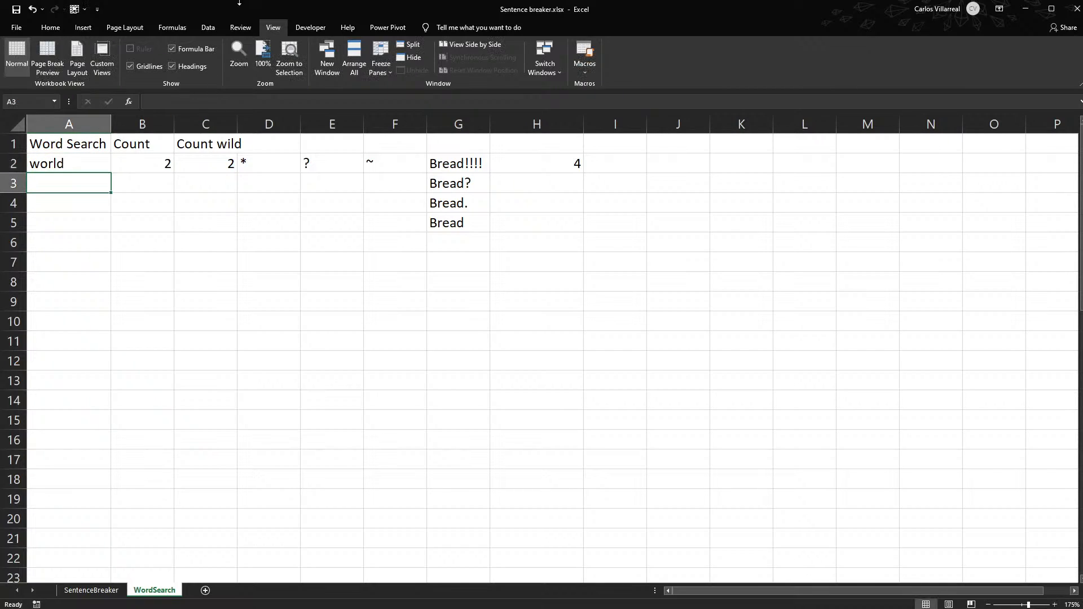
# - Check the Count formula in B2 against the Word 2 entries on the SentenceBreaker sheet
pyautogui.click(137, 161)
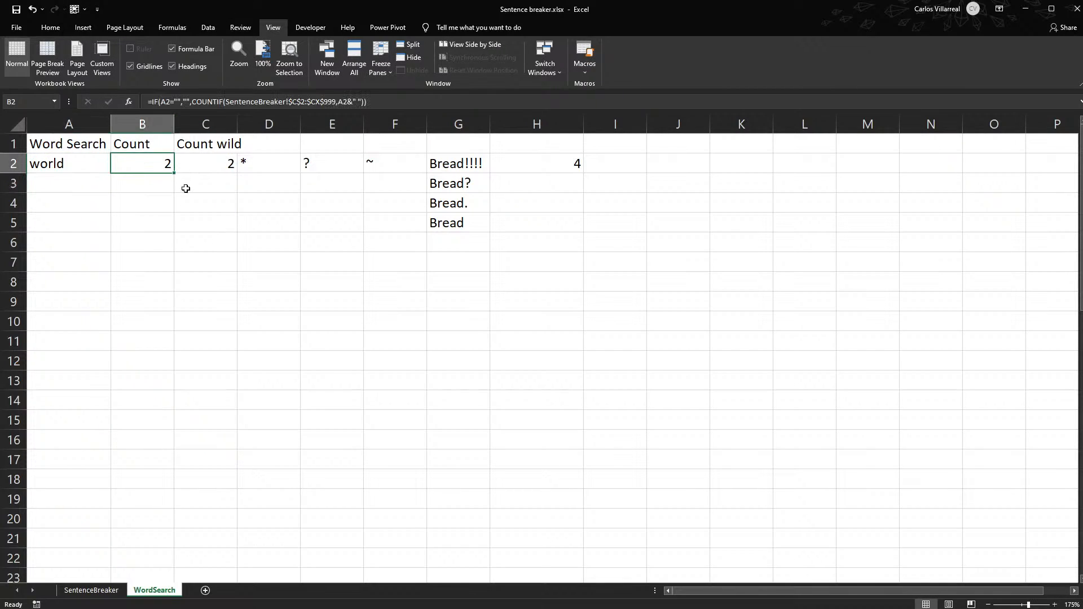
pyautogui.click(92, 590)
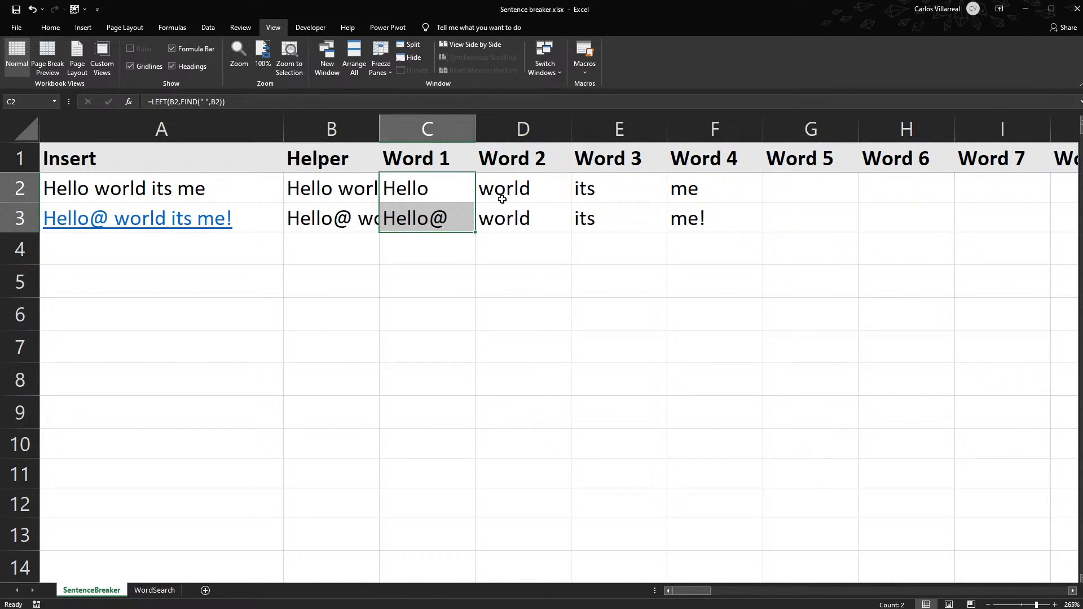
pyautogui.moveTo(504, 179); pyautogui.dragTo(508, 215)
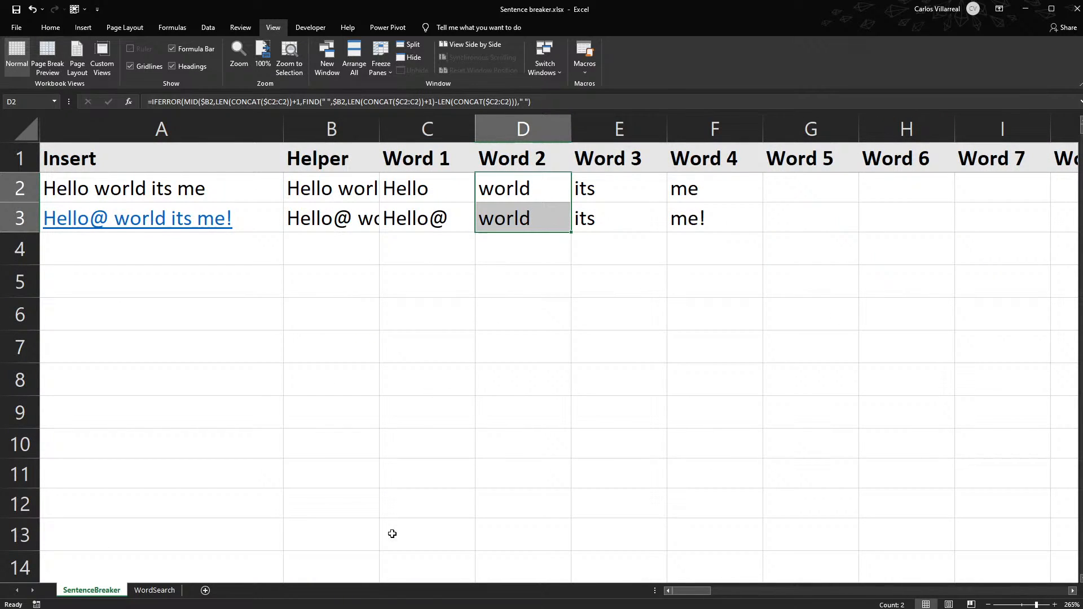
# - Set the search word in A2 of the WordSearch sheet to me
pyautogui.click(155, 590)
pyautogui.click(79, 147)
pyautogui.click(80, 158)
pyautogui.write('me')
pyautogui.press('Return')
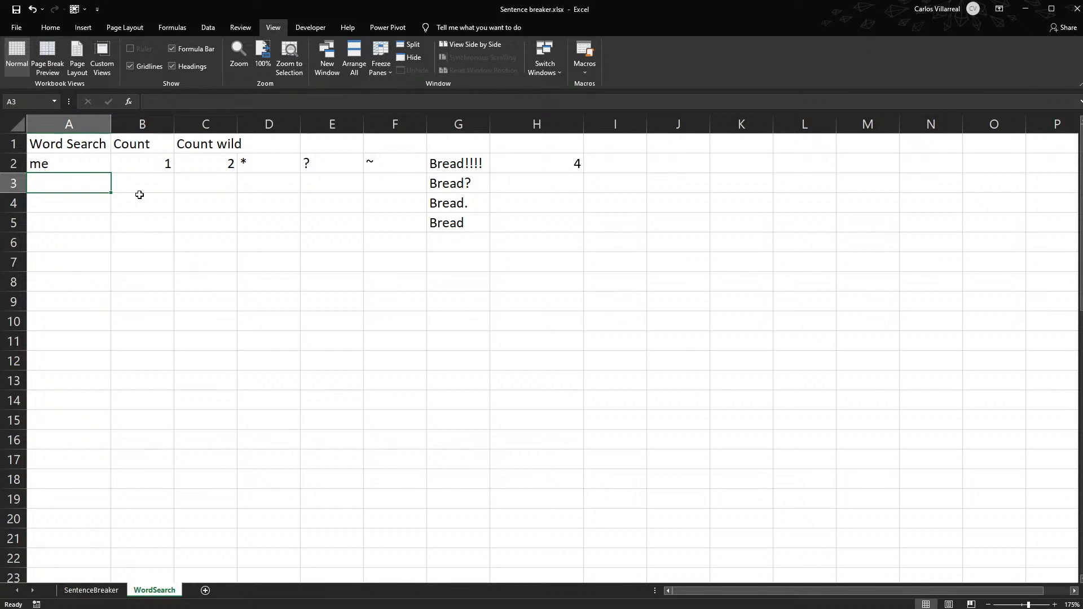
# - Clear the search word from A2 of the WordSearch sheet
pyautogui.click(76, 165)
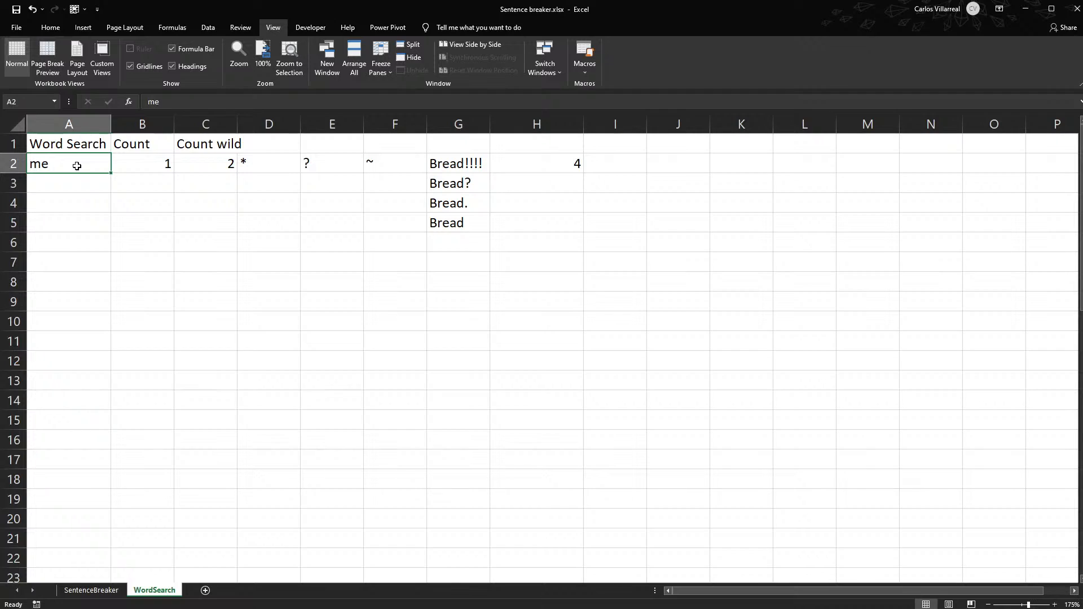
pyautogui.press('BackSpace')
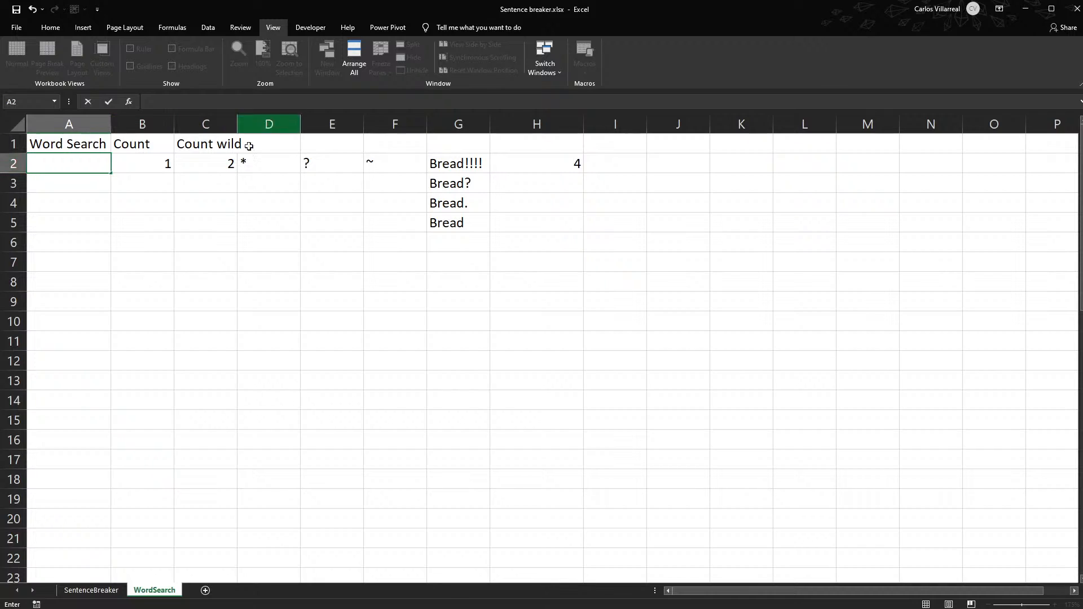
pyautogui.click(216, 168)
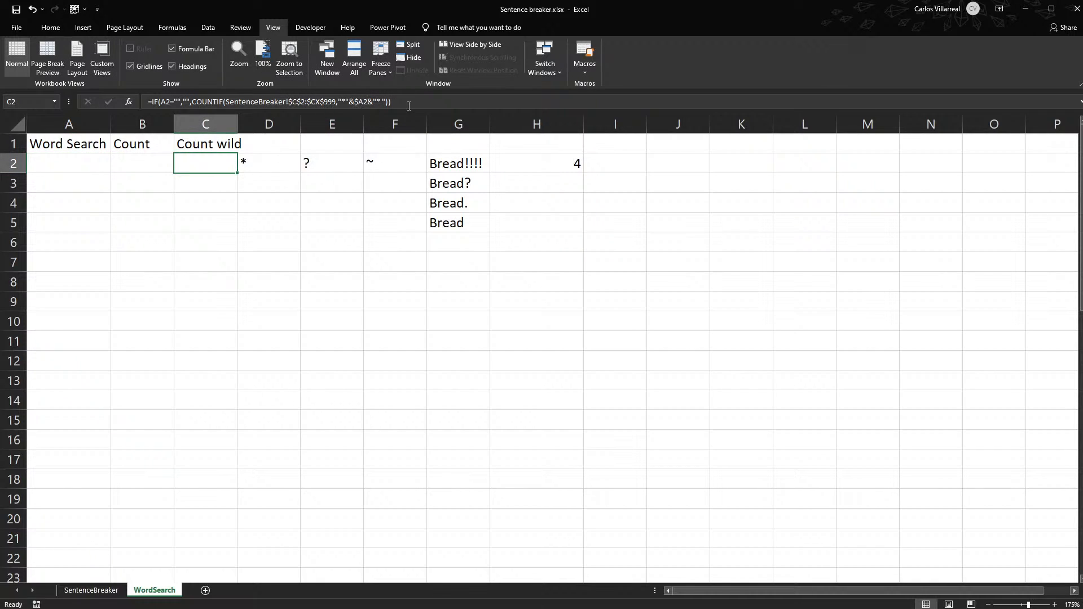
# - Extend the tilde wildcard symbol in F2 to ~~
pyautogui.moveTo(266, 162); pyautogui.dragTo(569, 221)
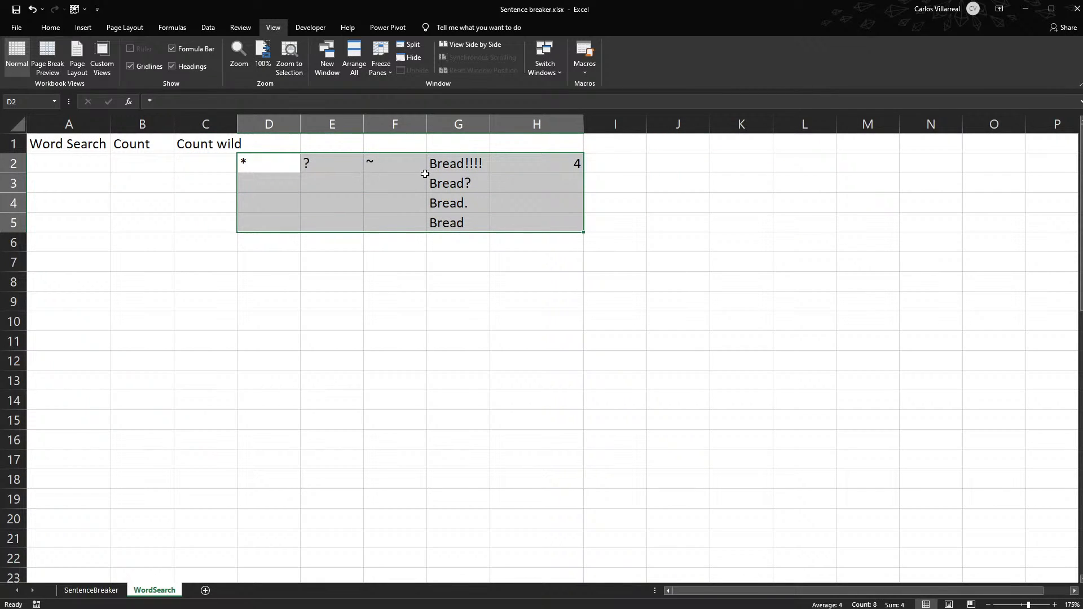
pyautogui.click(404, 168)
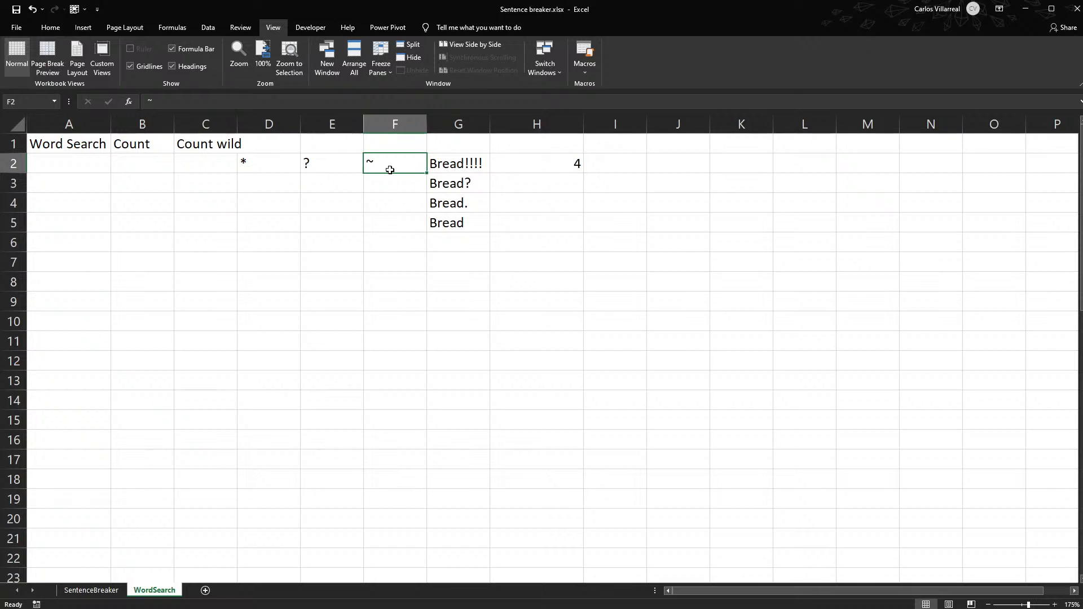
pyautogui.doubleClick(415, 163)
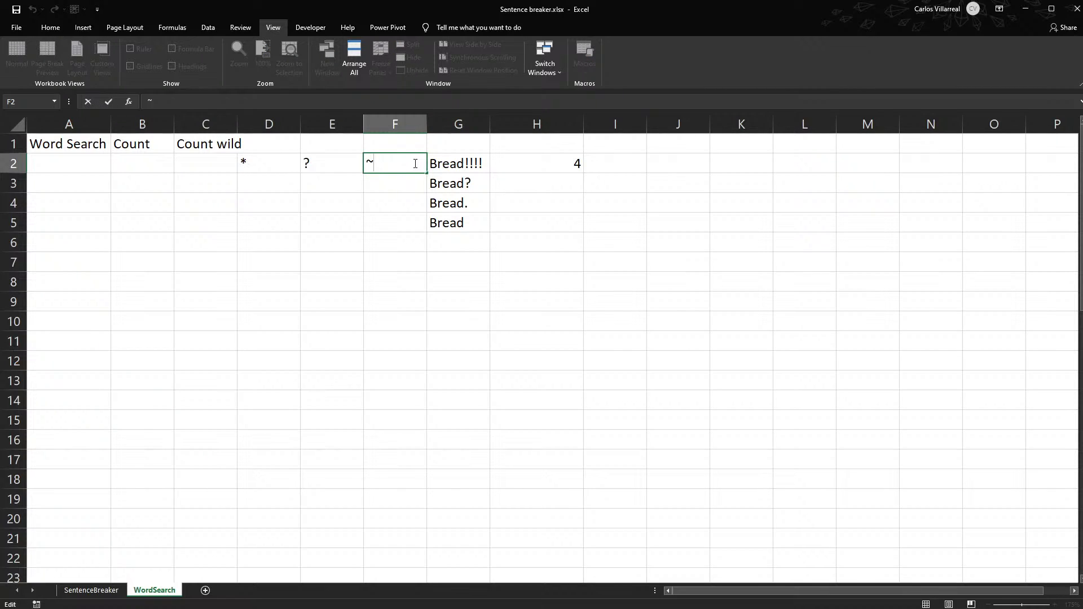
pyautogui.write('*')
# - Delete the wildcard symbols and Bread examples from D2:I6 of the WordSearch sheet
pyautogui.moveTo(282, 162); pyautogui.dragTo(607, 249)
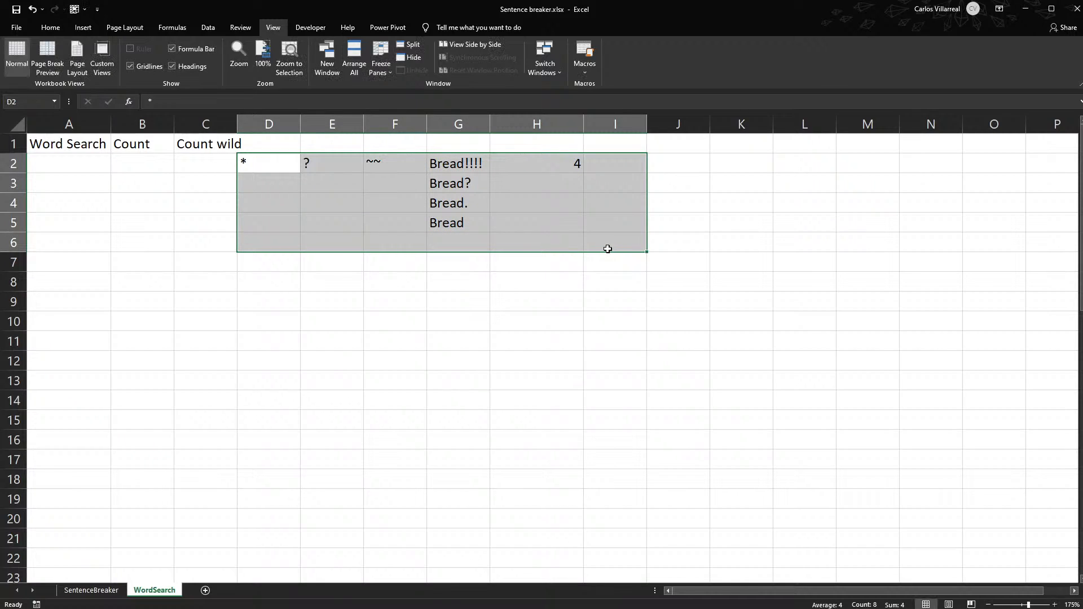
pyautogui.press('Delete')
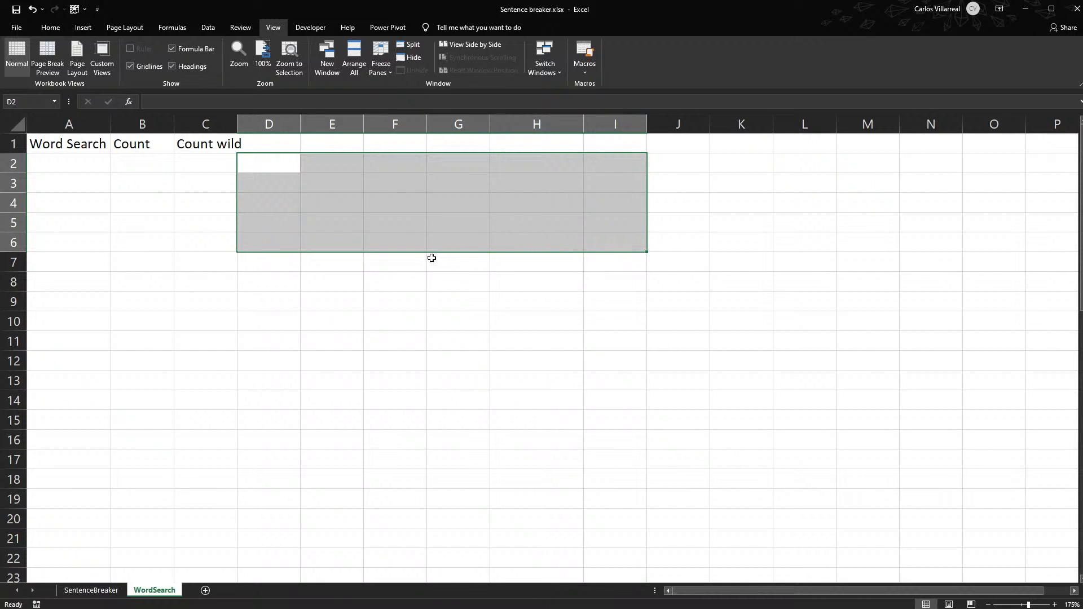
pyautogui.click(259, 163)
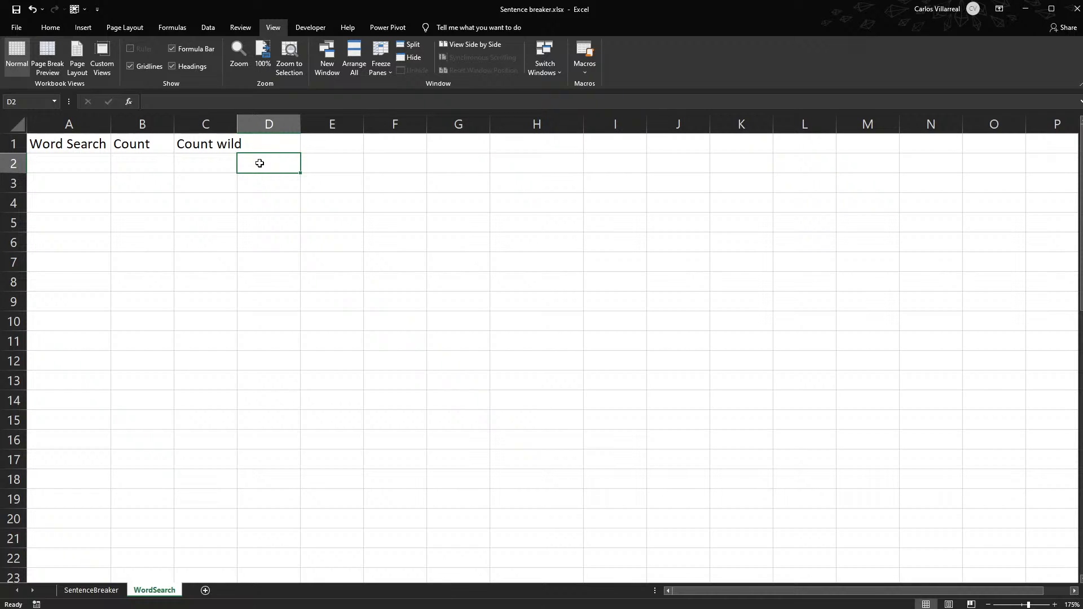
pyautogui.click(76, 165)
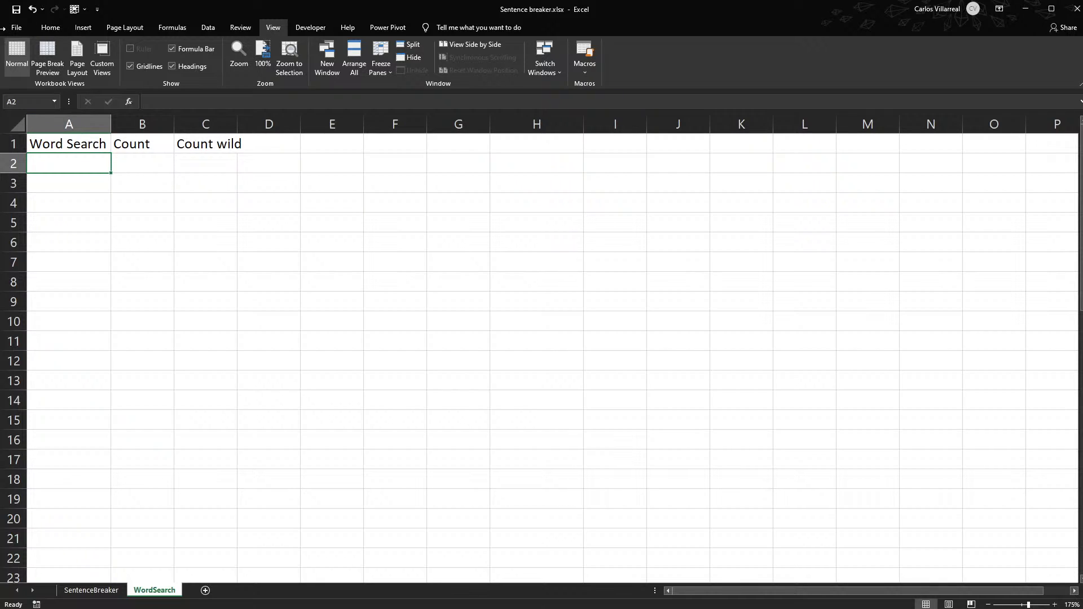
# - Clear the two sample sentences in A2:A3 of the SentenceBreaker sheet
pyautogui.click(81, 590)
pyautogui.moveTo(102, 185); pyautogui.dragTo(101, 213)
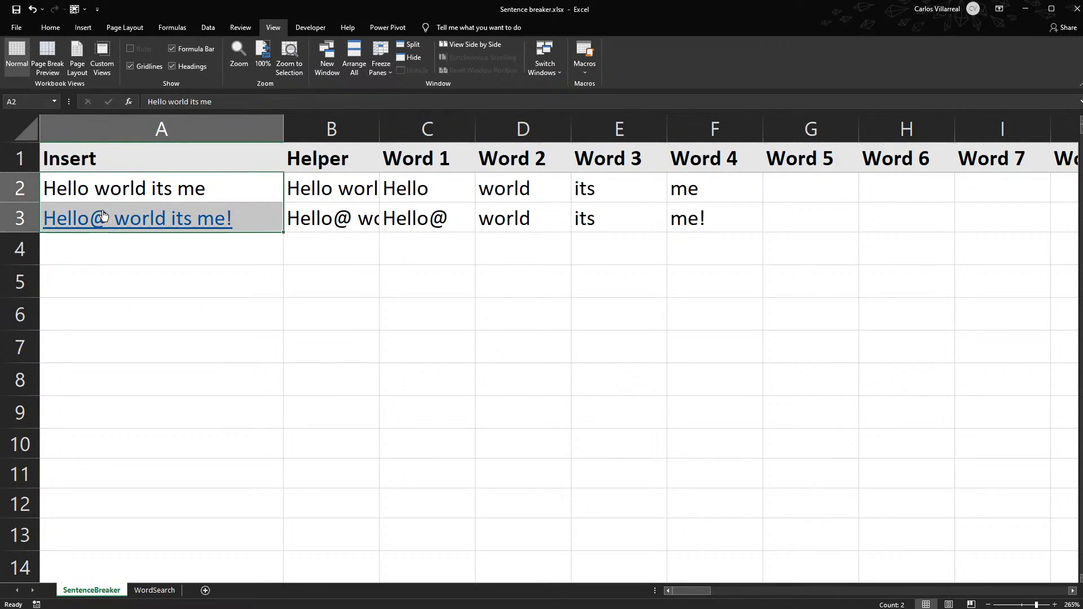
pyautogui.press('Delete')
# - Hide the Helper column and autofit the width of the Insert column
pyautogui.click(331, 126)
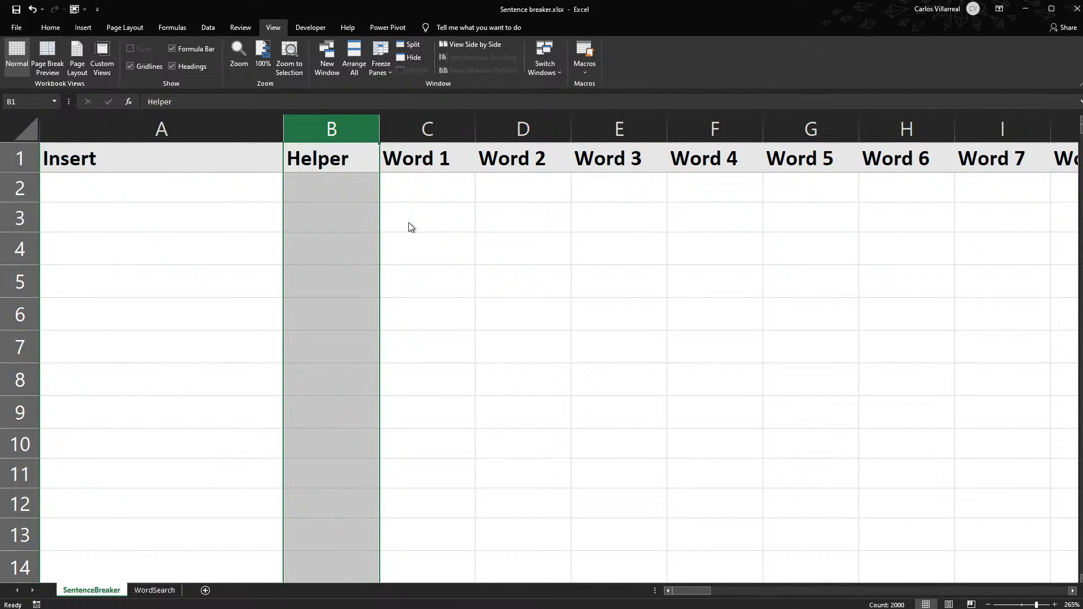
pyautogui.hotkey('ctrl', '0')
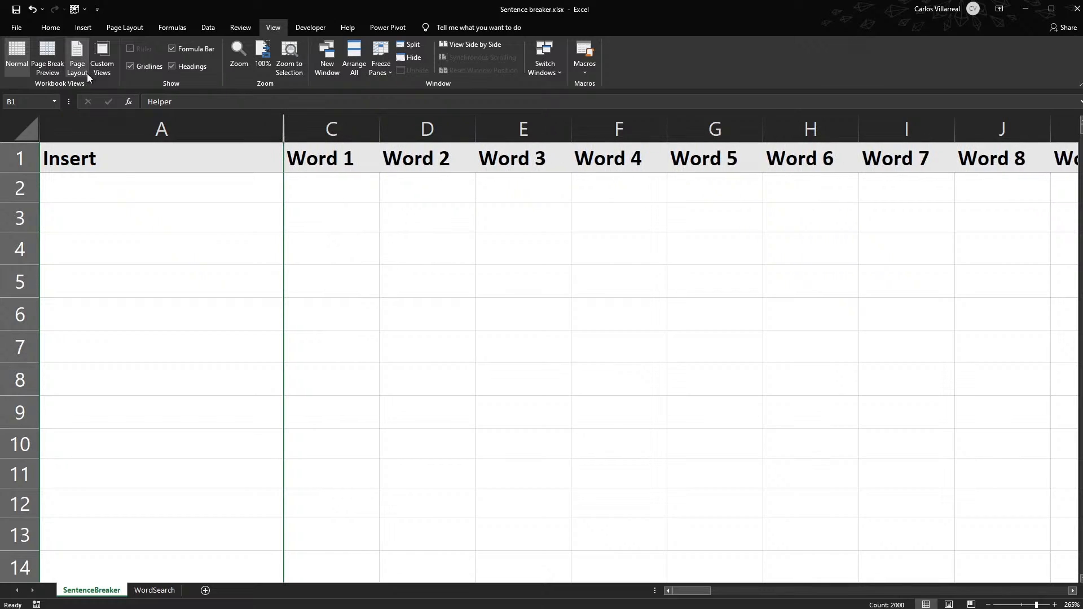
pyautogui.click(124, 176)
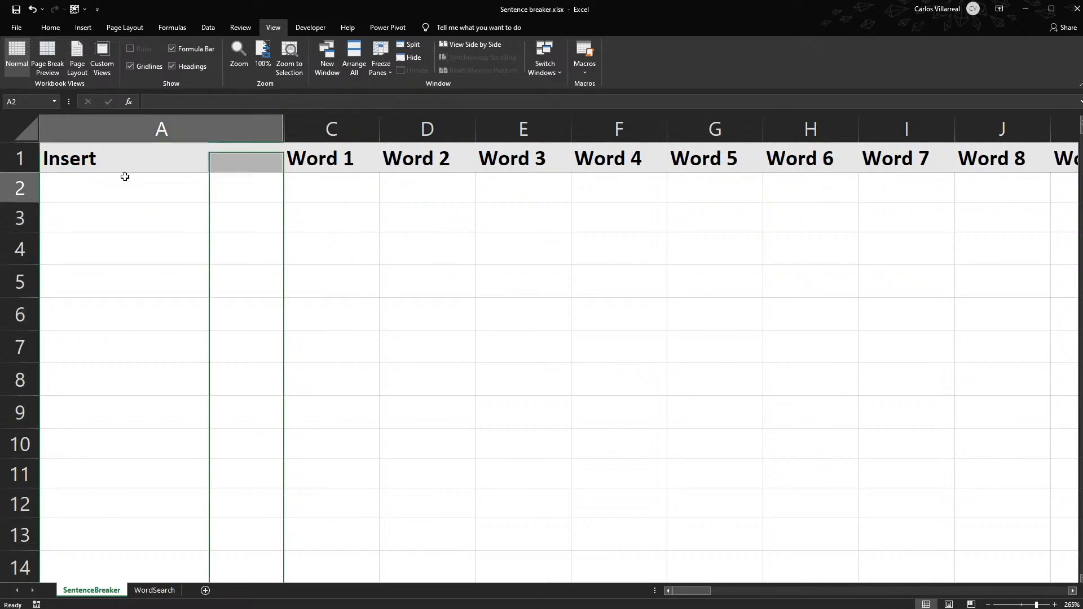
pyautogui.doubleClick(283, 127)
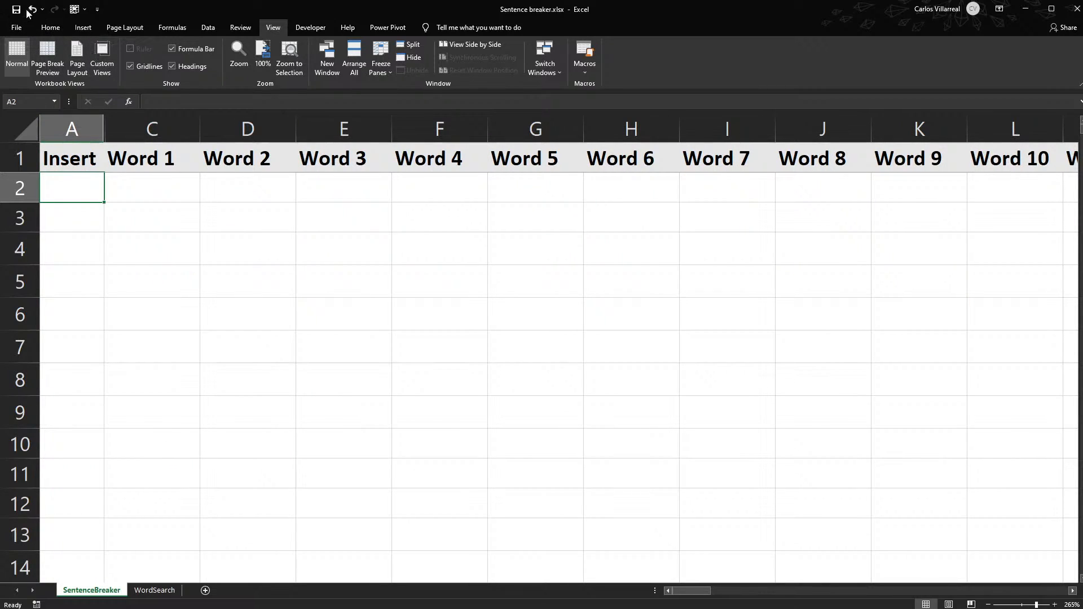
# - Save and close the Sentence breaker workbook
pyautogui.click(18, 11)
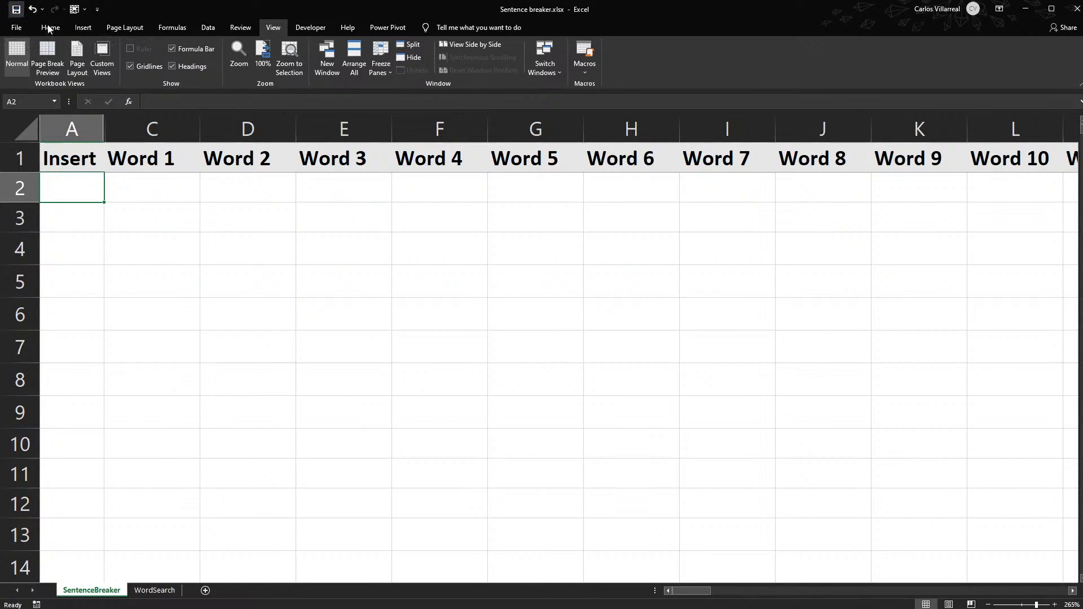
pyautogui.click(1073, 12)
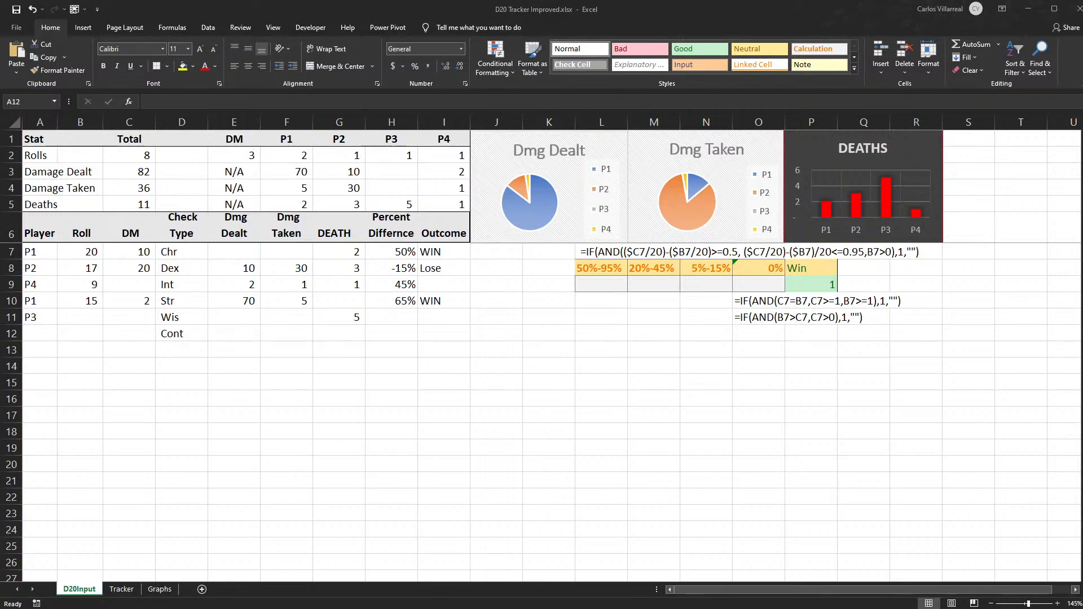
# - In the D20 Tracker Improved workbook, examine the percent-range and Win helper formulas around L7:S13 of the D20Input sheet
pyautogui.click(623, 436)
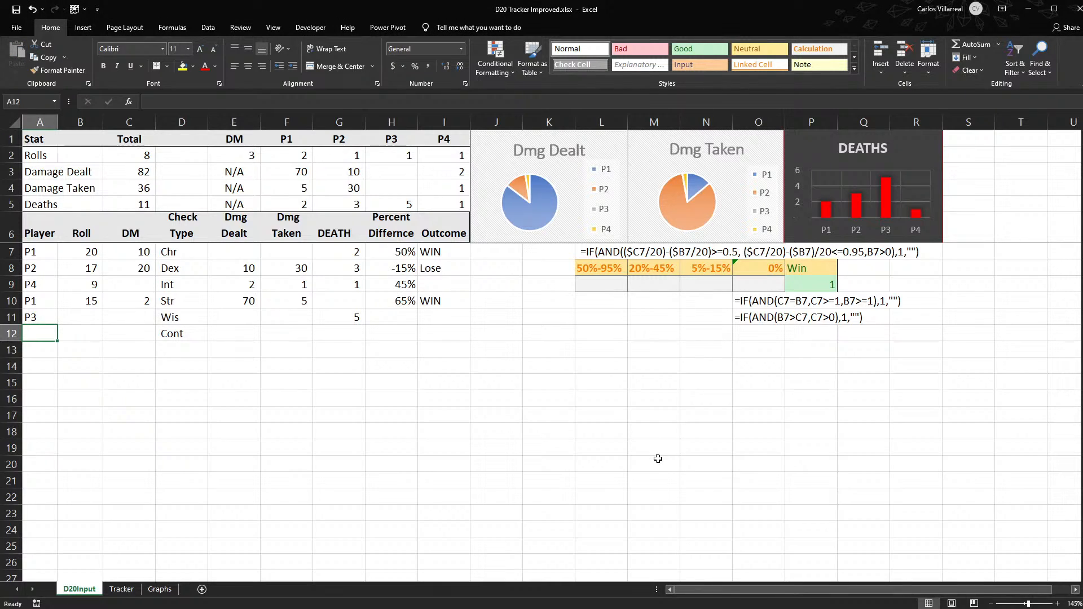
pyautogui.click(607, 258)
pyautogui.moveTo(608, 257); pyautogui.dragTo(952, 358)
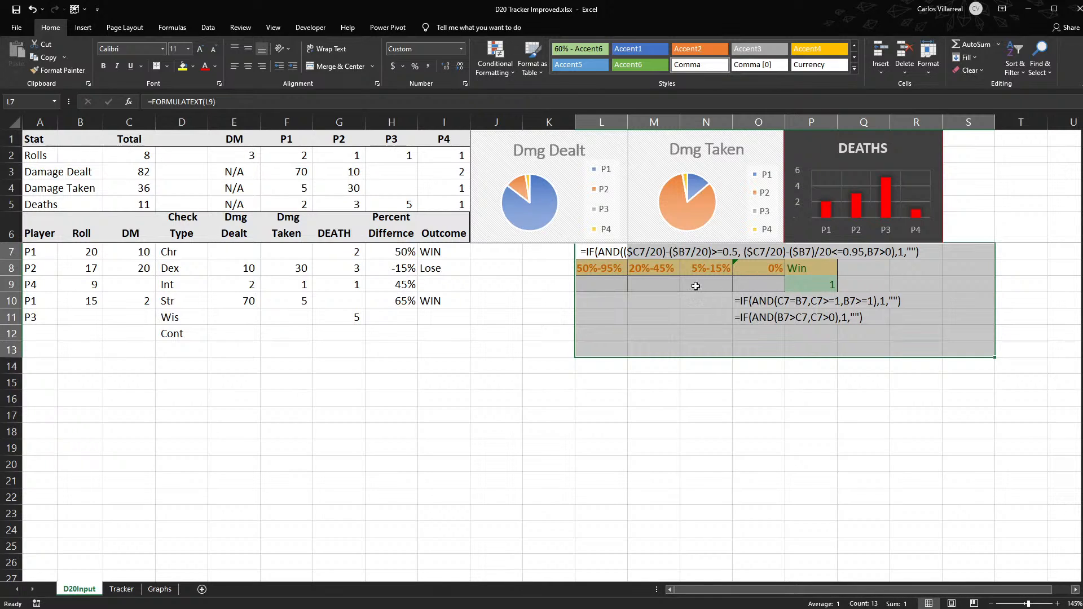
pyautogui.click(722, 287)
pyautogui.click(603, 291)
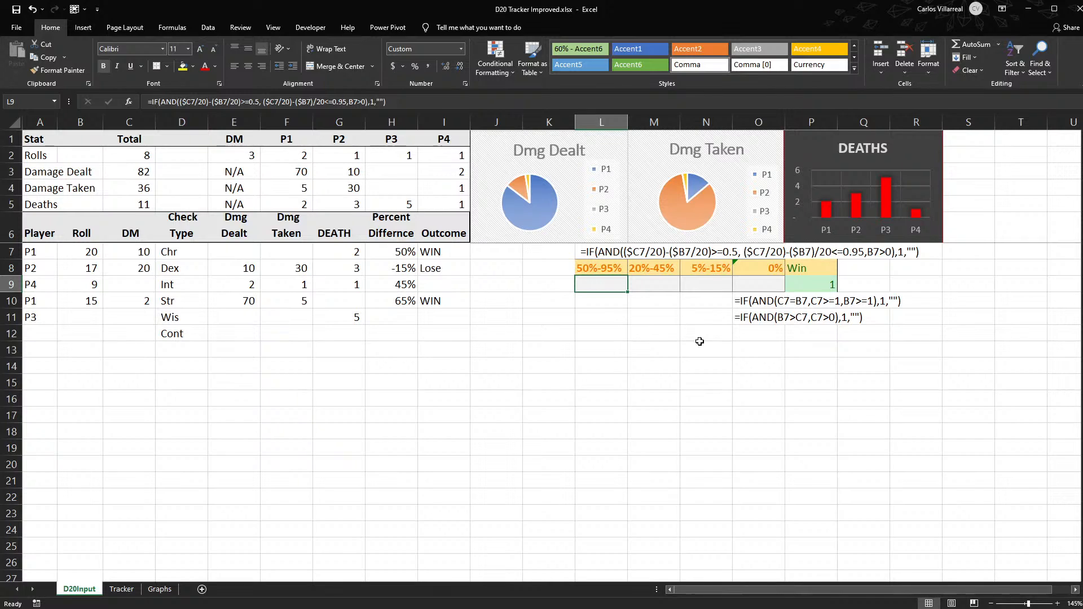
pyautogui.click(700, 341)
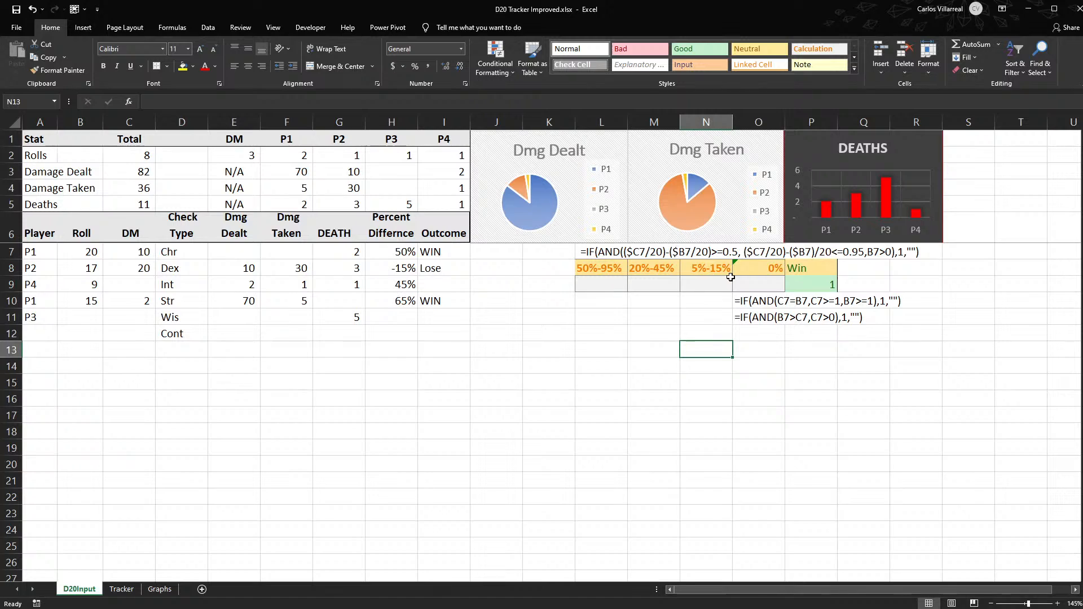
# - Clear the helper formulas, range labels and their formatting from L7:R11
pyautogui.moveTo(586, 252); pyautogui.dragTo(914, 324)
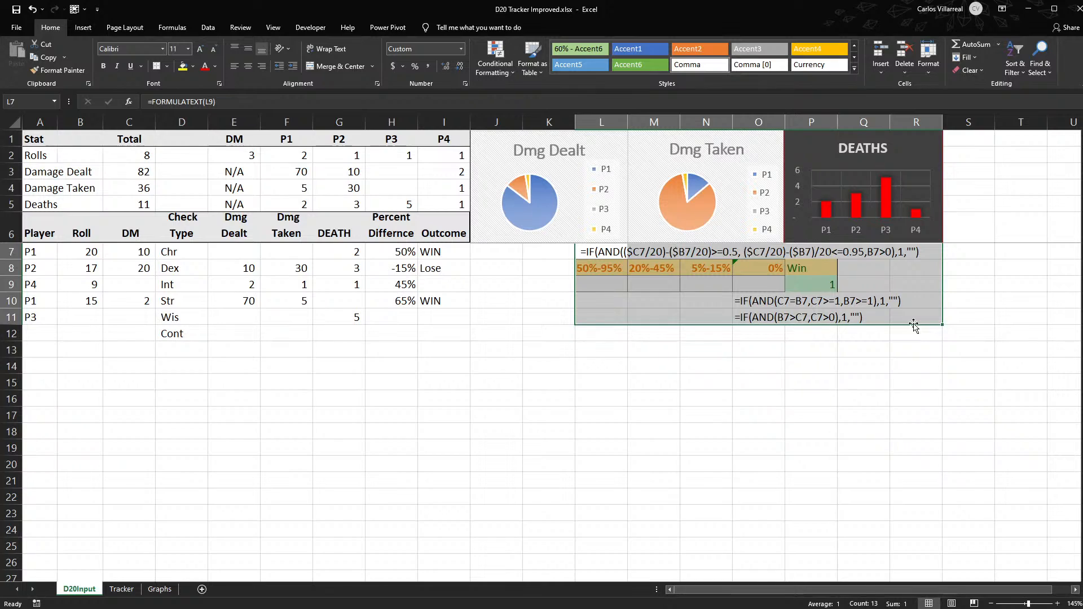
pyautogui.press('Delete')
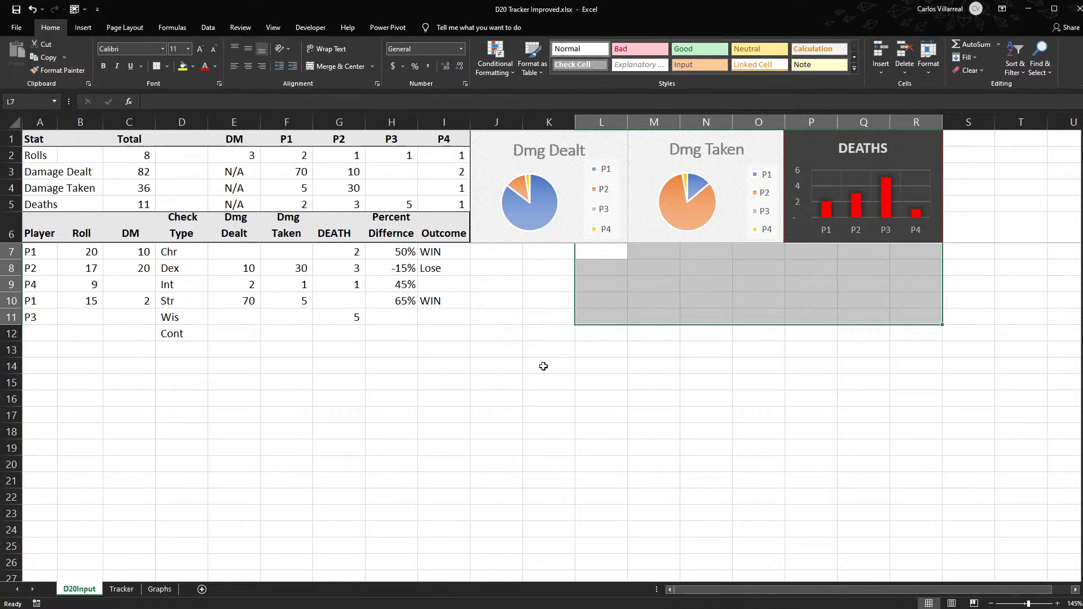
pyautogui.click(467, 350)
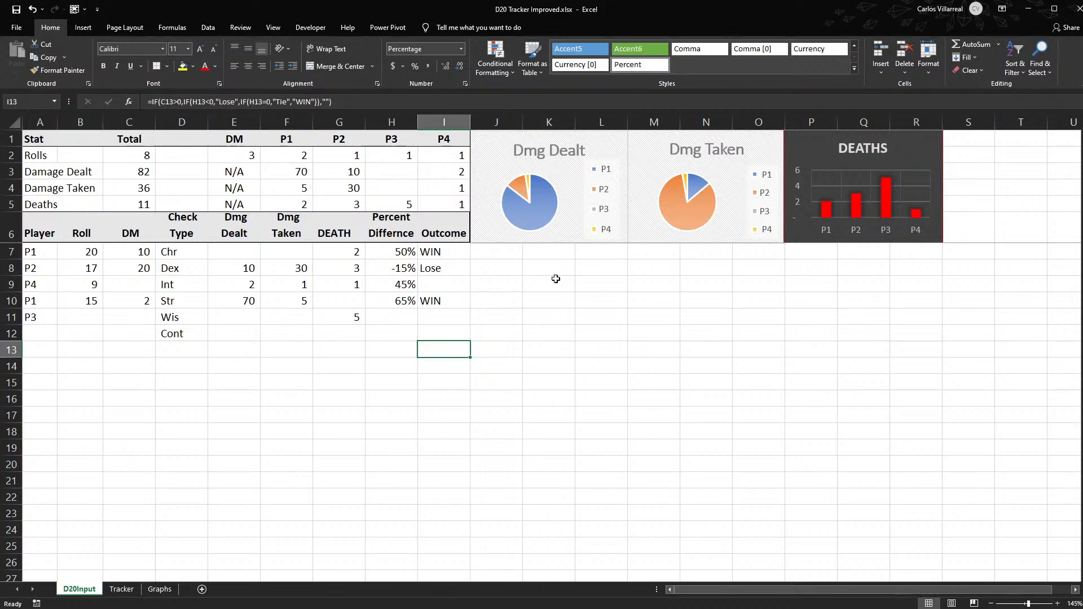
# - Review the Check Type entries in D7:D13 and the player roll records in A7:I15
pyautogui.keyDown('ctrl'); pyautogui.scroll(3, 346, 337); pyautogui.keyUp('ctrl')
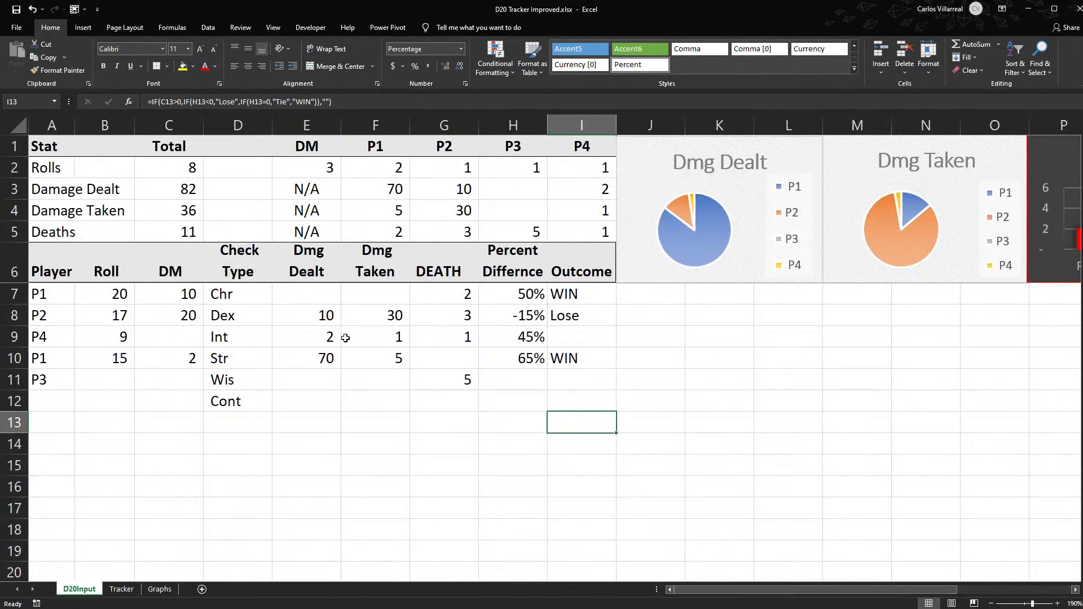
pyautogui.moveTo(243, 294); pyautogui.dragTo(251, 418)
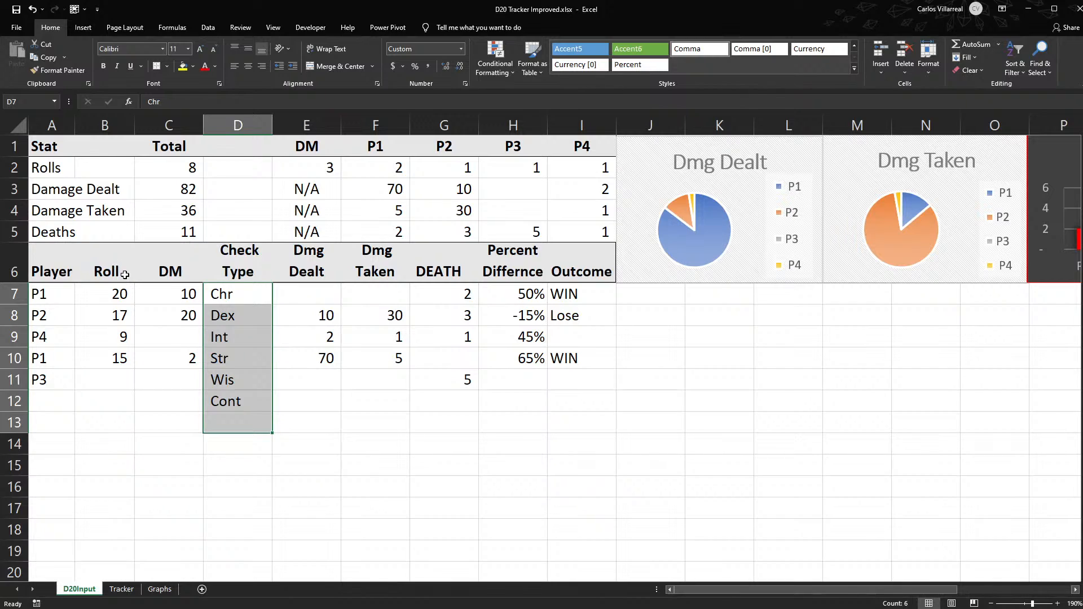
pyautogui.click(730, 343)
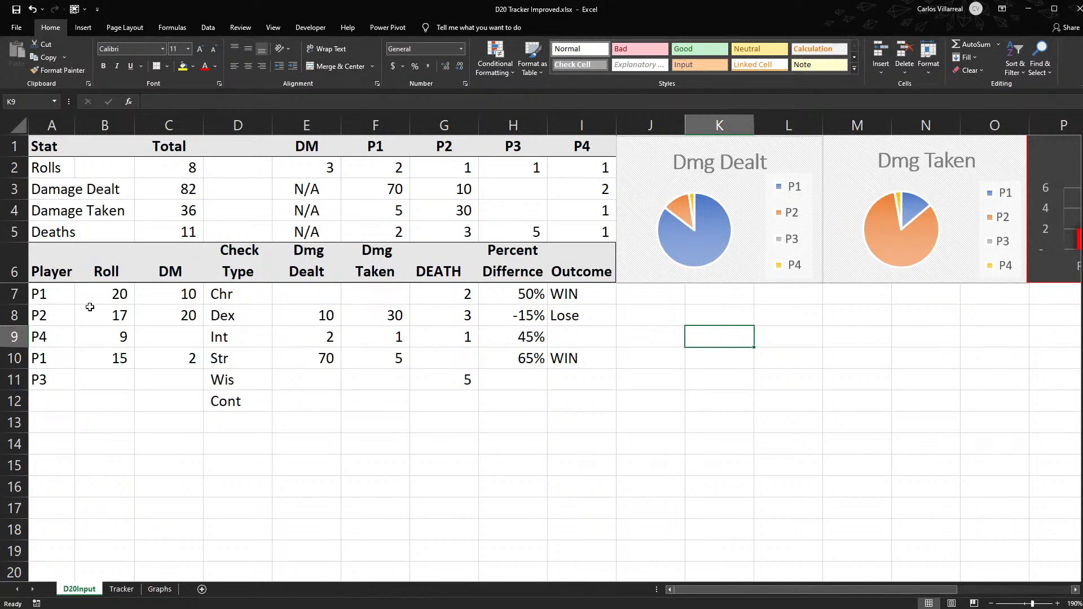
pyautogui.click(63, 300)
pyautogui.moveTo(62, 300); pyautogui.dragTo(577, 462)
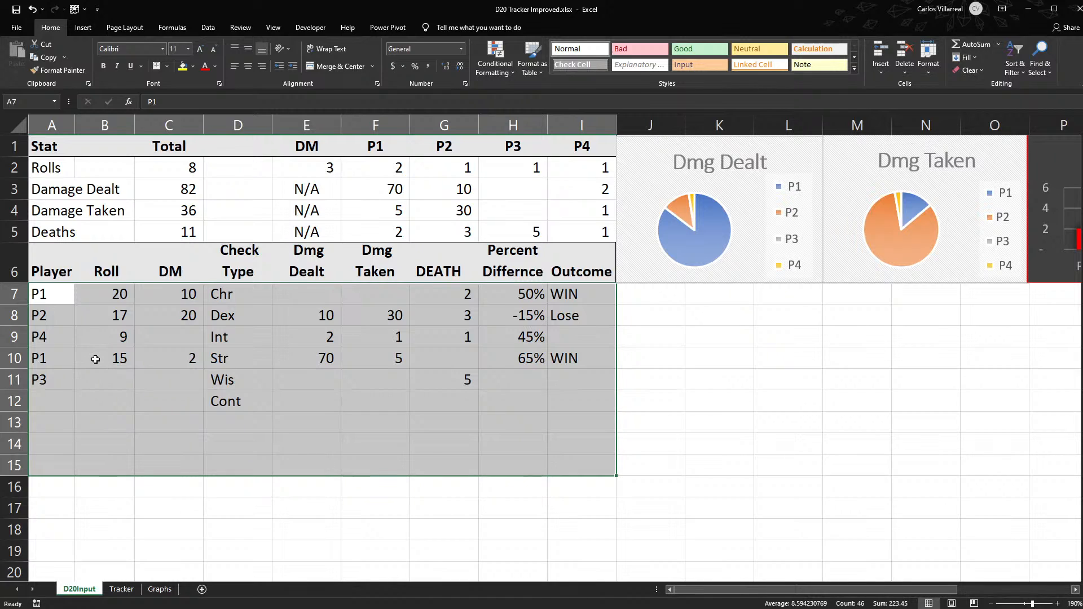
# - Insert a blank column before the Stat column and enter the heading Session in A6
pyautogui.click(50, 126)
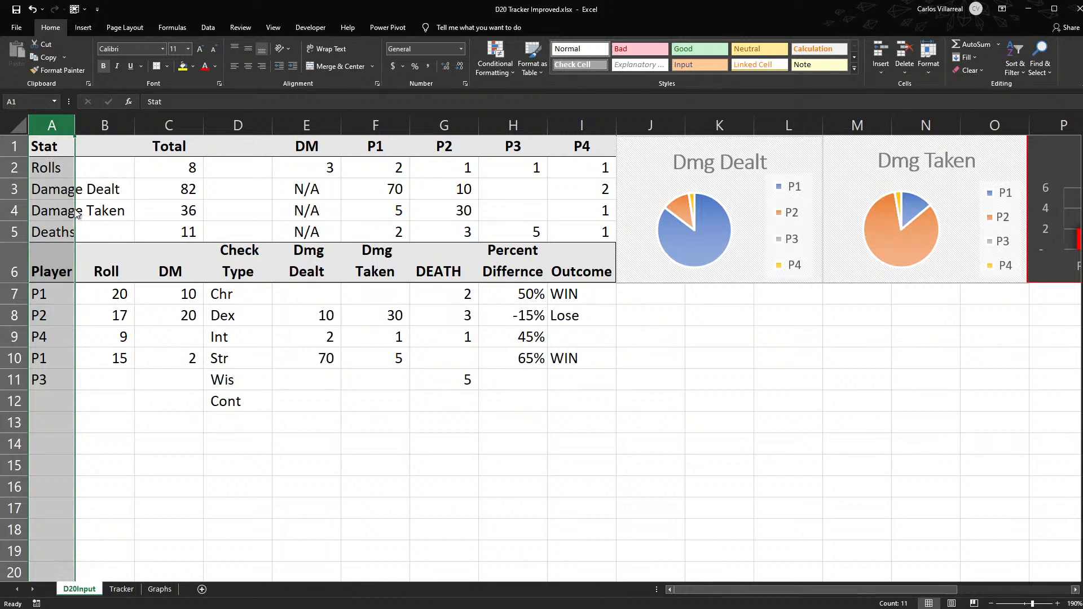
pyautogui.hotkey('ctrl', 'shift', '+')
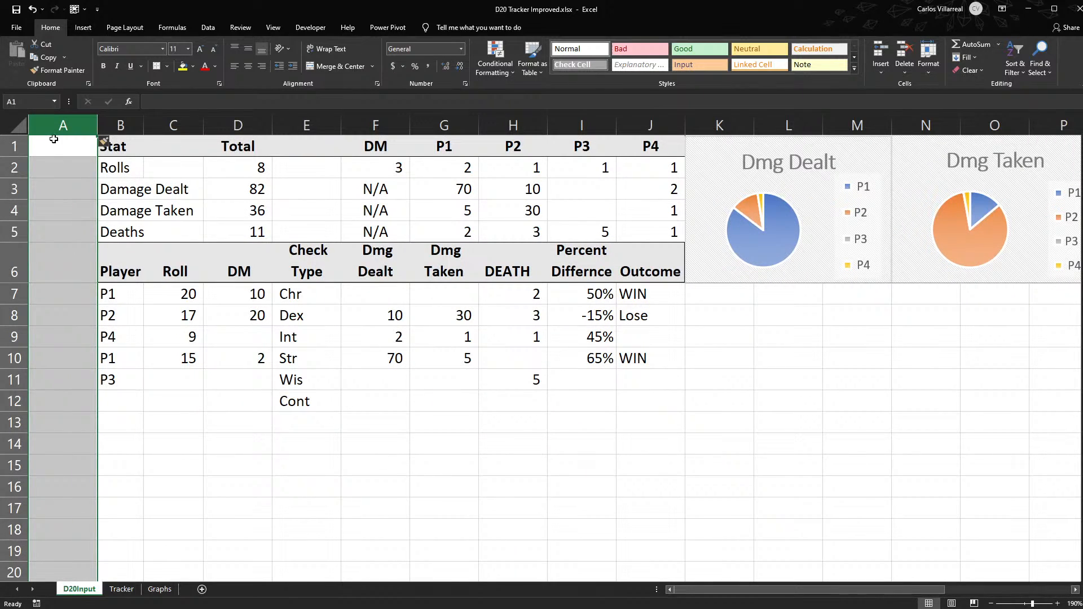
pyautogui.moveTo(54, 144); pyautogui.dragTo(68, 225)
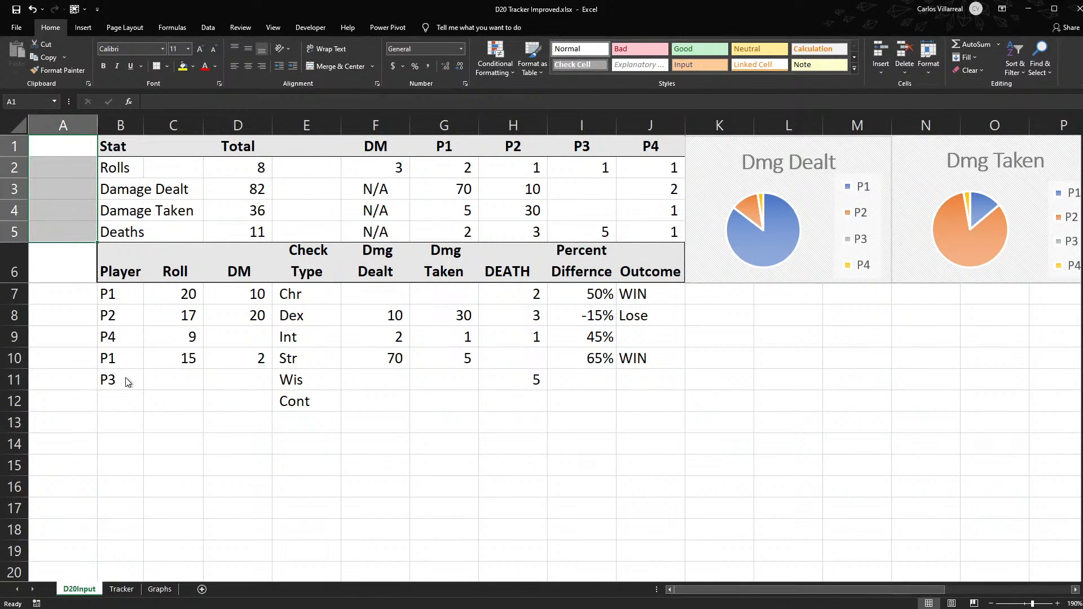
pyautogui.click(66, 272)
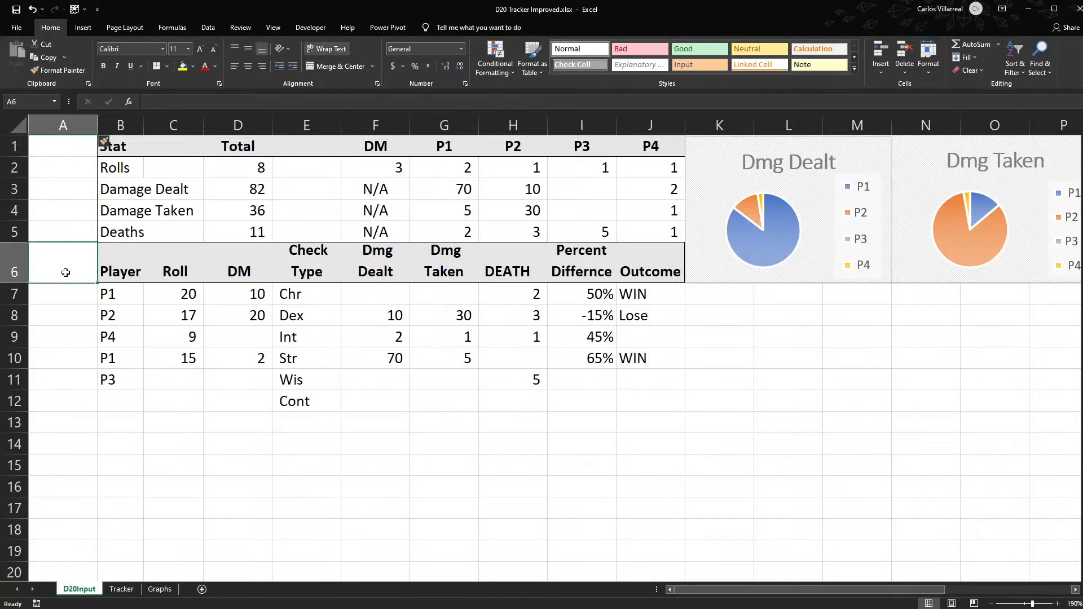
pyautogui.write('Session')
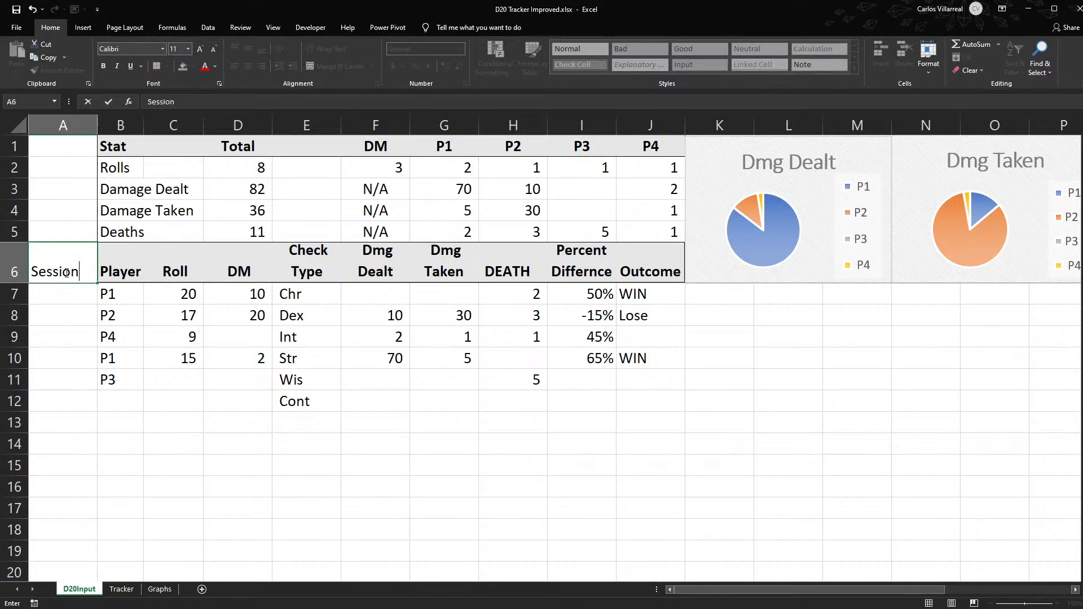
pyautogui.press('Return')
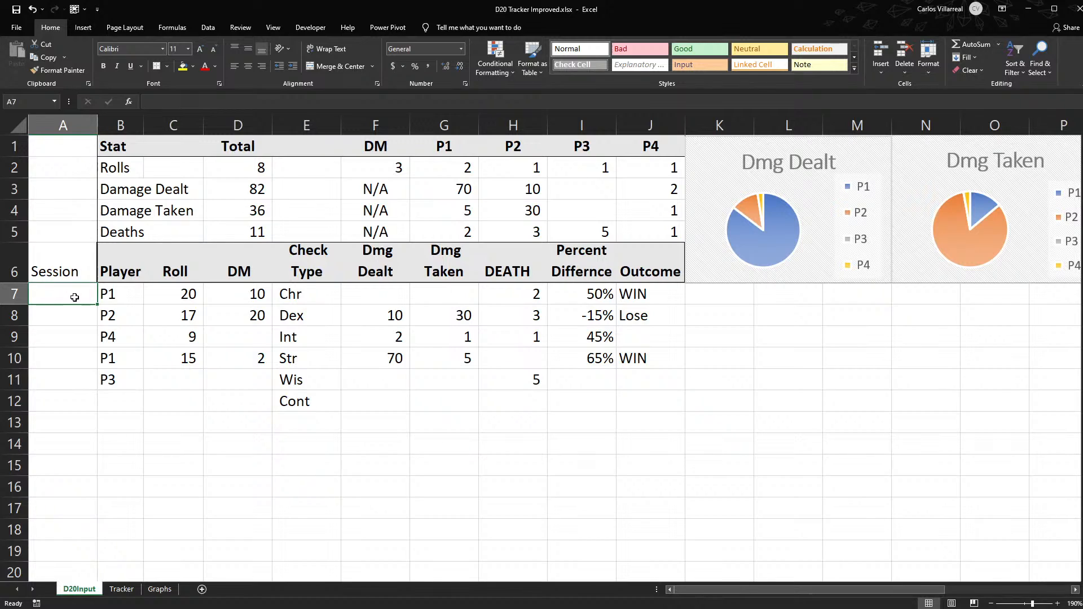
# - Enter the current date, 1/29/2022, as the session entry in A7
pyautogui.hotkey('ctrl', ';')
pyautogui.press('Return')
pyautogui.click(75, 297)
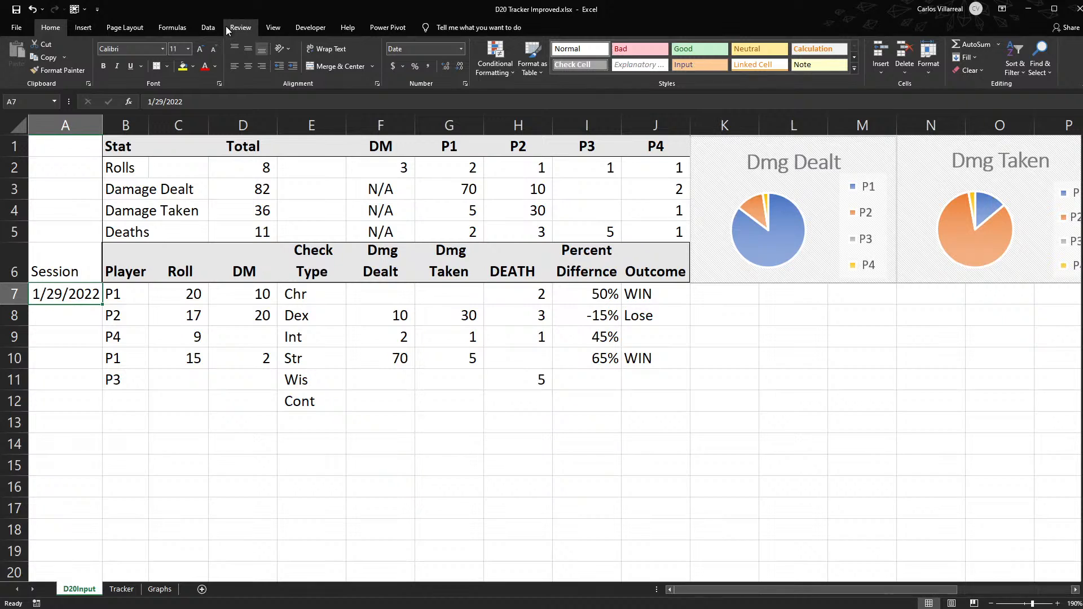
pyautogui.click(85, 28)
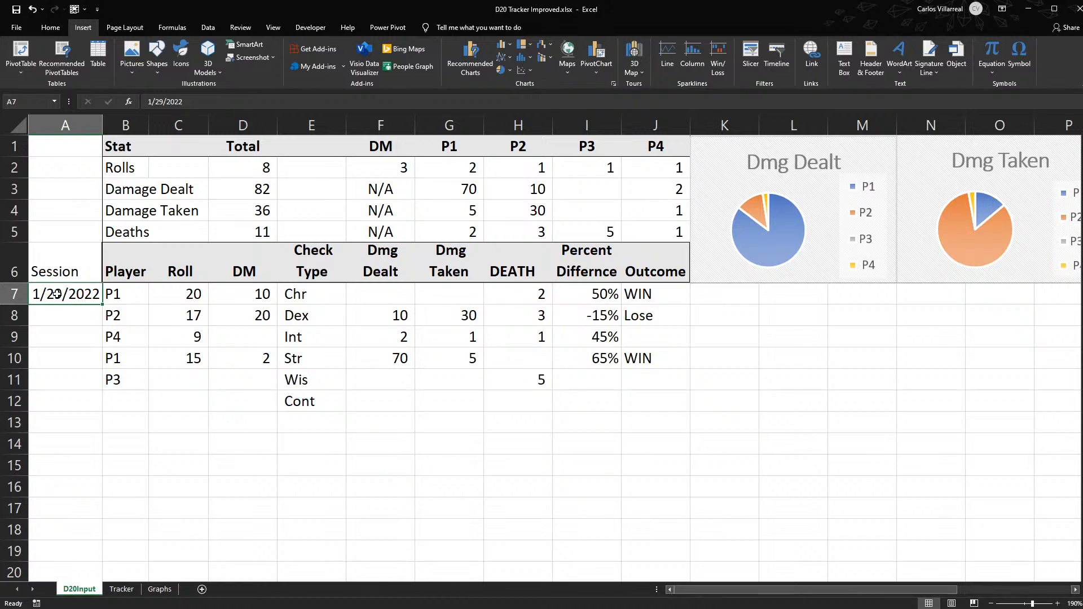
# - Enter =MAX(A7) in A8 to repeat the session date and fill the formula down through A20
pyautogui.click(99, 319)
pyautogui.click(72, 297)
pyautogui.click(67, 318)
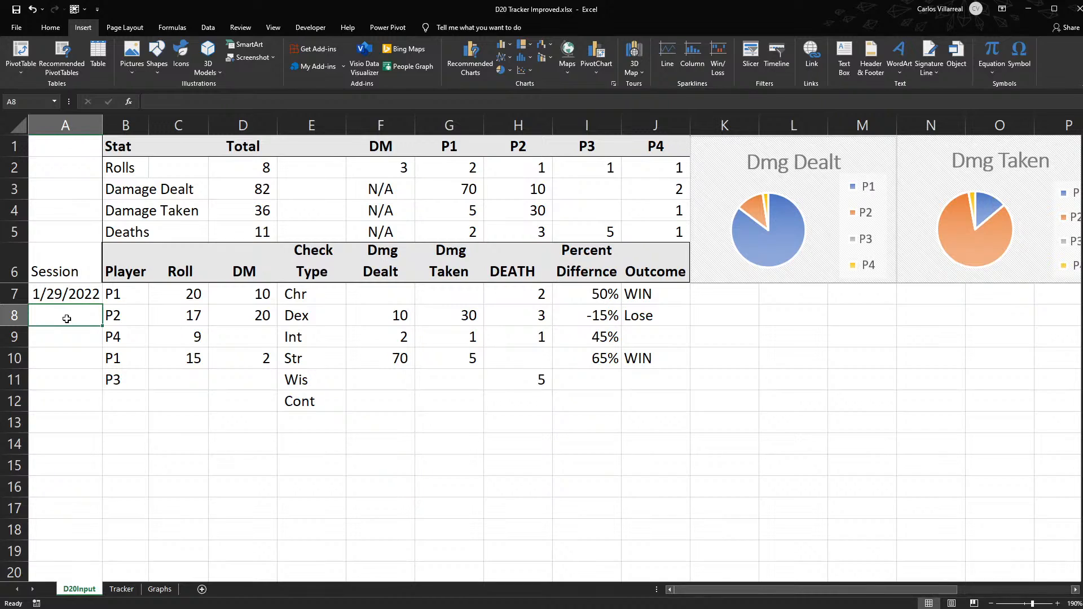
pyautogui.write('=max')
pyautogui.press('Tab')
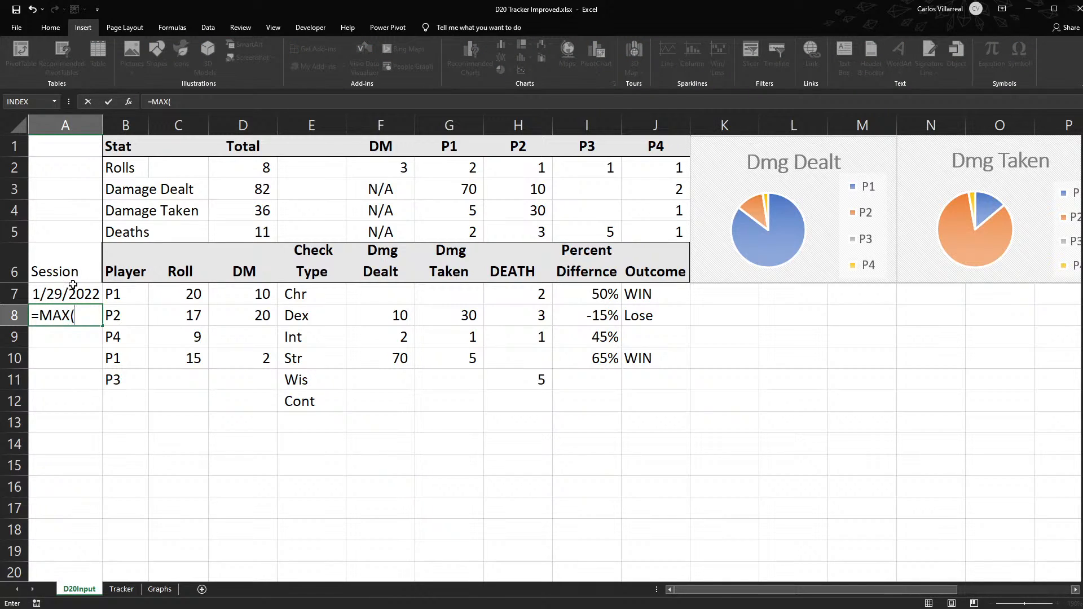
pyautogui.click(75, 294)
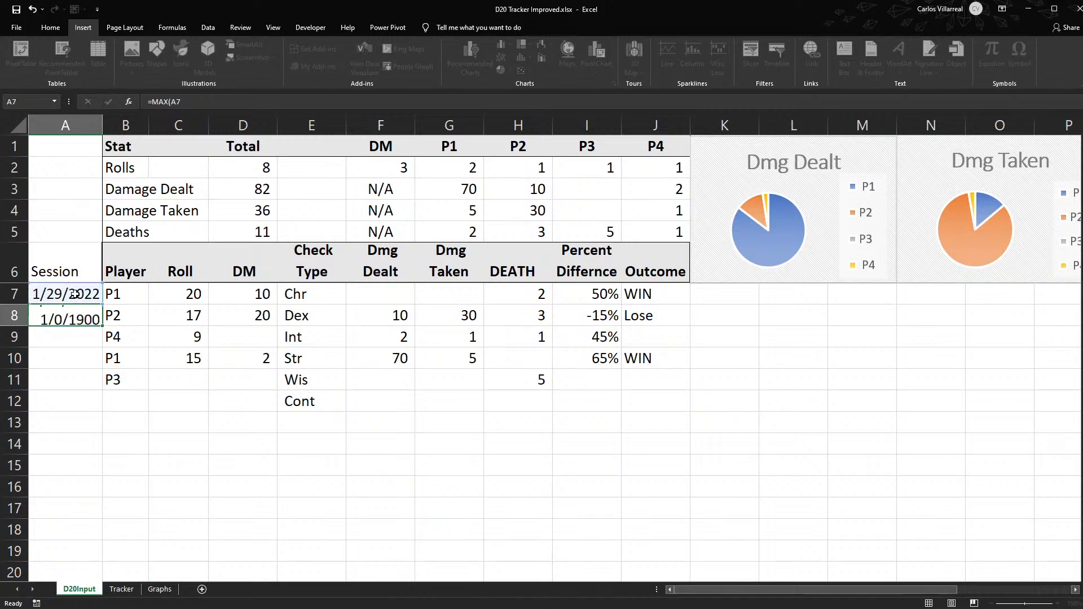
pyautogui.press('Return')
pyautogui.click(72, 313)
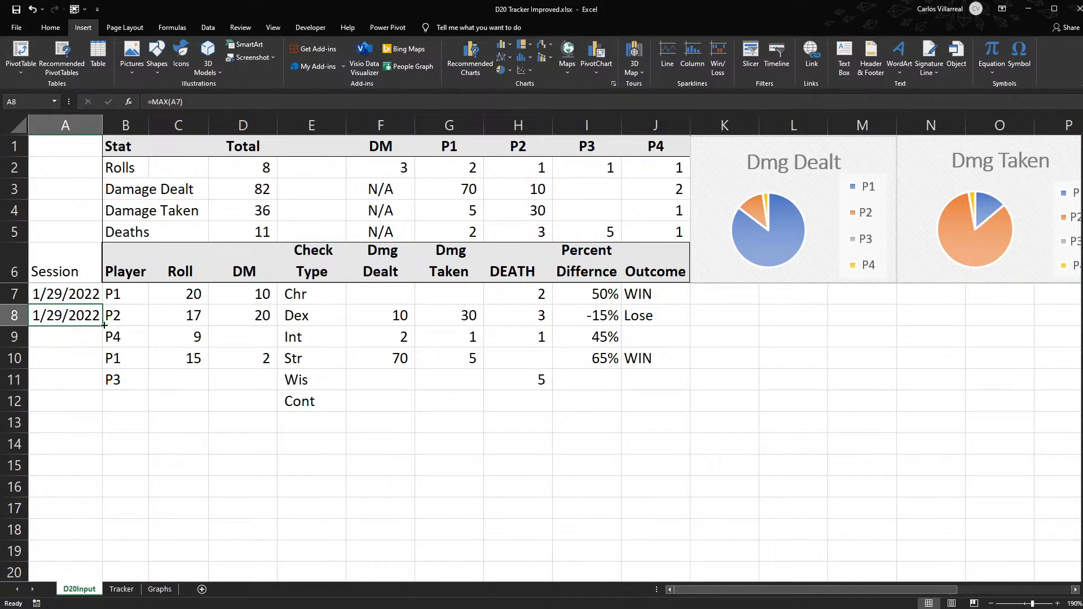
pyautogui.moveTo(104, 325); pyautogui.dragTo(91, 580)
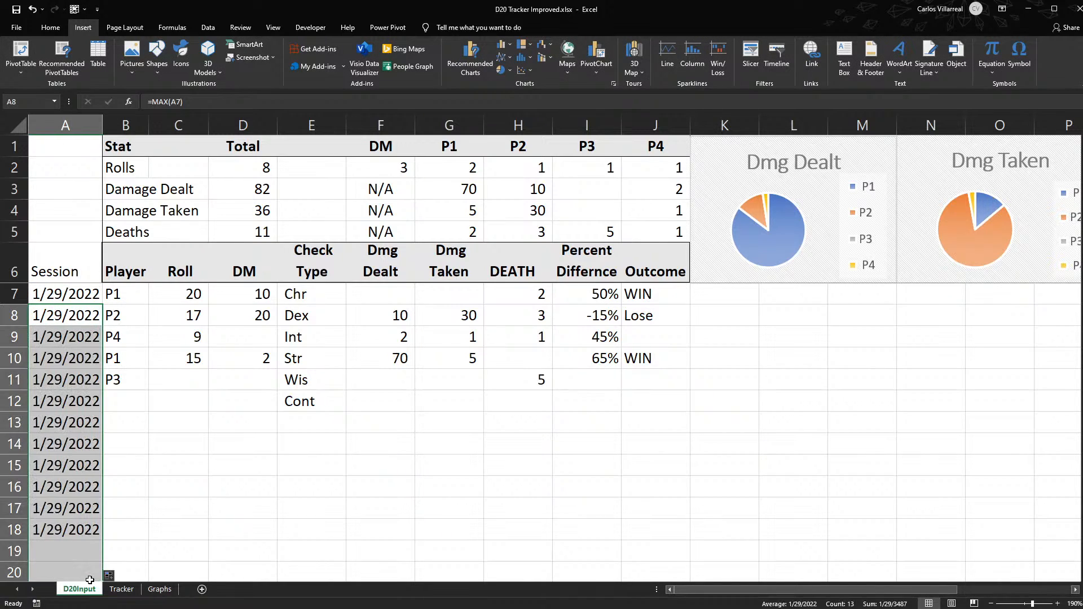
# - Examine the session date formulas down column A from A7 to A18
pyautogui.click(66, 289)
pyautogui.press('Down')
pyautogui.press('Down')
pyautogui.press('Down')
pyautogui.press('Down')
pyautogui.press('Down')
pyautogui.press('Down')
pyautogui.press('Down')
pyautogui.press('Down')
pyautogui.press('Down')
pyautogui.press('Down')
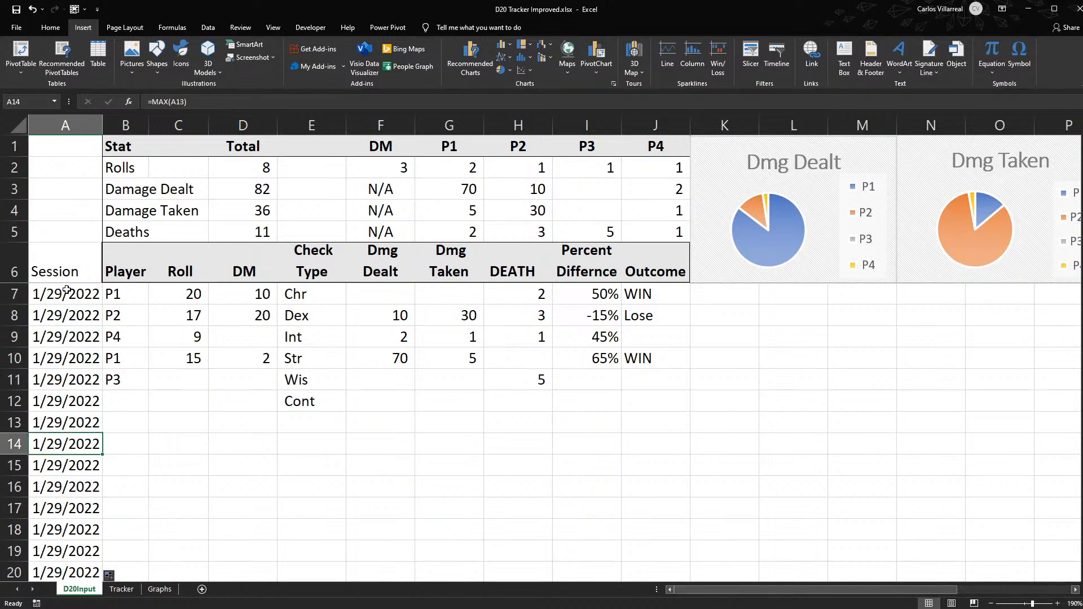
pyautogui.press('Down')
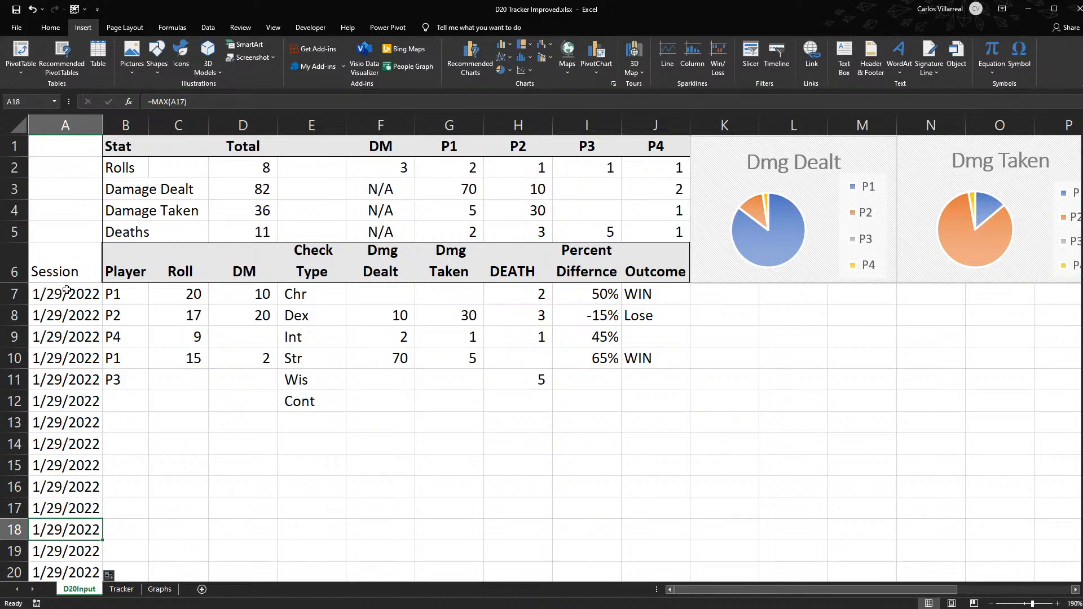
# - Start a new session at the P3 record by entering 1/30/2022 in A11
pyautogui.moveTo(136, 292); pyautogui.dragTo(638, 369)
pyautogui.click(123, 379)
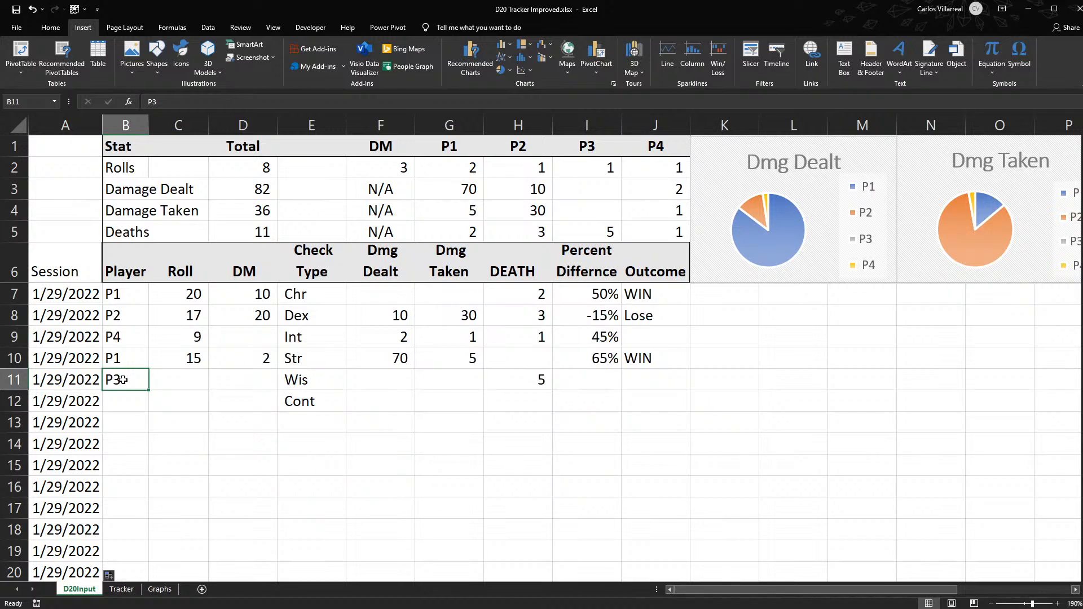
pyautogui.press('Left')
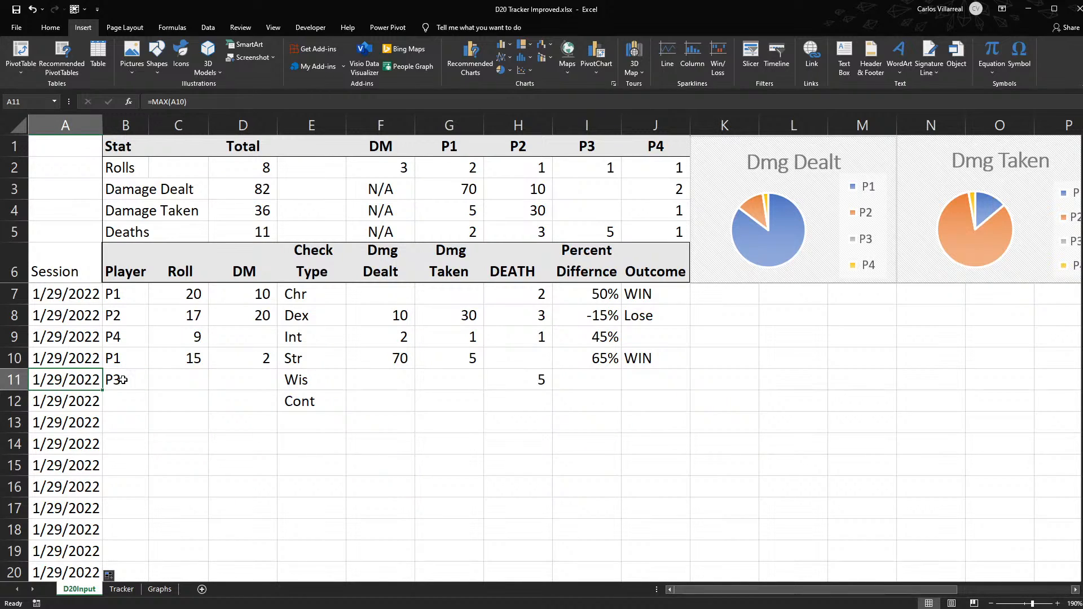
pyautogui.press('F2')
pyautogui.press('Escape')
pyautogui.write('1/')
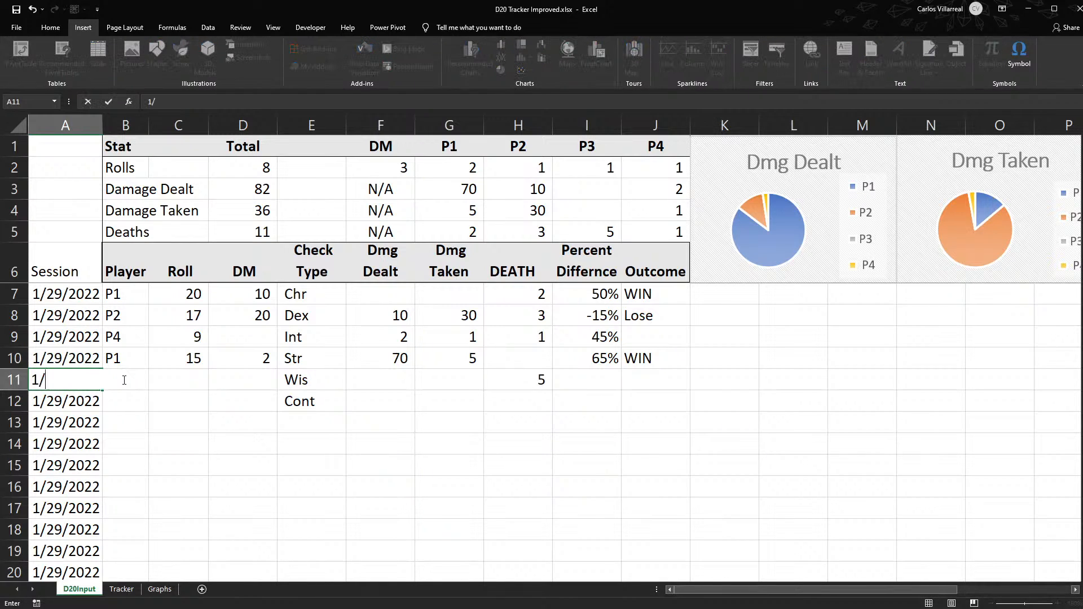
pyautogui.write('30/2022')
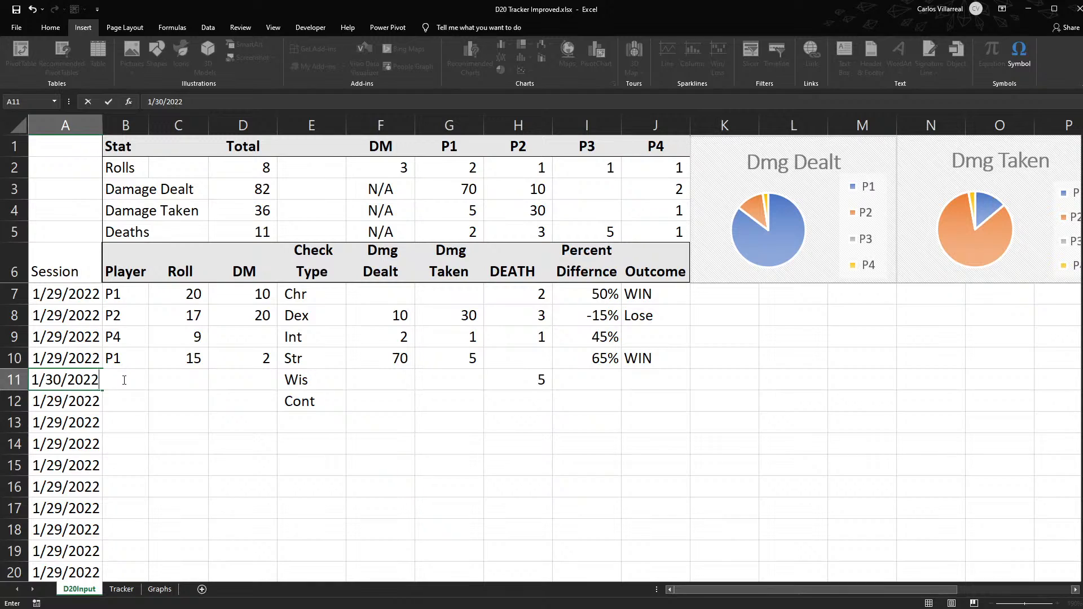
pyautogui.press('Return')
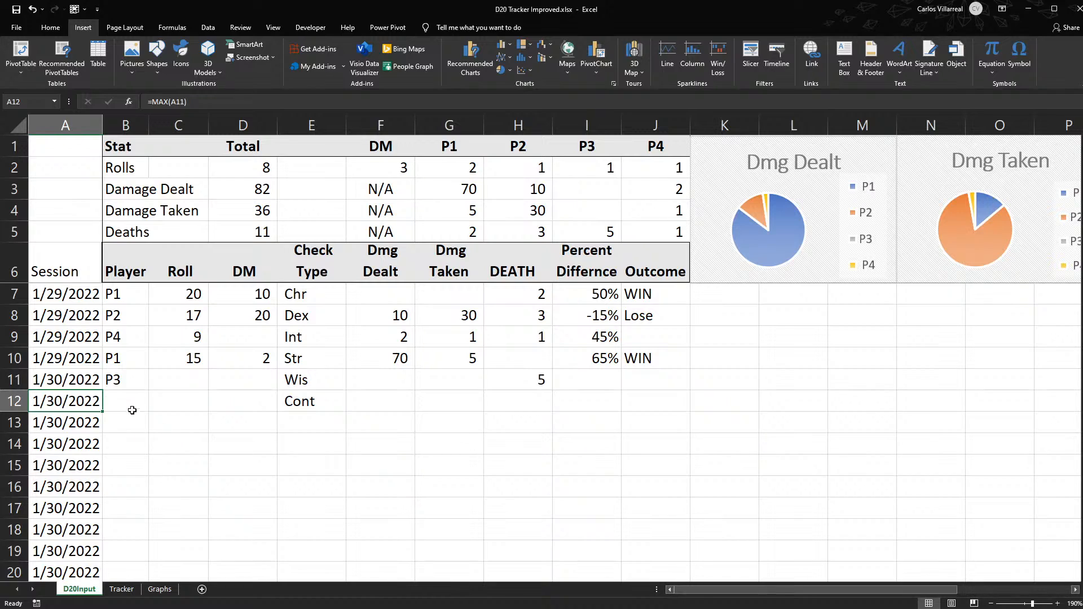
# - Copy the player entries from B7:B11 into B12:B16
pyautogui.moveTo(126, 296); pyautogui.dragTo(126, 379)
pyautogui.hotkey('ctrl', 'c')
pyautogui.click(125, 402)
pyautogui.hotkey('ctrl', 'v')
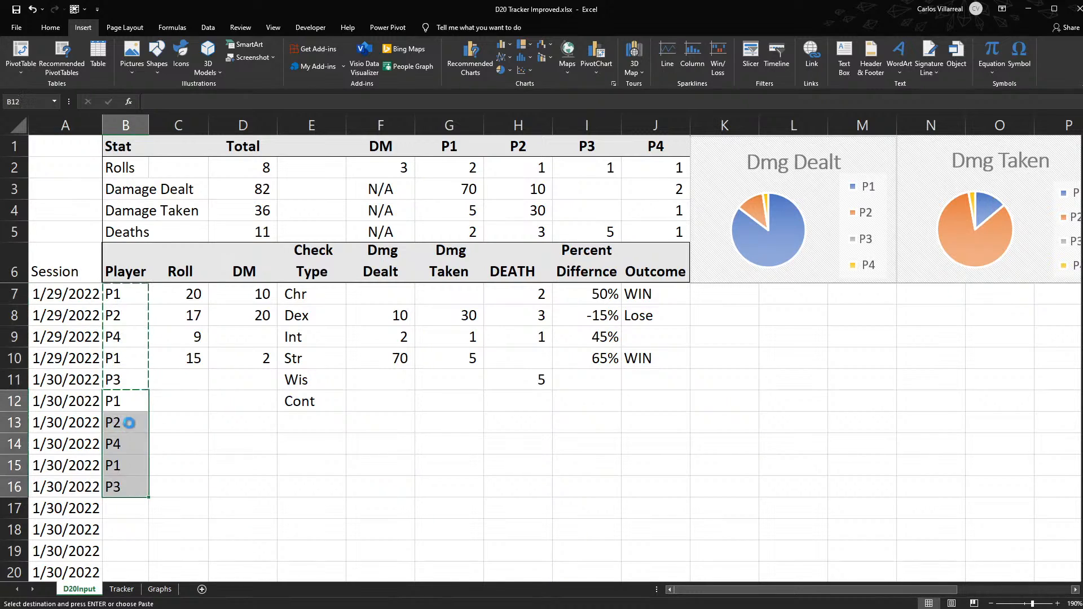
# - Start a third session by entering 1/31/2022 in A17, and check the session dates and the row 10 record
pyautogui.click(76, 504)
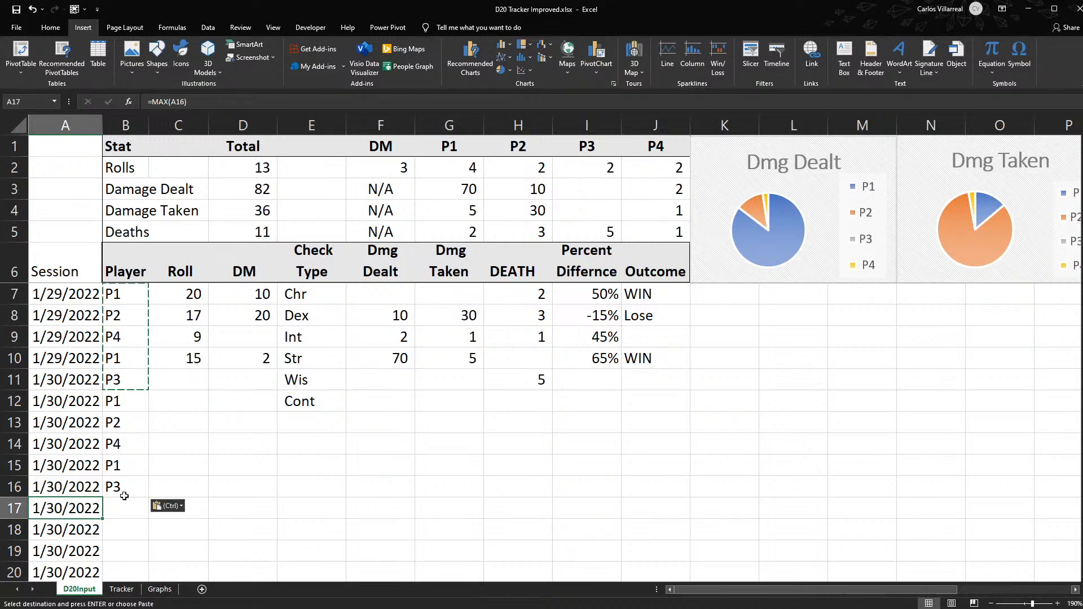
pyautogui.write('1/31/')
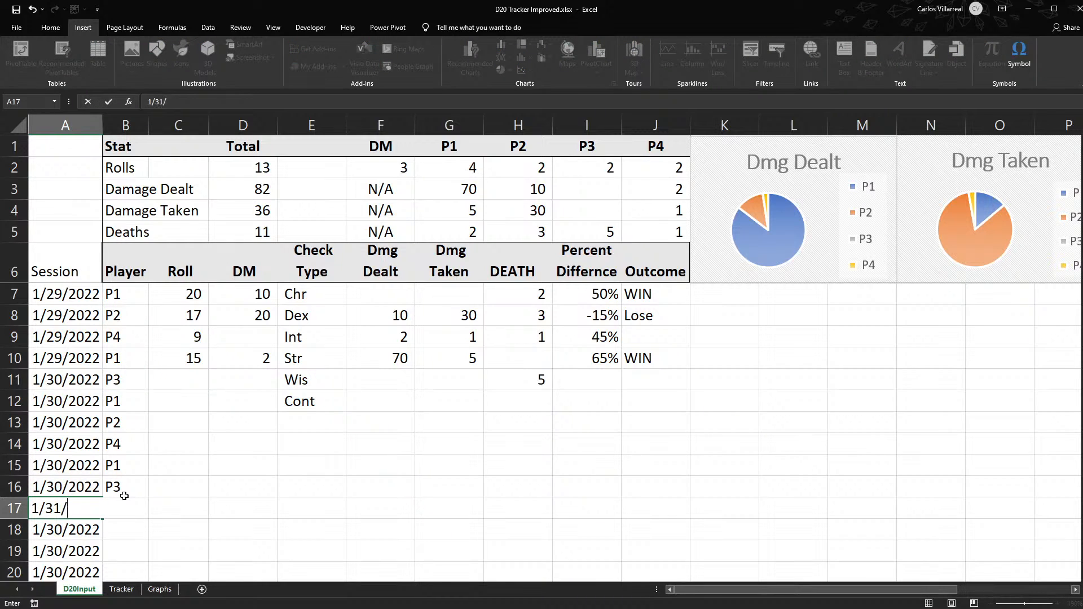
pyautogui.write('2022')
pyautogui.press('Return')
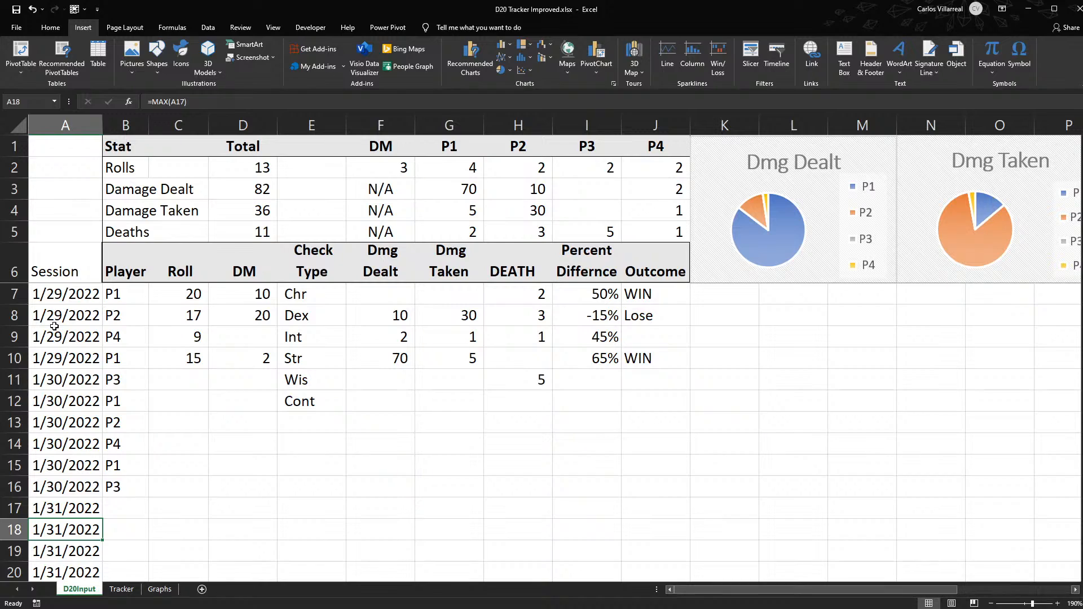
pyautogui.moveTo(61, 292); pyautogui.dragTo(74, 577)
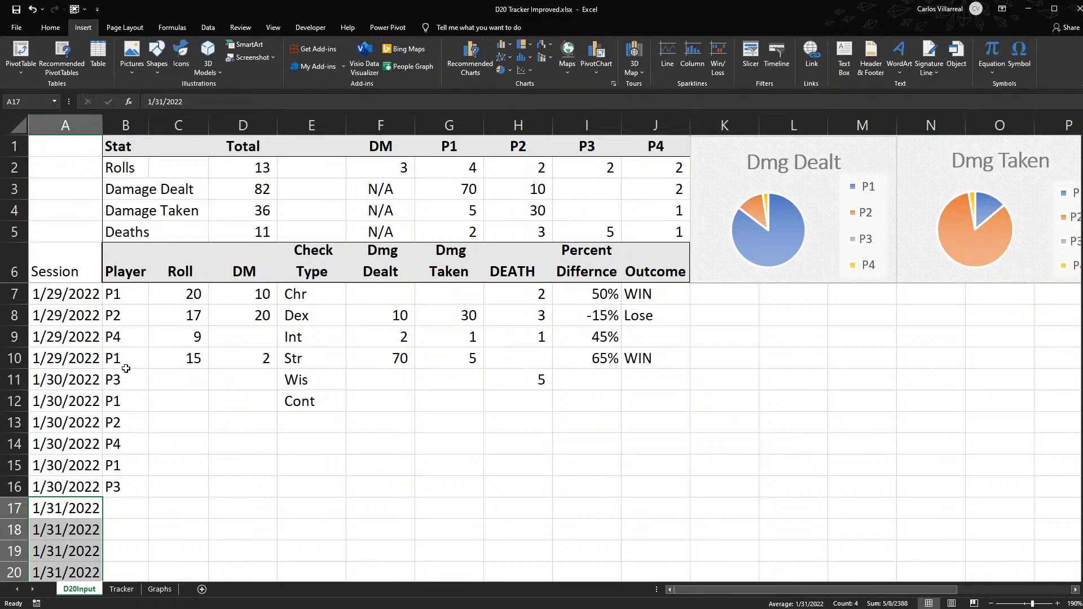
pyautogui.moveTo(62, 356); pyautogui.dragTo(631, 361)
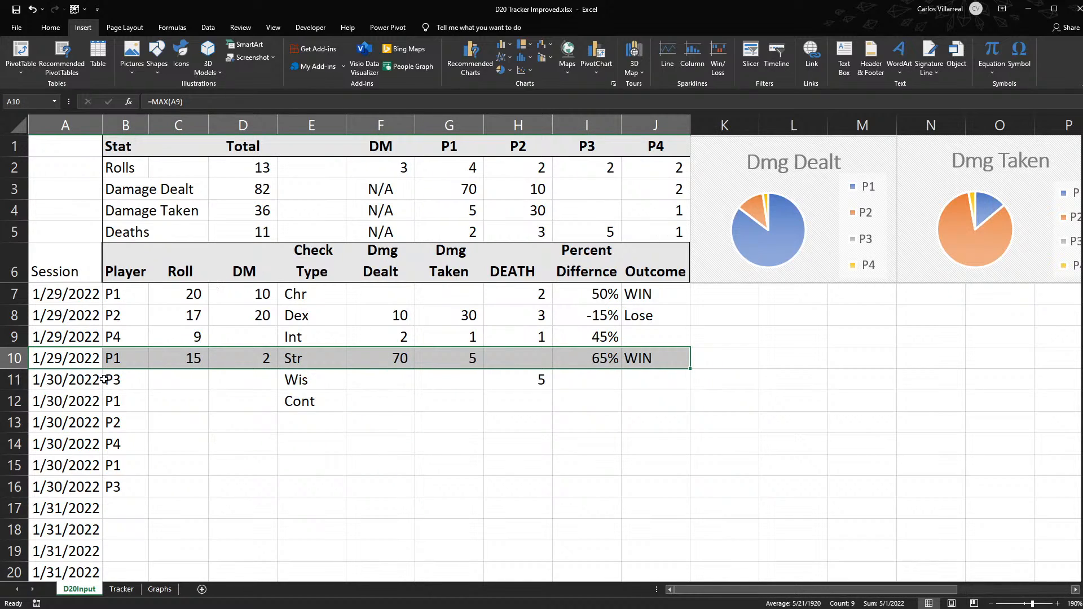
# - Enter =TODAY() in K8 and move that cell up to K7
pyautogui.click(753, 306)
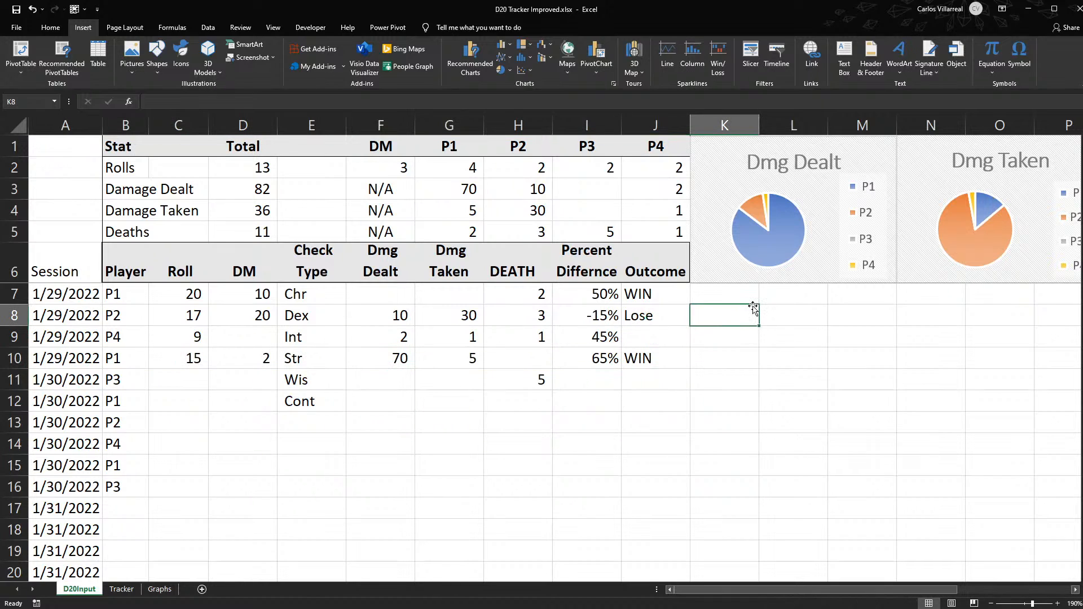
pyautogui.write('=tod')
pyautogui.press('Tab')
pyautogui.press('Return')
pyautogui.click(753, 307)
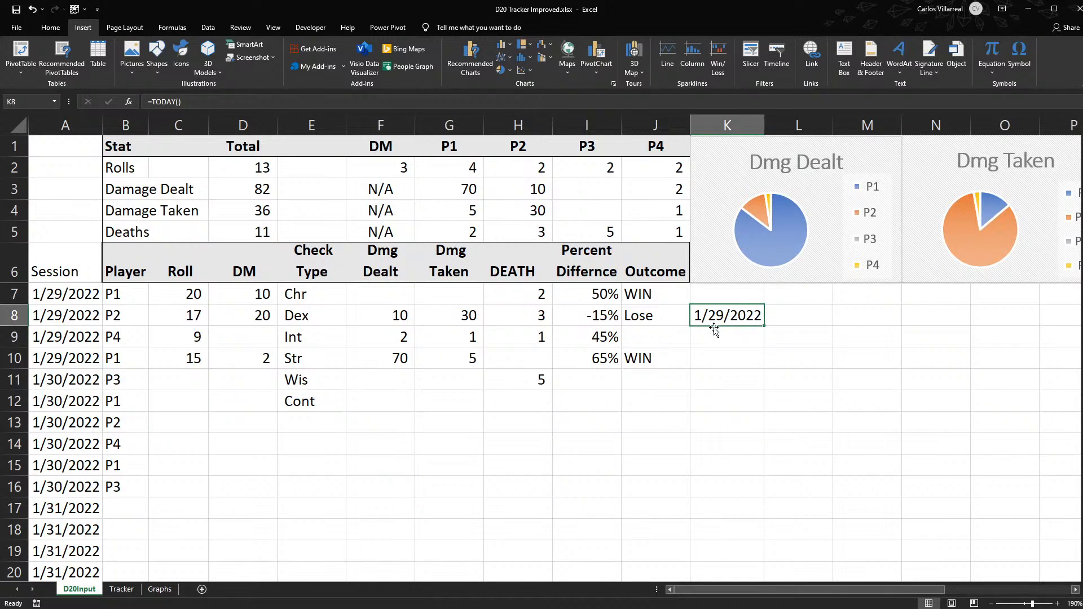
pyautogui.moveTo(714, 329); pyautogui.dragTo(717, 306)
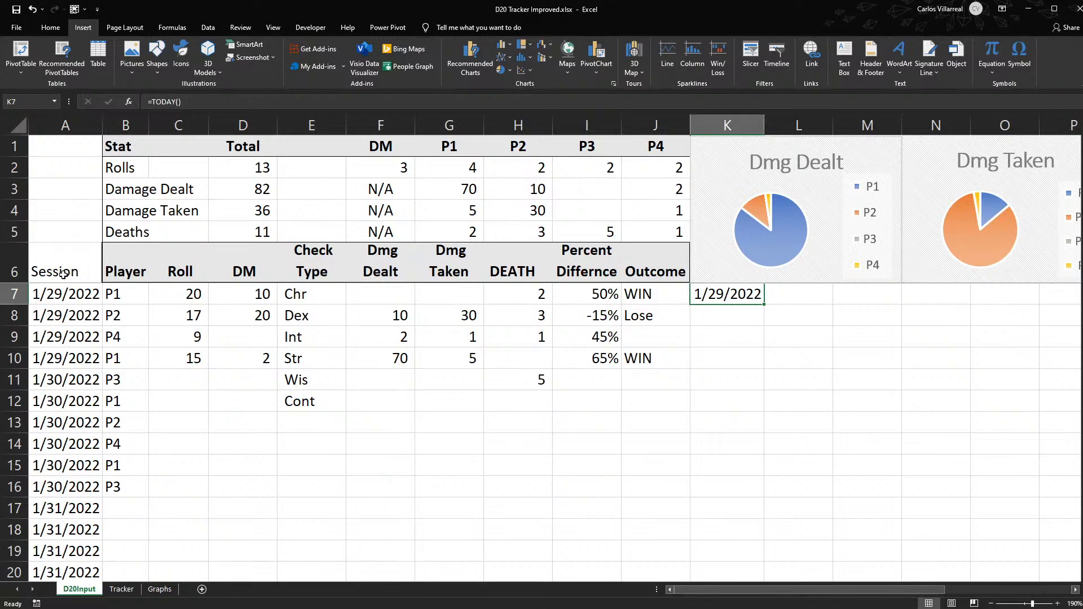
# - Replace the first session date in A7 with 1 and apply comma-style number formatting to column A
pyautogui.click(75, 298)
pyautogui.write('1')
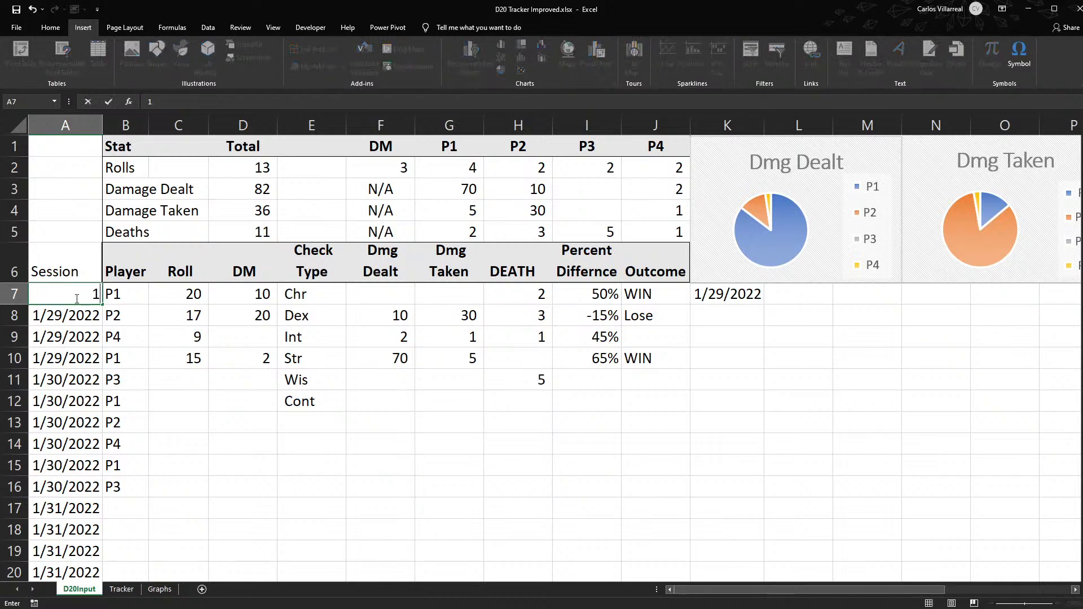
pyautogui.press('Return')
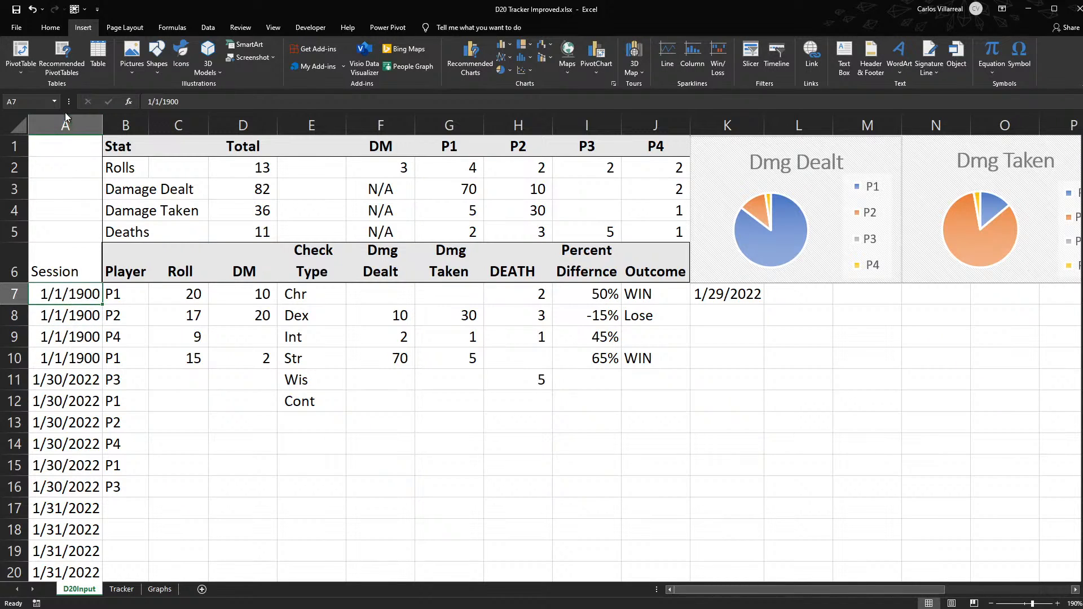
pyautogui.click(67, 120)
pyautogui.click(50, 30)
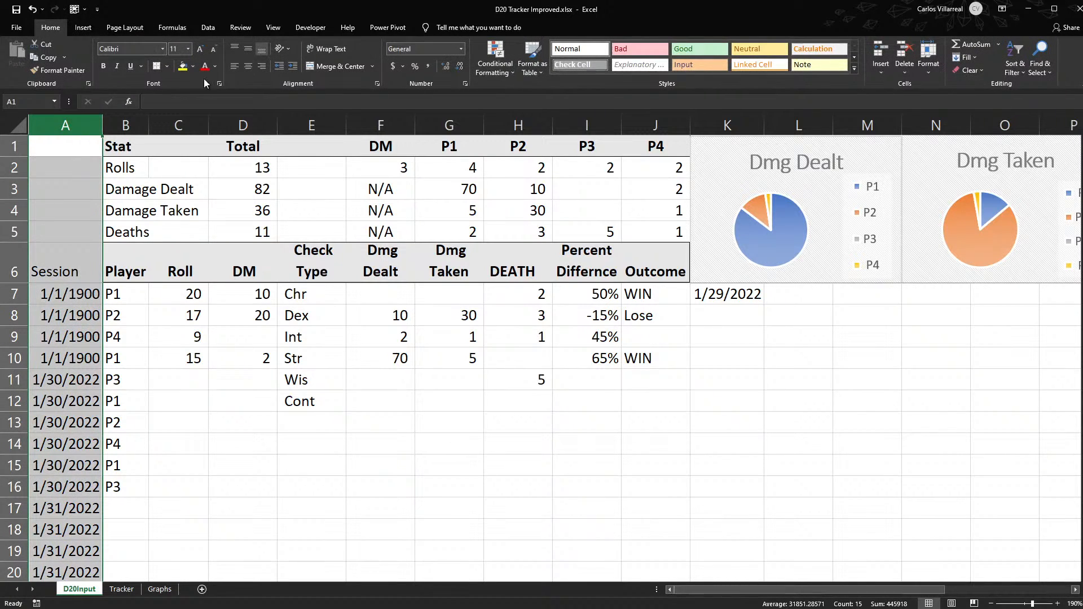
pyautogui.click(427, 67)
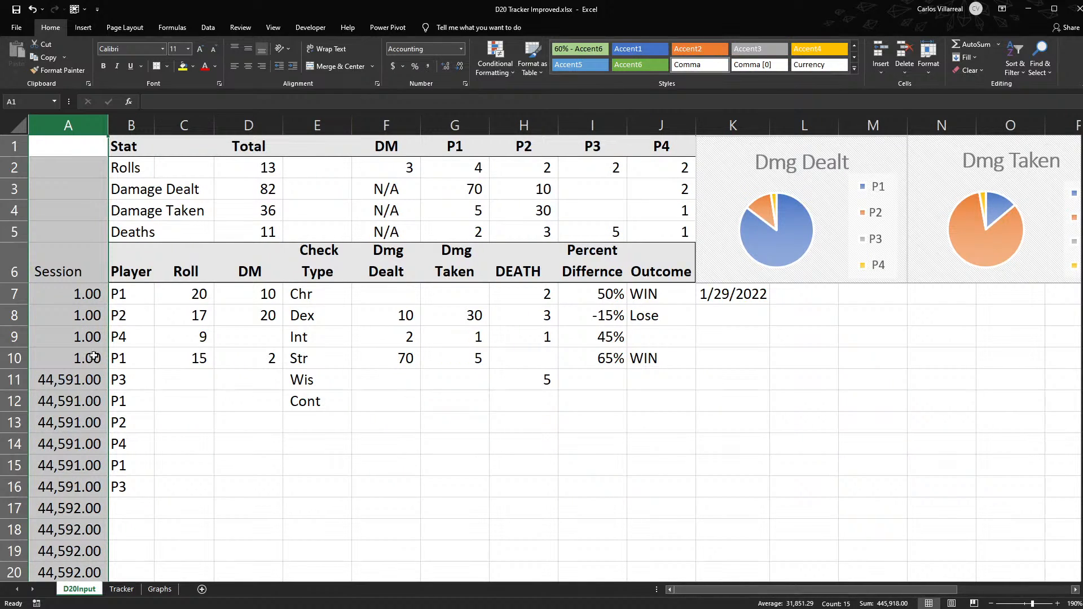
# - Refill the A10 session formula down to A20 and enter session numbers 2 in A11 and 3 in A17
pyautogui.click(105, 352)
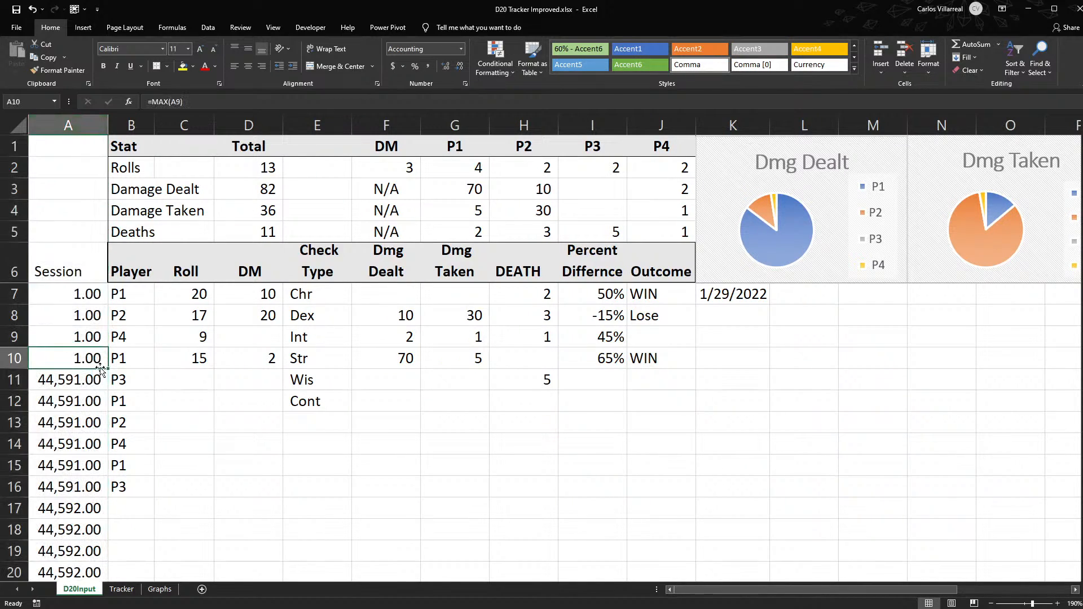
pyautogui.moveTo(109, 371); pyautogui.dragTo(108, 575)
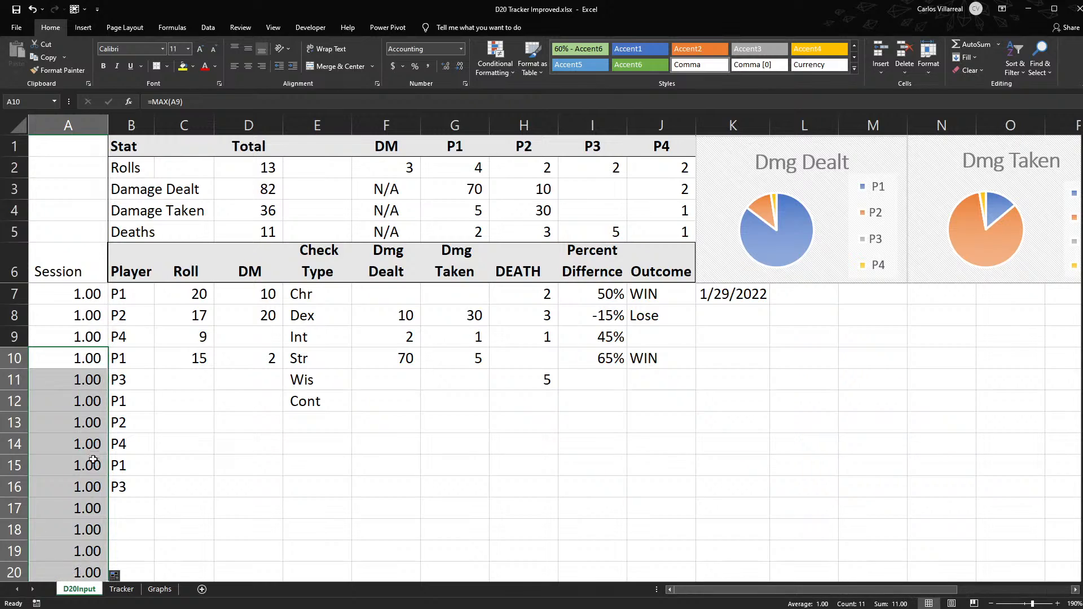
pyautogui.click(78, 381)
pyautogui.write('2')
pyautogui.press('Return')
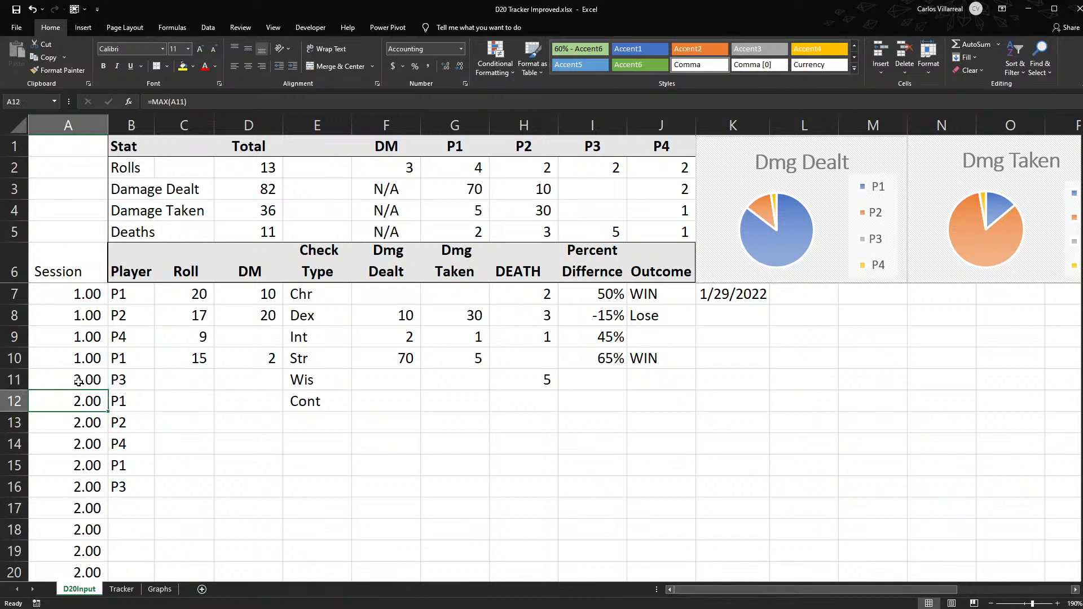
pyautogui.click(67, 501)
pyautogui.write('3')
pyautogui.press('Return')
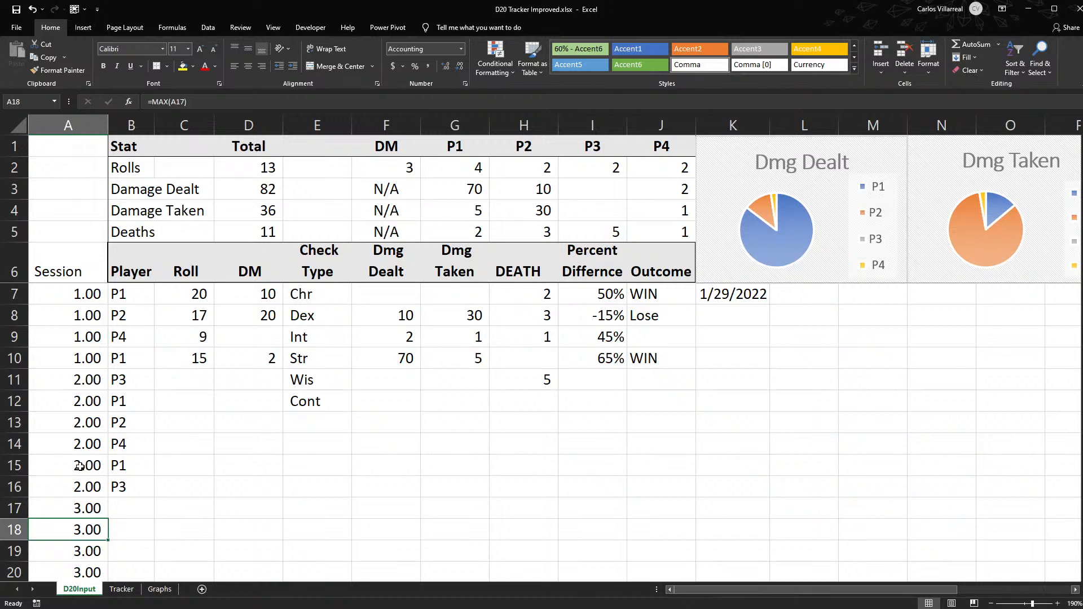
# - Undo the session numbering and number formatting to restore the dates in column A
pyautogui.hotkey('ctrl', 'z')
pyautogui.hotkey('ctrl', 'z')
pyautogui.hotkey('ctrl', 'z')
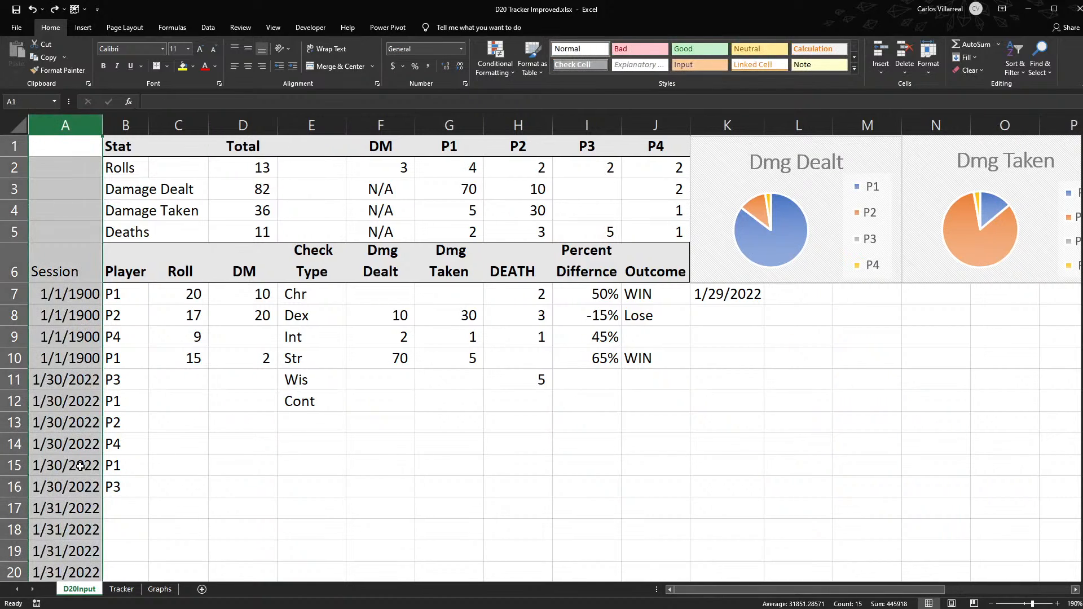
pyautogui.hotkey('ctrl', 'z')
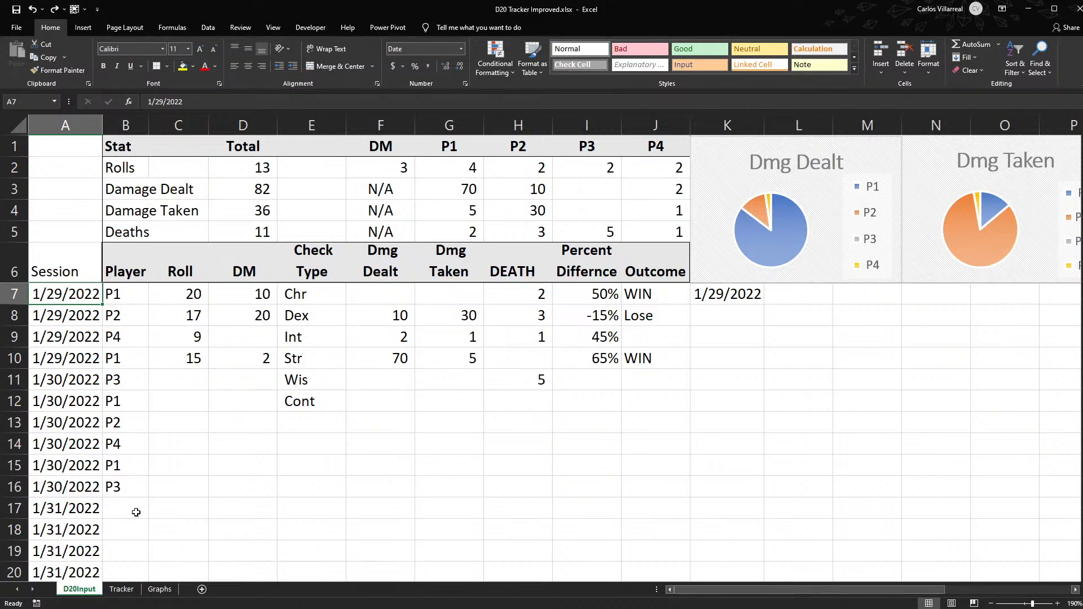
# - Insert a blank column after the P4 and Outcome column, and check its cells against the P4 statistics
pyautogui.click(726, 125)
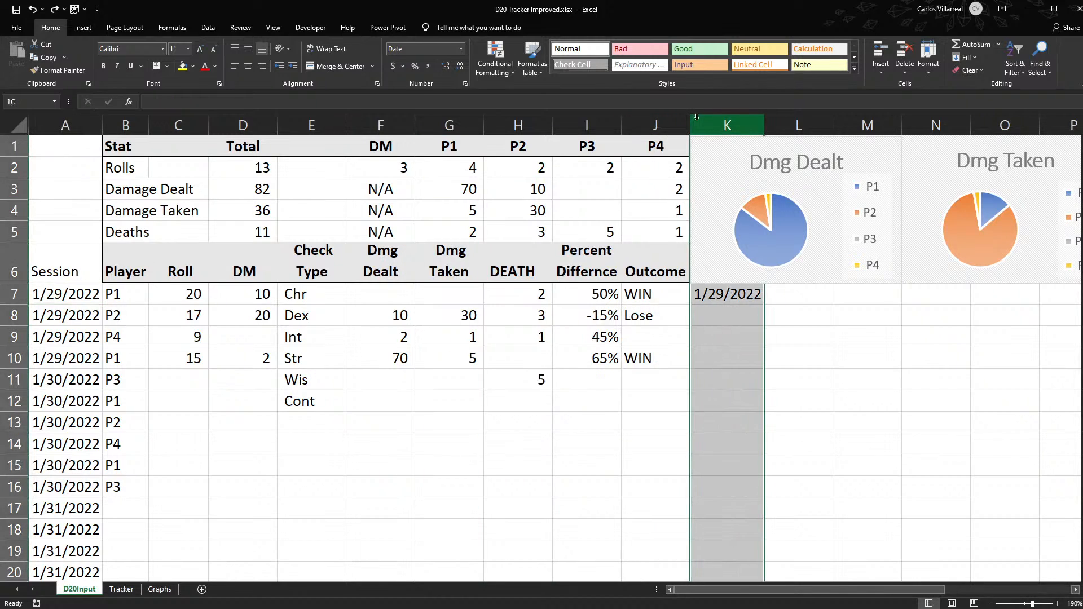
pyautogui.hotkey('ctrl', 'shift', '=')
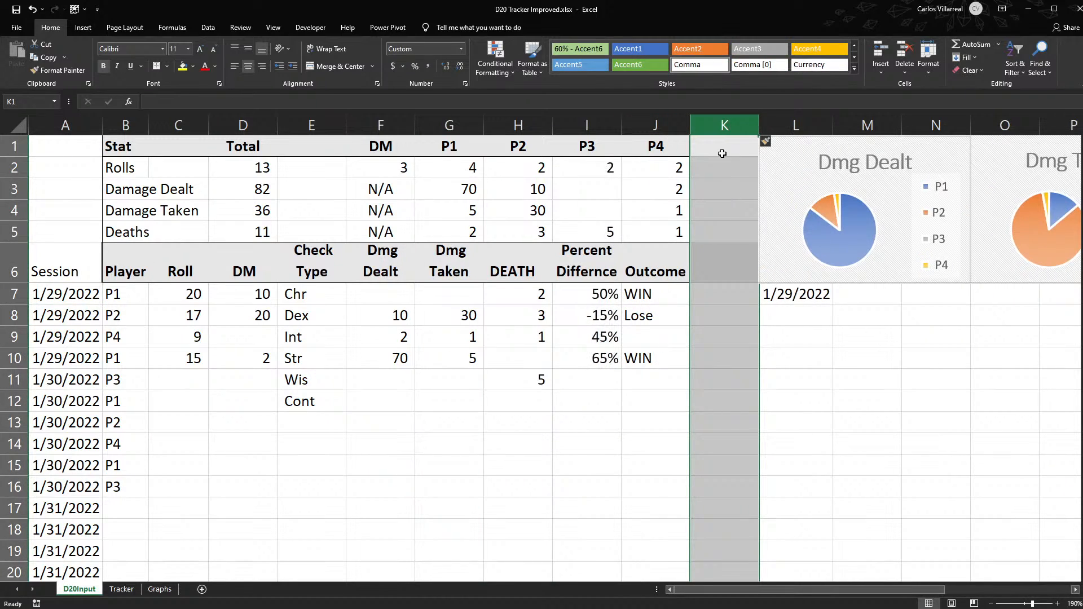
pyautogui.click(721, 148)
pyautogui.click(706, 277)
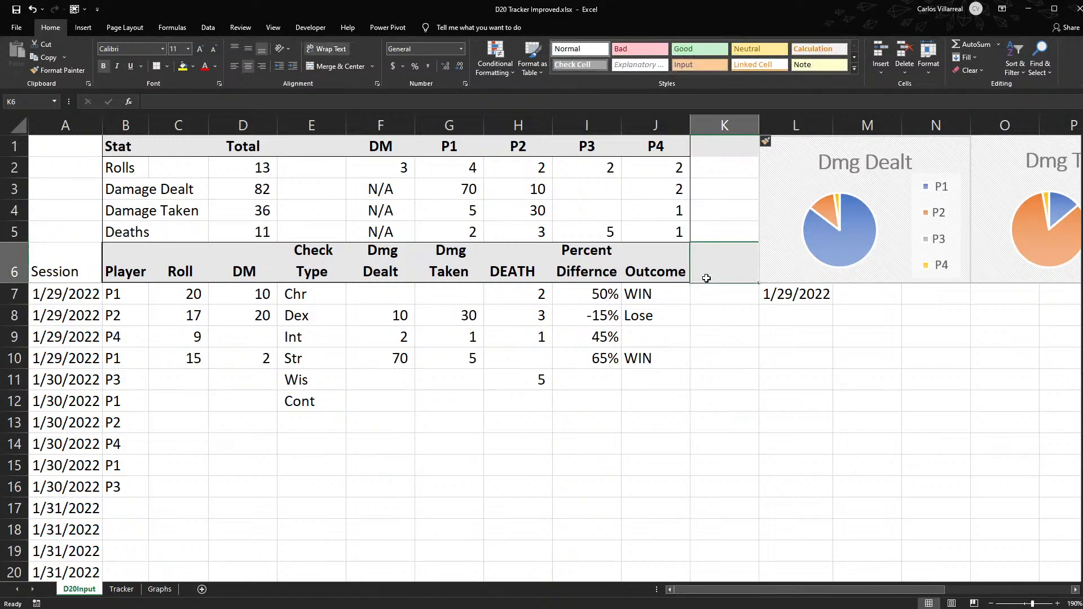
pyautogui.click(717, 147)
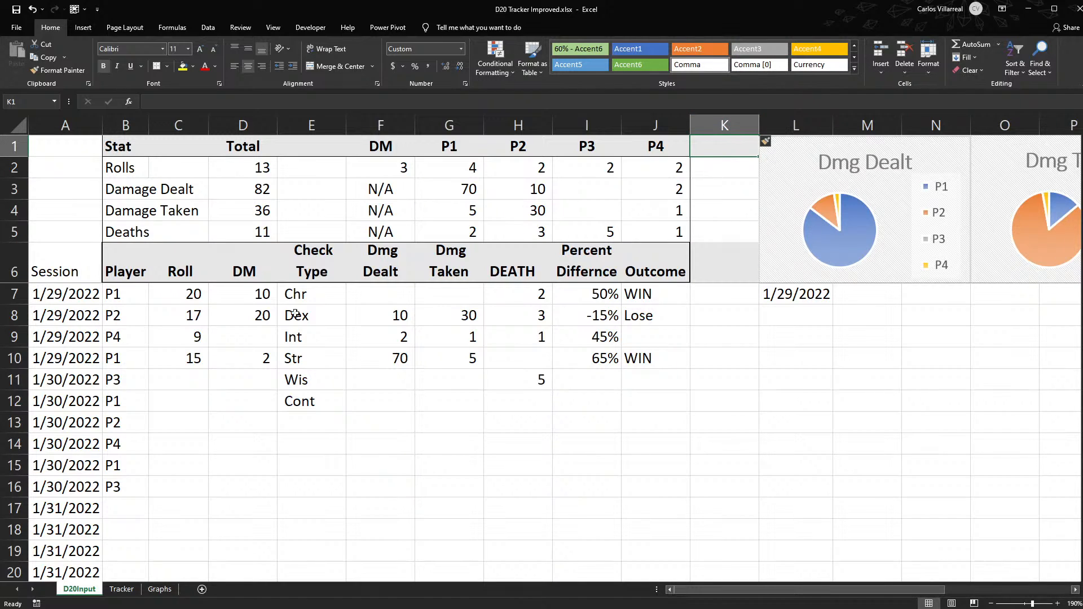
pyautogui.moveTo(632, 168); pyautogui.dragTo(657, 231)
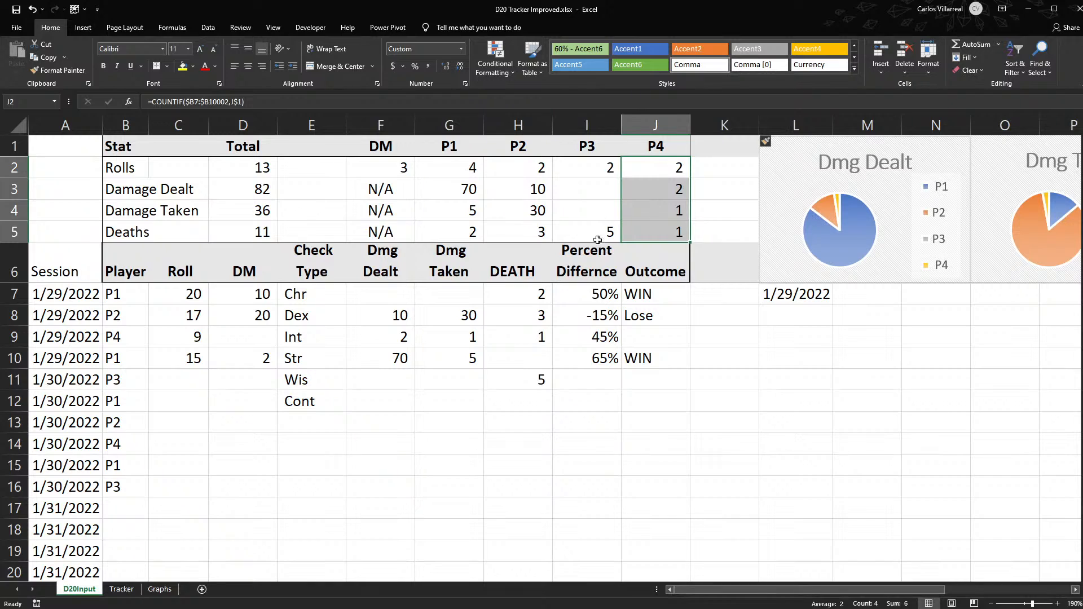
# - Undo the column insertion and clear the TODAY formula from K7
pyautogui.hotkey('ctrl', 'z')
pyautogui.click(821, 353)
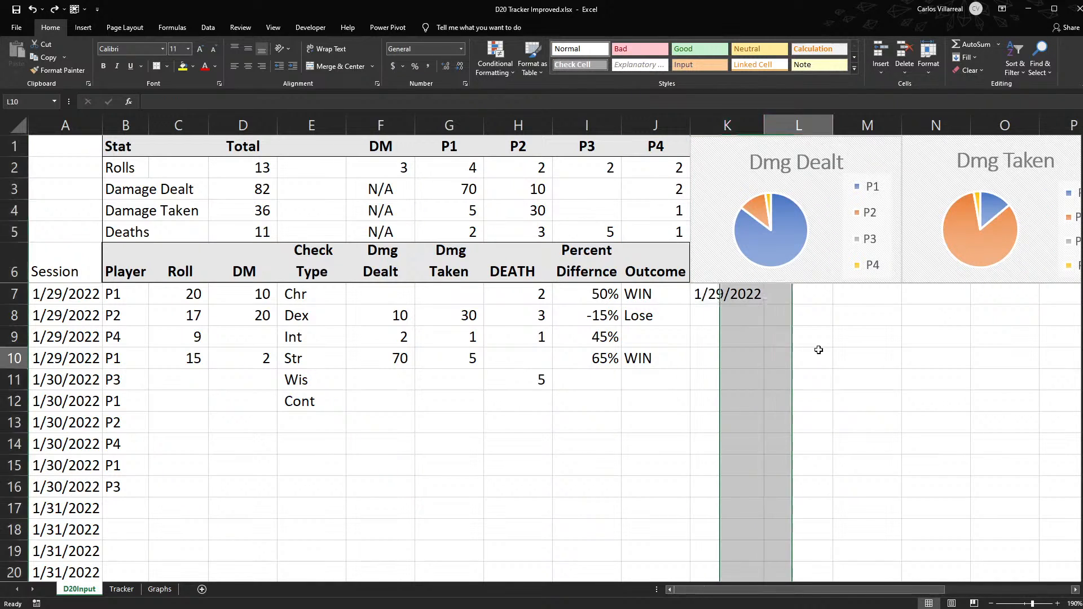
pyautogui.click(735, 293)
pyautogui.press('Delete')
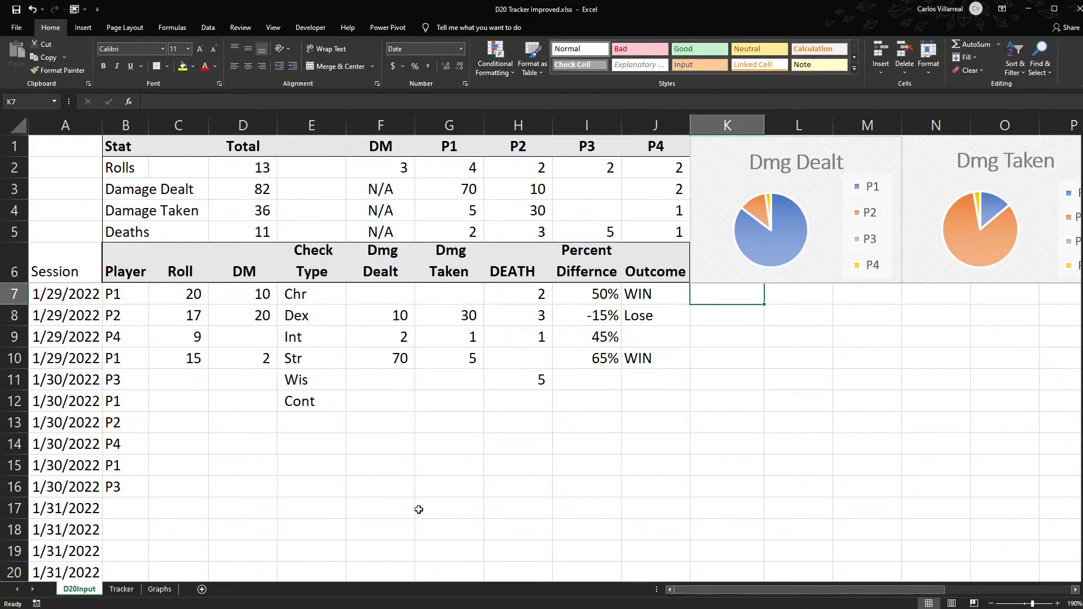
# - Review the roll counts, percentages and outcomes on the Tracker sheet and return to the D20Input sheet
pyautogui.moveTo(84, 592); pyautogui.dragTo(111, 588)
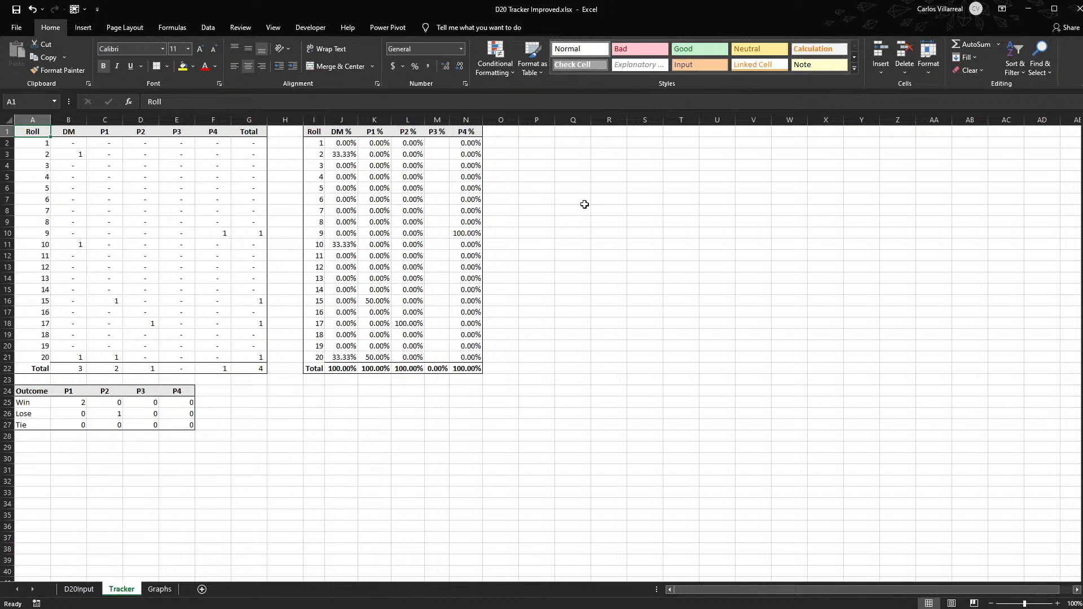
pyautogui.click(76, 587)
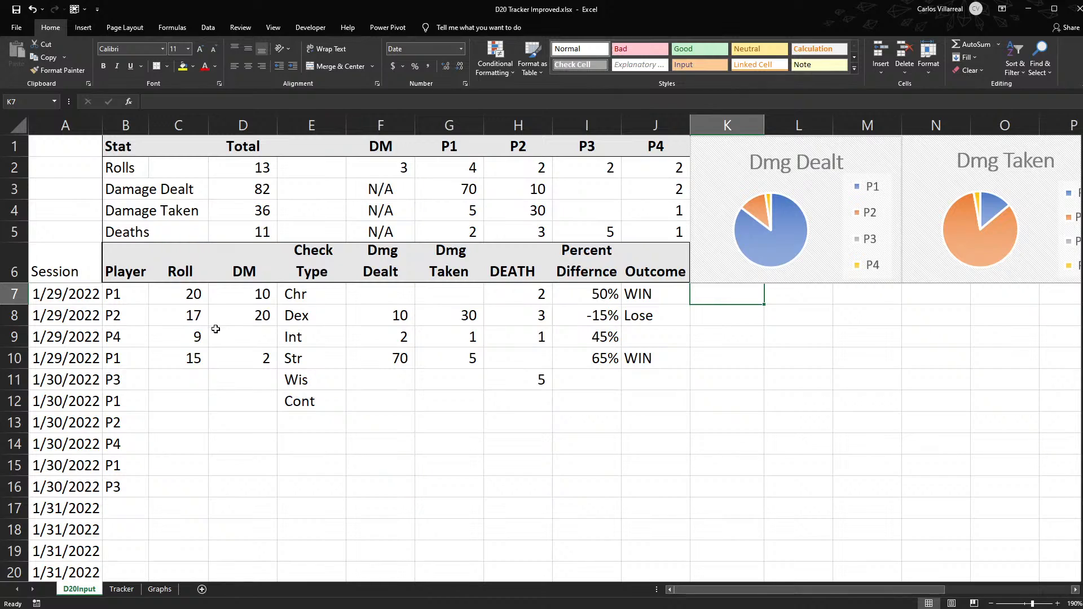
# - Review the roll values, the check types and the player headings on the D20Input sheet
pyautogui.moveTo(169, 295); pyautogui.dragTo(179, 380)
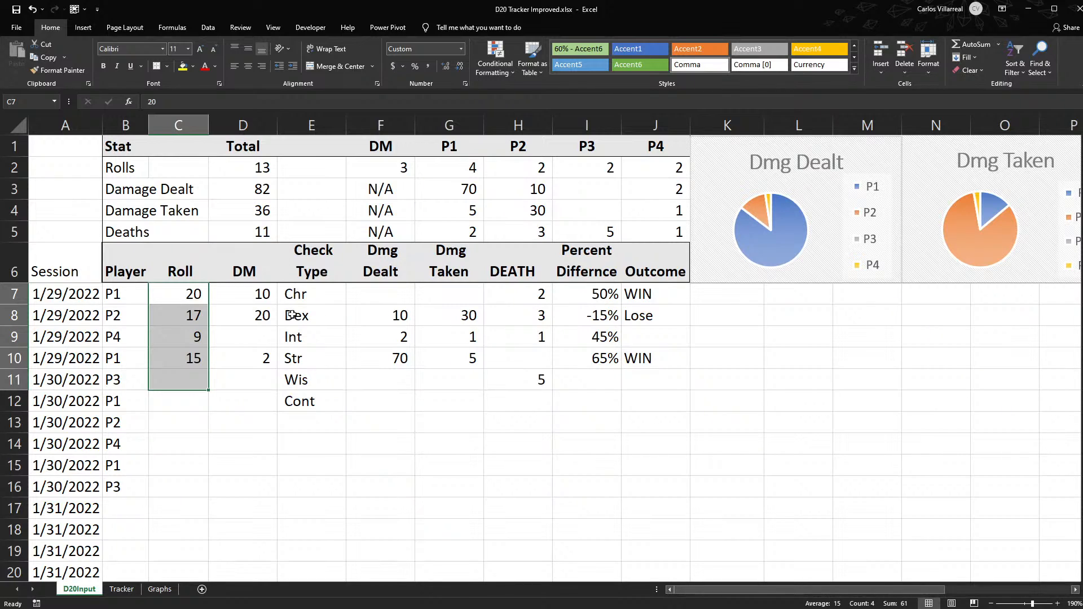
pyautogui.moveTo(285, 294); pyautogui.dragTo(327, 393)
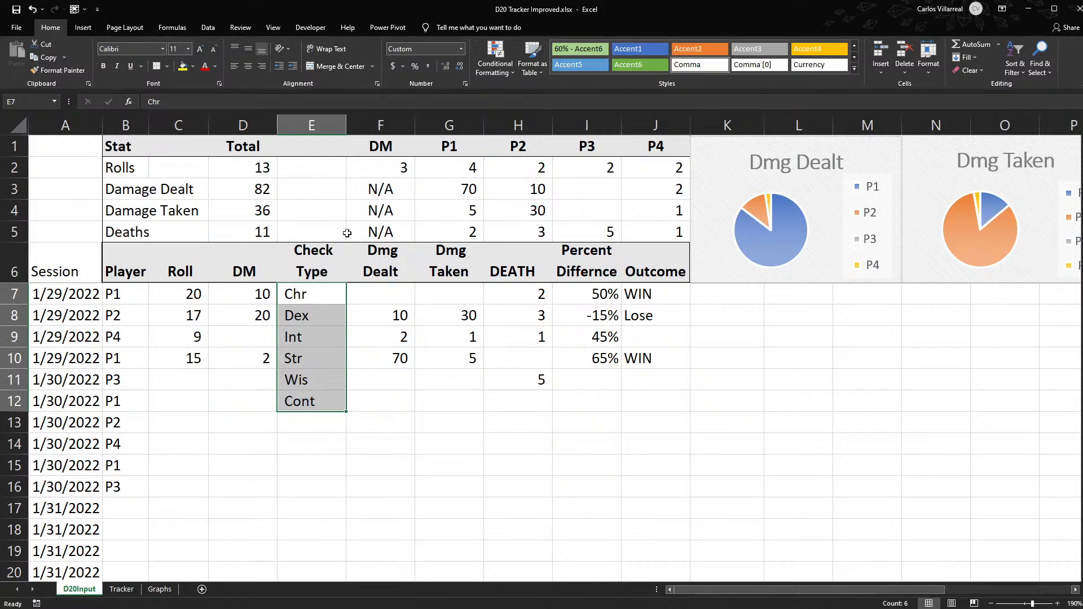
pyautogui.moveTo(381, 147); pyautogui.dragTo(599, 148)
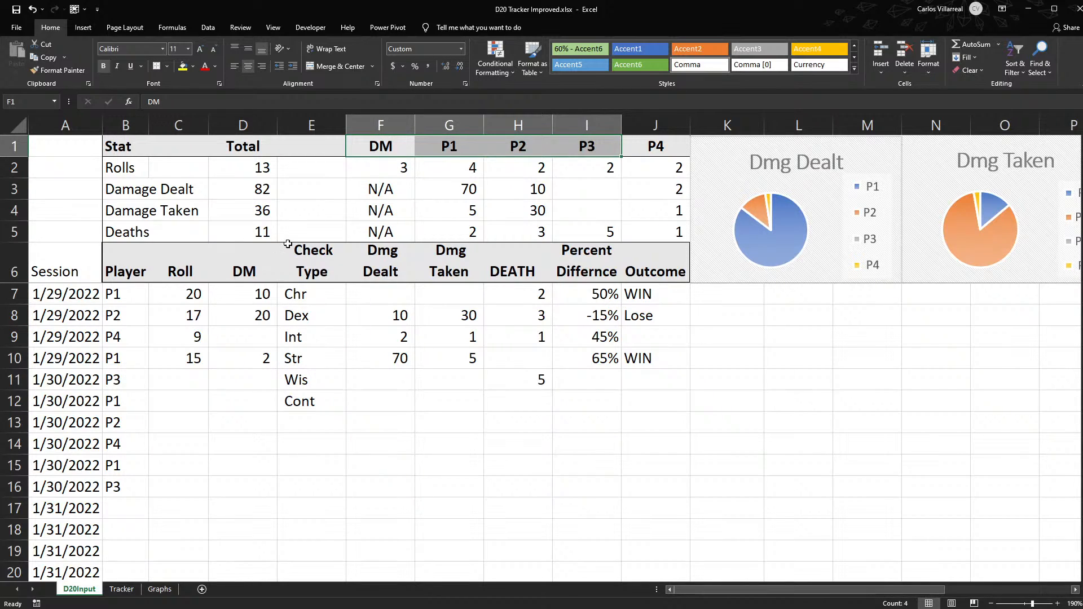
pyautogui.click(309, 293)
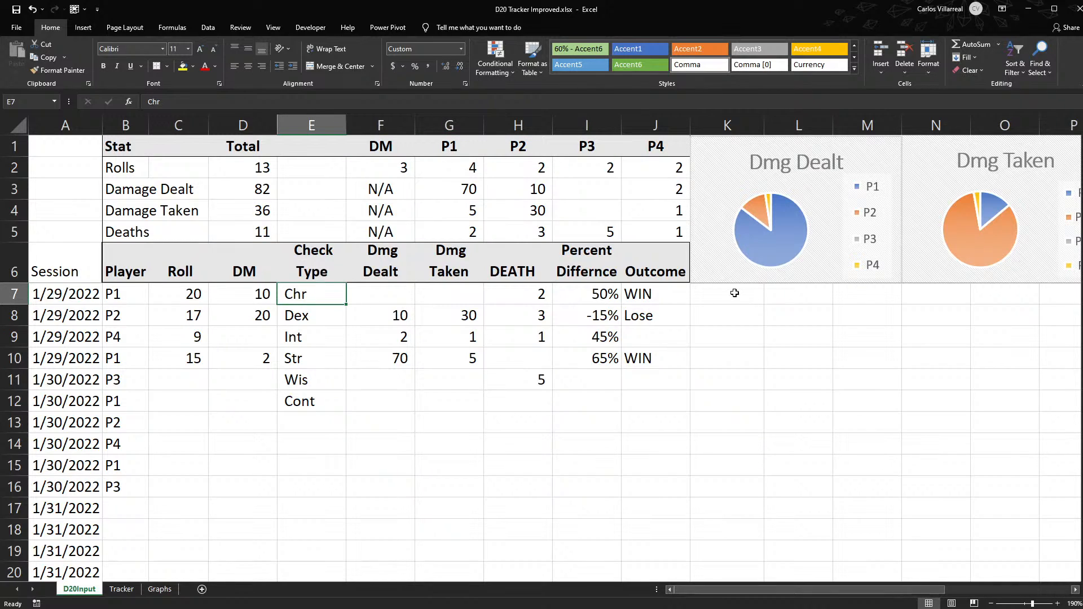
# - Enter the one-letter check type codes C, D, I, S, W and K in cells K7 to K12
pyautogui.click(711, 307)
pyautogui.click(711, 296)
pyautogui.write('C')
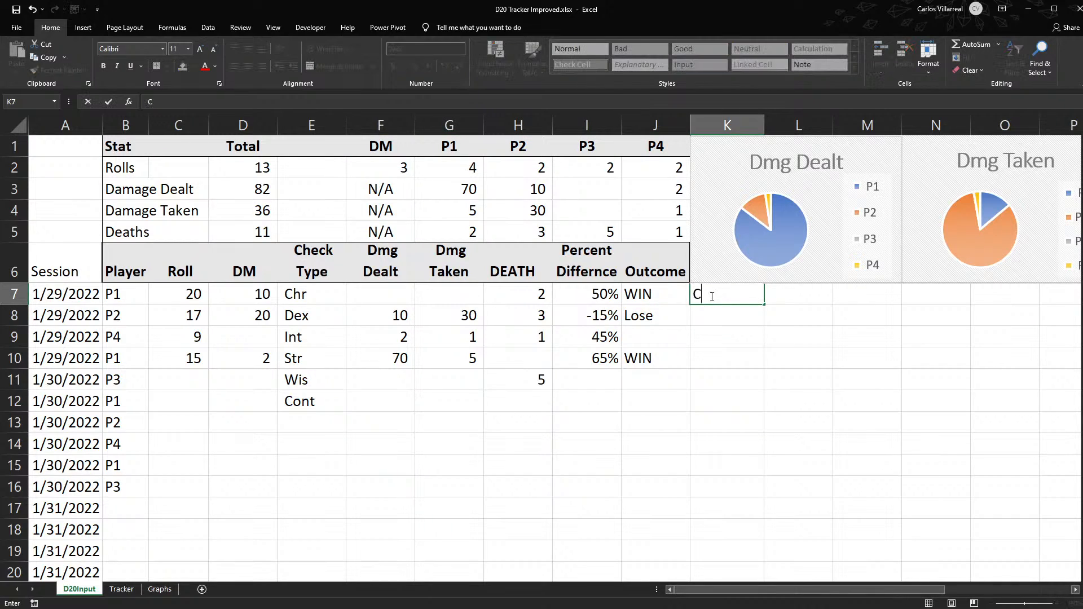
pyautogui.press('Return')
pyautogui.write('D')
pyautogui.press('Return')
pyautogui.write('I')
pyautogui.press('Return')
pyautogui.write('S')
pyautogui.press('Return')
pyautogui.write('W')
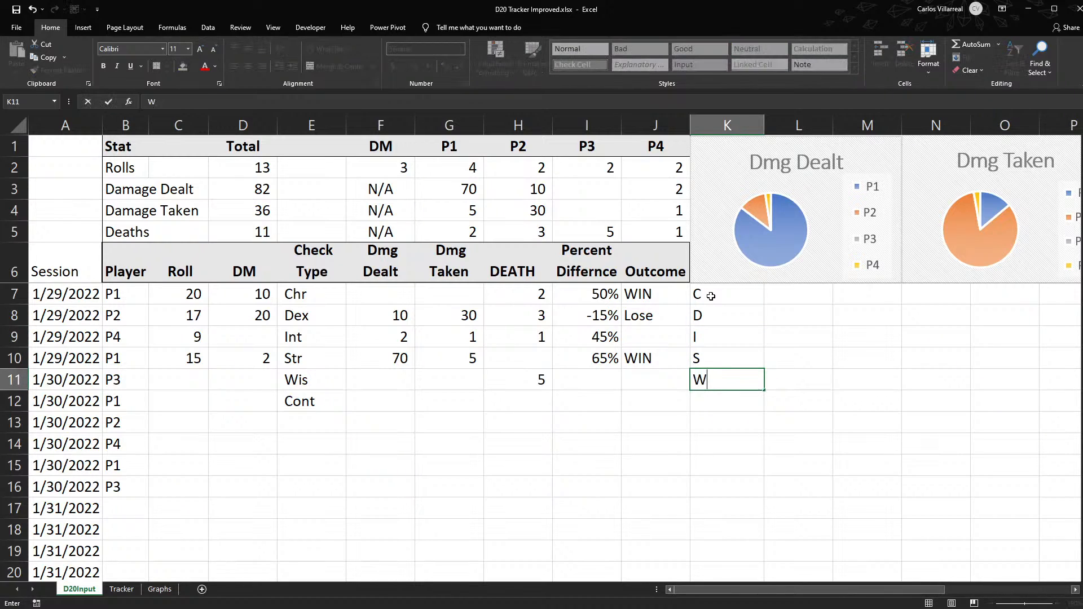
pyautogui.press('Return')
pyautogui.write('K')
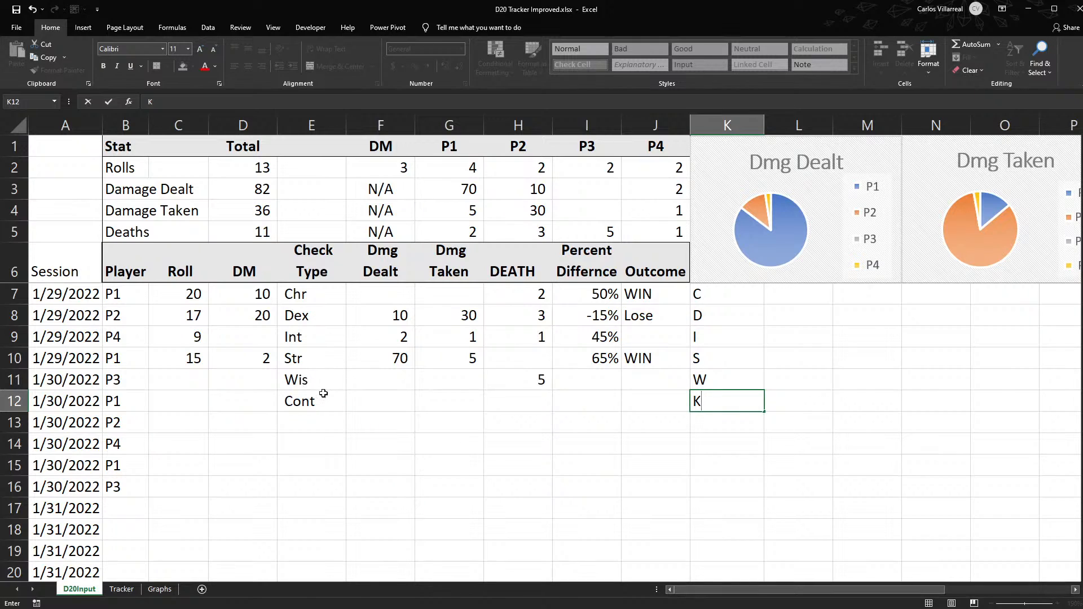
# - Clear the one-letter check type codes from K7:K12
pyautogui.moveTo(736, 299); pyautogui.dragTo(735, 402)
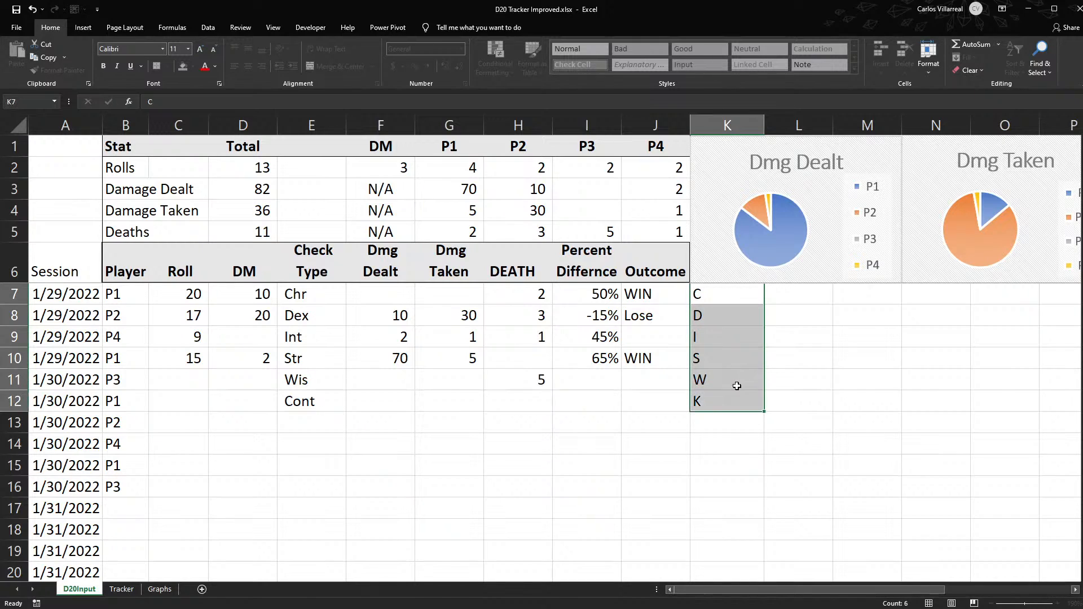
pyautogui.press('Delete')
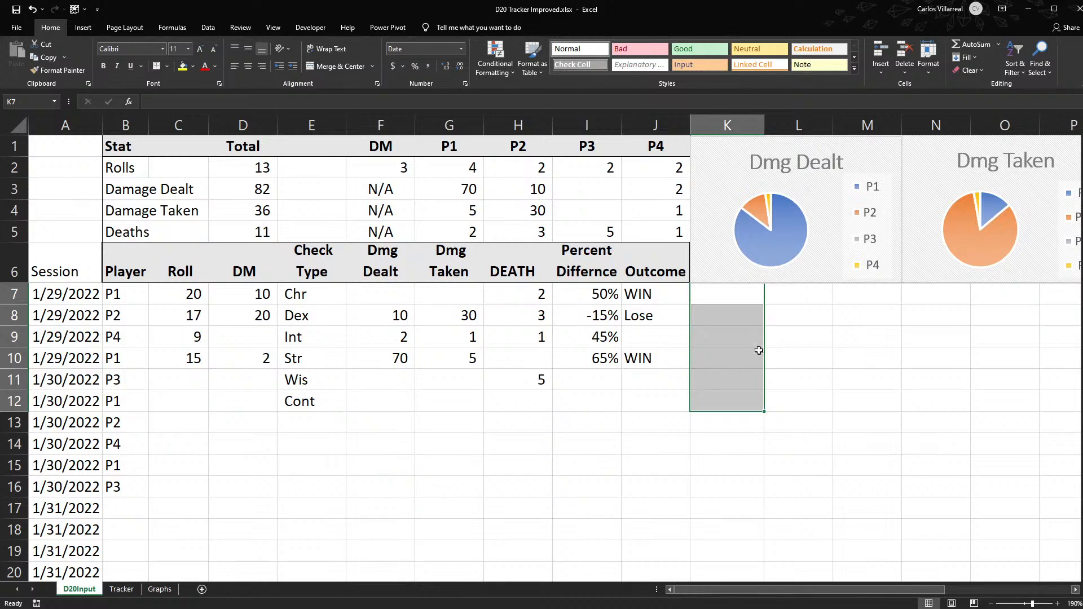
pyautogui.click(754, 300)
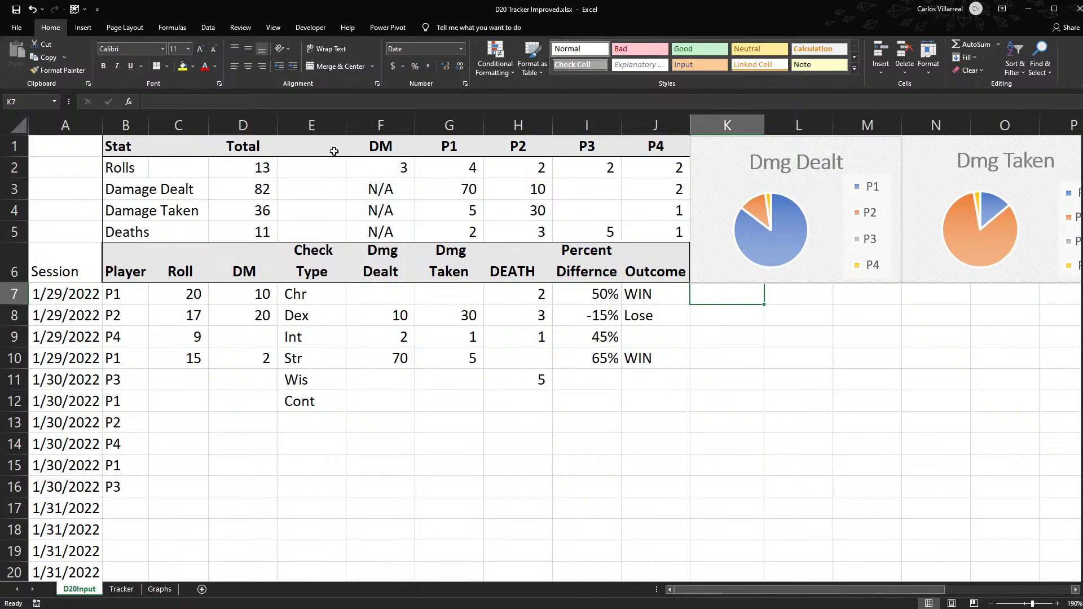
# - Insert a new column between Roll and DM and give it the heading Mod in row 6
pyautogui.click(318, 130)
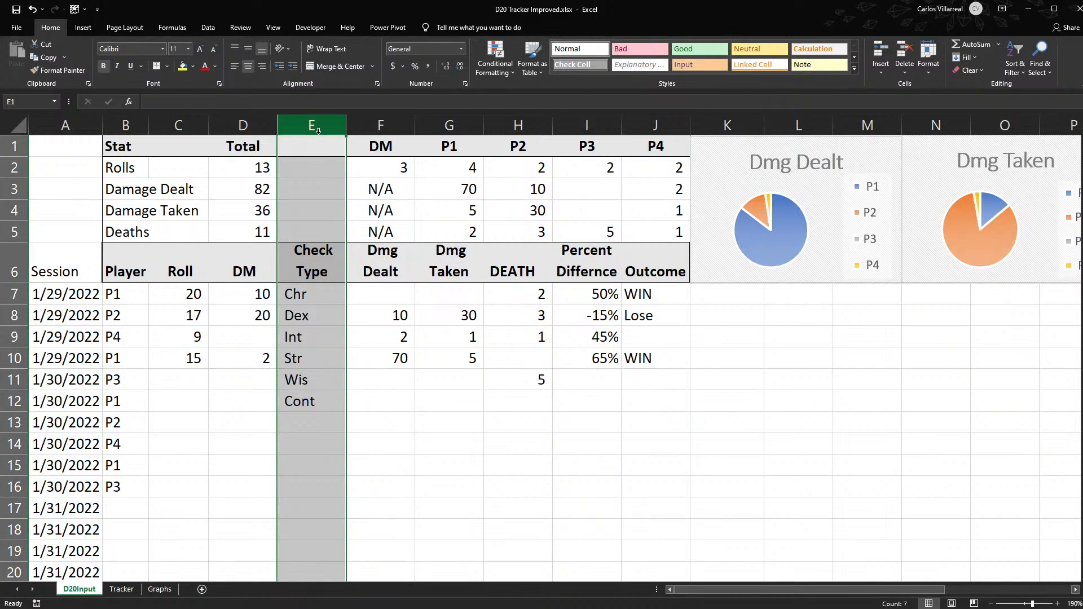
pyautogui.click(243, 127)
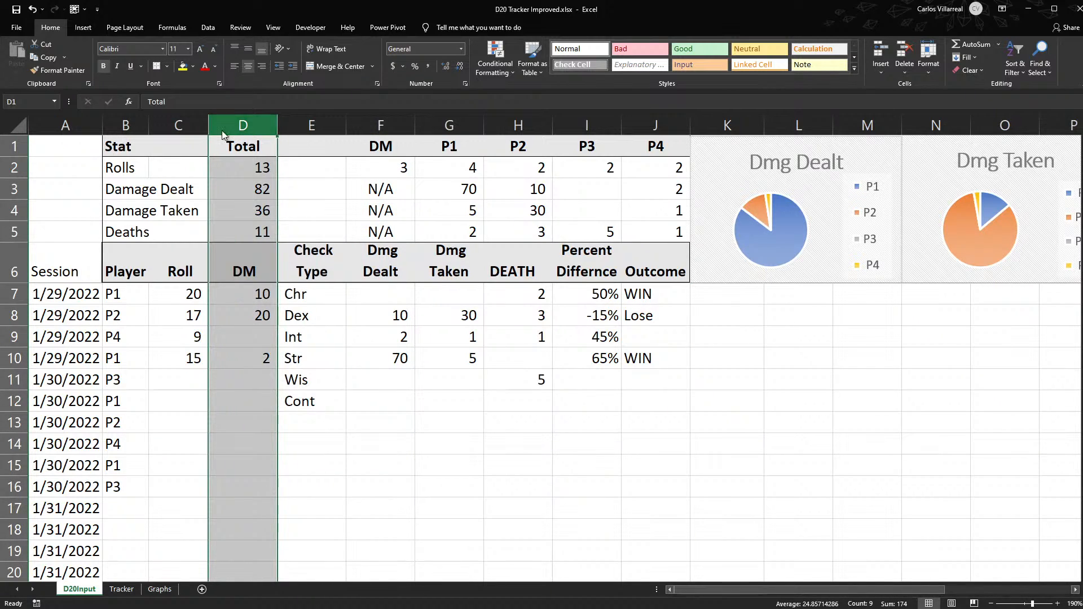
pyautogui.hotkey('ctrl', '+')
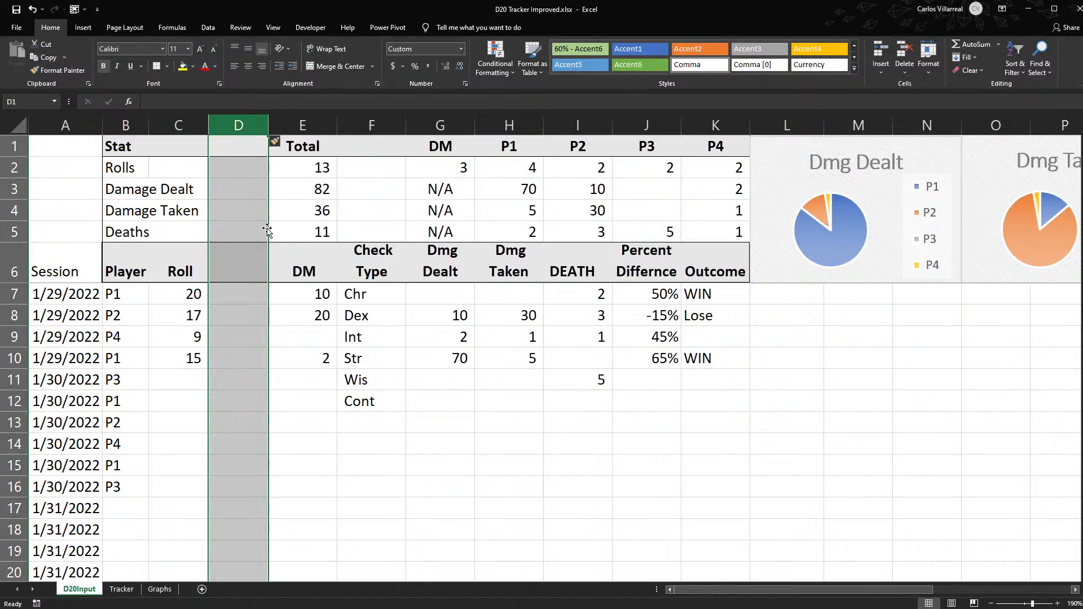
pyautogui.click(244, 303)
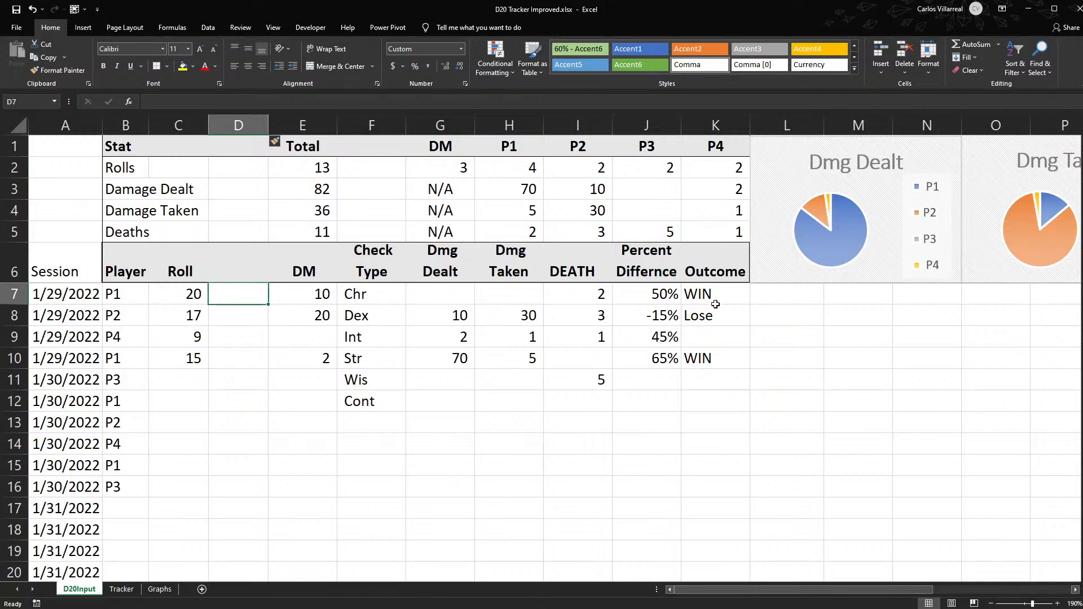
pyautogui.click(240, 256)
pyautogui.write('Mod')
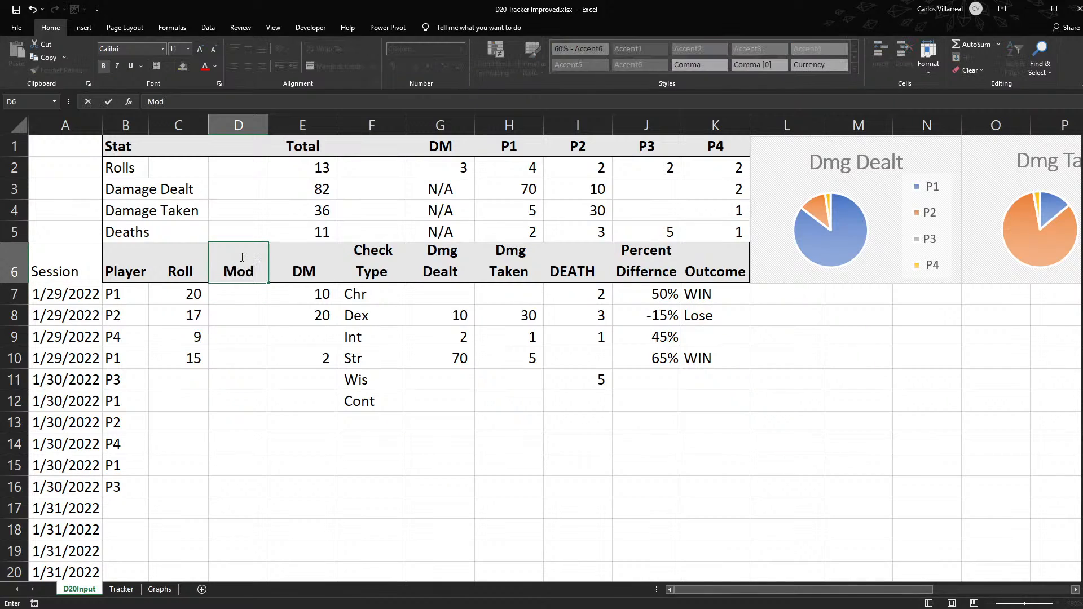
pyautogui.press('Tab')
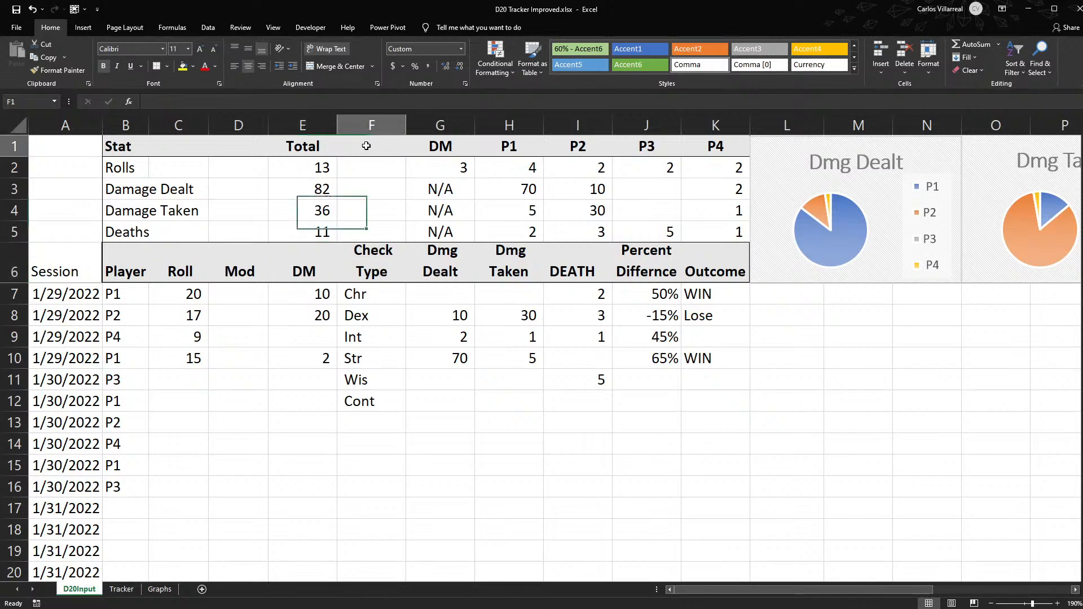
# - Move the Check Type column so that it sits between the Player and Roll columns
pyautogui.click(368, 124)
pyautogui.moveTo(342, 160); pyautogui.dragTo(176, 163)
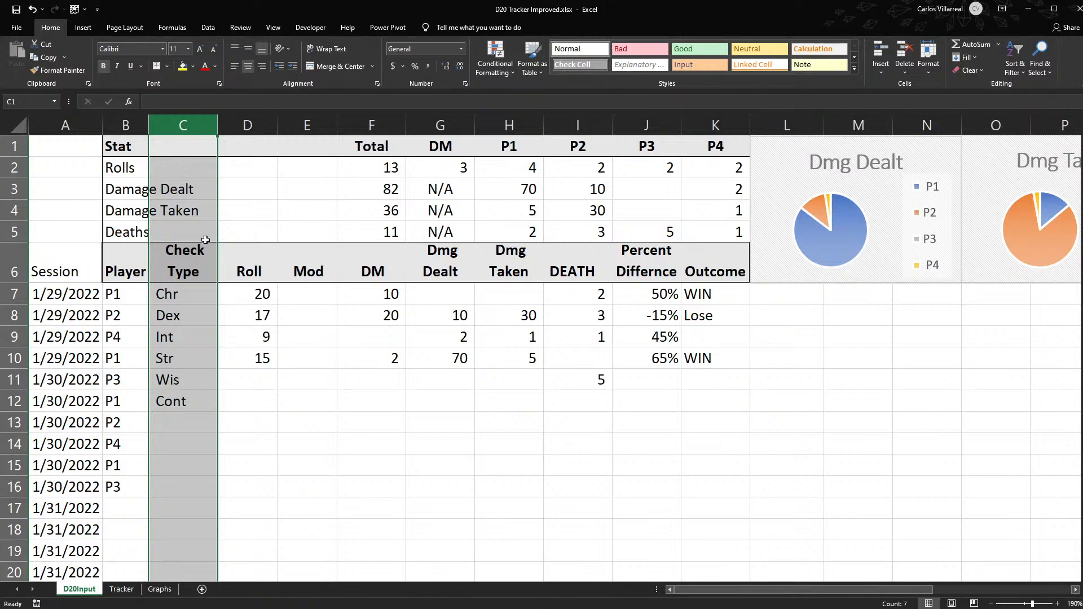
pyautogui.click(184, 294)
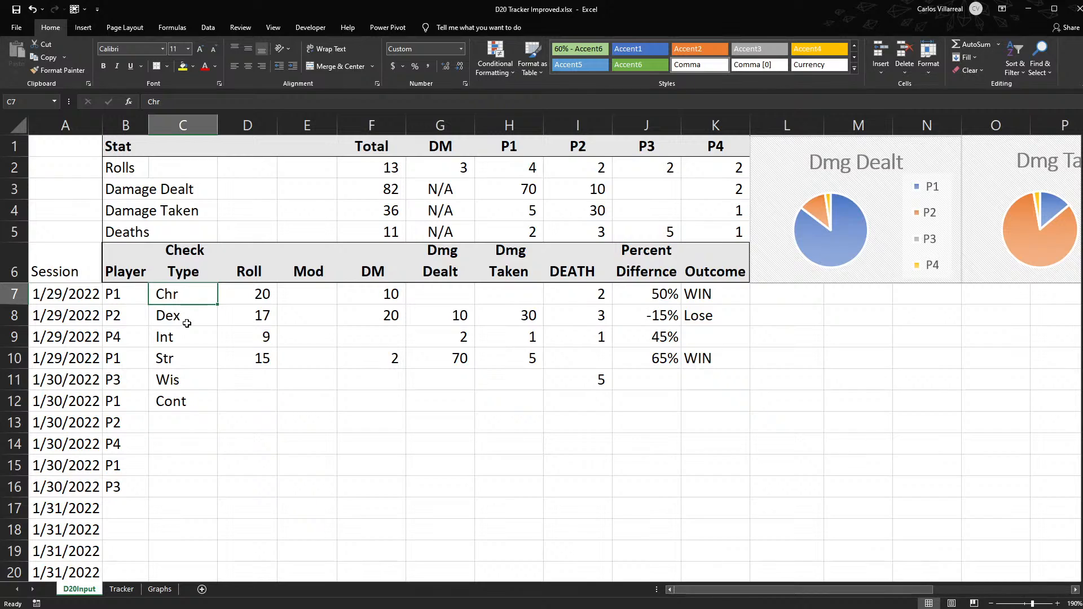
# - Set P1's Chr roll in D7 to 12 and its modifier in E7 to 2
pyautogui.click(252, 293)
pyautogui.write('12')
pyautogui.press('Tab')
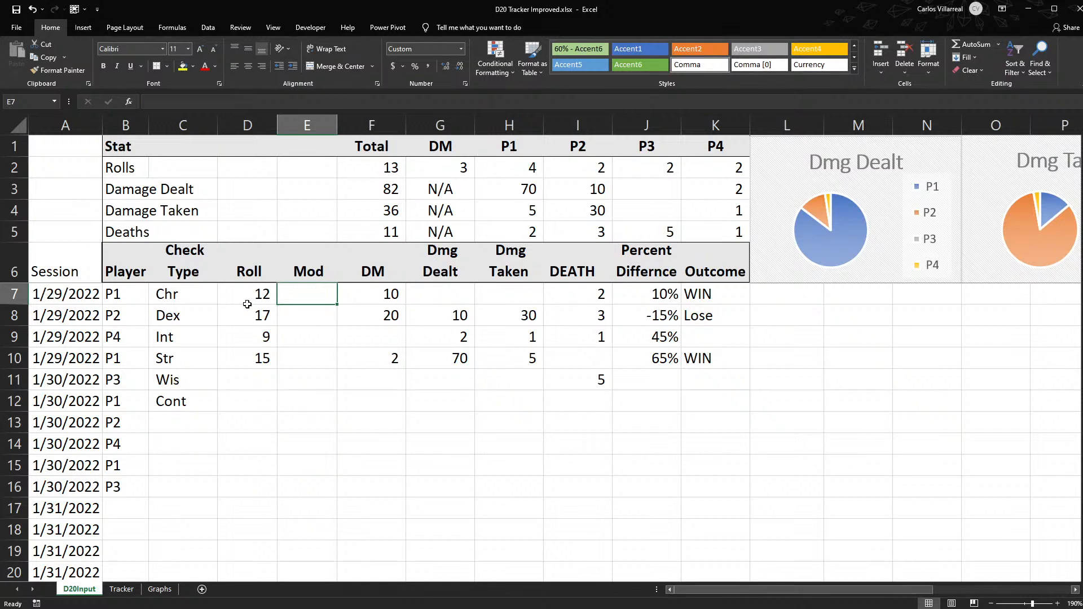
pyautogui.write('2')
pyautogui.press('Return')
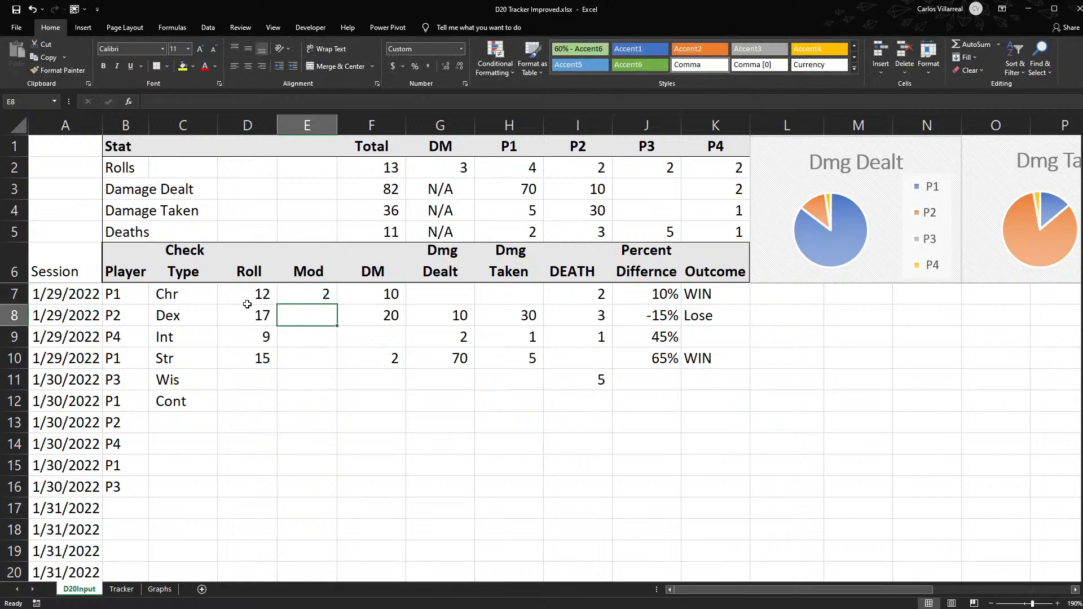
# - Edit the percent difference formula in J7 to include the modifier, using SUM over D7:E7 in place of D7
pyautogui.moveTo(237, 297); pyautogui.dragTo(303, 292)
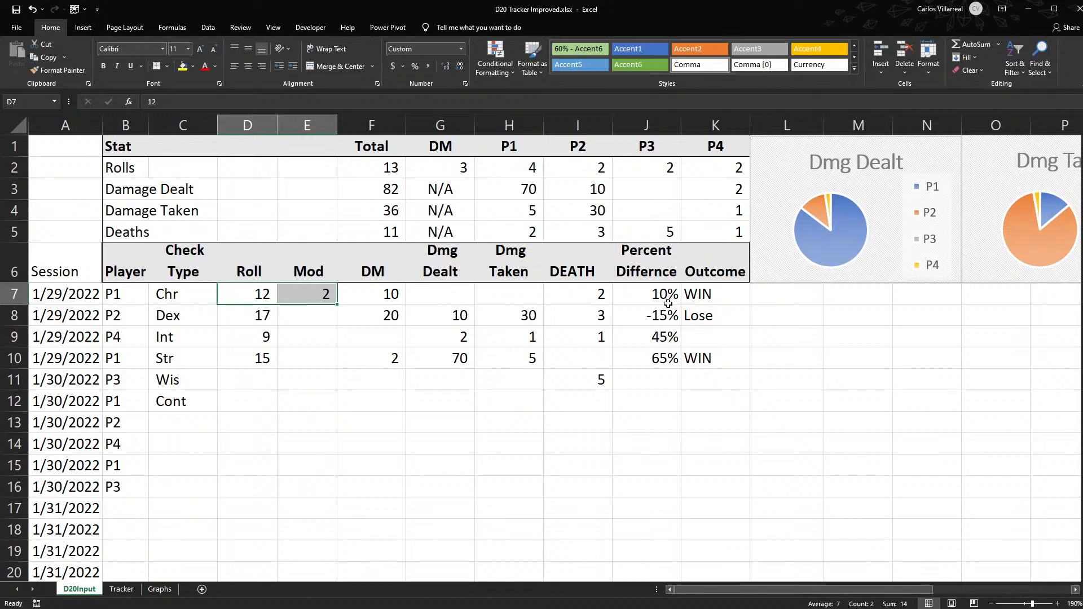
pyautogui.doubleClick(653, 295)
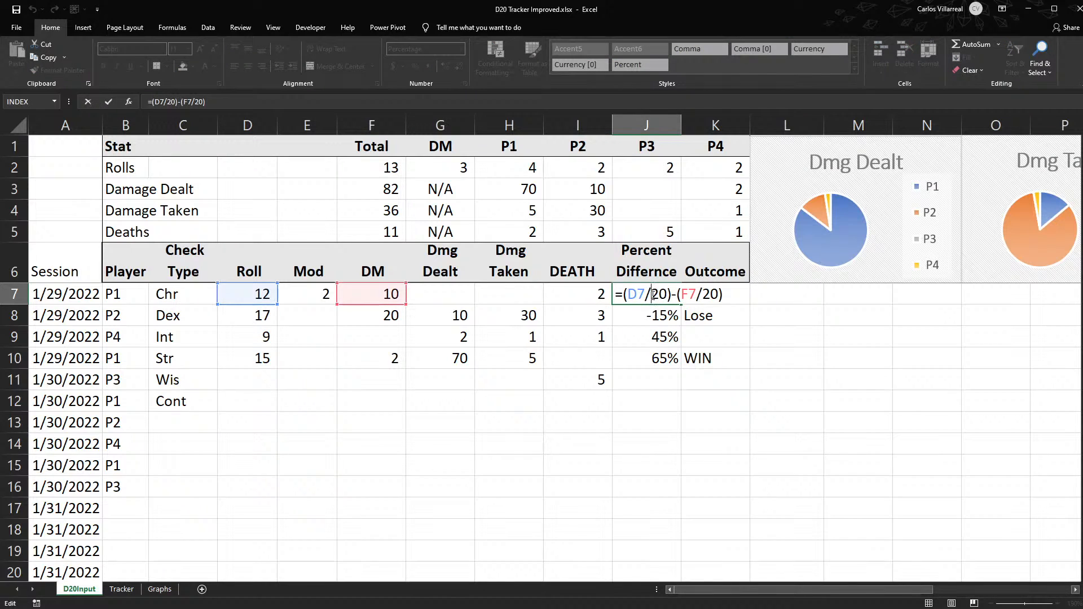
pyautogui.press('Return')
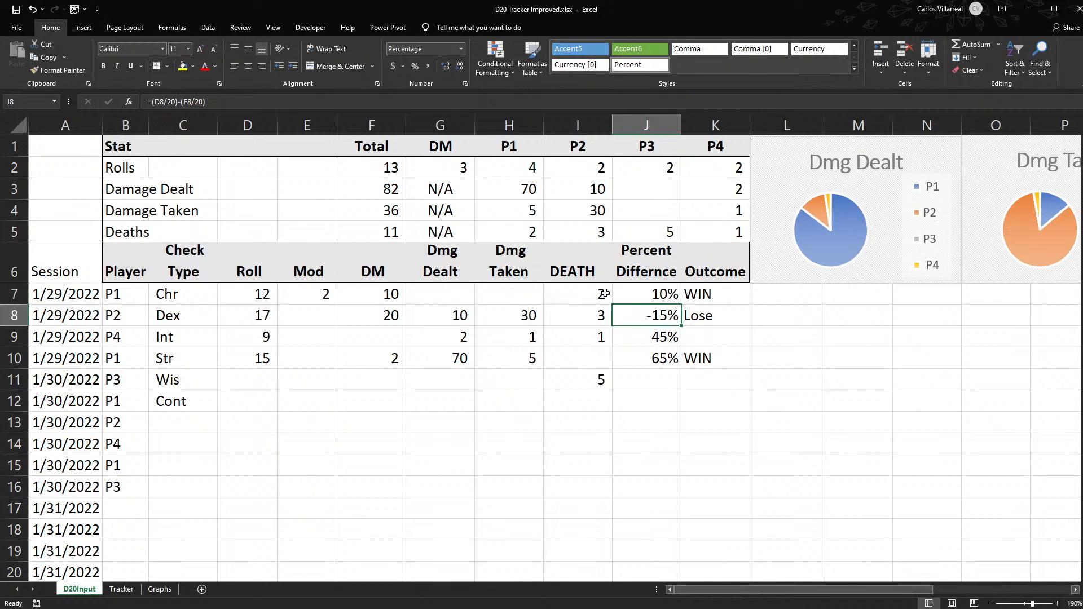
pyautogui.doubleClick(661, 290)
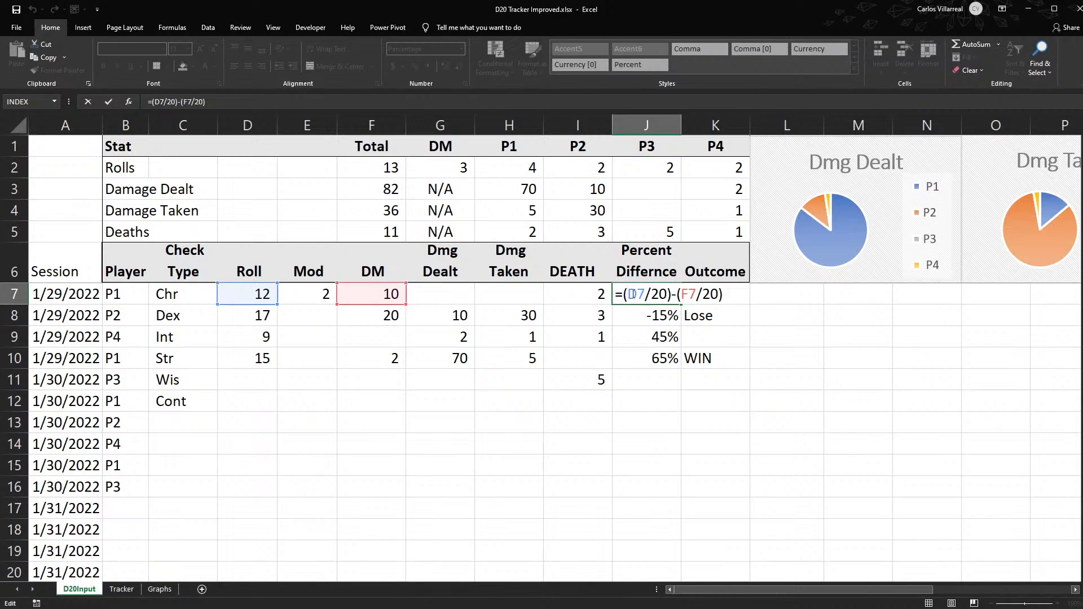
pyautogui.click(633, 294)
pyautogui.write('sum')
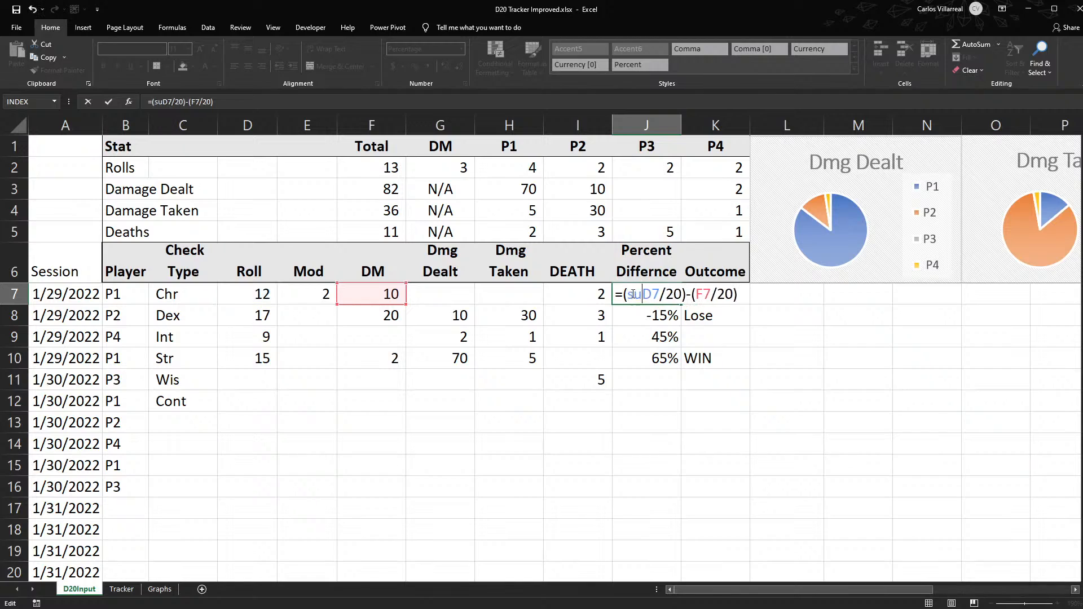
pyautogui.write('(')
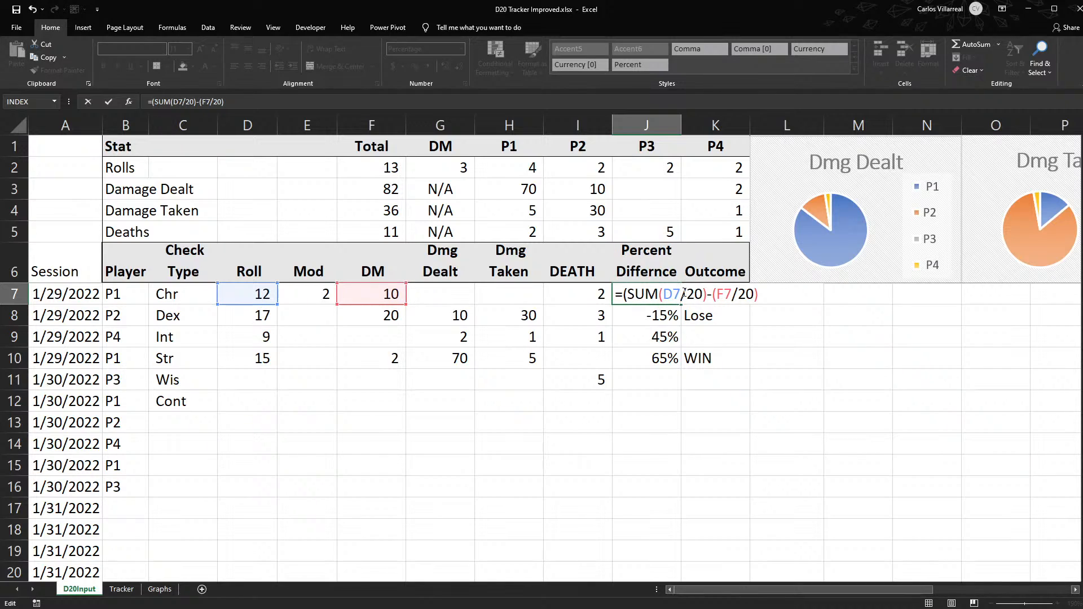
pyautogui.write(':')
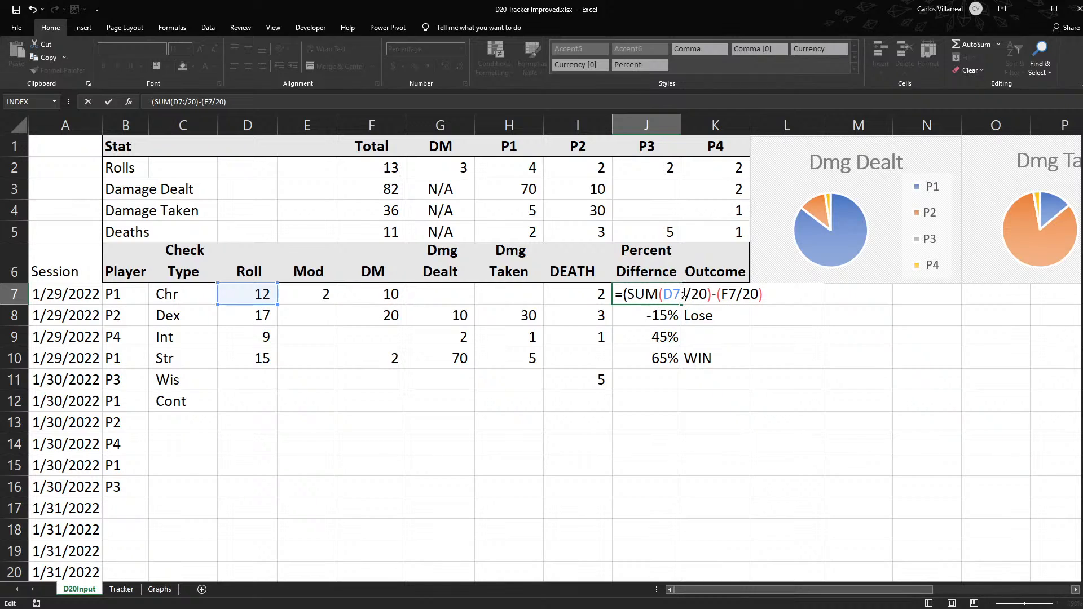
pyautogui.write('D')
pyautogui.press('BackSpace')
pyautogui.write('E2')
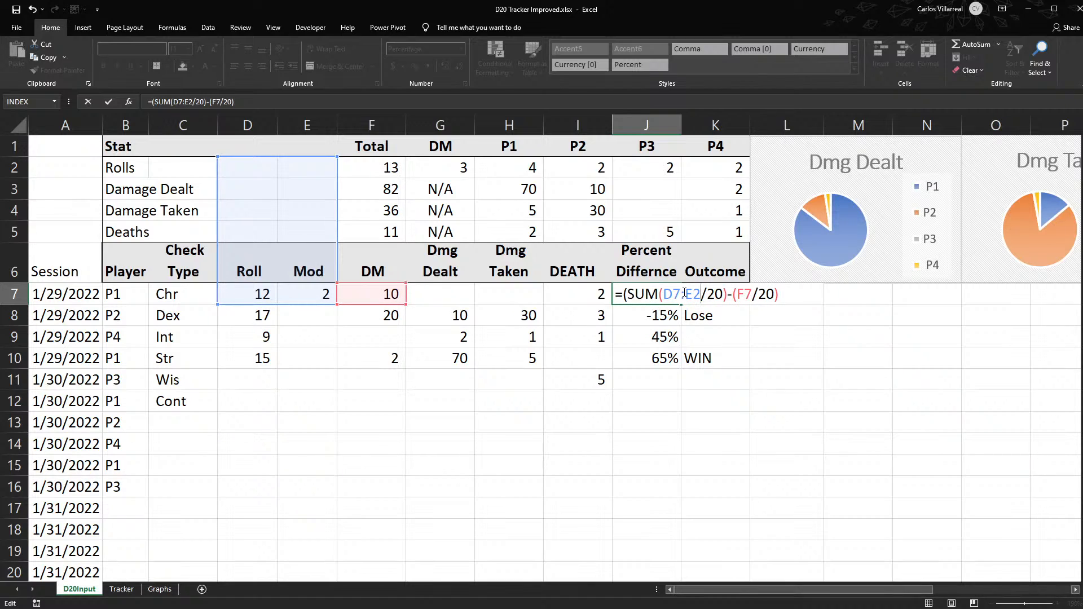
pyautogui.press('BackSpace')
pyautogui.write('7')
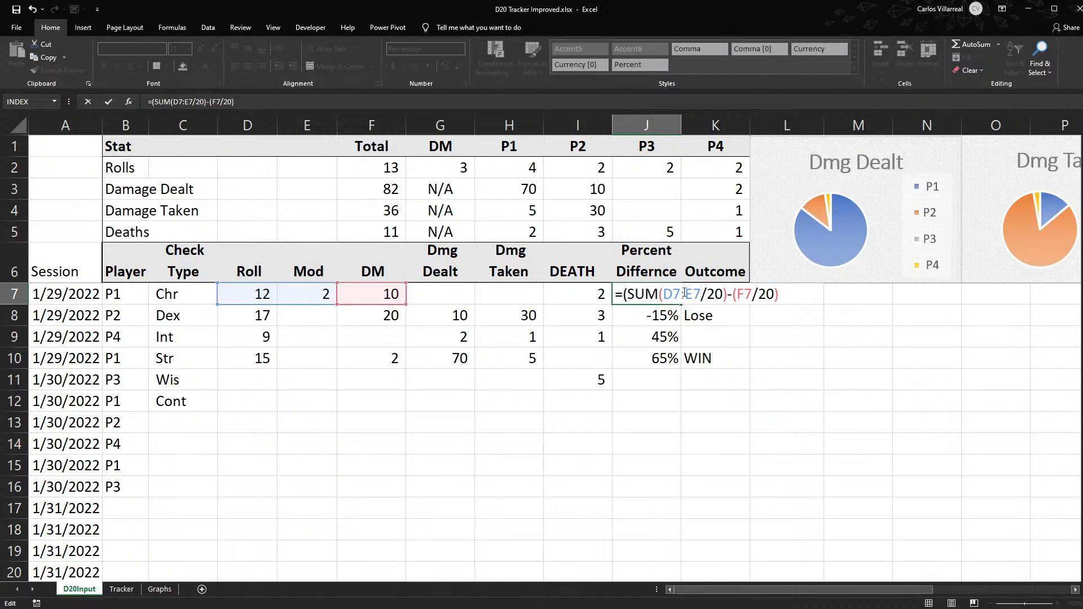
pyautogui.press('Return')
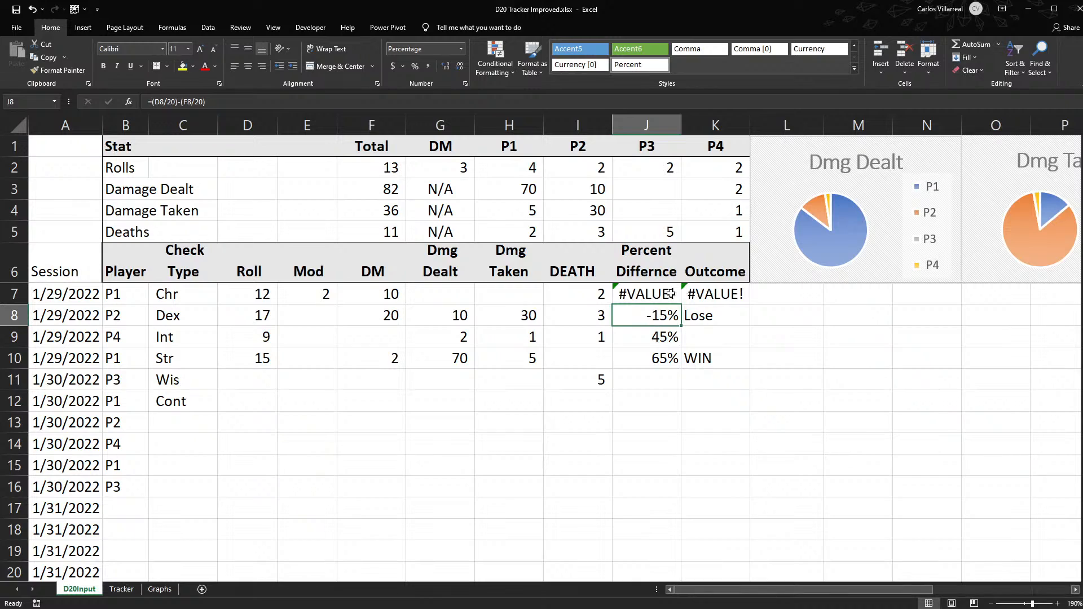
# - Correct the parentheses in J7 so the formula reads =(SUM(D7:E7)/20)-(F7/20)
pyautogui.doubleClick(663, 294)
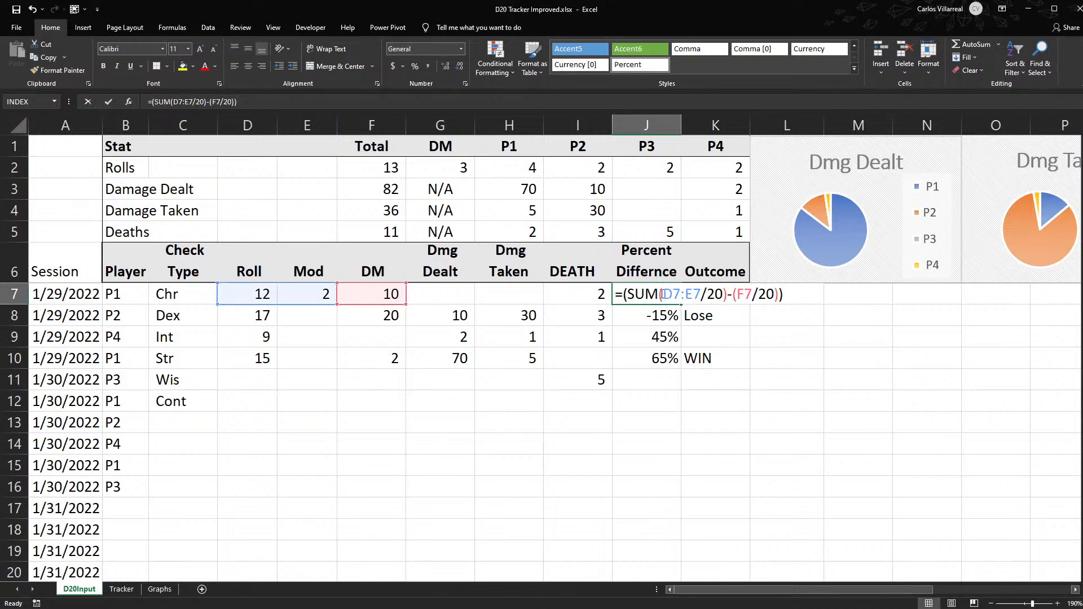
pyautogui.click(699, 292)
pyautogui.write(')')
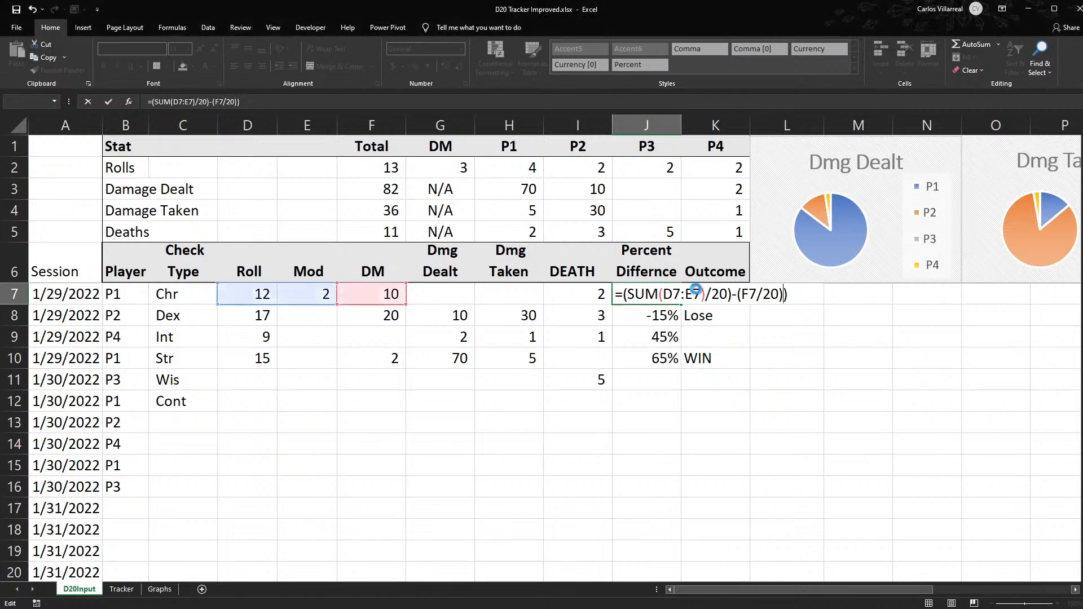
pyautogui.press('Return')
pyautogui.click(645, 293)
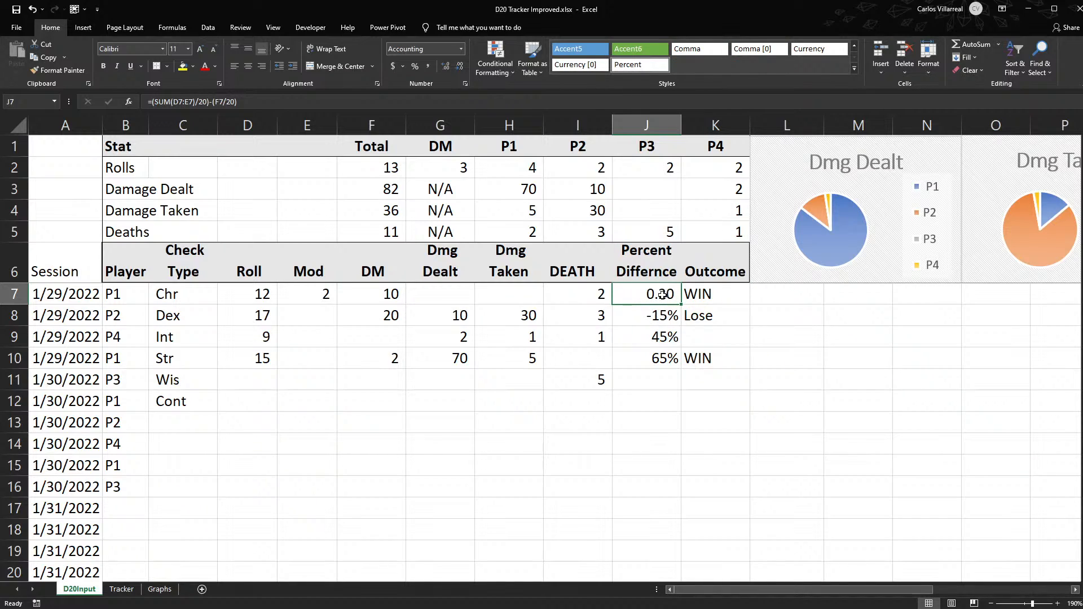
# - Change P1's Chr roll in D7 to 9 to test the modifier formula
pyautogui.click(223, 293)
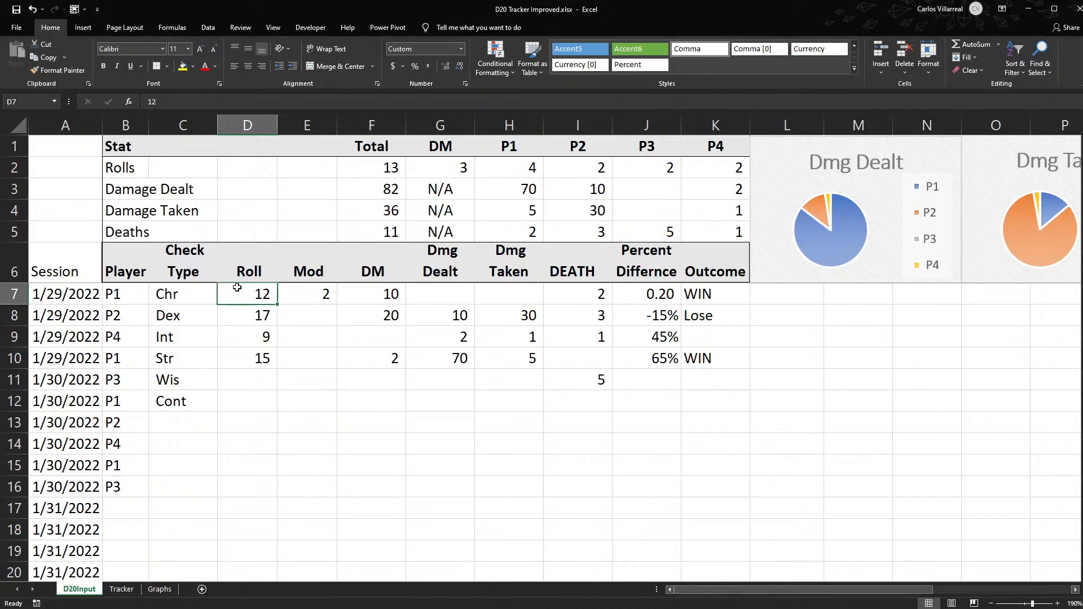
pyautogui.write('9')
pyautogui.press('Return')
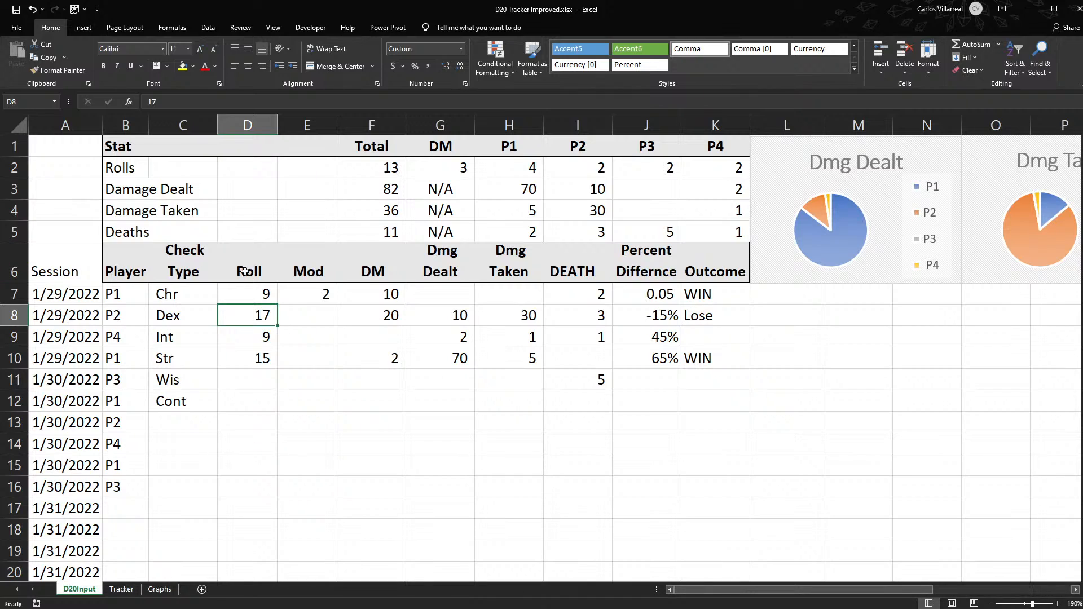
# - Test P1's percent difference without a modifier by clearing E7, and undo the clearing
pyautogui.click(268, 294)
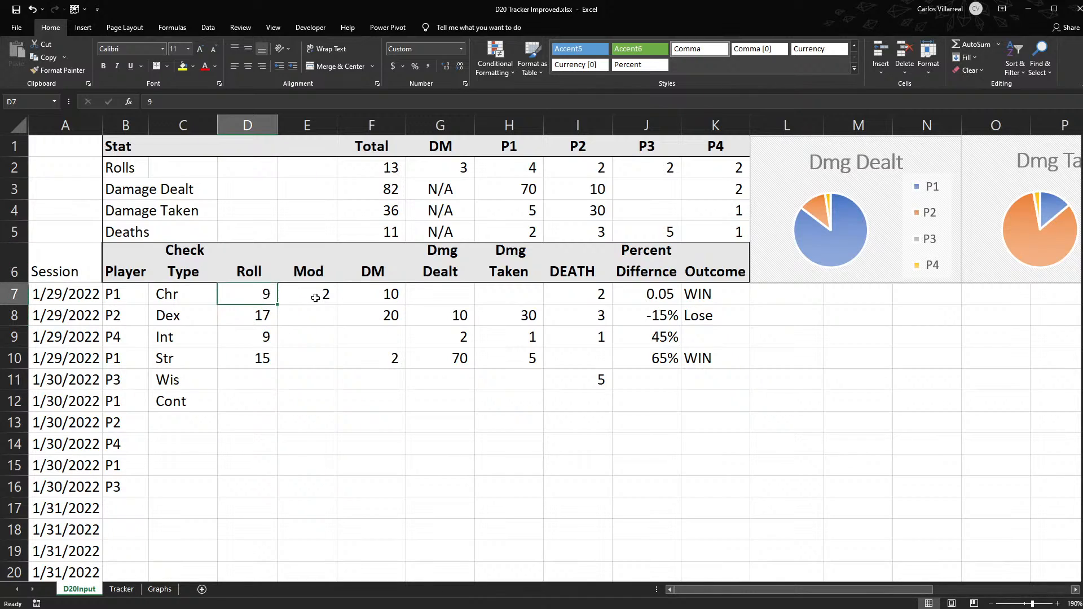
pyautogui.click(314, 296)
pyautogui.press('BackSpace')
pyautogui.press('Return')
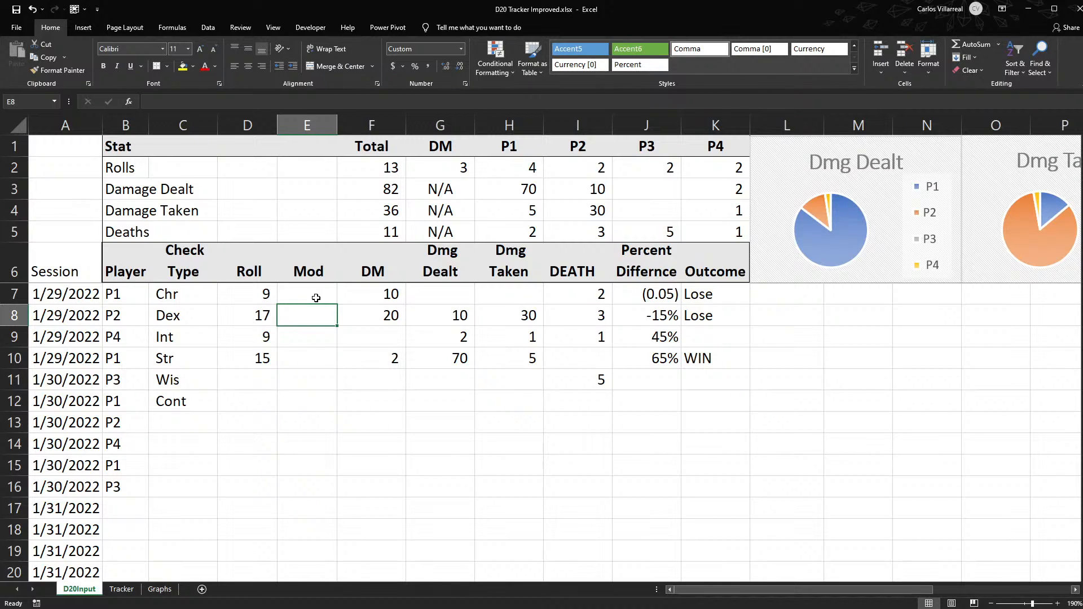
pyautogui.hotkey('ctrl', 'z')
pyautogui.press('Left')
pyautogui.press('Left')
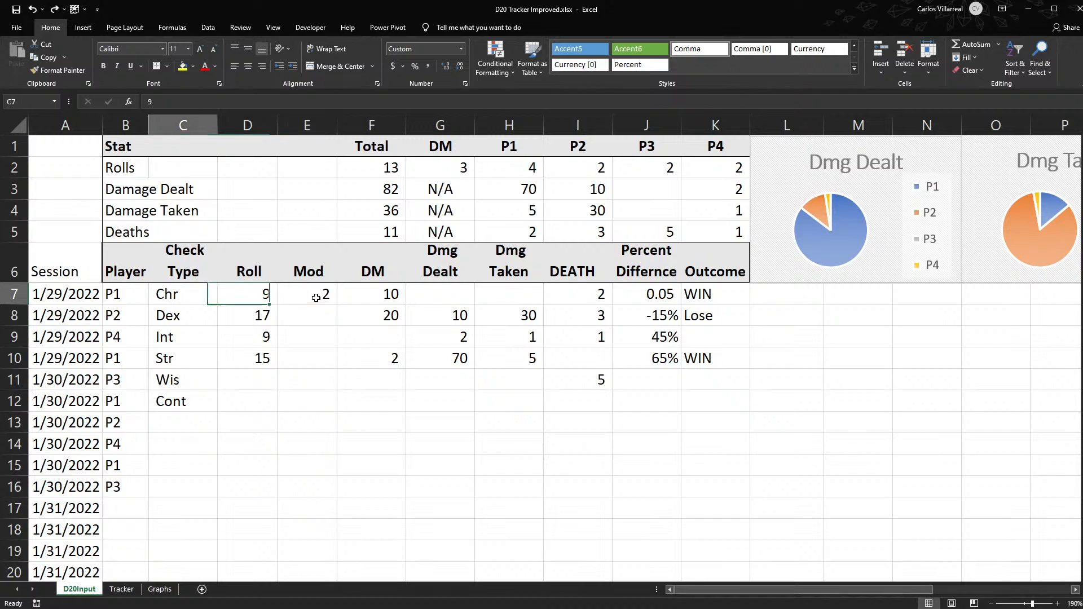
pyautogui.press('Right')
pyautogui.press('Right')
pyautogui.press('Down')
pyautogui.press('Left')
pyautogui.press('Left')
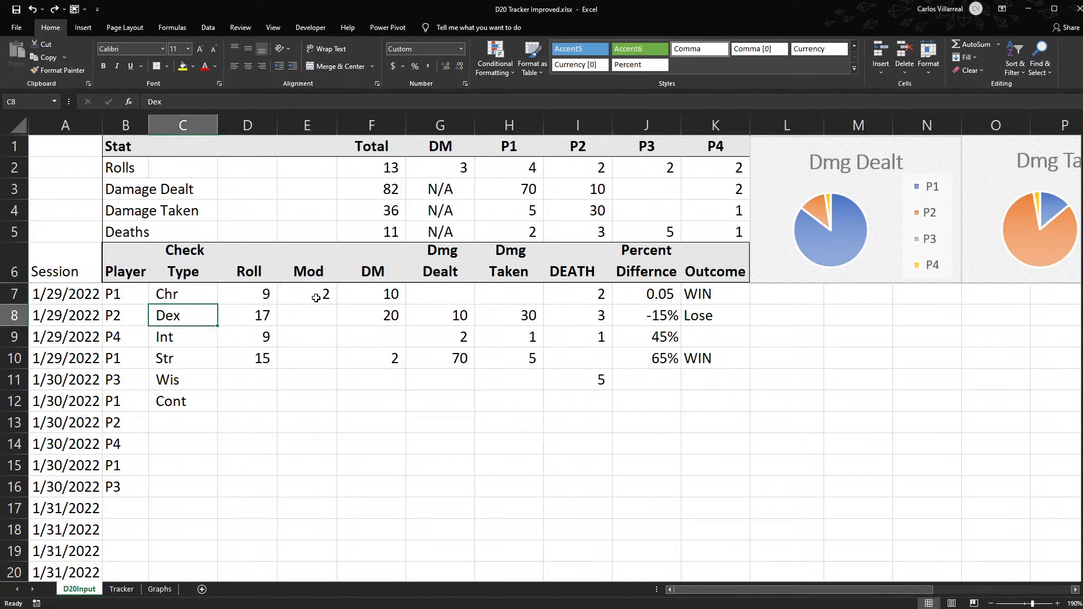
# - Examine P1's roll, modifier and DM value in row 7 along with the percent difference and outcome formulas
pyautogui.click(267, 295)
pyautogui.press('Right')
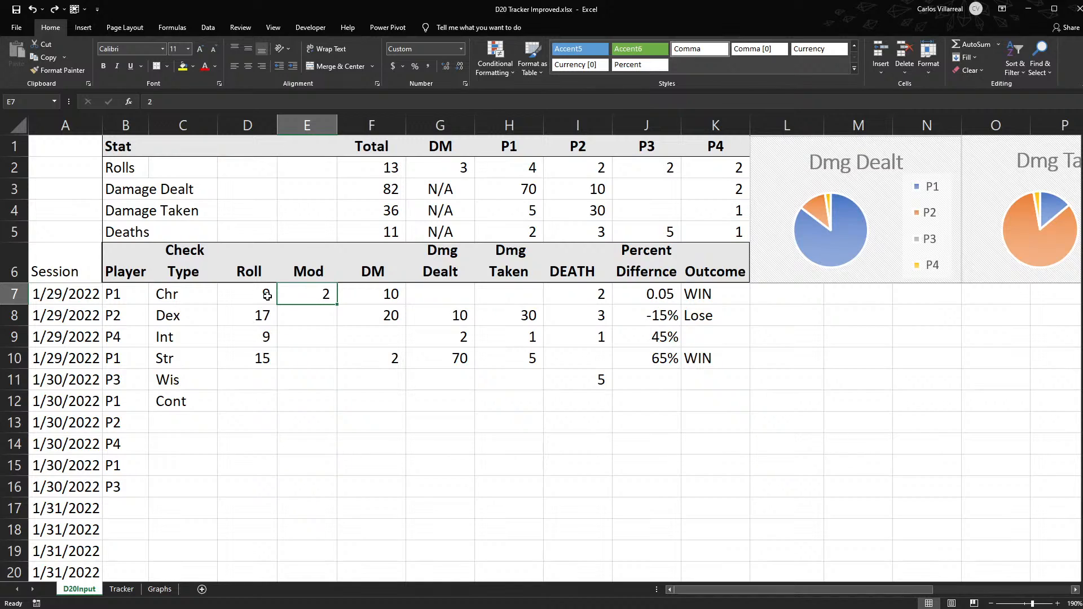
pyautogui.press('Right')
pyautogui.press('Right')
pyautogui.press('Right')
pyautogui.press('Right')
pyautogui.press('Right')
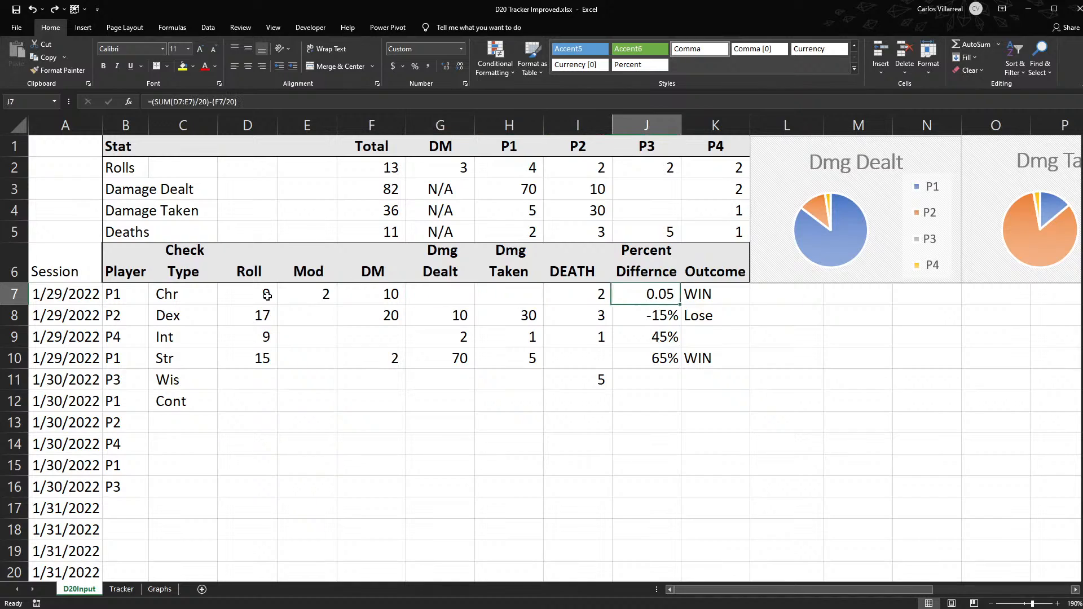
pyautogui.press('Right')
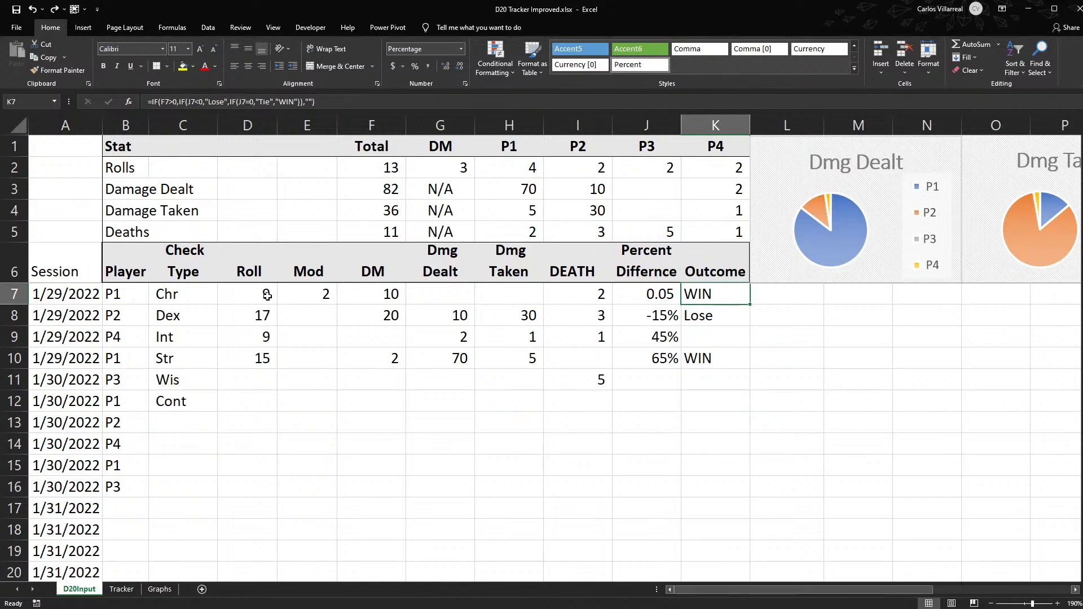
pyautogui.click(386, 309)
pyautogui.click(373, 286)
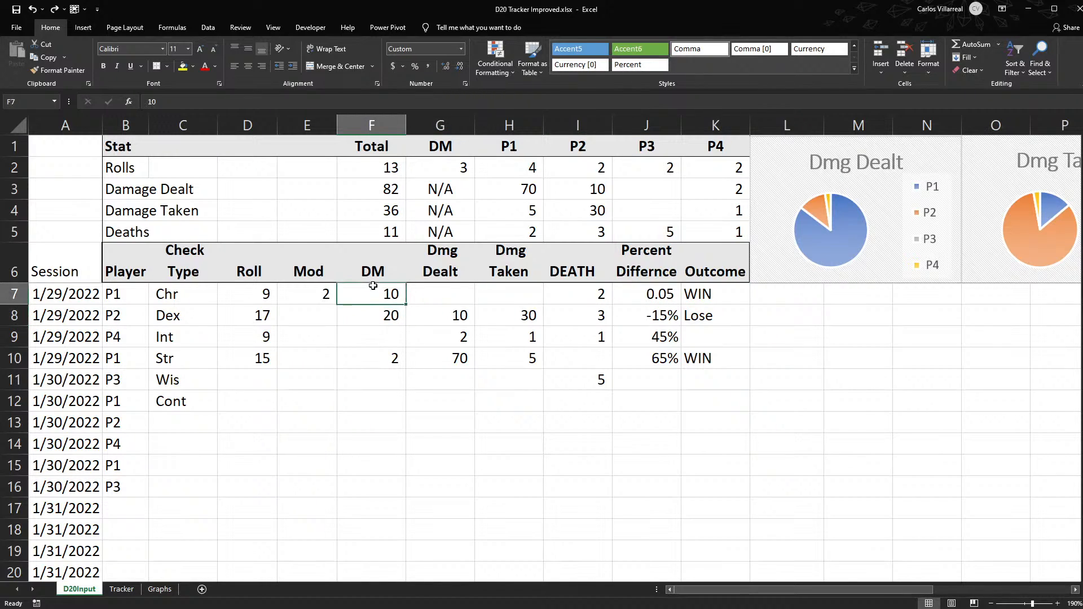
pyautogui.click(220, 298)
pyautogui.click(369, 298)
pyautogui.press('Right')
pyautogui.press('Right')
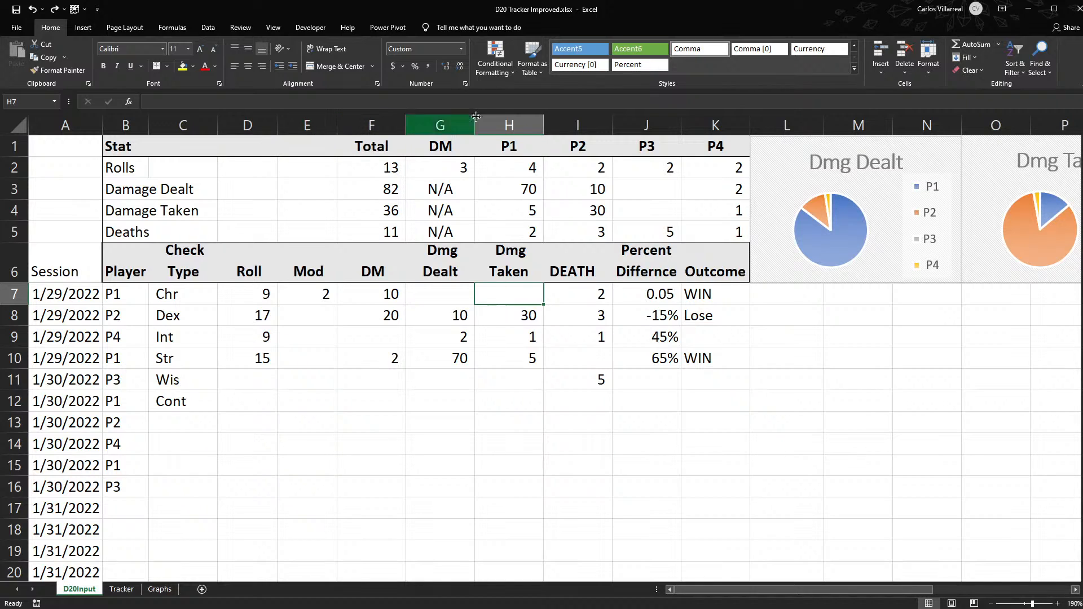
# - Insert a new column before Dmg Dealt and enter the header Heals in G6
pyautogui.click(452, 125)
pyautogui.hotkey('ctrl', 'shift', '=')
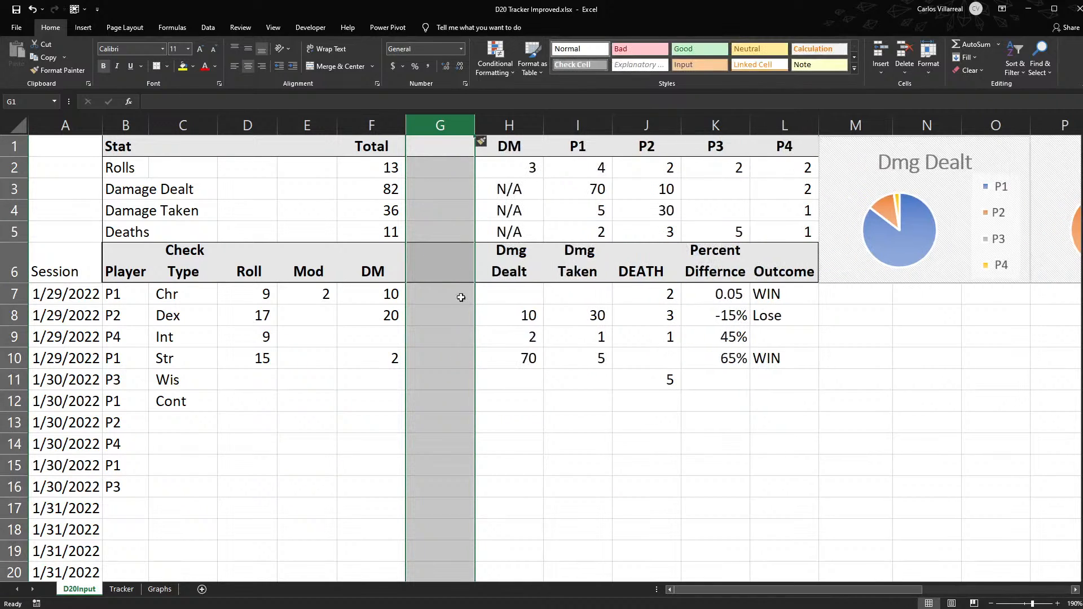
pyautogui.click(445, 248)
pyautogui.write('Heals')
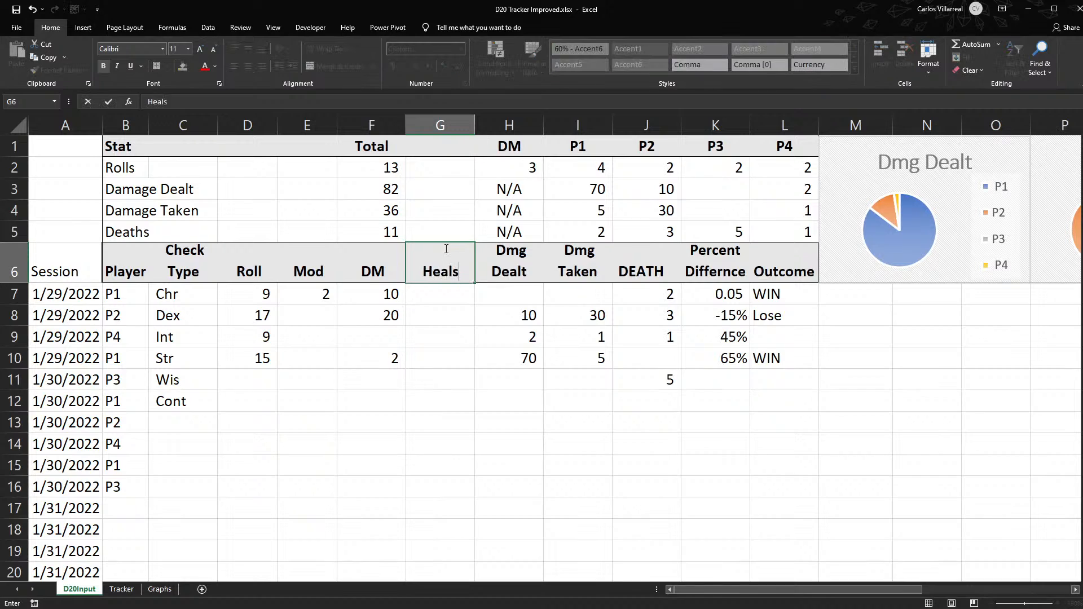
pyautogui.press('Return')
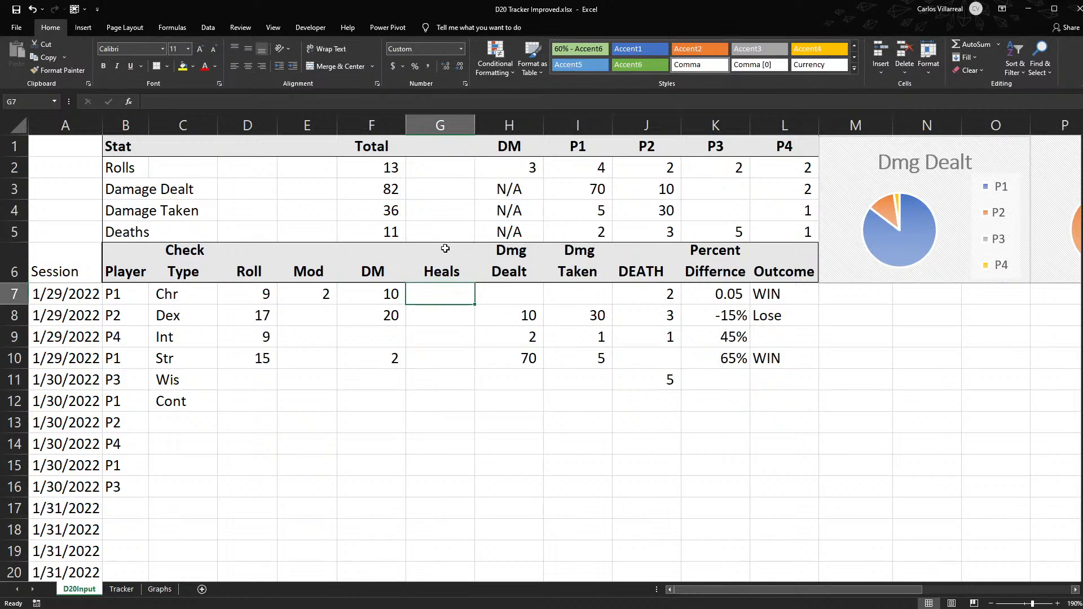
# - Hide the Heals column G
pyautogui.click(442, 125)
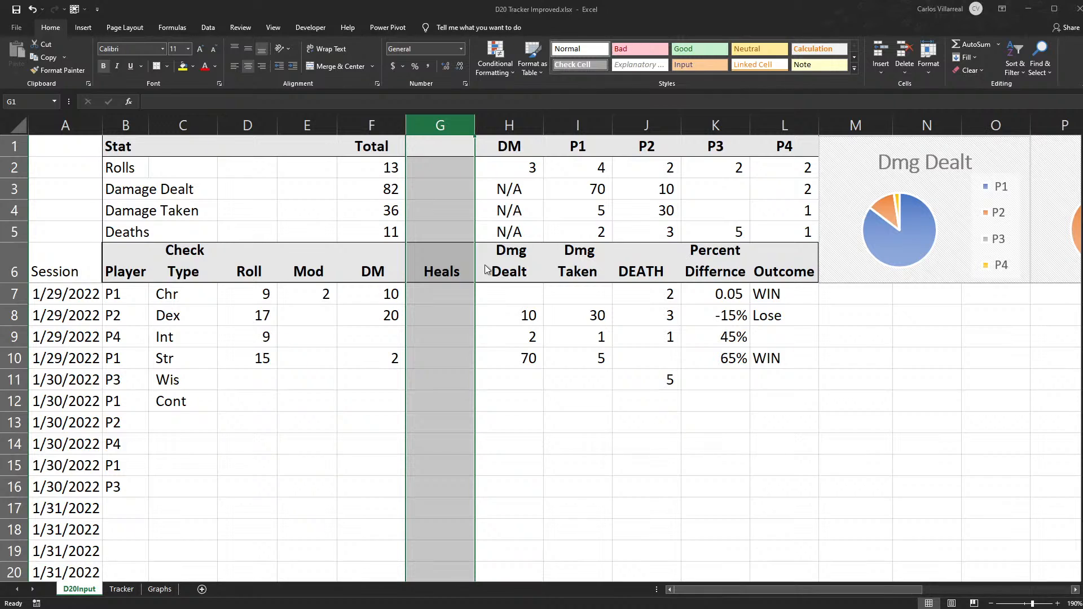
pyautogui.hotkey('ctrl', '0')
pyautogui.click(361, 300)
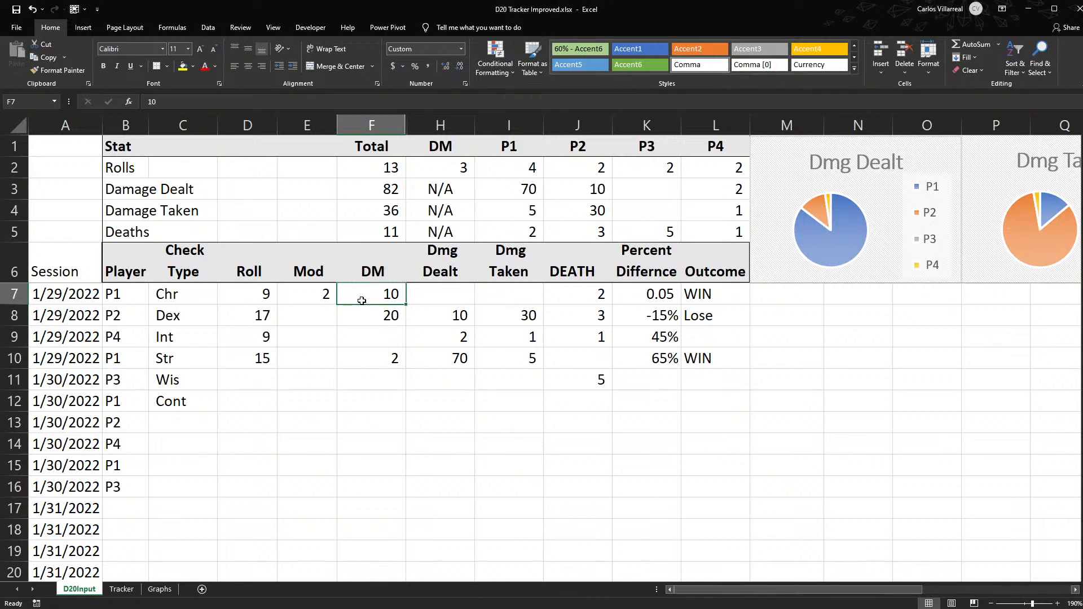
pyautogui.press('Right')
pyautogui.press('Right')
pyautogui.press('Right')
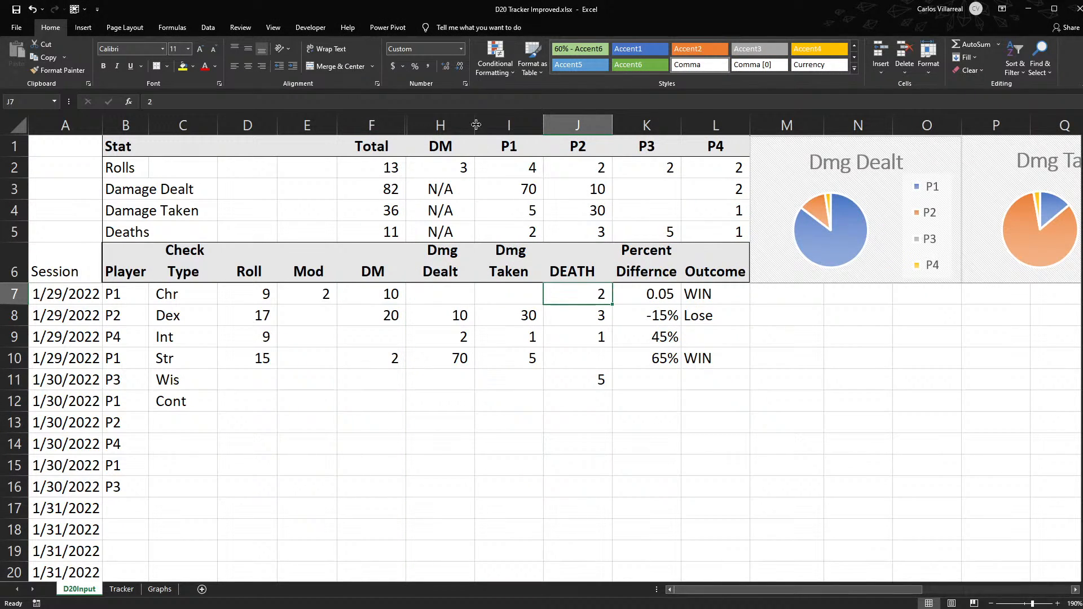
# - Unhide the Heals column between columns F and H
pyautogui.moveTo(407, 128); pyautogui.dragTo(396, 138)
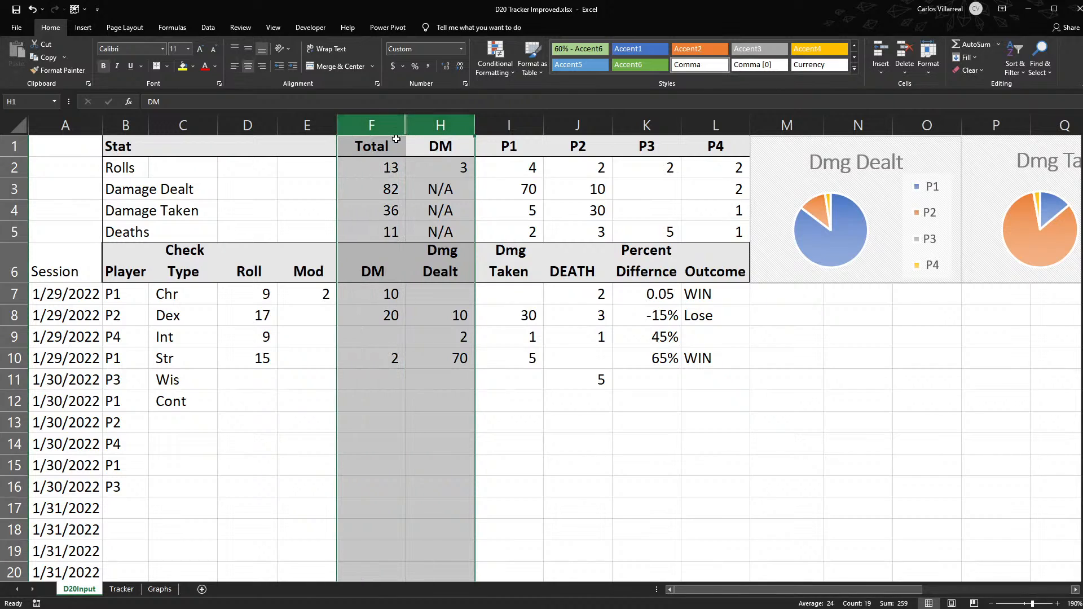
pyautogui.hotkey('ctrl', 'shift', '0')
pyautogui.click(396, 292)
pyautogui.click(422, 297)
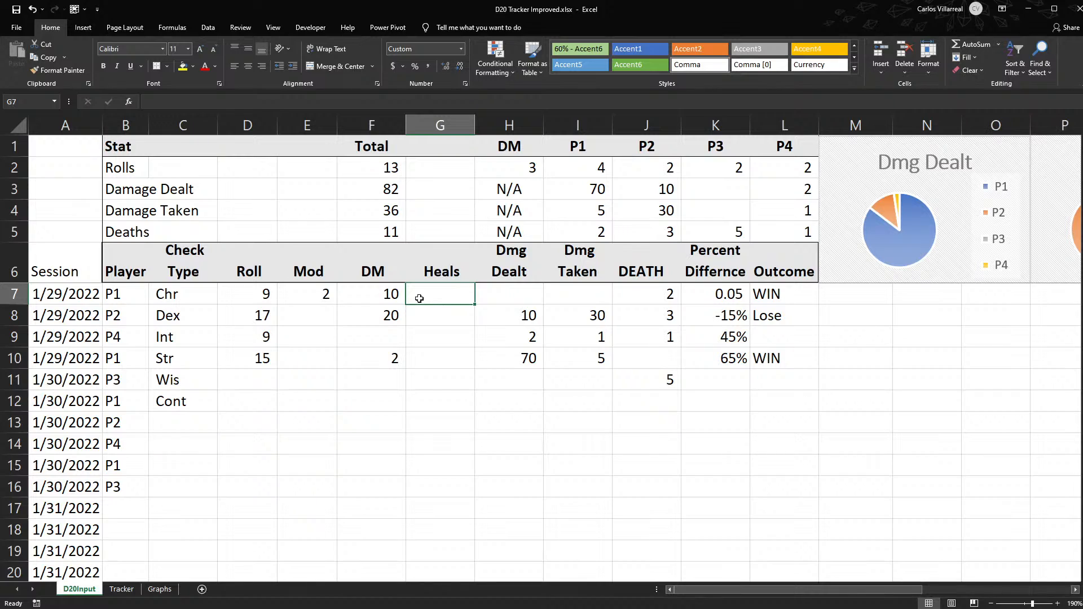
# - Review the tracker's columns along row 7, from Check Type through Heals, damage and DEATH to the outcome formula
pyautogui.press('Tab')
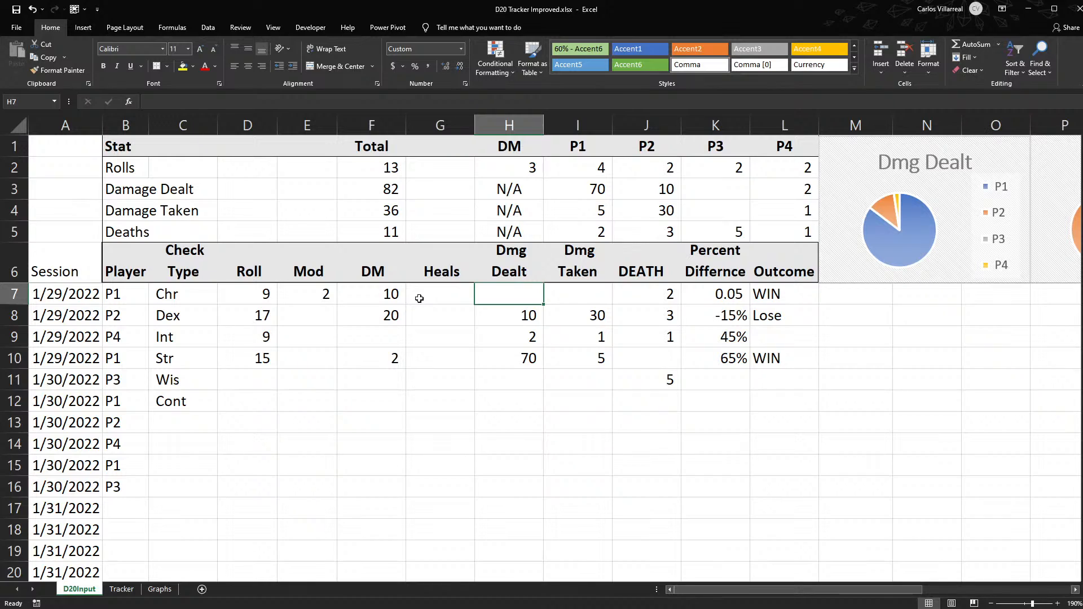
pyautogui.press('Tab')
pyautogui.press('Tab')
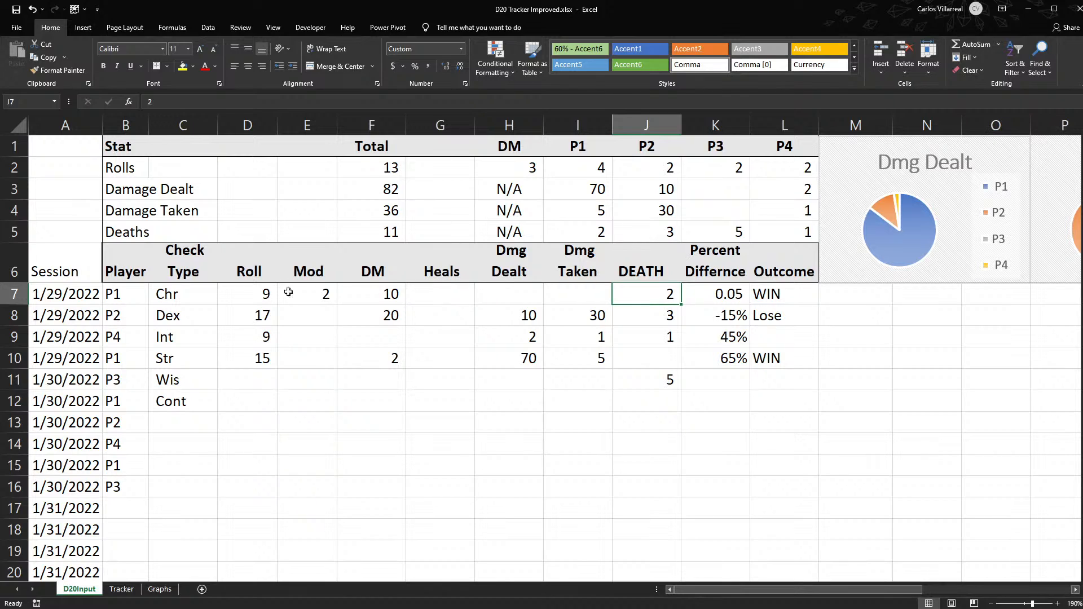
pyautogui.click(185, 280)
pyautogui.press('Down')
pyautogui.press('Right')
pyautogui.press('Right')
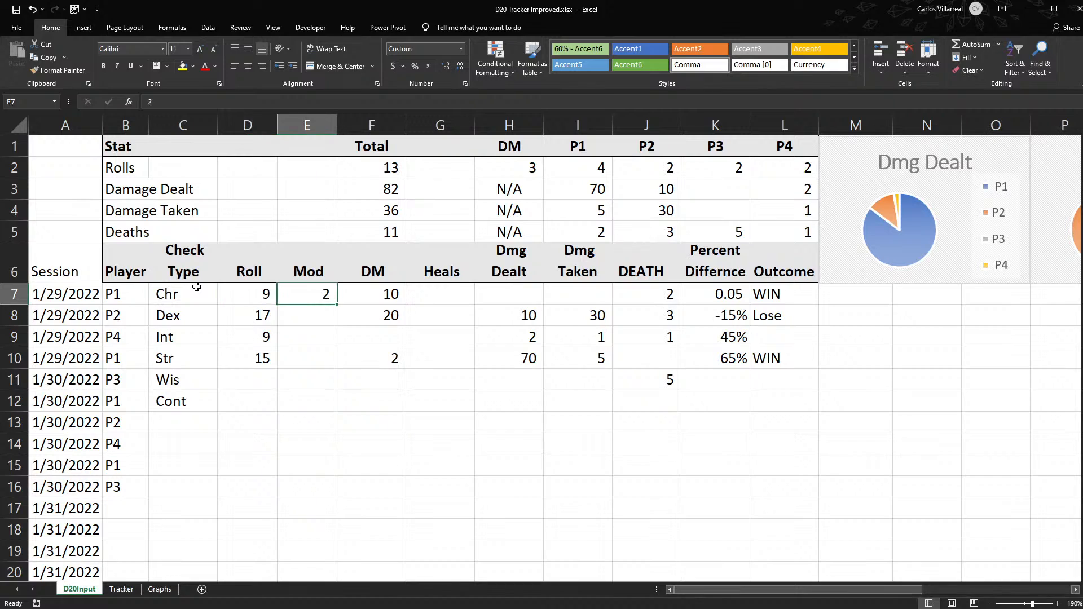
pyautogui.press('Right')
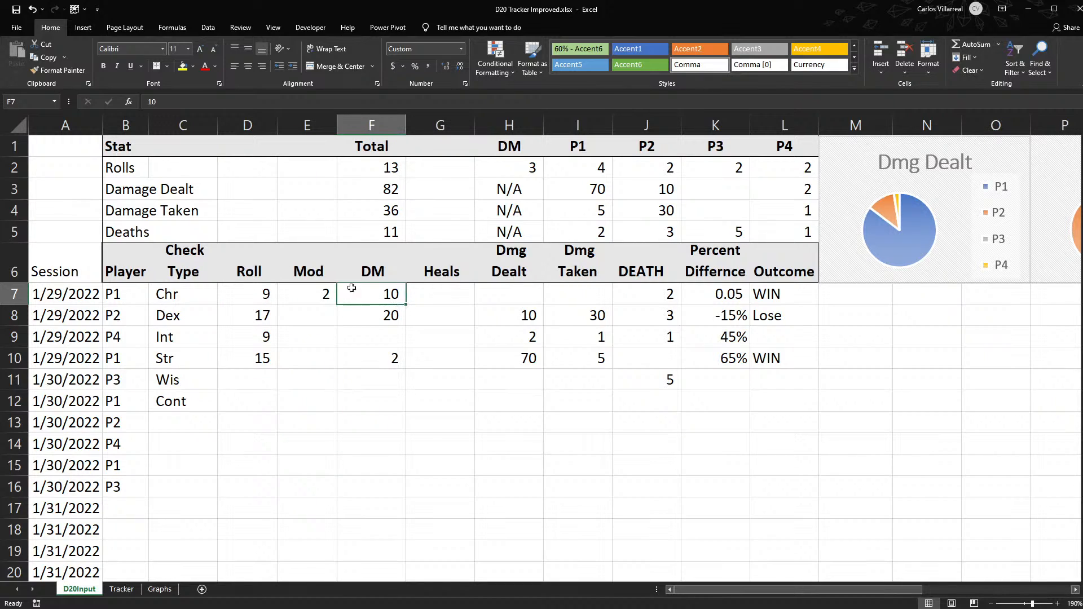
pyautogui.press('Right')
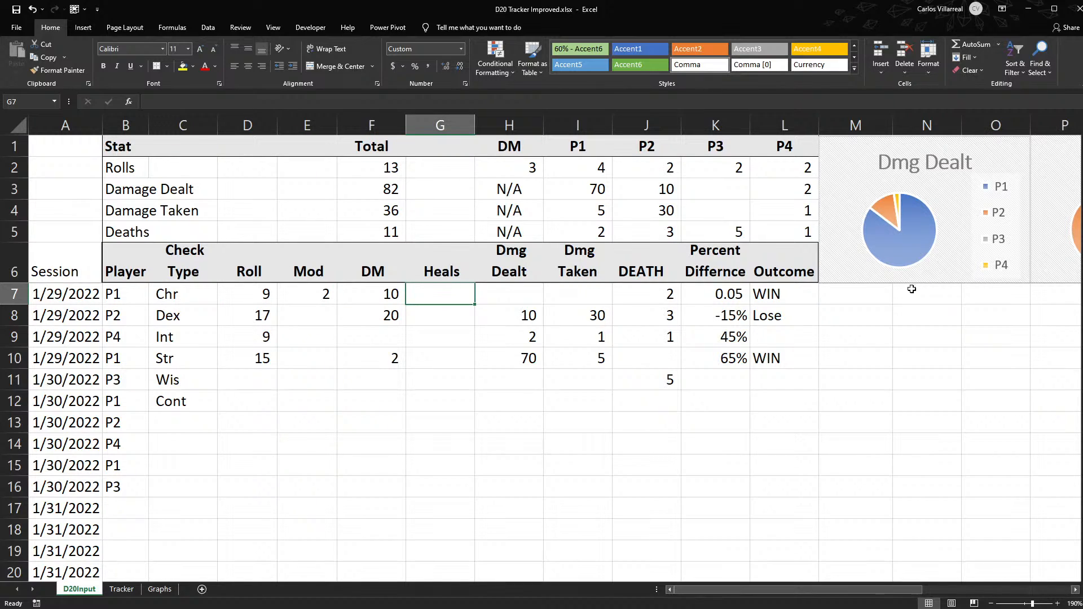
pyautogui.press('Right')
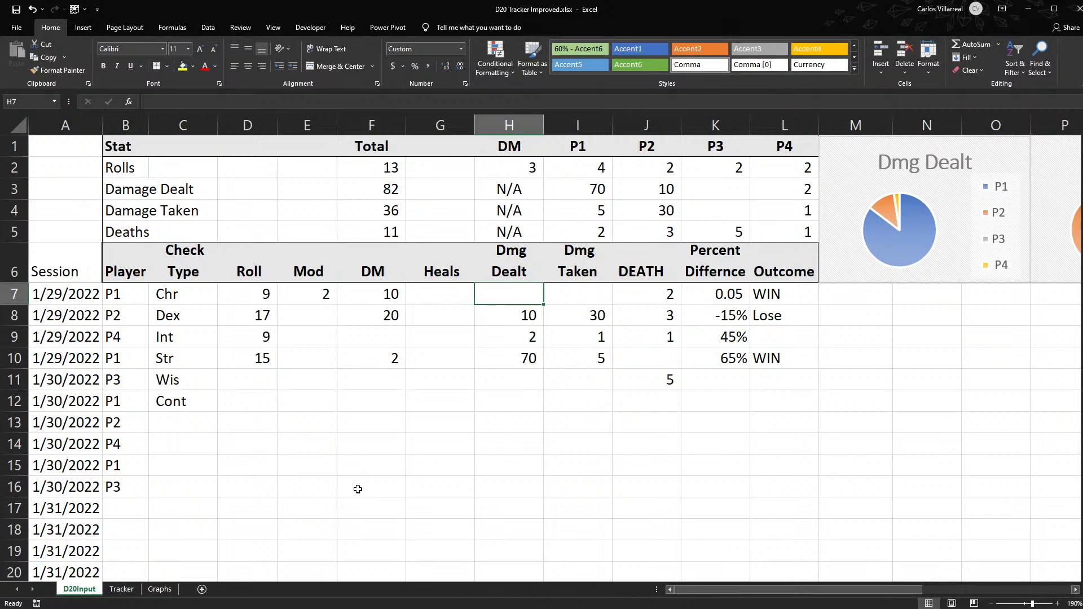
pyautogui.press('Right')
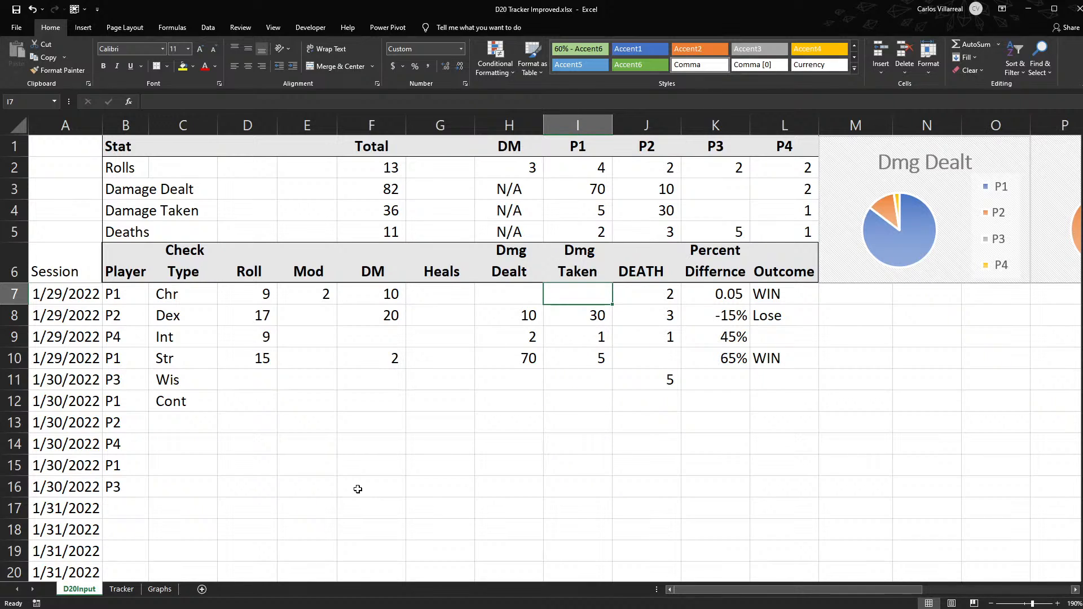
pyautogui.press('Right')
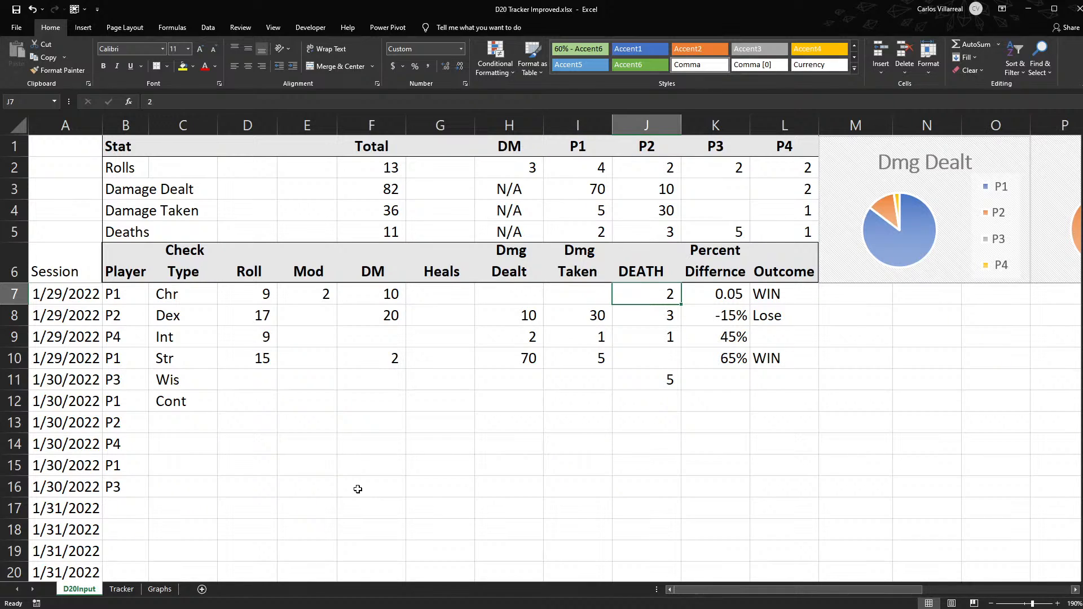
pyautogui.press('Right')
pyautogui.press('Right')
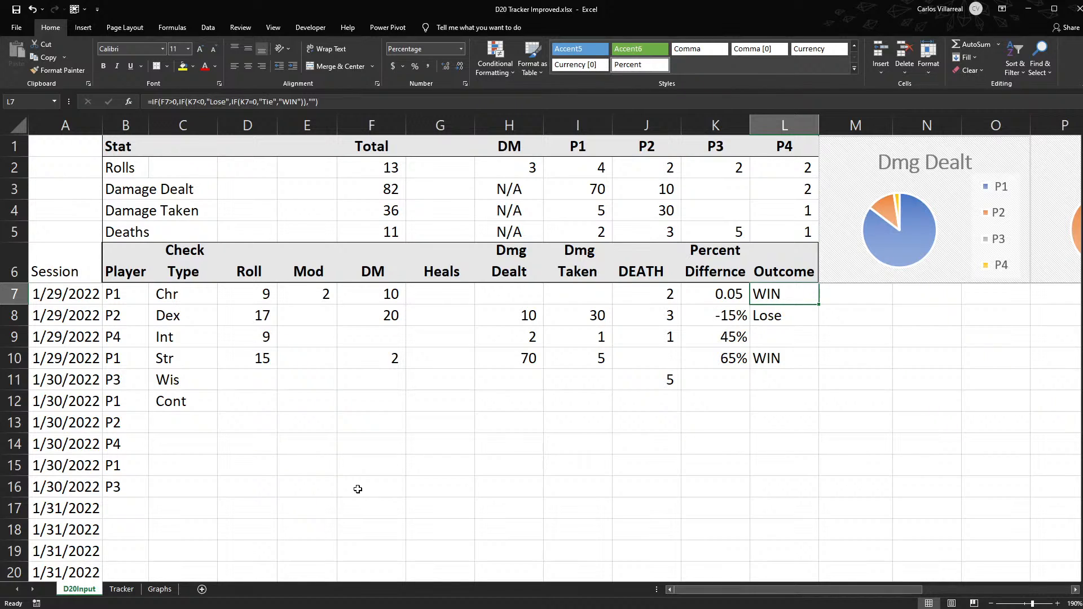
pyautogui.press('Left')
pyautogui.press('Left')
pyautogui.press('Left')
pyautogui.press('Left')
pyautogui.press('Left')
pyautogui.press('Left')
pyautogui.press('Left')
pyautogui.press('Left')
pyautogui.press('Left')
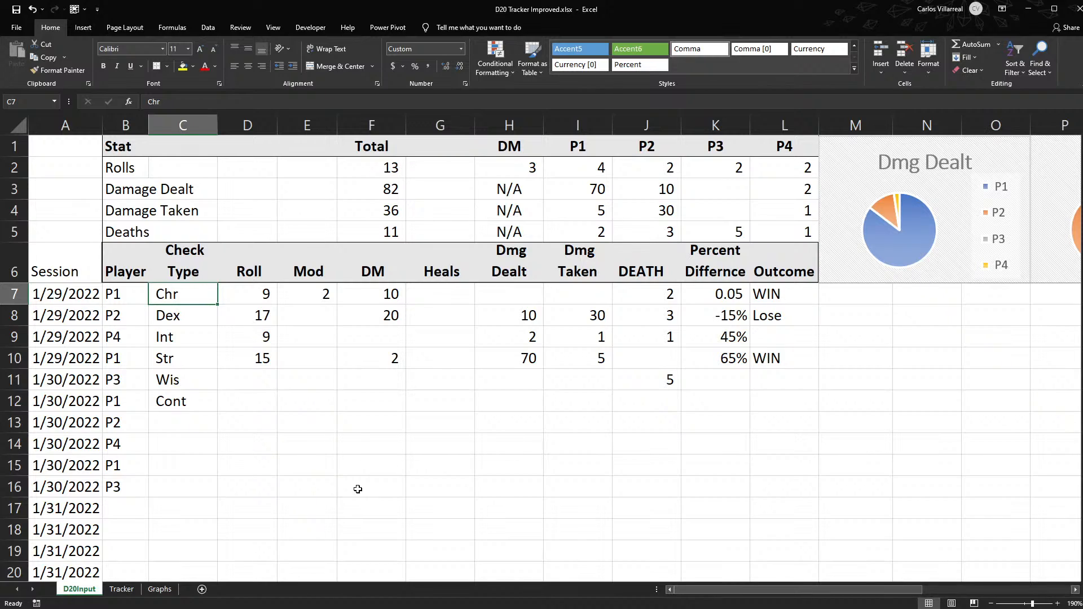
pyautogui.press('Right')
pyautogui.press('Right')
pyautogui.press('Right')
pyautogui.press('Right')
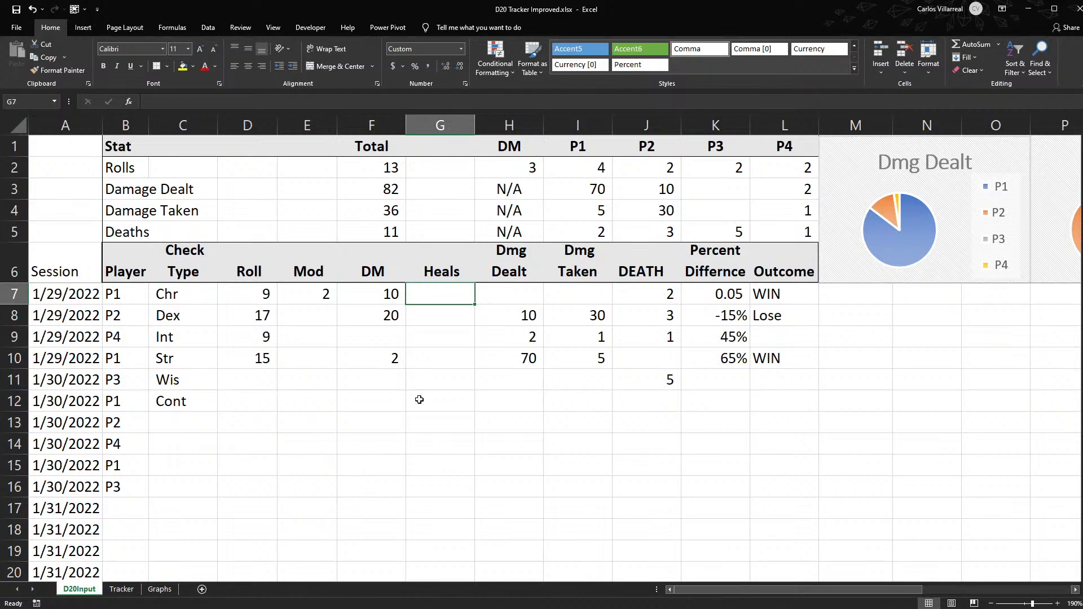
# - Insert another blank column before the Heals column
pyautogui.click(452, 126)
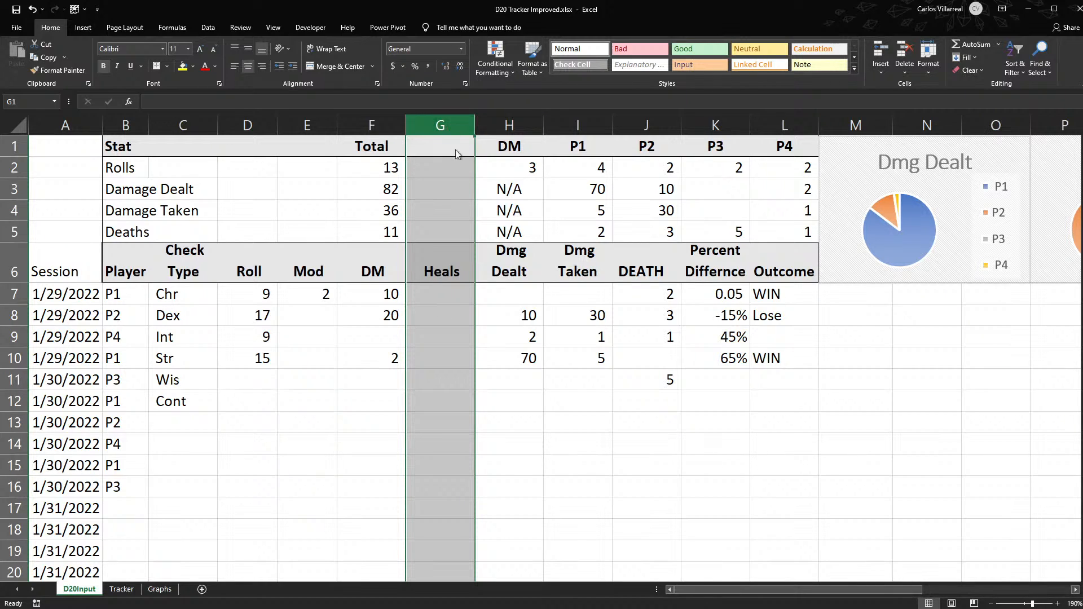
pyautogui.hotkey('ctrl', 'shift', '+')
pyautogui.click(456, 254)
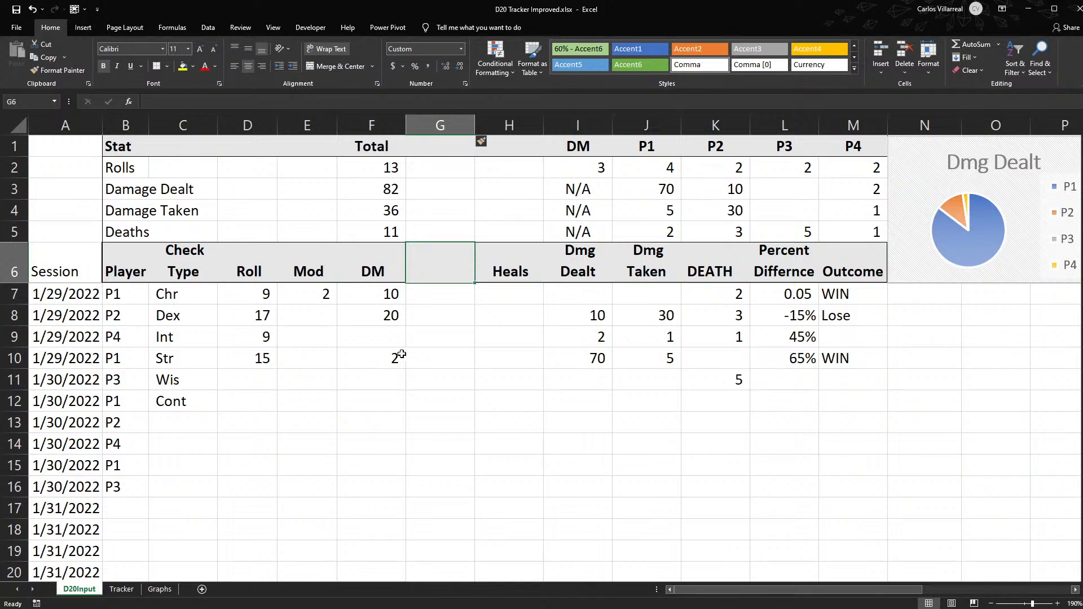
# - Insert a new column before the DM column and enter the header "Check Pass" in F6
pyautogui.click(366, 123)
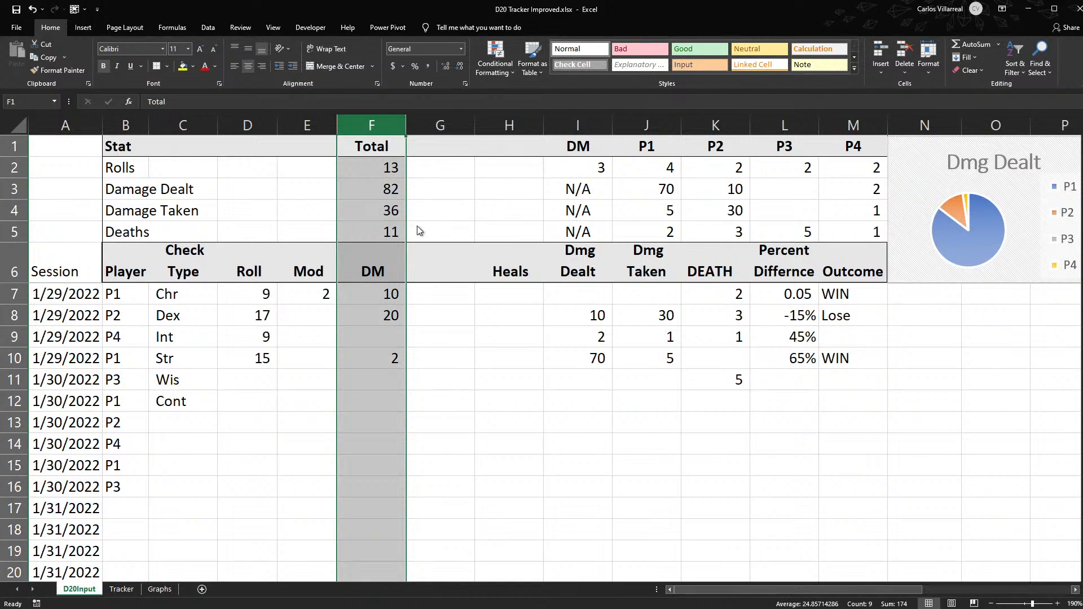
pyautogui.hotkey('ctrl', 'shift', '+')
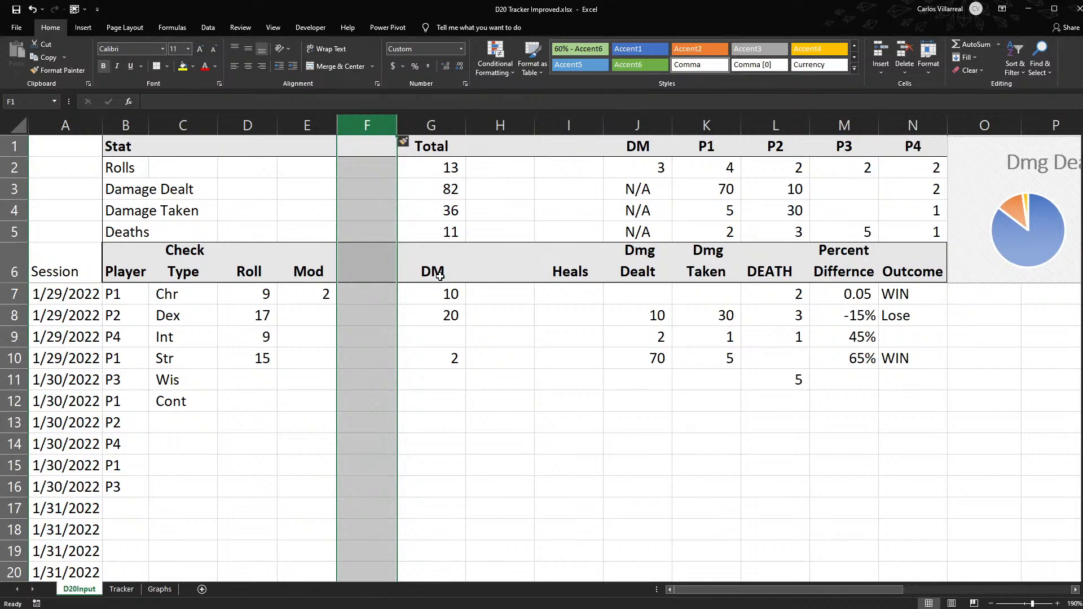
pyautogui.click(387, 268)
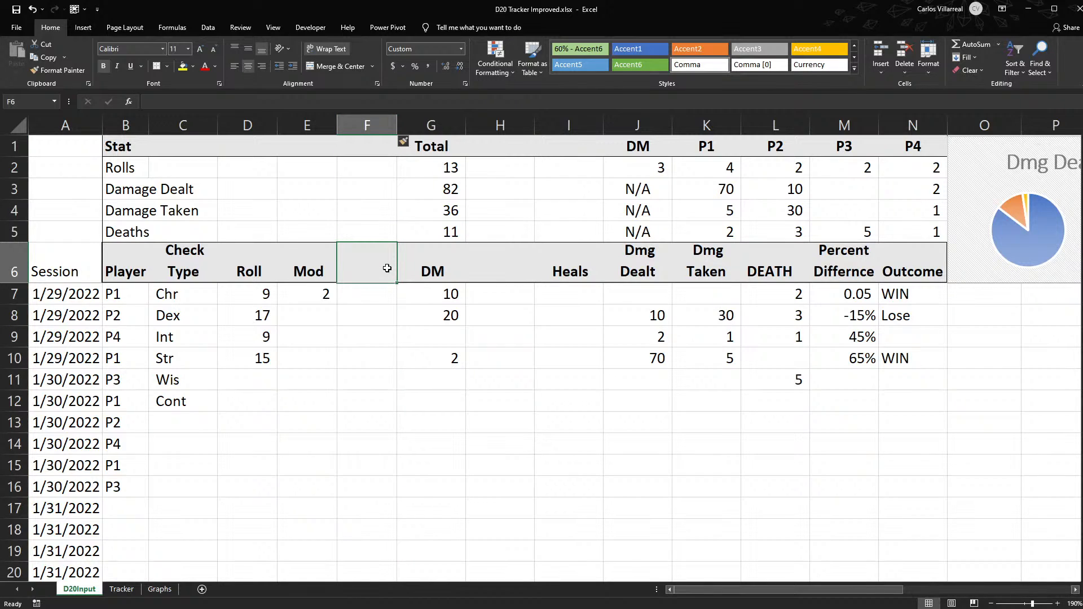
pyautogui.write('Check')
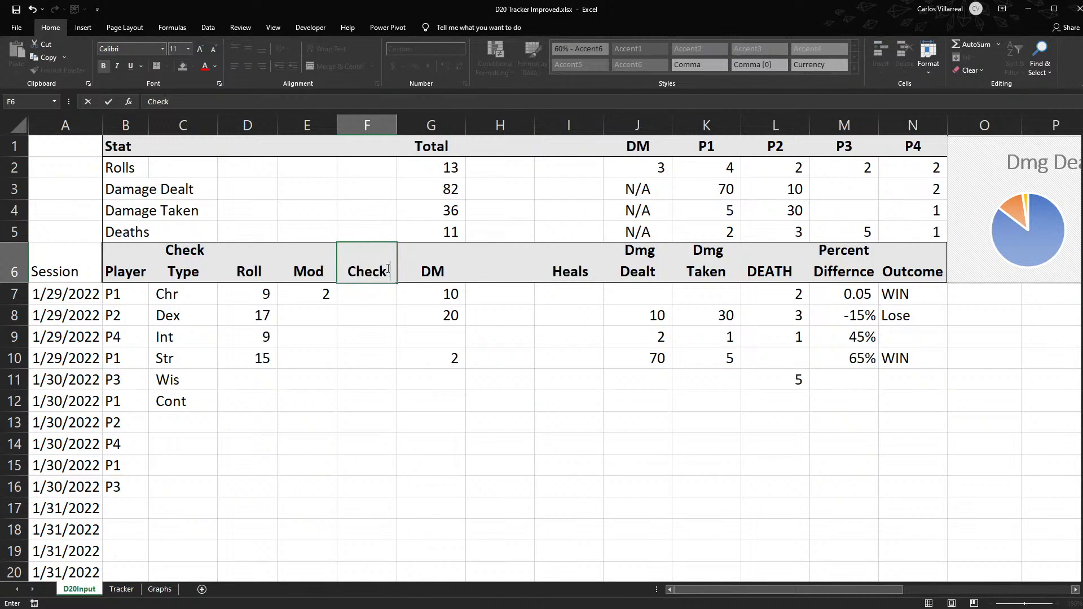
pyautogui.write(' Pass')
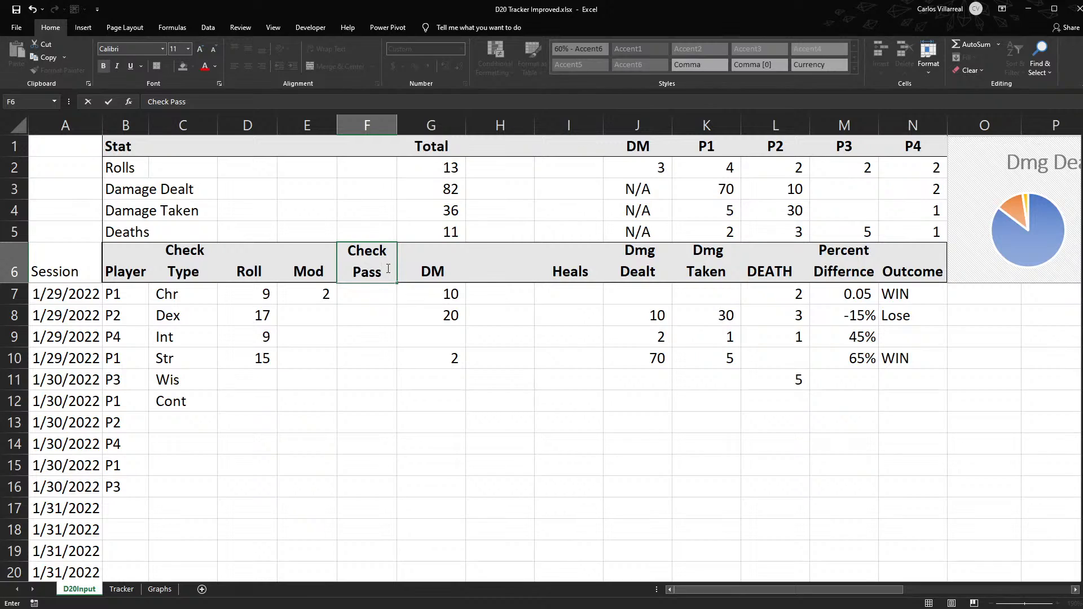
pyautogui.press('Return')
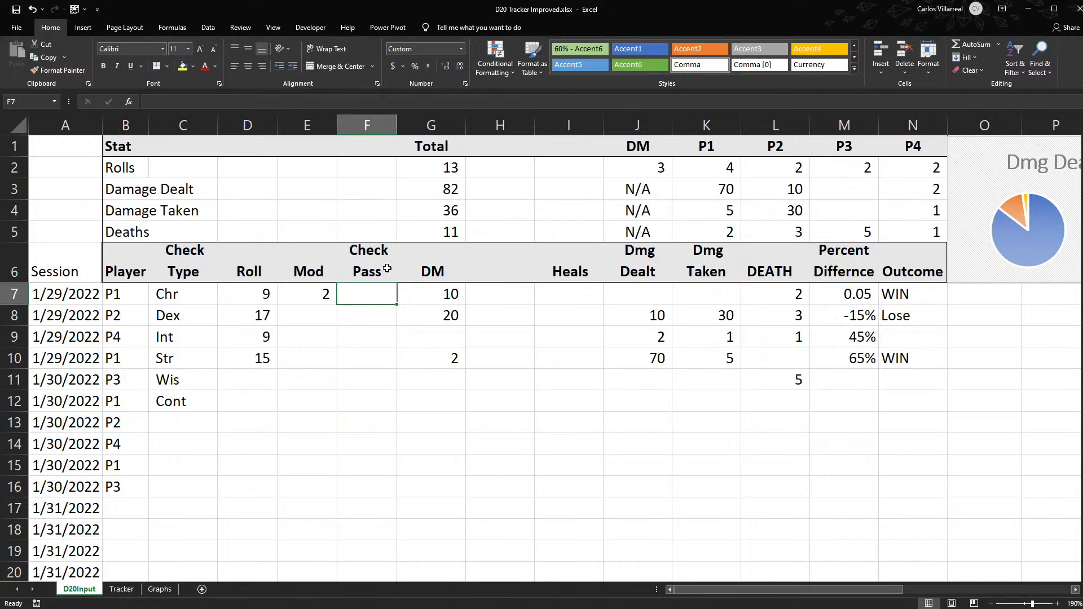
# - Delete the blank column between the DM and Heals columns
pyautogui.click(366, 125)
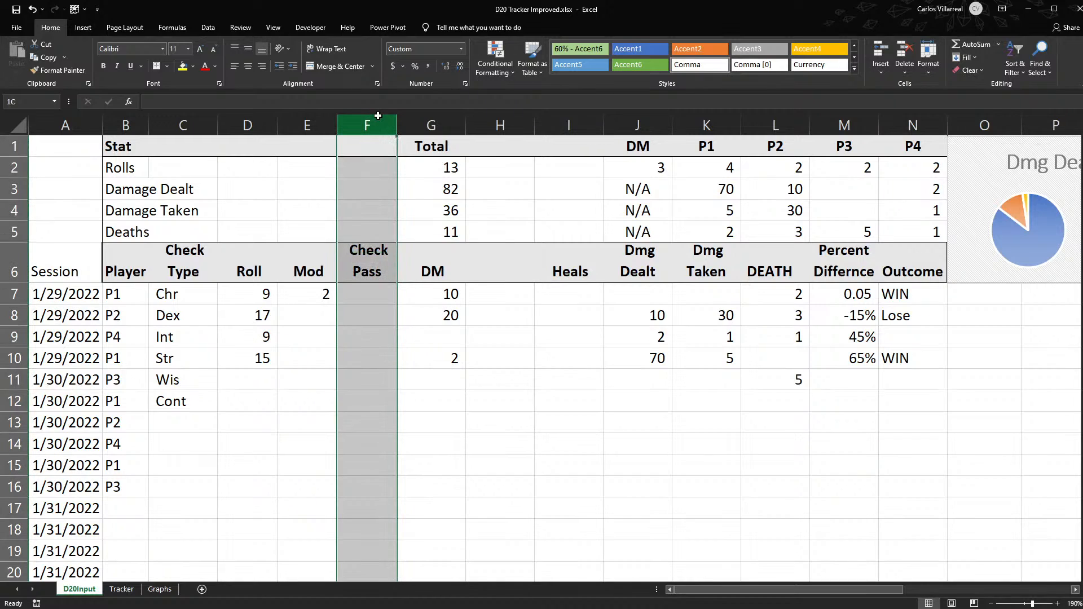
pyautogui.keyDown('ctrl'); pyautogui.click(553, 119); pyautogui.keyUp('ctrl')
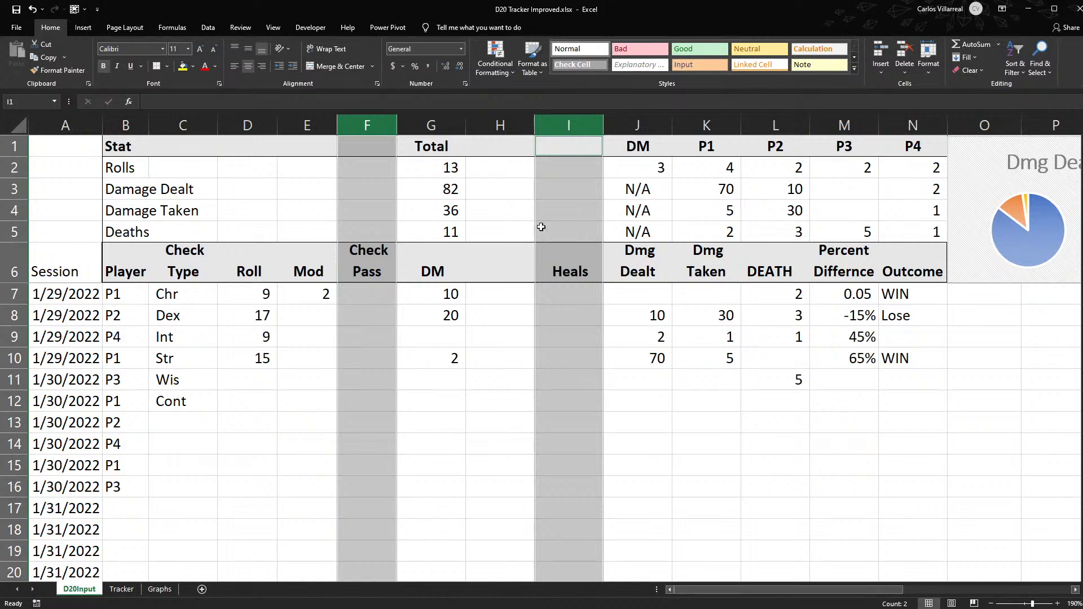
pyautogui.click(503, 125)
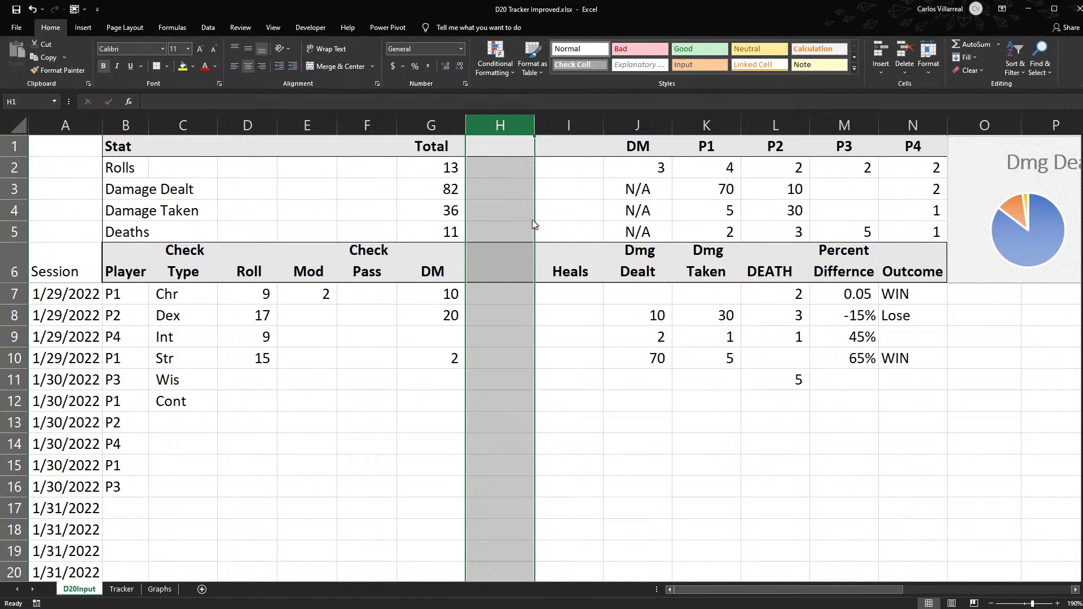
pyautogui.hotkey('ctrl', '-')
pyautogui.click(547, 277)
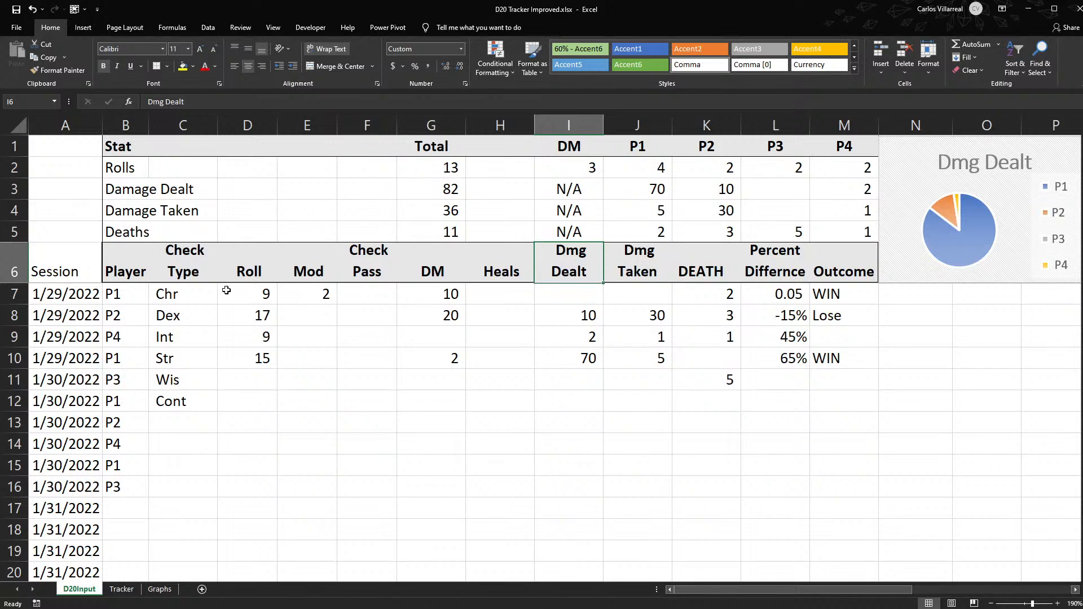
# - Fill the Check Pass column with Y in F7 and N in F8
pyautogui.moveTo(225, 290); pyautogui.dragTo(367, 291)
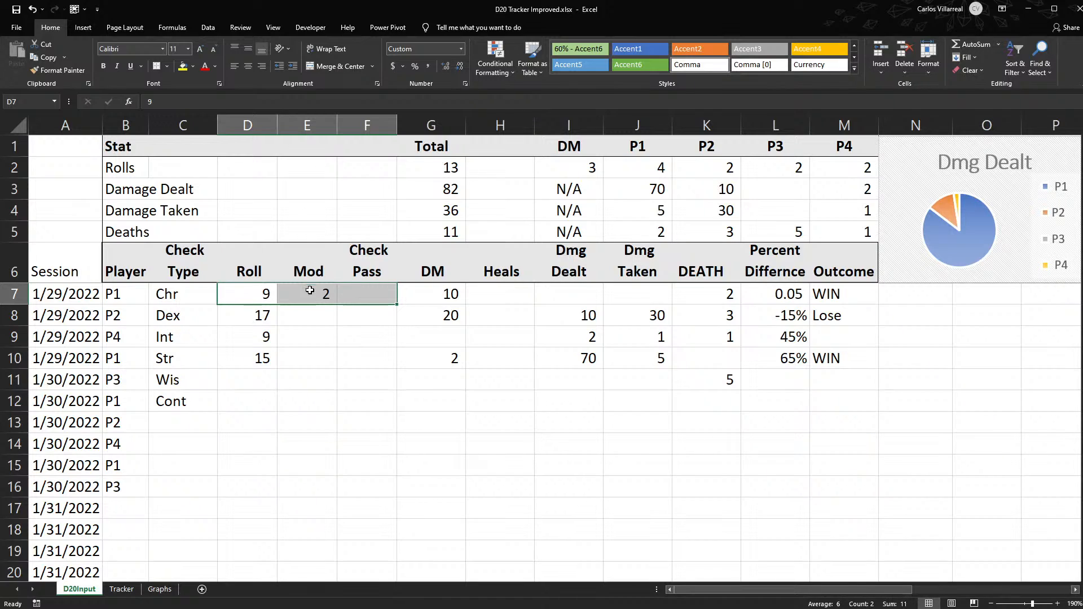
pyautogui.click(373, 296)
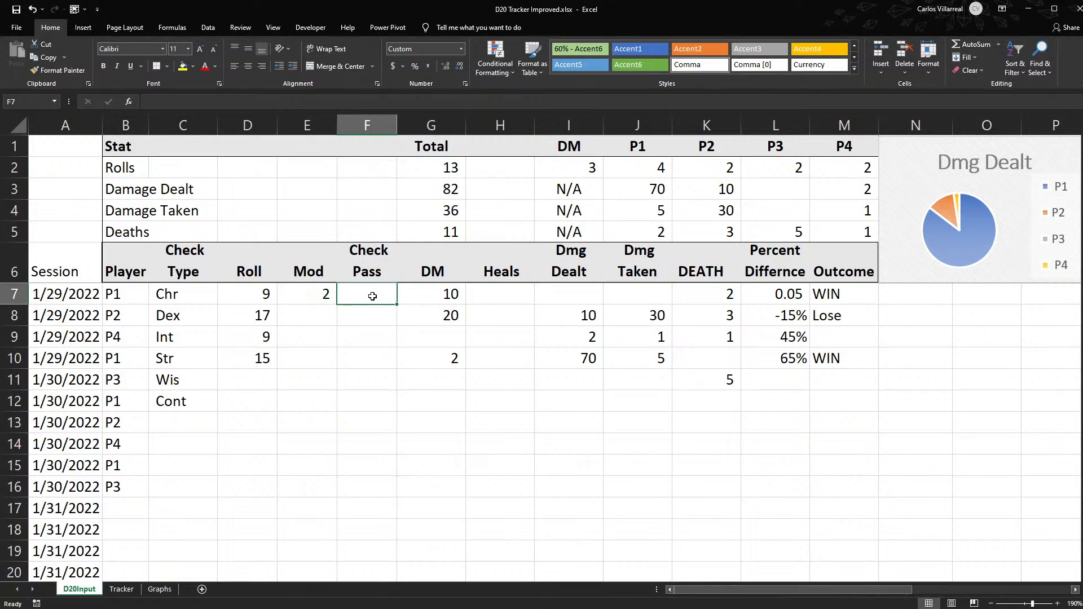
pyautogui.write('Y')
pyautogui.press('Return')
pyautogui.write('N')
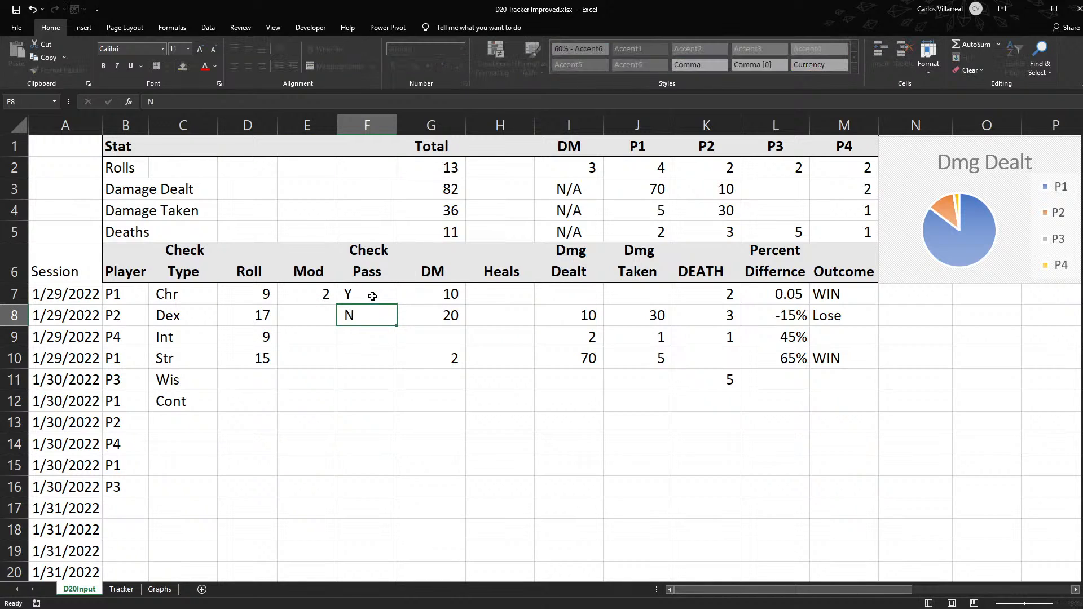
pyautogui.press('Return')
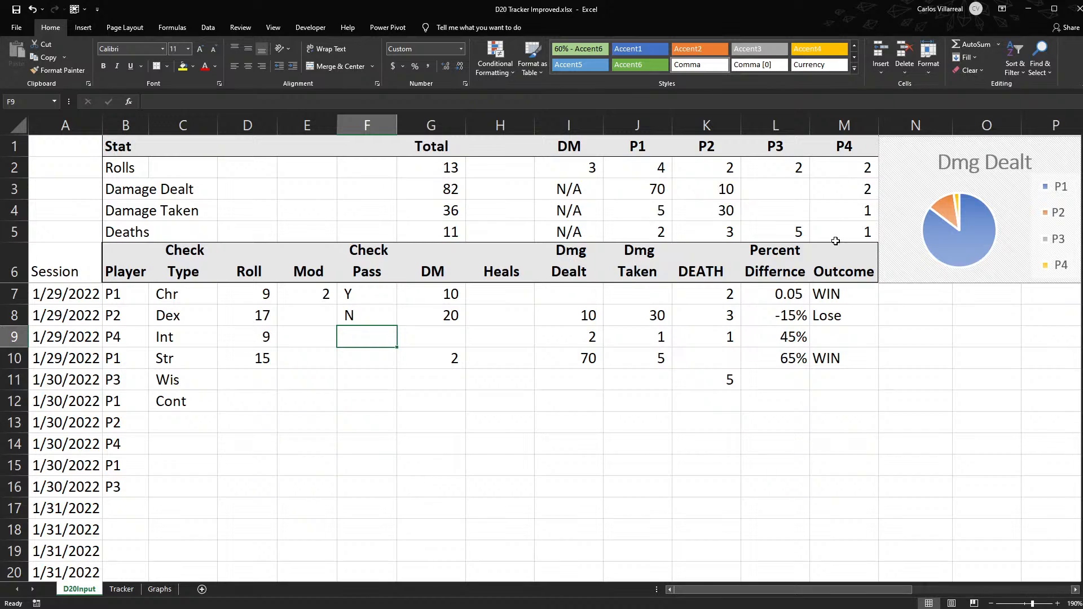
# - Change the Outcome header in M6 to "Roll Dif Outcome"
pyautogui.click(819, 273)
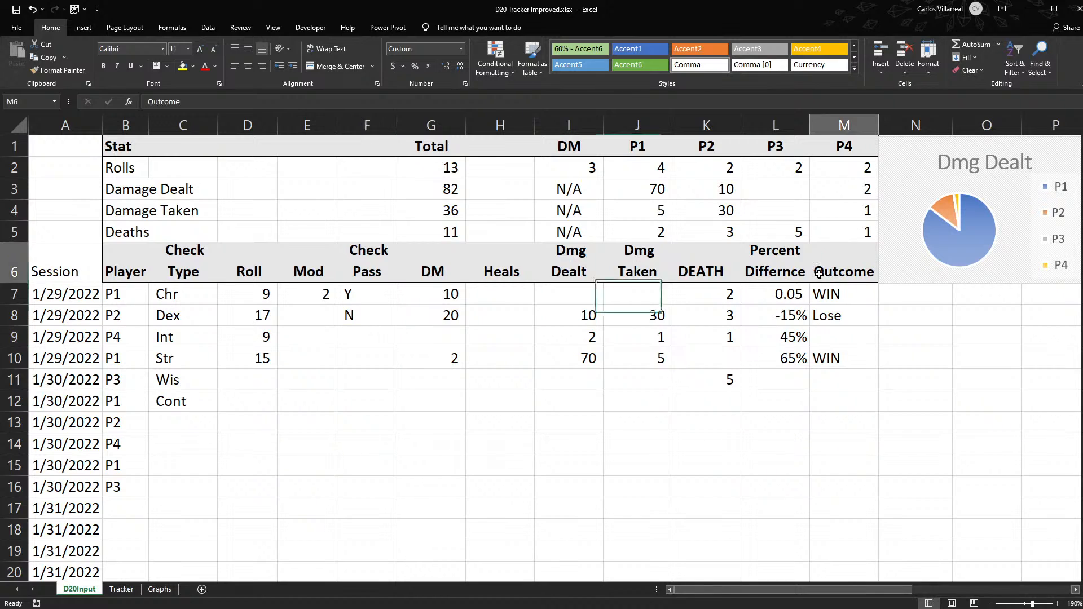
pyautogui.doubleClick(819, 273)
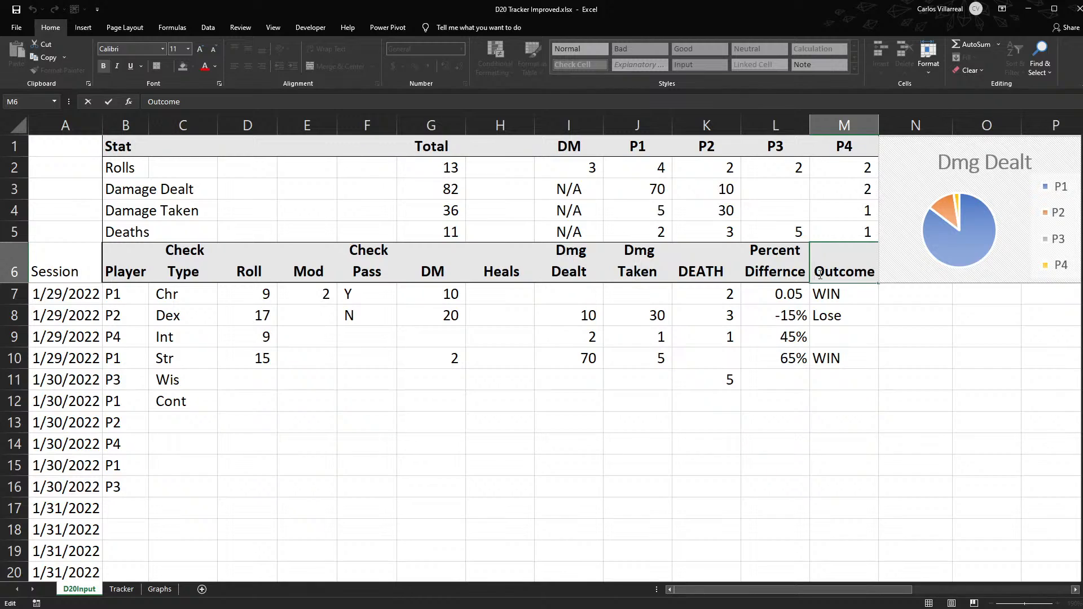
pyautogui.write('Roll Dif')
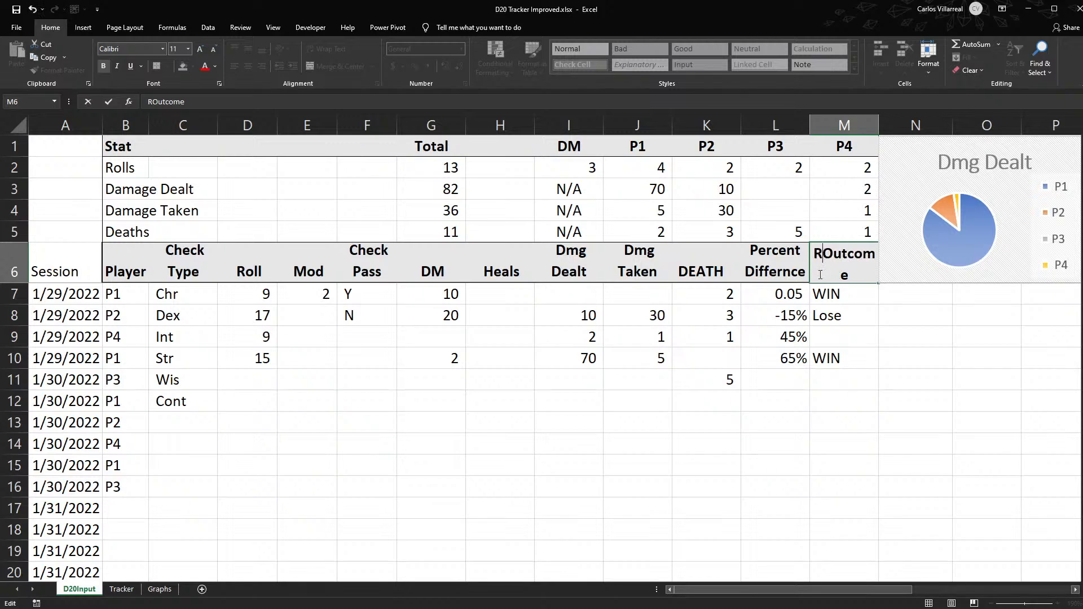
pyautogui.hotkey('alt', 'Return')
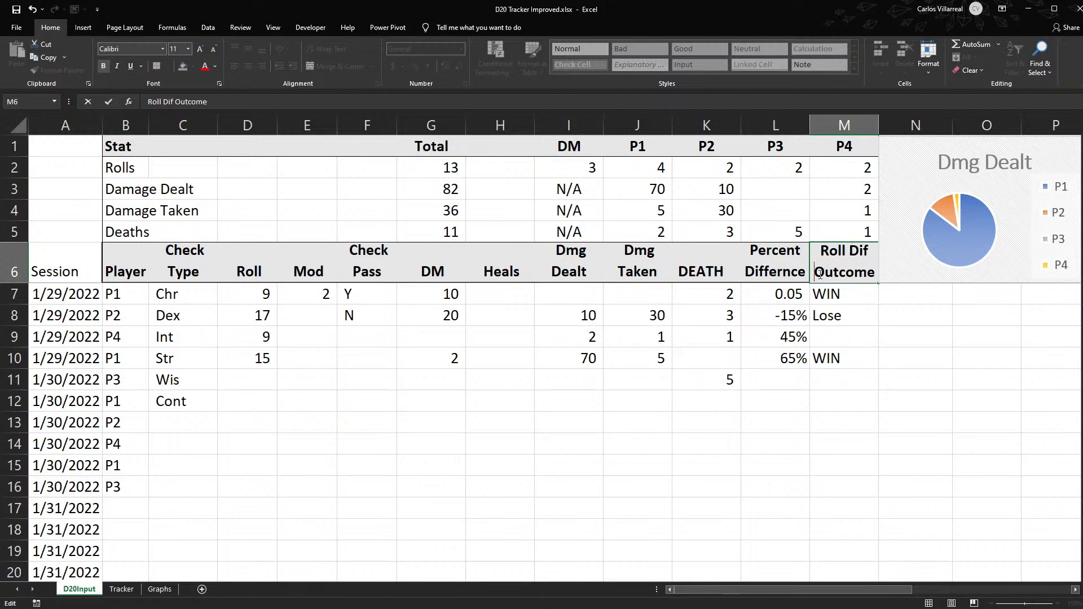
pyautogui.click(884, 315)
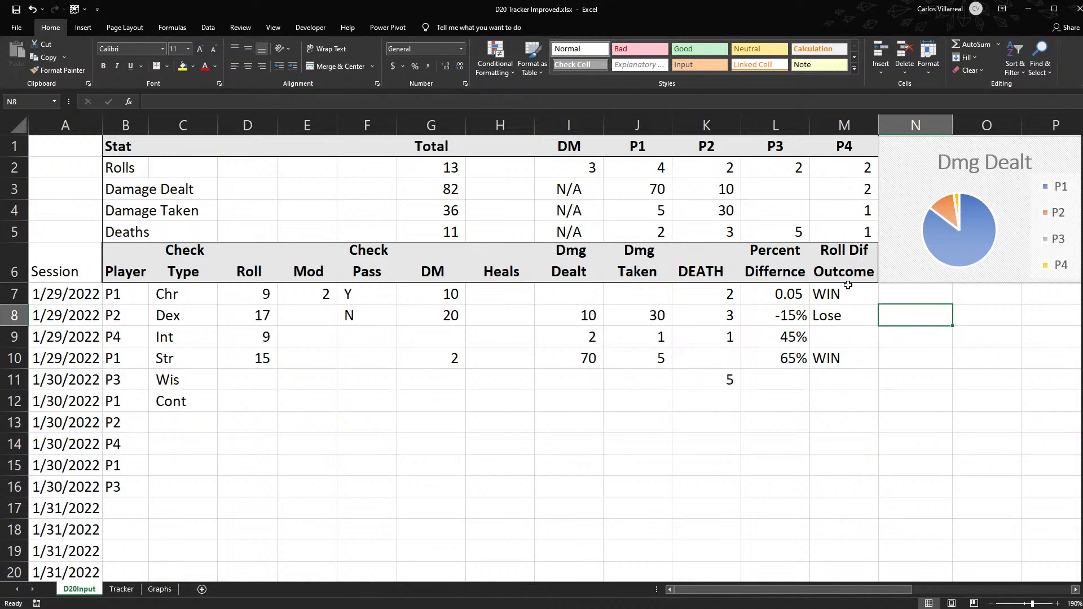
# - Insert two blank columns between the Roll Dif Outcome column and the Dmg Dealt chart
pyautogui.click(937, 122)
pyautogui.moveTo(937, 122); pyautogui.dragTo(975, 125)
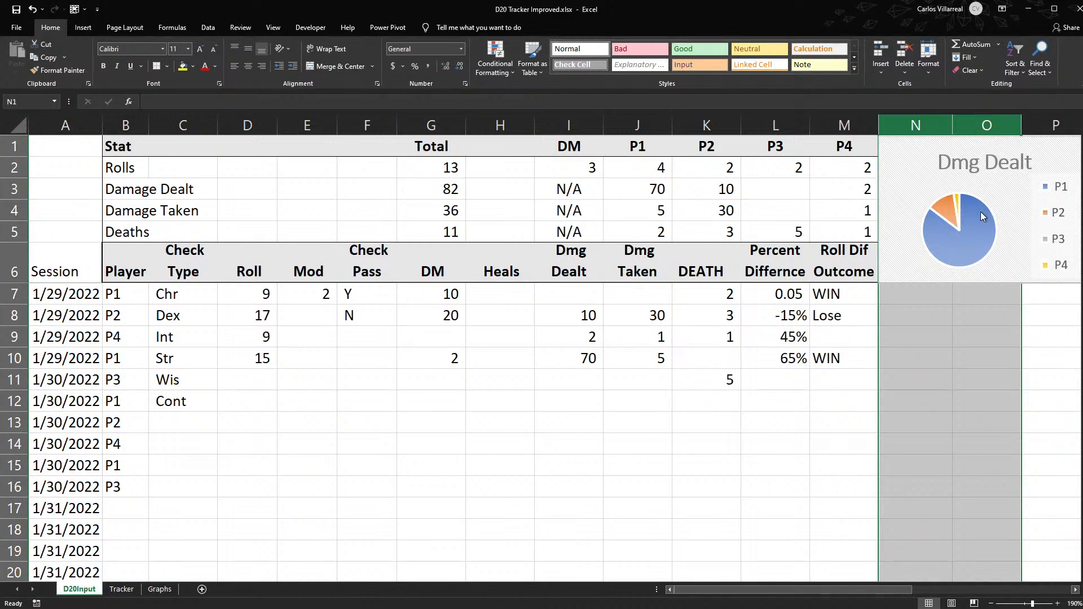
pyautogui.hotkey('ctrl', 'shift', '+')
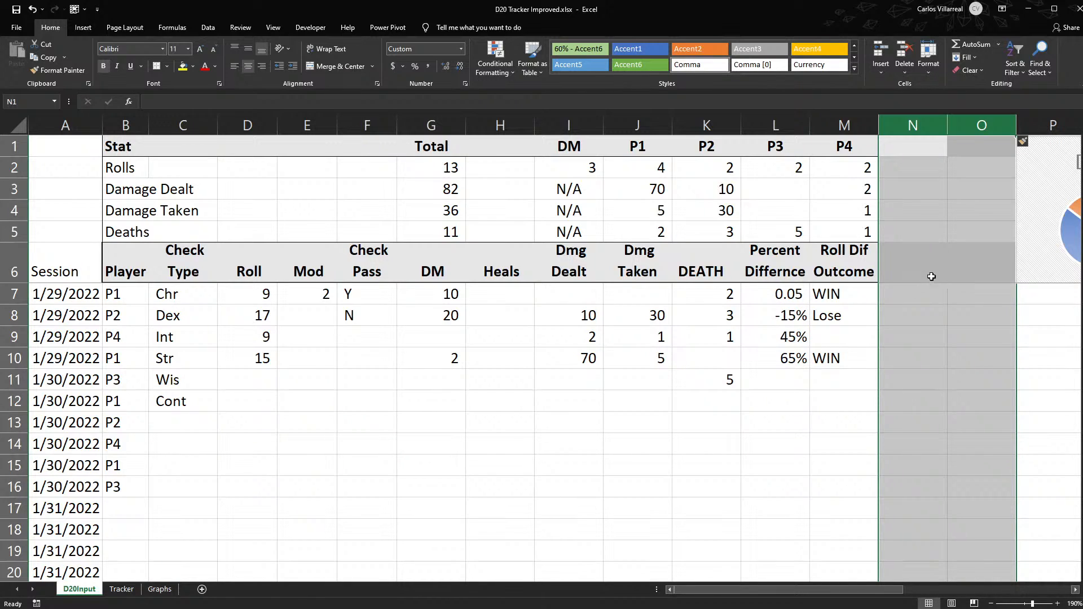
# - Enter the header "Check Pass" in N6, next to Roll Dif Outcome
pyautogui.click(914, 308)
pyautogui.press('Up')
pyautogui.press('Up')
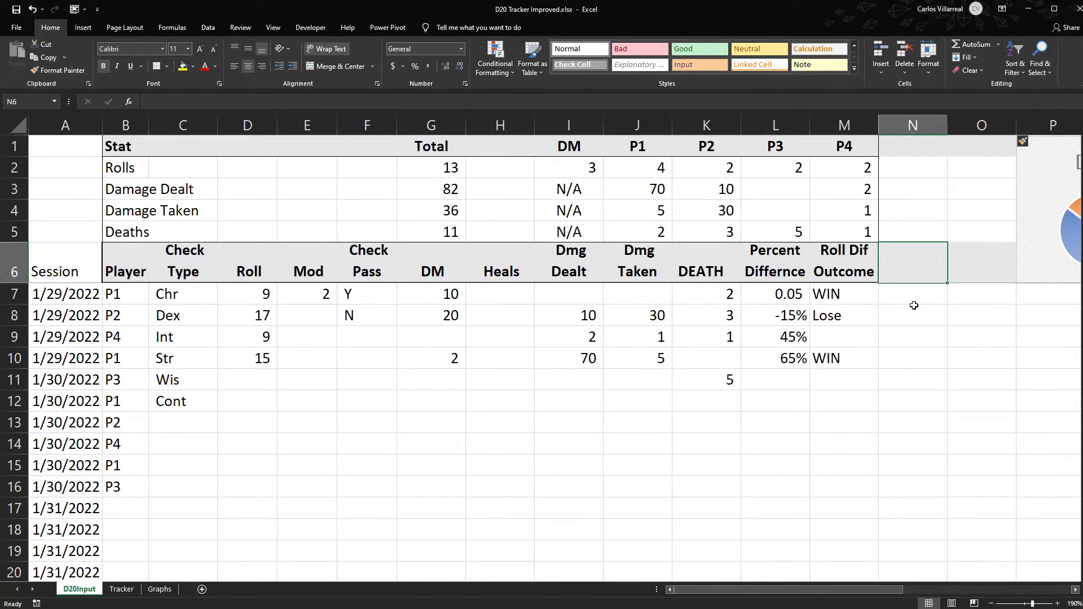
pyautogui.write('M')
pyautogui.press('BackSpace')
pyautogui.write('Ch')
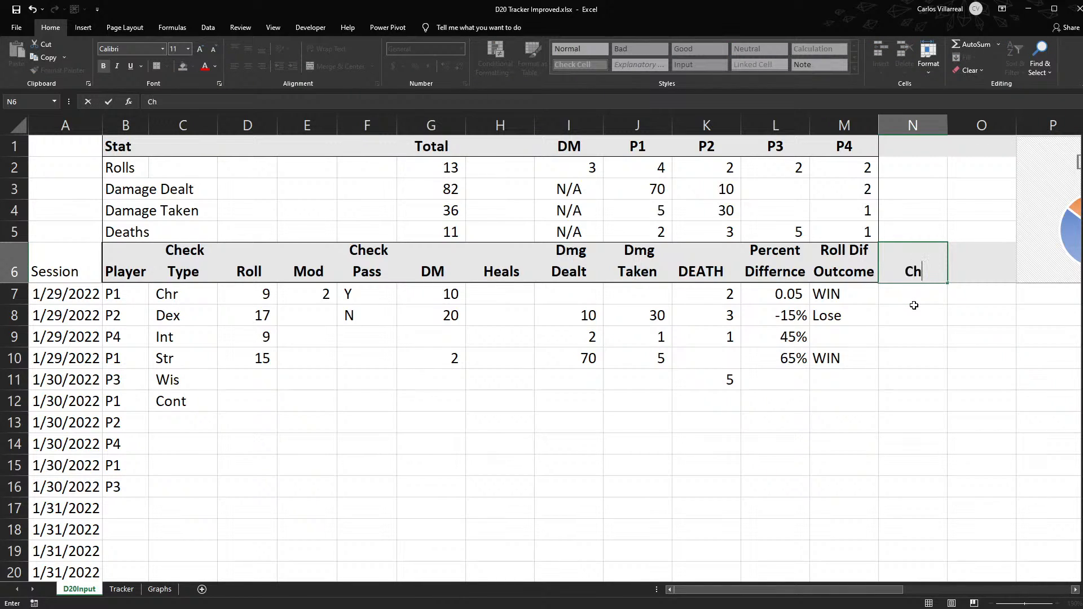
pyautogui.write('eck Pass')
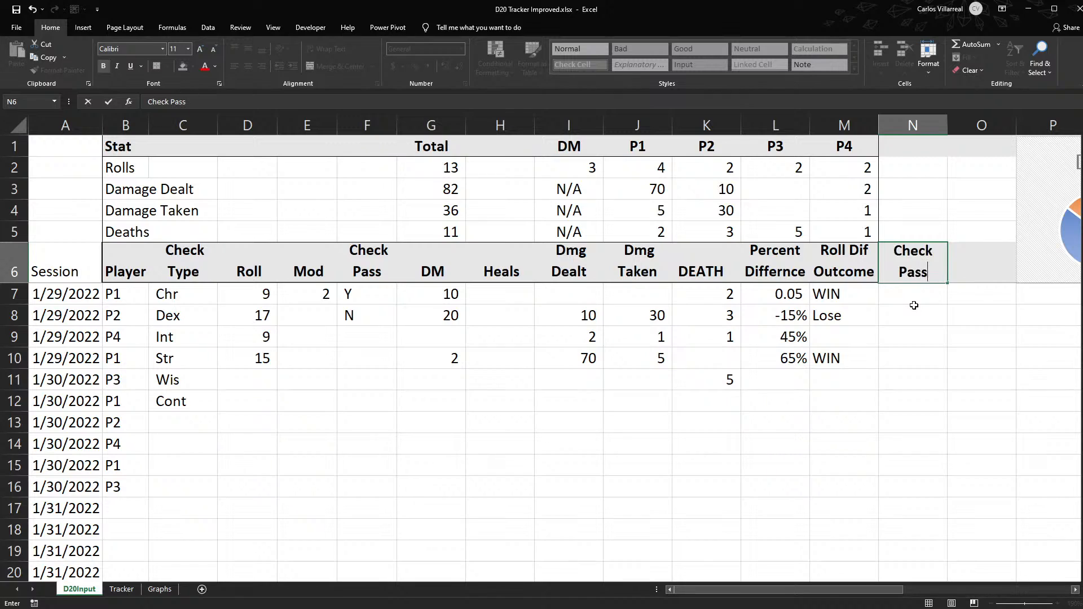
pyautogui.press('Return')
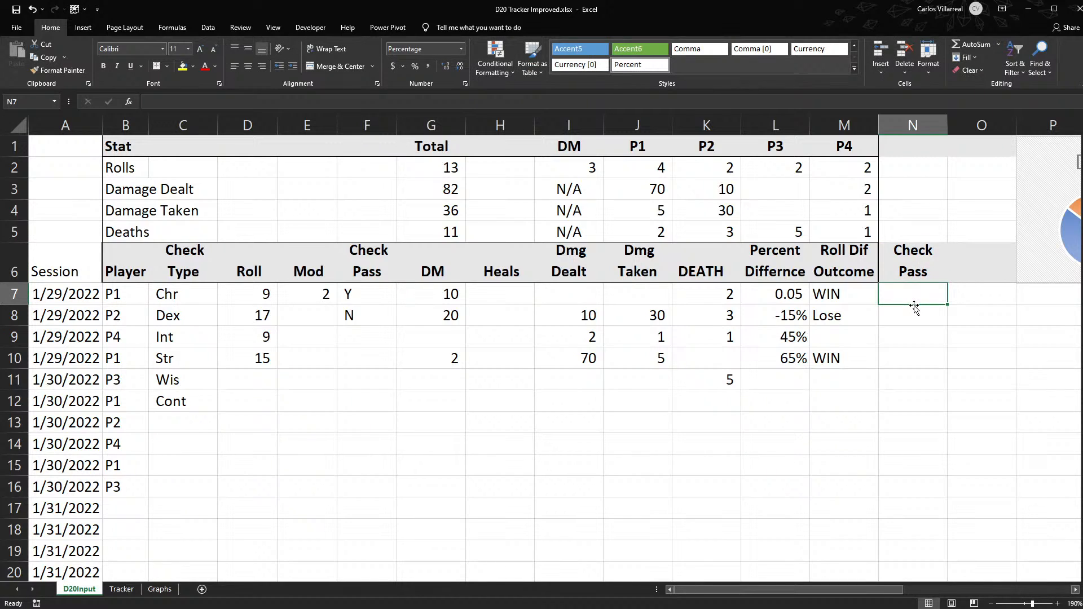
# - Enter an IF formula in N7 that returns "PASS" when F7 equals "Y" and "FAIL" otherwise
pyautogui.write('=')
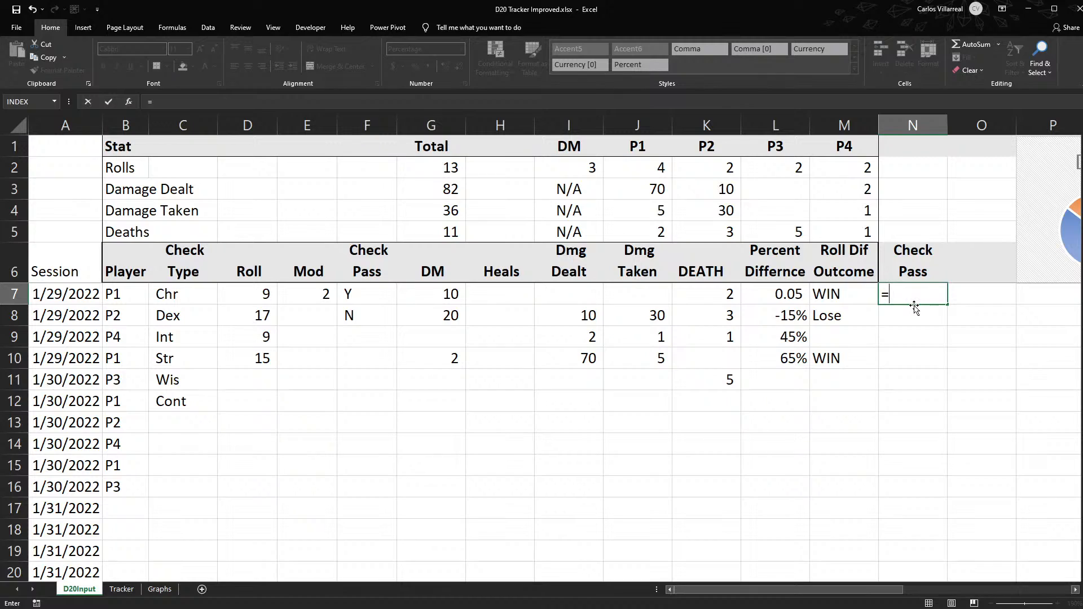
pyautogui.write('if')
pyautogui.press('Tab')
pyautogui.press('Left')
pyautogui.press('Left')
pyautogui.press('Left')
pyautogui.press('Left')
pyautogui.press('Left')
pyautogui.press('Left')
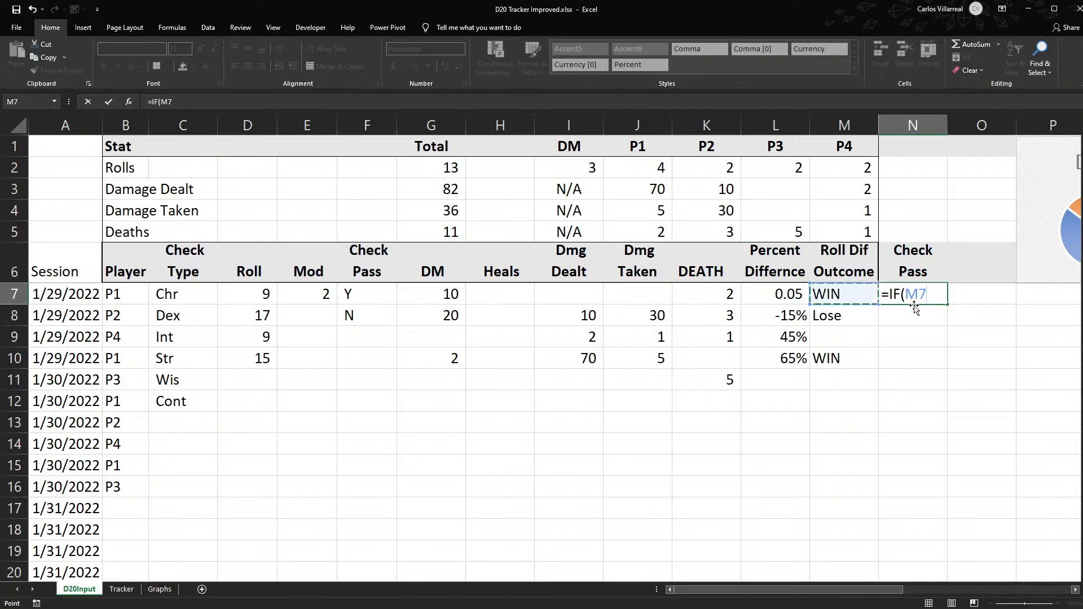
pyautogui.press('Left')
pyautogui.press('Left')
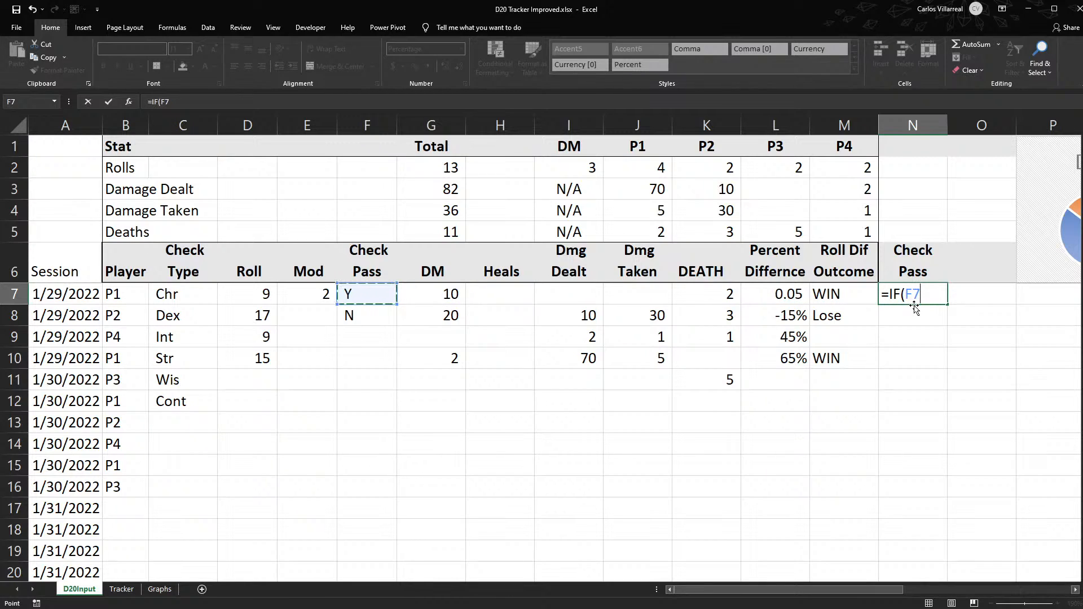
pyautogui.write('=')
pyautogui.write('"Y",')
pyautogui.press('BackSpace')
pyautogui.write(',"PA')
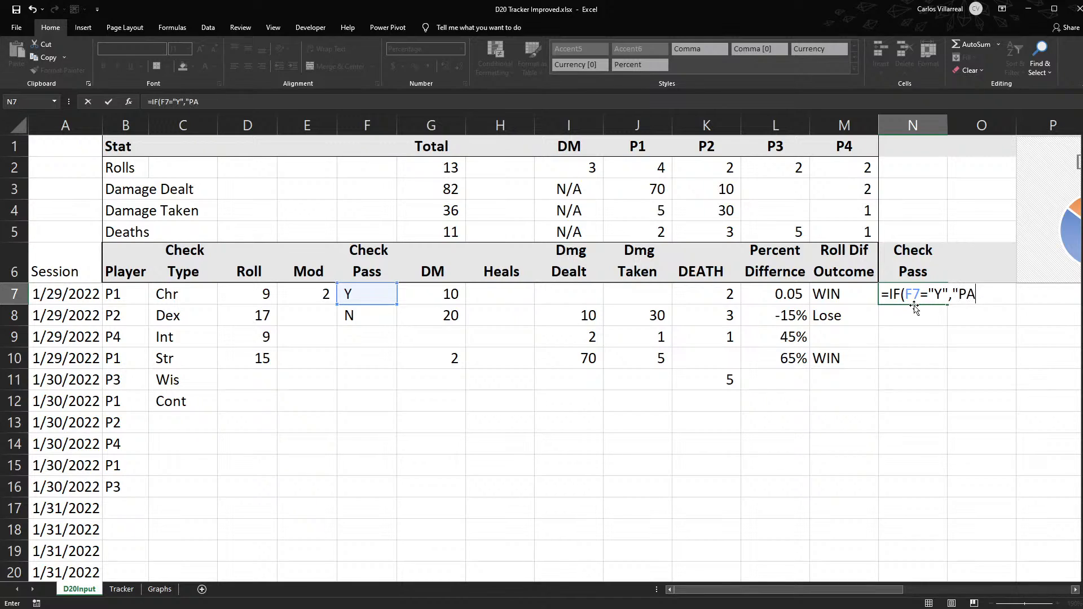
pyautogui.write('SS","FAIL')
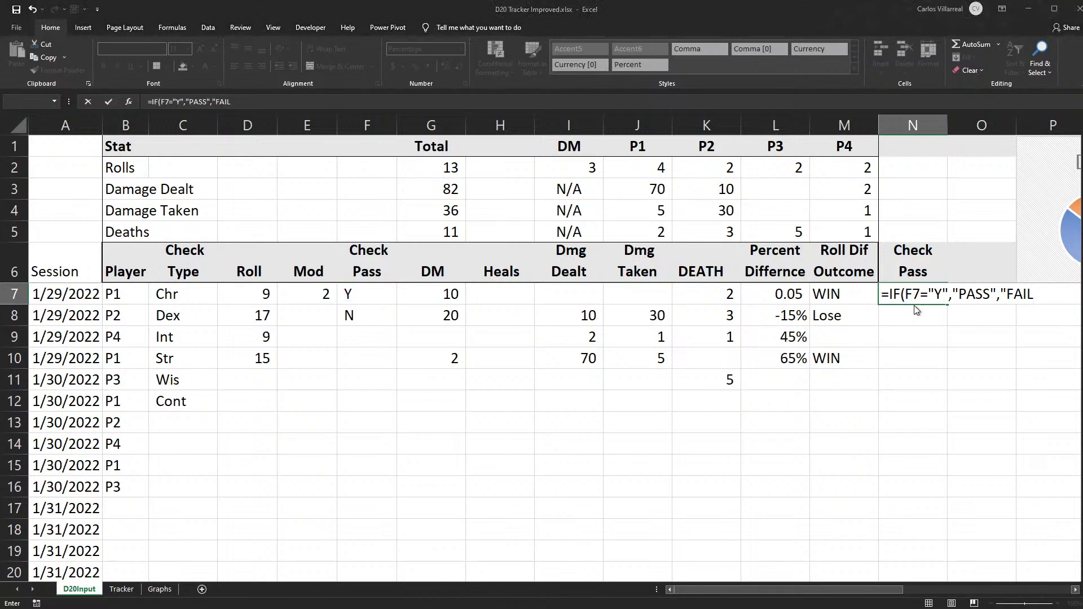
pyautogui.press('Return')
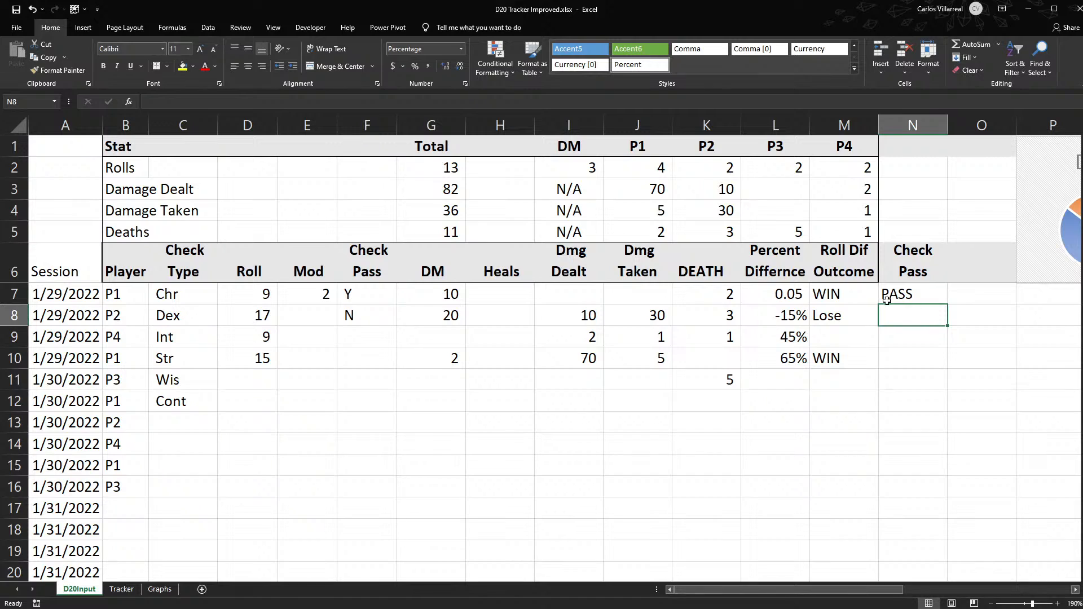
# - Test the pass/fail formula by entering X, N and Y in turn in F7
pyautogui.click(361, 309)
pyautogui.click(361, 305)
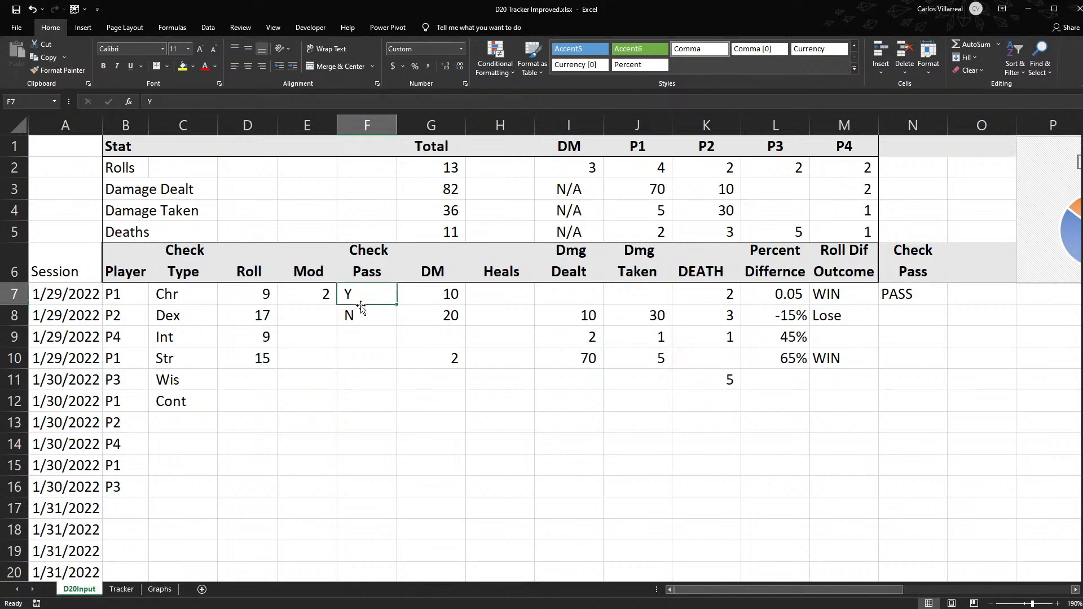
pyautogui.write('X')
pyautogui.press('Return')
pyautogui.click(361, 305)
pyautogui.write('N')
pyautogui.press('Return')
pyautogui.click(361, 305)
pyautogui.write('Y')
pyautogui.press('Return')
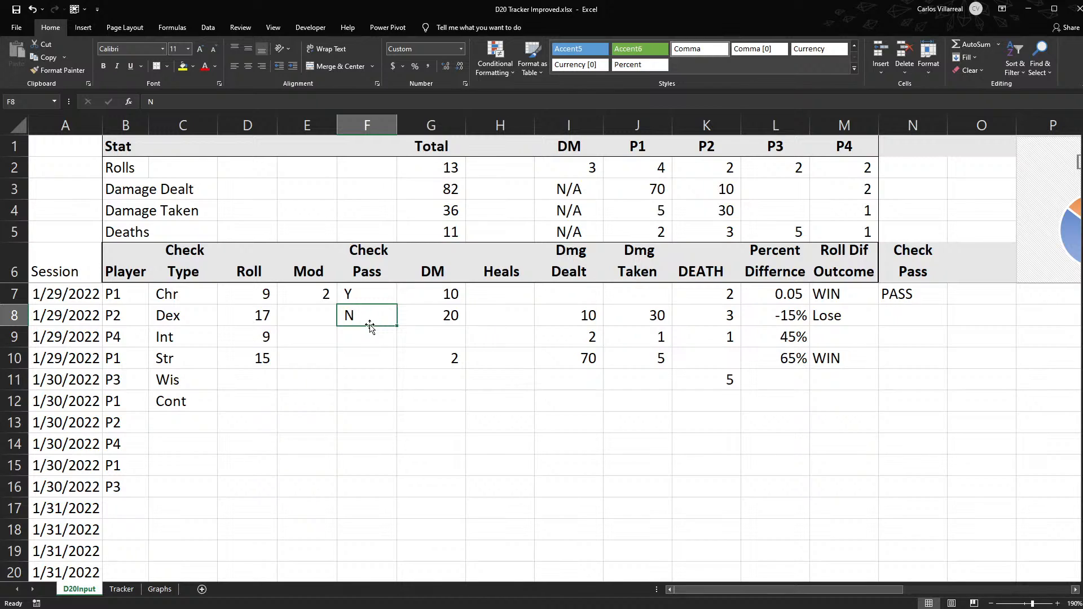
pyautogui.click(921, 316)
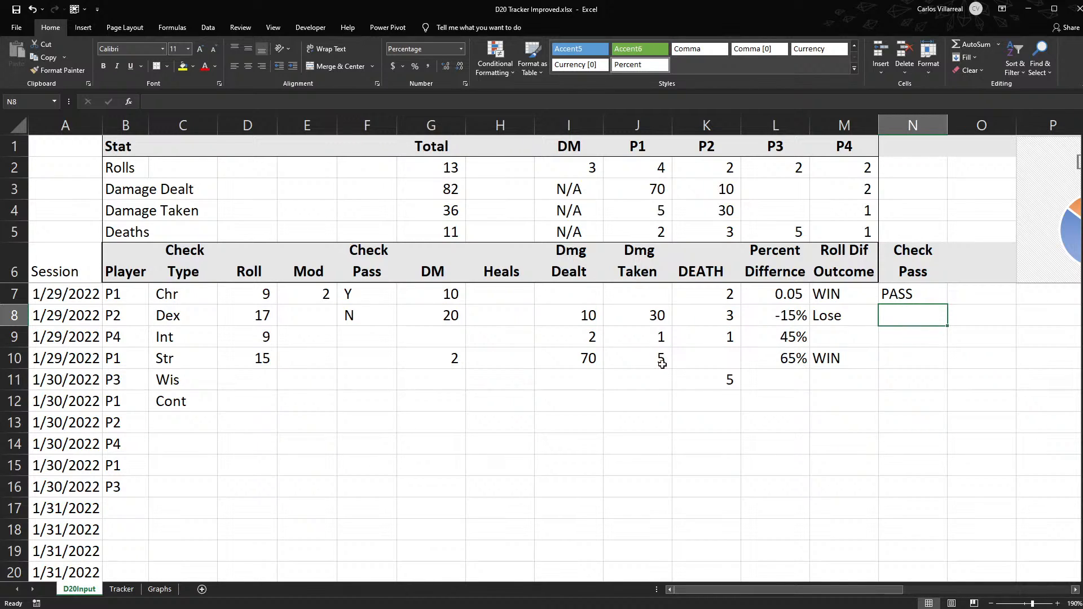
pyautogui.click(961, 295)
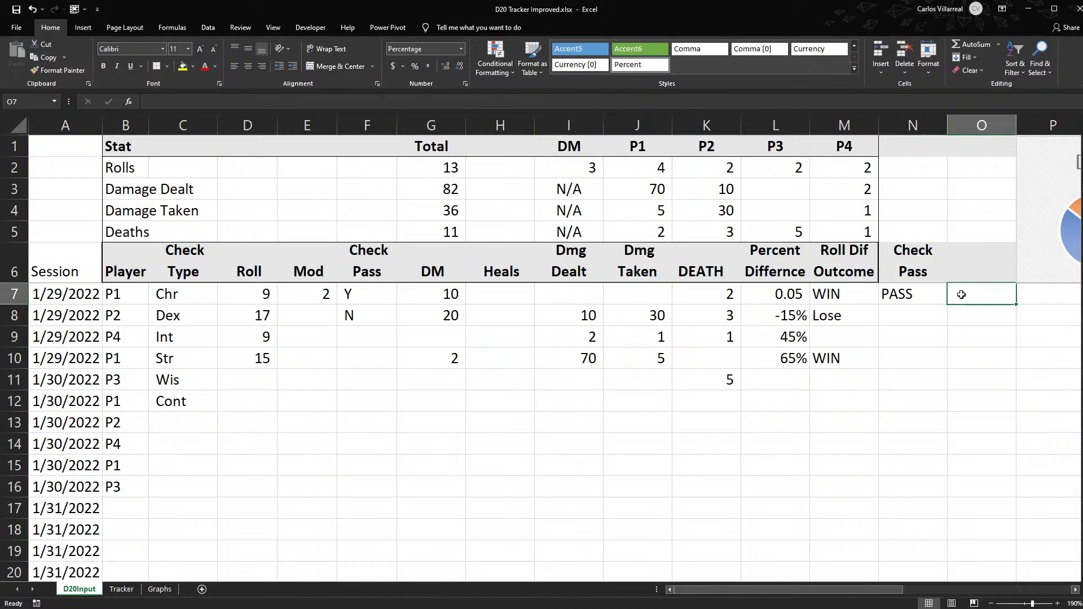
# - Enter a formula in O7 that pulls in the check type from C7
pyautogui.doubleClick(929, 293)
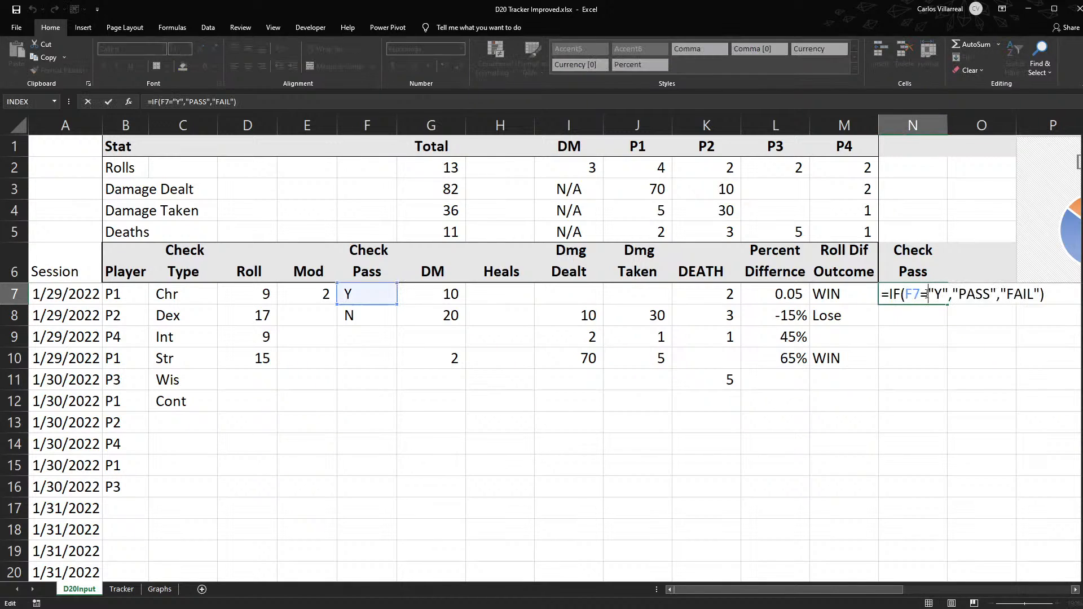
pyautogui.press('Escape')
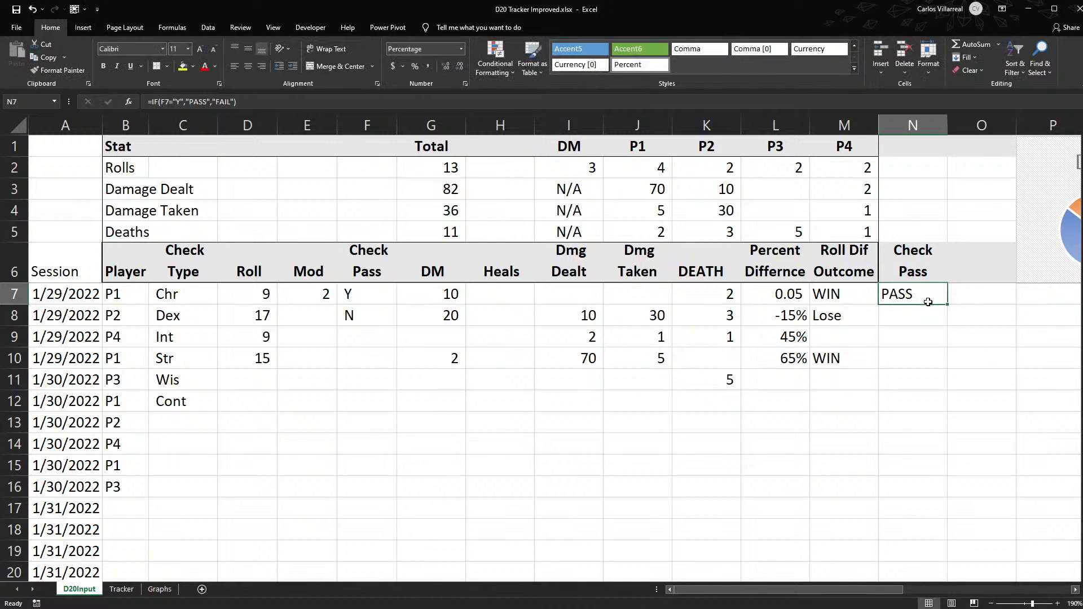
pyautogui.click(976, 298)
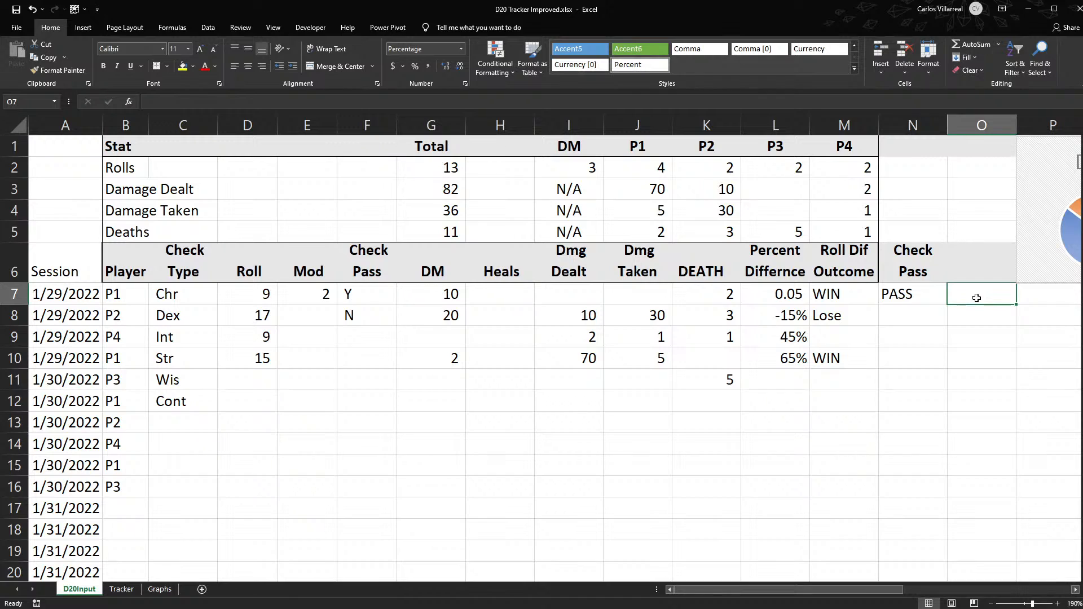
pyautogui.write('=')
pyautogui.press('Left')
pyautogui.press('Left')
pyautogui.press('Left')
pyautogui.press('Left')
pyautogui.press('Left')
pyautogui.press('Left')
pyautogui.press('Left')
pyautogui.press('Left')
pyautogui.press('Left')
pyautogui.press('Left')
pyautogui.press('Left')
pyautogui.press('Left')
pyautogui.press('Left')
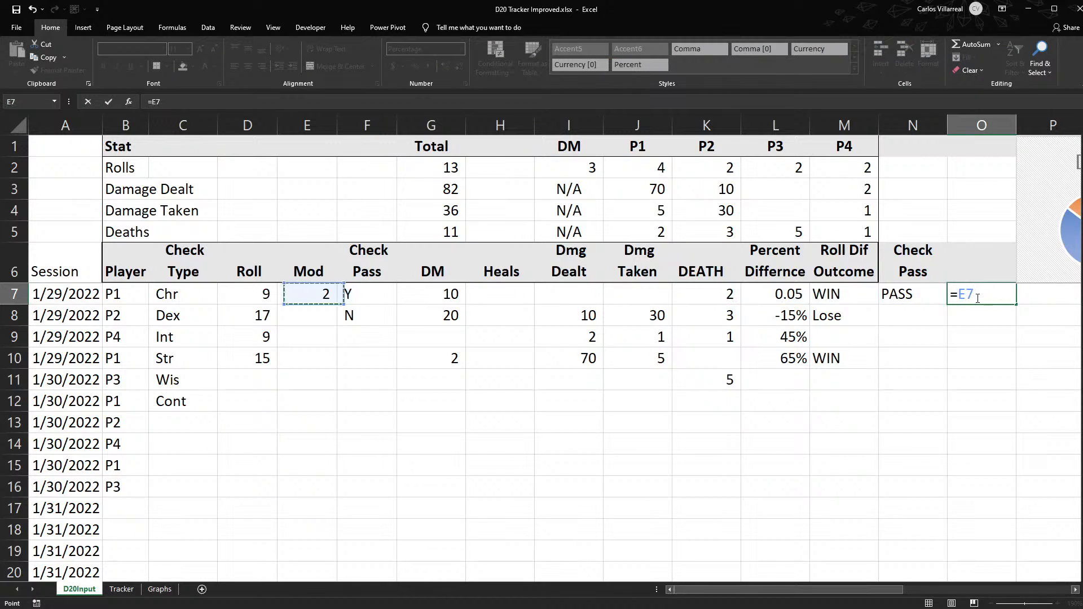
pyautogui.press('Return')
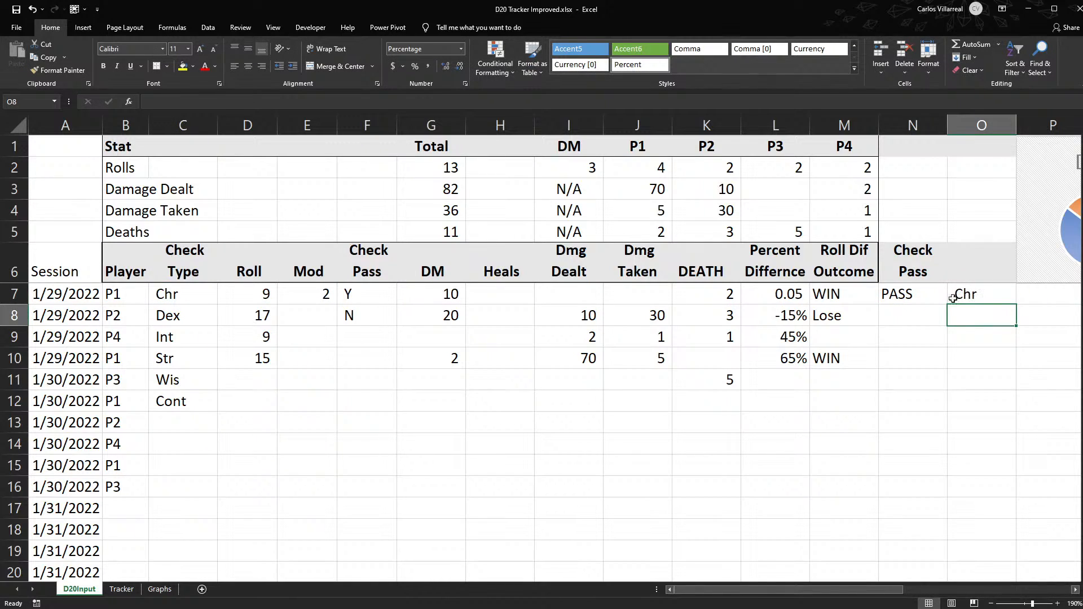
# - Narrow the workbook window to about half the screen and open a second window of the same workbook
pyautogui.click(1038, 294)
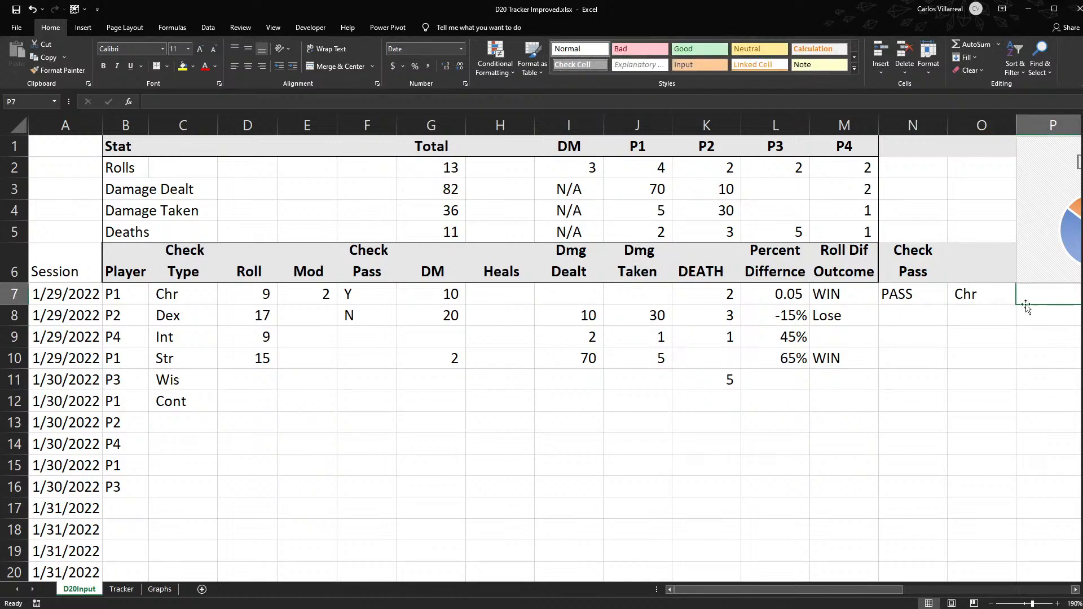
pyautogui.moveTo(835, 589); pyautogui.dragTo(927, 578)
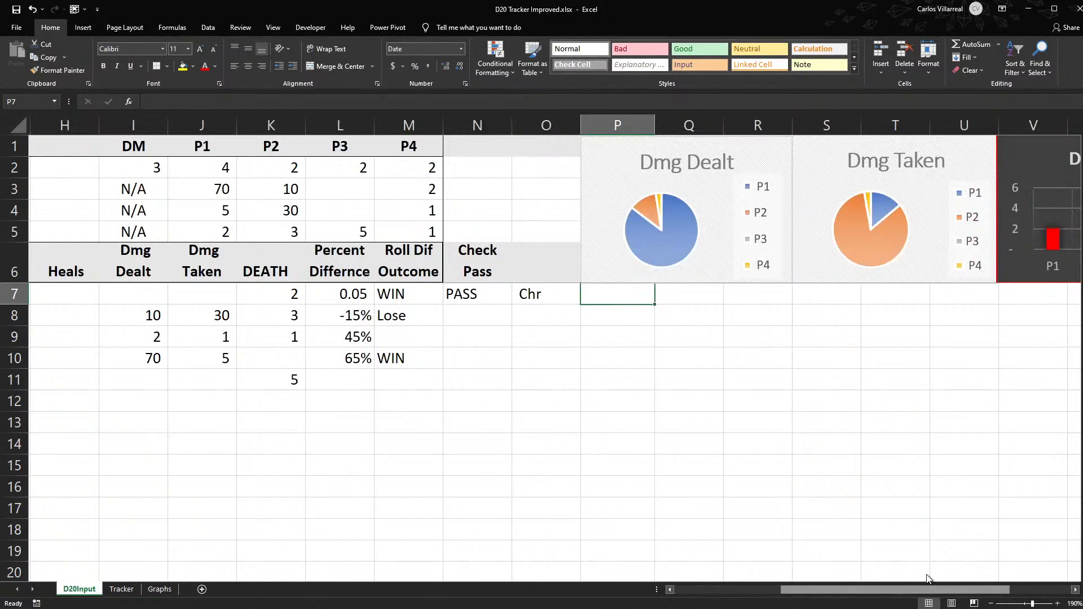
pyautogui.hscroll(2, 938, 551)
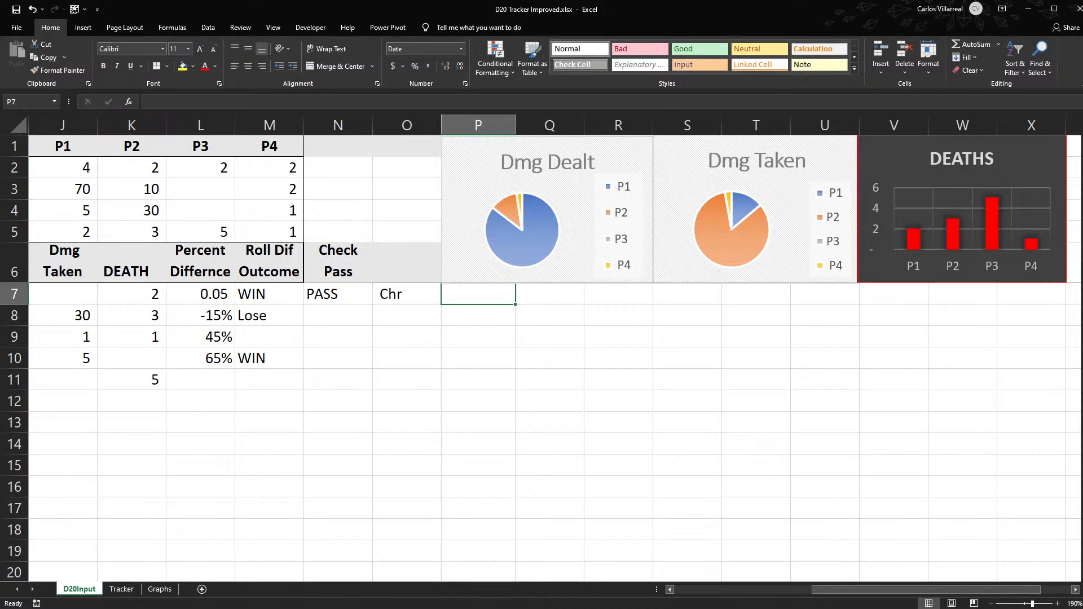
pyautogui.moveTo(1081, 387); pyautogui.dragTo(534, 388)
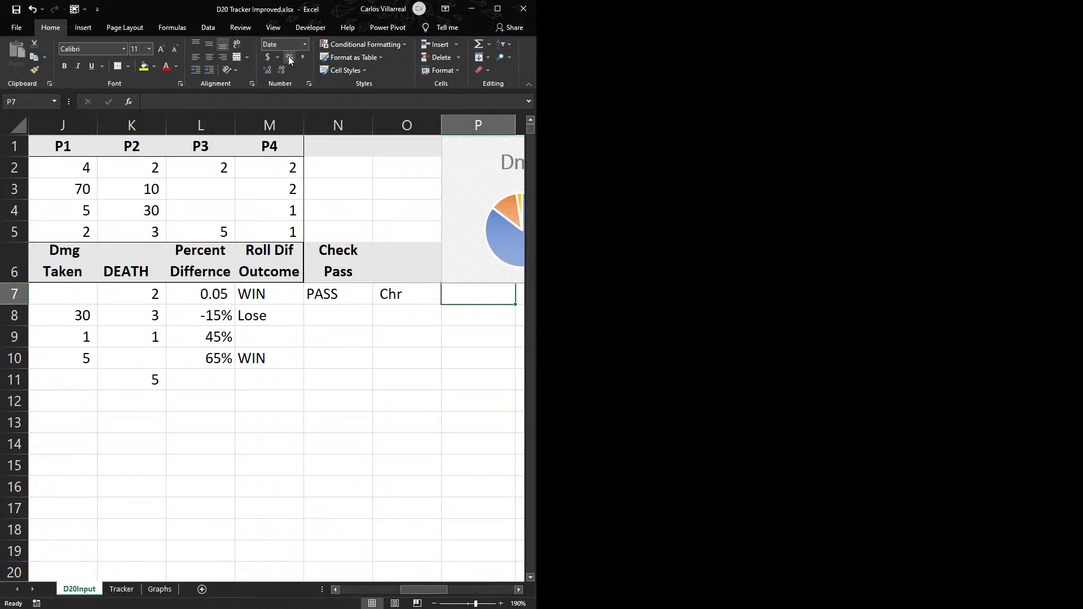
pyautogui.click(273, 34)
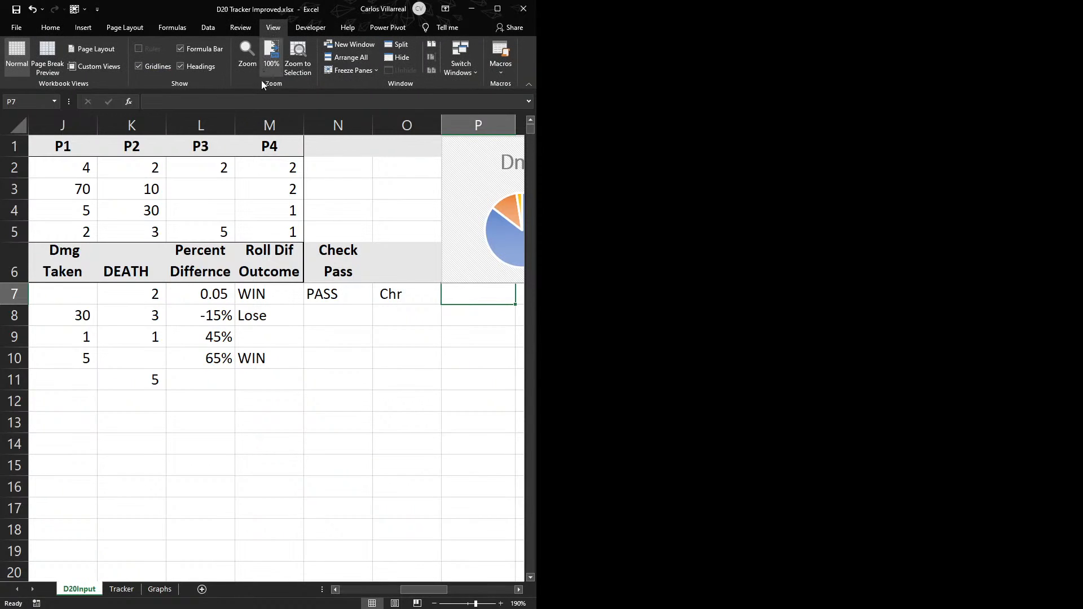
pyautogui.click(338, 47)
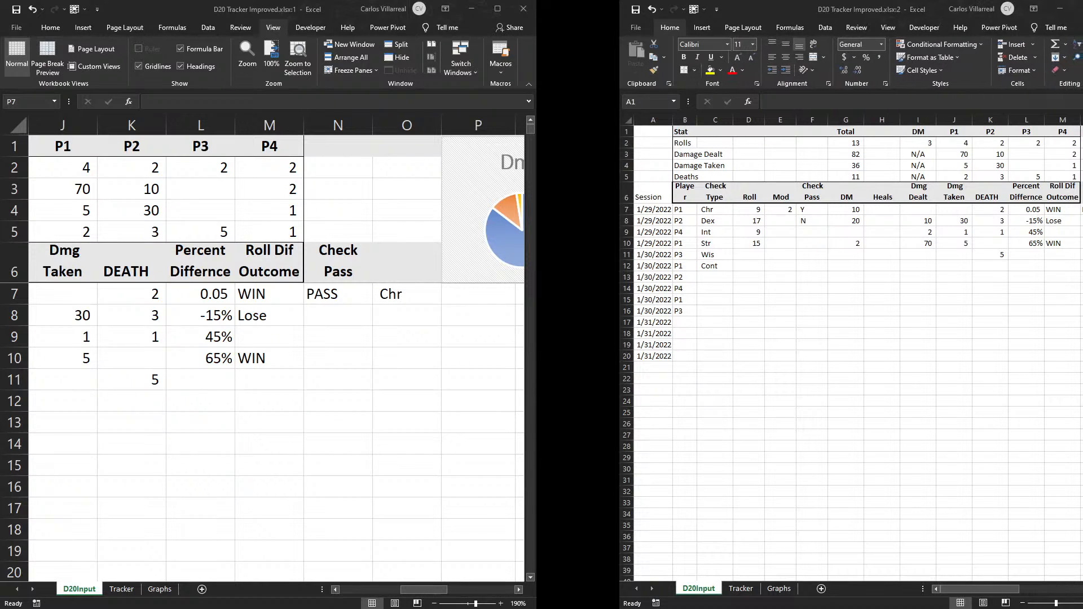
# - Resize and move the two workbook windows so they sit side by side and fill the screen
pyautogui.click(687, 242)
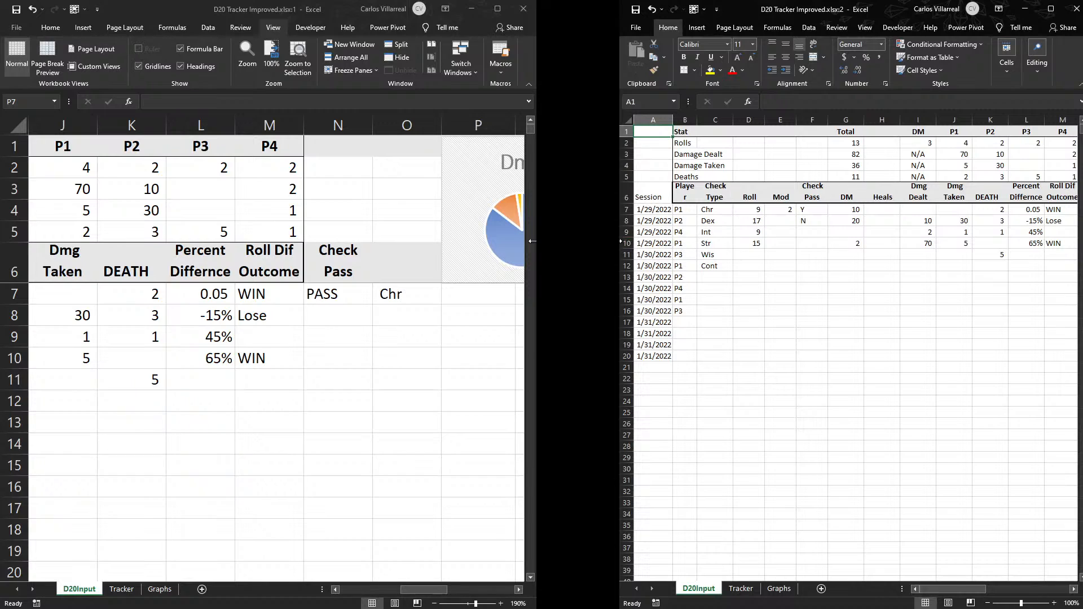
pyautogui.moveTo(533, 241); pyautogui.dragTo(429, 228)
pyautogui.moveTo(620, 227); pyautogui.dragTo(621, 236)
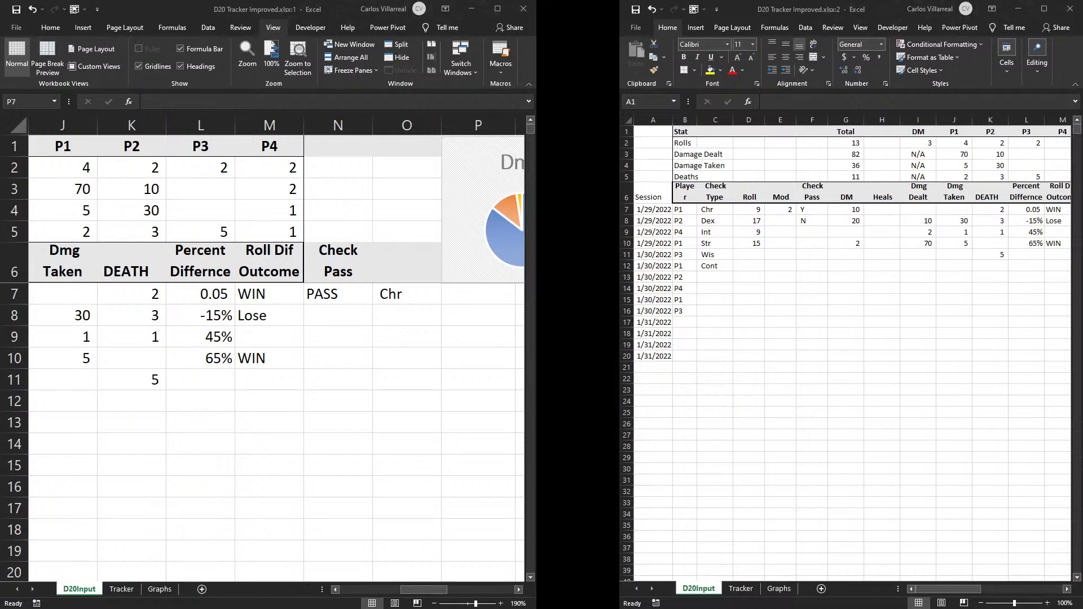
pyautogui.moveTo(535, 305); pyautogui.dragTo(458, 305)
pyautogui.click(789, 20)
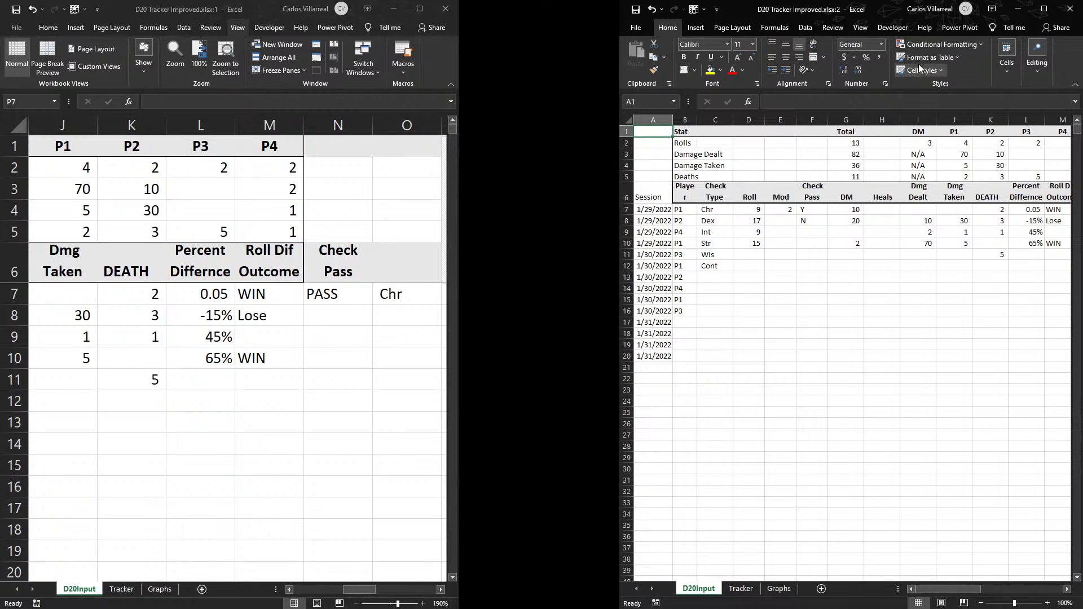
pyautogui.moveTo(620, 129); pyautogui.dragTo(562, 129)
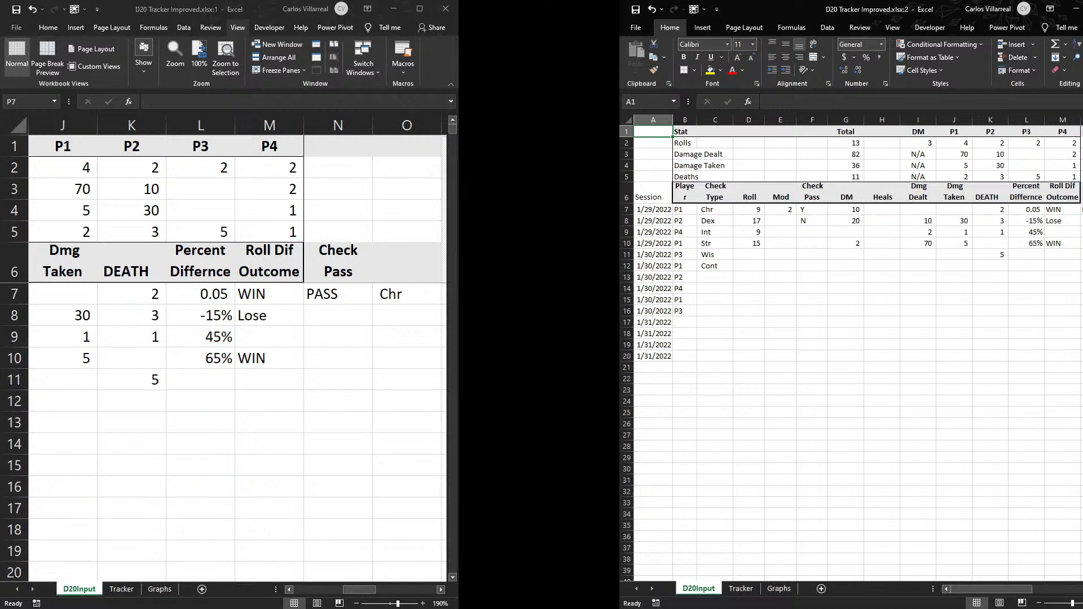
pyautogui.moveTo(778, 9); pyautogui.dragTo(617, 9)
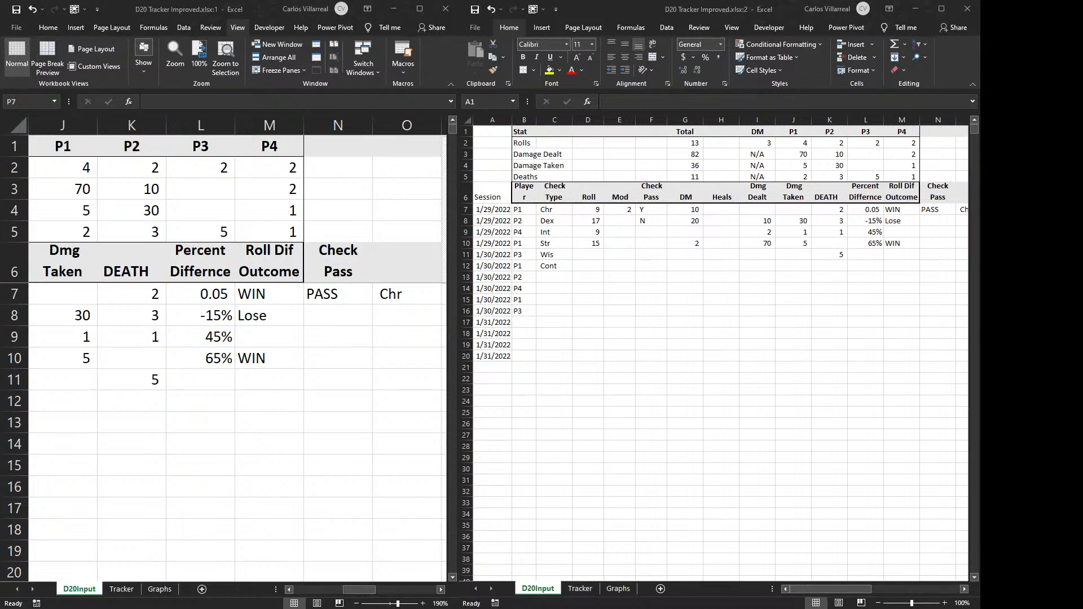
pyautogui.hotkey('alt', 'Tab')
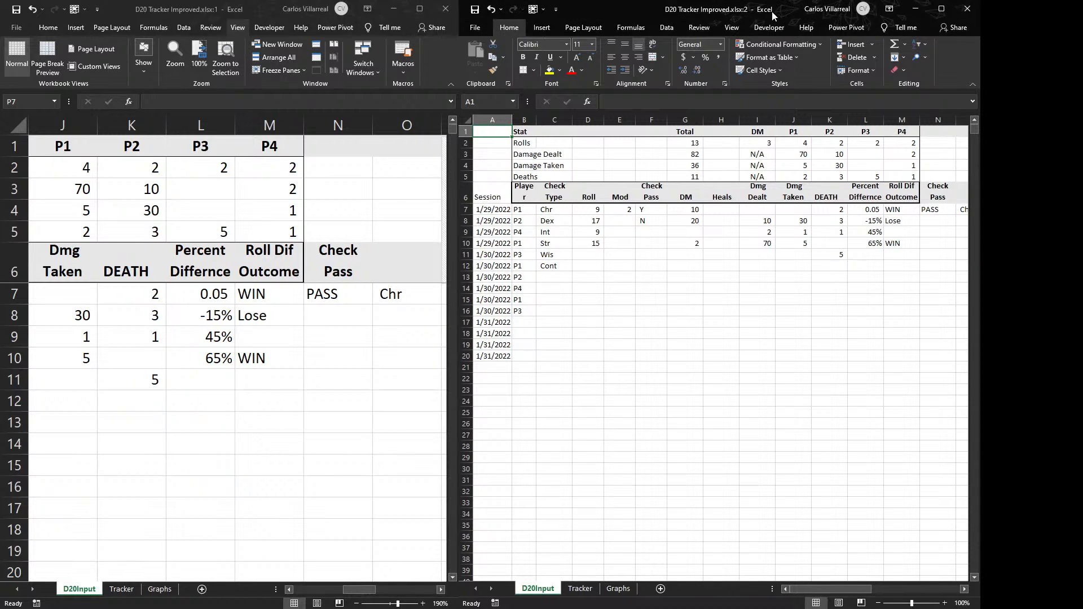
pyautogui.moveTo(458, 161); pyautogui.dragTo(530, 161)
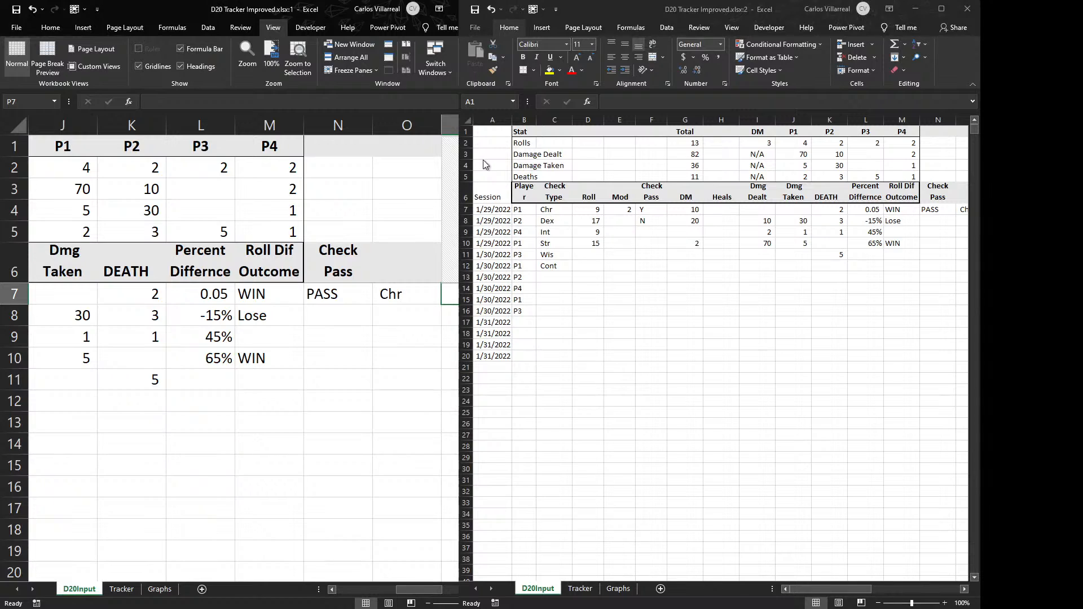
pyautogui.moveTo(620, 9); pyautogui.dragTo(692, 9)
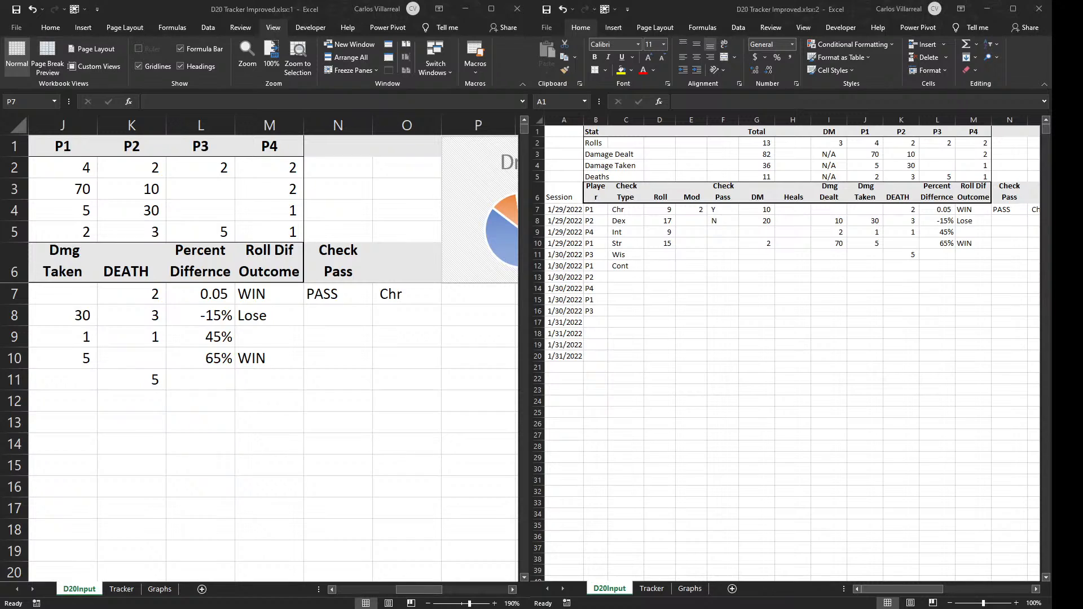
pyautogui.moveTo(1049, 198); pyautogui.dragTo(1079, 199)
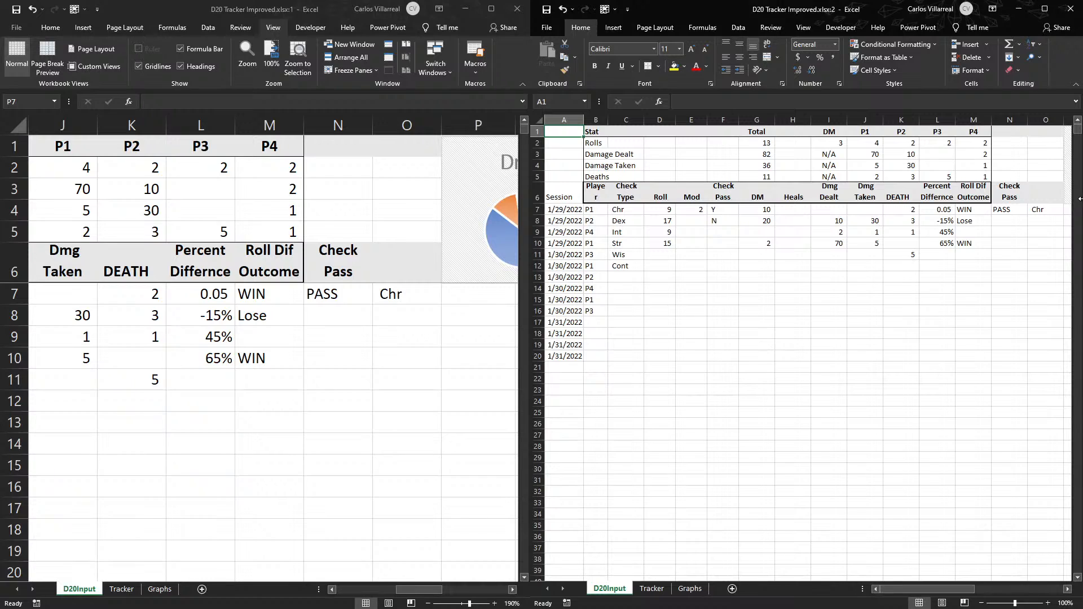
# - Show the Tracker sheet in the second window and zoom it to 130%
pyautogui.click(650, 579)
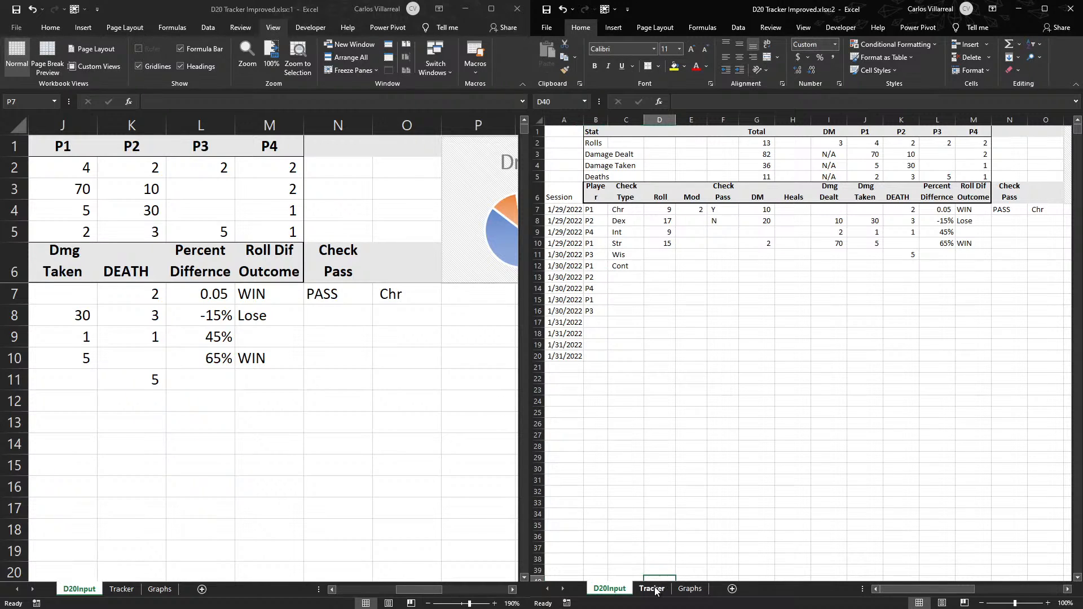
pyautogui.click(653, 589)
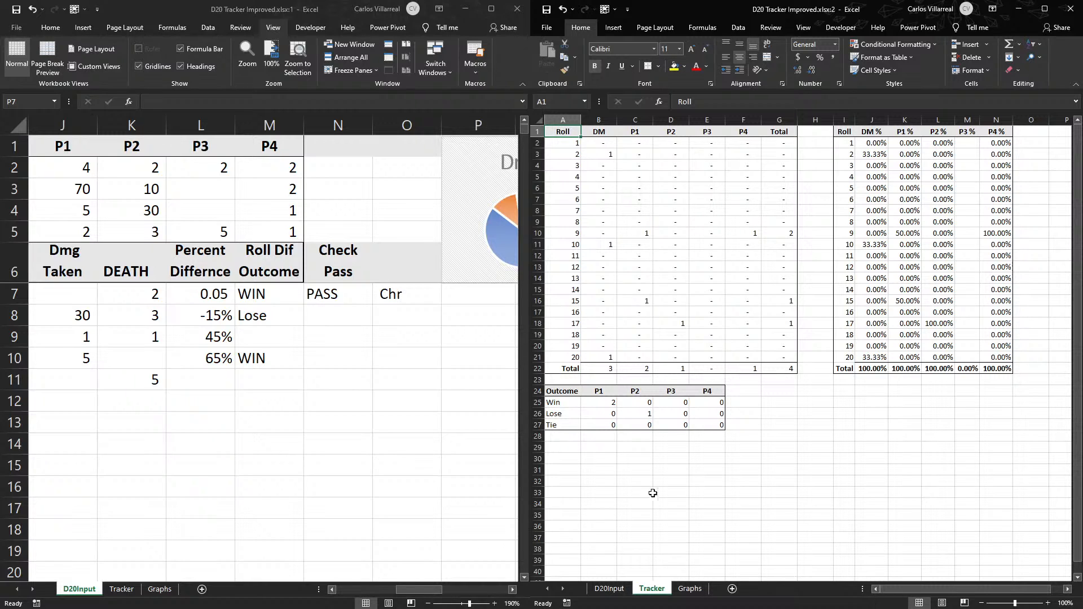
pyautogui.scroll(2, 706, 470)
pyautogui.scroll(-4, 707, 470)
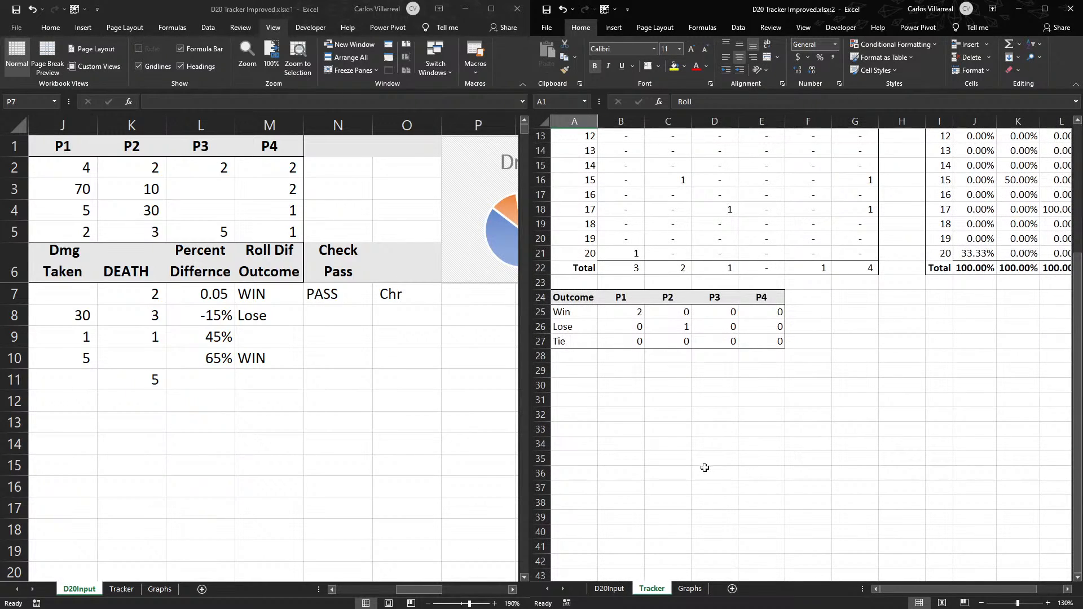
pyautogui.scroll(4, 693, 460)
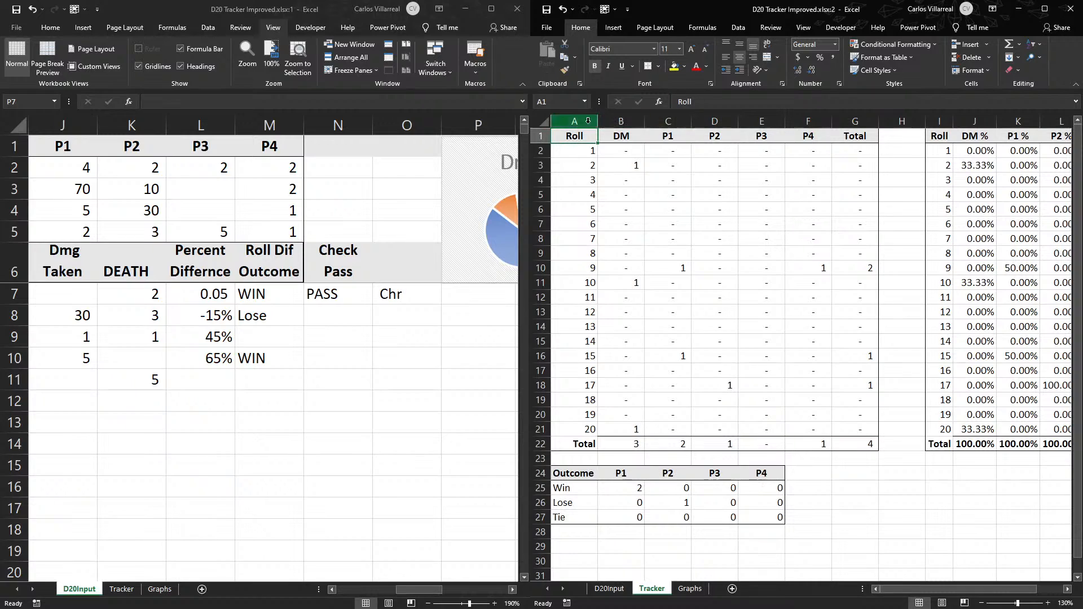
# - Copy the roll table headers in C1:G1 and paste them at B30, below the Outcome table
pyautogui.moveTo(659, 136); pyautogui.dragTo(855, 135)
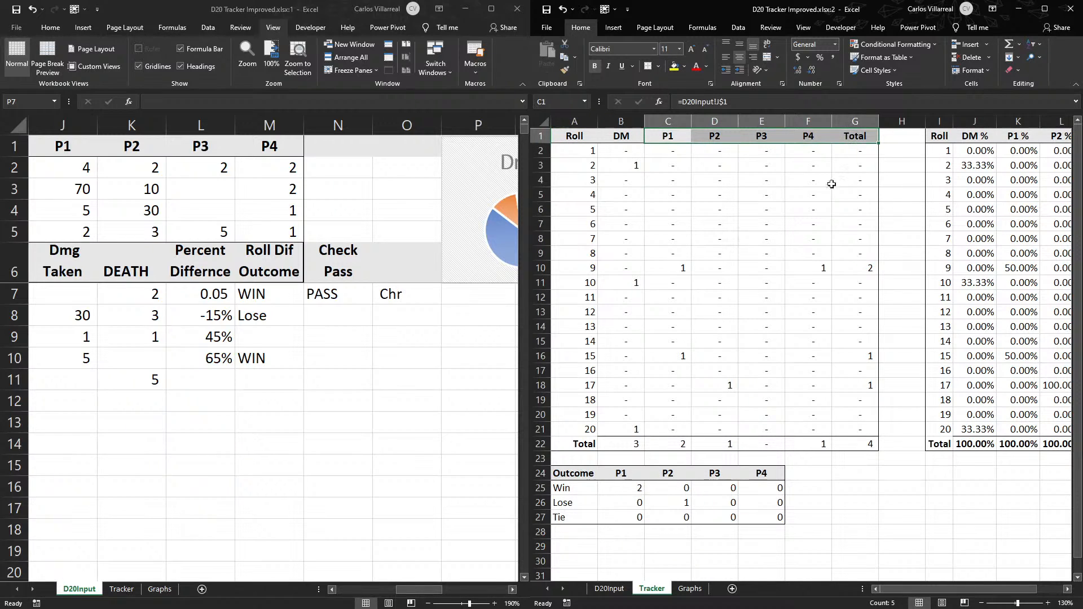
pyautogui.hotkey('ctrl', 'c')
pyautogui.scroll(-5, 624, 377)
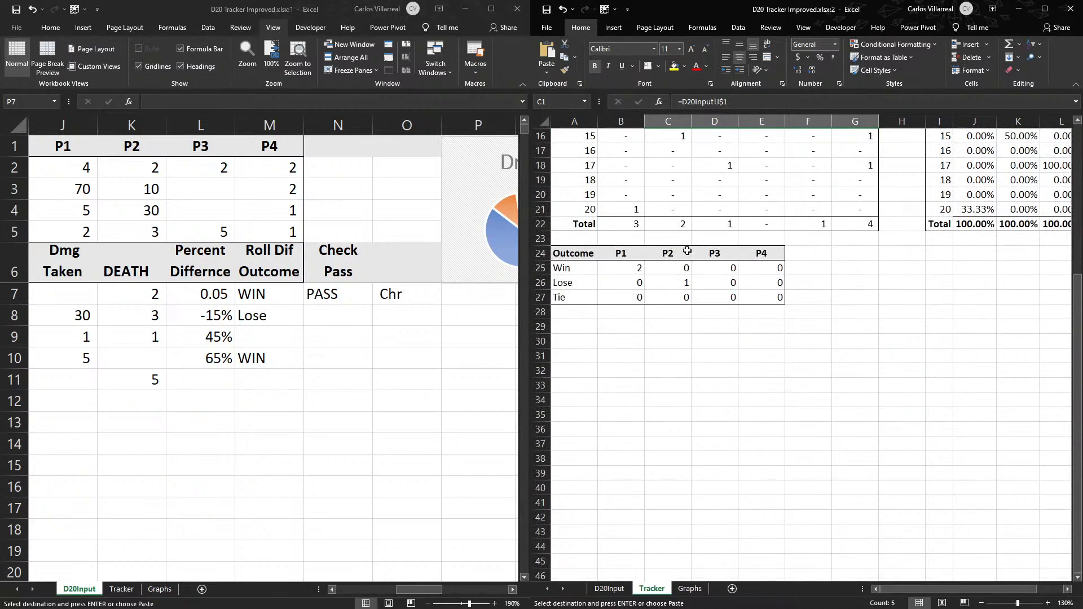
pyautogui.click(617, 344)
pyautogui.hotkey('ctrl', 'v')
pyautogui.click(663, 343)
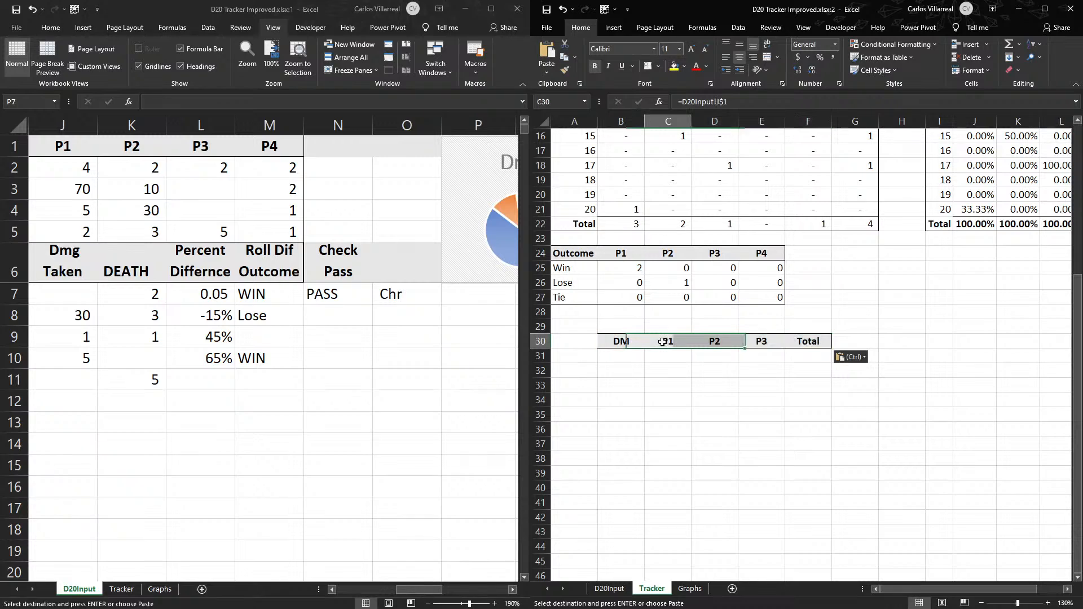
pyautogui.click(722, 331)
pyautogui.click(733, 340)
pyautogui.moveTo(797, 342); pyautogui.dragTo(761, 343)
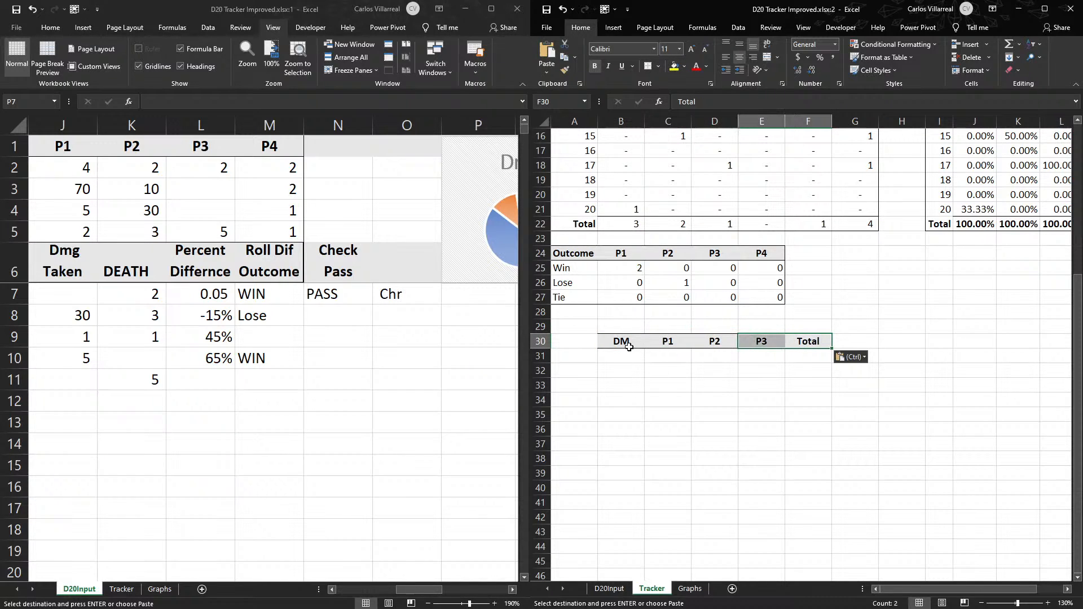
# - Delete the DM header cell in B30, shifting the remaining headers in row 30 left
pyautogui.click(629, 347)
pyautogui.scroll(5, 632, 349)
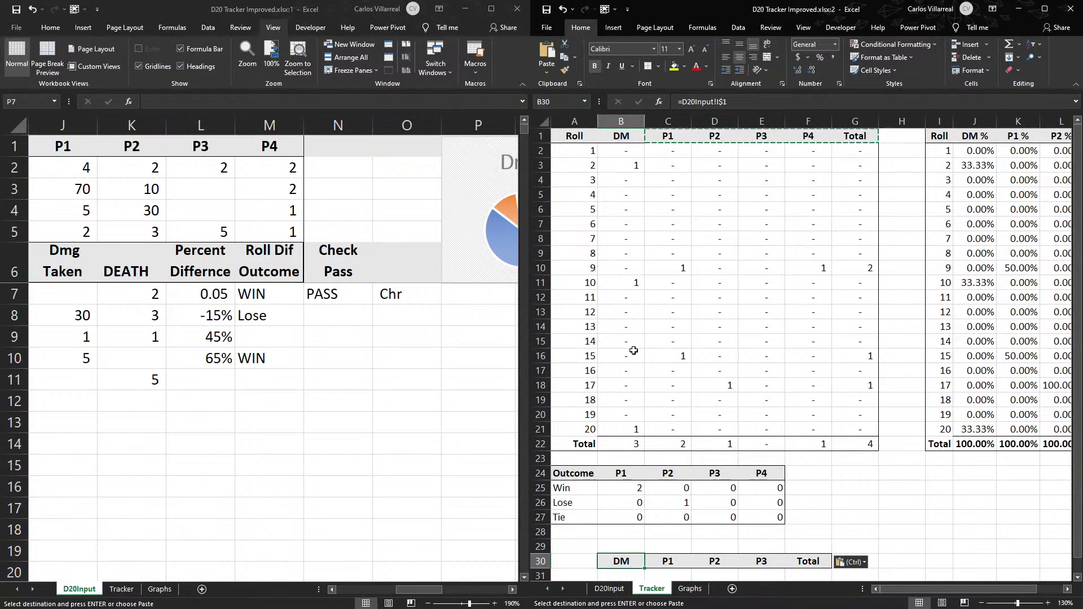
pyautogui.scroll(-4, 634, 350)
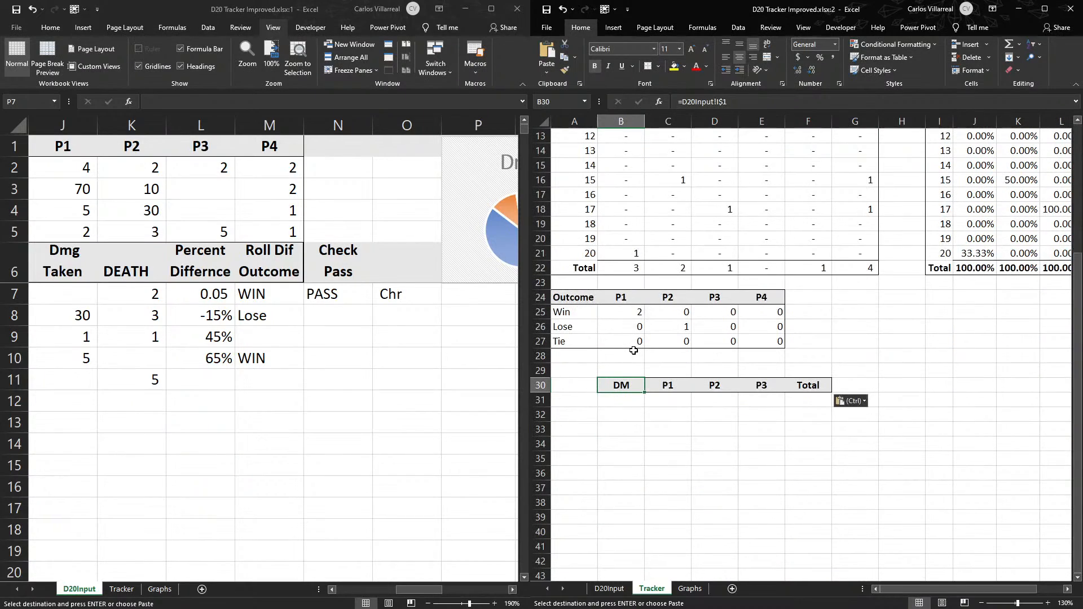
pyautogui.press('Delete')
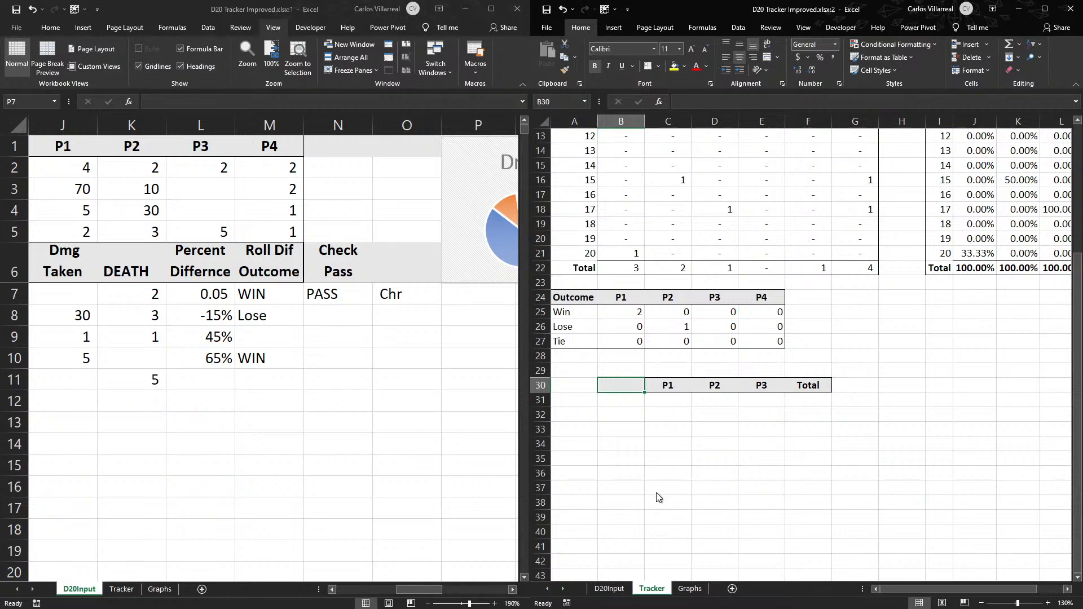
pyautogui.click(630, 543)
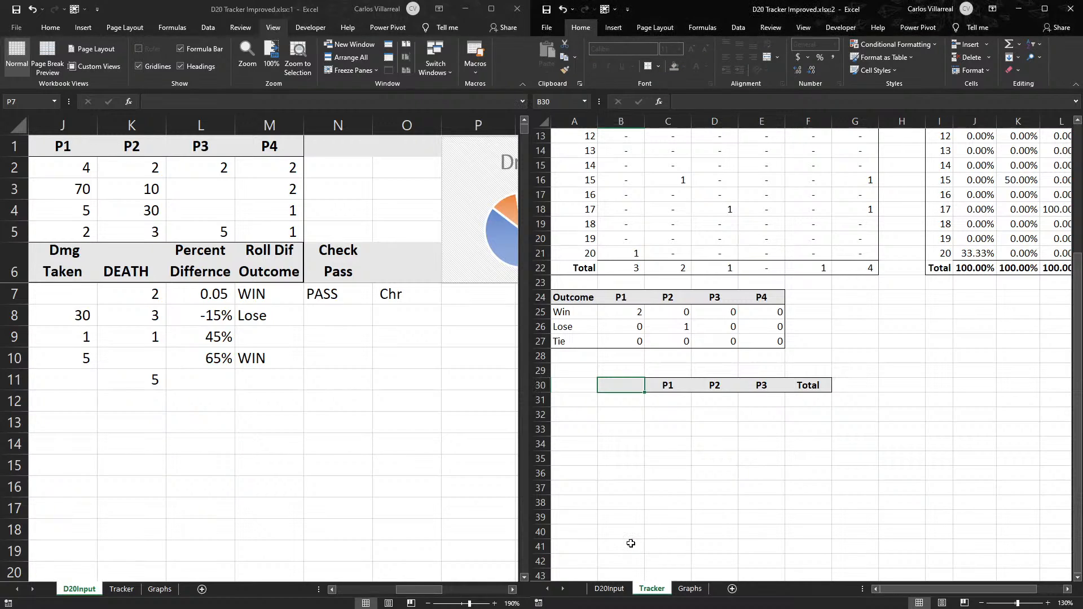
pyautogui.click(765, 433)
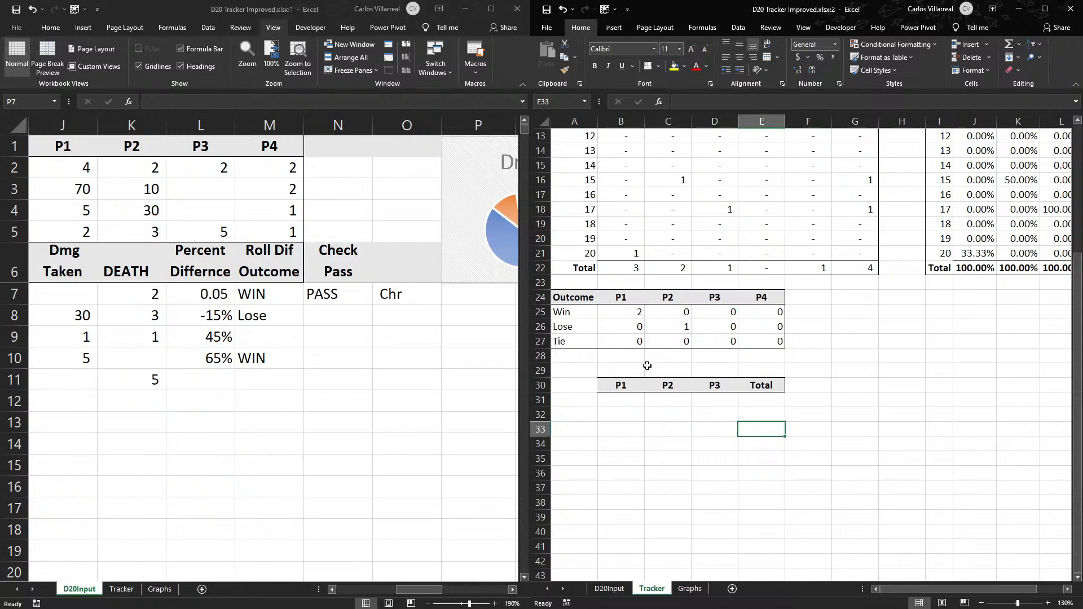
# - Move the Total header from E30 to F30 and copy the P4 header from E24 into E30
pyautogui.scroll(4, 798, 392)
pyautogui.scroll(-5, 846, 282)
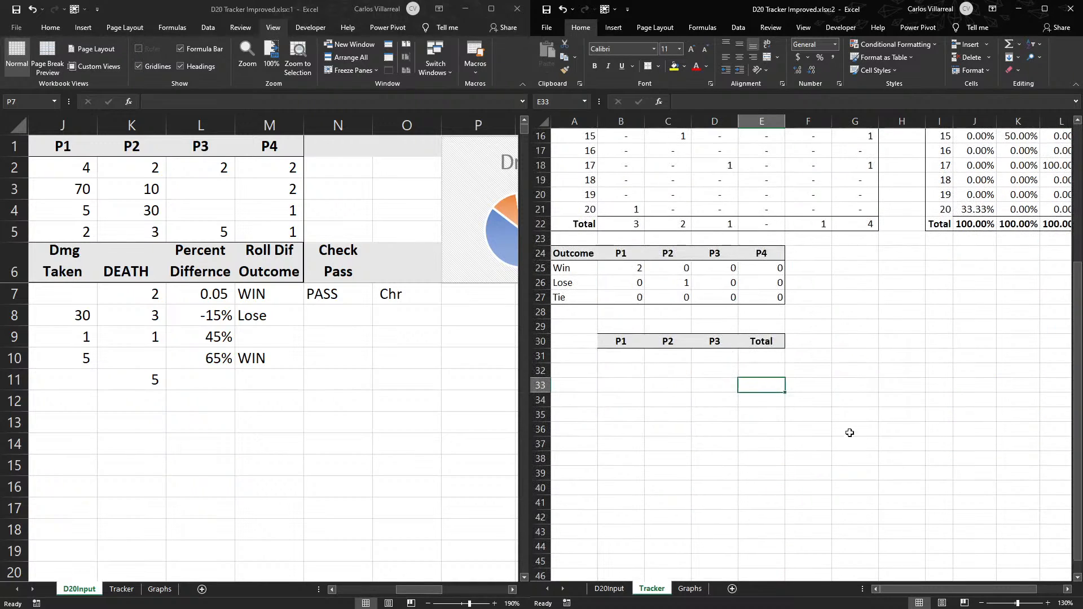
pyautogui.click(755, 349)
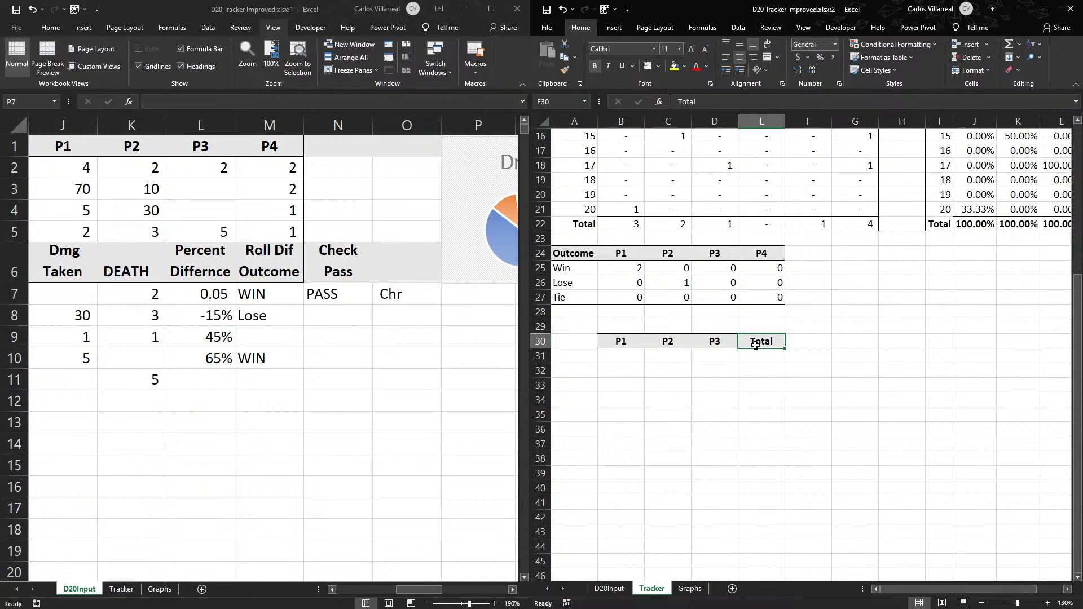
pyautogui.moveTo(756, 349); pyautogui.dragTo(803, 349)
pyautogui.click(762, 254)
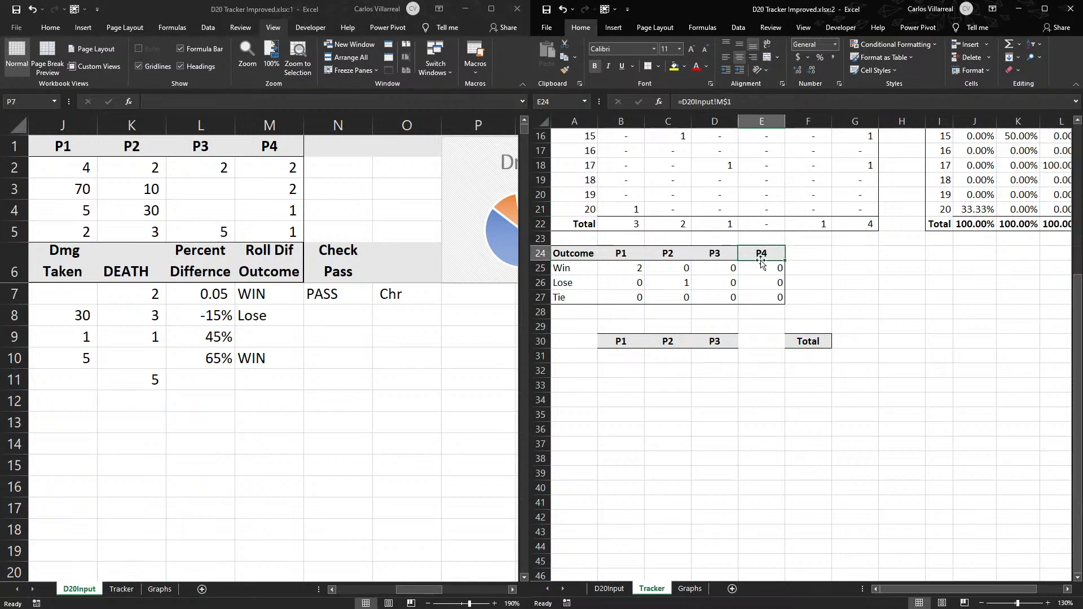
pyautogui.hotkey('ctrl', 'c')
pyautogui.click(761, 342)
pyautogui.hotkey('ctrl', 'v')
pyautogui.click(760, 385)
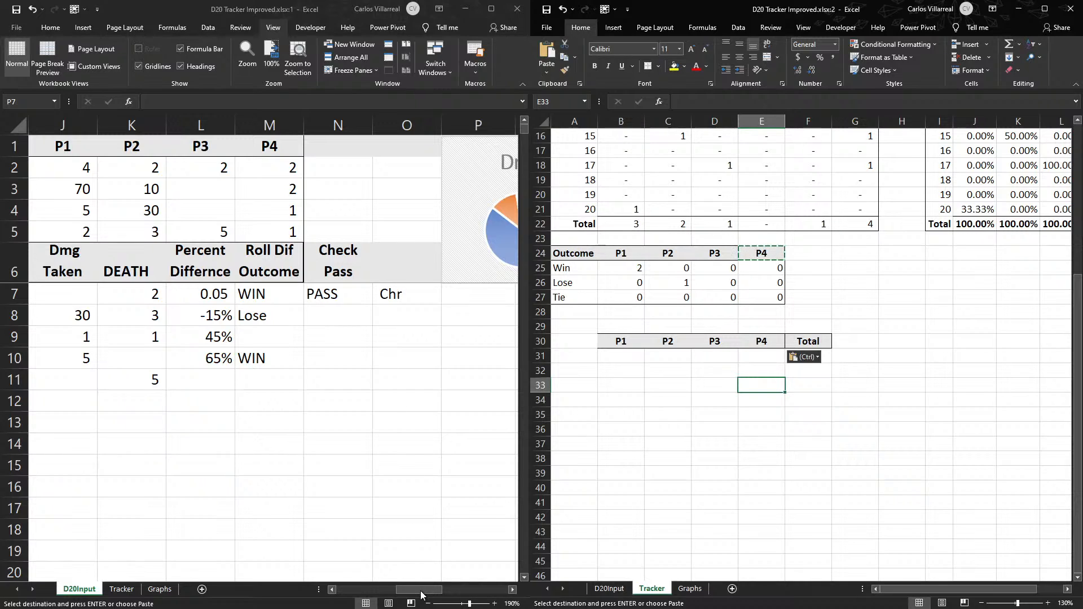
# - Enter the row labels Chr Pass in A31 and Chr Fail in A32 of the new Tracker table
pyautogui.moveTo(374, 299); pyautogui.dragTo(339, 293)
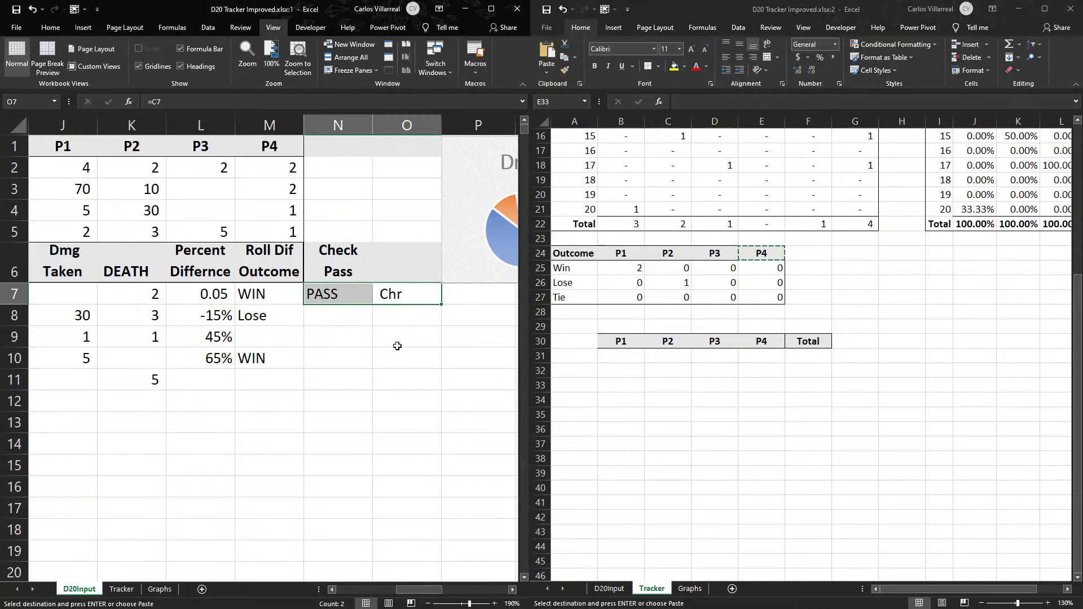
pyautogui.click(627, 368)
pyautogui.click(574, 358)
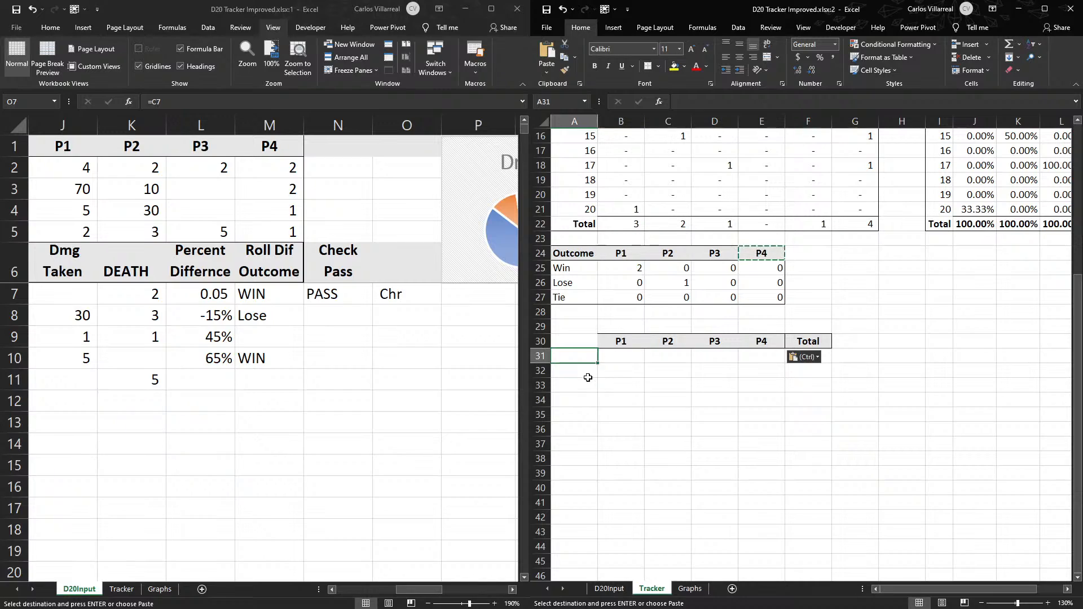
pyautogui.write('Chr')
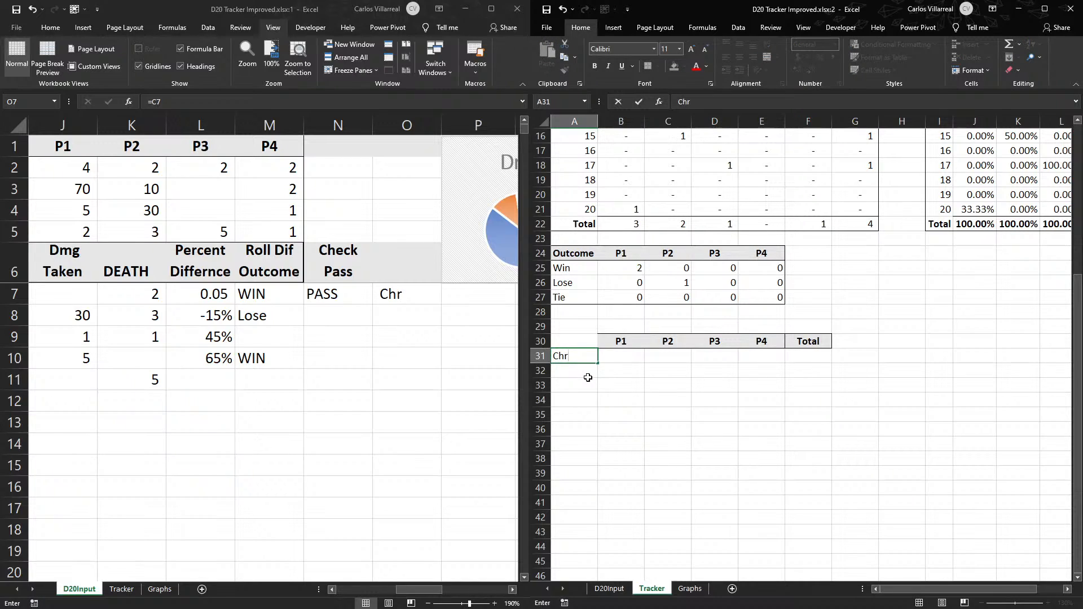
pyautogui.press('Return')
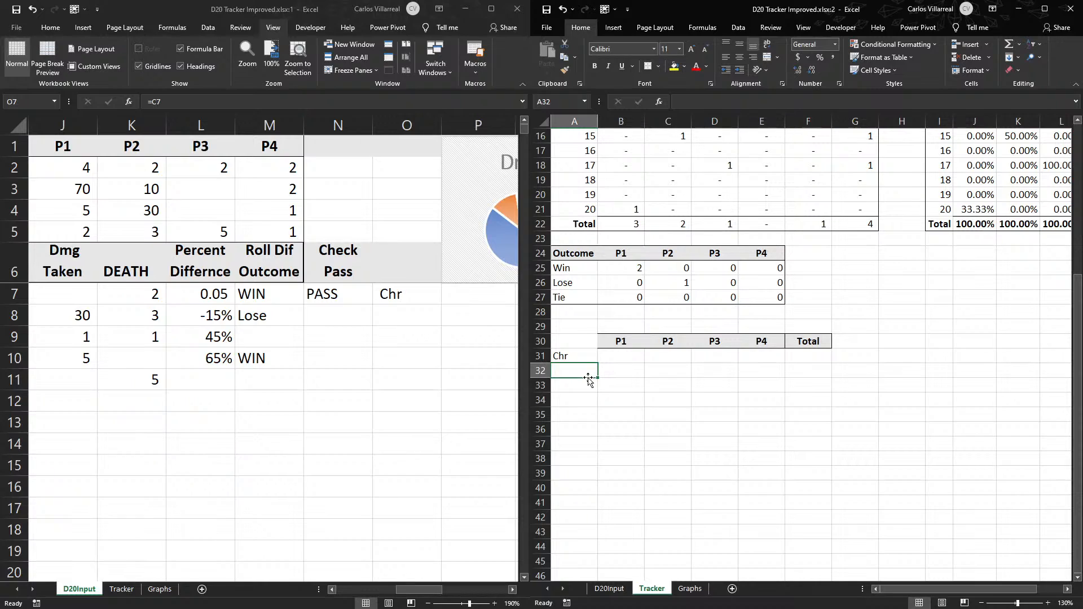
pyautogui.press('Up')
pyautogui.write('Chr Pa')
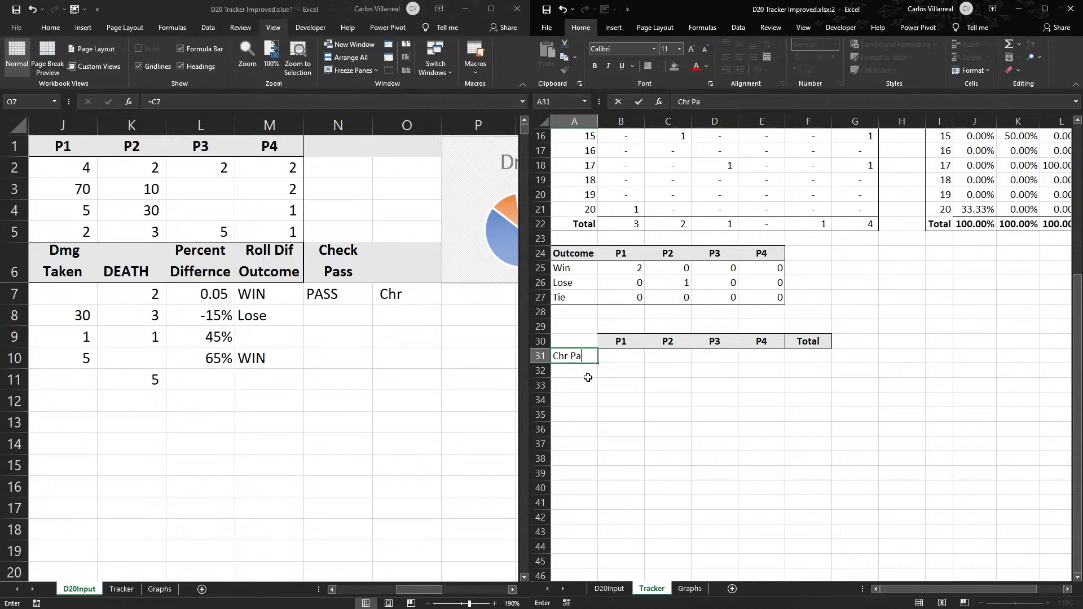
pyautogui.press('Return')
pyautogui.write('Char Fail')
pyautogui.press('Return')
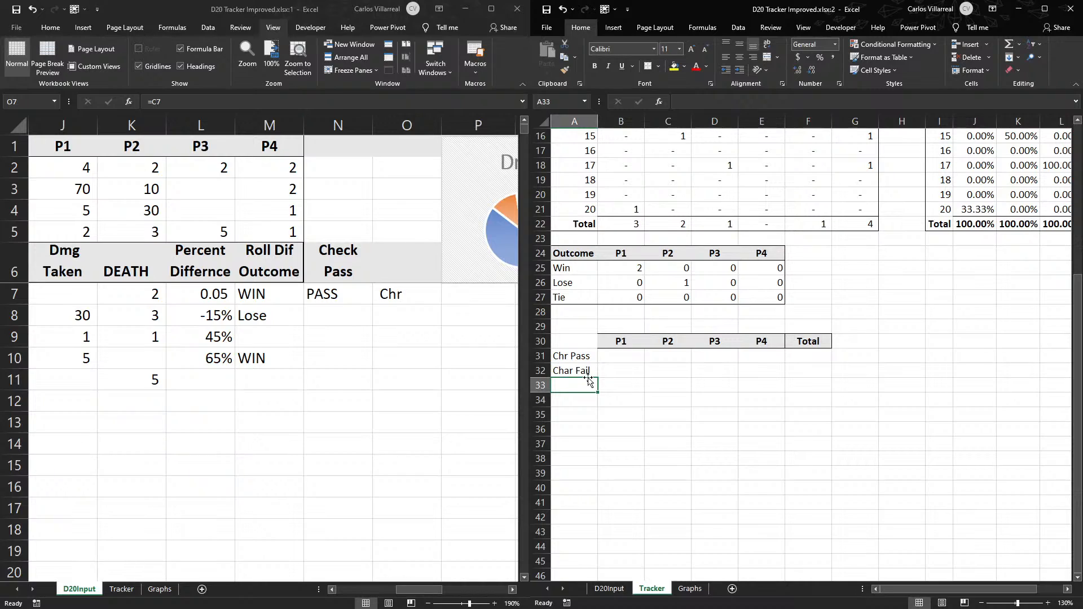
pyautogui.doubleClick(570, 371)
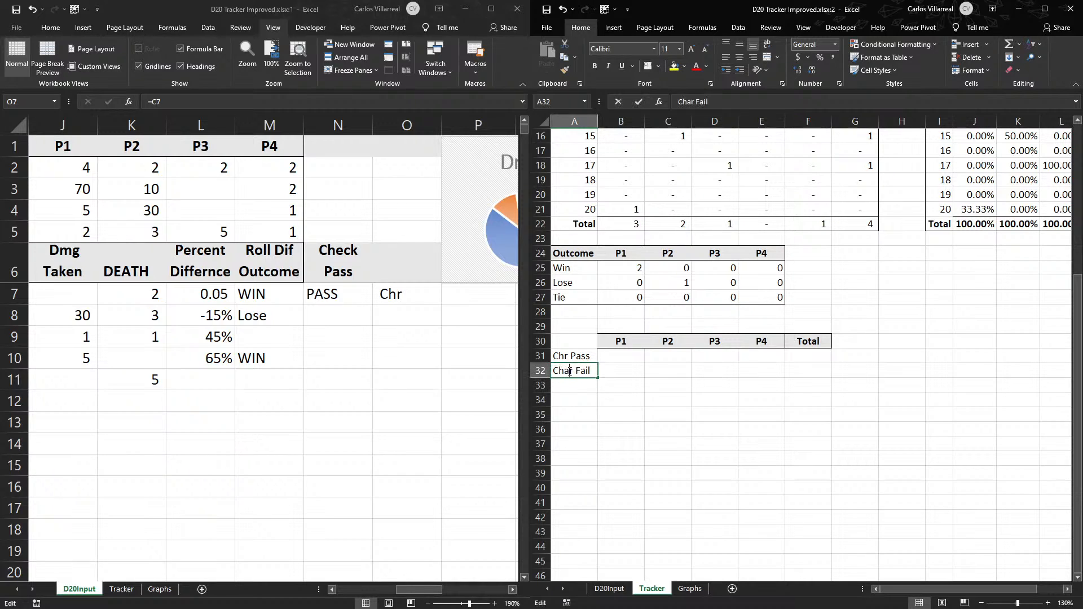
pyautogui.press('BackSpace')
# - Add the row labels Dex Pass in A33 and Dex Fail in A34, following the check types on D20Input
pyautogui.moveTo(422, 590); pyautogui.dragTo(365, 592)
pyautogui.click(332, 589)
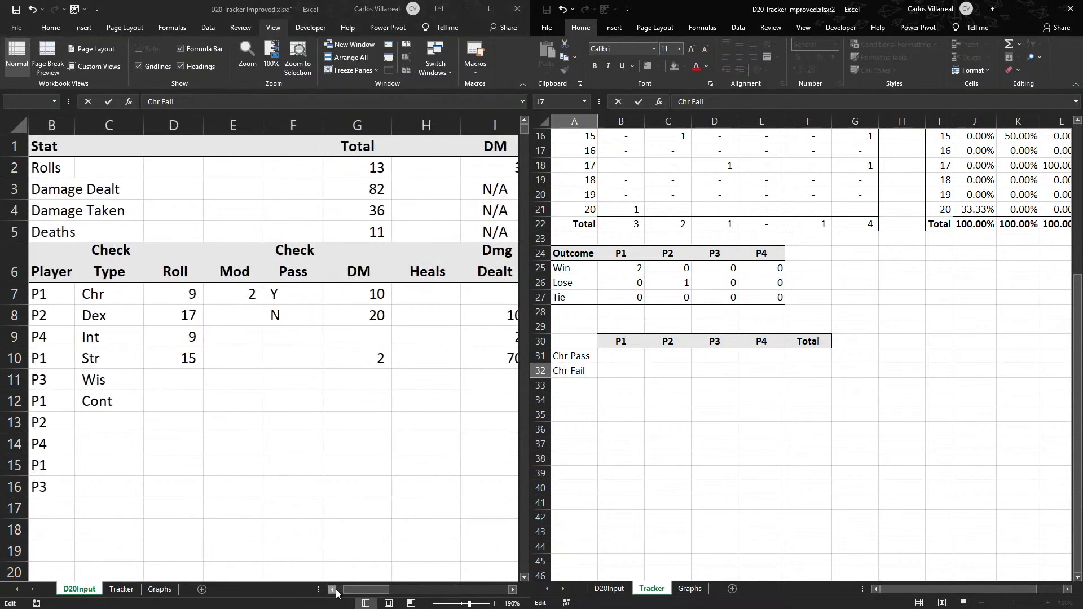
pyautogui.click(332, 589)
pyautogui.click(584, 399)
pyautogui.click(569, 384)
pyautogui.write('Dex')
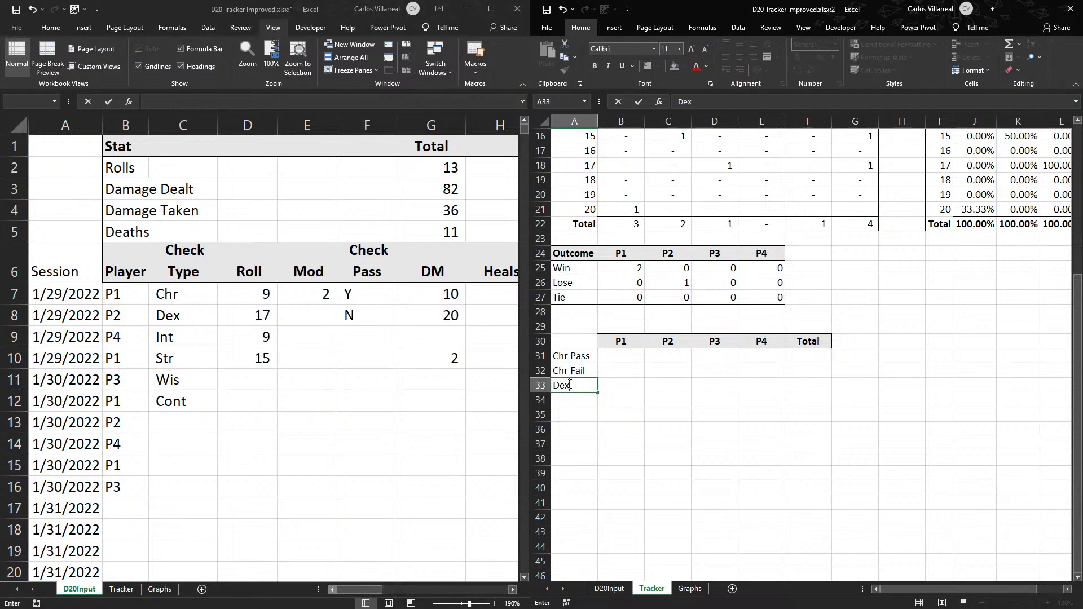
pyautogui.write(' Pass')
pyautogui.press('Return')
pyautogui.write('Dex Fail')
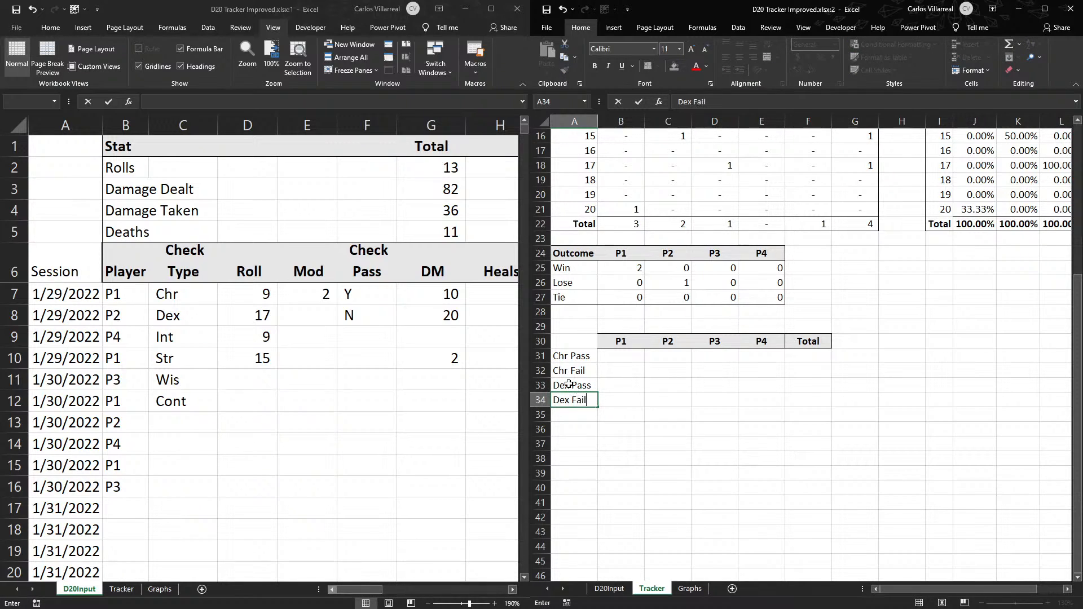
pyautogui.press('Return')
# - Add the row labels Int Pass in A35 and Int Fail in A36
pyautogui.write('Int')
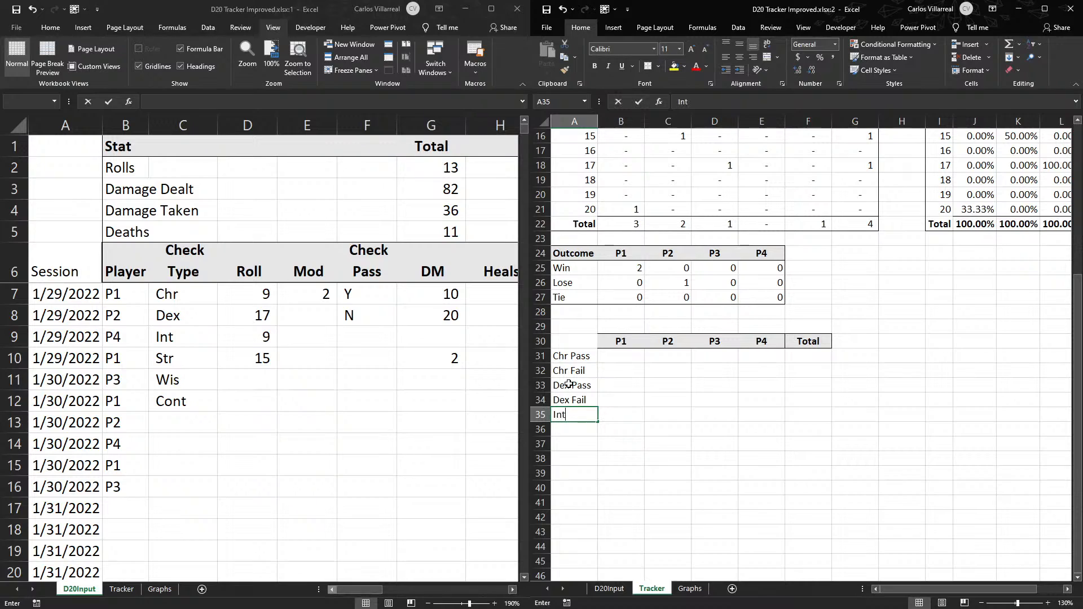
pyautogui.write(' Pass')
pyautogui.press('Return')
pyautogui.write('In')
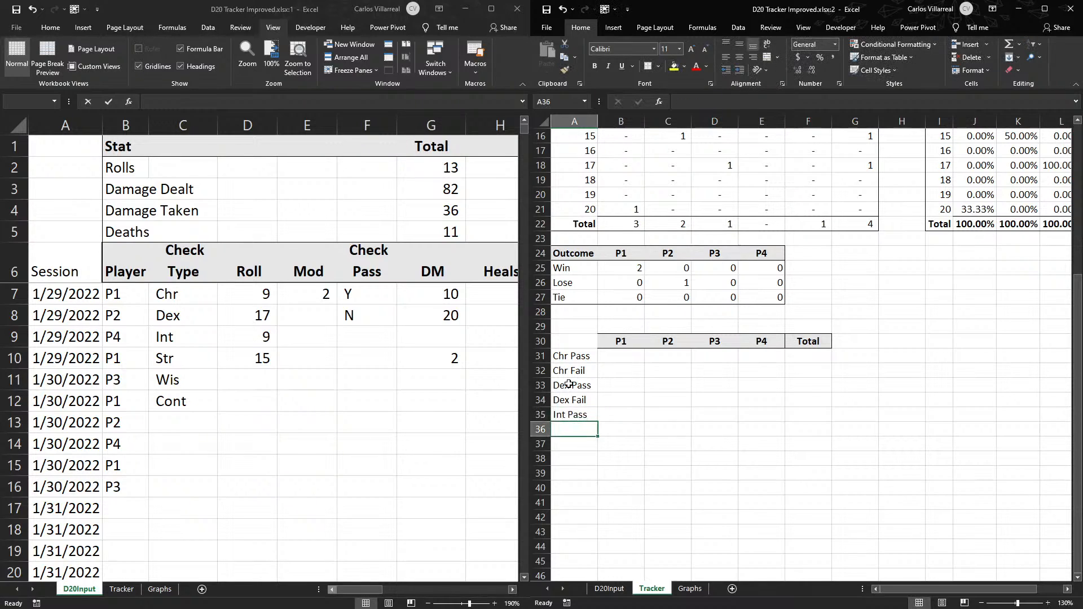
pyautogui.write('t Fail')
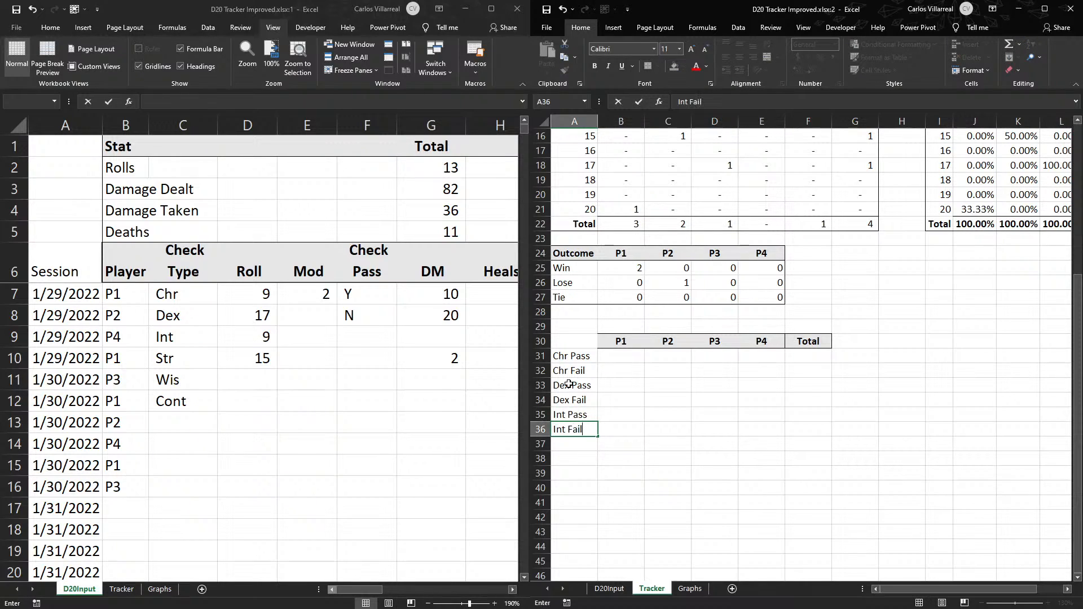
pyautogui.press('Return')
# - Add the row labels Str Pass in A37 and Str Fail in A38
pyautogui.write('Str')
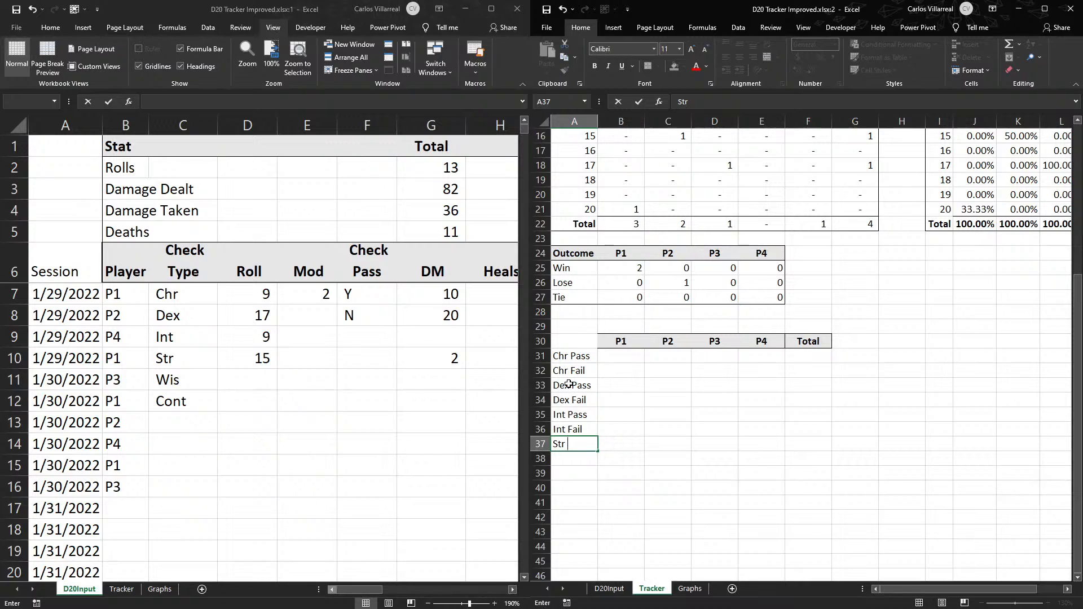
pyautogui.write(' Pass')
pyautogui.press('Return')
pyautogui.write('Str Fail')
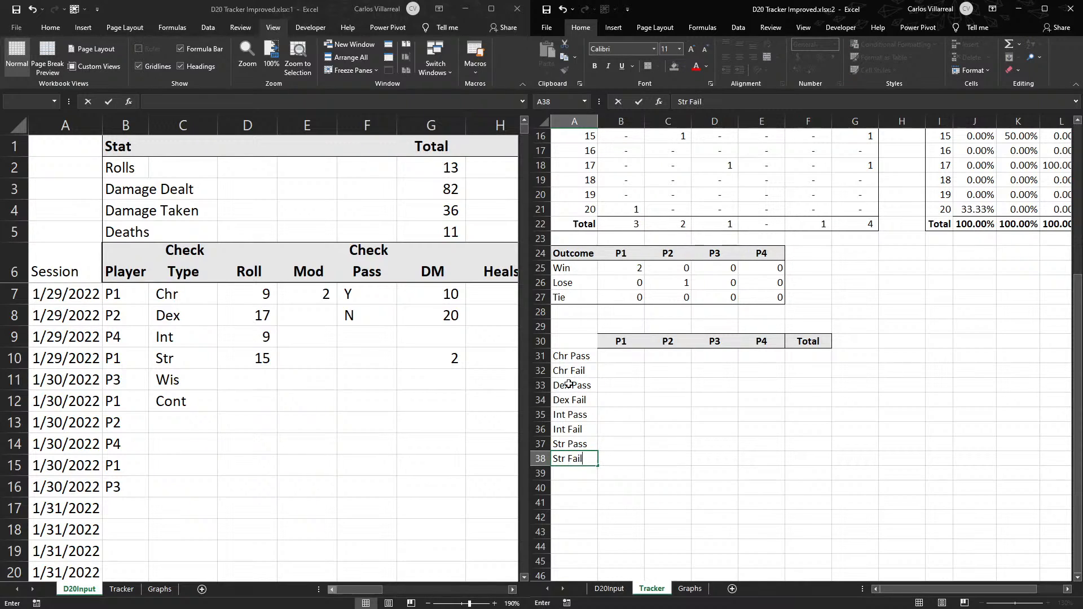
pyautogui.press('Return')
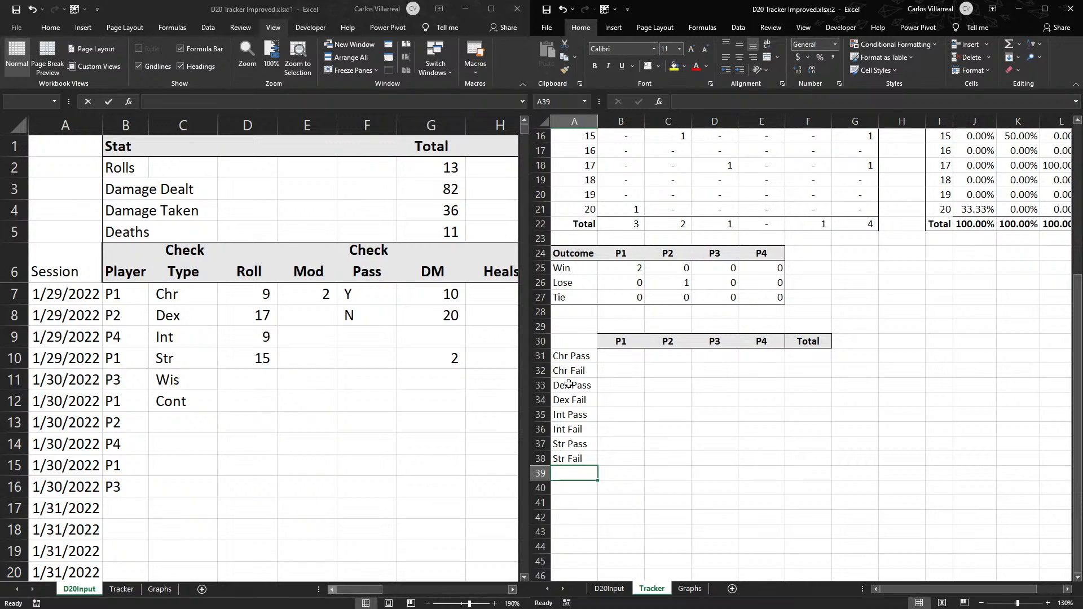
# - Add the row labels Wis Pass in A39 and Cont Fail in A40
pyautogui.write('Wis')
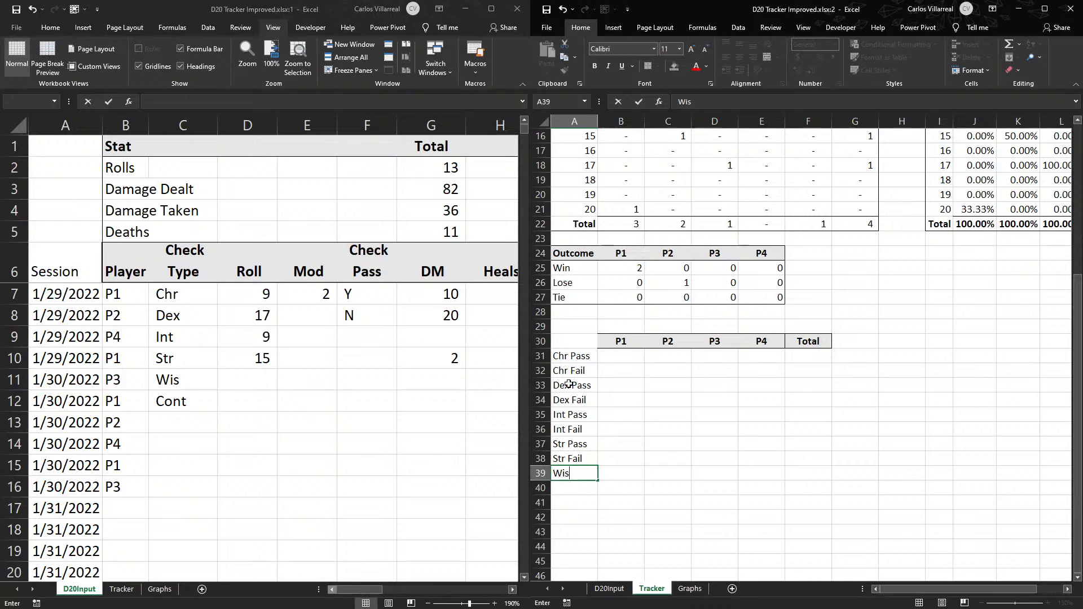
pyautogui.write('Pass')
pyautogui.press('Return')
pyautogui.write('Cont ')
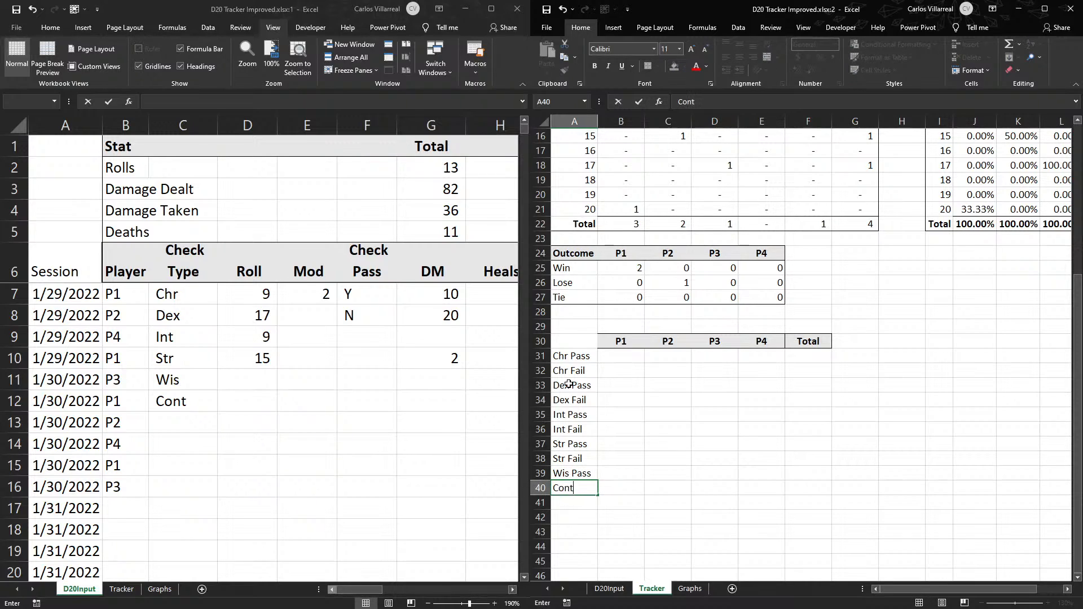
pyautogui.write('Fail')
pyautogui.press('Tab')
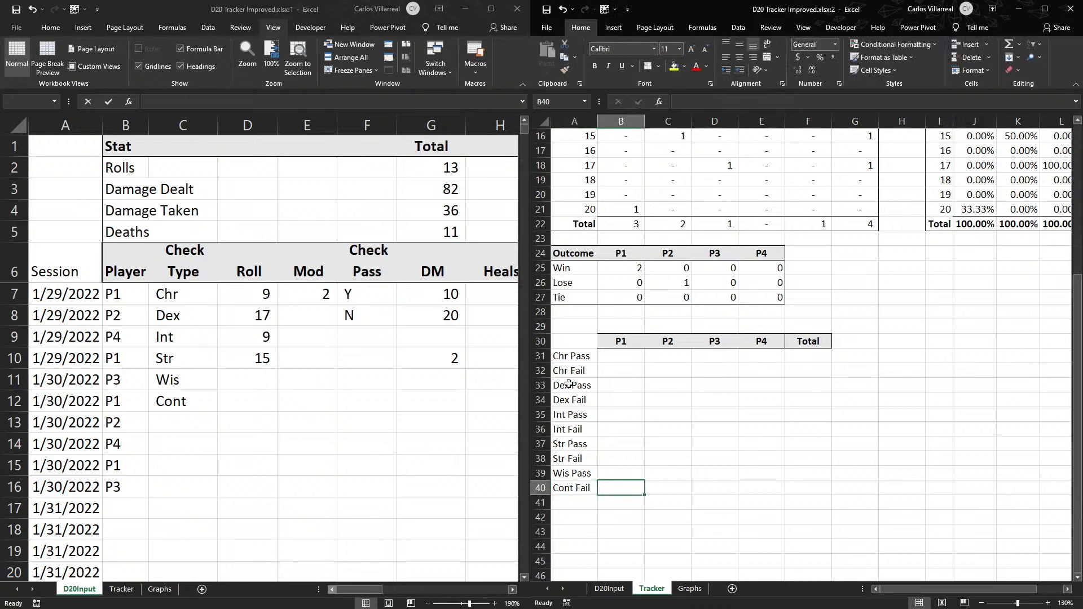
# - Edit the Check Pass formula in D20Input N7 to put a space before each result: =IF(F7="Y"," PASS"," FAIL")
pyautogui.click(376, 590)
pyautogui.moveTo(361, 590); pyautogui.dragTo(432, 590)
pyautogui.click(631, 358)
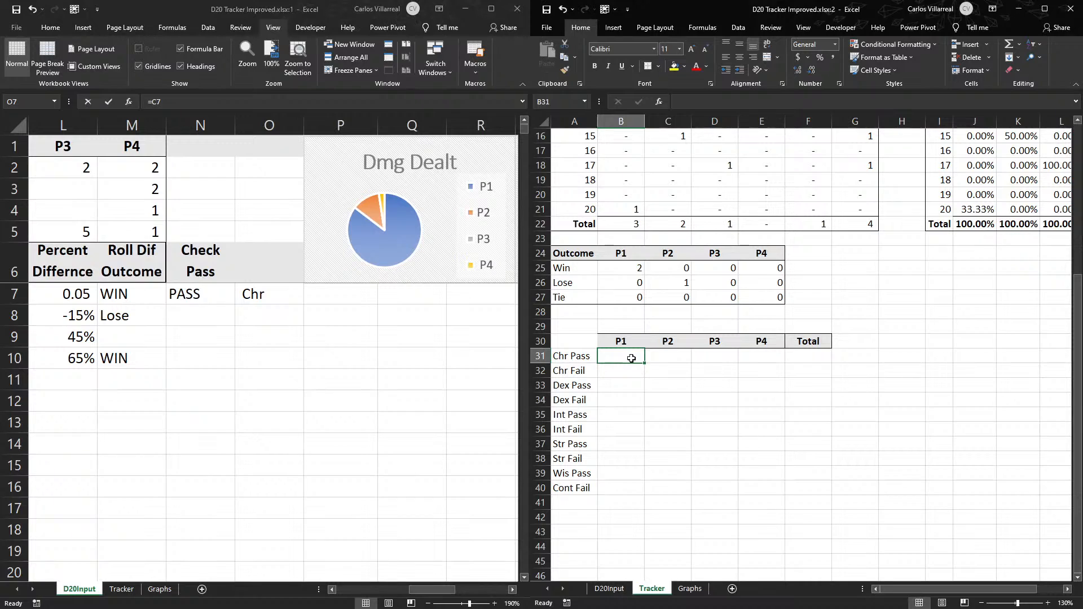
pyautogui.moveTo(571, 354); pyautogui.dragTo(574, 492)
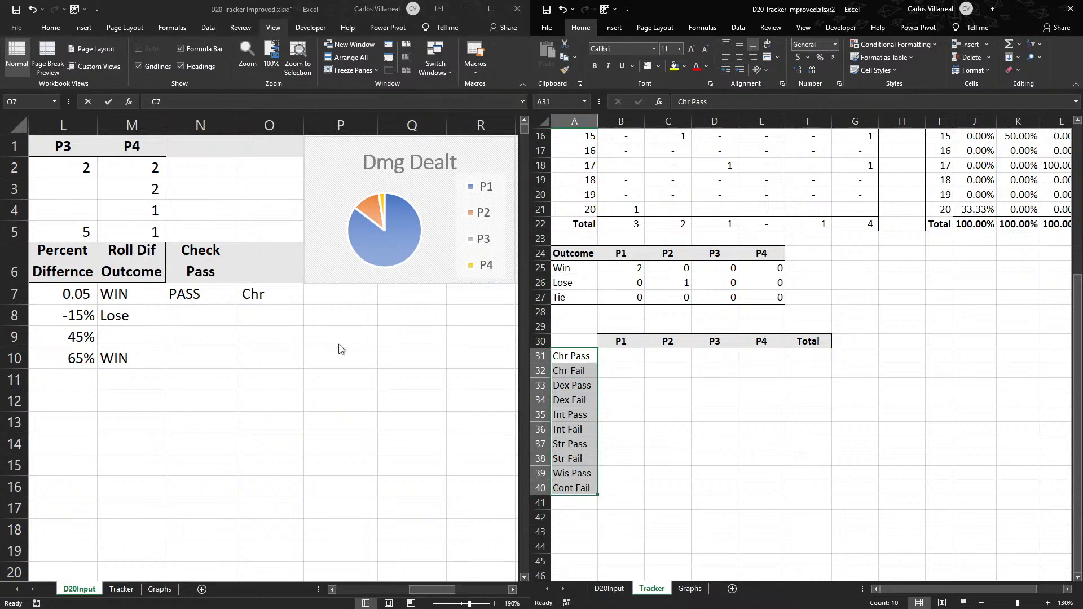
pyautogui.click(268, 299)
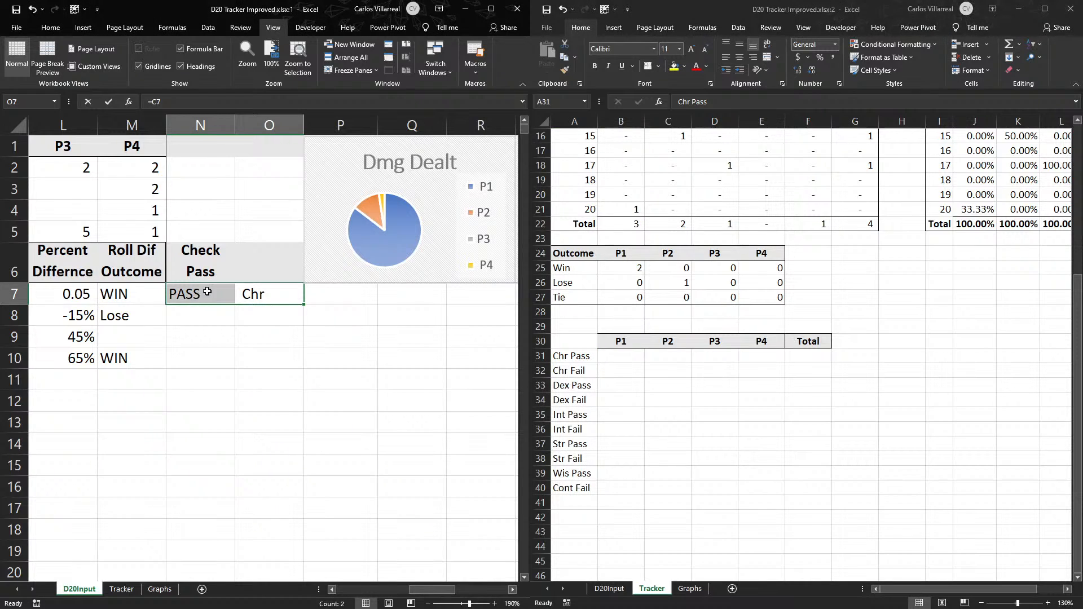
pyautogui.click(208, 291)
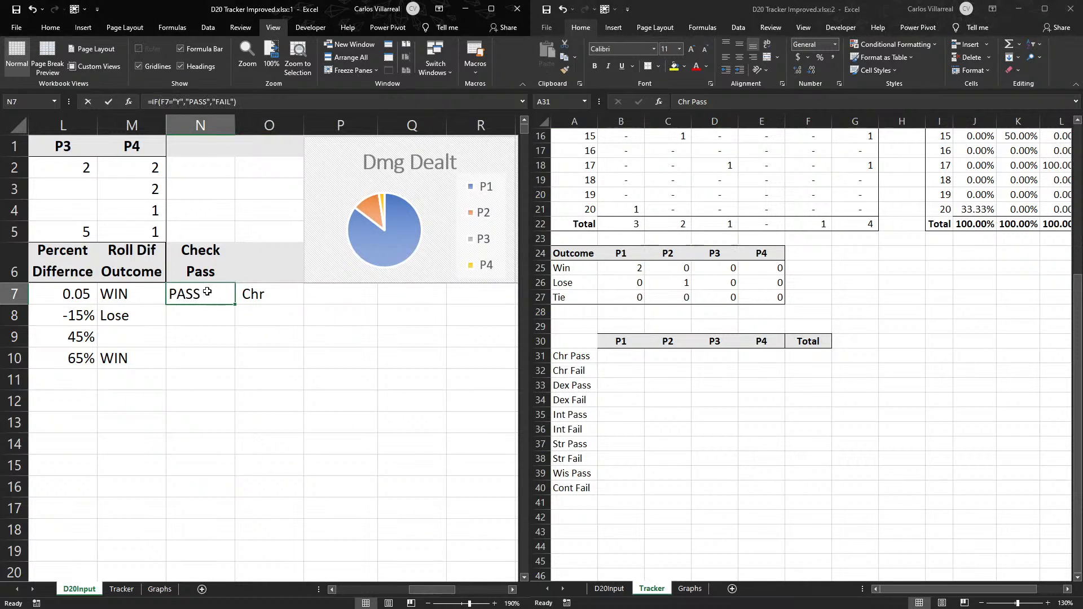
pyautogui.click(208, 102)
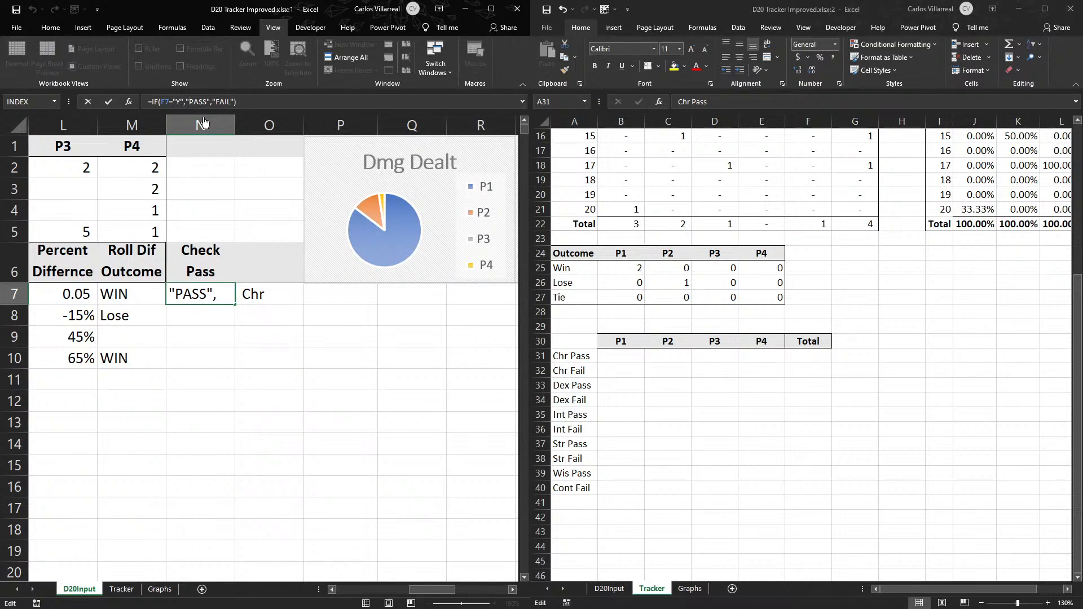
pyautogui.press('Right')
pyautogui.press('Right')
pyautogui.press('Right')
pyautogui.press('Right')
pyautogui.press('Right')
pyautogui.press('Right')
pyautogui.press('Right')
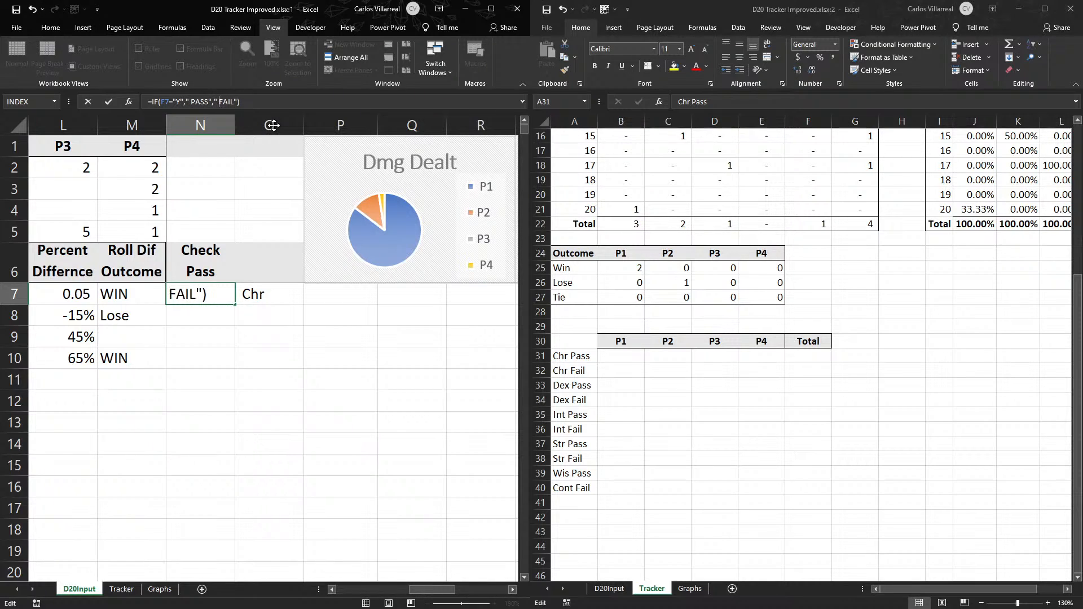
pyautogui.press('Return')
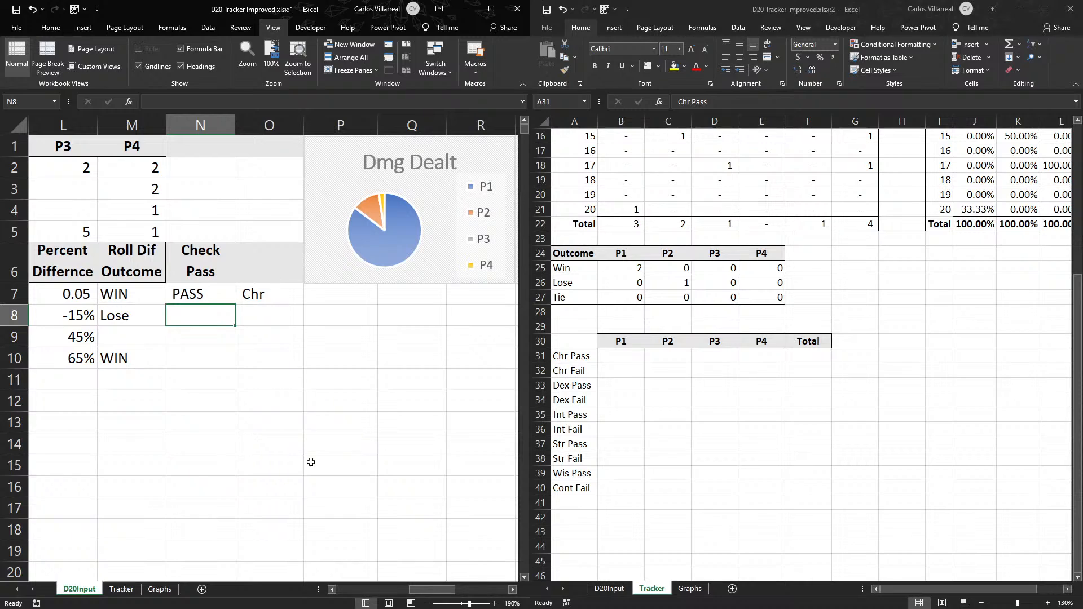
# - Start a COUNTIFS formula in Tracker cell B31 with D20Input column B as the first criteria range
pyautogui.click(608, 356)
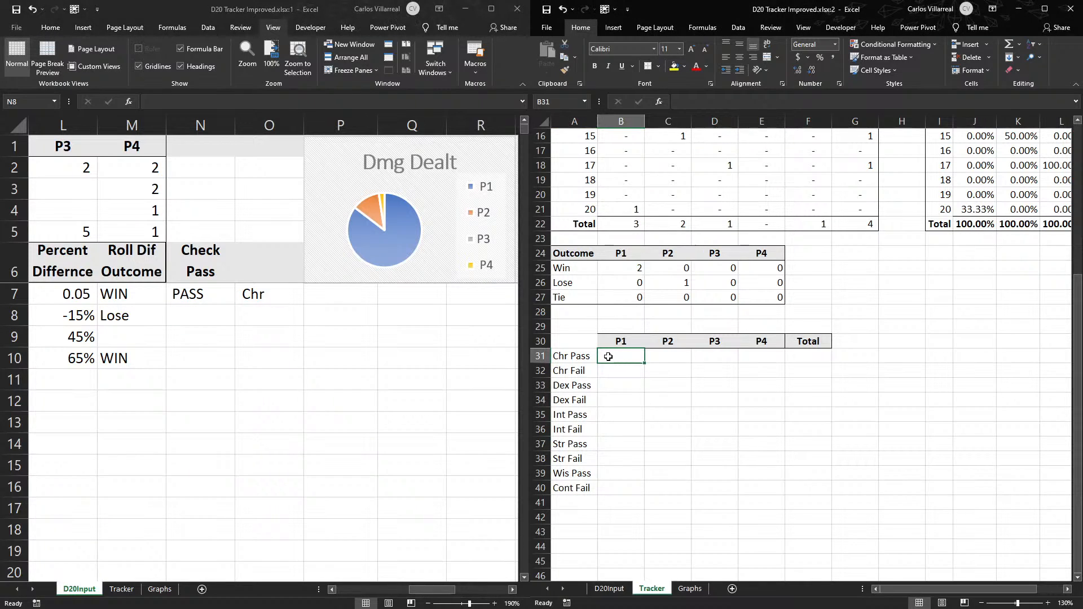
pyautogui.write('=co')
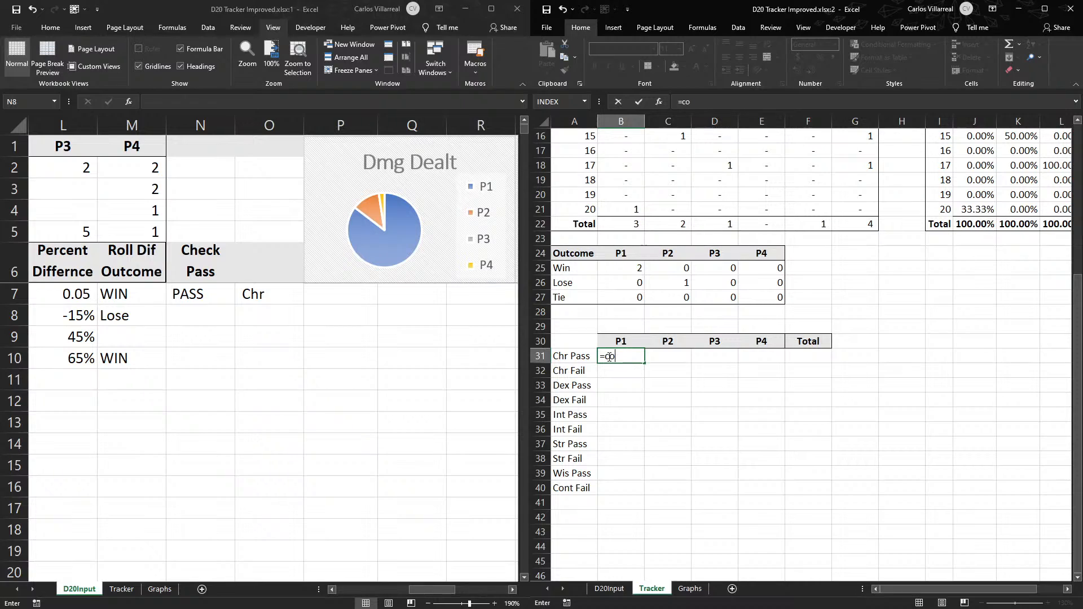
pyautogui.write('nntif')
pyautogui.press('Tab')
pyautogui.press('Tab')
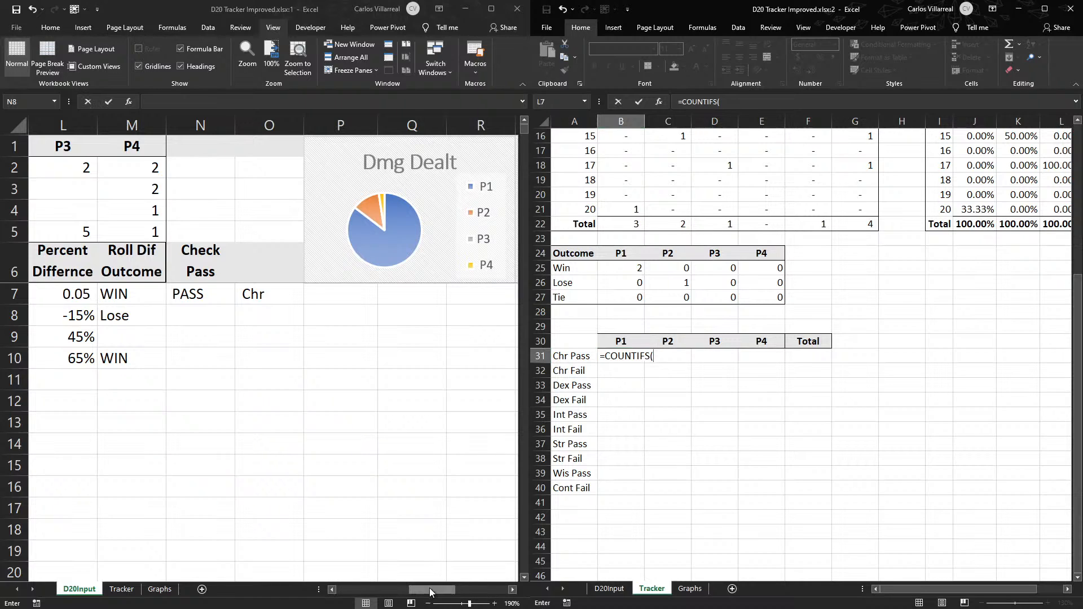
pyautogui.click(341, 591)
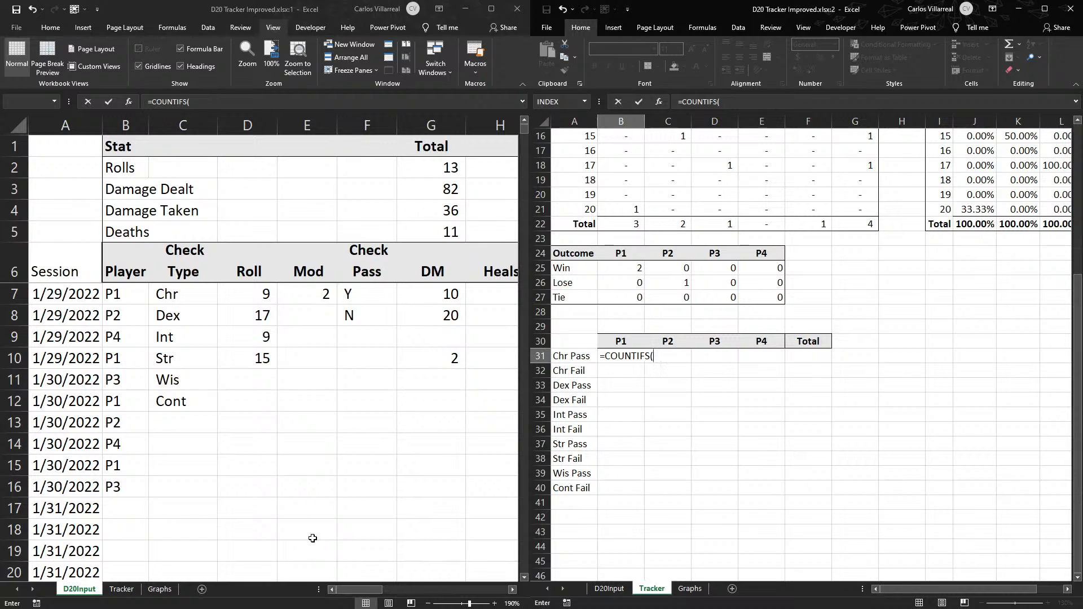
pyautogui.click(115, 130)
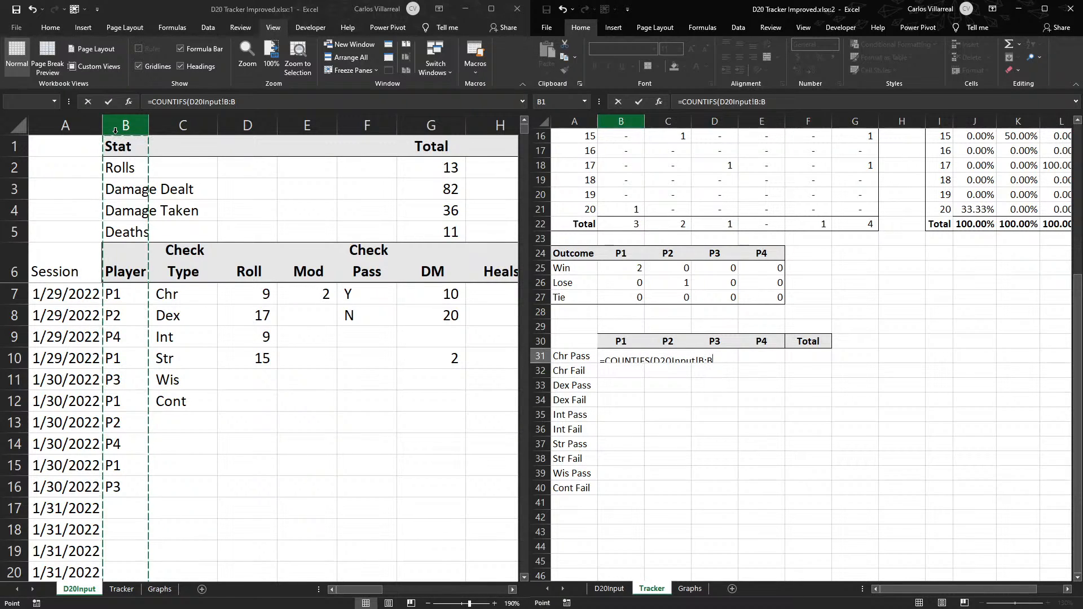
pyautogui.write(',')
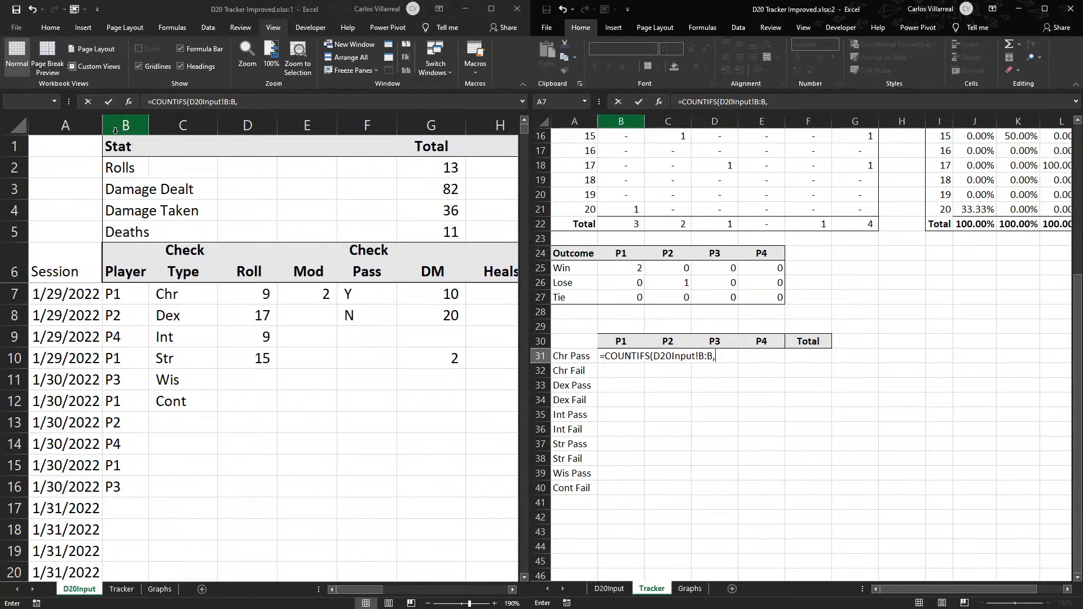
pyautogui.click(234, 104)
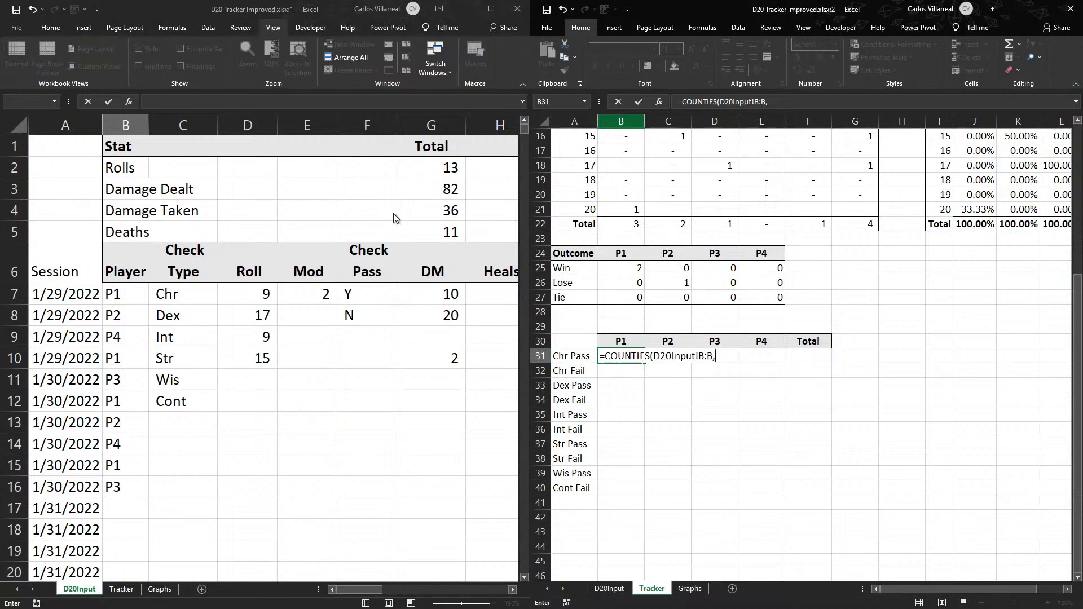
# - Make the column B range absolute and use the P1 header as criterion, completing B31 as =COUNTIFS(D20Input!$B:$B,B$30)
pyautogui.doubleClick(705, 357)
pyautogui.press('F4')
pyautogui.click(732, 355)
pyautogui.click(624, 343)
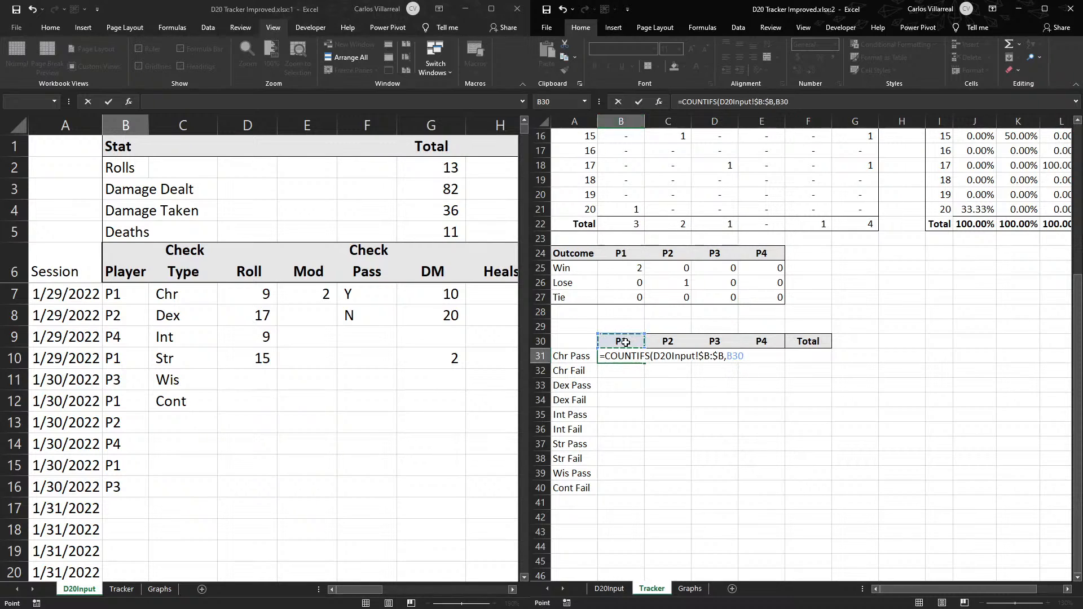
pyautogui.click(730, 356)
pyautogui.write('$')
pyautogui.press('Return')
# - Try to add a second criteria range to the B31 formula that joins D20Input columns O and N: D20Input!O:O&D20Input!N:N
pyautogui.click(619, 357)
pyautogui.doubleClick(619, 358)
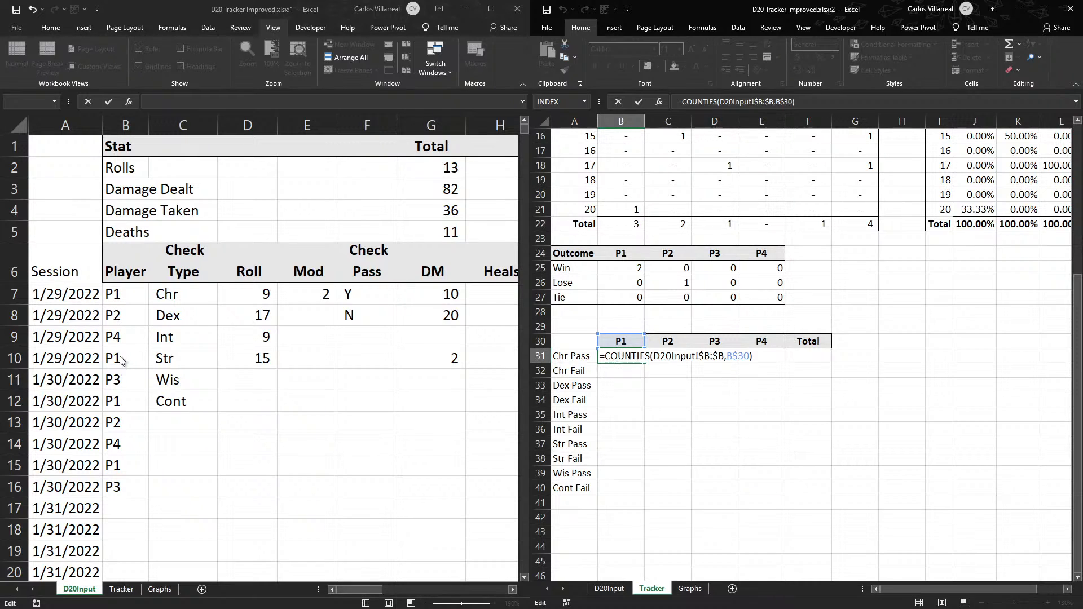
pyautogui.click(779, 362)
pyautogui.write(',')
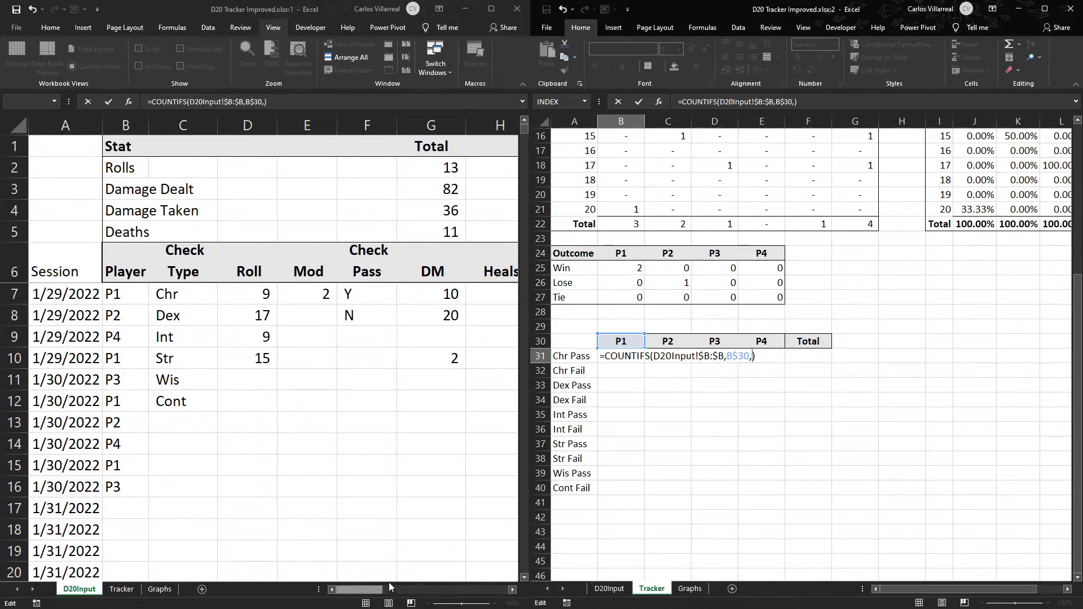
pyautogui.moveTo(371, 589); pyautogui.dragTo(439, 591)
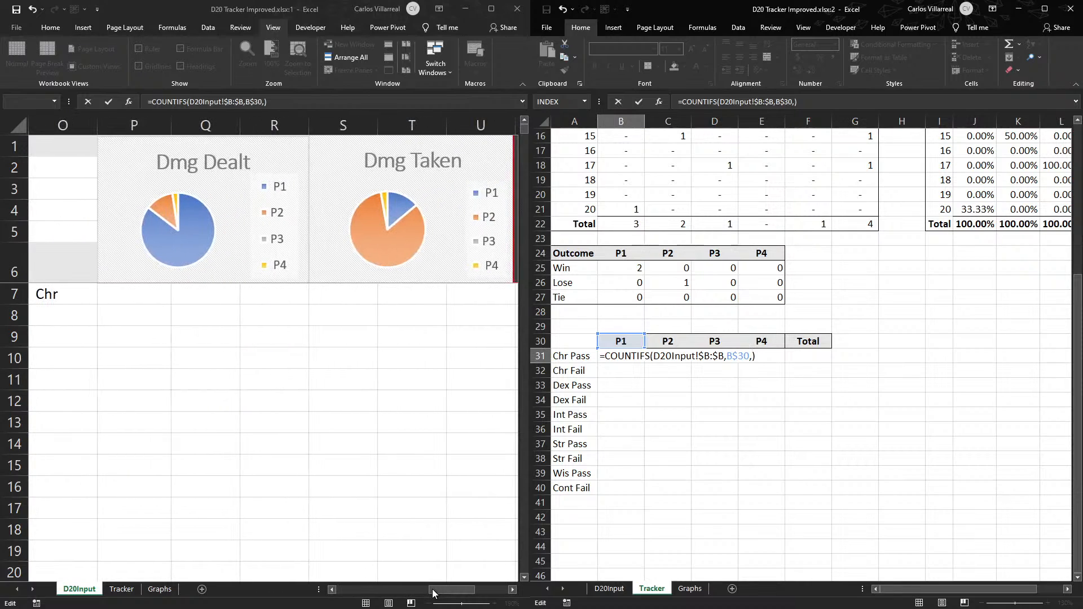
pyautogui.click(338, 591)
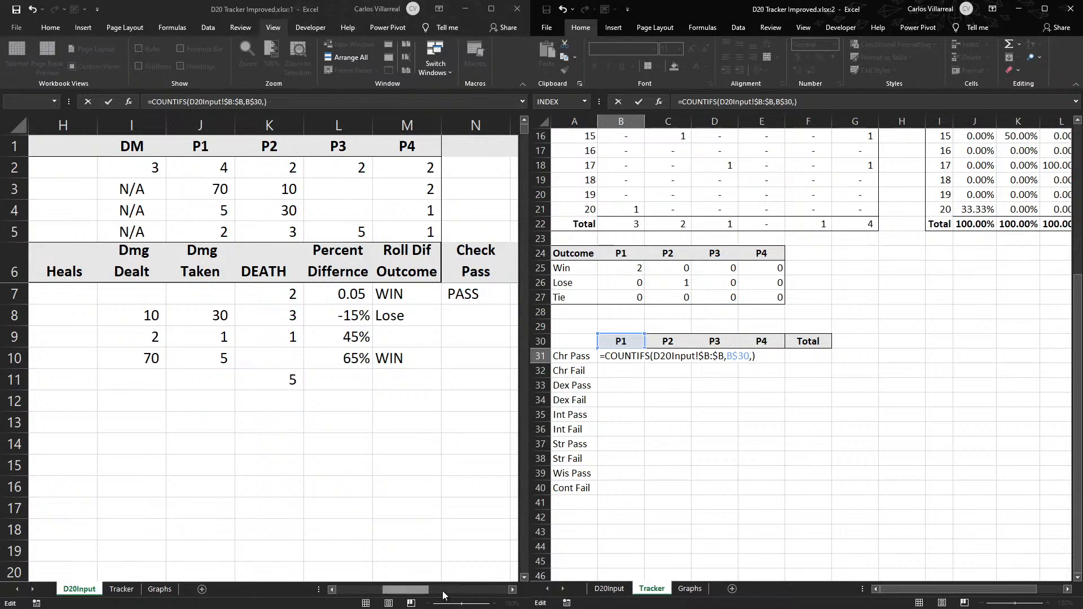
pyautogui.click(512, 589)
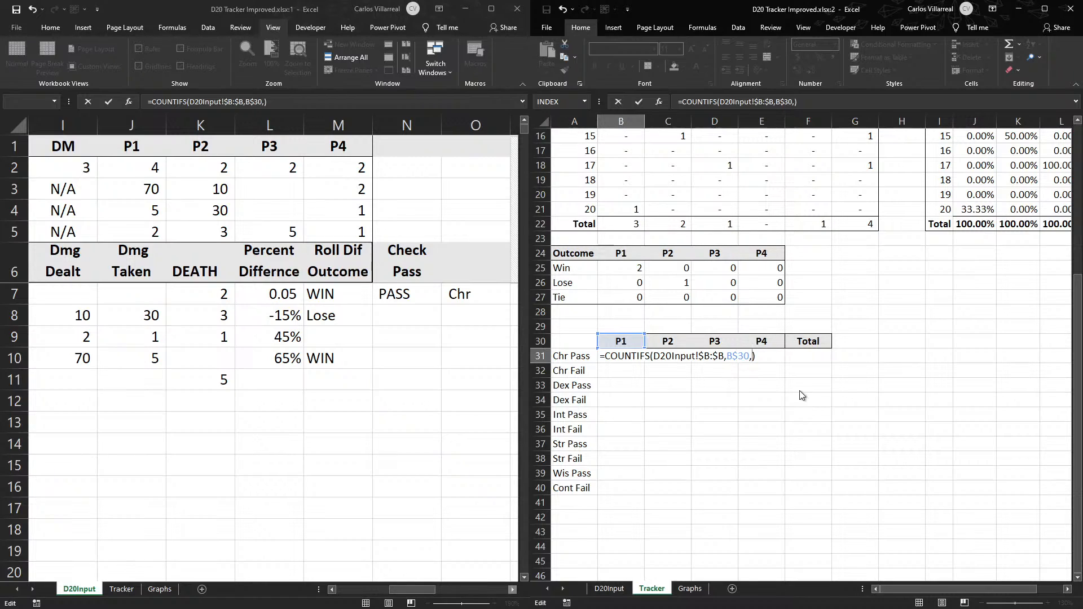
pyautogui.click(485, 121)
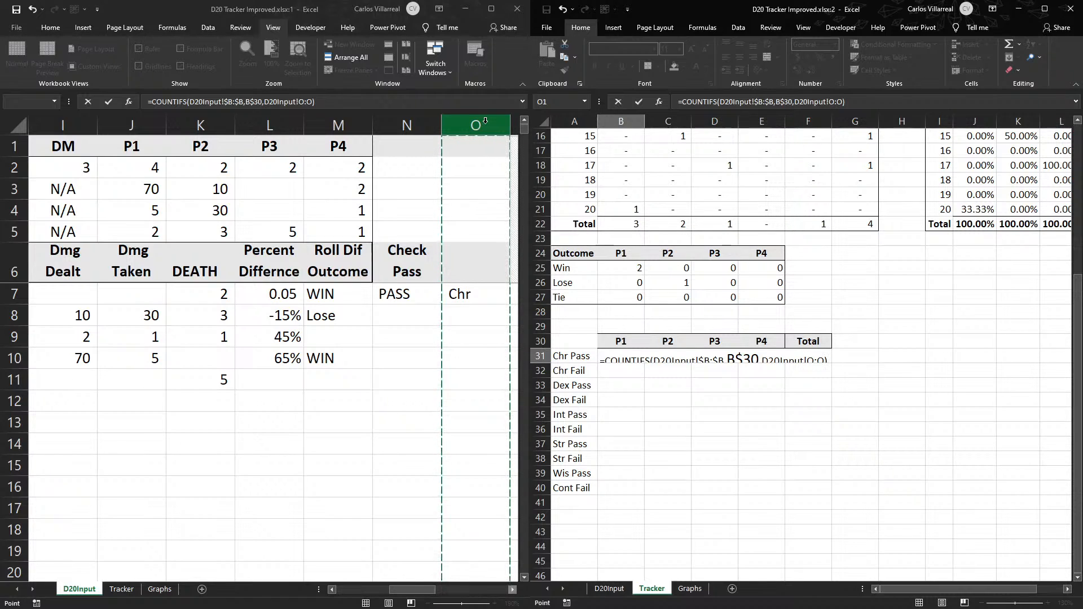
pyautogui.write('&')
pyautogui.click(411, 119)
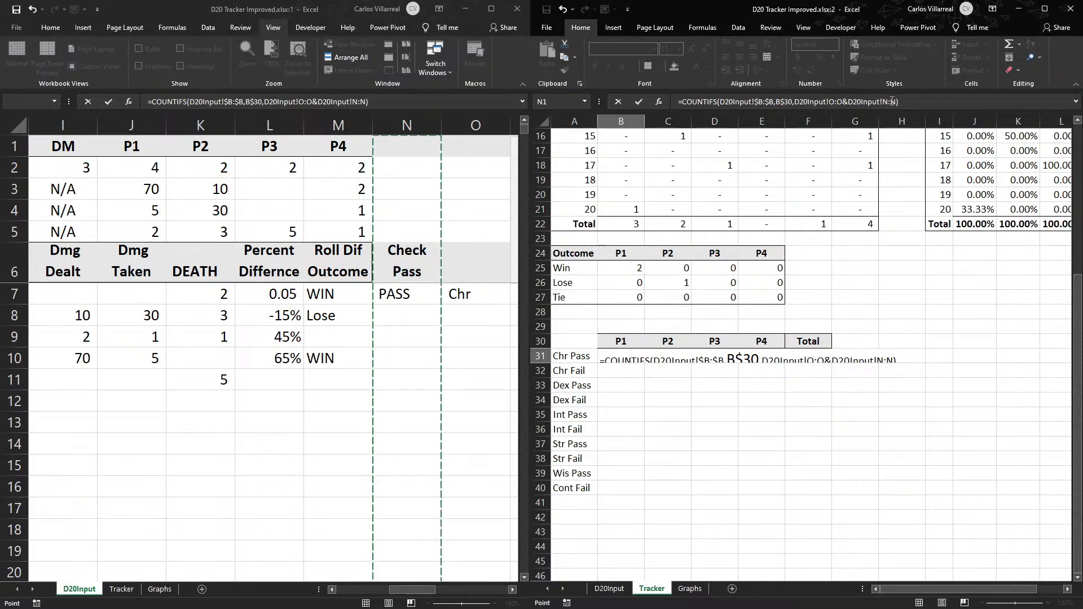
# - Try to match the joined O and N columns against the Chr Pass label in A31
pyautogui.click(894, 102)
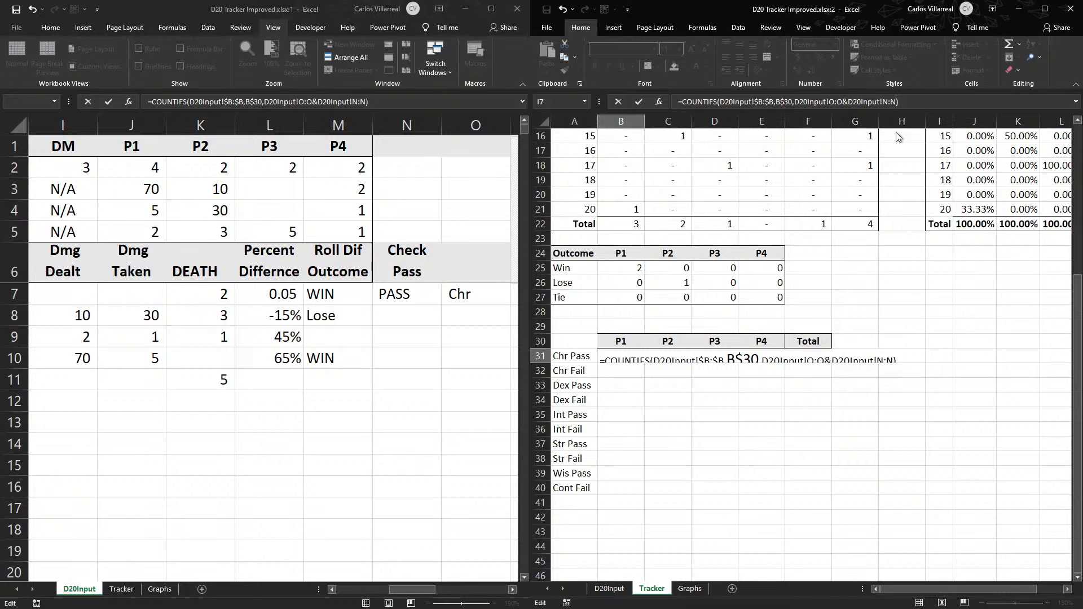
pyautogui.write(',')
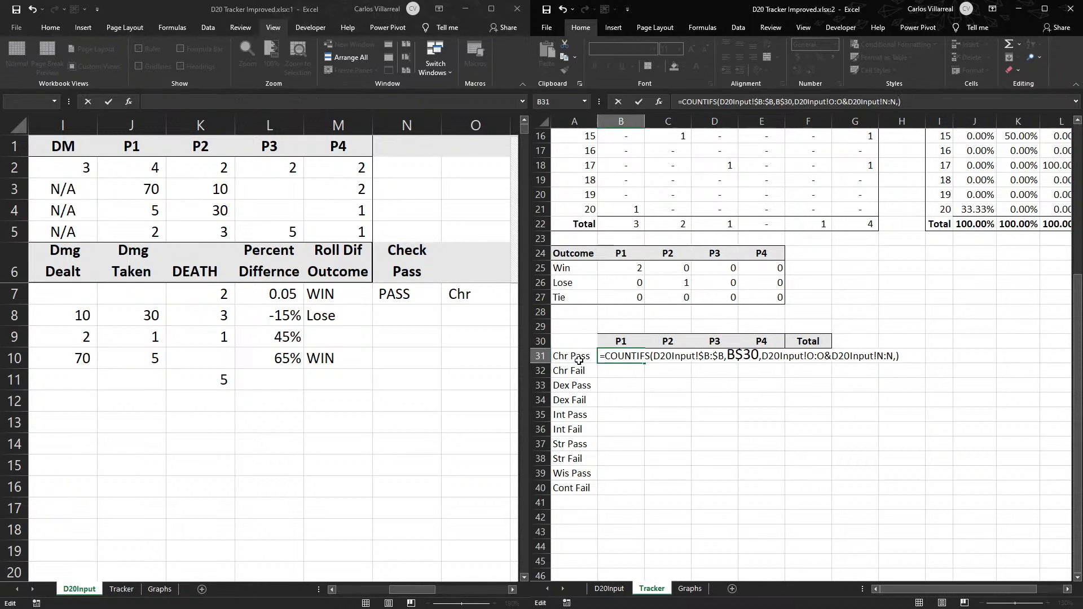
pyautogui.click(579, 358)
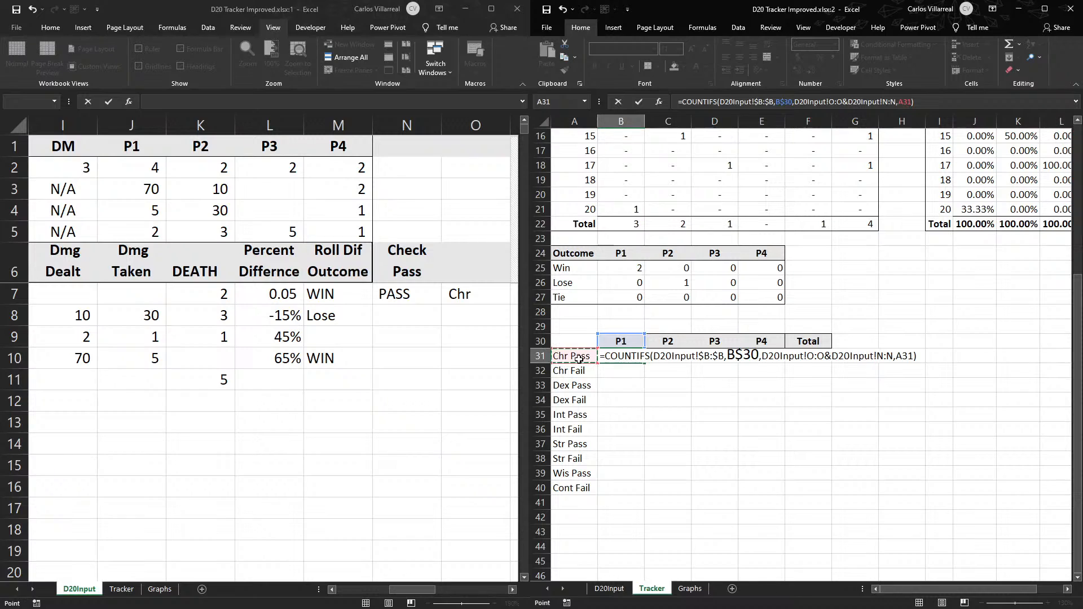
pyautogui.press('F2')
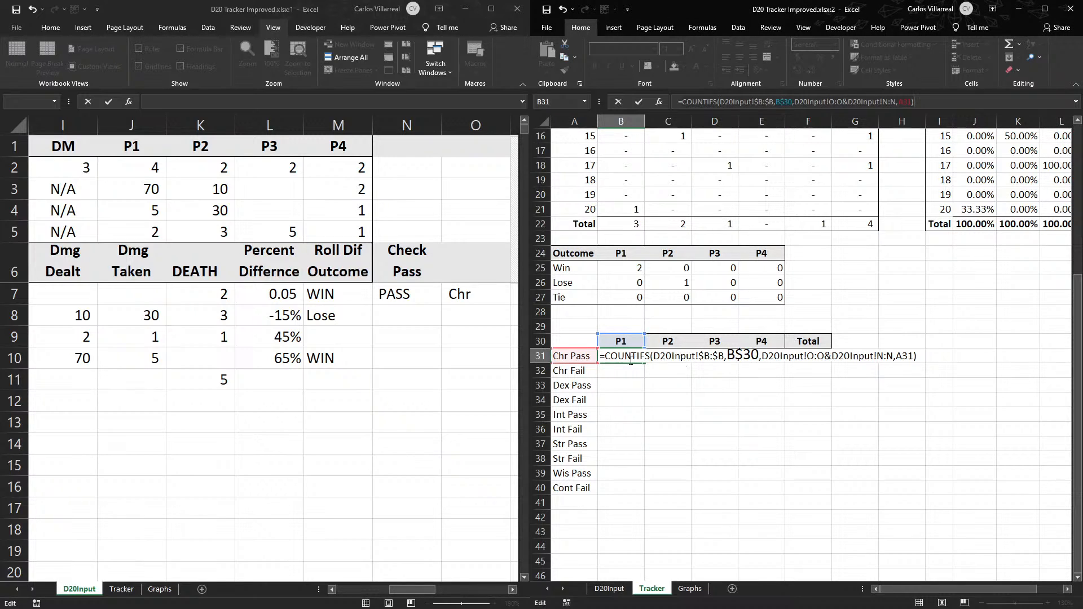
pyautogui.click(632, 374)
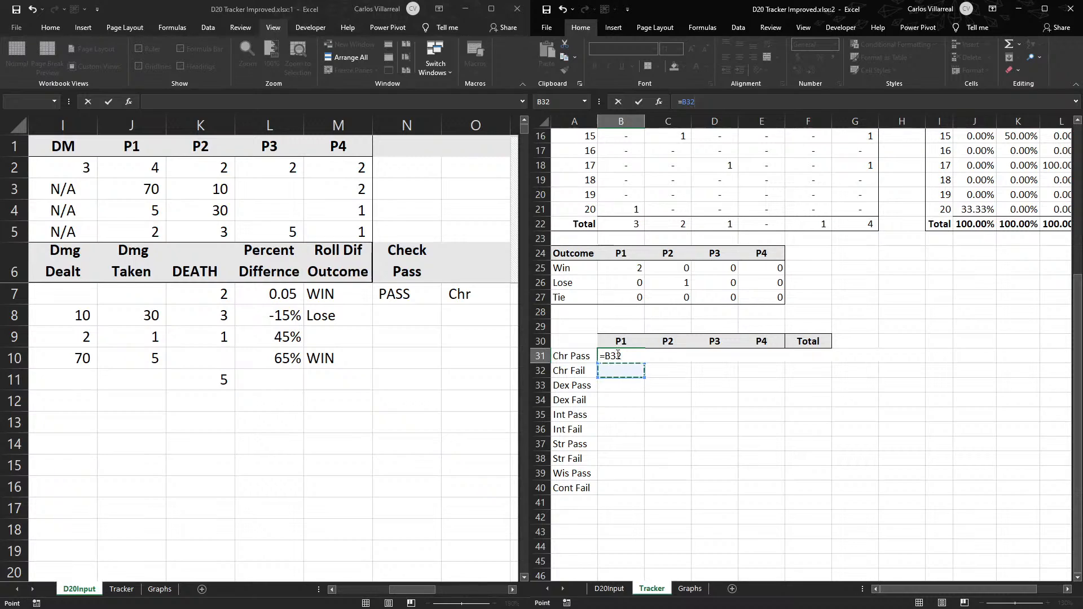
pyautogui.press('Escape')
pyautogui.doubleClick(618, 355)
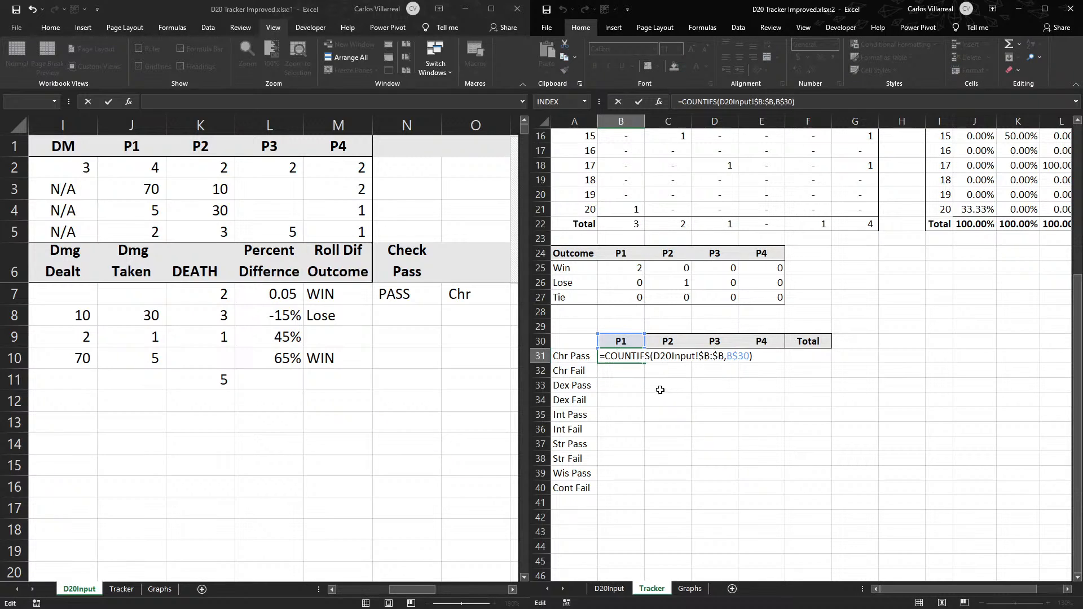
pyautogui.click(874, 357)
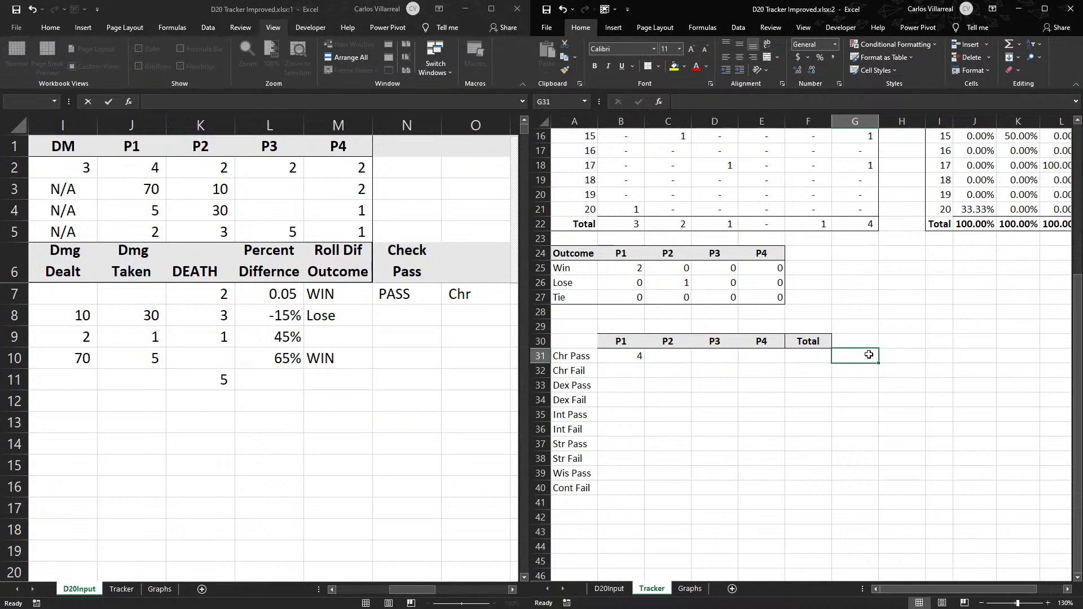
pyautogui.write('=')
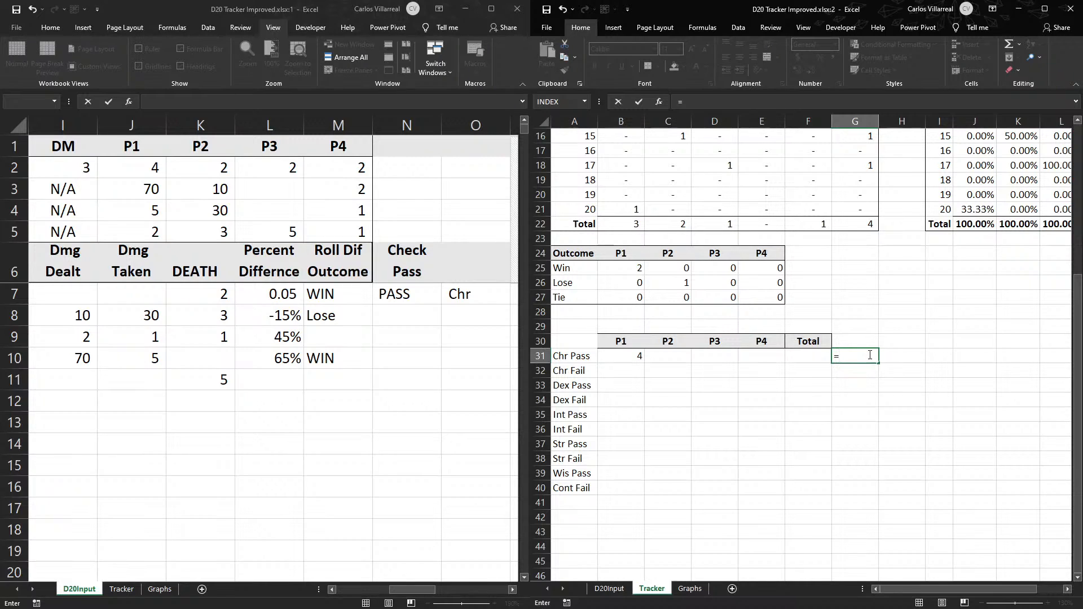
pyautogui.press('Escape')
# - Try to extend the B31 COUNTIFS with CONCAT(D20Input!O:O,D20Input!N:N) as a criteria range and A31 as its criterion
pyautogui.doubleClick(621, 355)
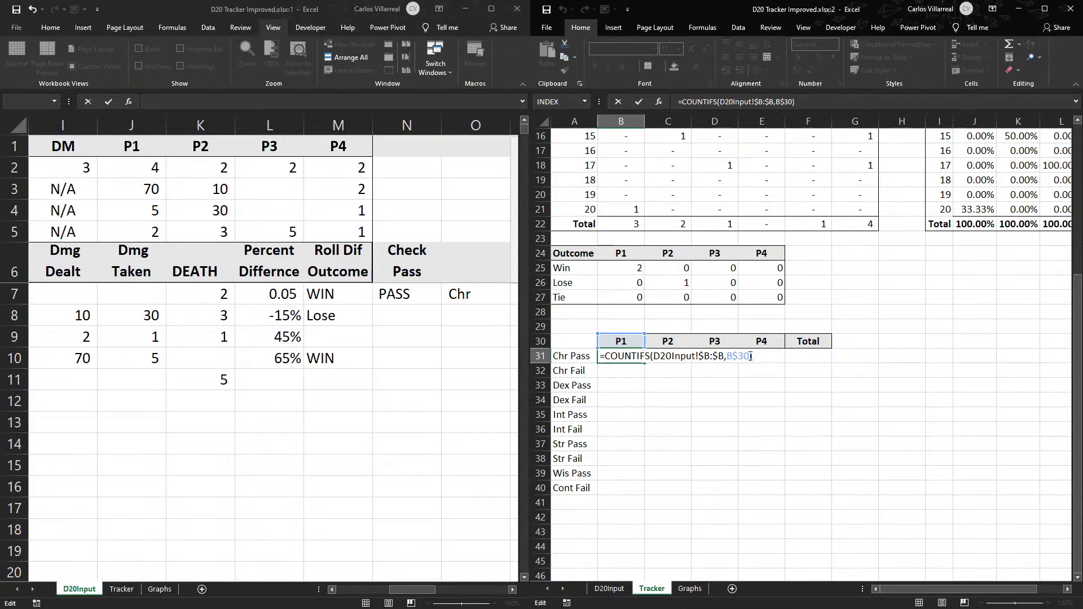
pyautogui.click(751, 356)
pyautogui.write(',')
pyautogui.write('con')
pyautogui.press('Tab')
pyautogui.click(461, 124)
pyautogui.write(',CONCAT(D20Input!O:O,')
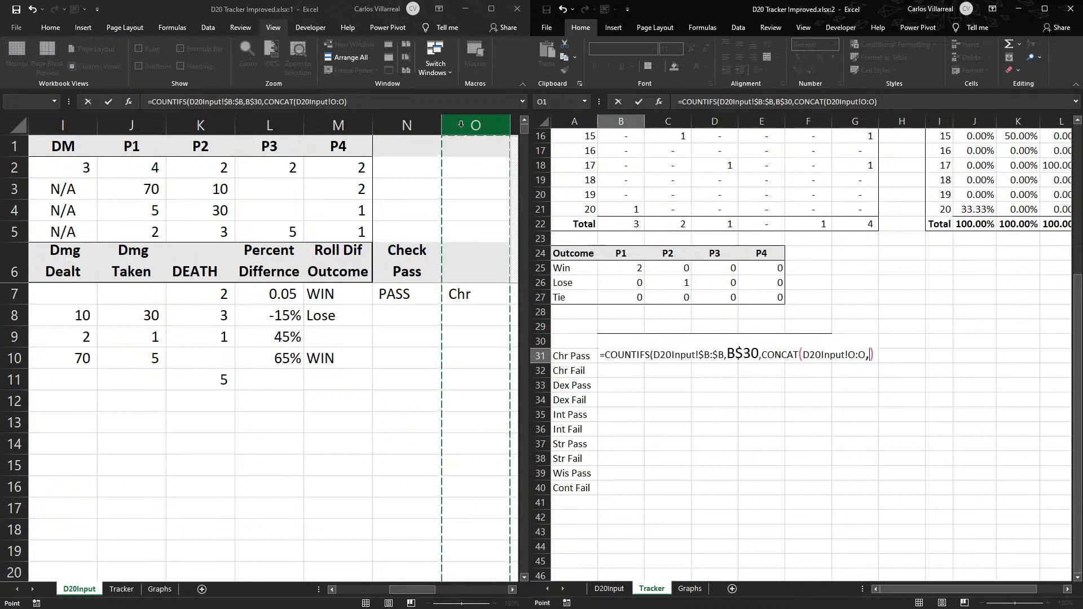
pyautogui.click(412, 126)
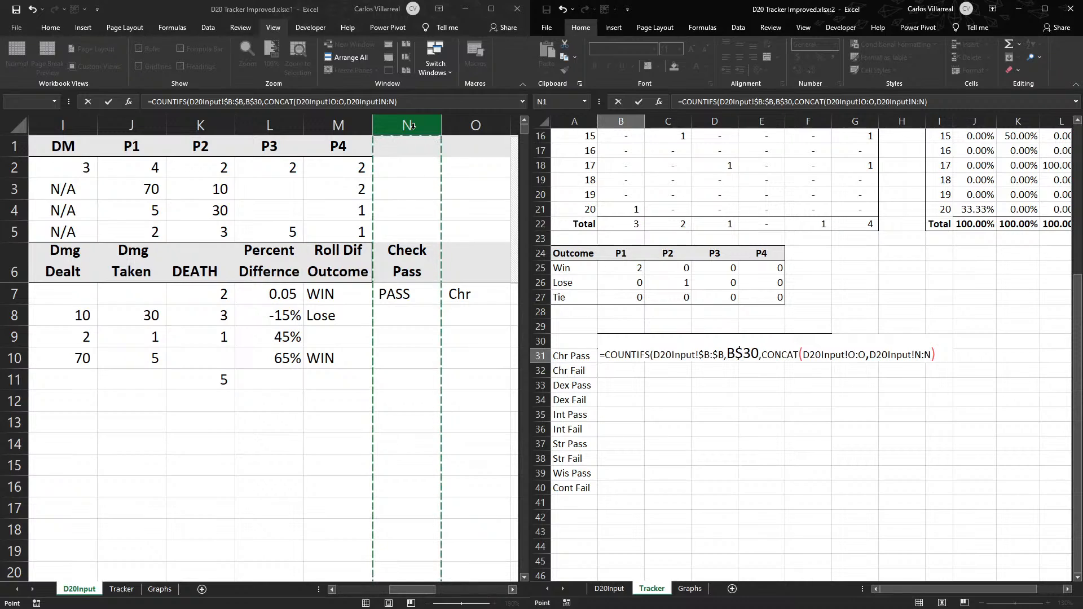
pyautogui.write('),')
pyautogui.click(564, 356)
pyautogui.press('Return')
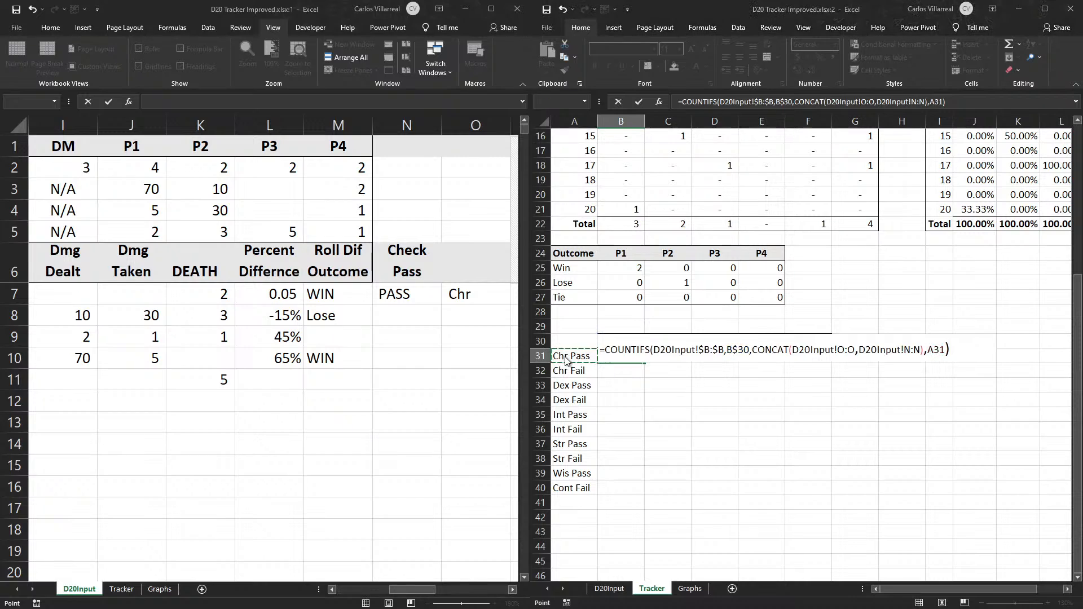
pyautogui.press('Return')
pyautogui.press('Return')
pyautogui.click(842, 351)
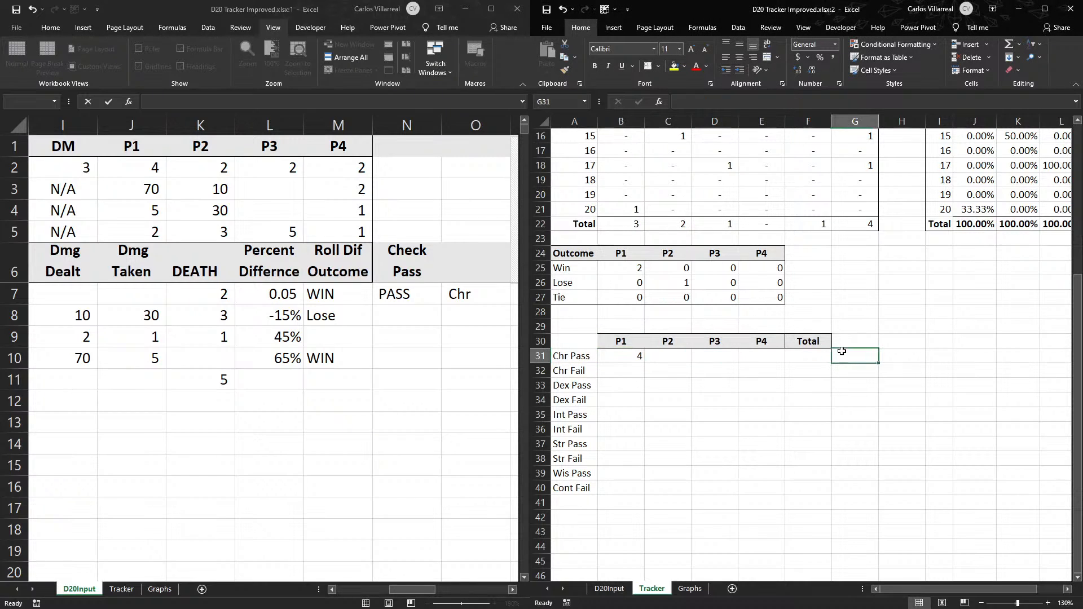
pyautogui.write('=')
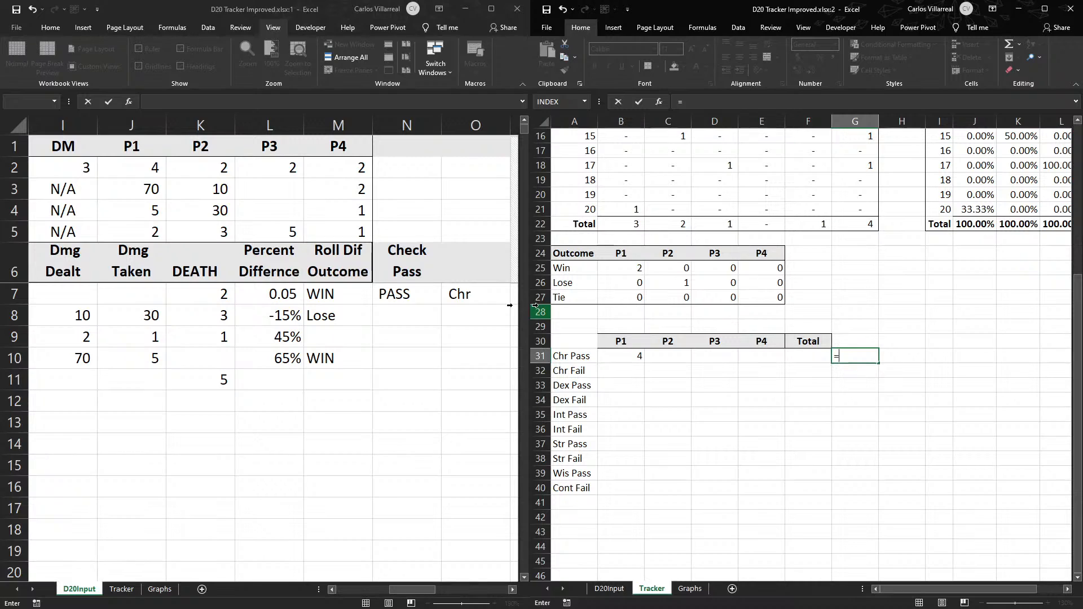
pyautogui.press('Escape')
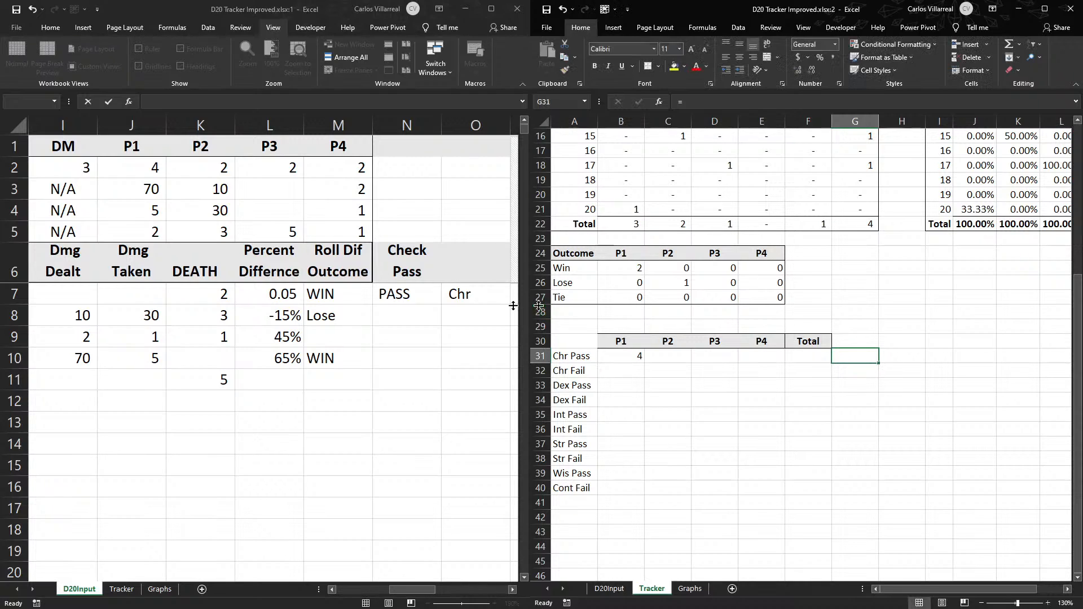
# - Edit the Check Pass formula in D20Input N7 to prefix the pass result with the check type: =IF(F7="Y",O7&" PASS"," FAIL")
pyautogui.click(403, 320)
pyautogui.click(412, 300)
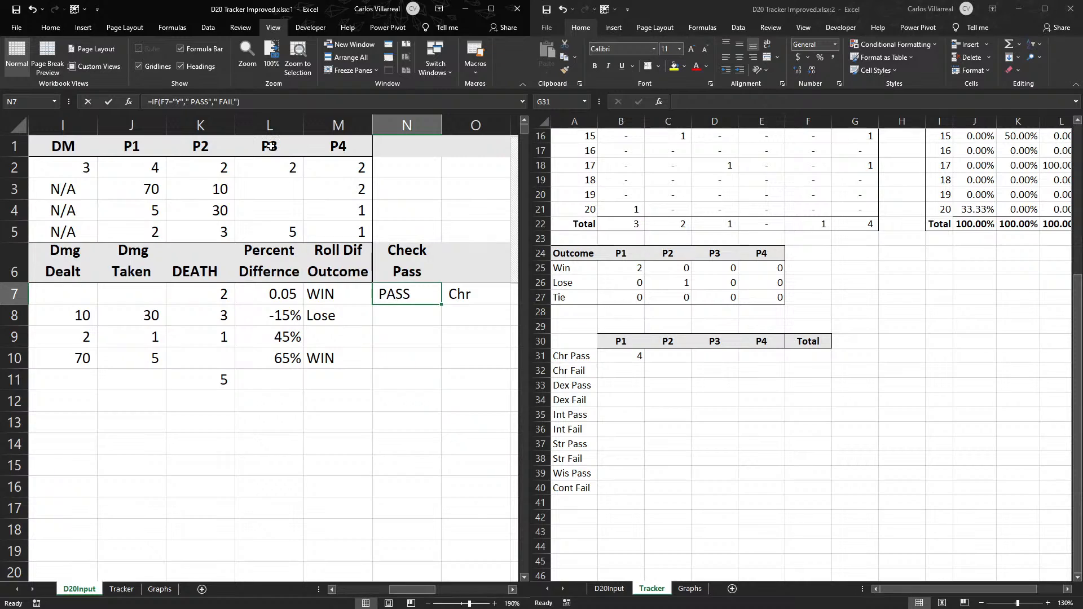
pyautogui.press('F2')
pyautogui.click(193, 102)
pyautogui.press('BackSpace')
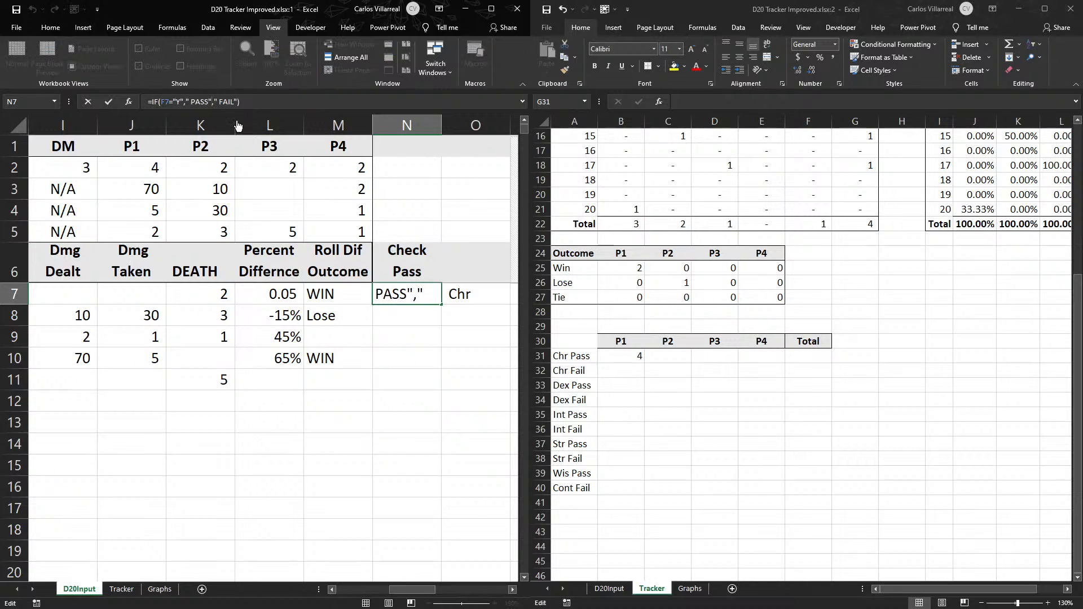
pyautogui.click(186, 102)
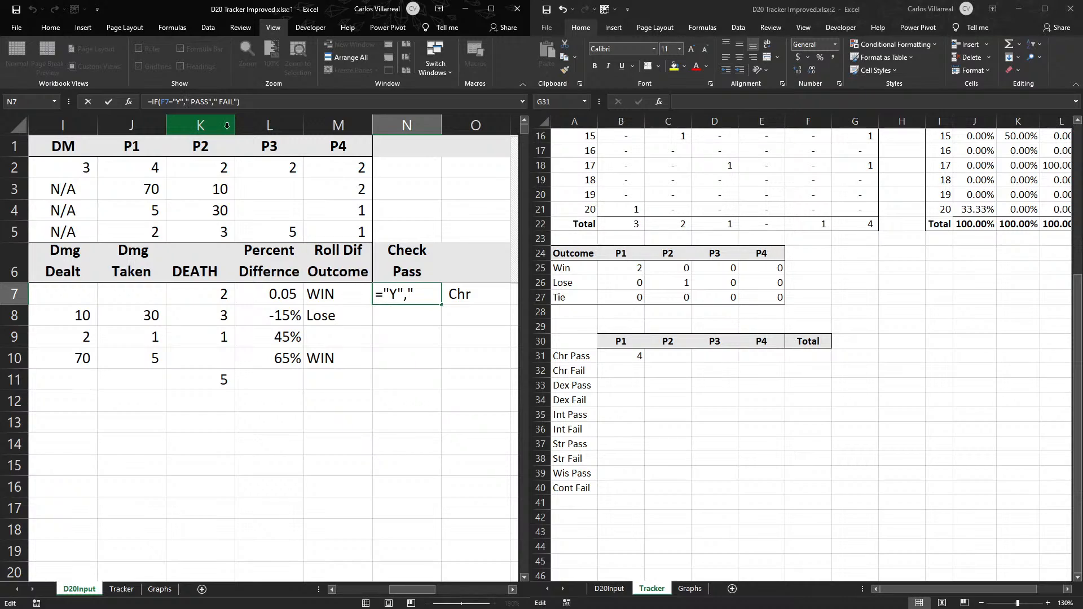
pyautogui.click(477, 290)
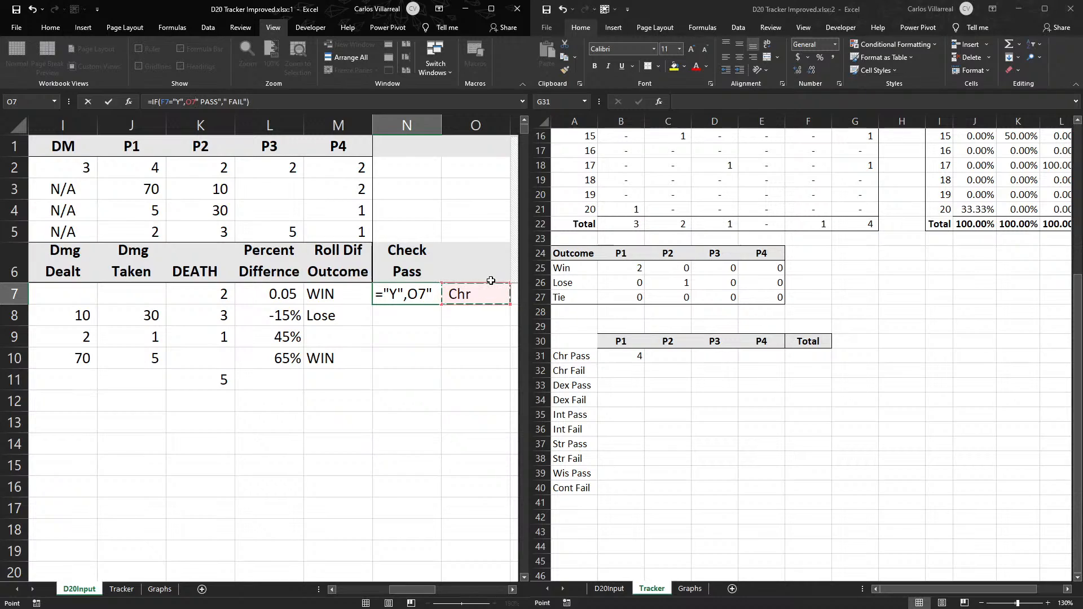
pyautogui.click(191, 106)
pyautogui.write('&')
pyautogui.press('Return')
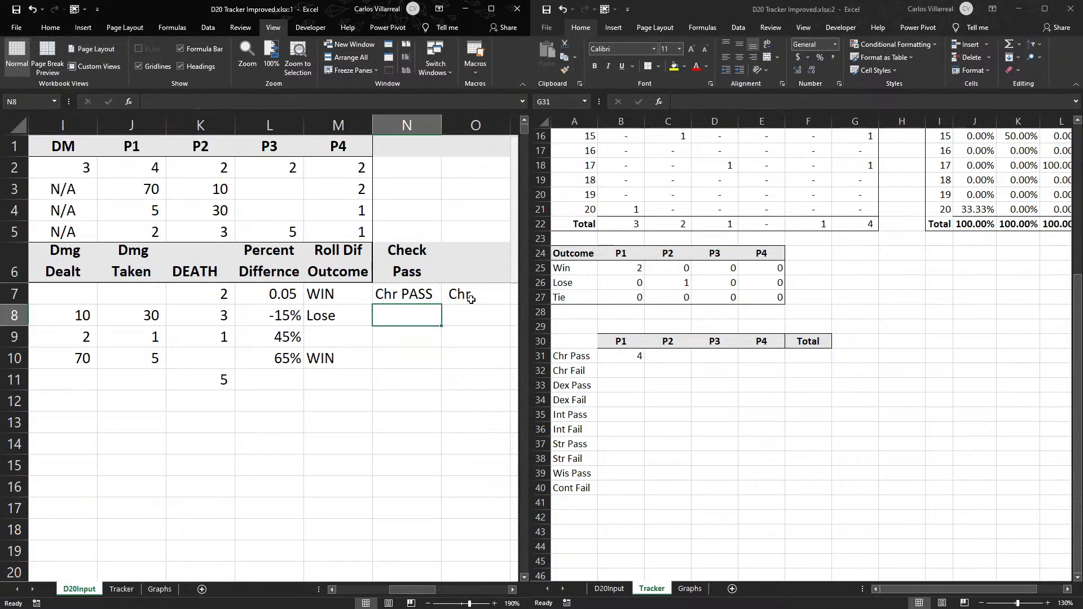
pyautogui.click(456, 290)
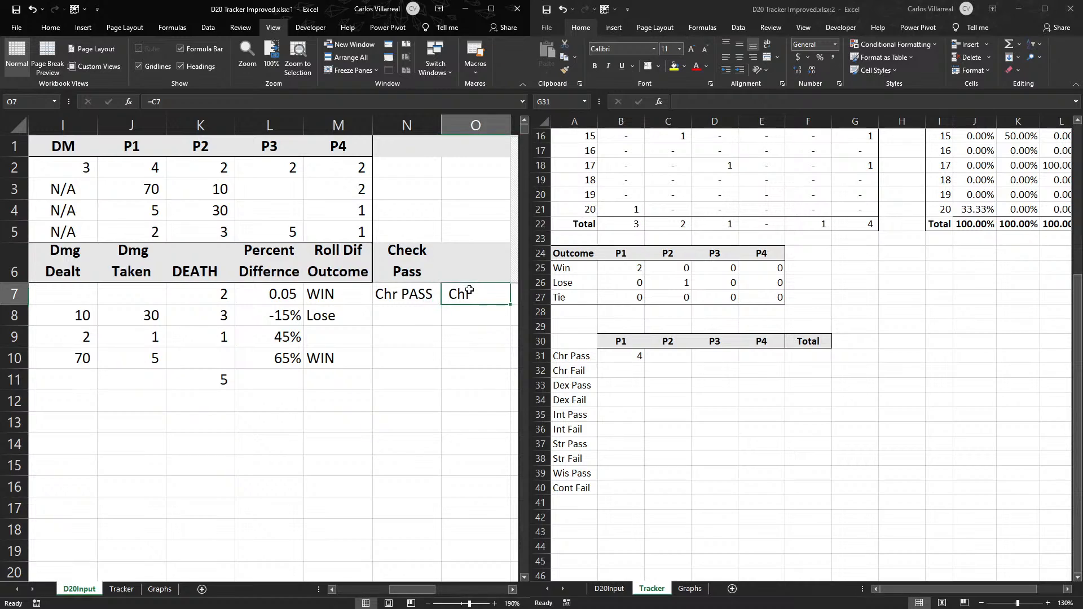
# - Try to replace the O7 reference in the N7 Check Pass formula on D20Input with B7
pyautogui.press('Delete')
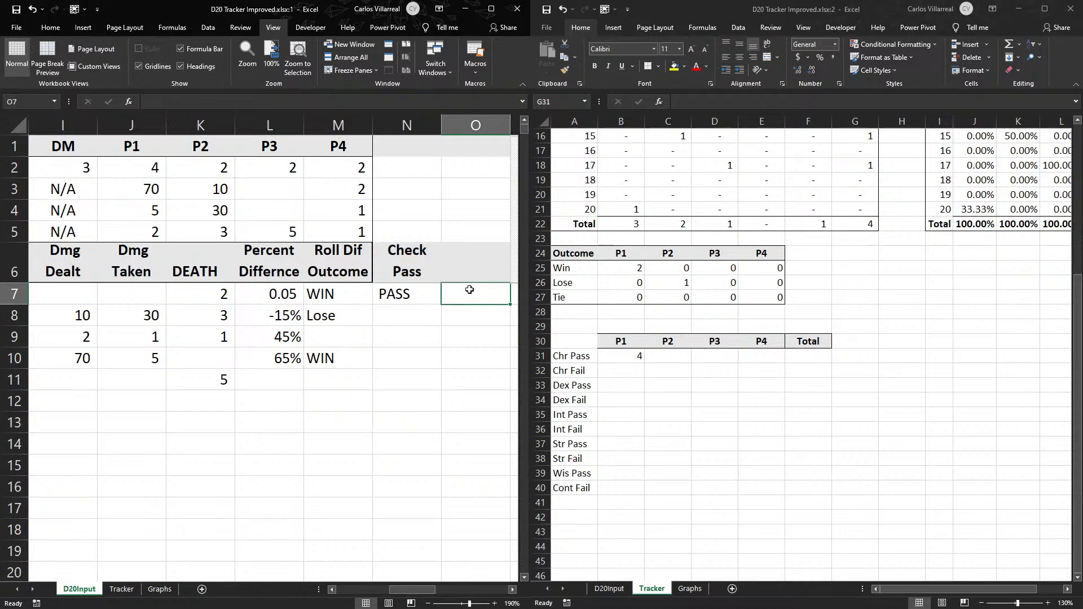
pyautogui.hotkey('ctrl', 'z')
pyautogui.doubleClick(400, 296)
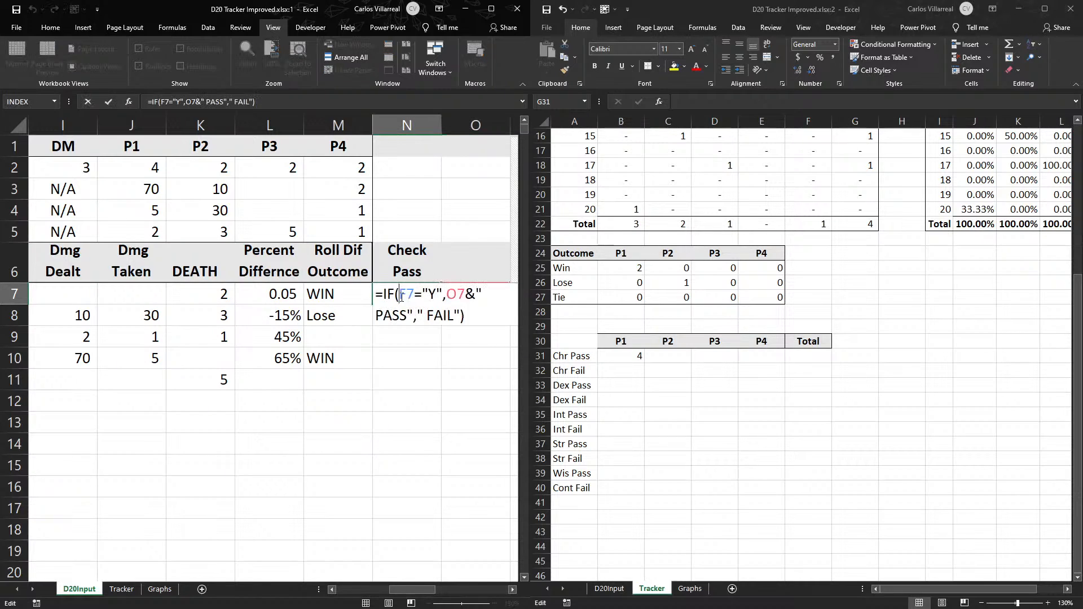
pyautogui.doubleClick(457, 296)
pyautogui.write('$J$1')
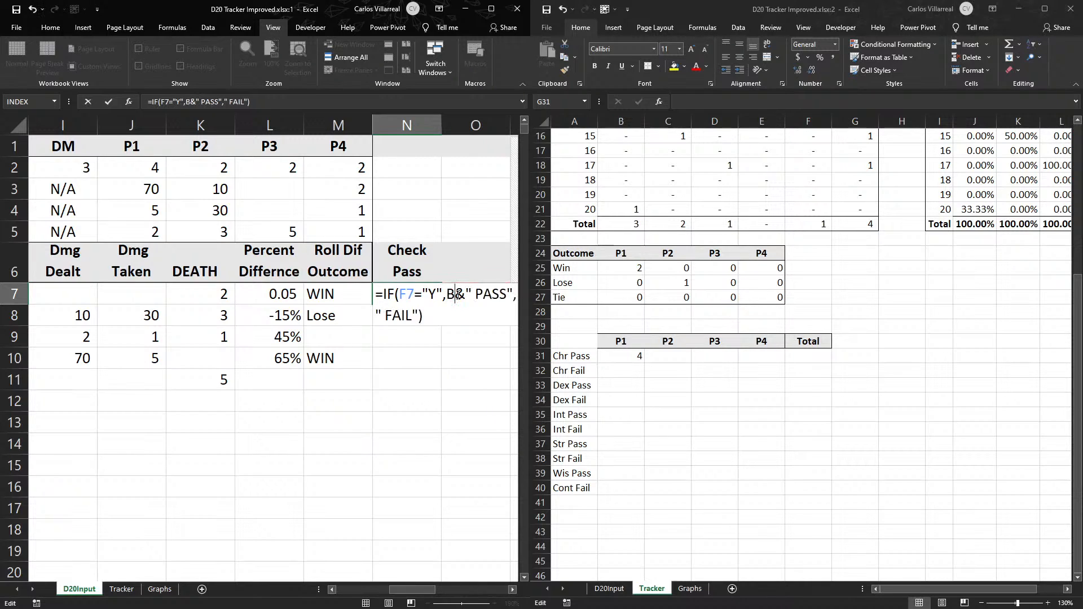
pyautogui.press('Return')
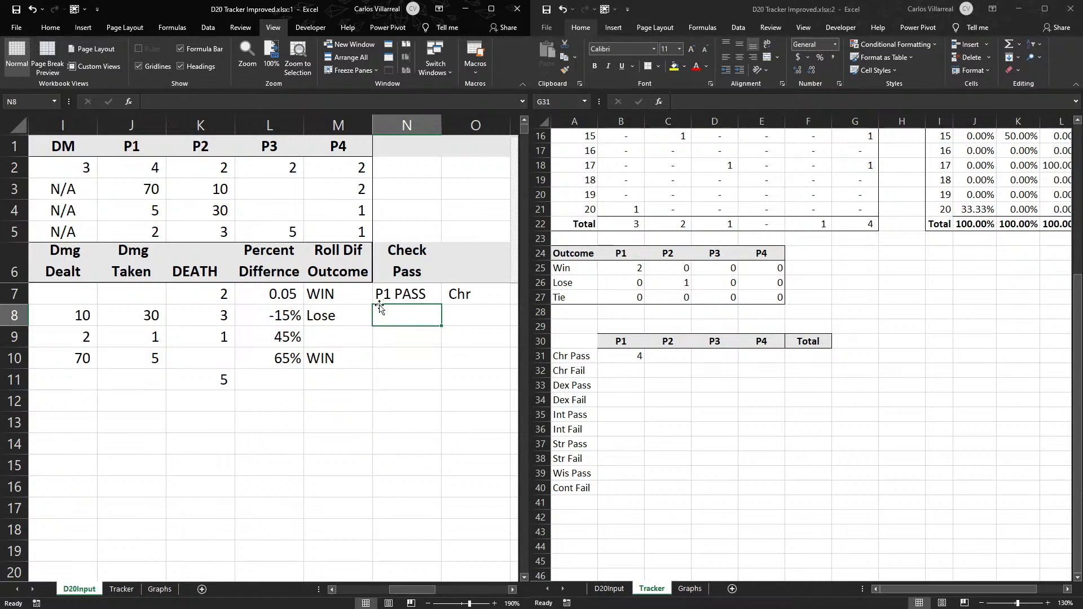
# - Point the pass prefix in D20Input N7 at the check type cell: =IF(F7="Y",C7&" PASS"," FAIL")
pyautogui.doubleClick(414, 297)
pyautogui.click(454, 292)
pyautogui.press('BackSpace')
pyautogui.write('Chr')
pyautogui.press('Return')
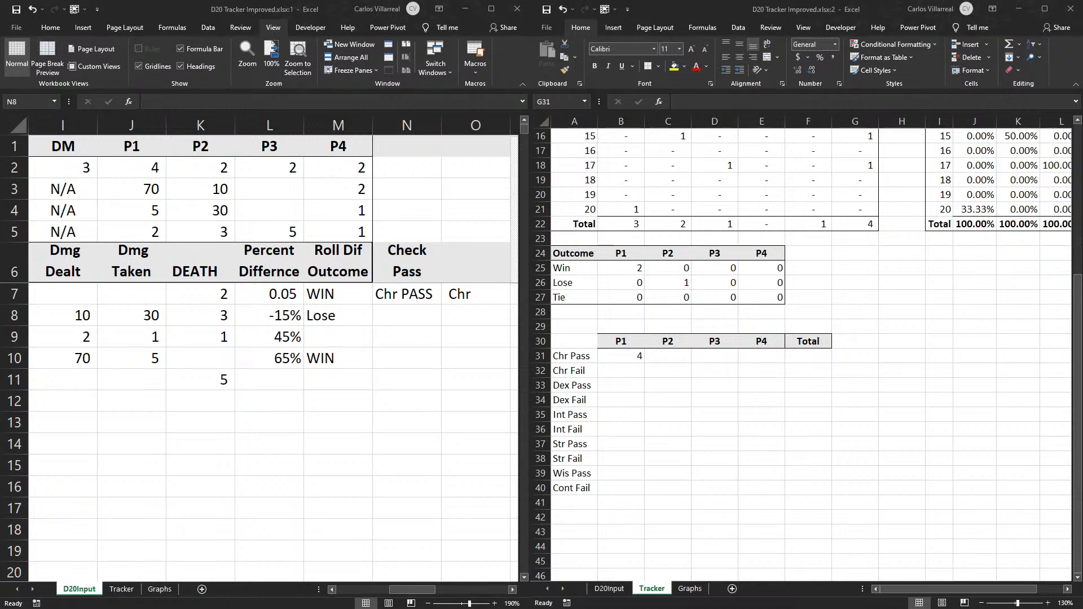
# - Extend the Tracker B31 formula to =COUNTIFS(D20Input!$B:$B,B$30,D20Input!N:N,$A31)
pyautogui.doubleClick(628, 355)
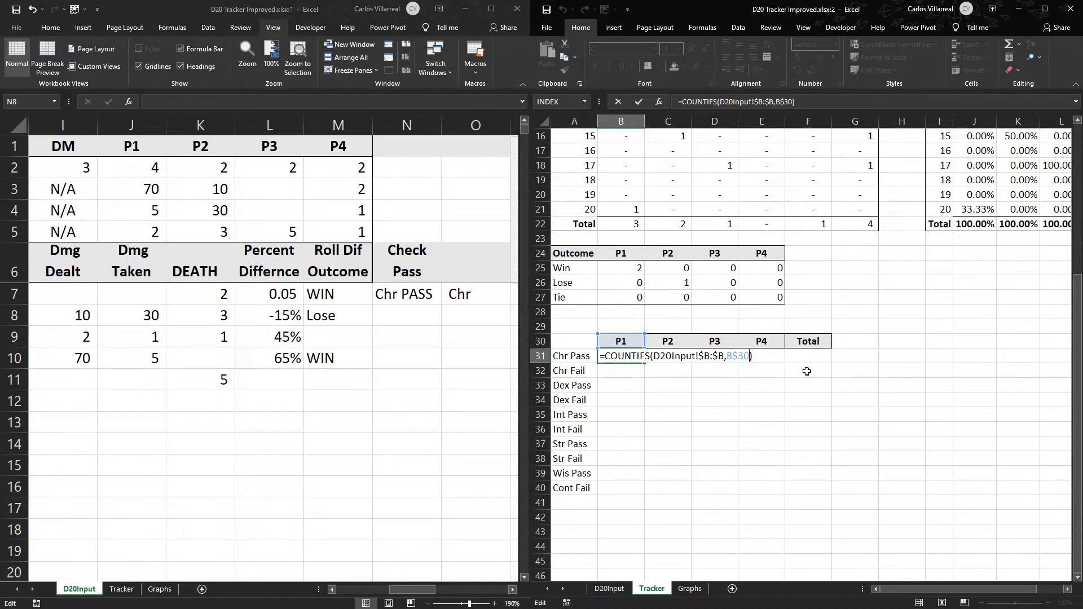
pyautogui.write(',')
pyautogui.click(414, 119)
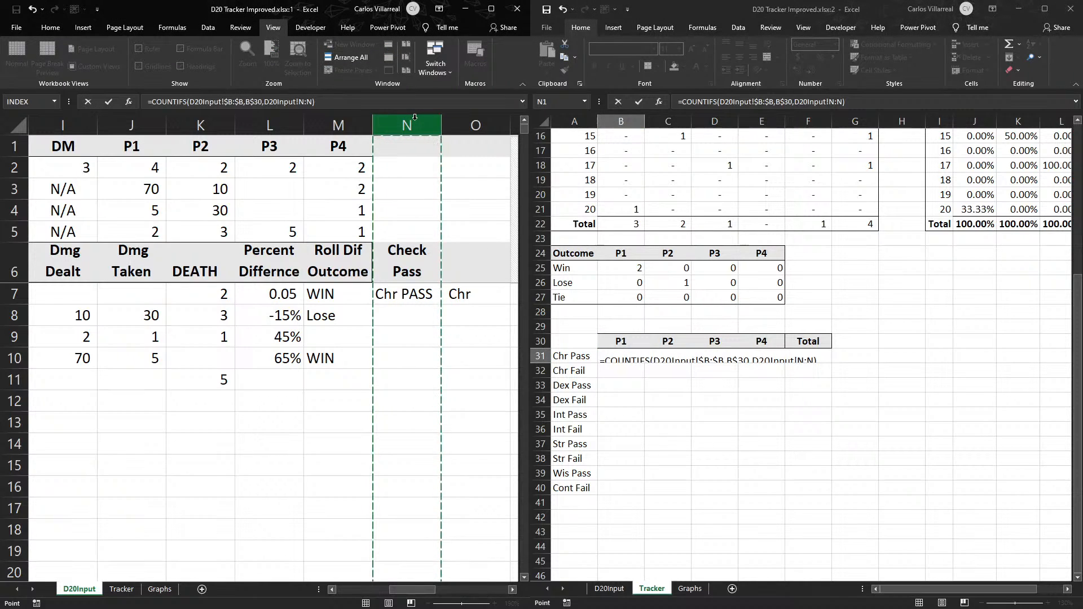
pyautogui.write(',')
pyautogui.click(571, 355)
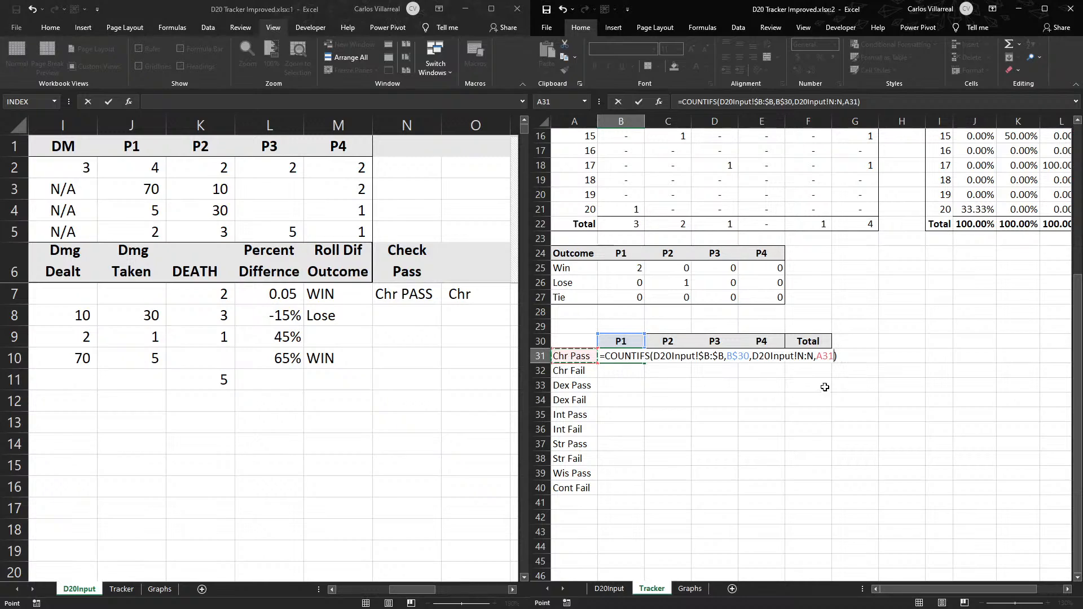
pyautogui.click(818, 357)
pyautogui.write('$')
pyautogui.press('Return')
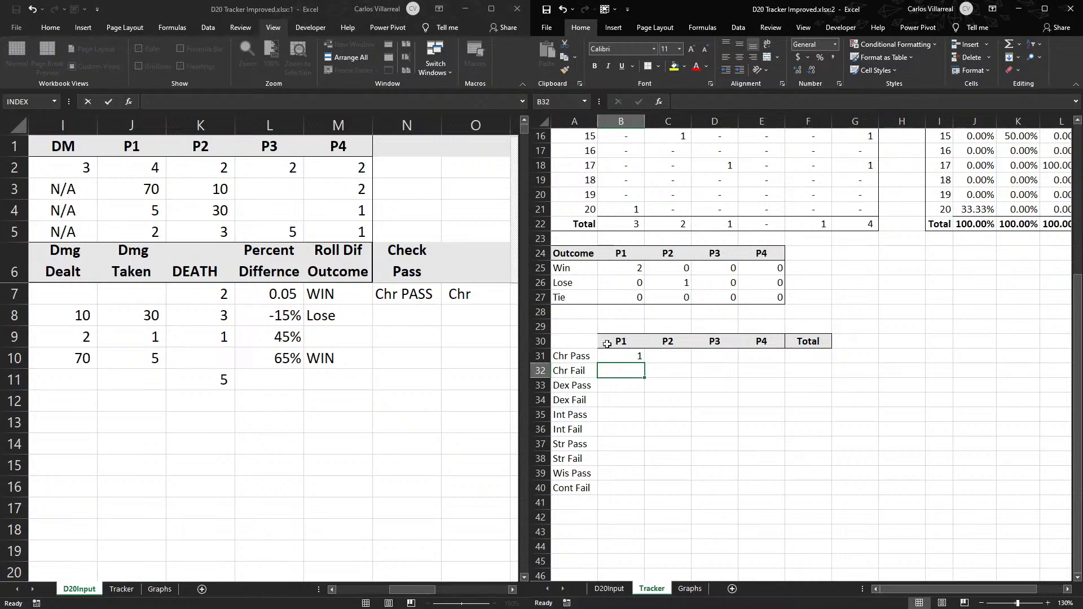
# - Fill the B31 COUNTIFS formula down to B40 and check the references in the last row
pyautogui.click(631, 350)
pyautogui.moveTo(644, 363); pyautogui.dragTo(655, 494)
pyautogui.doubleClick(620, 485)
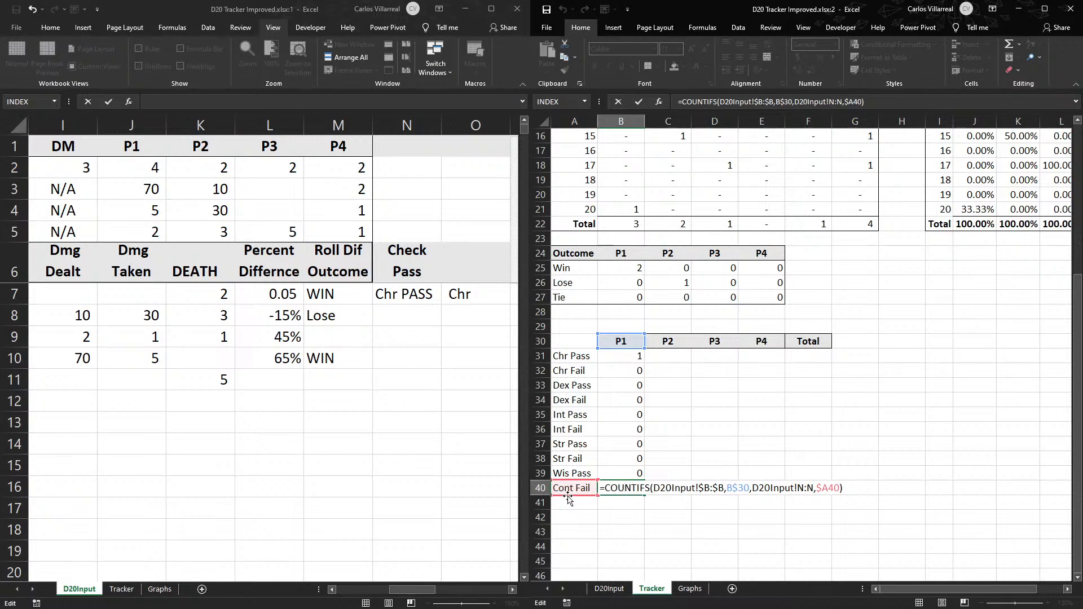
pyautogui.hotkey('ctrl', 'Return')
# - Change the check type in D20Input C12 to Cont
pyautogui.moveTo(416, 592); pyautogui.dragTo(357, 593)
pyautogui.doubleClick(177, 408)
pyautogui.press('Left')
pyautogui.press('BackSpace')
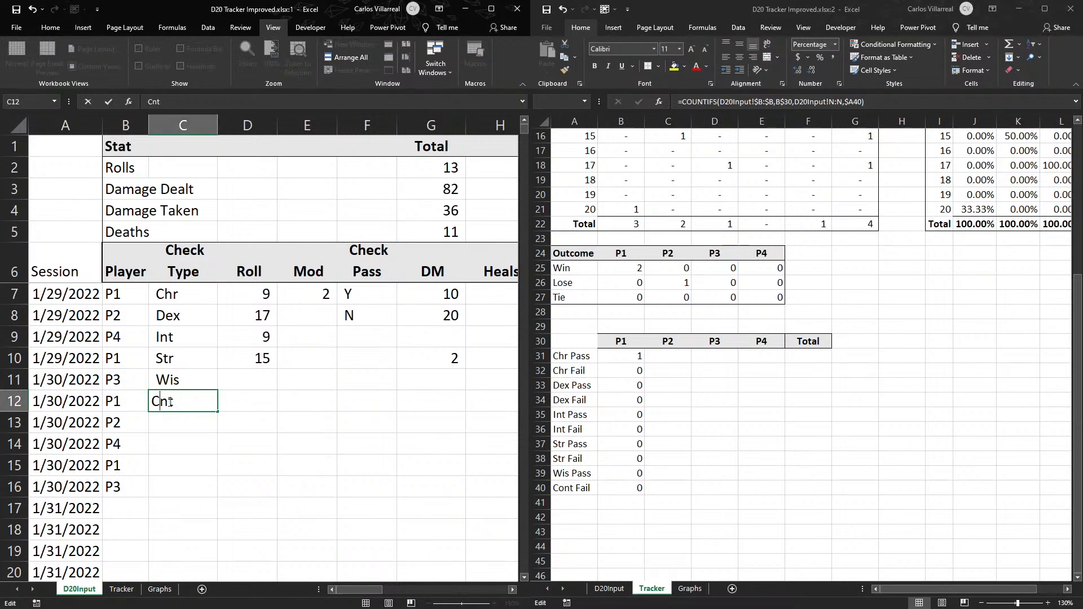
pyautogui.click(250, 458)
pyautogui.doubleClick(162, 403)
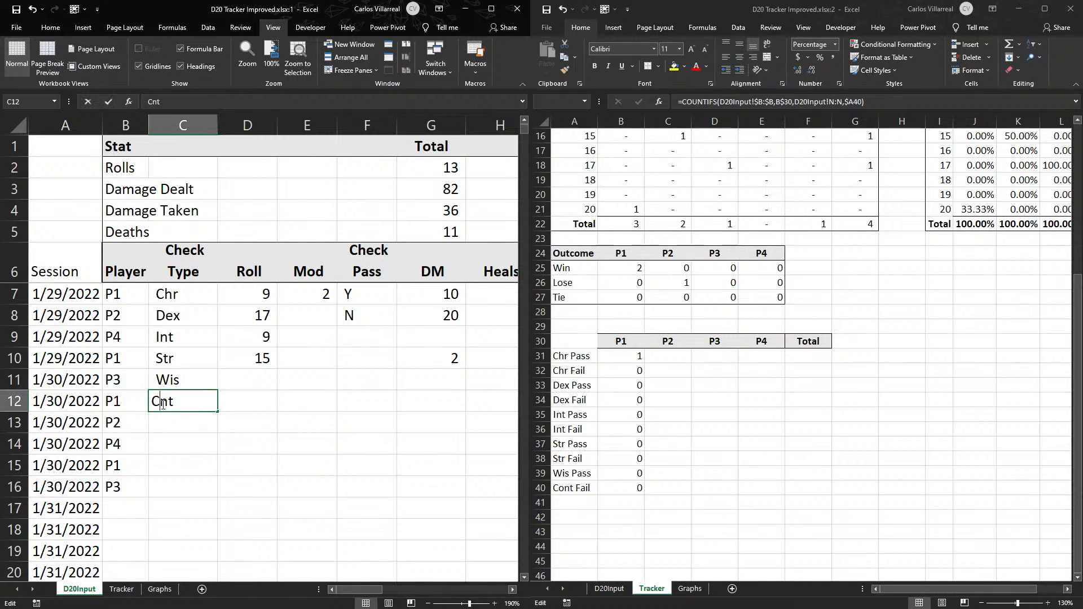
pyautogui.write('o')
pyautogui.click(169, 428)
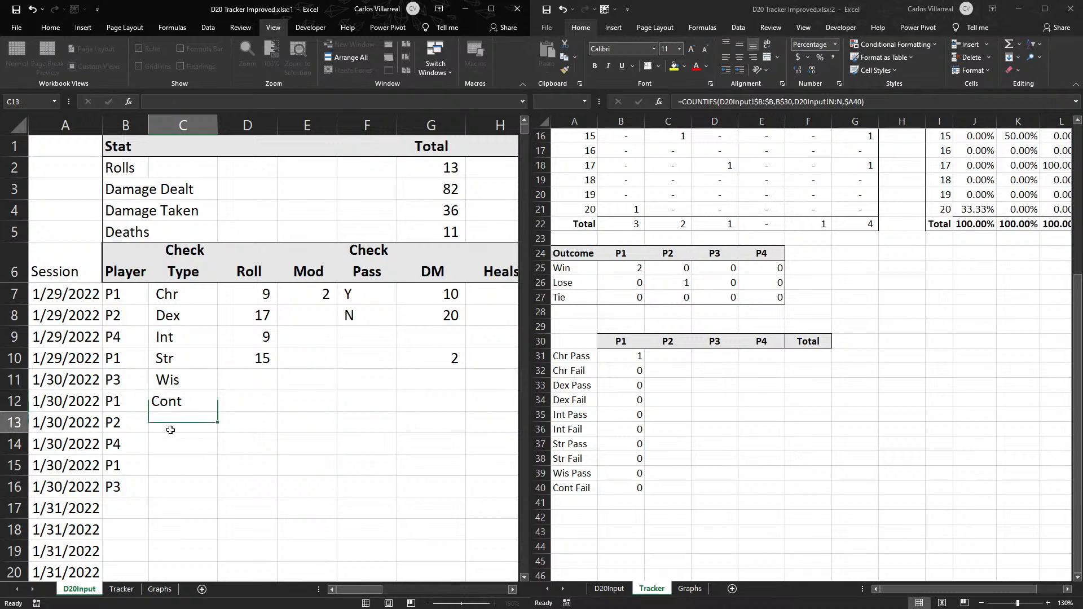
# - Copy the pass/fail COUNTIFS formulas across to P4 and sum B:E for each row in the Total column, F31 to F40
pyautogui.click(631, 487)
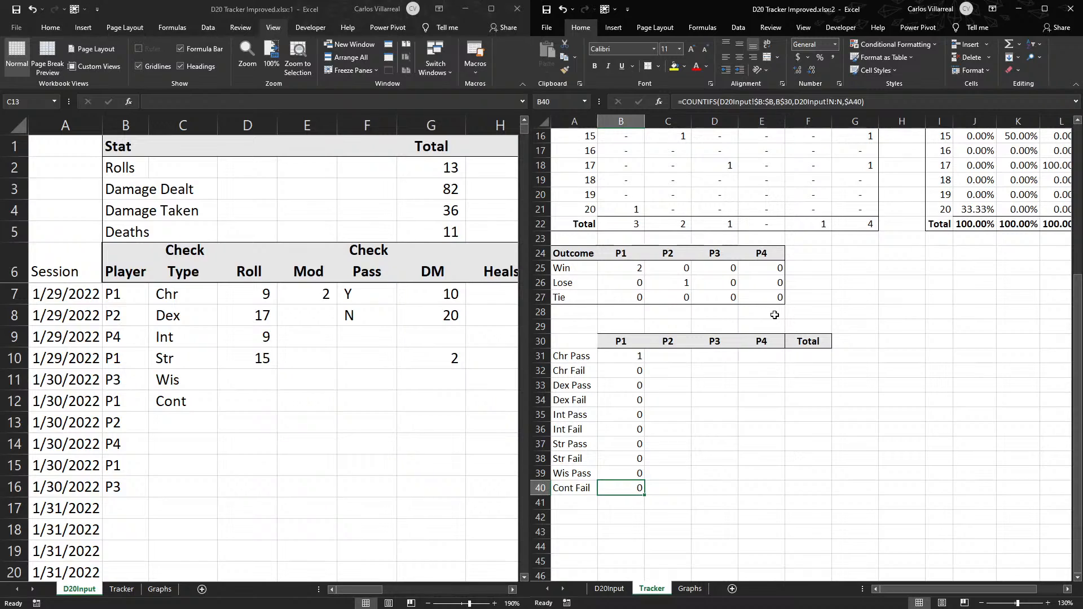
pyautogui.moveTo(618, 356); pyautogui.dragTo(770, 485)
pyautogui.click(814, 354)
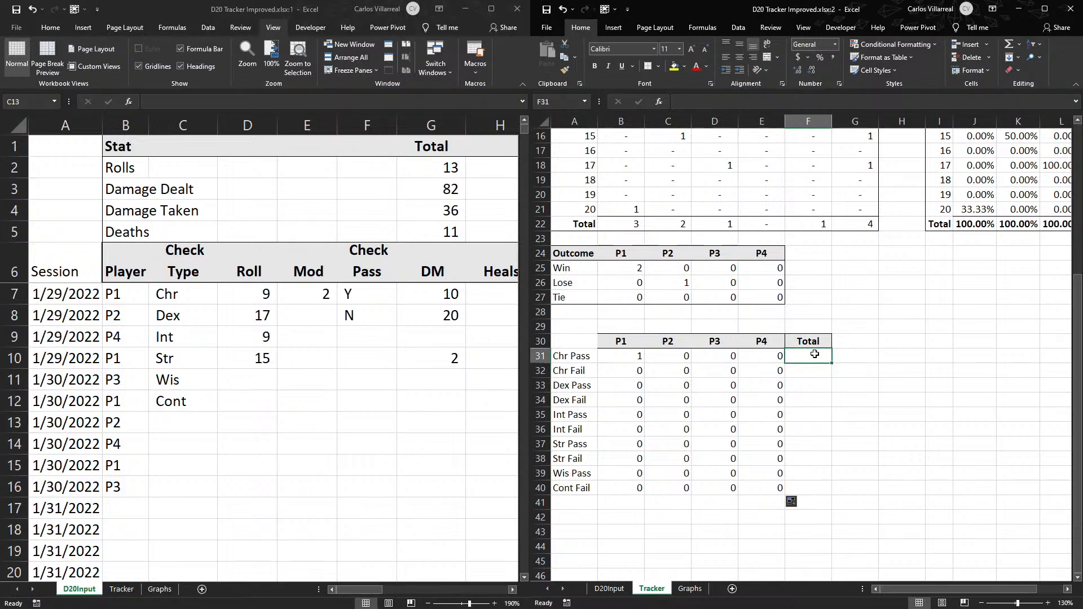
pyautogui.hotkey('alt', '=')
pyautogui.hotkey('alt', '=')
pyautogui.moveTo(830, 364); pyautogui.dragTo(826, 490)
# - Clear the helper cell O7 on D20Input and fill the N7 Check Pass formula down to N15
pyautogui.click(271, 362)
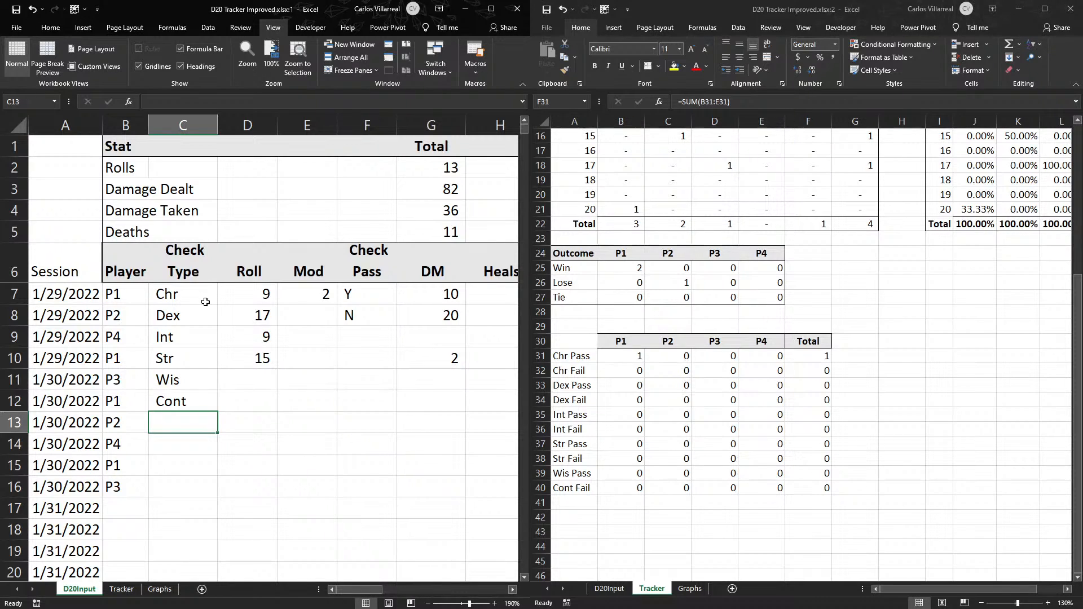
pyautogui.hscroll(5, 391, 581)
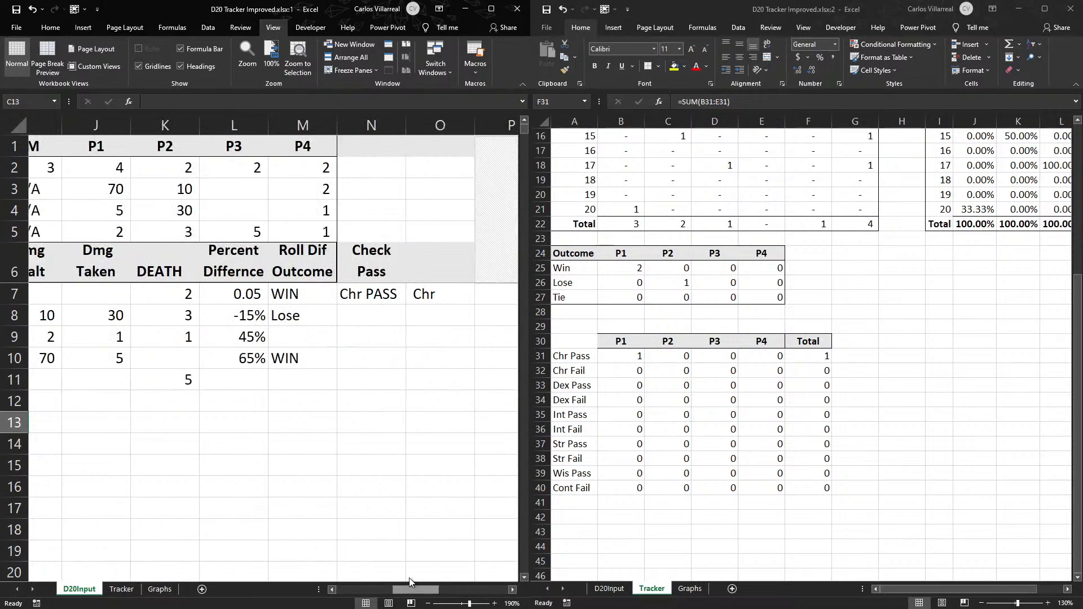
pyautogui.click(409, 293)
pyautogui.press('Delete')
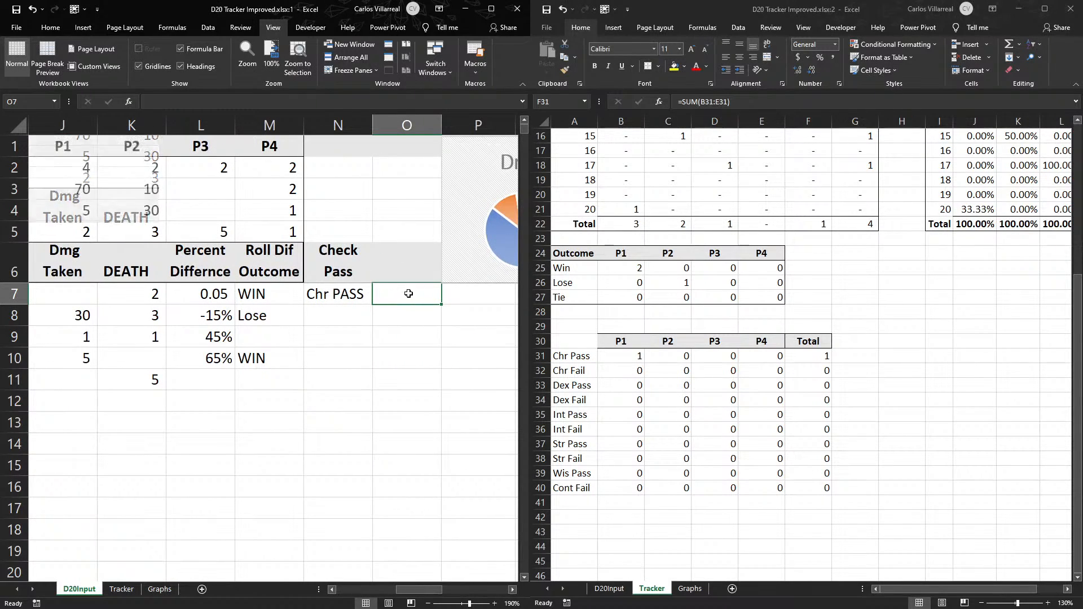
pyautogui.click(342, 309)
pyautogui.click(343, 300)
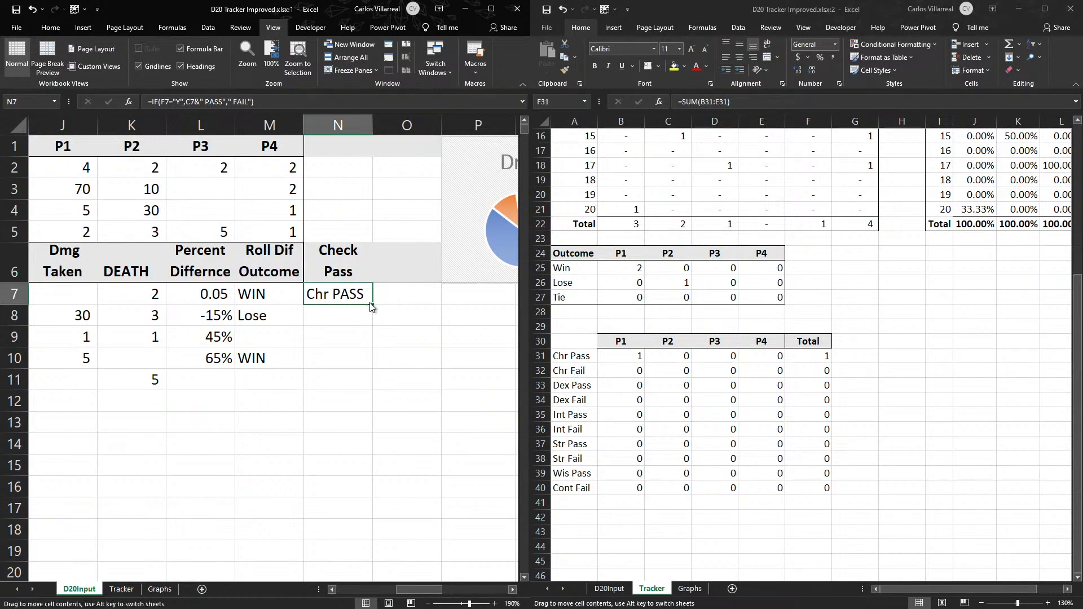
pyautogui.moveTo(371, 304); pyautogui.dragTo(375, 478)
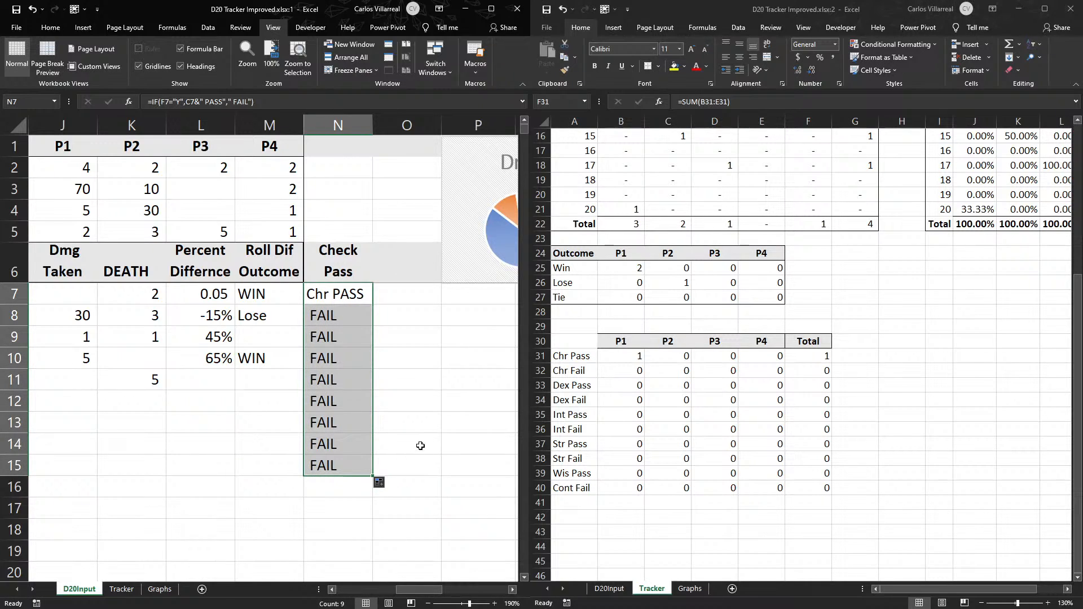
# - Add the check type to the fail result in D20Input N7: =IF(F7="Y",C7&" PASS",C7&" FAIL")
pyautogui.click(680, 404)
pyautogui.click(631, 370)
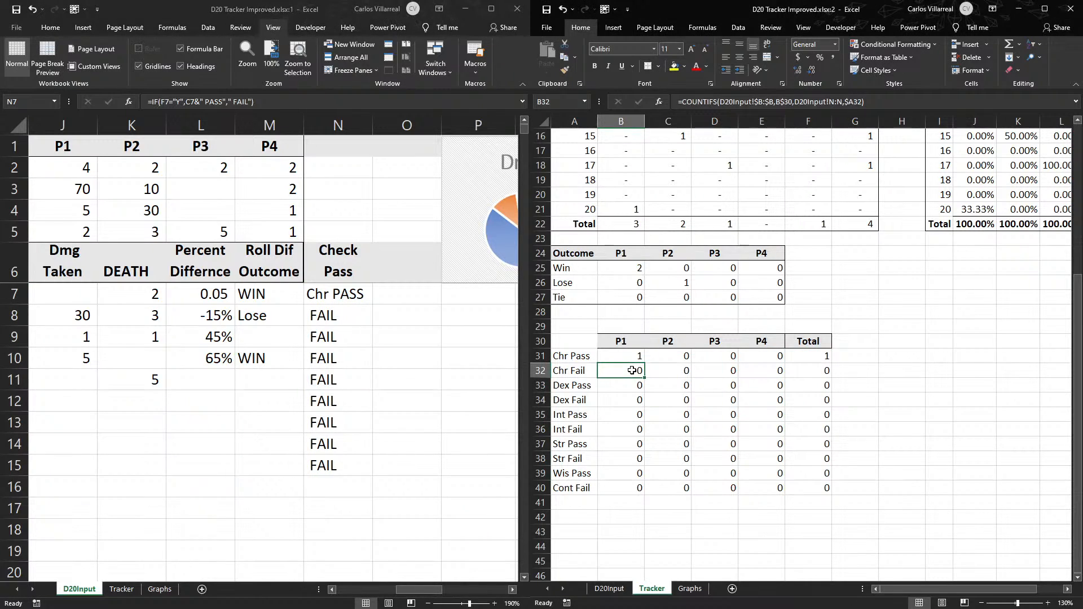
pyautogui.click(348, 311)
pyautogui.click(336, 297)
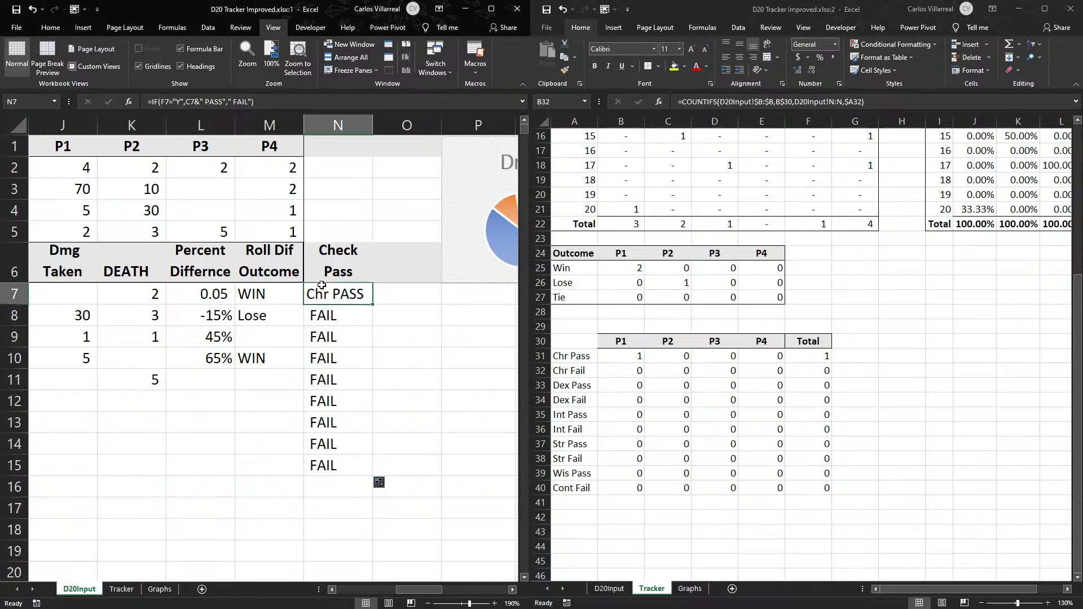
pyautogui.click(233, 98)
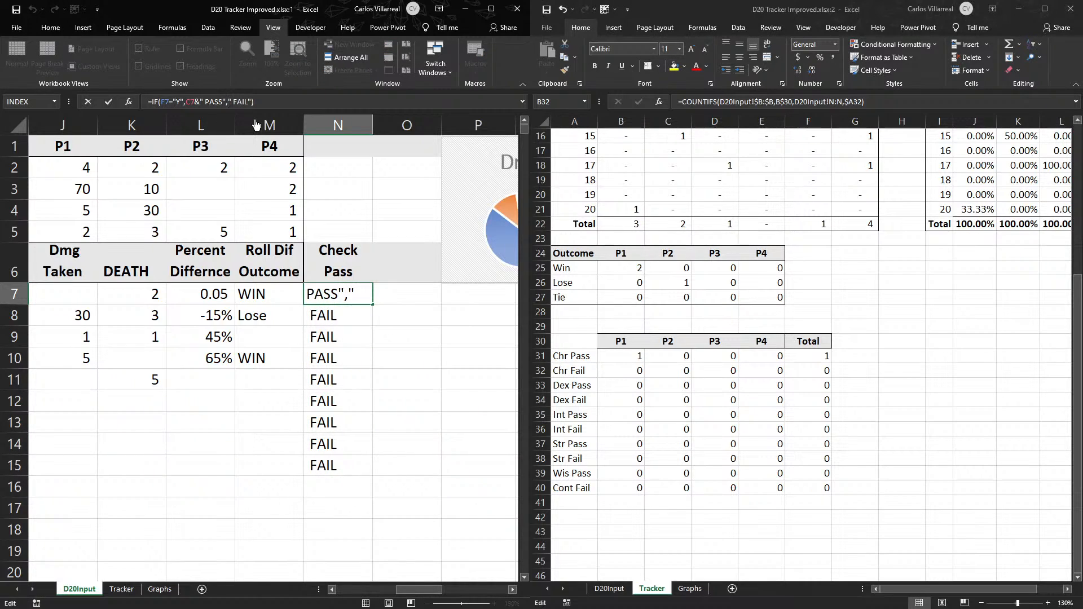
pyautogui.write('C')
pyautogui.press('Home')
pyautogui.write('&')
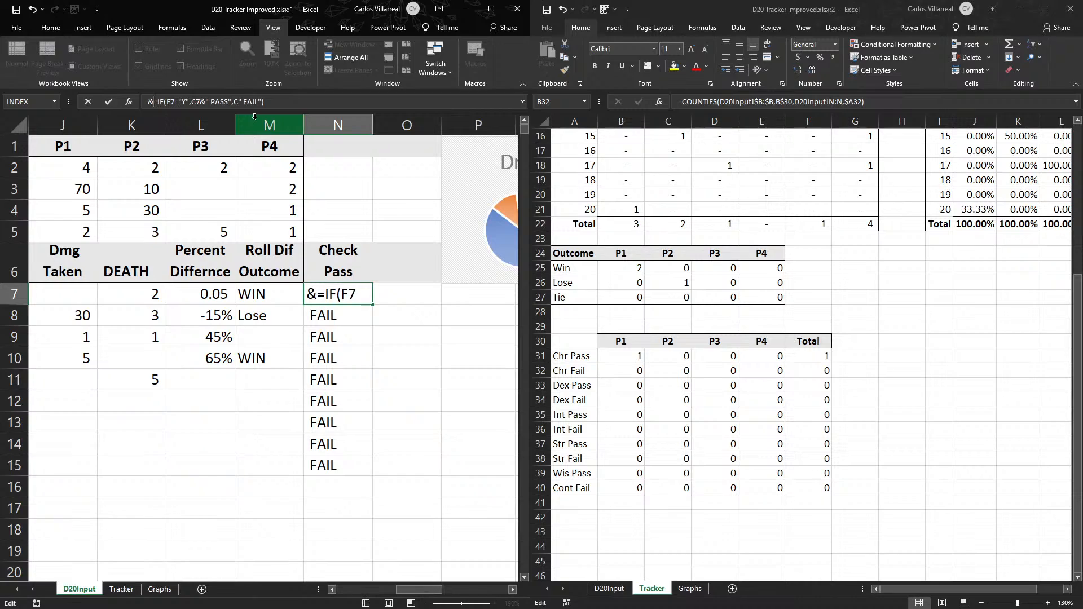
pyautogui.press('BackSpace')
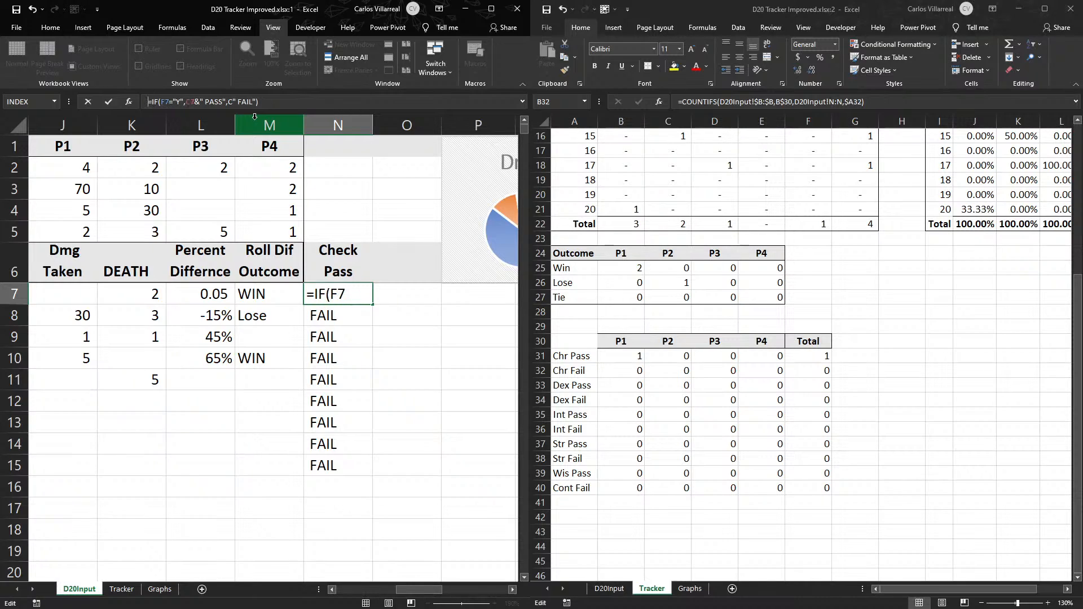
pyautogui.click(233, 102)
pyautogui.write('7')
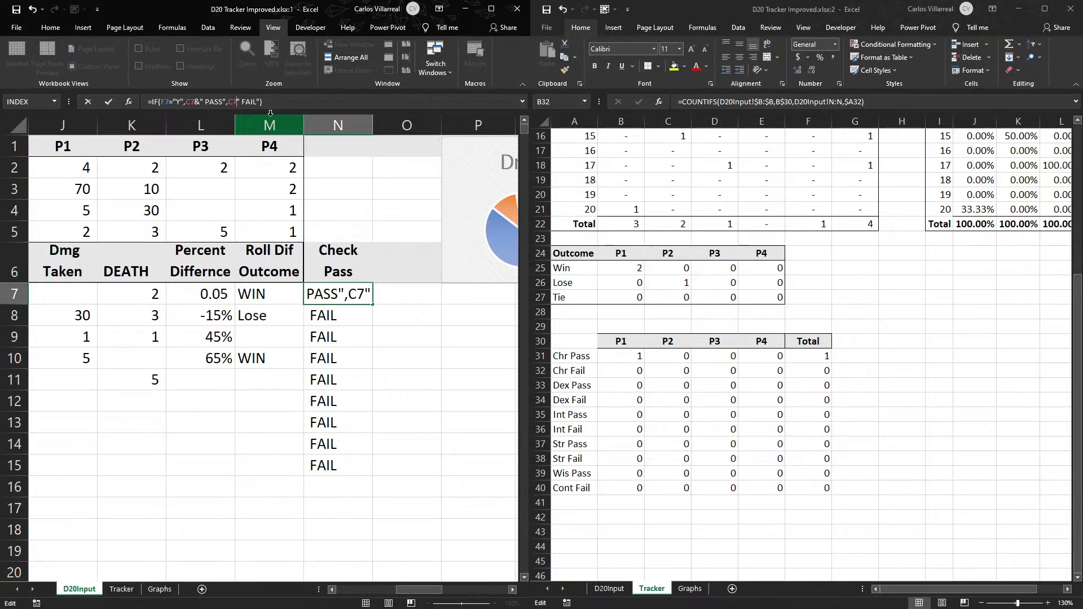
pyautogui.write('&')
pyautogui.press('Return')
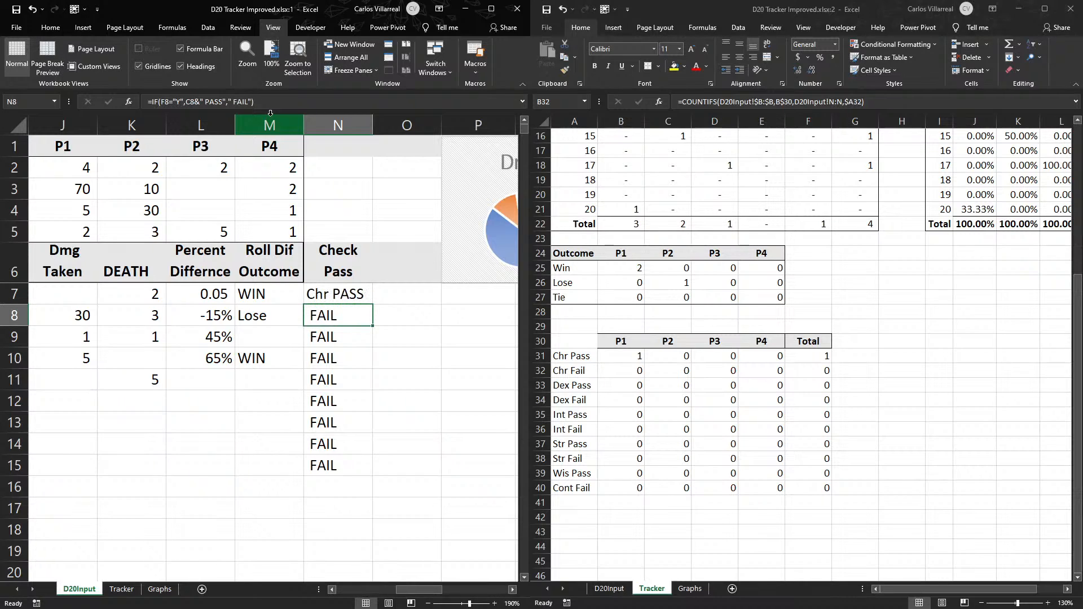
# - Refill the revised N7 formula down to N15 and compare the results with the check type and pass entries
pyautogui.click(366, 296)
pyautogui.doubleClick(372, 305)
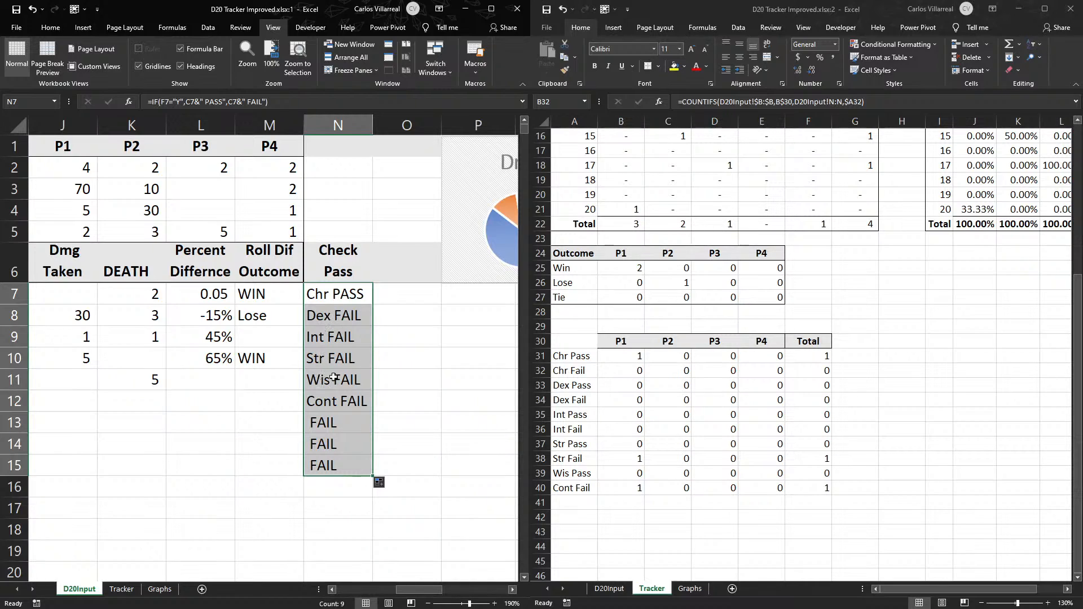
pyautogui.click(348, 415)
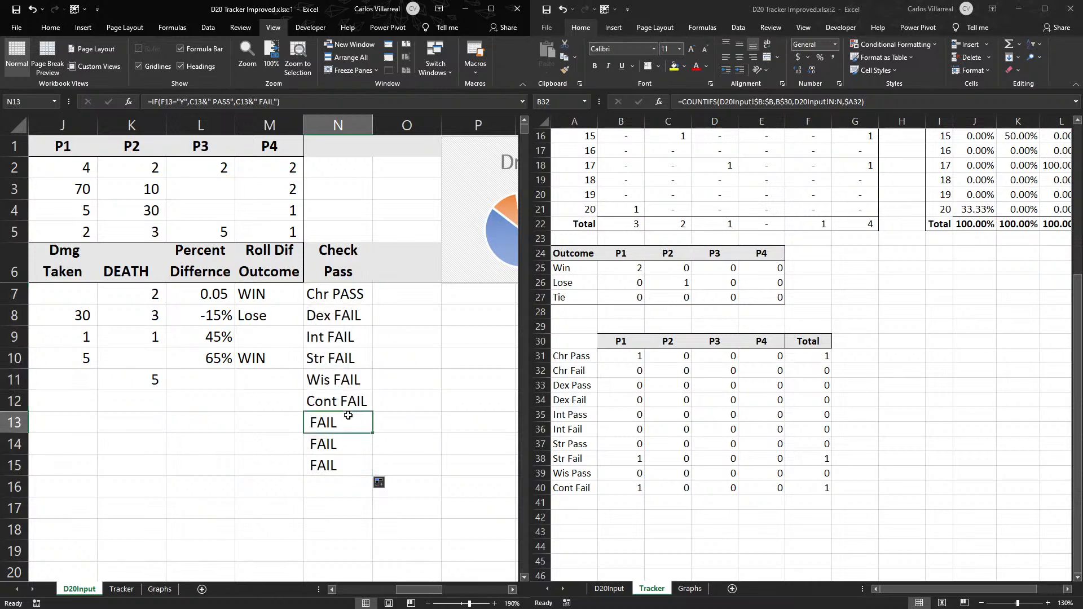
pyautogui.moveTo(419, 589); pyautogui.dragTo(349, 573)
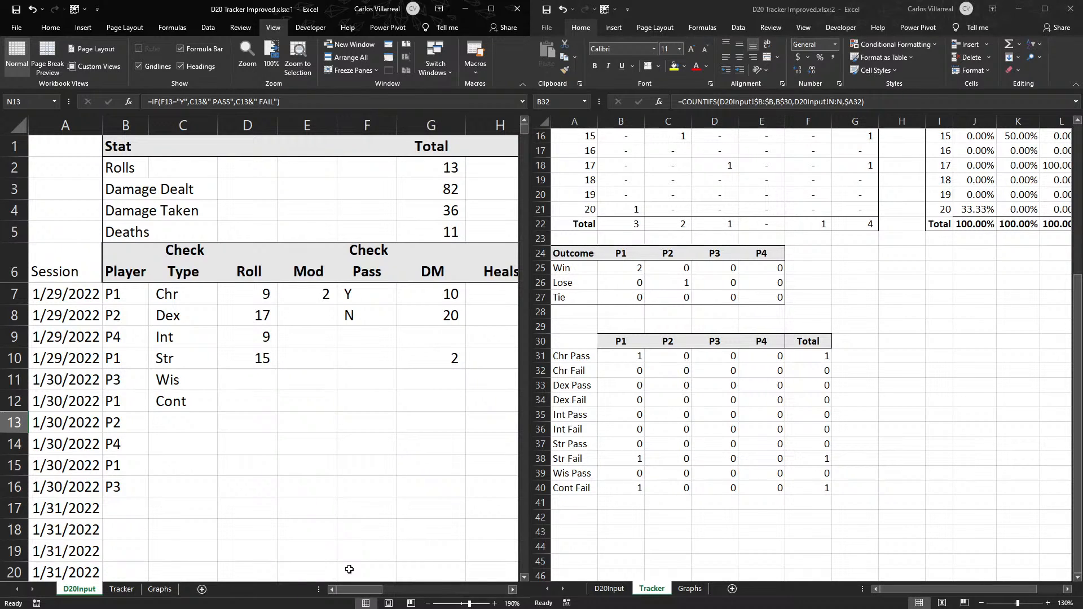
pyautogui.moveTo(353, 588); pyautogui.dragTo(420, 587)
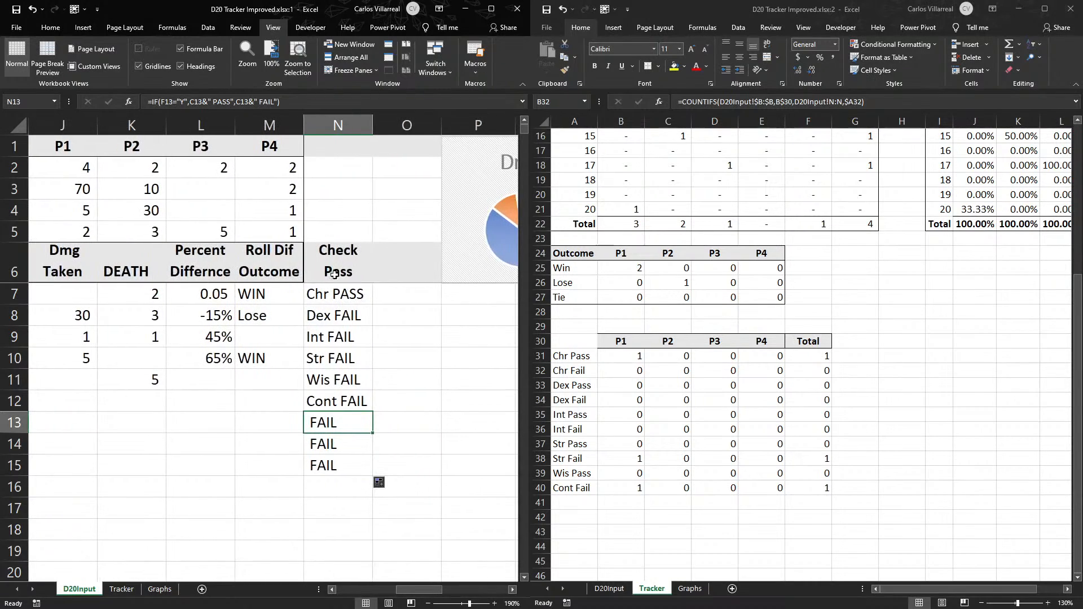
# - Try to nest a second IF before C7&" FAIL" in the false argument of the N7 formula
pyautogui.click(328, 307)
pyautogui.click(326, 298)
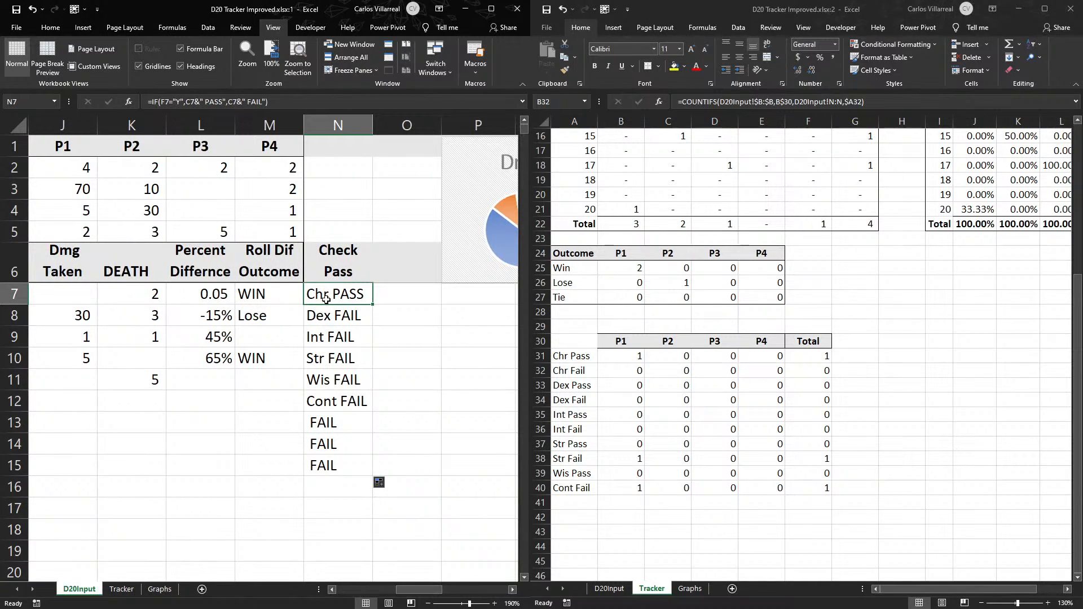
pyautogui.click(182, 101)
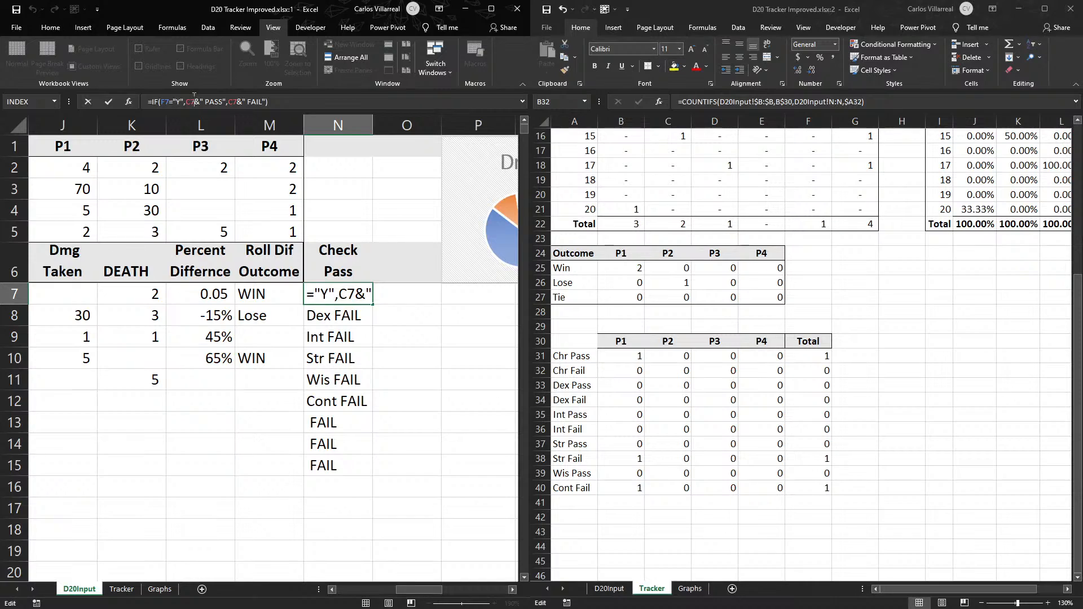
pyautogui.click(226, 101)
pyautogui.write(',')
pyautogui.write('if')
pyautogui.write('(')
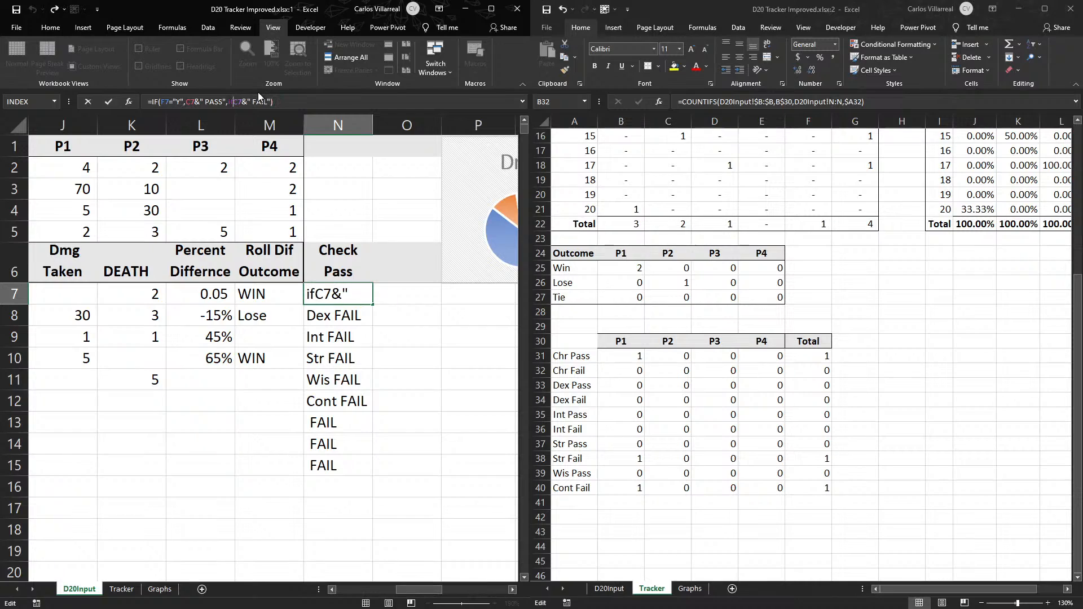
pyautogui.press('Left')
pyautogui.press('Left')
pyautogui.press('Left')
pyautogui.press('Left')
pyautogui.press('BackSpace')
pyautogui.press('BackSpace')
pyautogui.press('BackSpace')
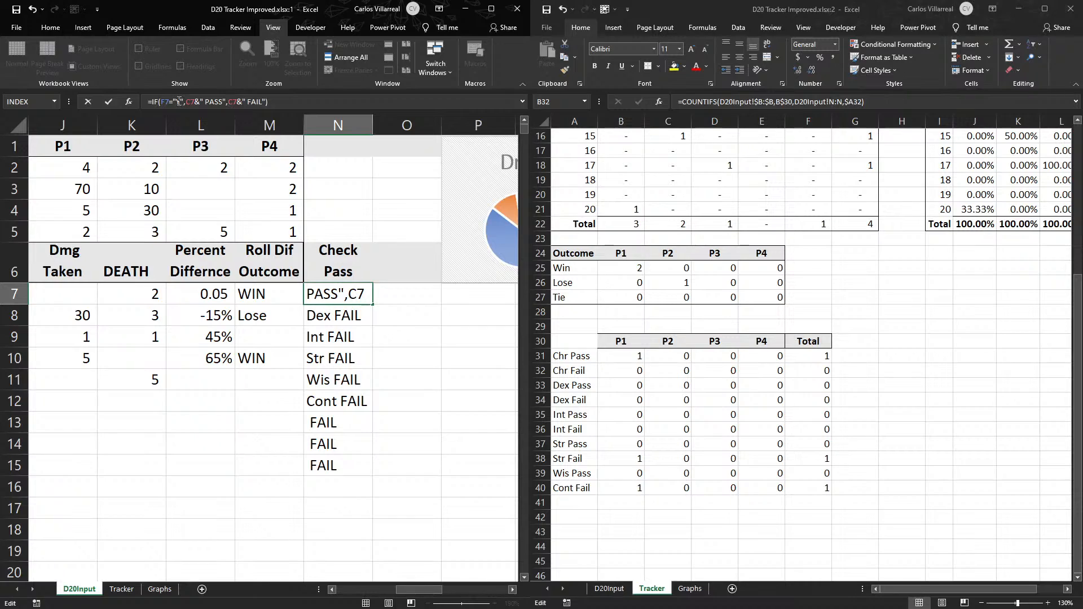
# - Change the N7 IF test to check for a blank F7 and return an empty string when true
pyautogui.click(185, 102)
pyautogui.press('BackSpace')
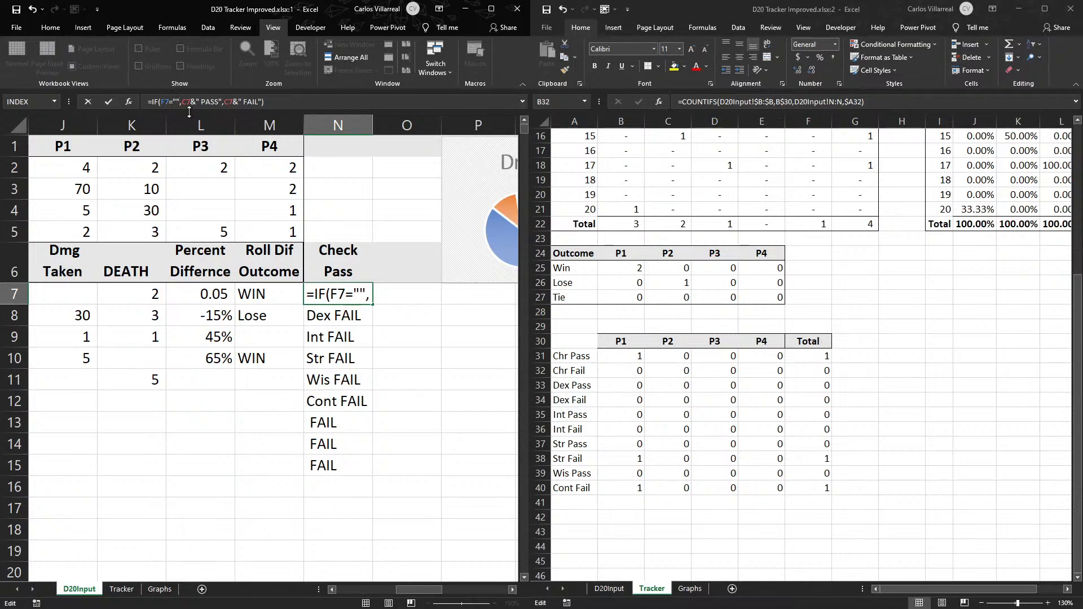
pyautogui.click(191, 105)
pyautogui.write('"",')
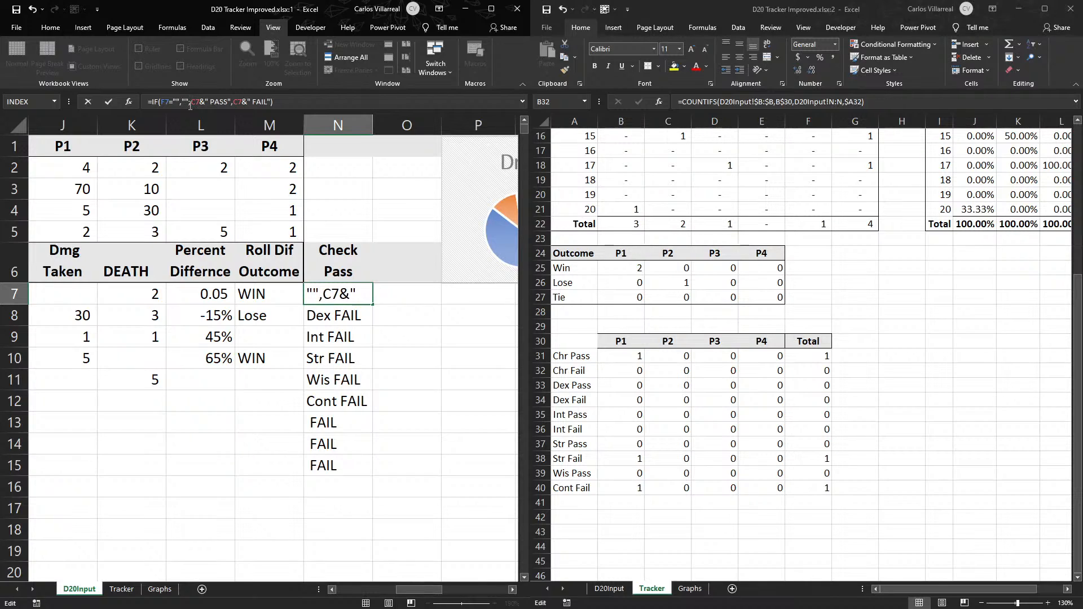
pyautogui.write('if(')
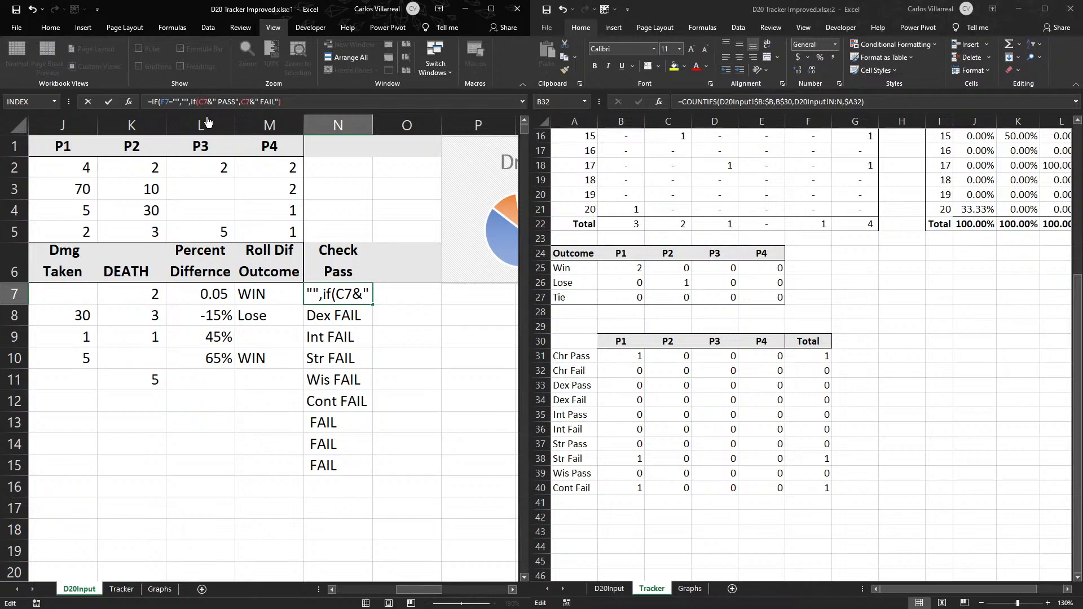
pyautogui.write('F7')
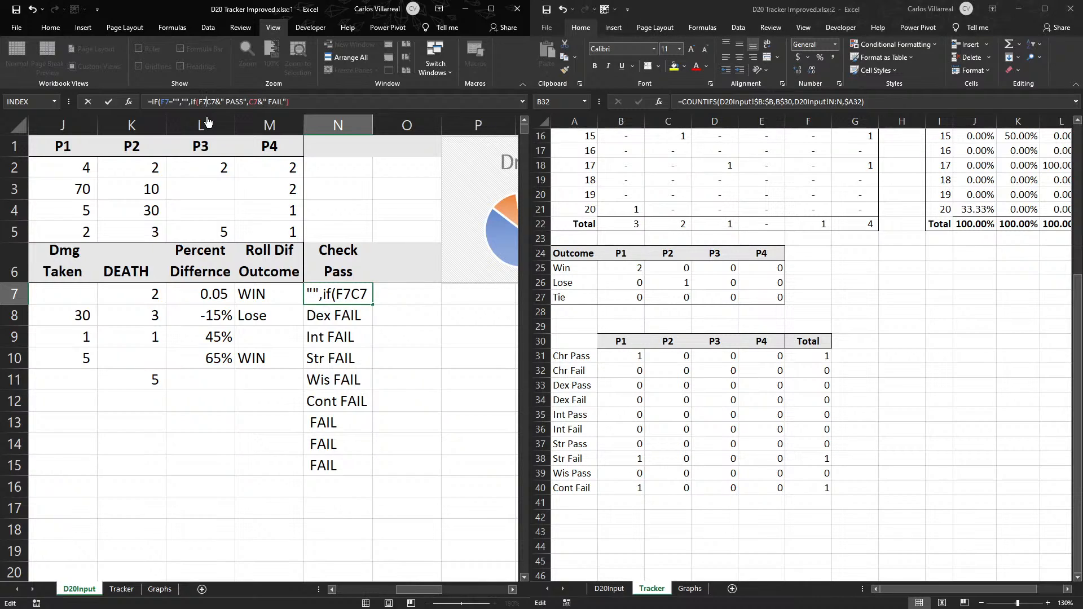
pyautogui.write('"Y')
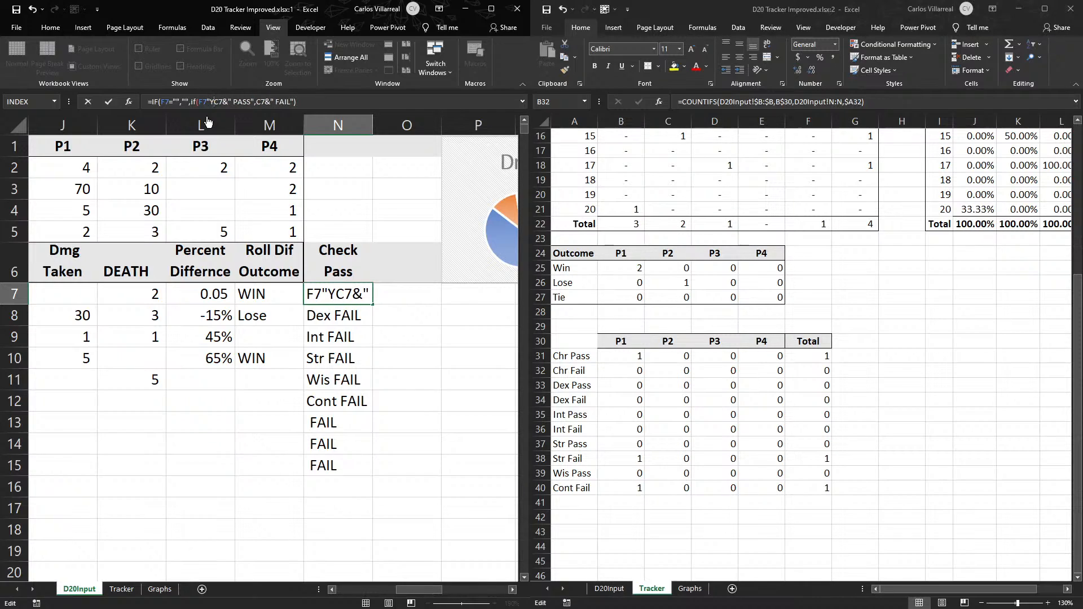
pyautogui.write('",')
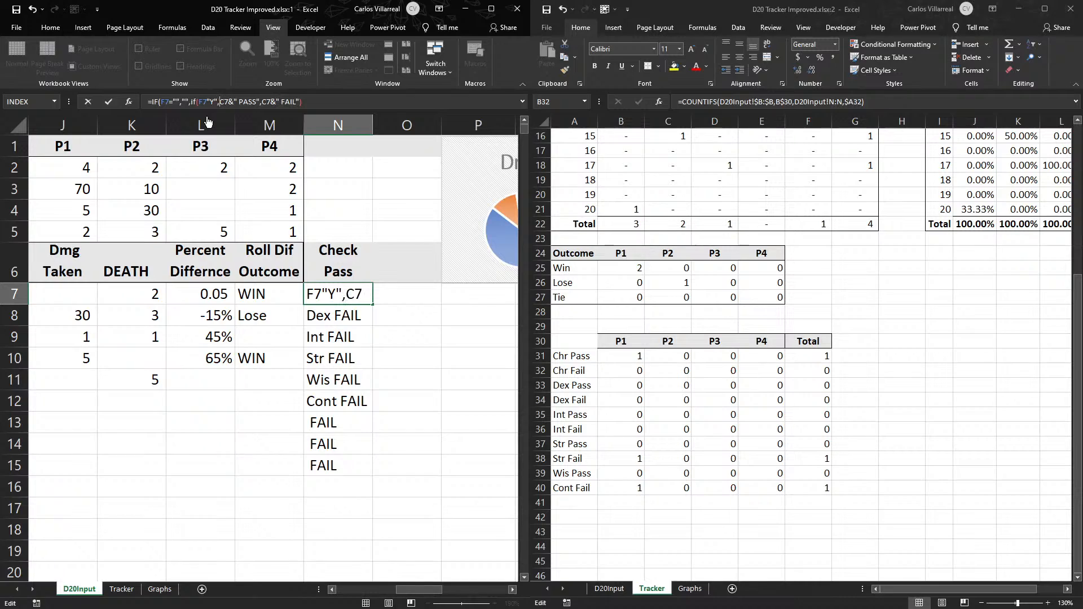
# - Nest the pass test in N7 so the formula reads =IF(F7="","",IF(F7="Y",C7&" PASS",C7&" FAIL"))
pyautogui.press('Return')
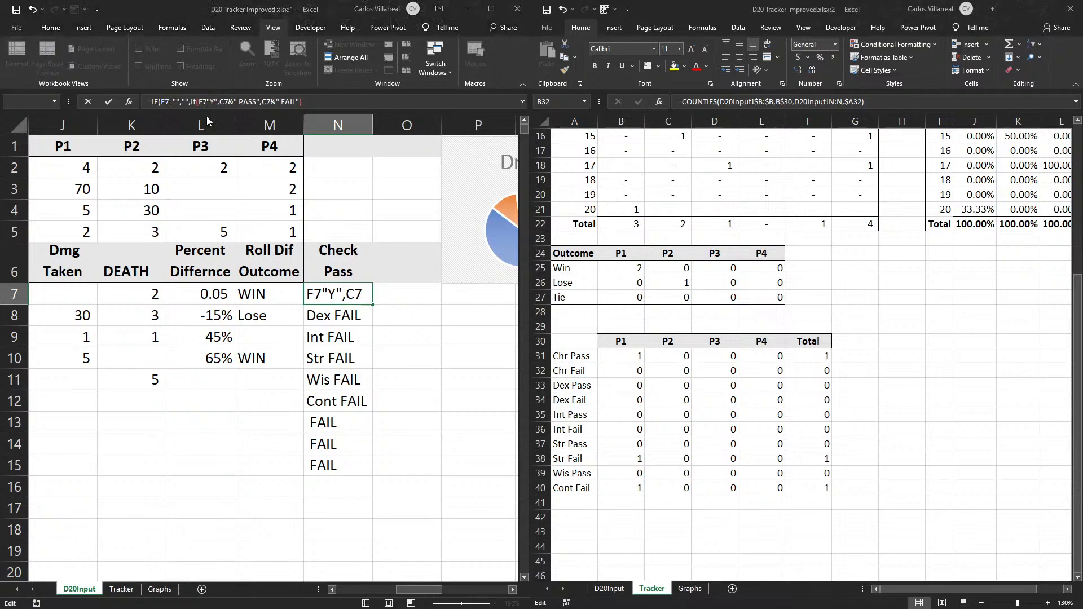
pyautogui.press('Return')
pyautogui.click(187, 104)
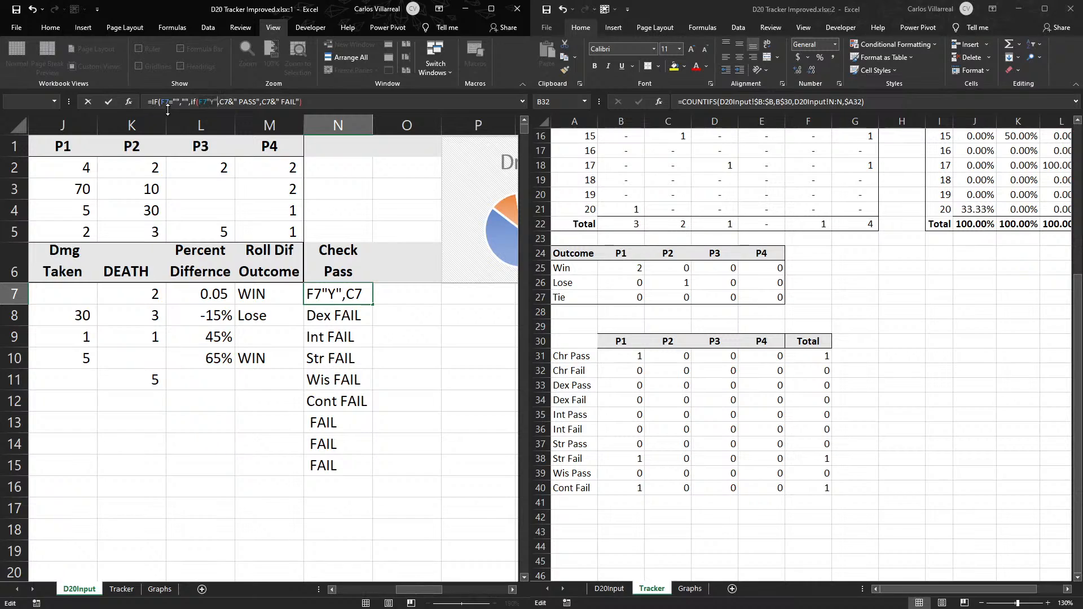
pyautogui.click(178, 104)
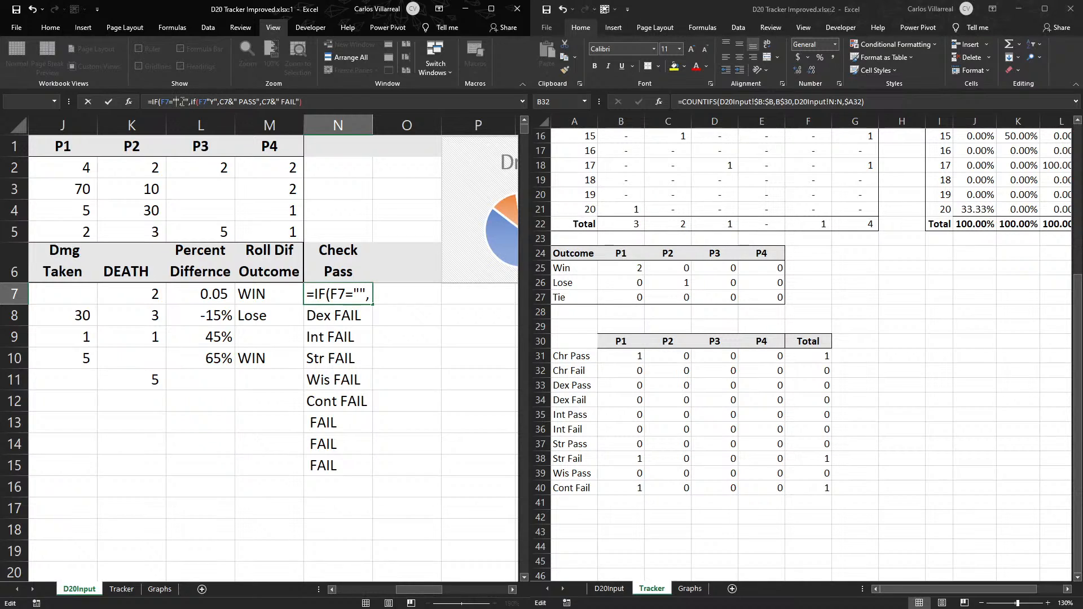
pyautogui.write('","')
pyautogui.click(211, 101)
pyautogui.write('=')
pyautogui.press('Return')
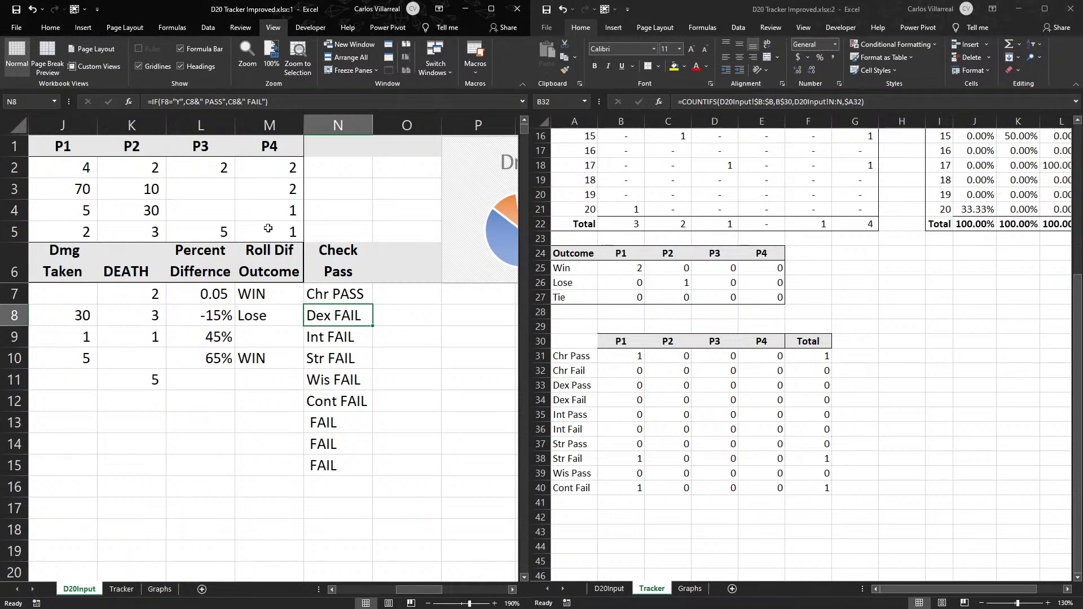
# - Fill the nested N7 Check Pass formula down to N15 on D20Input
pyautogui.click(339, 291)
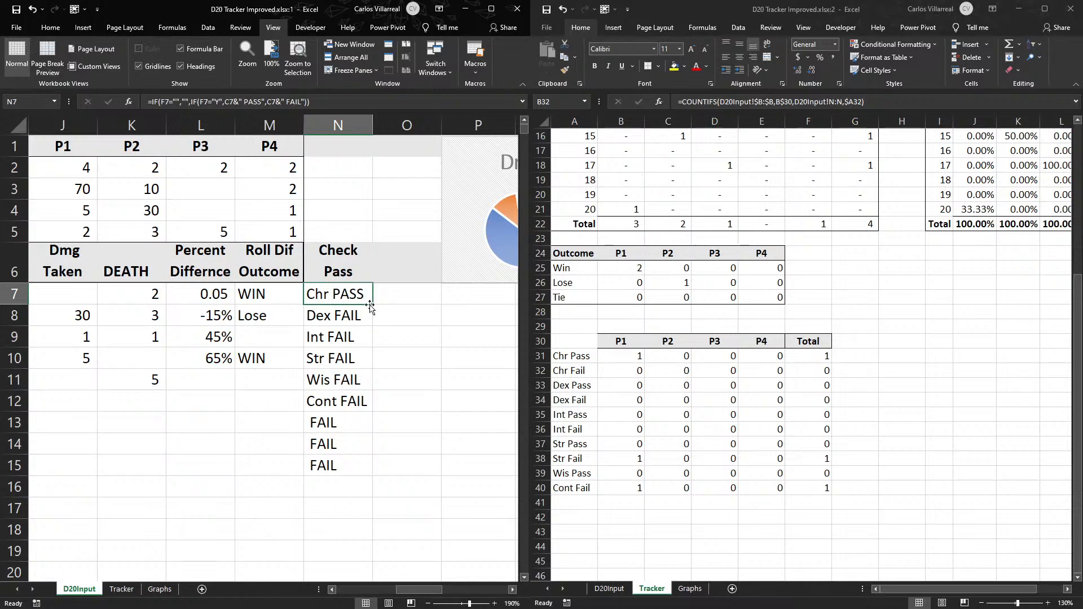
pyautogui.doubleClick(371, 306)
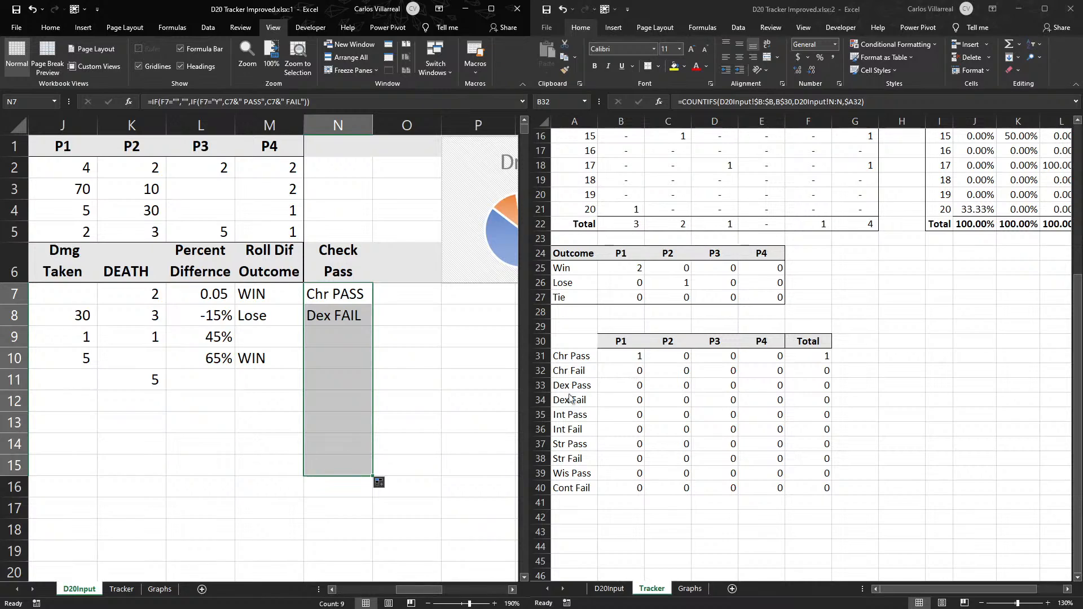
pyautogui.click(296, 328)
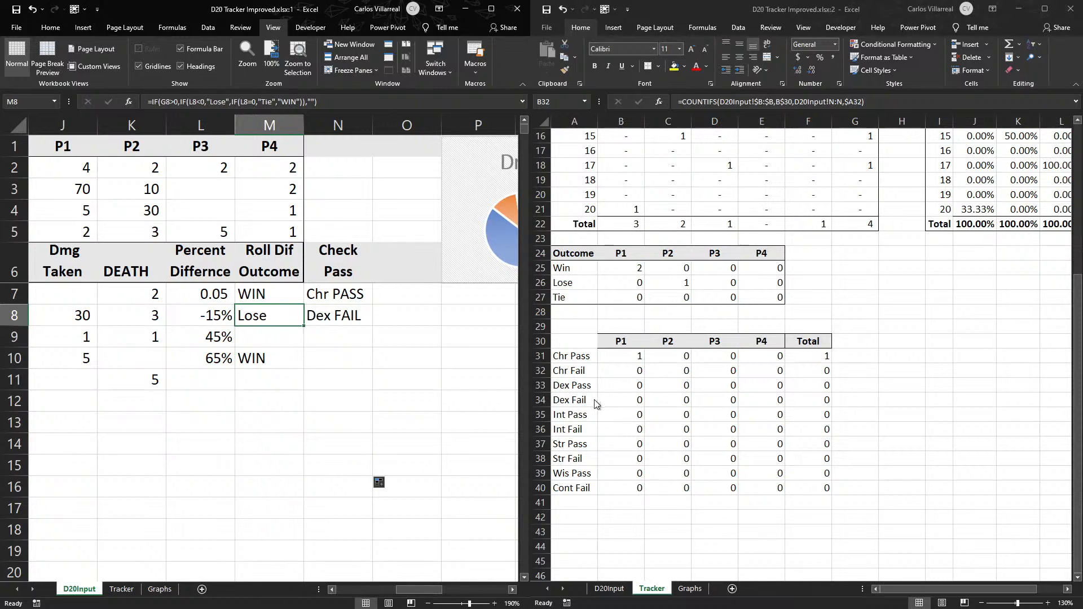
# - Check the player, check type and pass entries in D20Input row 8 against the COUNTIFS formula for P2 Dex Fail in Tracker C34
pyautogui.click(637, 371)
pyautogui.click(356, 370)
pyautogui.click(312, 322)
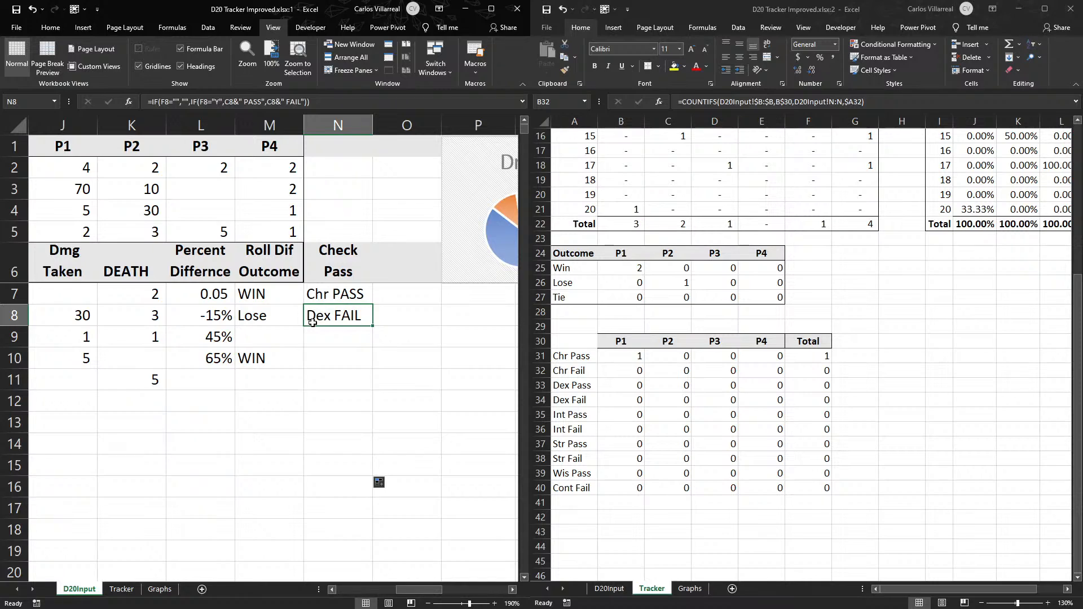
pyautogui.press('Left')
pyautogui.press('Home')
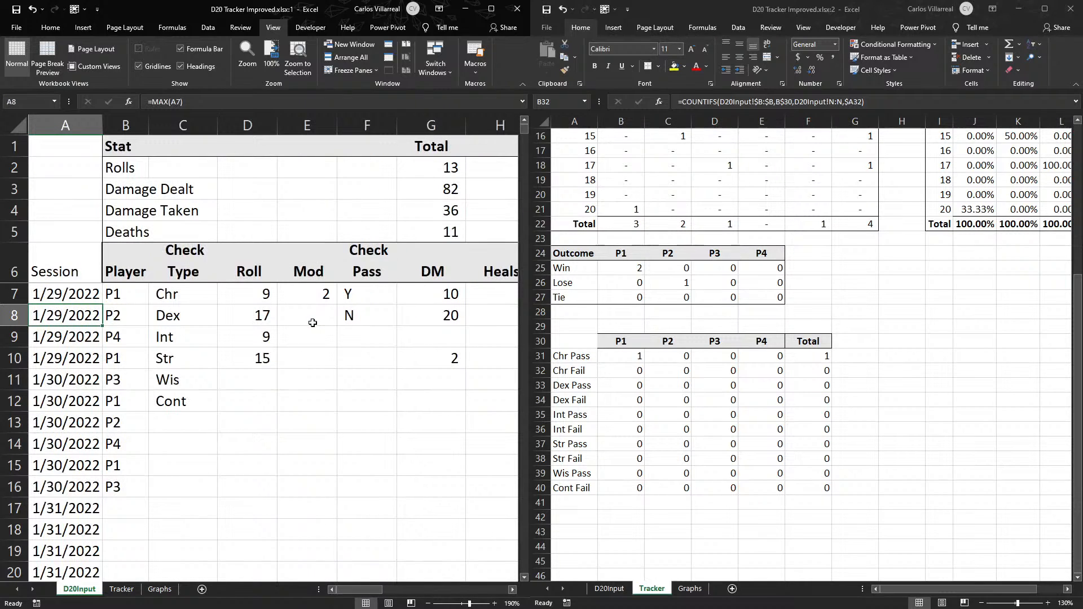
pyautogui.press('Right')
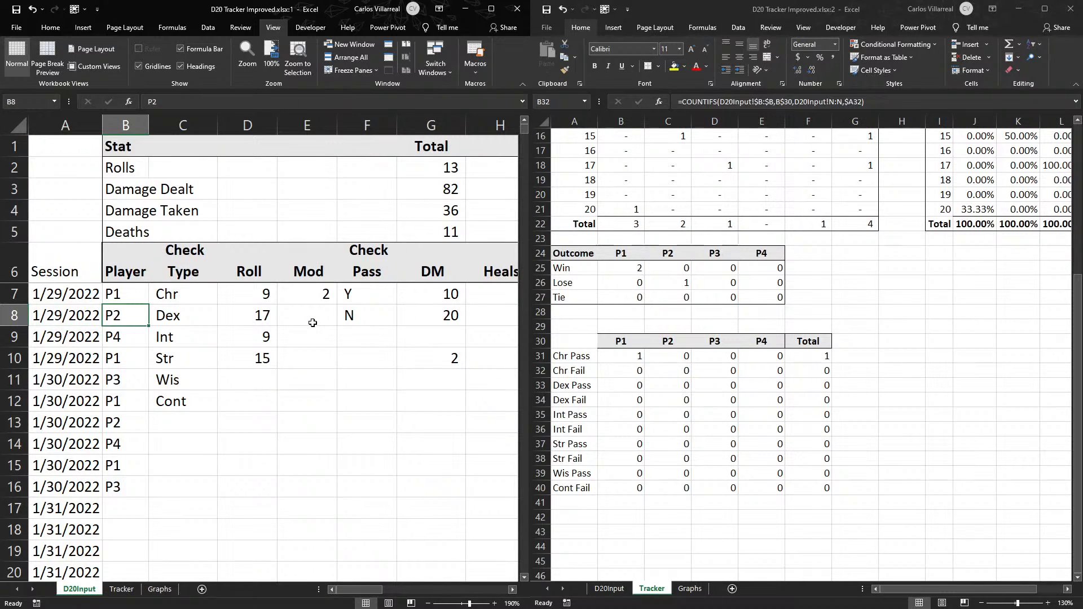
pyautogui.press('Right')
pyautogui.press('Right')
pyautogui.press('Right')
pyautogui.press('Right')
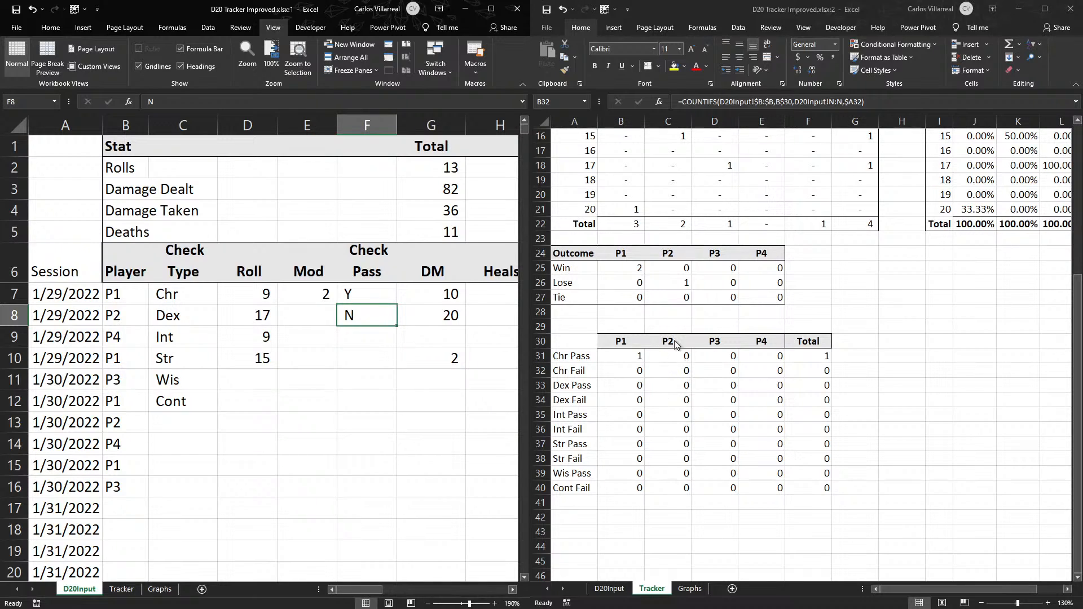
pyautogui.click(675, 403)
pyautogui.doubleClick(675, 401)
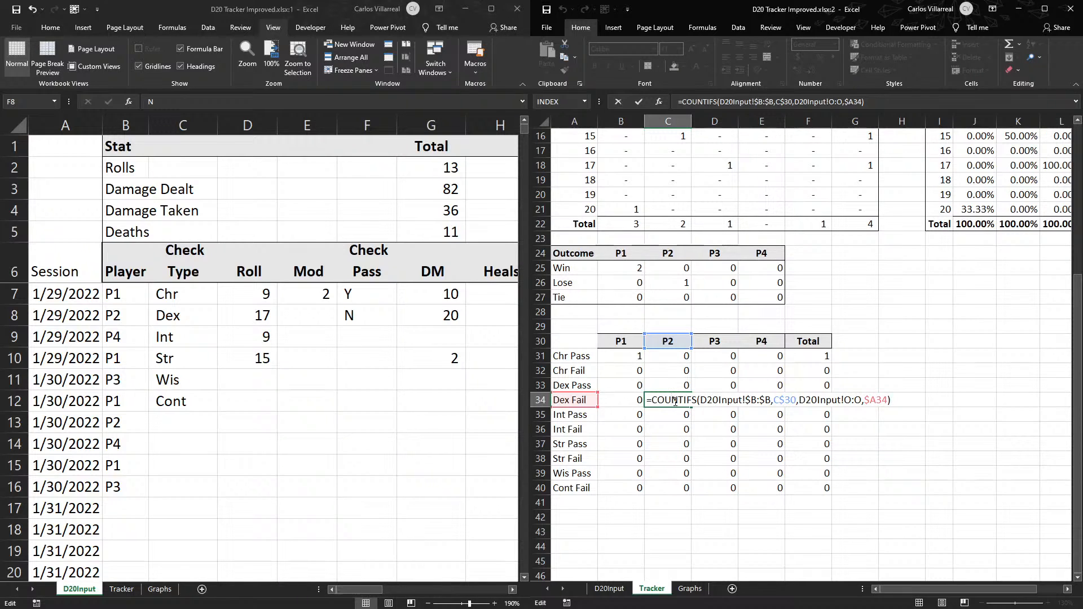
pyautogui.press('Return')
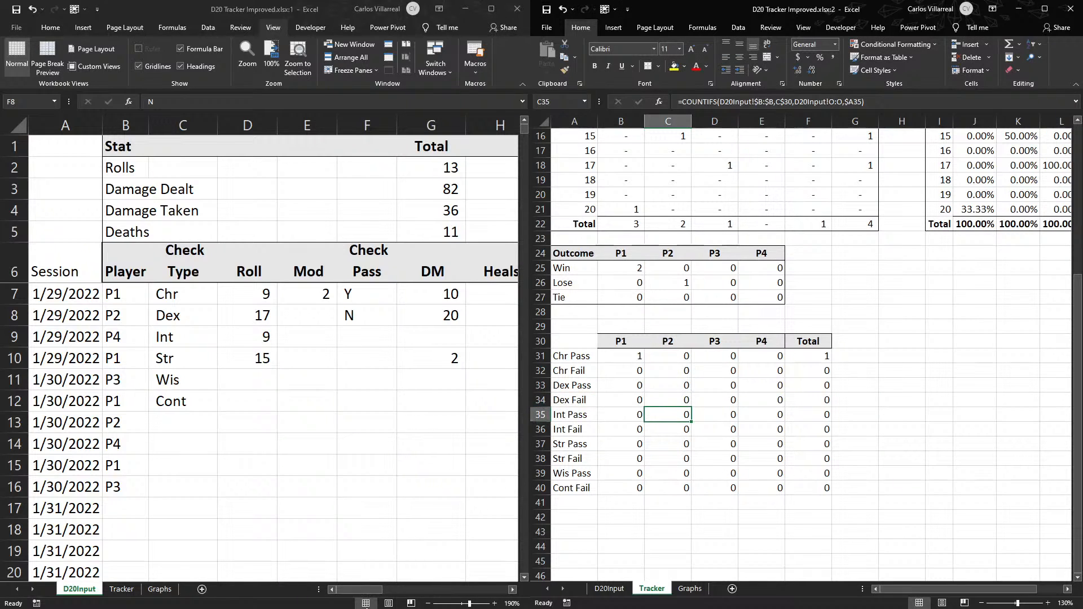
# - Copy the Dex Fail label from Tracker A34 into D20Input O8 as a test of the P2 count
pyautogui.moveTo(355, 588); pyautogui.dragTo(413, 581)
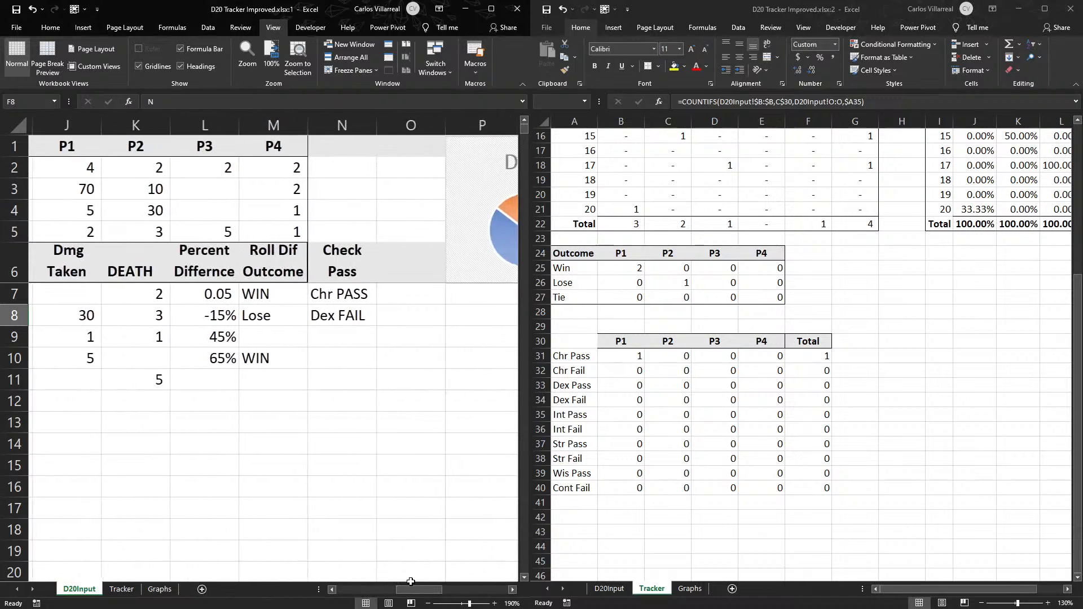
pyautogui.click(332, 321)
pyautogui.click(485, 377)
pyautogui.click(573, 386)
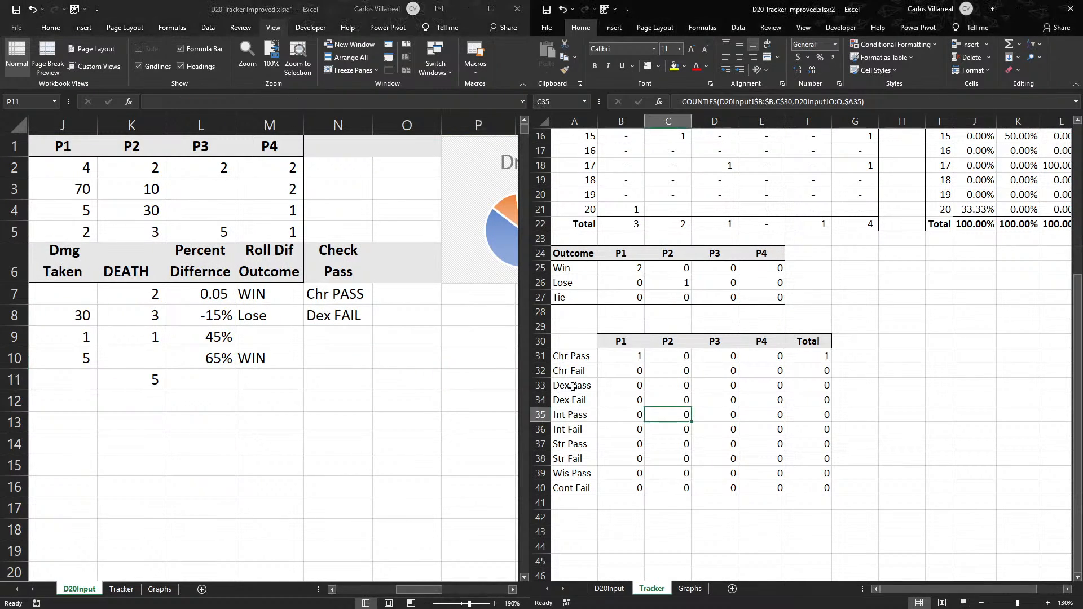
pyautogui.click(580, 401)
pyautogui.hotkey('ctrl', 'c')
pyautogui.click(415, 310)
pyautogui.click(394, 300)
pyautogui.click(395, 319)
pyautogui.hotkey('ctrl', 'c')
pyautogui.press('Escape')
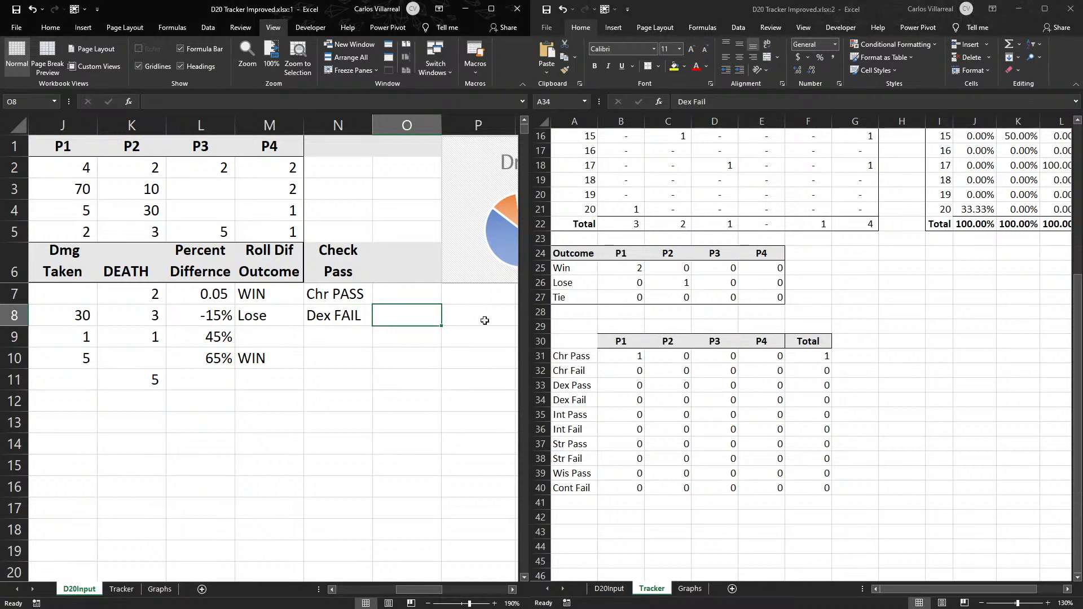
pyautogui.click(579, 396)
pyautogui.hotkey('ctrl', 'c')
pyautogui.click(400, 317)
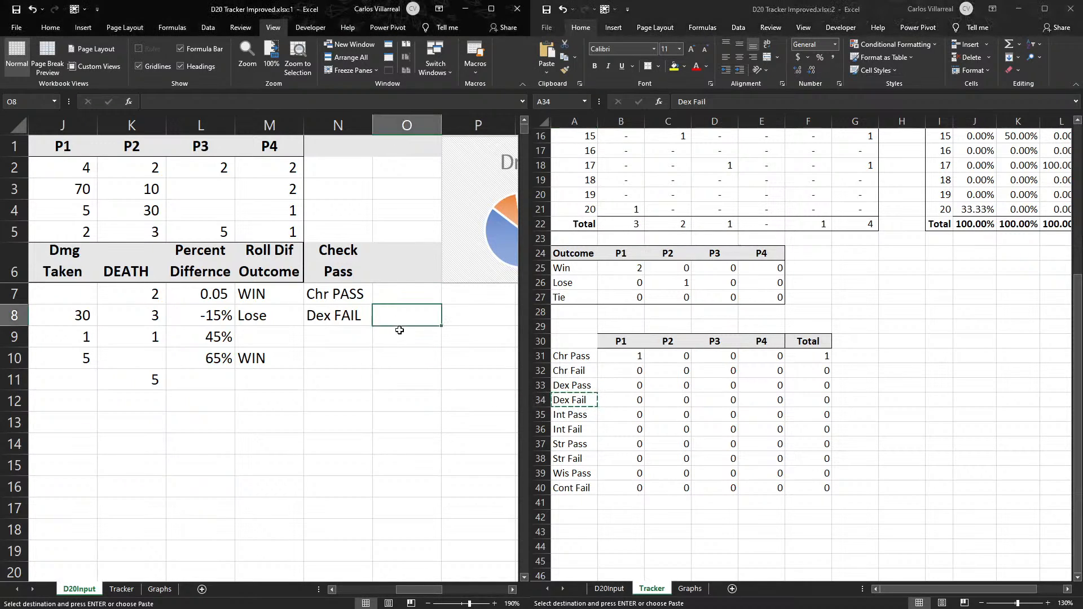
pyautogui.hotkey('ctrl', 'v')
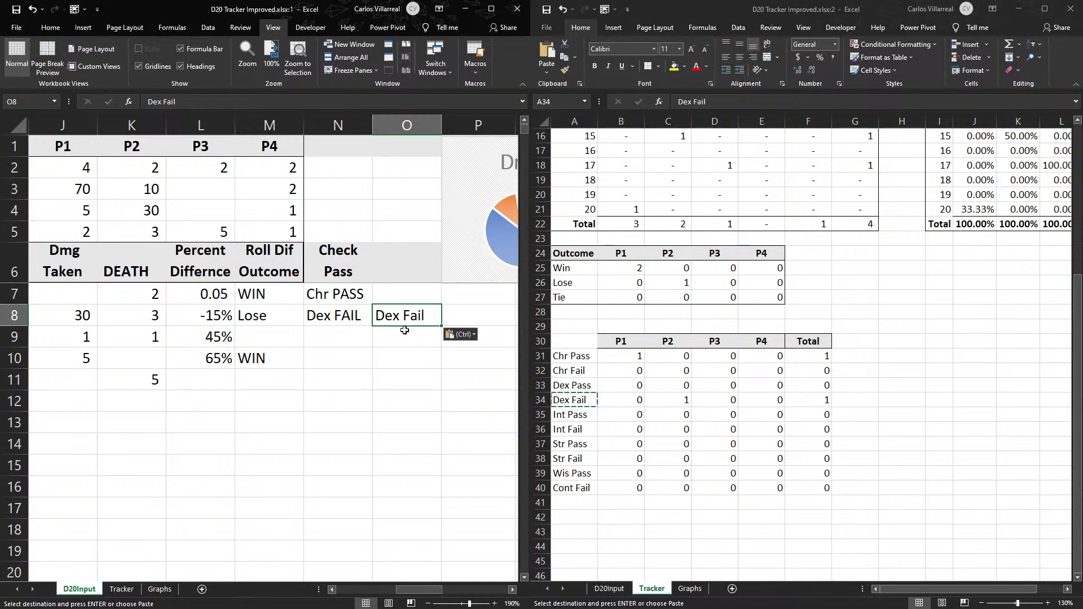
# - Review the N8 formula and the Tracker C34 COUNTIFS formula against the test label, and clear cell O8
pyautogui.click(364, 321)
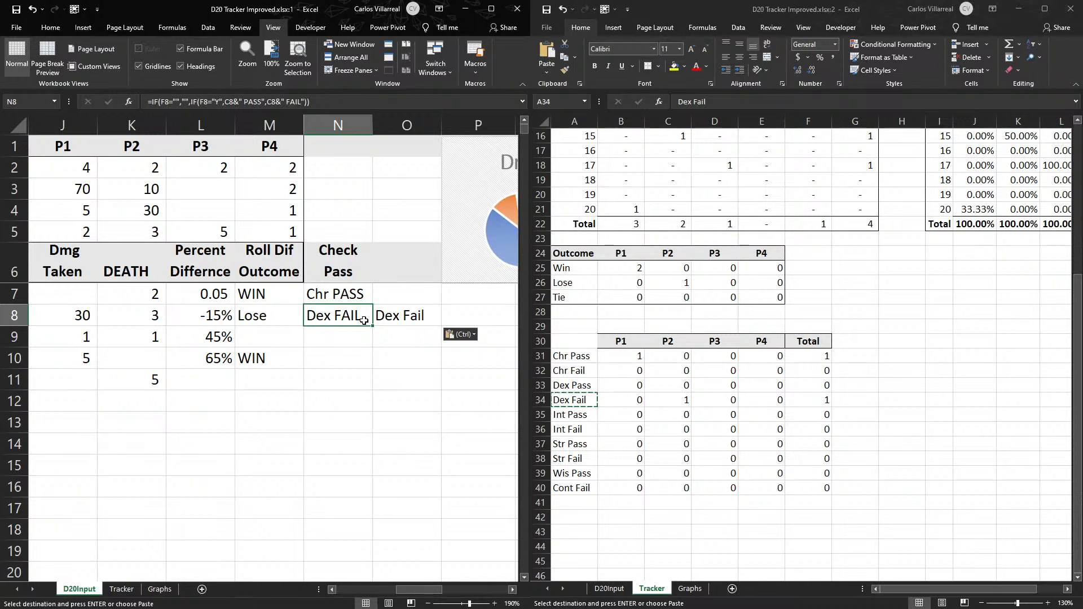
pyautogui.doubleClick(364, 321)
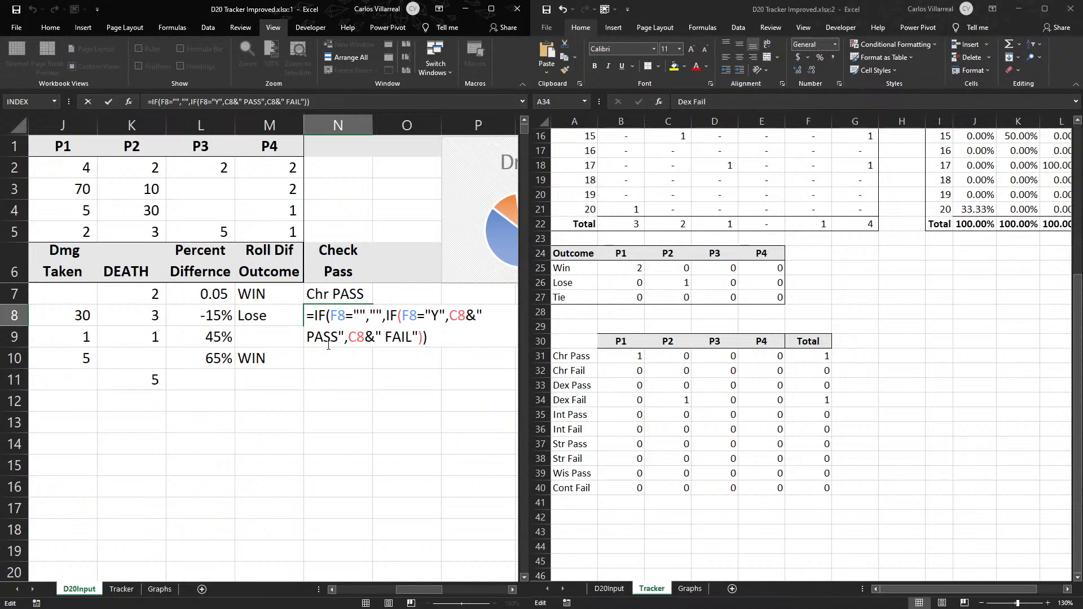
pyautogui.press('Return')
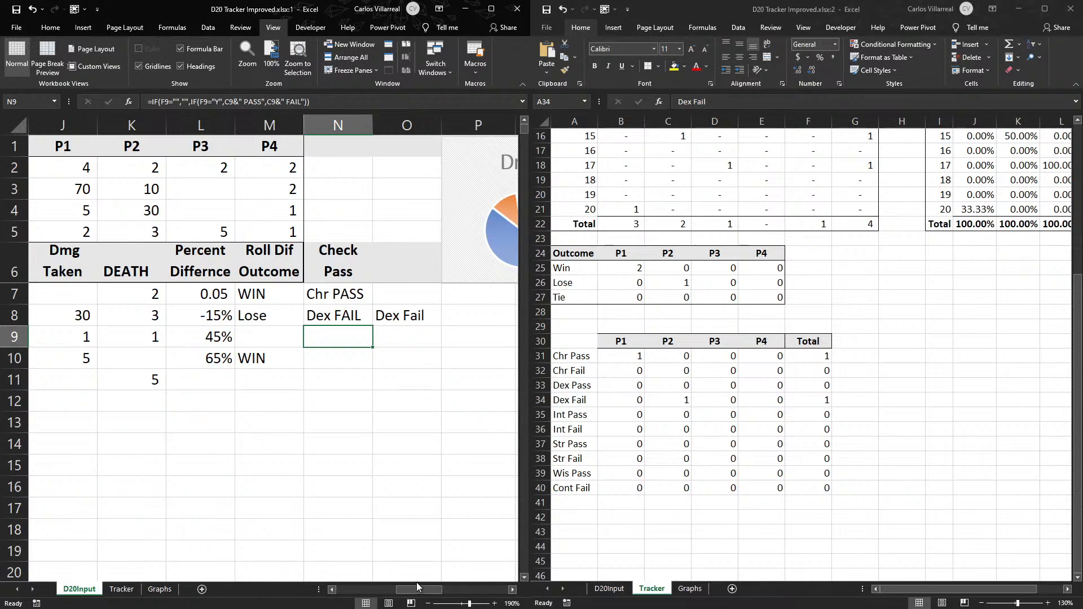
pyautogui.click(682, 399)
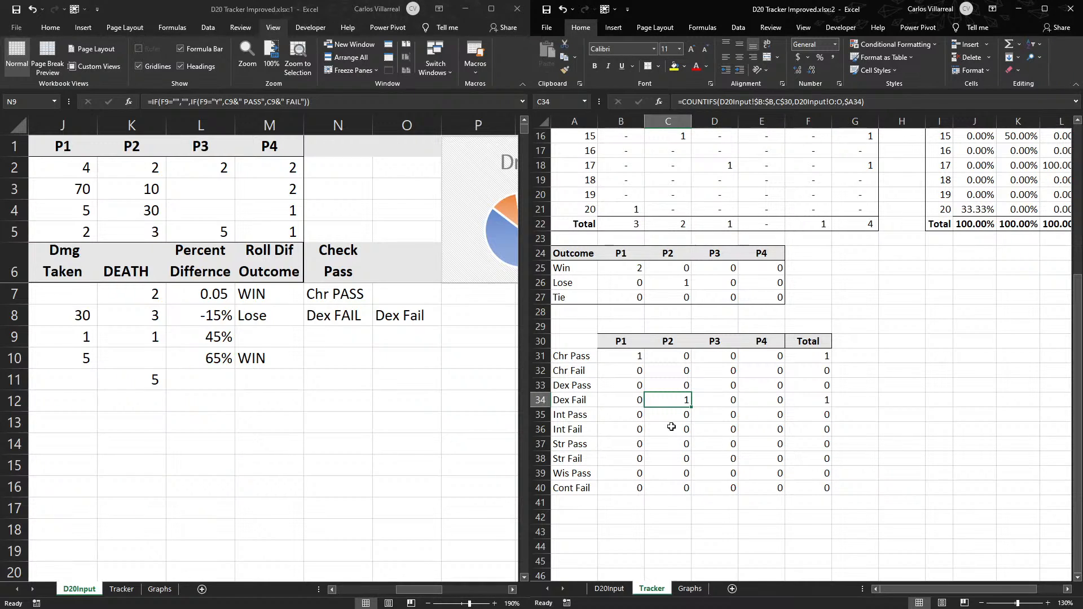
pyautogui.click(387, 358)
pyautogui.click(391, 316)
pyautogui.press('Delete')
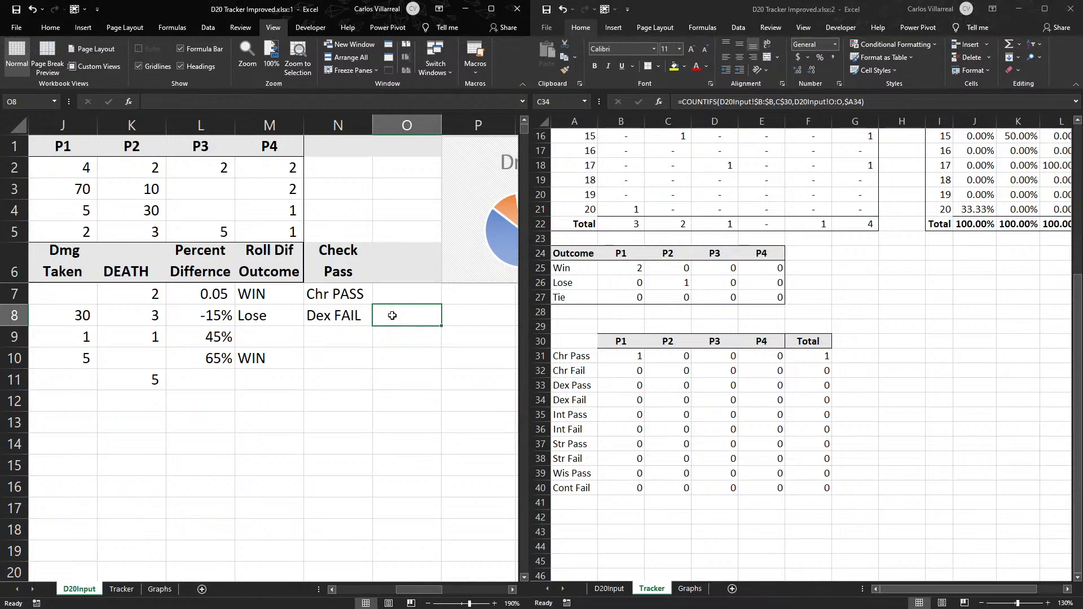
pyautogui.hotkey('ctrl', 'z')
pyautogui.press('Delete')
# - Compare the Check Pass formula in D20Input N8 with the range and criteria references of the COUNTIFS formula in Tracker C34
pyautogui.doubleClick(332, 318)
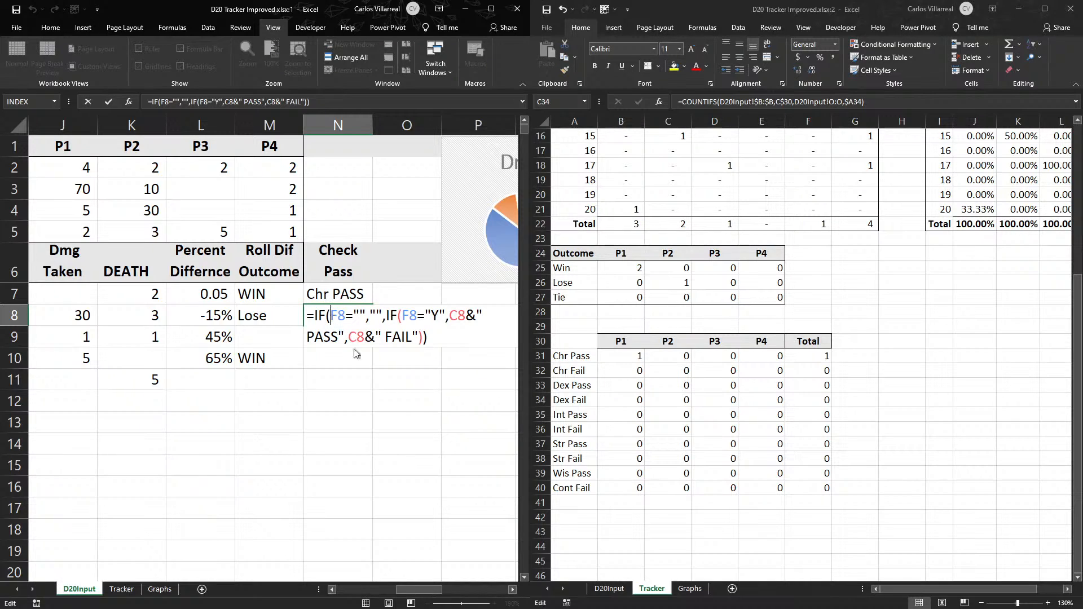
pyautogui.press('Return')
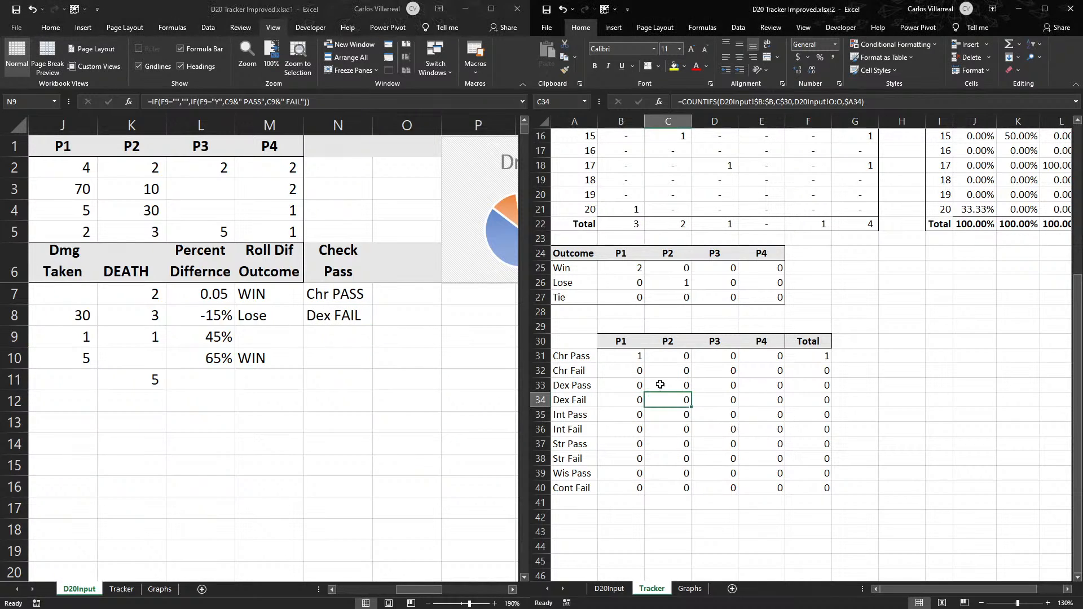
pyautogui.doubleClick(674, 401)
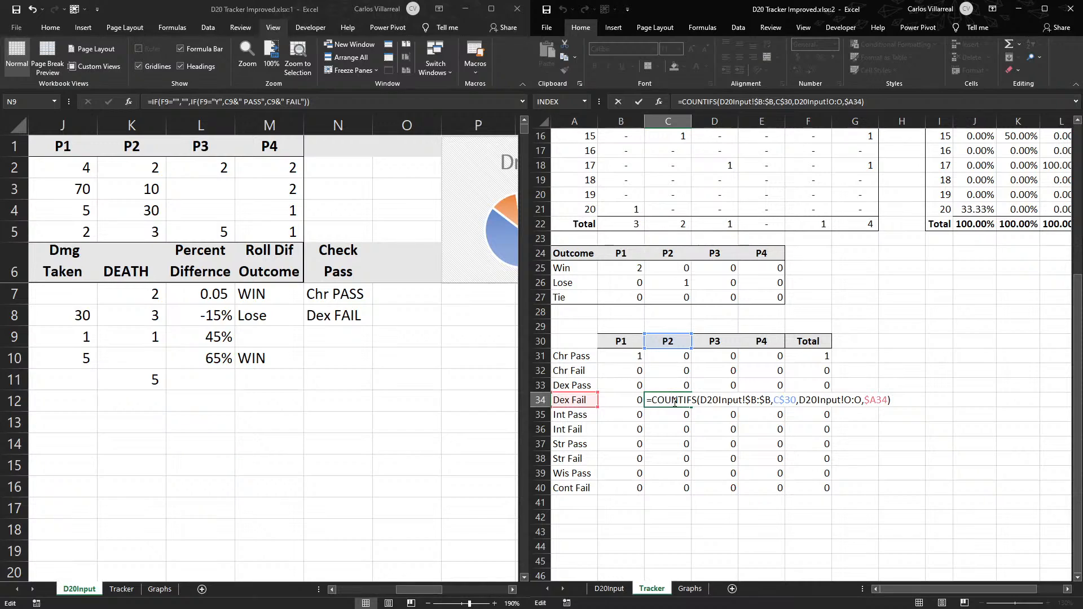
pyautogui.press('Escape')
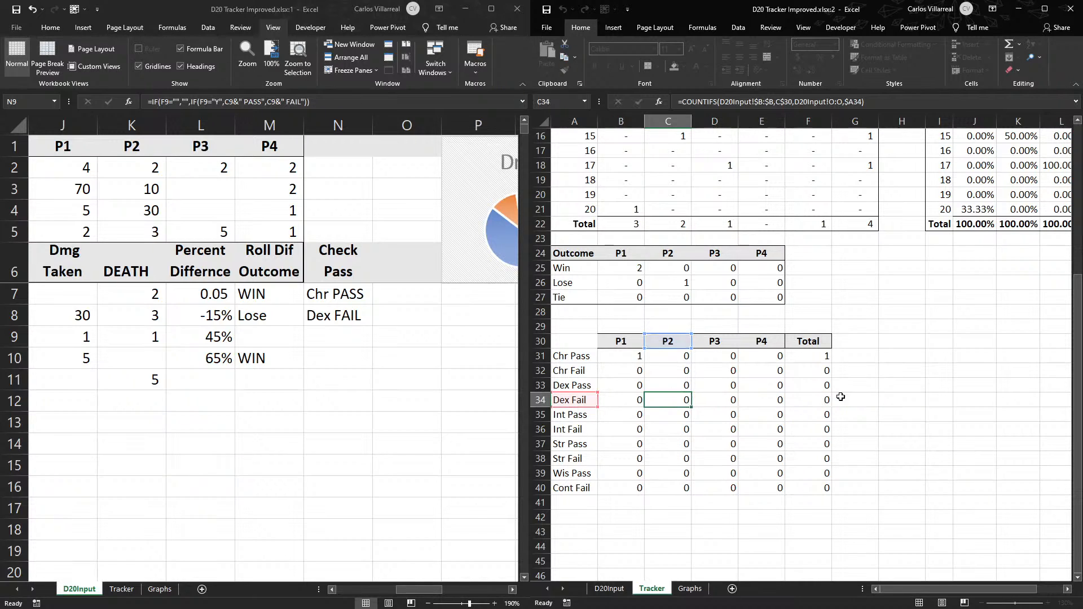
# - Make the Check Pass range absolute as $N:$N in the Tracker B31 COUNTIFS formula and fill it across B31:E40
pyautogui.click(636, 355)
pyautogui.doubleClick(636, 355)
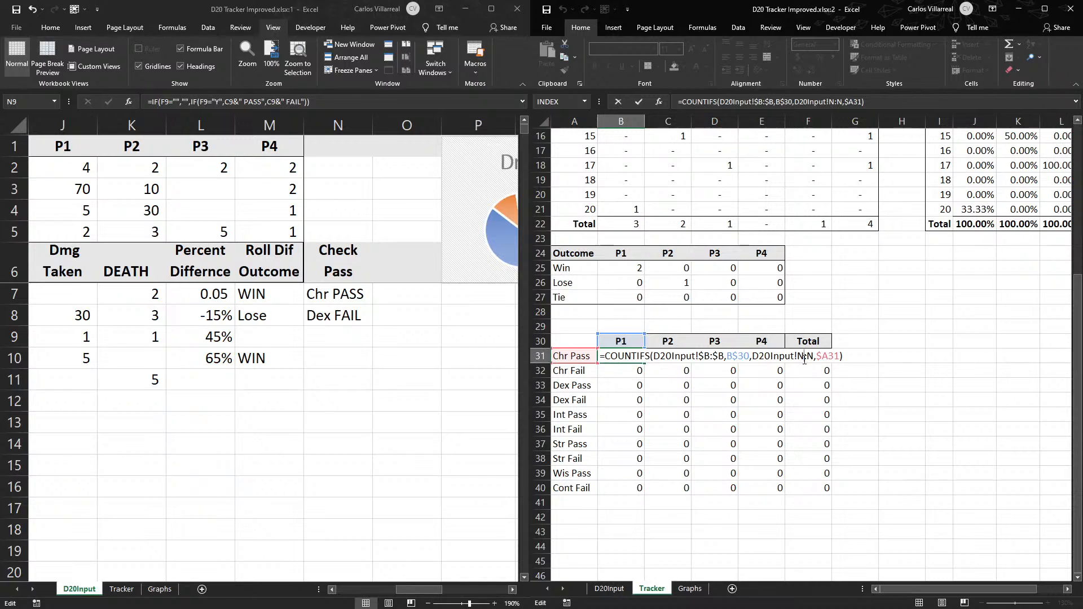
pyautogui.press('F4')
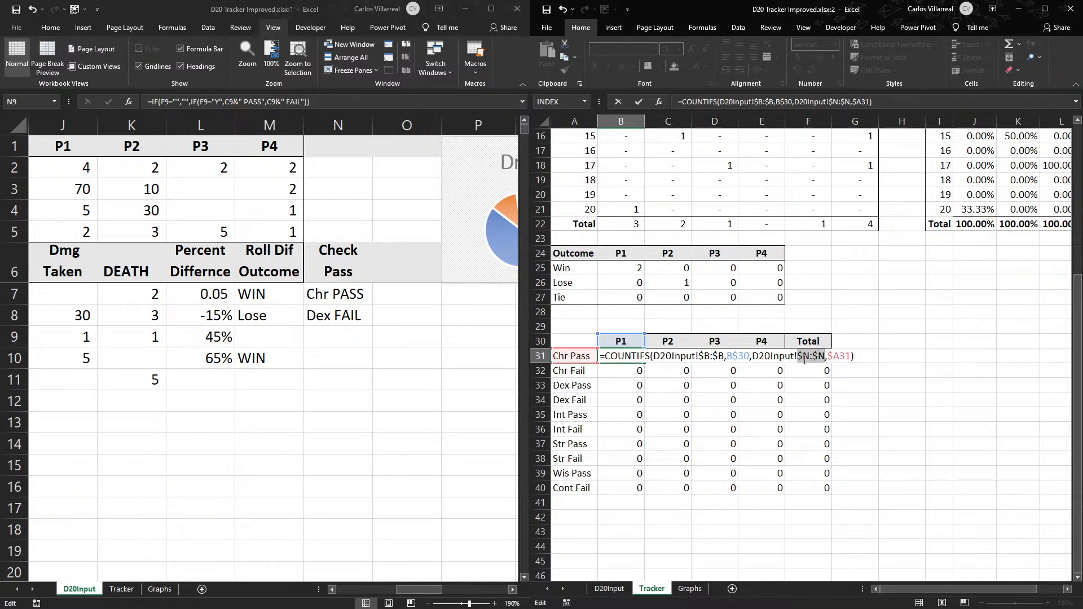
pyautogui.press('Return')
pyautogui.click(632, 358)
pyautogui.moveTo(645, 364); pyautogui.dragTo(760, 495)
# - Check the refilled COUNTIFS formula for P2 Dex Fail in Tracker C34
pyautogui.click(679, 402)
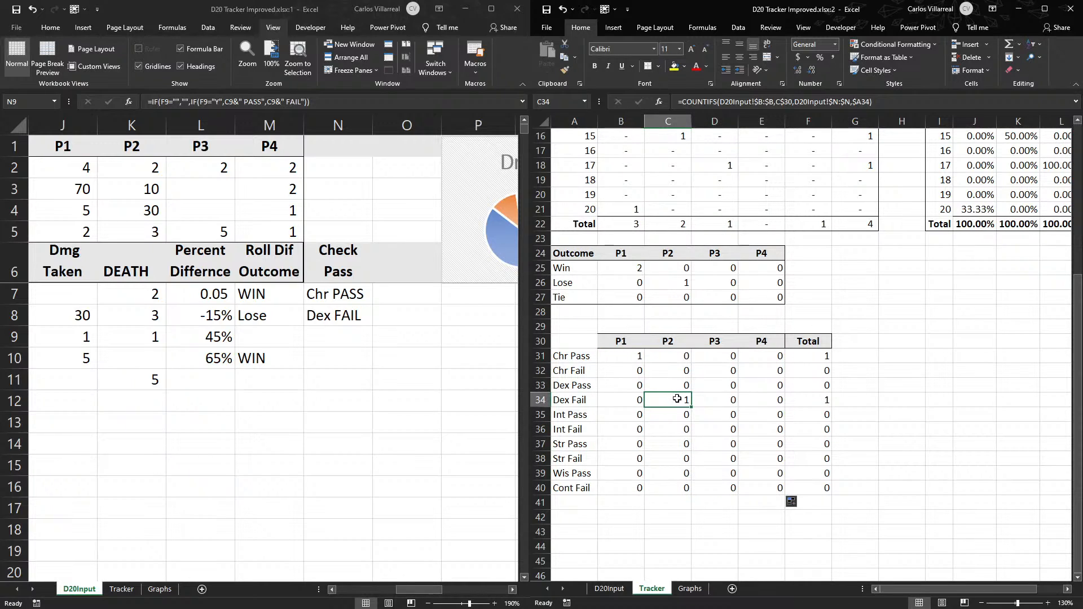
pyautogui.doubleClick(676, 400)
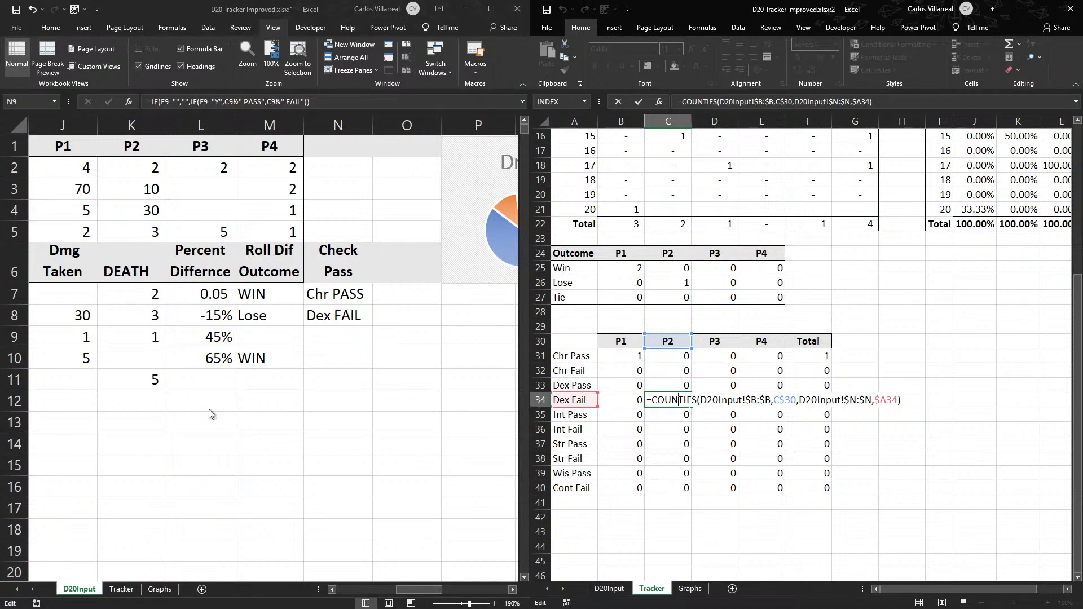
pyautogui.press('Escape')
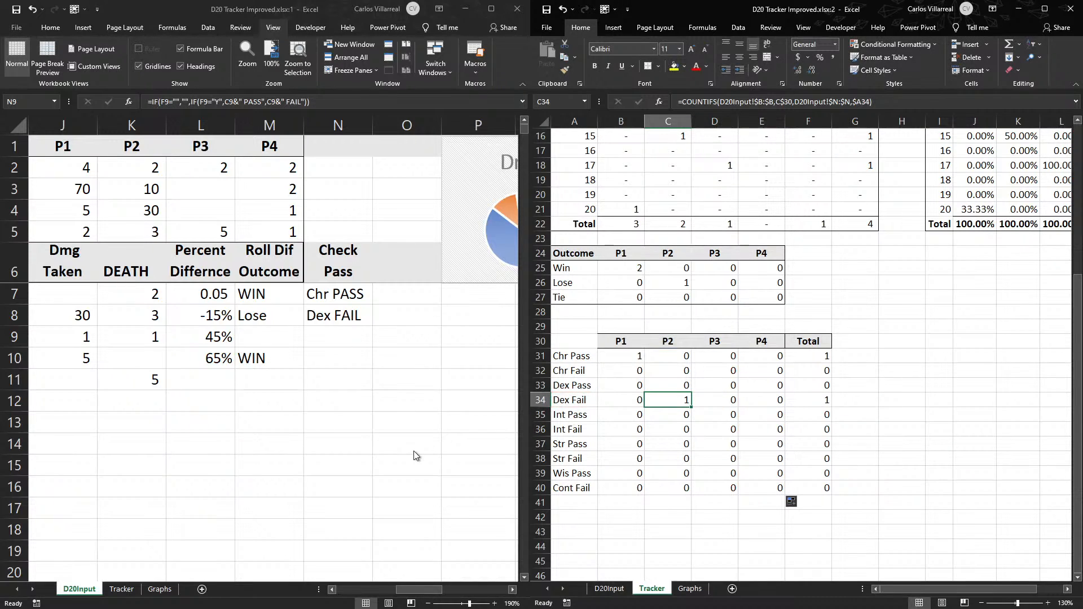
pyautogui.click(410, 584)
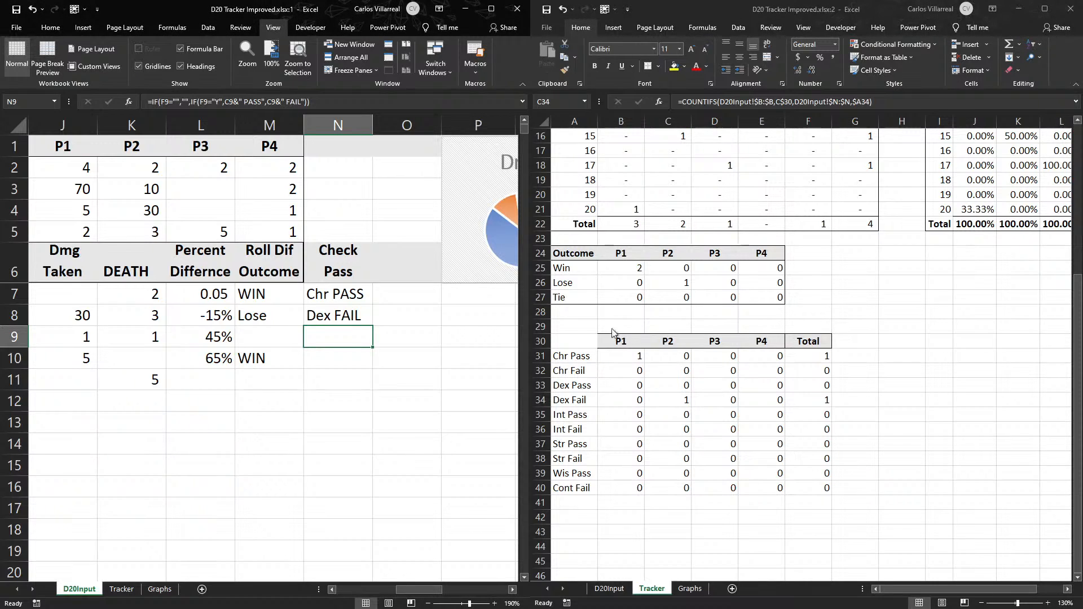
# - Enter the heading Checks in Tracker cell A30, beside the player headers of the pass and fail table
pyautogui.click(567, 327)
pyautogui.click(573, 341)
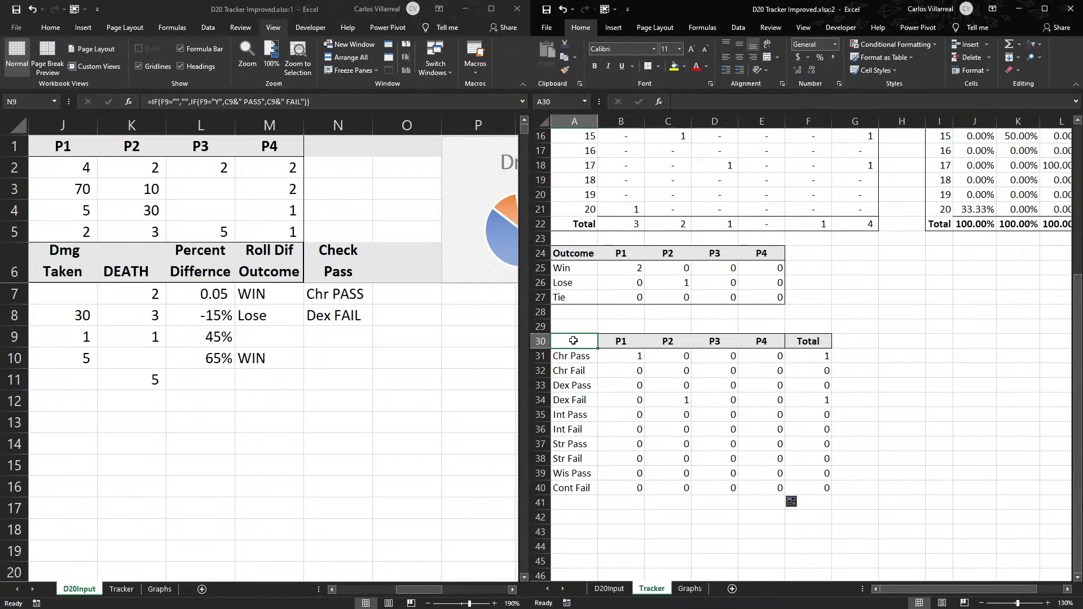
pyautogui.write('Checks')
pyautogui.press('Tab')
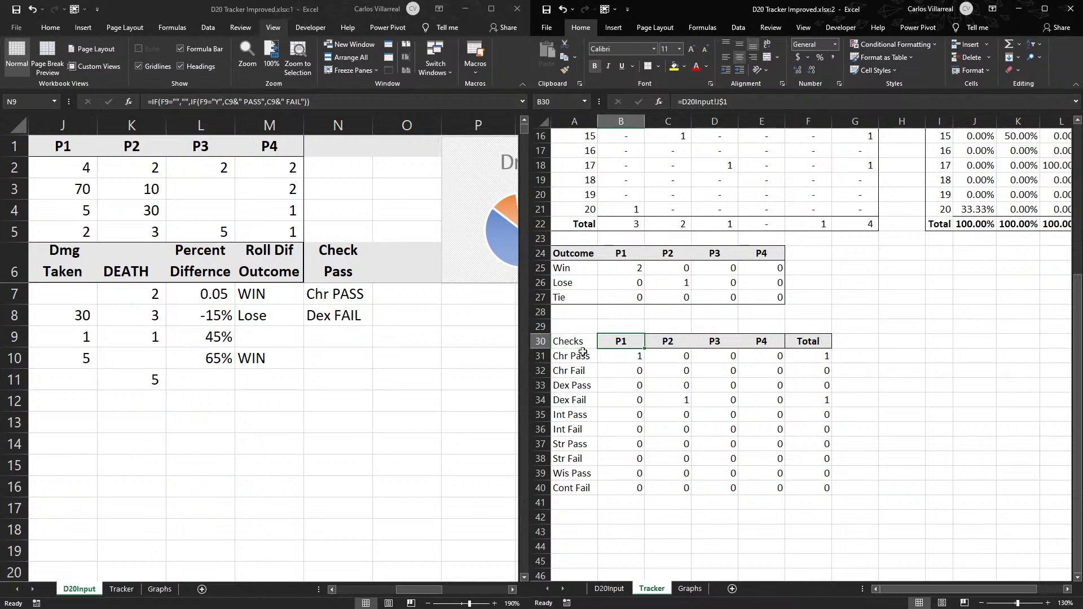
pyautogui.moveTo(569, 341); pyautogui.dragTo(680, 343)
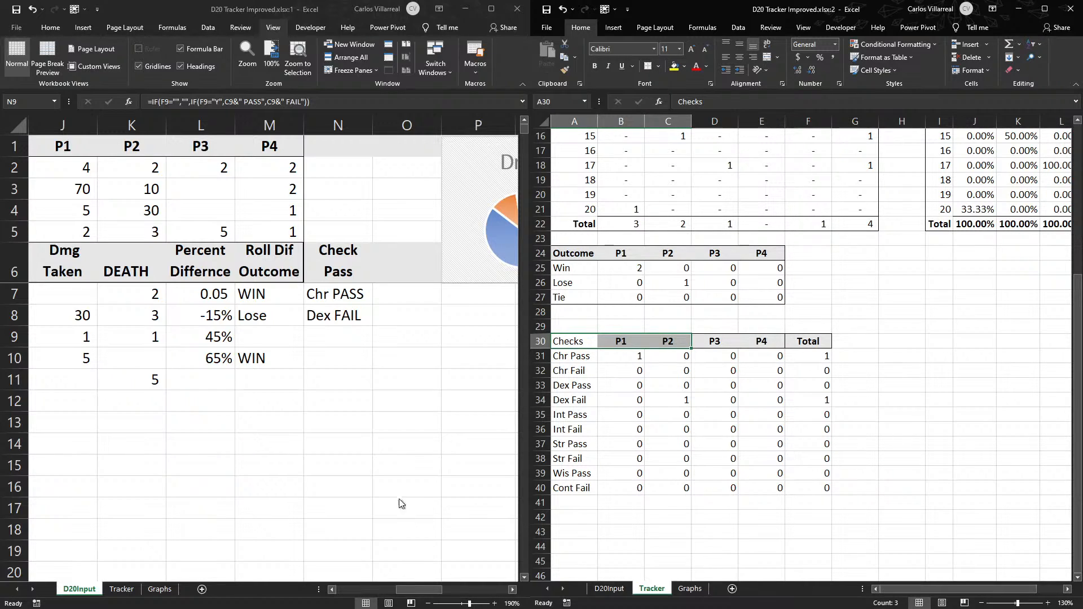
# - Clear the Check Type in D20Input C11 and enter a Roll of 15 and a Mod of 2 for P3 in row 11
pyautogui.moveTo(341, 288); pyautogui.dragTo(325, 352)
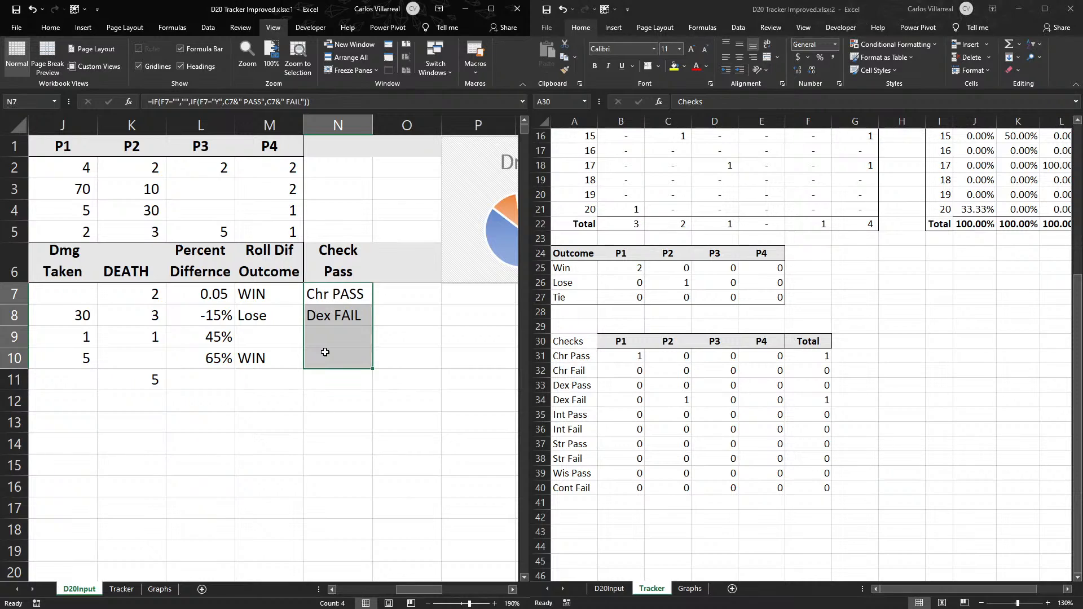
pyautogui.click(330, 333)
pyautogui.moveTo(419, 590); pyautogui.dragTo(329, 596)
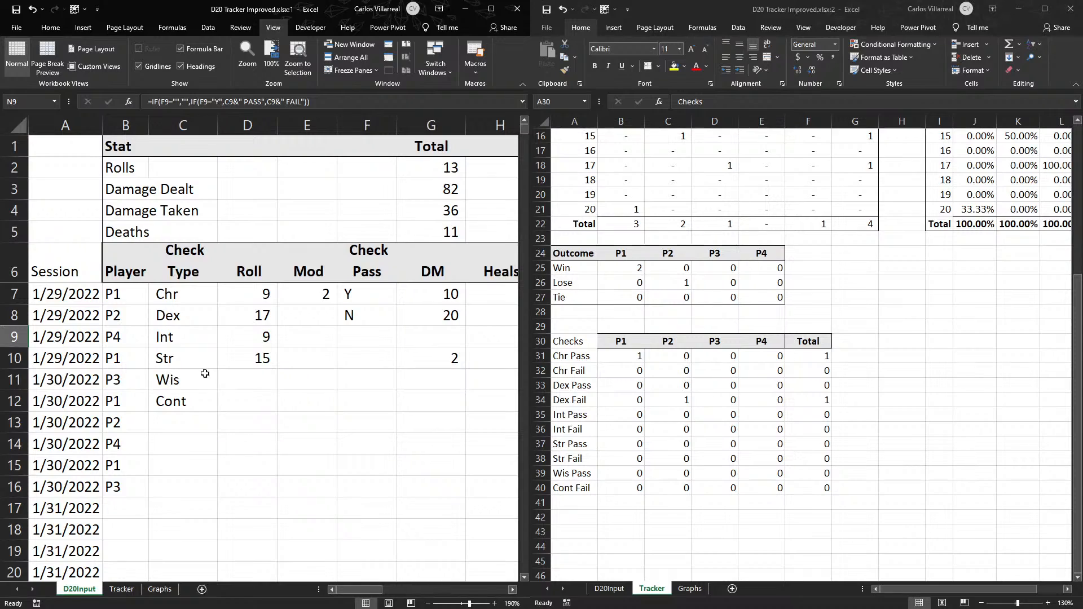
pyautogui.click(258, 374)
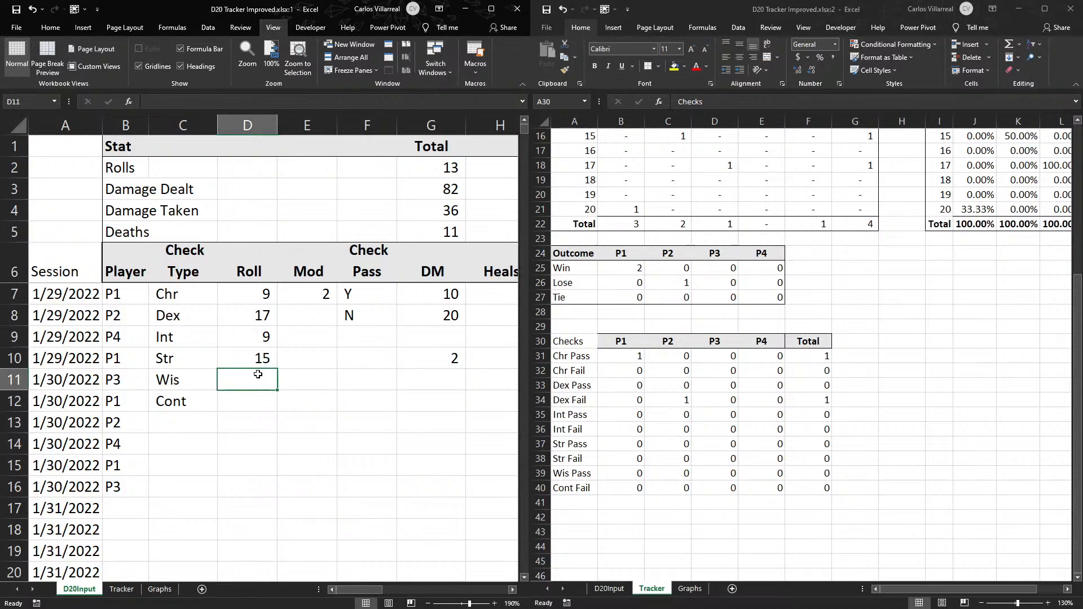
pyautogui.click(191, 369)
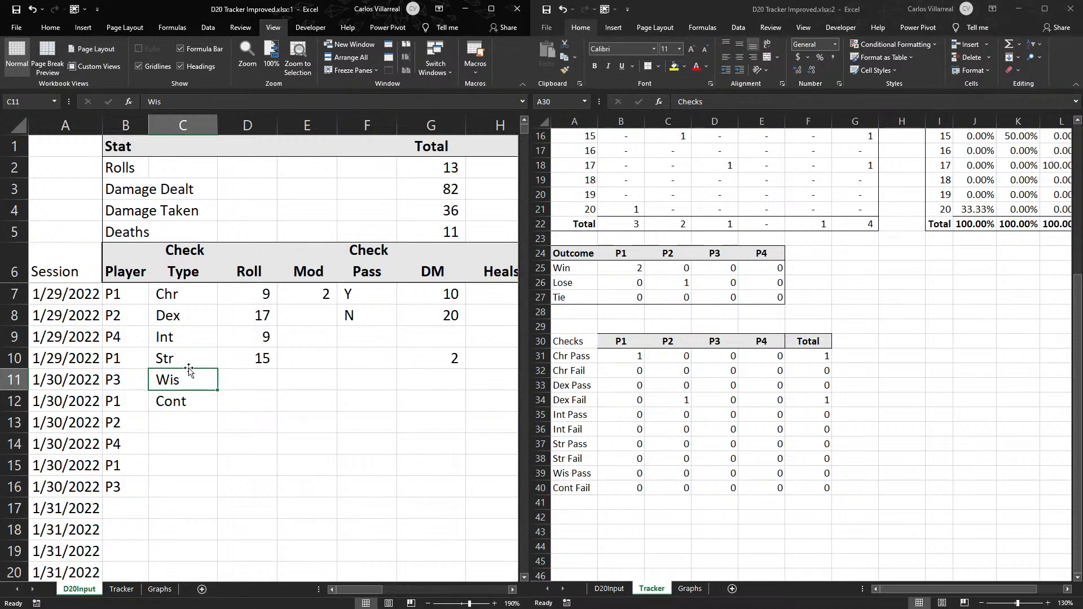
pyautogui.press('BackSpace')
pyautogui.press('Right')
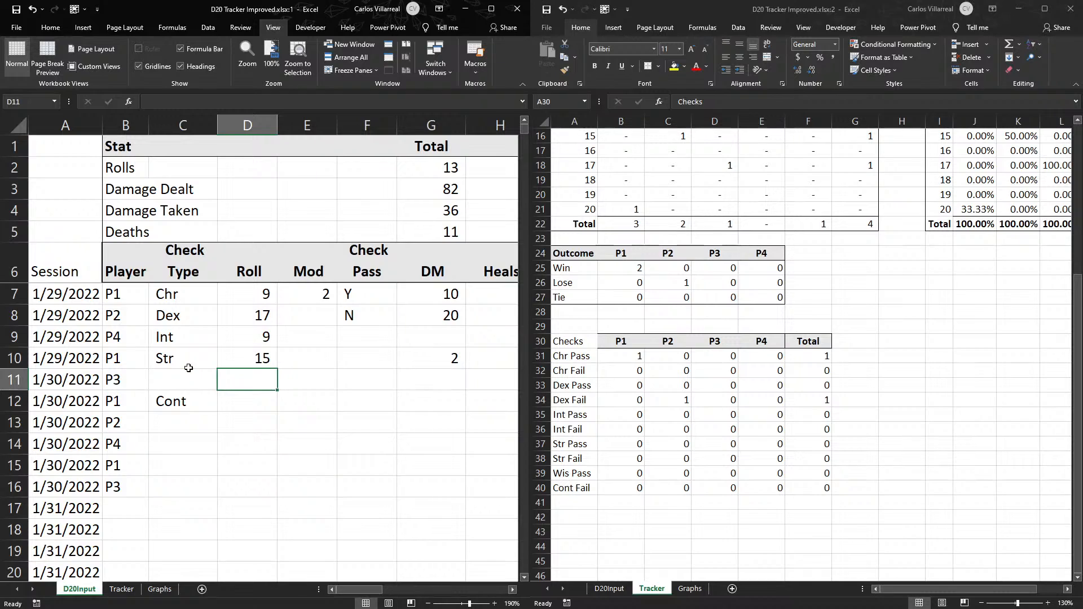
pyautogui.write('15')
pyautogui.press('Right')
pyautogui.write('2')
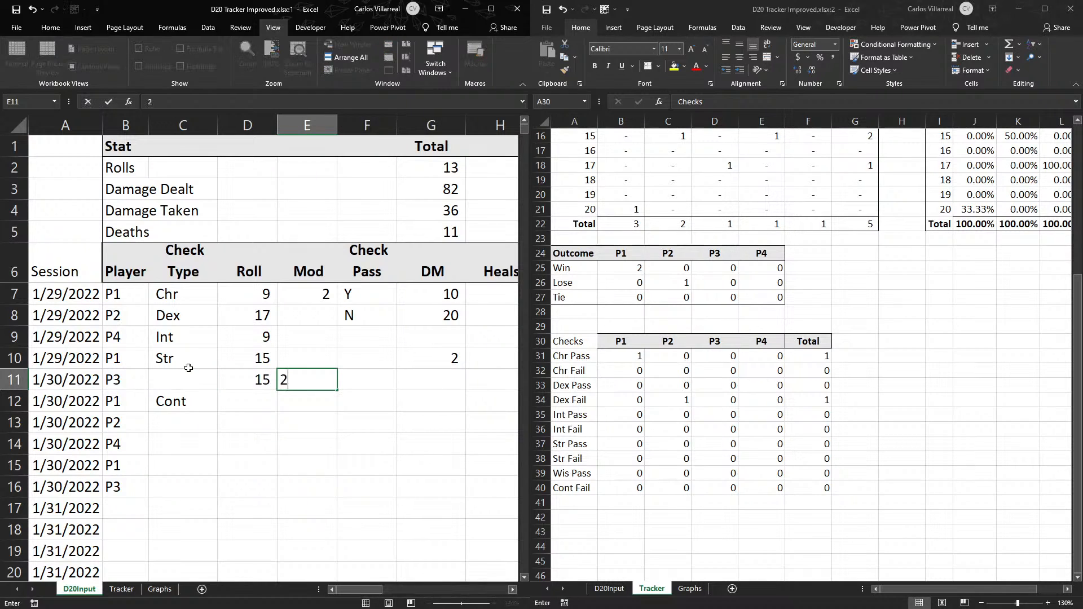
pyautogui.press('Right')
# - Look along D20Input row 11 from Check Pass to Roll Dif Outcome to see how a roll without a check type is handled
pyautogui.press('Right')
pyautogui.press('Left')
pyautogui.press('Right')
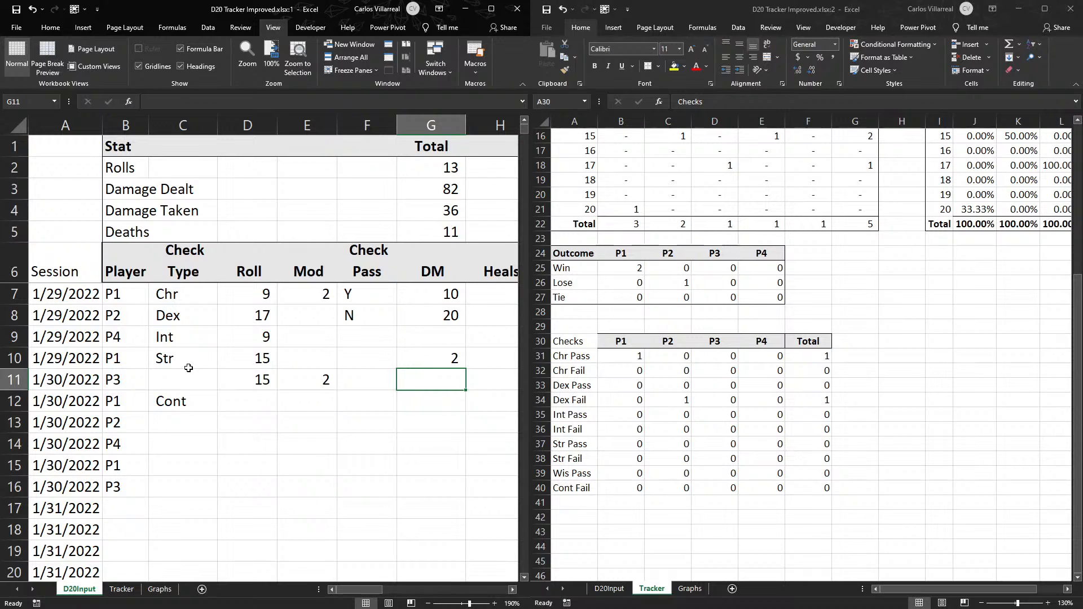
pyautogui.press('Right')
pyautogui.press('Right')
pyautogui.press('Right')
pyautogui.press('Right')
pyautogui.press('Right')
pyautogui.press('Right')
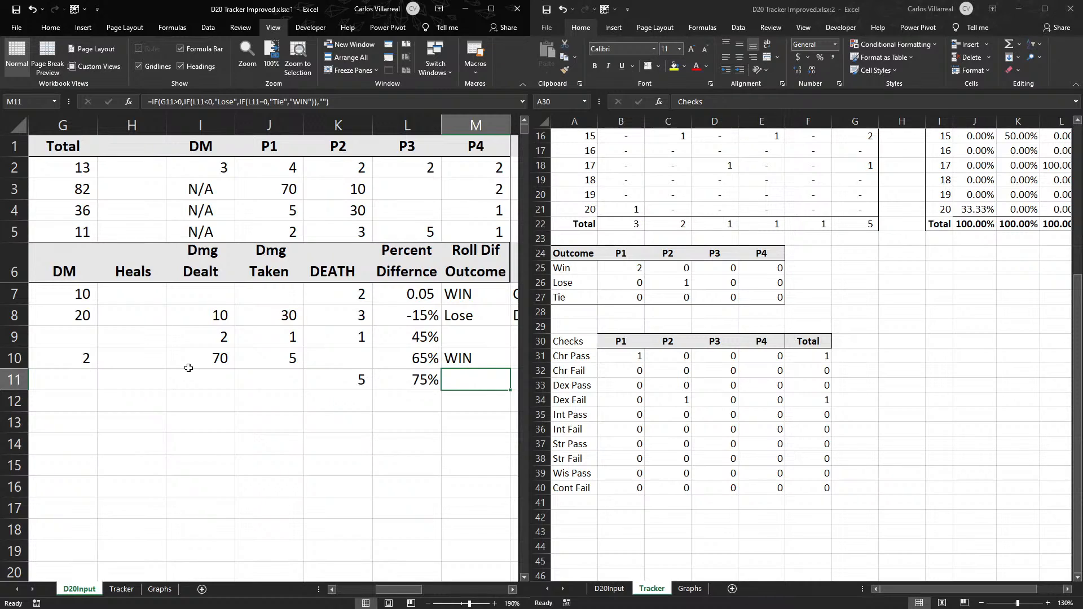
pyautogui.press('Left')
pyautogui.press('Left')
pyautogui.press('Left')
pyautogui.press('Left')
pyautogui.press('Left')
pyautogui.press('Left')
pyautogui.press('Left')
pyautogui.press('Left')
pyautogui.press('Left')
pyautogui.press('Left')
pyautogui.press('Left')
pyautogui.press('Left')
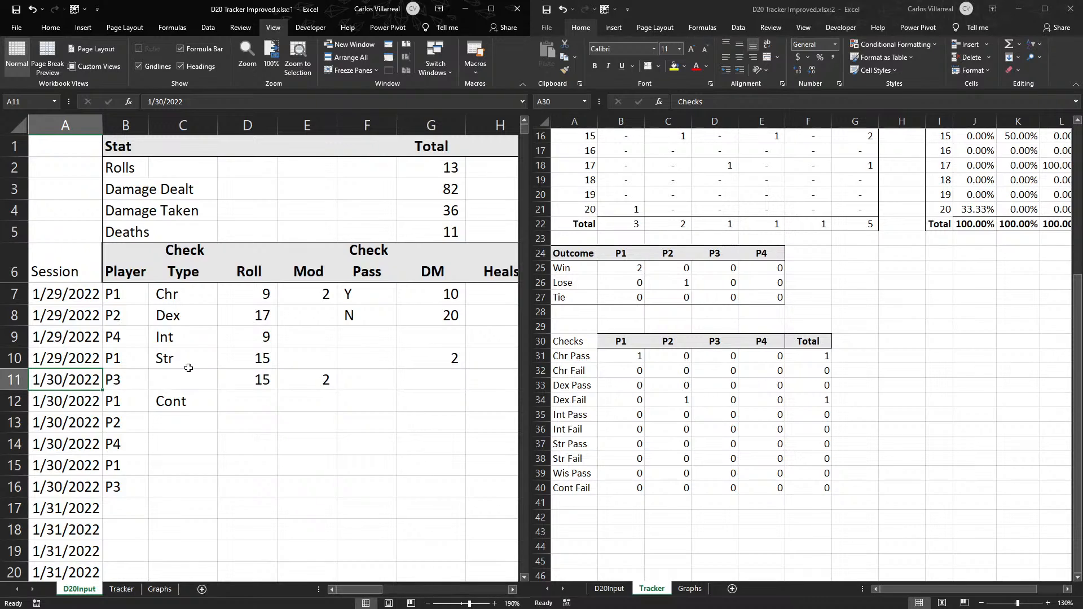
# - Compare the entries in the Check Pass column F with those in the DM column G on D20Input
pyautogui.click(373, 247)
pyautogui.moveTo(384, 399); pyautogui.dragTo(384, 553)
pyautogui.moveTo(379, 260); pyautogui.dragTo(380, 481)
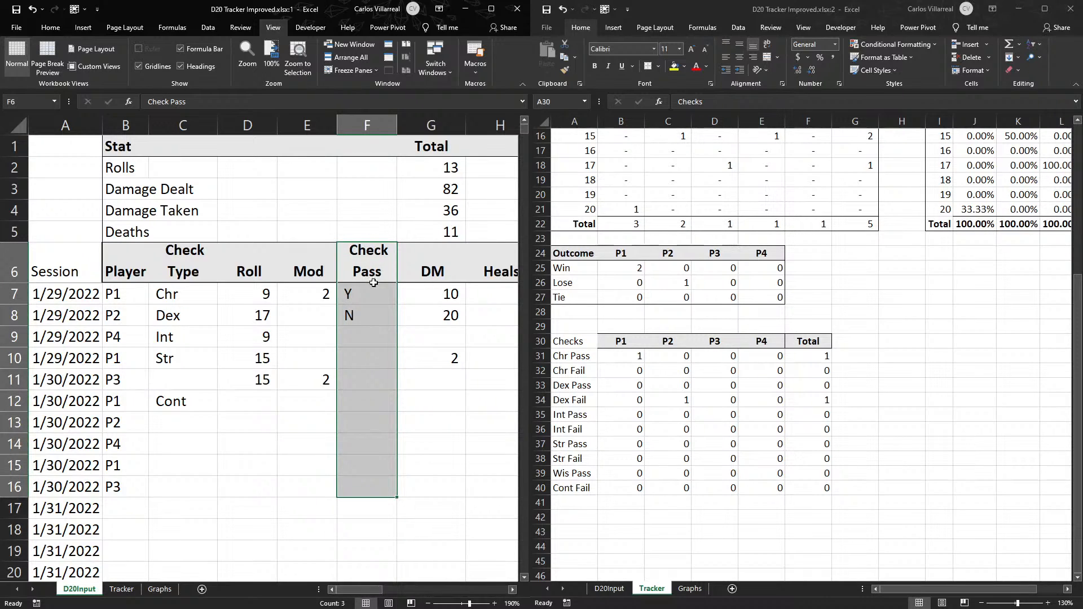
pyautogui.moveTo(364, 590); pyautogui.dragTo(381, 587)
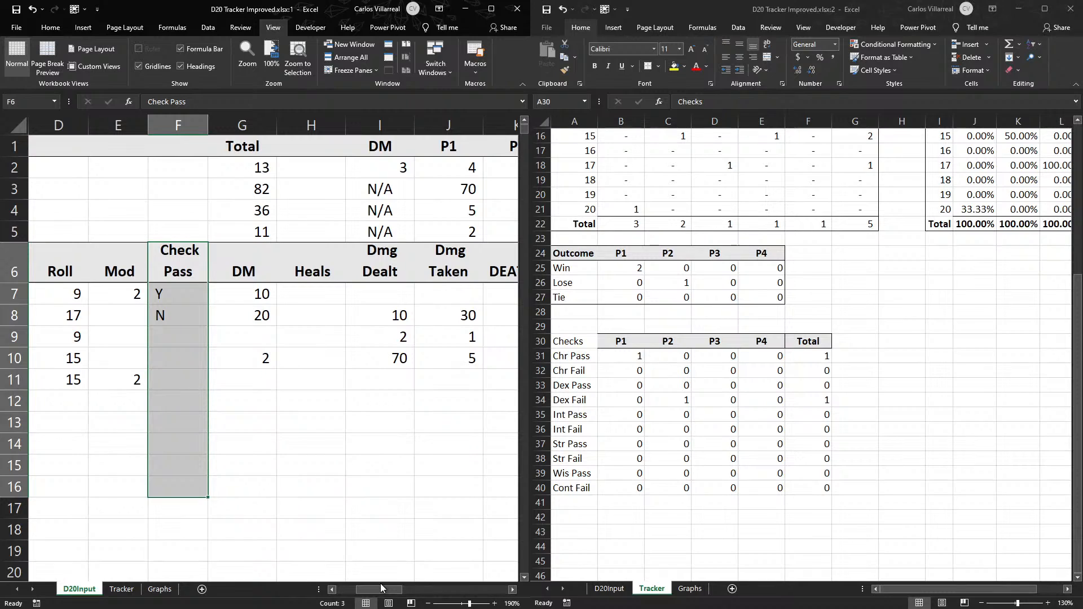
pyautogui.moveTo(237, 291); pyautogui.dragTo(255, 433)
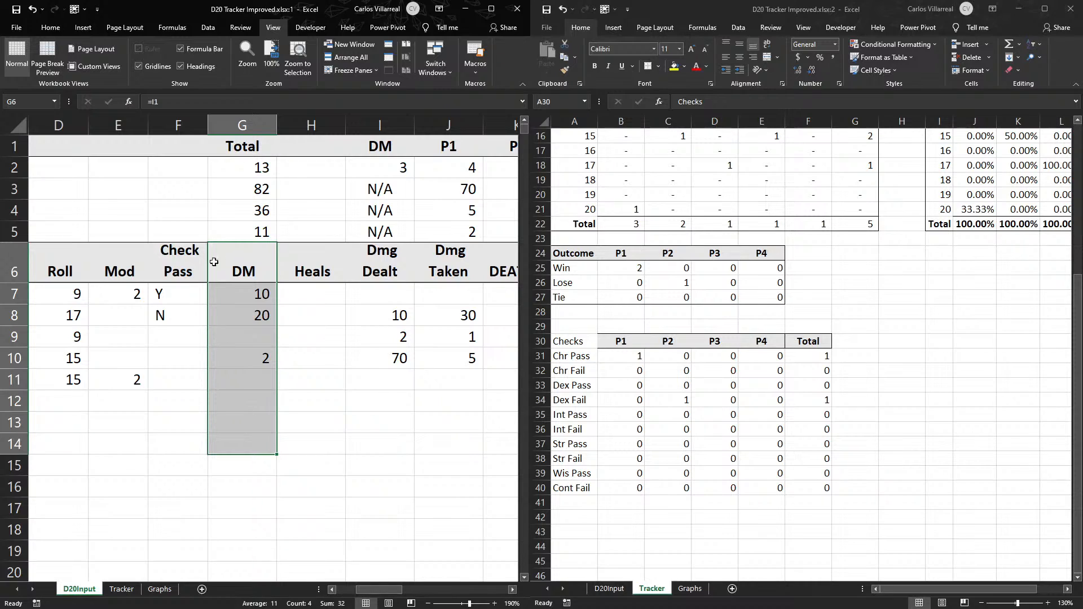
pyautogui.moveTo(362, 589); pyautogui.dragTo(351, 590)
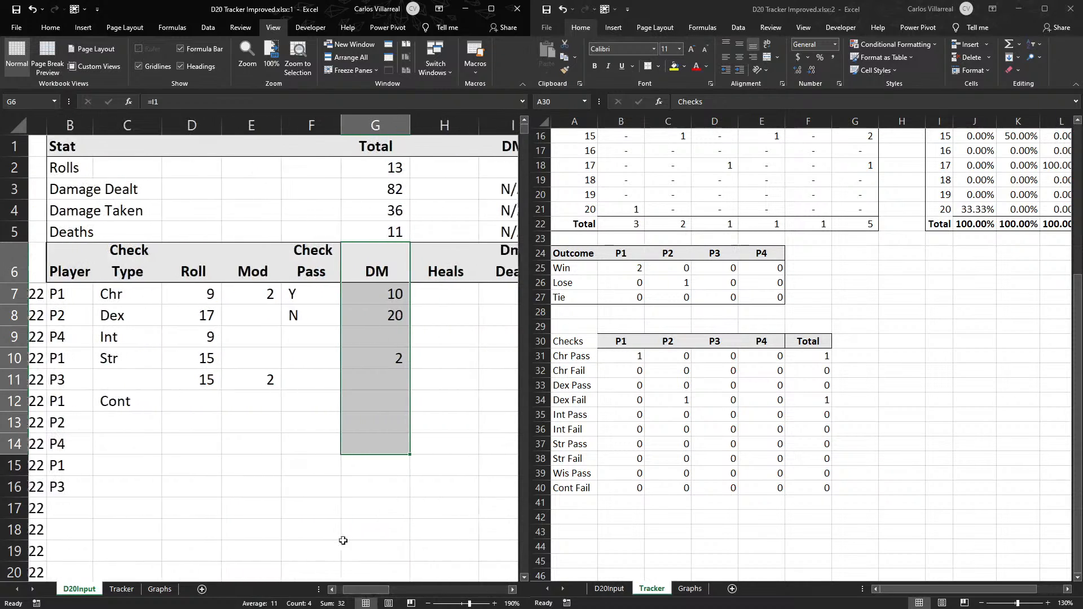
pyautogui.click(281, 254)
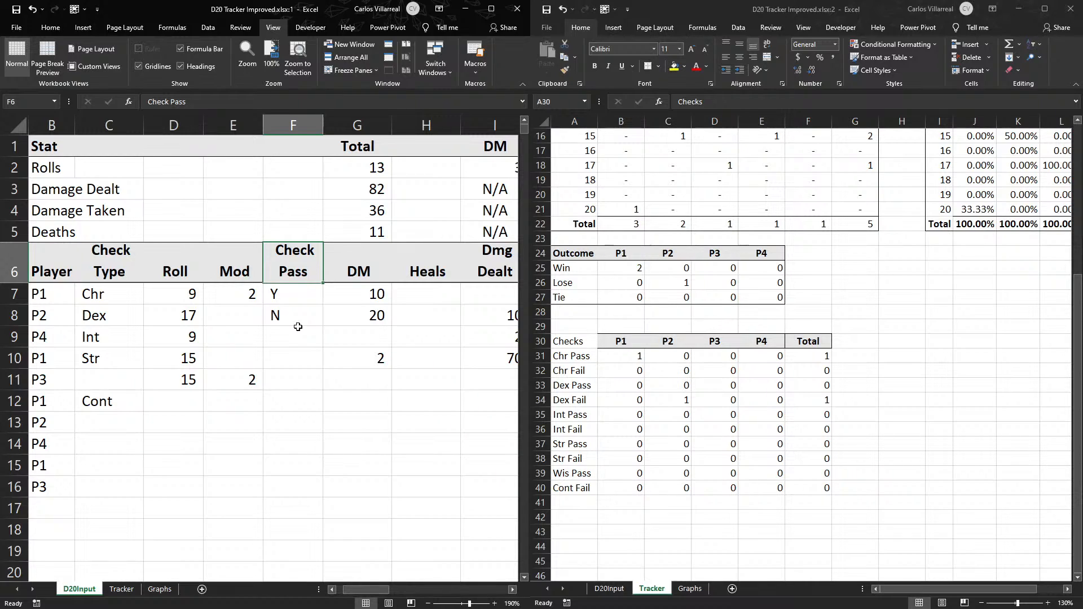
# - Review the Roll Dif Outcome formula in D20Input M7 and the DM and Percent Differnce cells it references
pyautogui.moveTo(371, 590); pyautogui.dragTo(406, 588)
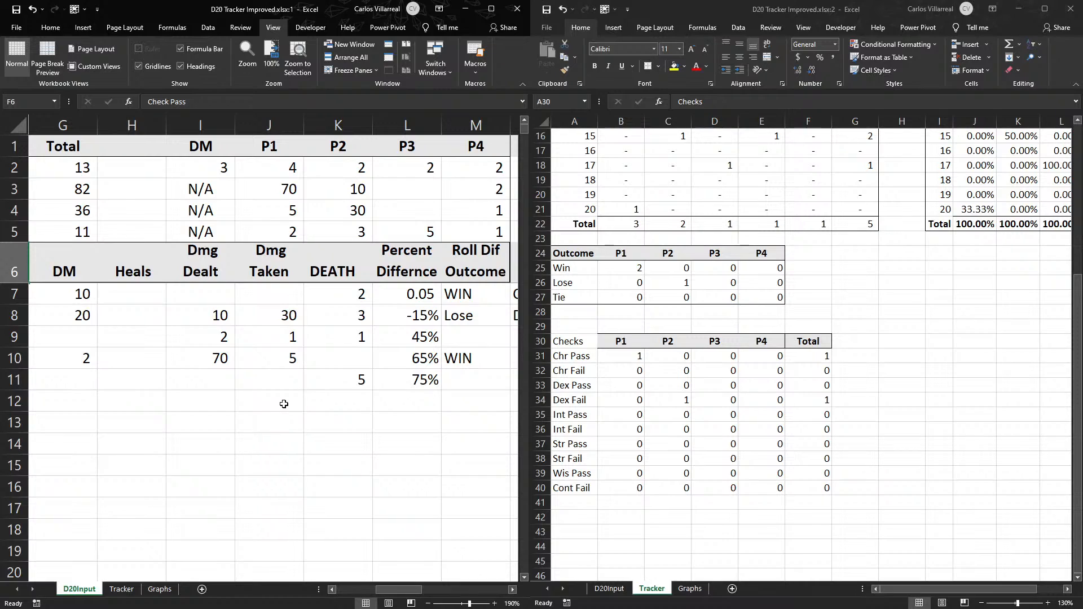
pyautogui.click(477, 294)
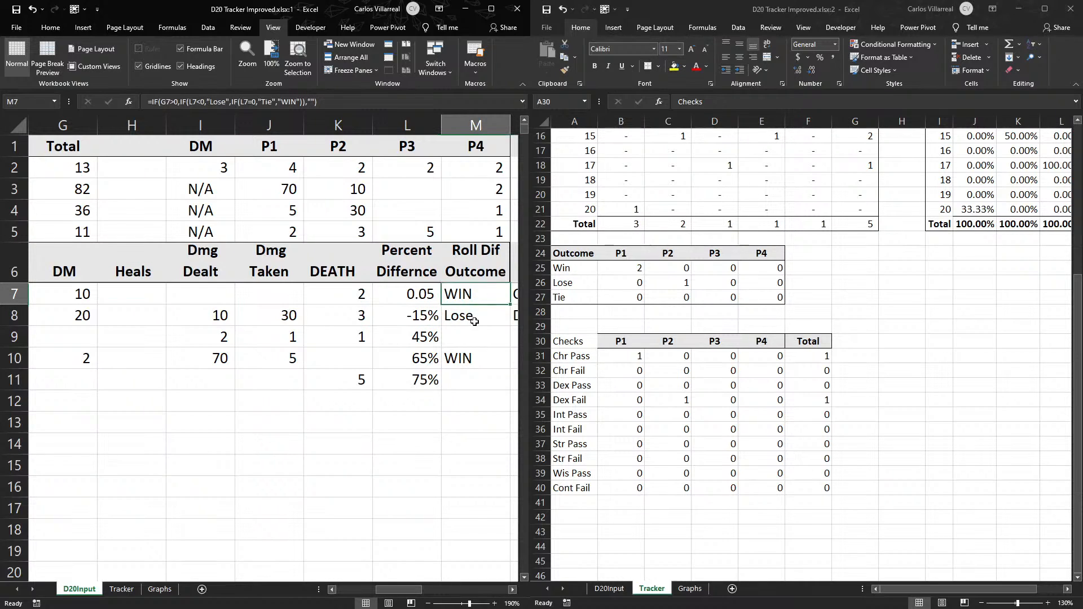
pyautogui.doubleClick(459, 294)
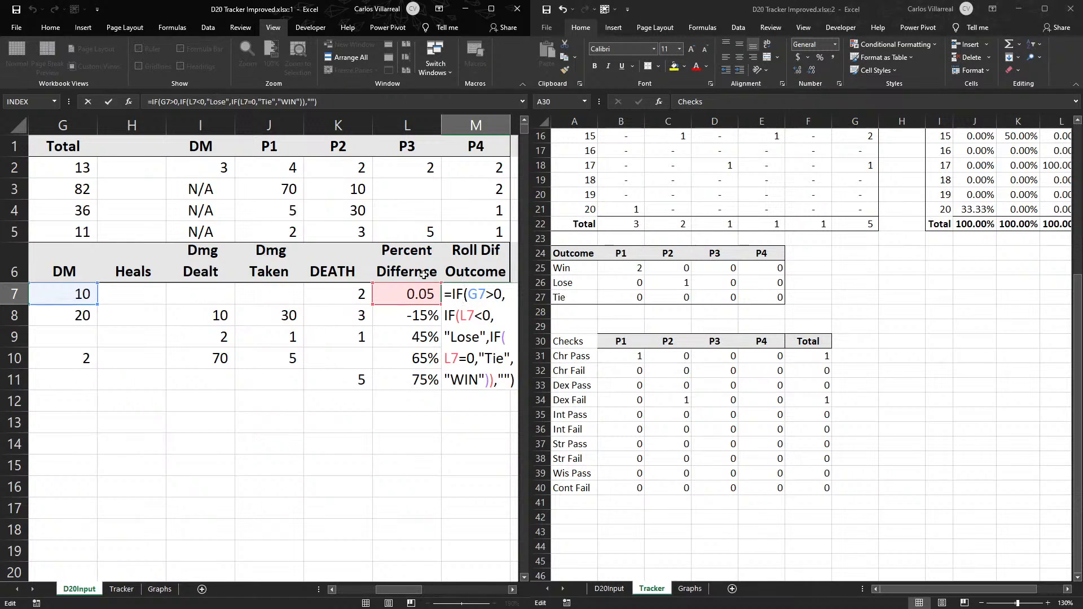
pyautogui.press('Return')
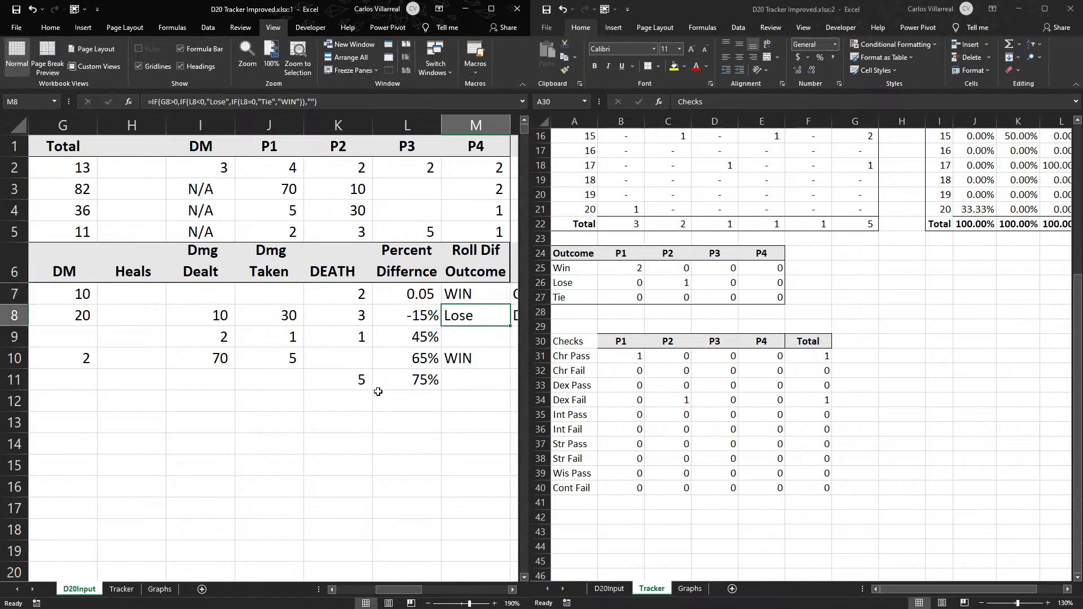
# - Review the Percent Differnce values in L7:L11 alongside the Check Pass entries in F7:F12 on D20Input
pyautogui.moveTo(408, 590); pyautogui.dragTo(421, 596)
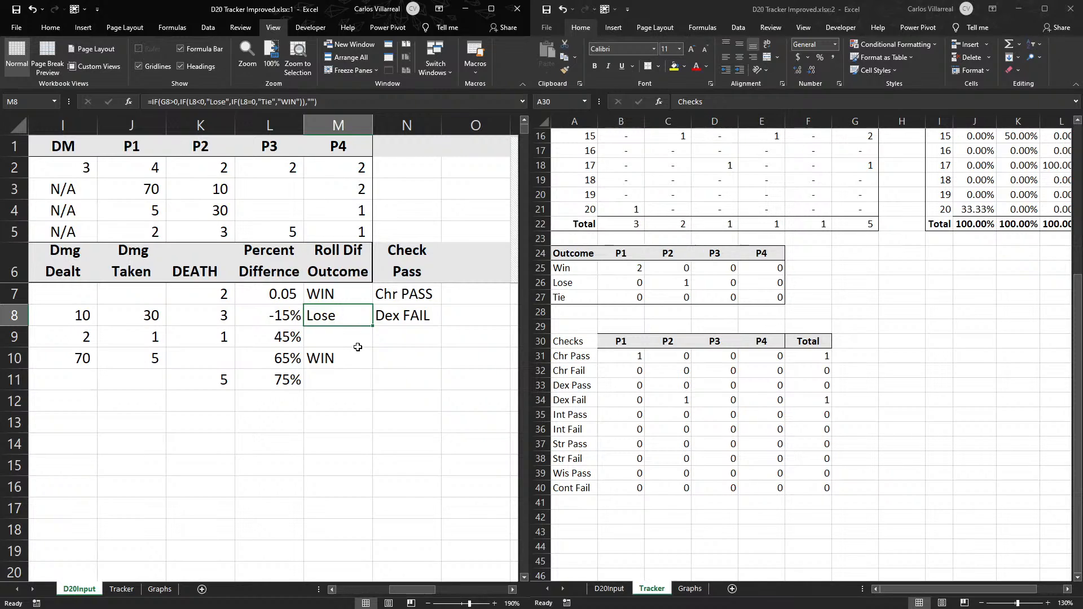
pyautogui.moveTo(276, 265); pyautogui.dragTo(291, 377)
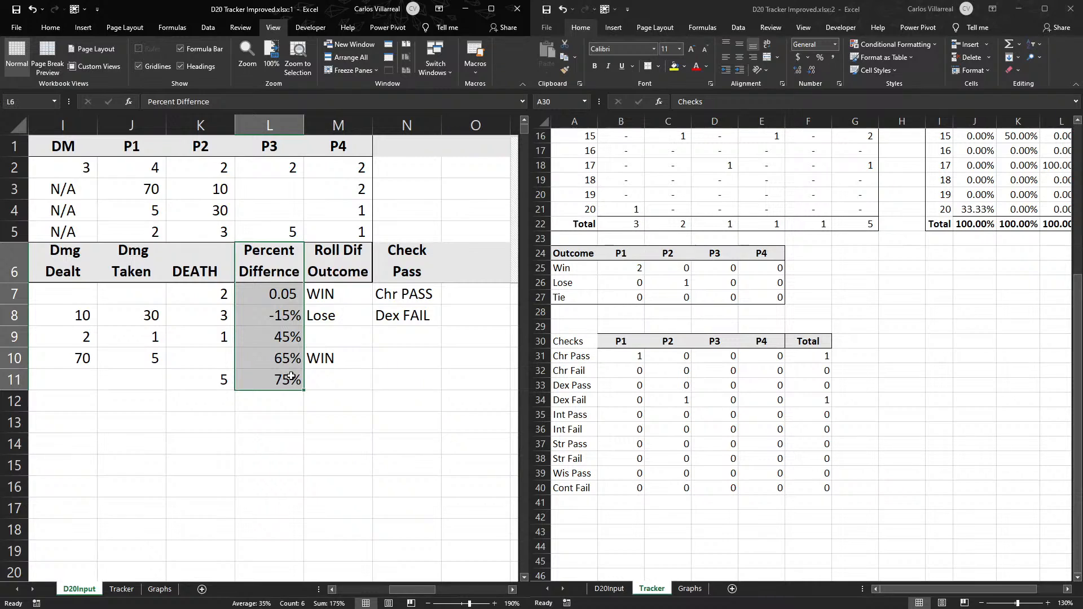
pyautogui.moveTo(411, 590); pyautogui.dragTo(365, 593)
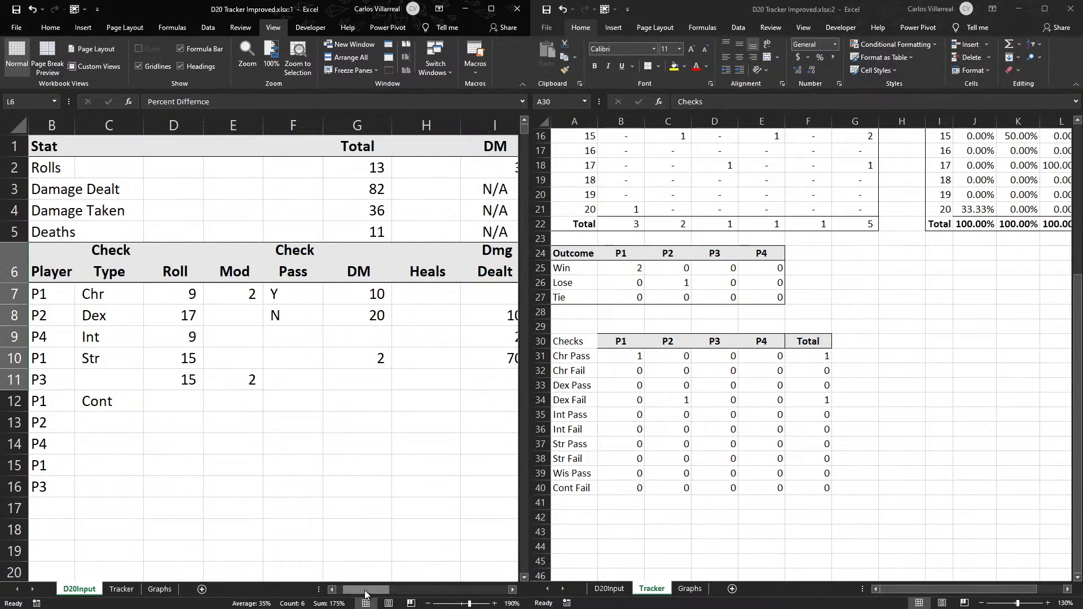
pyautogui.moveTo(293, 288); pyautogui.dragTo(304, 397)
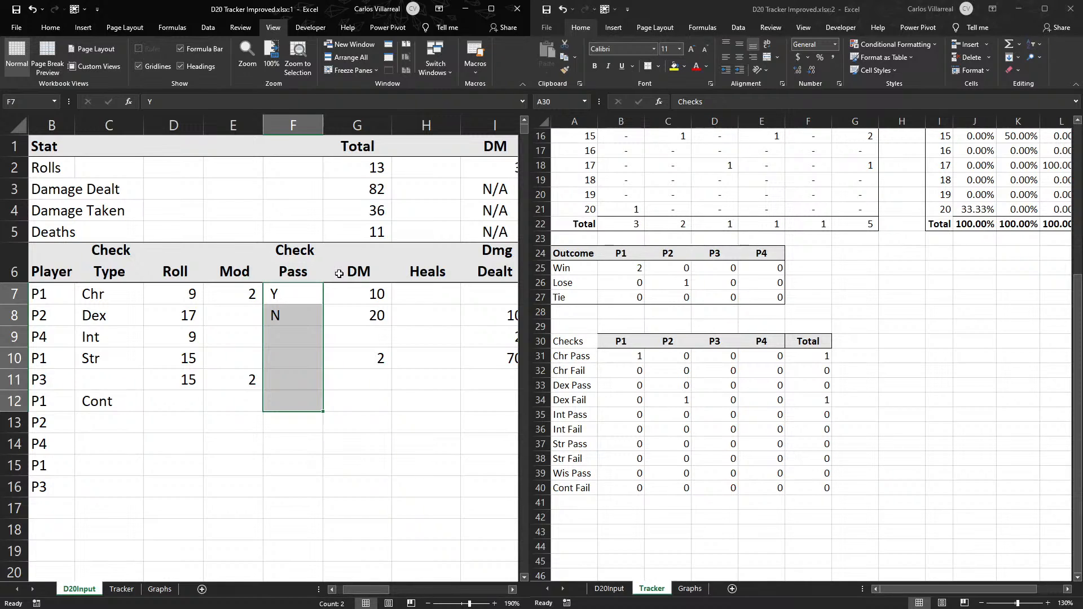
# - Check the DM column G on D20Input and widen the workbook window to fill the whole screen
pyautogui.moveTo(339, 274); pyautogui.dragTo(372, 500)
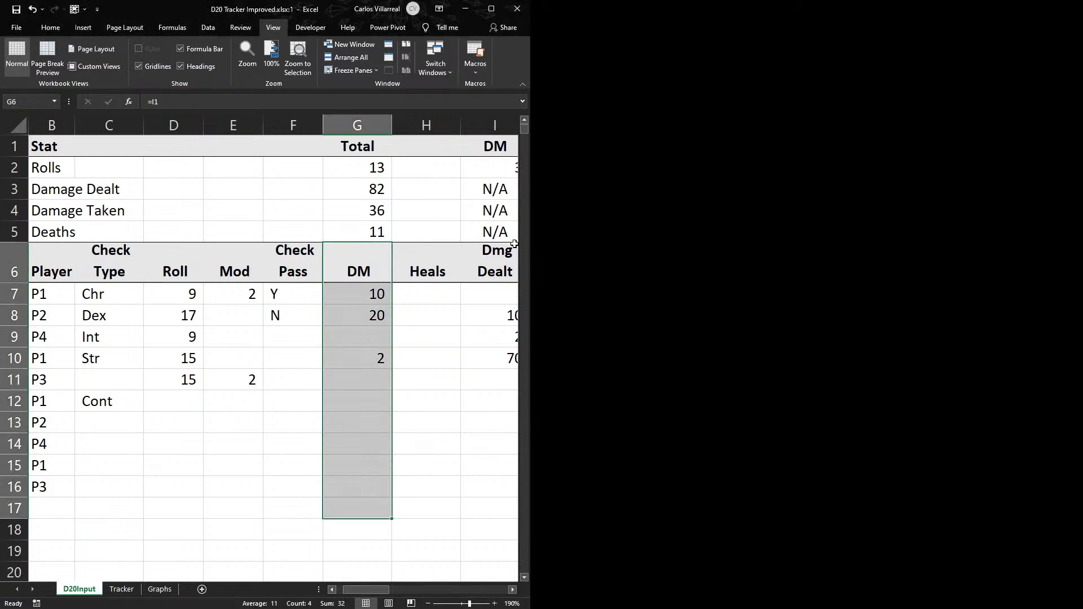
pyautogui.moveTo(527, 258); pyautogui.dragTo(1082, 277)
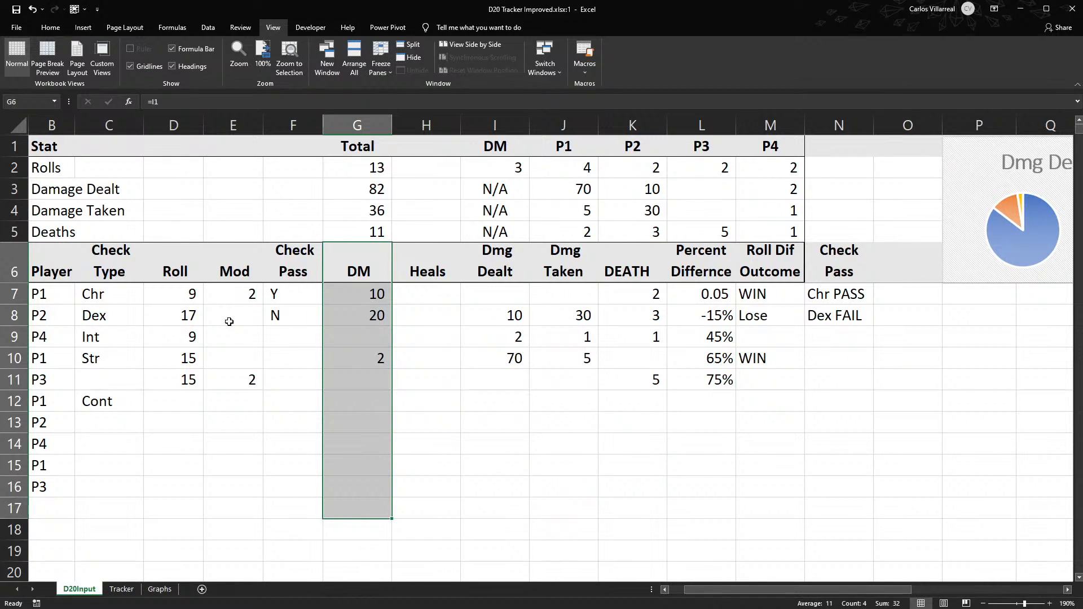
pyautogui.click(357, 377)
pyautogui.click(347, 471)
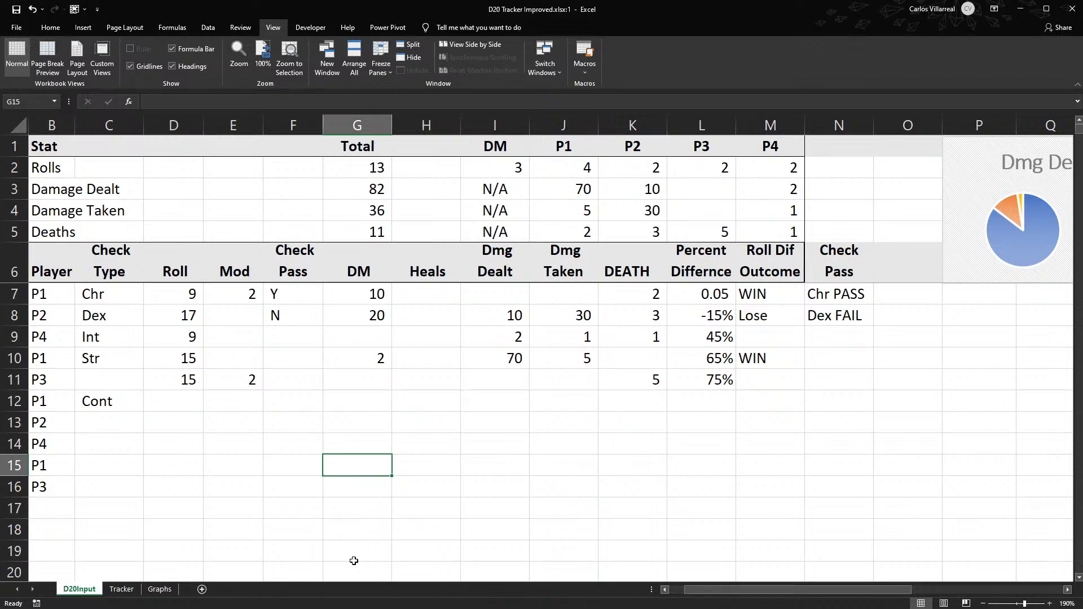
# - Clear the DM stats, including the header, from I1:I5 on D20Input
pyautogui.moveTo(495, 148); pyautogui.dragTo(489, 226)
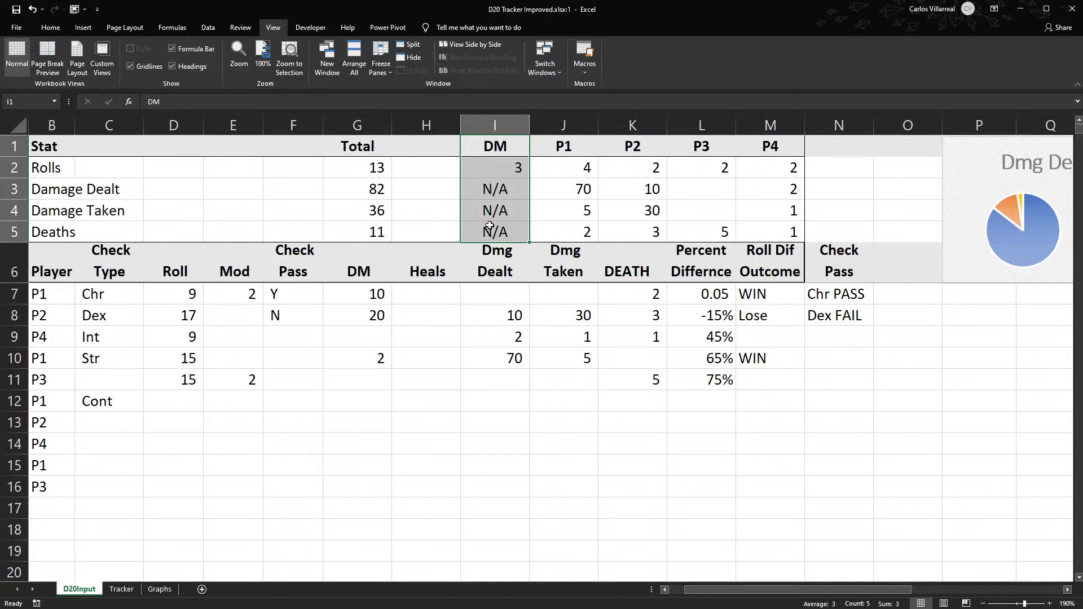
pyautogui.press('Delete')
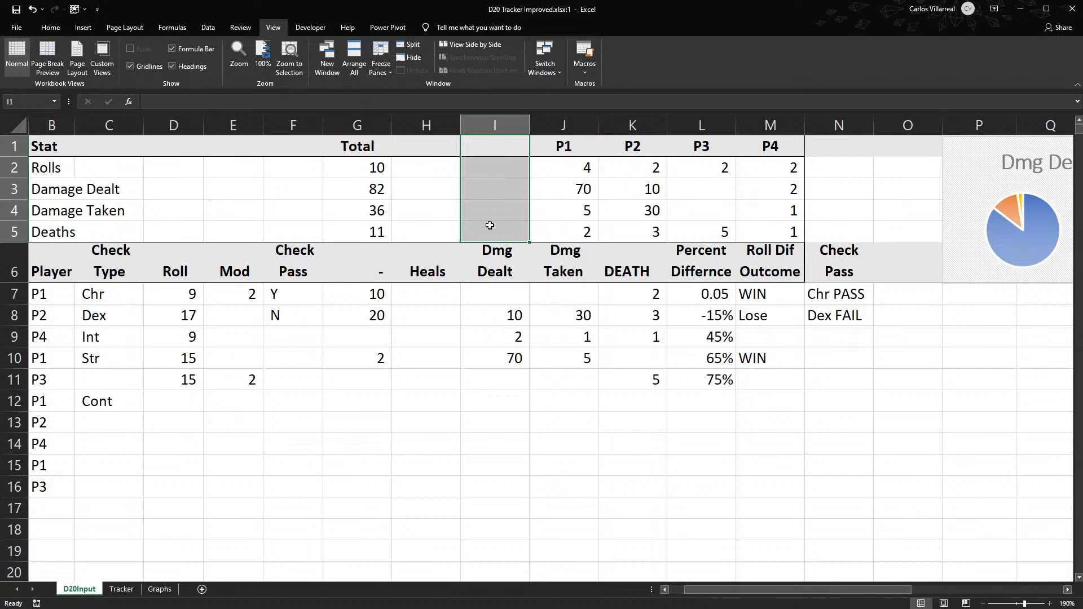
pyautogui.hotkey('ctrl', 'z')
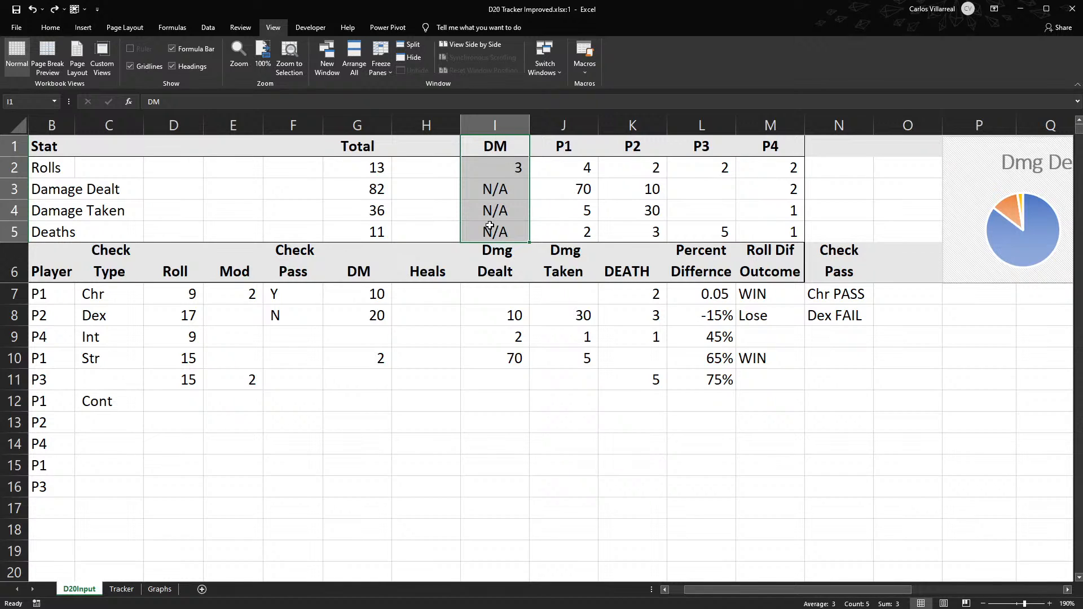
pyautogui.press('Delete')
# - Clear the DM header and roll entries from G6:G13 on D20Input
pyautogui.click(389, 269)
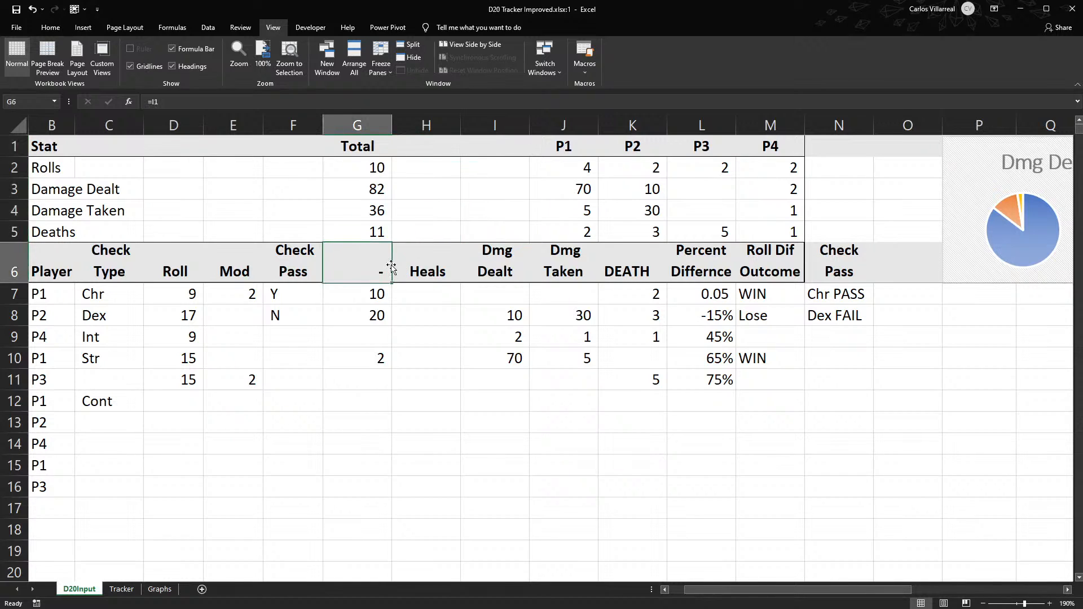
pyautogui.moveTo(360, 256); pyautogui.dragTo(368, 412)
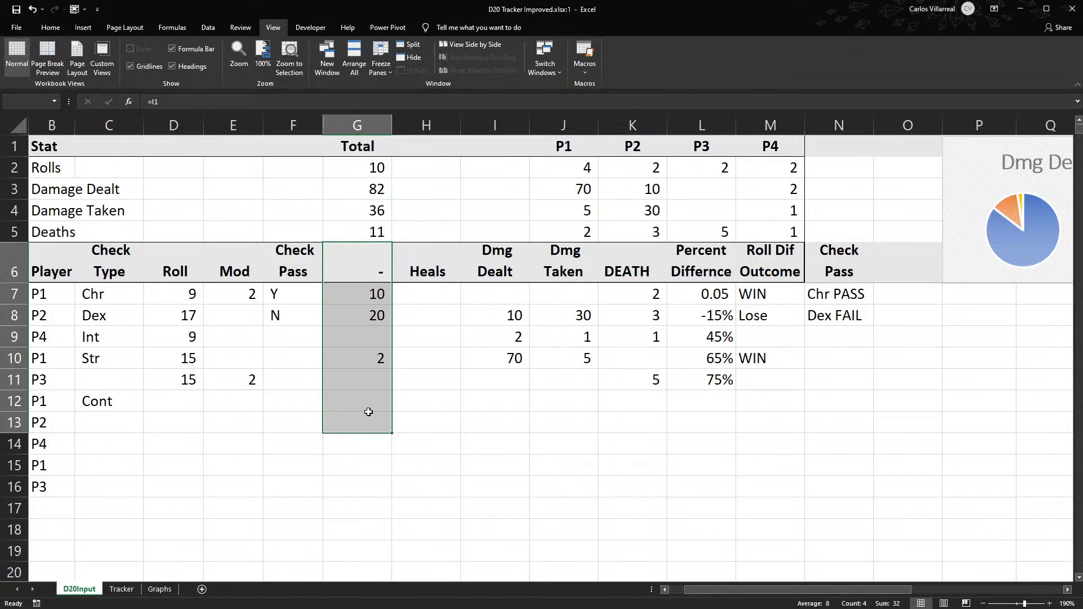
pyautogui.press('Delete')
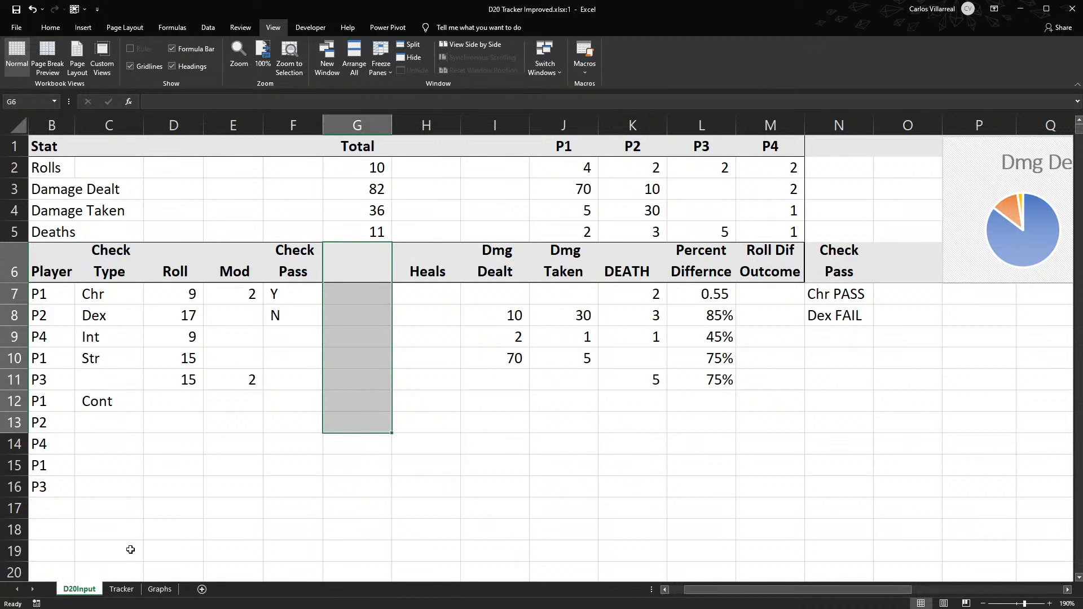
# - On the Tracker sheet, clear the DM roll counts in B1:B22 and the contents of the matching percentage column J
pyautogui.click(122, 589)
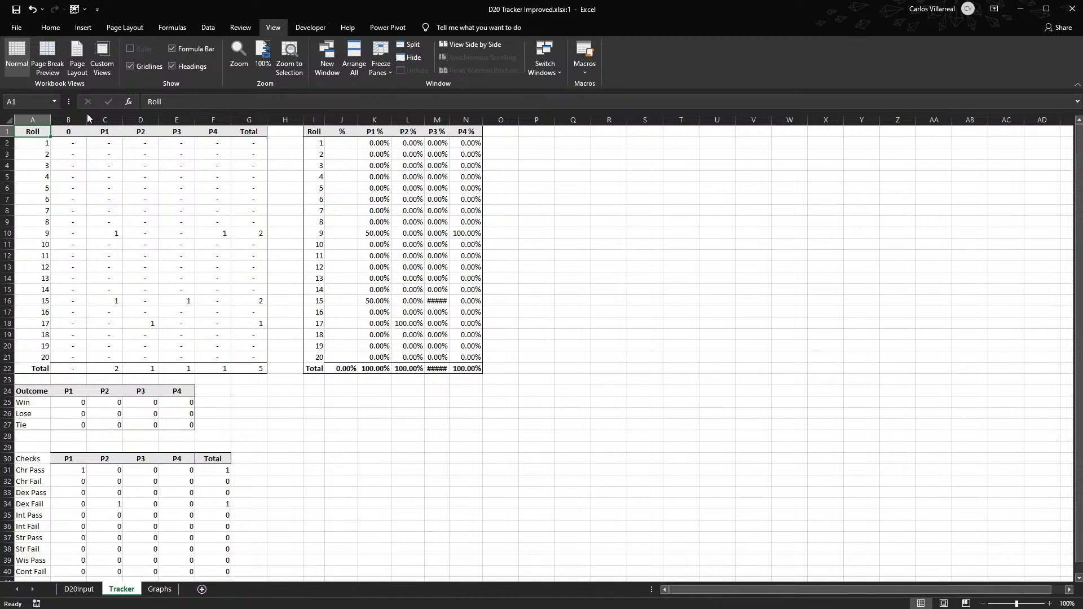
pyautogui.moveTo(72, 132); pyautogui.dragTo(74, 367)
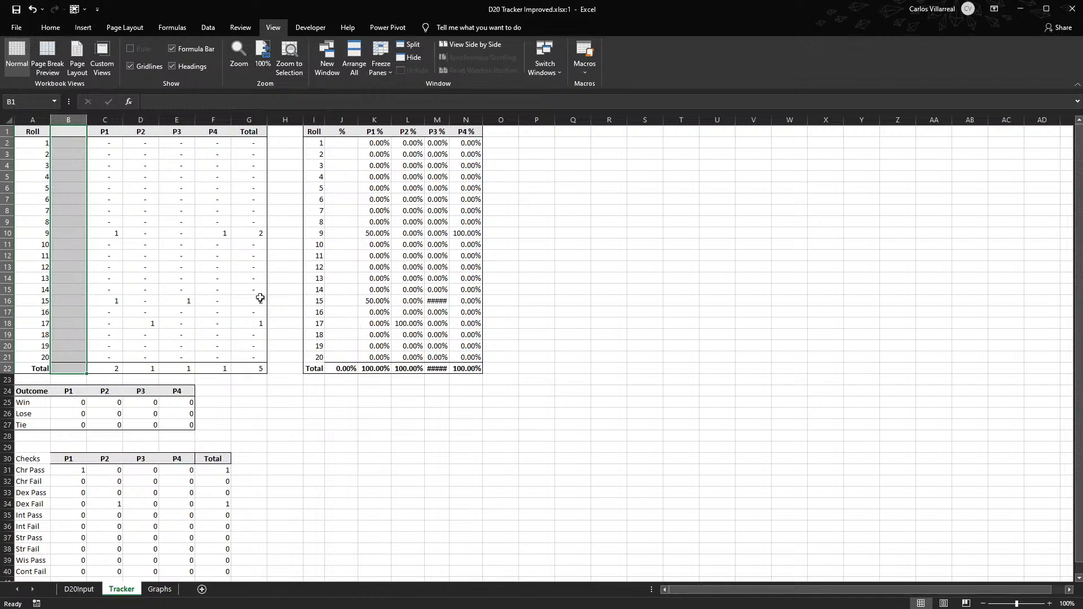
pyautogui.click(352, 142)
pyautogui.doubleClick(352, 142)
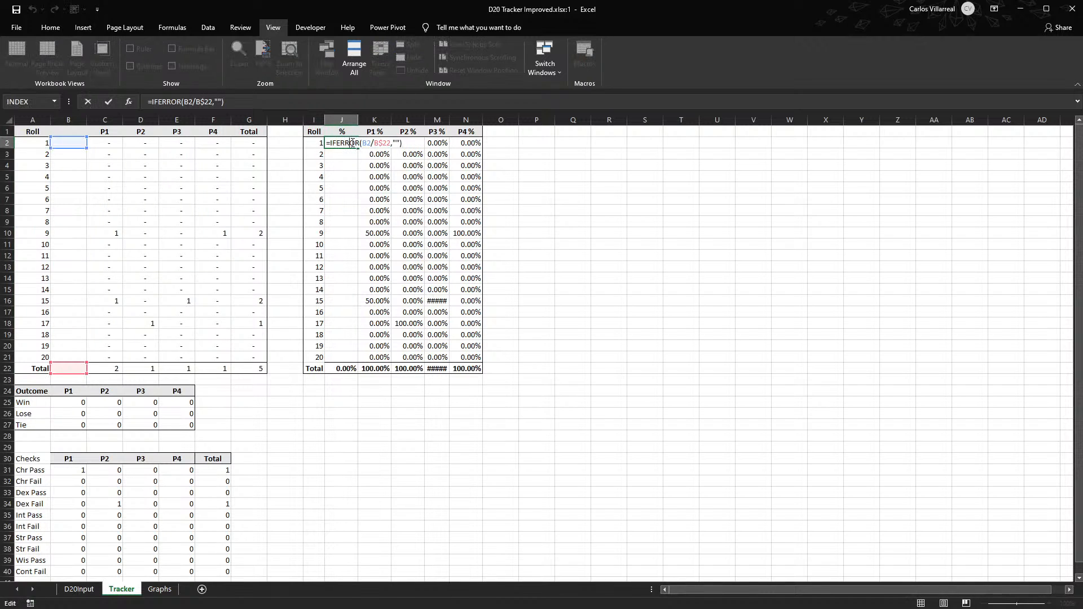
pyautogui.press('Escape')
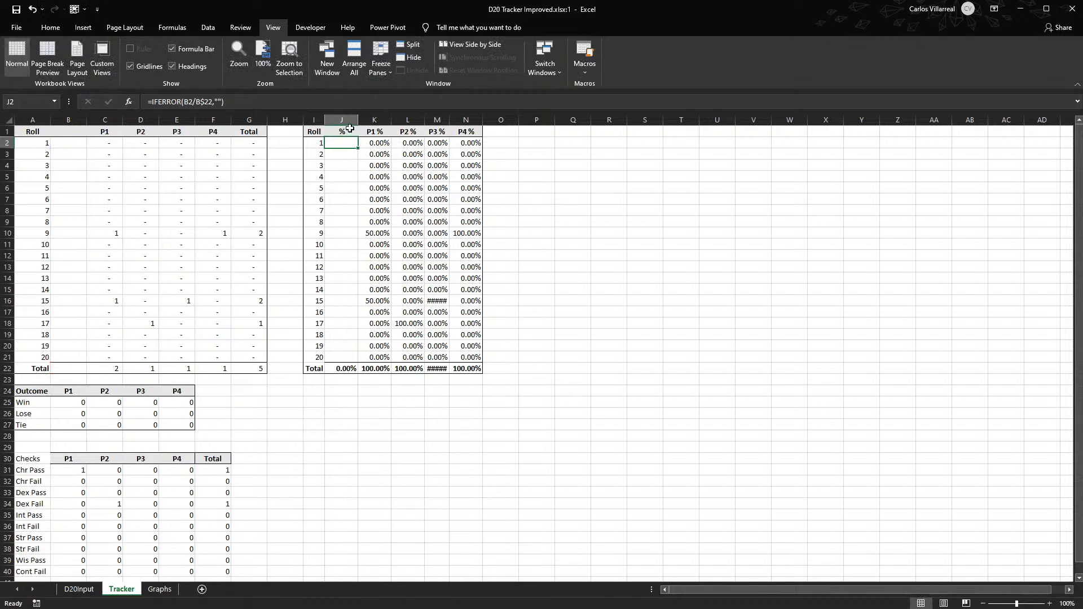
pyautogui.click(344, 119)
pyautogui.press('Delete')
pyautogui.scroll(-1, 176, 430)
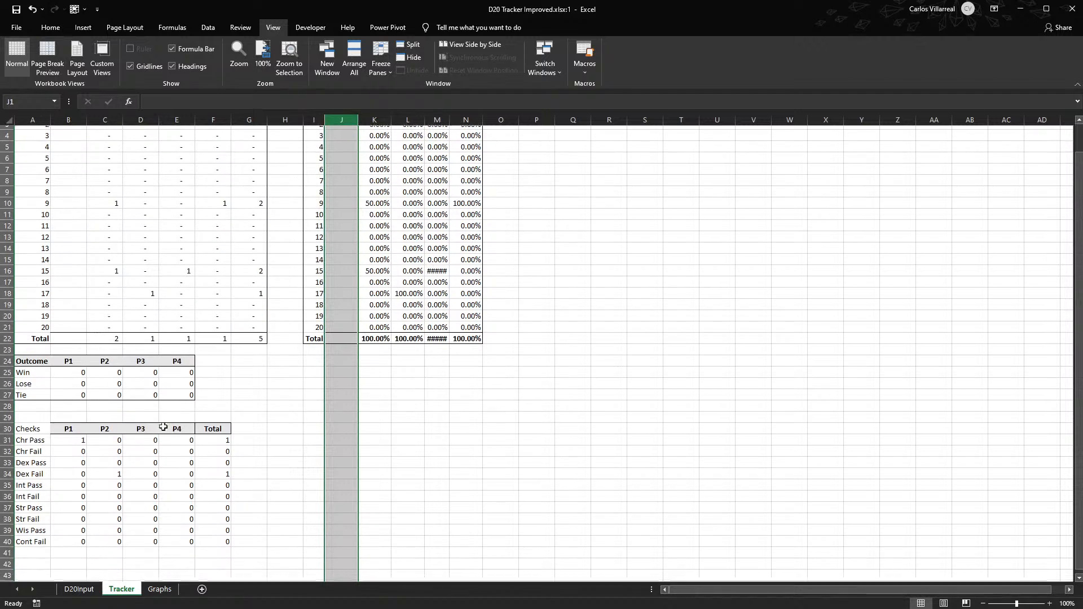
pyautogui.scroll(1, 128, 437)
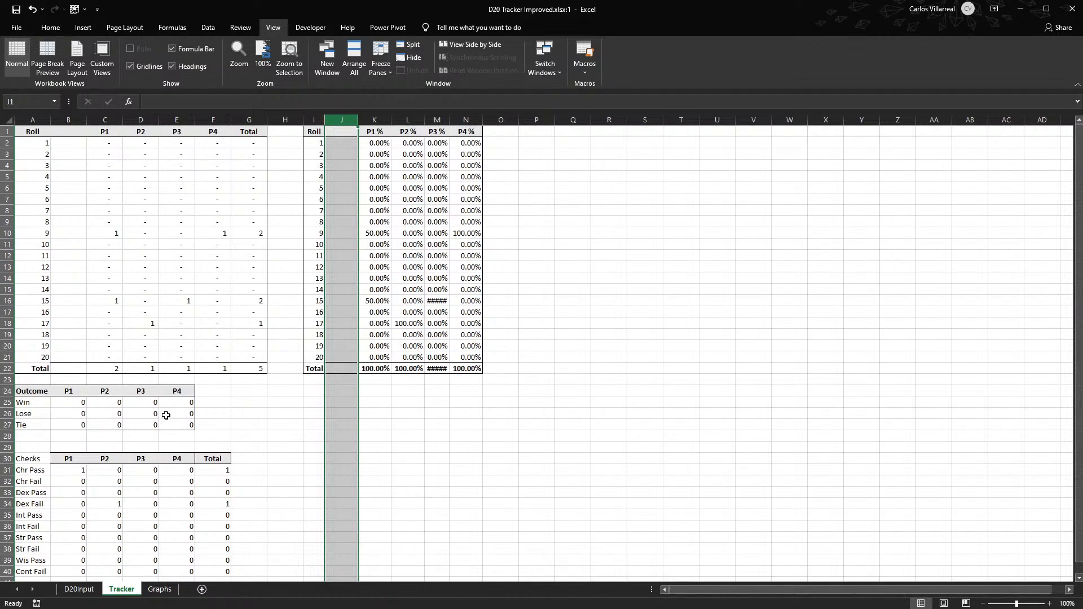
# - Rename the Roll Dif Outcome header in M6 on D20Input to "Pass All"
pyautogui.click(78, 589)
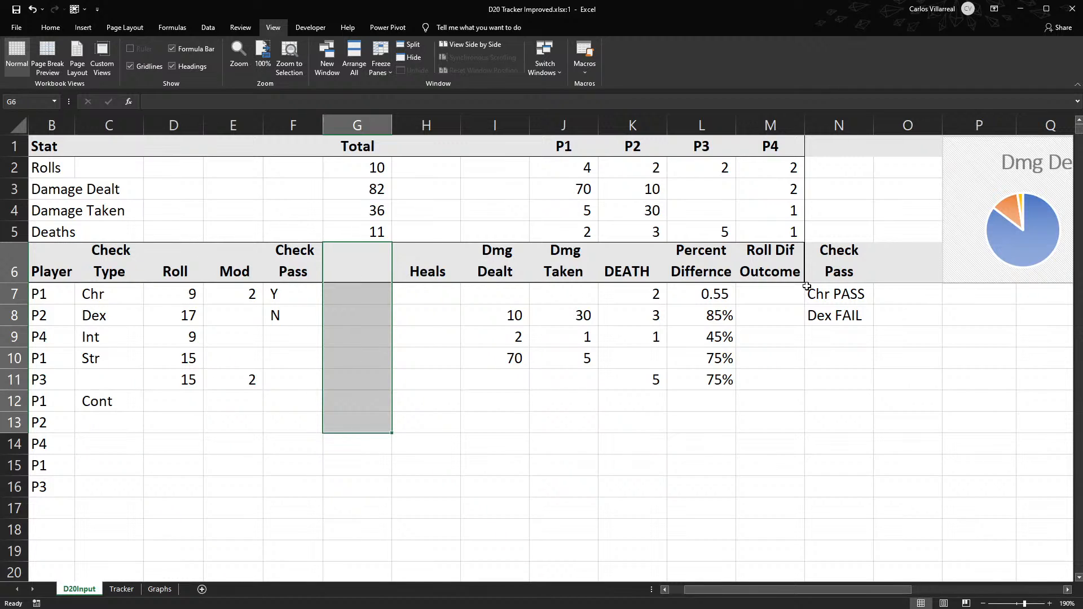
pyautogui.click(850, 277)
pyautogui.click(748, 248)
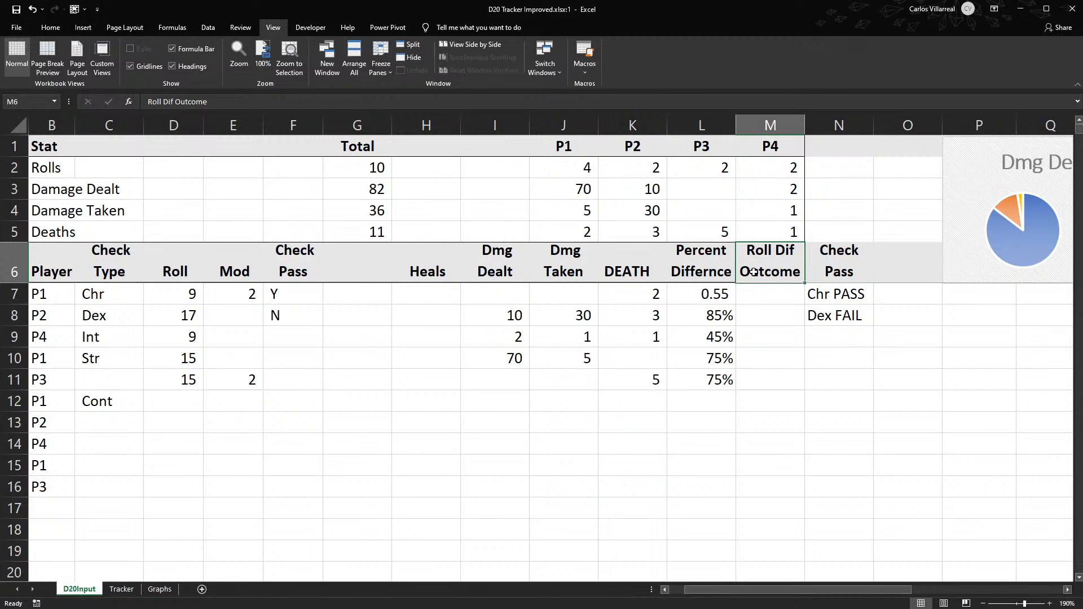
pyautogui.write('Pa')
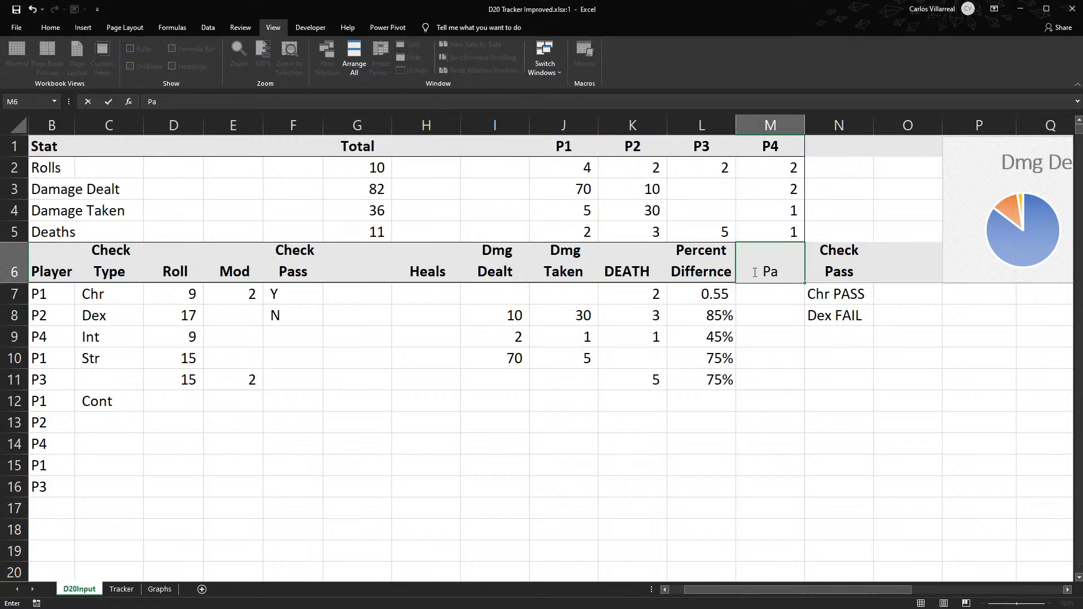
pyautogui.write('ss All')
pyautogui.press('Return')
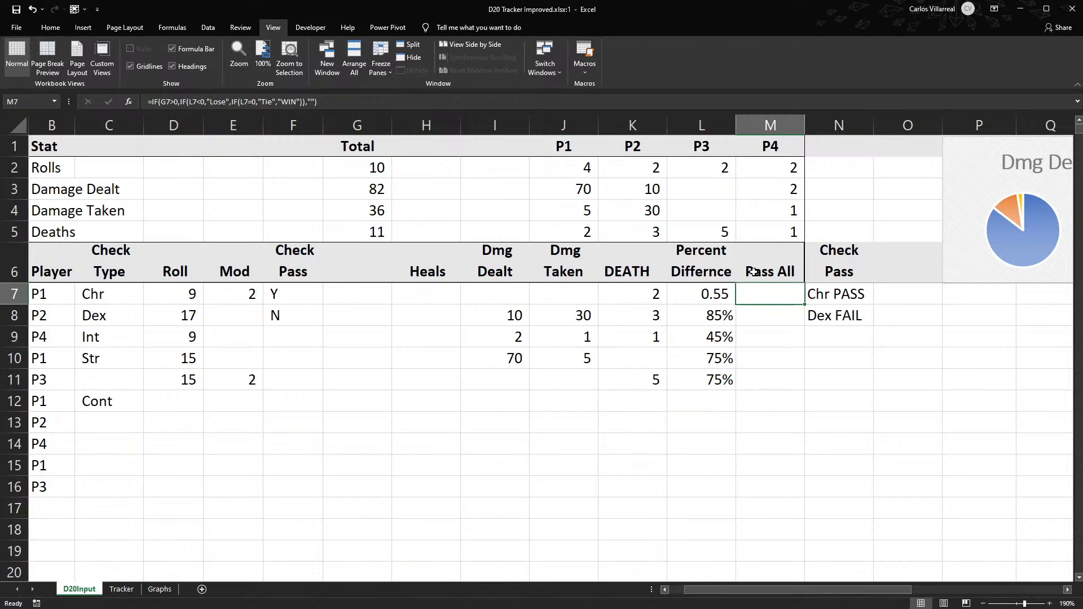
# - Enter =IF(F7="Y","PASS","FAIL") in M7 and fill it down to M12
pyautogui.write('=if')
pyautogui.press('Tab')
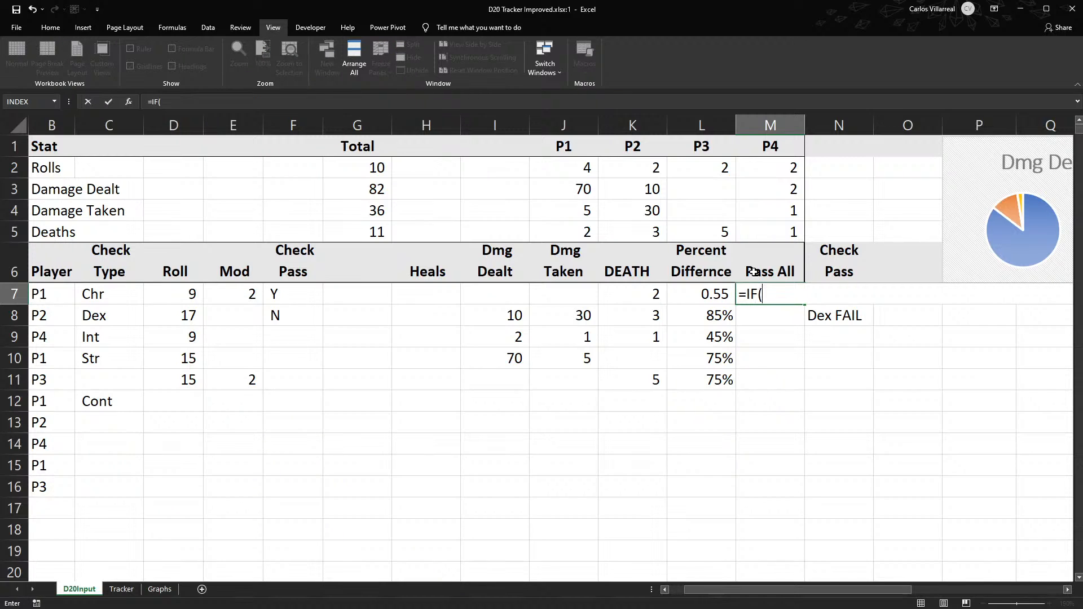
pyautogui.click(275, 293)
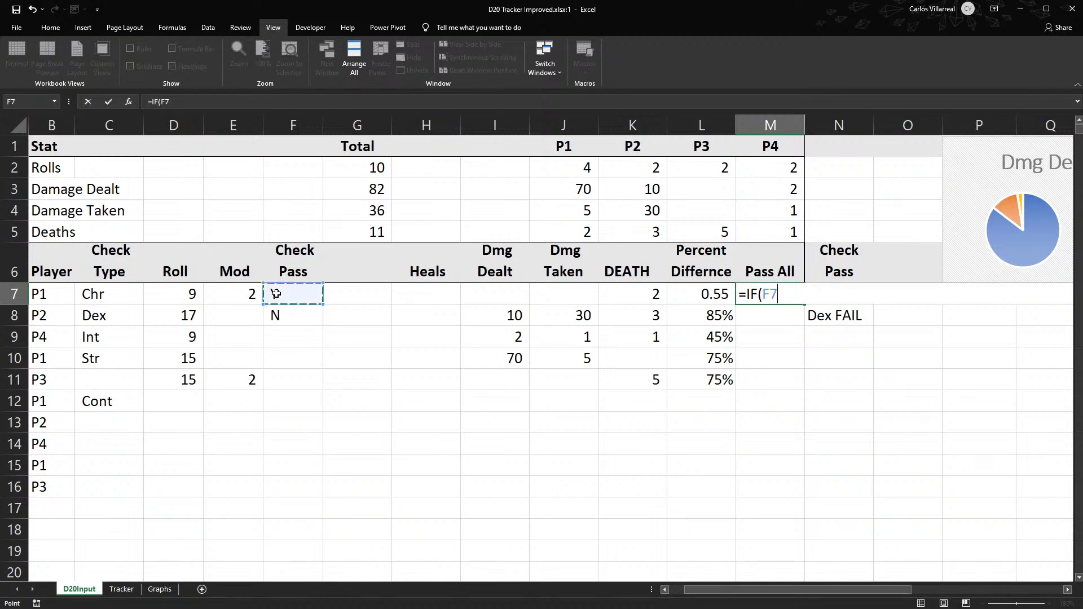
pyautogui.write('="Y"')
pyautogui.write(',"PASS"')
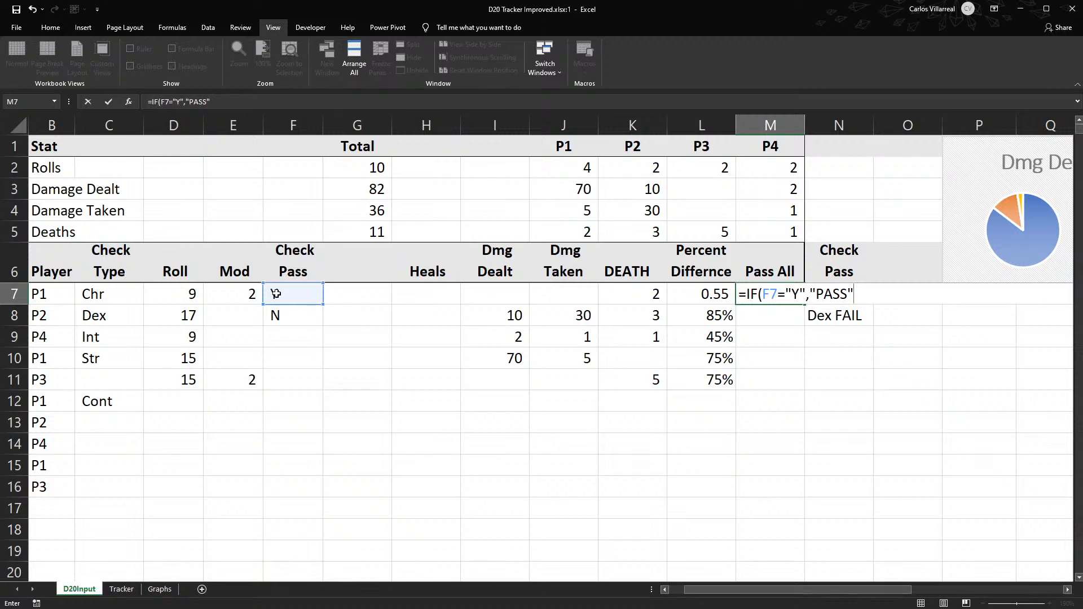
pyautogui.write(',"FAIL"')
pyautogui.press('Return')
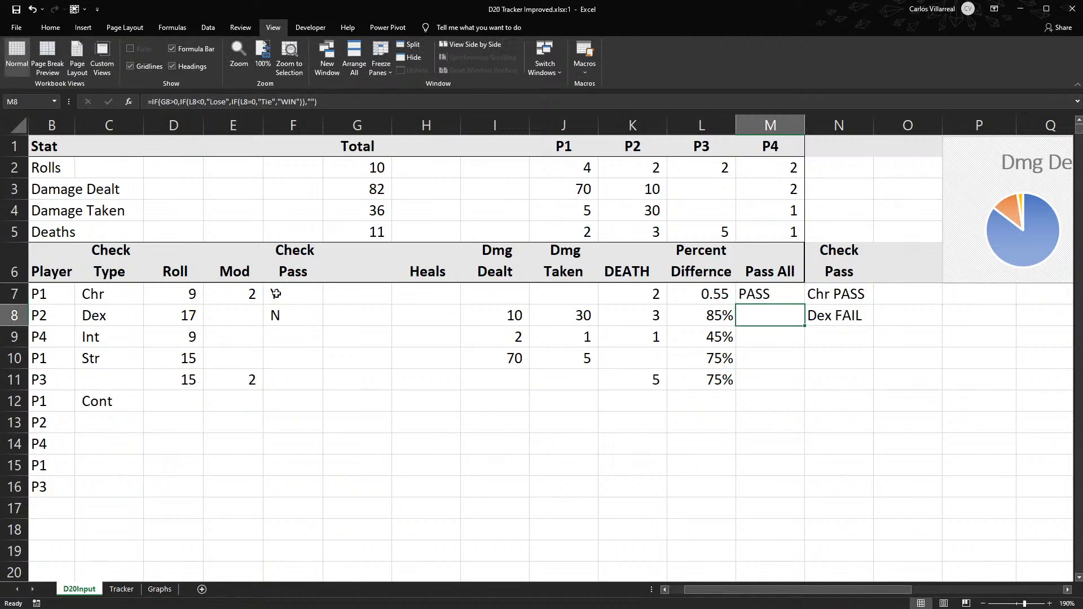
pyautogui.click(752, 294)
pyautogui.click(803, 308)
pyautogui.click(802, 302)
pyautogui.moveTo(801, 302); pyautogui.dragTo(794, 406)
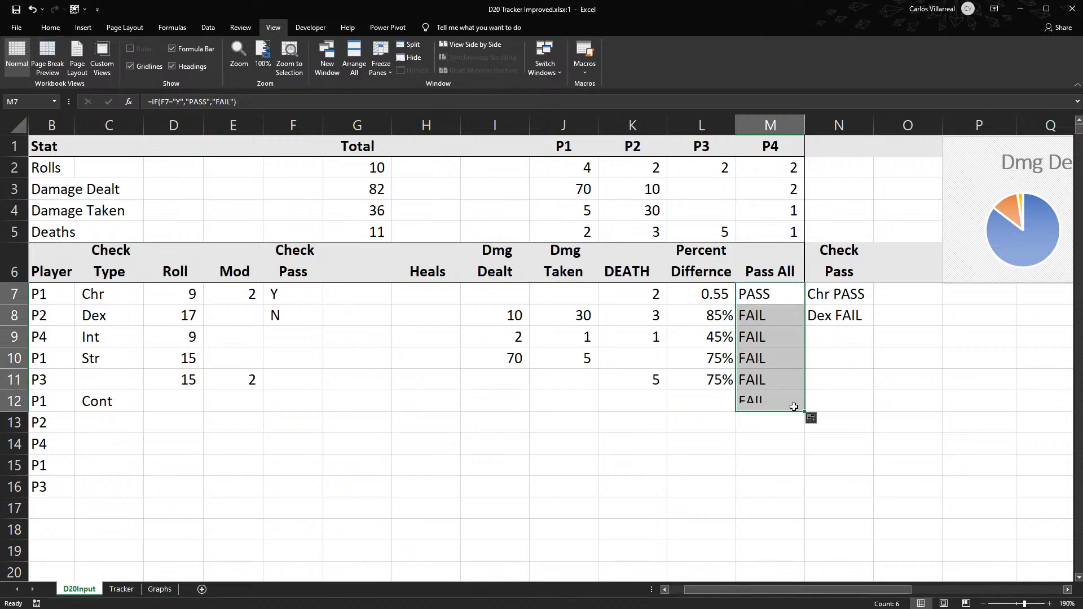
# - Compare the Pass All formula in M8 with the Check Pass formula in N7
pyautogui.click(760, 290)
pyautogui.click(762, 322)
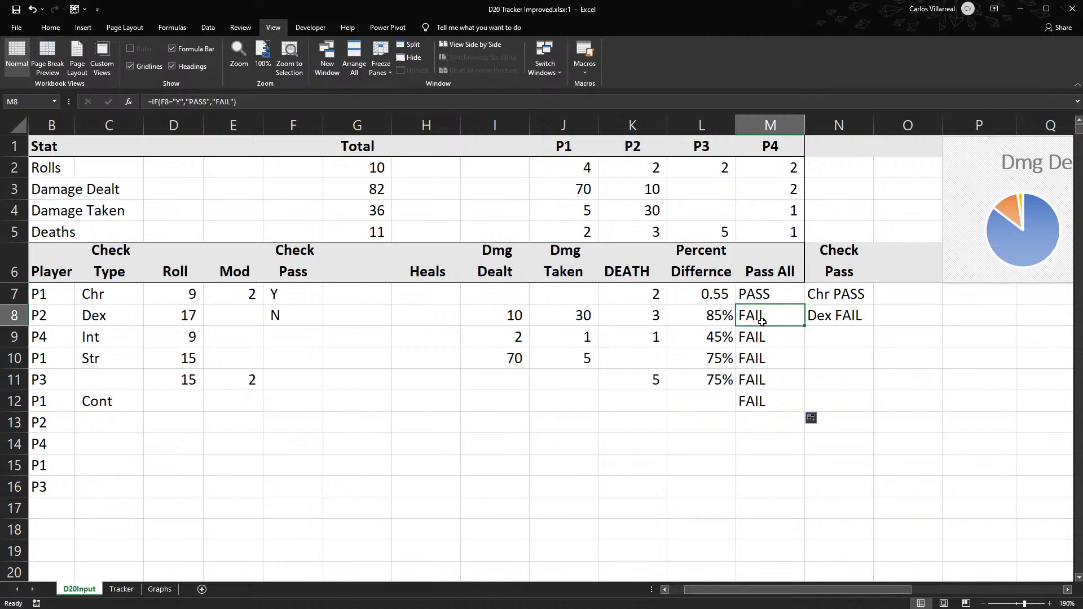
pyautogui.doubleClick(762, 321)
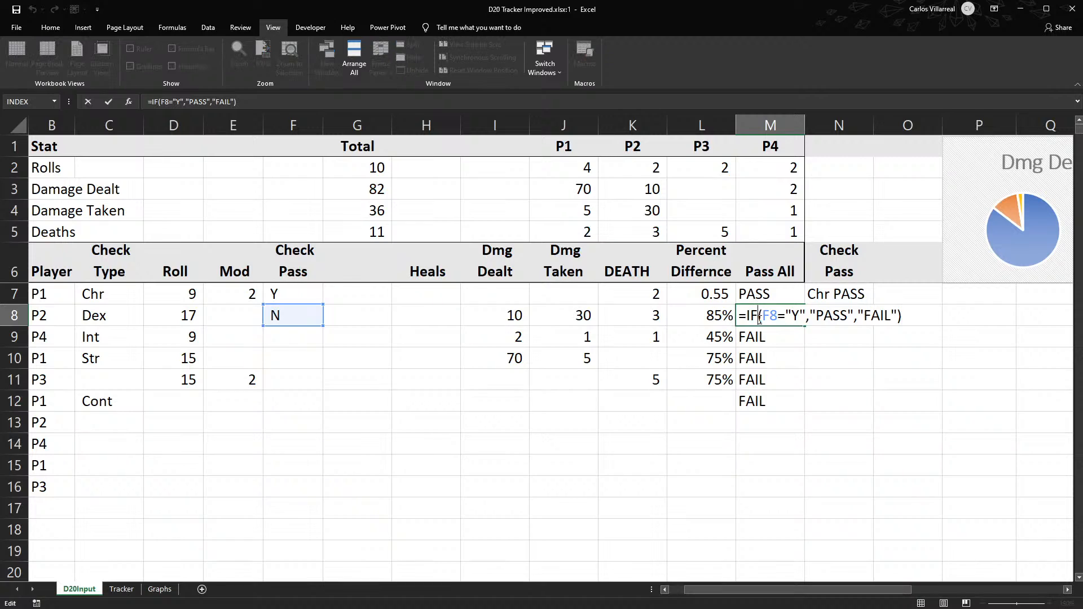
pyautogui.click(814, 292)
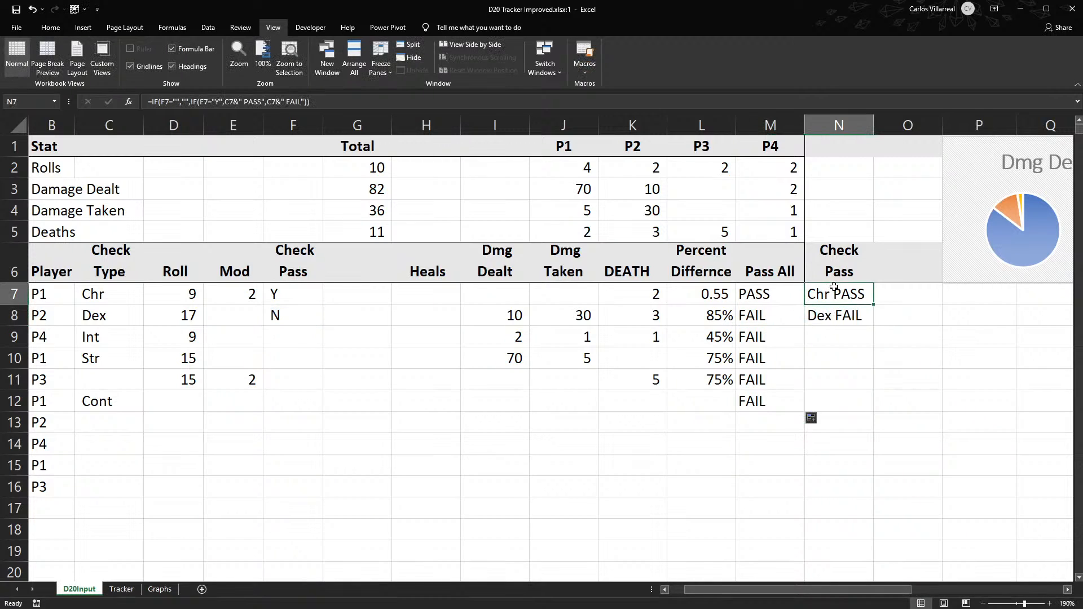
pyautogui.doubleClick(829, 290)
pyautogui.press('Escape')
# - Change the M7 formula to =IF(F7="","",IF(F7="Y","PASS","FAIL")) so that rows without a check entry stay blank
pyautogui.click(750, 292)
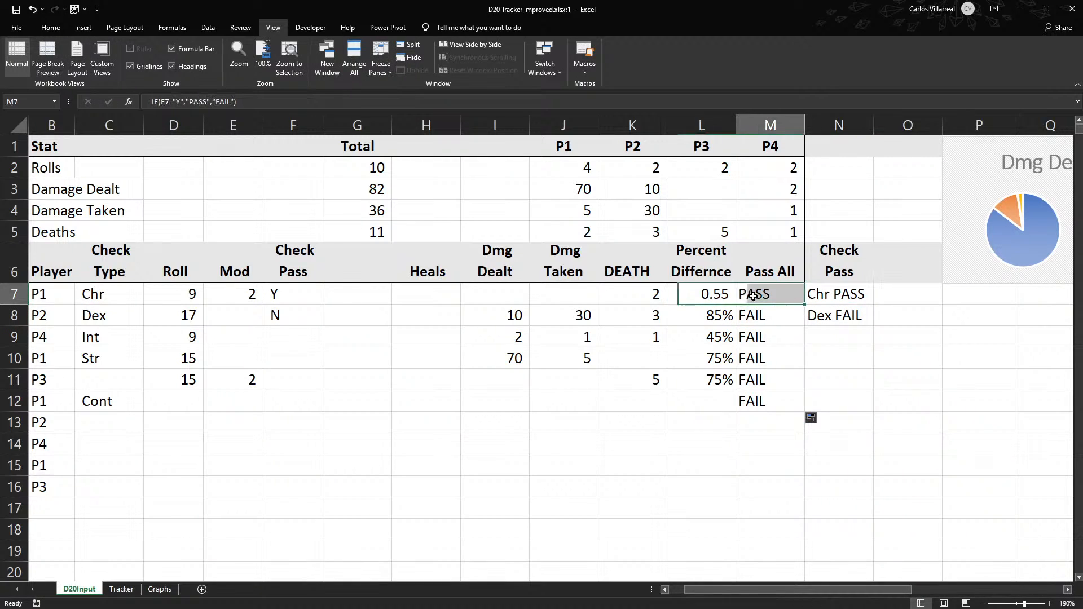
pyautogui.doubleClick(752, 294)
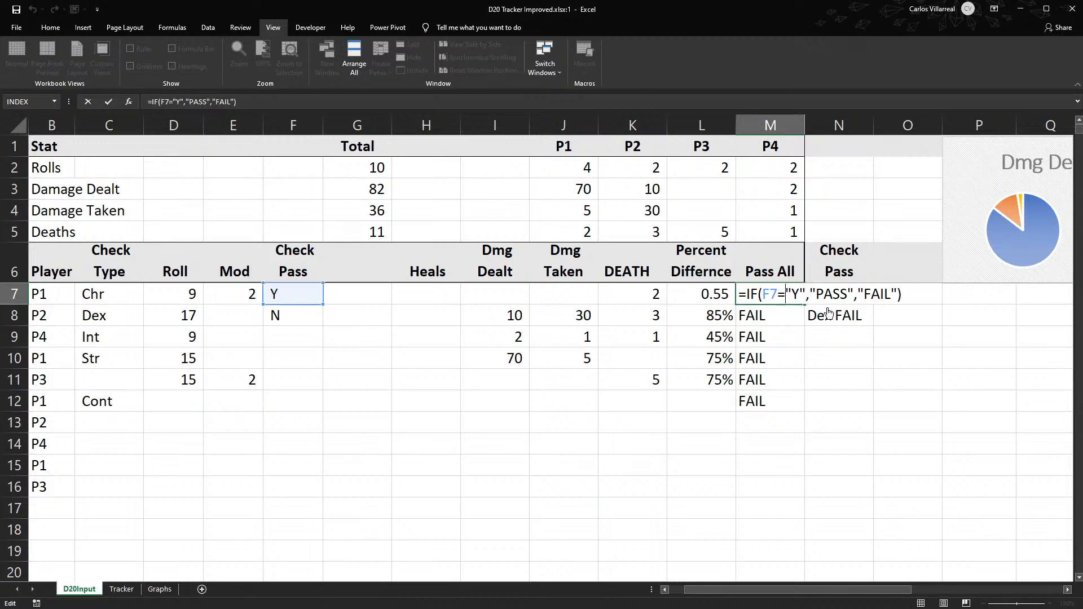
pyautogui.write('"","",if')
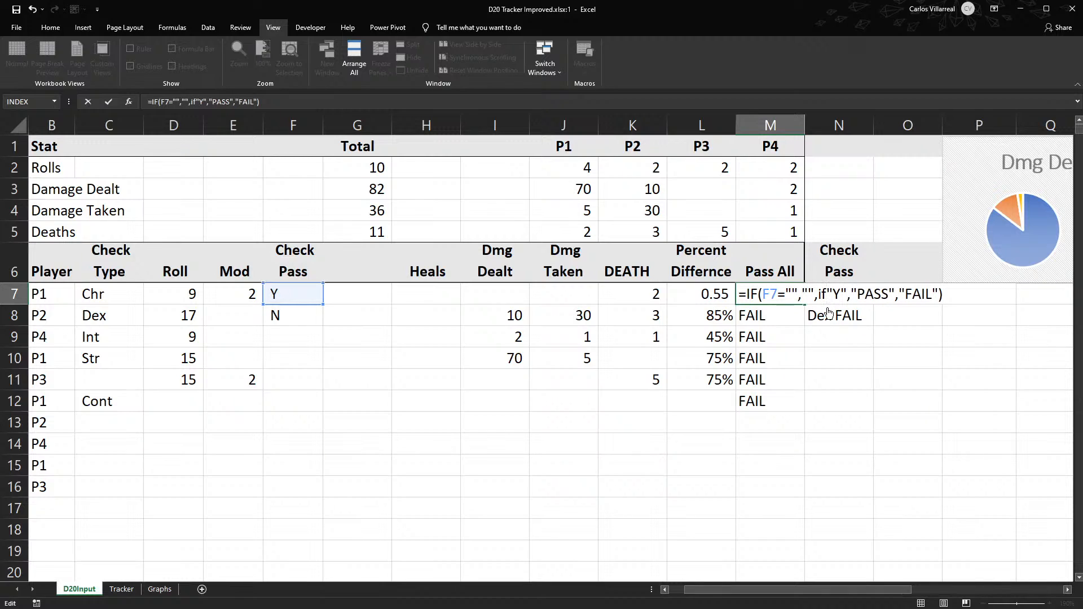
pyautogui.write('(')
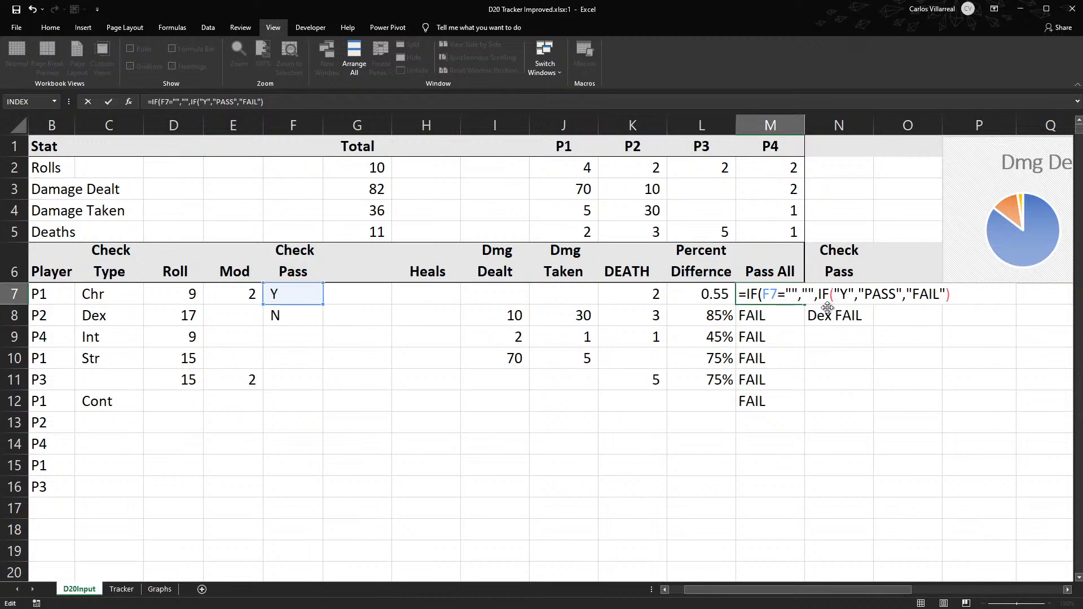
pyautogui.write('F7')
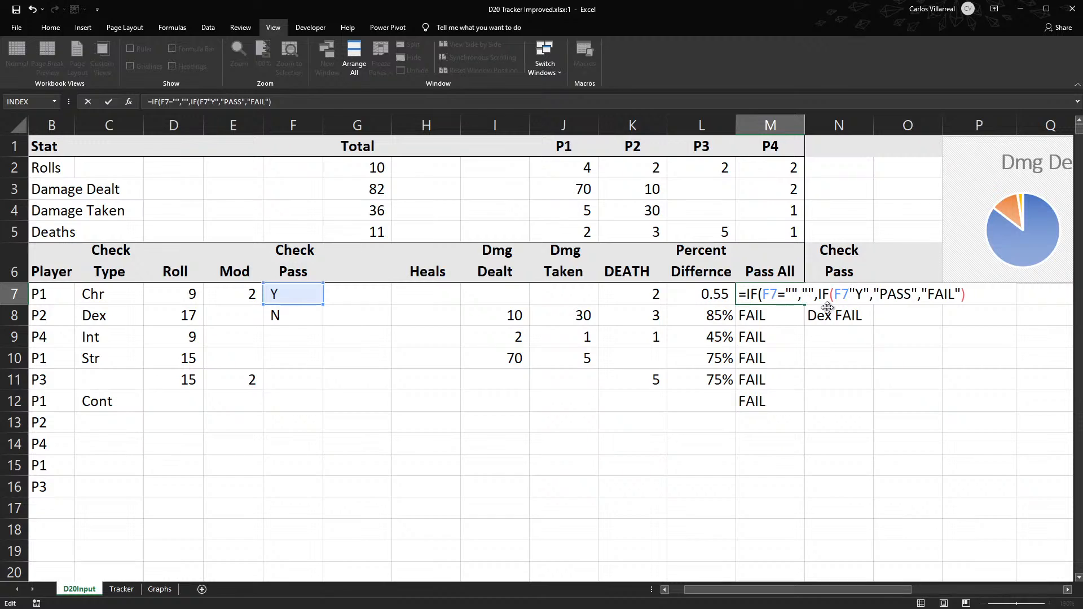
pyautogui.write('=')
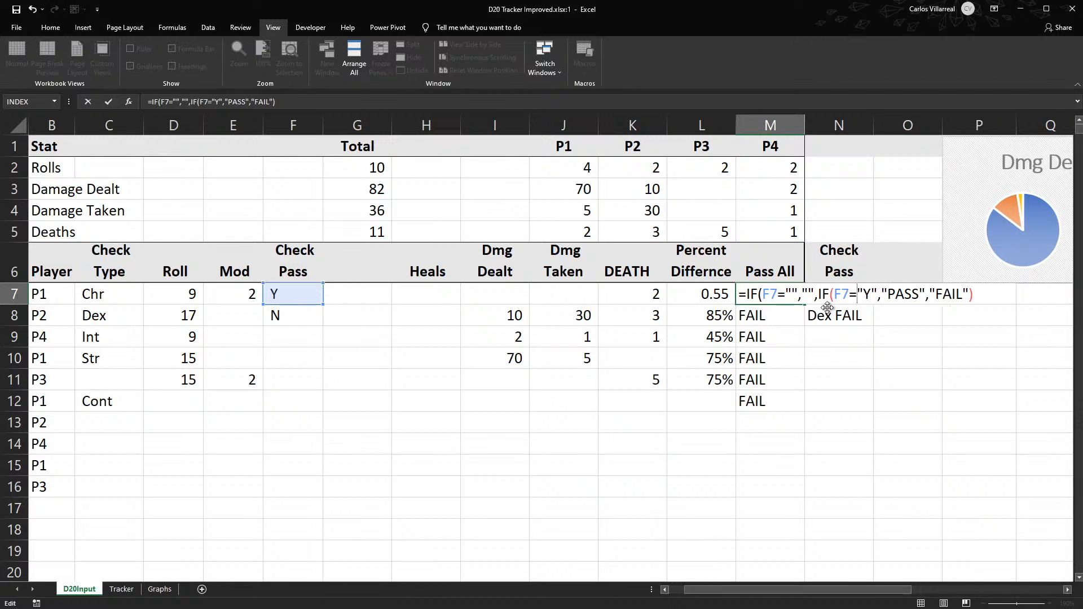
pyautogui.press('Return')
# - Fill the revised M7 formula down the Pass All column
pyautogui.click(801, 297)
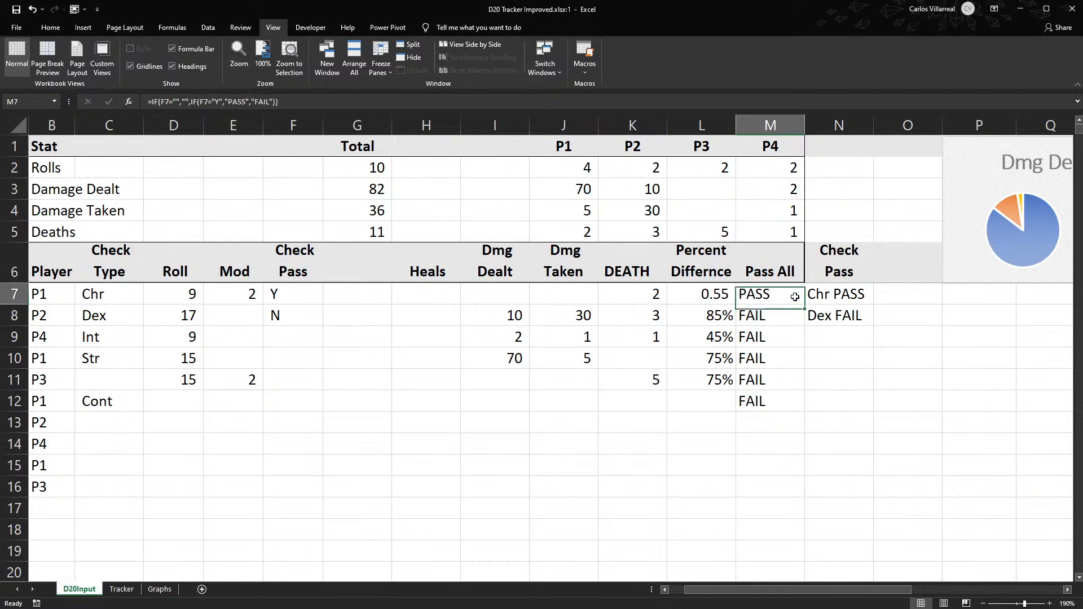
pyautogui.doubleClick(804, 304)
pyautogui.scroll(-8, 793, 472)
pyautogui.scroll(8, 793, 472)
pyautogui.click(858, 308)
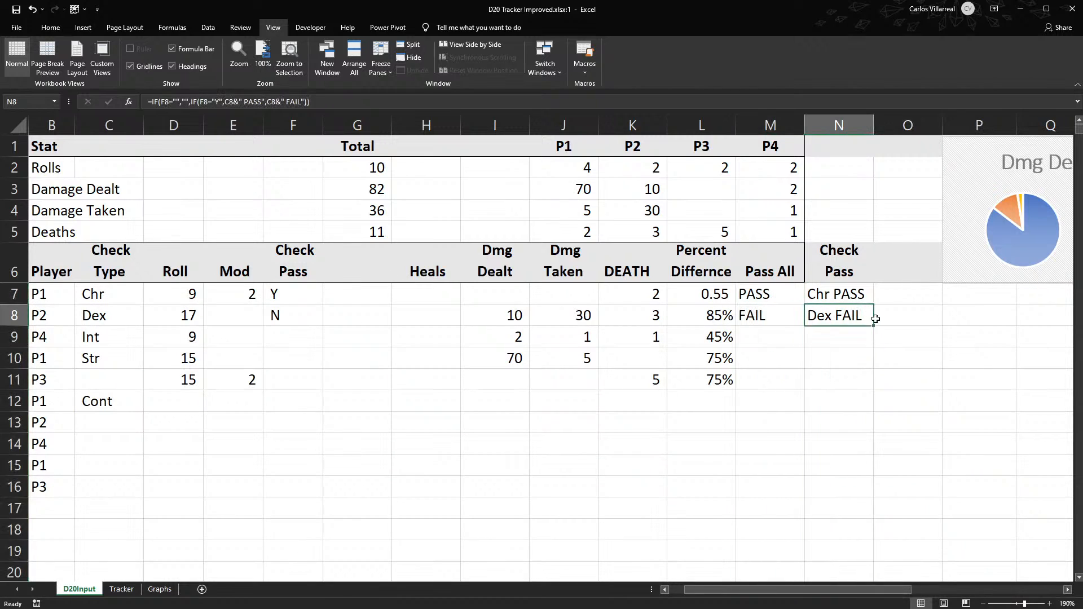
# - Fill the Check Pass formula from N8 down the rest of column N
pyautogui.doubleClick(875, 326)
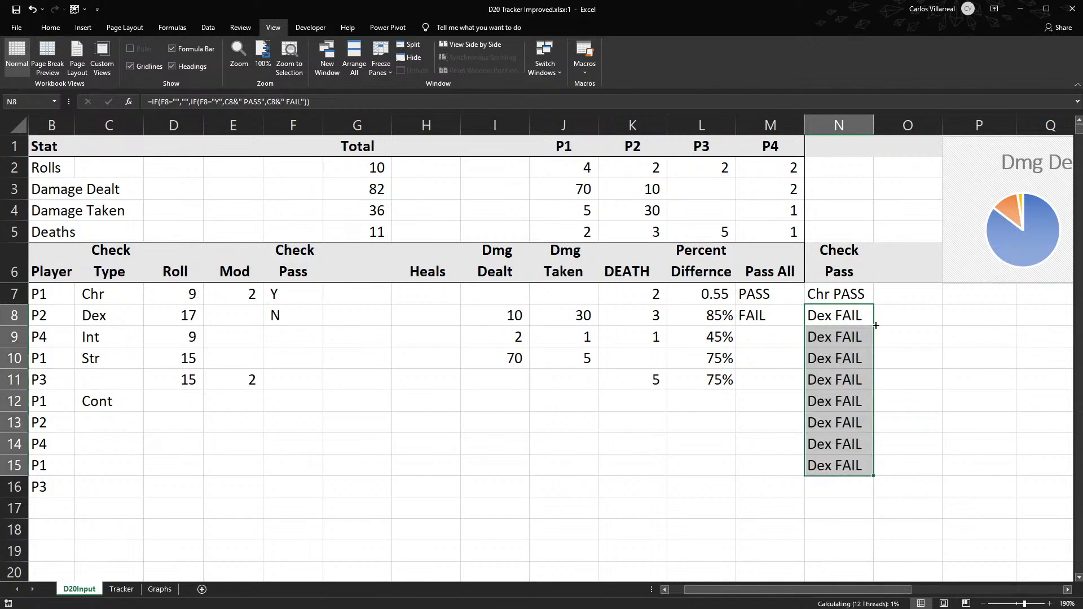
pyautogui.click(791, 354)
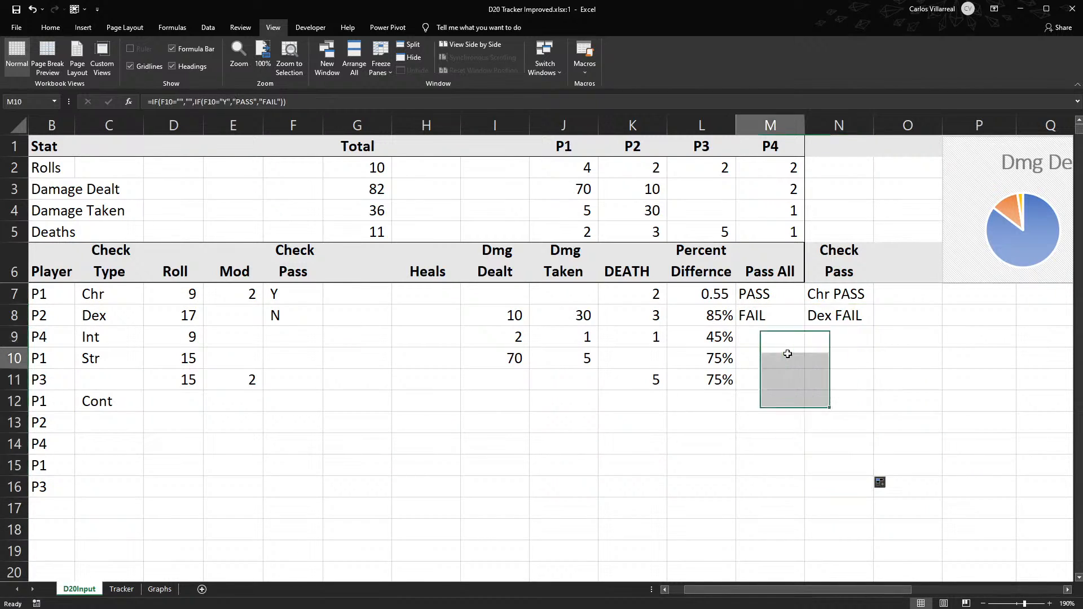
pyautogui.click(835, 322)
pyautogui.click(846, 507)
pyautogui.click(851, 440)
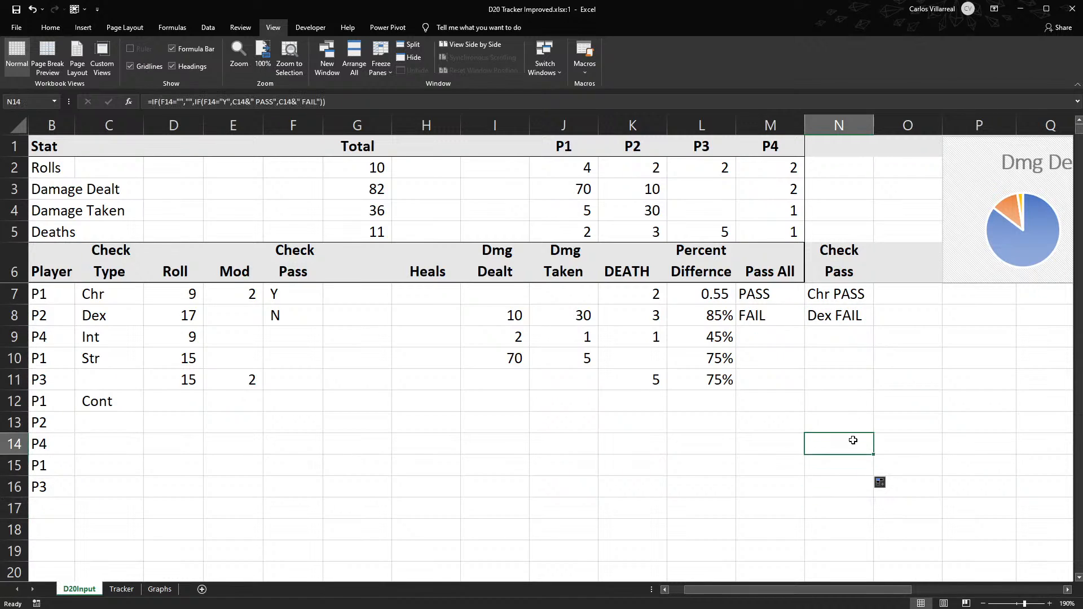
pyautogui.click(846, 481)
pyautogui.click(857, 456)
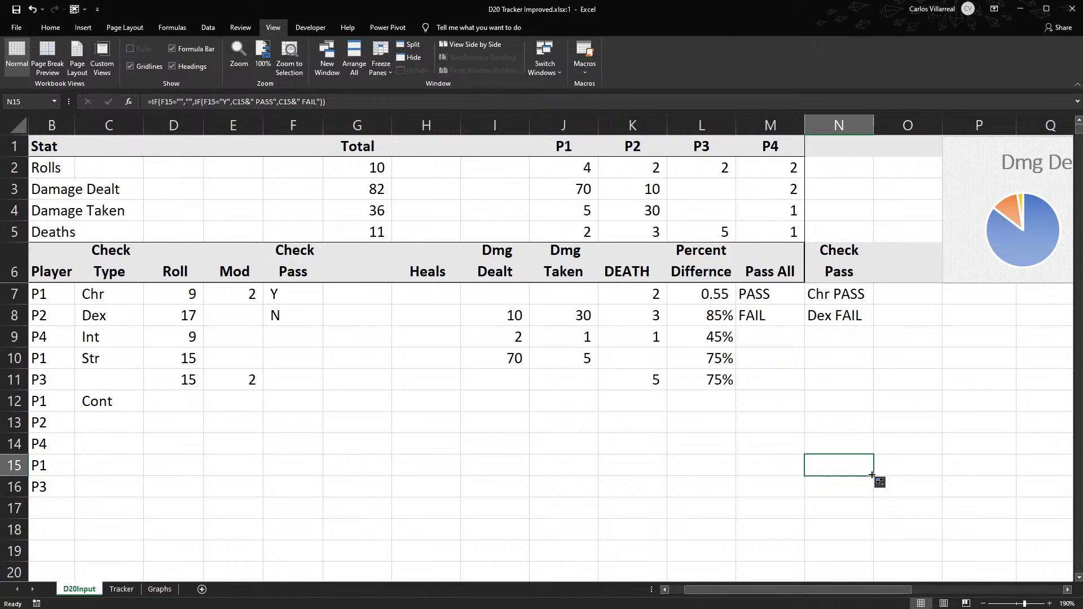
pyautogui.hotkey('ctrl', 'shift', 'Down')
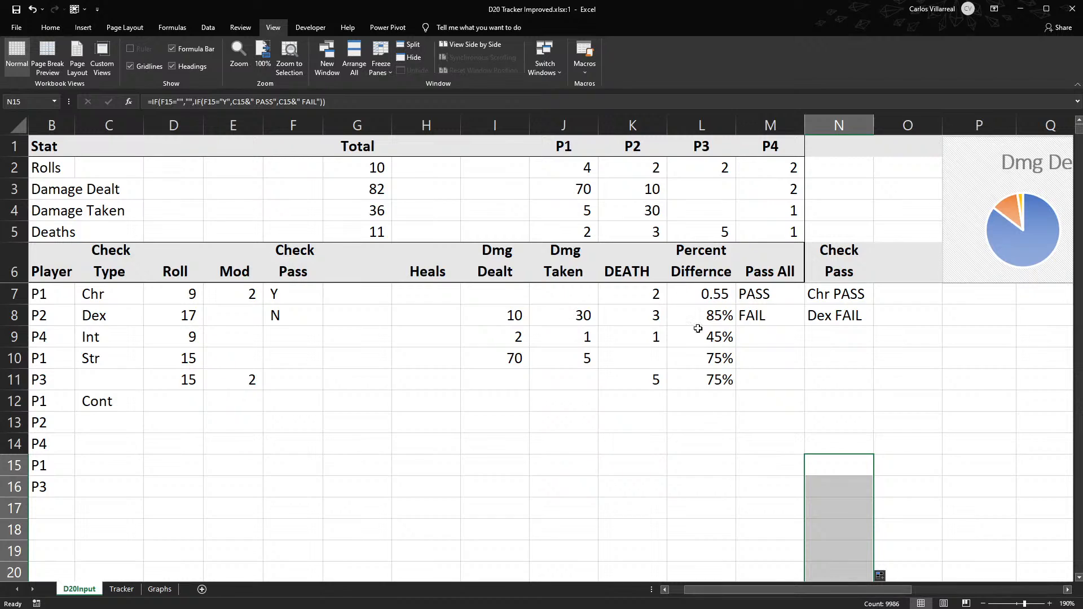
# - Delete the Percent Differnce cells from L6 downward, shifting the Pass All and Check Pass cells left
pyautogui.click(709, 359)
pyautogui.moveTo(709, 261); pyautogui.dragTo(725, 455)
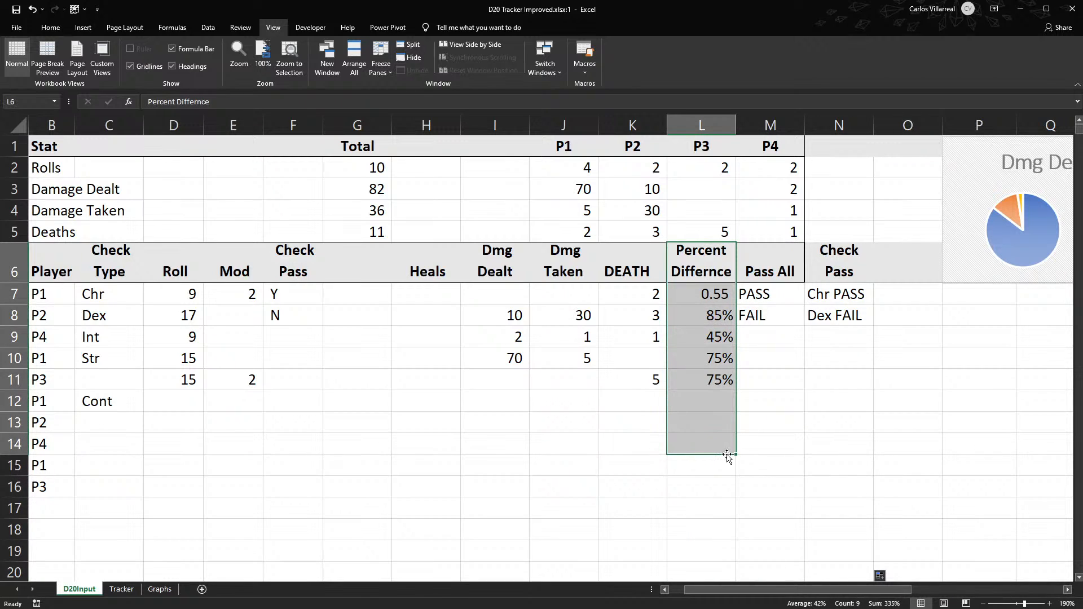
pyautogui.doubleClick(734, 454)
pyautogui.rightClick(709, 274)
pyautogui.click(766, 381)
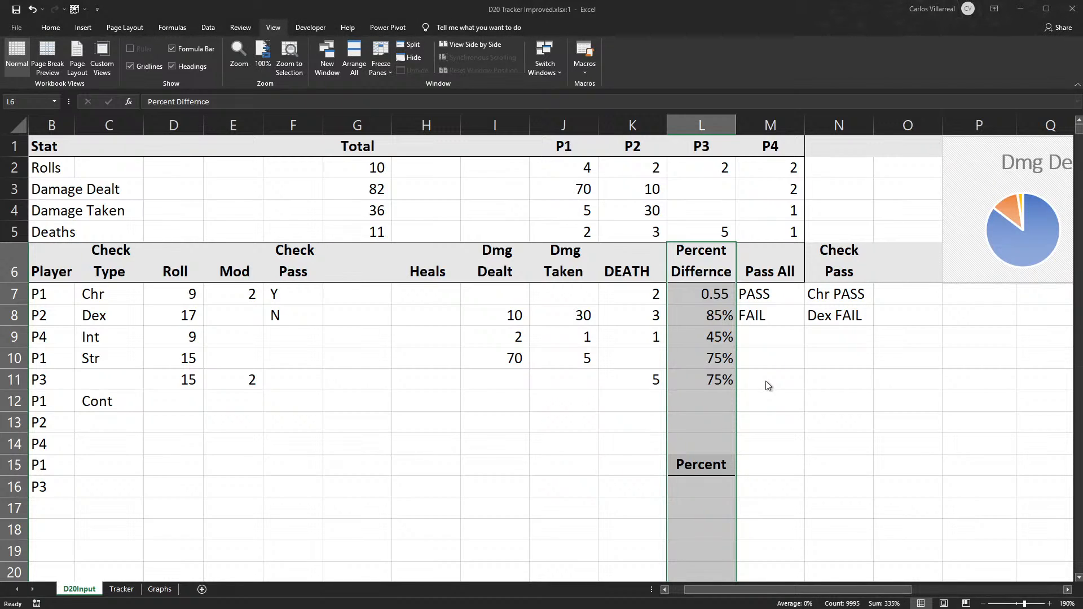
pyautogui.click(746, 432)
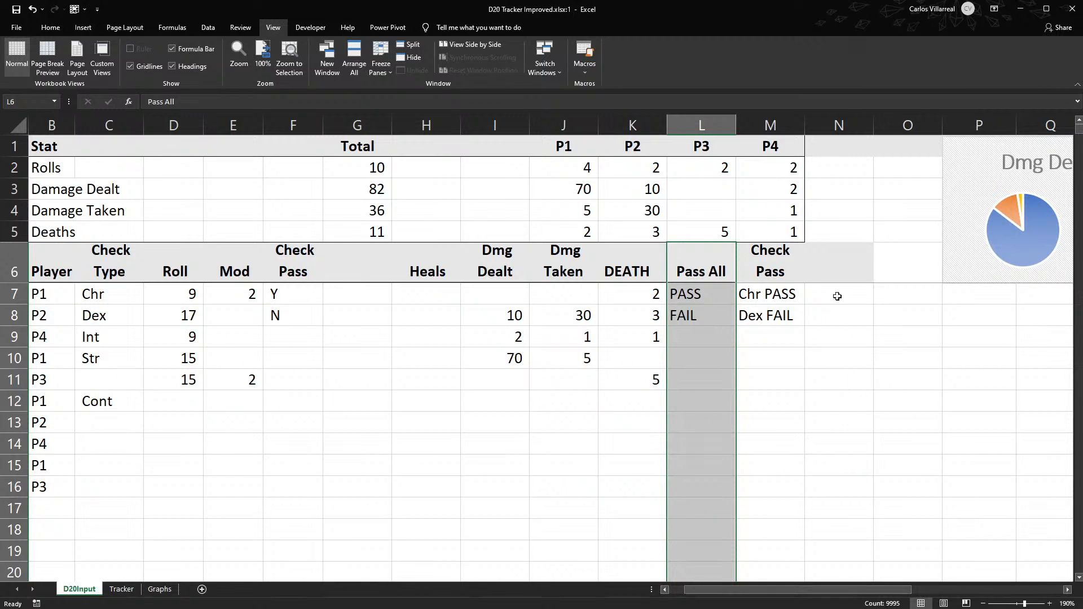
pyautogui.click(695, 296)
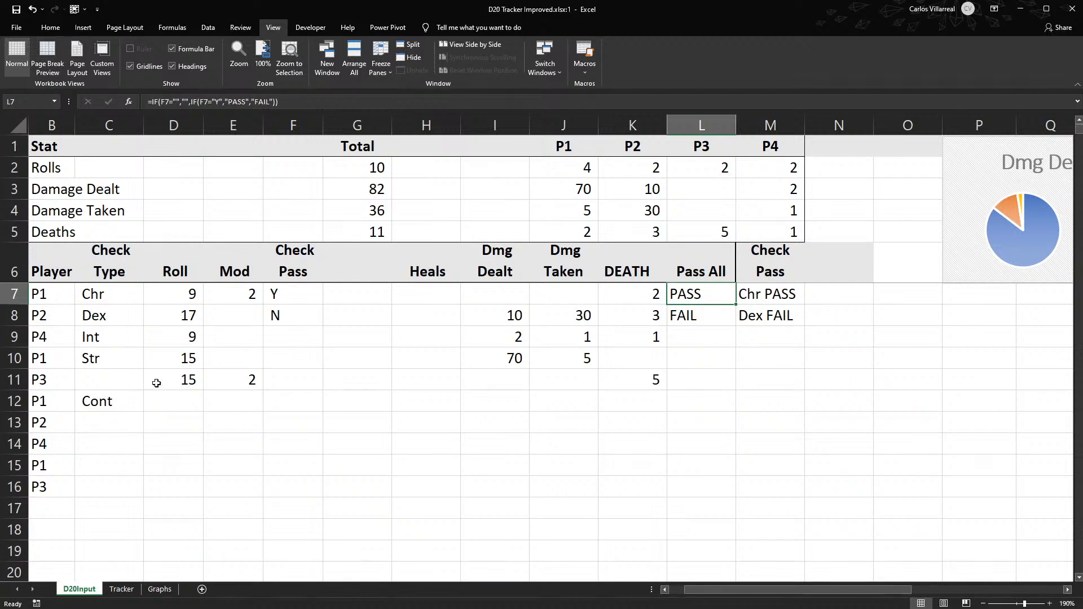
# - Enter Y as the Check Pass value for the P3 roll in F11
pyautogui.moveTo(189, 381); pyautogui.dragTo(225, 377)
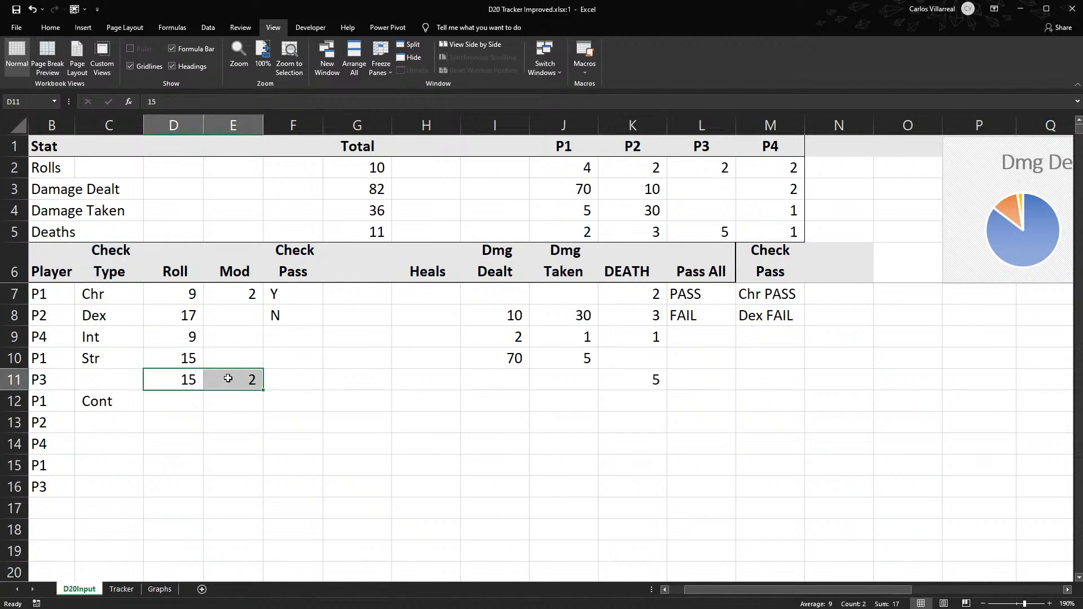
pyautogui.click(294, 378)
pyautogui.write('Y')
pyautogui.press('Tab')
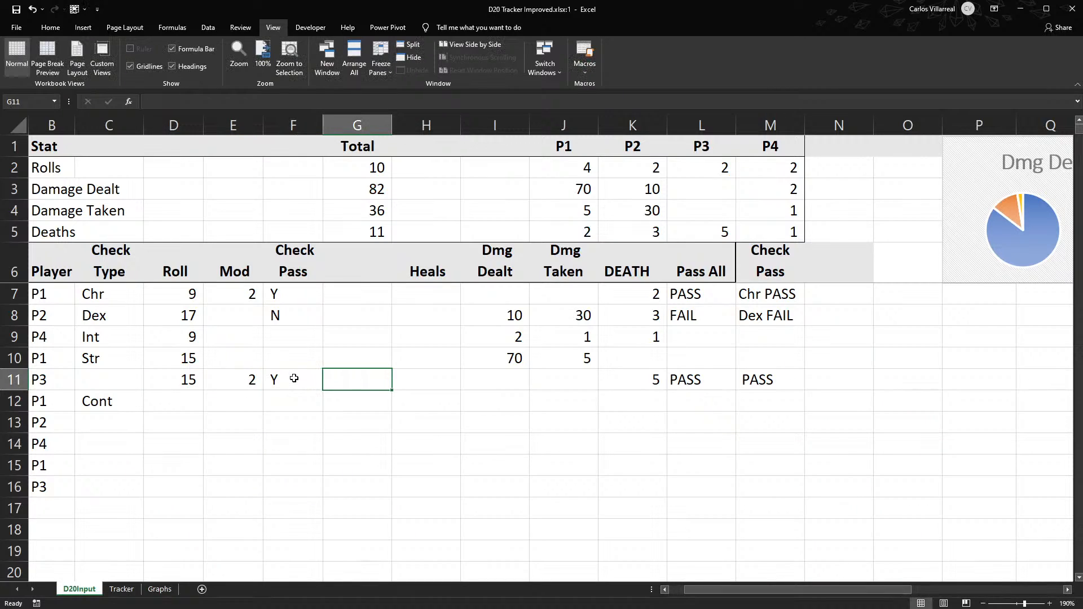
# - Check the M11 formula, and in M7 begin an AND test with C7<>"" ahead of the F7="" condition
pyautogui.click(773, 392)
pyautogui.click(771, 379)
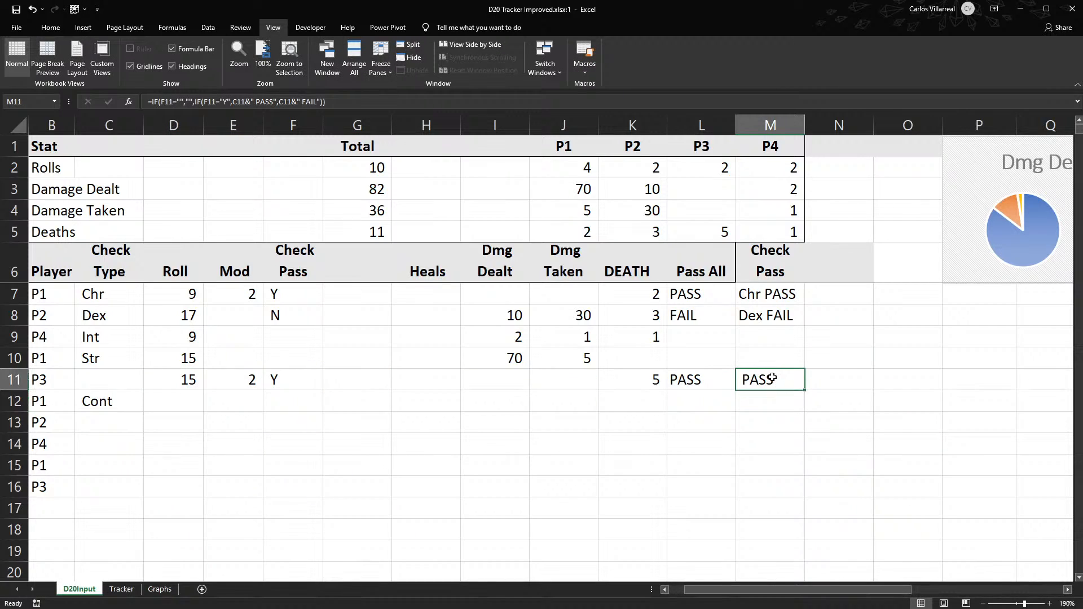
pyautogui.doubleClick(772, 378)
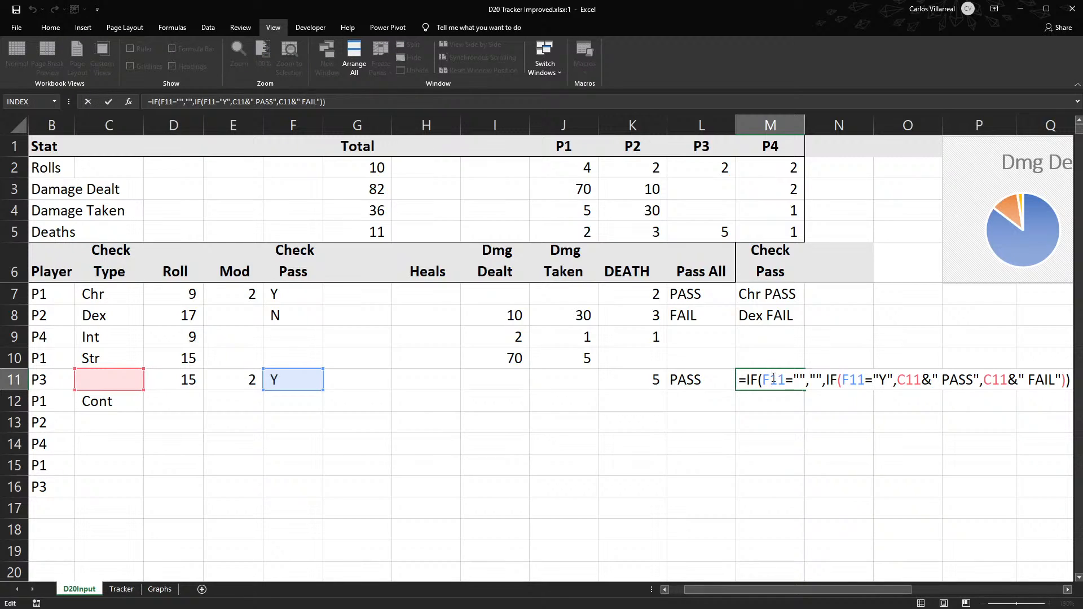
pyautogui.press('Escape')
pyautogui.doubleClick(777, 293)
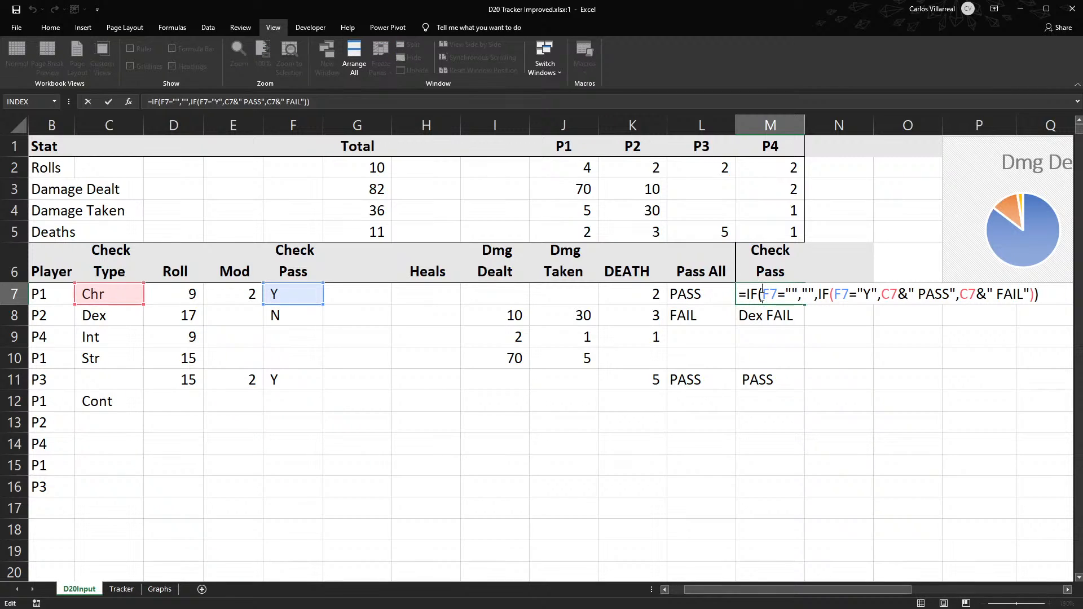
pyautogui.write('and')
pyautogui.press('Tab')
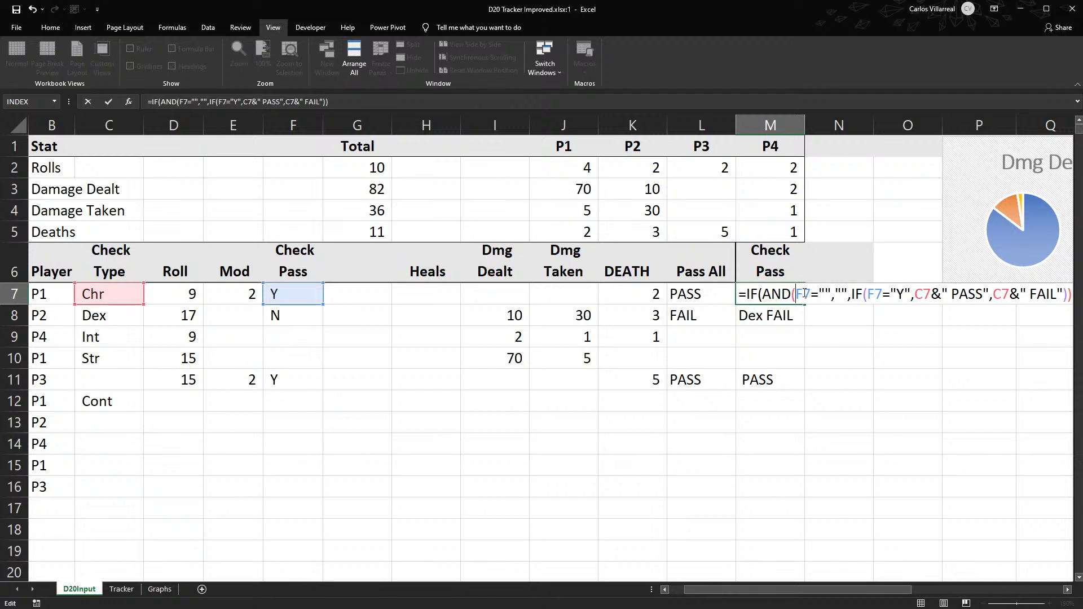
pyautogui.write('C')
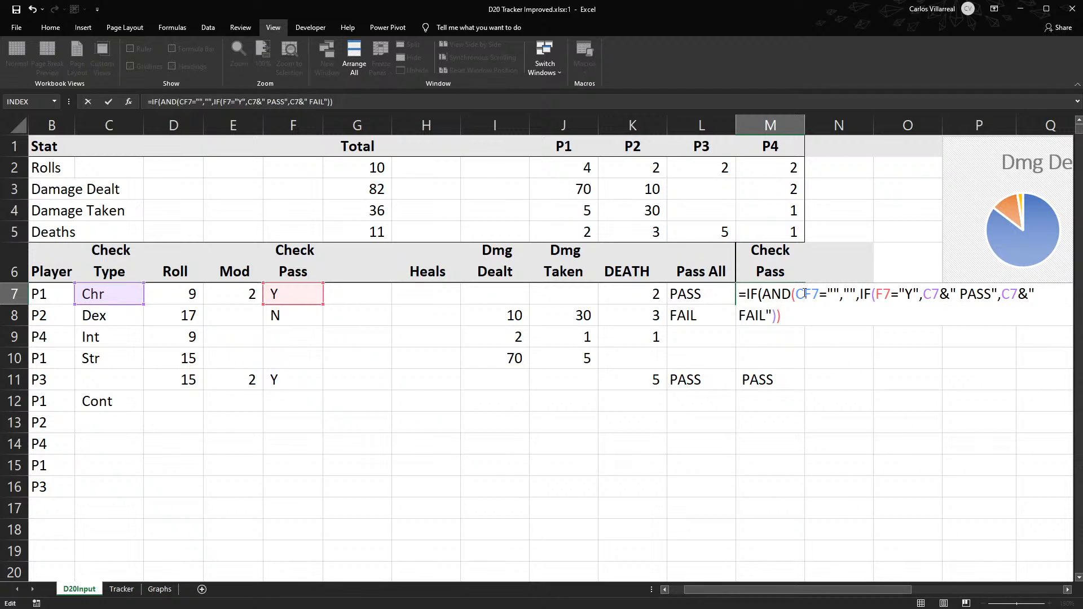
pyautogui.write('7')
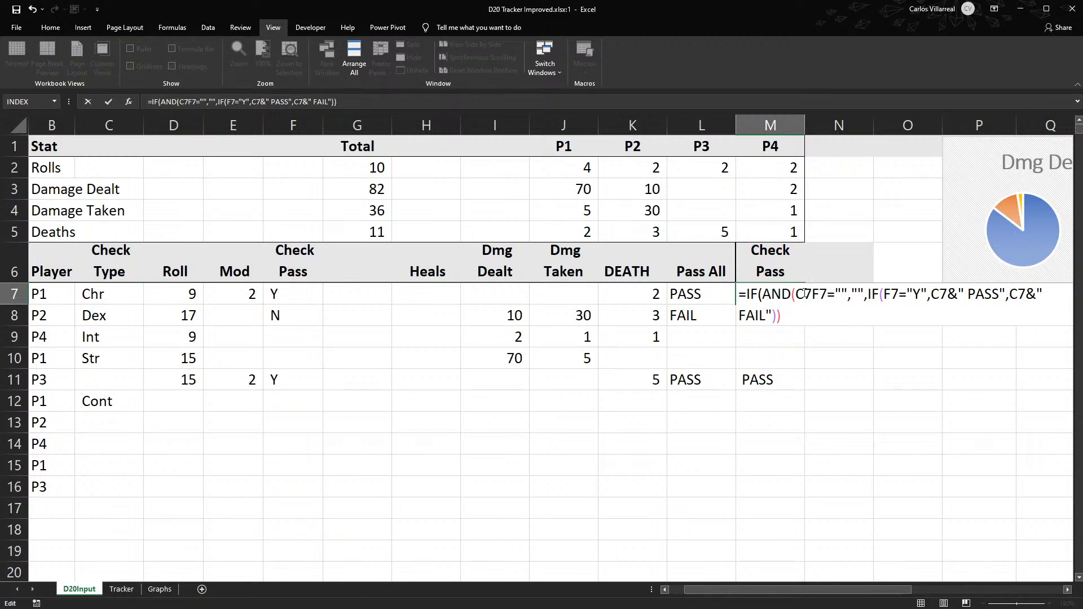
pyautogui.write('<>')
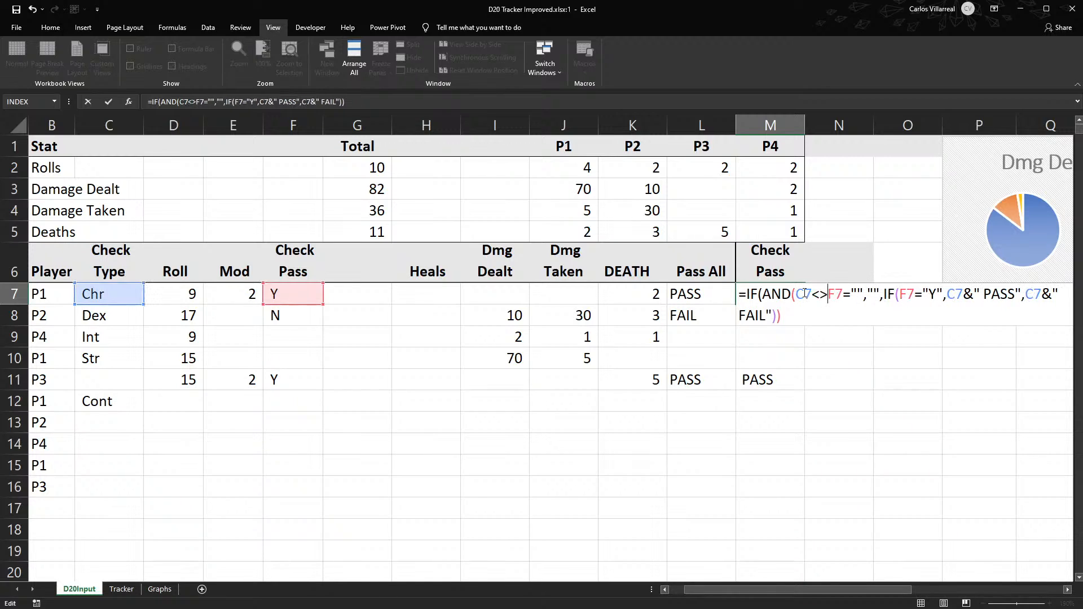
pyautogui.write('""')
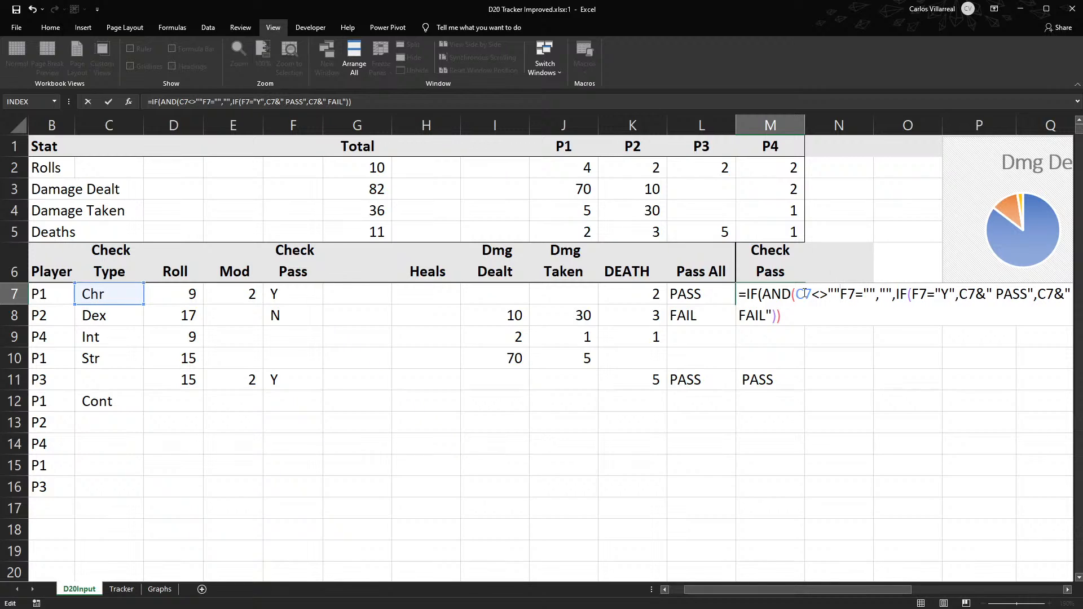
pyautogui.write(',')
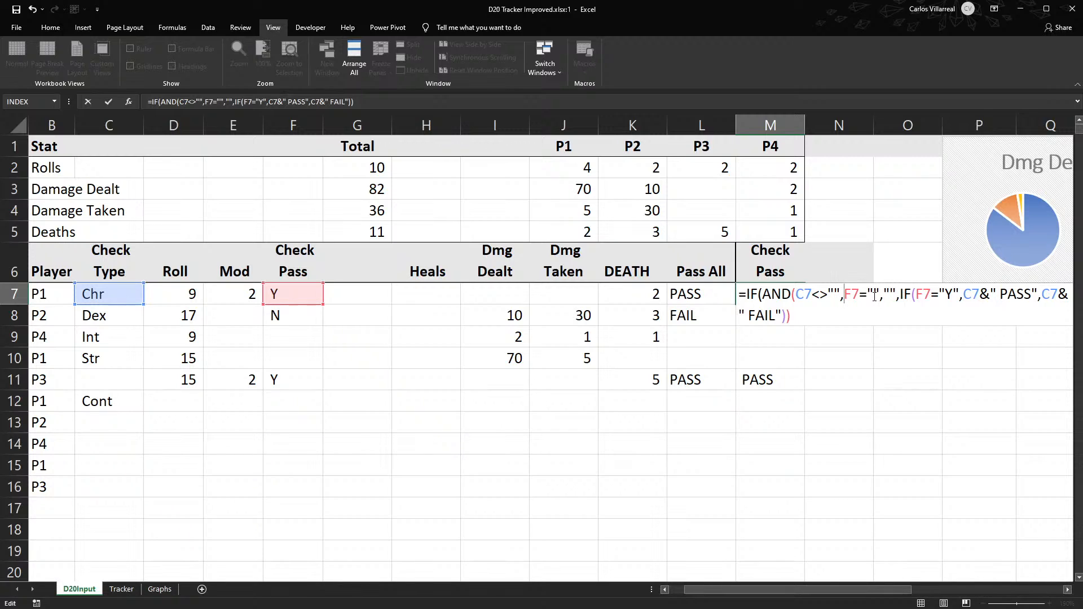
# - Complete M7 as =IF(AND(C7="",F7=""),"",IF(F7="Y",C7&" PASS",C7&" FAIL")) and fill it down the Check Pass column
pyautogui.click(828, 295)
pyautogui.press('BackSpace')
pyautogui.press('BackSpace')
pyautogui.write('=')
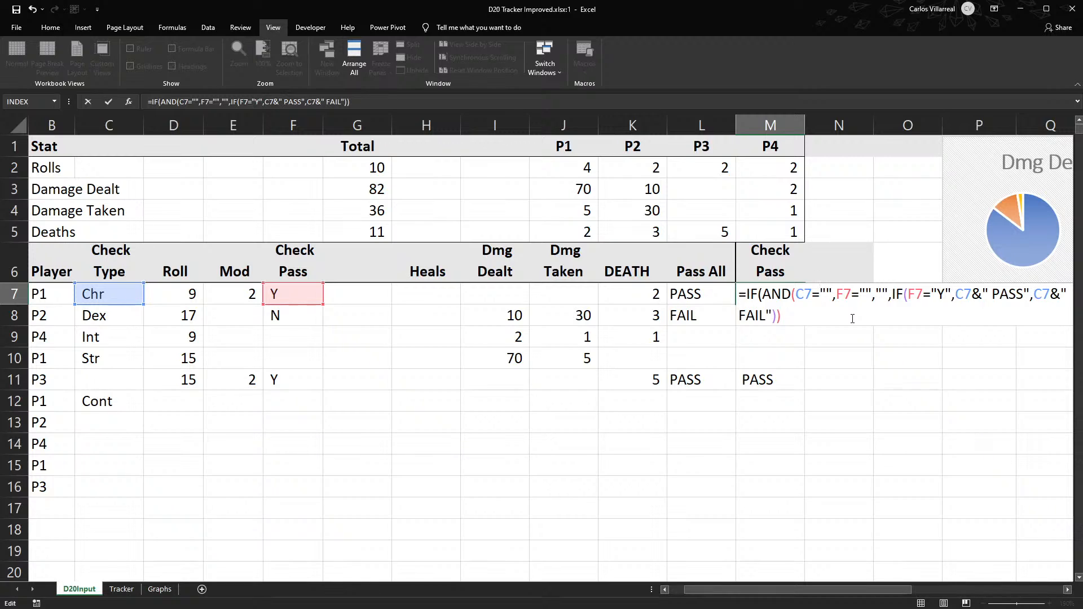
pyautogui.press('Return')
pyautogui.press('Return')
pyautogui.click(853, 295)
pyautogui.click(876, 293)
pyautogui.write(')')
pyautogui.press('Return')
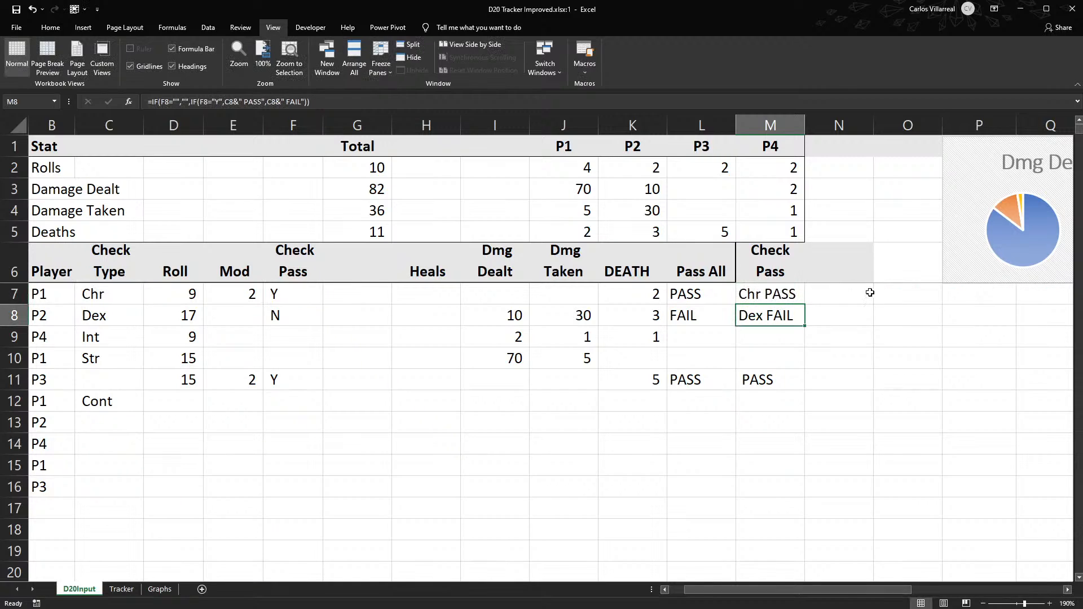
pyautogui.click(800, 294)
pyautogui.doubleClick(805, 303)
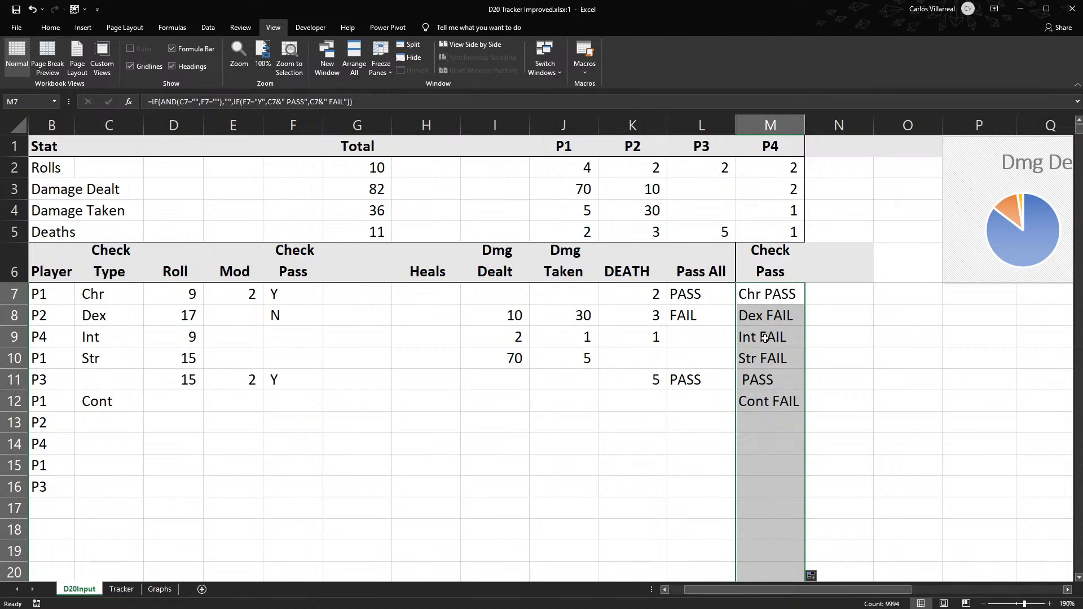
# - Rearrange the M11 formula to =IF(AND(C11="",F11=""),IF(F11="Y",C11&" PASS",C11&" FAIL"),"") with the blank result last
pyautogui.click(761, 378)
pyautogui.doubleClick(761, 377)
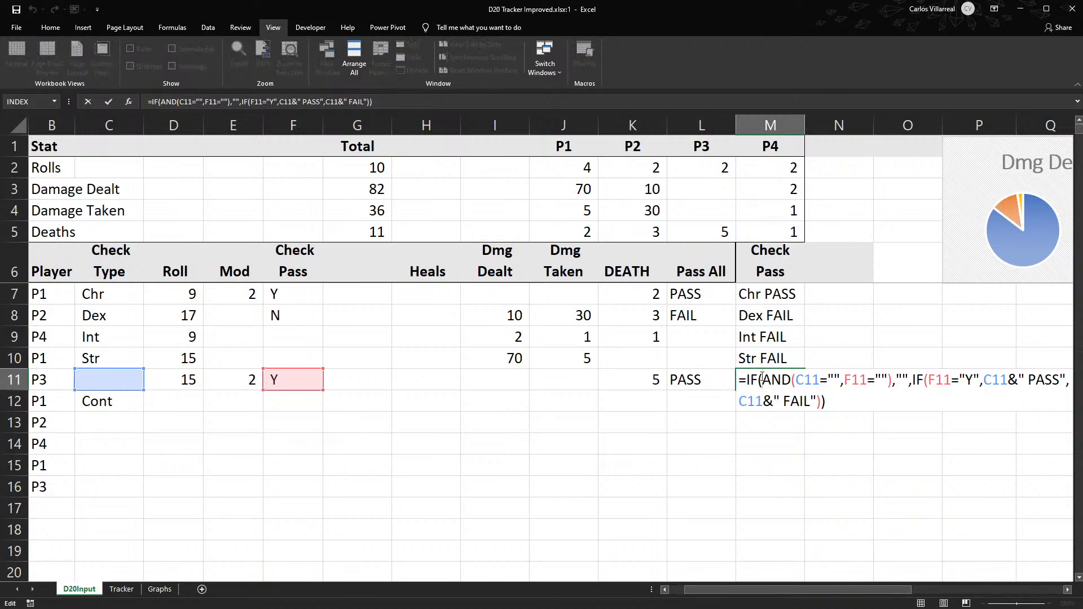
pyautogui.click(825, 384)
pyautogui.moveTo(908, 379); pyautogui.dragTo(897, 379)
pyautogui.press('Delete')
pyautogui.press('Delete')
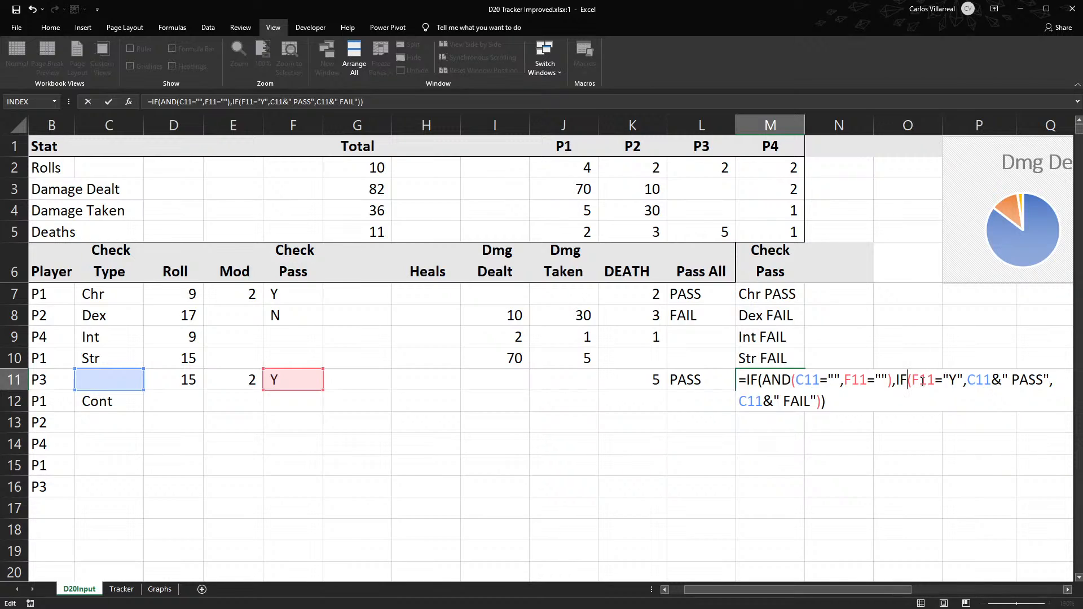
pyautogui.click(949, 381)
pyautogui.click(822, 401)
pyautogui.click(927, 384)
pyautogui.click(900, 384)
pyautogui.click(821, 401)
pyautogui.write(',""')
pyautogui.press('Return')
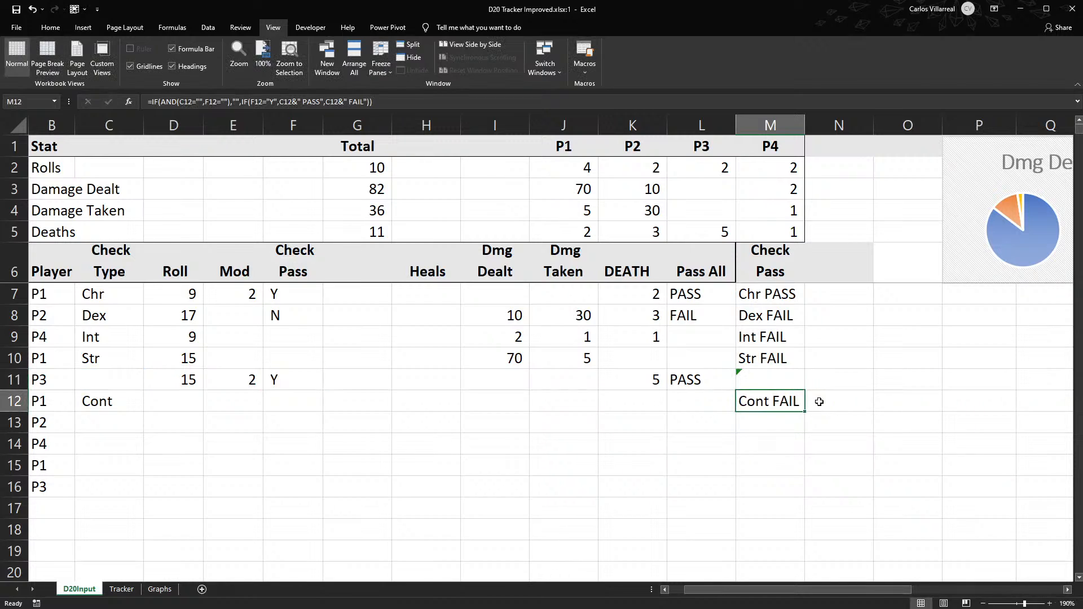
# - Copy the rearranged M11 formula up to M7 and fill it down the Check Pass column
pyautogui.click(784, 371)
pyautogui.moveTo(803, 389); pyautogui.dragTo(801, 290)
pyautogui.click(800, 292)
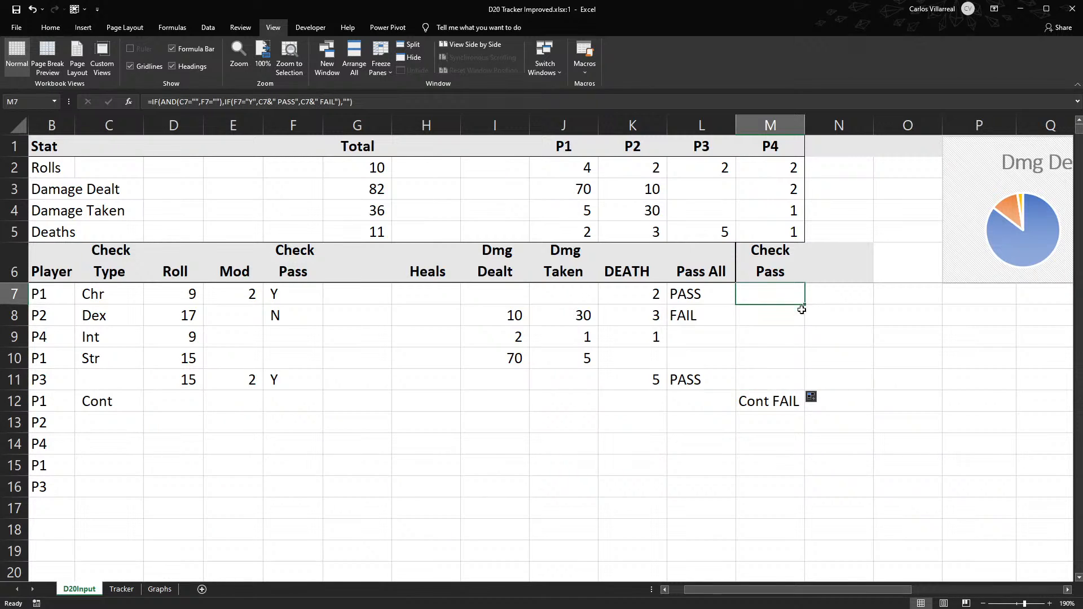
pyautogui.doubleClick(806, 303)
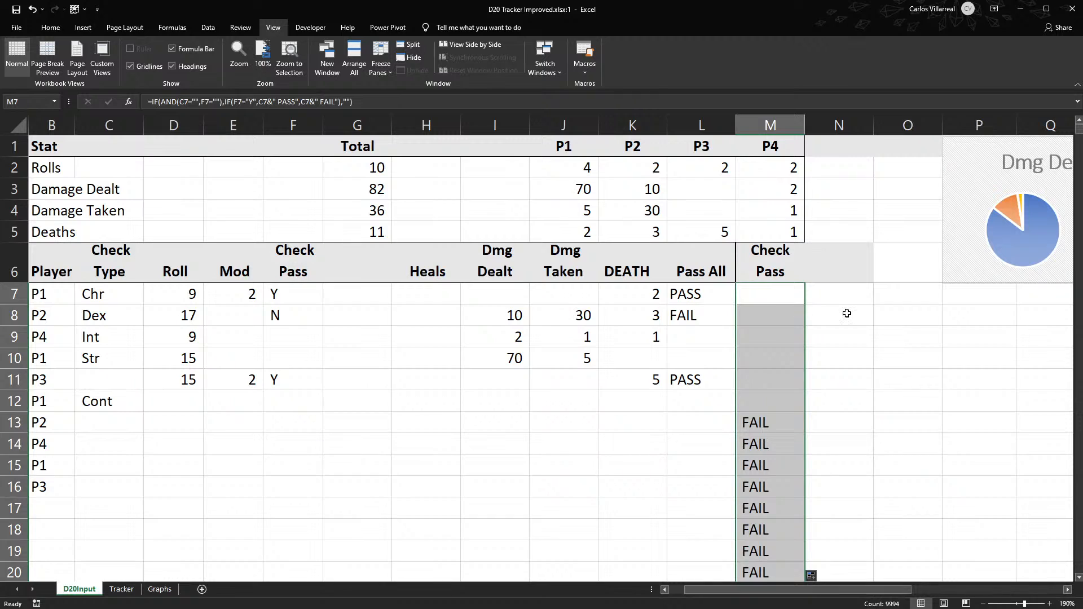
# - Change the AND conditions in M7 to C7<>"" and F7<>"", and fill the formula down the Check Pass column
pyautogui.doubleClick(796, 301)
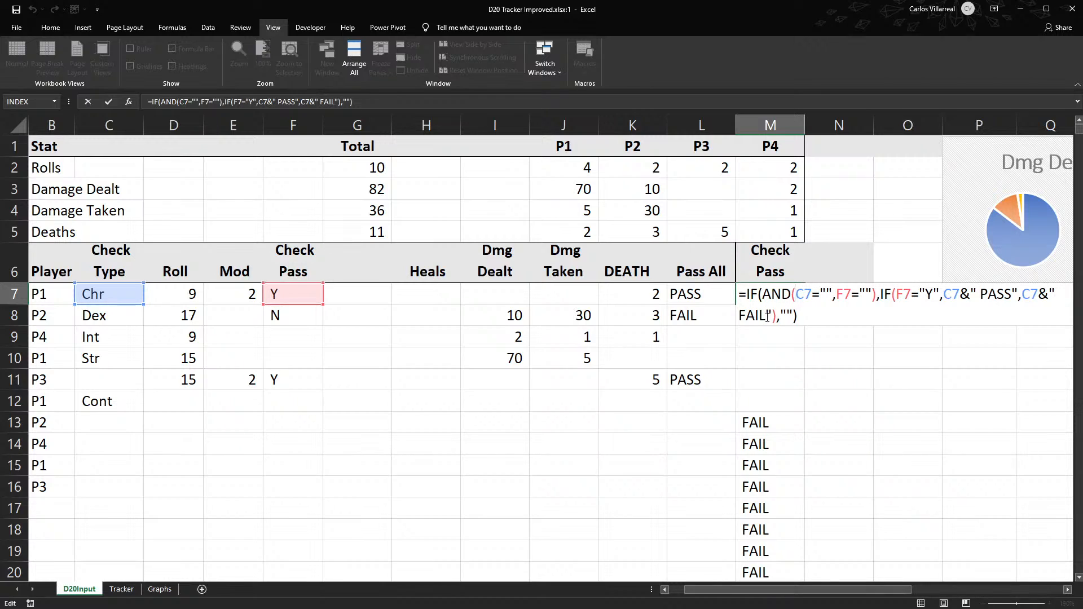
pyautogui.click(822, 290)
pyautogui.press('BackSpace')
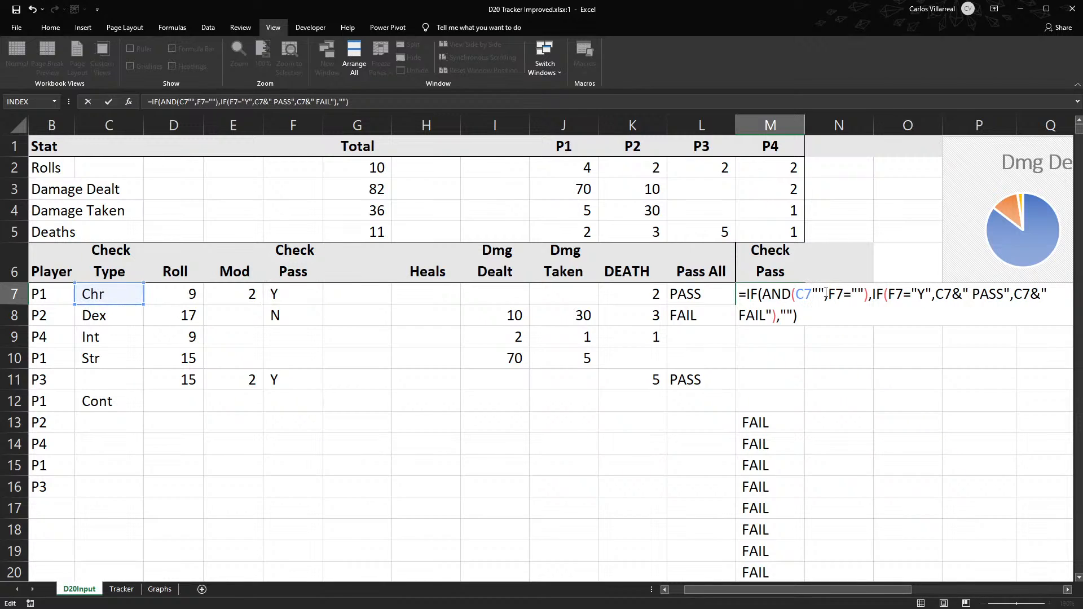
pyautogui.write('<>')
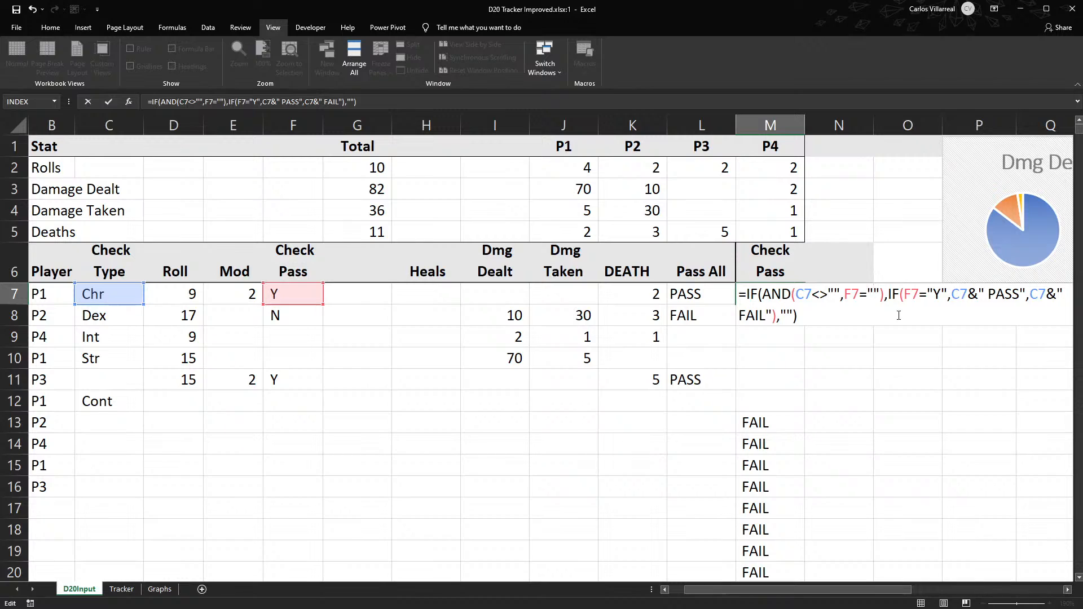
pyautogui.press('BackSpace')
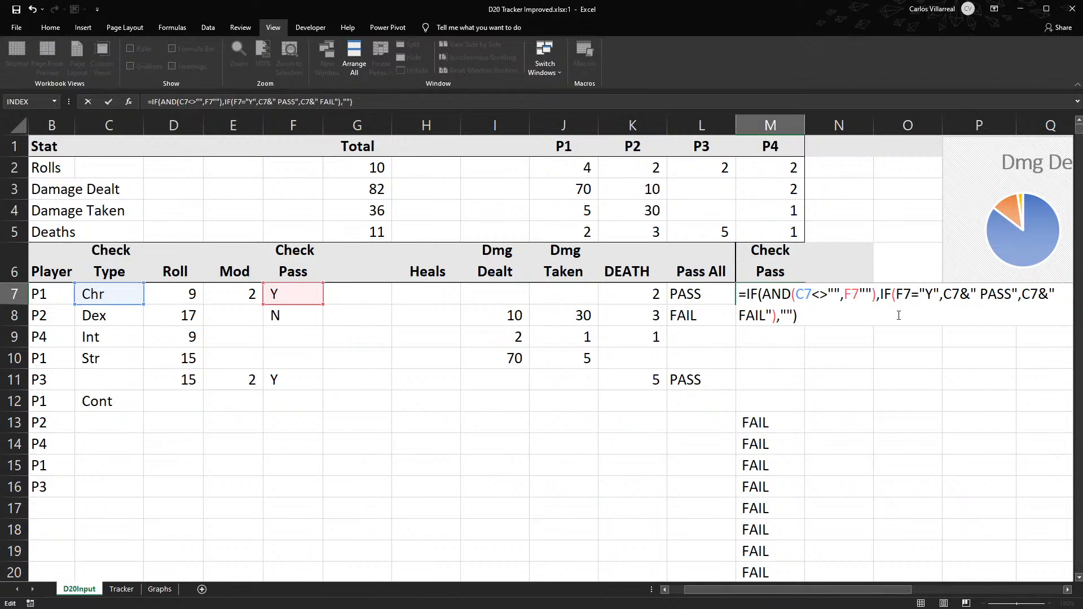
pyautogui.write('<>')
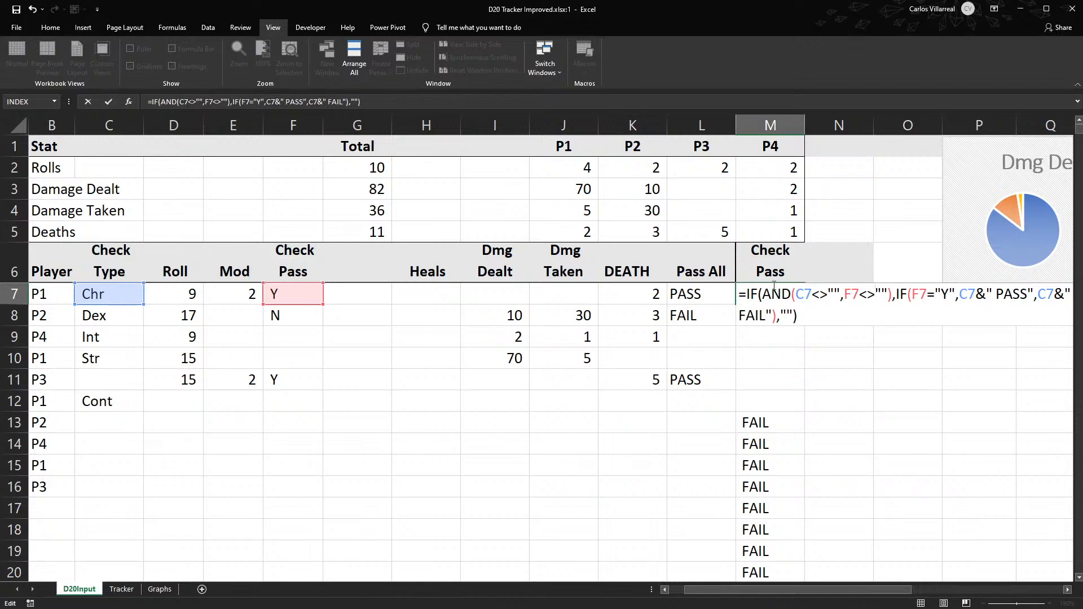
pyautogui.click(893, 294)
pyautogui.press('Return')
pyautogui.click(797, 300)
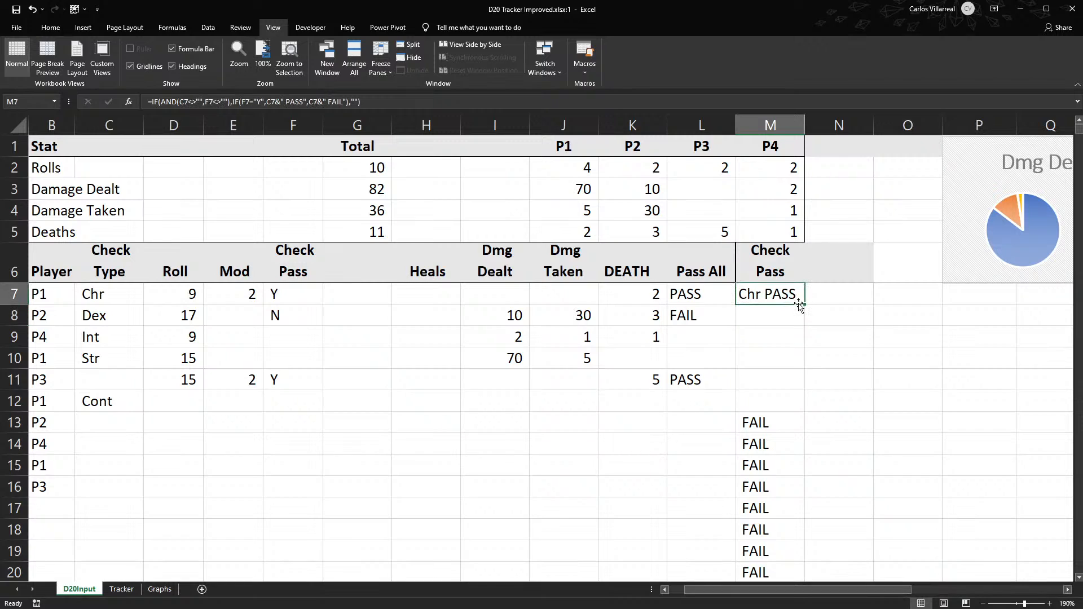
pyautogui.doubleClick(804, 305)
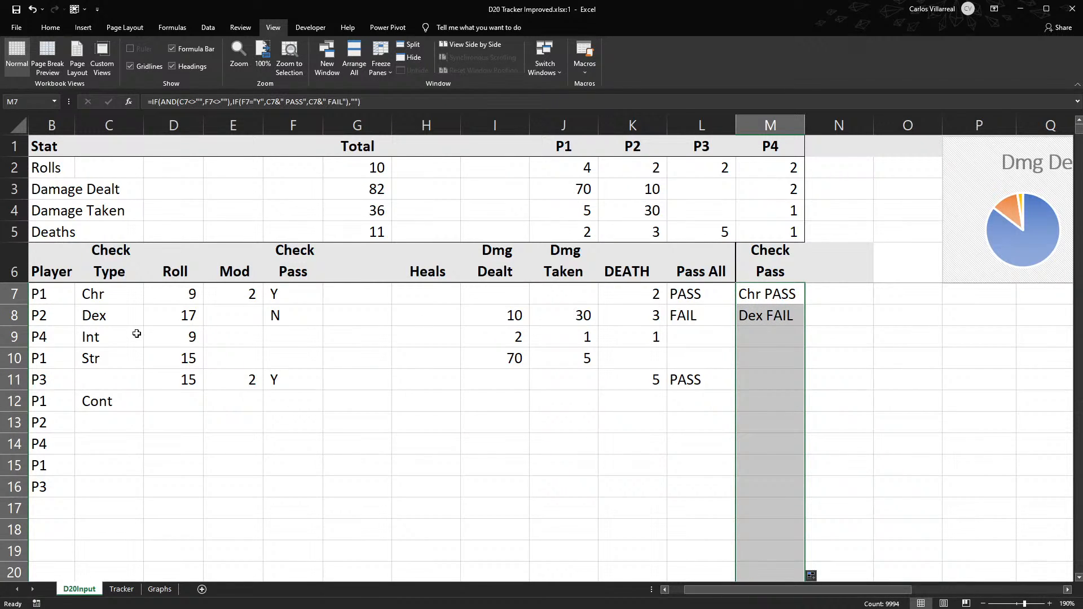
# - Compare the Check Type entries in column C and the Check Pass entries in column F with the combined results in column M
pyautogui.click(126, 343)
pyautogui.click(250, 344)
pyautogui.click(288, 335)
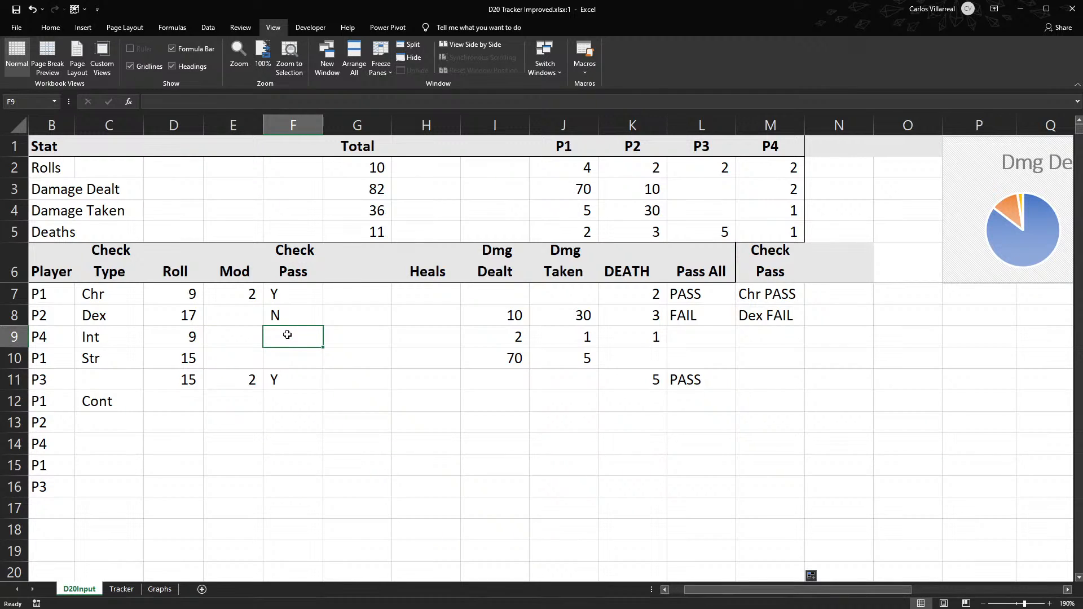
pyautogui.moveTo(115, 294); pyautogui.dragTo(92, 422)
pyautogui.moveTo(277, 294); pyautogui.dragTo(278, 423)
pyautogui.moveTo(770, 294); pyautogui.dragTo(790, 384)
# - Inspect the Pass All formula in L7 and its filled column against the Check Type, Roll and Mod entries
pyautogui.click(722, 297)
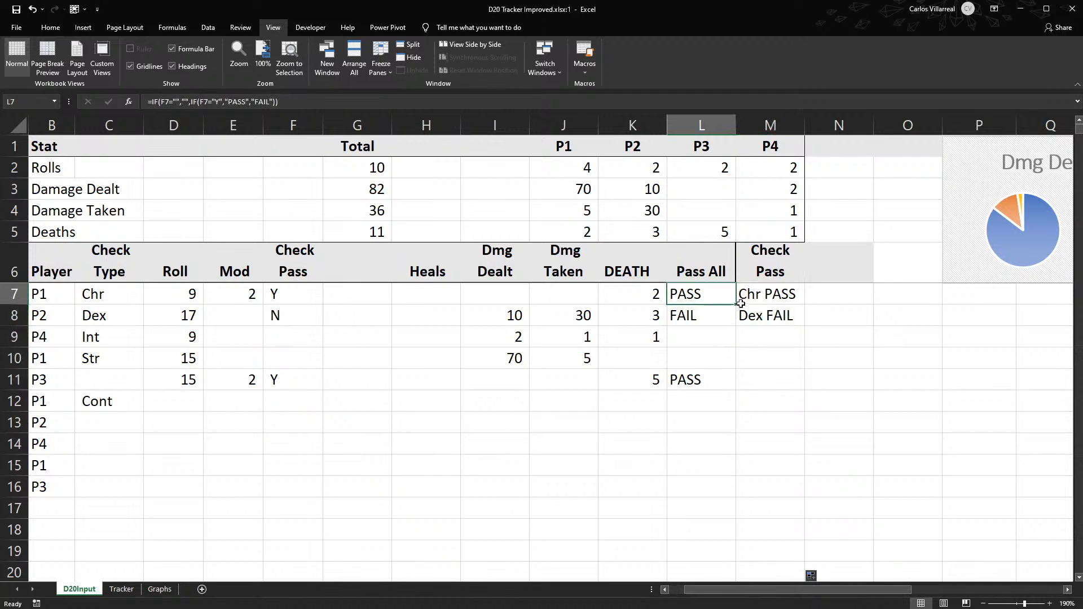
pyautogui.hotkey('ctrl', 'shift', 'Down')
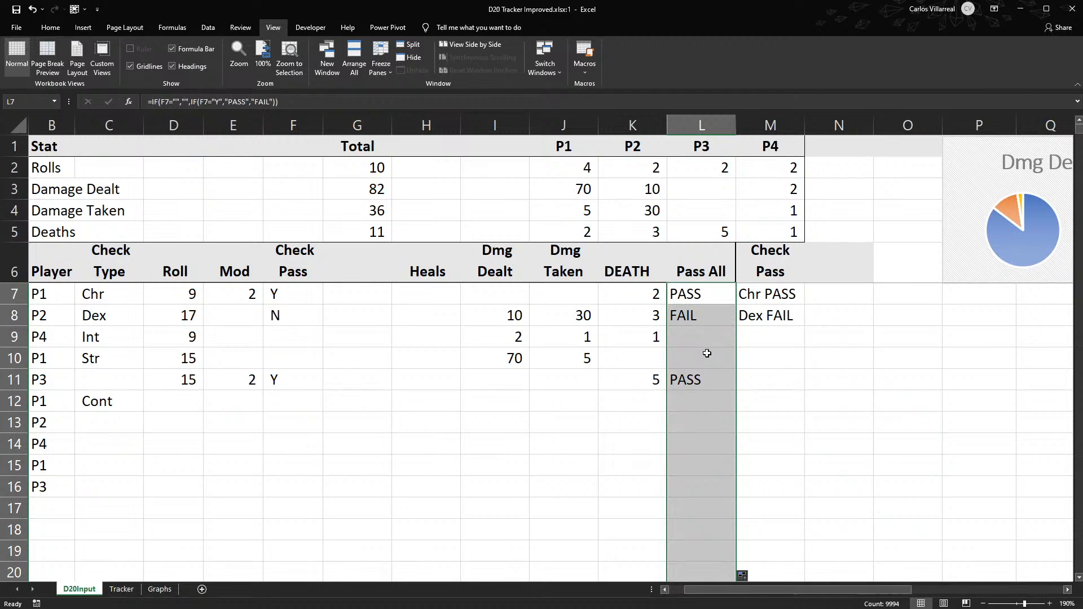
pyautogui.doubleClick(699, 293)
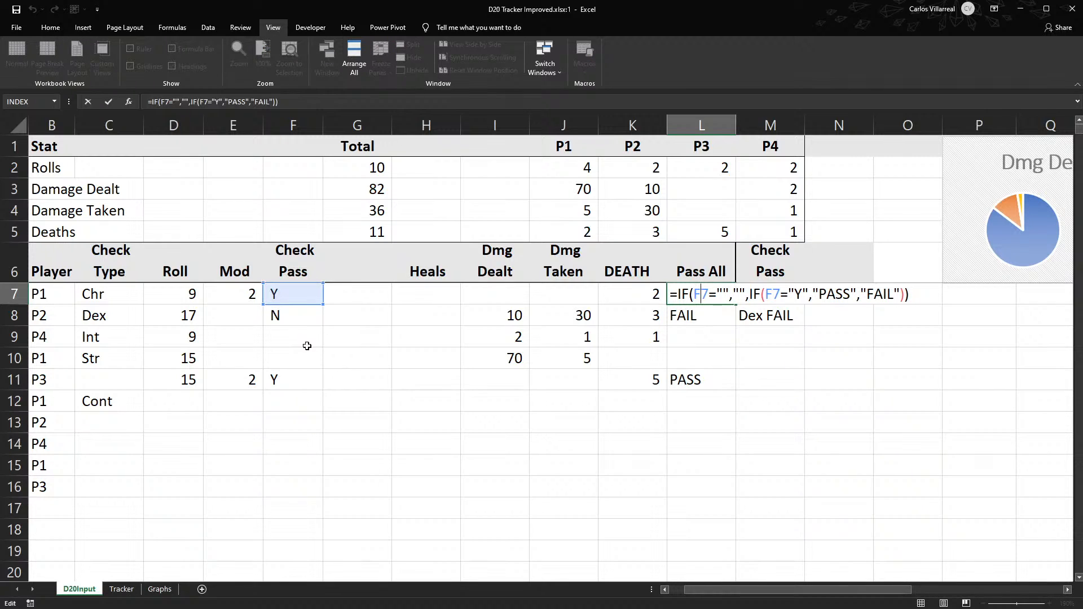
pyautogui.press('Return')
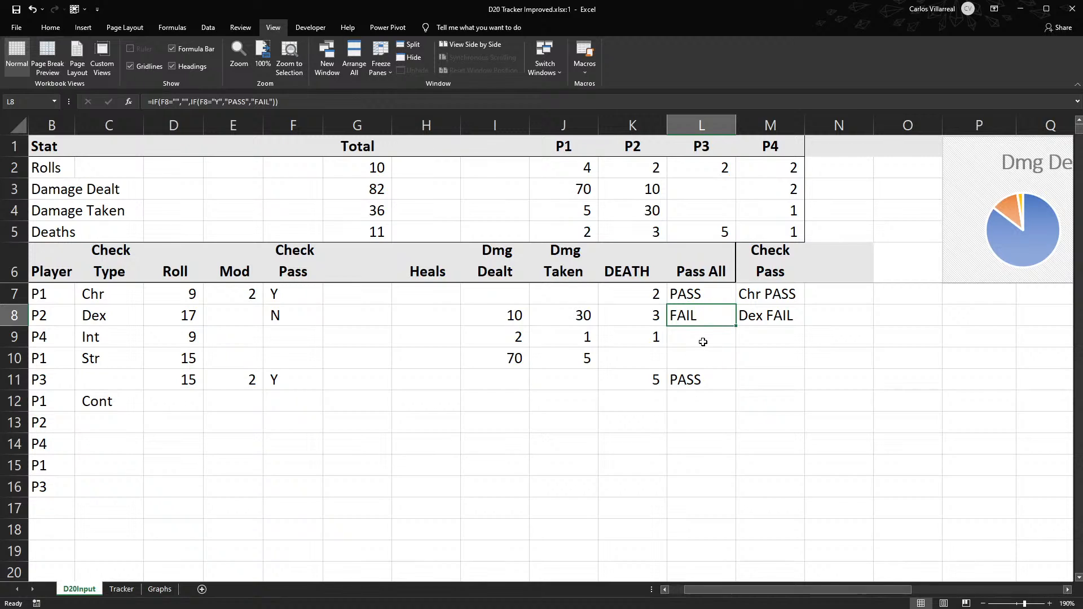
pyautogui.click(703, 341)
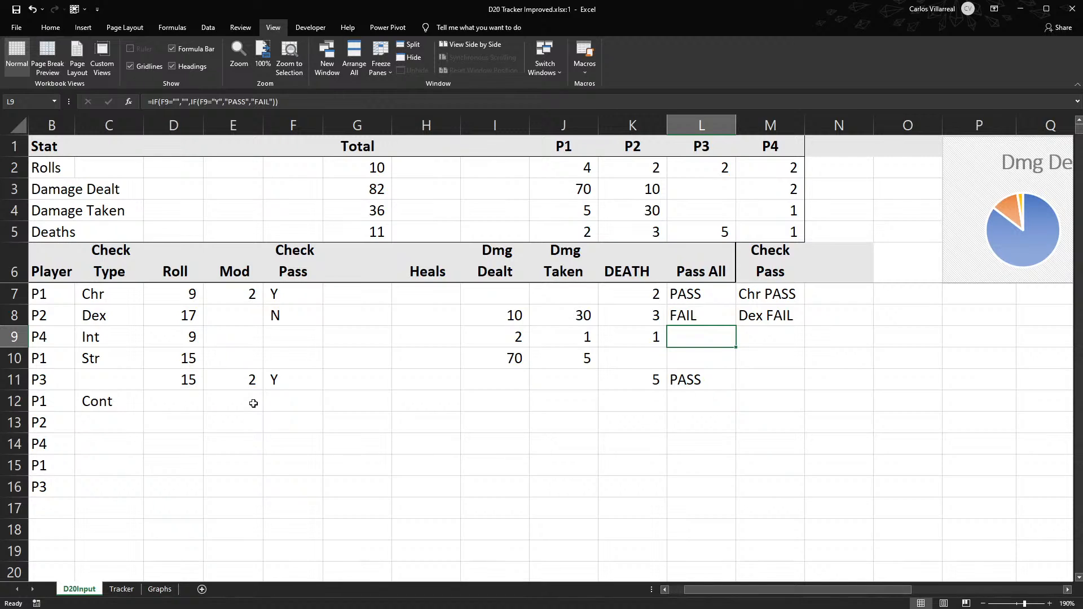
pyautogui.moveTo(113, 290); pyautogui.dragTo(126, 402)
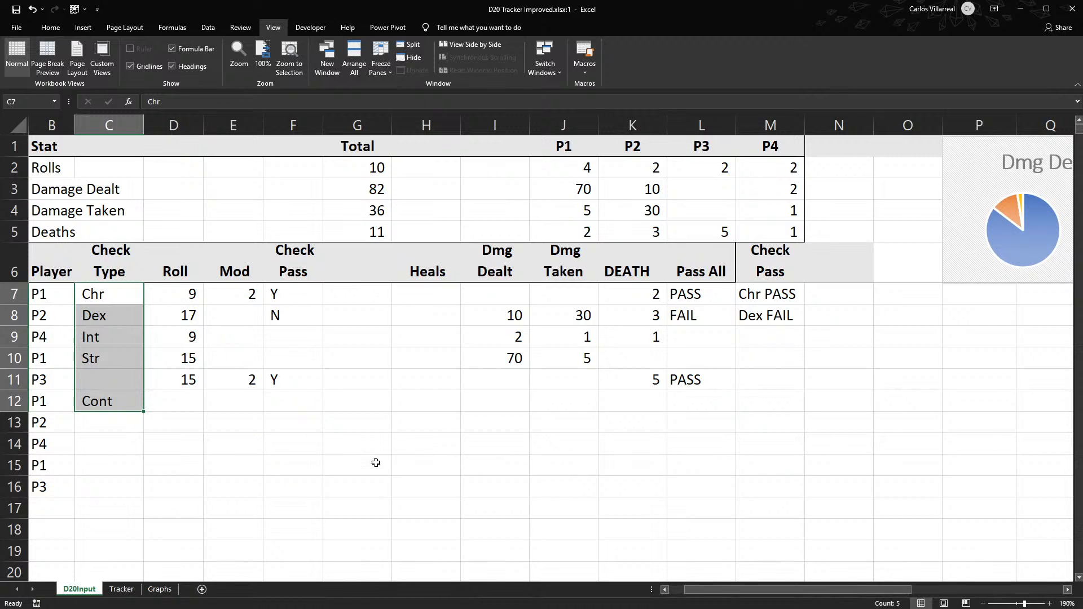
pyautogui.moveTo(188, 294); pyautogui.dragTo(225, 293)
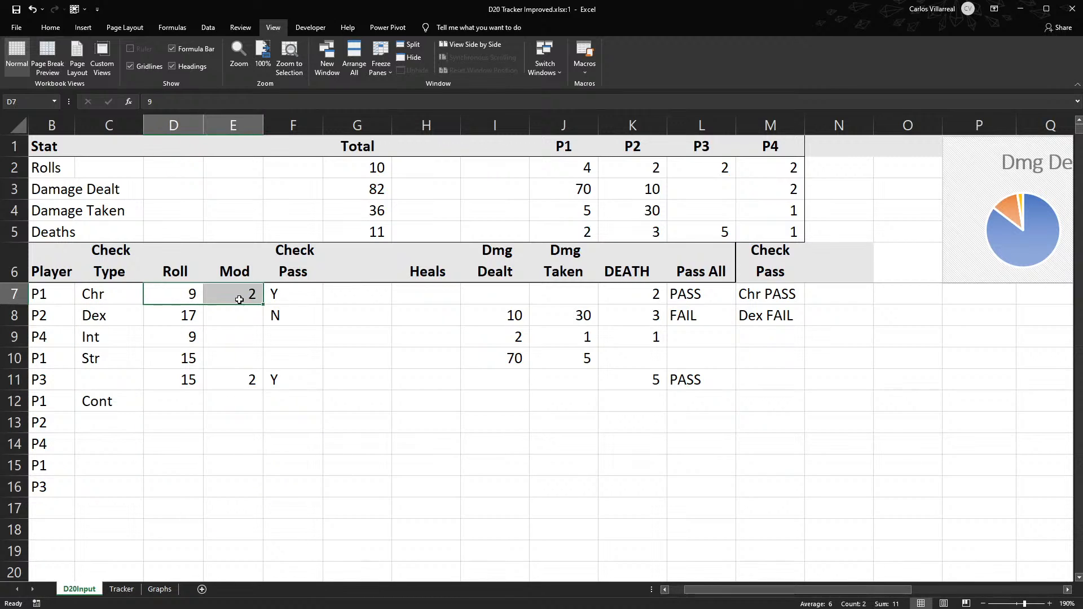
# - On the Tracker sheet, insert six blank columns before the roll percentage table and move that table to start at R1
pyautogui.click(135, 589)
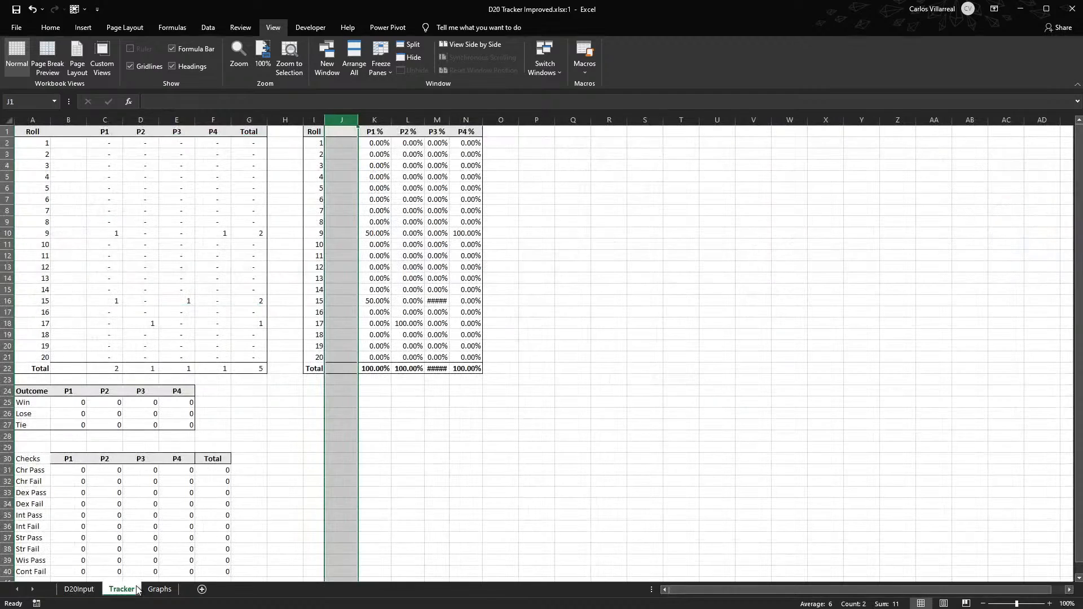
pyautogui.click(621, 275)
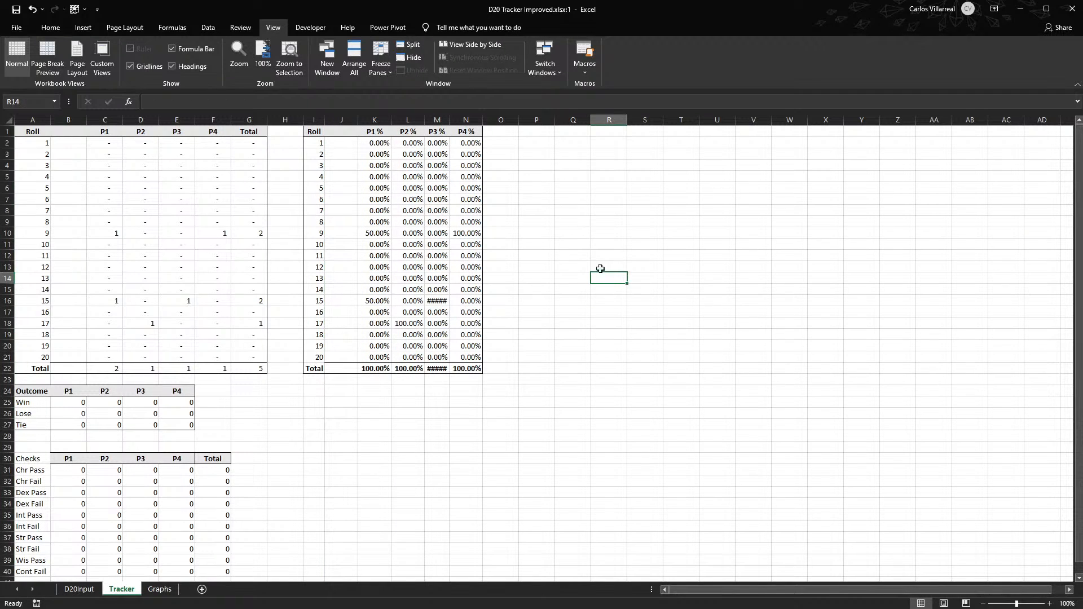
pyautogui.moveTo(313, 120); pyautogui.dragTo(467, 124)
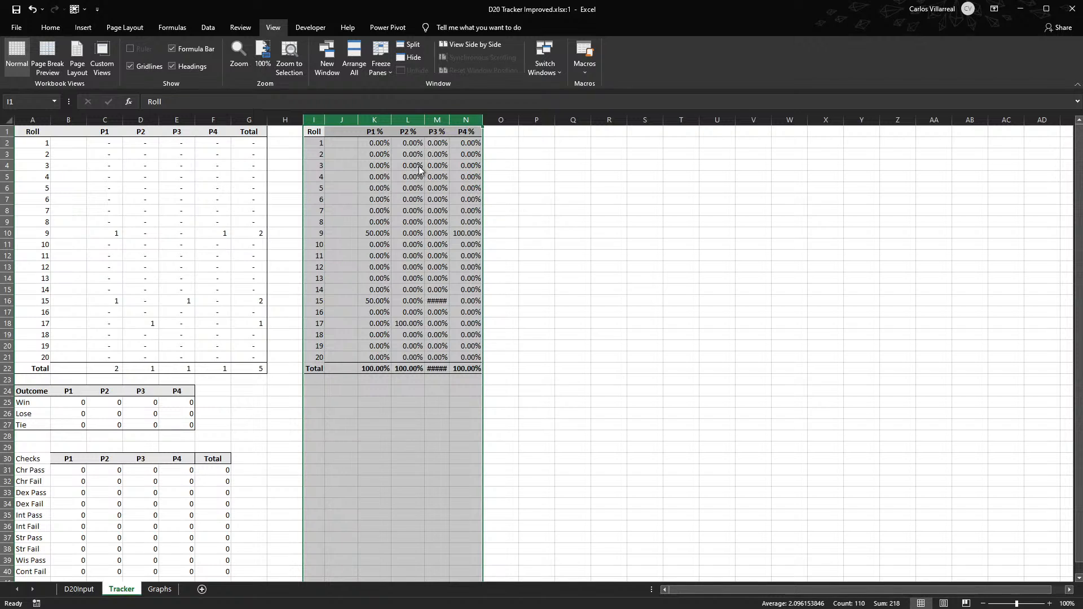
pyautogui.hotkey('ctrl', 'shift', '+')
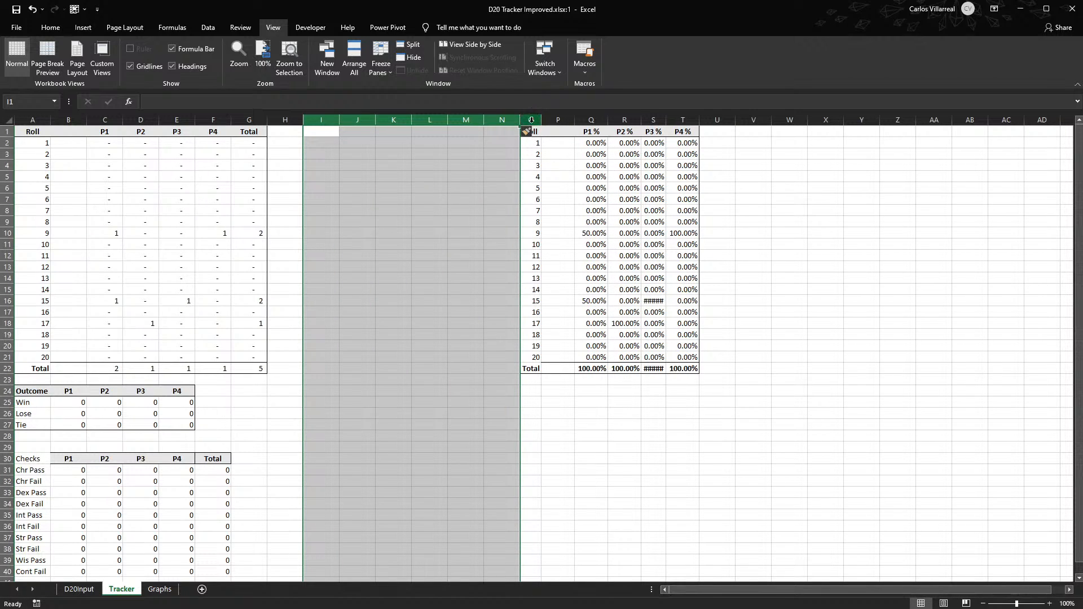
pyautogui.moveTo(693, 132); pyautogui.dragTo(535, 372)
pyautogui.moveTo(517, 251); pyautogui.dragTo(618, 244)
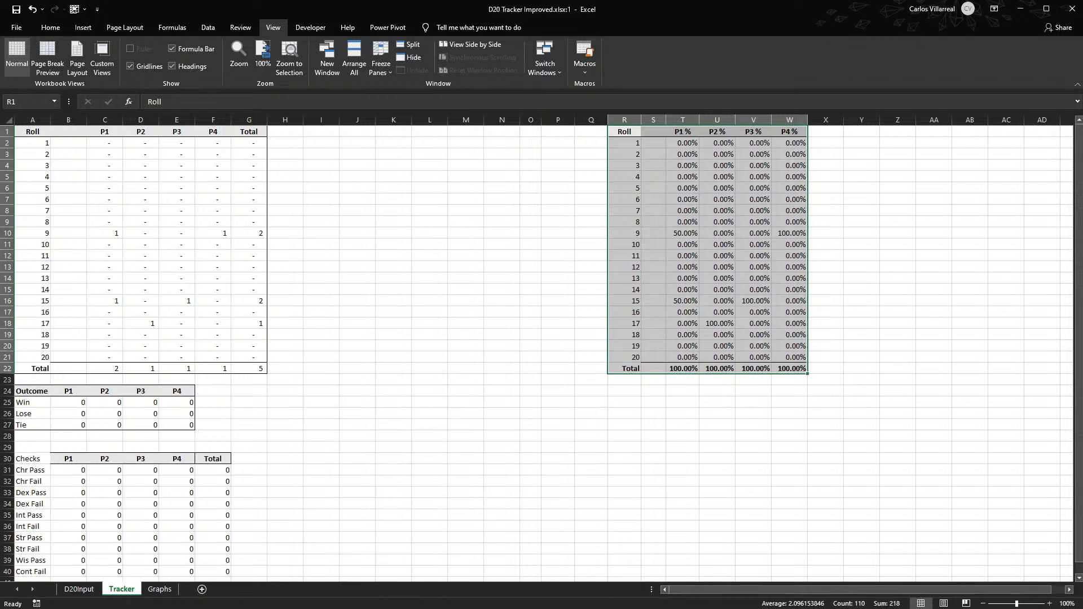
# - Copy the roll count table A1:G22 and paste the duplicate at I1
pyautogui.hotkey('alt', 'Tab')
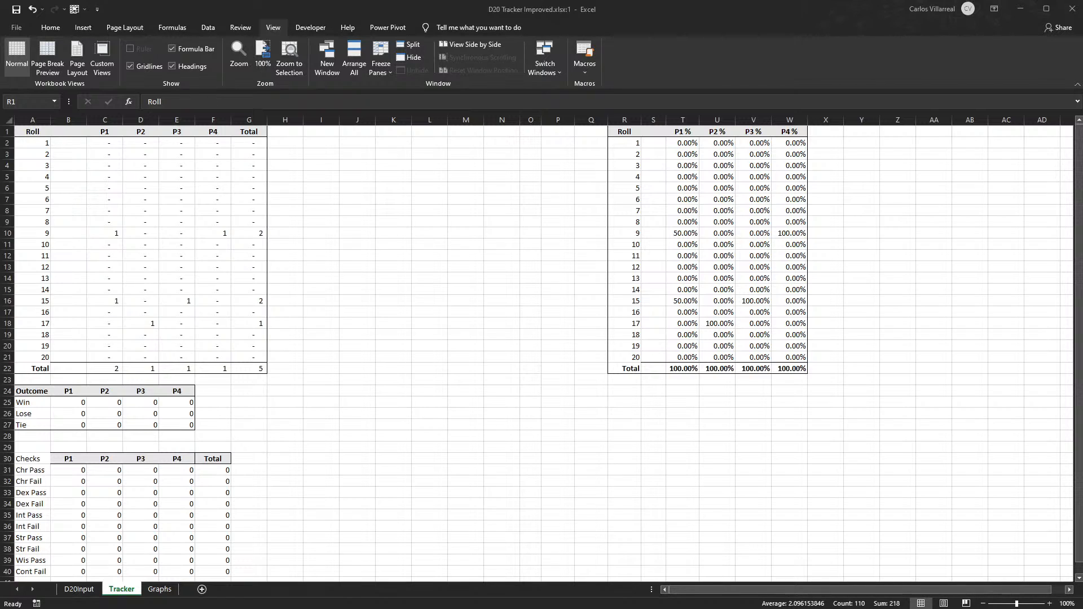
pyautogui.scroll(3, 258, 341)
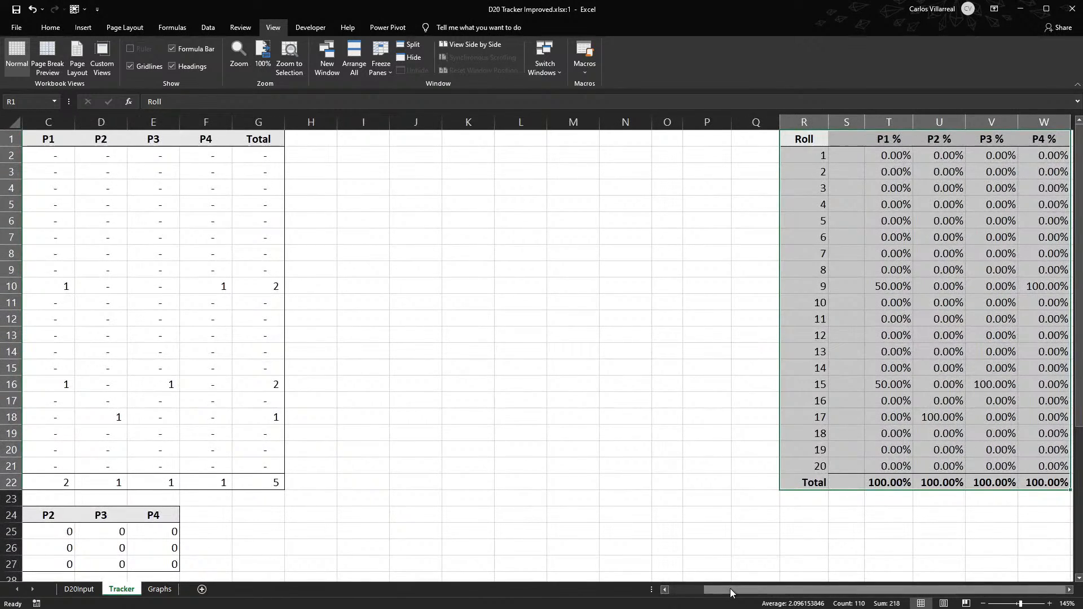
pyautogui.moveTo(736, 590); pyautogui.dragTo(701, 590)
pyautogui.scroll(-2, 50, 492)
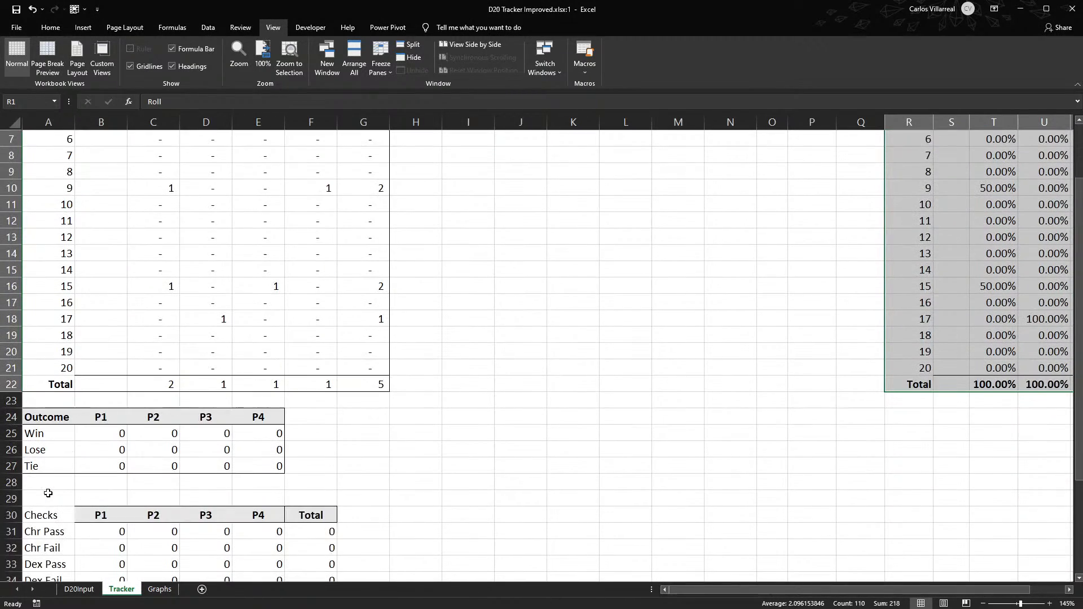
pyautogui.scroll(2, 303, 461)
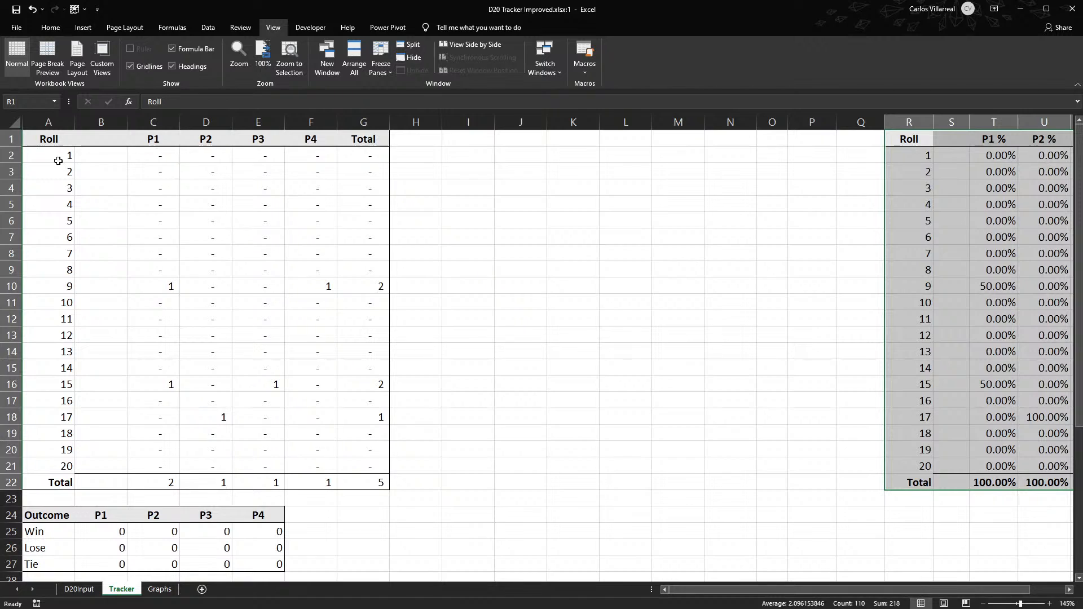
pyautogui.click(29, 126)
pyautogui.click(37, 138)
pyautogui.moveTo(37, 138); pyautogui.dragTo(365, 475)
pyautogui.hotkey('ctrl', 'c')
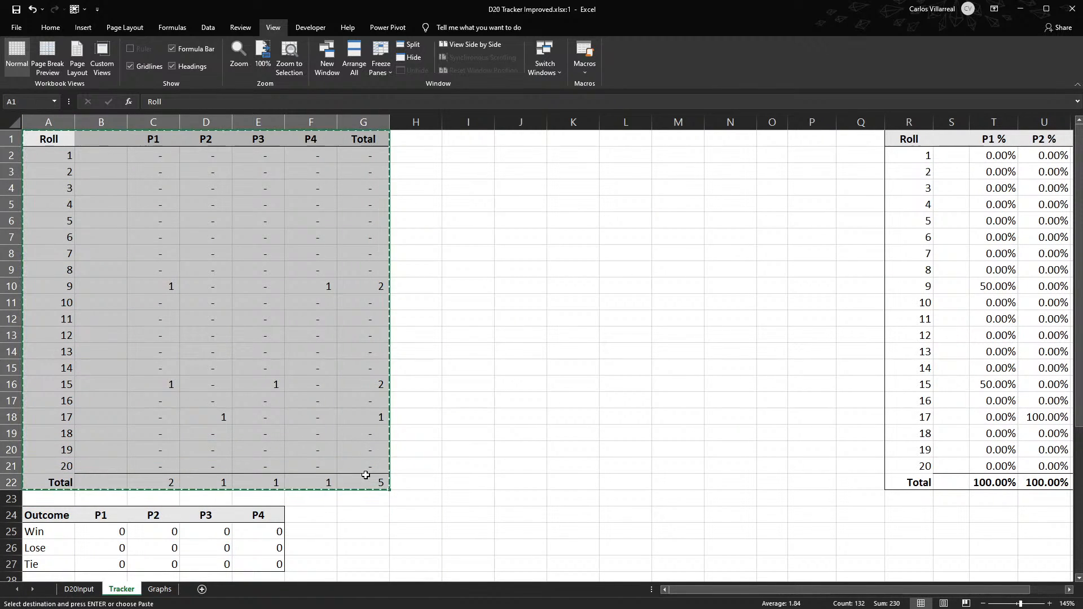
pyautogui.click(469, 139)
pyautogui.hotkey('ctrl', 'v')
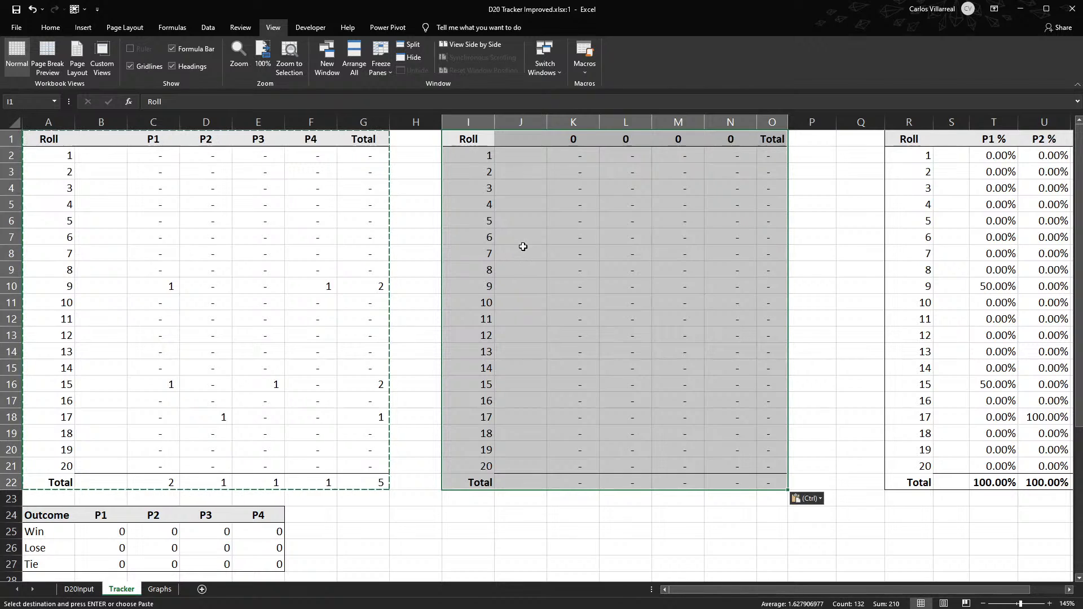
# - Try to restore the duplicate table's player headers by copying C1:F1 to K1, and compare the header references in K1 and C1
pyautogui.click(572, 141)
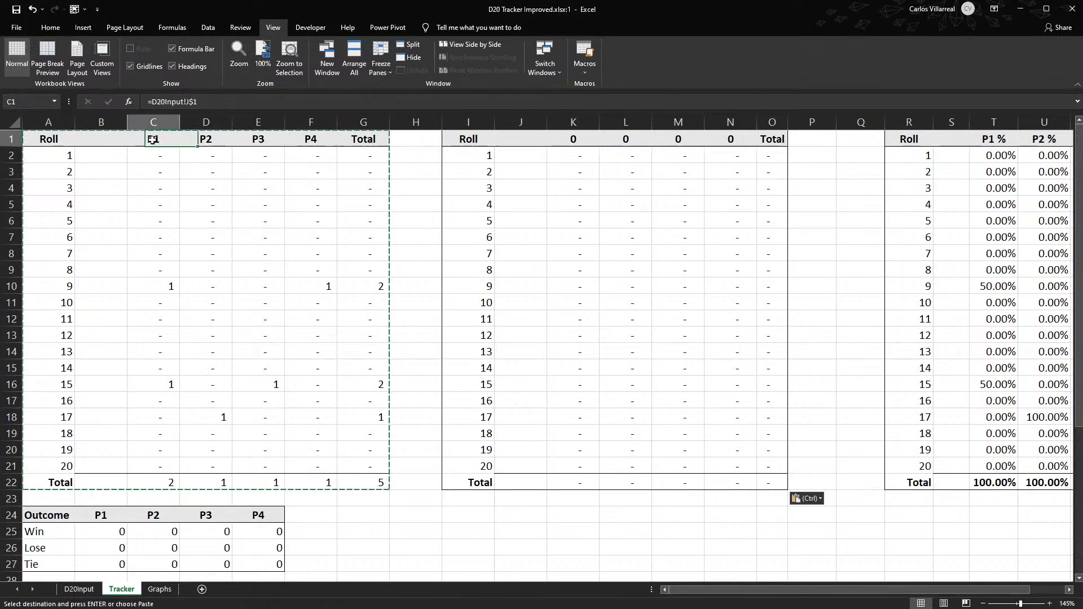
pyautogui.moveTo(152, 140); pyautogui.dragTo(343, 140)
pyautogui.hotkey('ctrl', 'c')
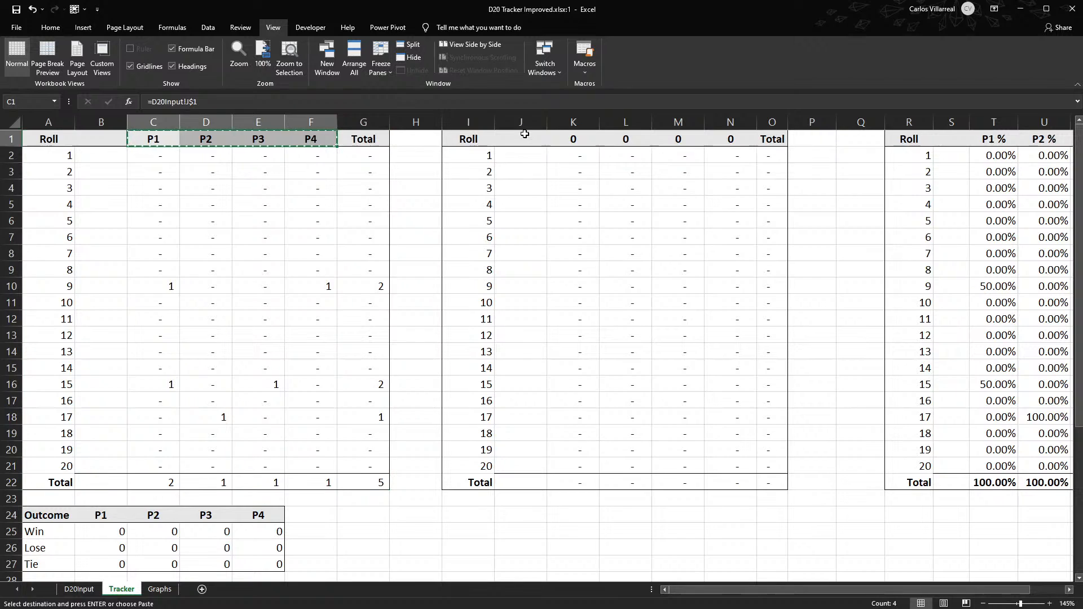
pyautogui.click(571, 139)
pyautogui.hotkey('ctrl', 'v')
pyautogui.doubleClick(579, 135)
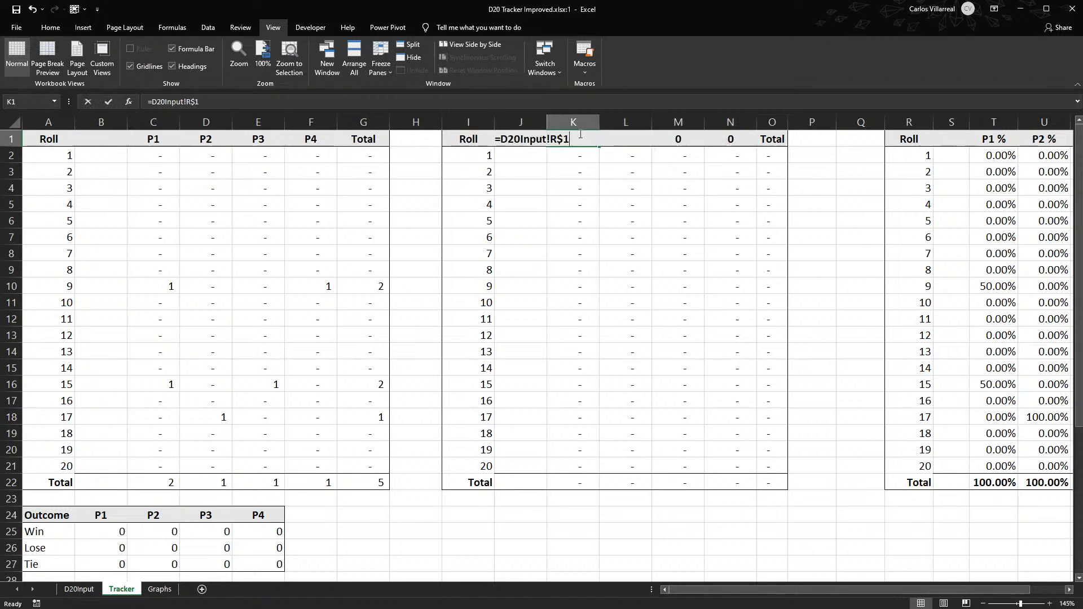
pyautogui.press('Escape')
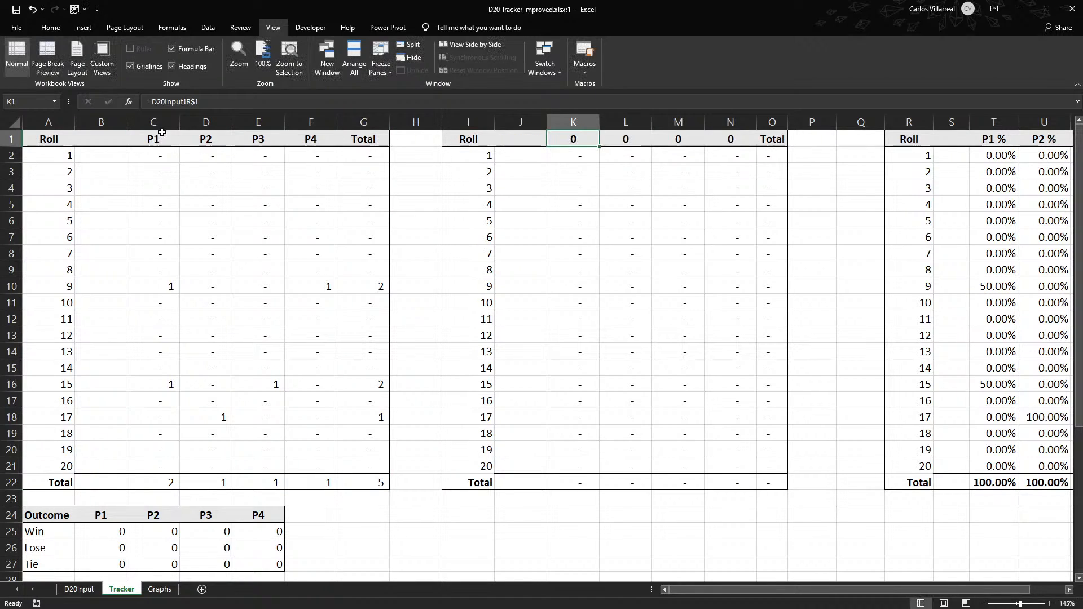
pyautogui.click(162, 132)
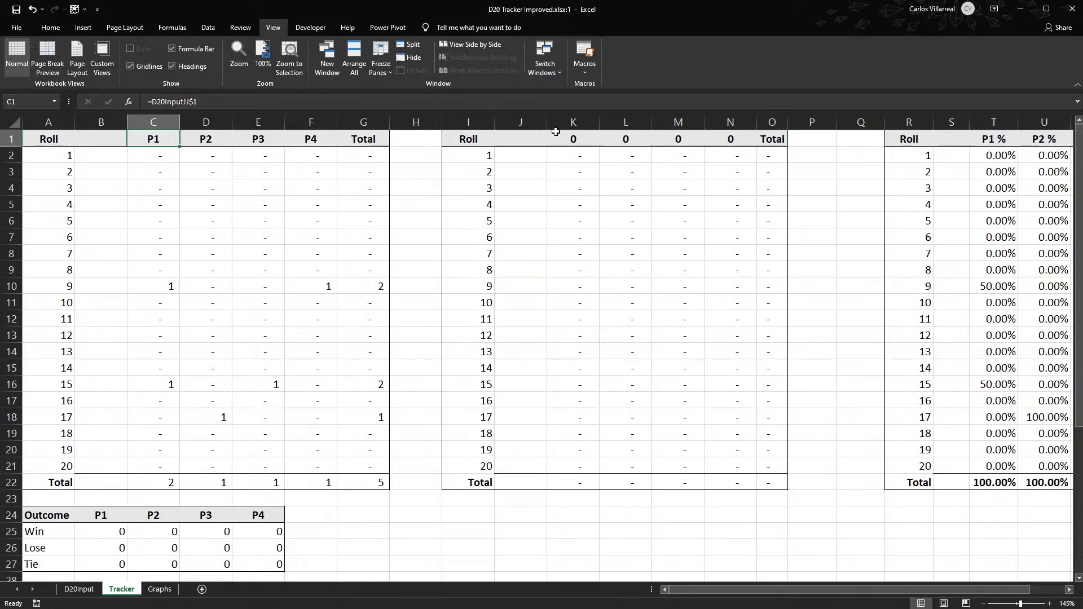
# - Rename the duplicate table's header in I1 as Mod Roll and the original table's header in A1 as Raw Roll
pyautogui.doubleClick(472, 139)
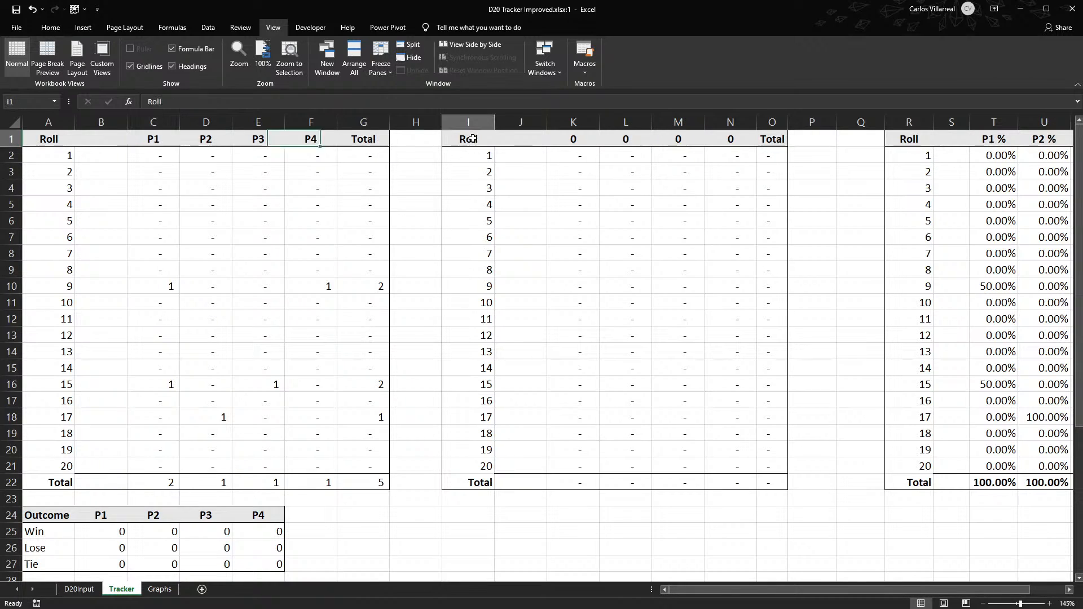
pyautogui.click(454, 139)
pyautogui.write('Mod')
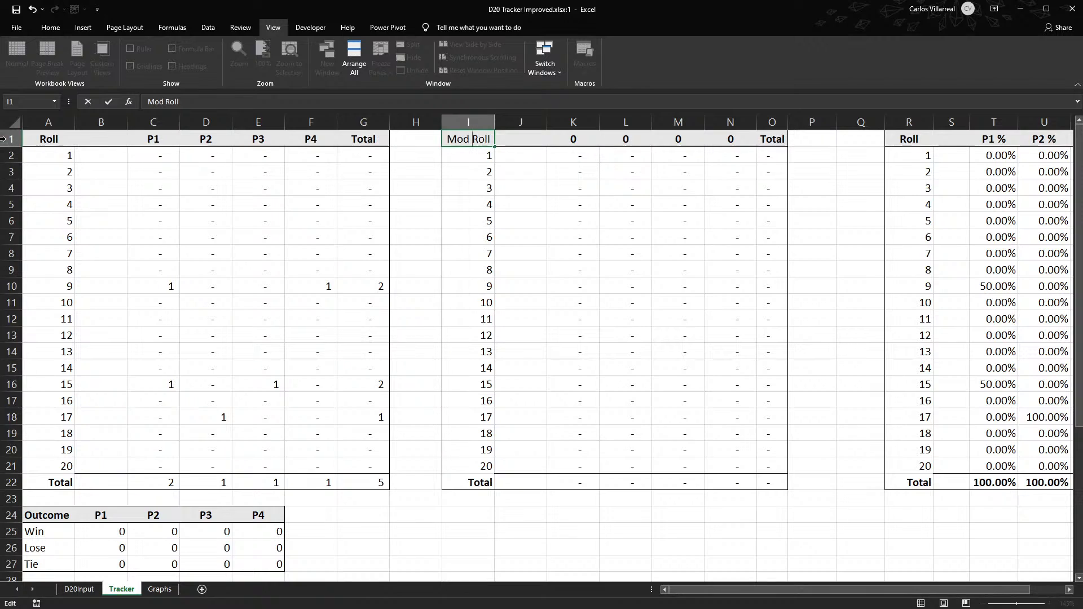
pyautogui.click(44, 122)
pyautogui.click(31, 141)
pyautogui.doubleClick(29, 140)
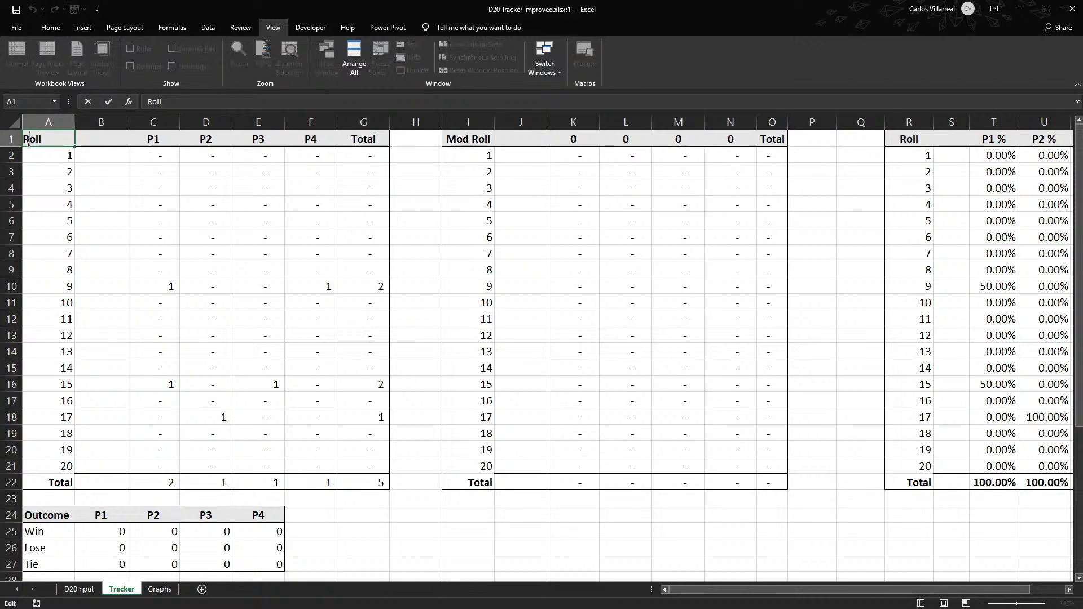
pyautogui.write('Raw')
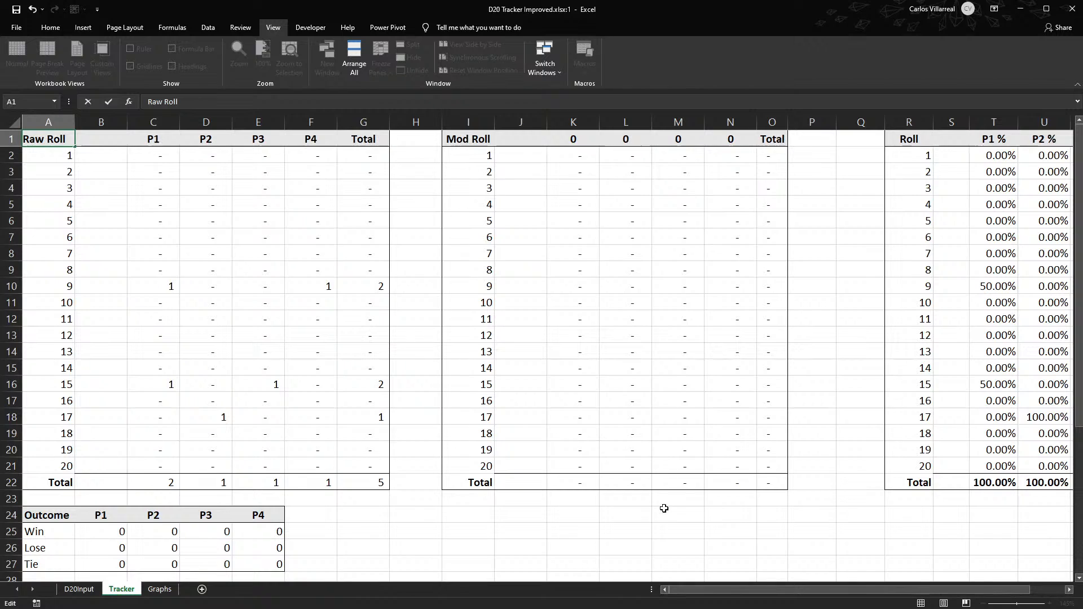
# - Move the Mod Roll table's Total row from I22:O22 down to row 29
pyautogui.scroll(-1, 566, 505)
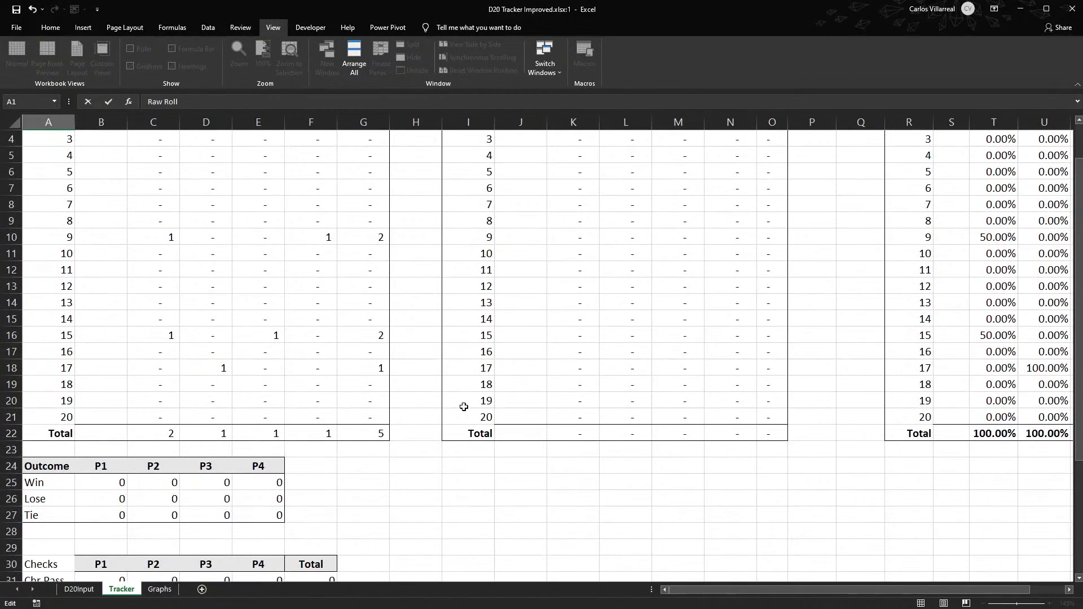
pyautogui.click(470, 443)
pyautogui.moveTo(468, 434); pyautogui.dragTo(716, 545)
pyautogui.scroll(-1, 716, 539)
pyautogui.scroll(-3, 683, 494)
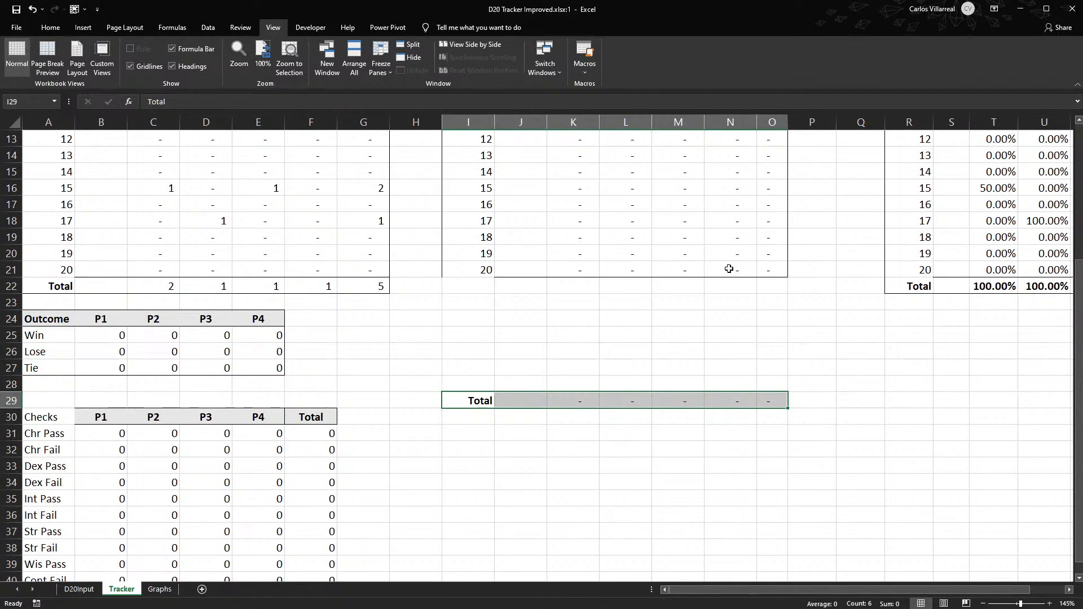
# - Remove the leftover borders from the emptied cells J22:O22 in the Mod Roll table
pyautogui.moveTo(770, 288); pyautogui.dragTo(522, 286)
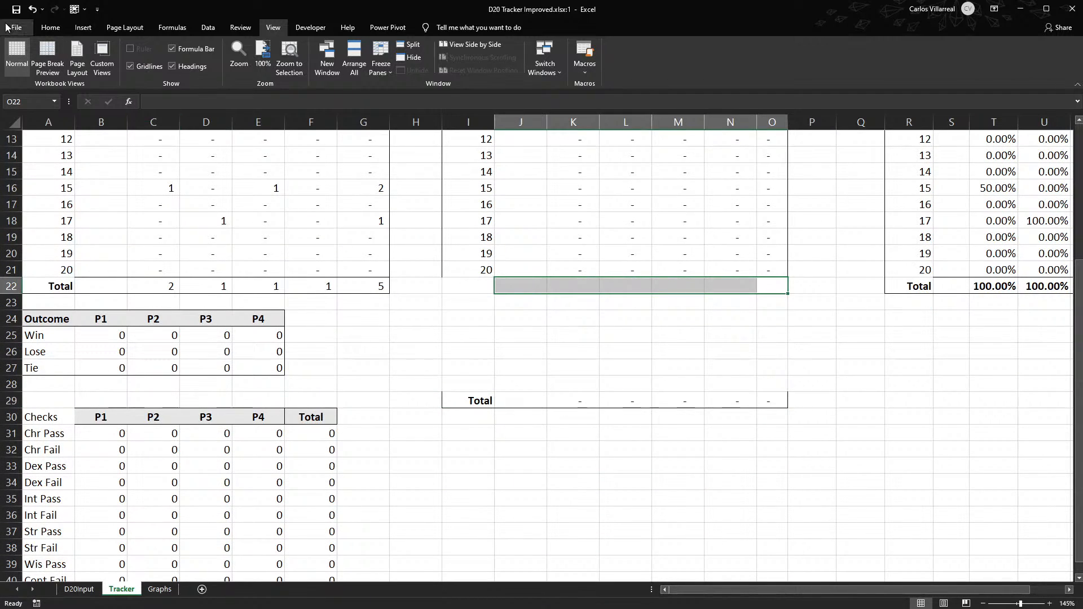
pyautogui.click(50, 27)
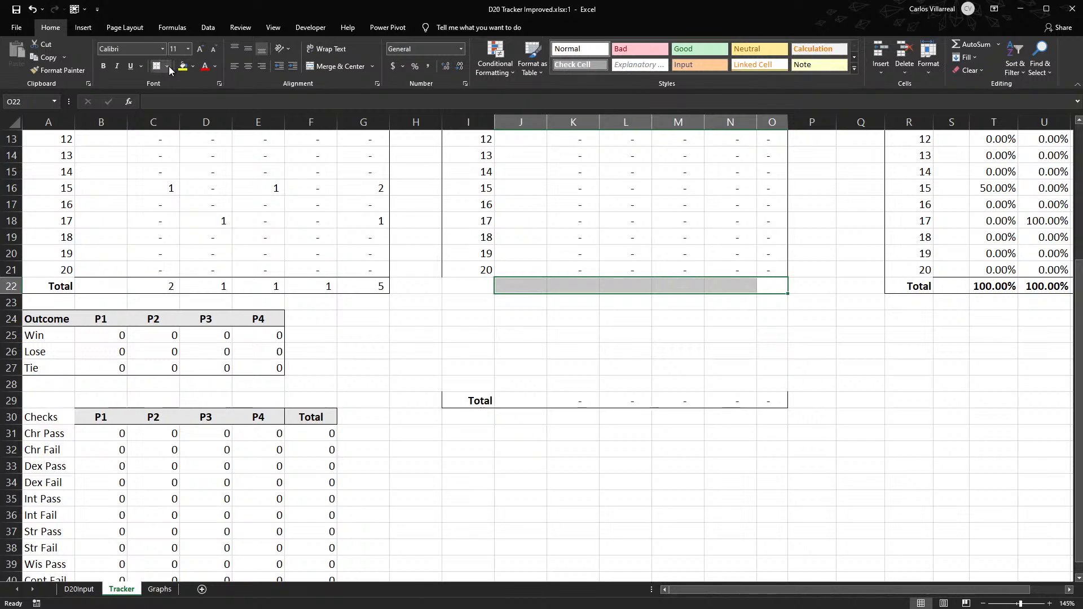
pyautogui.click(615, 355)
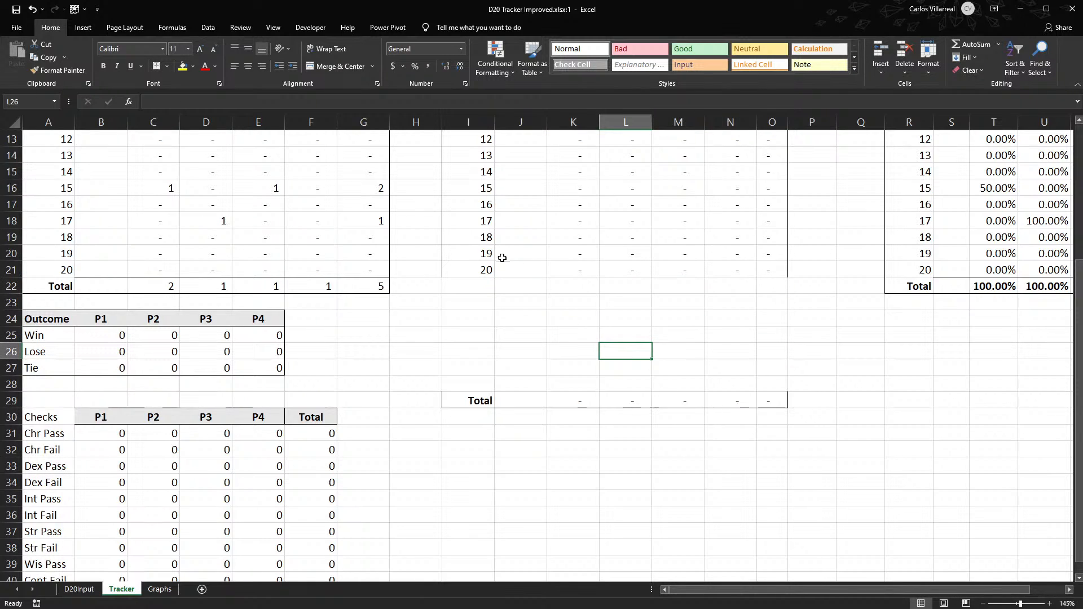
# - Extend the Mod Roll number series in column I down to row 31 and place the Total row in row 32
pyautogui.scroll(-2, 503, 256)
pyautogui.moveTo(457, 299); pyautogui.dragTo(484, 394)
pyautogui.scroll(3, 483, 395)
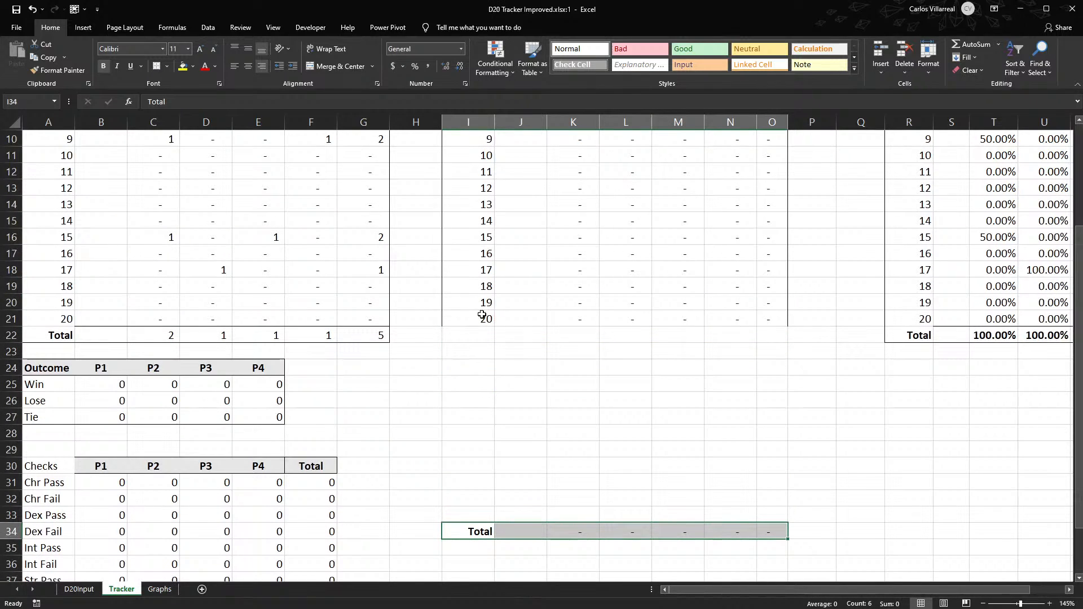
pyautogui.moveTo(482, 310); pyautogui.dragTo(487, 481)
pyautogui.moveTo(455, 531); pyautogui.dragTo(764, 503)
pyautogui.scroll(3, 565, 534)
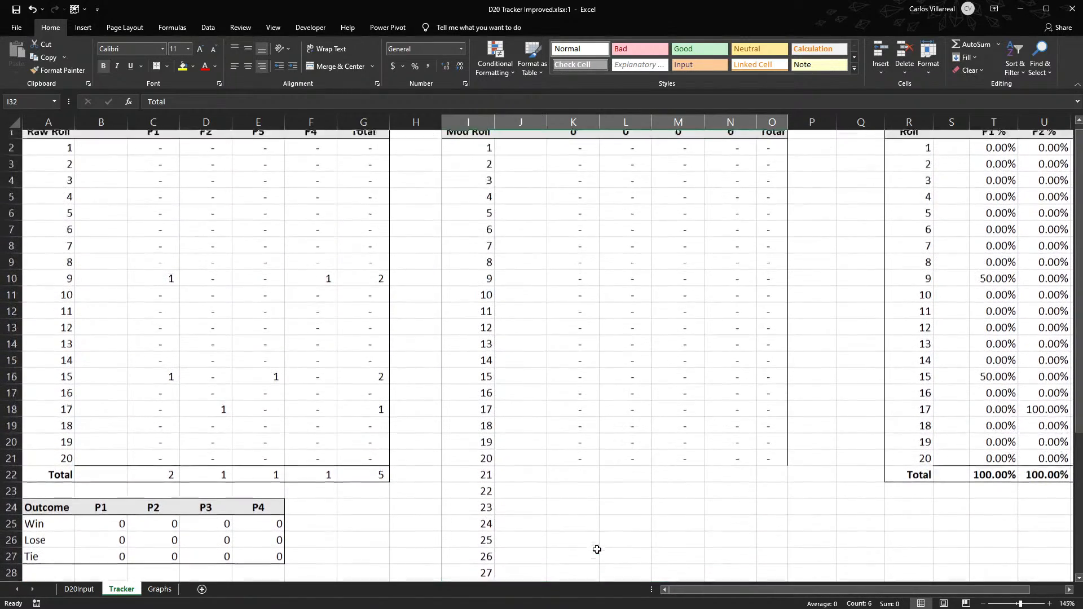
# - Use AutoSum to re-enter the Mod Roll player totals in row 32 from K32 onward, summing down through row 31
pyautogui.scroll(-3, 597, 550)
pyautogui.click(568, 500)
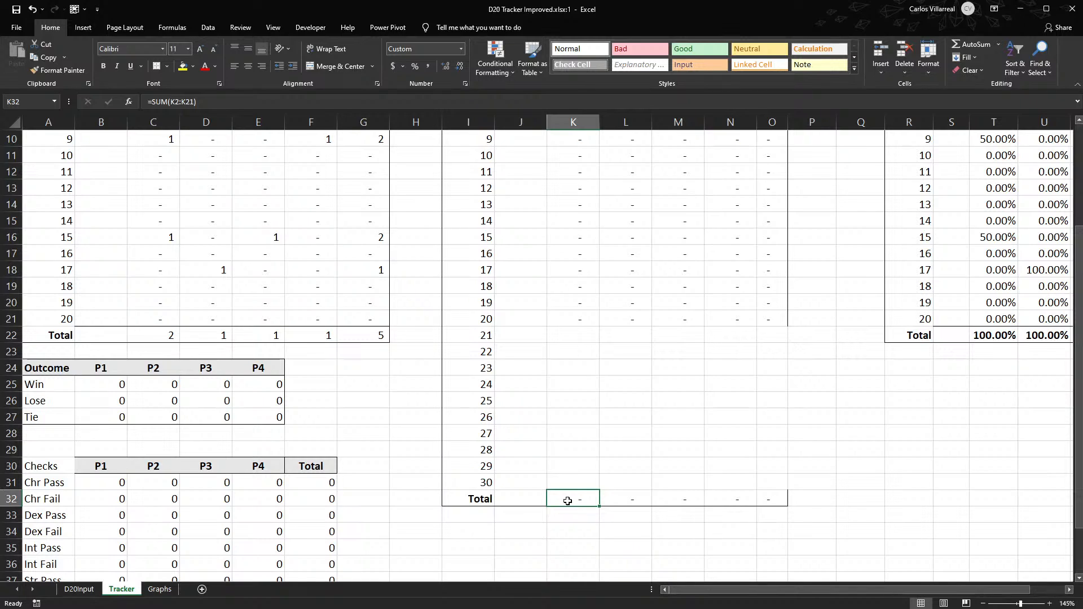
pyautogui.hotkey('alt', '=')
pyautogui.press('Tab')
pyautogui.hotkey('alt', '=')
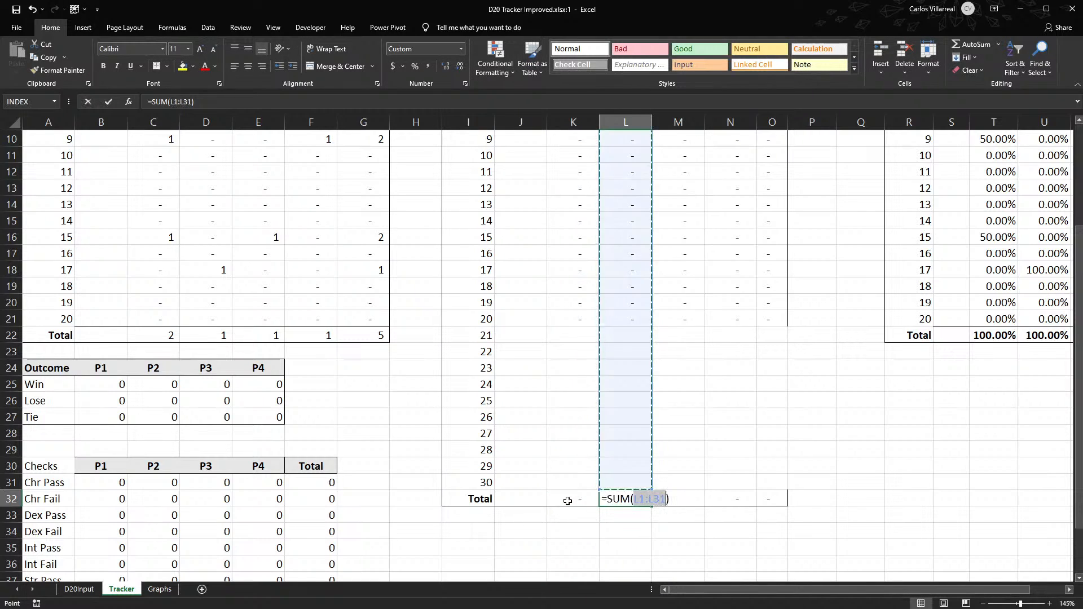
pyautogui.press('Tab')
pyautogui.hotkey('alt', '=')
pyautogui.press('Tab')
pyautogui.hotkey('alt', '=')
pyautogui.press('Tab')
# - Fill the K32 total formula across the Mod Roll Total row through O32 and check the formula in O32
pyautogui.click(567, 501)
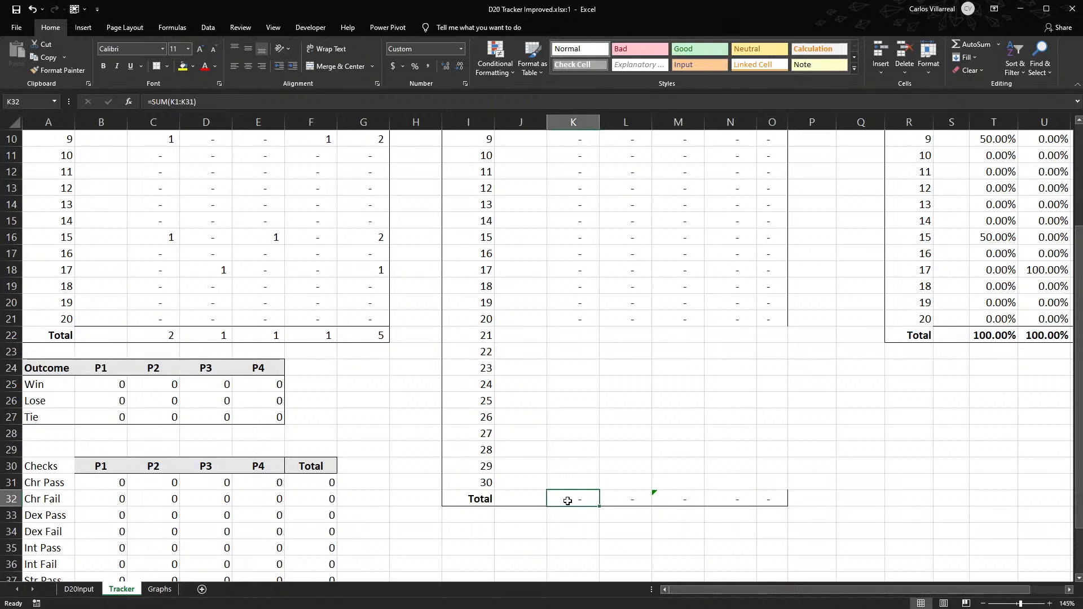
pyautogui.moveTo(602, 508); pyautogui.dragTo(789, 499)
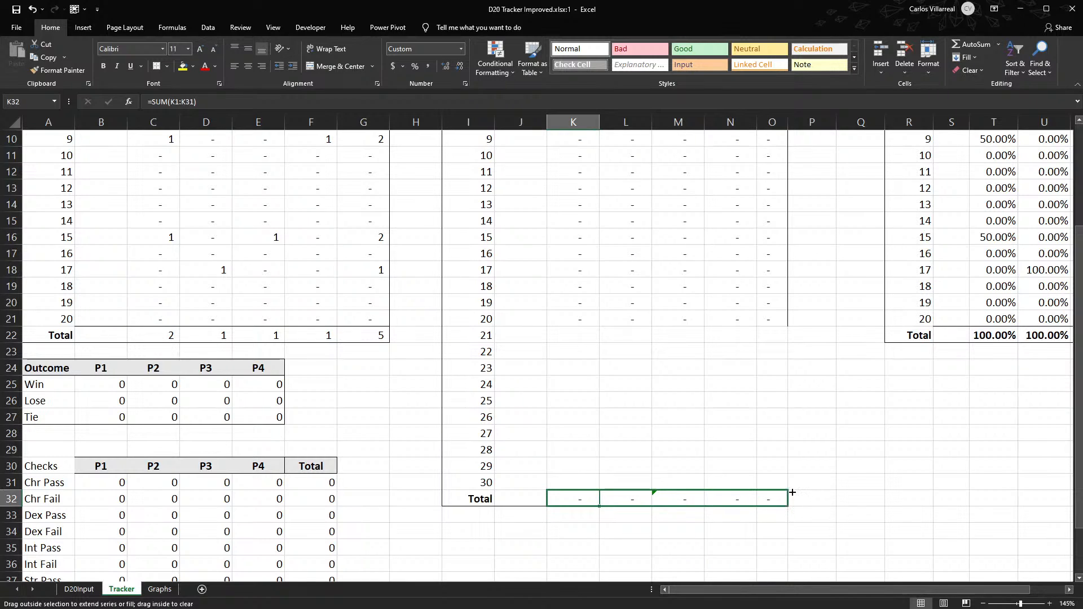
pyautogui.click(782, 499)
pyautogui.doubleClick(783, 499)
pyautogui.press('Escape')
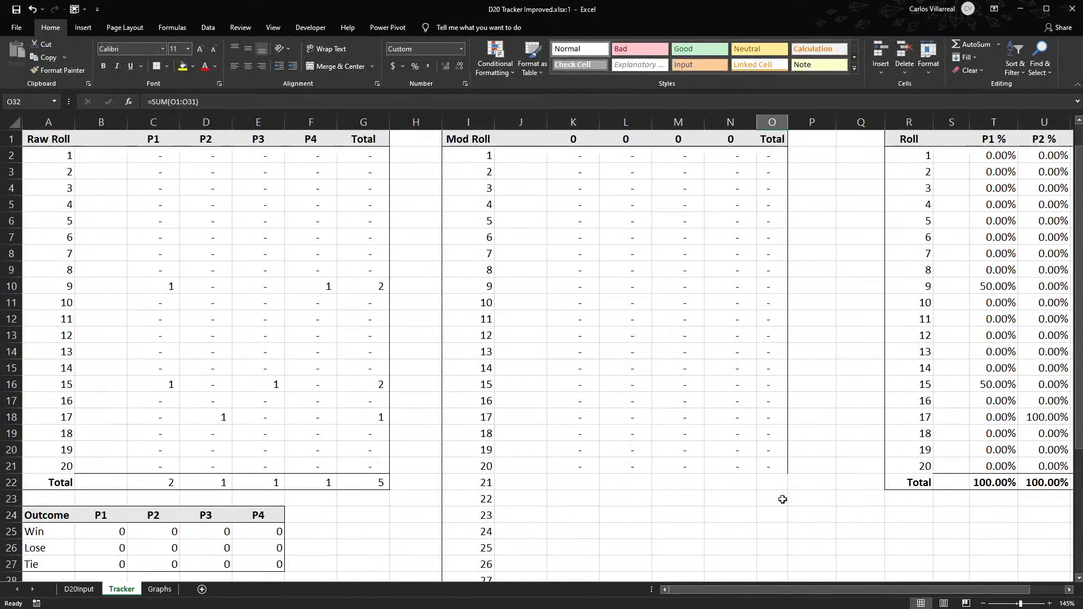
# - Link the Mod Roll header K1 to =D20Input!J1 and fill it across to N1 for all four players
pyautogui.scroll(3, 783, 499)
pyautogui.click(563, 143)
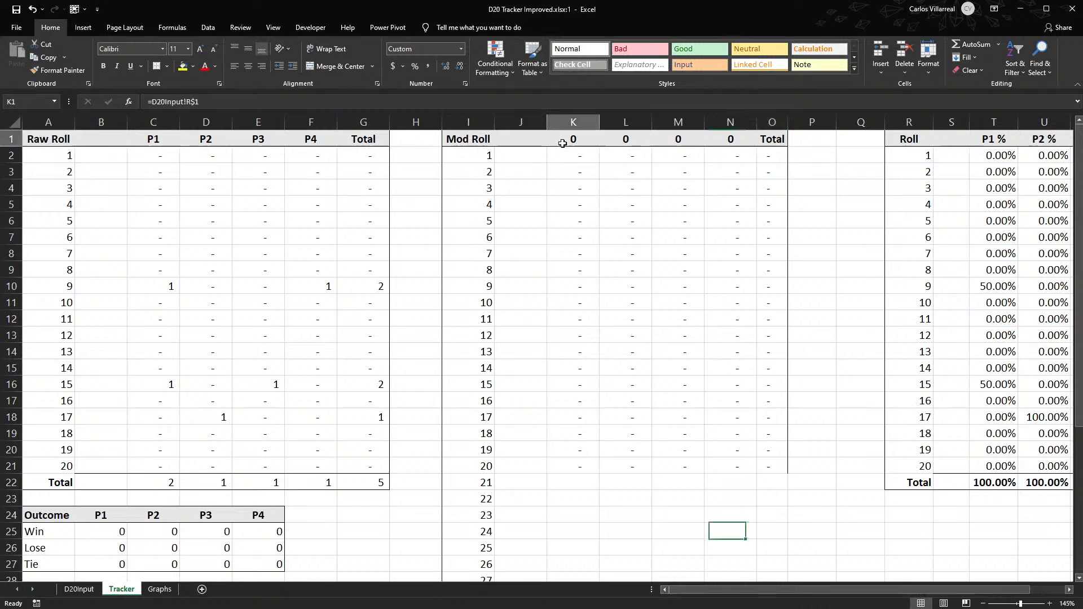
pyautogui.write('=')
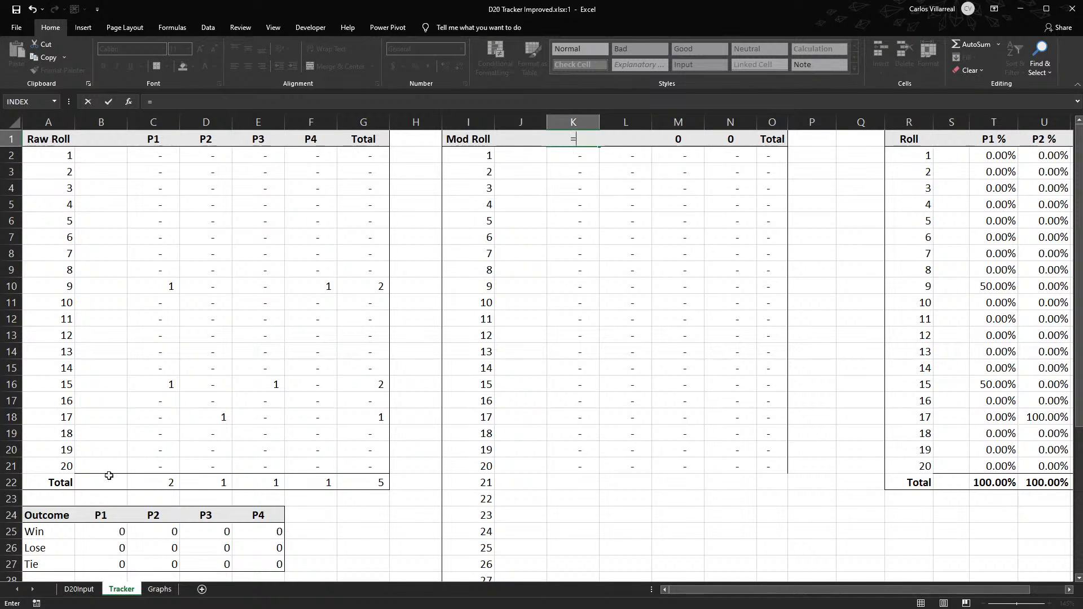
pyautogui.click(79, 589)
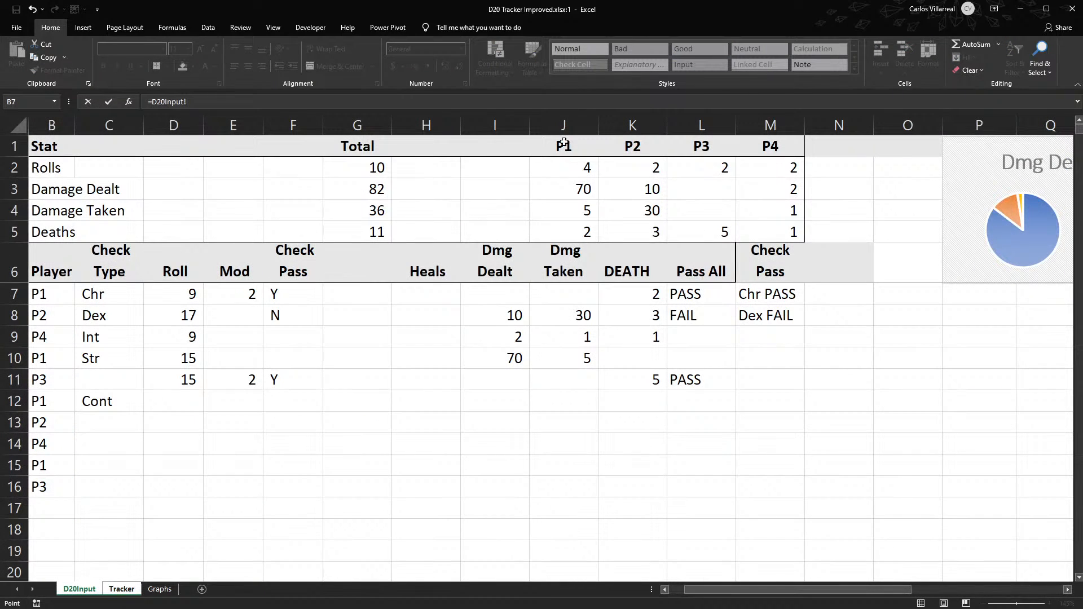
pyautogui.press('Return')
pyautogui.click(570, 139)
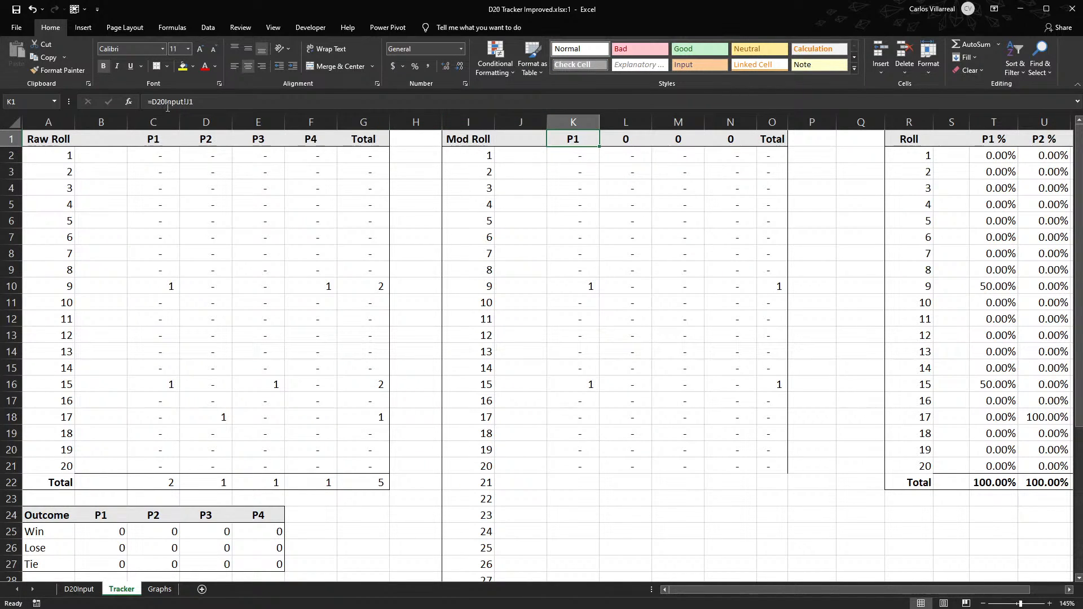
pyautogui.moveTo(599, 148); pyautogui.dragTo(755, 141)
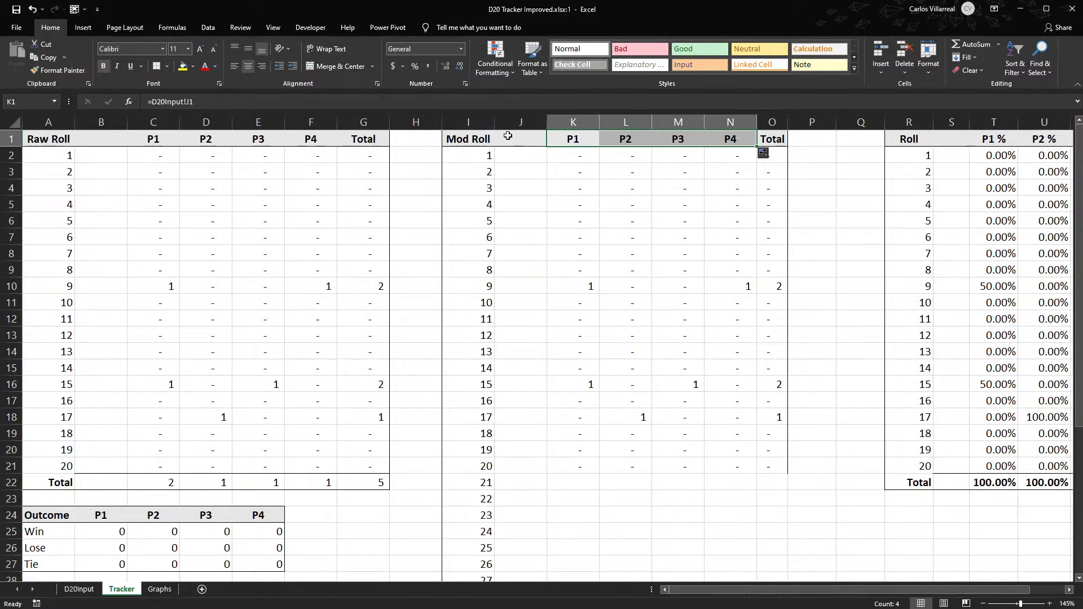
# - Delete the blank column J beside the Mod Roll numbers and move the Raw Roll block C1:G23 over to start at B1
pyautogui.click(522, 122)
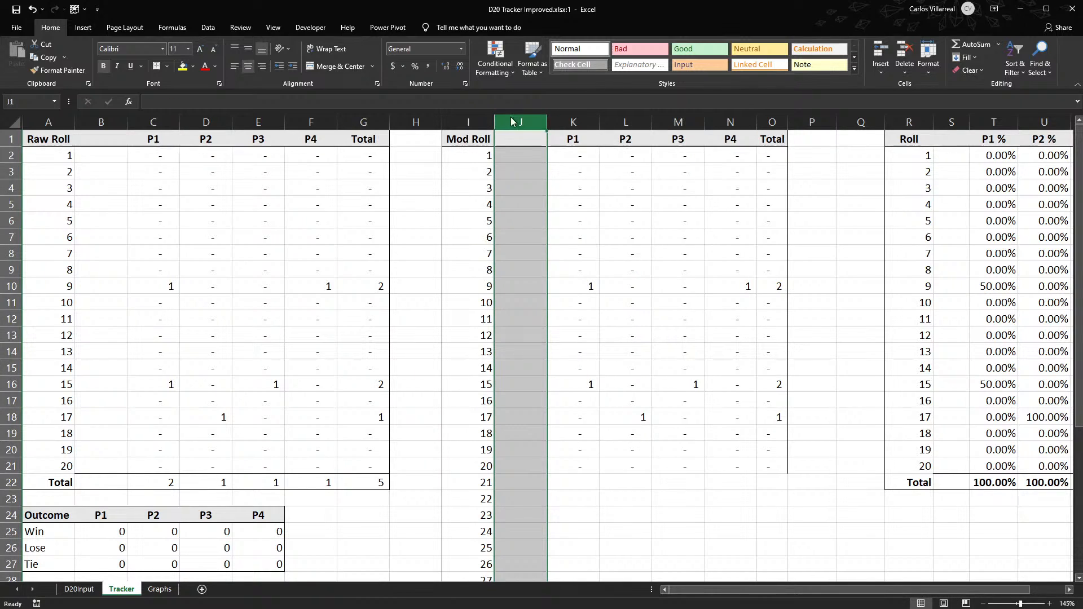
pyautogui.hotkey('ctrl', '-')
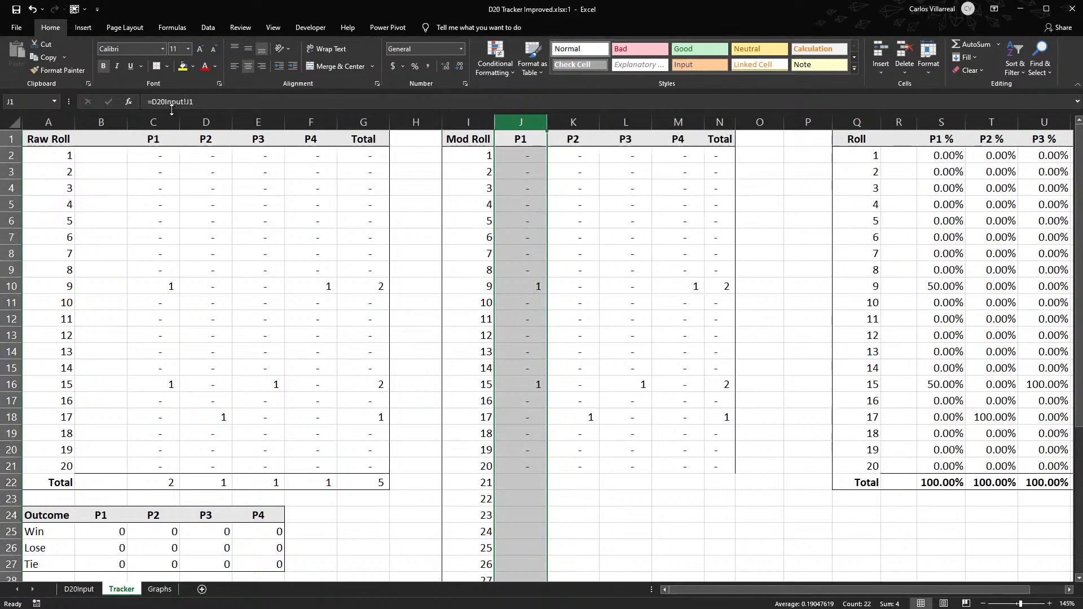
pyautogui.moveTo(101, 155); pyautogui.dragTo(369, 491)
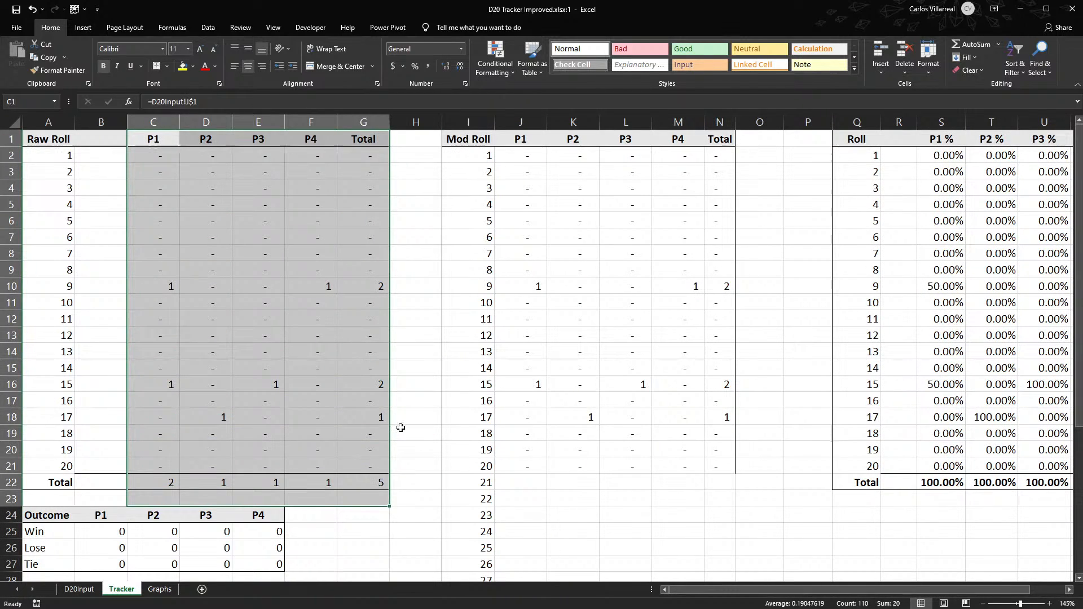
pyautogui.moveTo(127, 248); pyautogui.dragTo(116, 241)
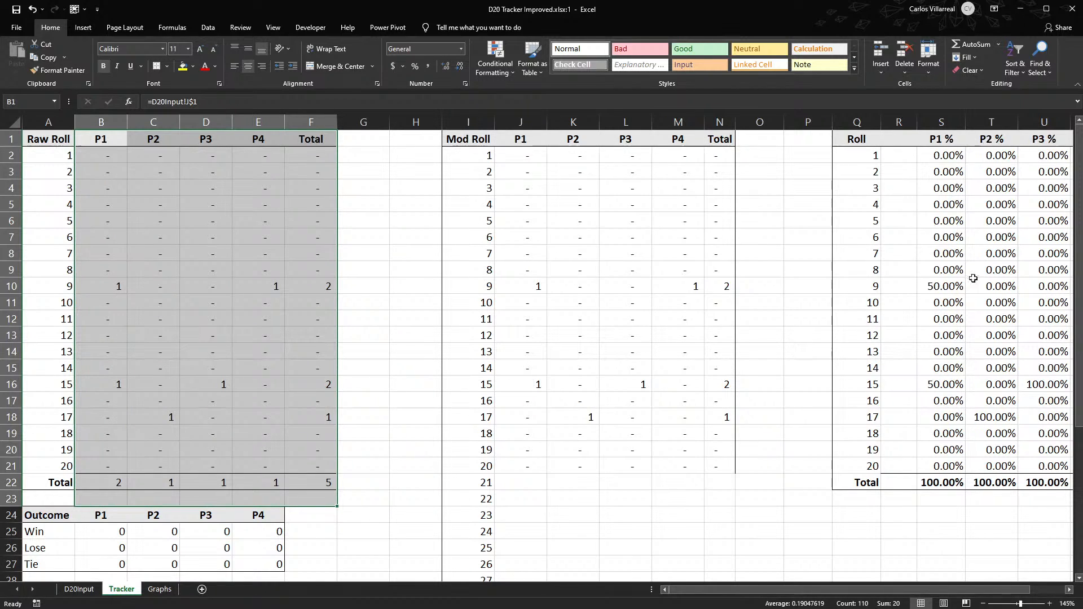
# - Delete the percentage table's blank column R and rename its header in Q1 as Raw Roll
pyautogui.click(899, 122)
pyautogui.hotkey('ctrl', '-')
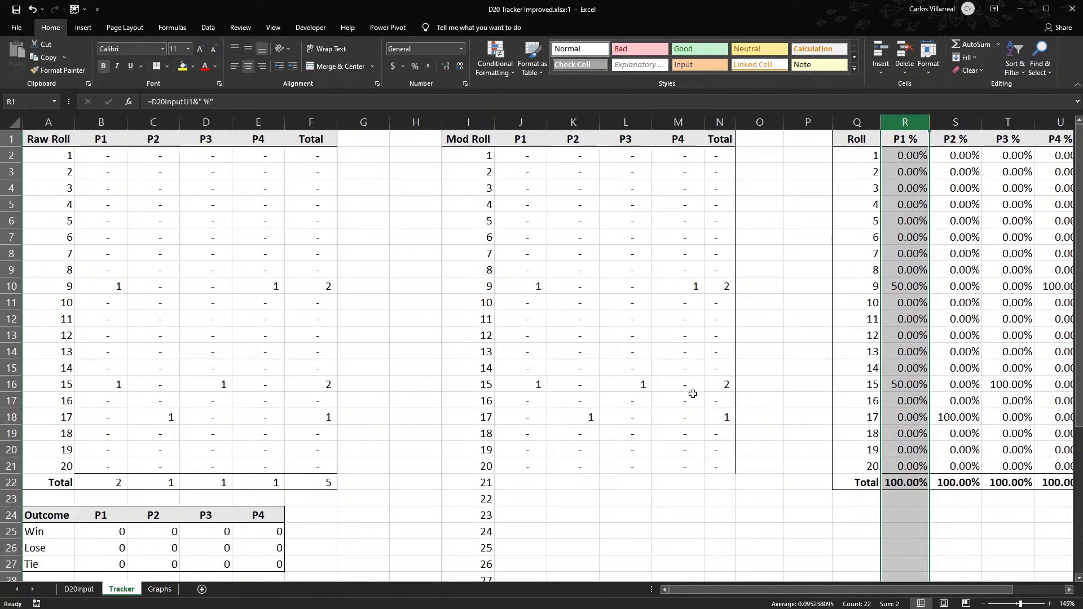
pyautogui.moveTo(803, 593); pyautogui.dragTo(857, 592)
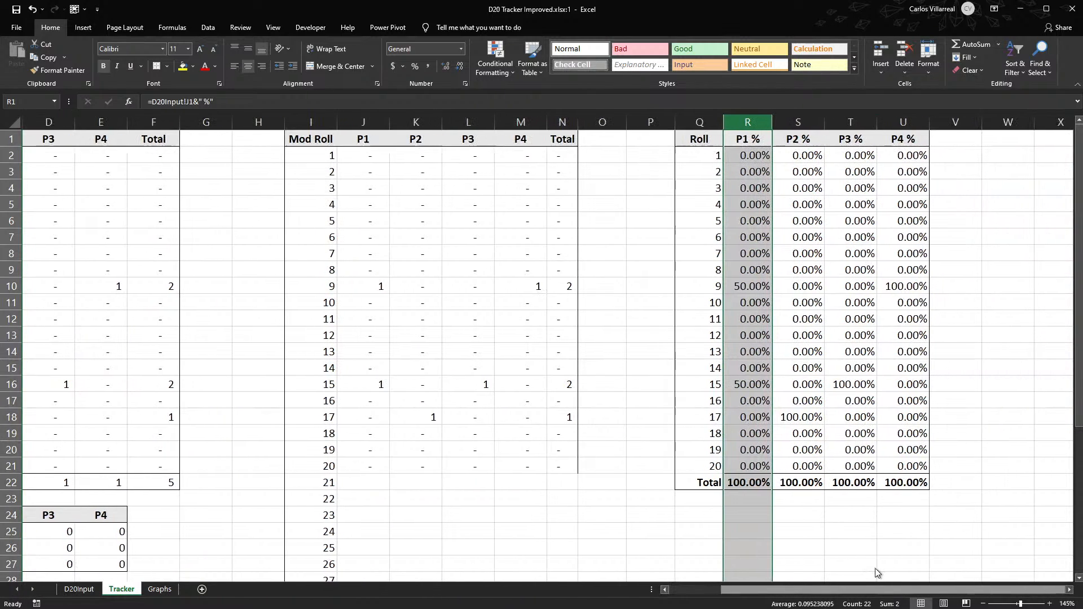
pyautogui.doubleClick(684, 137)
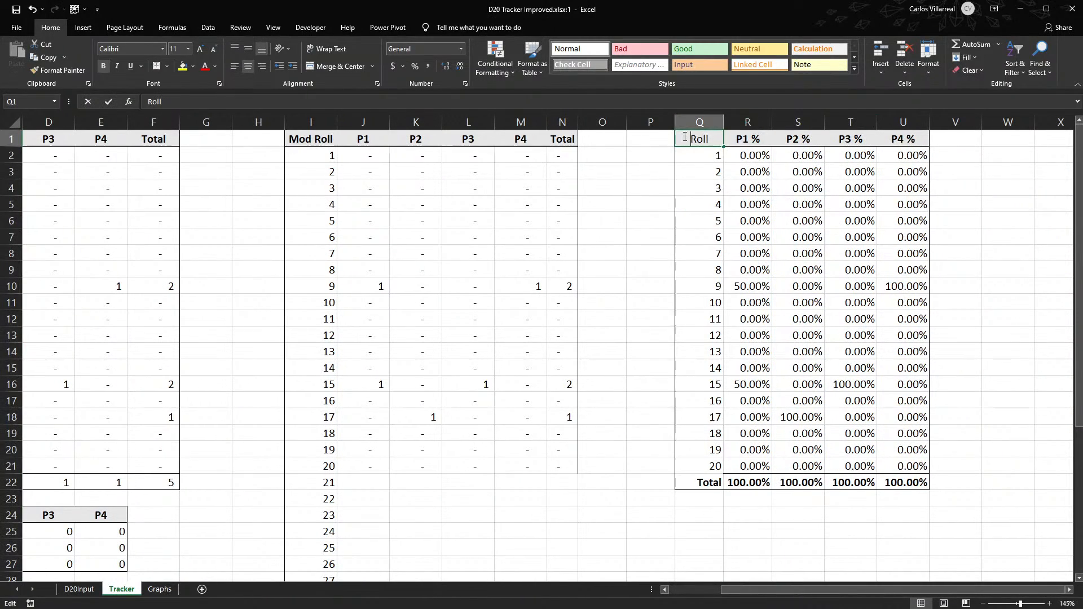
pyautogui.write('Ra')
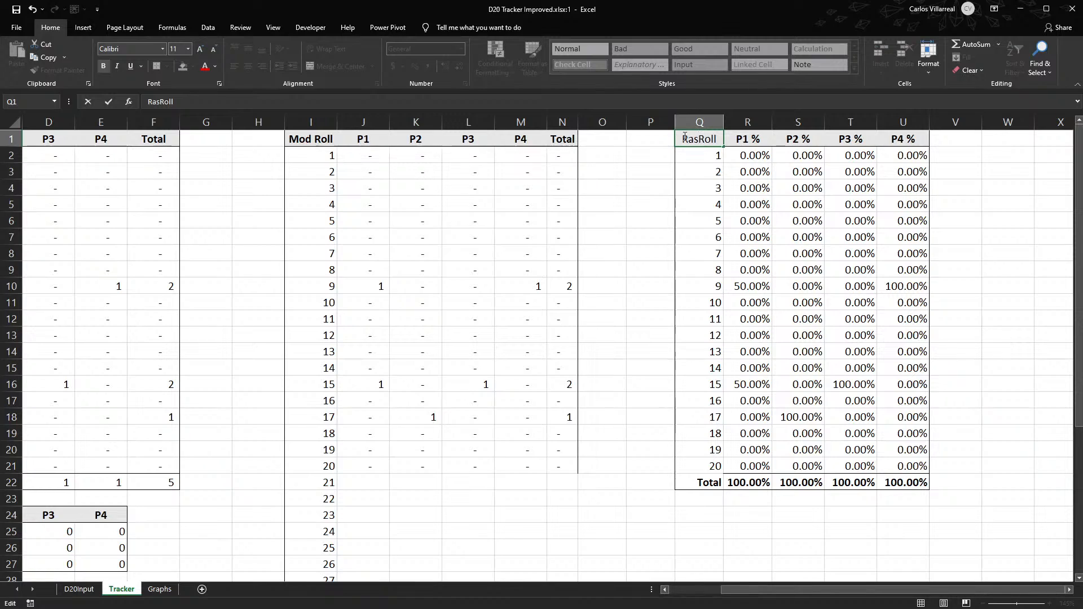
pyautogui.write('w')
pyautogui.click(656, 162)
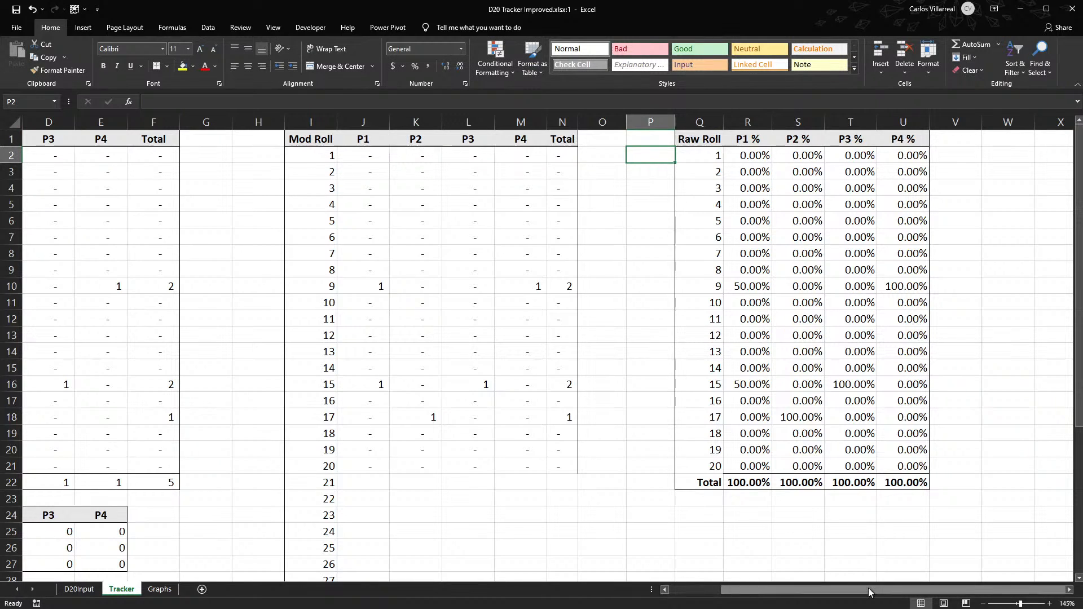
# - Point the roll criterion of the COUNTIFS formula in J2 to $I2 and fill the formula down the Mod Roll P1 column
pyautogui.moveTo(872, 589); pyautogui.dragTo(669, 589)
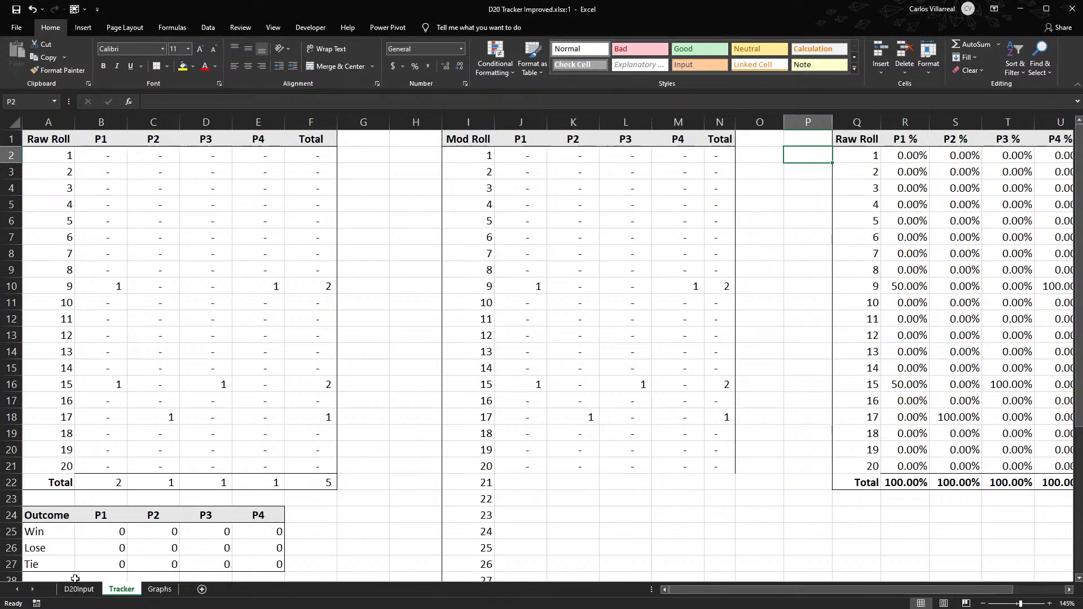
pyautogui.doubleClick(524, 155)
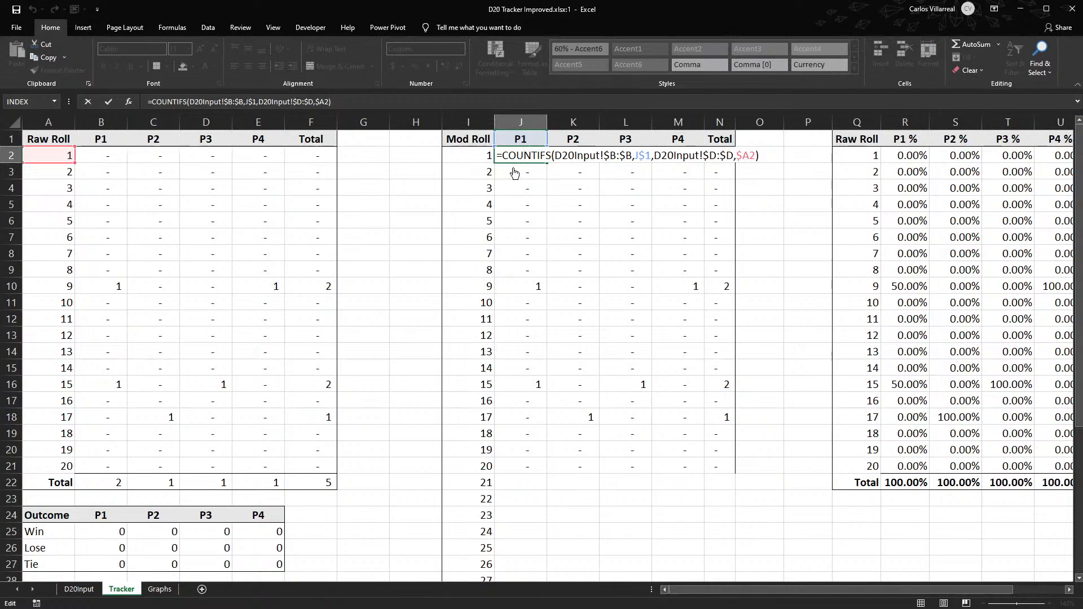
pyautogui.moveTo(47, 163); pyautogui.dragTo(480, 154)
pyautogui.press('Return')
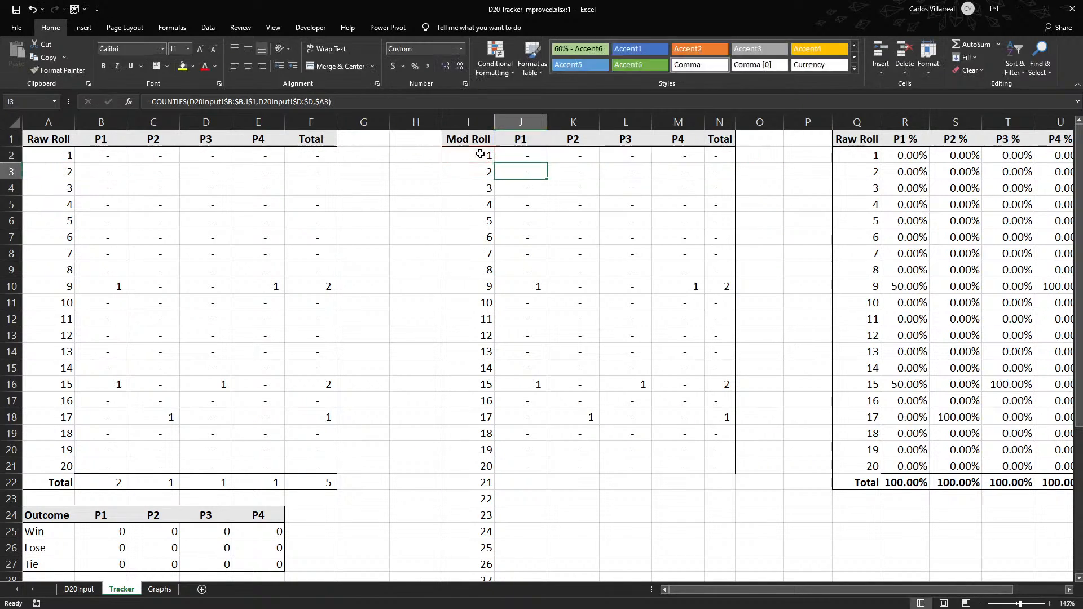
pyautogui.click(533, 156)
pyautogui.doubleClick(544, 161)
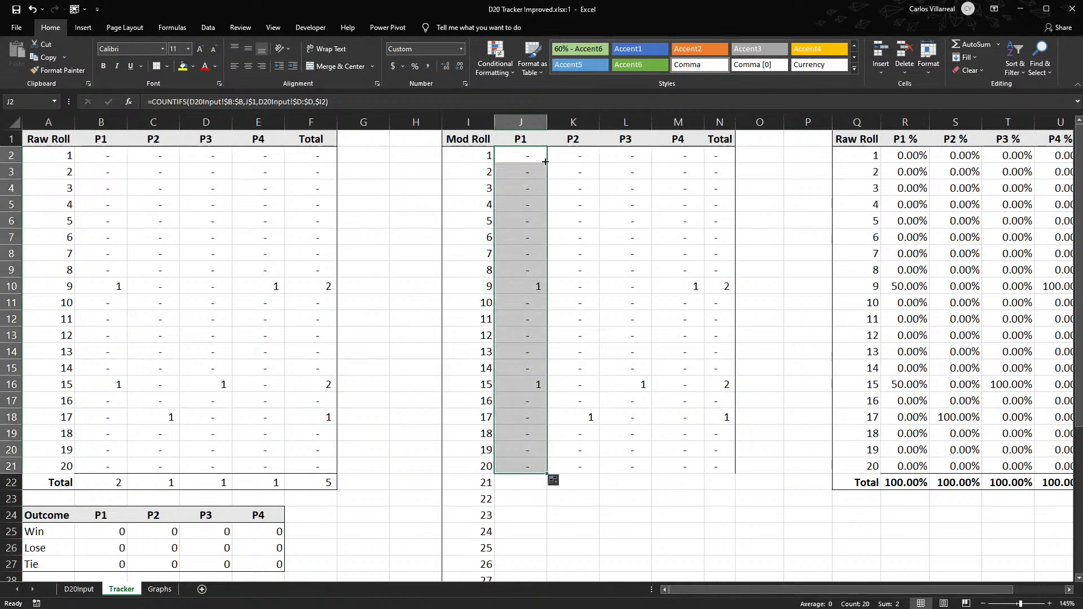
# - Extend the Mod Roll COUNTIFS formulas down to row 31 and across the player columns through M, leaving the Total column's sums intact
pyautogui.scroll(-3, 545, 162)
pyautogui.moveTo(547, 328); pyautogui.dragTo(735, 492)
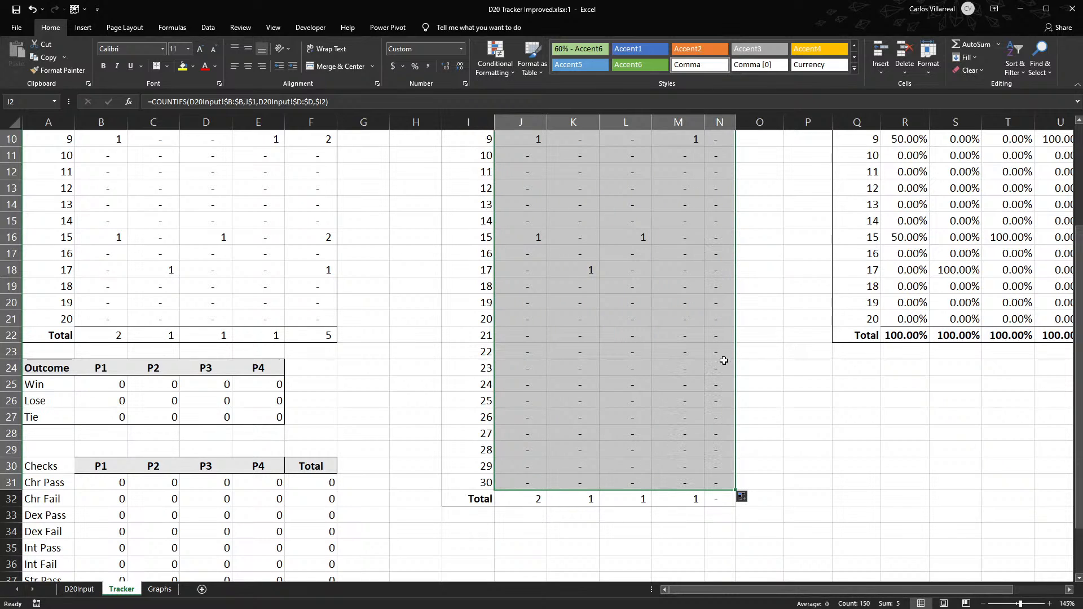
pyautogui.hotkey('ctrl', 'z')
pyautogui.scroll(-5, 631, 438)
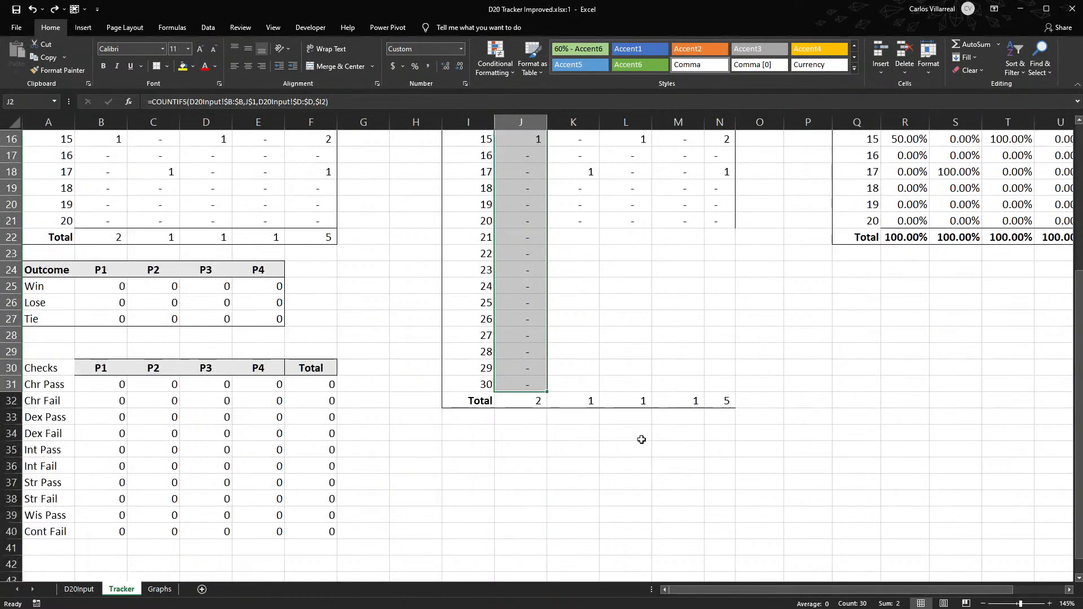
pyautogui.moveTo(550, 392); pyautogui.dragTo(689, 392)
pyautogui.doubleClick(675, 335)
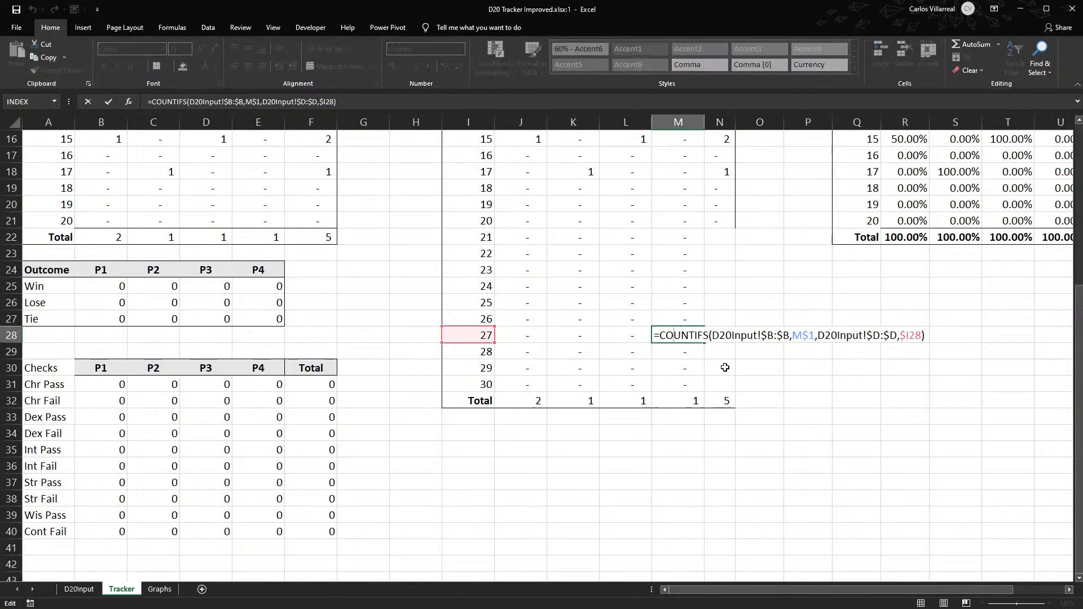
pyautogui.scroll(5, 726, 368)
pyautogui.scroll(-3, 726, 368)
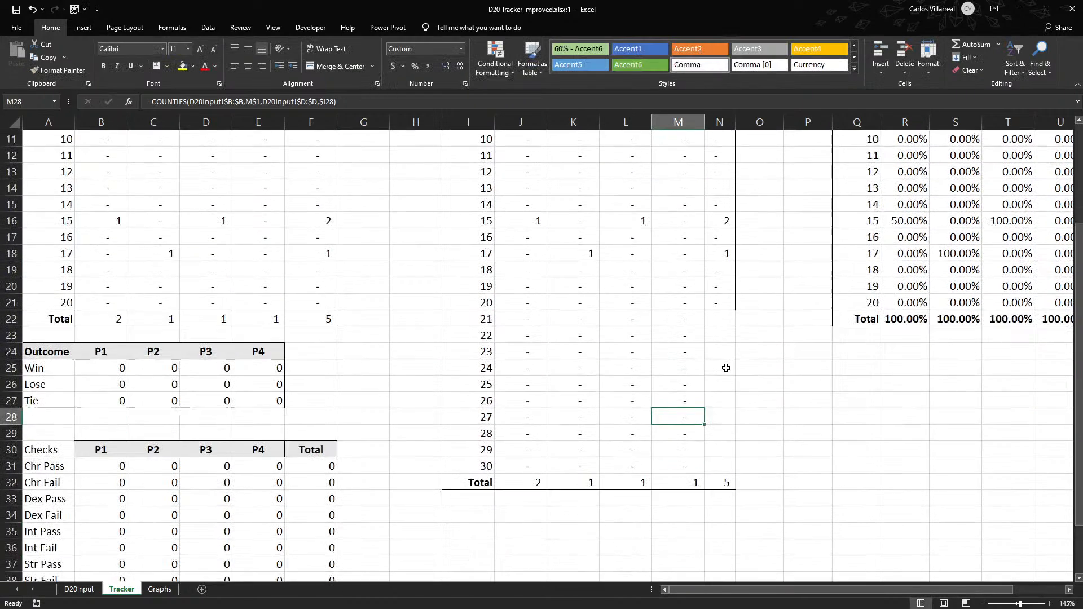
# - Fill the Mod Roll row total from N21 down to N31 and check the formula in N31
pyautogui.click(727, 307)
pyautogui.moveTo(736, 310); pyautogui.dragTo(727, 473)
pyautogui.scroll(1, 684, 426)
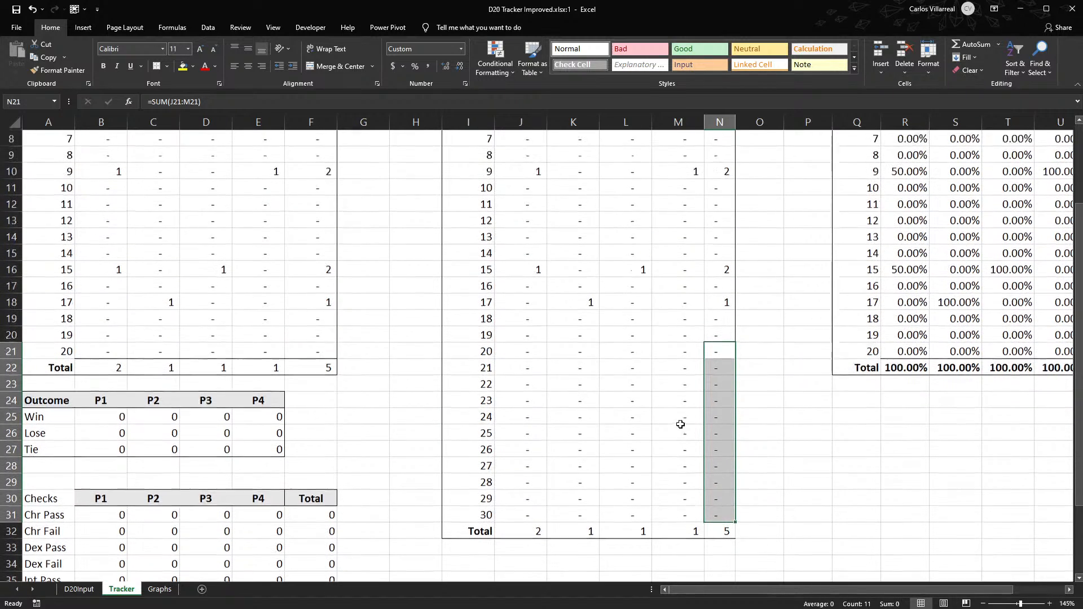
pyautogui.doubleClick(712, 515)
pyautogui.press('Escape')
pyautogui.scroll(3, 370, 390)
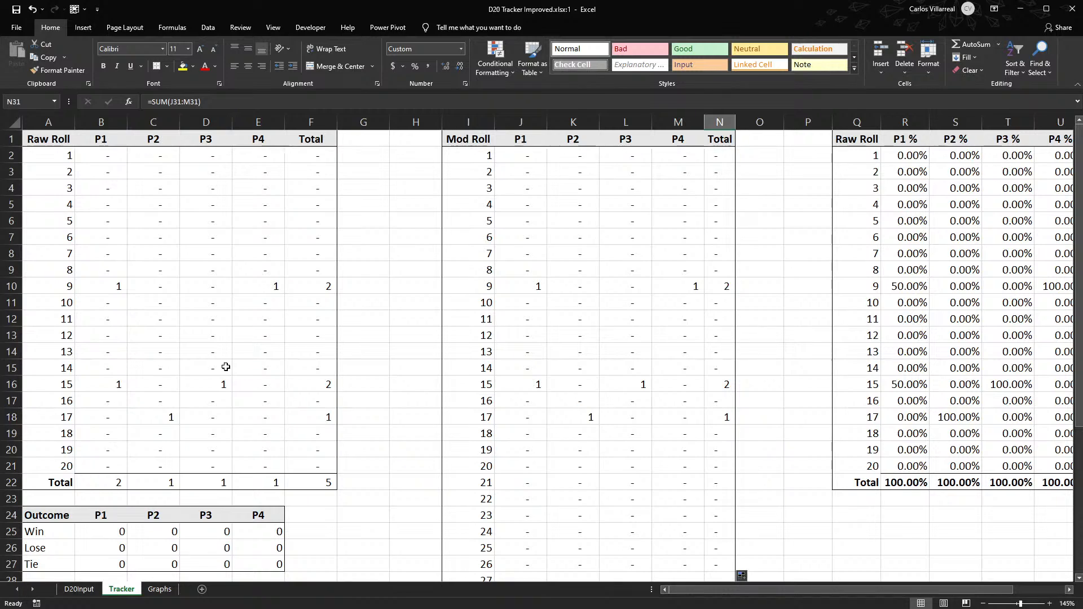
# - On the D20Input sheet, enter =SUM(D7:E7) in N7 to add Roll and Mod, and fill it down column N
pyautogui.click(99, 594)
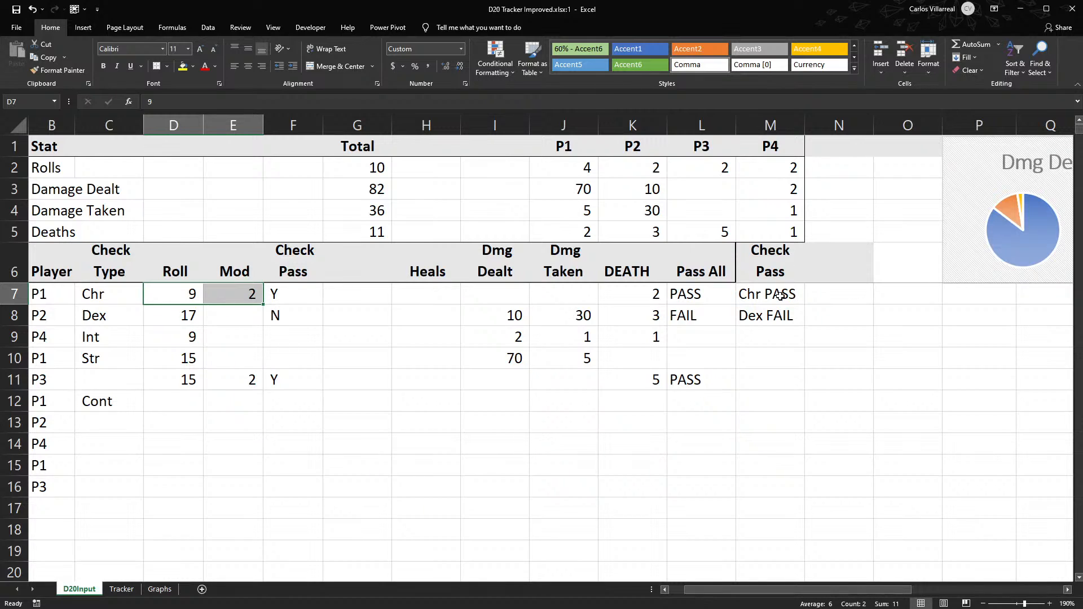
pyautogui.click(815, 299)
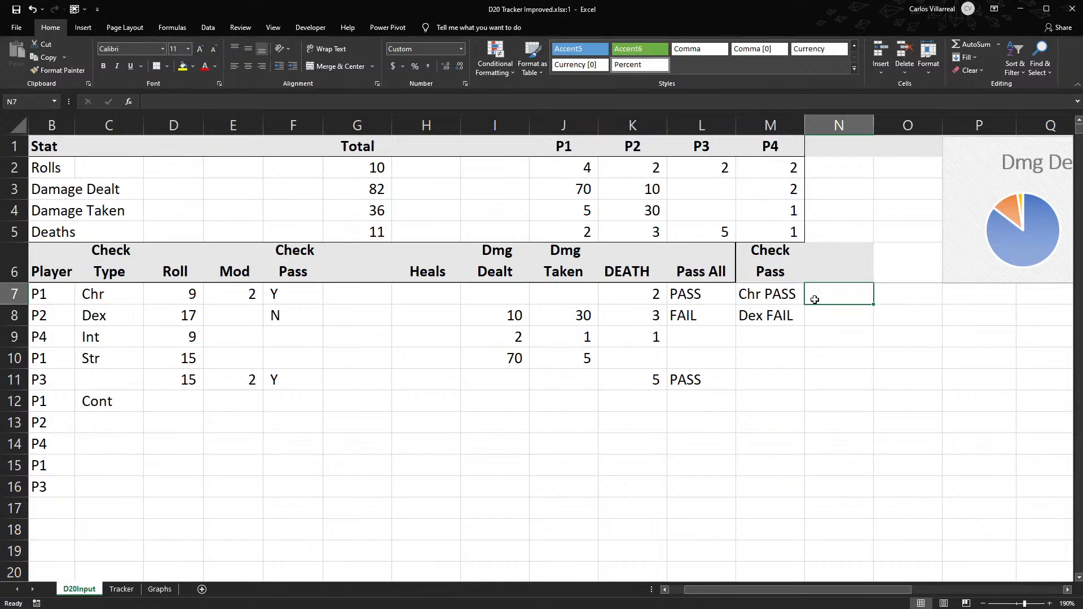
pyautogui.write('sum')
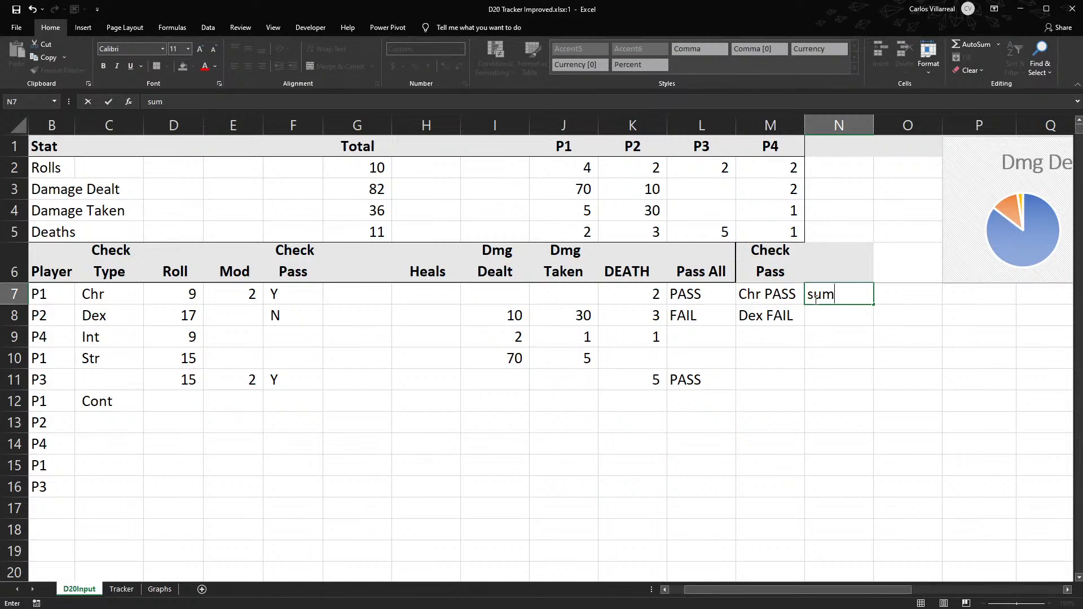
pyautogui.press('BackSpace')
pyautogui.press('BackSpace')
pyautogui.write('=sum')
pyautogui.press('Tab')
pyautogui.moveTo(196, 294); pyautogui.dragTo(211, 295)
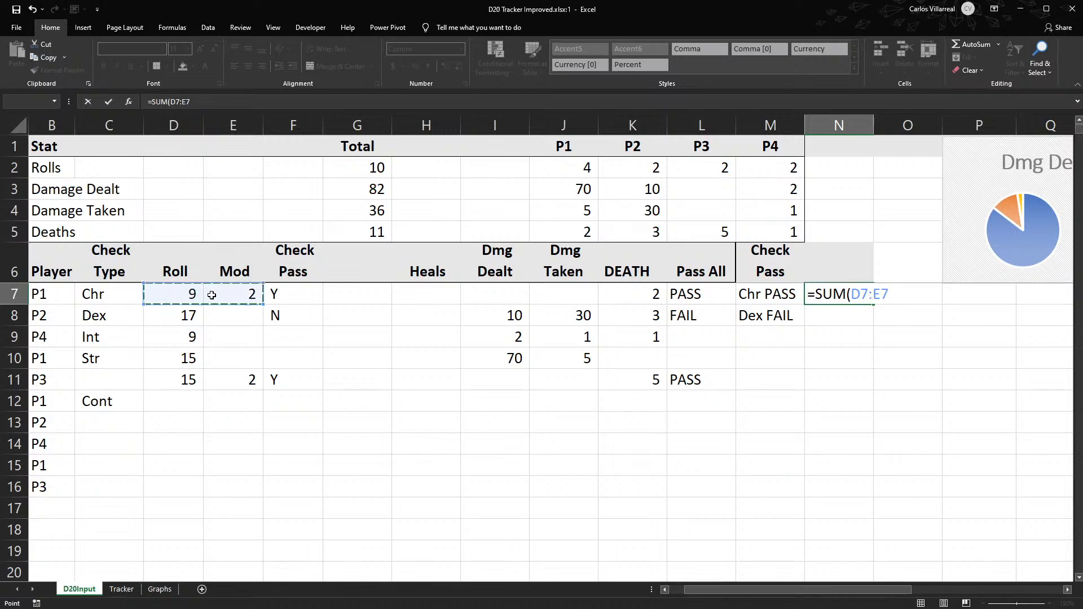
pyautogui.press('Return')
pyautogui.click(858, 288)
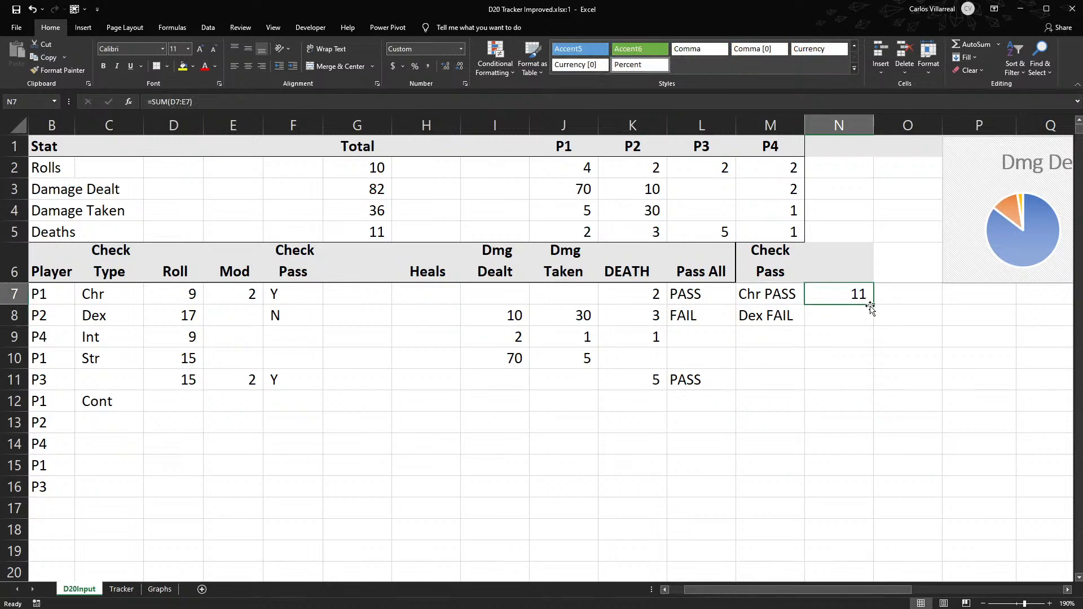
pyautogui.doubleClick(874, 307)
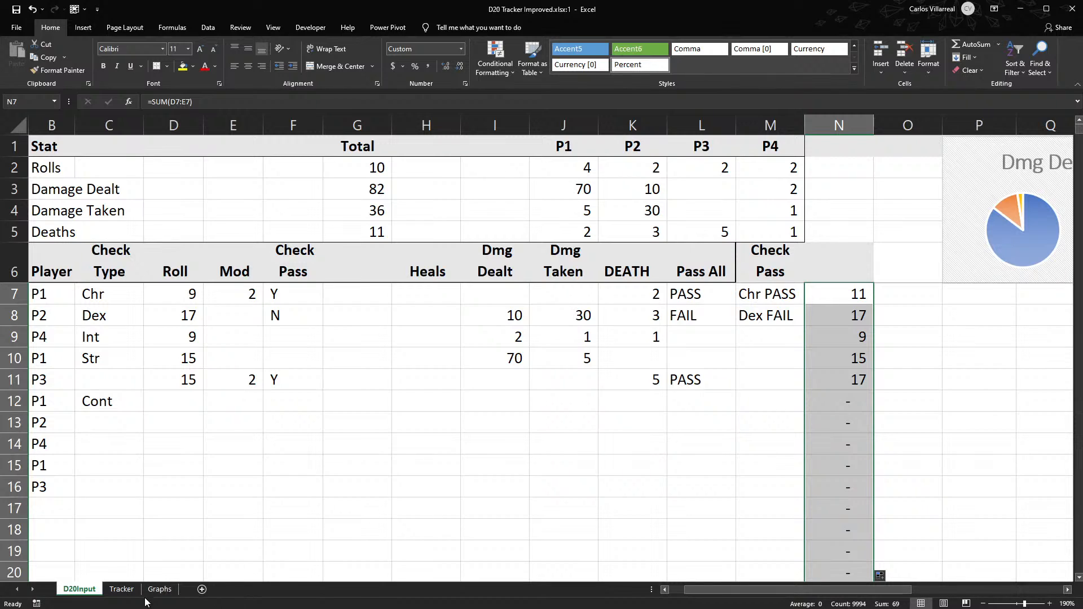
# - Arrange the two workbook windows side by side, with the D20Input sheet in one and the Tracker sheet in the other
pyautogui.scroll(-4, 550, 432)
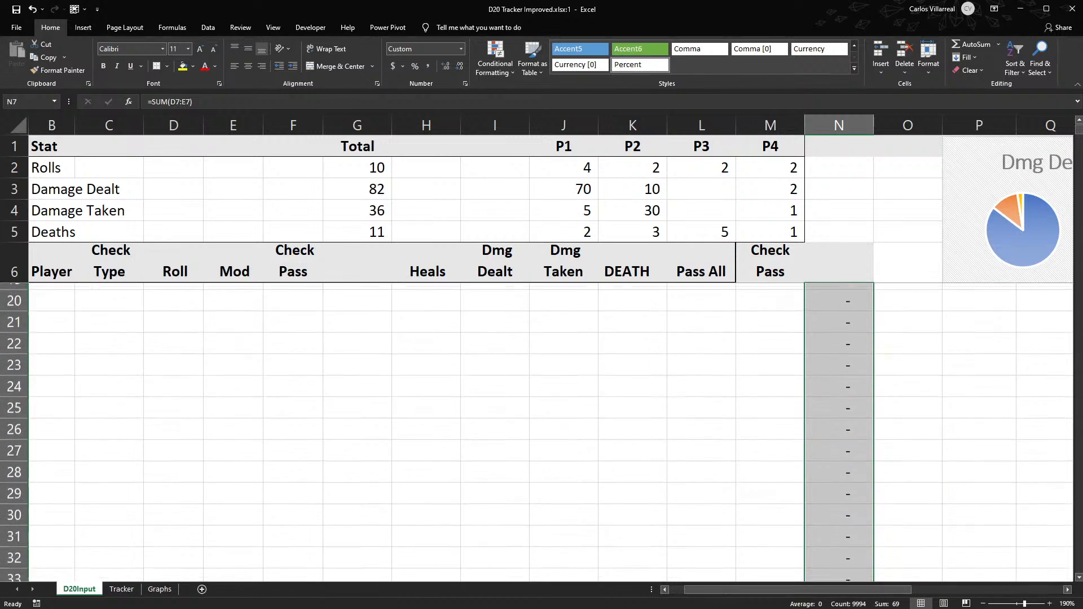
pyautogui.moveTo(1080, 143); pyautogui.dragTo(490, 182)
pyautogui.moveTo(499, 186); pyautogui.dragTo(501, 187)
pyautogui.hotkey('alt', 'Tab')
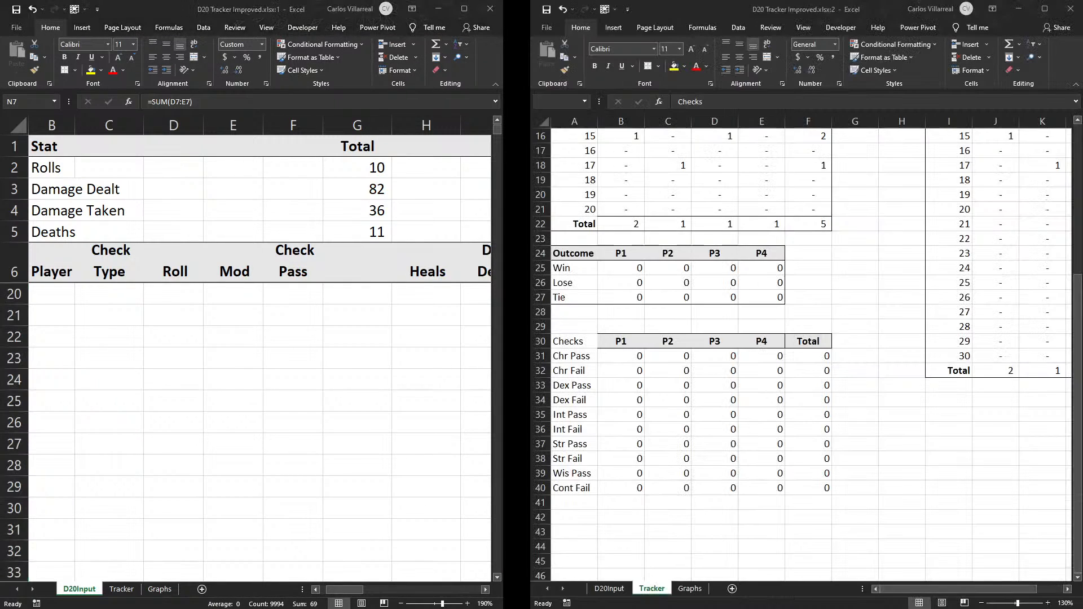
pyautogui.hotkey('alt', 'Tab')
pyautogui.scroll(5, 319, 377)
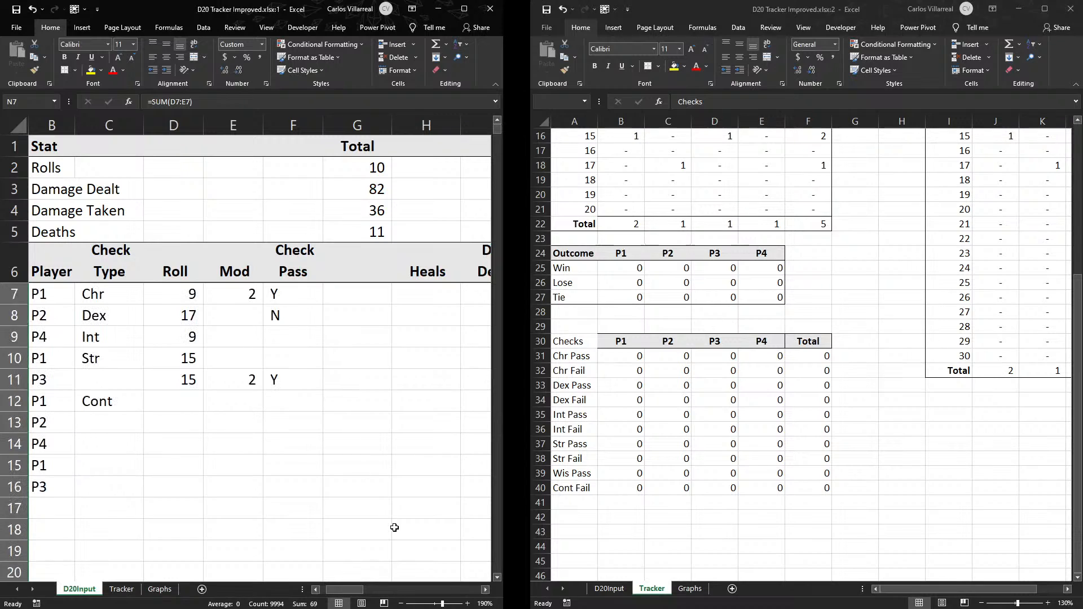
# - Label the helper column on D20Input by entering the header Mod Roll in N6
pyautogui.moveTo(354, 589); pyautogui.dragTo(394, 589)
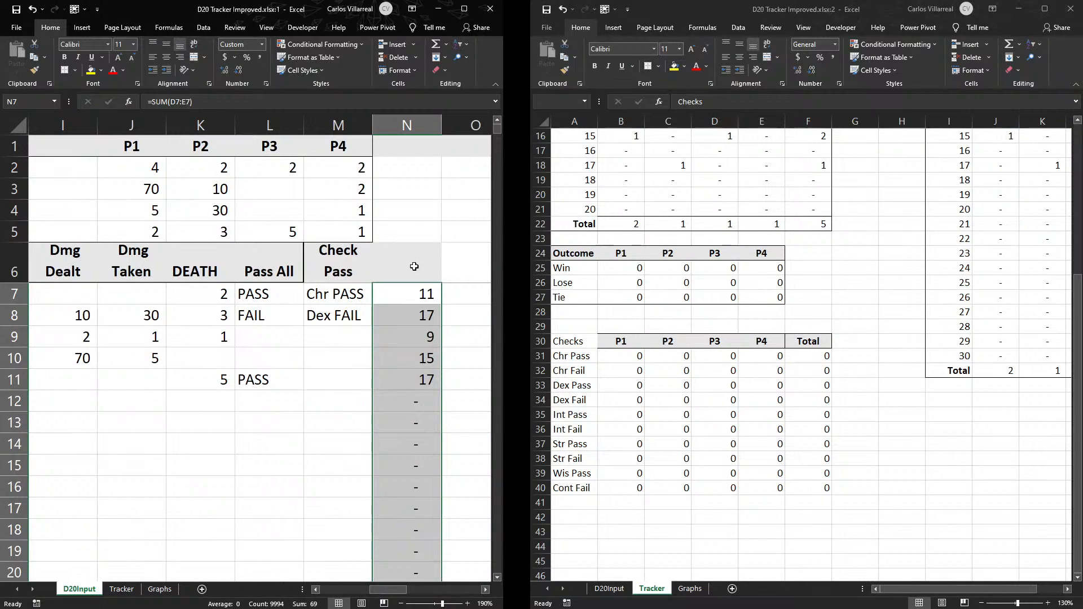
pyautogui.click(414, 266)
pyautogui.write('ModRoll')
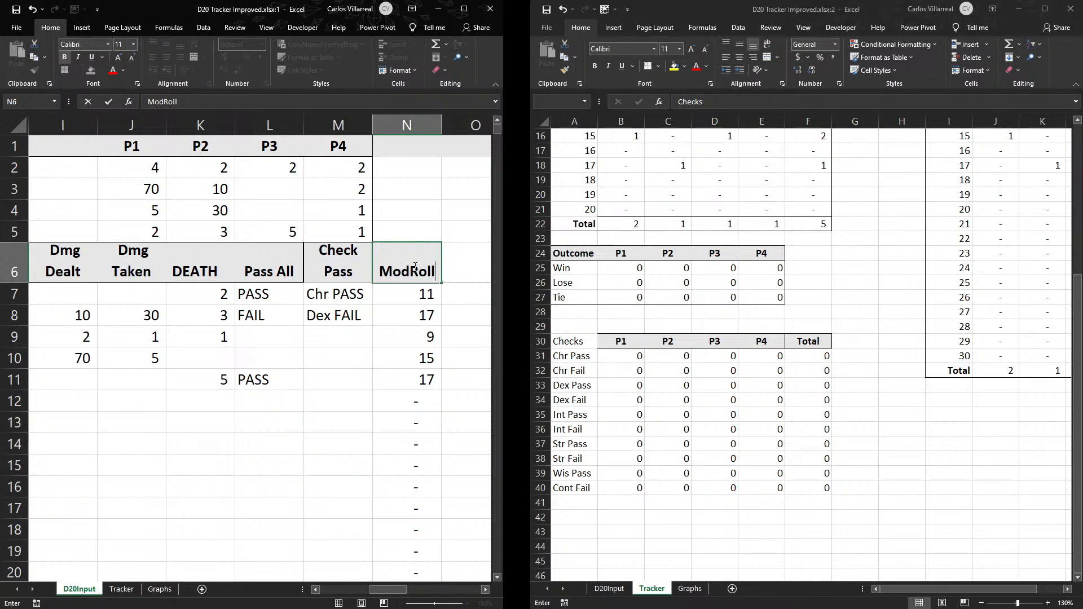
pyautogui.click(415, 266)
pyautogui.click(445, 261)
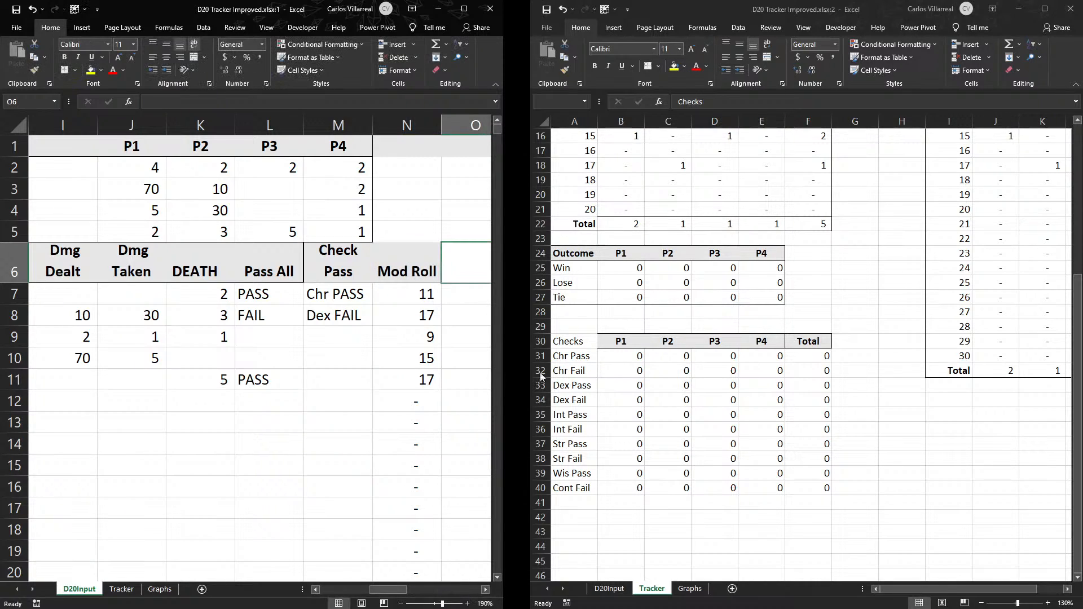
# - Change the first criteria range of the COUNTIFS formula in J2 on the Tracker sheet to D20Input!$N:$N
pyautogui.scroll(5, 838, 494)
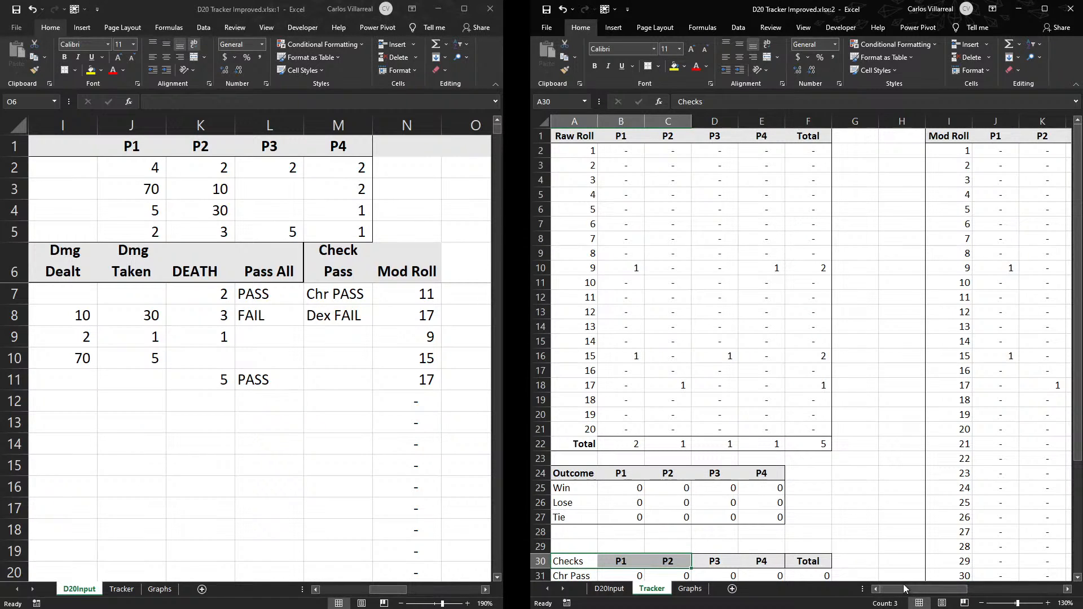
pyautogui.moveTo(902, 594); pyautogui.dragTo(942, 594)
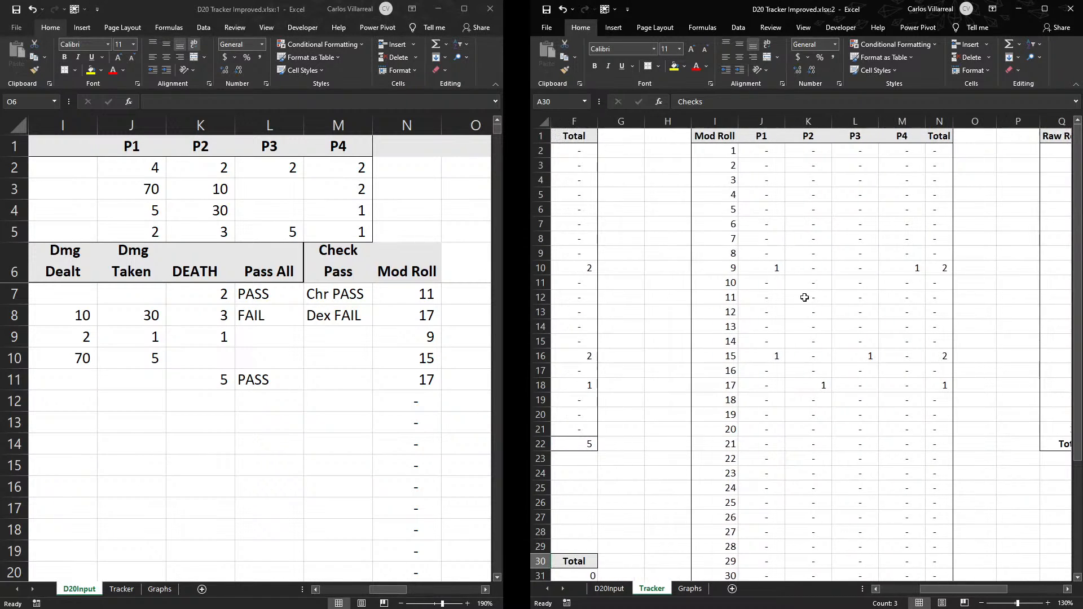
pyautogui.doubleClick(759, 146)
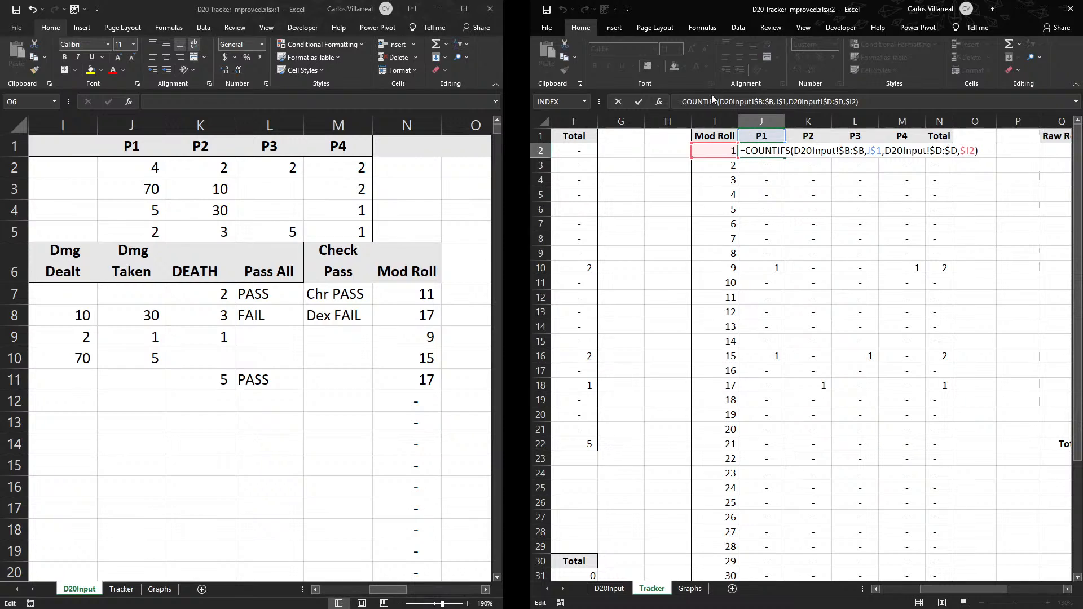
pyautogui.click(765, 102)
pyautogui.press('BackSpace')
pyautogui.write('N')
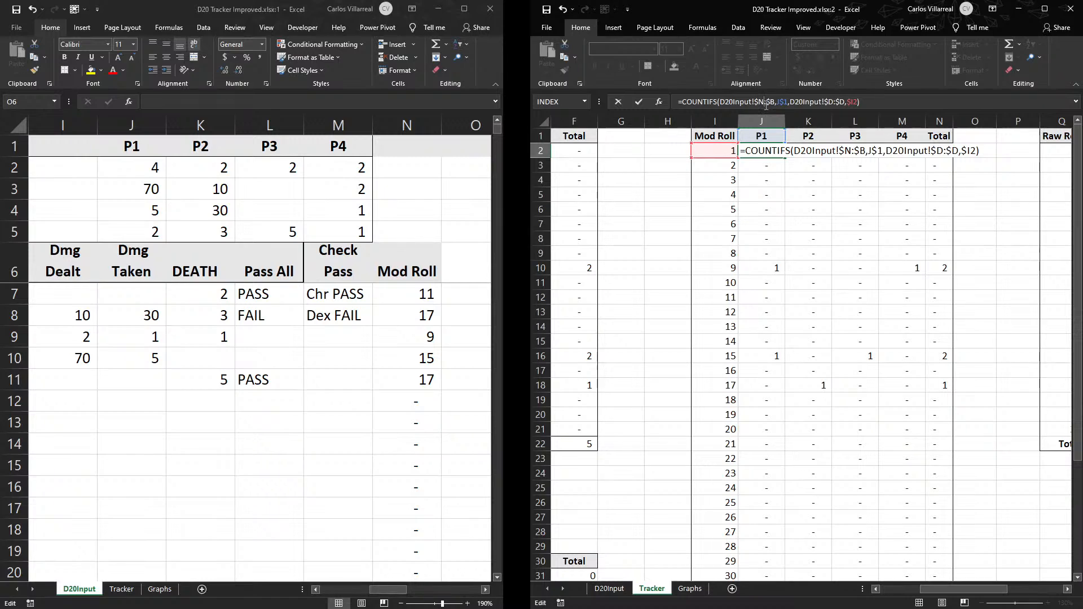
pyautogui.press('BackSpace')
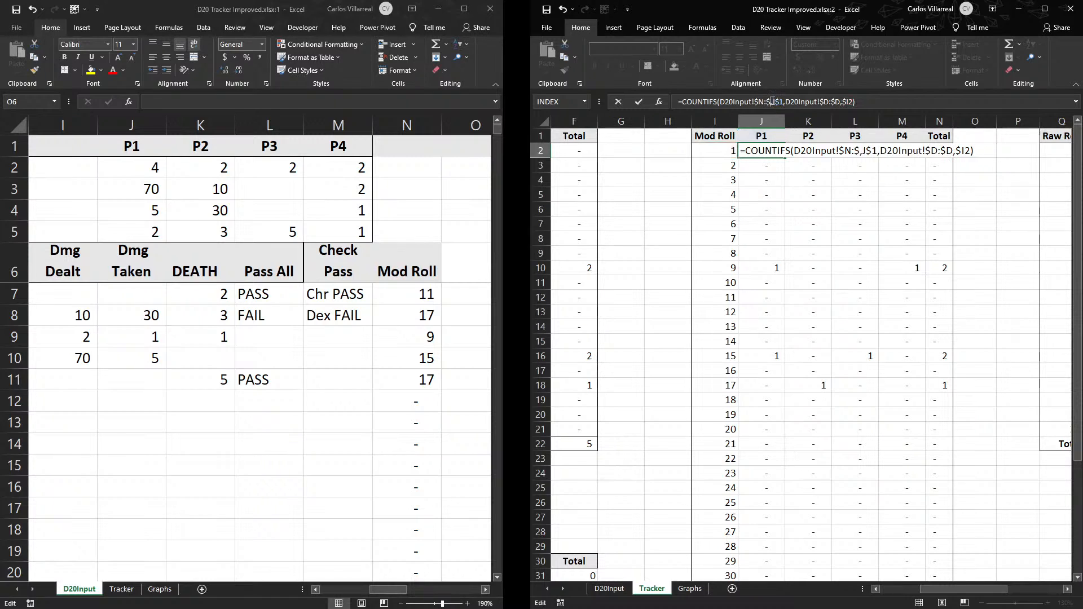
pyautogui.write('N')
pyautogui.press('Return')
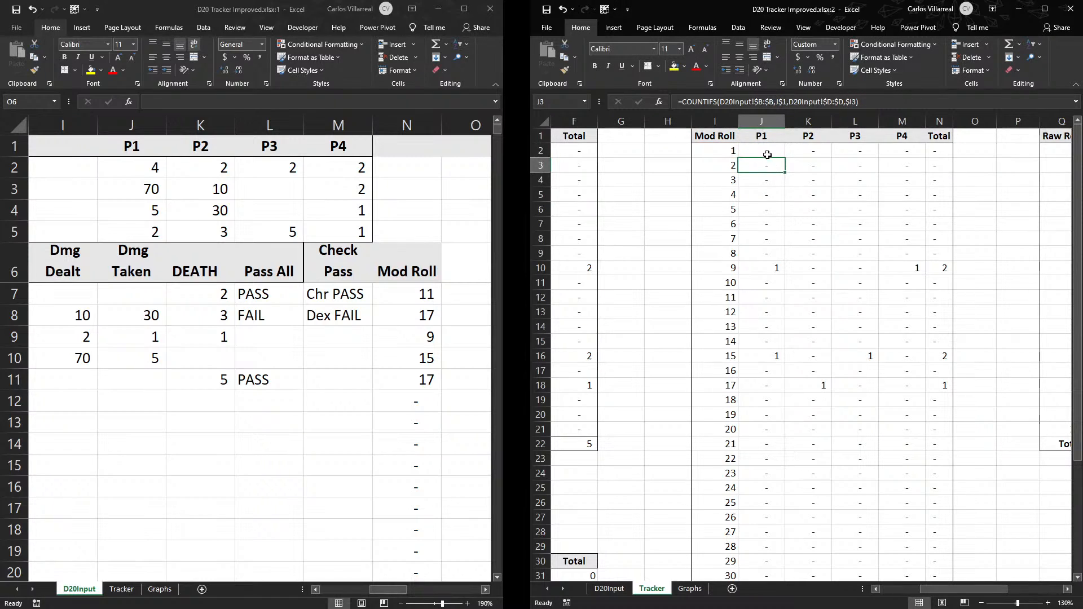
# - Fill the J2 formula down the Mod Roll P1 column and across to P4, and check the formula in J2
pyautogui.click(769, 151)
pyautogui.doubleClick(785, 158)
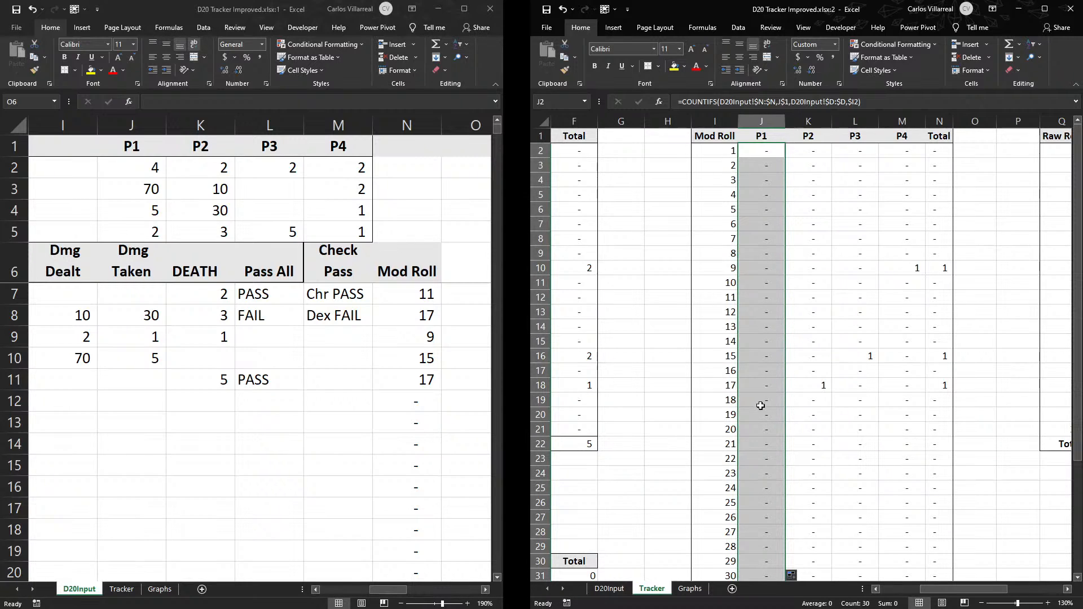
pyautogui.scroll(-5, 788, 260)
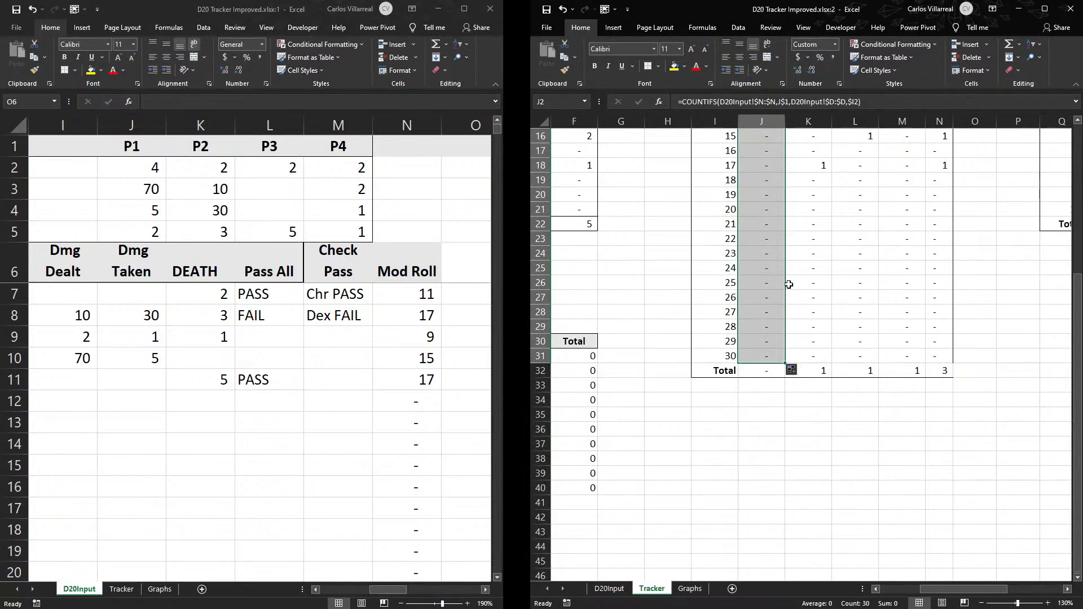
pyautogui.moveTo(785, 365); pyautogui.dragTo(932, 366)
pyautogui.scroll(5, 816, 414)
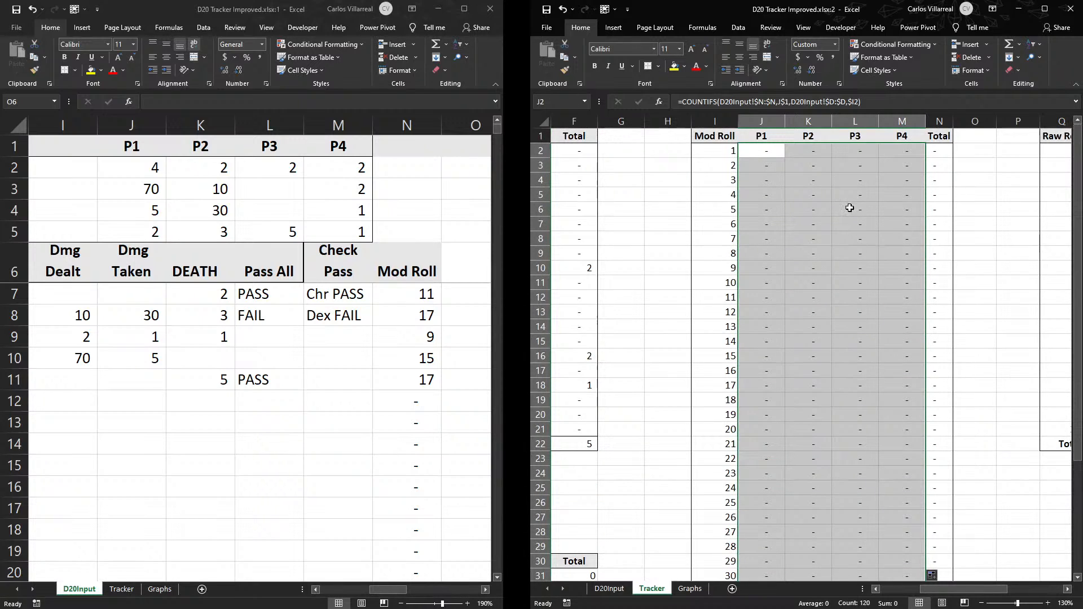
pyautogui.doubleClick(770, 152)
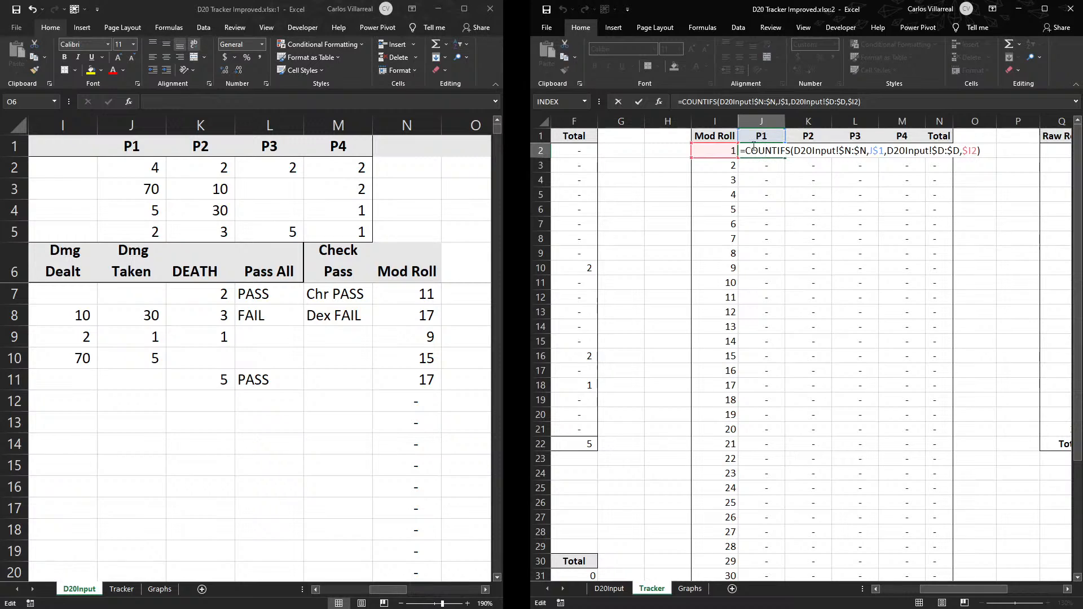
pyautogui.press('Escape')
# - On D20Input, set the first P1 roll in D7 to 1, clear its modifier in E7, and check the Mod Roll column
pyautogui.moveTo(400, 588); pyautogui.dragTo(280, 582)
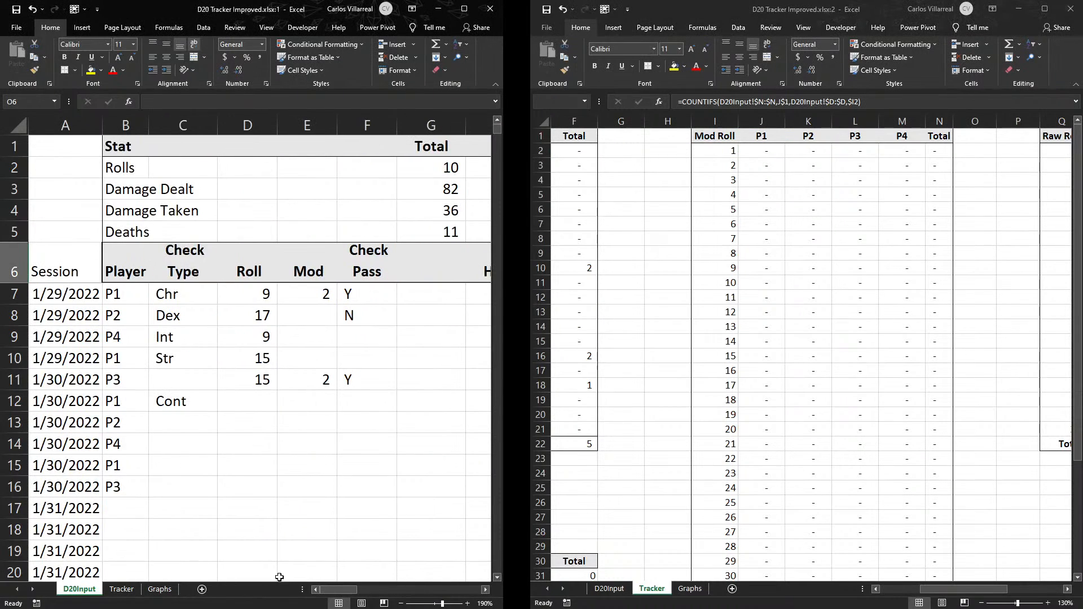
pyautogui.click(256, 298)
pyautogui.write('1')
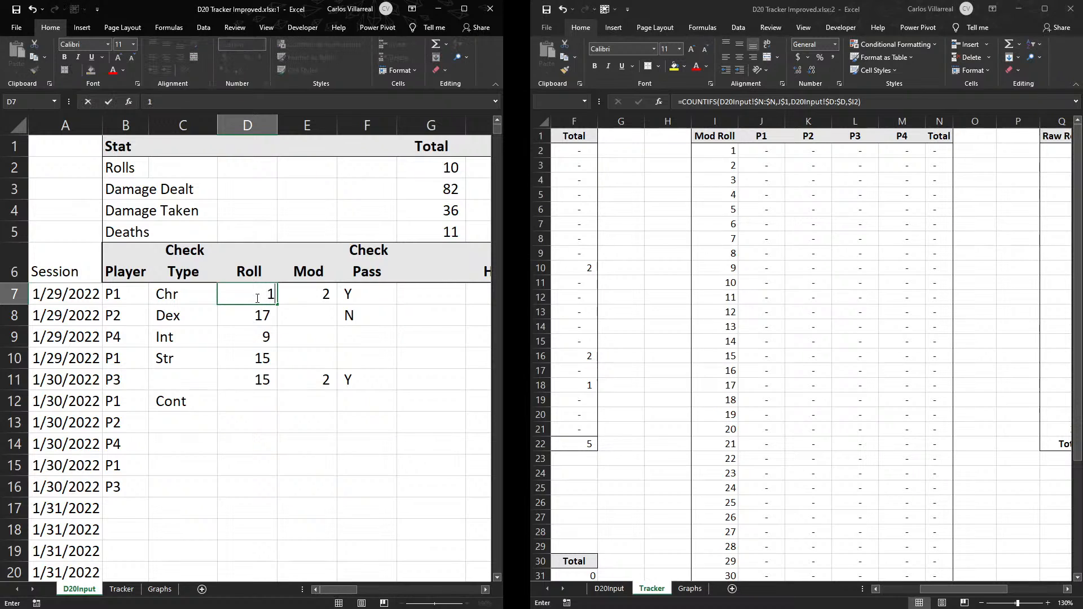
pyautogui.press('Tab')
pyautogui.press('BackSpace')
pyautogui.press('Return')
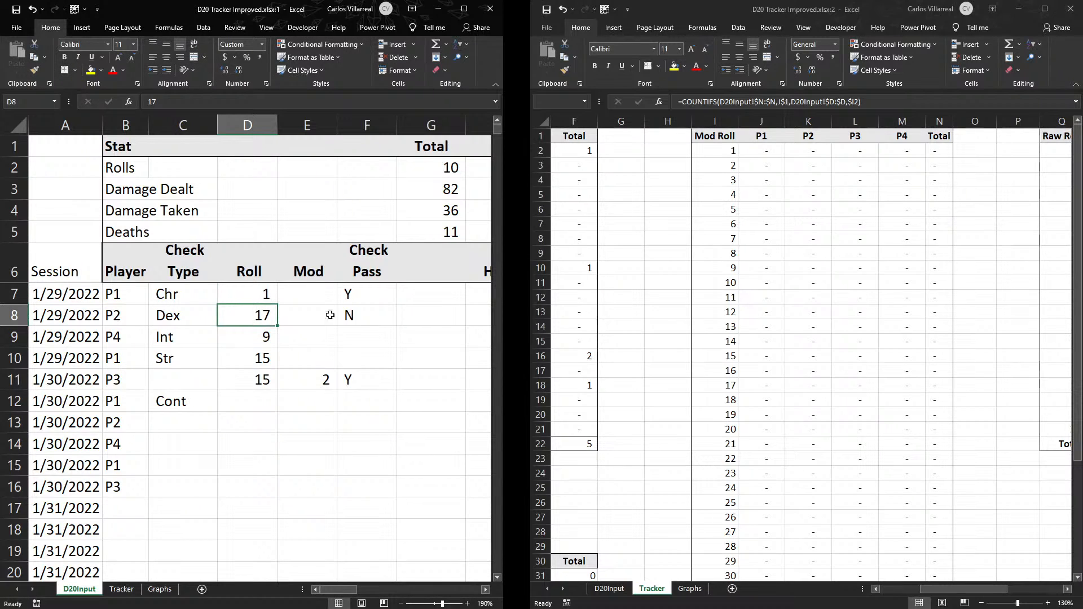
pyautogui.moveTo(339, 591); pyautogui.dragTo(393, 582)
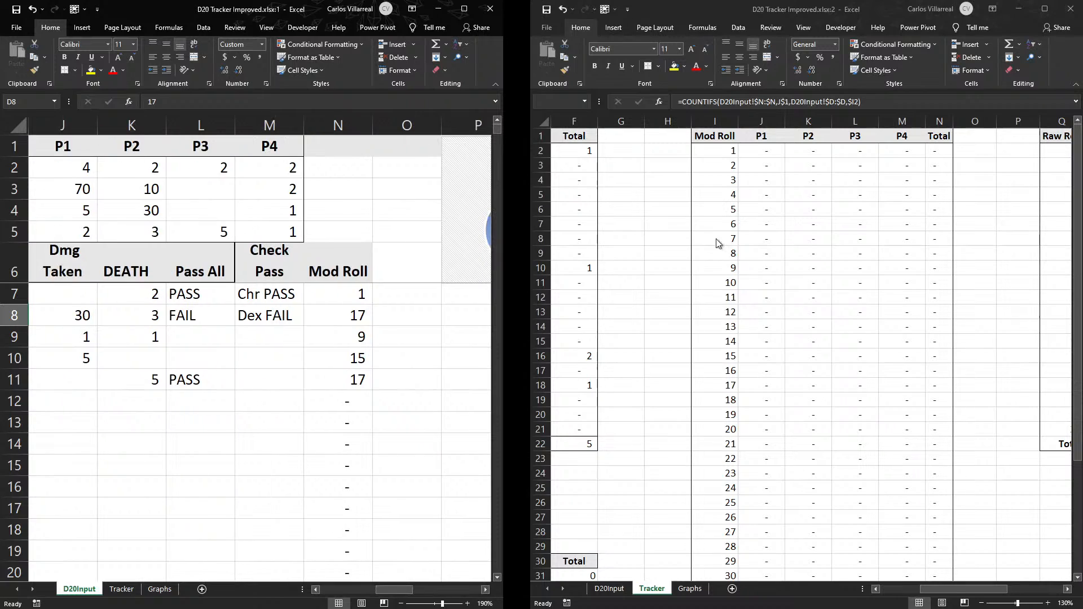
# - Correct the COUNTIFS formula in Tracker J2 to match players in D20Input!$B:$B and rolls in D20Input!$N:$N
pyautogui.click(765, 151)
pyautogui.doubleClick(765, 151)
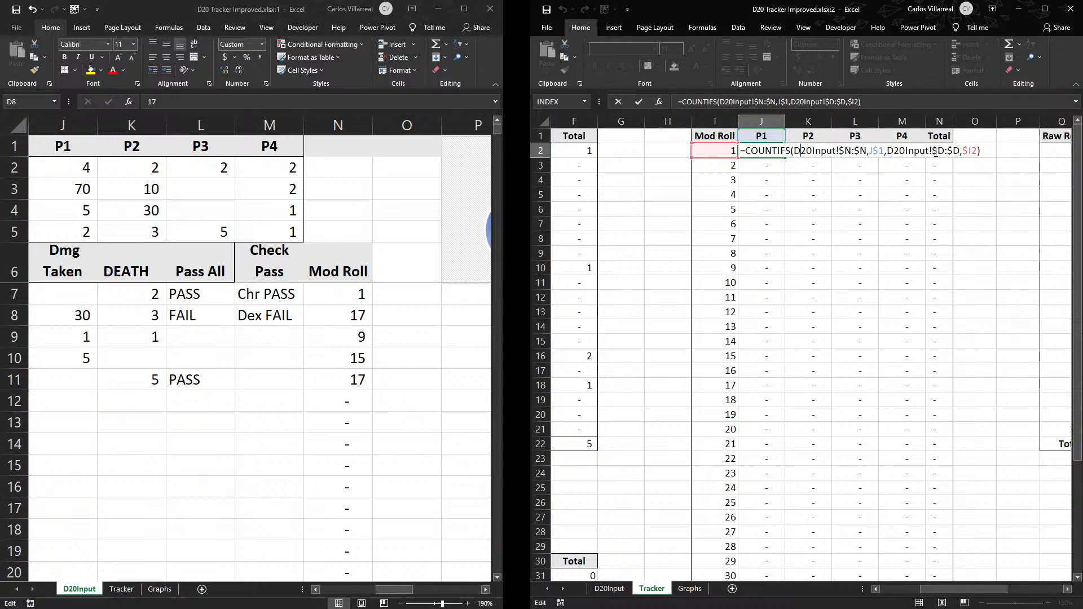
pyautogui.press('BackSpace')
pyautogui.write('N')
pyautogui.press('BackSpace')
pyautogui.write('N')
pyautogui.click(849, 152)
pyautogui.press('BackSpace')
pyautogui.write('B')
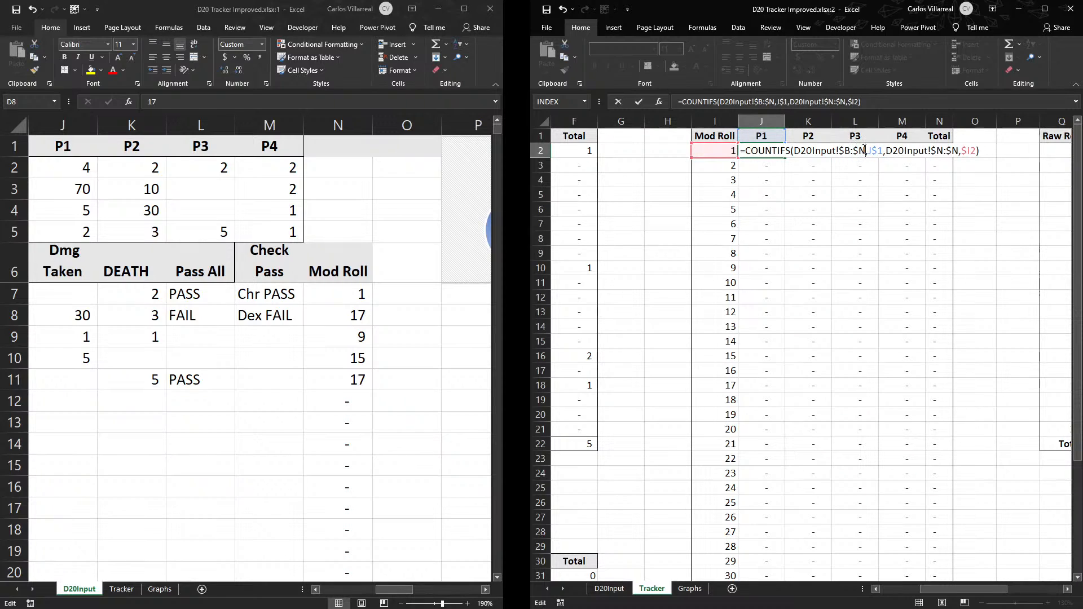
pyautogui.press('Return')
# - Fill the corrected J2 formula down to row 31 and across the Mod Roll player columns through M
pyautogui.click(761, 150)
pyautogui.doubleClick(784, 157)
pyautogui.scroll(-4, 786, 158)
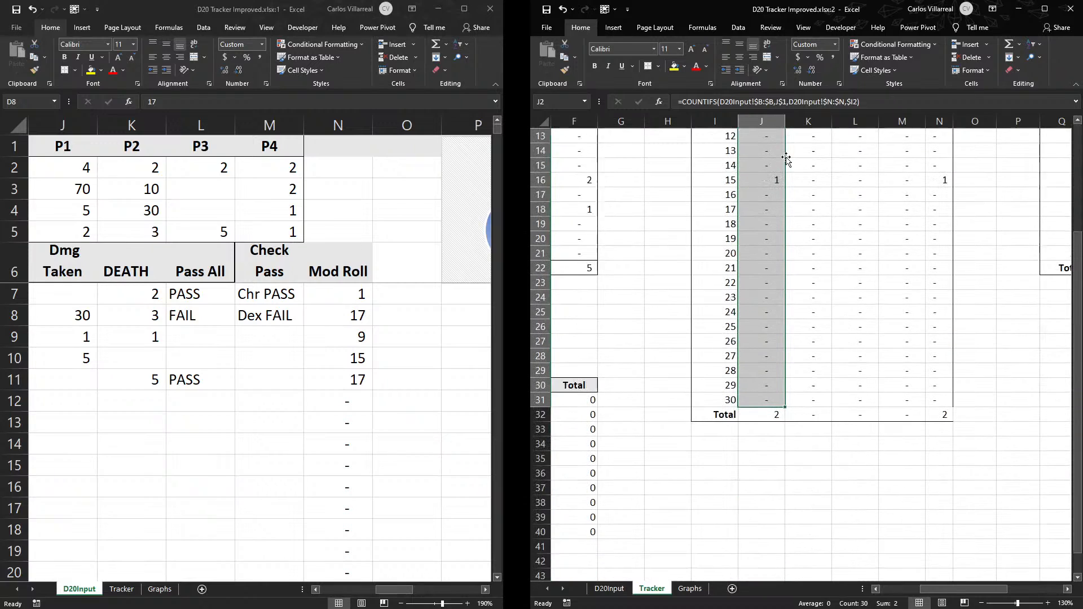
pyautogui.moveTo(786, 406); pyautogui.dragTo(917, 403)
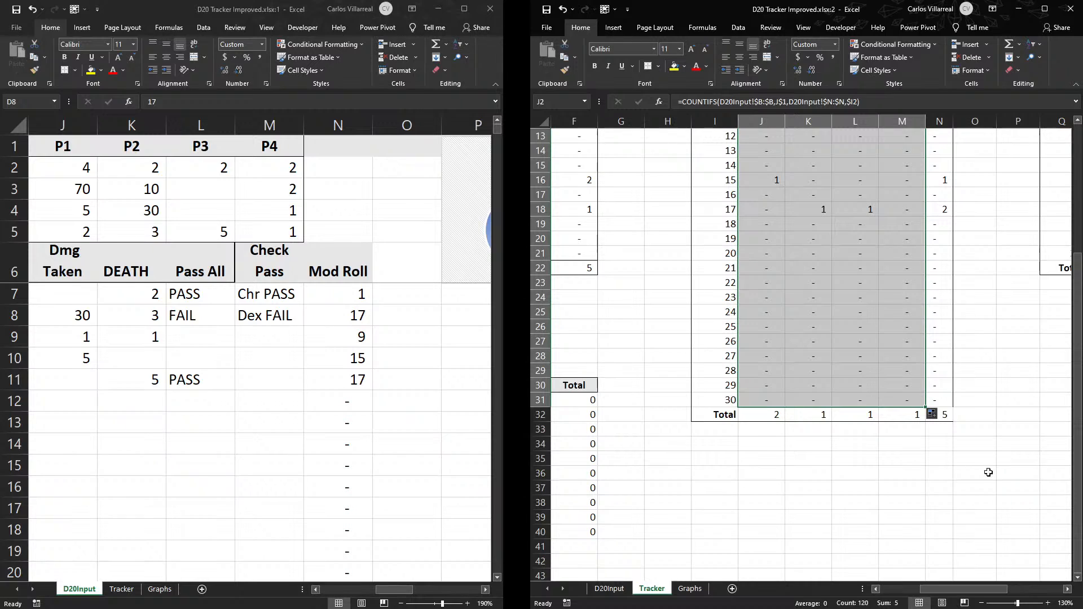
pyautogui.scroll(3, 990, 471)
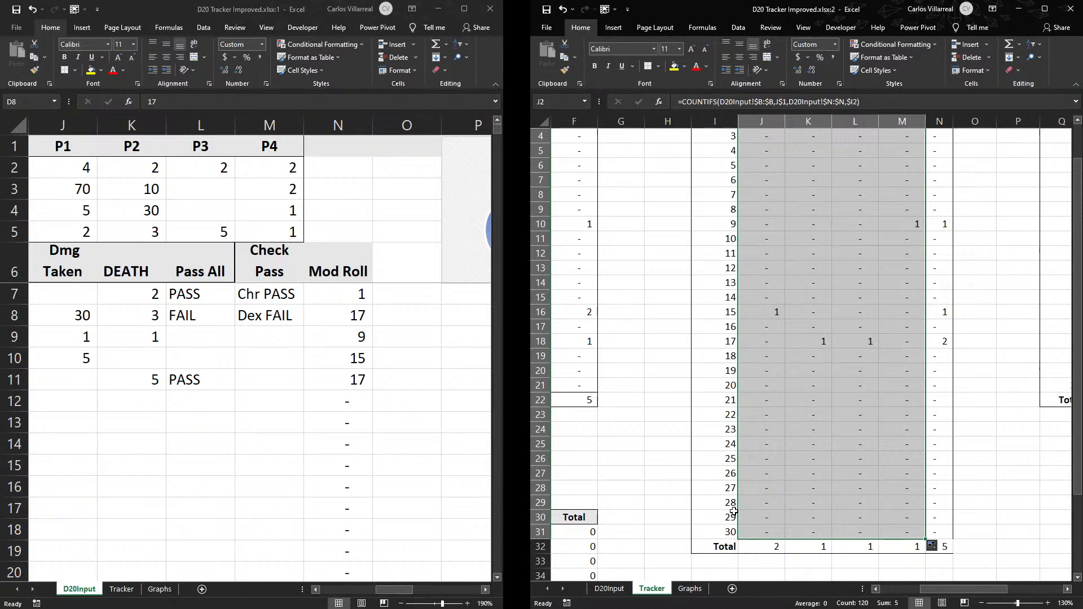
# - Review the Tracker's Checks table and examine the Check Pass formula in M7 on D20Input
pyautogui.moveTo(962, 585); pyautogui.dragTo(921, 586)
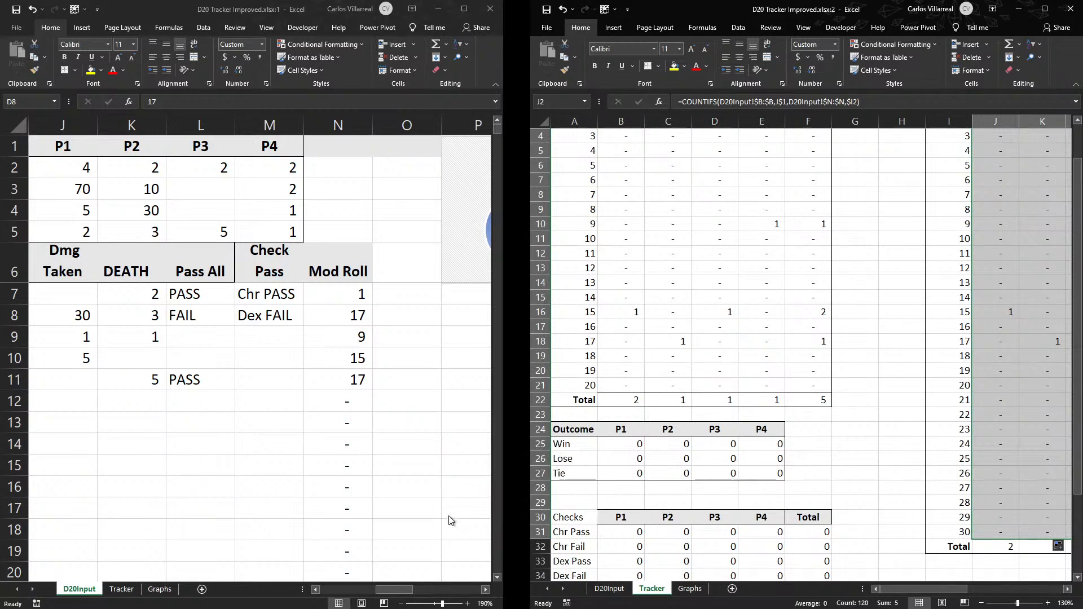
pyautogui.moveTo(395, 590); pyautogui.dragTo(331, 580)
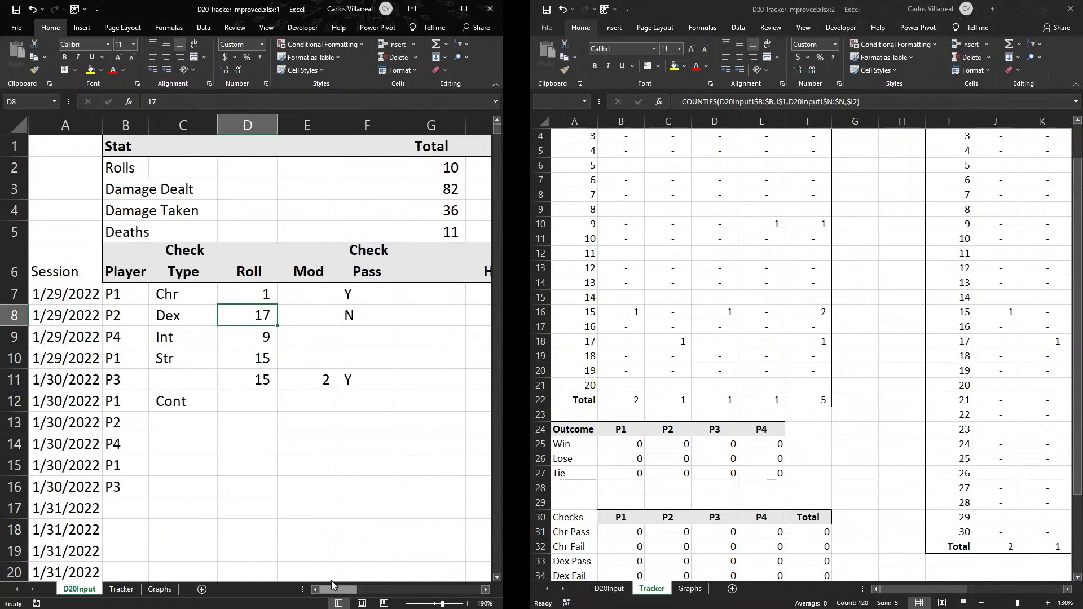
pyautogui.click(874, 416)
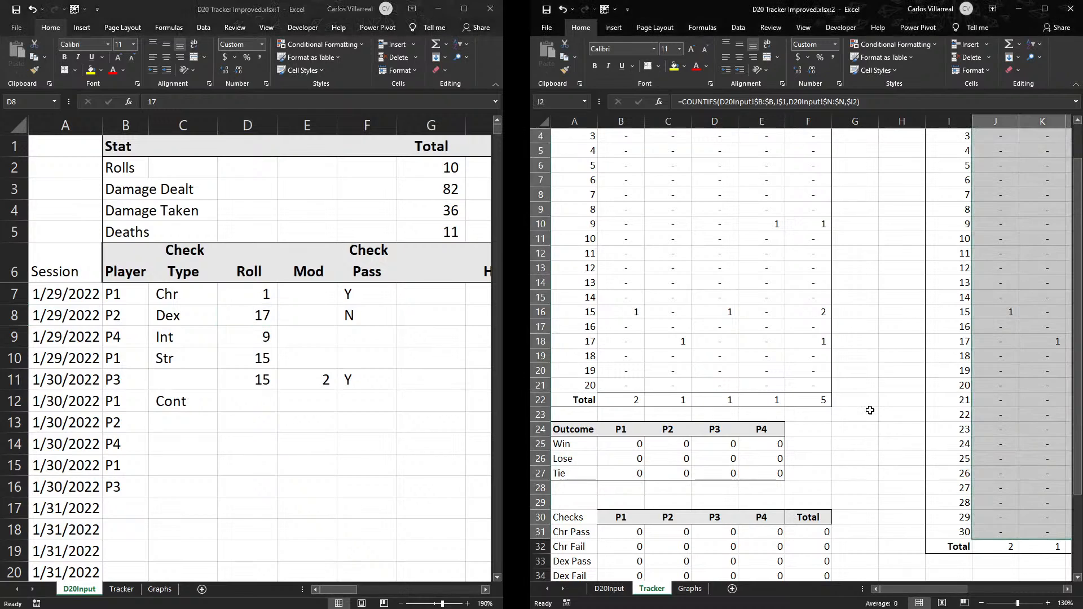
pyautogui.scroll(-4, 730, 442)
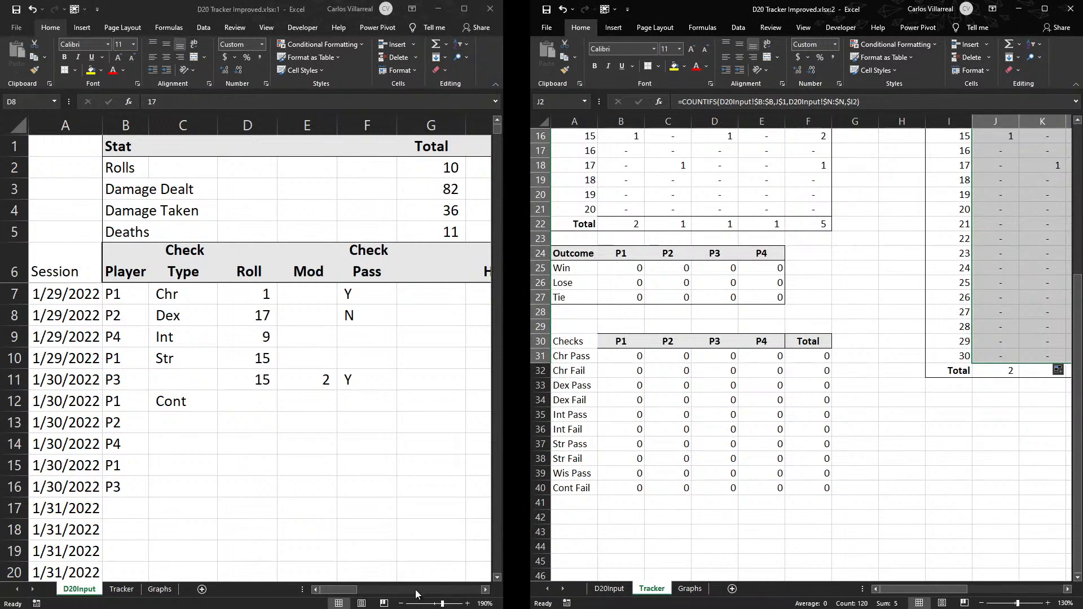
pyautogui.moveTo(347, 590); pyautogui.dragTo(398, 591)
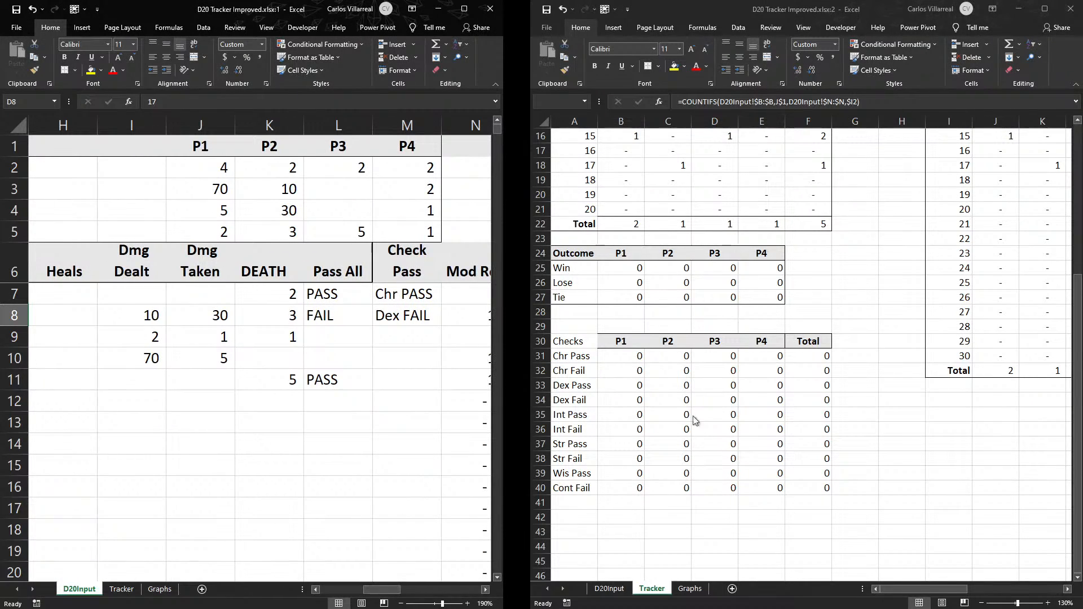
pyautogui.doubleClick(403, 294)
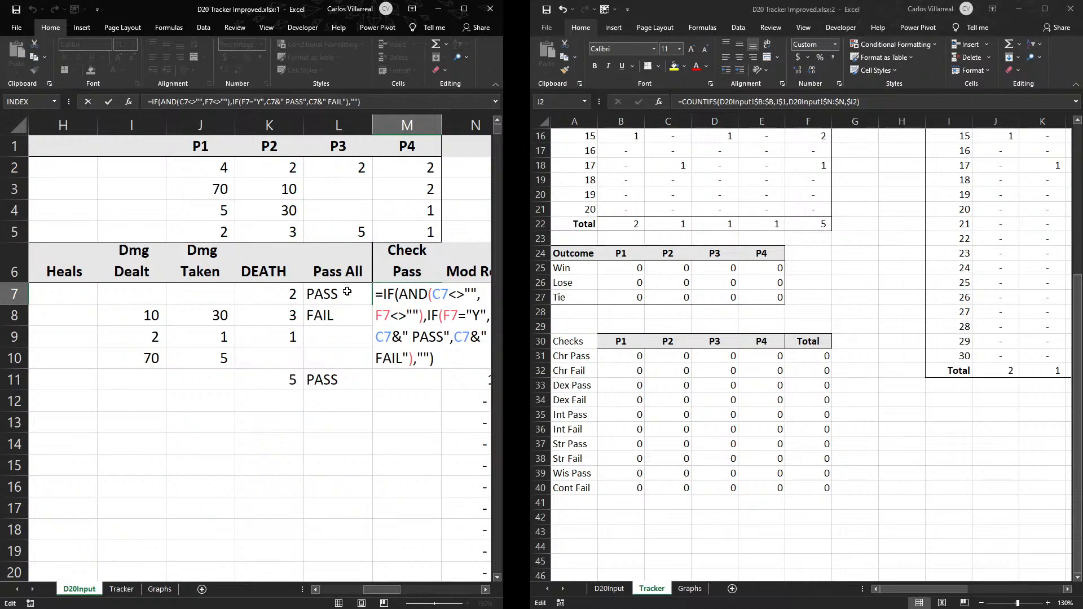
pyautogui.press('Return')
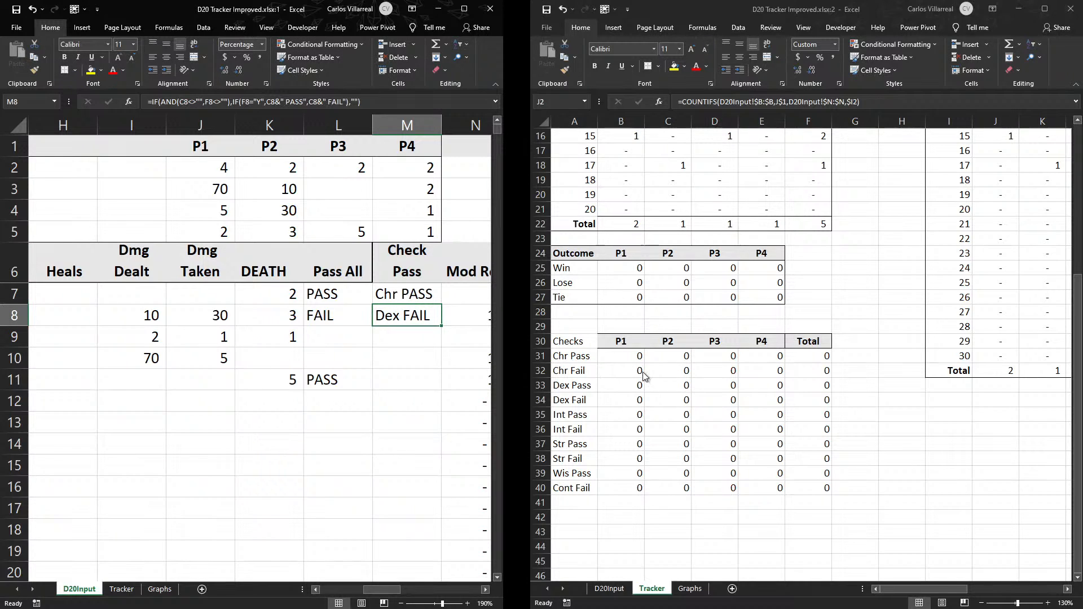
# - In the Tracker's Checks table, change the COUNTIFS formula in B31 to match check results in D20Input!$M:$M
pyautogui.click(630, 356)
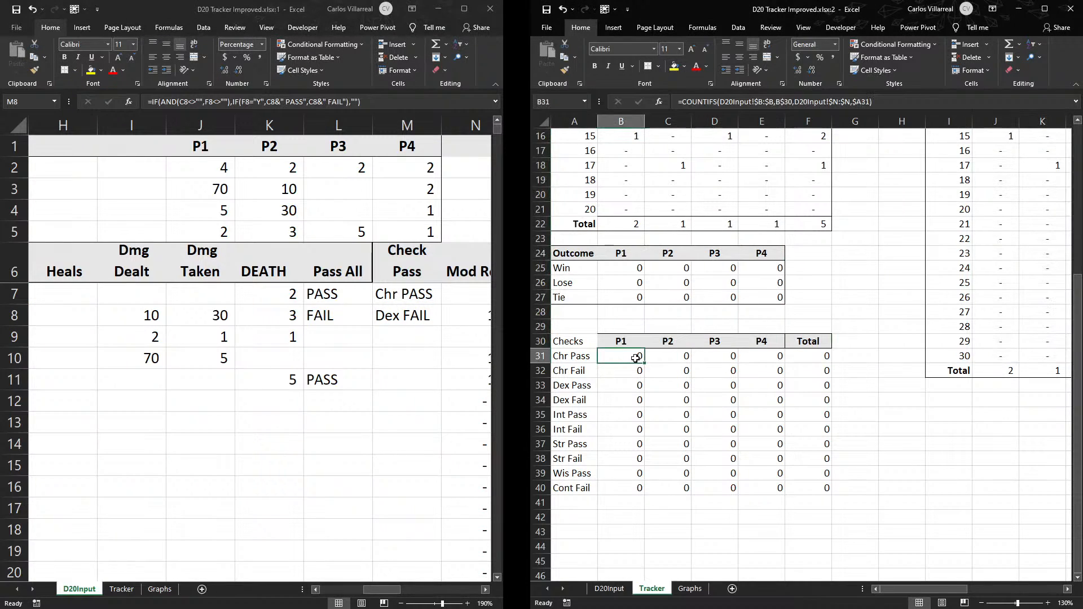
pyautogui.doubleClick(629, 357)
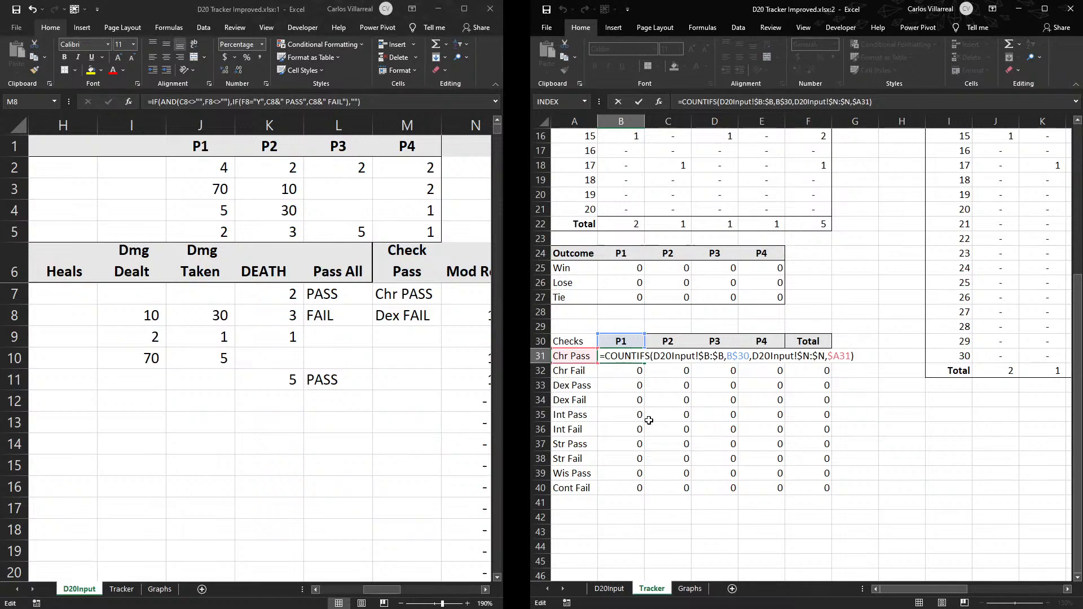
pyautogui.click(811, 356)
pyautogui.press('BackSpace')
pyautogui.write('M')
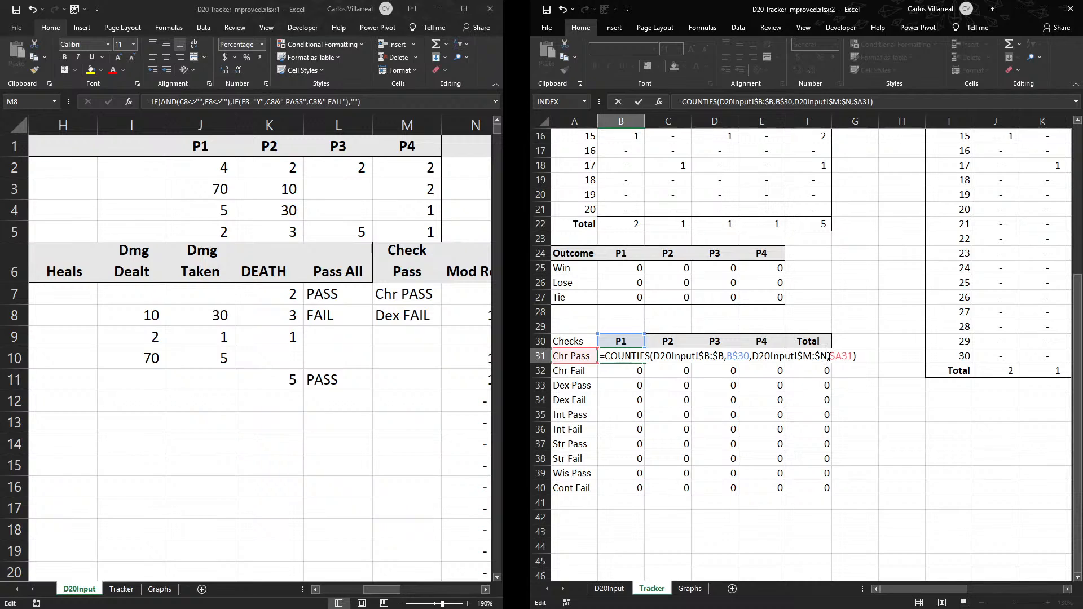
pyautogui.press('Return')
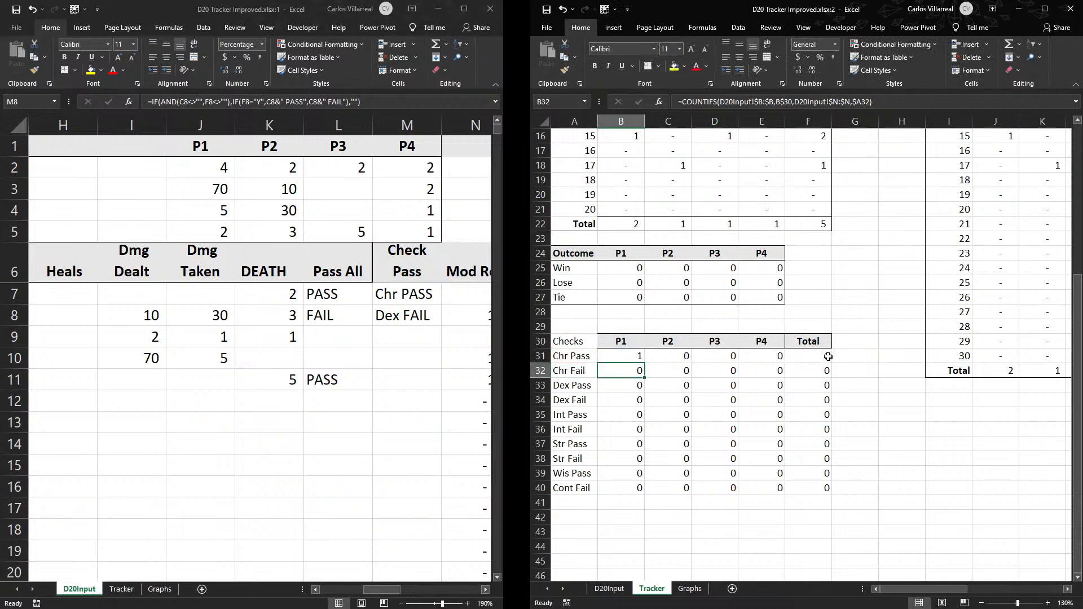
# - Fill the B31 formula across the player columns and down through E40, and inspect P2's Dex Fail count
pyautogui.click(621, 356)
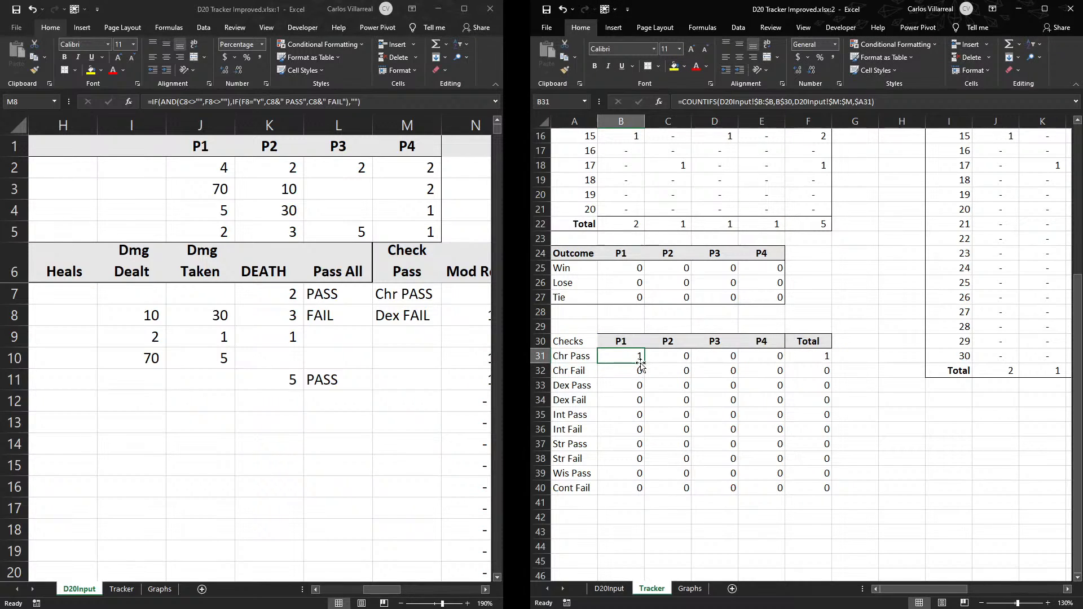
pyautogui.moveTo(647, 364); pyautogui.dragTo(773, 490)
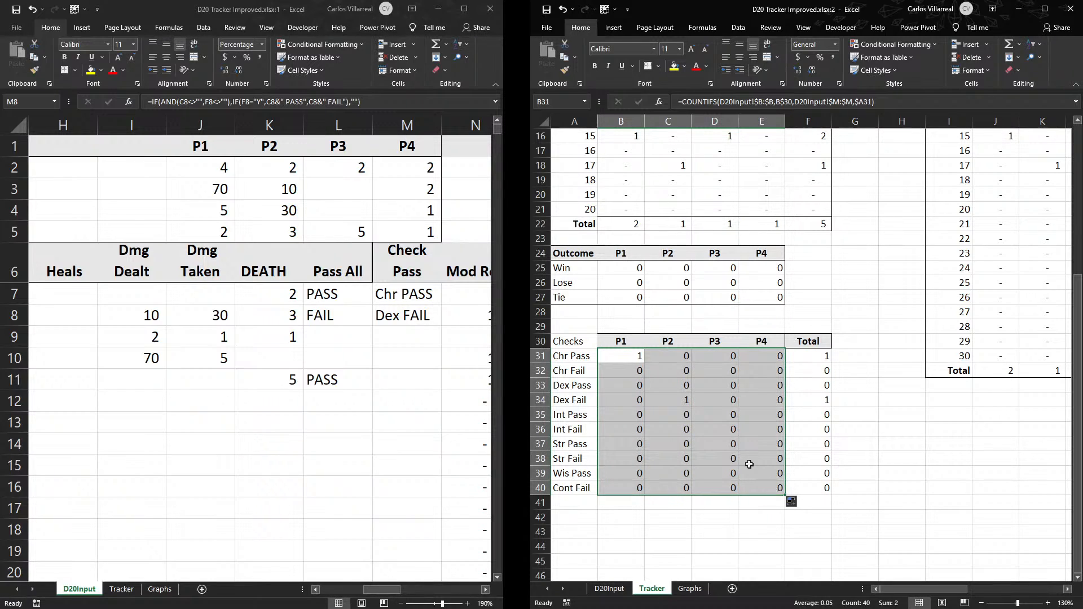
pyautogui.click(672, 399)
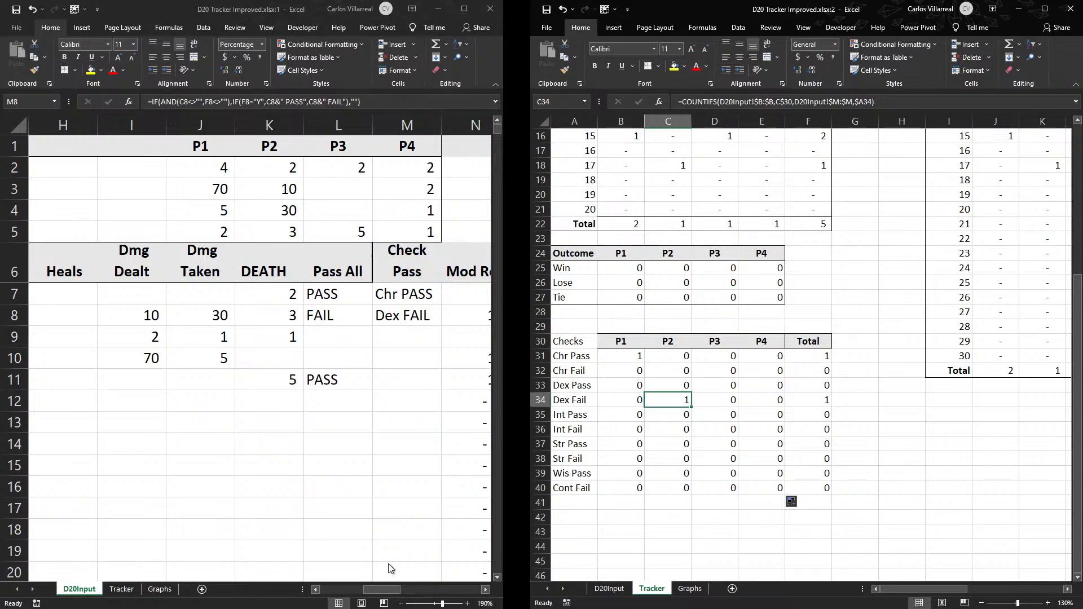
# - Examine the Check Type and Check Pass entries on D20Input against the Checks counts
pyautogui.click(332, 590)
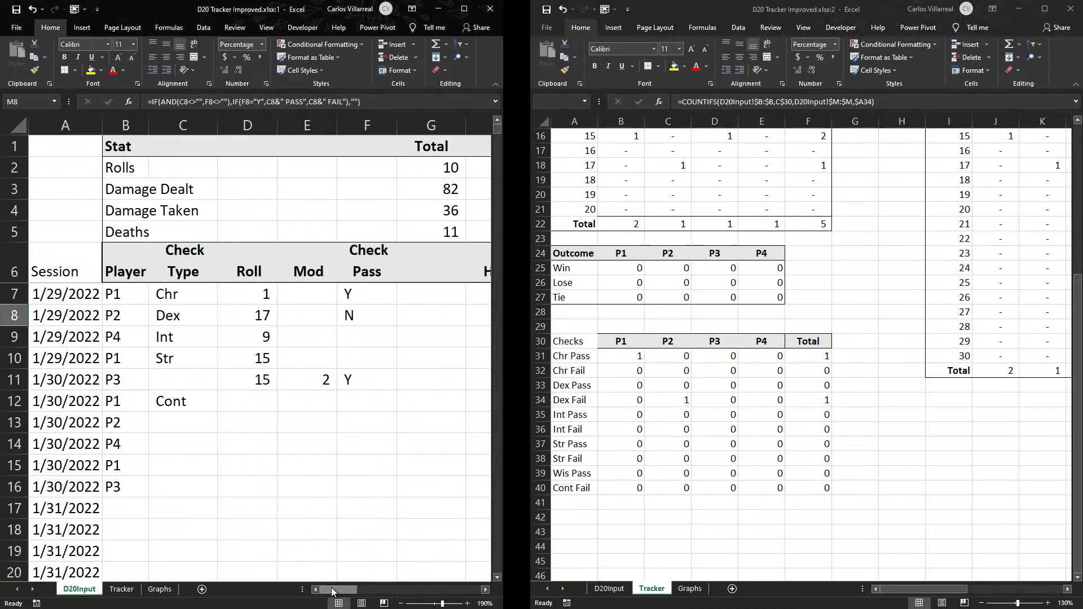
pyautogui.click(197, 316)
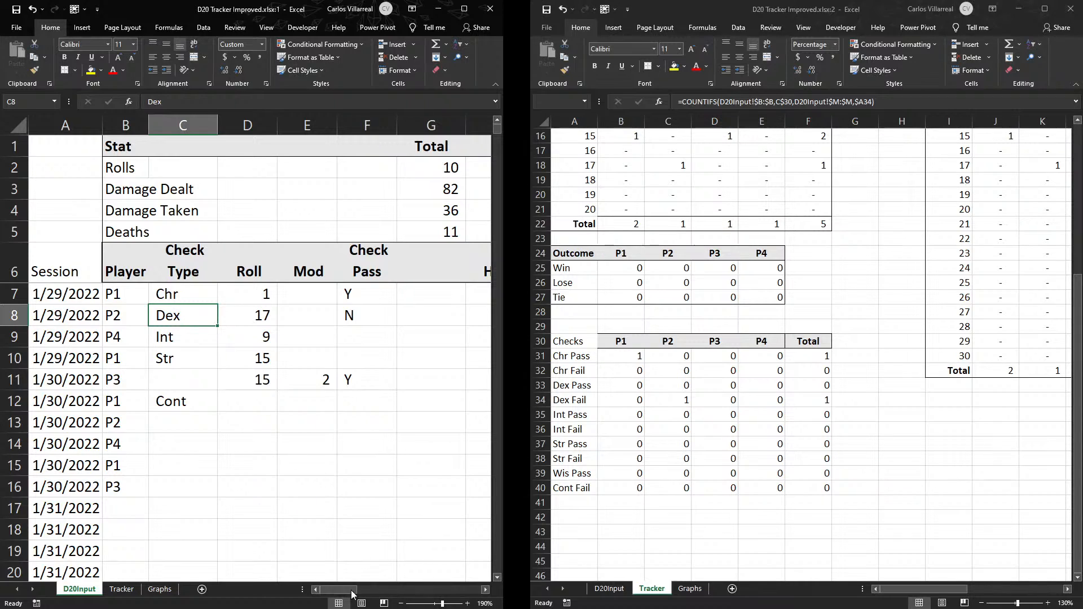
pyautogui.click(364, 290)
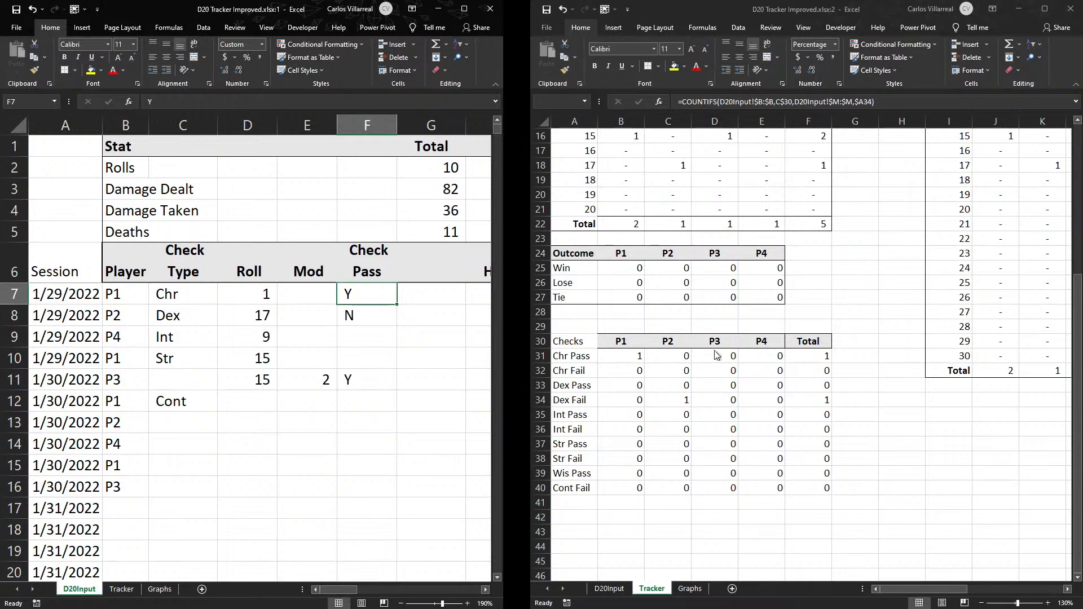
# - Bold and gray-shade the Checks heading in A30 and apply a border around the header row A30:F30
pyautogui.click(573, 342)
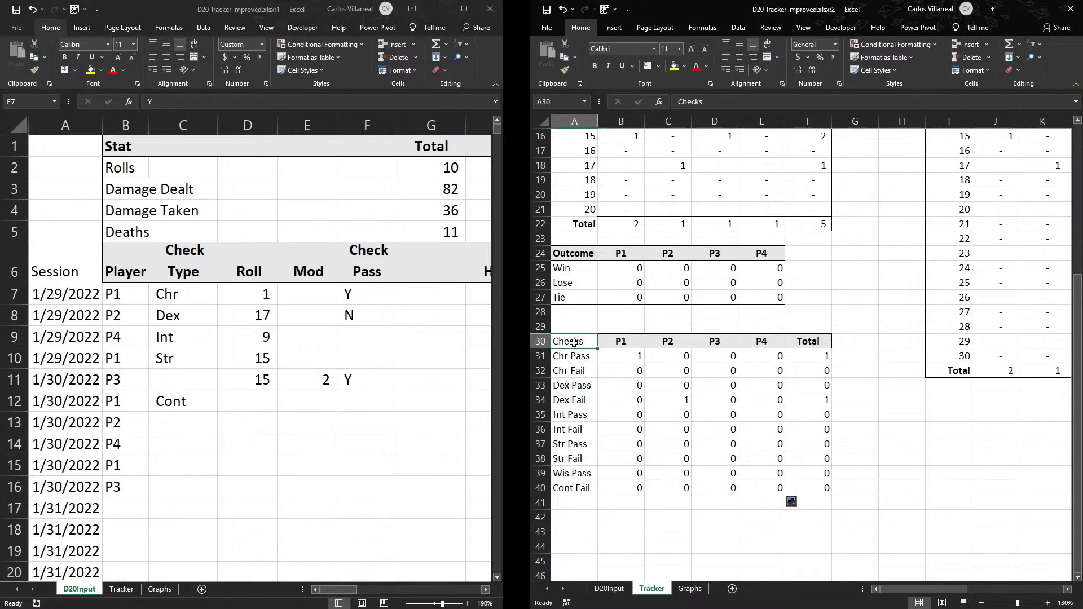
pyautogui.click(594, 66)
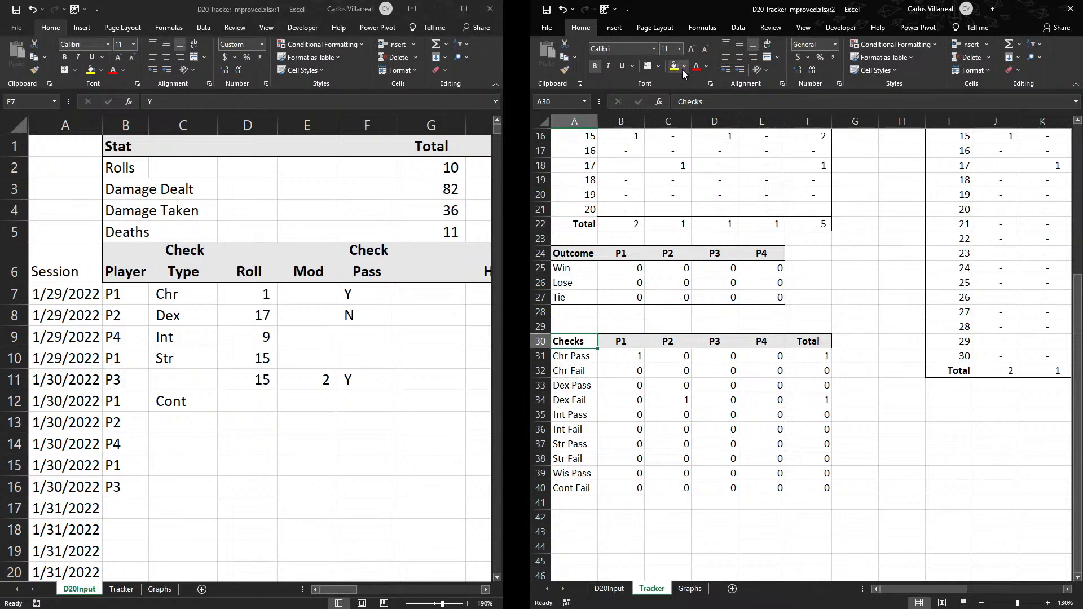
pyautogui.click(679, 341)
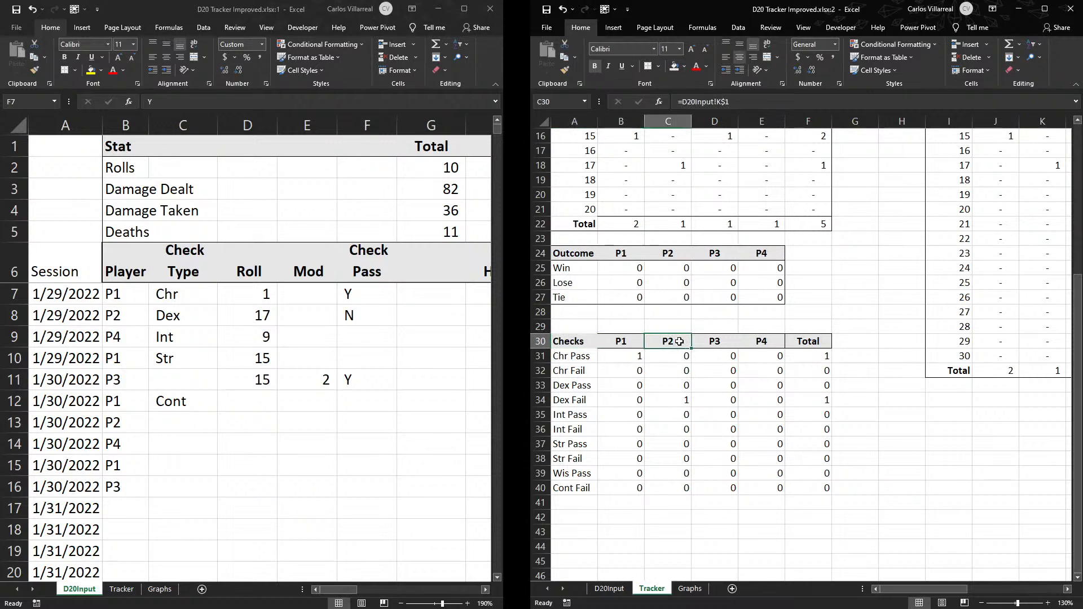
pyautogui.hotkey('ctrl', 'shift', 'Right')
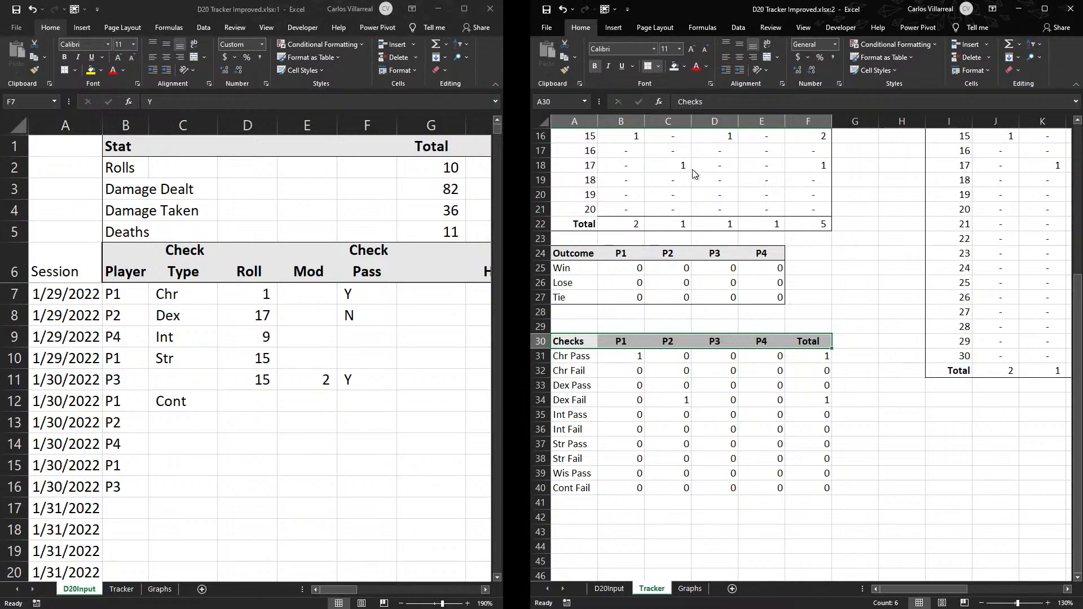
pyautogui.click(806, 282)
pyautogui.moveTo(581, 343); pyautogui.dragTo(811, 495)
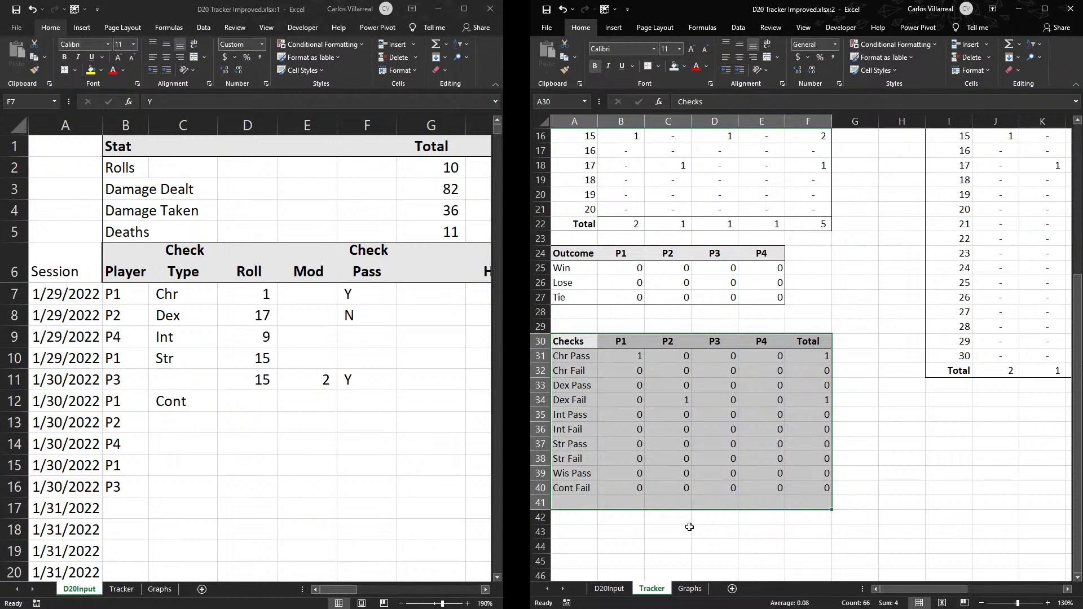
pyautogui.click(615, 497)
pyautogui.click(856, 356)
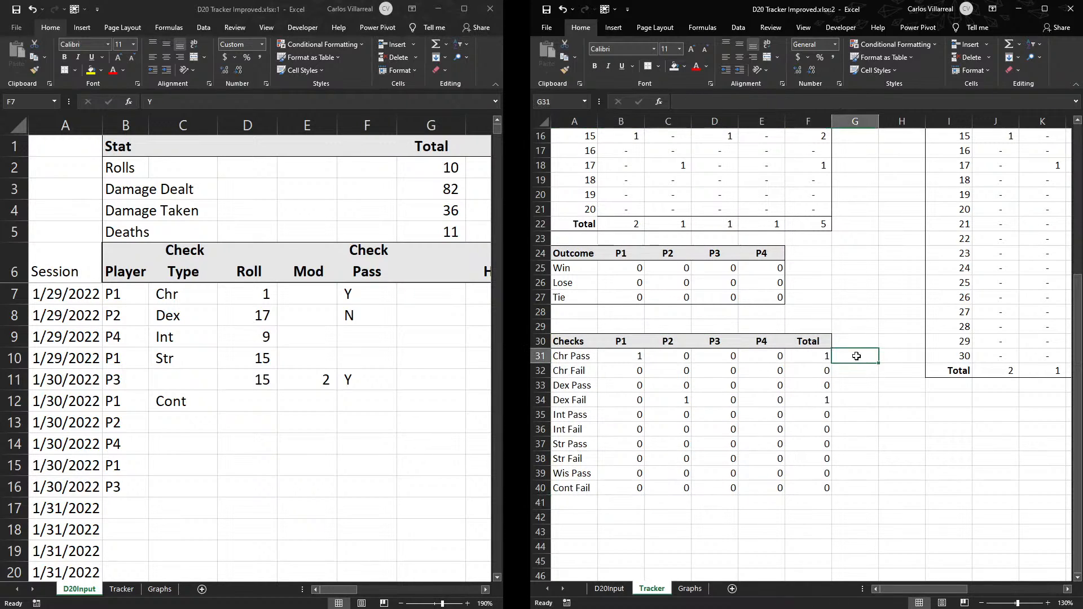
pyautogui.hotkey('alt', '=')
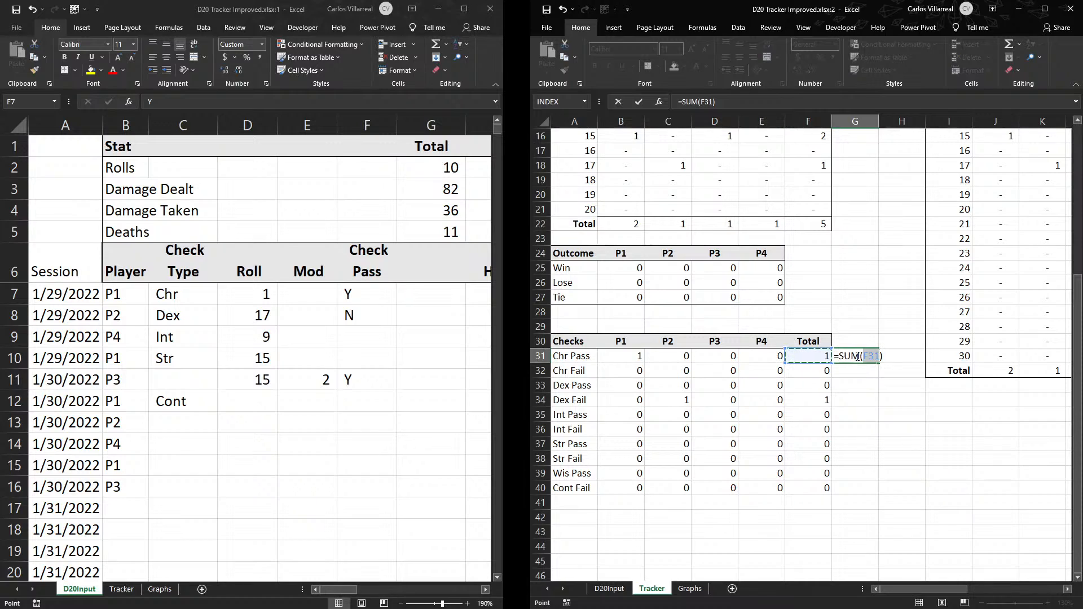
pyautogui.press('Escape')
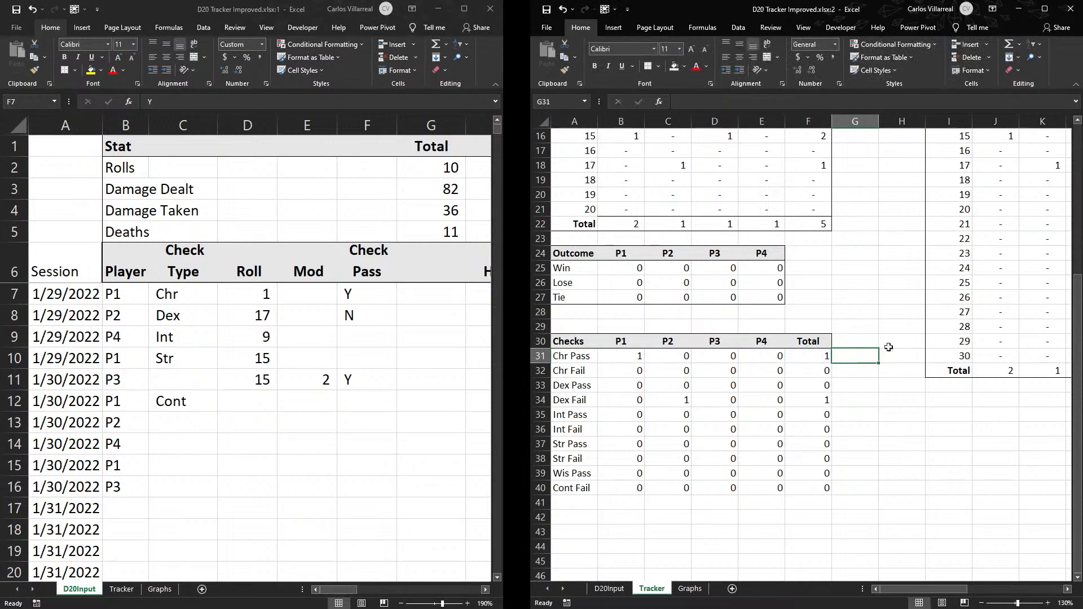
# - Examine the Total formula for Chr Pass in F31
pyautogui.click(821, 357)
pyautogui.doubleClick(815, 356)
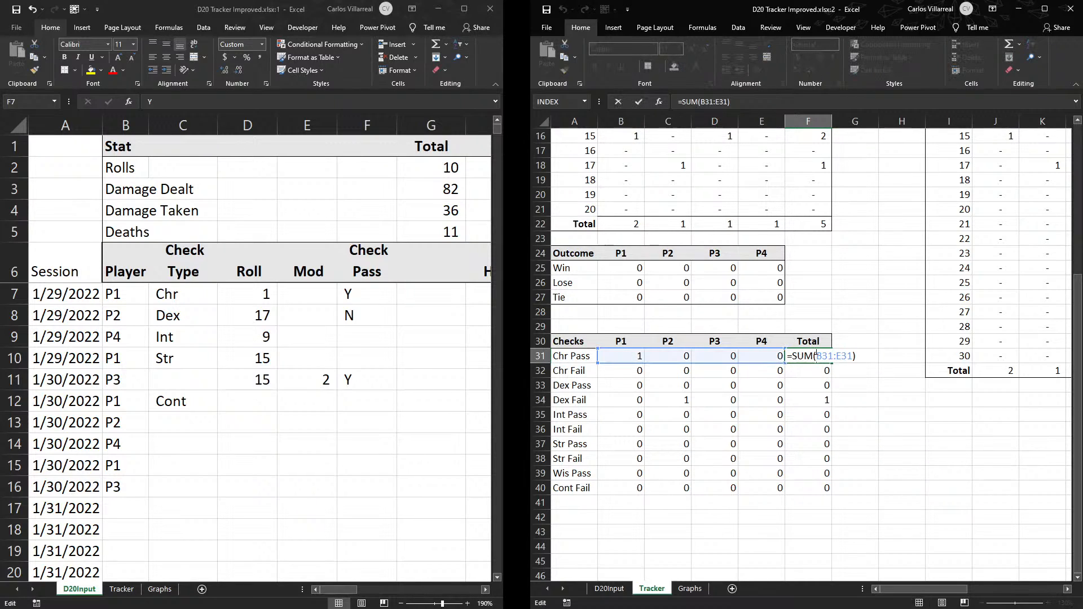
pyautogui.press('Return')
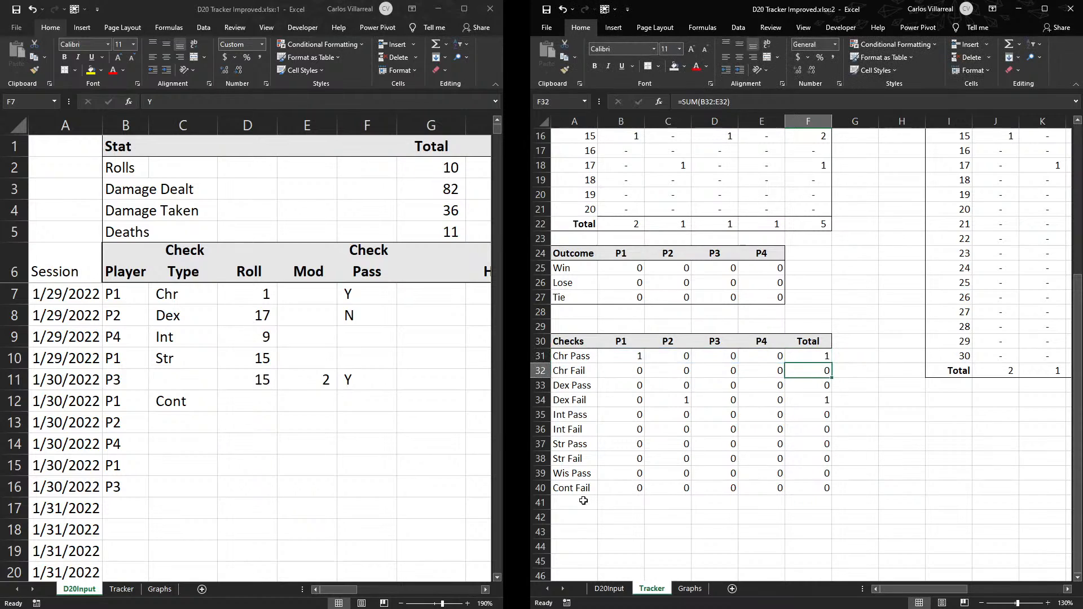
# - Sum P1's check counts in B41 with =SUM(B31:B40) and fill the formula across to E41
pyautogui.moveTo(613, 353); pyautogui.dragTo(629, 487)
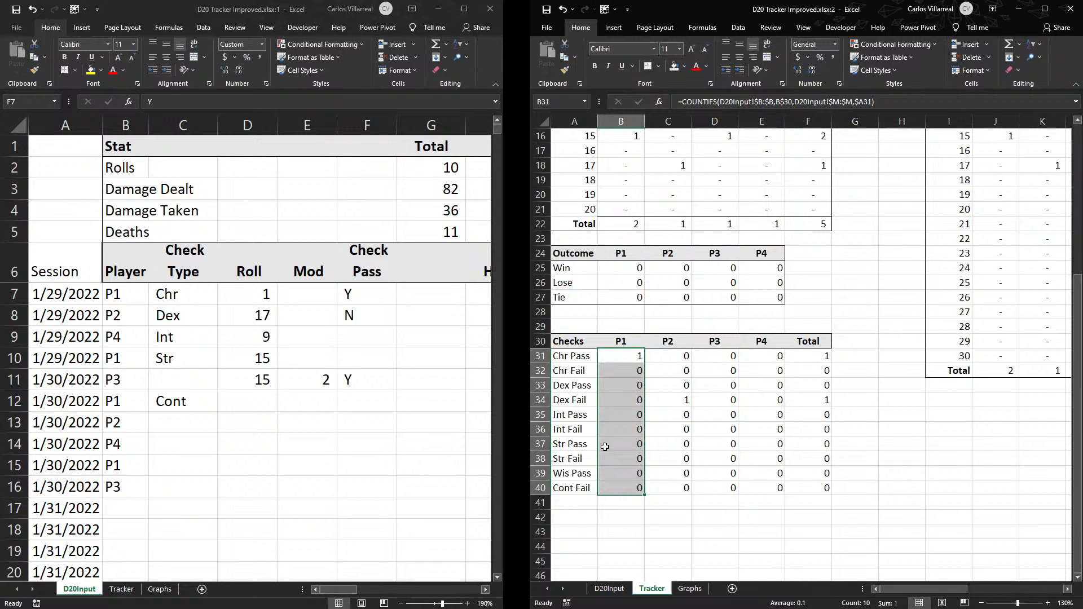
pyautogui.click(623, 504)
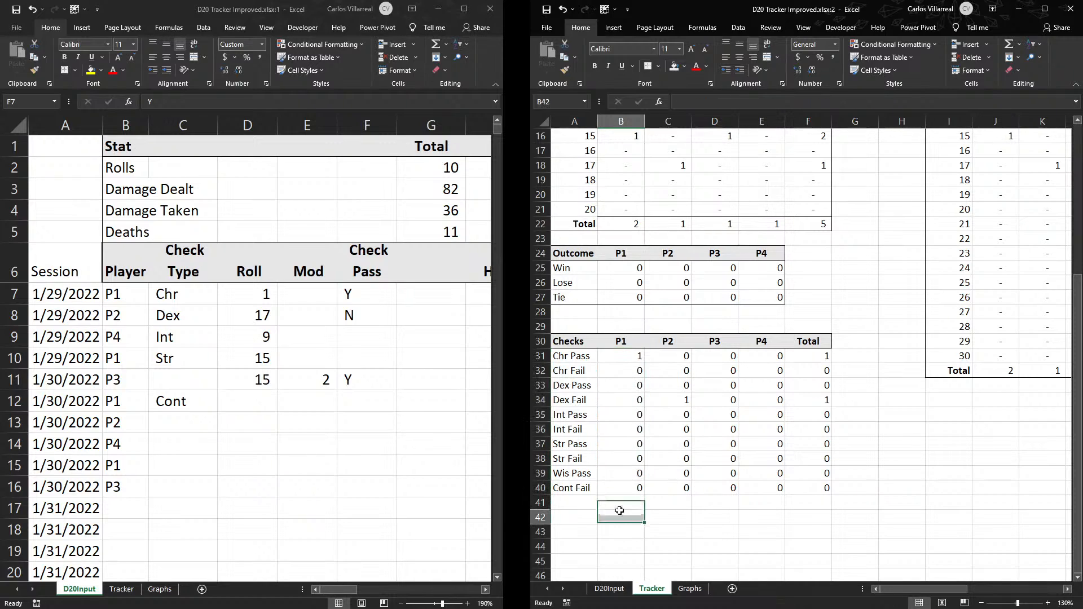
pyautogui.hotkey('alt', '=')
pyautogui.press('Return')
pyautogui.click(627, 502)
pyautogui.moveTo(645, 509); pyautogui.dragTo(790, 505)
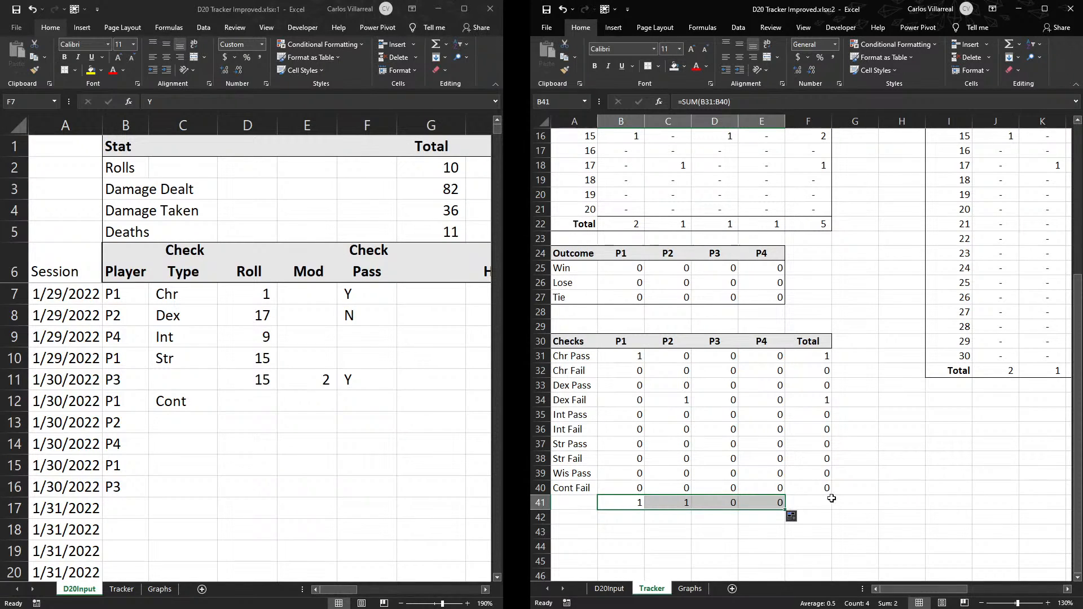
# - Sum the Checks table's Total column in F41 and label the row Total in A41
pyautogui.click(804, 512)
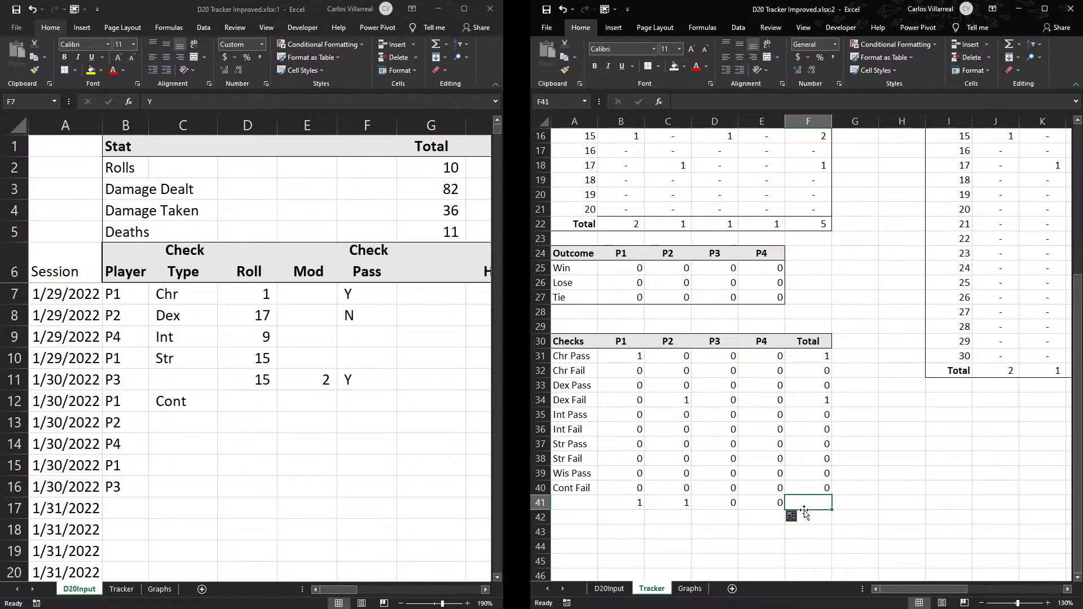
pyautogui.hotkey('alt', '=')
pyautogui.press('Return')
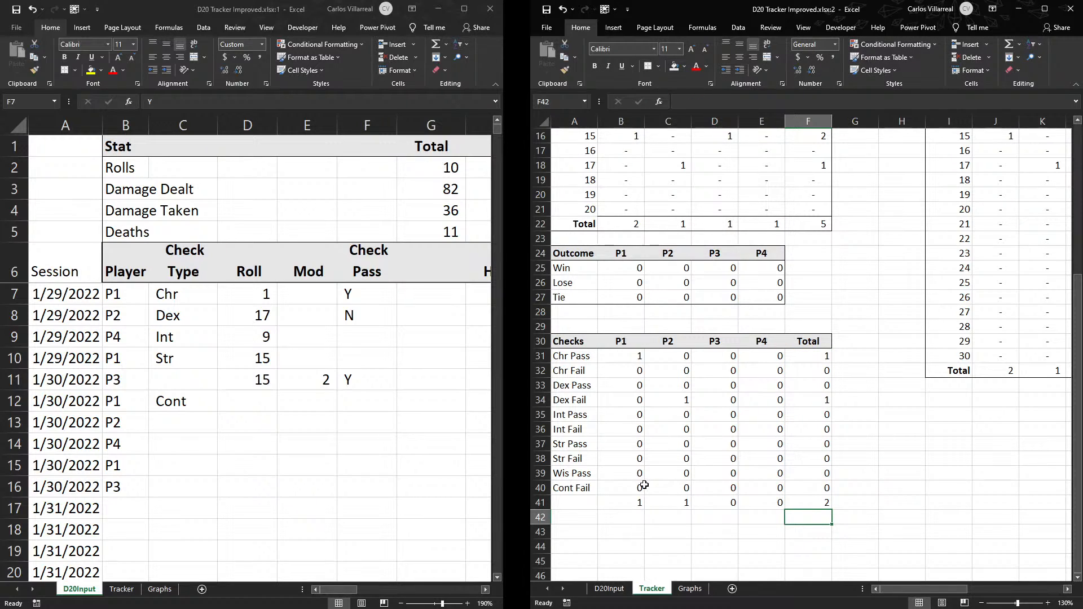
pyautogui.click(567, 511)
pyautogui.write('T')
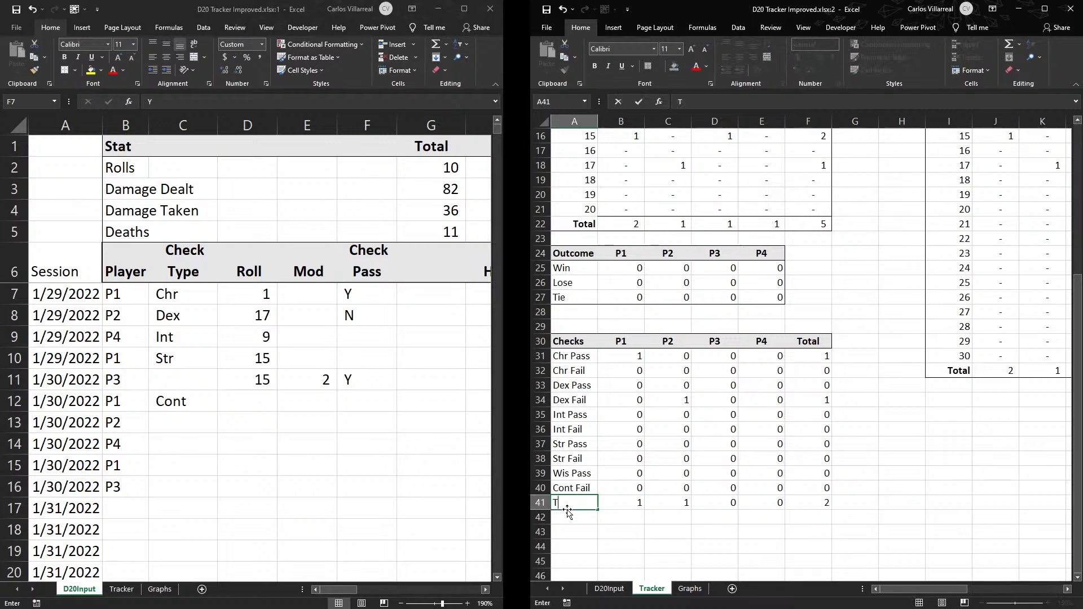
pyautogui.write('otal')
pyautogui.press('Return')
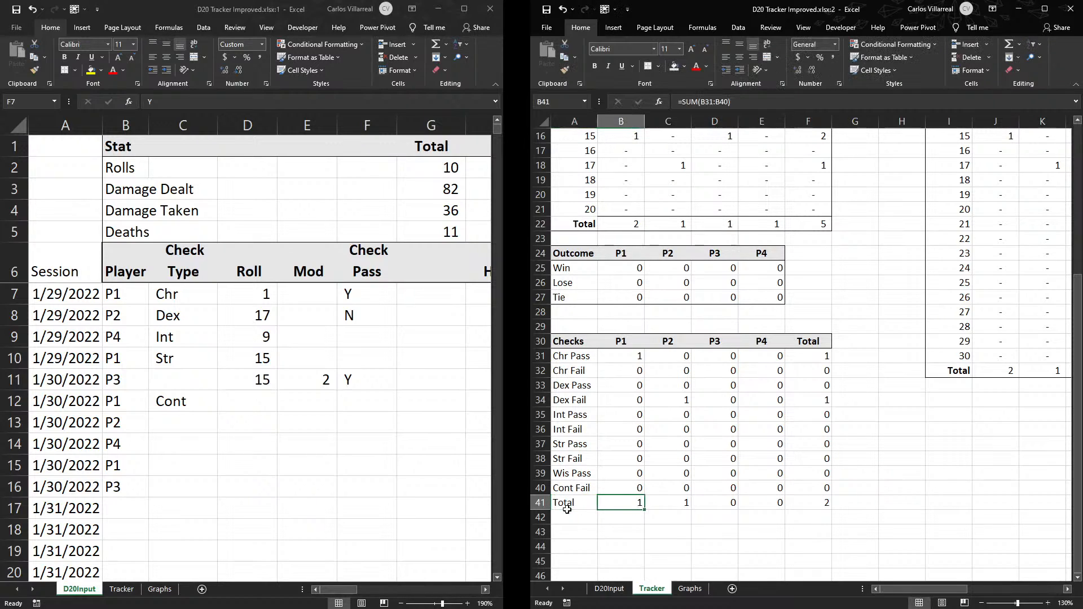
# - Add a bottom border to B40:F40 to separate the Checks counts from the Total row
pyautogui.click(794, 491)
pyautogui.moveTo(794, 491); pyautogui.dragTo(630, 495)
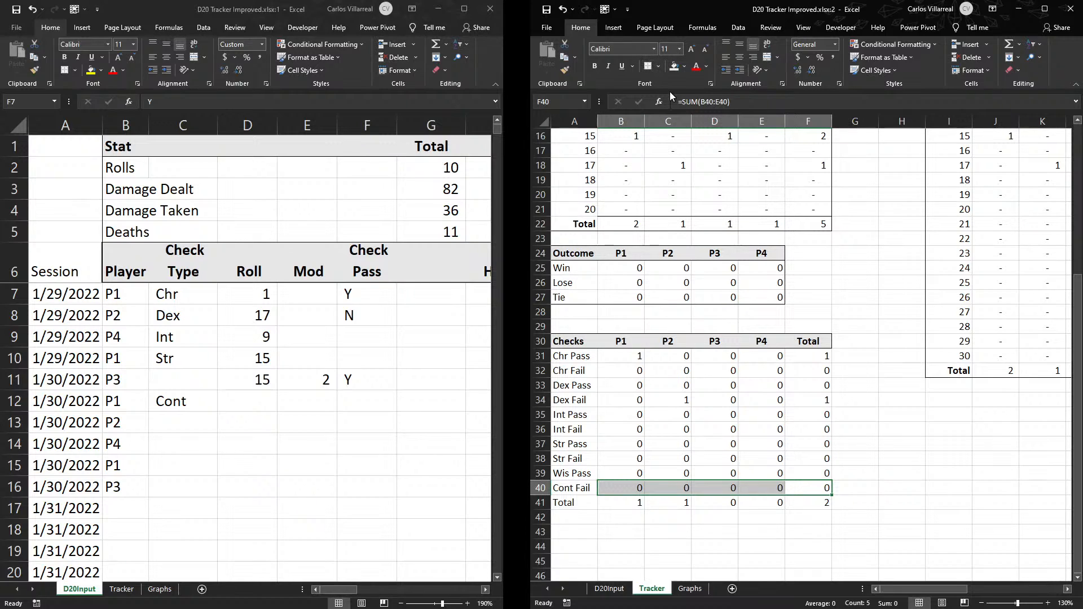
pyautogui.click(847, 487)
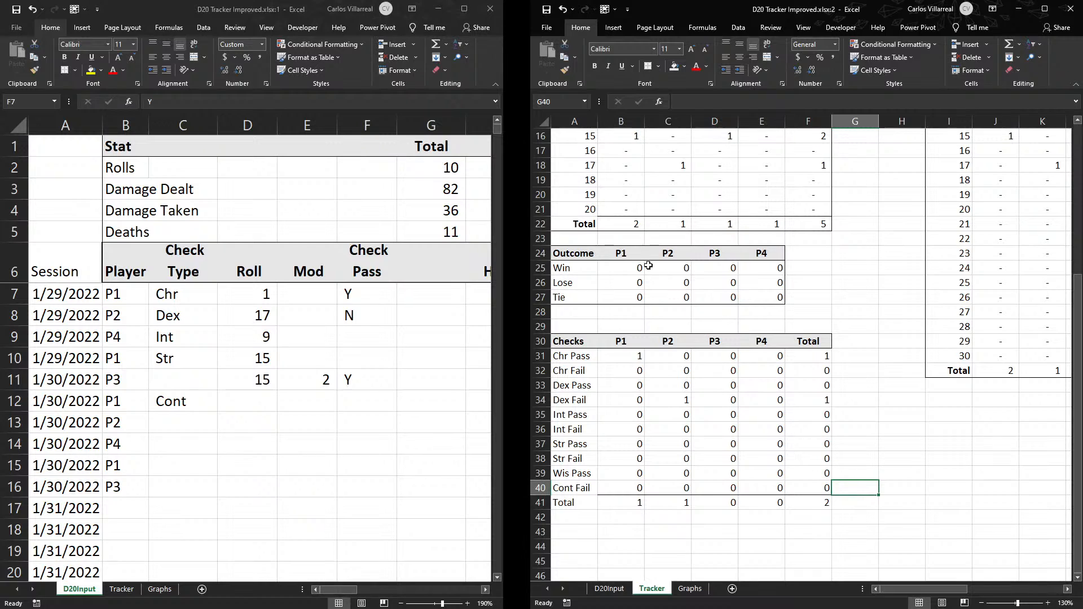
# - Examine the Outcome table's Win formula in B25 alongside the Pass All column on D20Input
pyautogui.click(616, 267)
pyautogui.moveTo(344, 590); pyautogui.dragTo(396, 587)
pyautogui.click(656, 265)
pyautogui.doubleClick(628, 266)
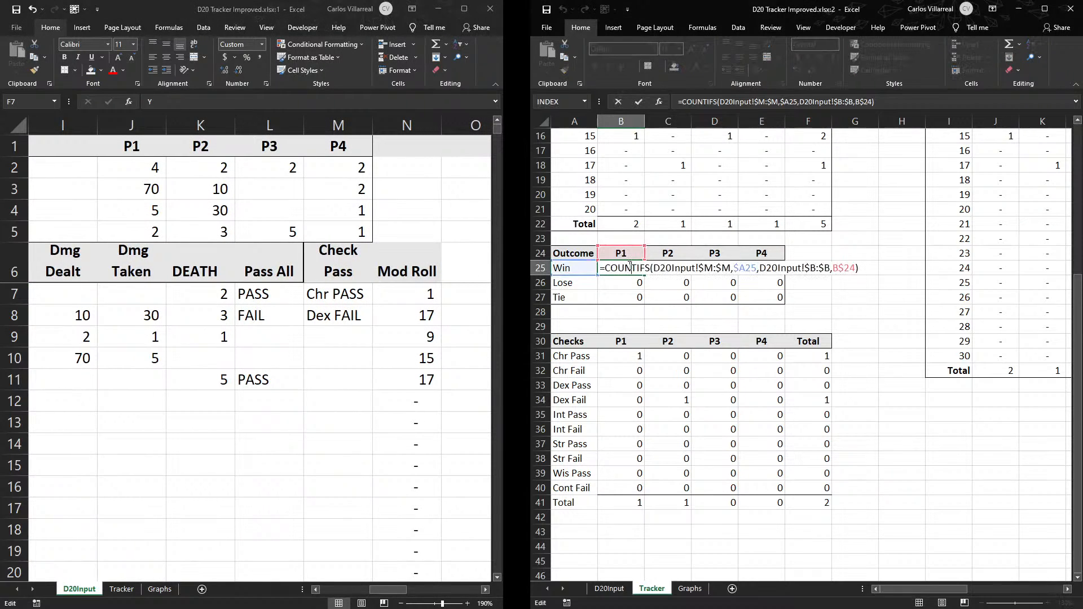
# - Relabel the Win and Lose rows of the Outcome table as PASS and FAIL in A25 and A26
pyautogui.click(563, 264)
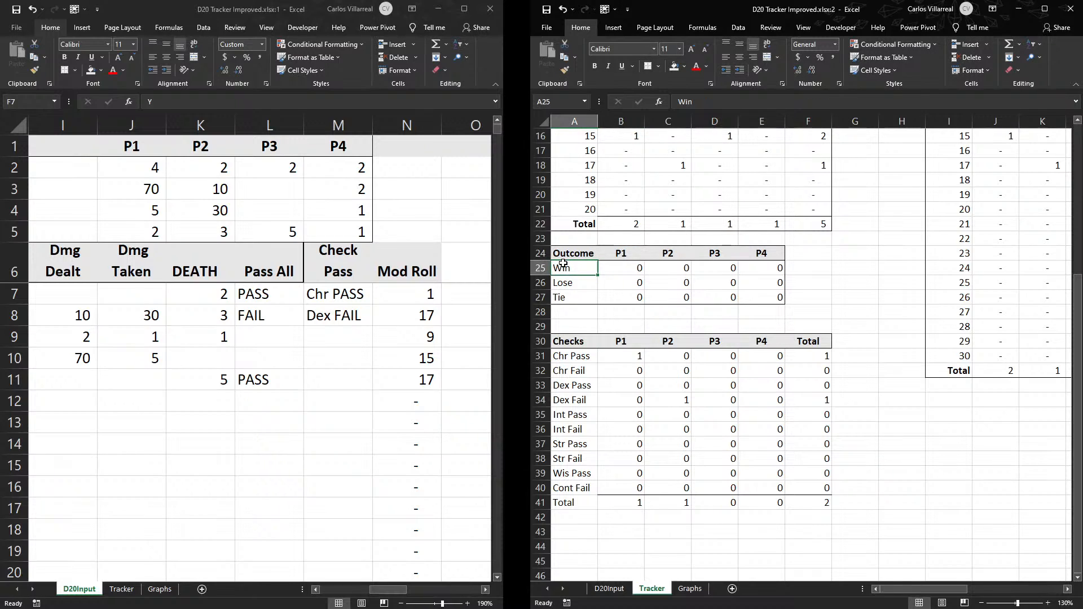
pyautogui.write('P')
pyautogui.write('PASS')
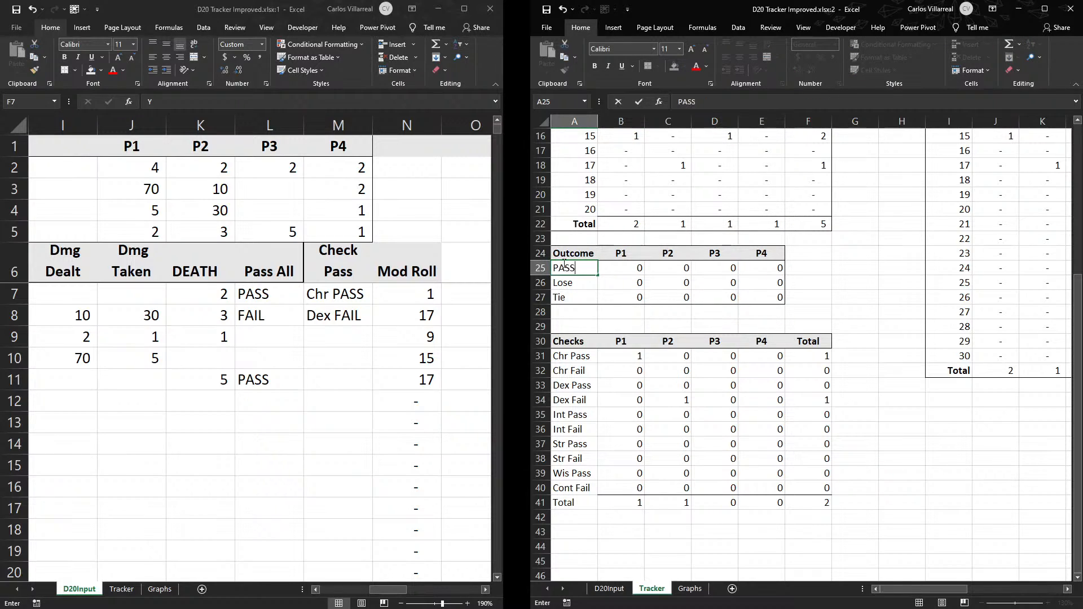
pyautogui.press('Return')
pyautogui.write('FA')
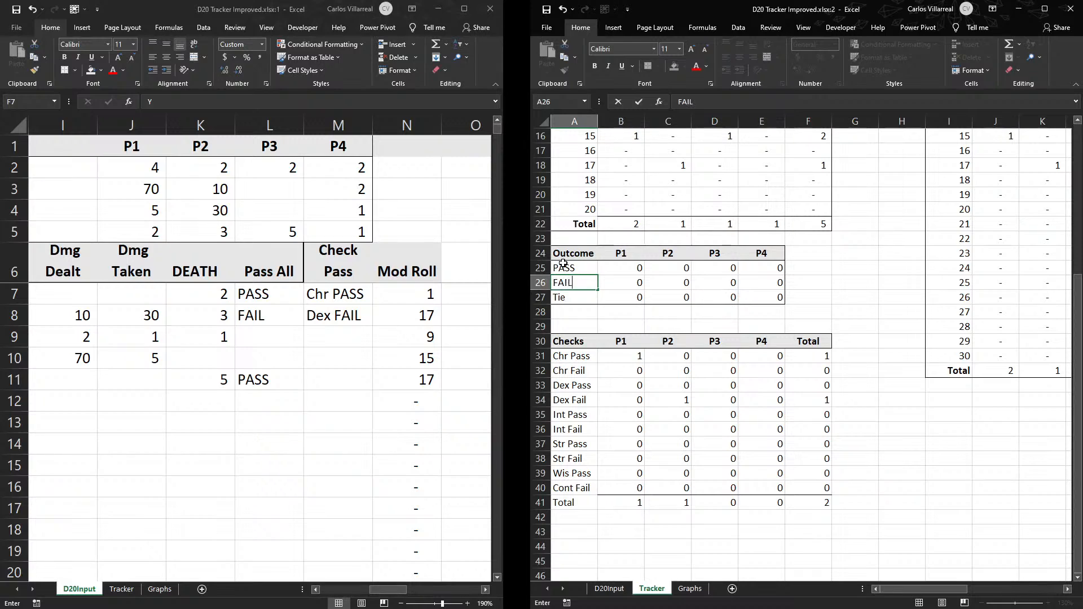
pyautogui.write('IL')
pyautogui.press('Return')
# - Open P1's PASS COUNTIFS formula in B25 for editing
pyautogui.scroll(1, 563, 263)
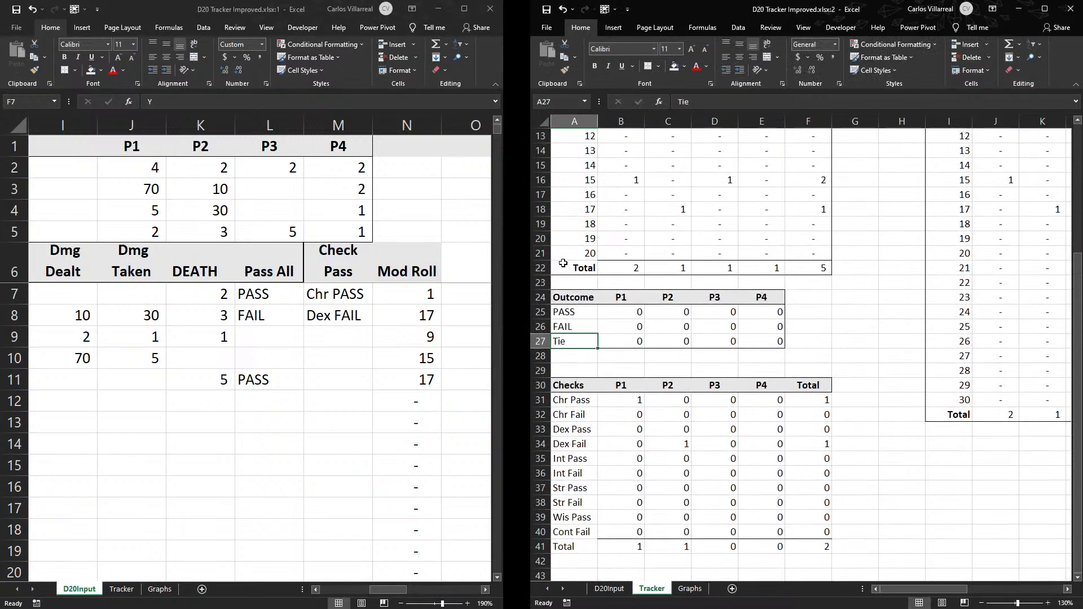
pyautogui.doubleClick(625, 315)
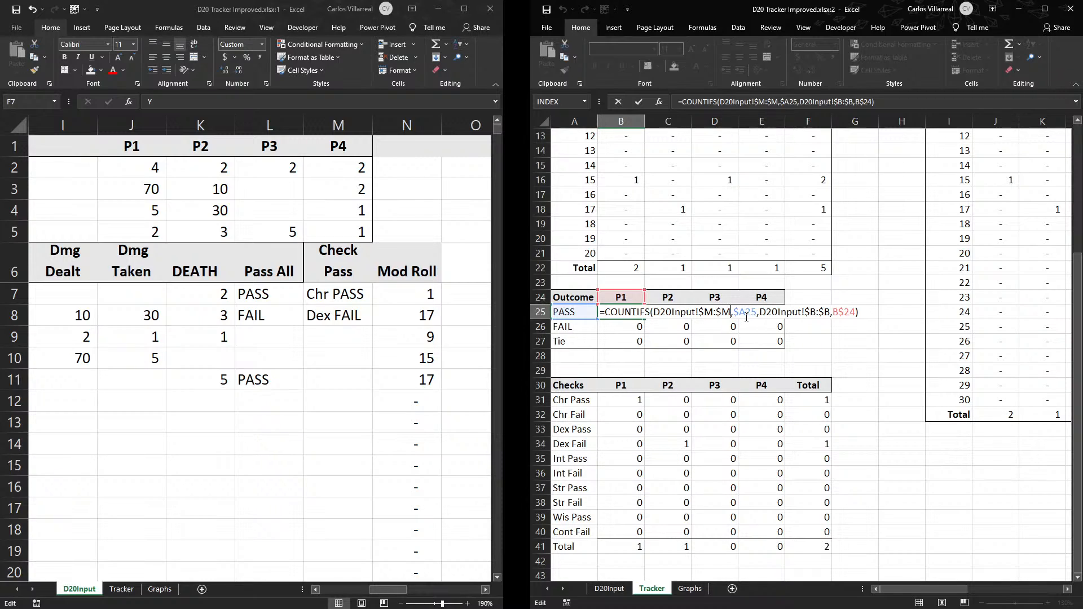
# - Point P1's PASS COUNTIFS formula in B25 at D20Input column L and copy it through E26
pyautogui.press('BackSpace')
pyautogui.write('L')
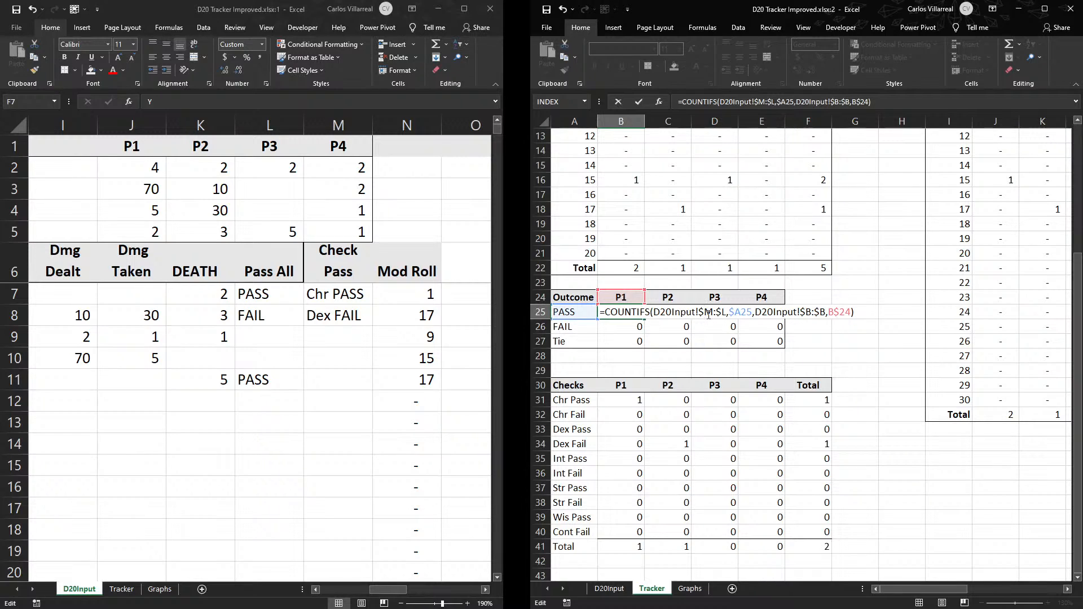
pyautogui.press('BackSpace')
pyautogui.write('L')
pyautogui.press('Return')
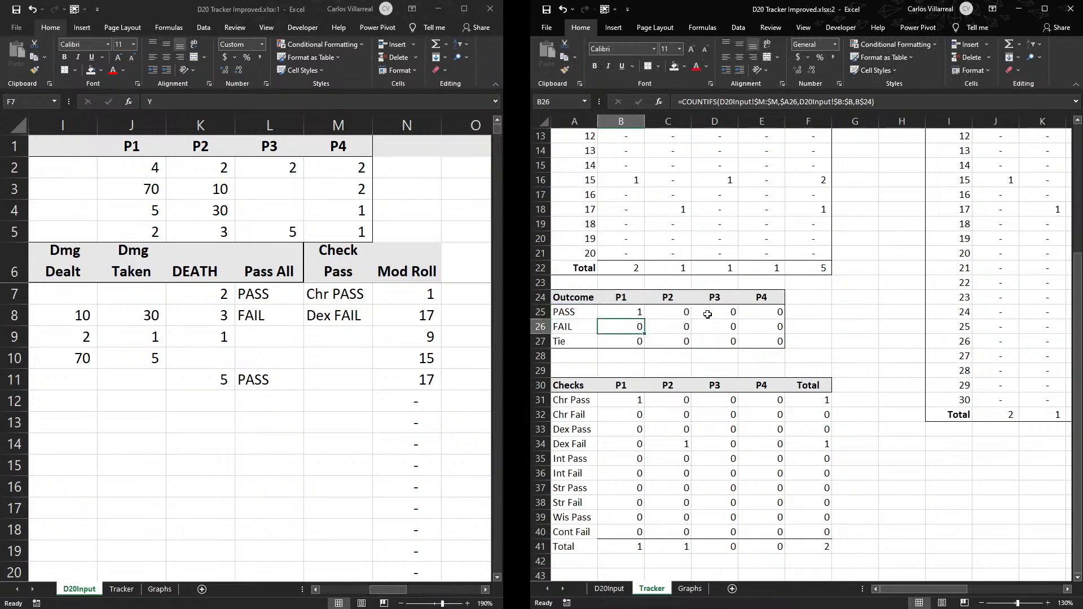
pyautogui.click(635, 312)
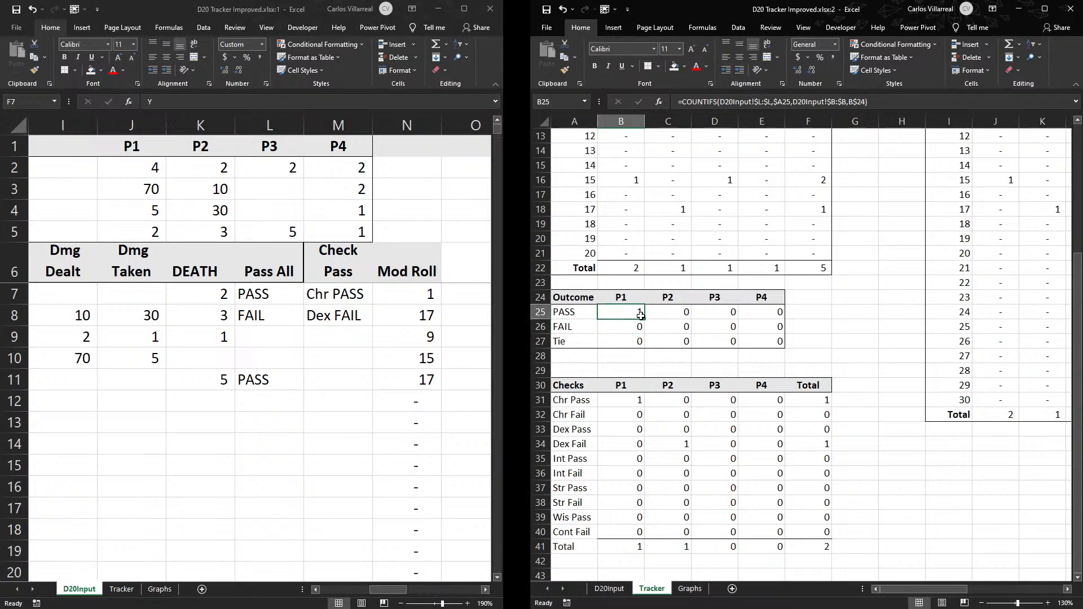
pyautogui.moveTo(644, 321); pyautogui.dragTo(782, 346)
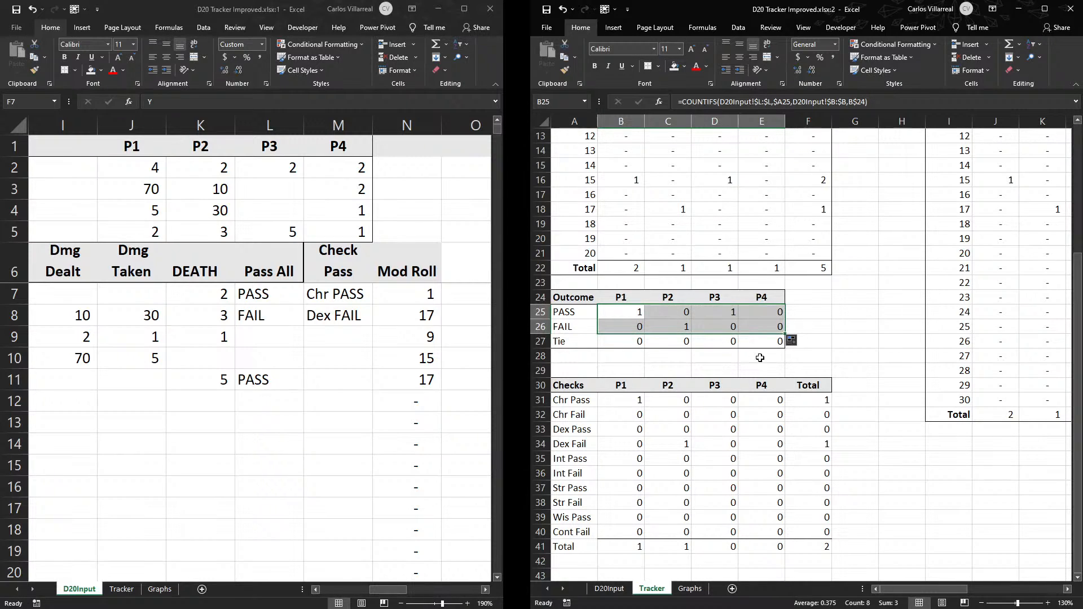
pyautogui.click(862, 318)
# - Clear the contents of the Tie row in A27:E27 of the Outcome table
pyautogui.moveTo(554, 345); pyautogui.dragTo(766, 350)
pyautogui.rightClick(765, 344)
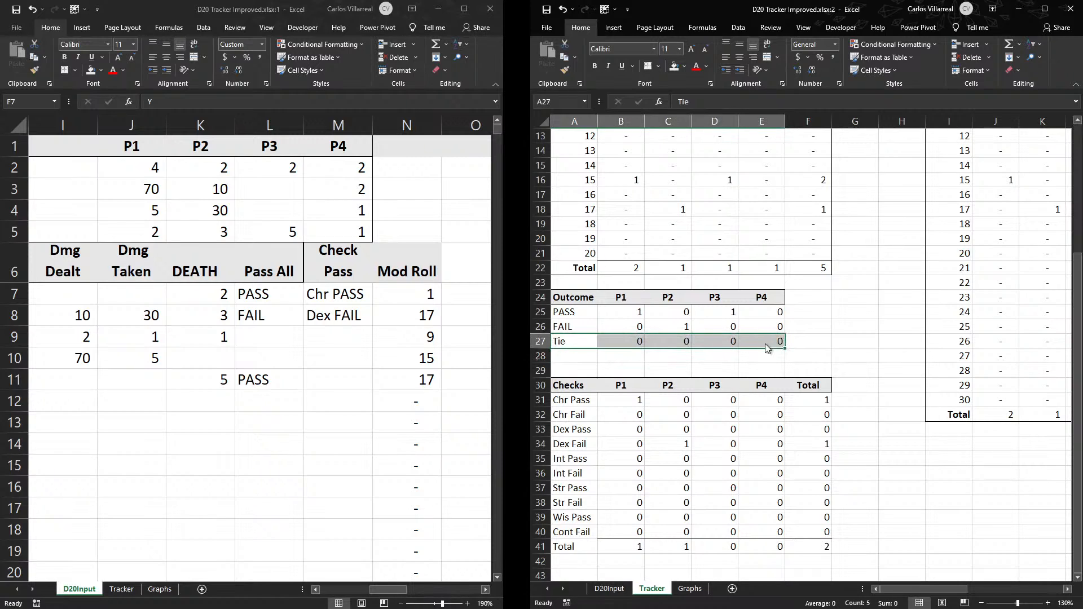
pyautogui.click(793, 455)
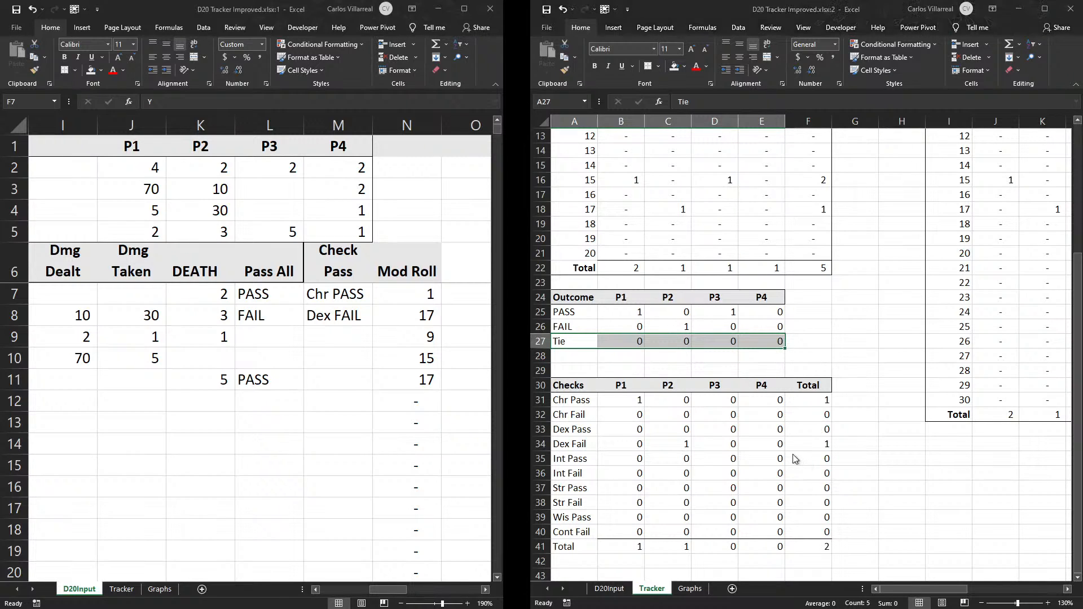
pyautogui.click(814, 511)
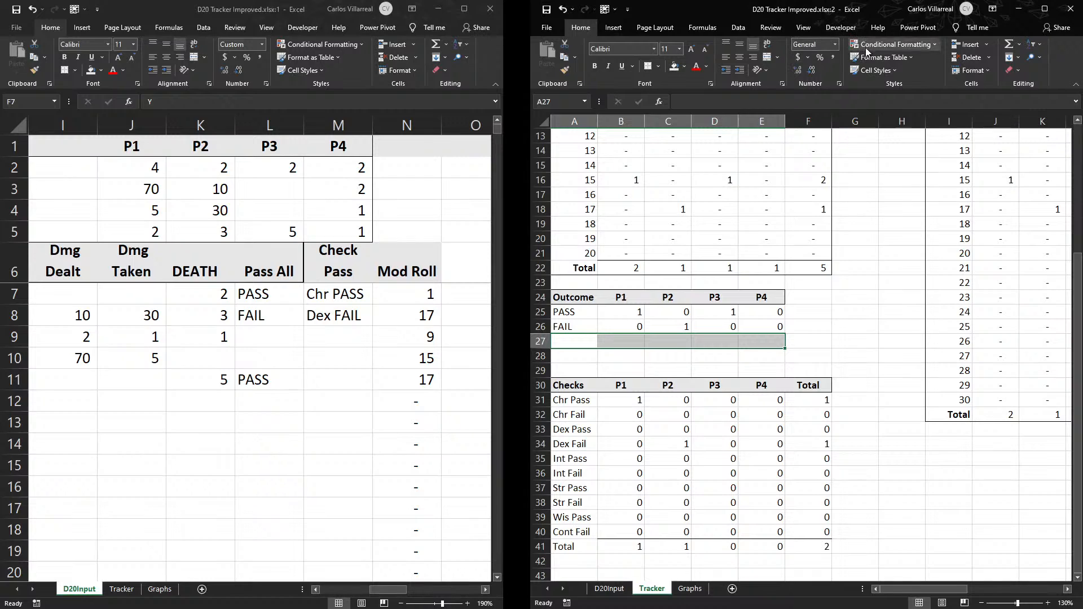
# - Border the shortened Outcome table A24:E26 and remove the leftover borders around row 27
pyautogui.click(800, 342)
pyautogui.moveTo(754, 293); pyautogui.dragTo(573, 327)
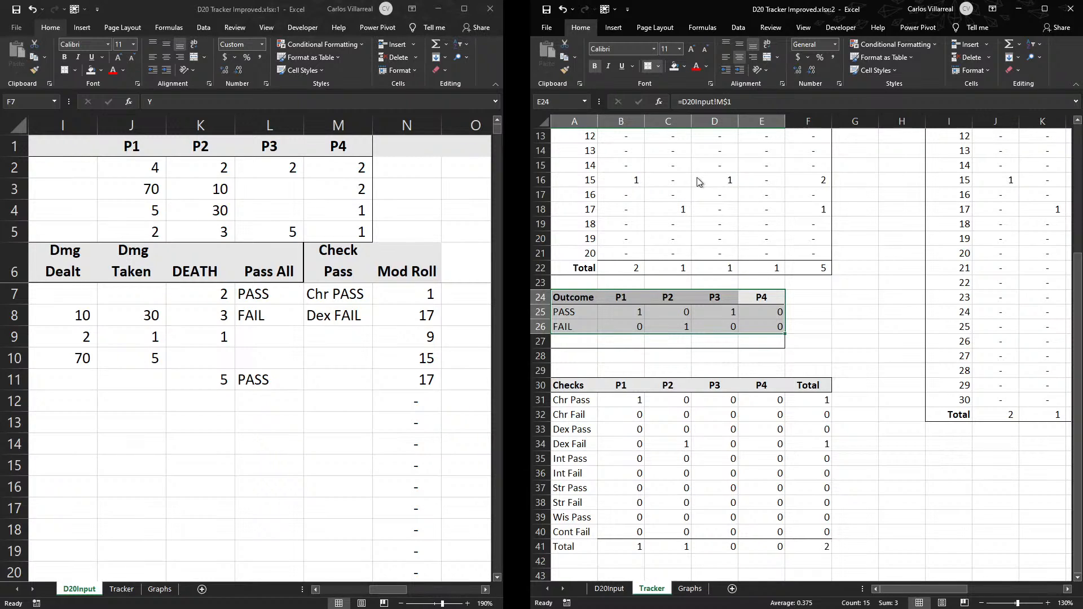
pyautogui.click(836, 293)
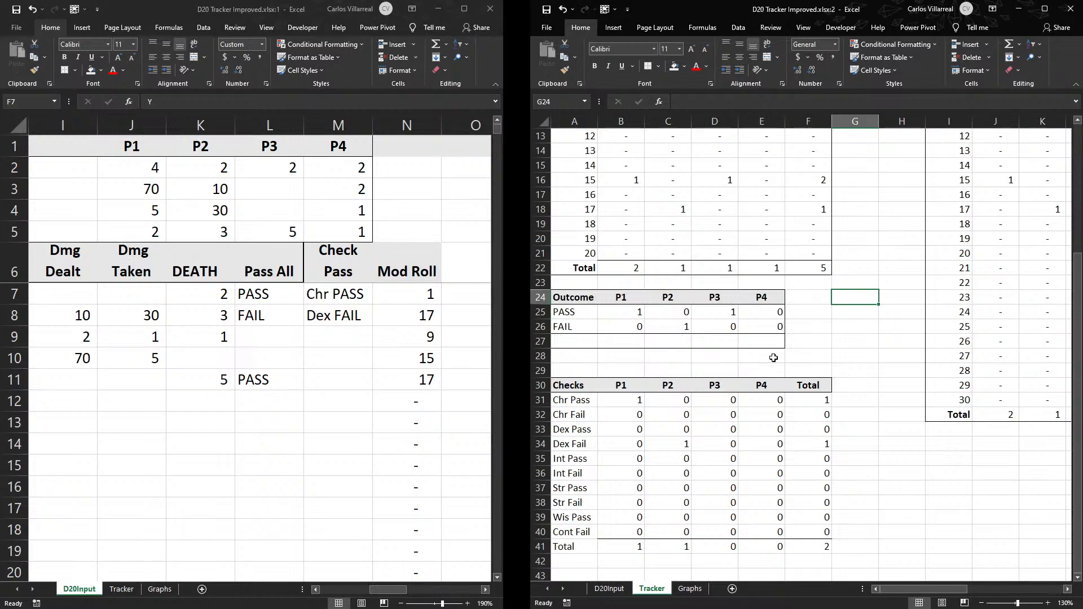
pyautogui.moveTo(769, 357); pyautogui.dragTo(578, 357)
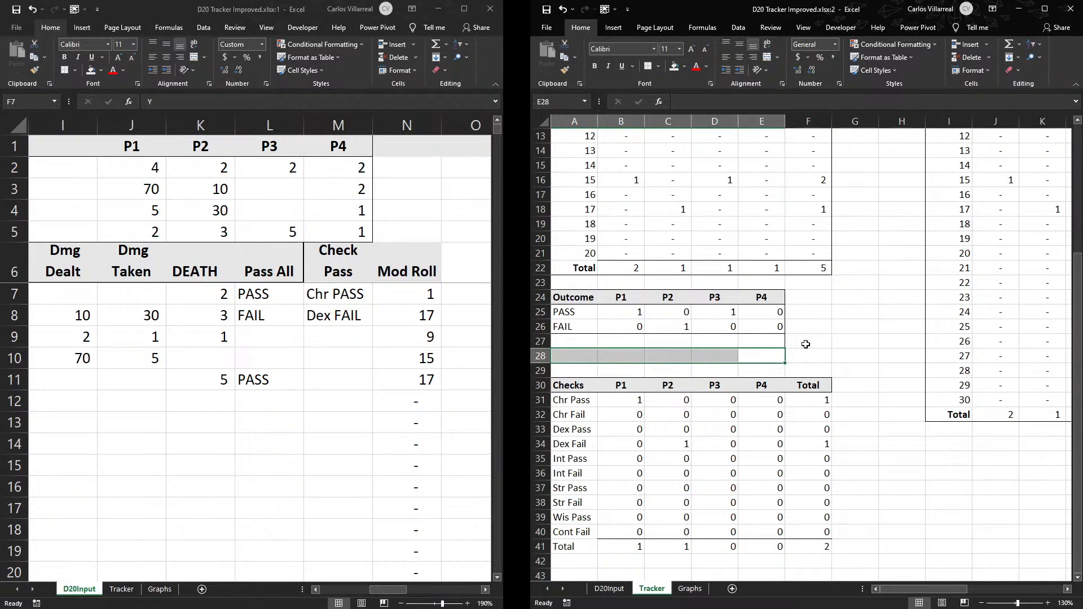
pyautogui.keyDown('ctrl'); pyautogui.click(804, 341); pyautogui.keyUp('ctrl')
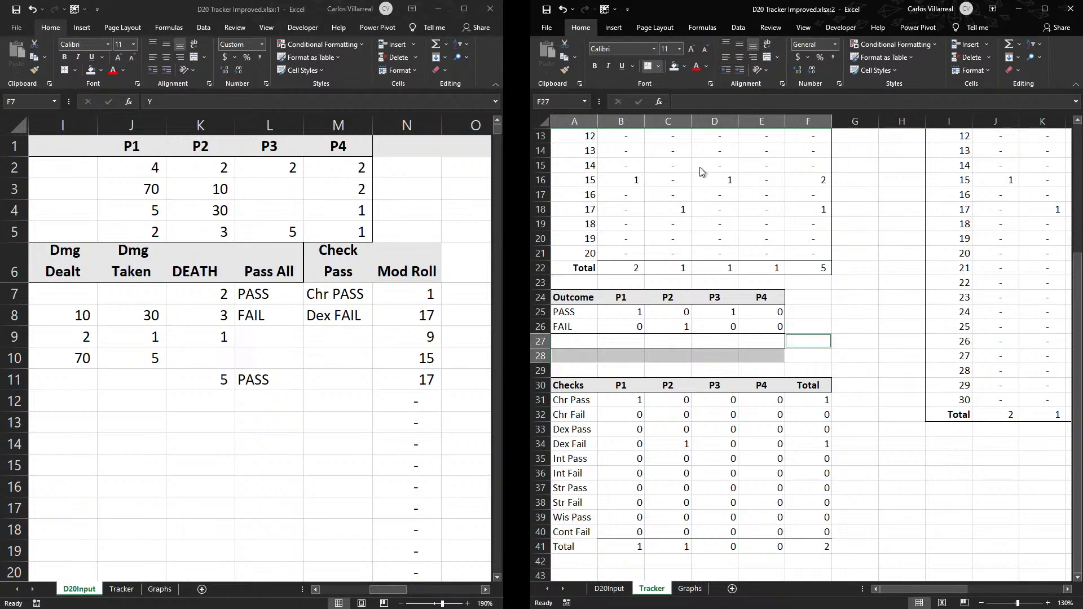
pyautogui.click(798, 281)
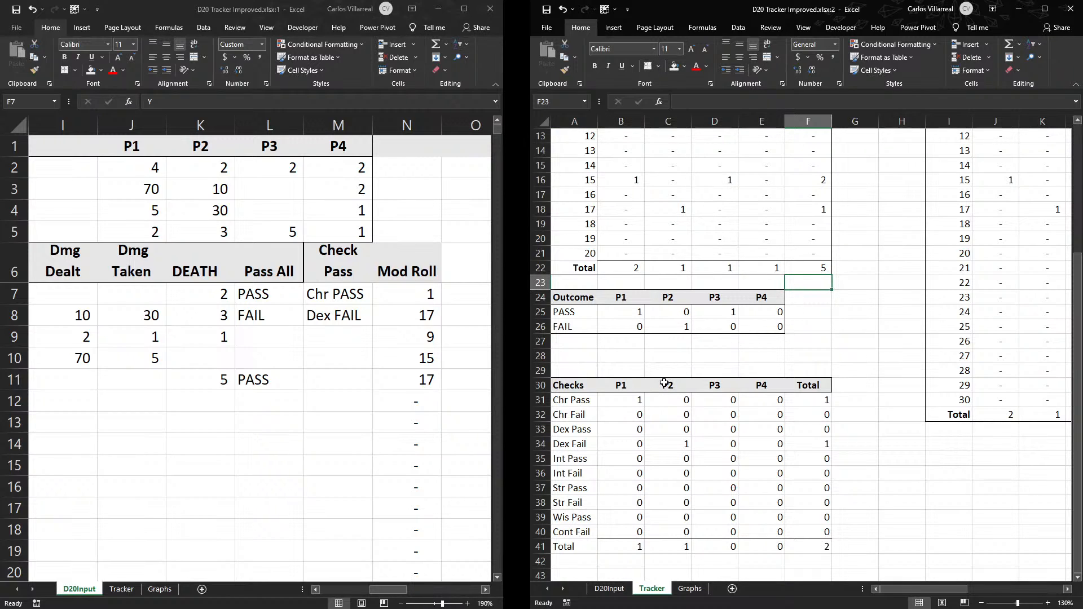
pyautogui.scroll(4, 664, 384)
pyautogui.scroll(-4, 619, 158)
pyautogui.moveTo(909, 588)
pyautogui.mouseDown()
pyautogui.moveTo(965, 585)
pyautogui.moveTo(979, 560)
pyautogui.moveTo(894, 588)
pyautogui.mouseUp()
pyautogui.scroll(4, 841, 434)
pyautogui.scroll(-3, 695, 367)
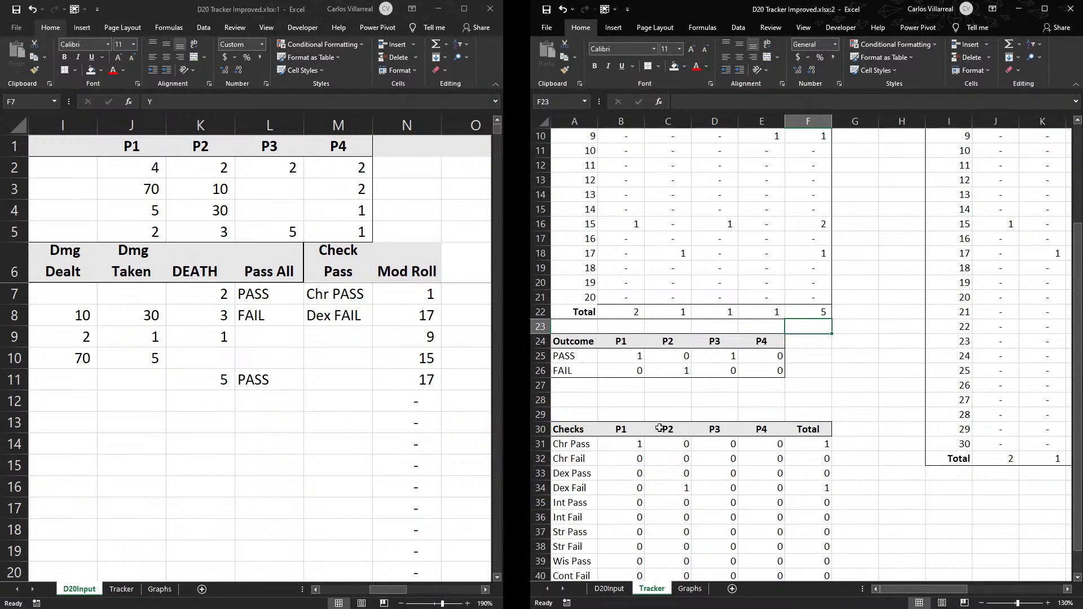
pyautogui.scroll(-2, 659, 429)
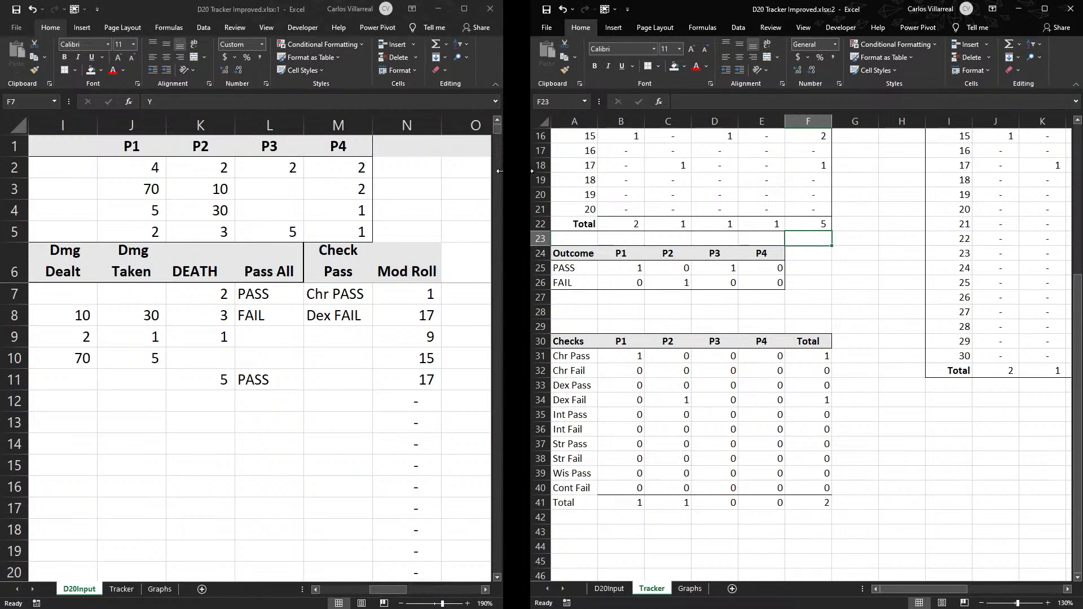
# - Move the second workbook window showing Tracker out of the way and widen the D20Input window to full screen width
pyautogui.moveTo(531, 172)
pyautogui.mouseDown()
pyautogui.moveTo(553, 172)
pyautogui.moveTo(530, 172)
pyautogui.mouseUp()
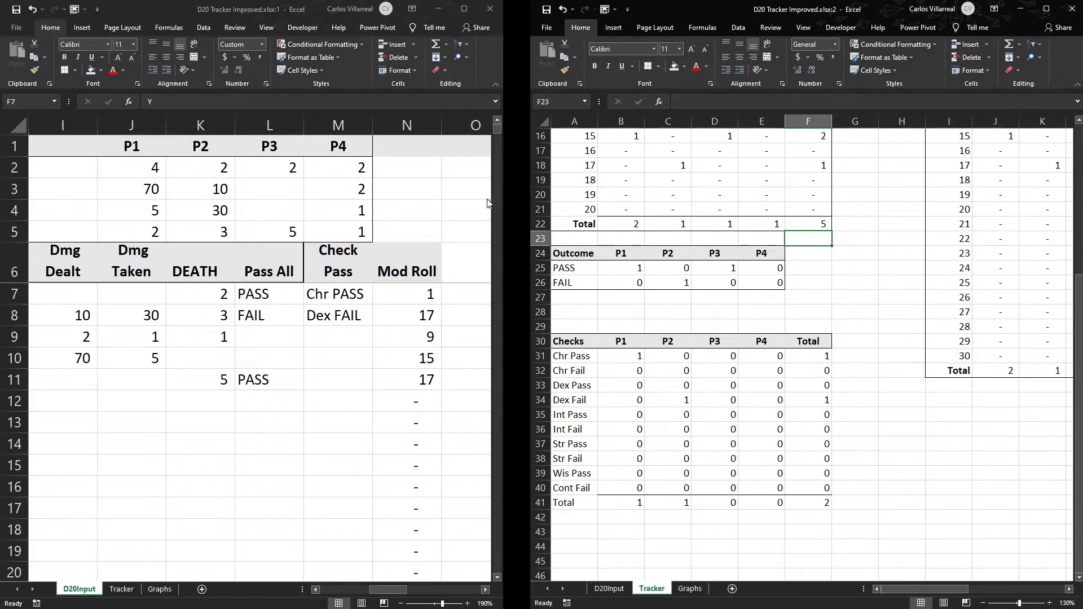
pyautogui.moveTo(533, 213); pyautogui.dragTo(557, 213)
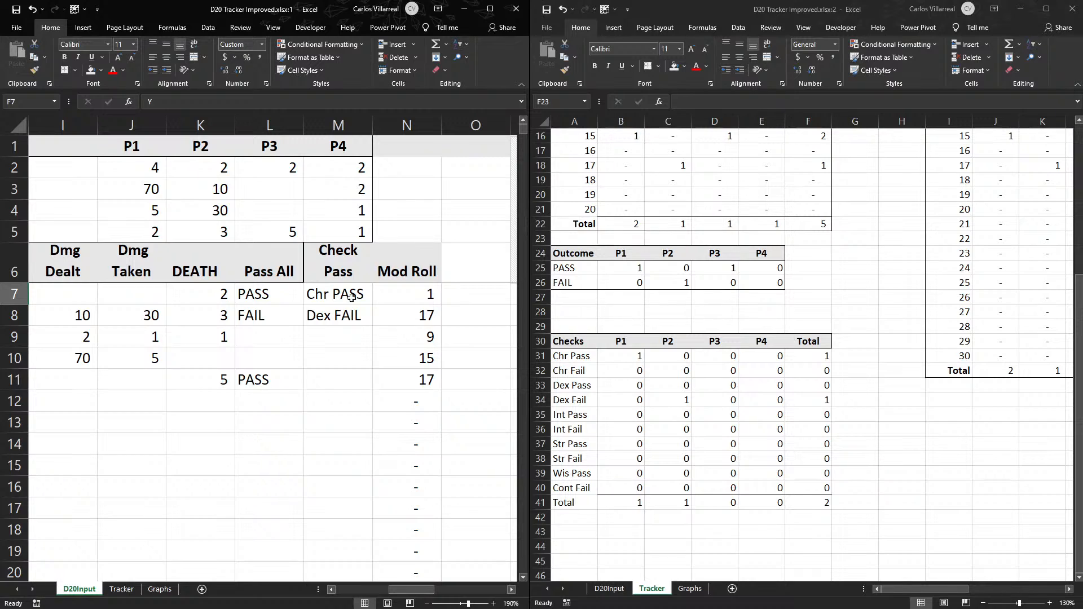
pyautogui.moveTo(411, 589); pyautogui.dragTo(358, 589)
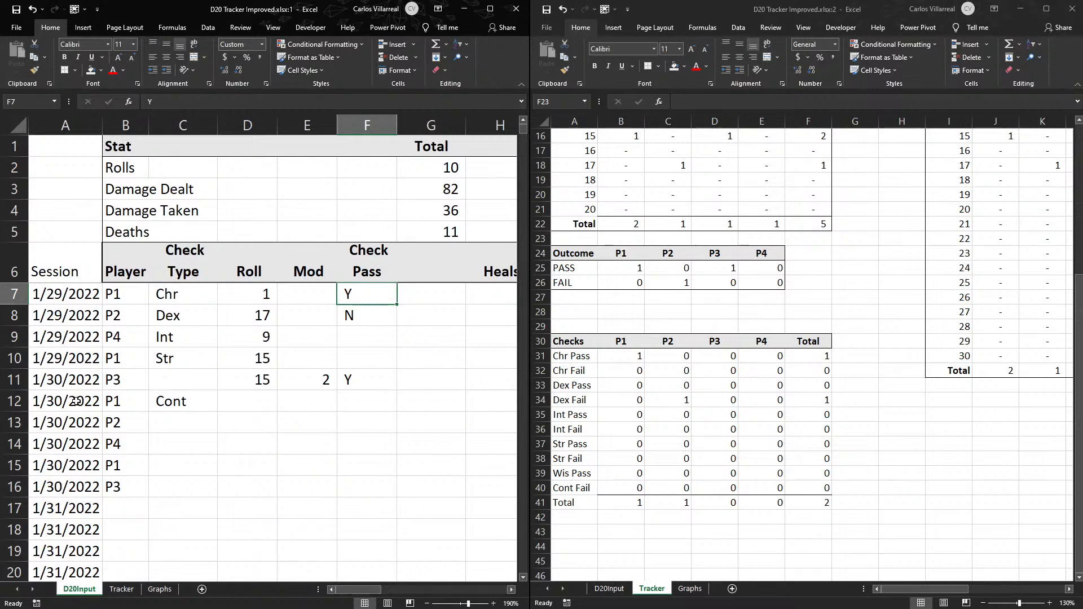
pyautogui.moveTo(47, 289); pyautogui.dragTo(59, 501)
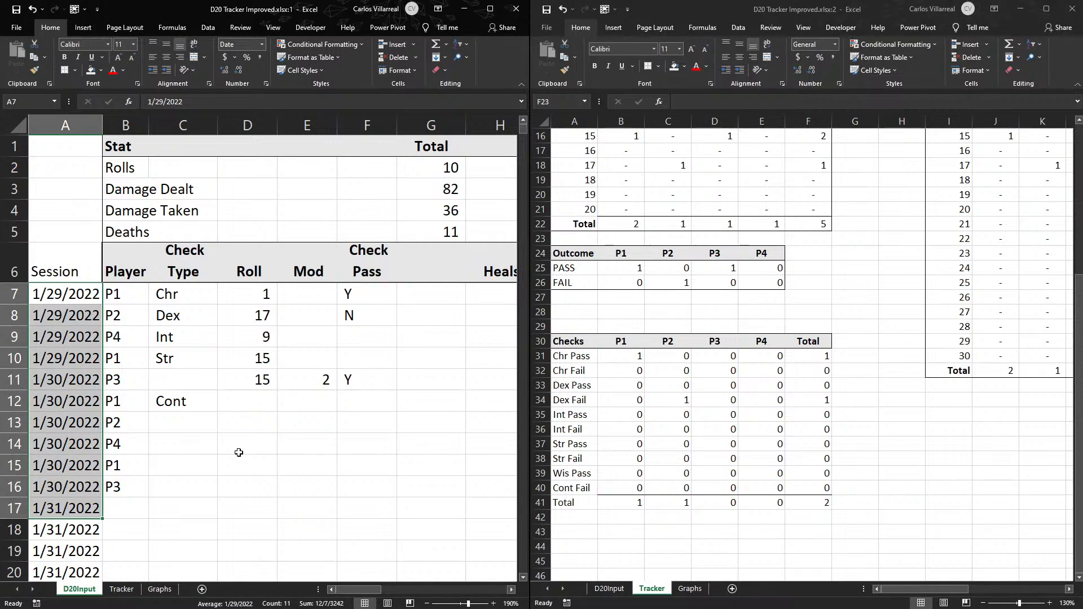
pyautogui.click(798, 21)
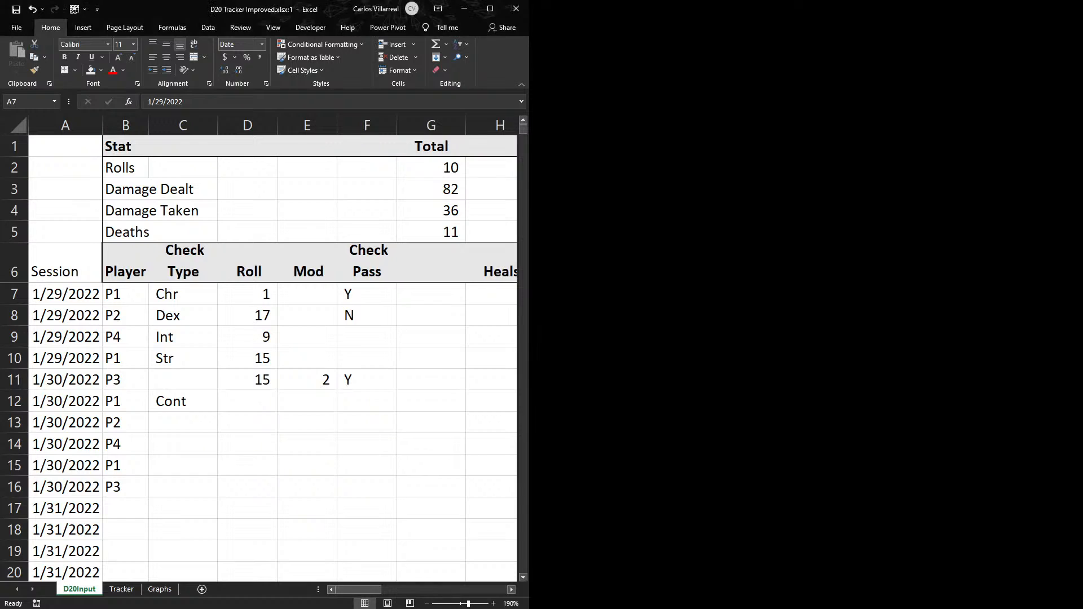
pyautogui.moveTo(526, 188); pyautogui.dragTo(1078, 184)
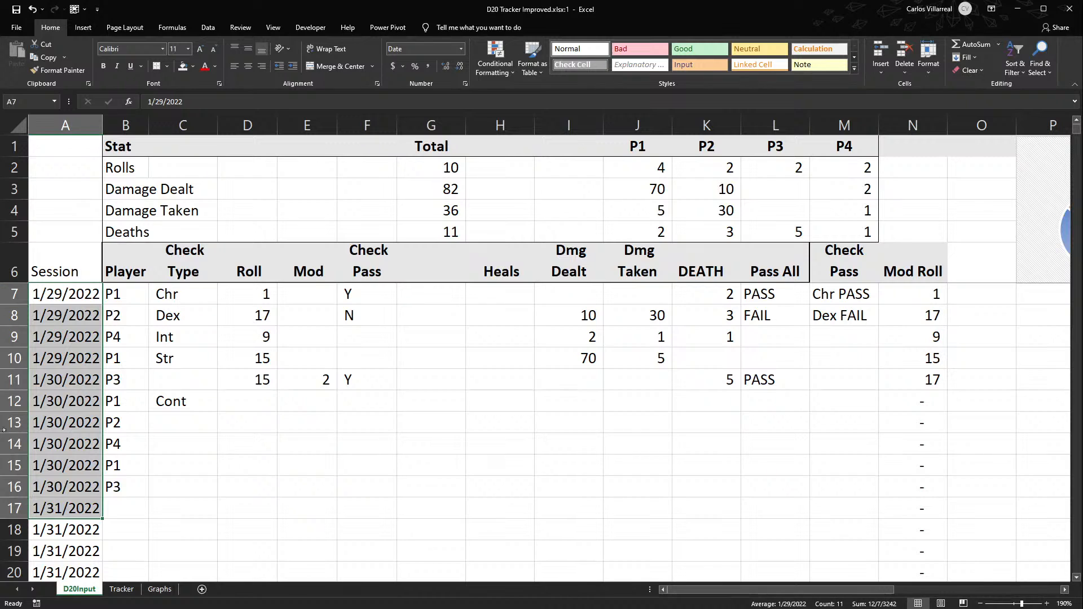
# - Move the stat summary's Total column from G1:G5 to D1:D5 on D20Input
pyautogui.click(498, 384)
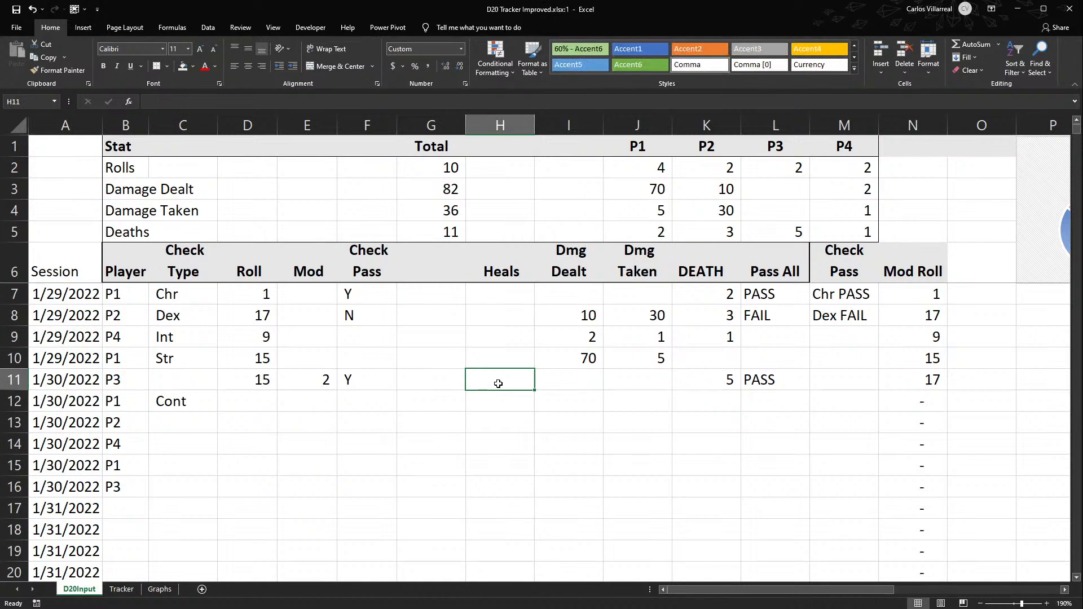
pyautogui.scroll(-3, 498, 383)
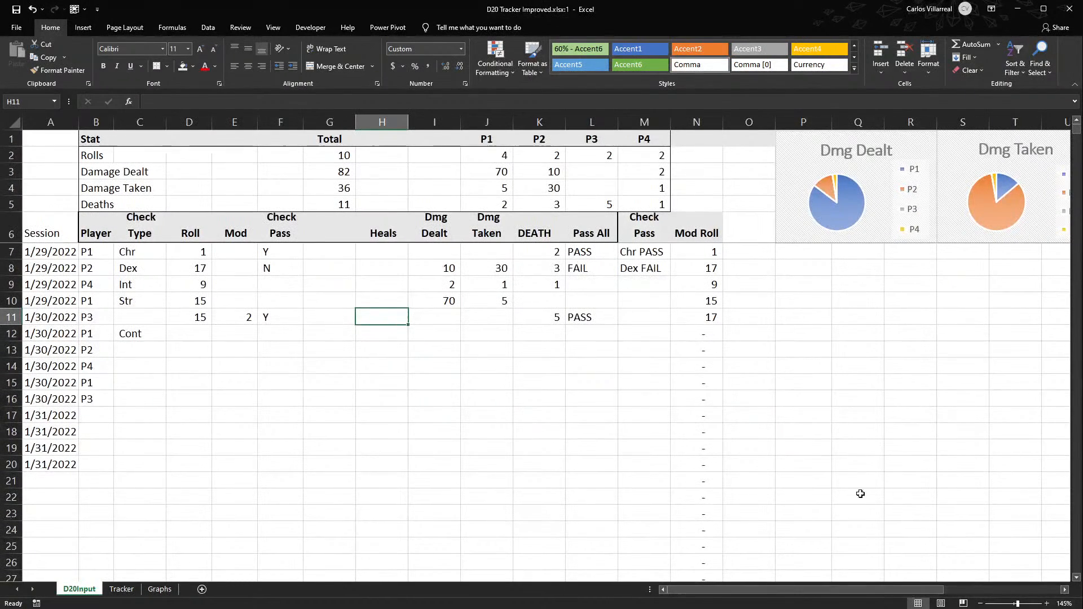
pyautogui.moveTo(790, 588); pyautogui.dragTo(742, 570)
pyautogui.click(95, 139)
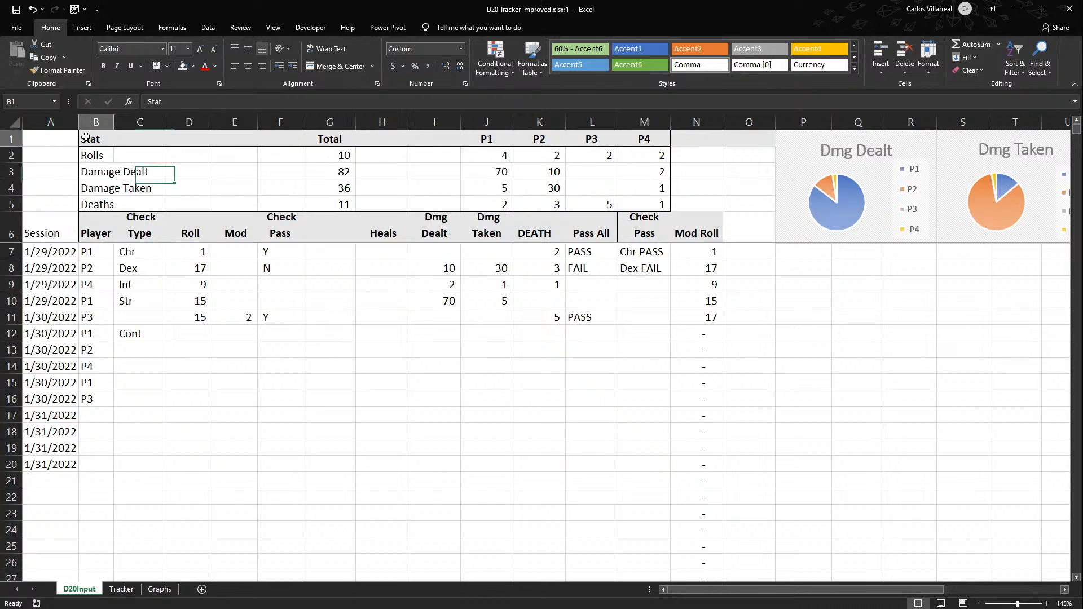
pyautogui.moveTo(162, 158); pyautogui.dragTo(290, 200)
pyautogui.click(310, 135)
pyautogui.moveTo(310, 134); pyautogui.dragTo(330, 204)
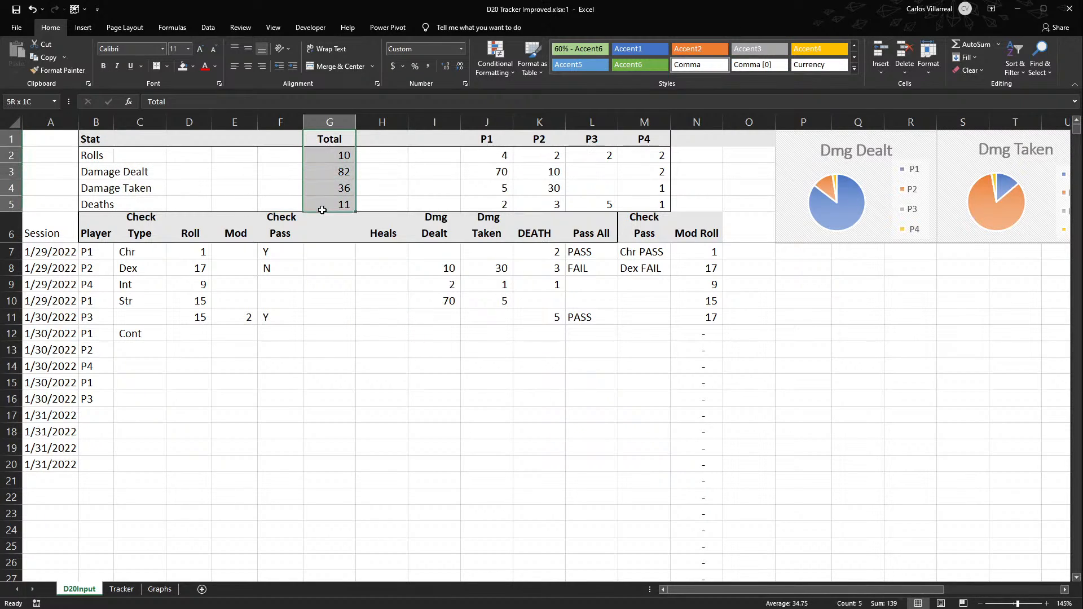
pyautogui.moveTo(266, 168); pyautogui.dragTo(184, 171)
# - Move the P1 to P4 stat block from J1:M5 to E1:H5, directly beside the Total column
pyautogui.click(483, 141)
pyautogui.moveTo(497, 152); pyautogui.dragTo(648, 200)
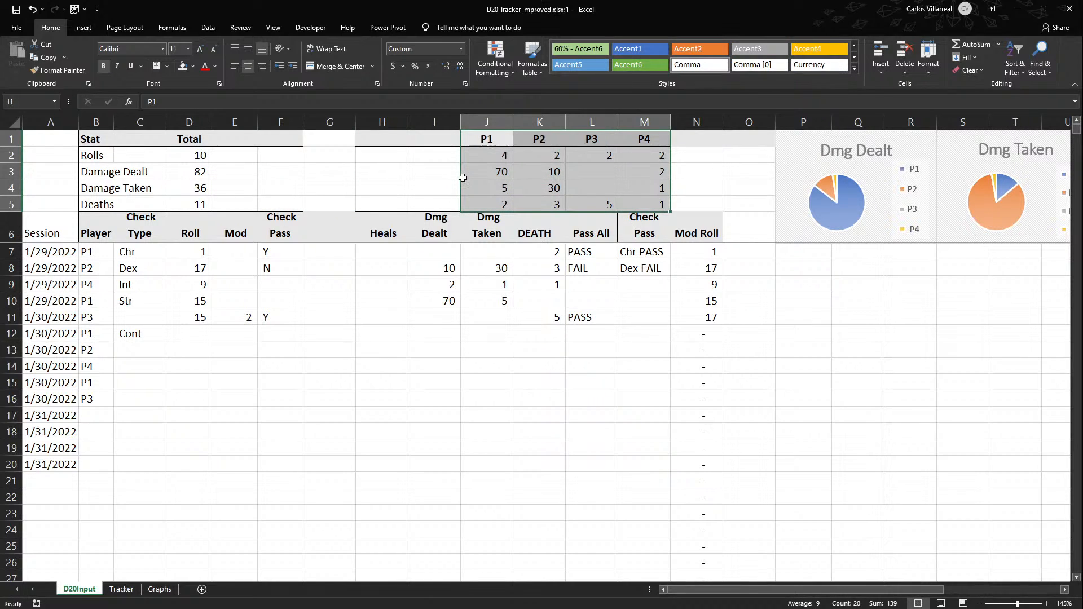
pyautogui.moveTo(458, 177); pyautogui.dragTo(235, 167)
# - Rewrite the Rolls total in D2 as =SUM(E2:H2) and check it against the Damage Dealt total's formula
pyautogui.doubleClick(206, 159)
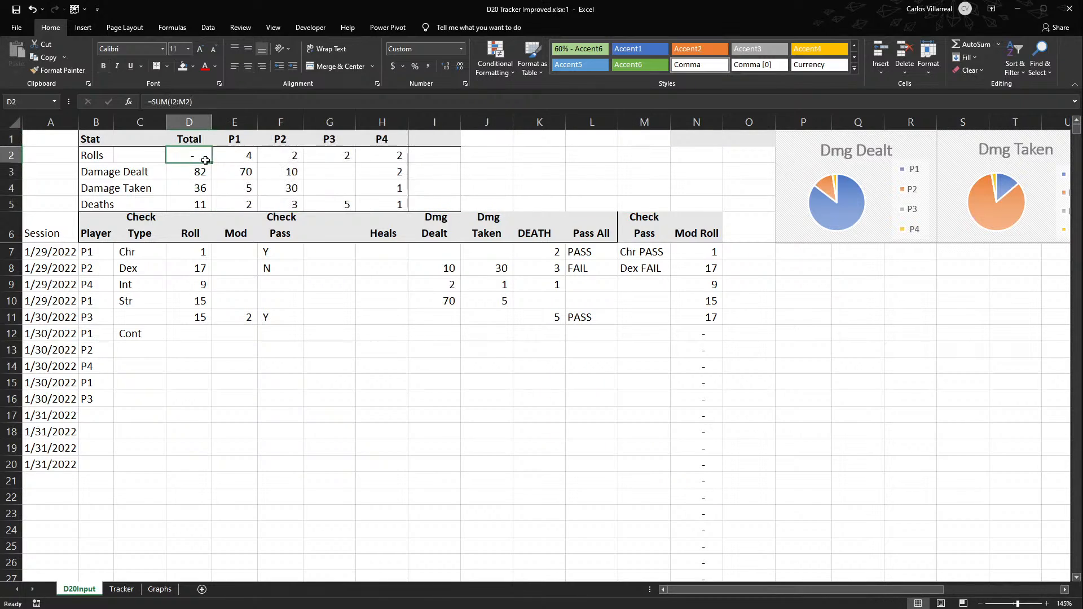
pyautogui.press('Escape')
pyautogui.hotkey('alt', '=')
pyautogui.moveTo(397, 157); pyautogui.dragTo(251, 162)
pyautogui.press('Return')
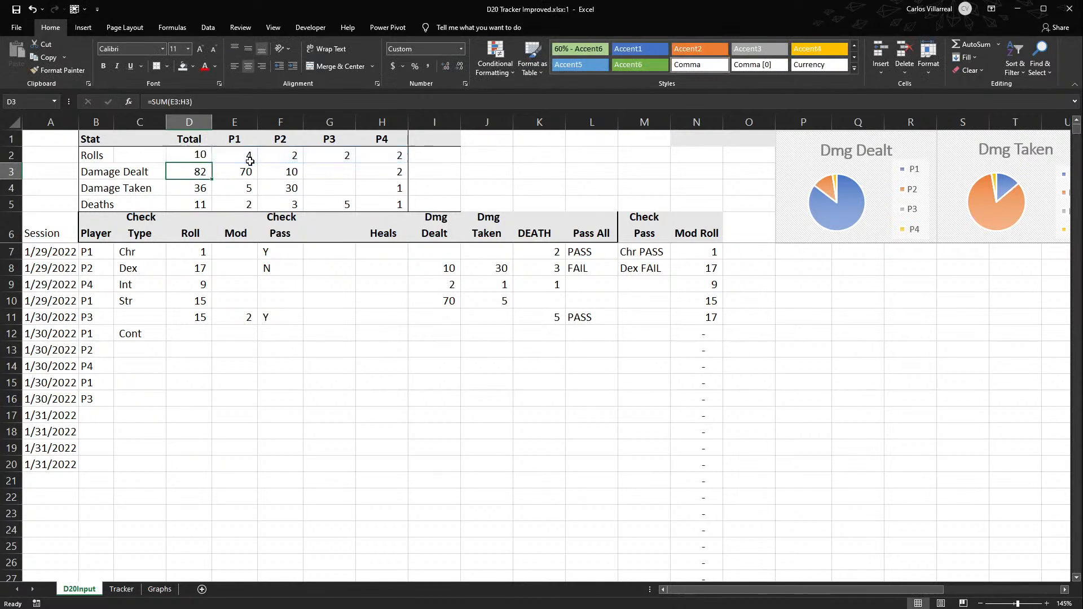
pyautogui.doubleClick(198, 172)
pyautogui.press('Escape')
pyautogui.doubleClick(200, 154)
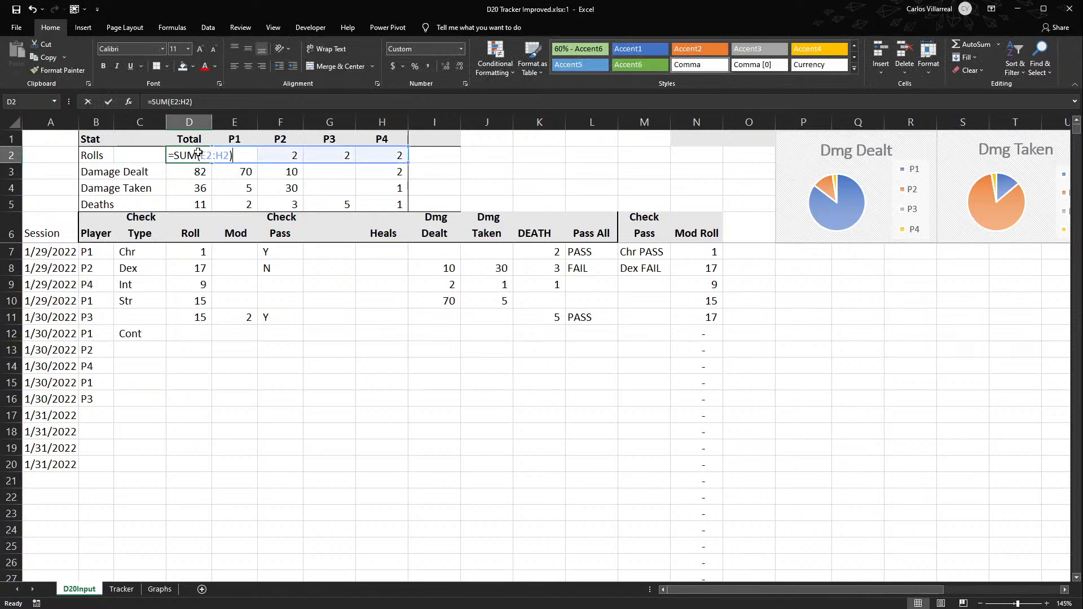
pyautogui.press('Escape')
# - Review the Raw Roll, Mod Roll, Outcome and Checks tables on the Tracker sheet
pyautogui.click(121, 588)
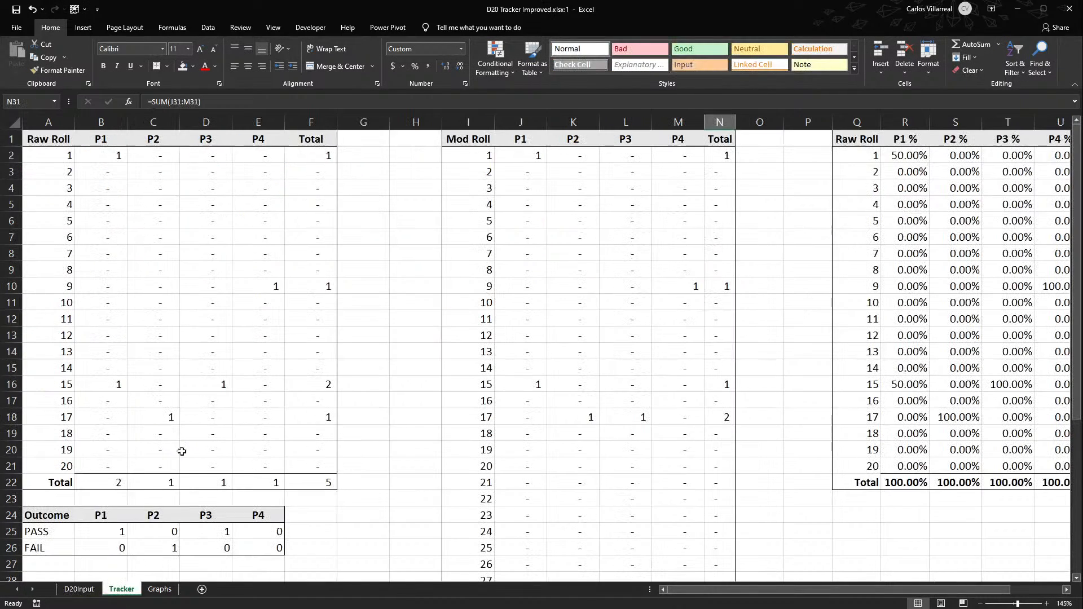
pyautogui.scroll(-5, 225, 320)
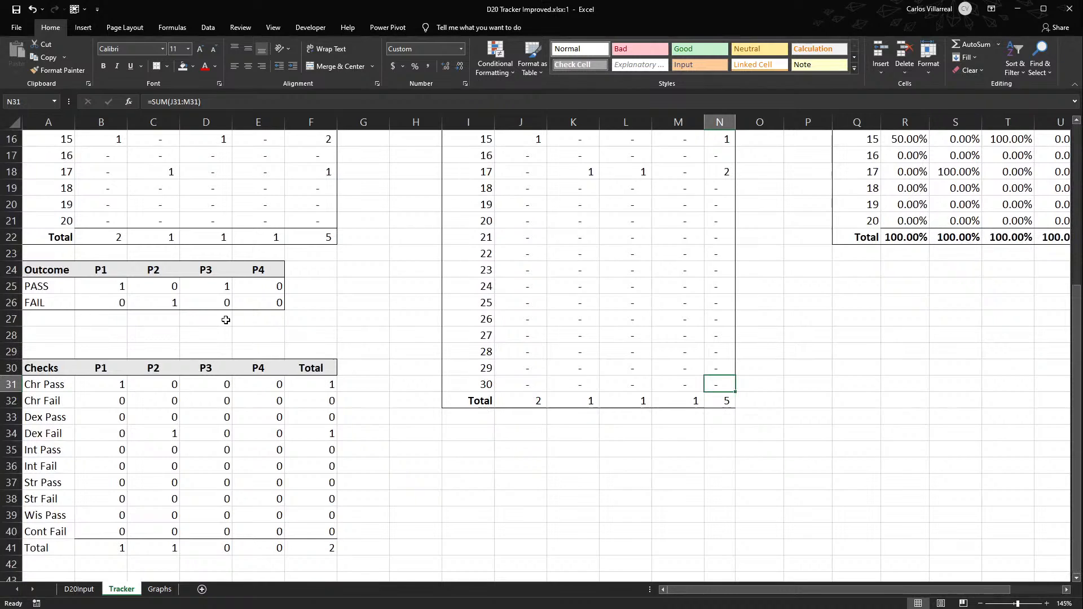
pyautogui.scroll(-1, 226, 319)
pyautogui.scroll(6, 226, 320)
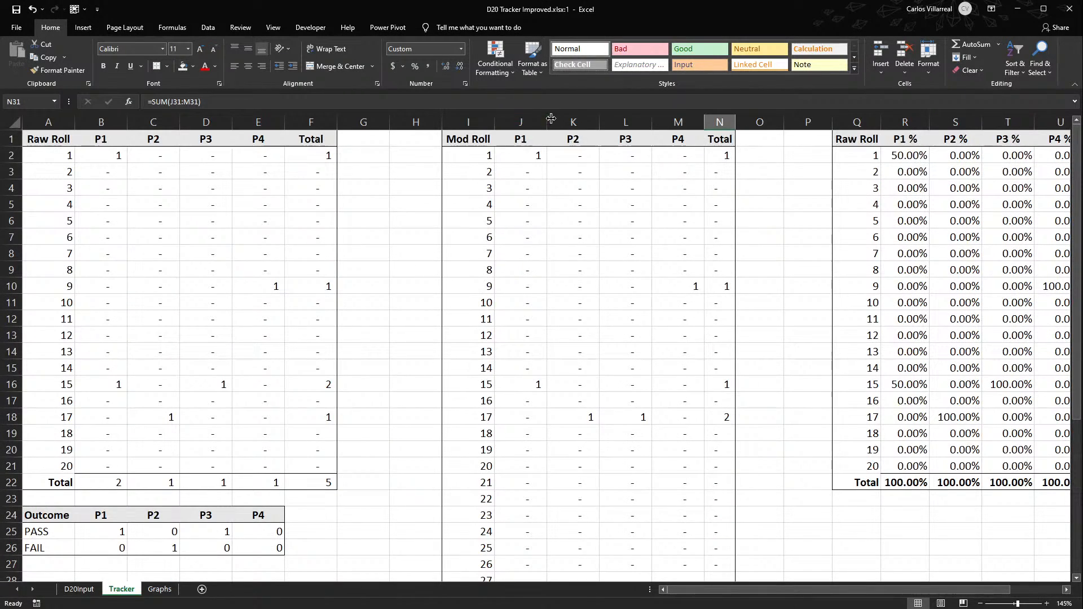
pyautogui.click(530, 136)
# - Delete the empty cells from G6 down on D20Input, shifting the Heals through Mod Roll columns left
pyautogui.click(79, 589)
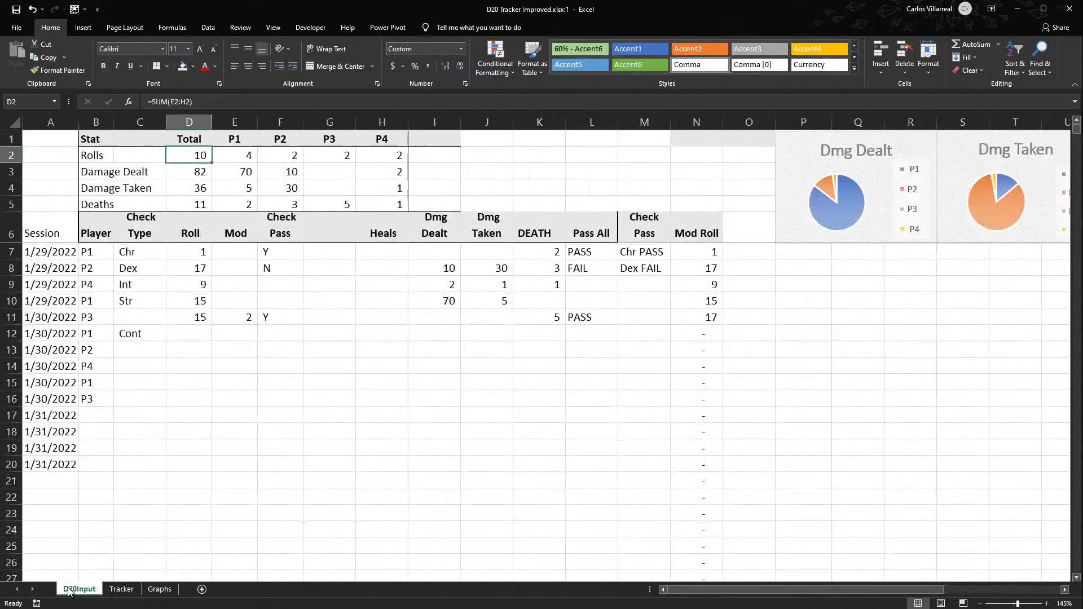
pyautogui.moveTo(395, 238); pyautogui.dragTo(724, 237)
pyautogui.hotkey('ctrl', 'shift', 'Down')
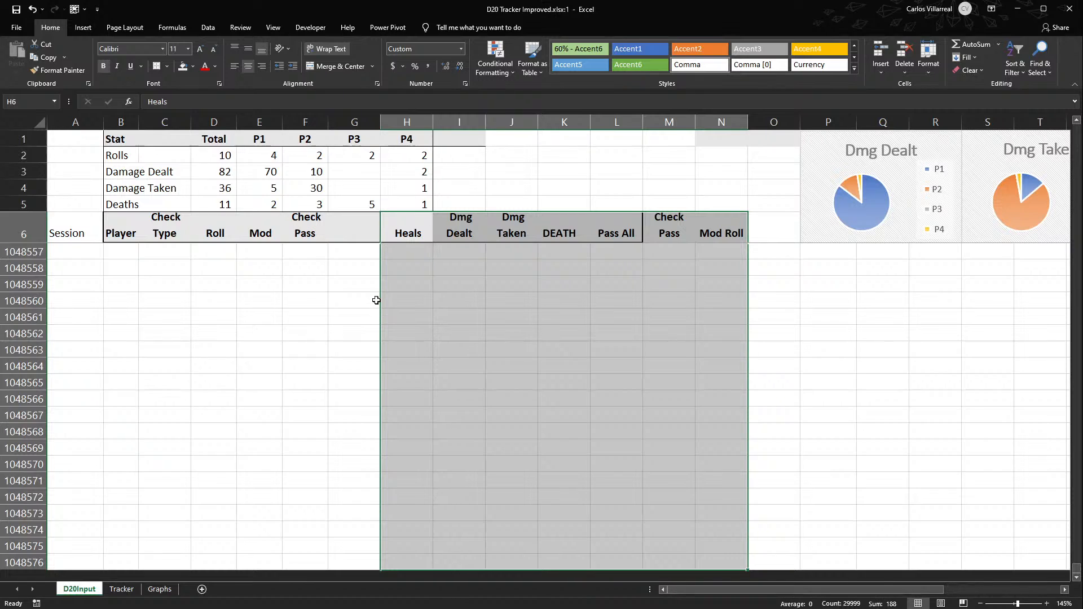
pyautogui.click(351, 237)
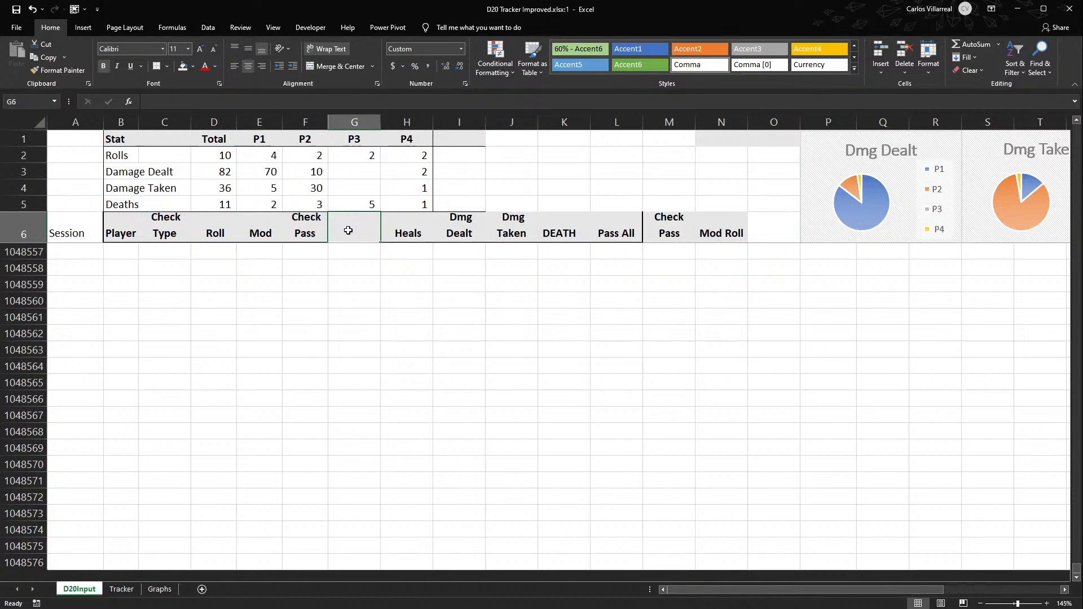
pyautogui.hotkey('ctrl', 'shift', 'Down')
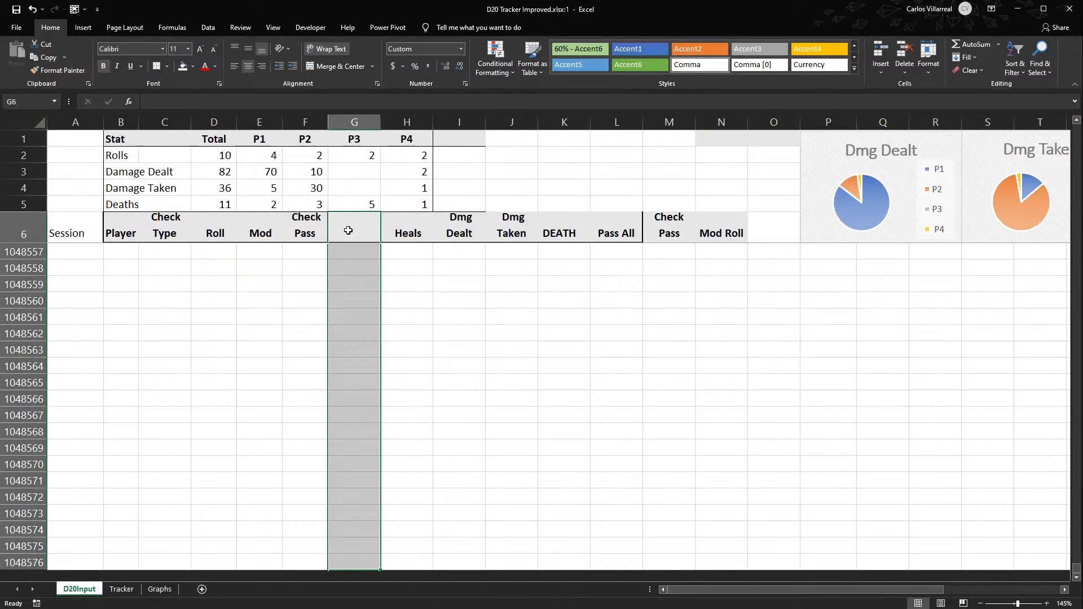
pyautogui.click(378, 333)
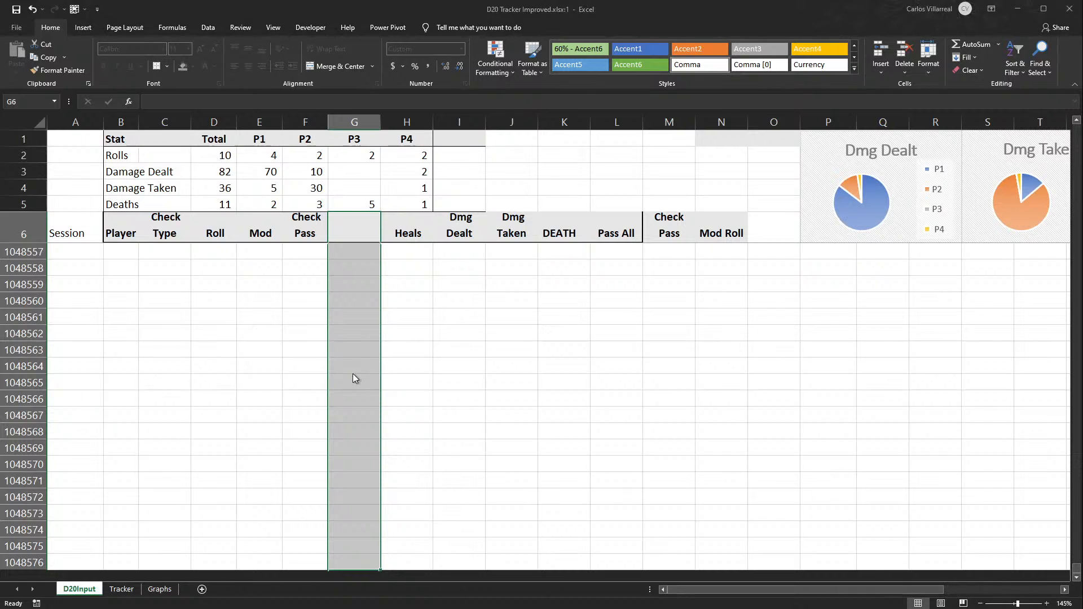
pyautogui.click(354, 389)
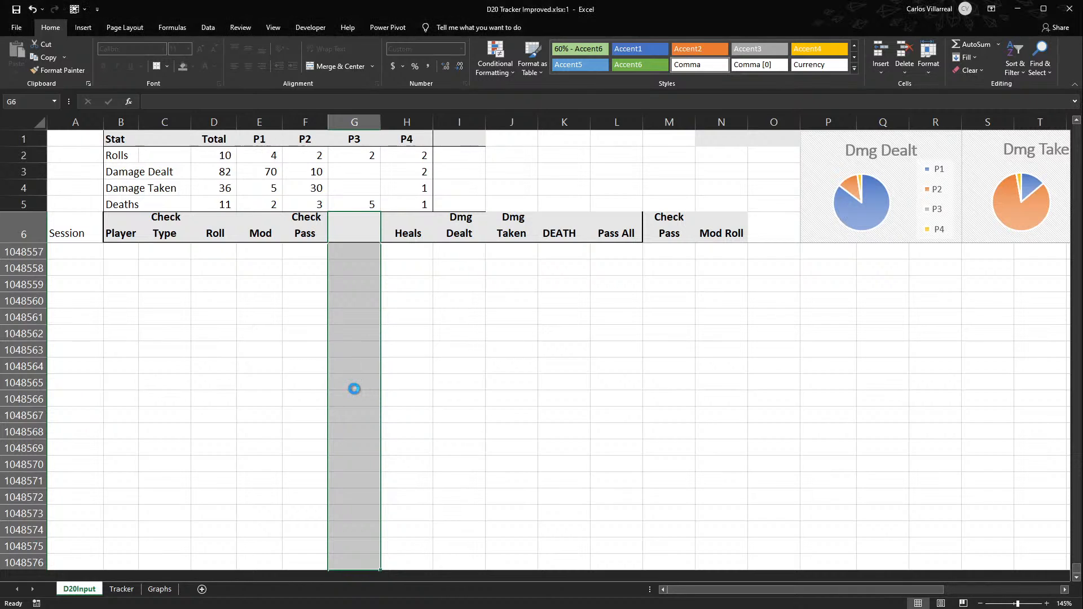
pyautogui.click(696, 354)
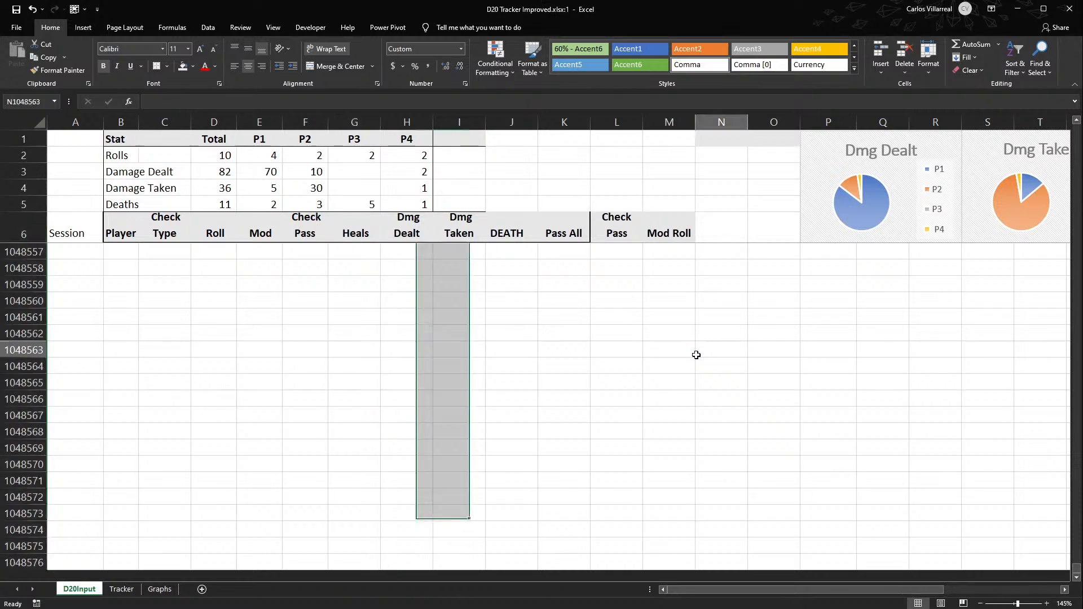
pyautogui.scroll(7, 598, 299)
pyautogui.click(719, 204)
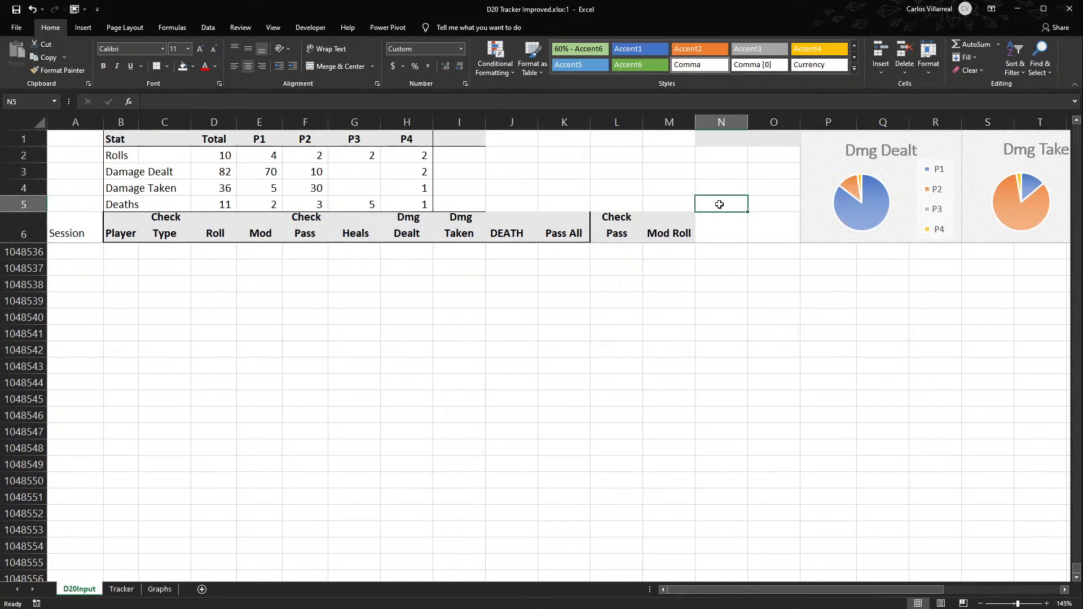
pyautogui.press('Down')
pyautogui.press('Down')
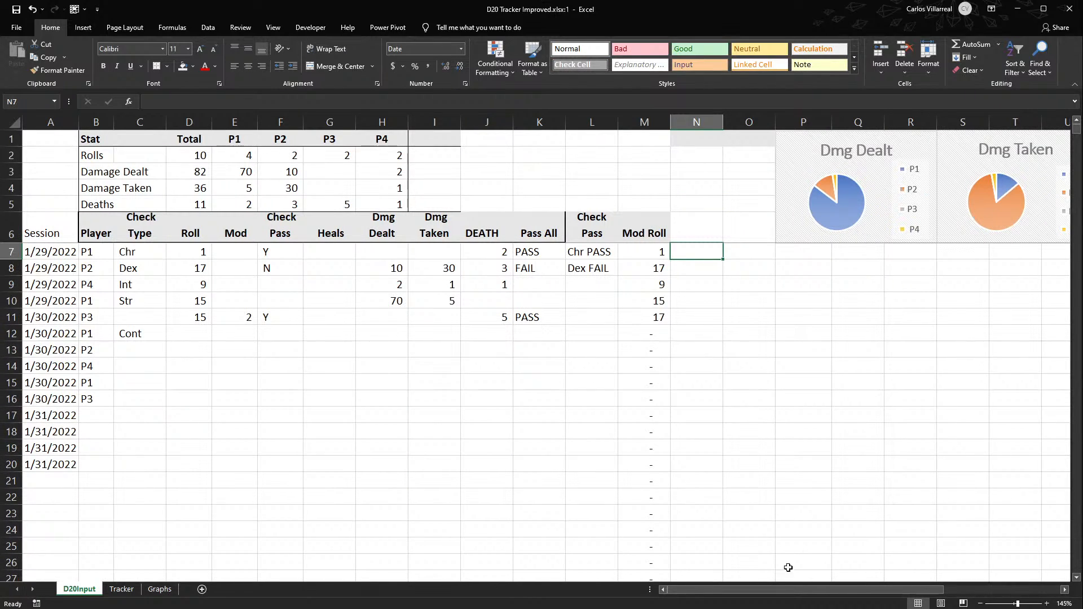
# - Try to move the P3 and P4 stat cells from G1:H5 to H1:I5, leaving column G free above Heals
pyautogui.moveTo(90, 232); pyautogui.dragTo(140, 225)
pyautogui.click(253, 228)
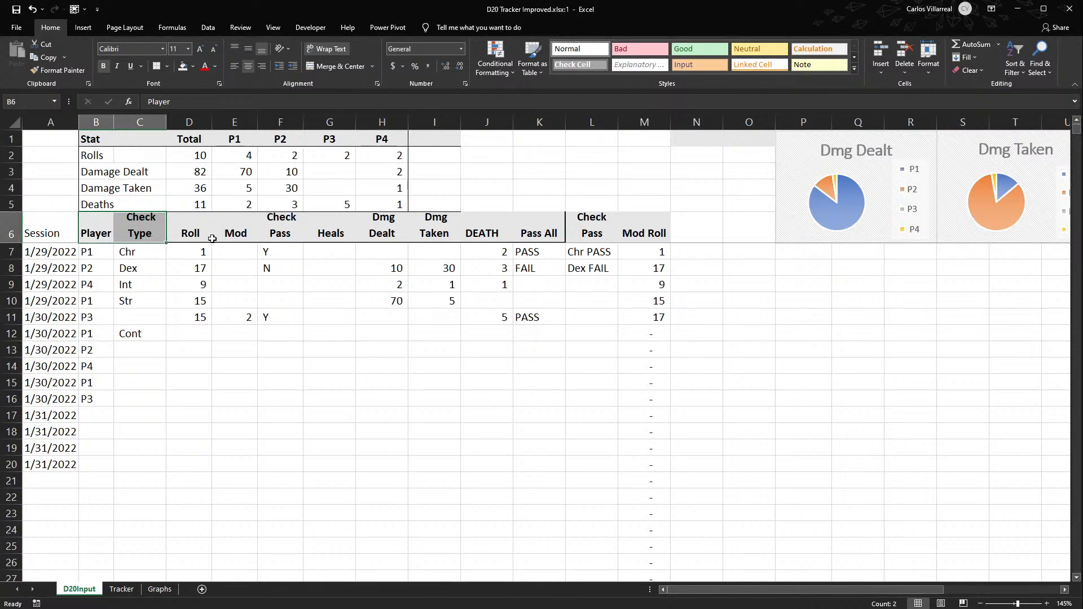
pyautogui.click(335, 234)
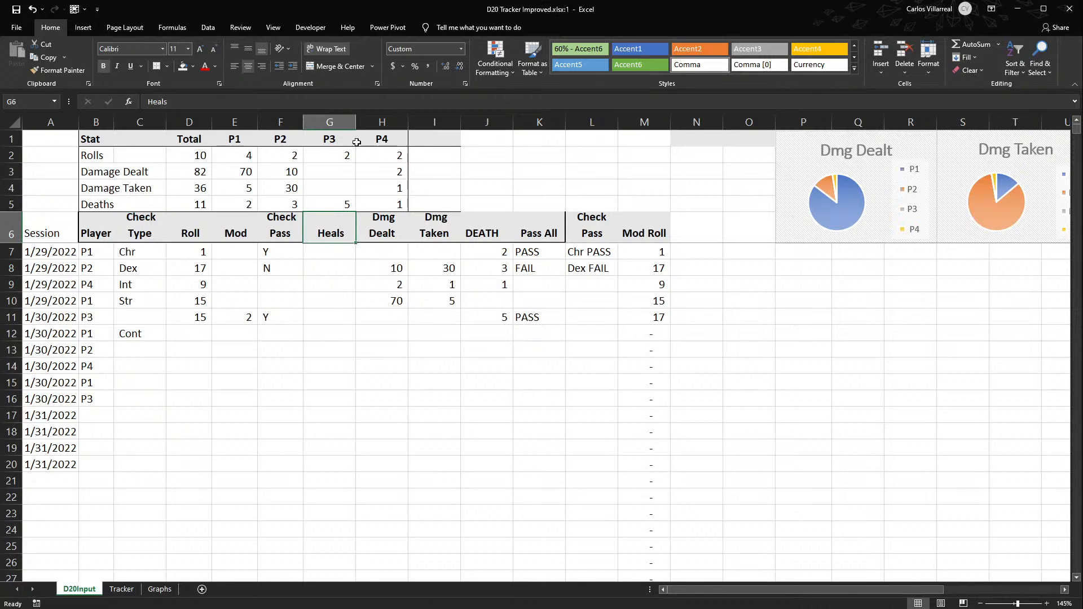
pyautogui.moveTo(330, 138); pyautogui.dragTo(423, 171)
pyautogui.click(337, 122)
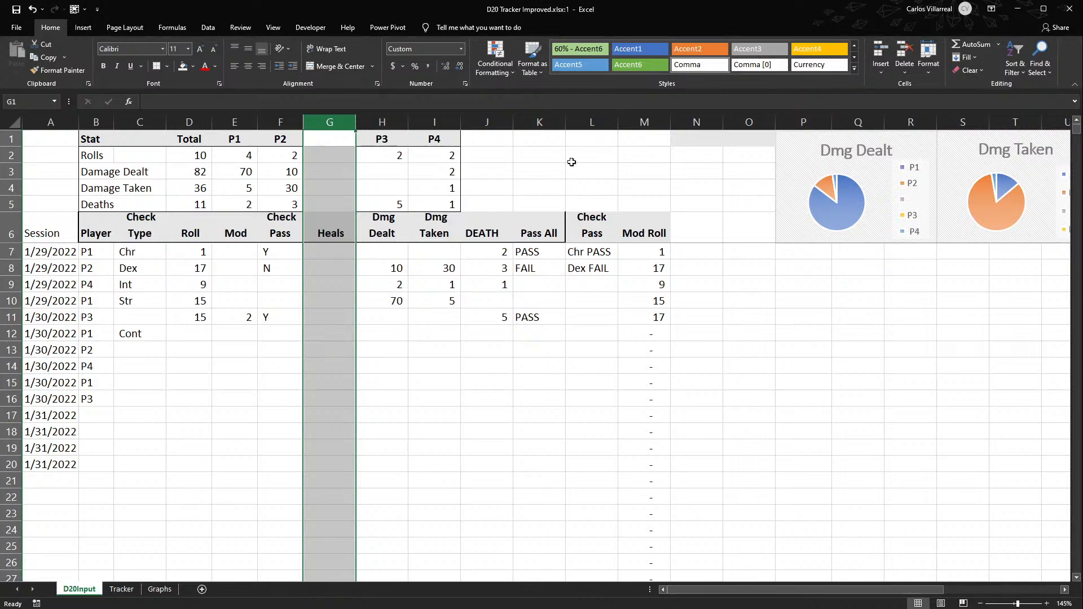
# - Undo the P3 and P4 move and the deletion of the empty cells below the stat summary
pyautogui.hotkey('ctrl', 'z')
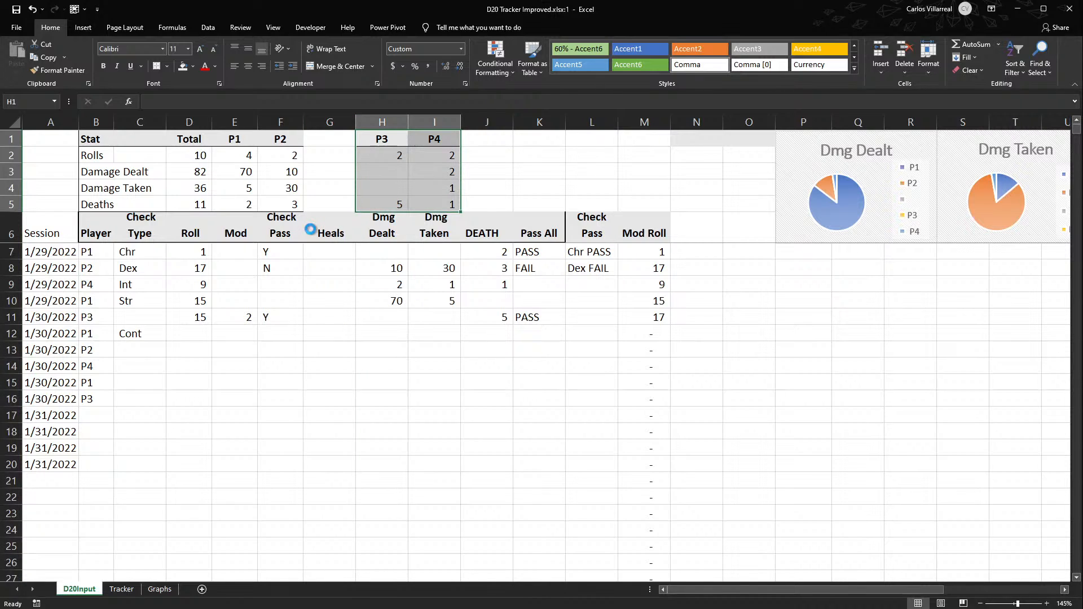
pyautogui.hotkey('ctrl', 'z')
pyautogui.click(466, 172)
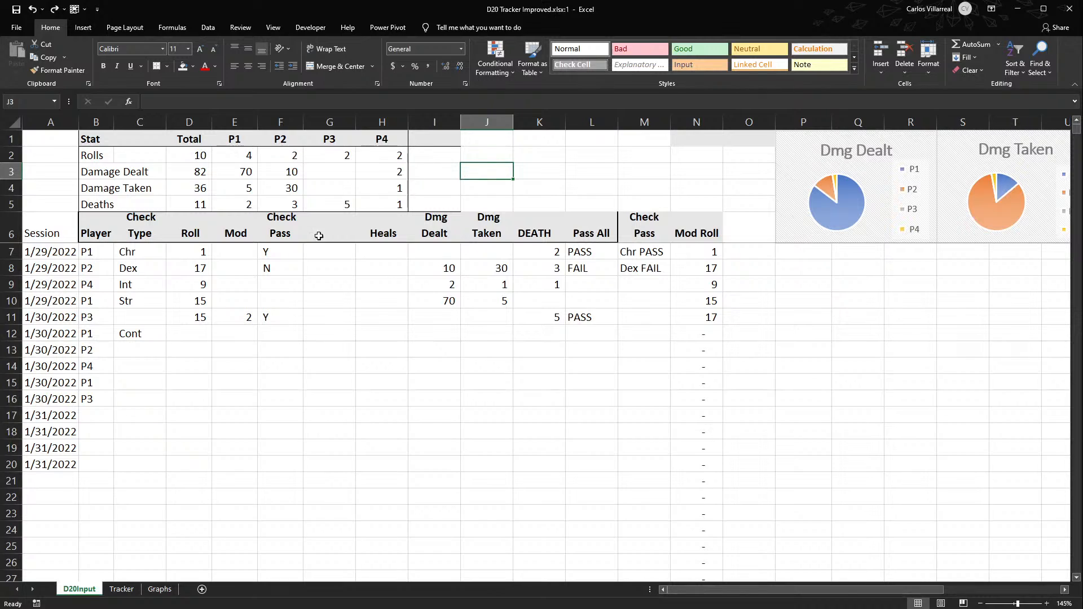
# - Delete the empty cells between Check Pass and Heals from G6 to the sheet's end, shifting the remaining cells left
pyautogui.click(393, 226)
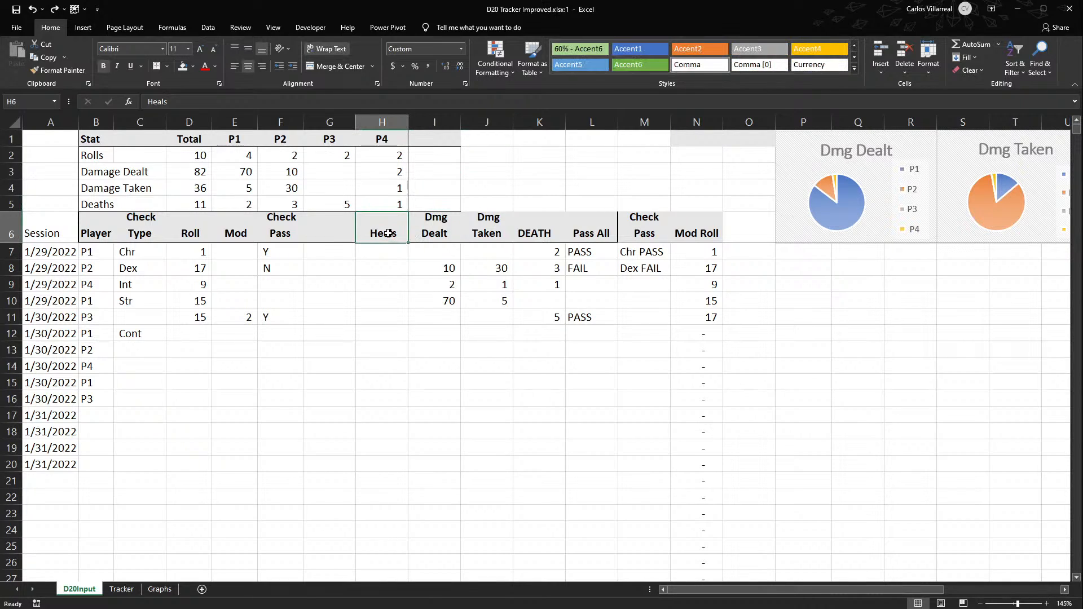
pyautogui.click(327, 231)
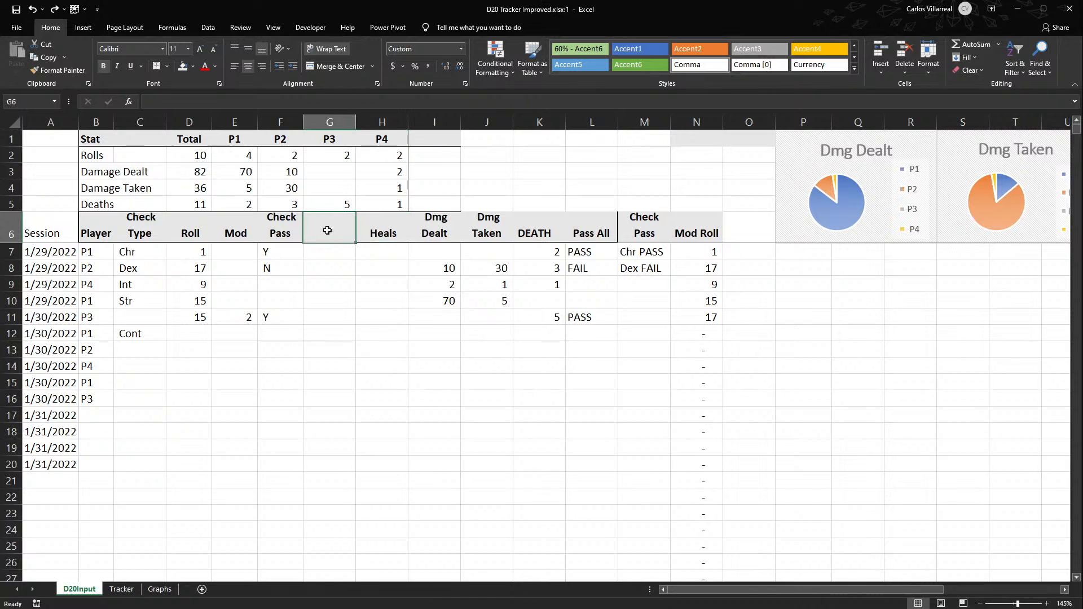
pyautogui.hotkey('ctrl', 'shift', 'Down')
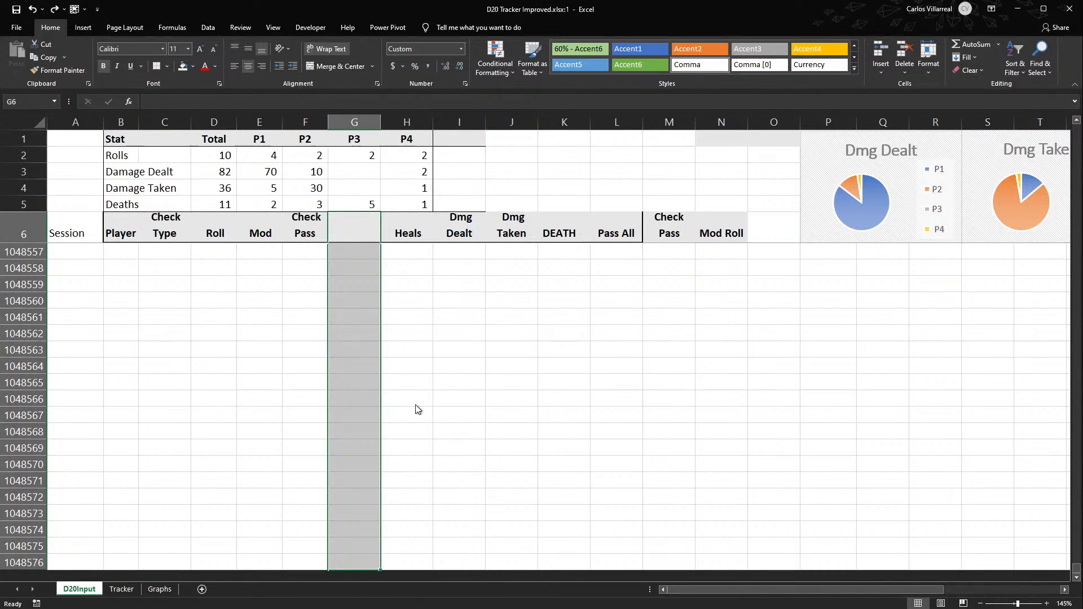
pyautogui.hotkey('ctrl', '-')
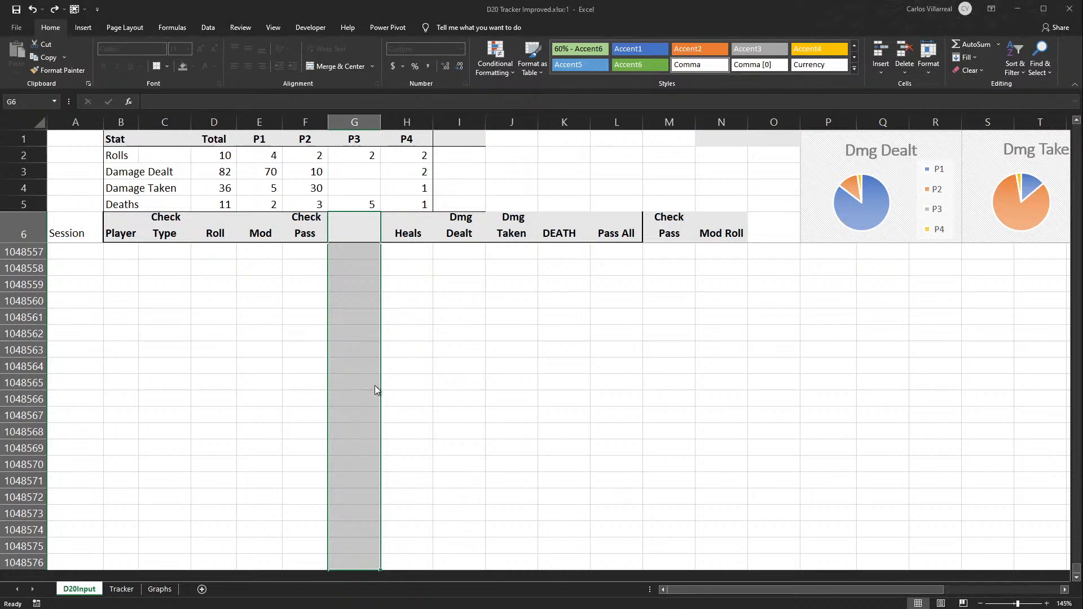
pyautogui.press('Return')
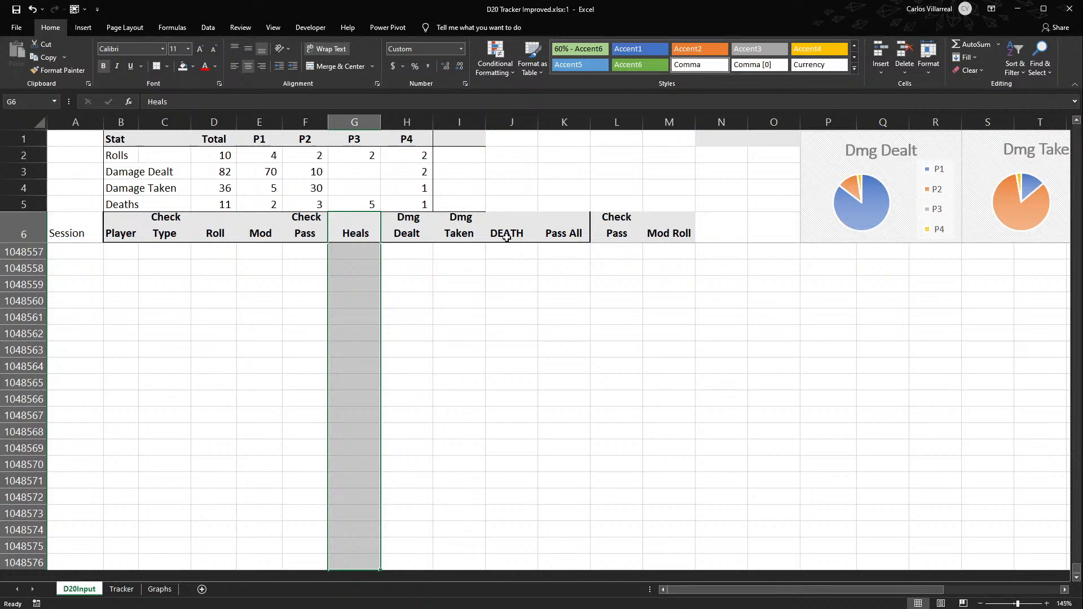
pyautogui.scroll(1, 685, 219)
pyautogui.scroll(2, 685, 219)
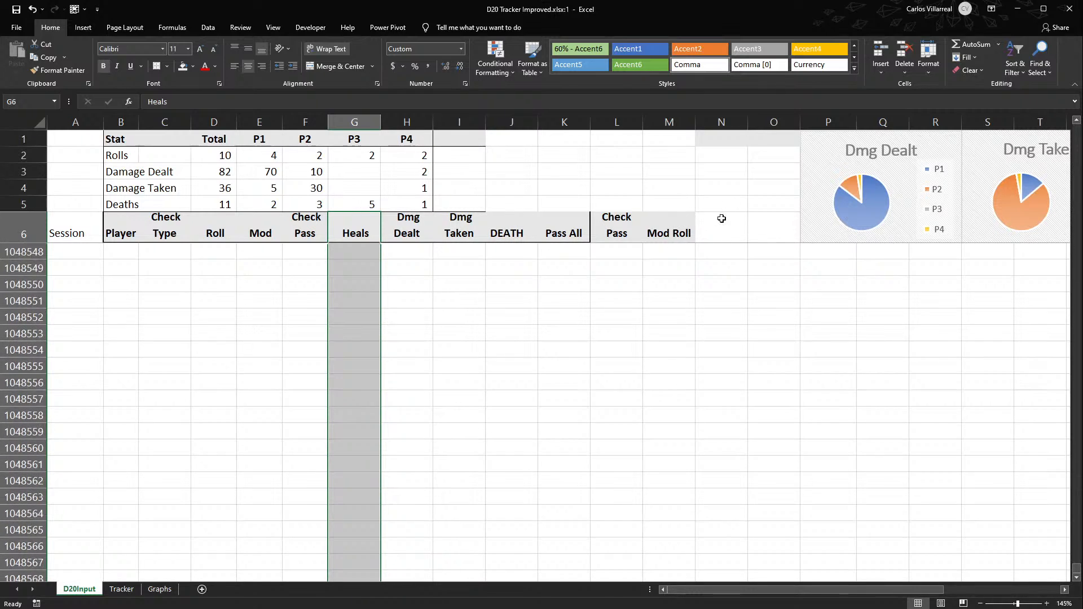
pyautogui.click(711, 229)
pyautogui.press('Down')
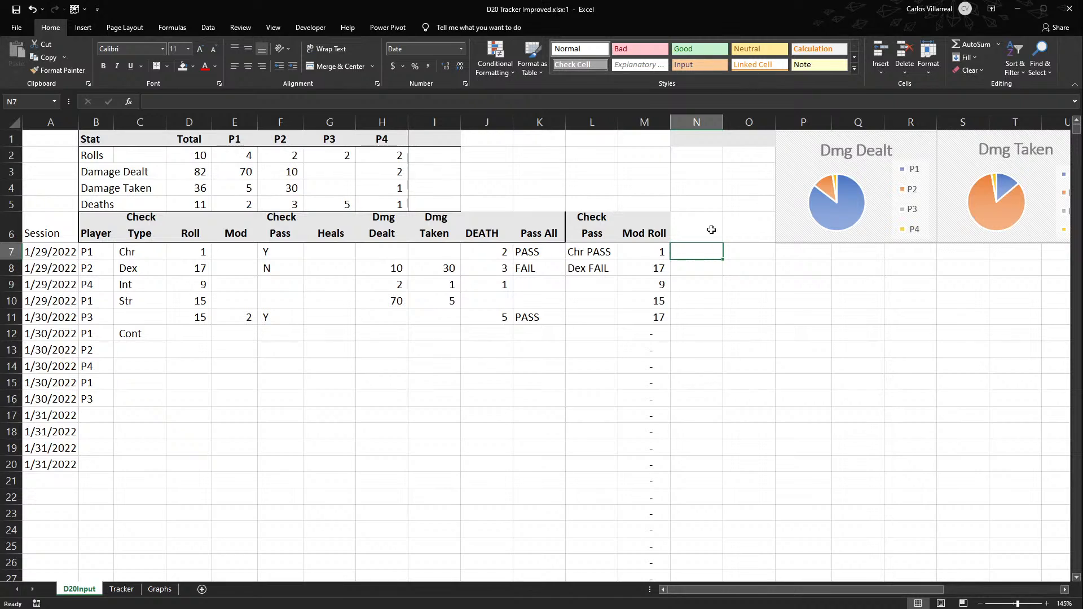
# - Move the Dmg Dealt chart to the edge of column N beside Mod Roll, and place the Dmg Taken chart next to it
pyautogui.moveTo(663, 228); pyautogui.dragTo(537, 231)
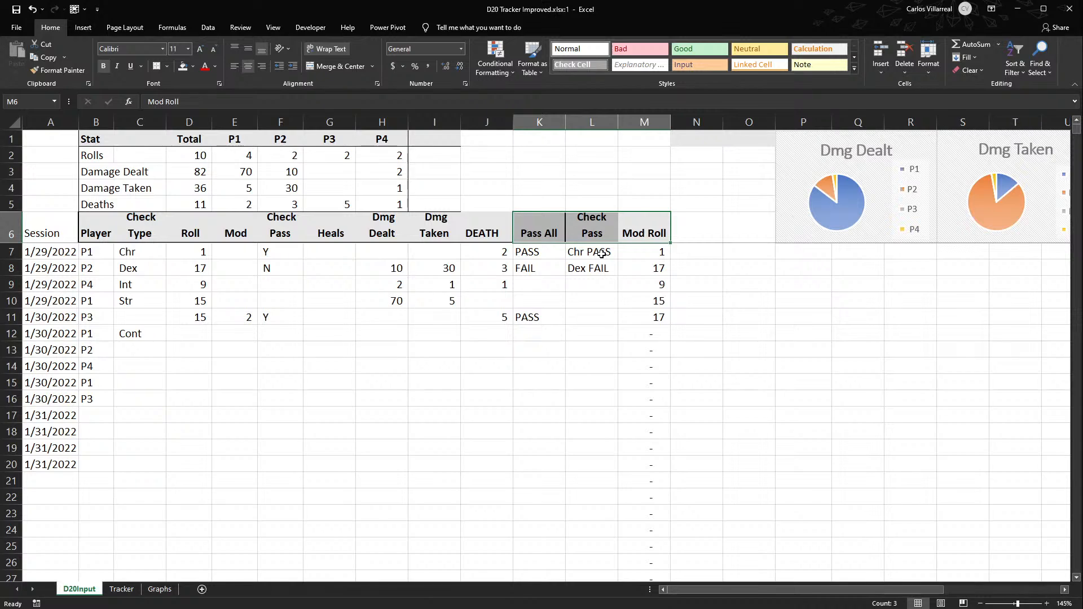
pyautogui.click(841, 150)
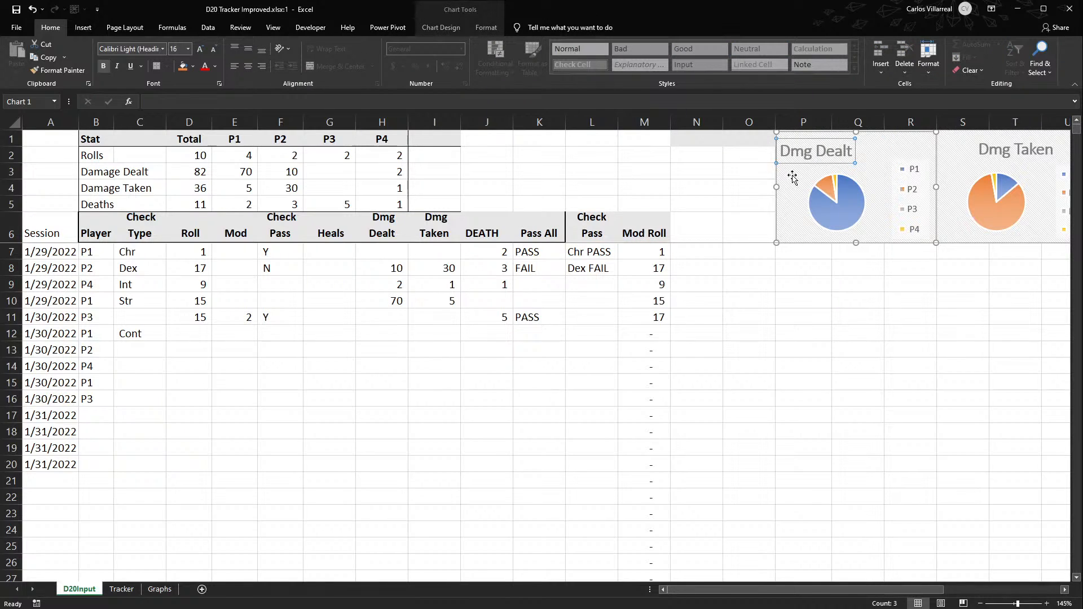
pyautogui.moveTo(778, 181); pyautogui.dragTo(680, 177)
pyautogui.moveTo(961, 163); pyautogui.dragTo(821, 156)
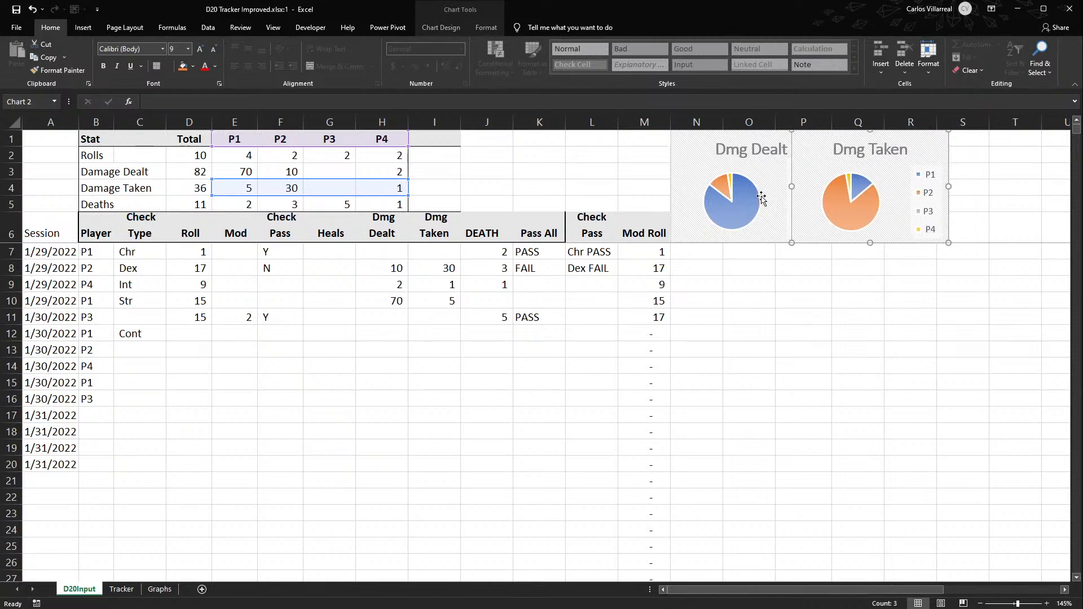
# - Bring the Dmg Dealt chart in front of Dmg Taken and shift Dmg Taken slightly right so its pie clears the overlap
pyautogui.click(756, 229)
pyautogui.click(779, 226)
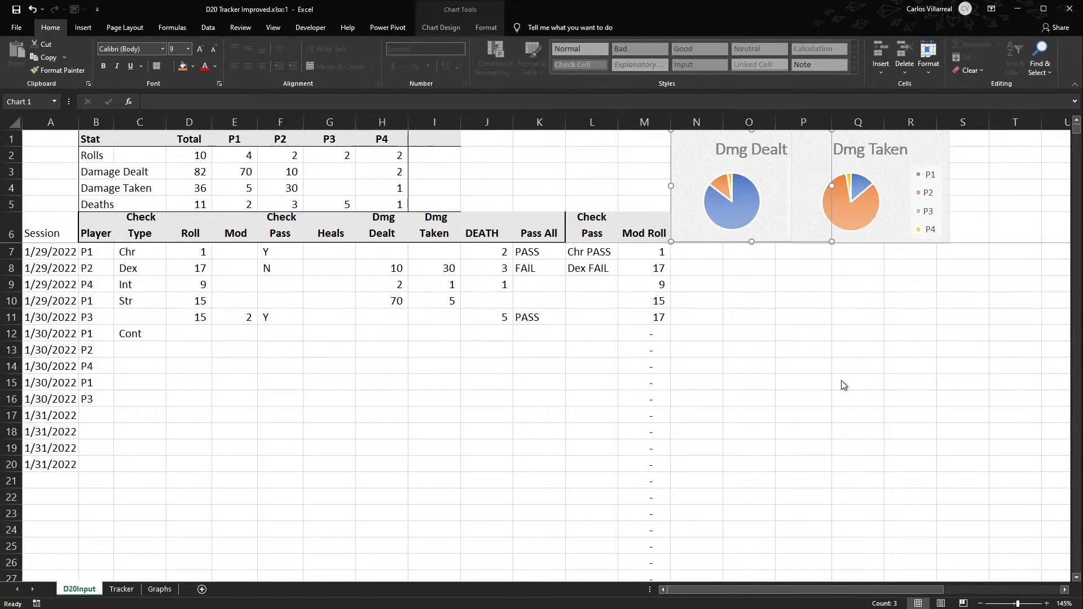
pyautogui.click(860, 364)
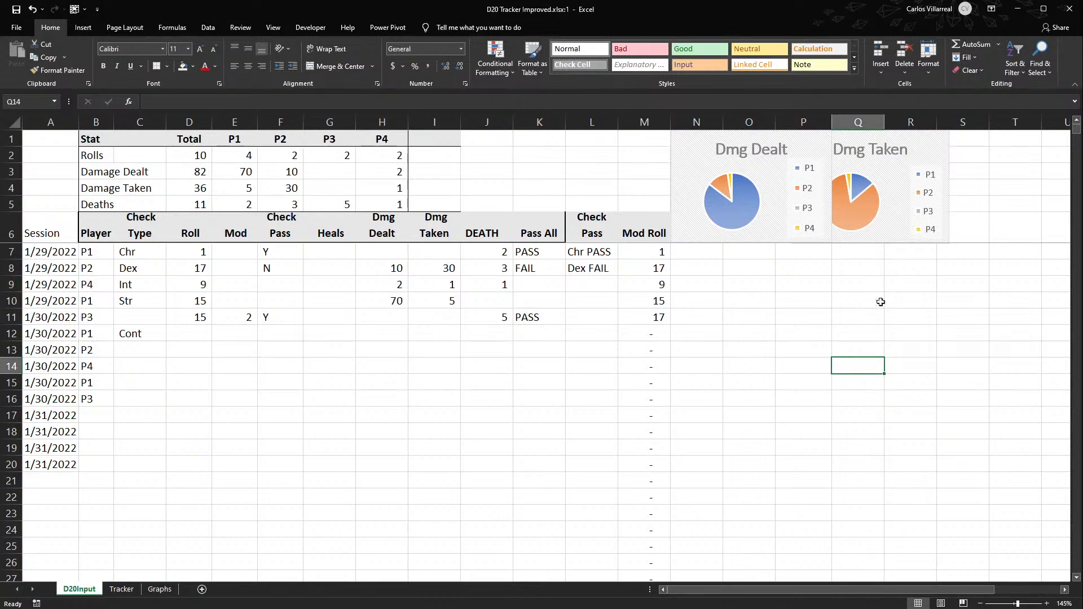
pyautogui.click(899, 225)
pyautogui.moveTo(899, 225); pyautogui.dragTo(903, 226)
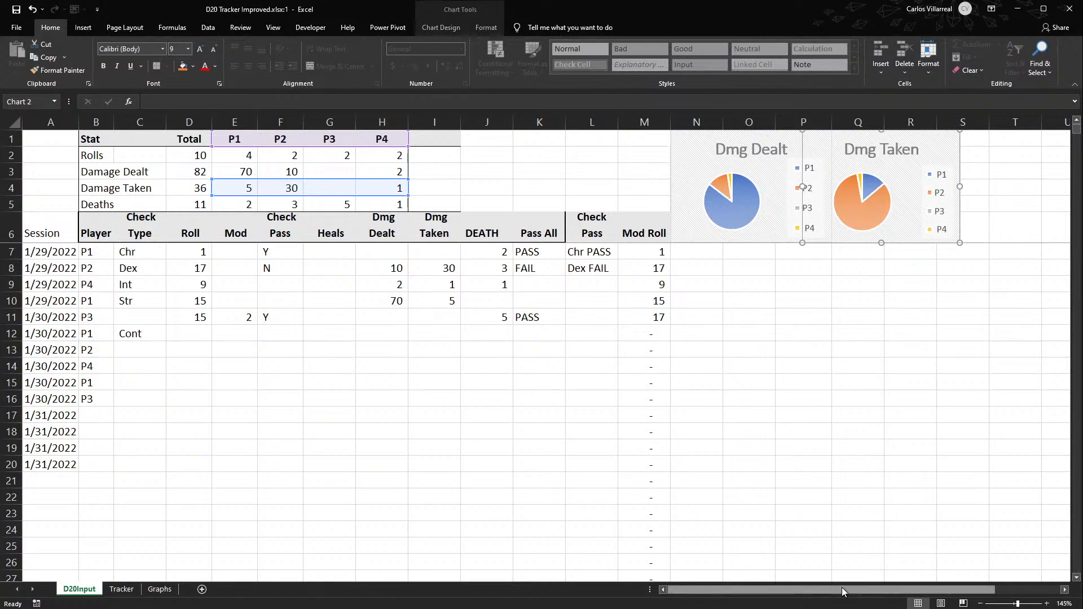
# - Move the DEATHS chart next to the Dmg Taken chart, with its edge at column S above row 7
pyautogui.moveTo(837, 587); pyautogui.dragTo(903, 587)
pyautogui.moveTo(931, 160); pyautogui.dragTo(791, 151)
pyautogui.moveTo(810, 587); pyautogui.dragTo(695, 585)
pyautogui.moveTo(985, 151); pyautogui.dragTo(976, 145)
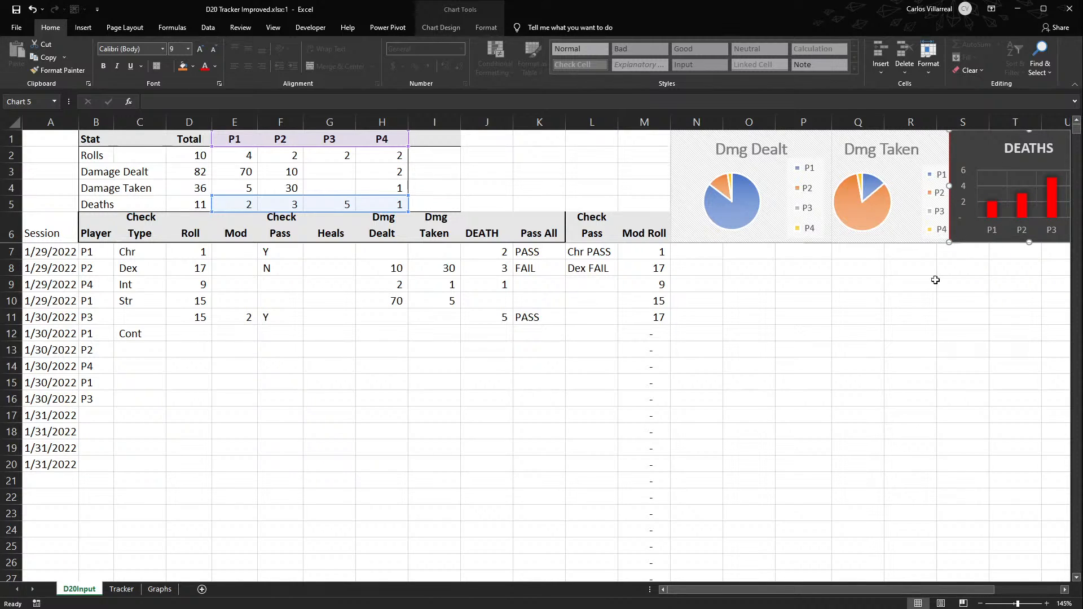
pyautogui.click(837, 317)
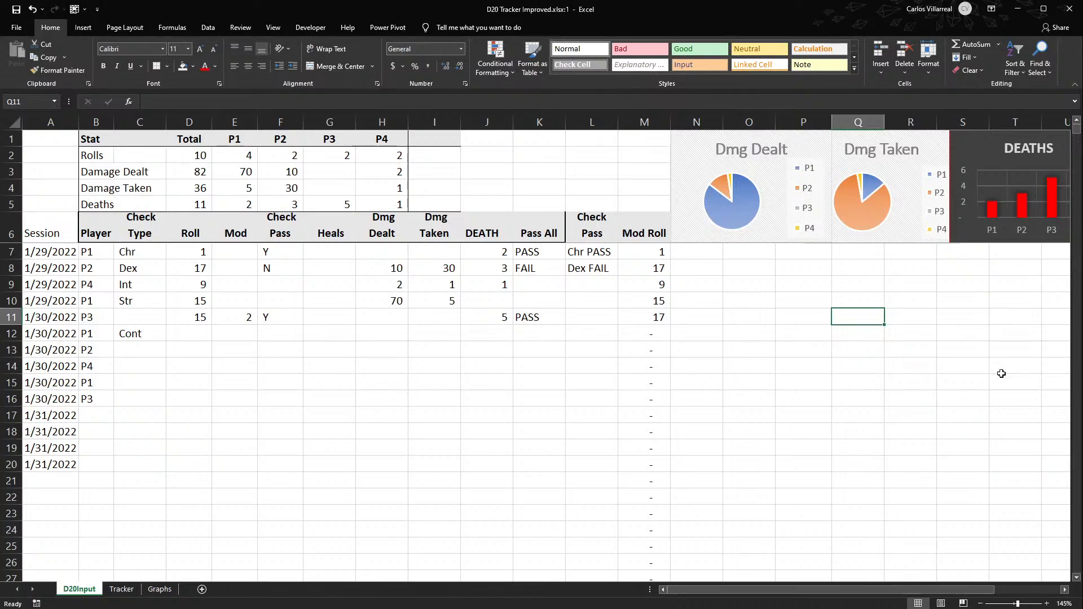
# - Review the chart row's layout, the Session dates in A7:A20 and the empty area N7:T20 below the charts
pyautogui.scroll(-2, 864, 369)
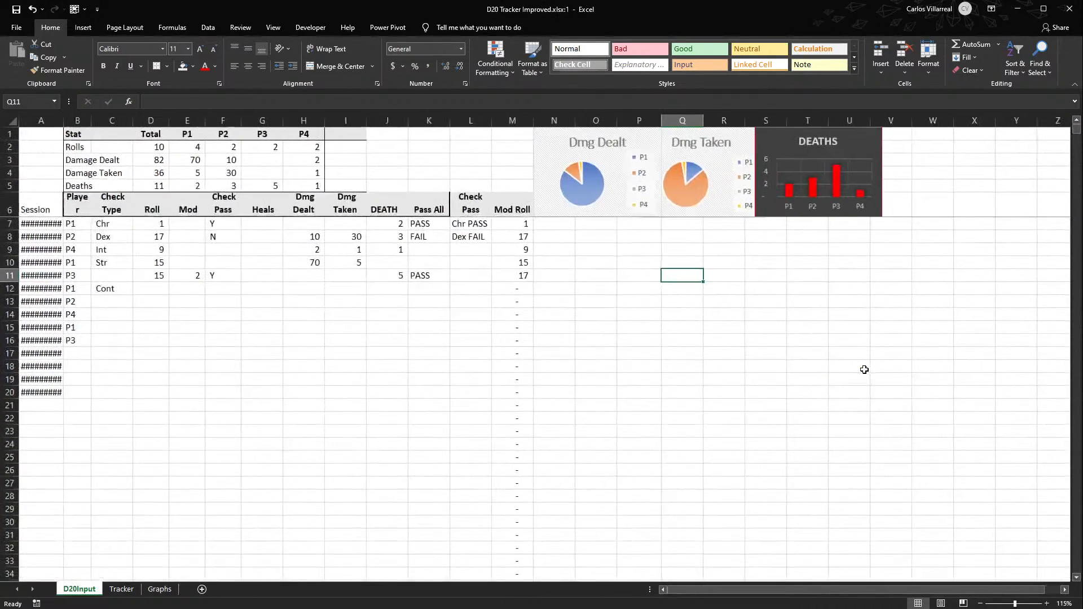
pyautogui.scroll(-1, 864, 369)
pyautogui.scroll(3, 864, 369)
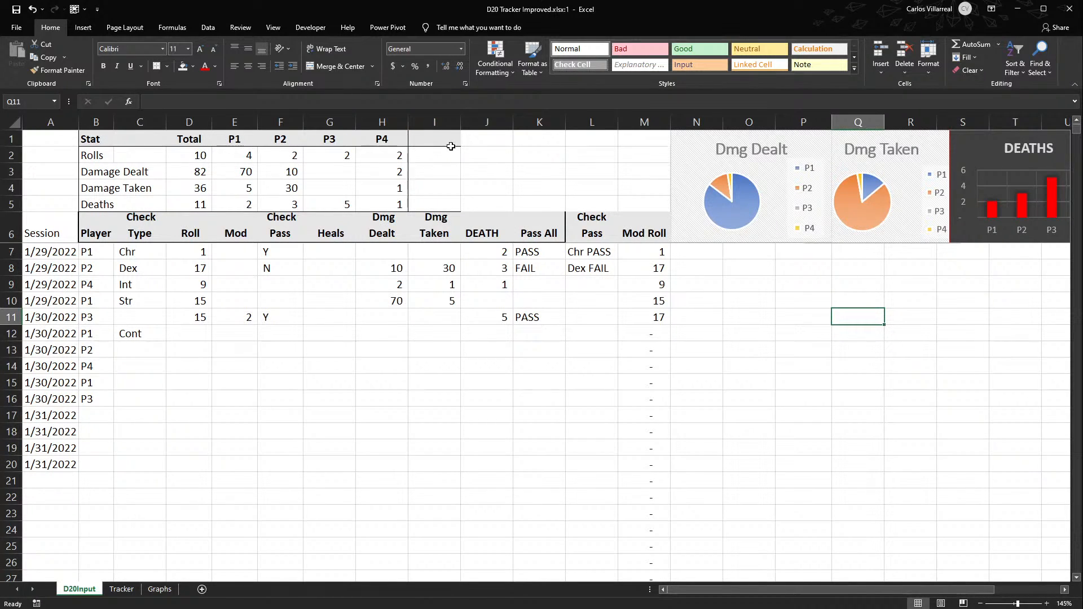
pyautogui.moveTo(27, 244); pyautogui.dragTo(67, 455)
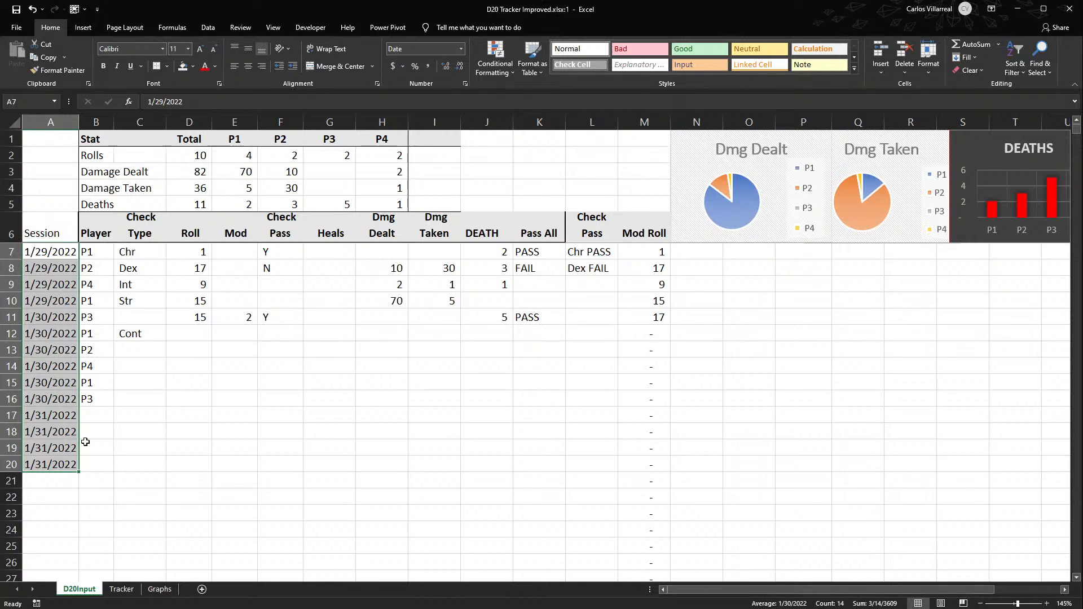
pyautogui.click(711, 247)
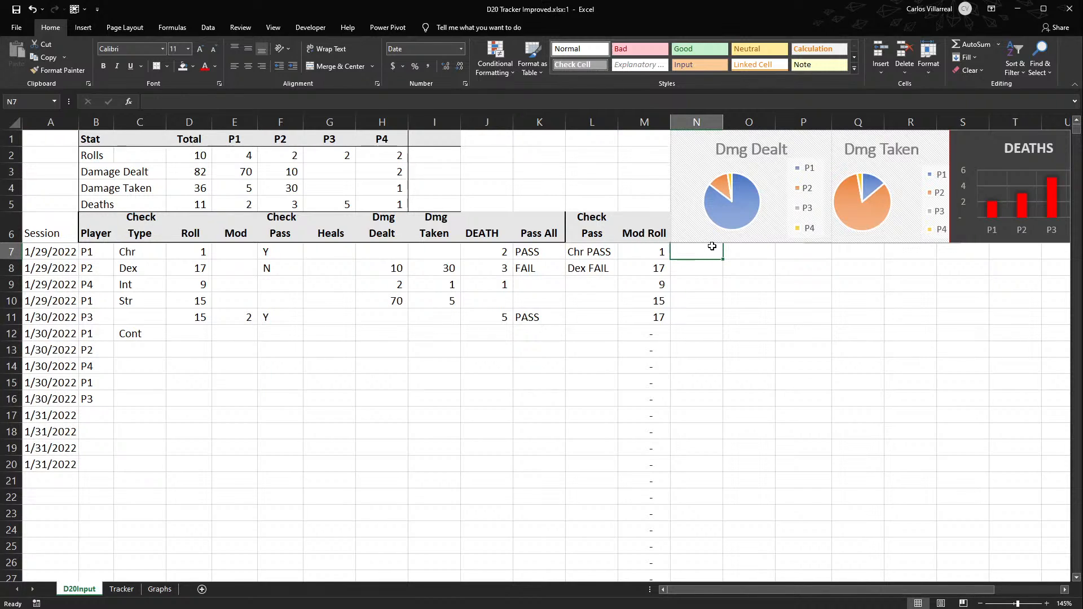
pyautogui.moveTo(711, 246); pyautogui.dragTo(1010, 459)
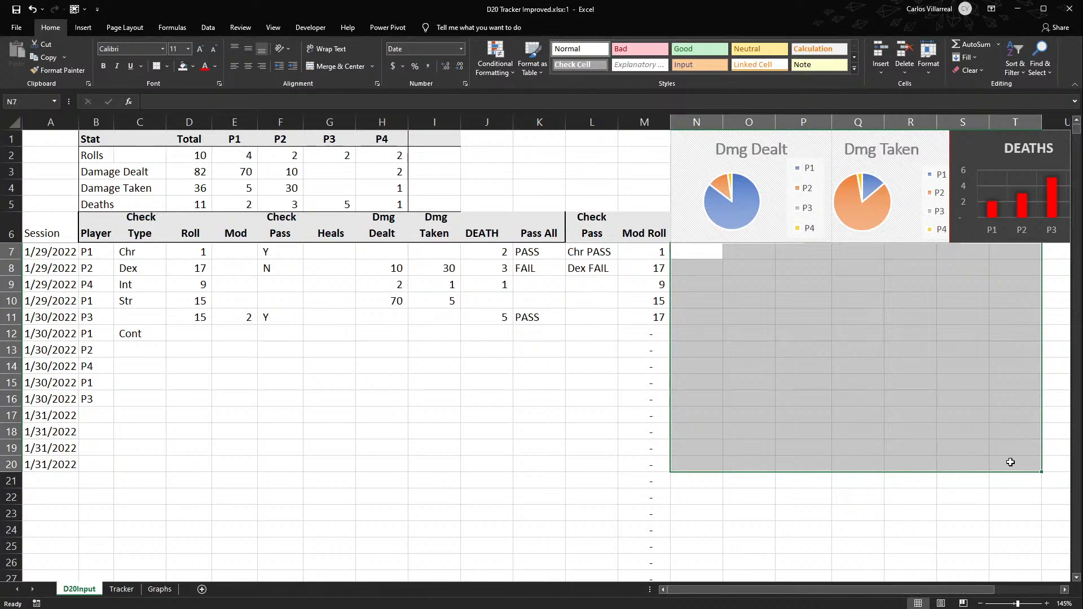
pyautogui.scroll(-5, 781, 347)
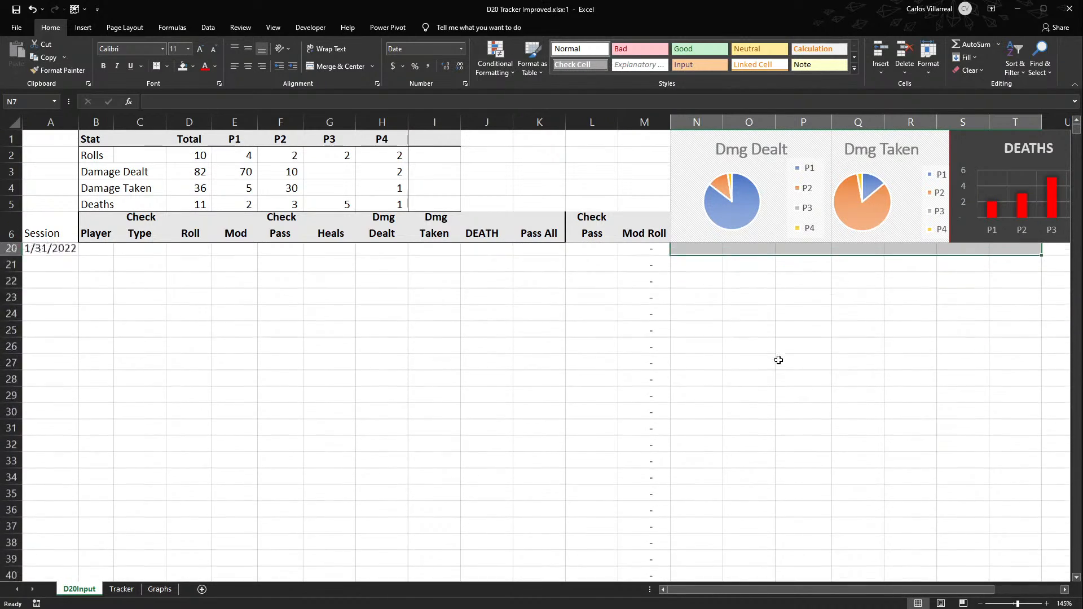
# - Move the Dmg Dealt, Dmg Taken and DEATHS charts off the header rows into the empty area below row 7
pyautogui.click(700, 247)
pyautogui.moveTo(699, 247); pyautogui.dragTo(930, 465)
pyautogui.scroll(5, 508, 430)
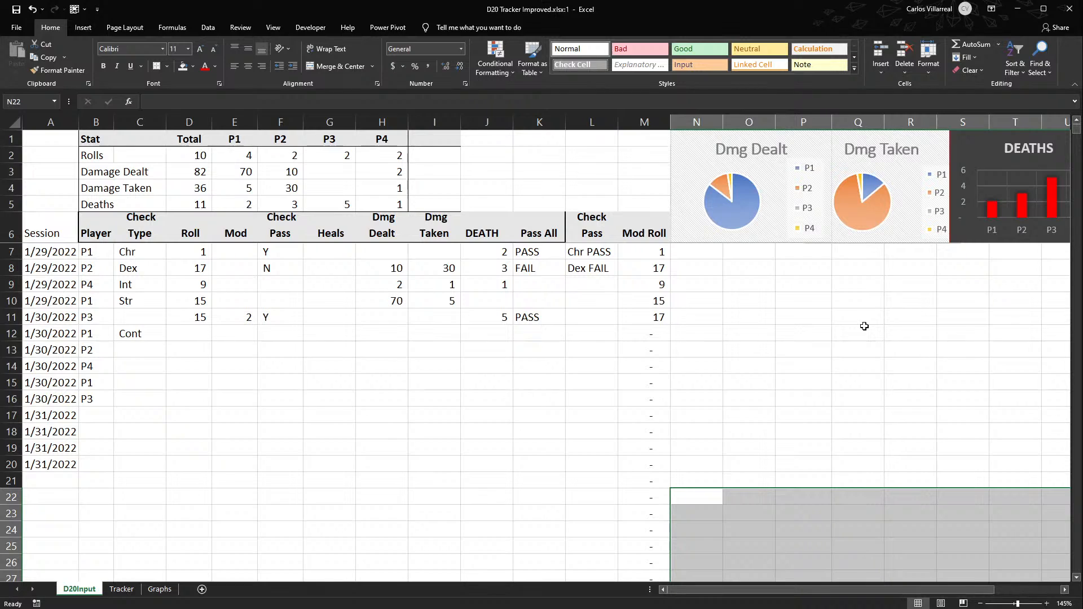
pyautogui.click(689, 156)
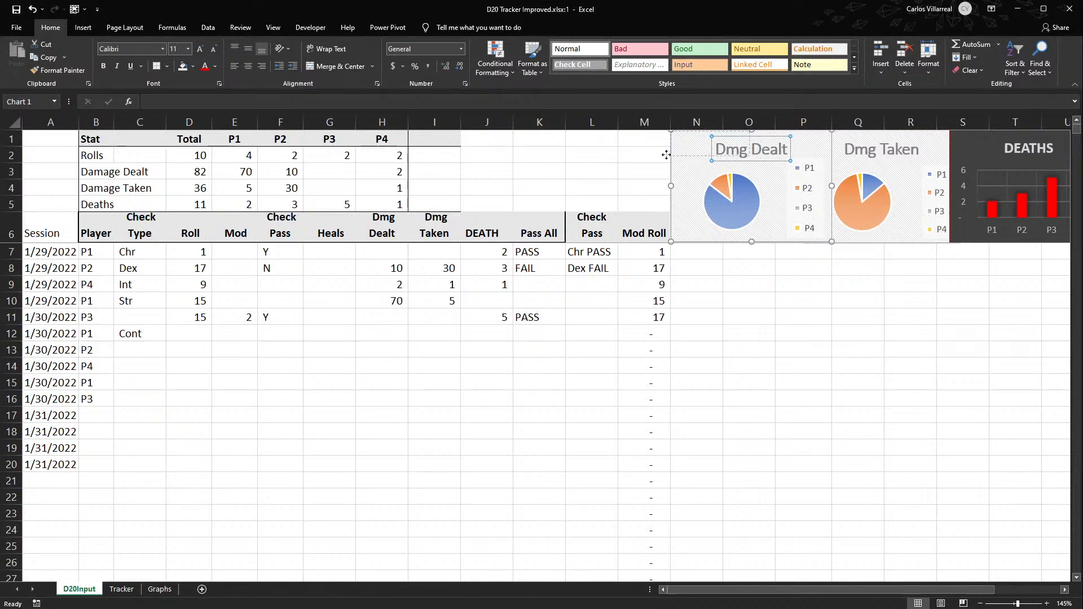
pyautogui.moveTo(696, 173); pyautogui.dragTo(772, 313)
pyautogui.moveTo(821, 172); pyautogui.dragTo(763, 440)
pyautogui.moveTo(963, 152); pyautogui.dragTo(926, 294)
# - Remove the leftover gray fill from the empty cells N1:O1
pyautogui.moveTo(713, 155); pyautogui.dragTo(966, 219)
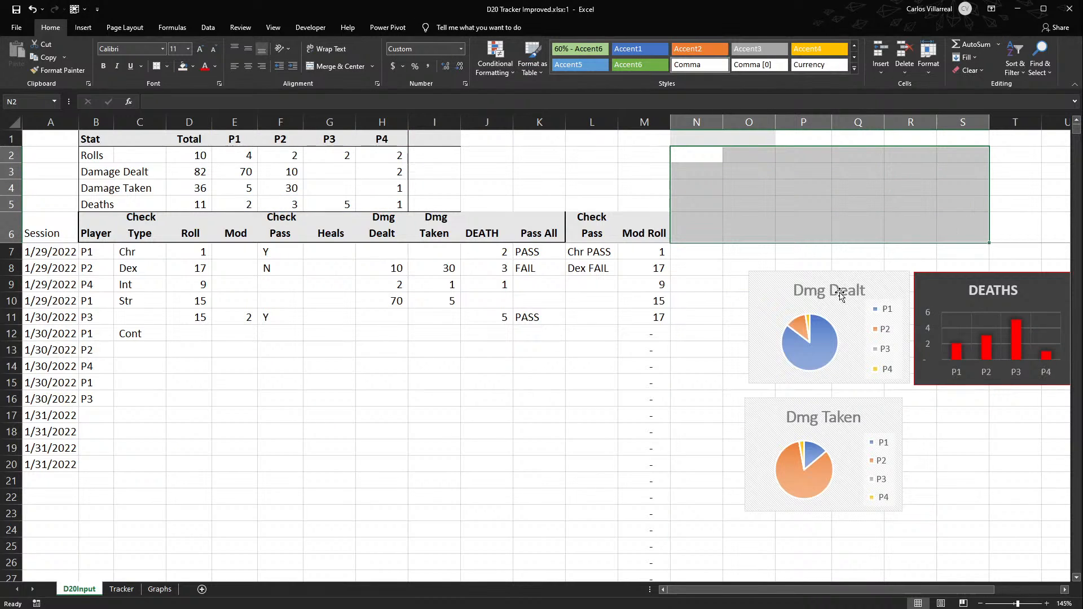
pyautogui.moveTo(678, 135); pyautogui.dragTo(770, 142)
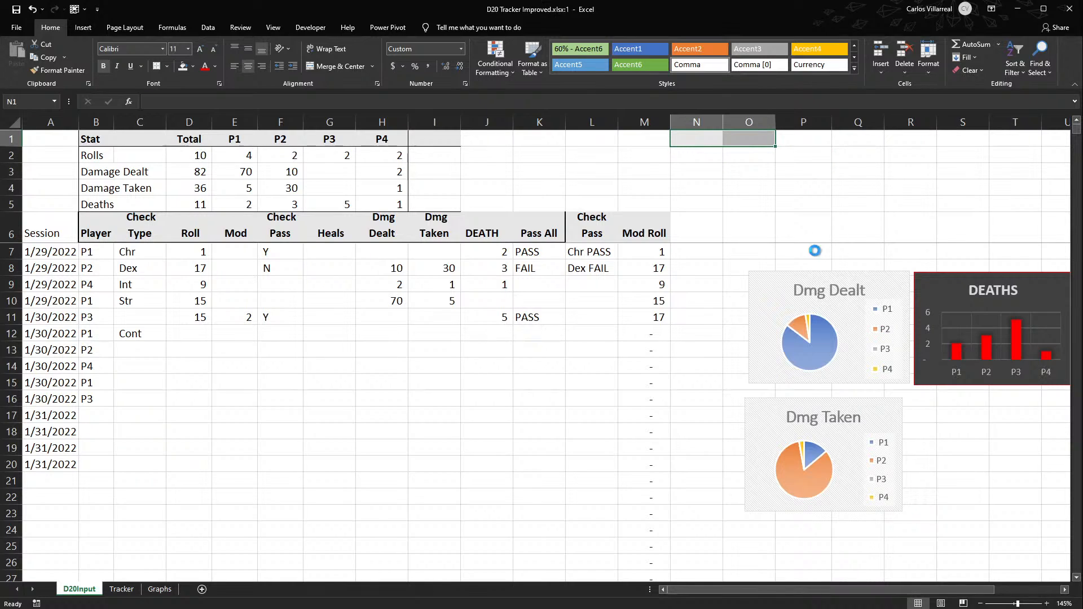
pyautogui.hotkey('ctrl', '1')
pyautogui.click(794, 310)
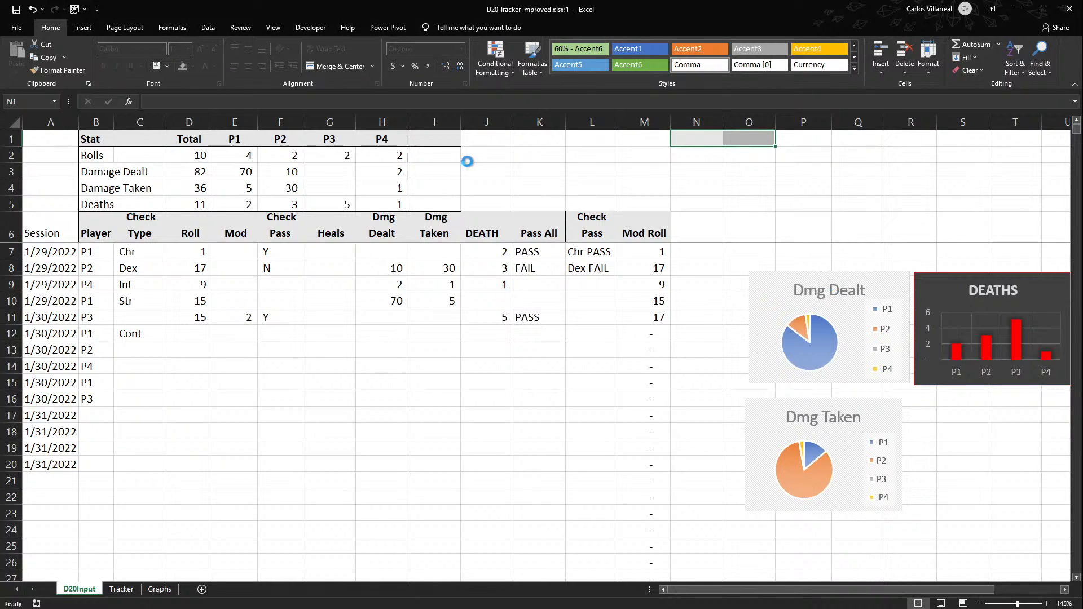
pyautogui.click(577, 165)
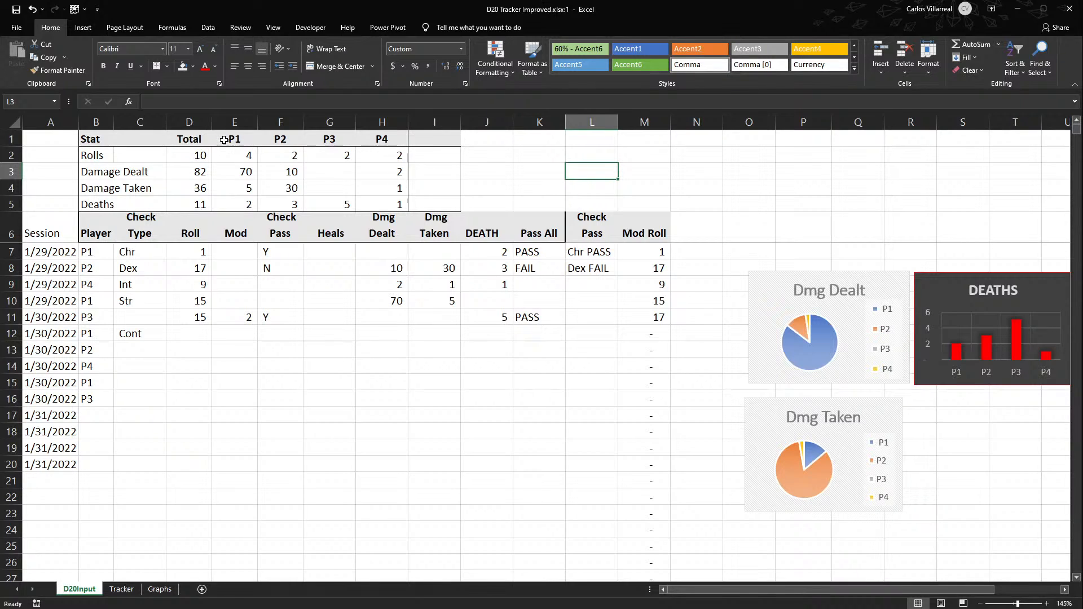
# - Copy the P1 to P4 headers from E1:H1 into J1:M1
pyautogui.moveTo(225, 138); pyautogui.dragTo(382, 141)
pyautogui.hotkey('ctrl', 'c')
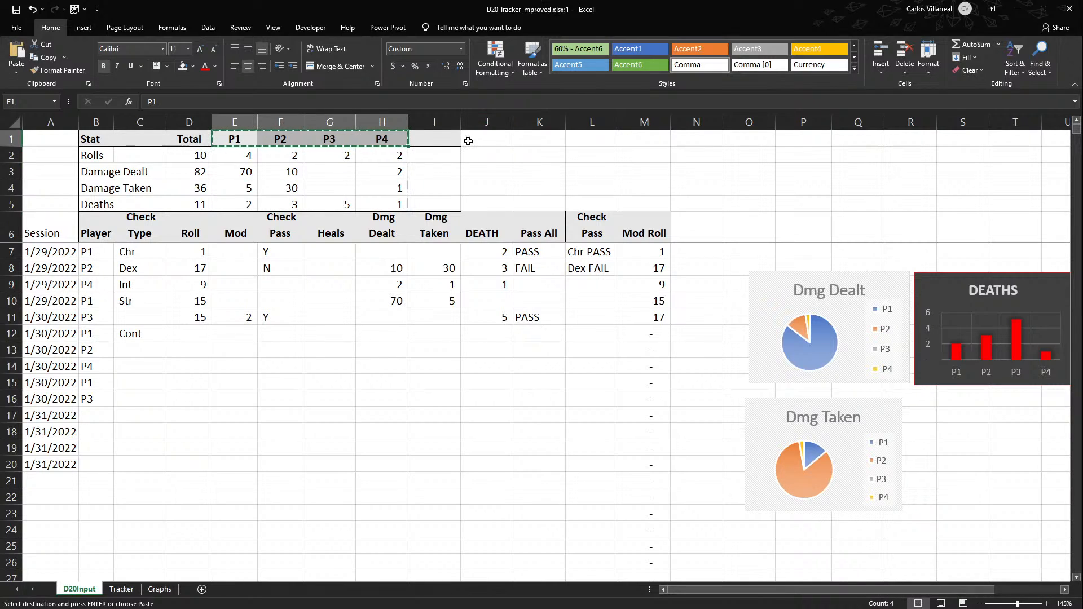
pyautogui.click(476, 135)
pyautogui.hotkey('ctrl', 'v')
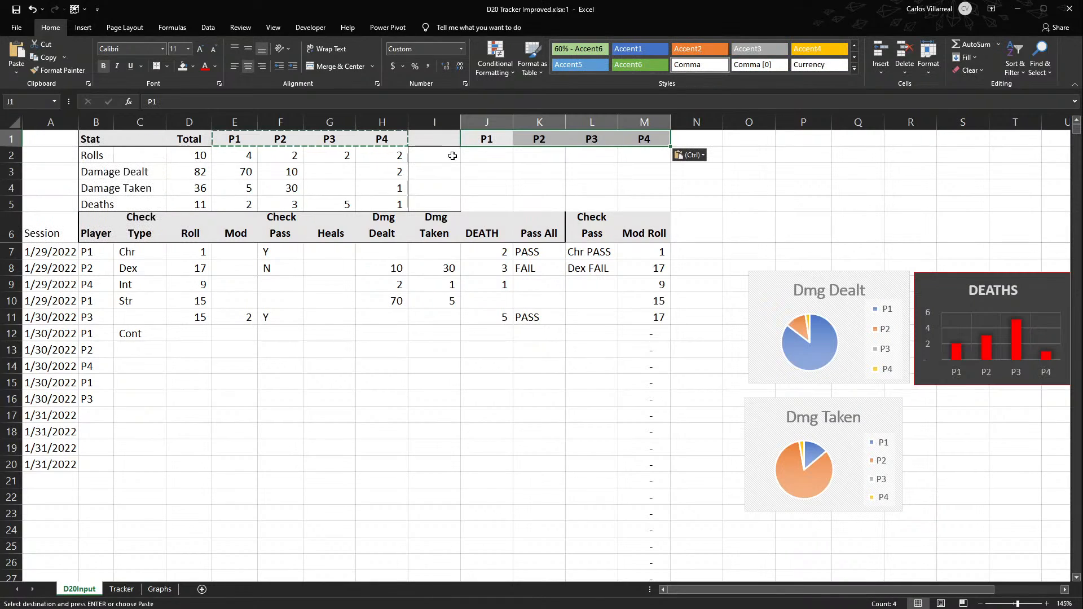
pyautogui.click(452, 156)
pyautogui.press('Escape')
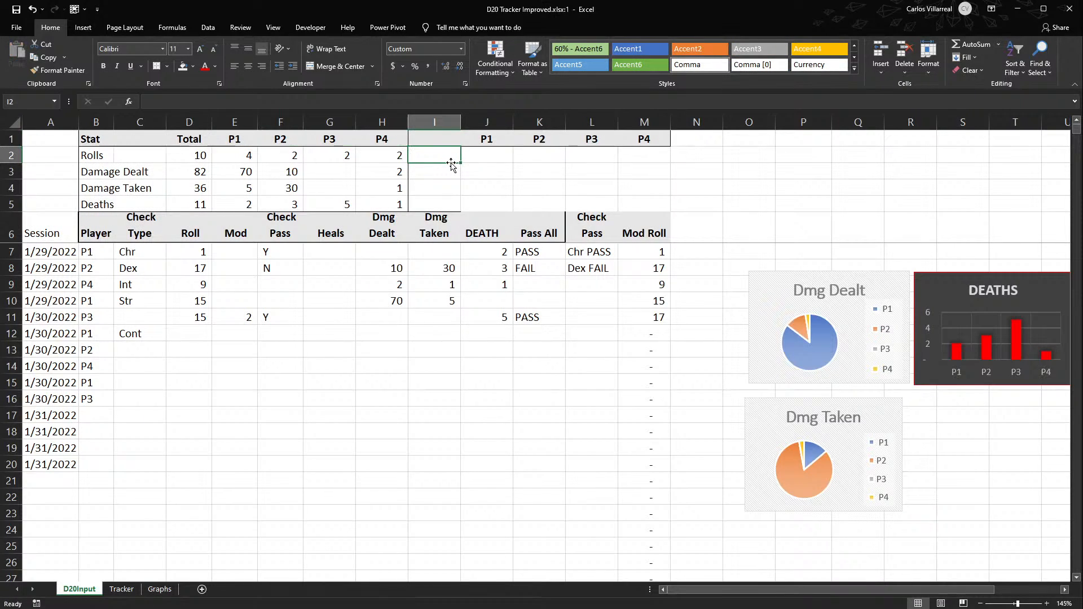
# - Move the stat summary block B1:N5 one column left so that it starts in A1
pyautogui.moveTo(86, 140); pyautogui.dragTo(703, 204)
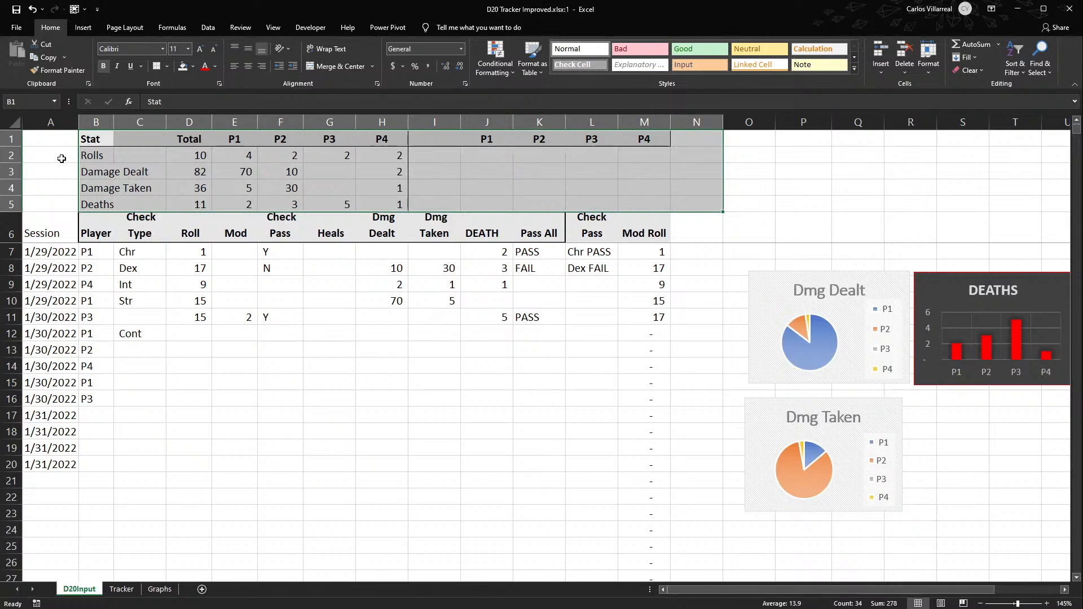
pyautogui.moveTo(81, 175); pyautogui.dragTo(71, 172)
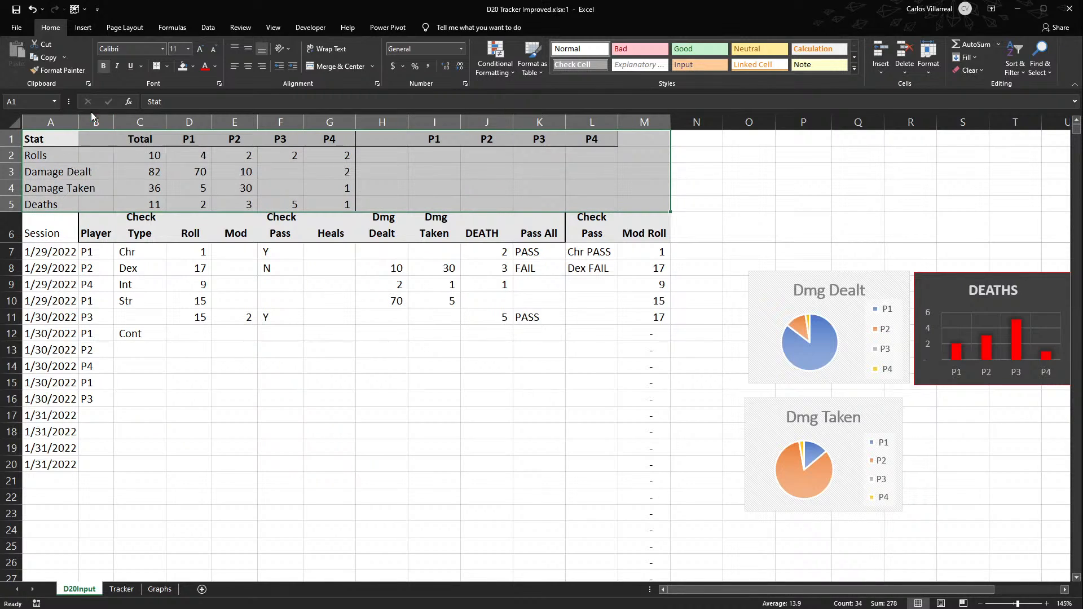
pyautogui.click(450, 139)
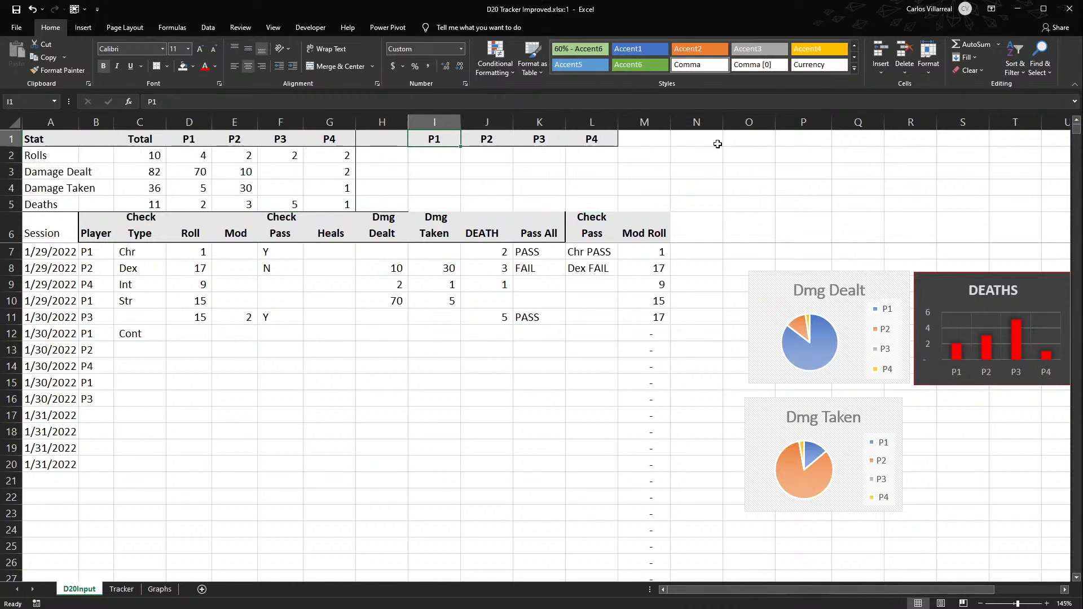
# - Format header row A6:M6 uniformly with bold text, gray fill and one outline border without inner vertical lines
pyautogui.click(57, 228)
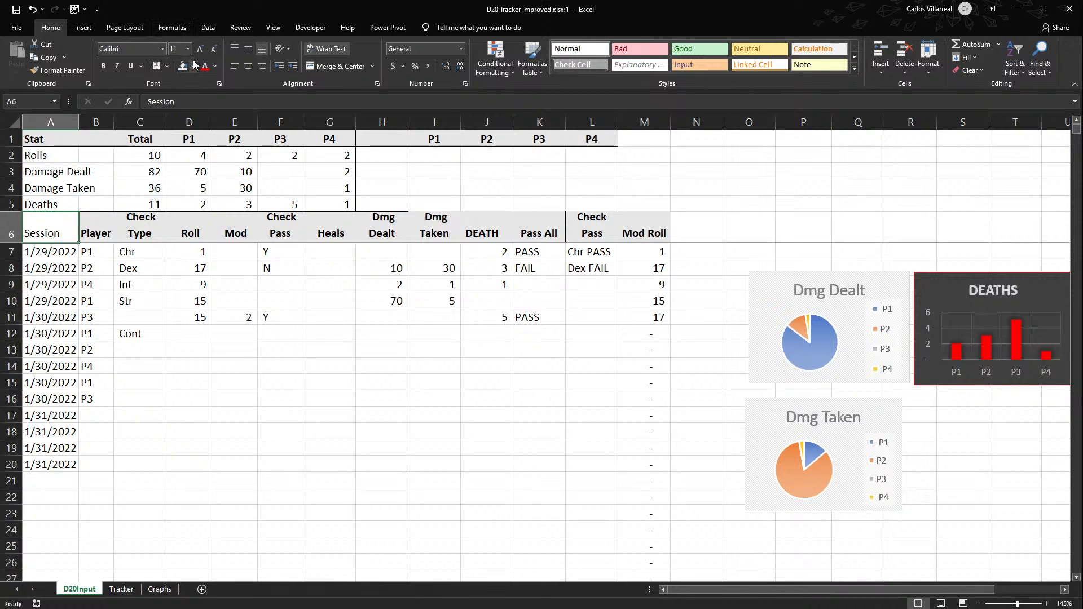
pyautogui.hotkey('ctrl', 'Right')
pyautogui.hotkey('ctrl', 'shift', 'Left')
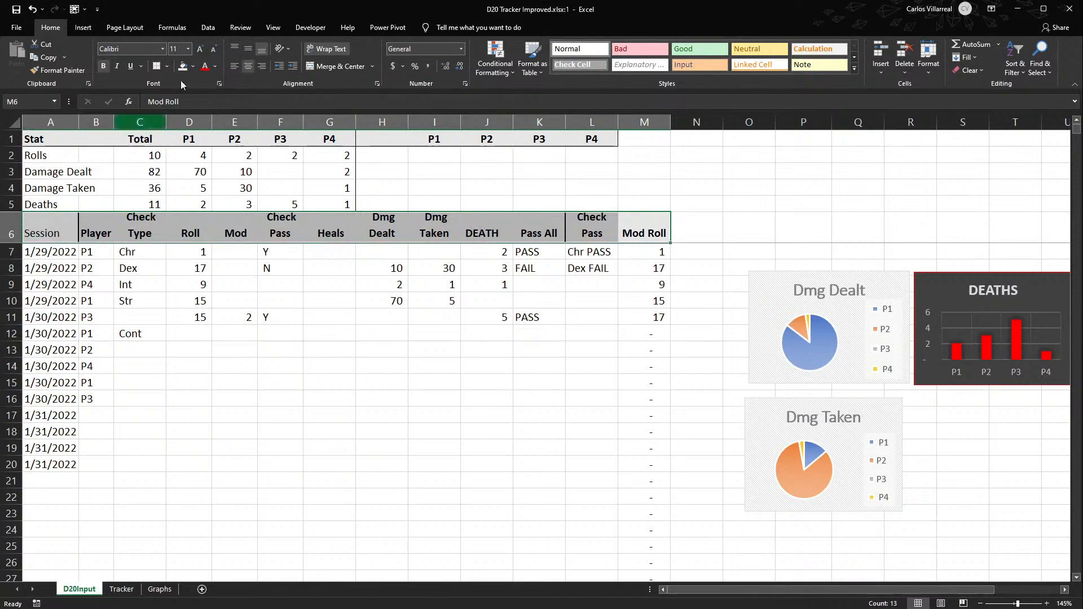
pyautogui.click(157, 66)
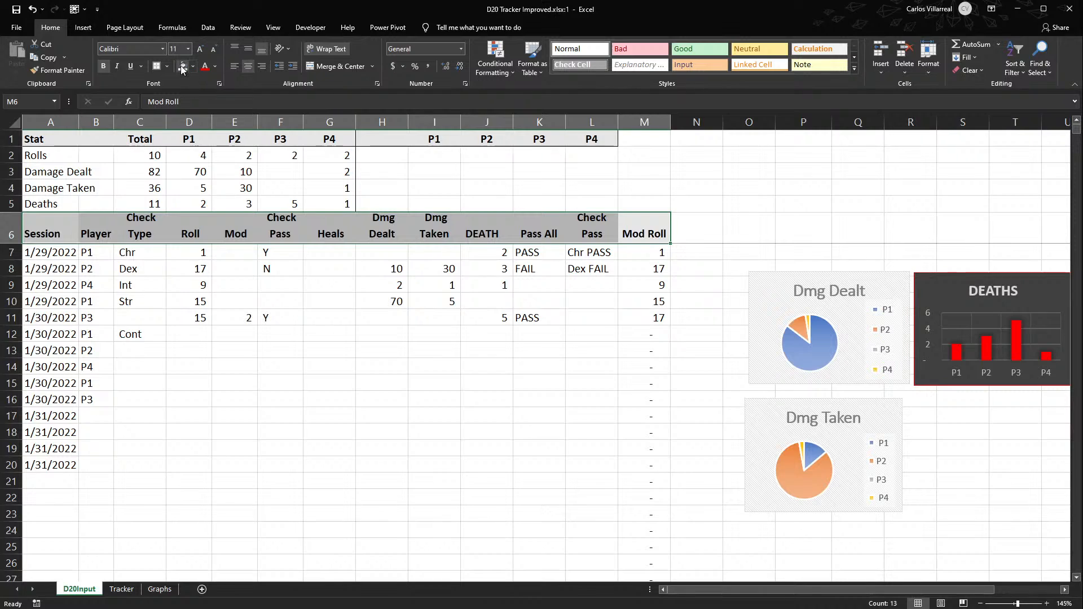
pyautogui.click(490, 185)
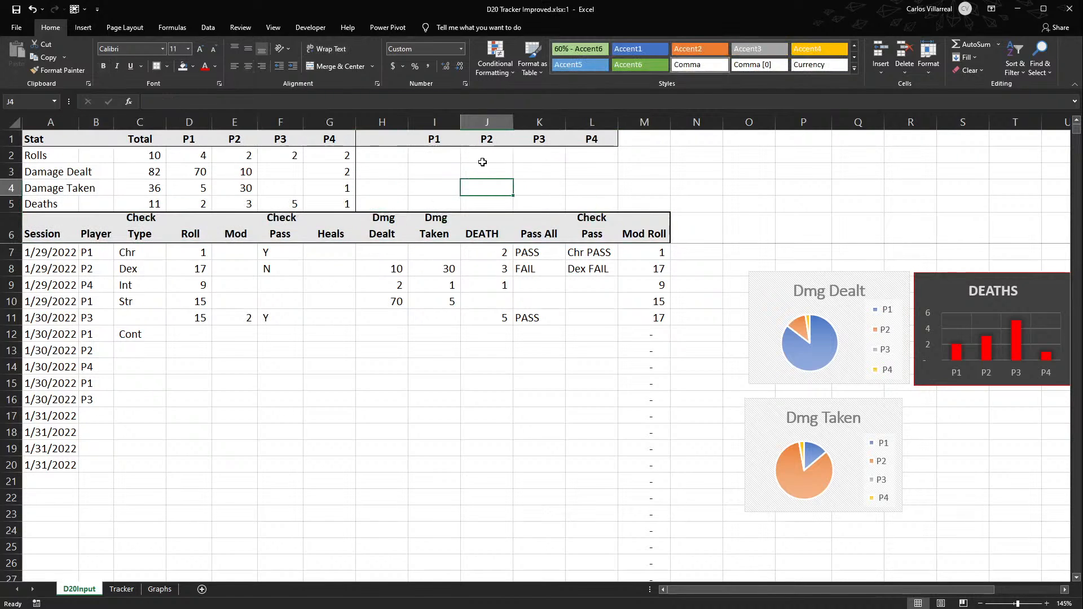
# - Delete the blank cell H1 with cells shifted left, and move the second set of P1 to P4 headers to J1:M1
pyautogui.click(381, 144)
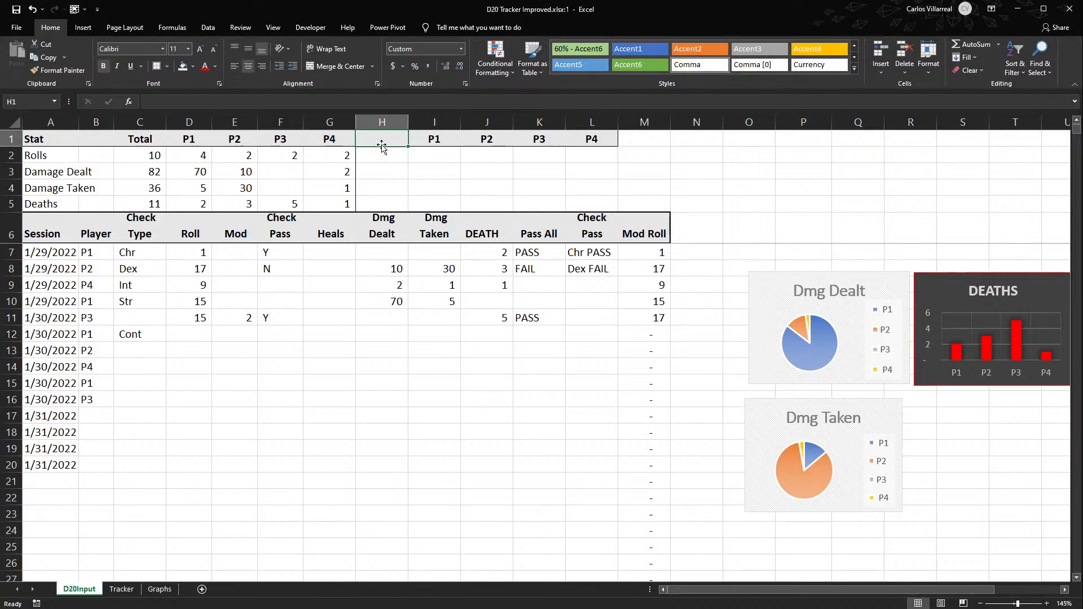
pyautogui.click(423, 250)
pyautogui.click(405, 303)
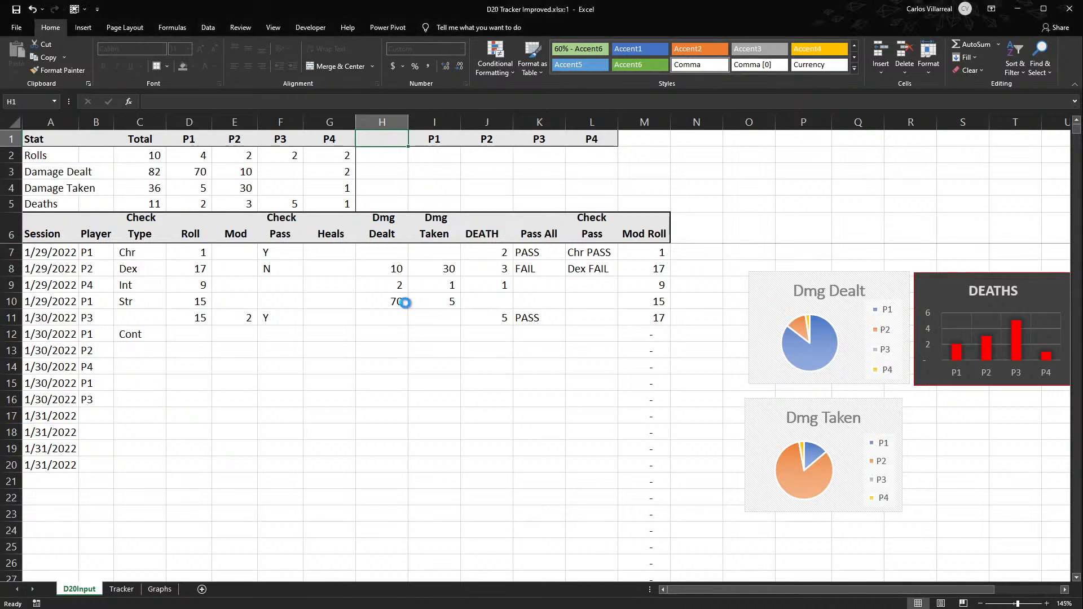
pyautogui.click(593, 140)
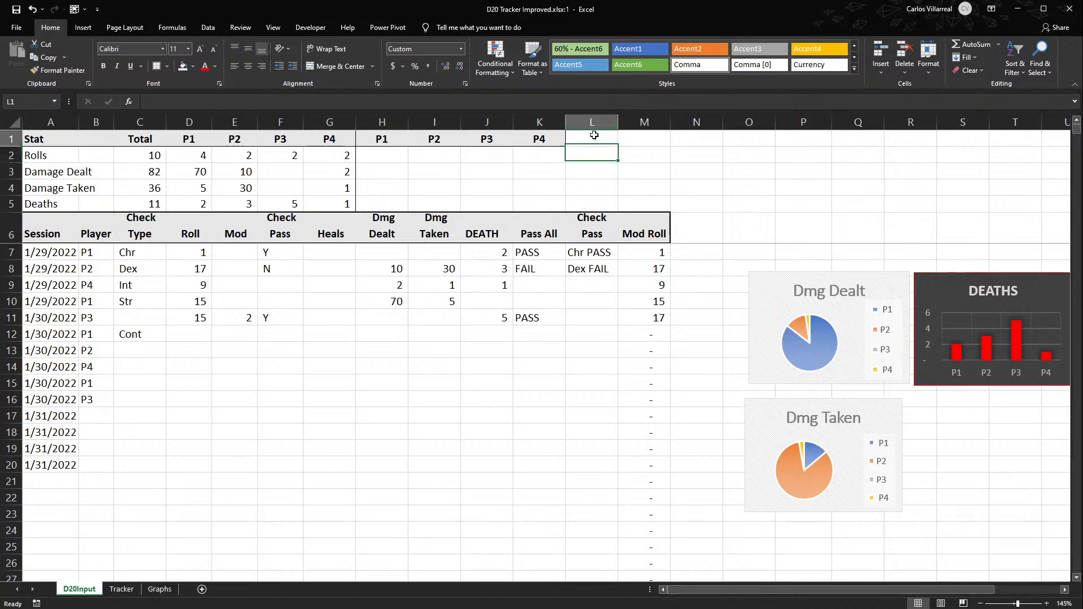
pyautogui.moveTo(382, 138); pyautogui.dragTo(634, 138)
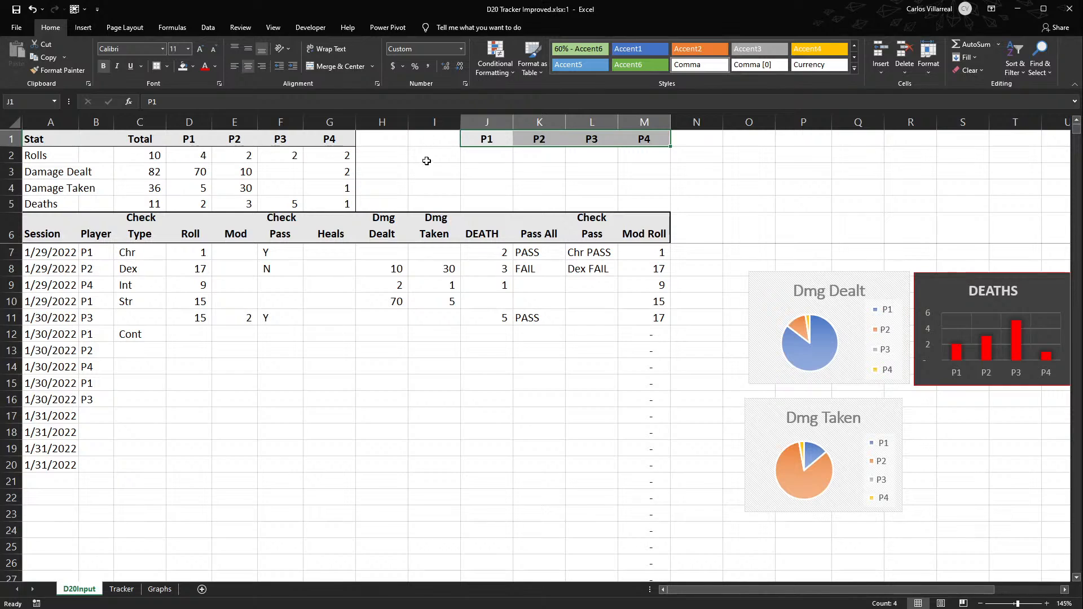
# - Enter the heading Averages in H1 and the row label Roll in H2
pyautogui.click(406, 138)
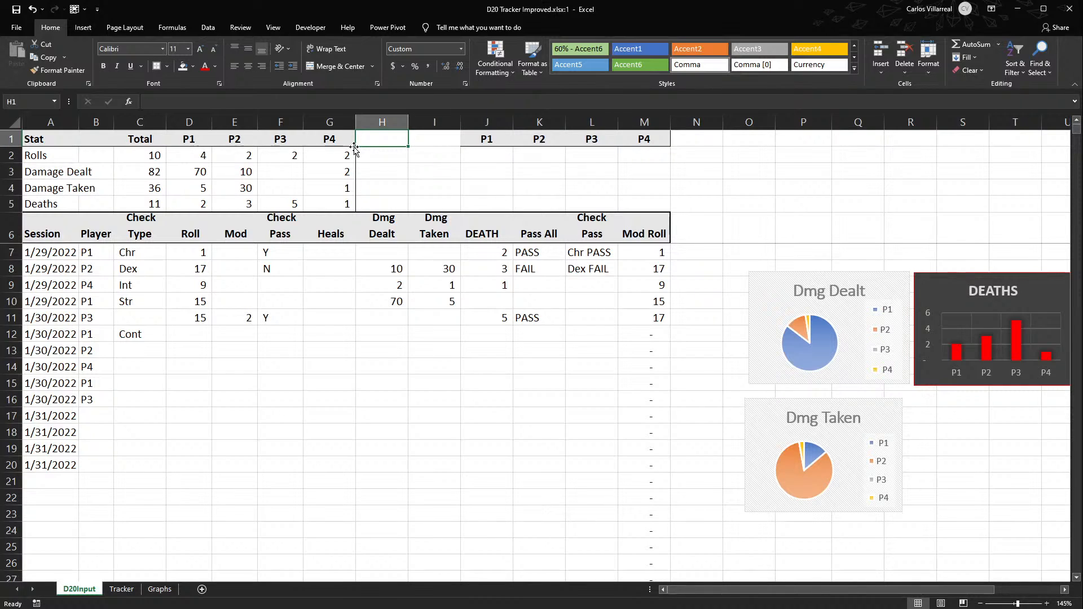
pyautogui.write('Av')
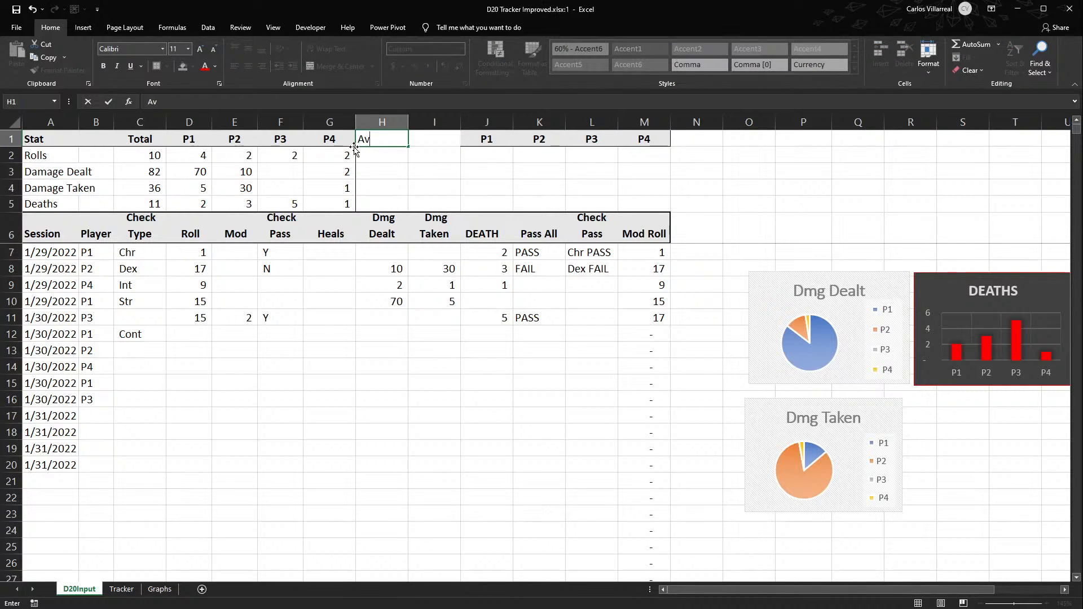
pyautogui.write('erages')
pyautogui.press('Return')
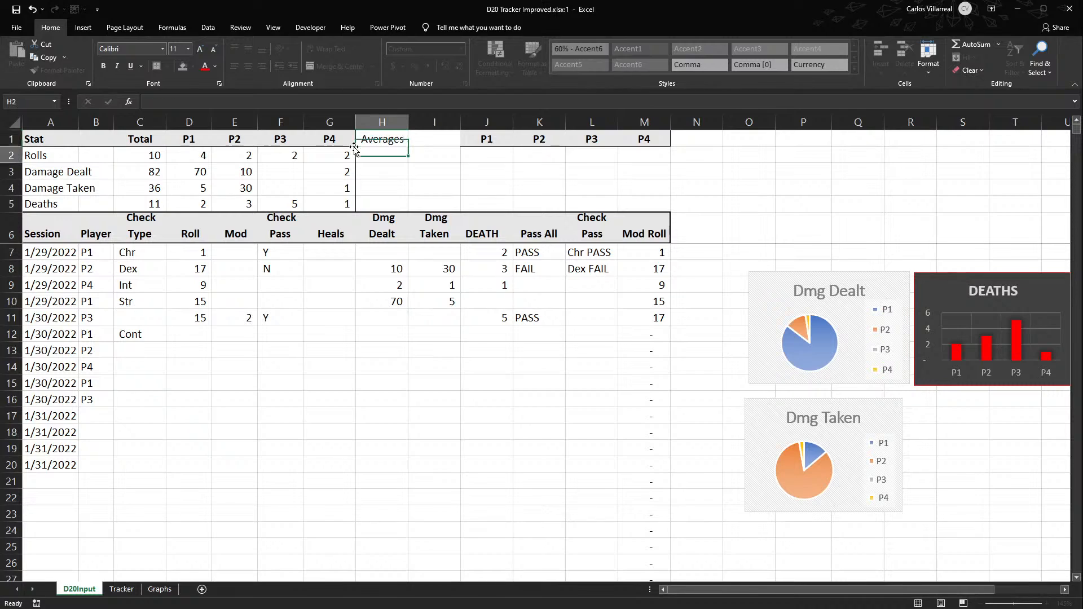
pyautogui.write('Averages')
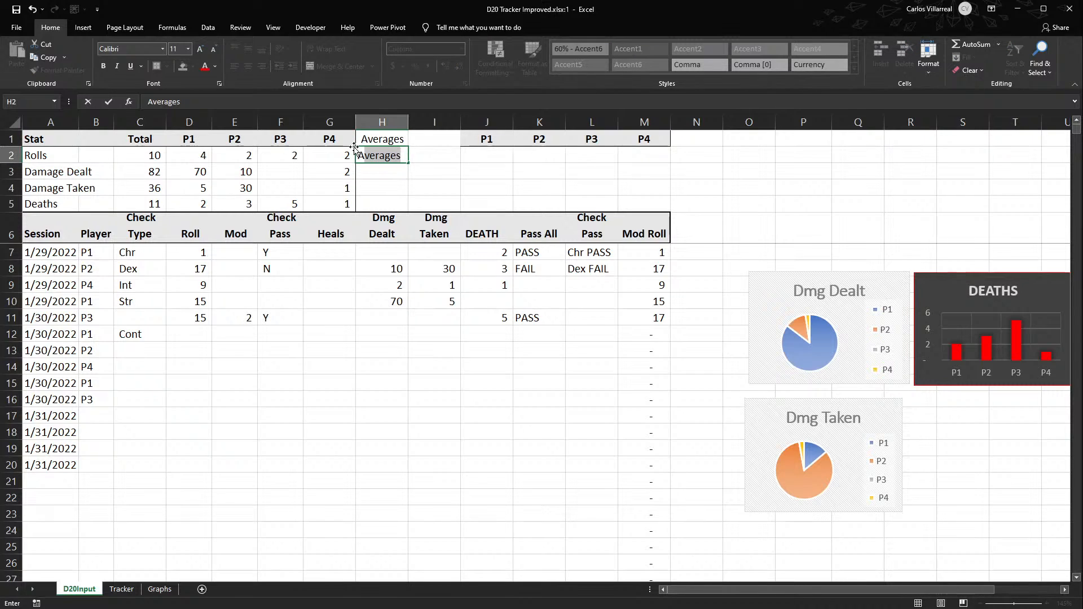
pyautogui.press('BackSpace')
pyautogui.press('BackSpace')
pyautogui.press('BackSpace')
pyautogui.press('BackSpace')
pyautogui.press('BackSpace')
pyautogui.press('BackSpace')
pyautogui.press('BackSpace')
pyautogui.write('Roll')
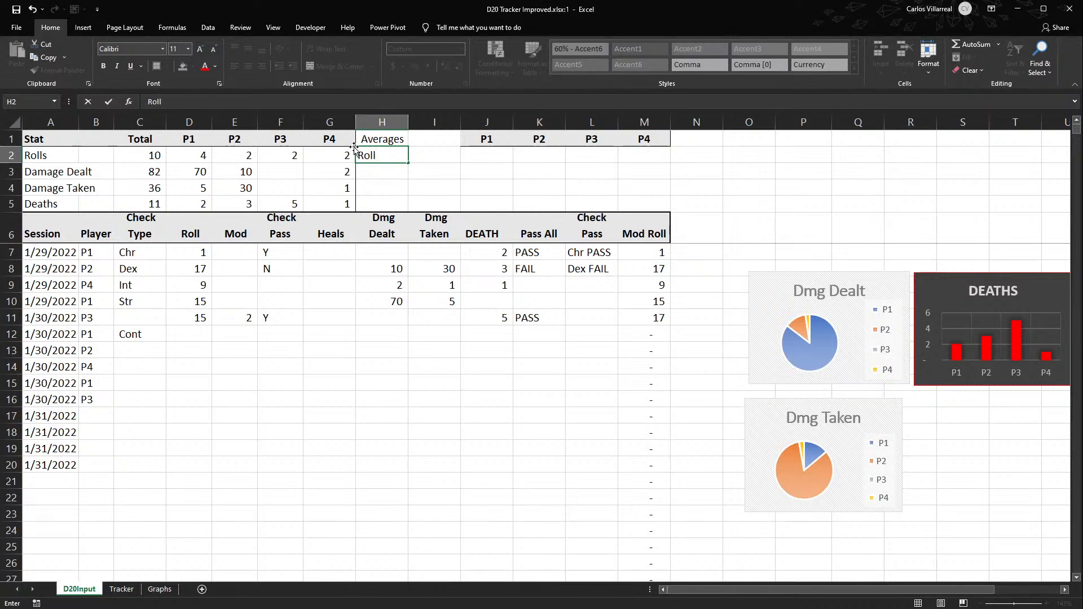
# - Try to change the H1 heading to Daily Averages, and undo the clearing of the cell
pyautogui.click(361, 138)
pyautogui.doubleClick(360, 138)
pyautogui.write('Daily')
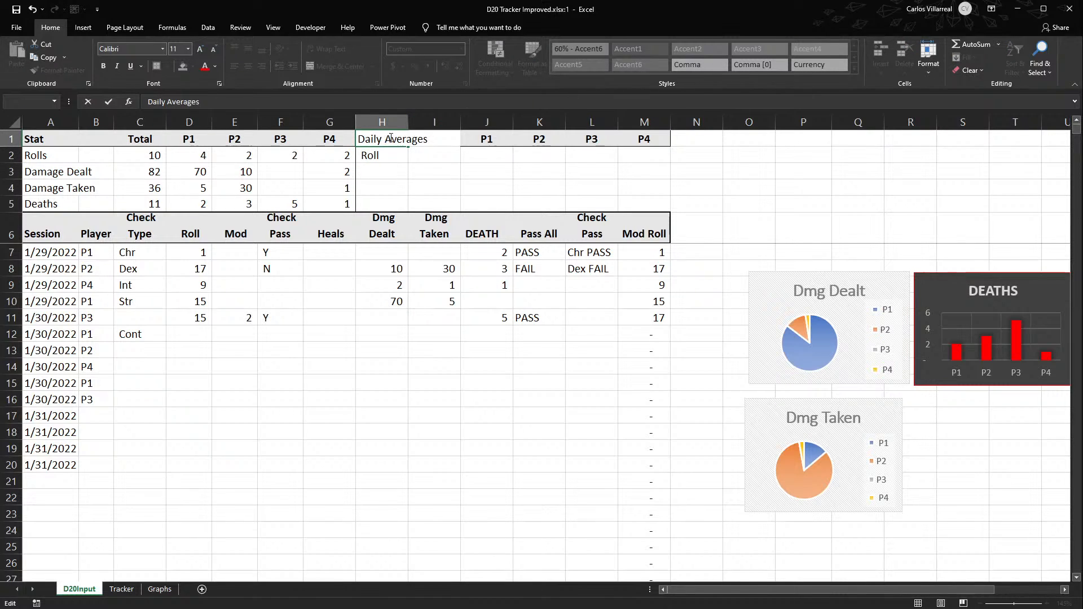
pyautogui.press('Escape')
pyautogui.press('Delete')
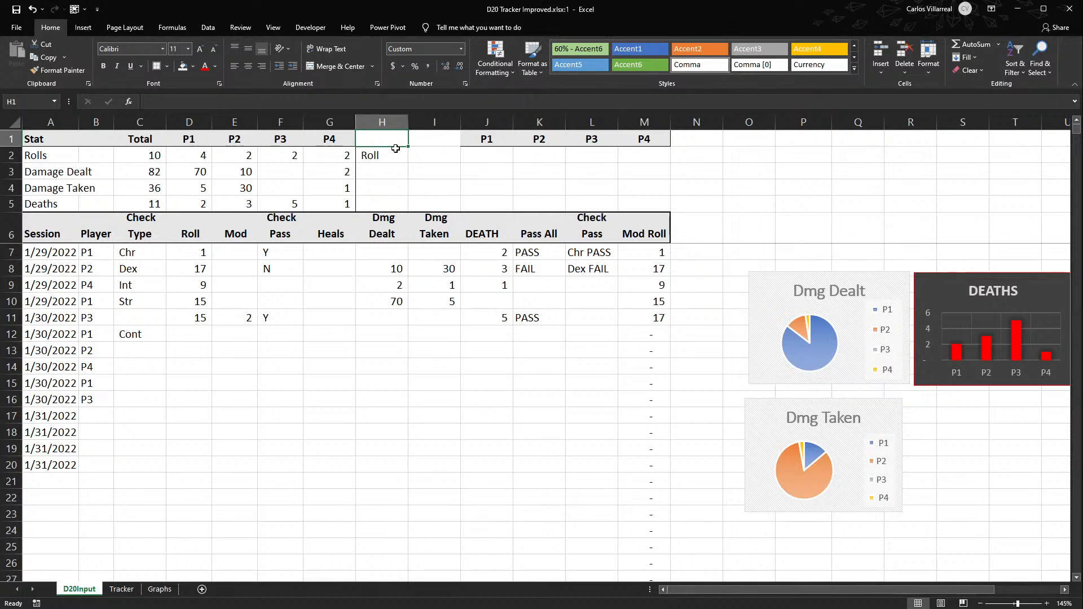
pyautogui.hotkey('ctrl', 'z')
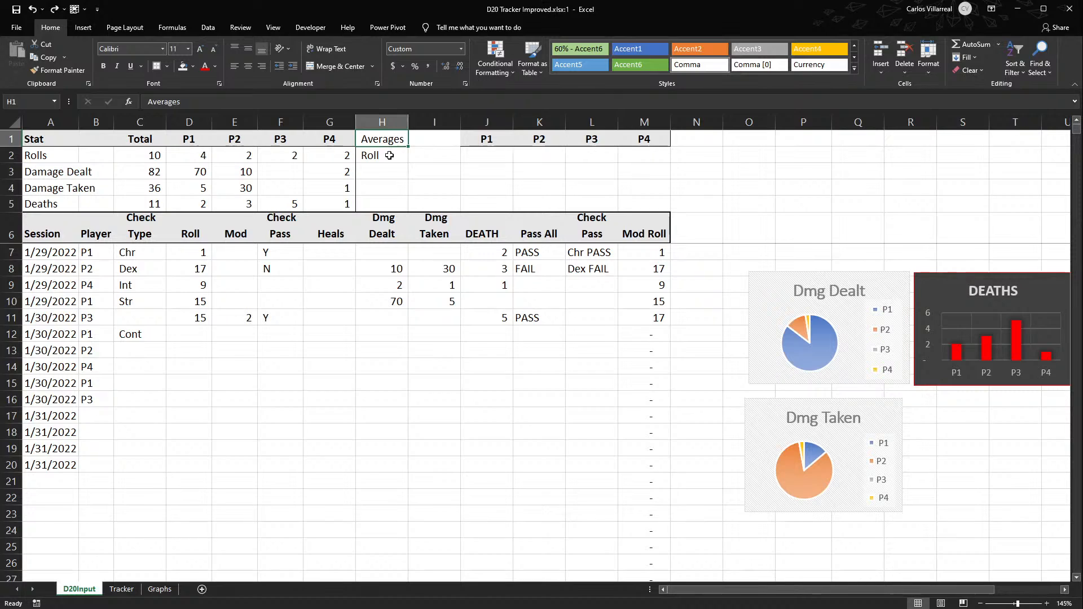
pyautogui.click(482, 154)
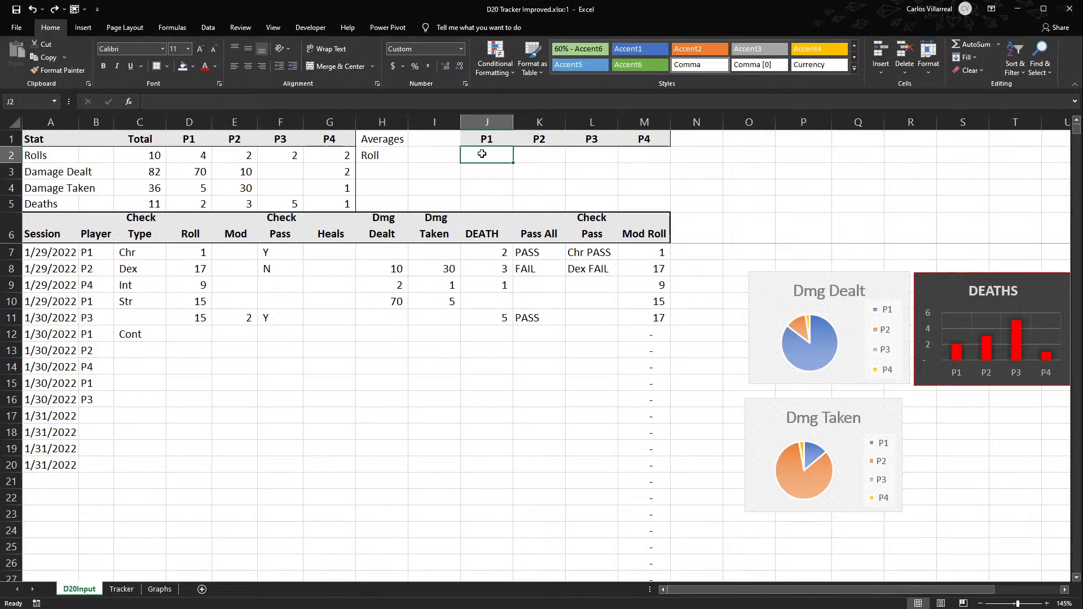
pyautogui.write('=')
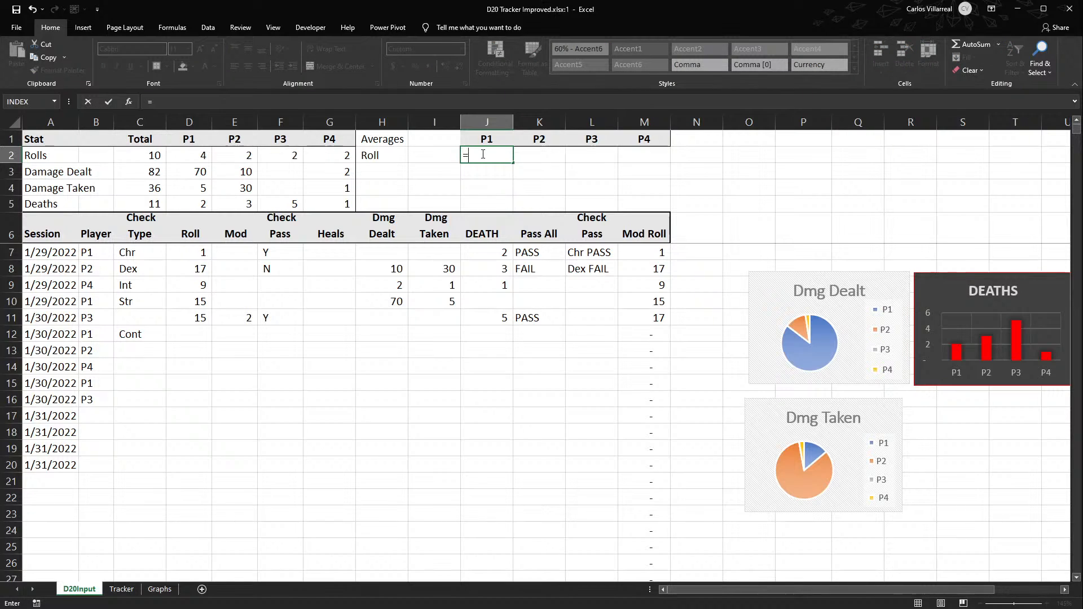
pyautogui.write('sumifs')
pyautogui.press('Tab')
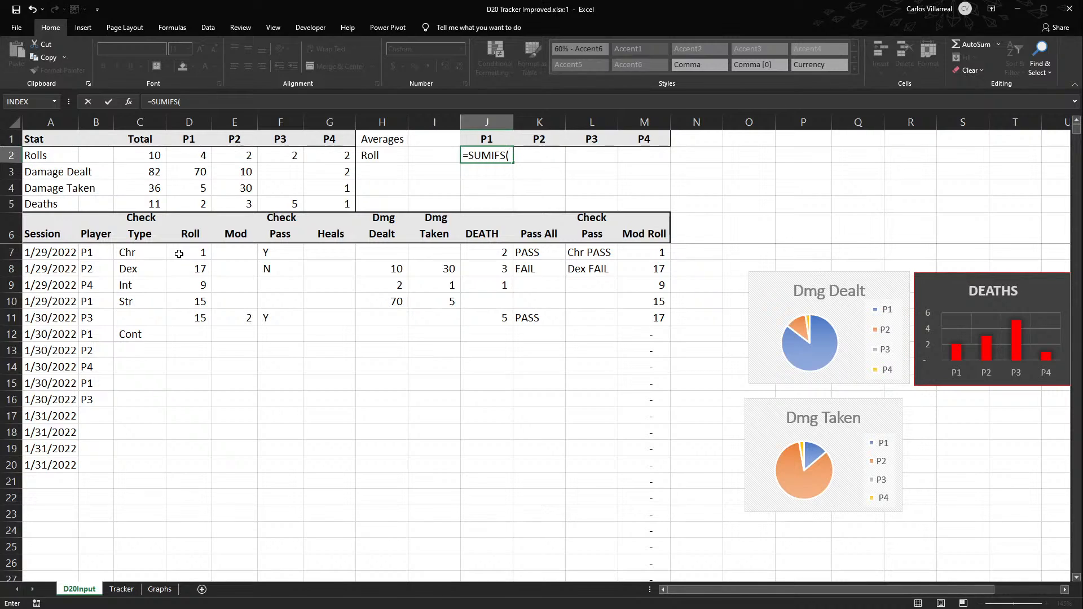
pyautogui.press('Escape')
# - Move the P1 to P4 headers to I1:L1 beside Averages, and select I2 under P1 for the Roll row
pyautogui.moveTo(480, 141); pyautogui.dragTo(457, 142)
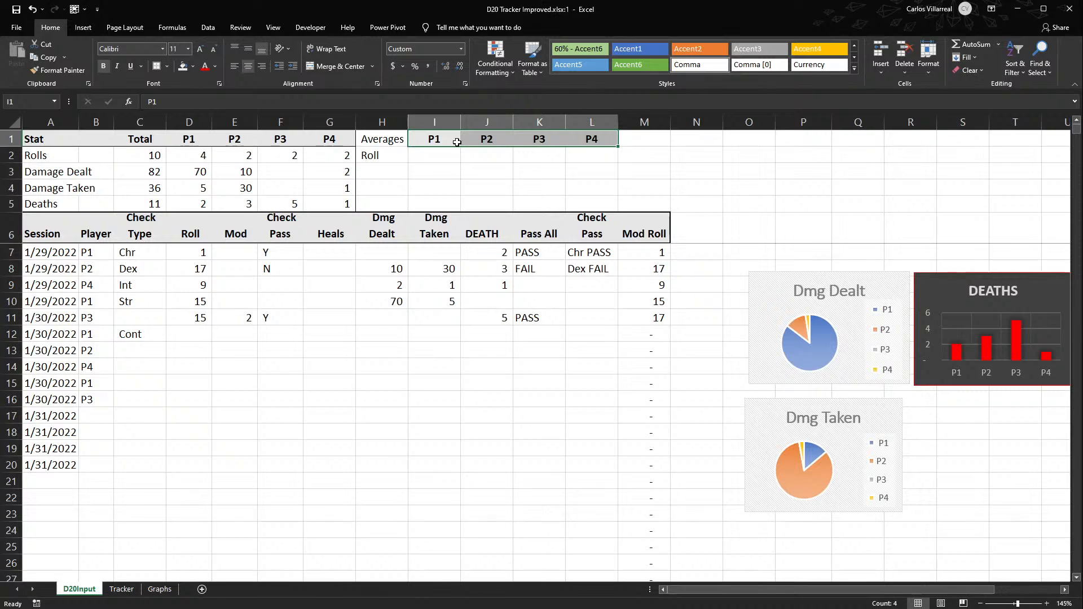
pyautogui.click(442, 154)
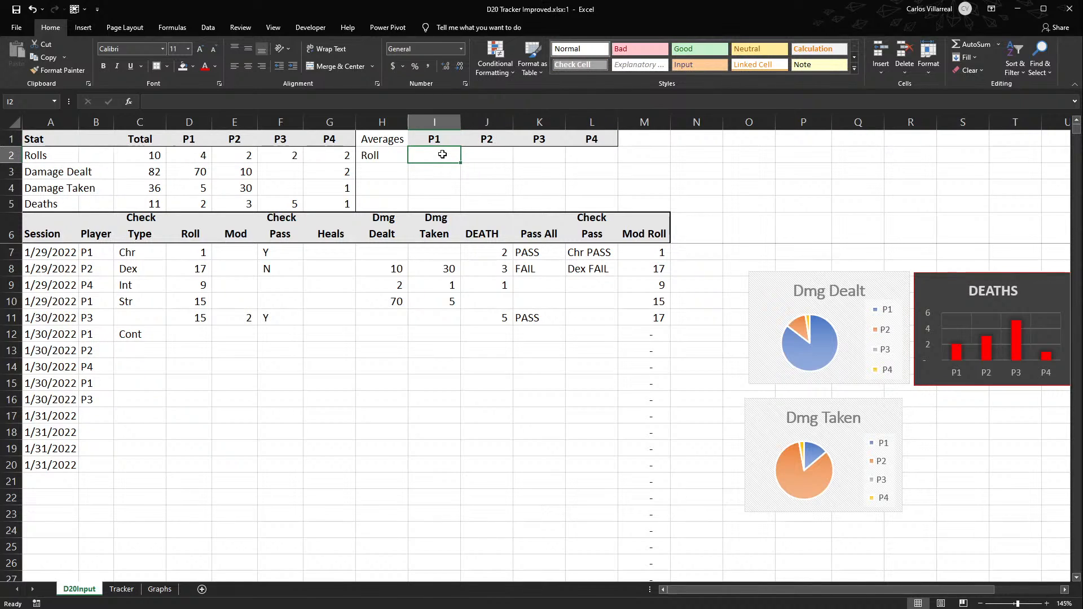
pyautogui.click(384, 179)
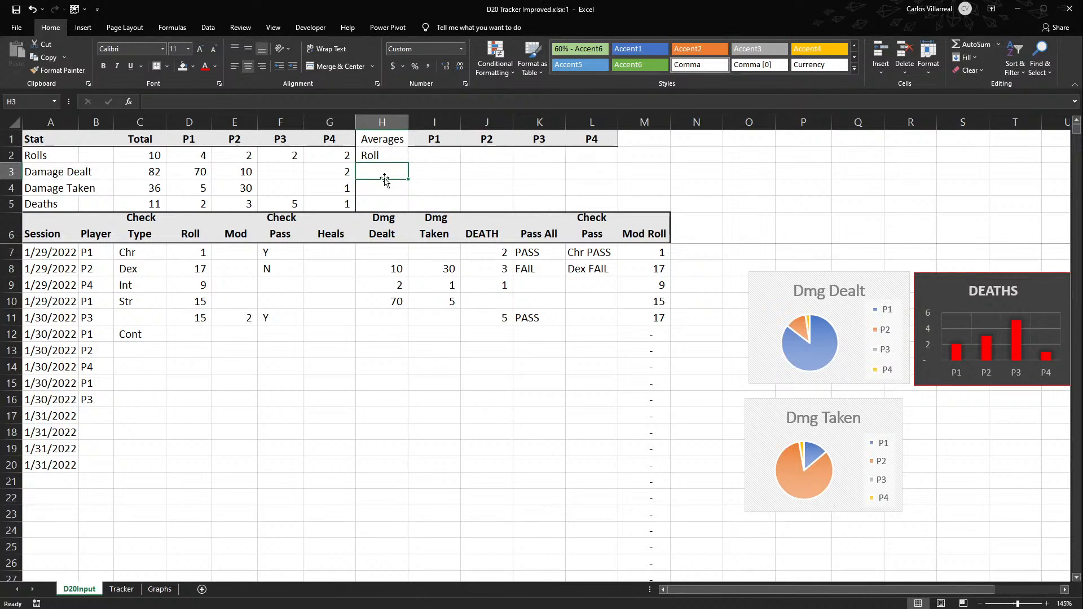
pyautogui.click(438, 157)
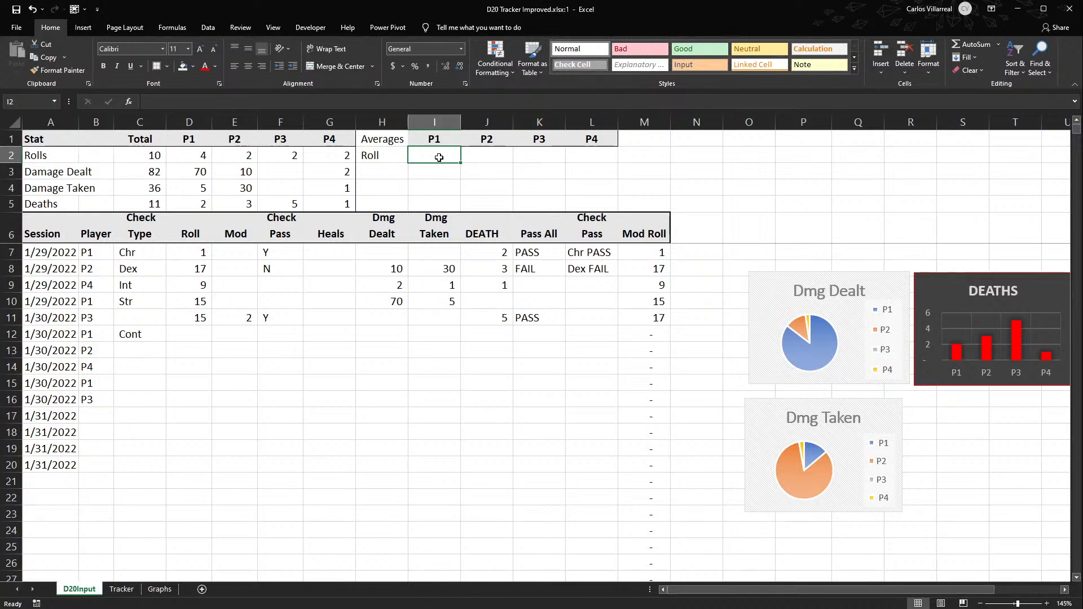
# - Change the H2 row label to Raw Roll and enter the label Mod Roll in H3
pyautogui.write('=')
pyautogui.press('Escape')
pyautogui.doubleClick(366, 154)
pyautogui.write('Raw')
pyautogui.press('Return')
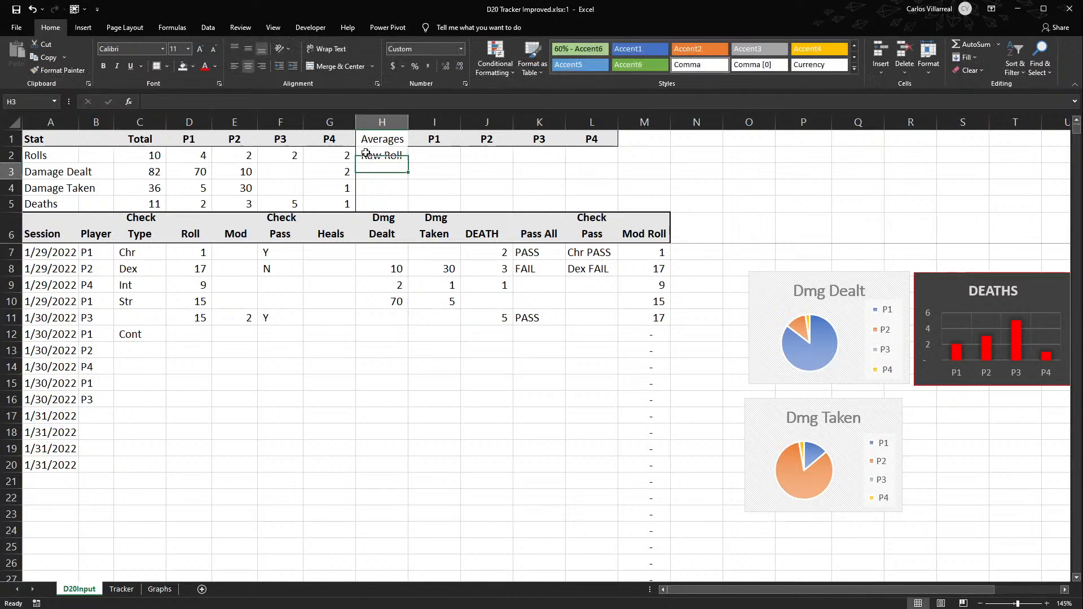
pyautogui.write('Mod Roll')
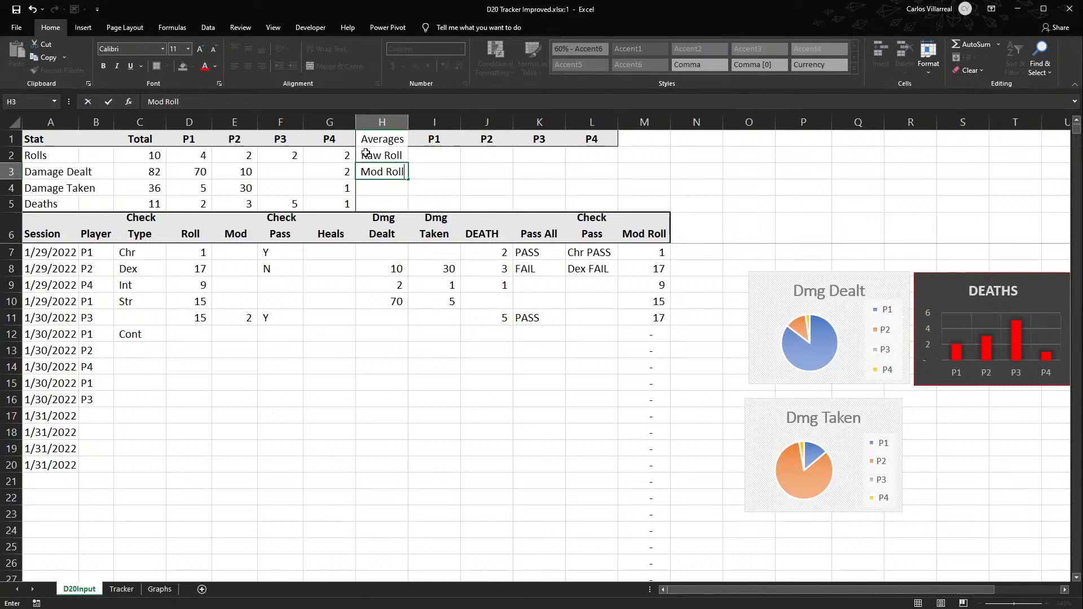
pyautogui.press('Tab')
# - Start a SUMIFS formula in I2 that sums the Roll column D:D
pyautogui.click(417, 160)
pyautogui.write('=')
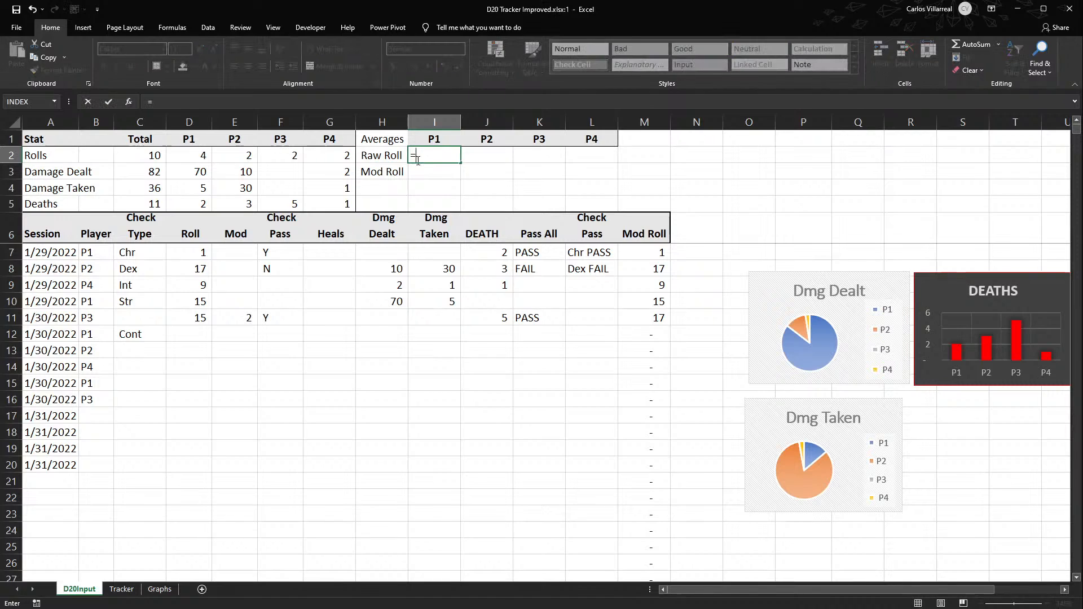
pyautogui.write('sumif')
pyautogui.write('s')
pyautogui.press('Tab')
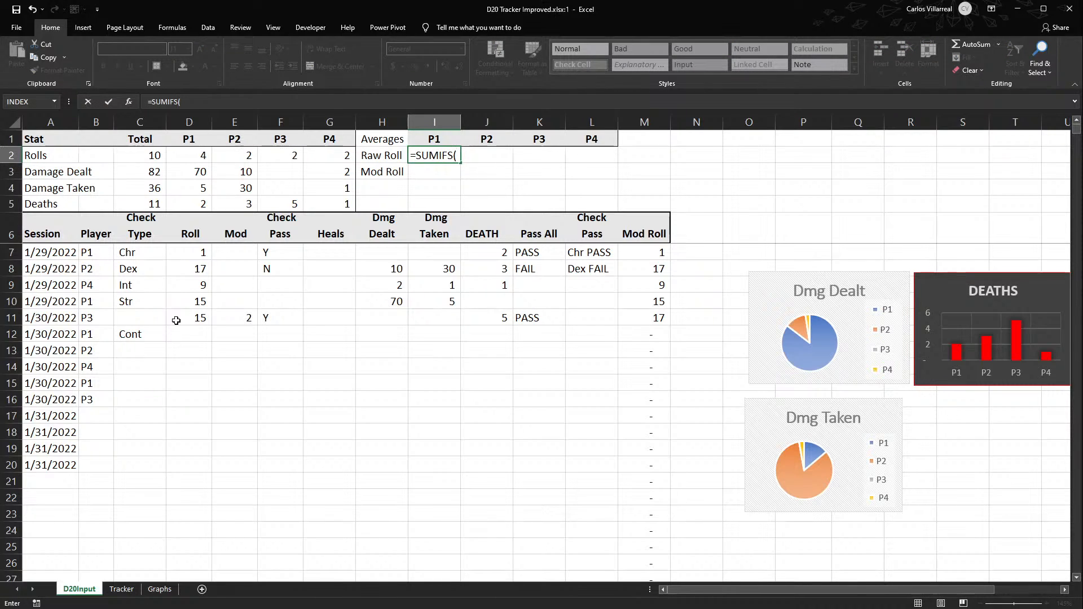
pyautogui.click(190, 121)
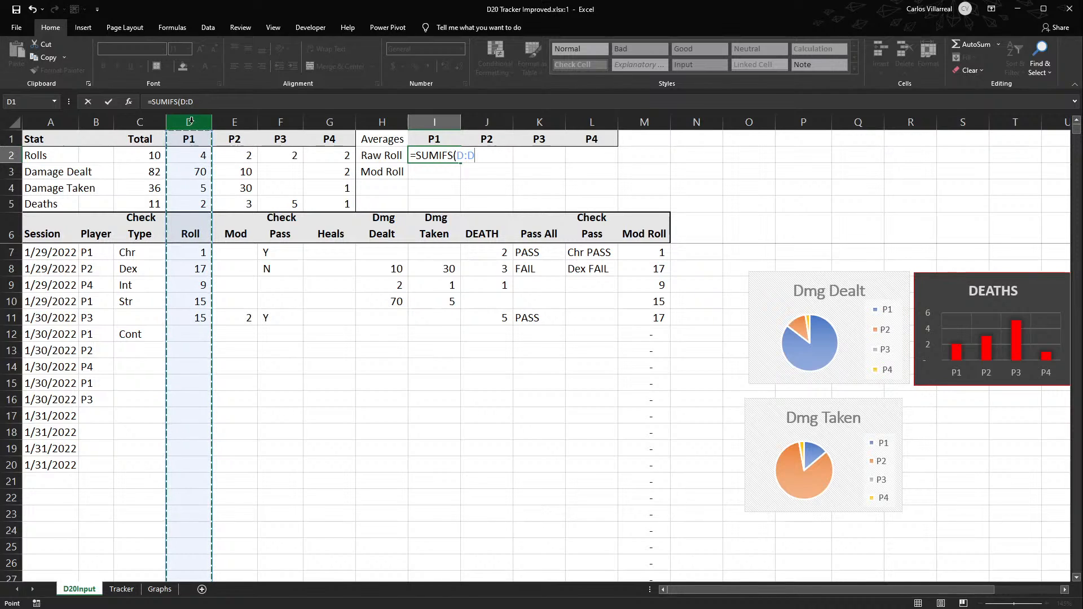
pyautogui.write(',')
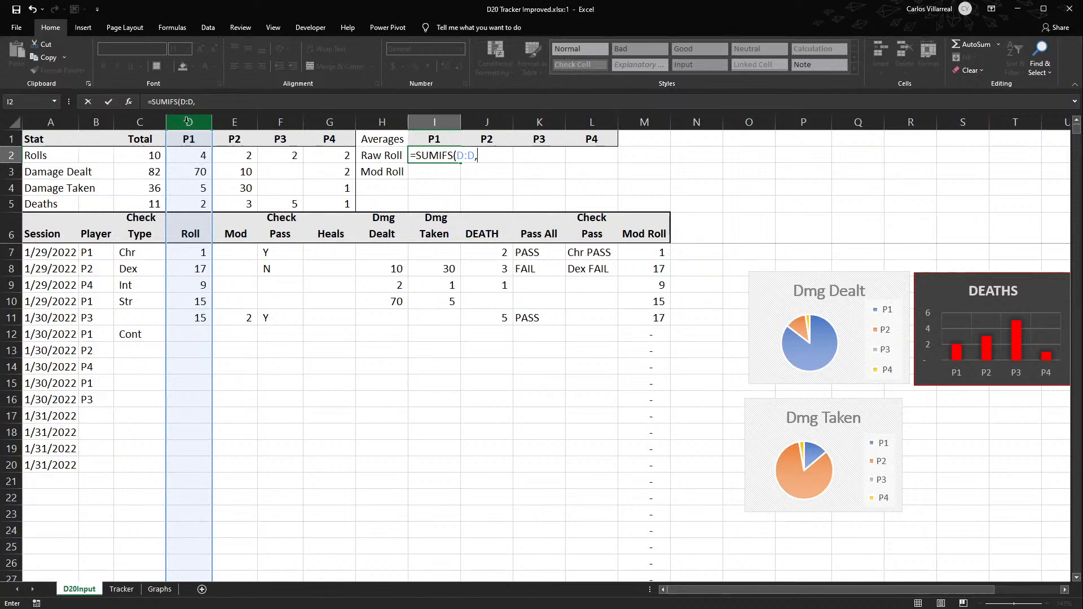
# - Complete the I2 SUMIFS with criteria matching Player column B:B to I1 and Session column A:A to M1
pyautogui.click(96, 122)
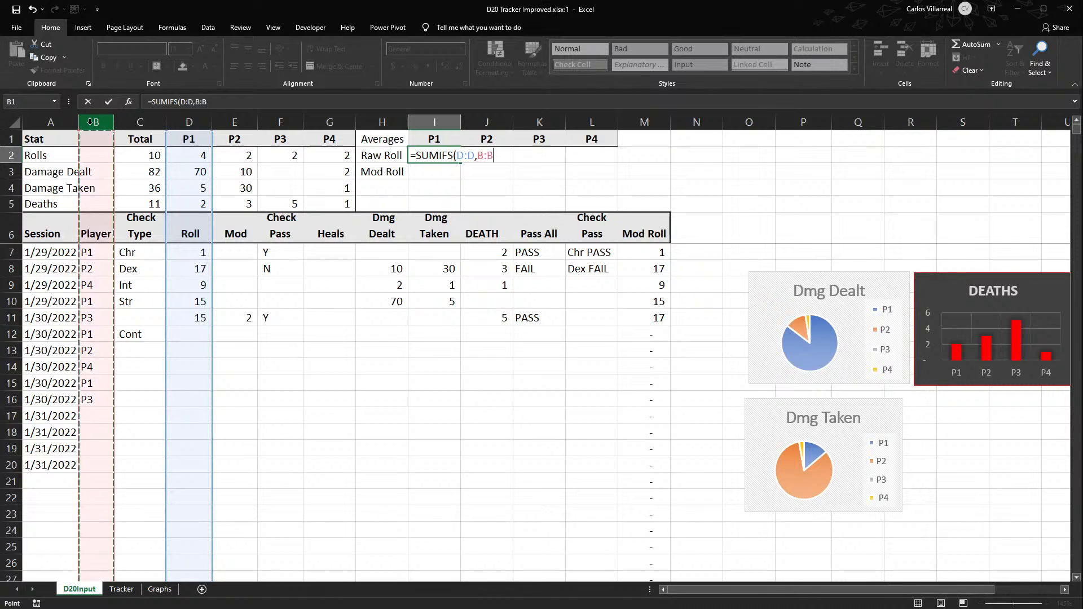
pyautogui.write(',')
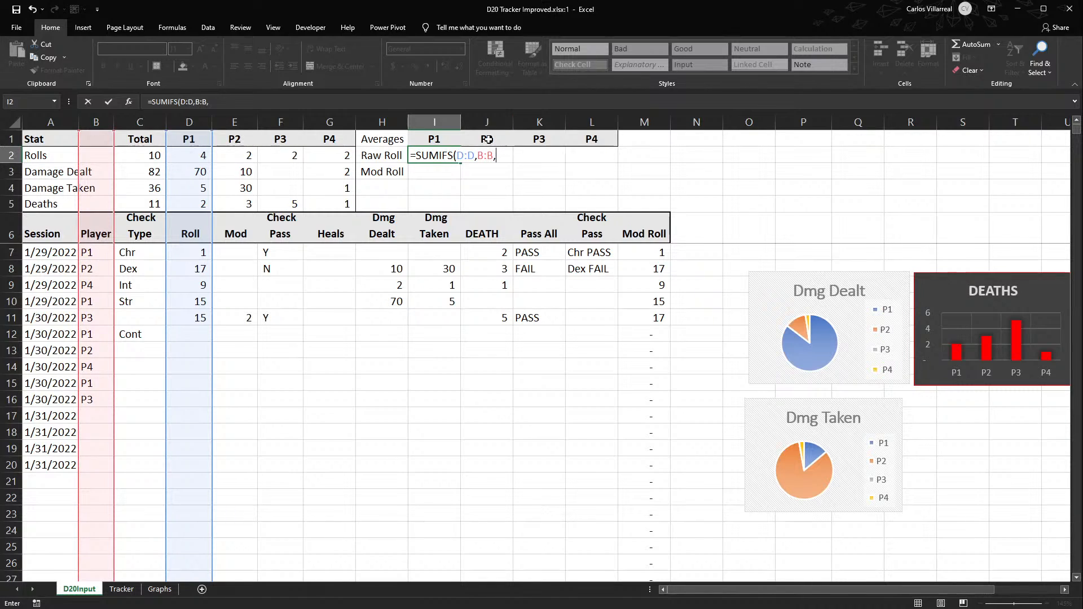
pyautogui.click(445, 142)
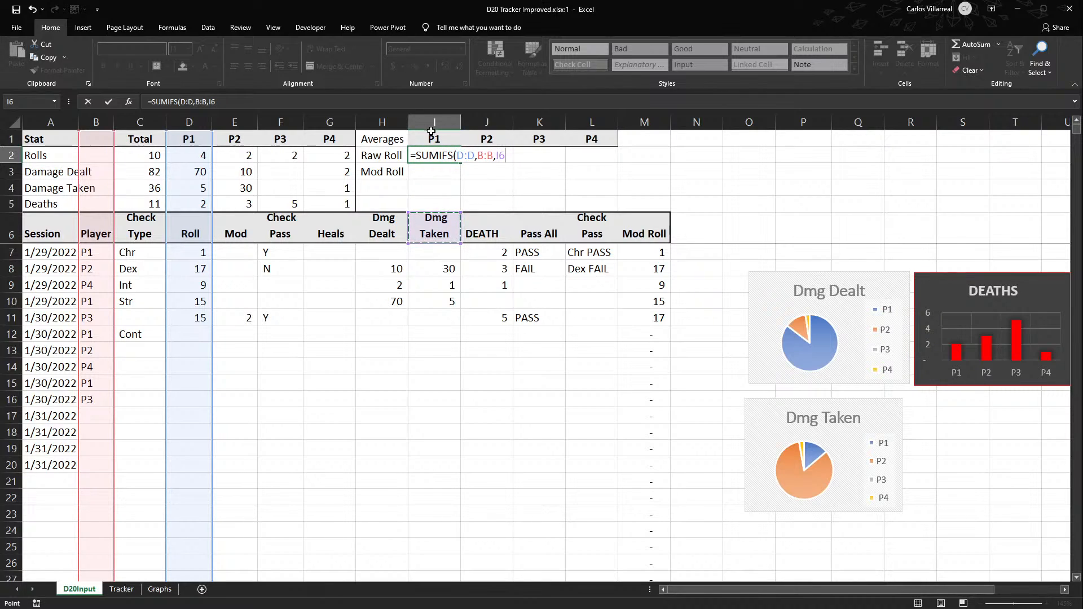
pyautogui.write(',')
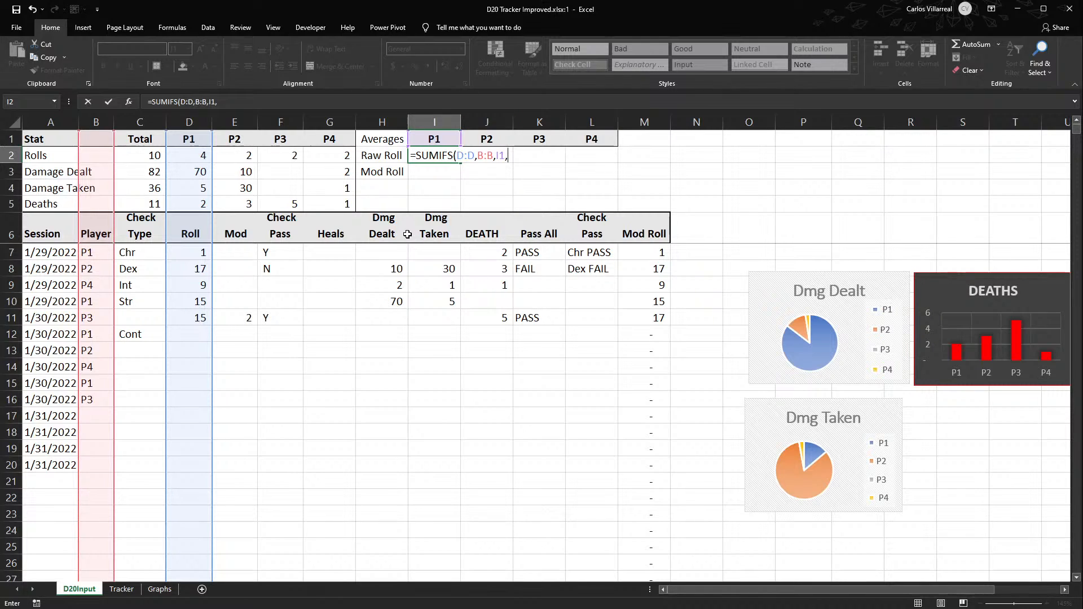
pyautogui.click(45, 120)
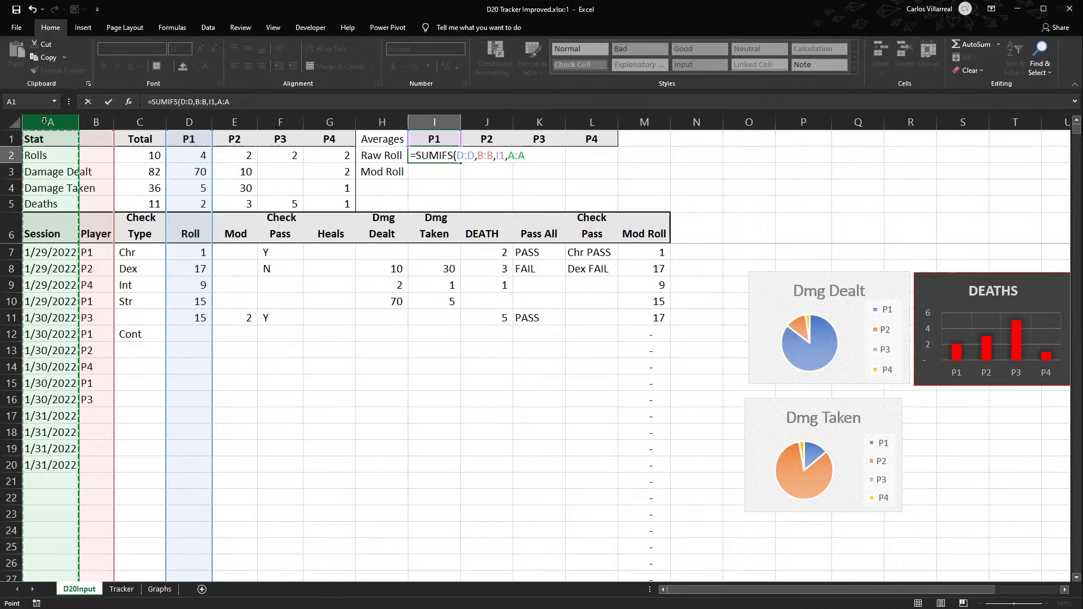
pyautogui.write(',')
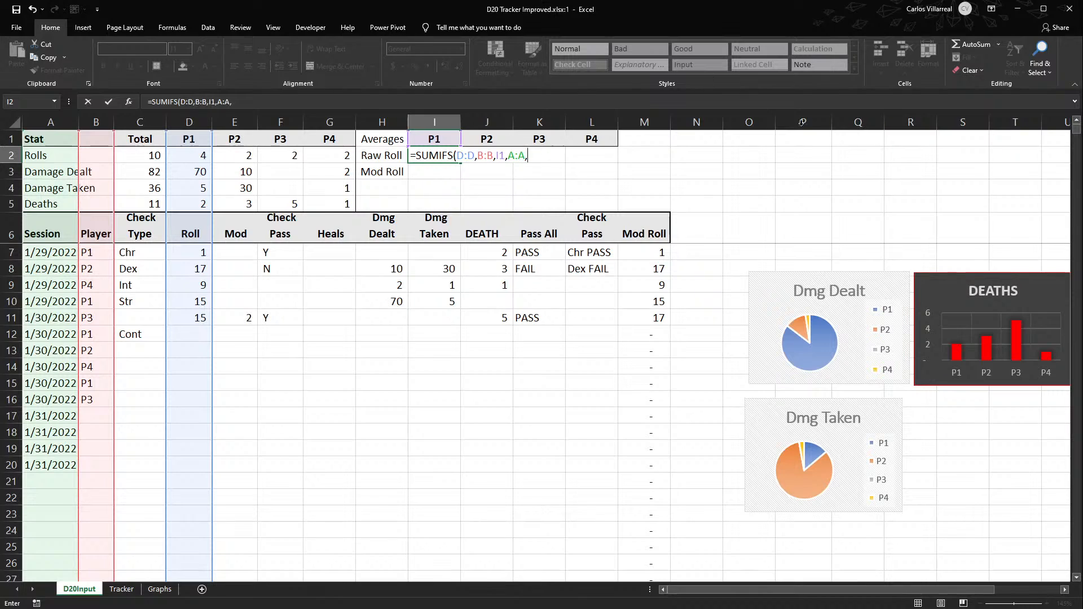
pyautogui.click(650, 134)
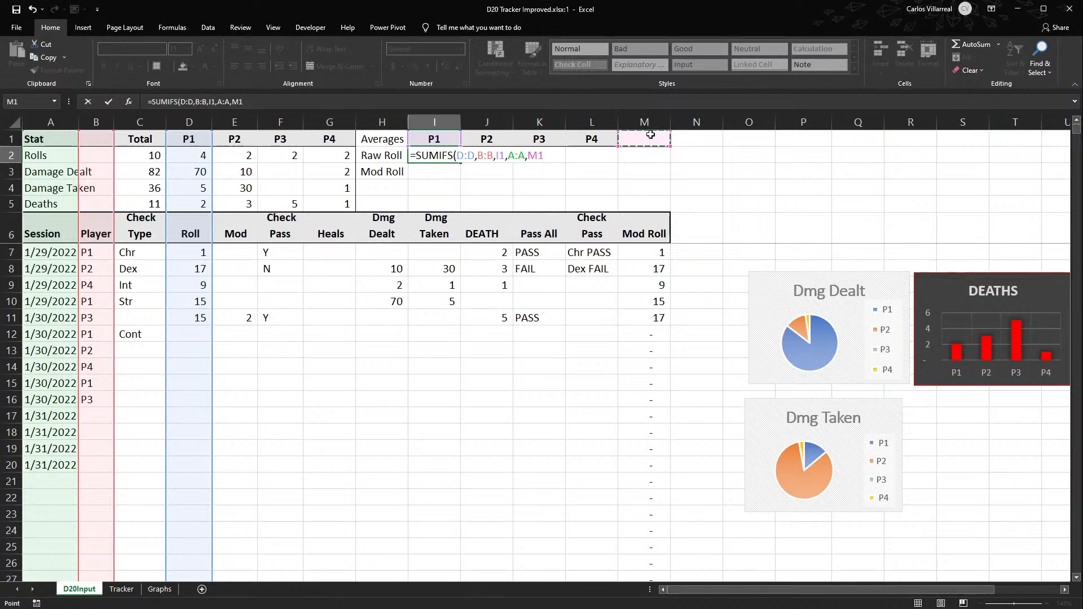
pyautogui.press('Return')
# - Enter the session date 1/29/2022 in M1
pyautogui.click(650, 134)
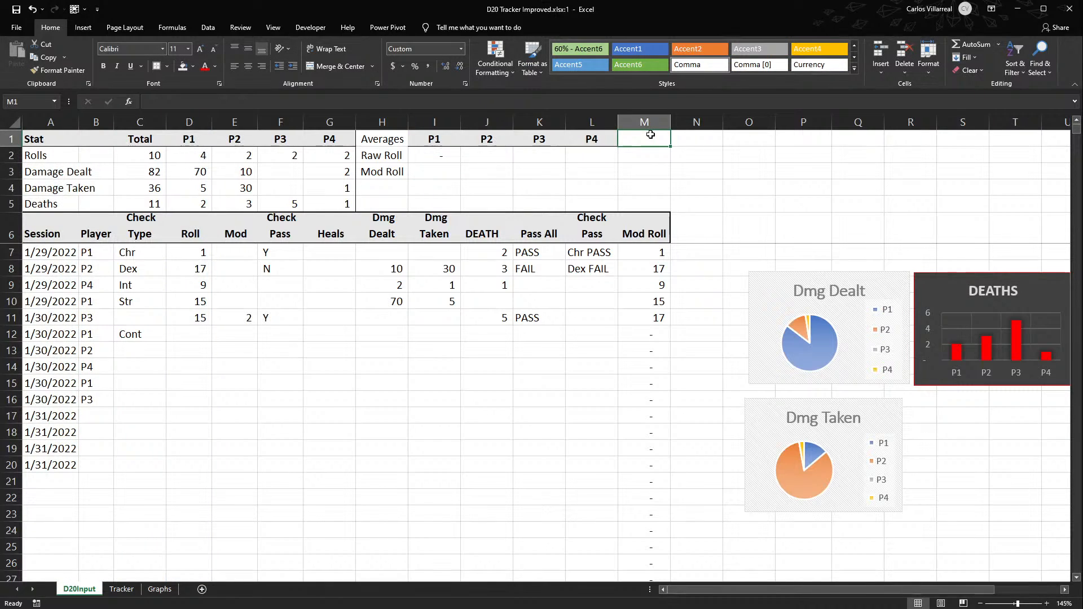
pyautogui.write('1/29/2022')
pyautogui.press('Return')
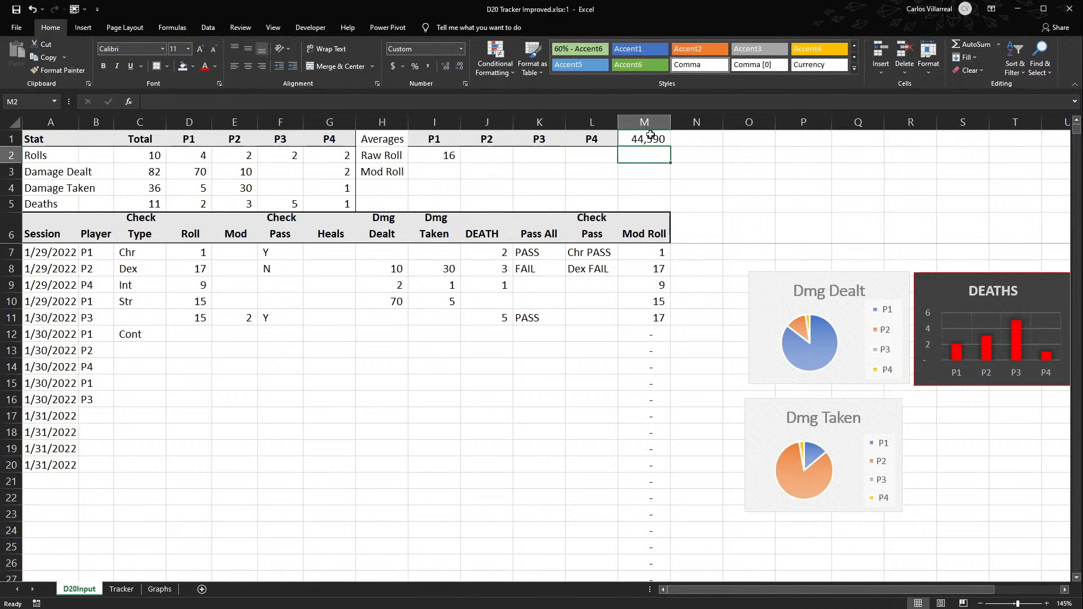
# - Check the I2 formula against P1's individual rolls in D7 and D10
pyautogui.doubleClick(438, 156)
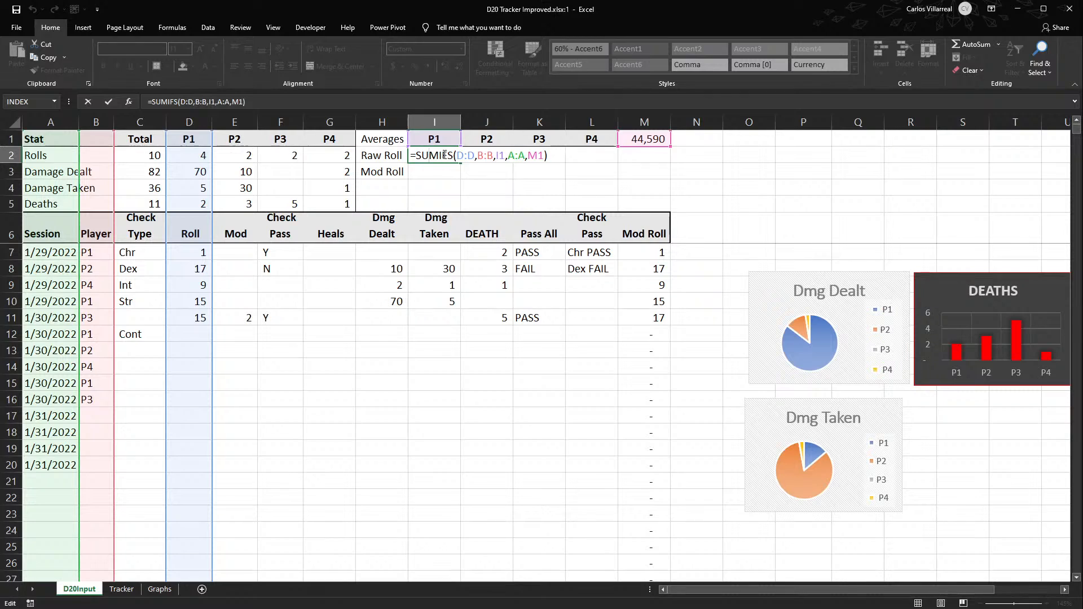
pyautogui.press('Return')
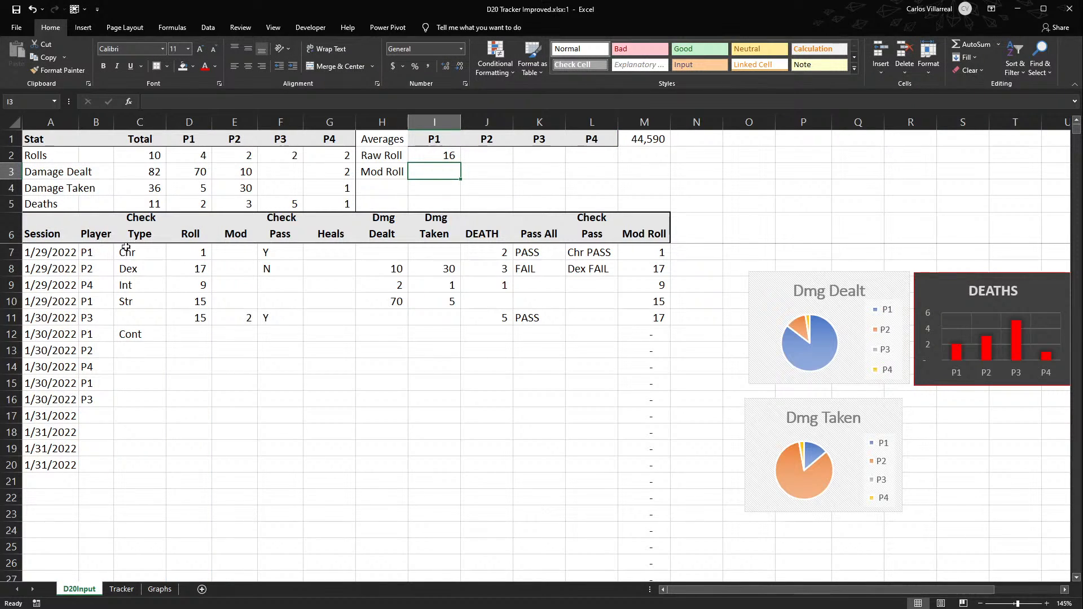
pyautogui.click(108, 252)
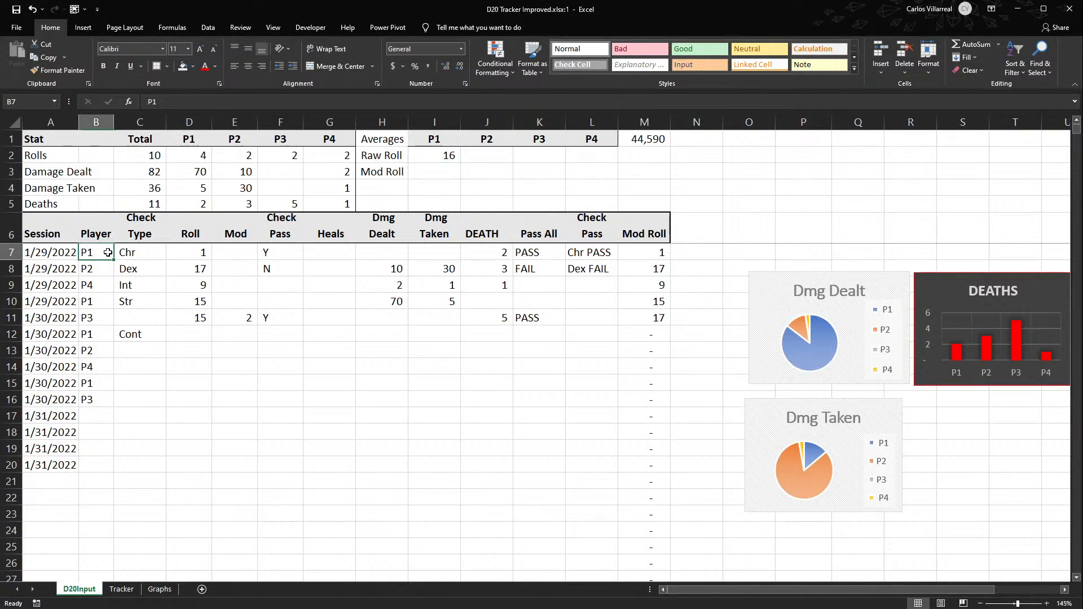
pyautogui.click(207, 253)
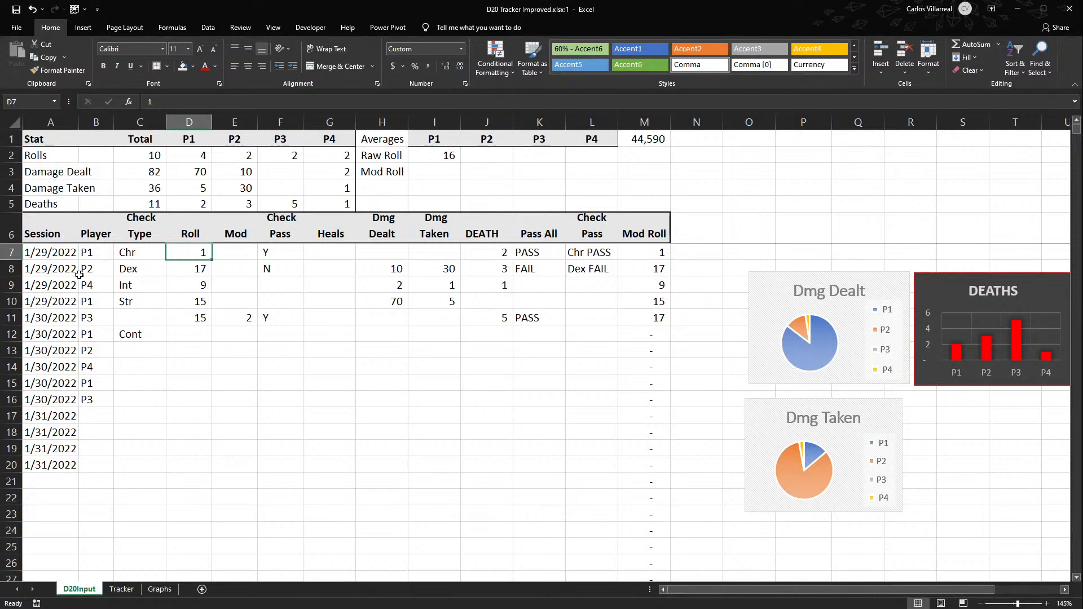
pyautogui.keyDown('ctrl'); pyautogui.click(193, 299); pyautogui.keyUp('ctrl')
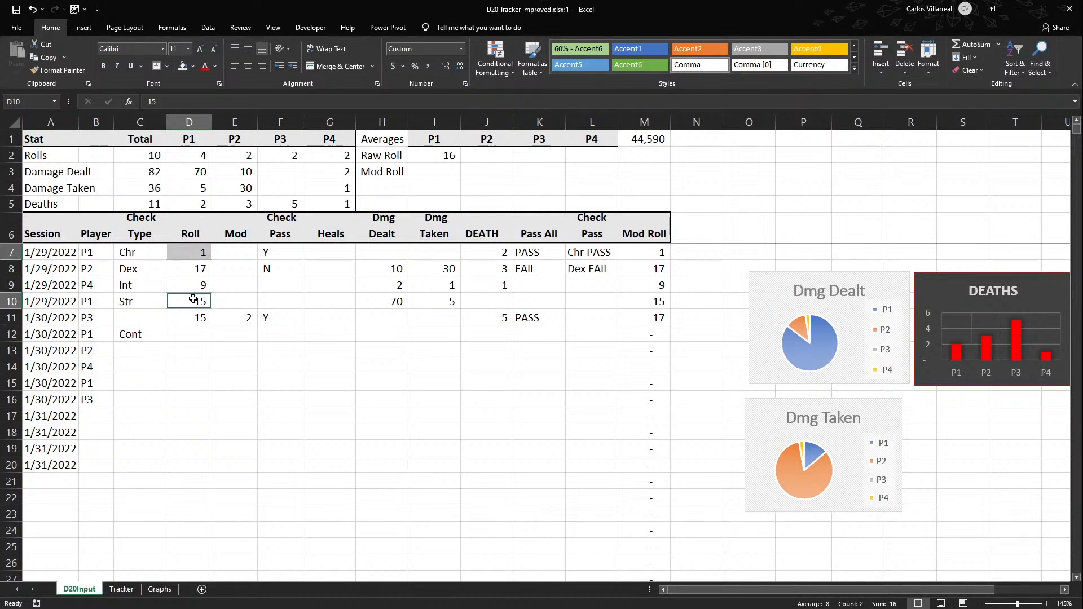
pyautogui.click(445, 156)
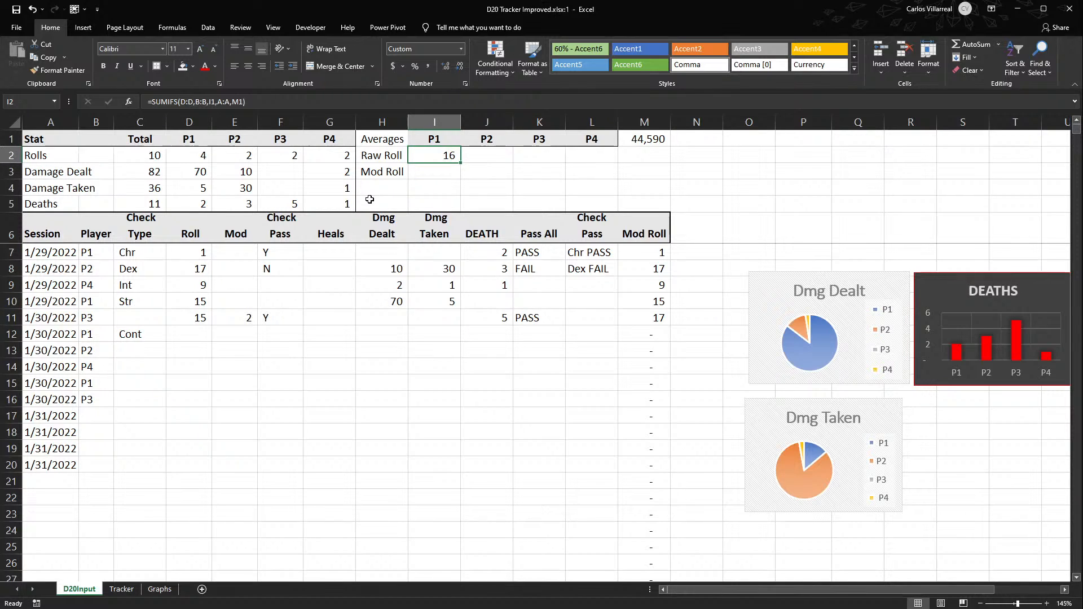
# - Extend the I2 formula to divide the SUMIFS total by a COUNTIFS function
pyautogui.doubleClick(423, 155)
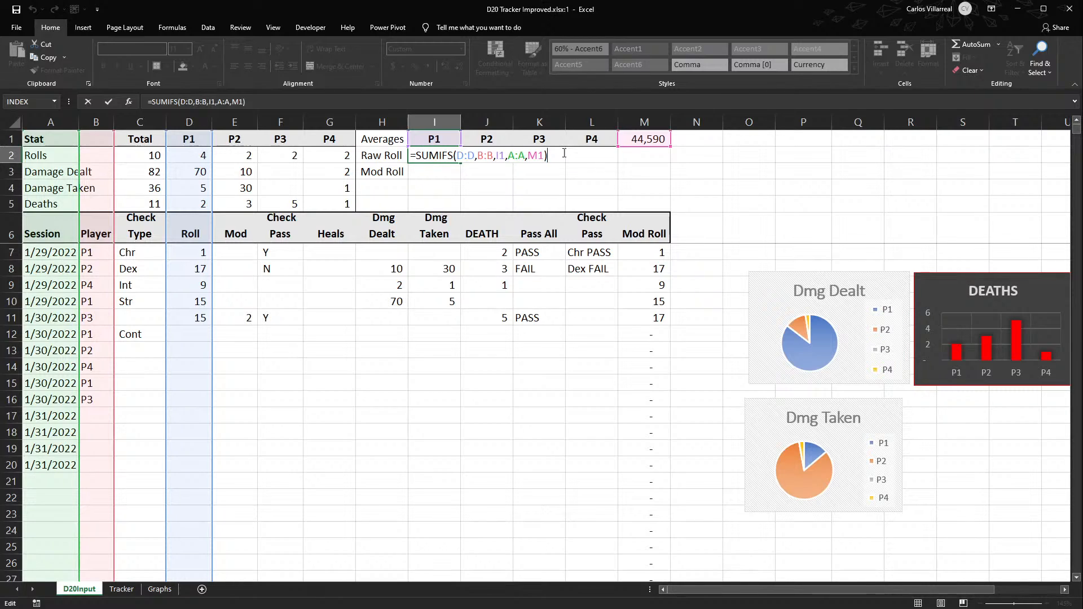
pyautogui.write('/')
pyautogui.write('cou')
pyautogui.write('ntif')
pyautogui.write('s')
pyautogui.press('Tab')
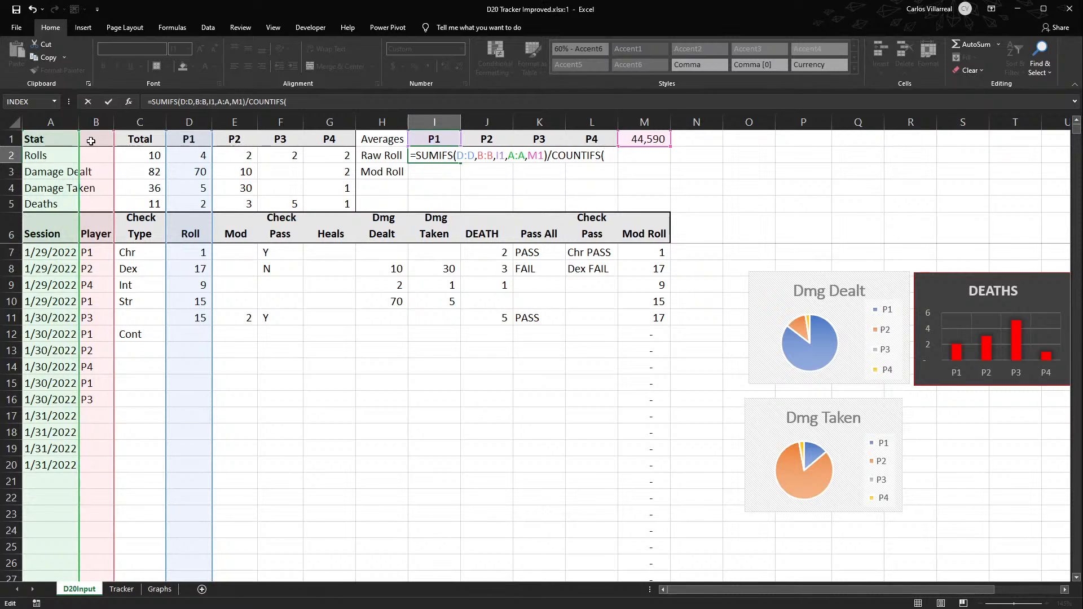
# - Complete the COUNTIFS in I2 with criteria matching column B:B to I1 and column A:A to M1
pyautogui.click(90, 119)
pyautogui.write(',')
pyautogui.click(435, 140)
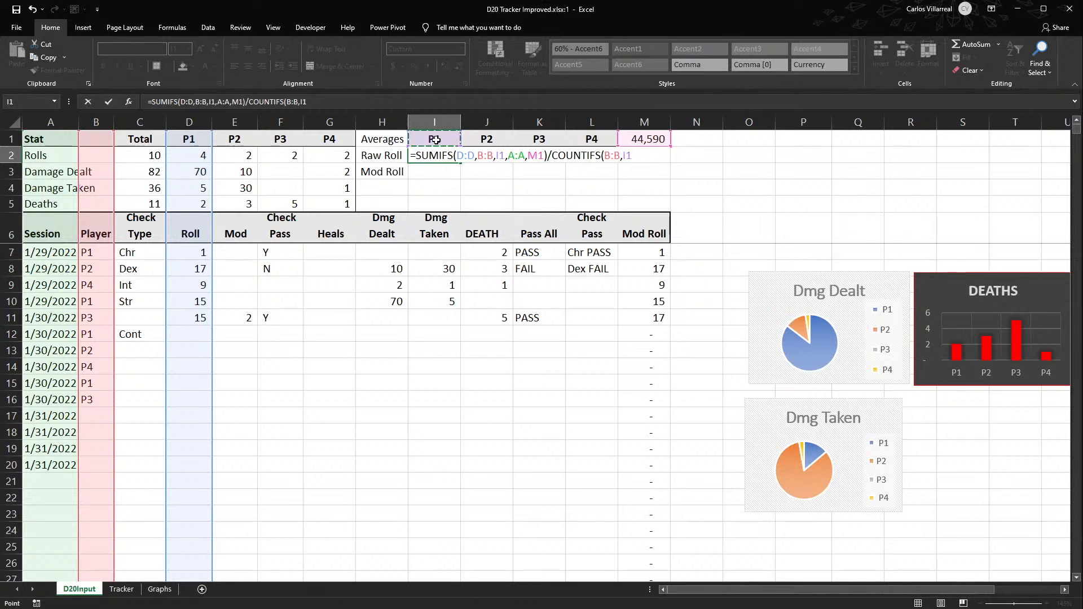
pyautogui.write(',')
pyautogui.click(50, 121)
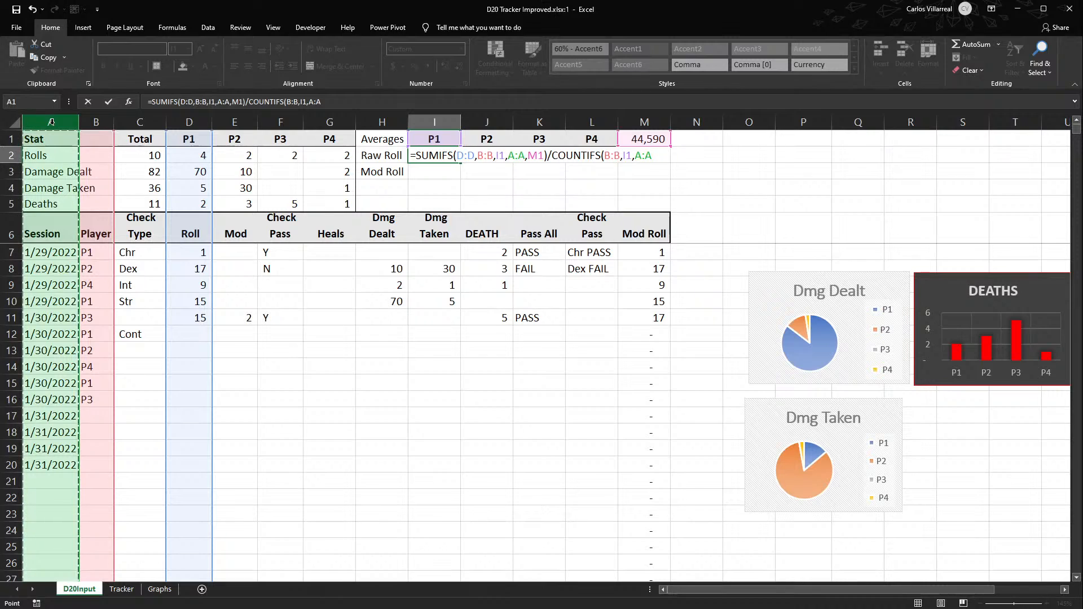
pyautogui.write(',')
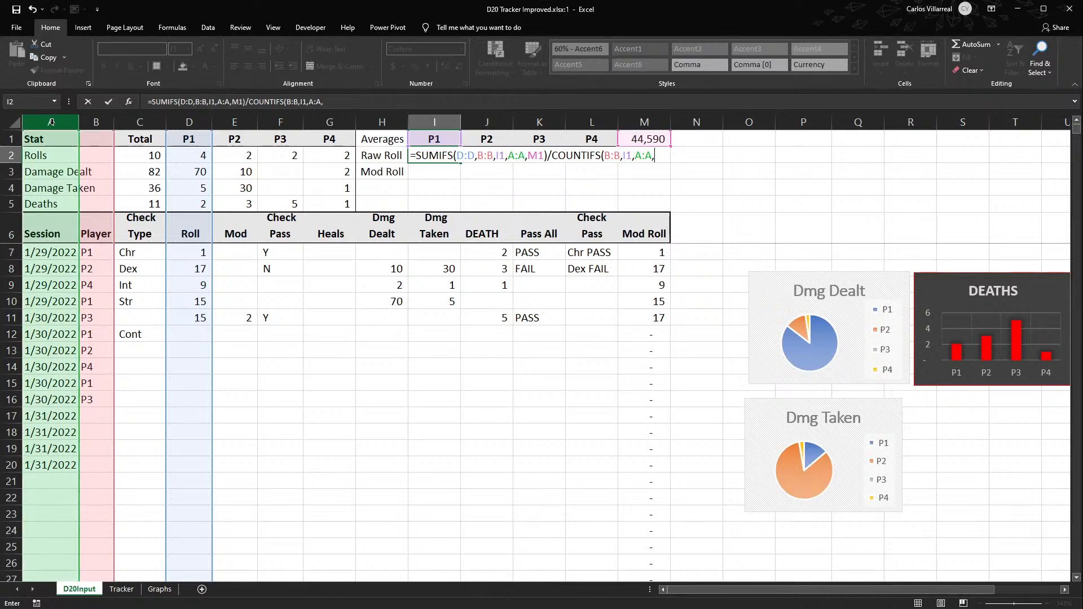
pyautogui.click(648, 140)
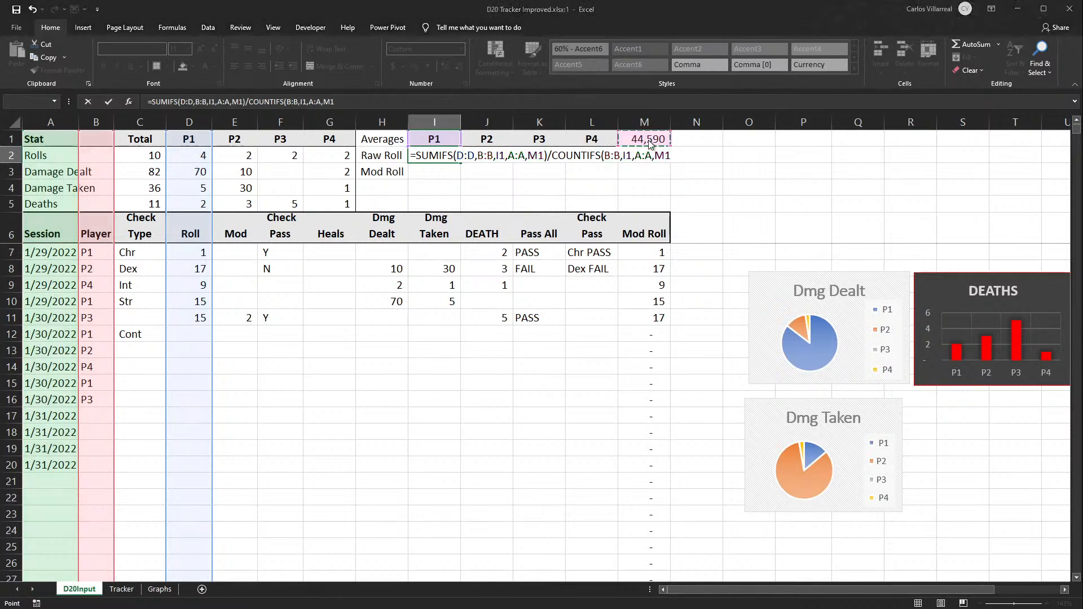
pyautogui.press('Return')
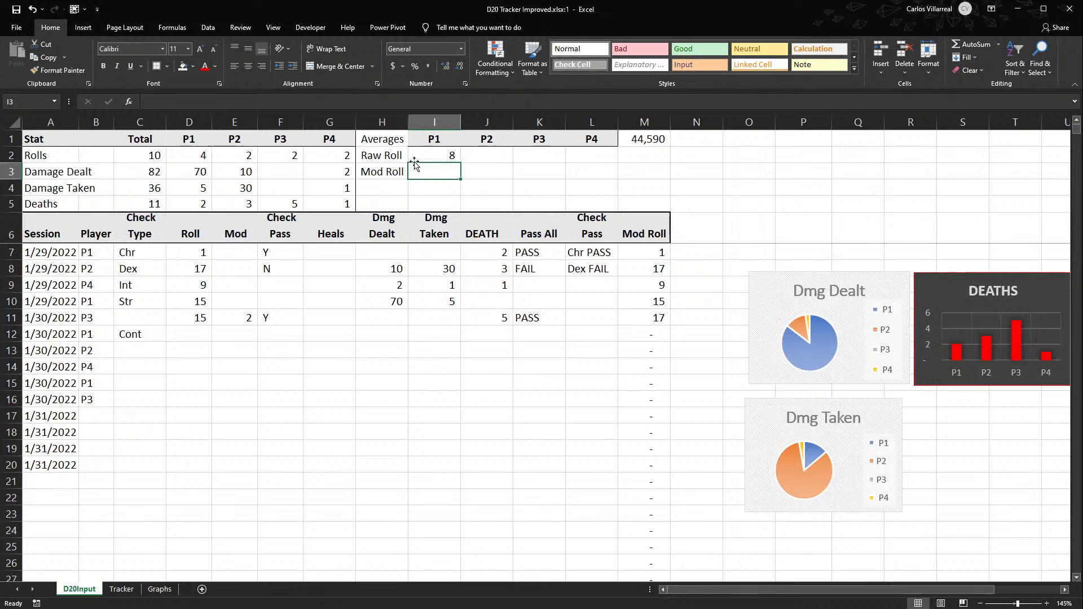
# - Format P1's Raw Roll average in I2 to show two decimal places
pyautogui.click(435, 153)
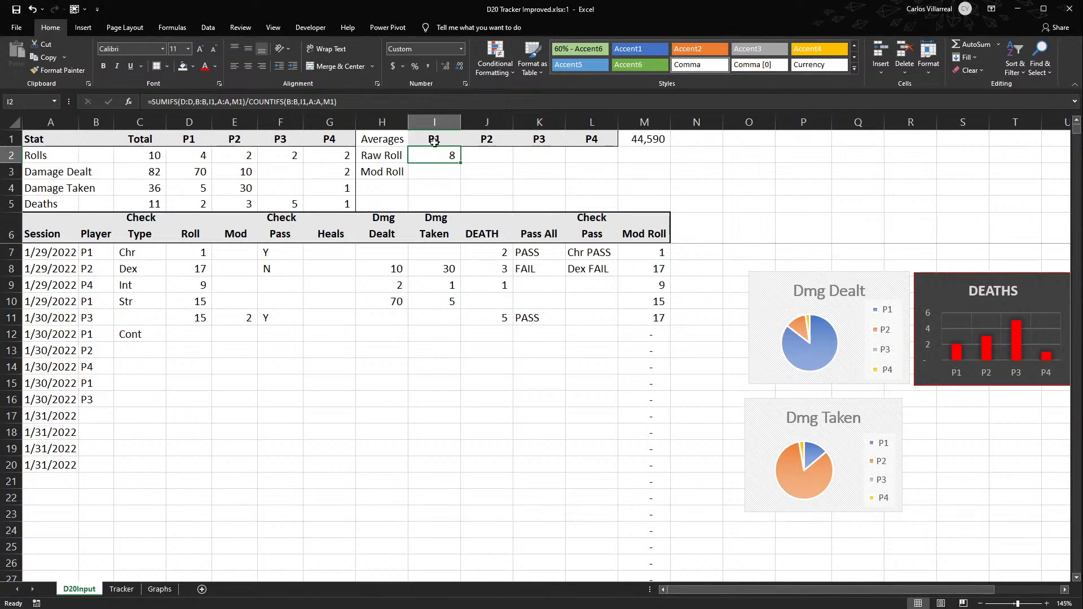
pyautogui.click(448, 70)
pyautogui.click(448, 70)
# - Format the session value in M1 as a short date
pyautogui.click(637, 139)
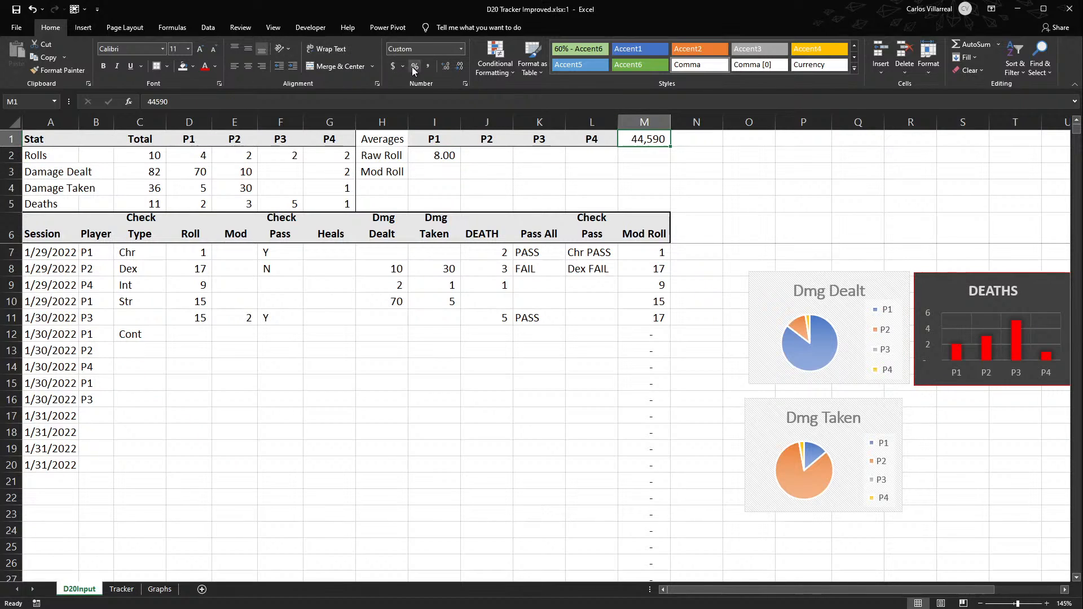
pyautogui.click(459, 52)
pyautogui.click(441, 172)
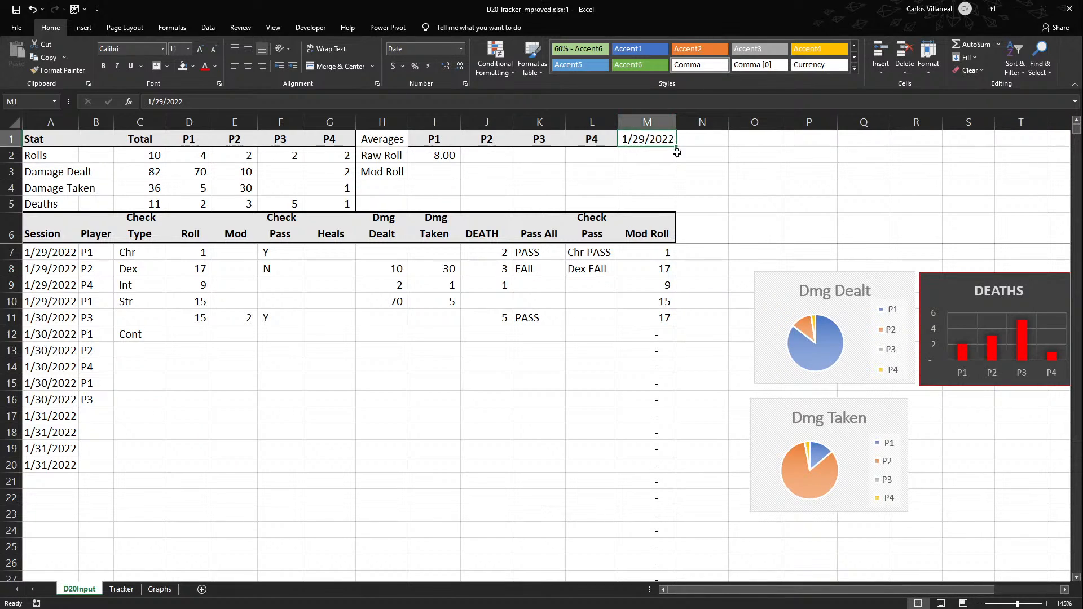
# - Move the session date from M1 to N1, widen column N to fit it, and label M1 "Session:"
pyautogui.moveTo(661, 146); pyautogui.dragTo(693, 142)
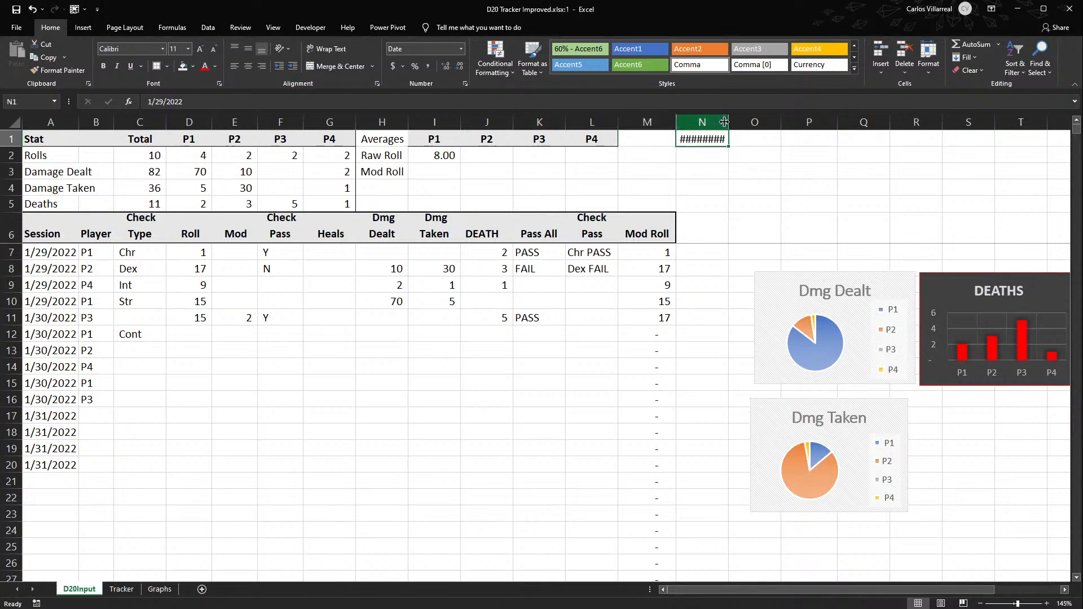
pyautogui.click(629, 140)
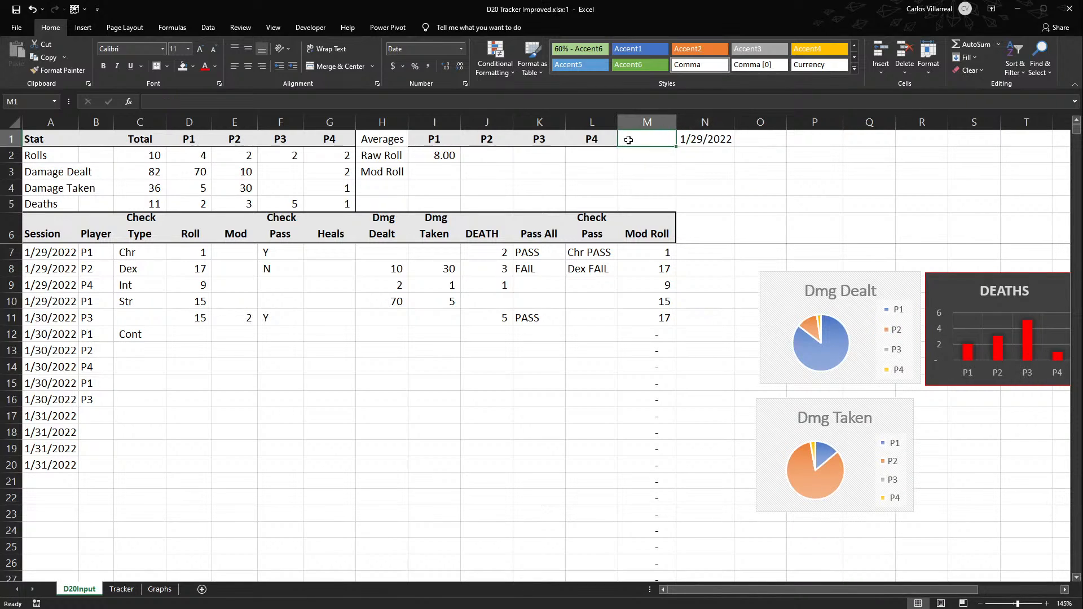
pyautogui.write('Sessio')
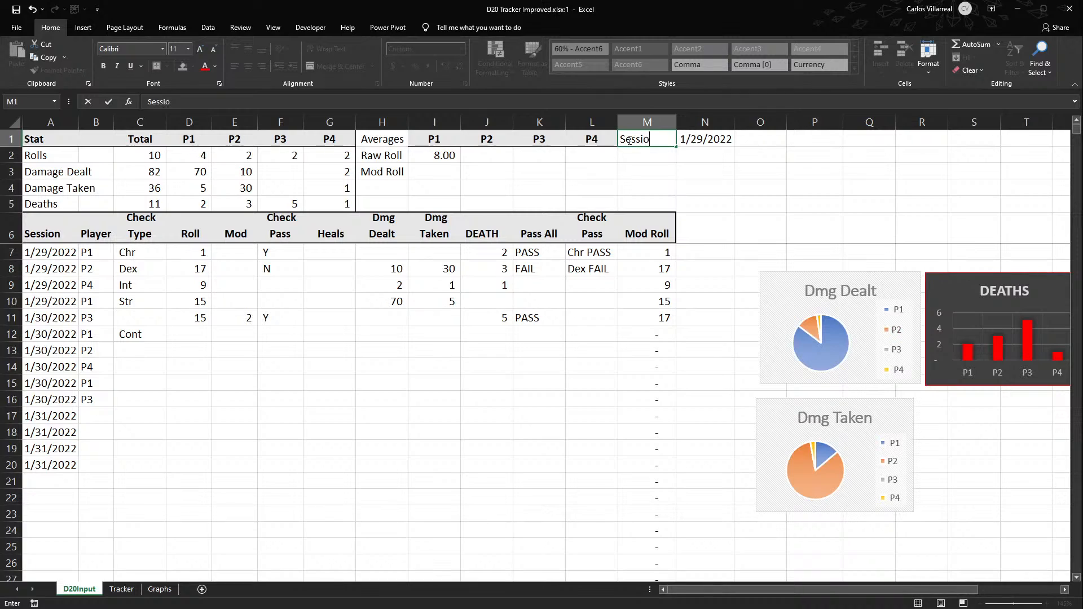
pyautogui.write('n:')
pyautogui.press('Tab')
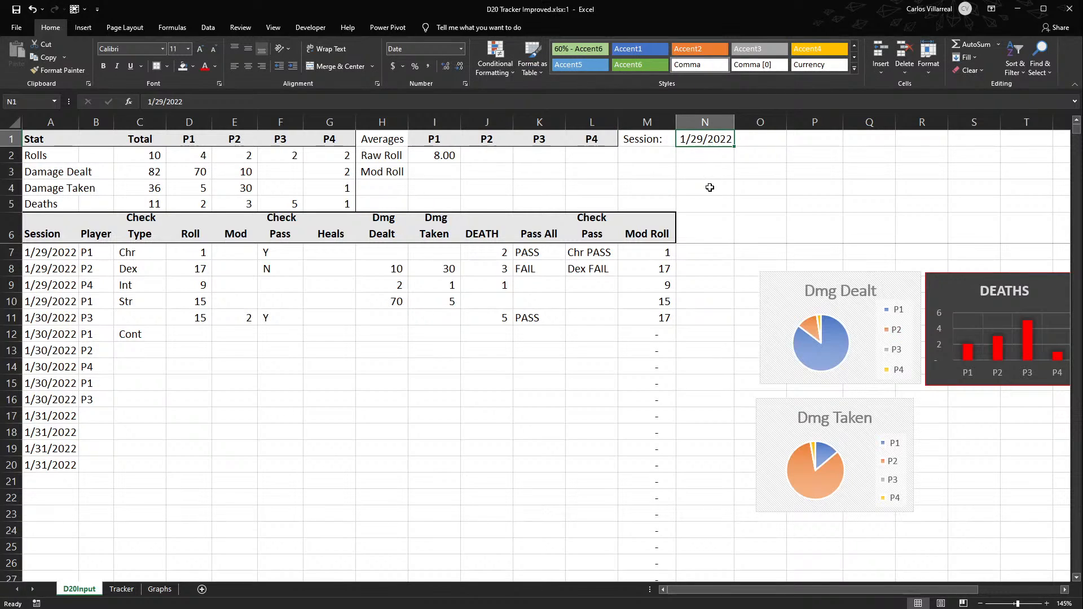
# - Replace the fixed session date in N1 with the formula =TODAY()
pyautogui.click(148, 104)
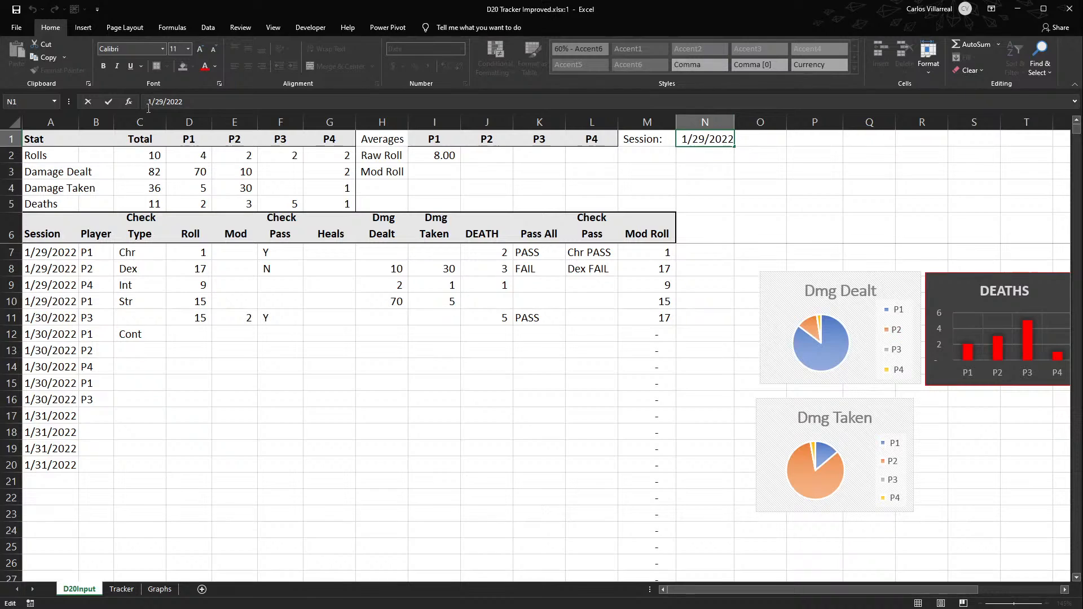
pyautogui.click(702, 148)
pyautogui.press('Up')
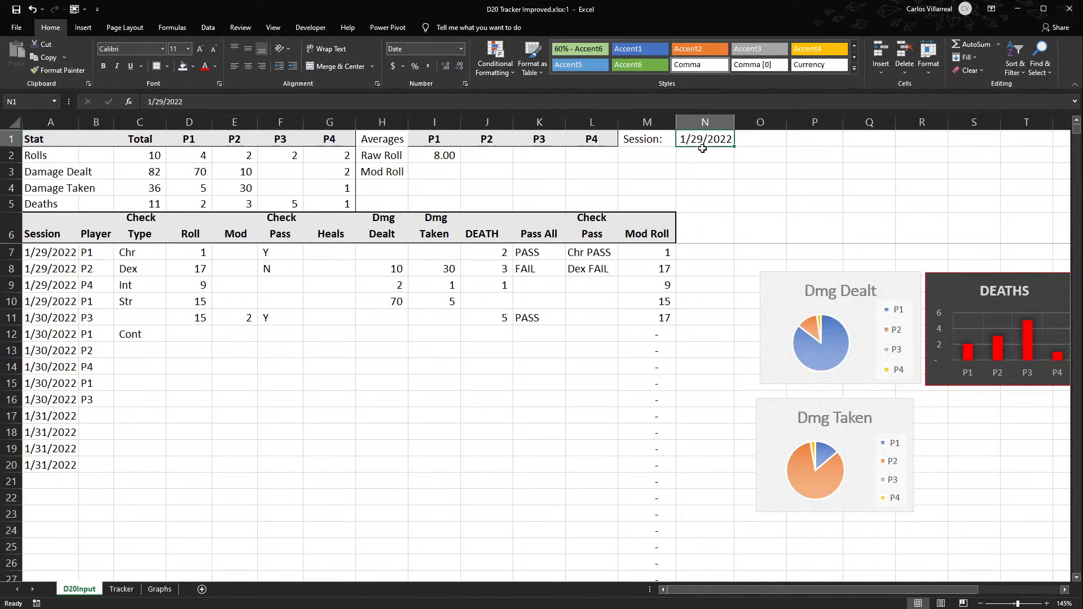
pyautogui.write('=TODAY(')
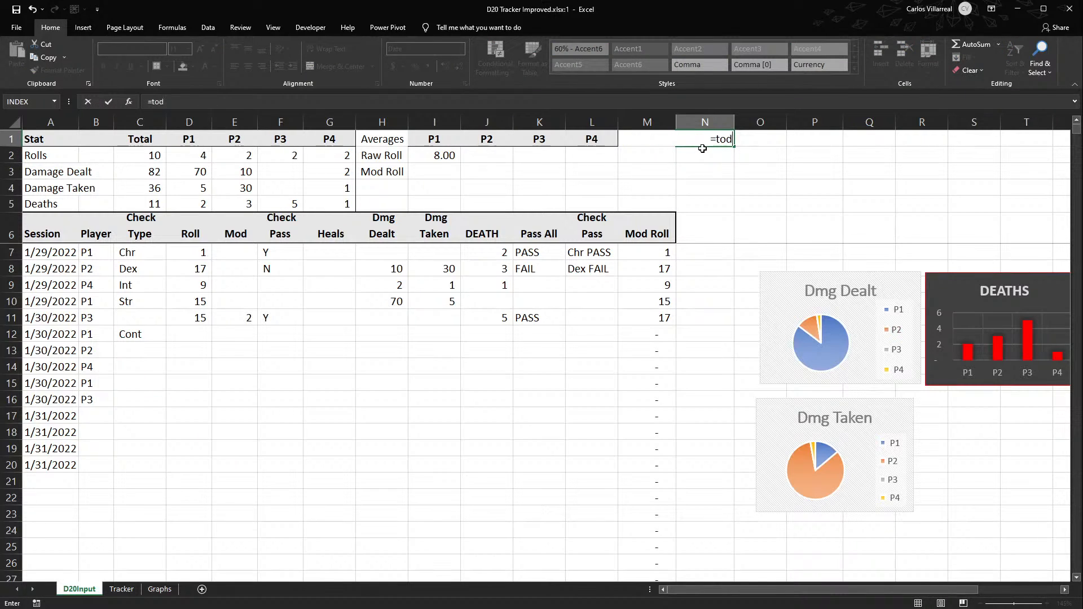
pyautogui.press('Return')
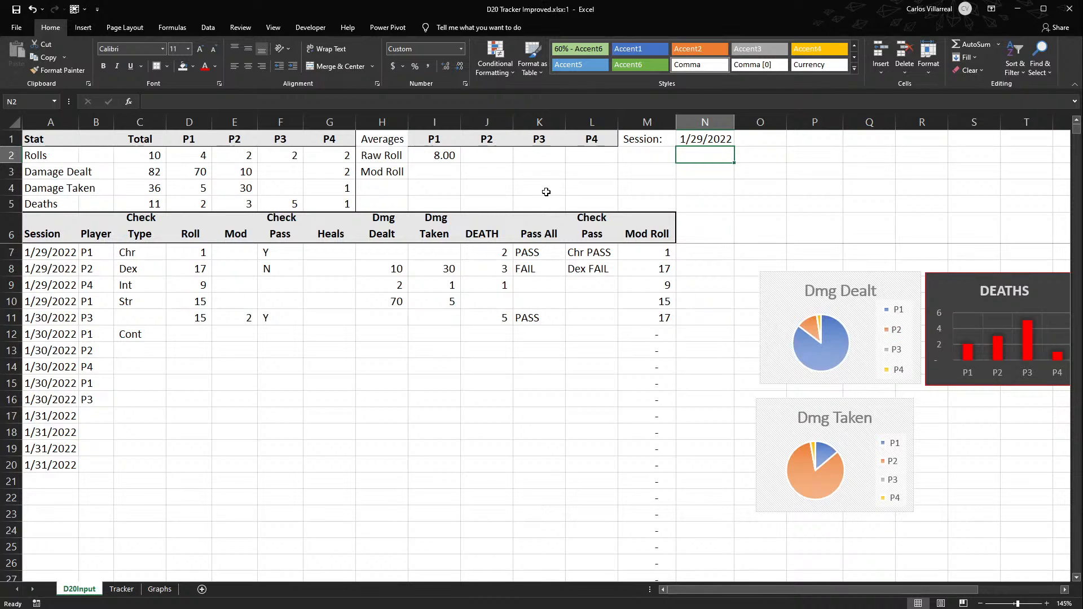
pyautogui.click(700, 137)
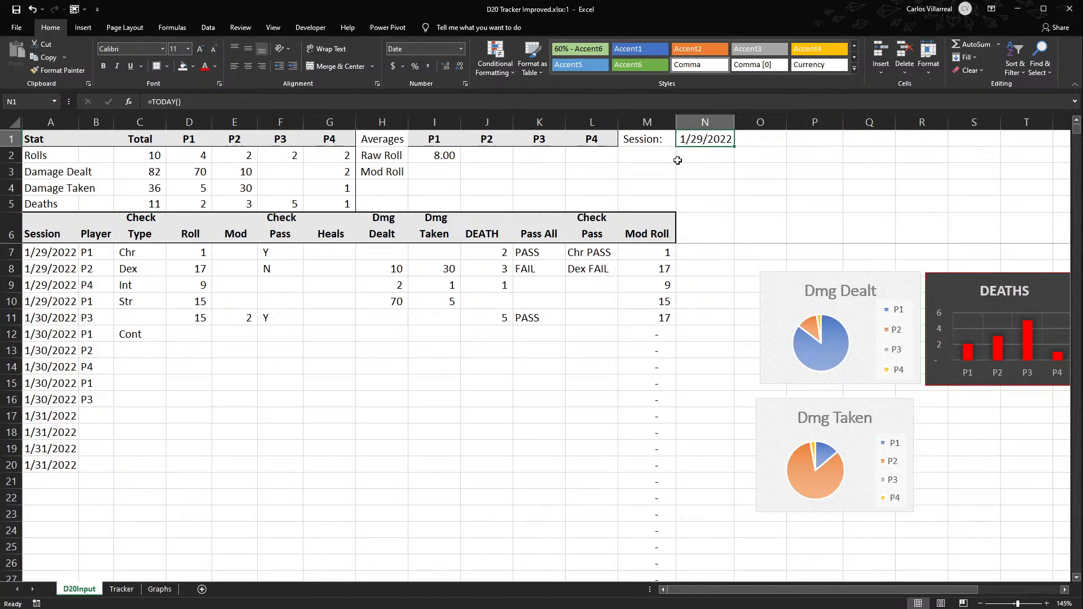
# - Lock the SUMIFS references in I2 as $D:$D, $B:$B, I$1, $A:$A and $N$1
pyautogui.doubleClick(449, 156)
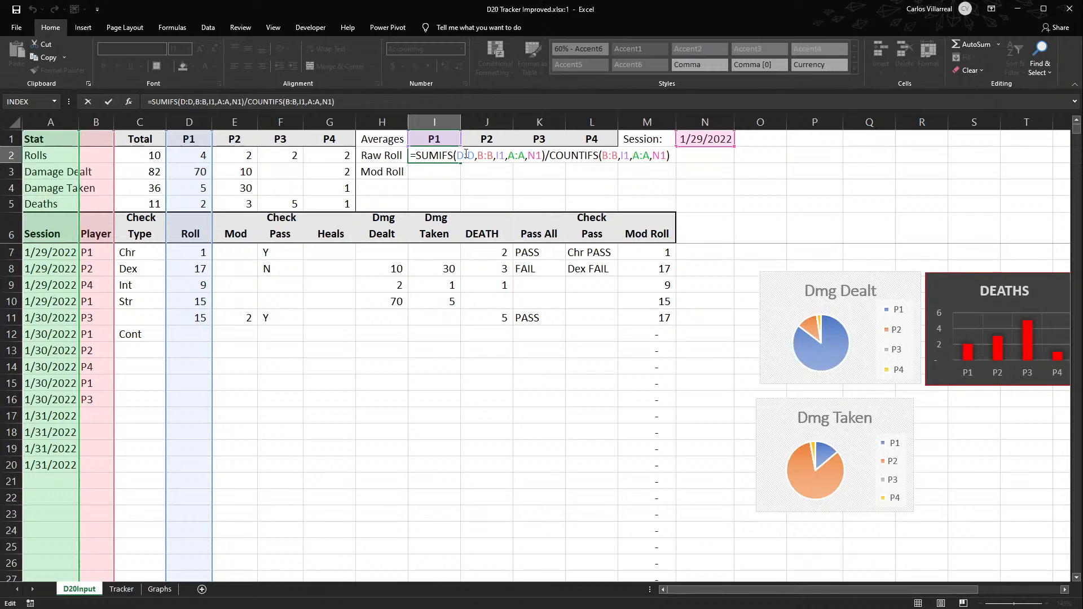
pyautogui.press('F4')
pyautogui.click(499, 155)
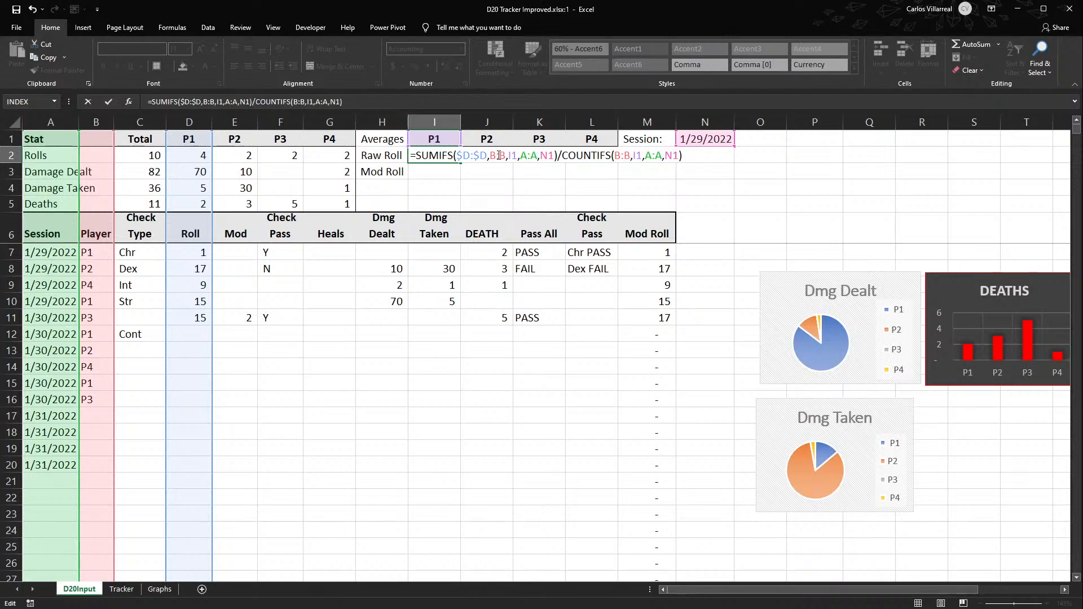
pyautogui.press('F4')
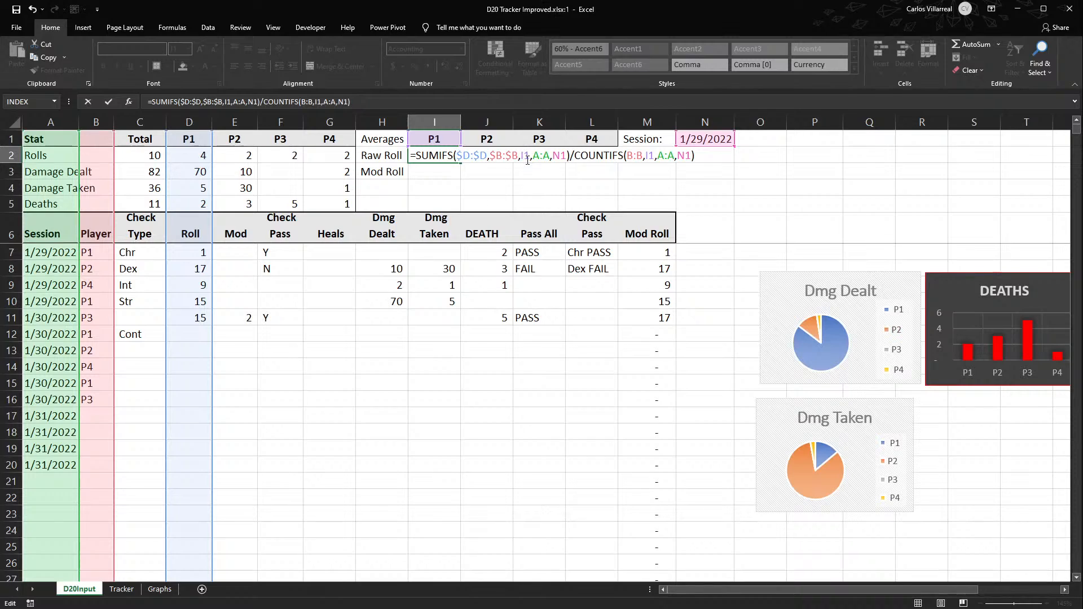
pyautogui.write('$')
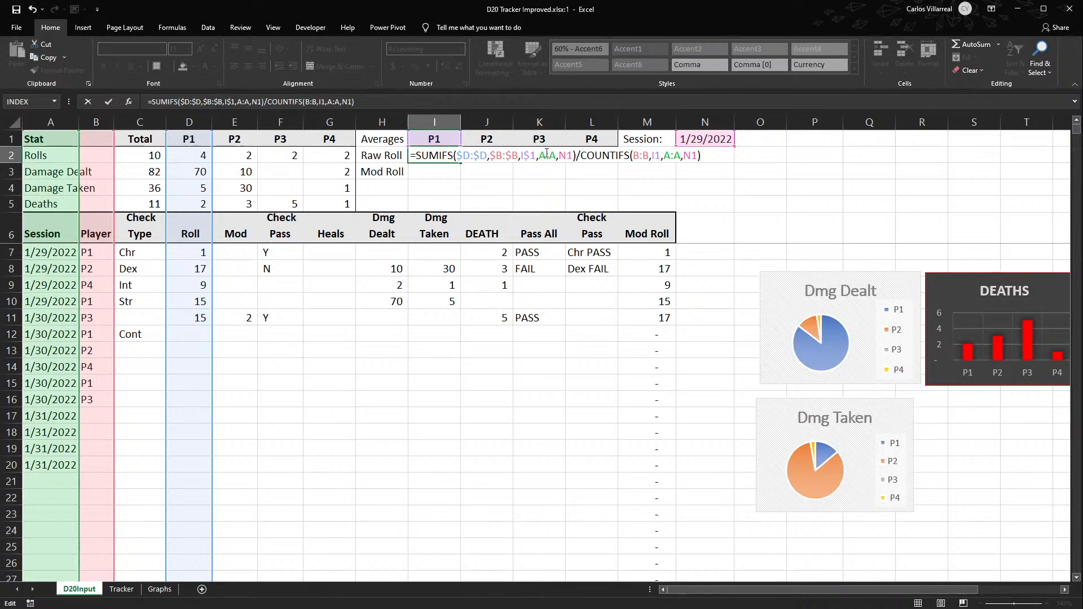
pyautogui.press('F4')
pyautogui.click(581, 159)
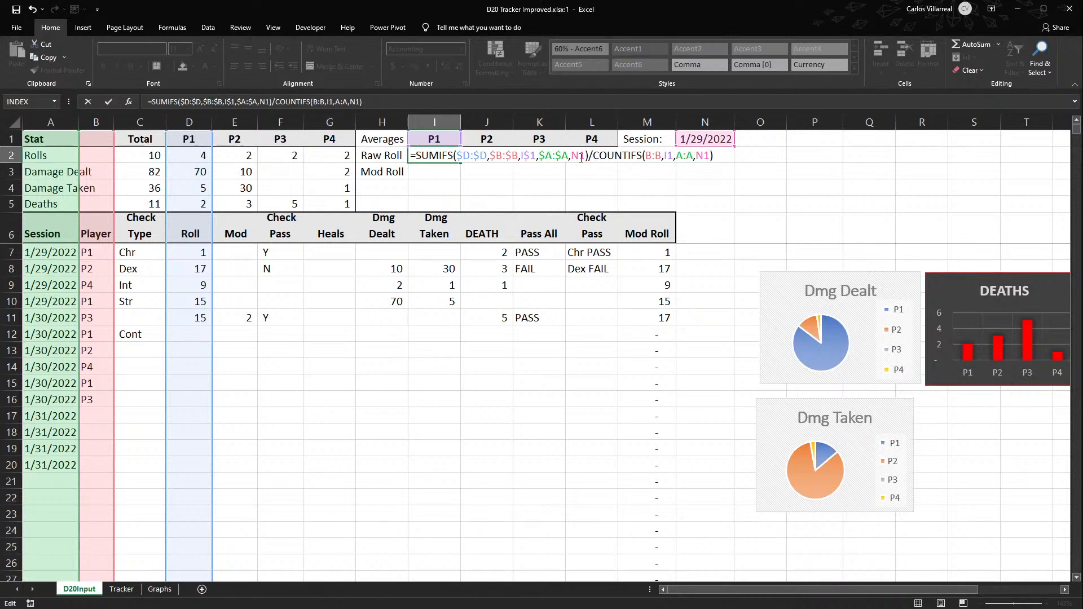
pyautogui.press('F4')
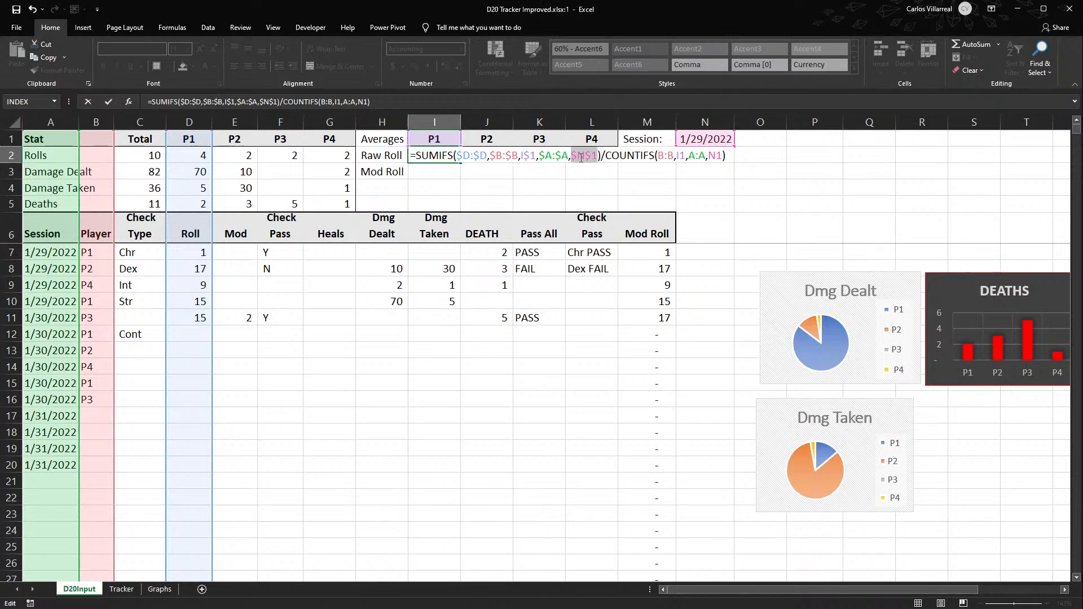
# - Lock the COUNTIFS references in I2 as $B:$B, I$1, $A:$A and $N$1
pyautogui.click(661, 156)
pyautogui.press('F4')
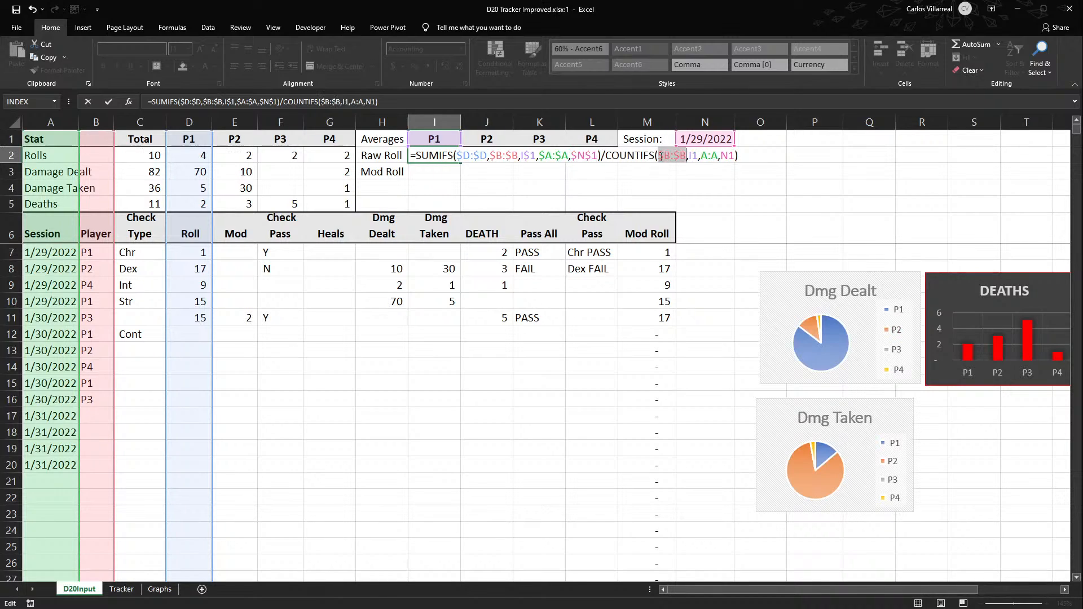
pyautogui.click(690, 156)
pyautogui.click(696, 155)
pyautogui.write('$')
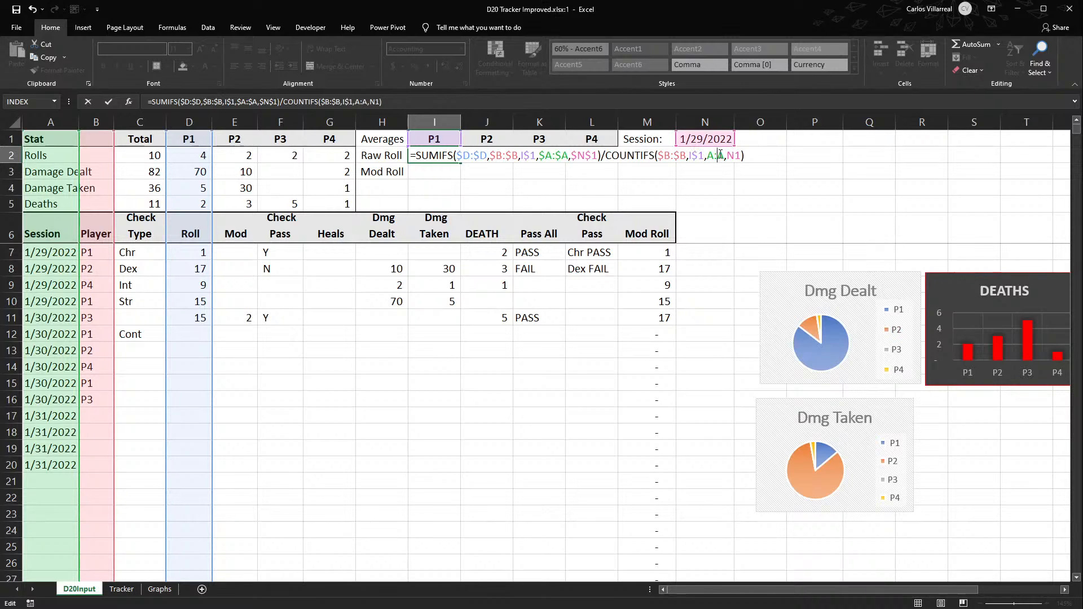
pyautogui.click(721, 155)
pyautogui.press('F4')
pyautogui.click(742, 155)
pyautogui.press('F4')
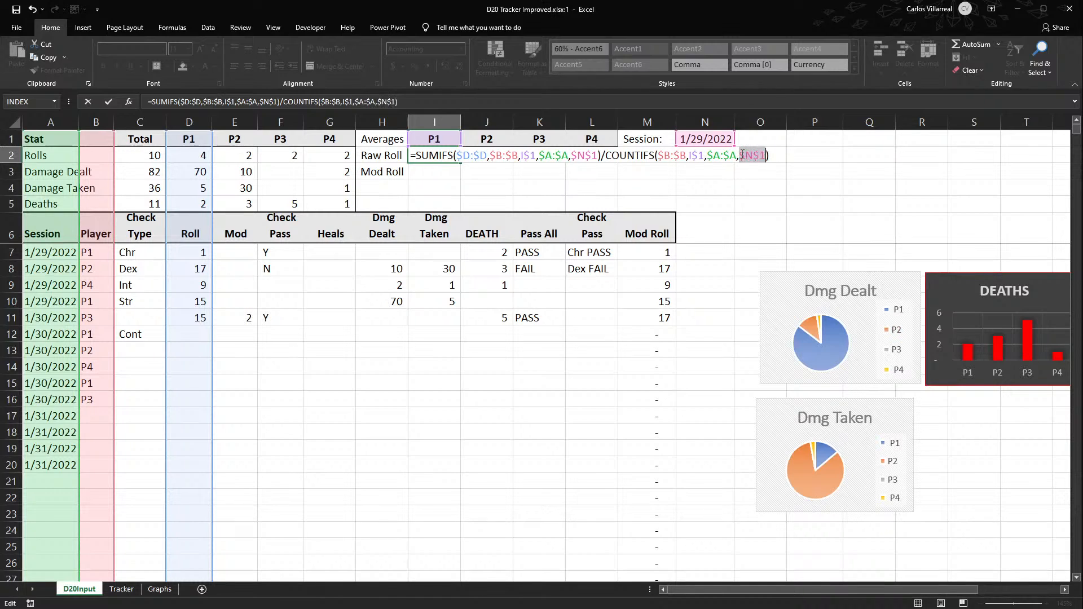
pyautogui.press('Return')
# - Fill I2's Raw Roll average formula across to L2 and check the copied references for P2 and P3
pyautogui.click(443, 152)
pyautogui.moveTo(460, 163); pyautogui.dragTo(640, 159)
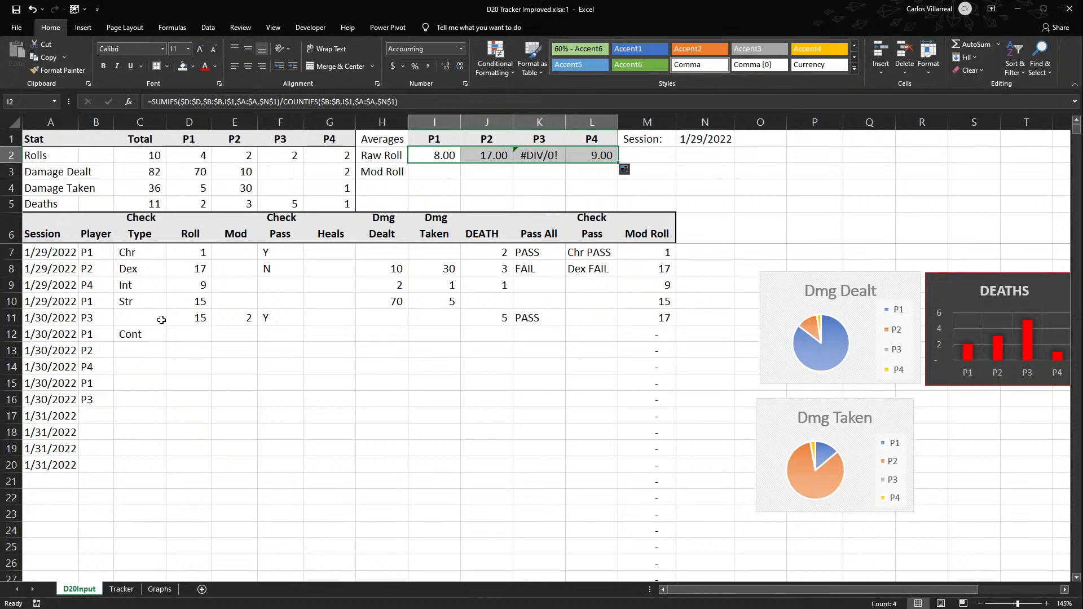
pyautogui.click(193, 314)
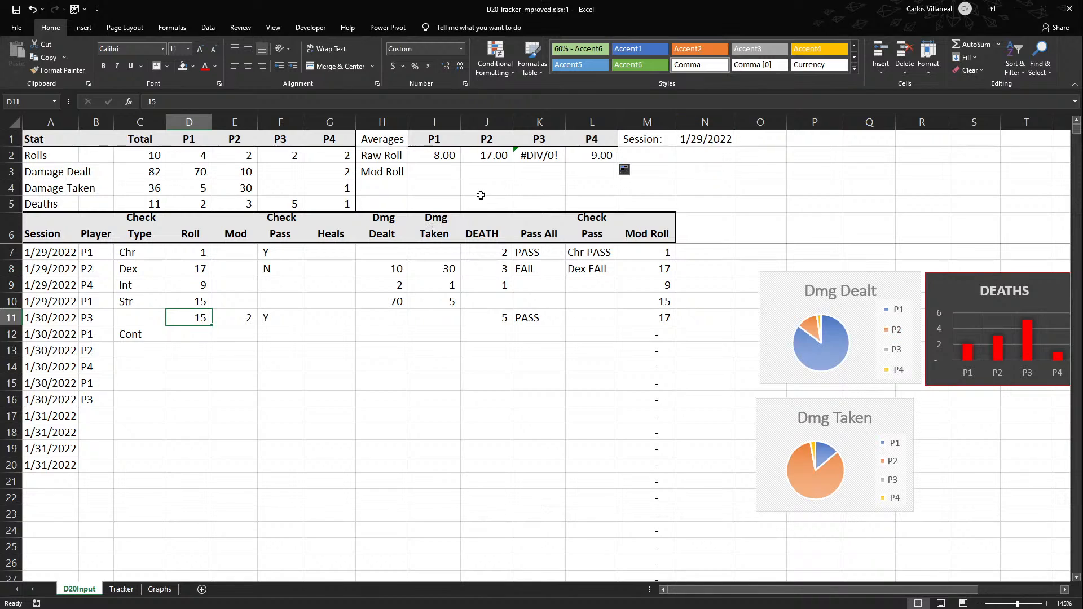
pyautogui.doubleClick(486, 155)
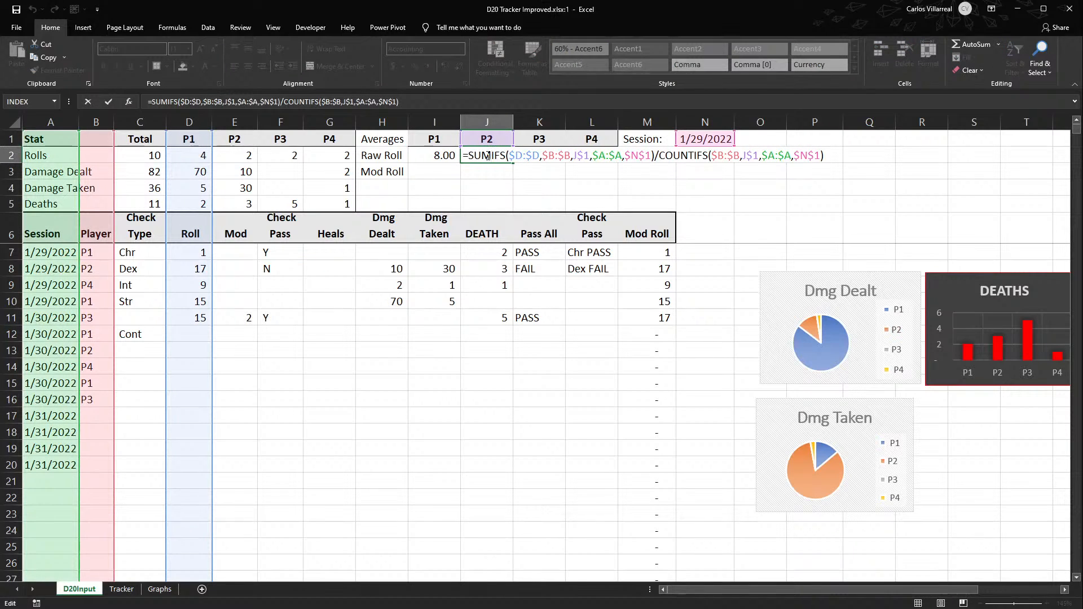
pyautogui.press('Escape')
pyautogui.click(533, 157)
pyautogui.doubleClick(533, 157)
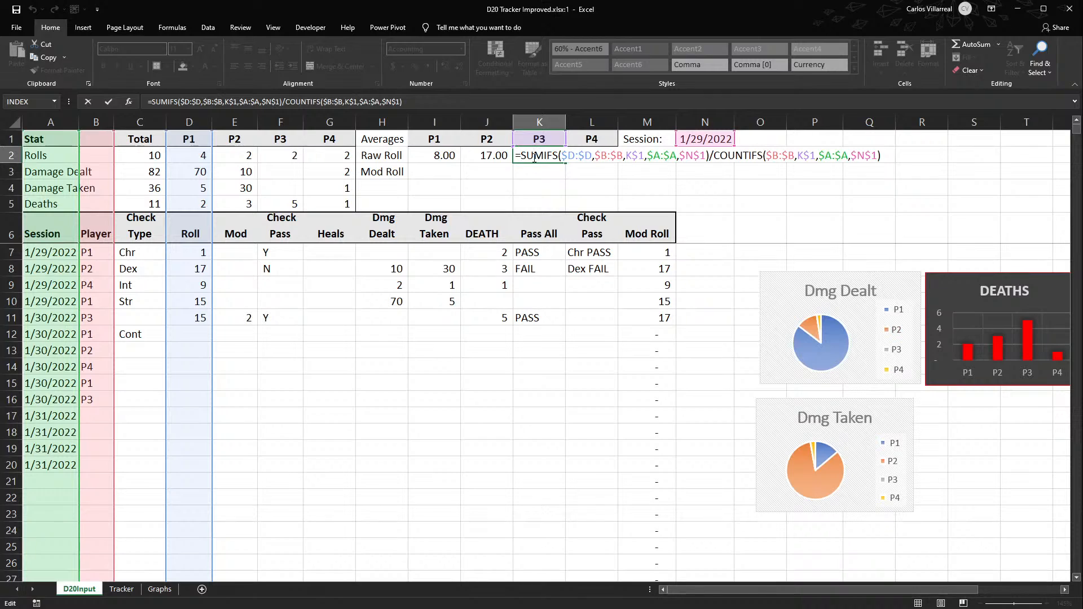
# - Try 1/29 as the session date of P3's roll in A11, and undo the change
pyautogui.click(41, 317)
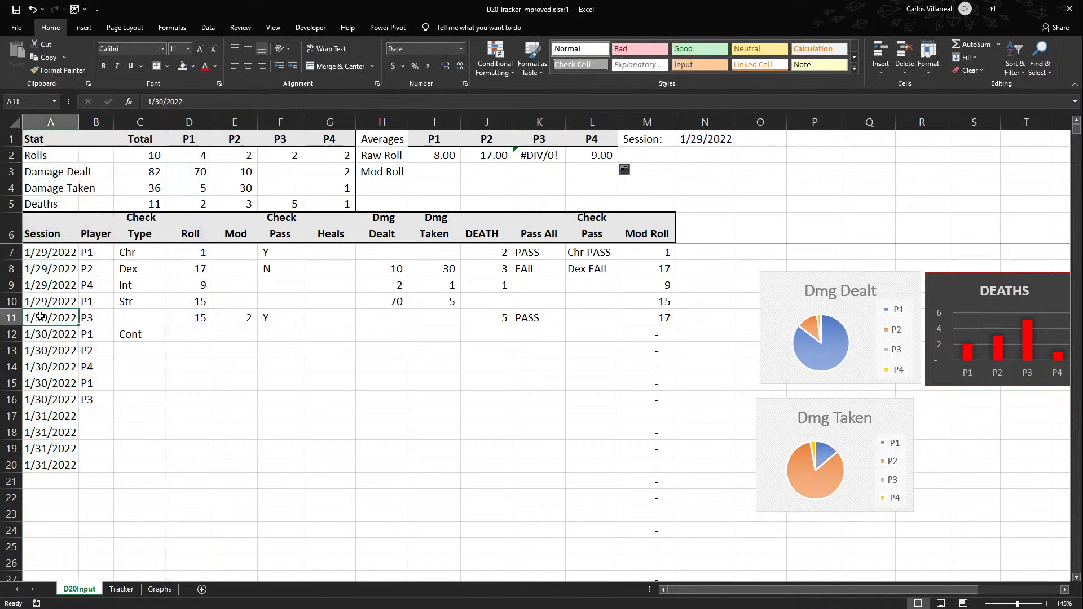
pyautogui.write('1/29')
pyautogui.press('Return')
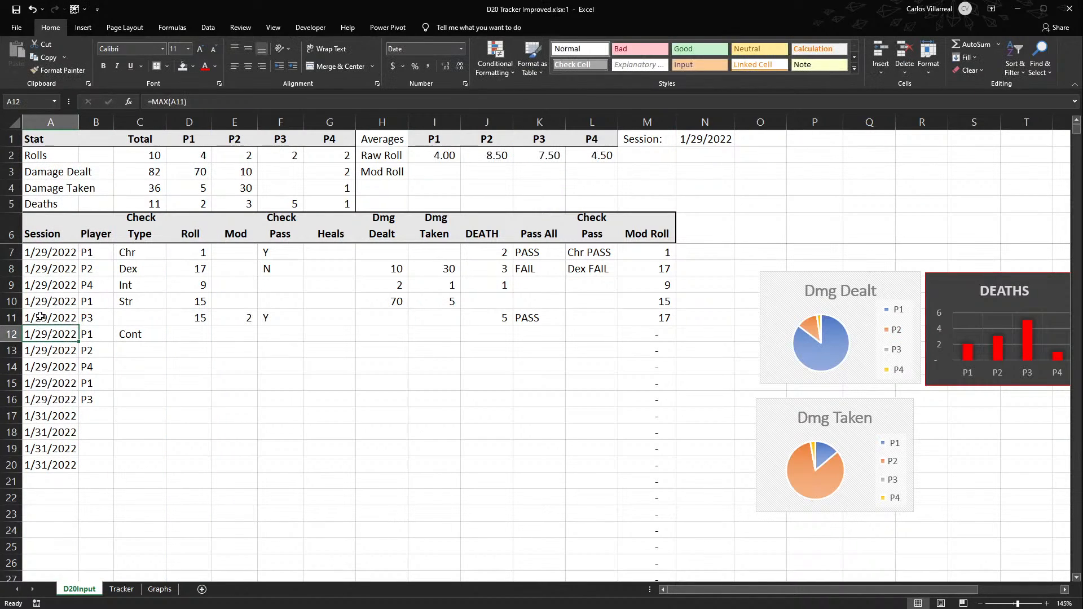
pyautogui.hotkey('ctrl', 'z')
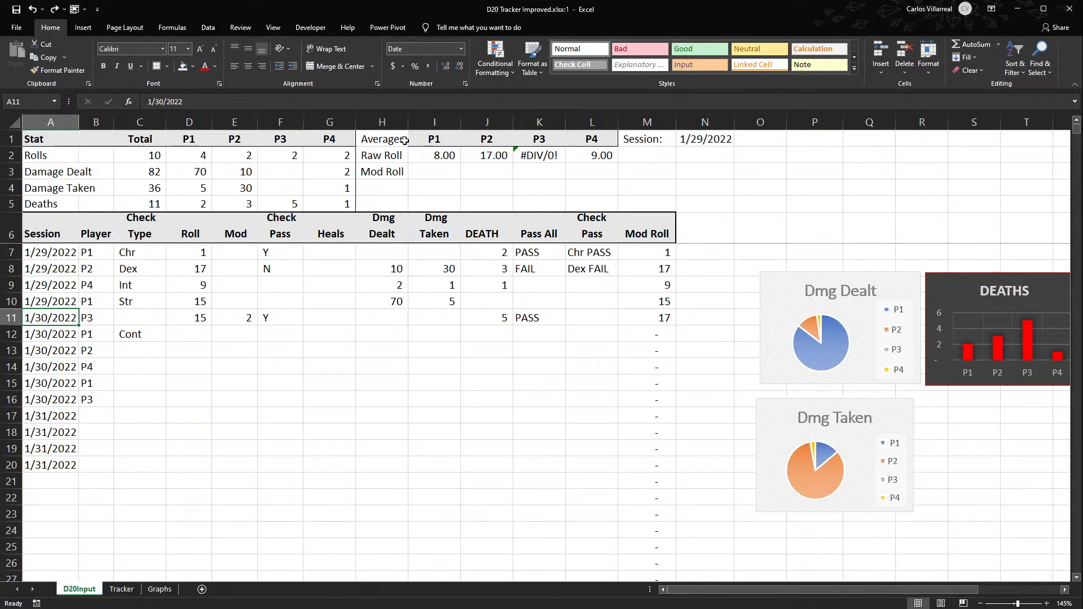
# - Set the session date of P3's roll in A11 to 1/29/2022
pyautogui.click(499, 162)
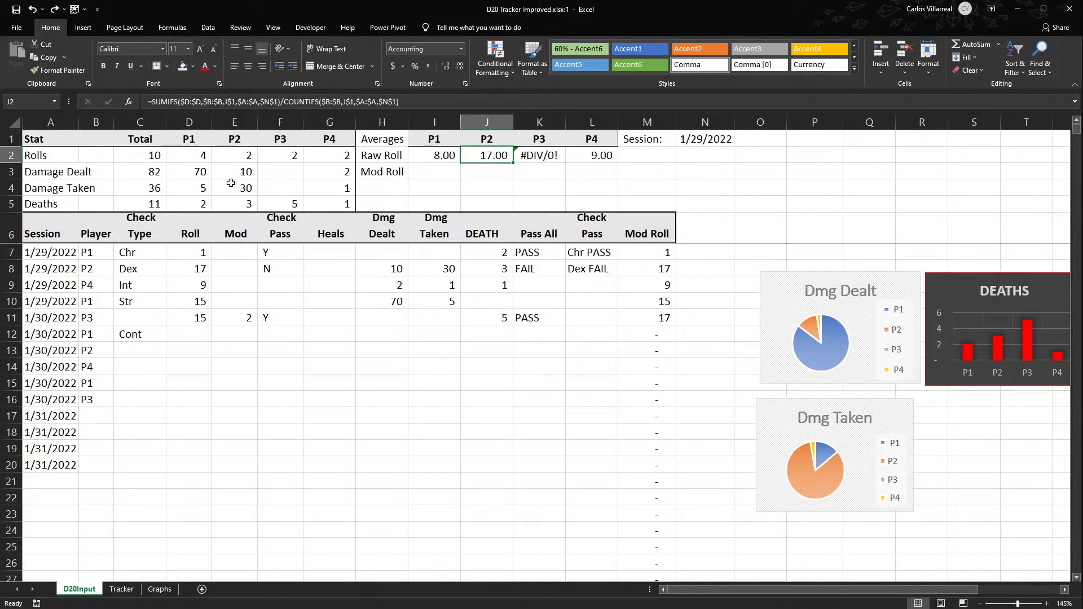
pyautogui.click(202, 272)
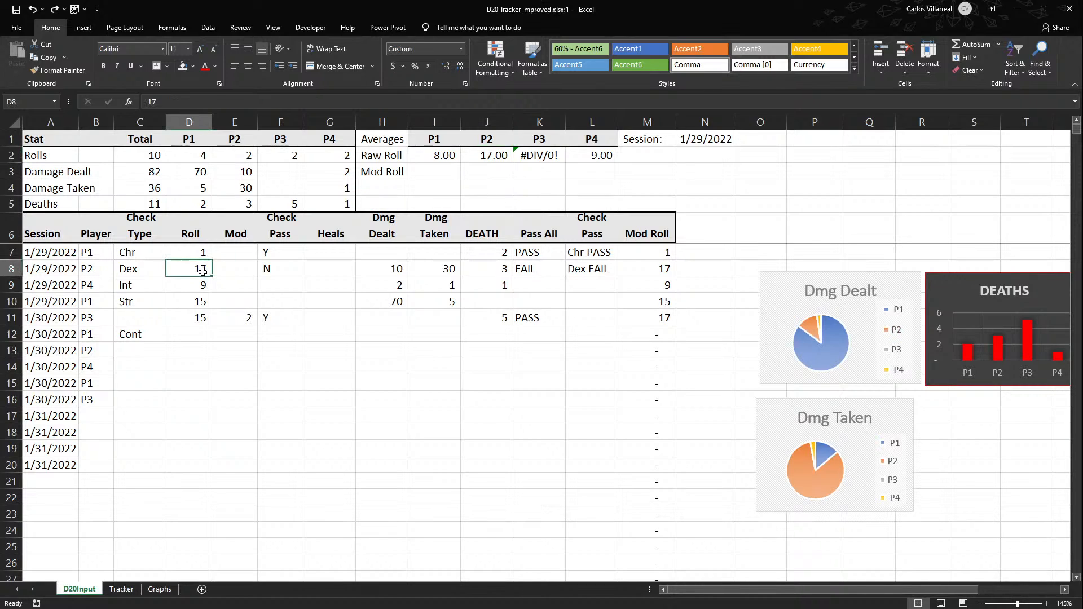
pyautogui.click(63, 317)
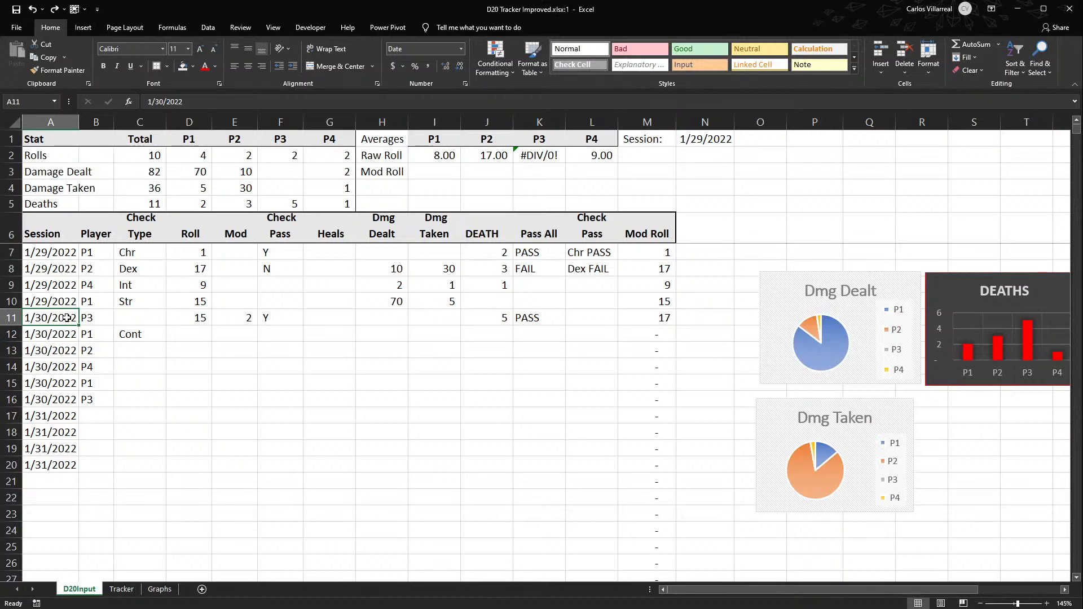
pyautogui.write('1/29/2022')
pyautogui.press('Return')
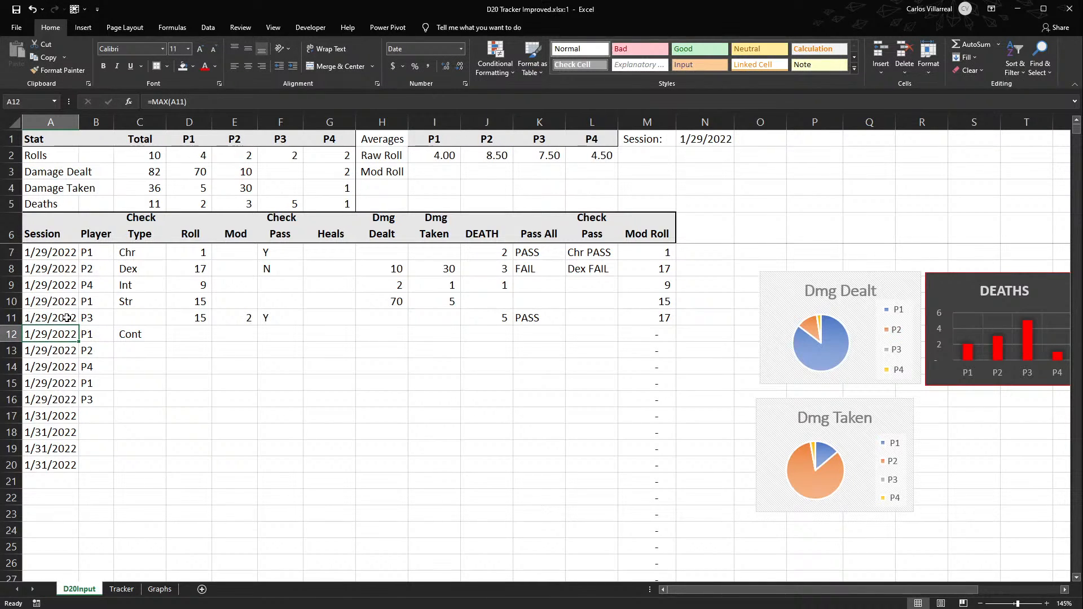
# - Set the session date in A12 to 1/30/2020
pyautogui.click(66, 318)
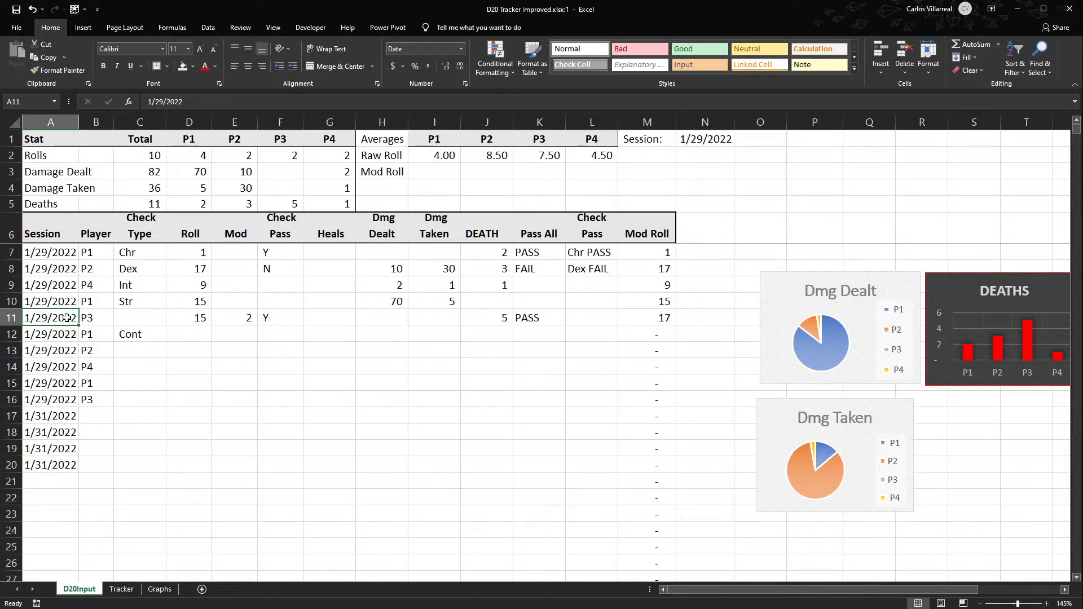
pyautogui.moveTo(54, 334); pyautogui.dragTo(55, 367)
pyautogui.click(49, 340)
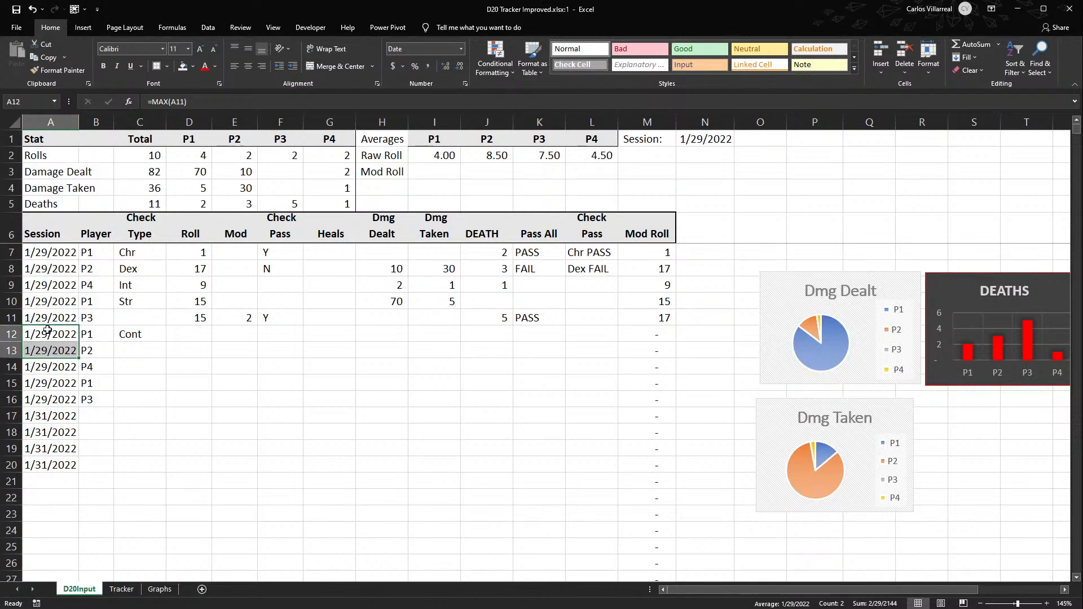
pyautogui.write('1/30/2020')
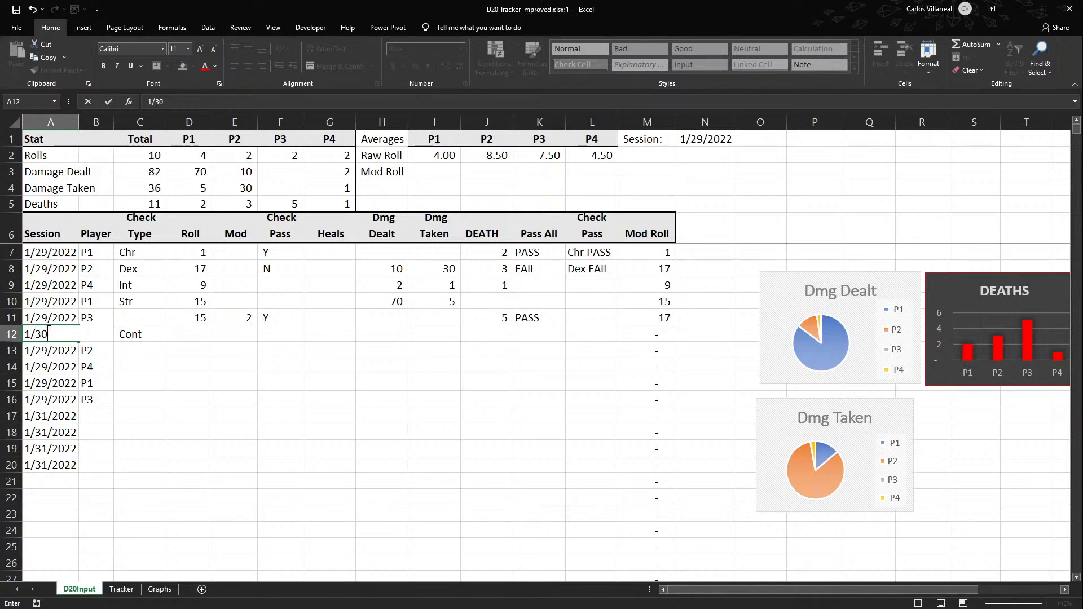
pyautogui.press('Return')
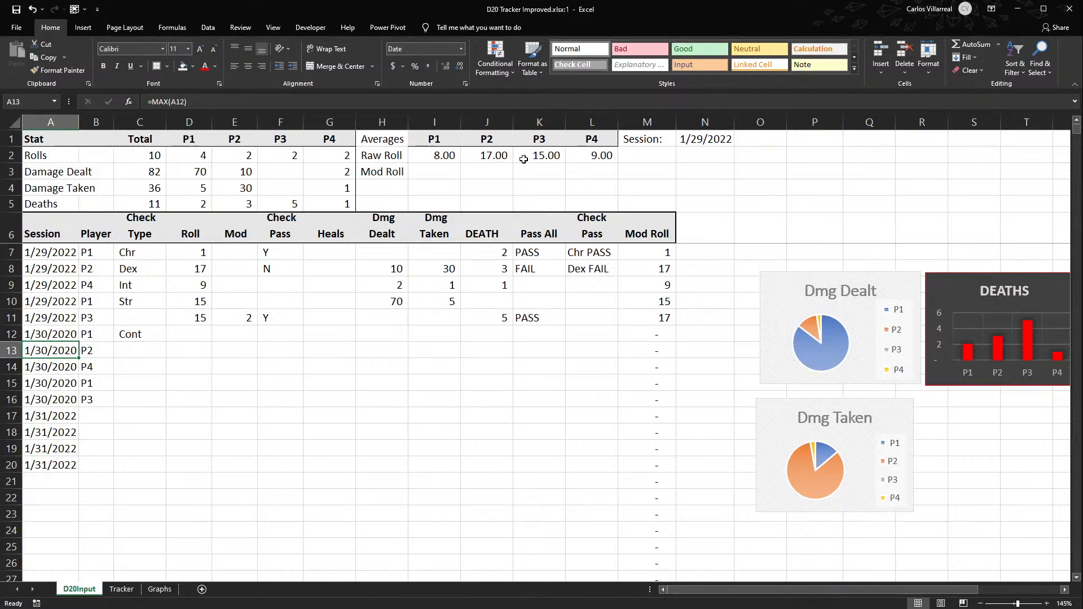
# - Wrap P1's Raw Roll average formula in I2 in IFERROR, returning "Pending" on an error
pyautogui.click(437, 158)
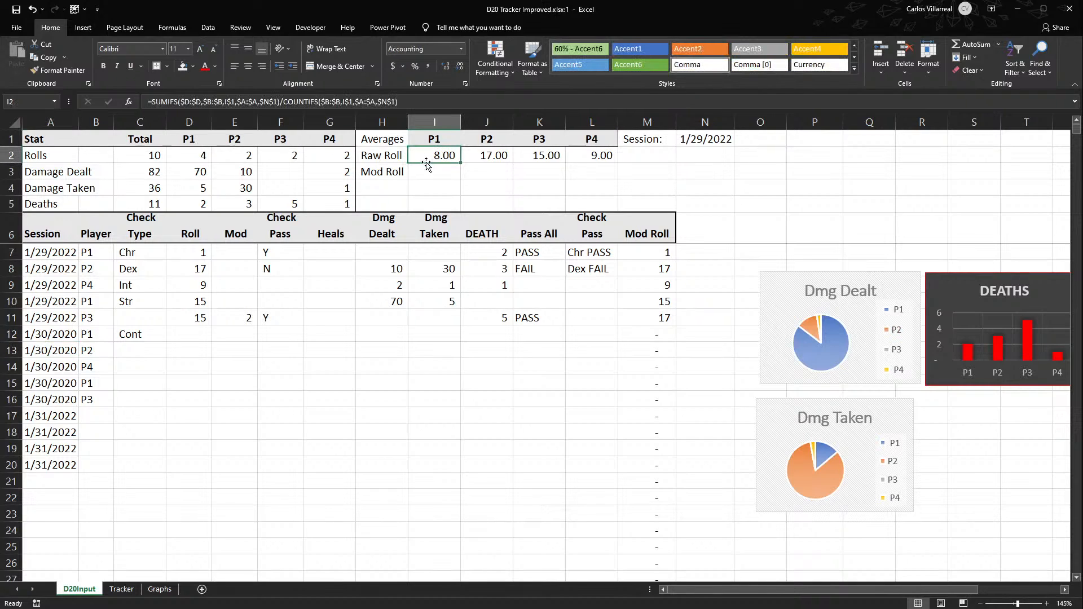
pyautogui.click(155, 100)
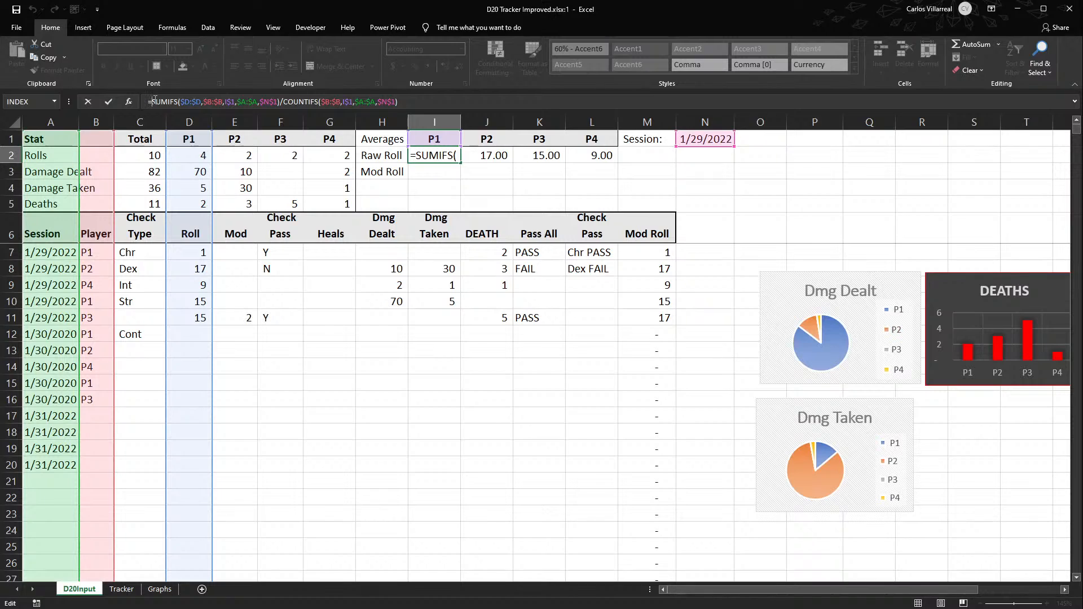
pyautogui.write('Ife')
pyautogui.press('Tab')
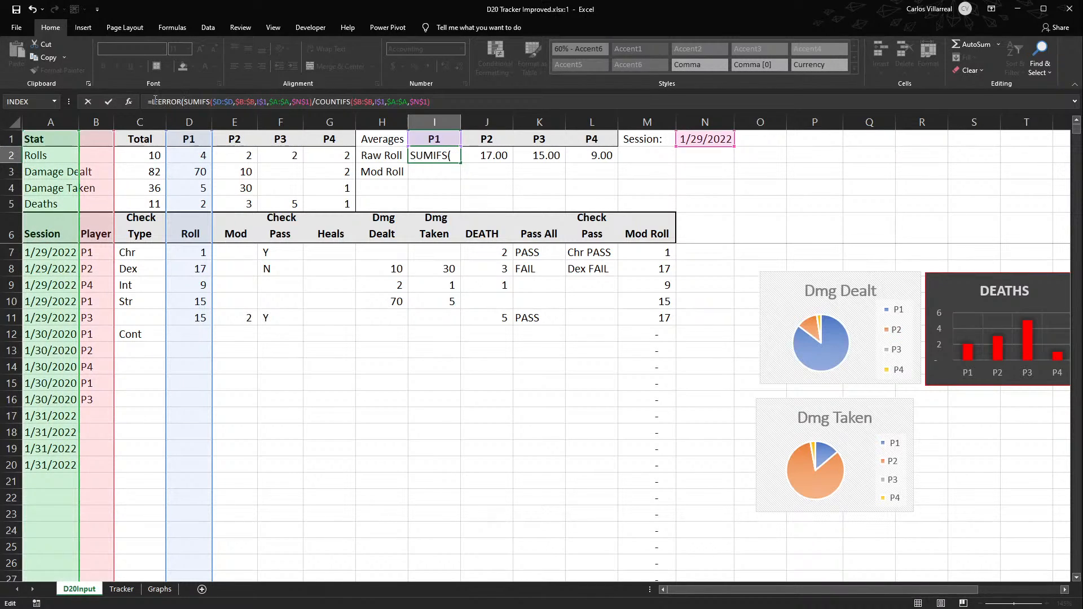
pyautogui.click(449, 99)
pyautogui.write(',"Pending"')
pyautogui.press('Return')
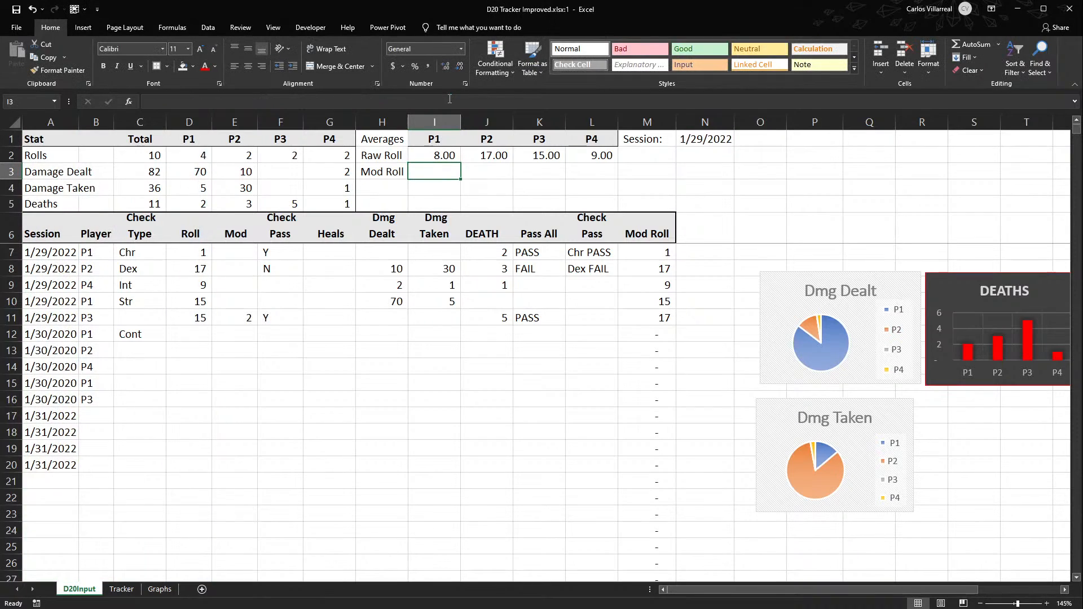
# - Copy the IFERROR version of the Raw Roll formula from I2 across to L2
pyautogui.click(454, 160)
pyautogui.moveTo(457, 162); pyautogui.dragTo(601, 161)
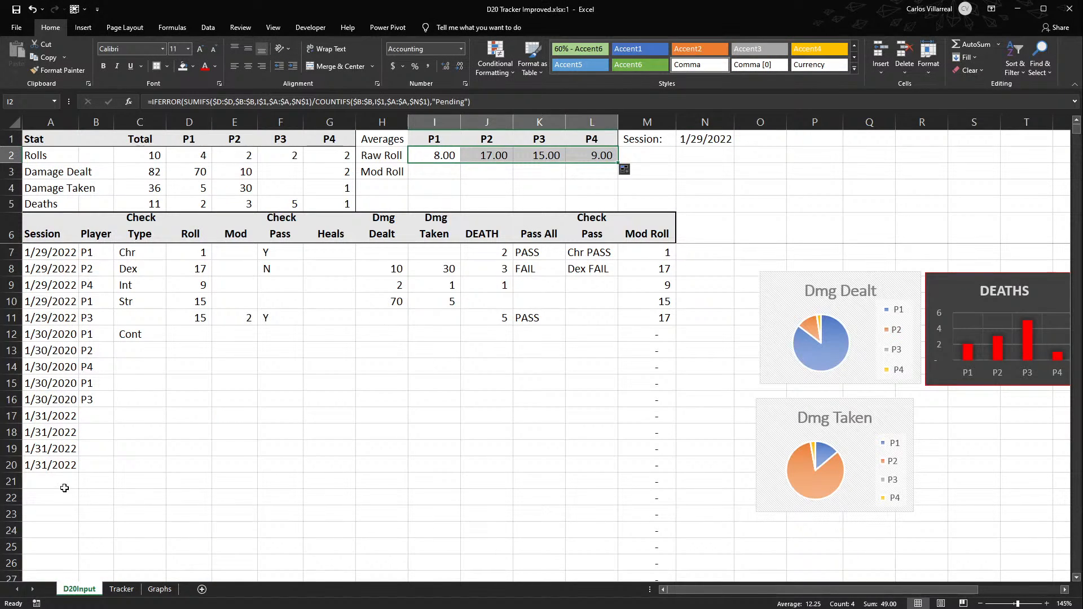
pyautogui.click(102, 324)
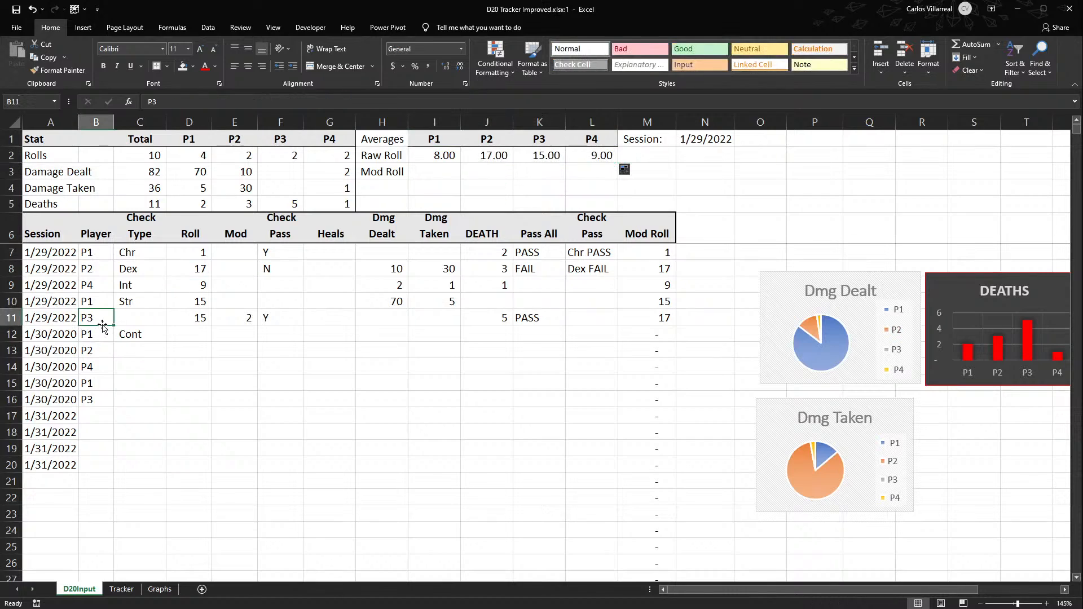
# - Clear the player P3 from B11 to test the "Pending" fallback, and undo the deletion
pyautogui.press('BackSpace')
pyautogui.press('Return')
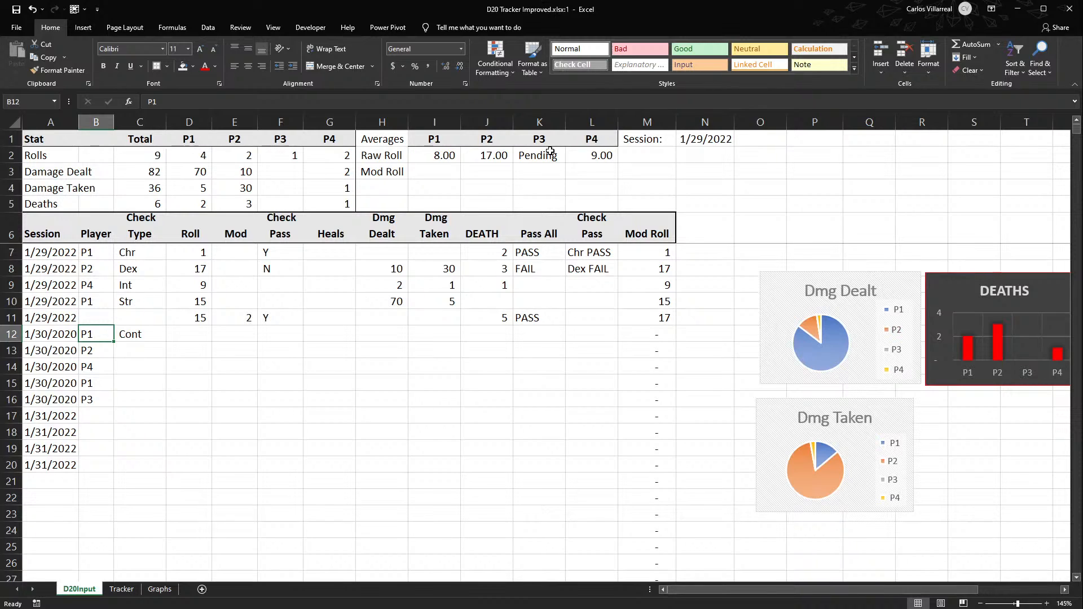
pyautogui.hotkey('ctrl', 'z')
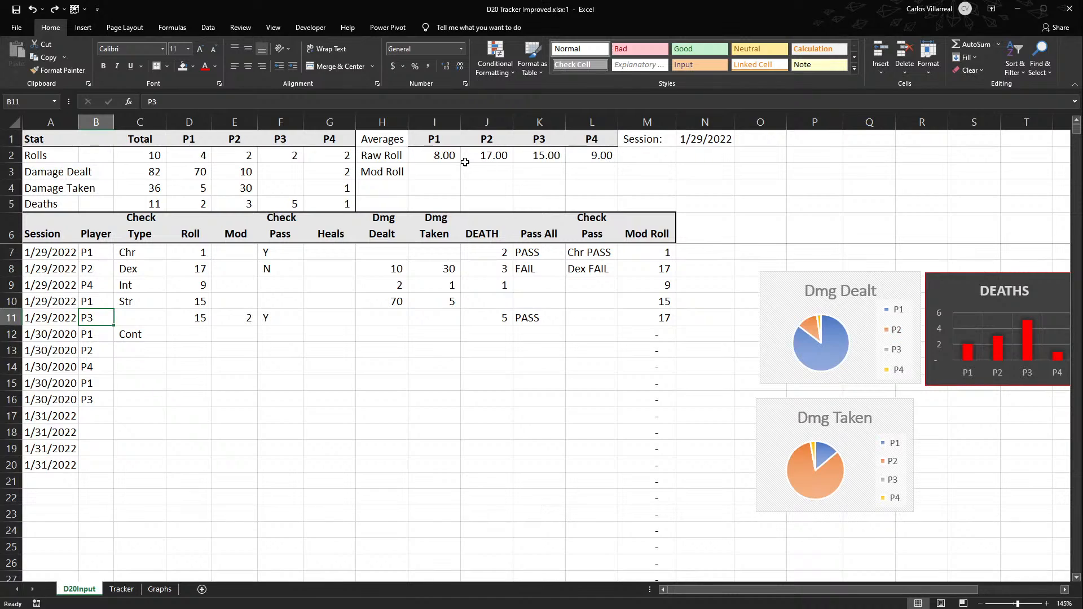
# - Copy the Raw Roll formulas from I2:L2 down into row 3 and point I3's SUMIFS sum range to the Mod Roll column M
pyautogui.click(449, 155)
pyautogui.moveTo(448, 155); pyautogui.dragTo(618, 179)
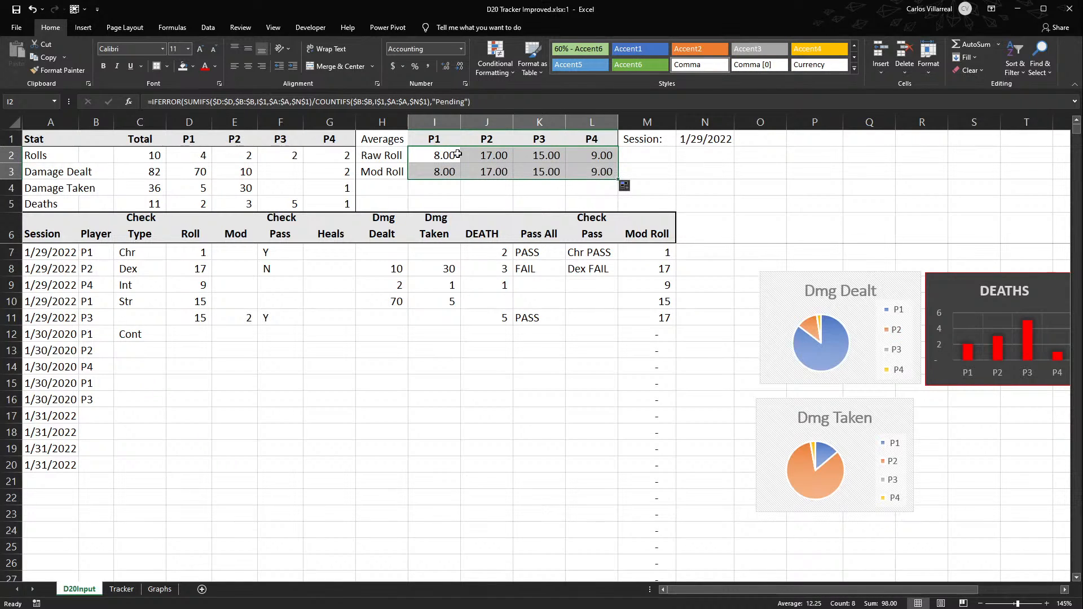
pyautogui.moveTo(456, 171); pyautogui.dragTo(451, 173)
pyautogui.doubleClick(451, 173)
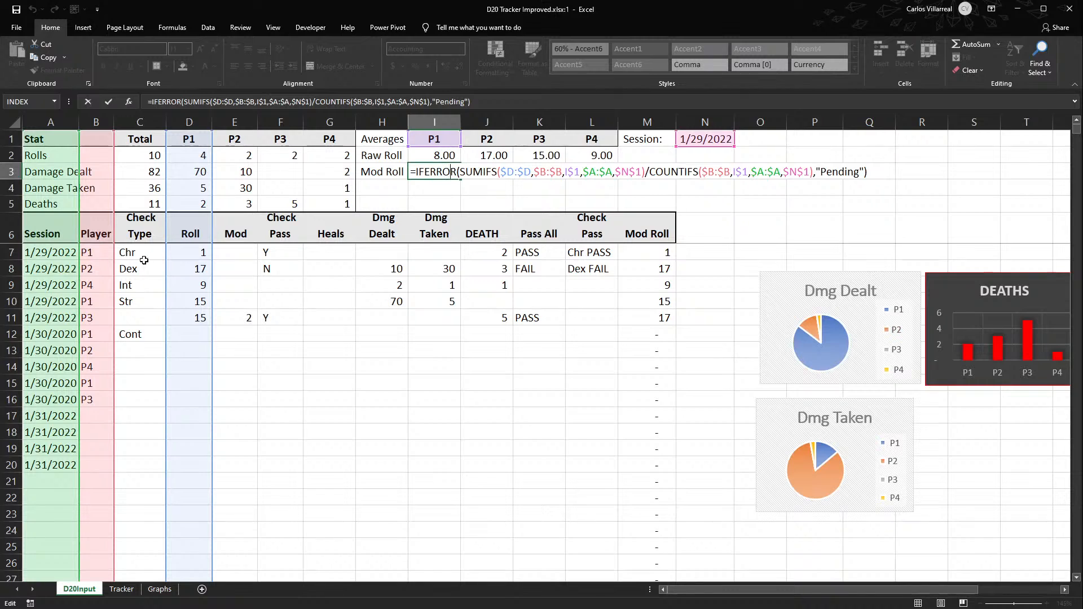
pyautogui.moveTo(214, 237); pyautogui.dragTo(676, 224)
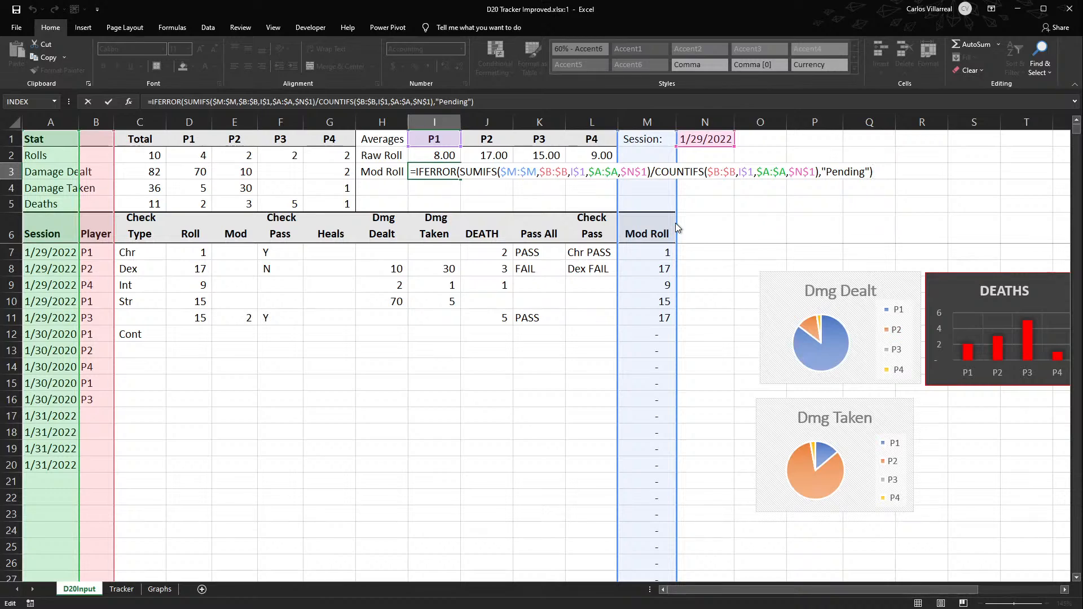
pyautogui.press('Return')
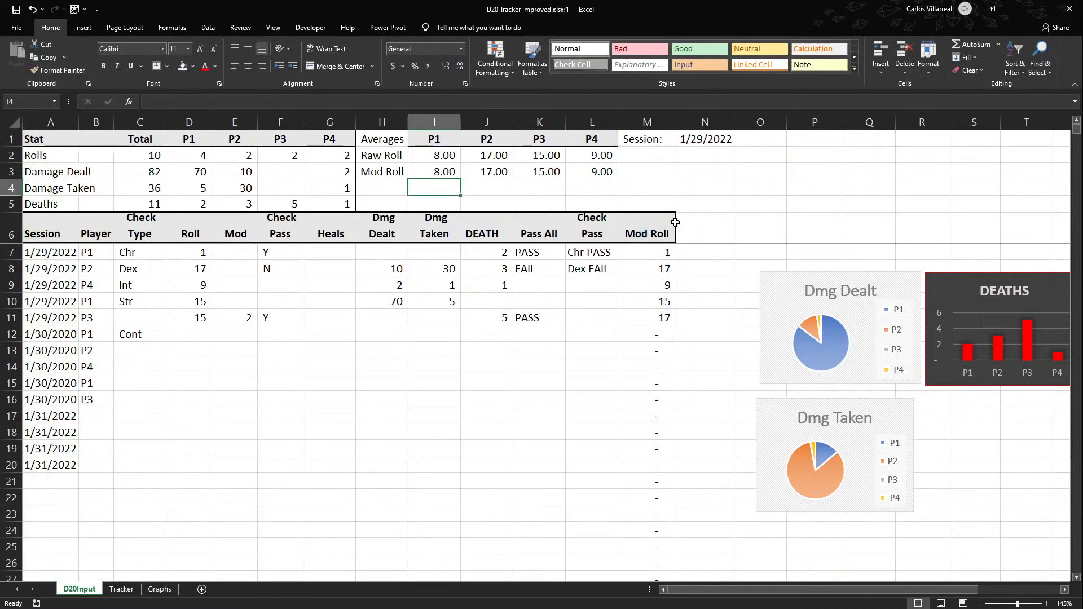
# - Copy the Mod Roll average formula from I3 across to L3
pyautogui.click(440, 169)
pyautogui.moveTo(461, 179); pyautogui.dragTo(605, 192)
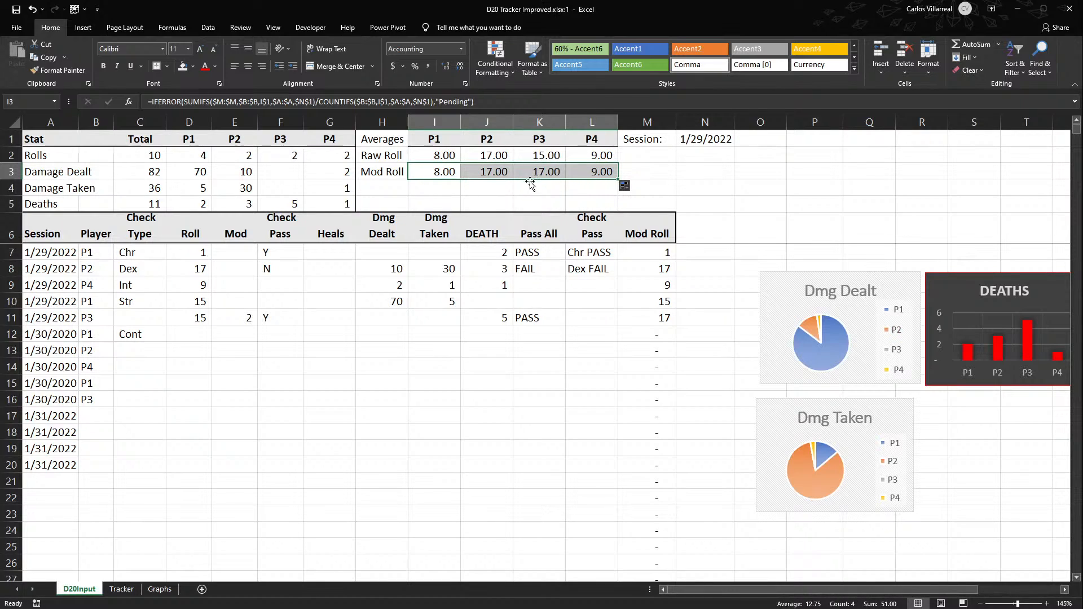
pyautogui.hotkey('ctrl', 's')
pyautogui.hotkey('ctrl', 'z')
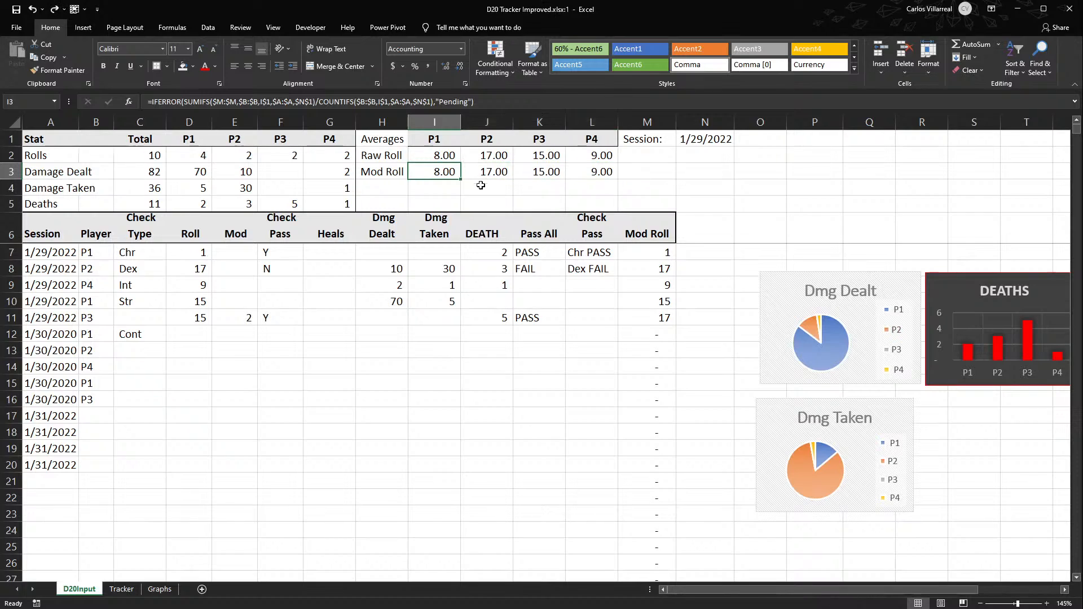
pyautogui.click(54, 10)
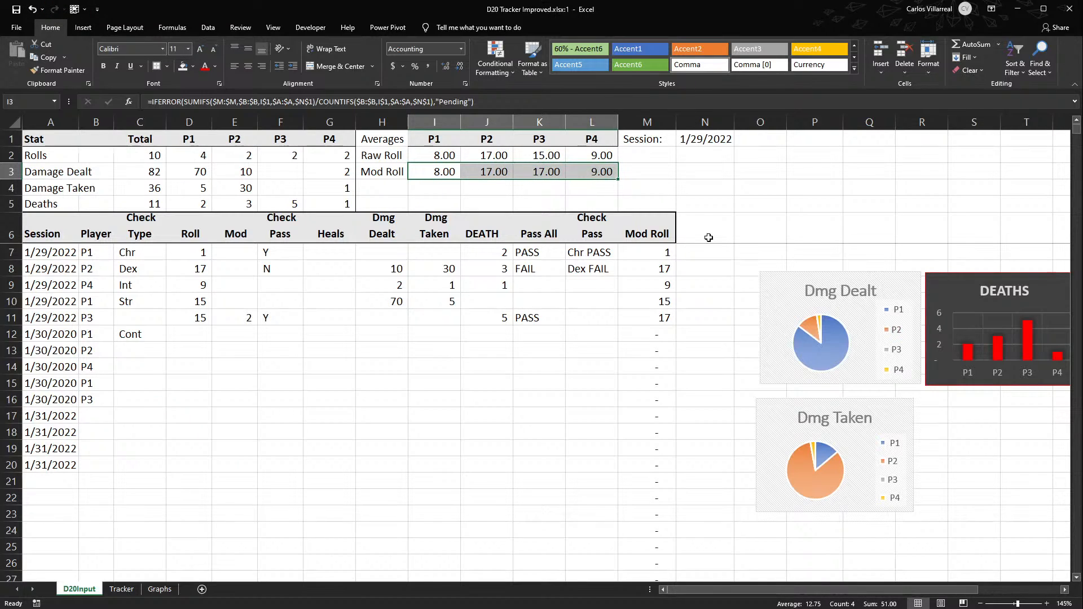
pyautogui.moveTo(546, 158); pyautogui.dragTo(537, 168)
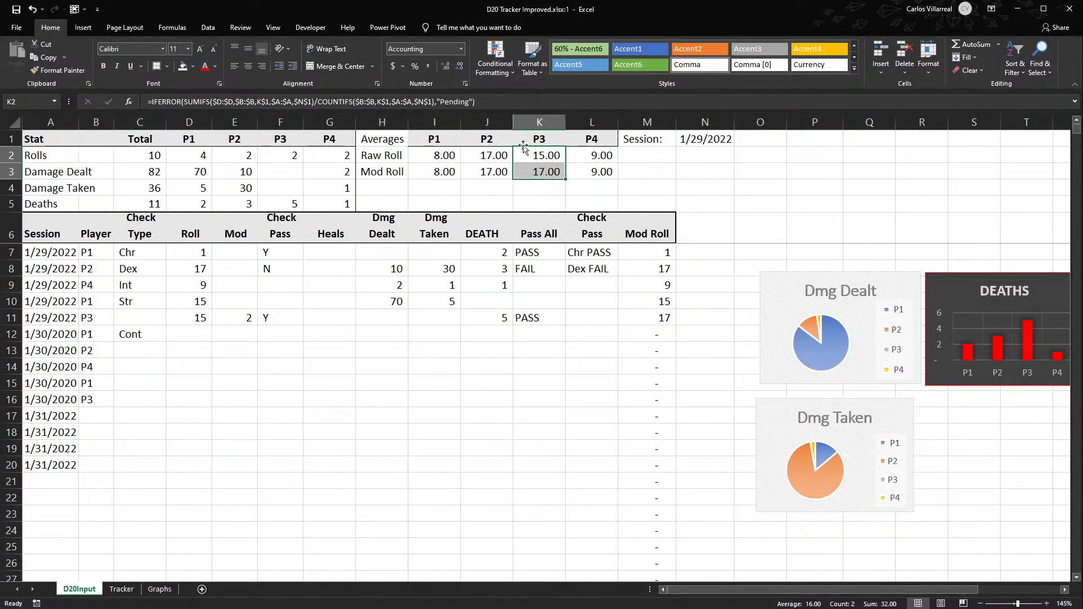
# - Label H4 "Dmg Dealt" and H5 "Dmg Taken" under the Averages labels
pyautogui.click(374, 189)
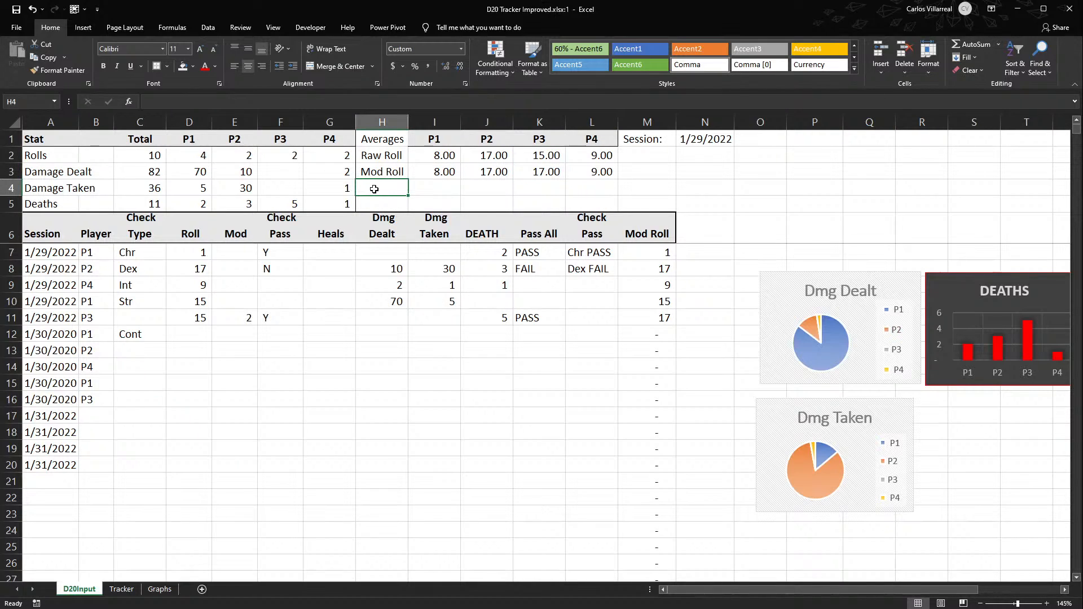
pyautogui.write('Dmg Dealt')
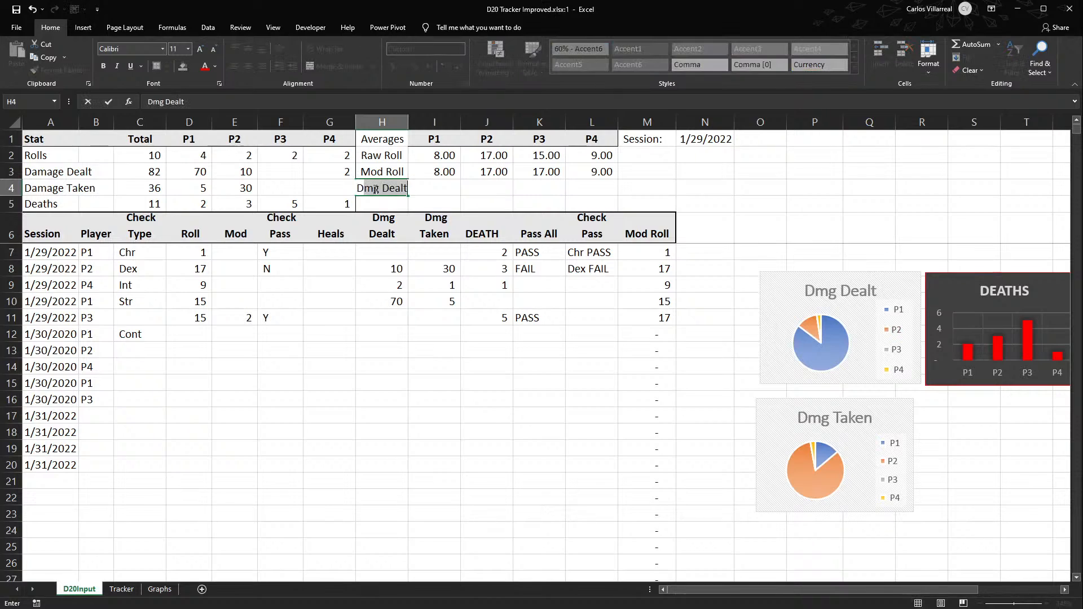
pyautogui.write('mg')
pyautogui.press('Return')
pyautogui.write('Dmg')
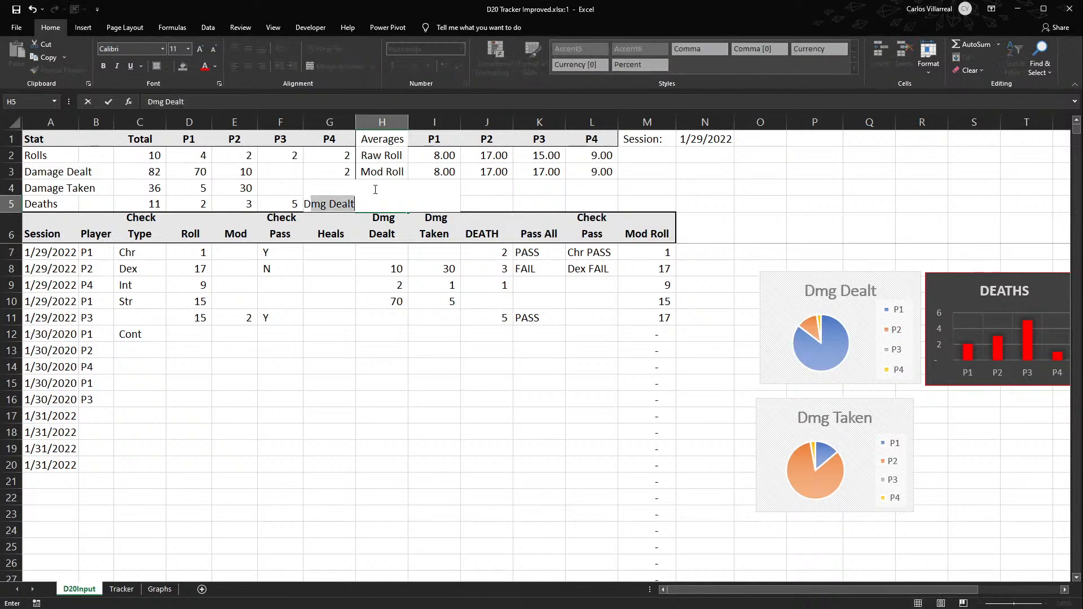
pyautogui.write(' Taken')
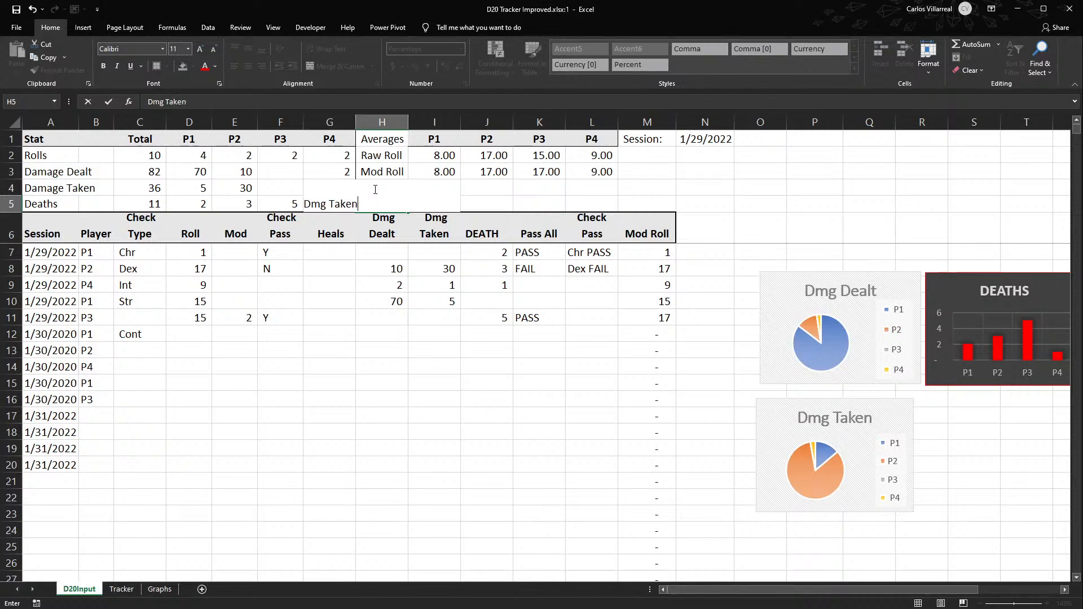
pyautogui.press('Tab')
pyautogui.click(476, 190)
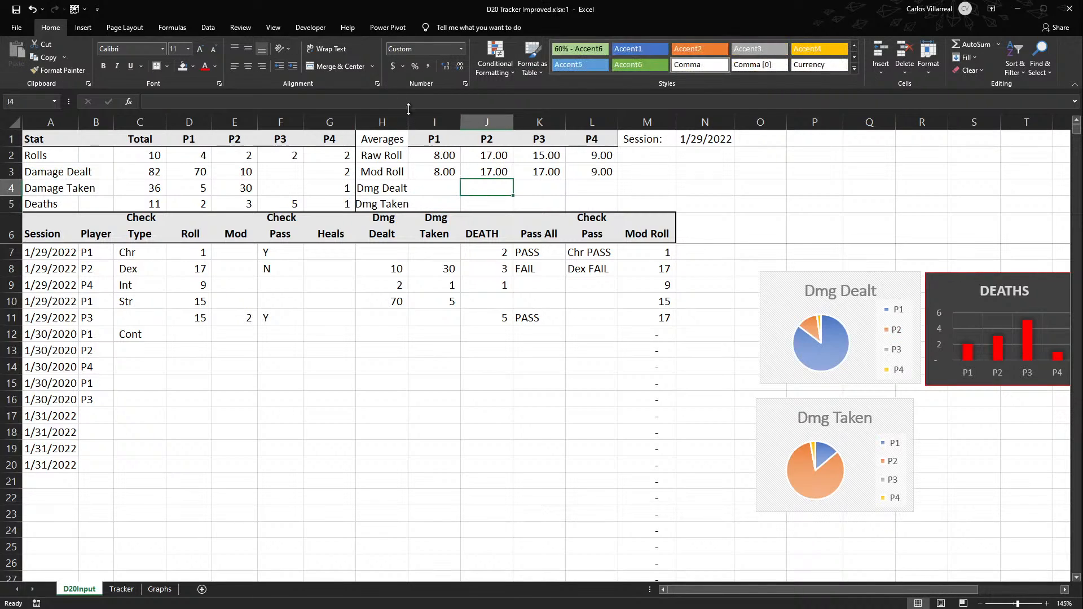
# - Autofit the widths of columns A through M, and narrow column A to about the width of its dates
pyautogui.moveTo(413, 118); pyautogui.dragTo(414, 122)
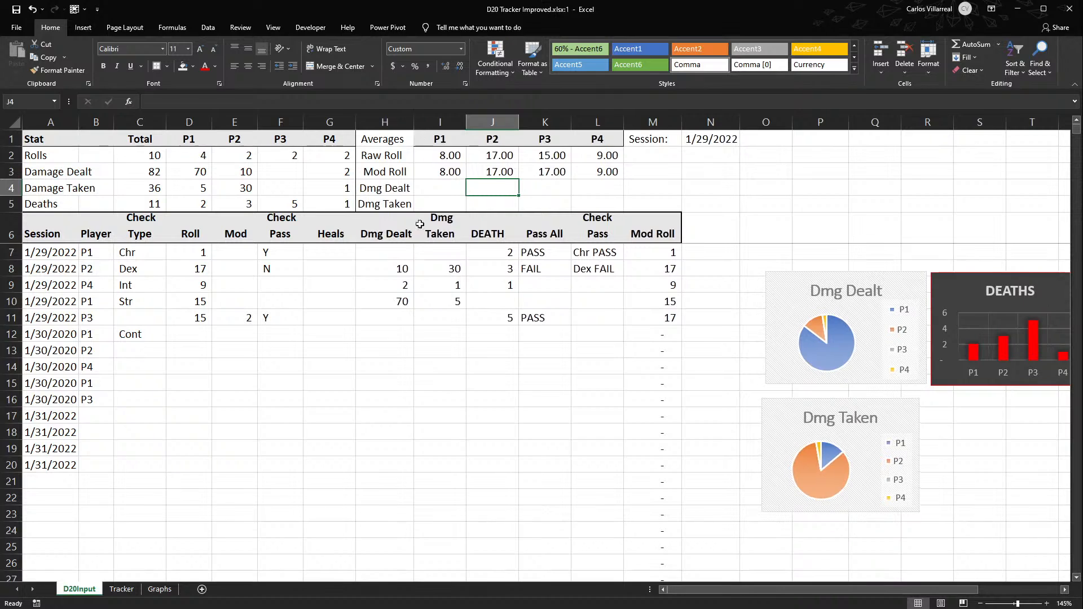
pyautogui.moveTo(440, 122); pyautogui.dragTo(658, 142)
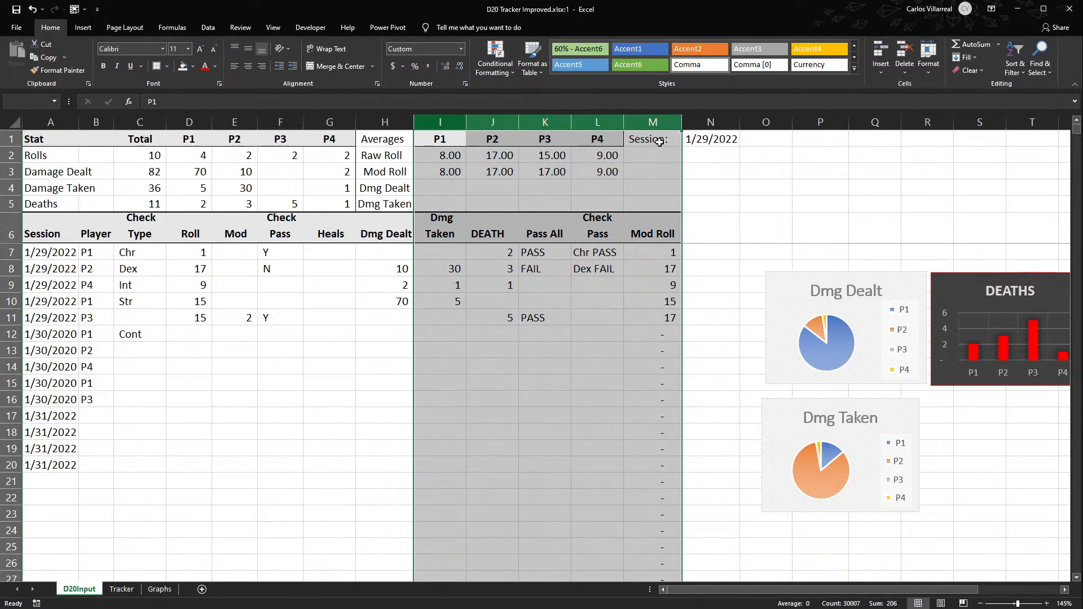
pyautogui.doubleClick(679, 119)
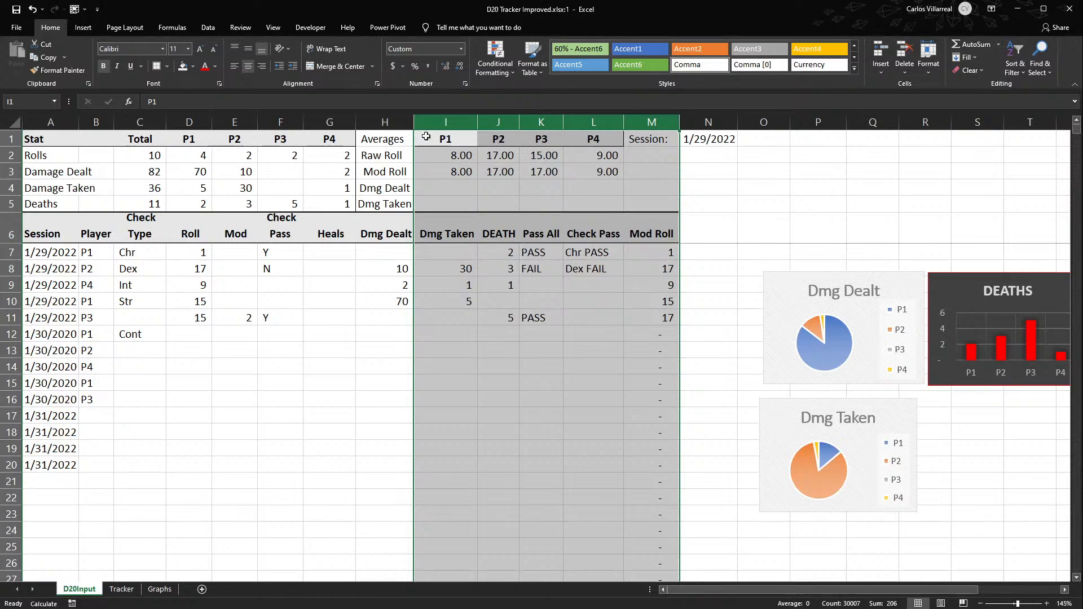
pyautogui.moveTo(385, 122); pyautogui.dragTo(64, 130)
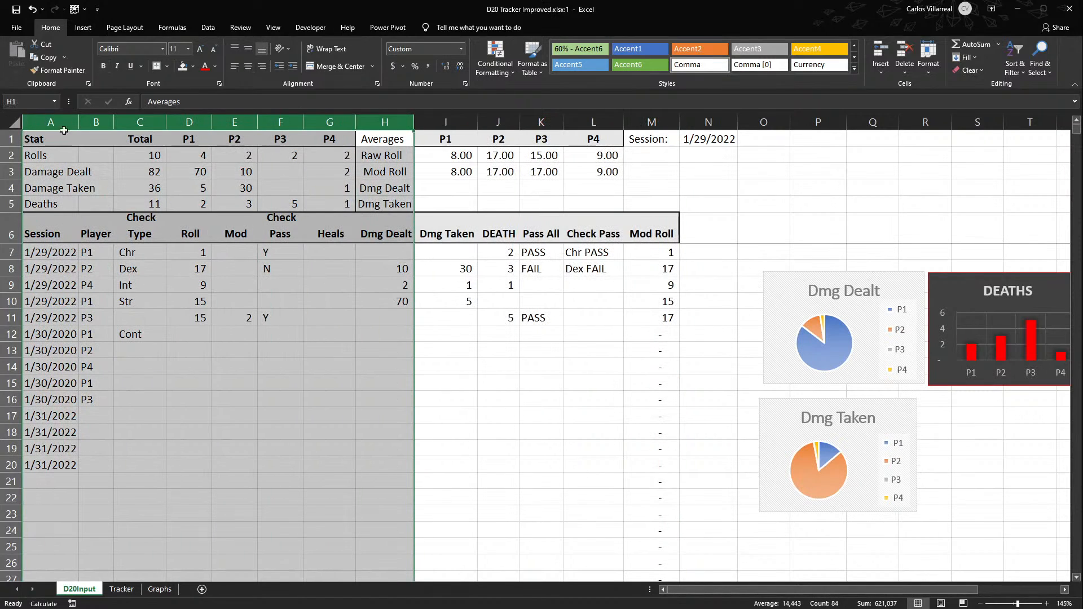
pyautogui.doubleClick(112, 120)
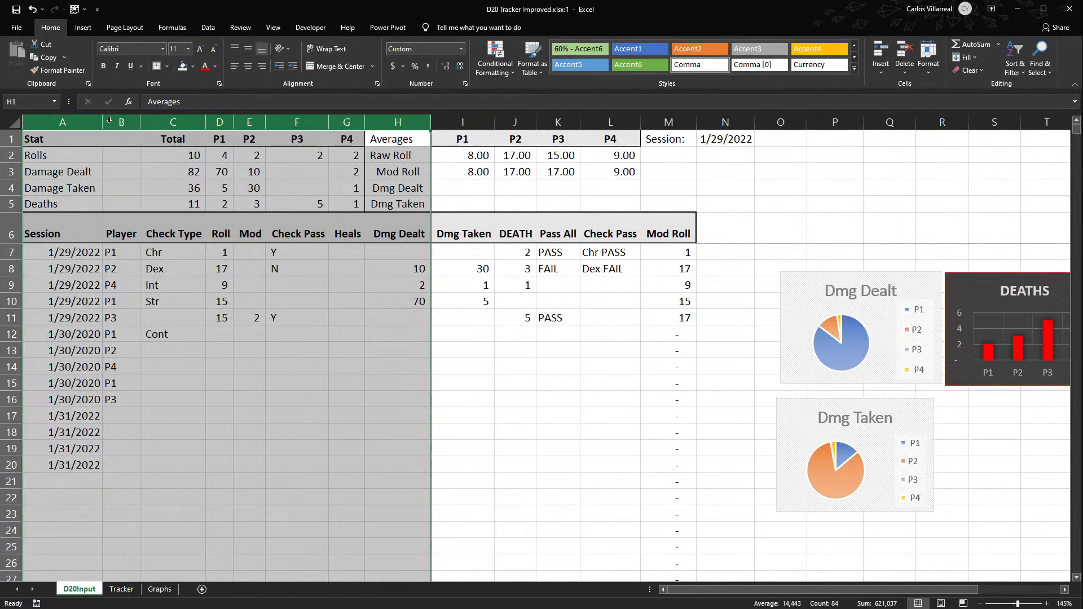
pyautogui.click(73, 177)
pyautogui.moveTo(103, 122); pyautogui.dragTo(77, 131)
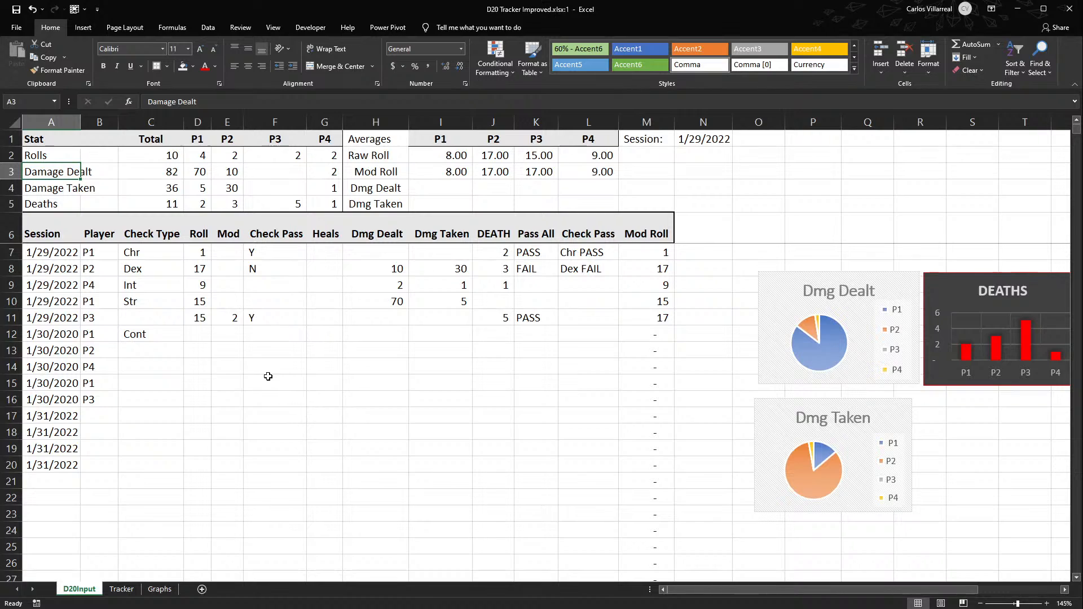
# - Copy the Mod Roll formulas from I3:L3 down into the Dmg Dealt and Dmg Taken rows
pyautogui.click(451, 190)
pyautogui.click(450, 170)
pyautogui.moveTo(444, 181); pyautogui.dragTo(609, 206)
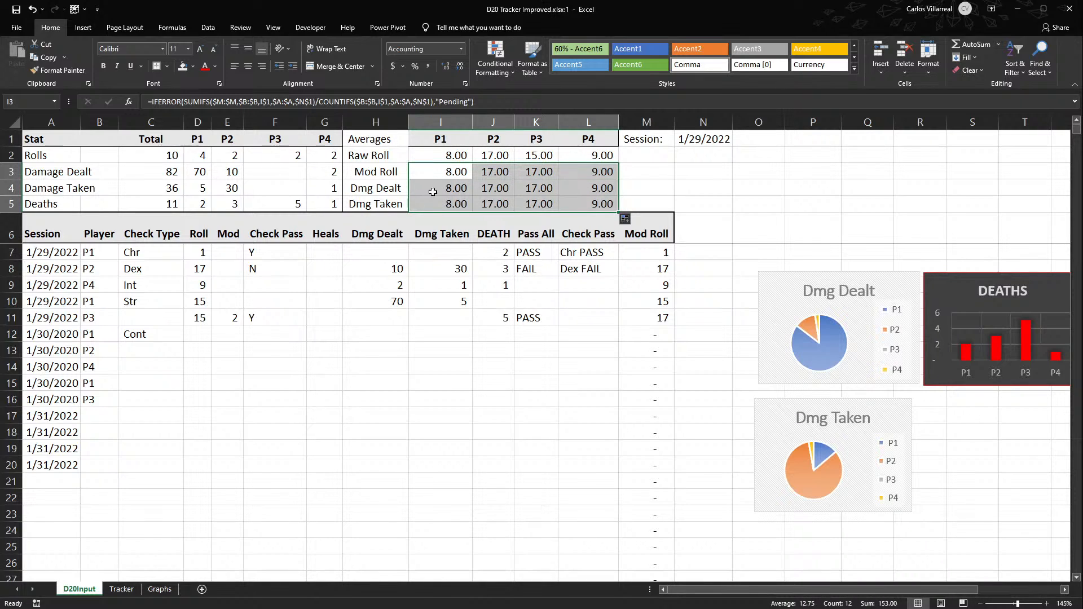
# - Point I4's SUMIFS sum range to the Dmg Dealt column H and copy the formula across to L4
pyautogui.doubleClick(436, 190)
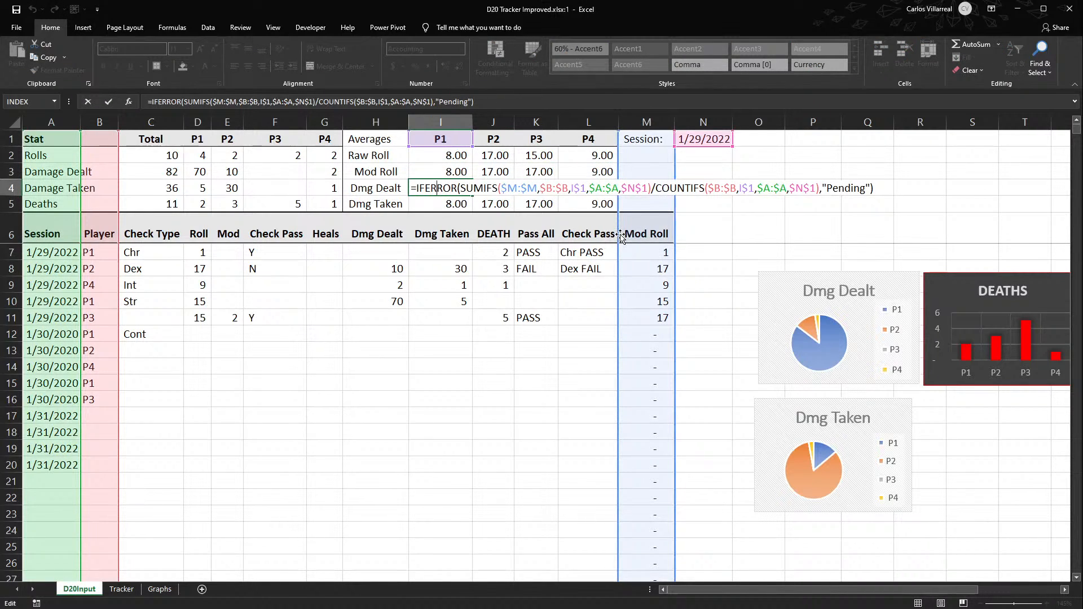
pyautogui.moveTo(621, 238); pyautogui.dragTo(377, 241)
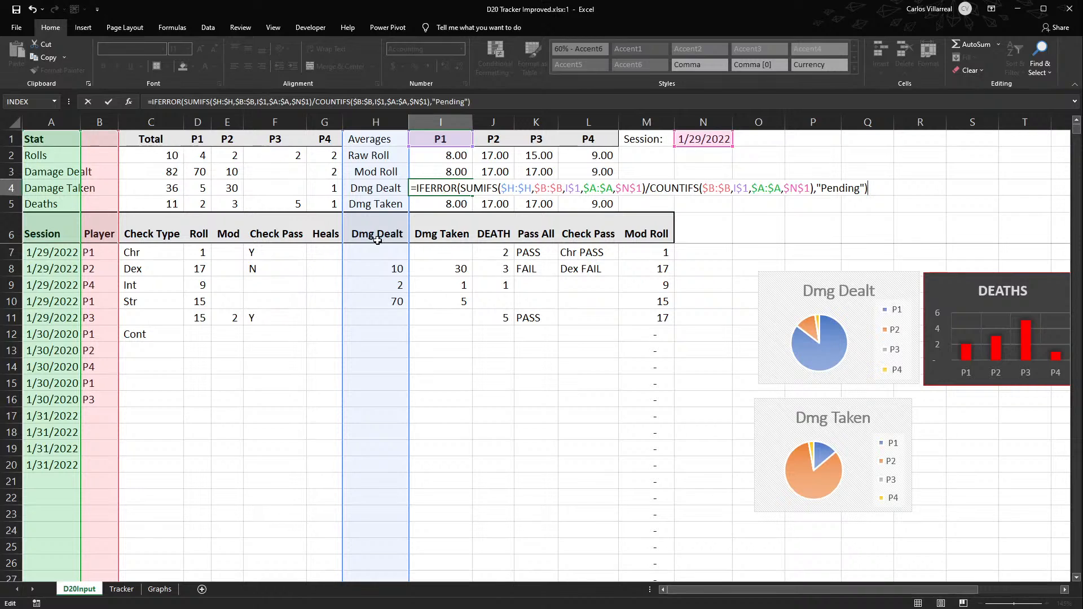
pyautogui.press('Return')
pyautogui.click(449, 188)
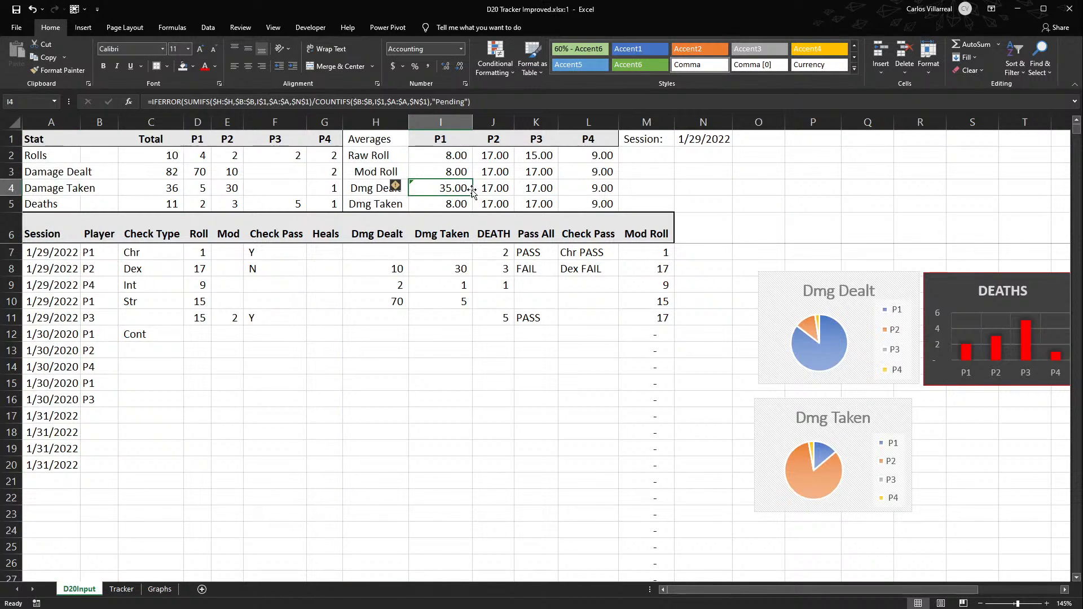
pyautogui.moveTo(473, 194); pyautogui.dragTo(617, 183)
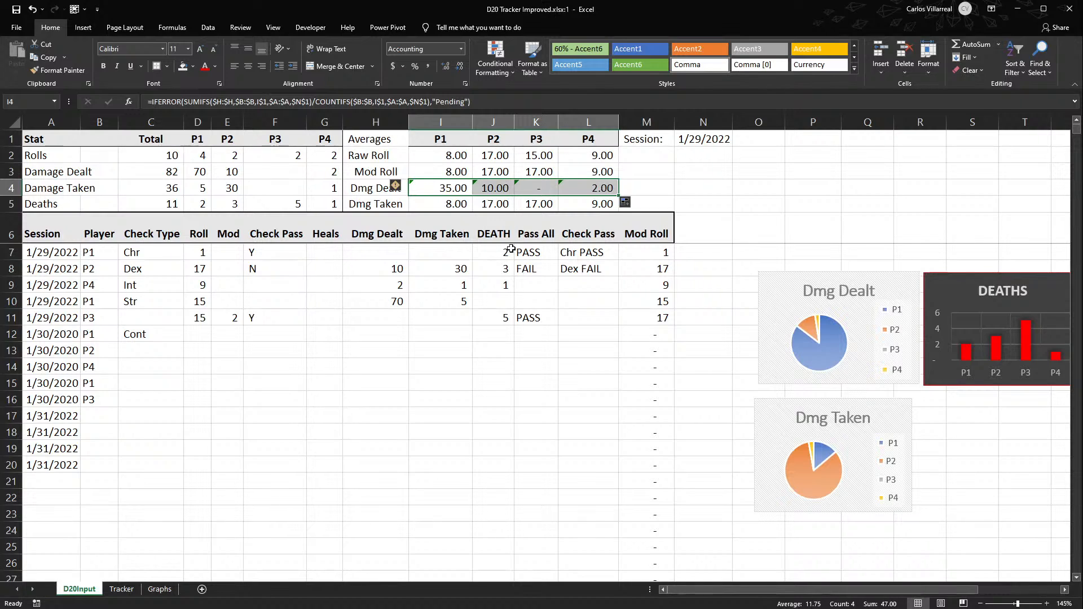
# - Examine the COUNTIFS divisor and error fallback in P1's Dmg Dealt formula in I4
pyautogui.click(451, 205)
pyautogui.click(445, 184)
pyautogui.doubleClick(445, 184)
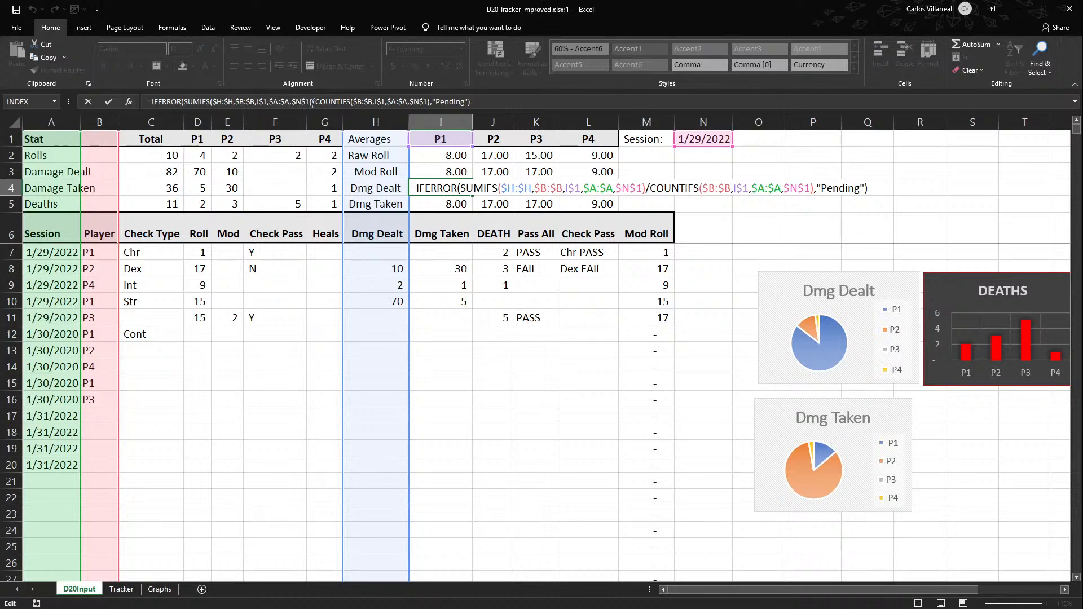
pyautogui.moveTo(313, 103); pyautogui.dragTo(466, 103)
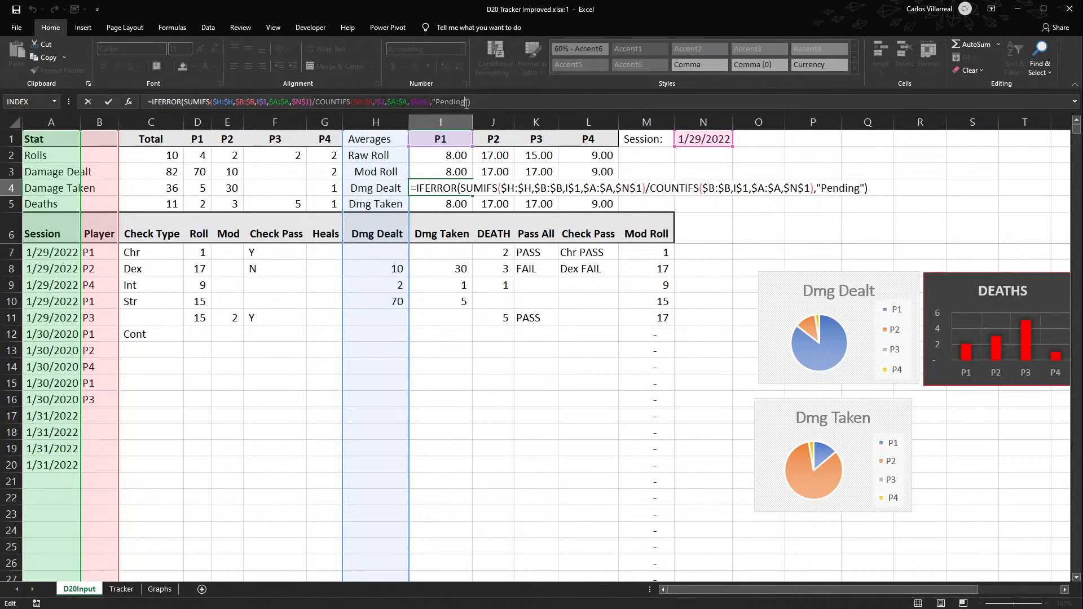
pyautogui.hotkey('ctrl', 'Return')
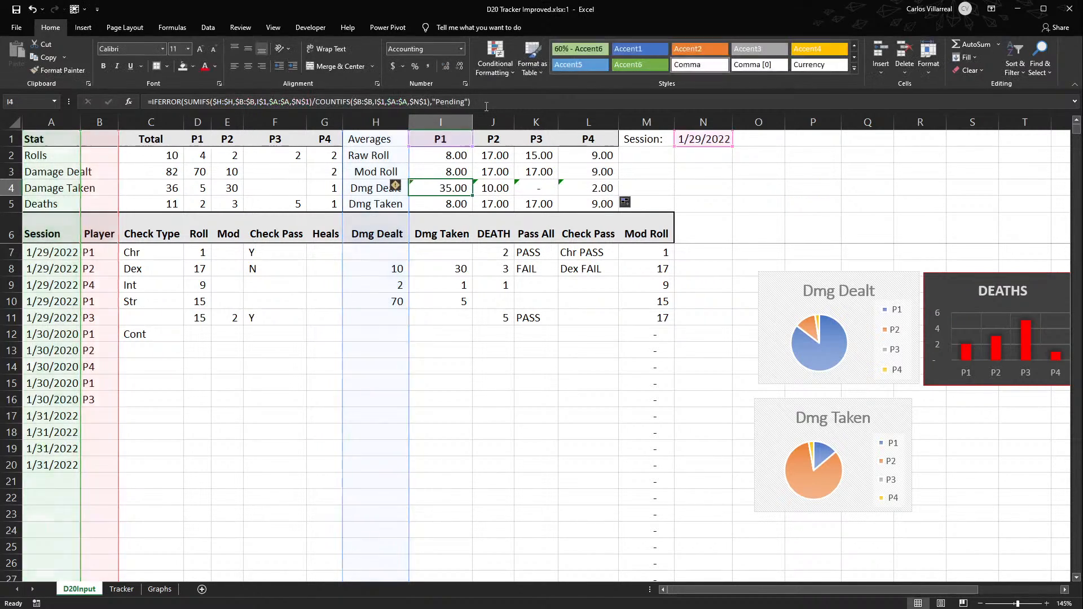
# - Replace the Averages heading in H1 with "Stat"
pyautogui.click(365, 138)
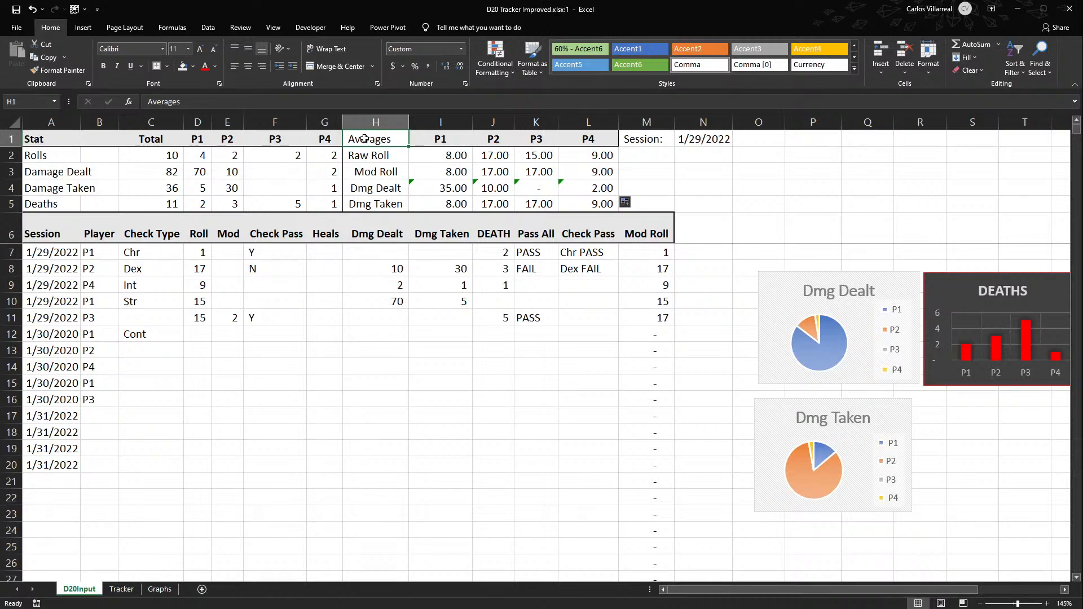
pyautogui.click(350, 157)
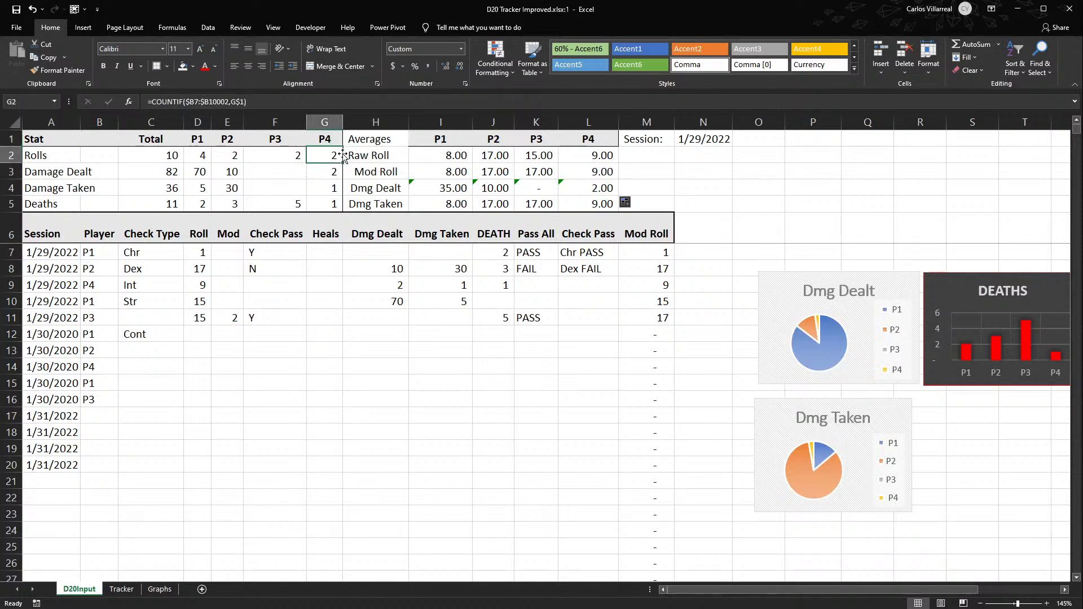
pyautogui.doubleClick(351, 156)
pyautogui.click(375, 137)
pyautogui.write('Stat')
pyautogui.press('Return')
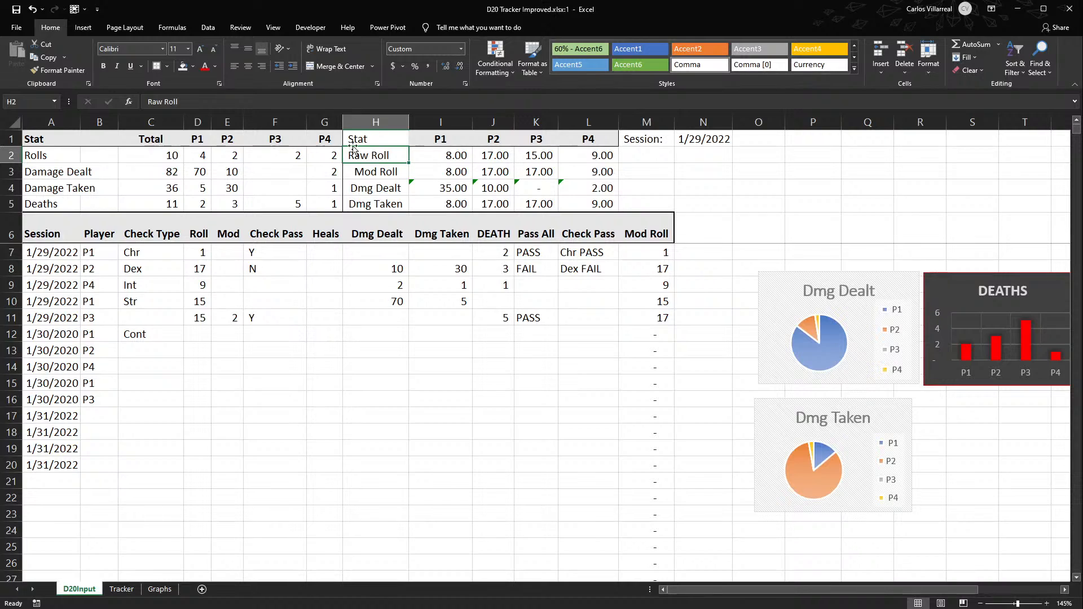
# - Rename the Raw Roll label in H2 as "Avg Raw Roll"
pyautogui.click(413, 144)
pyautogui.click(387, 156)
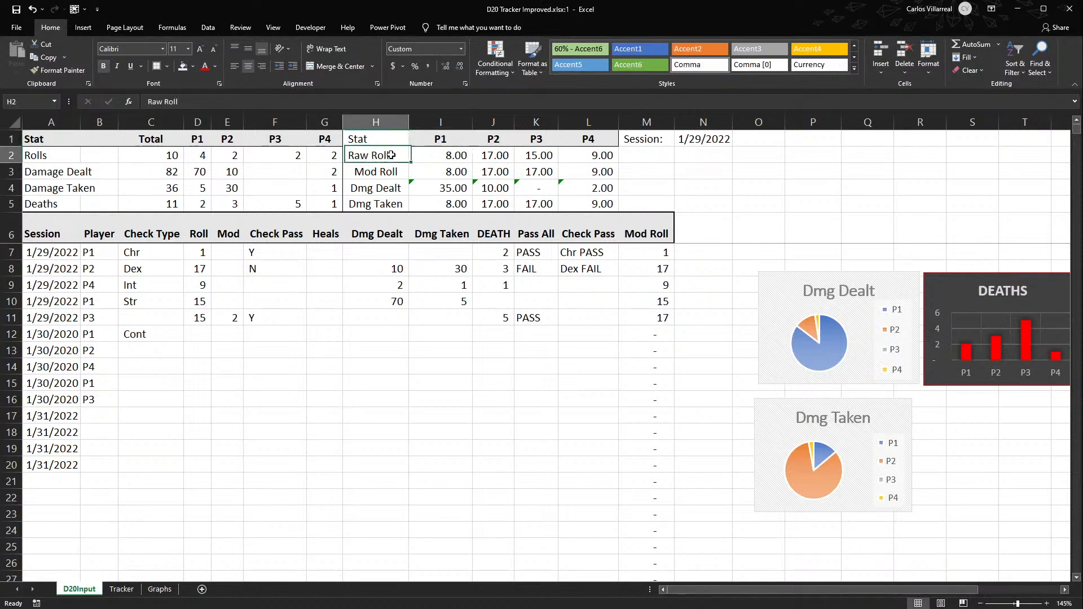
pyautogui.doubleClick(352, 158)
pyautogui.write('Avg')
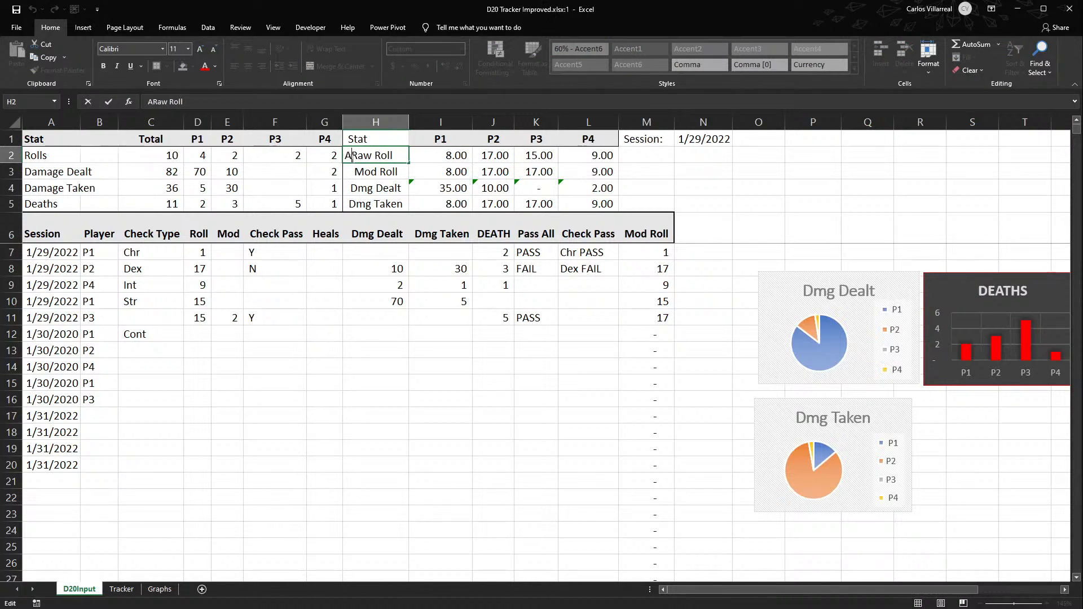
pyautogui.press('Return')
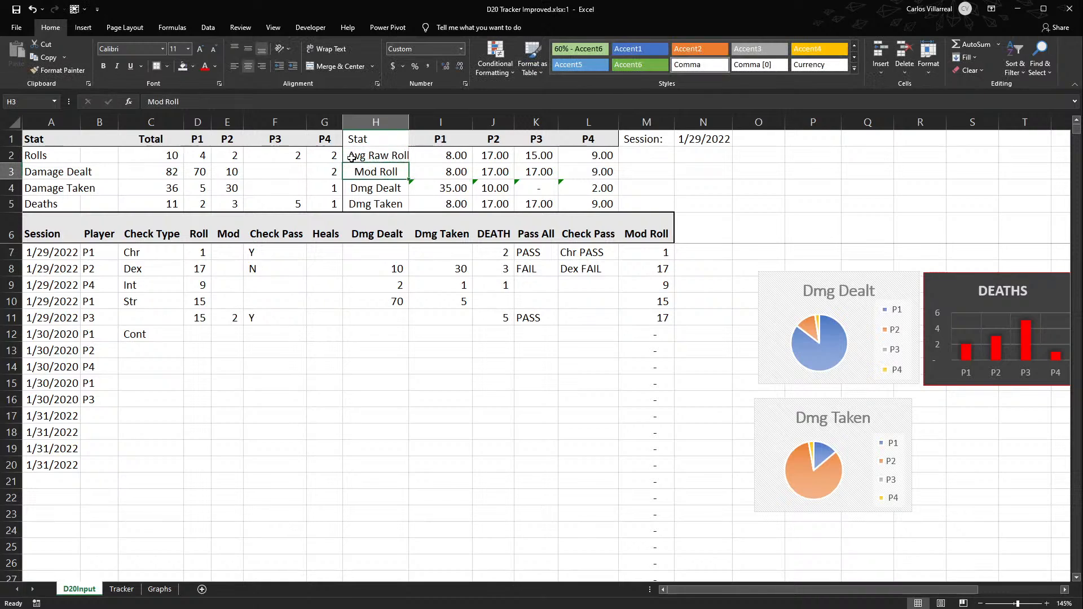
# - Rename the Mod Roll label in H3 as "Avg Mod Roll" and left-align the stat labels in H2:H5
pyautogui.doubleClick(348, 170)
pyautogui.write('Avg')
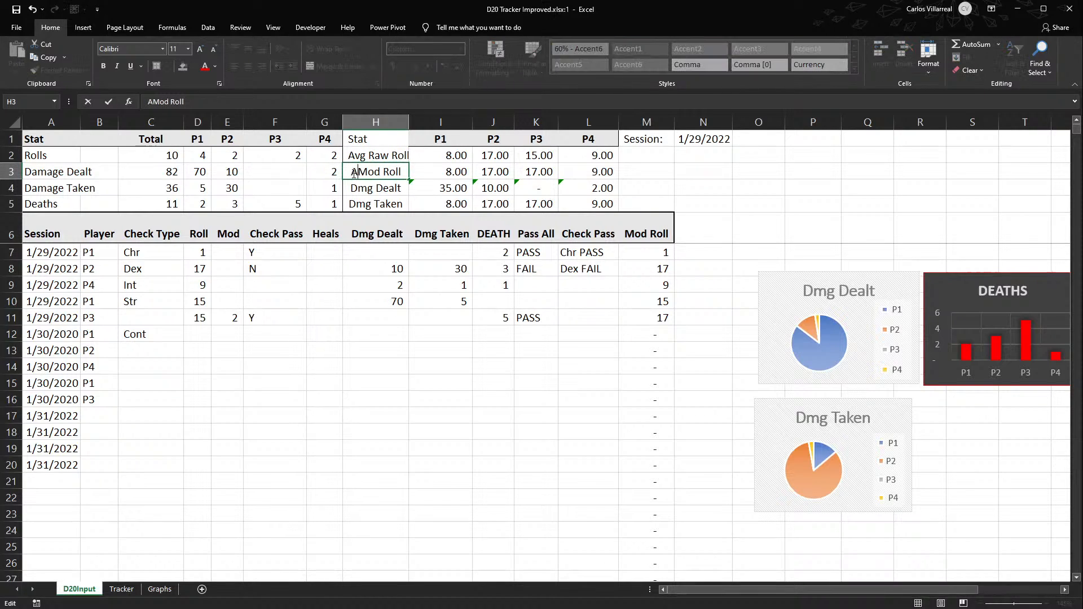
pyautogui.press('Return')
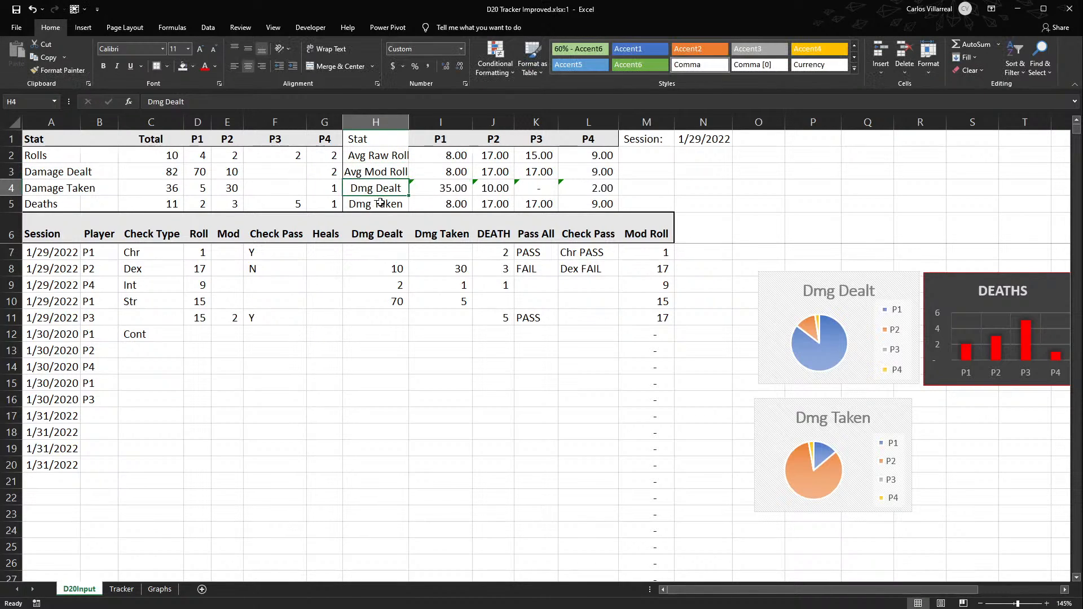
pyautogui.moveTo(382, 151); pyautogui.dragTo(398, 218)
pyautogui.click(236, 70)
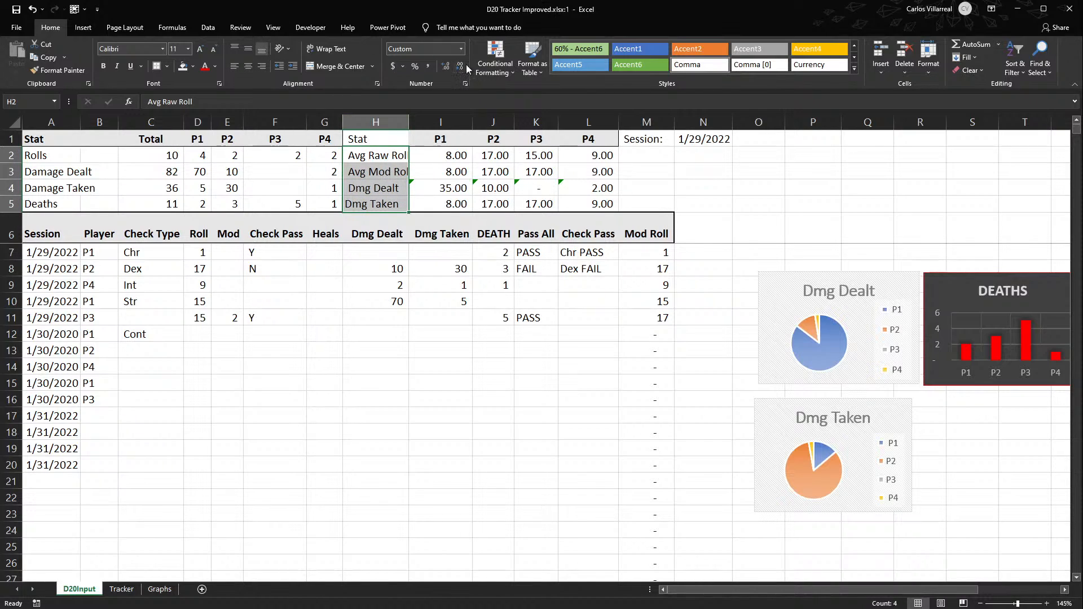
# - Copy the Dmg Dealt formula from I4 across to L4 and inspect the copies in J4 and L4
pyautogui.click(451, 188)
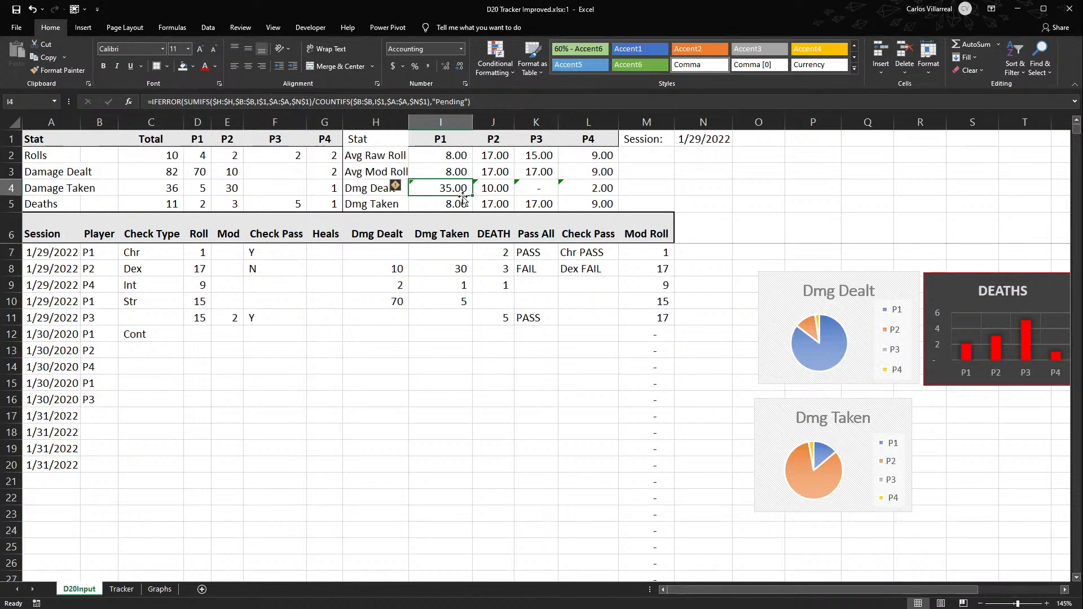
pyautogui.moveTo(473, 196); pyautogui.dragTo(612, 194)
pyautogui.doubleClick(487, 190)
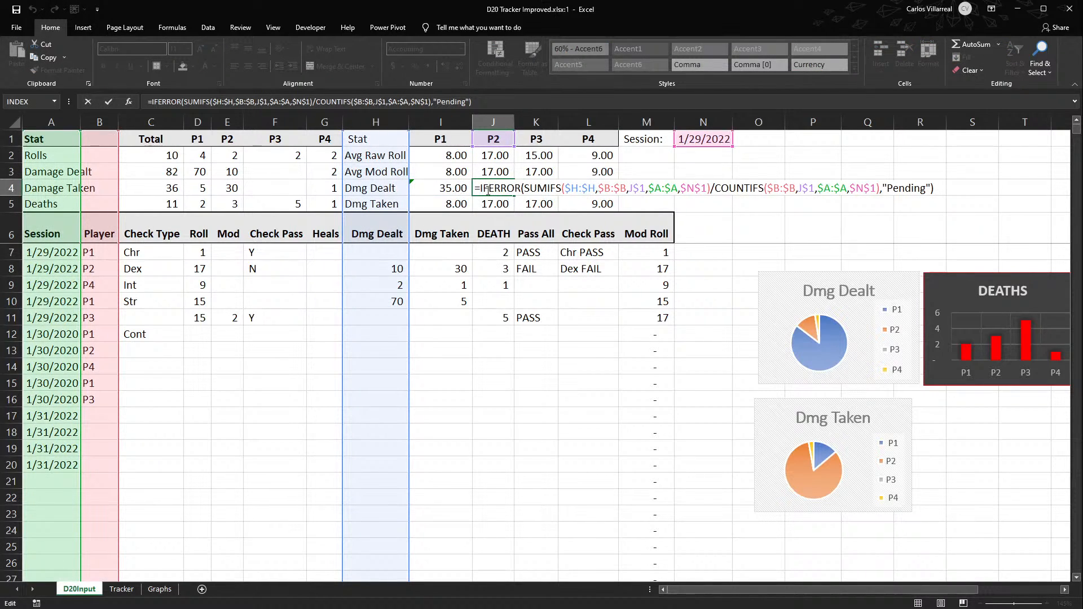
pyautogui.press('Escape')
pyautogui.click(437, 192)
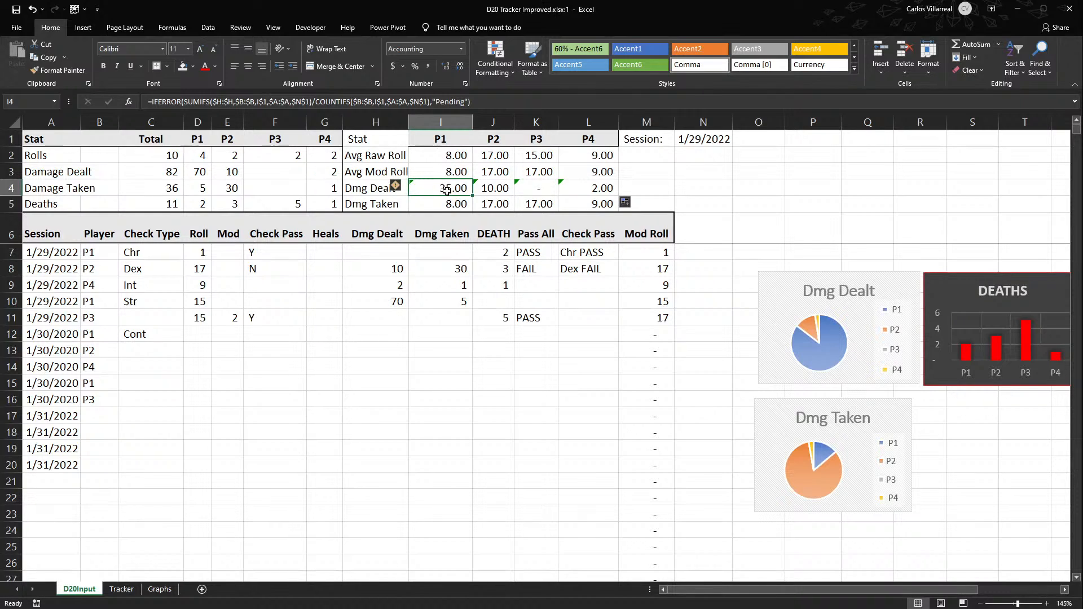
pyautogui.click(567, 192)
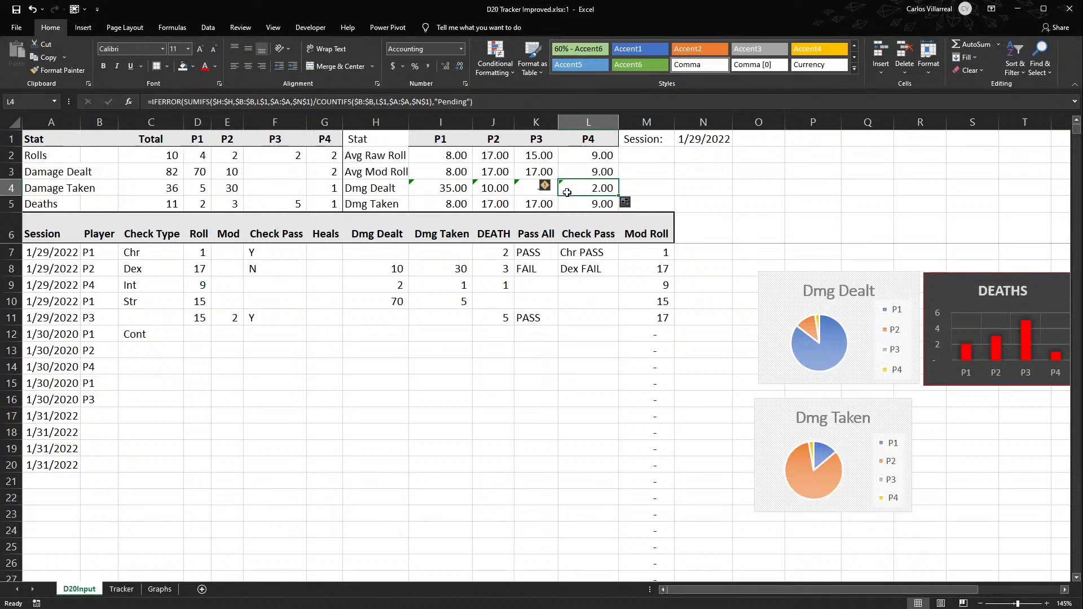
pyautogui.doubleClick(577, 192)
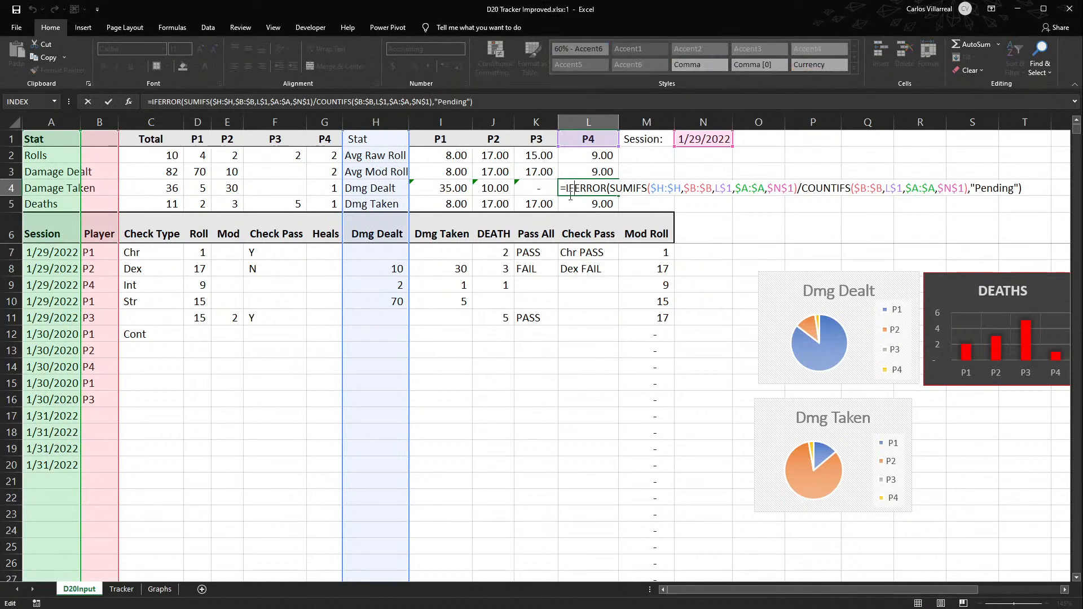
pyautogui.press('Escape')
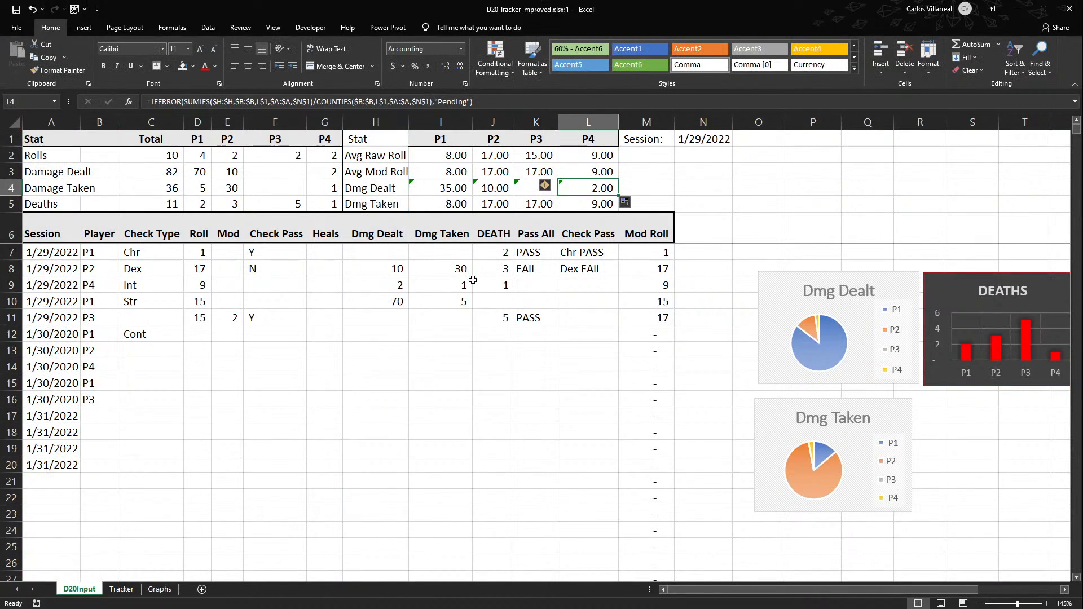
# - Compare P1's Dmg Dealt entry in row 10 with P1's Dmg Dealt formula in I4
pyautogui.click(380, 307)
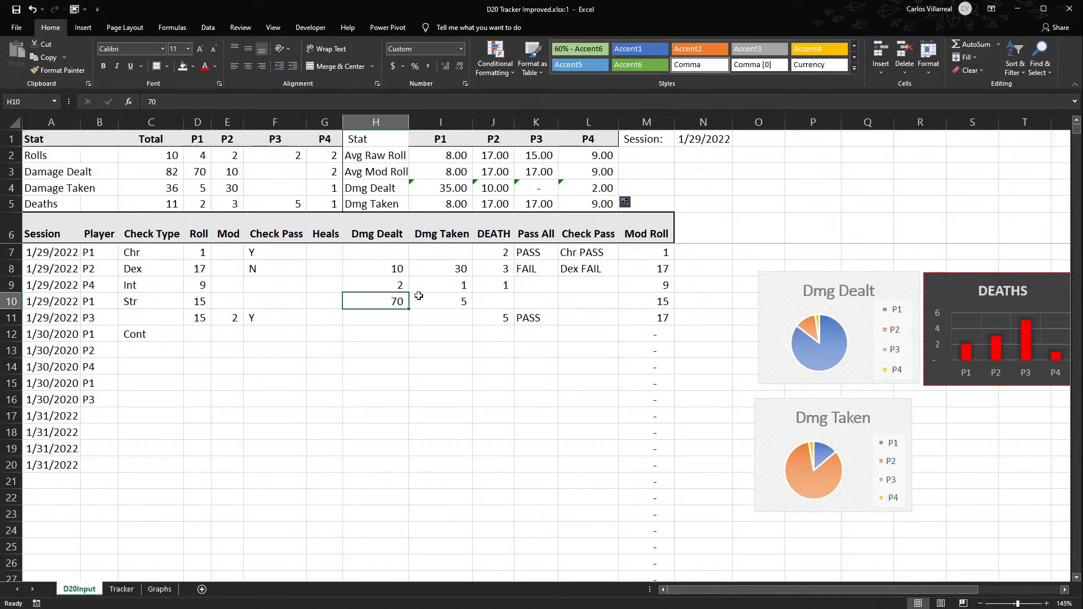
pyautogui.click(569, 265)
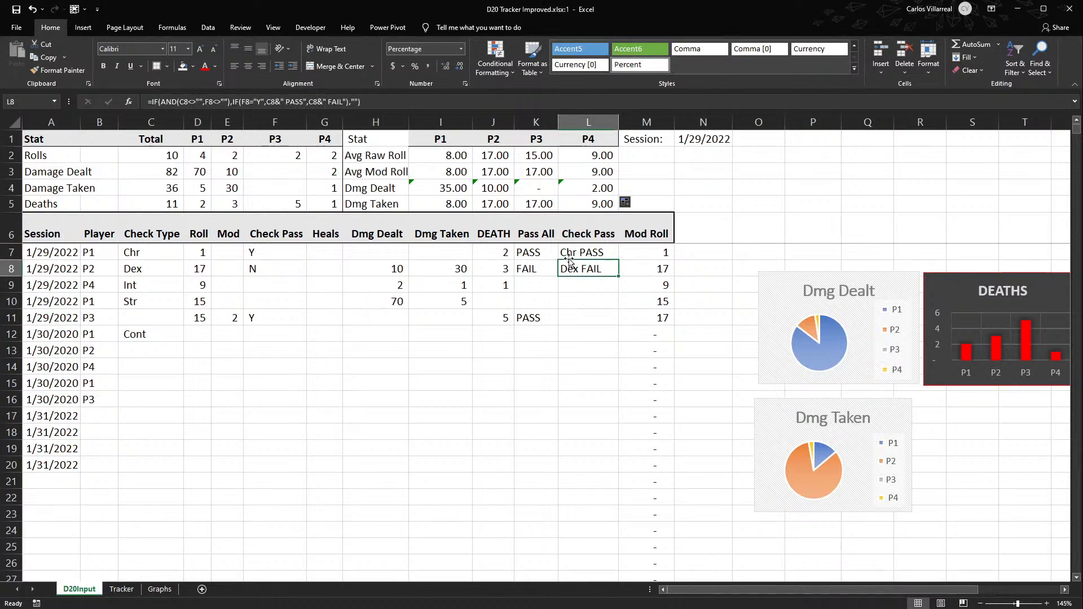
pyautogui.click(381, 302)
pyautogui.moveTo(382, 302); pyautogui.dragTo(132, 301)
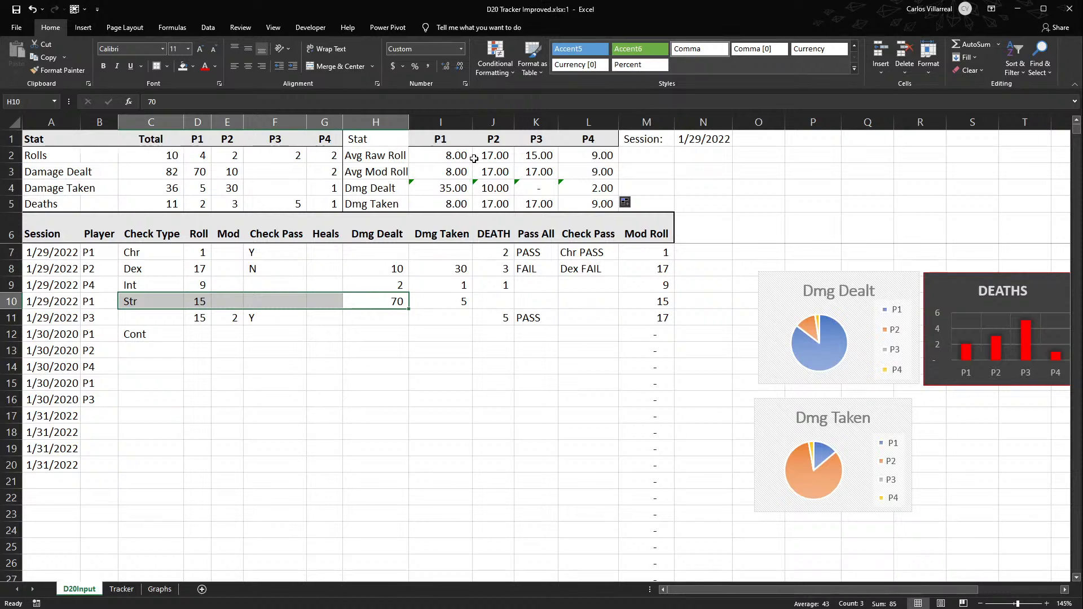
pyautogui.click(443, 188)
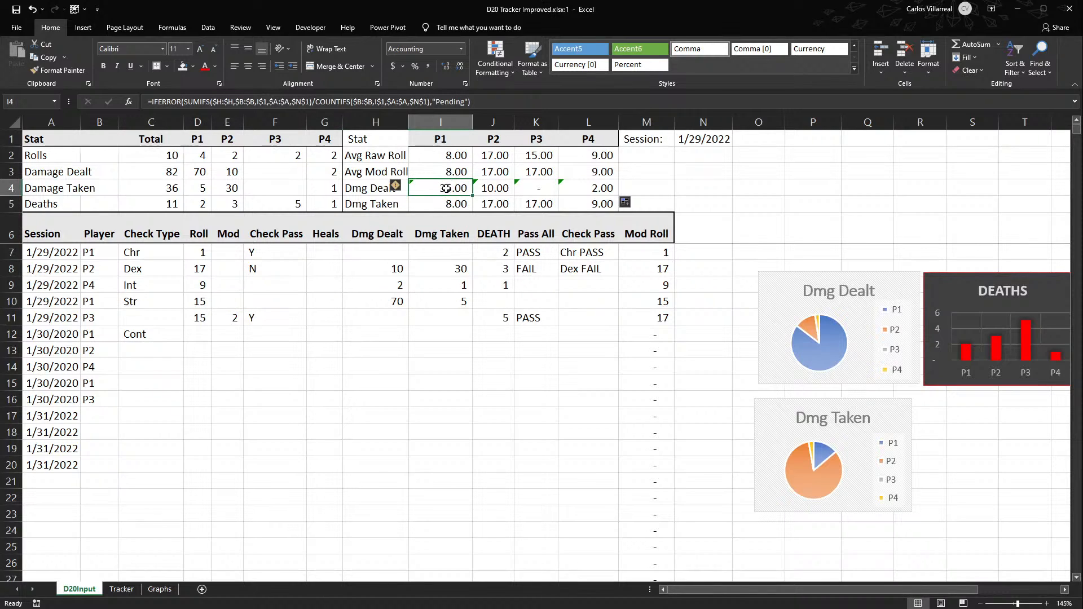
pyautogui.doubleClick(446, 189)
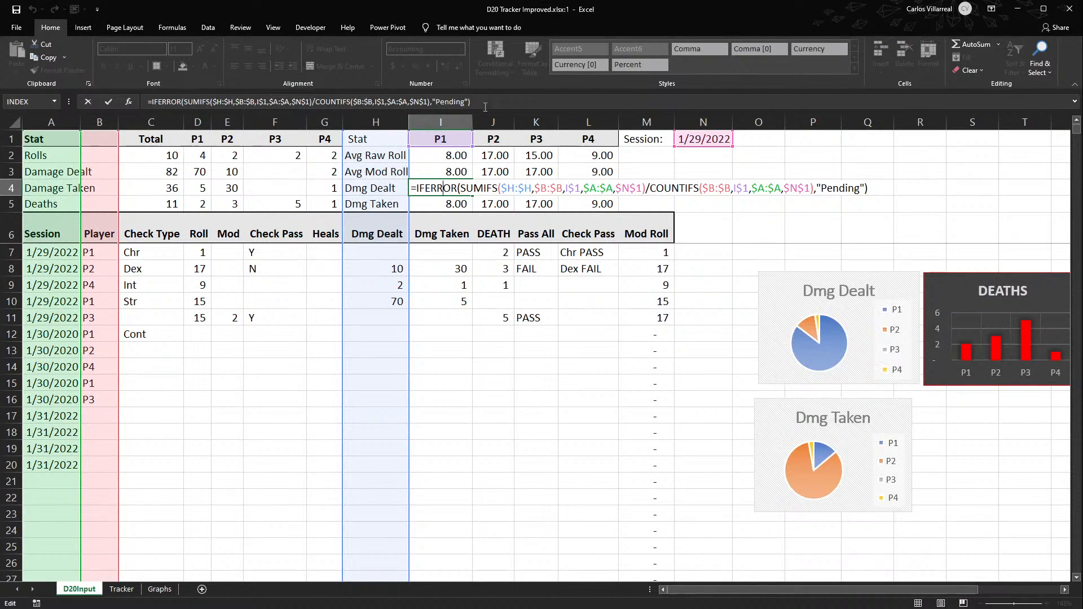
pyautogui.click(312, 102)
pyautogui.hotkey('shift', 'End')
pyautogui.press('Delete')
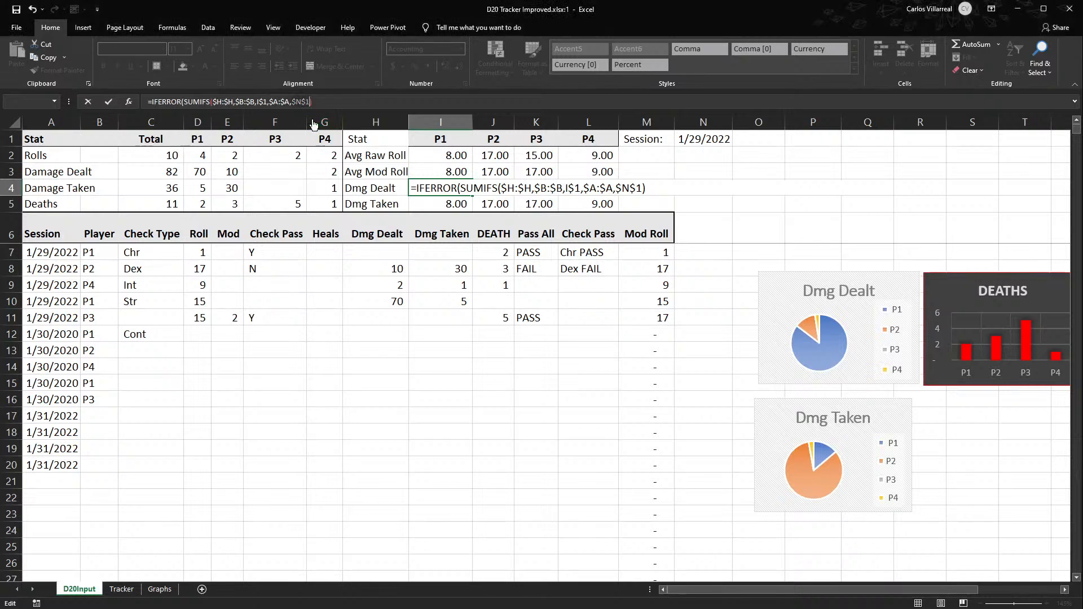
pyautogui.press('Escape')
# - Remove the COUNTIFS divisor from I4's Dmg Dealt formula, keeping the "Pending" fallback, and copy the formula across to L4
pyautogui.click(312, 98)
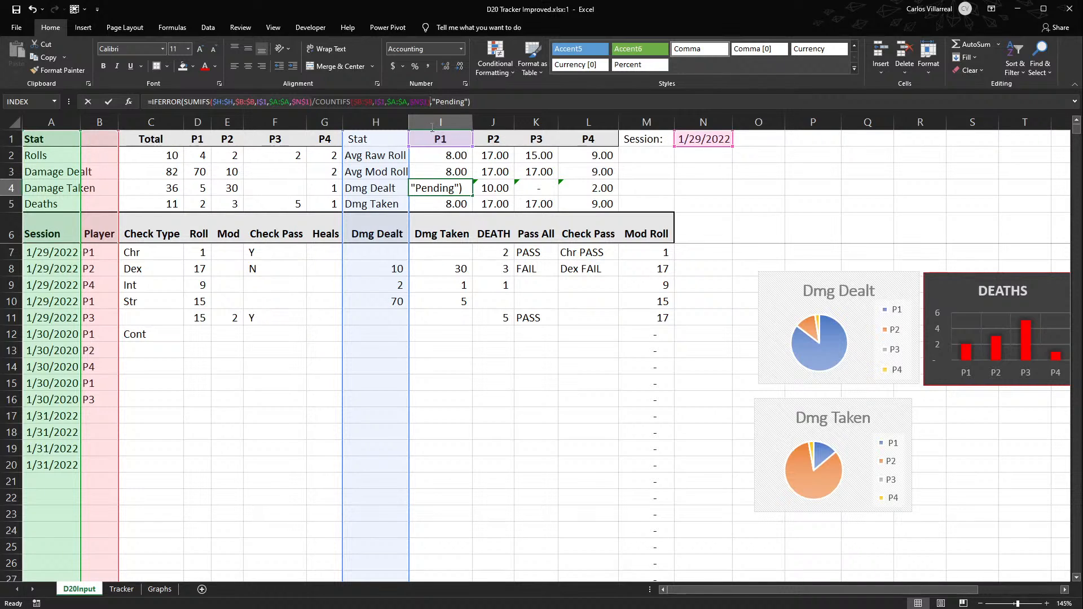
pyautogui.press('BackSpace')
pyautogui.press('BackSpace')
pyautogui.press('BackSpace')
pyautogui.press('BackSpace')
pyautogui.press('BackSpace')
pyautogui.press('BackSpace')
pyautogui.press('BackSpace')
pyautogui.press('BackSpace')
pyautogui.press('BackSpace')
pyautogui.press('BackSpace')
pyautogui.press('BackSpace')
pyautogui.press('BackSpace')
pyautogui.press('BackSpace')
pyautogui.press('BackSpace')
pyautogui.press('BackSpace')
pyautogui.press('BackSpace')
pyautogui.press('BackSpace')
pyautogui.press('BackSpace')
pyautogui.press('BackSpace')
pyautogui.press('BackSpace')
pyautogui.press('Return')
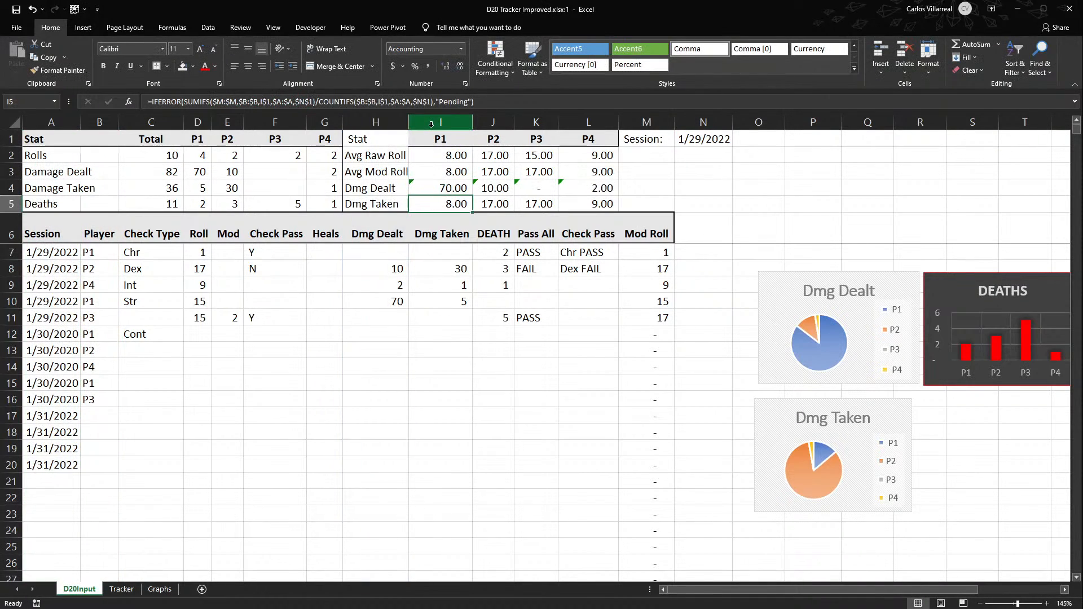
pyautogui.click(461, 185)
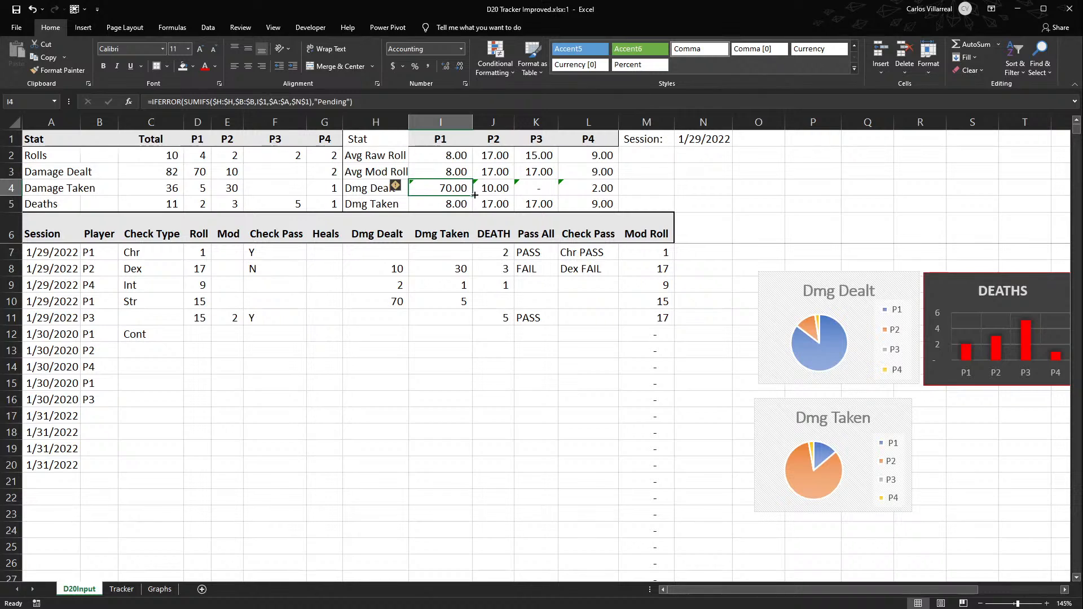
pyautogui.moveTo(462, 185); pyautogui.dragTo(598, 192)
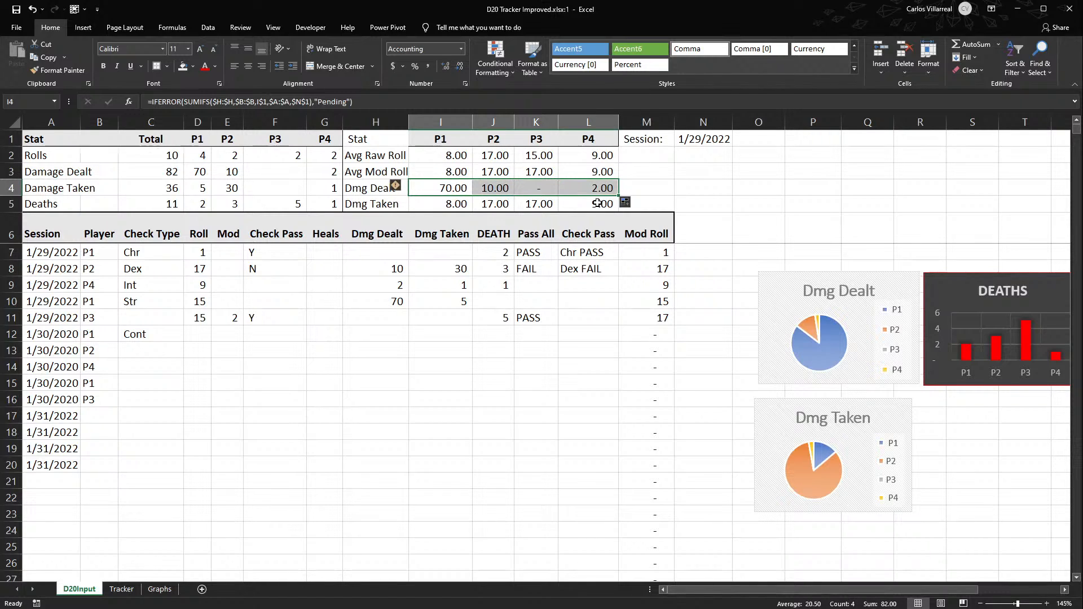
# - Inspect the copied Dmg Dealt formulas for P2 in J4 and P3 in K4
pyautogui.click(494, 187)
pyautogui.doubleClick(494, 187)
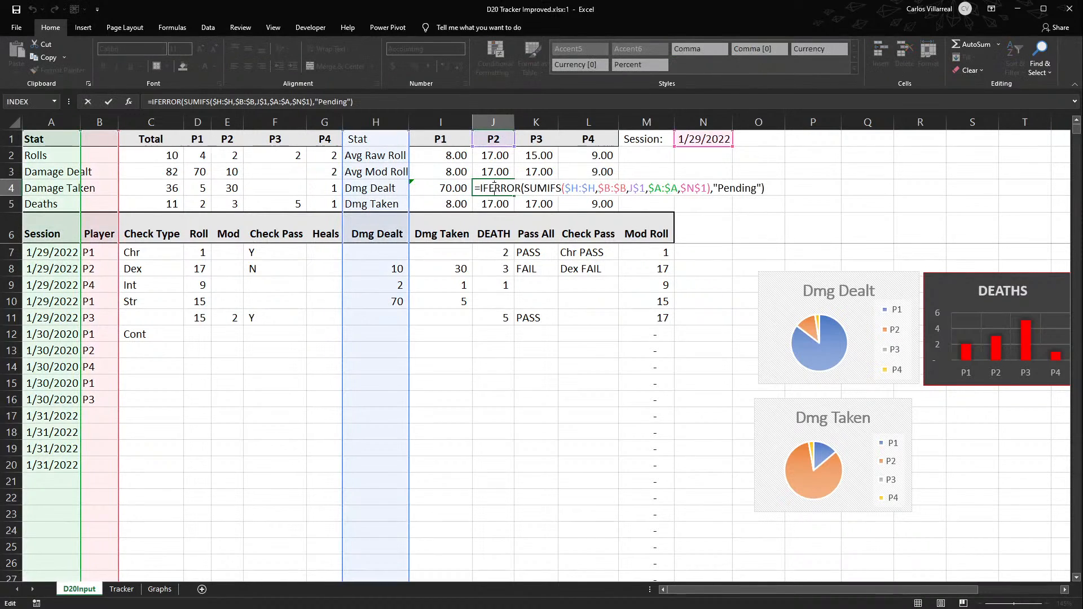
pyautogui.press('Escape')
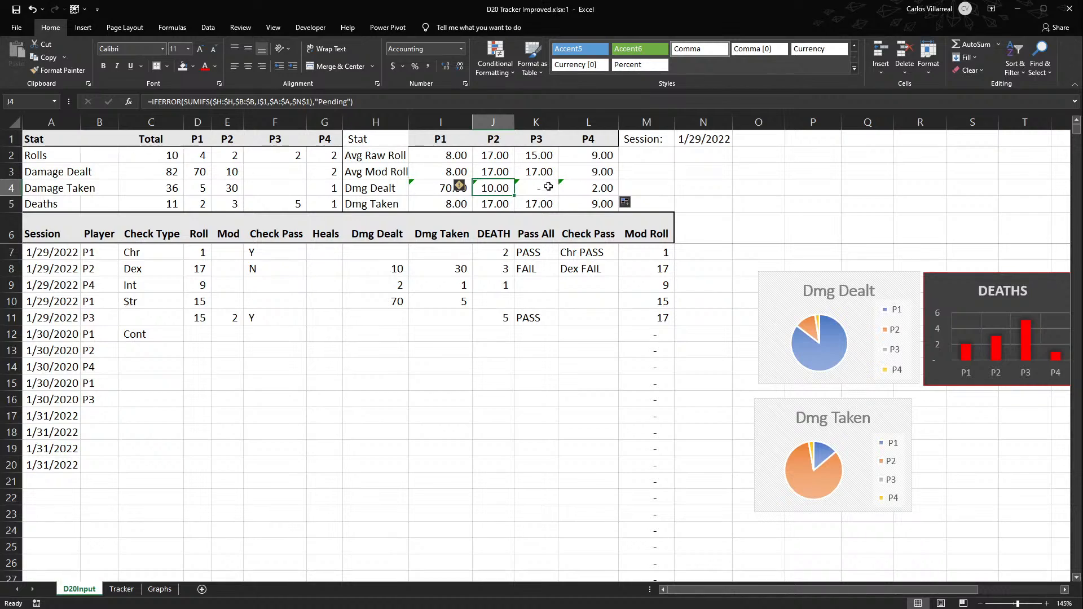
pyautogui.click(547, 187)
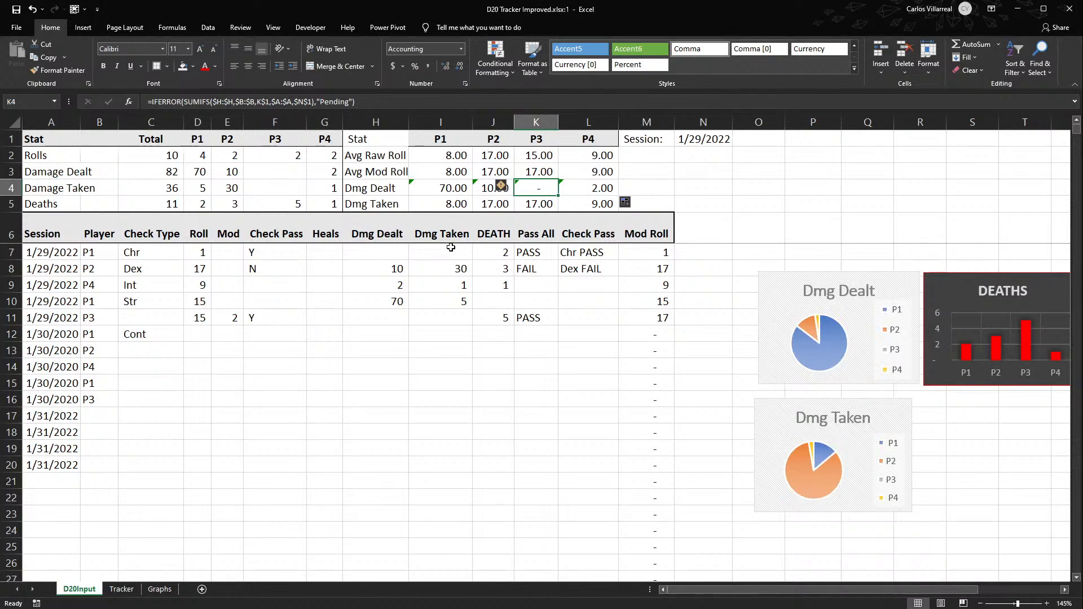
pyautogui.click(415, 254)
pyautogui.click(544, 186)
# - Copy the Dmg Dealt formulas in I4:L4 down into the Dmg Taken row and inspect the formula in I5
pyautogui.moveTo(441, 191); pyautogui.dragTo(620, 207)
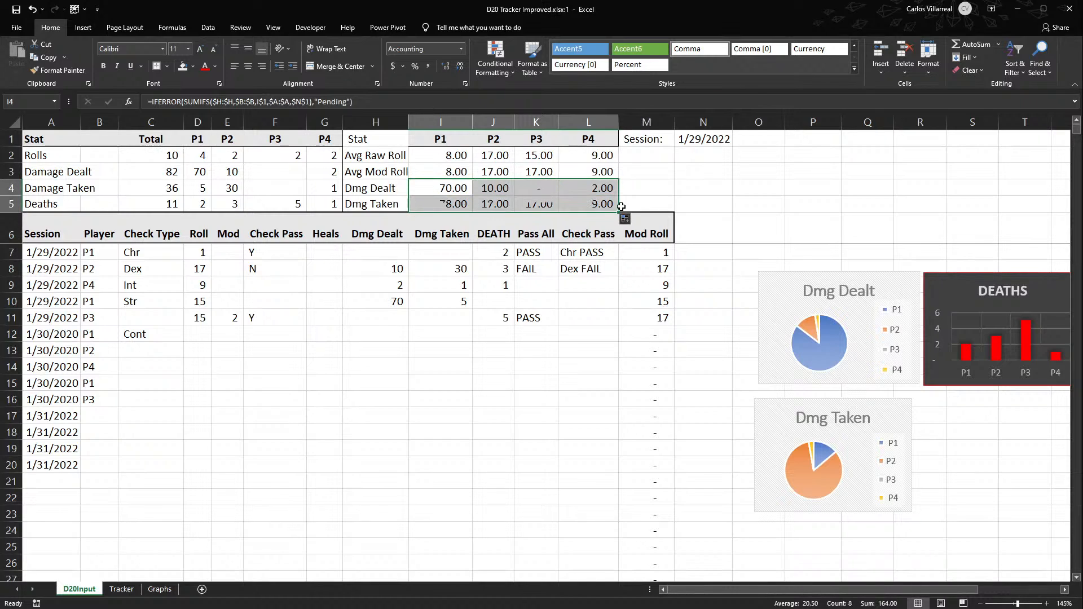
pyautogui.doubleClick(443, 204)
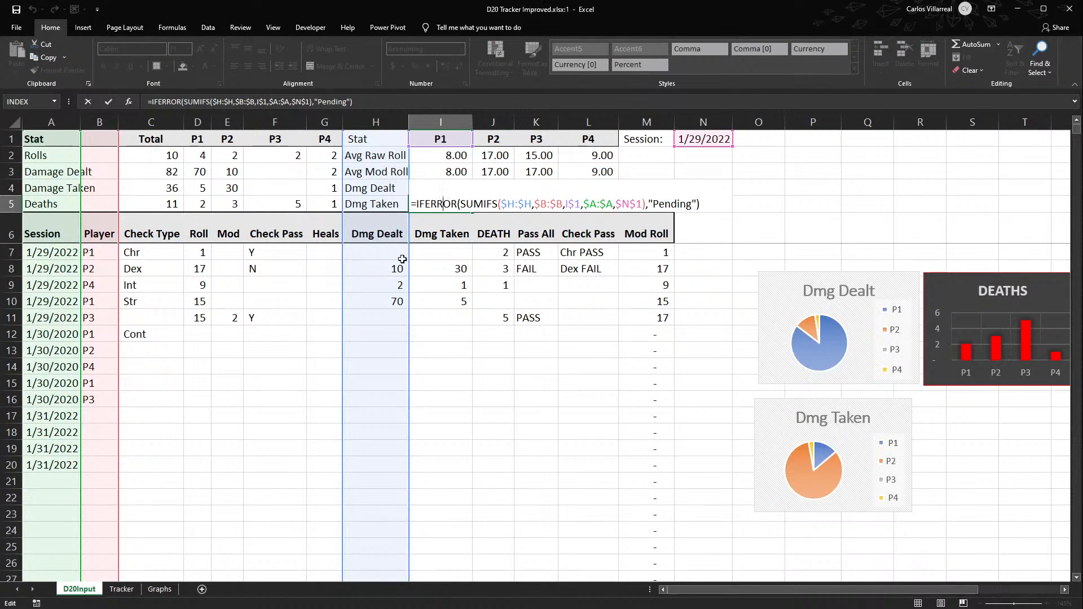
pyautogui.hotkey('ctrl', 'Return')
# - Move the player stats and session block I1:N5 one column over to J1:O5 and narrow column I
pyautogui.moveTo(440, 139); pyautogui.dragTo(681, 199)
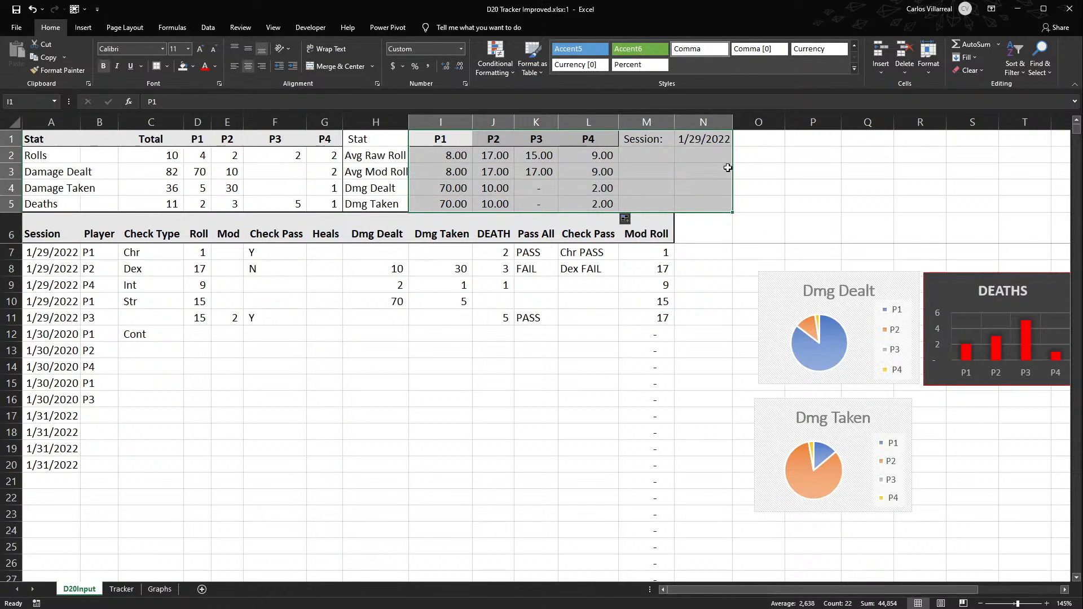
pyautogui.moveTo(732, 170); pyautogui.dragTo(756, 169)
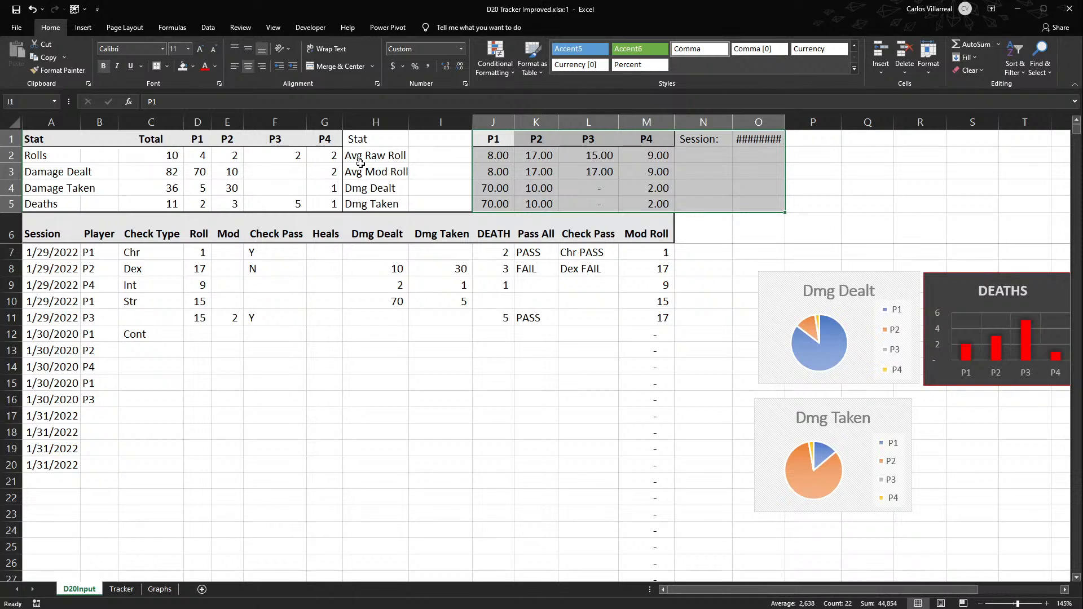
pyautogui.click(500, 202)
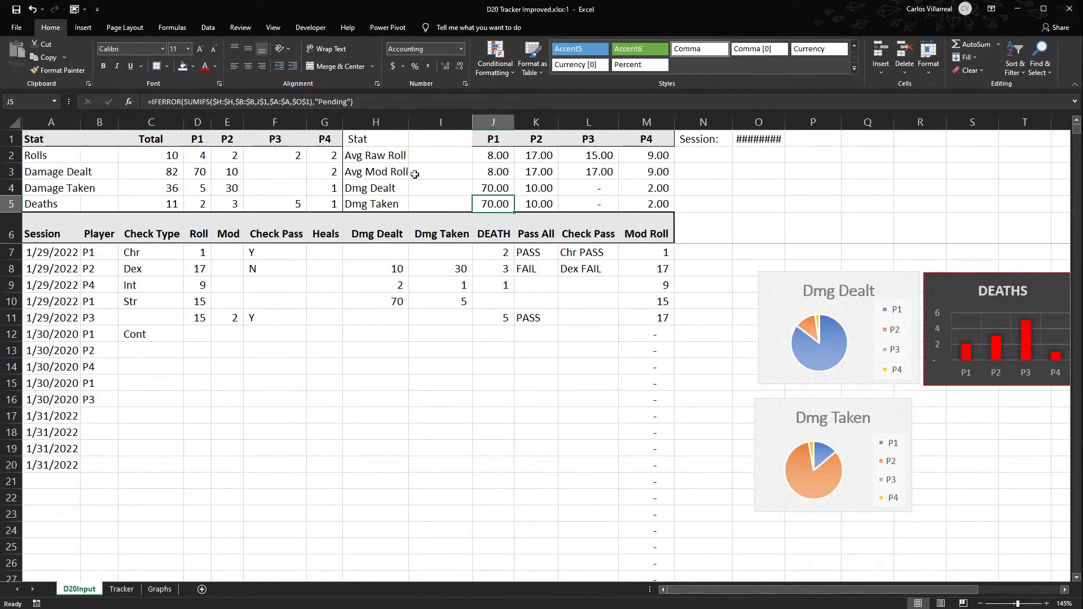
pyautogui.moveTo(474, 119); pyautogui.dragTo(453, 123)
# - Point J5's SUMIFS sum range to the Dmg Taken column I and copy the formula across to M5
pyautogui.press('F2')
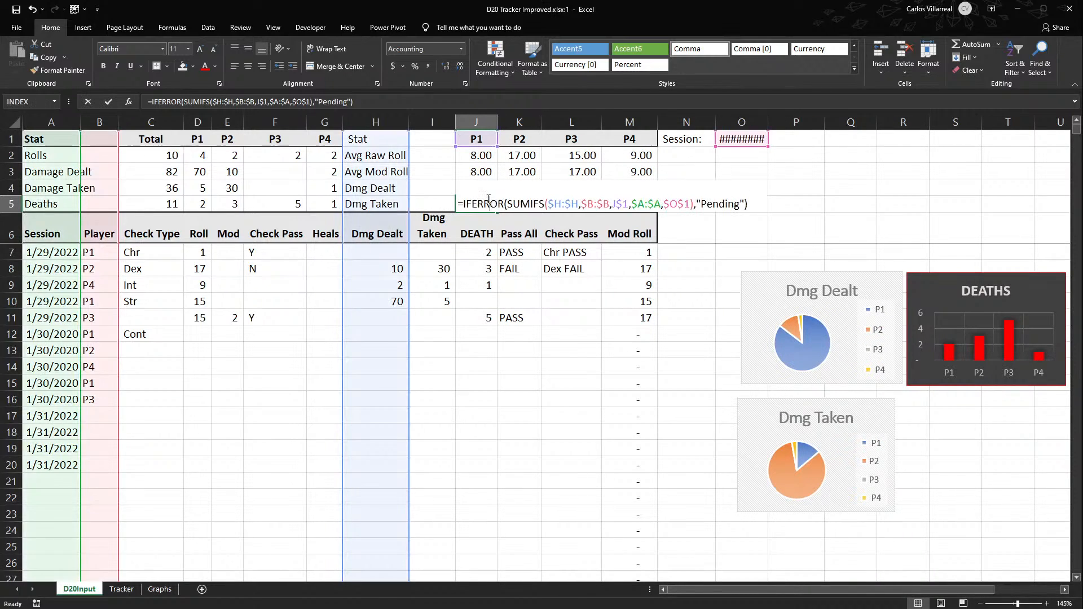
pyautogui.moveTo(406, 169); pyautogui.dragTo(427, 168)
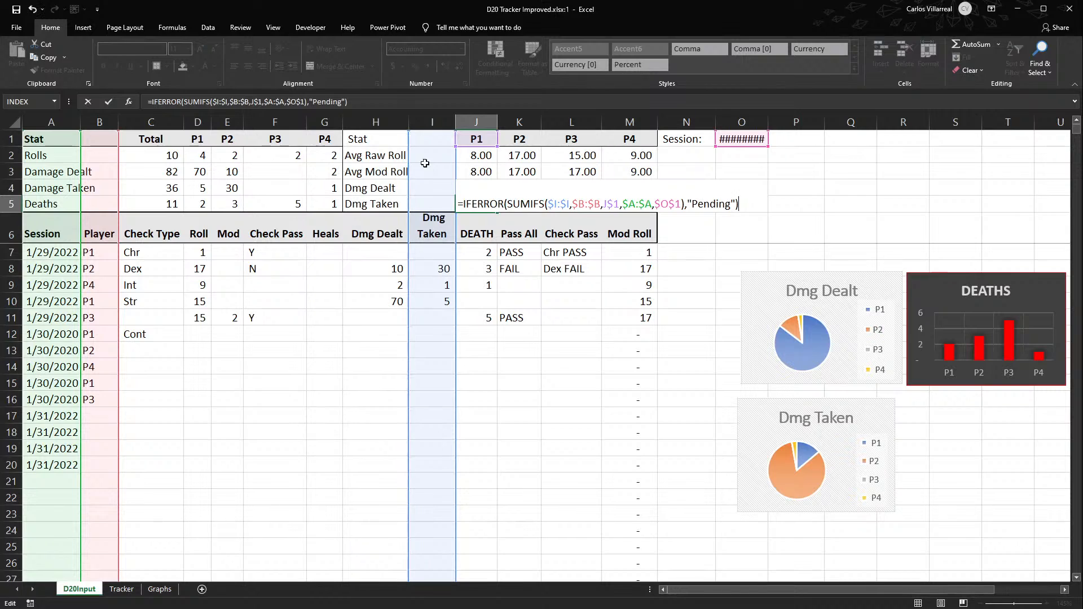
pyautogui.press('Return')
pyautogui.click(478, 204)
pyautogui.moveTo(494, 208); pyautogui.dragTo(632, 207)
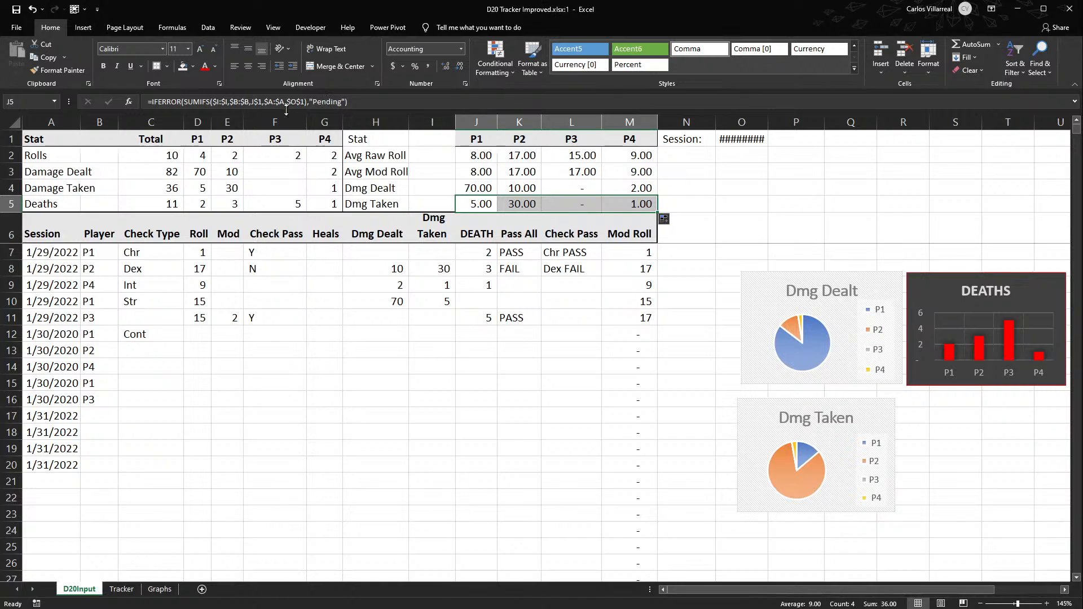
pyautogui.press('Tab')
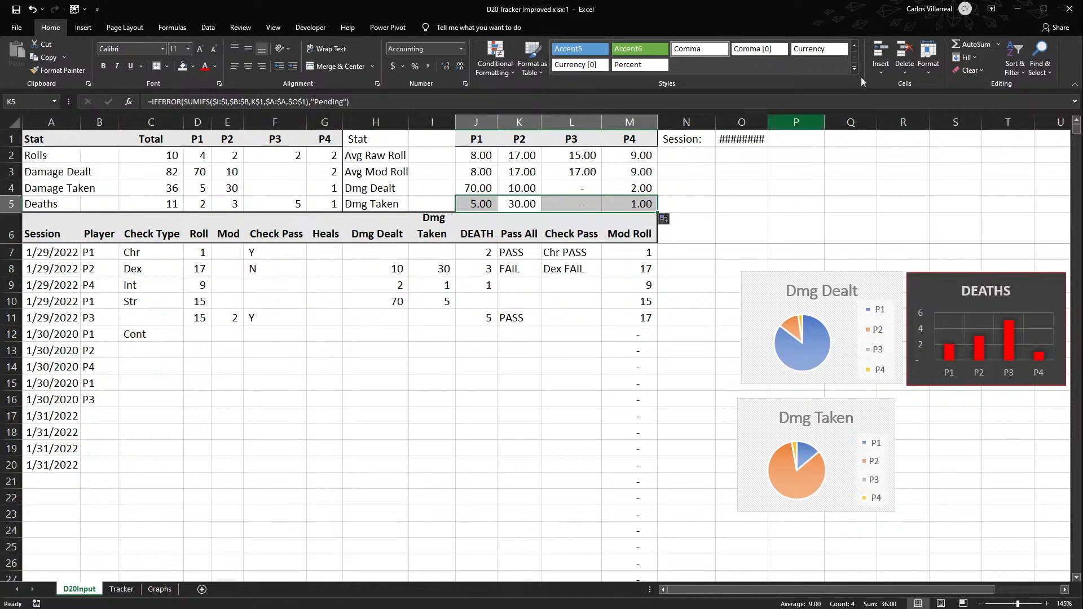
# - Widen column O to fit the session date and narrow column N around the Session label
pyautogui.doubleClick(768, 122)
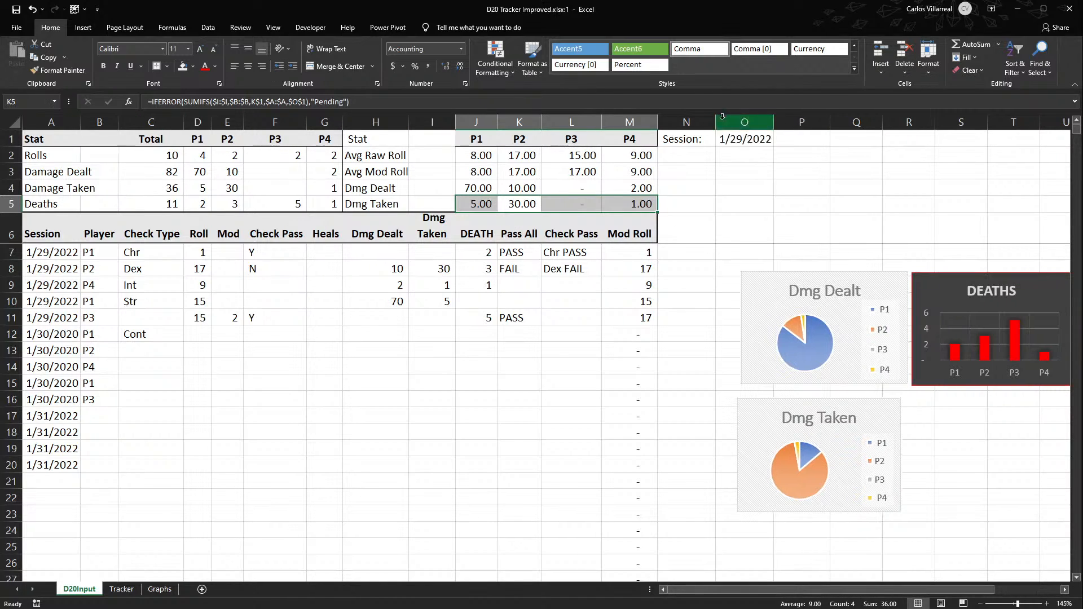
pyautogui.doubleClick(715, 121)
pyautogui.click(718, 121)
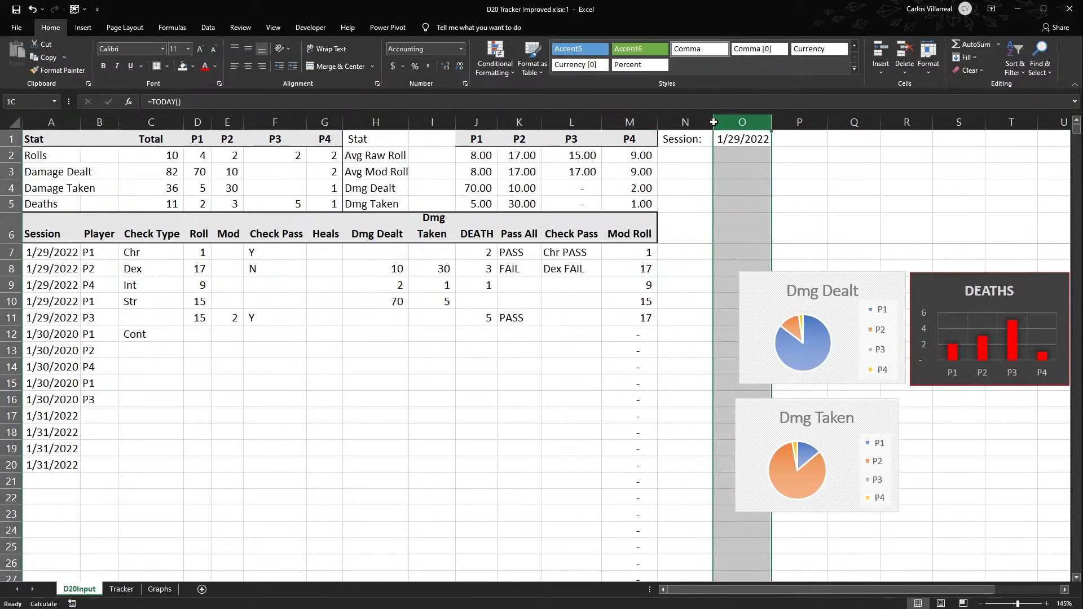
pyautogui.moveTo(713, 122); pyautogui.dragTo(707, 122)
pyautogui.click(704, 200)
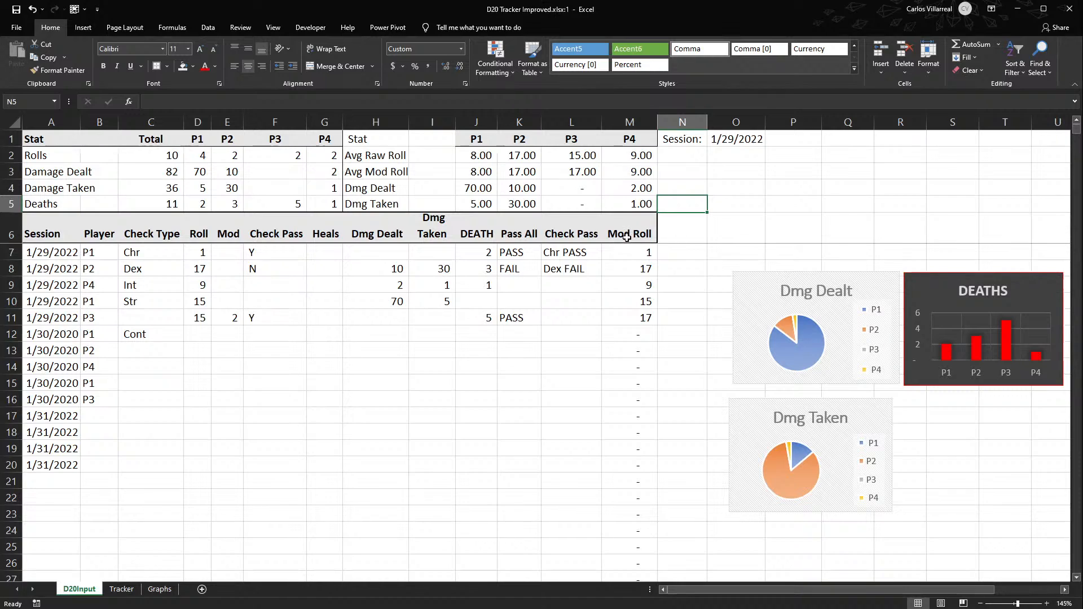
pyautogui.click(205, 360)
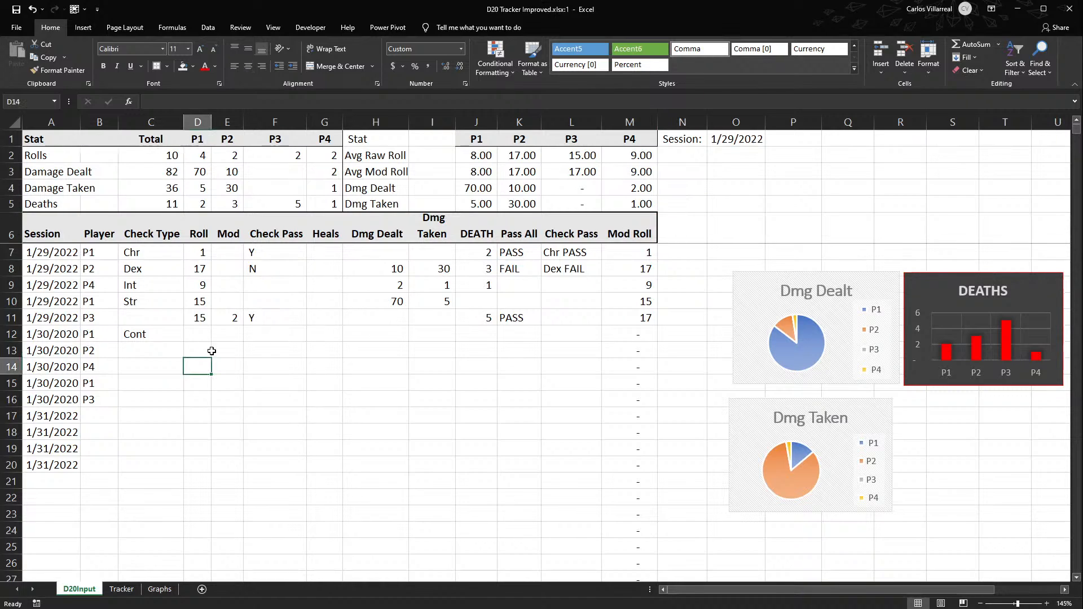
# - Change the Stat heading in H1 to Daily Statistics
pyautogui.click(355, 141)
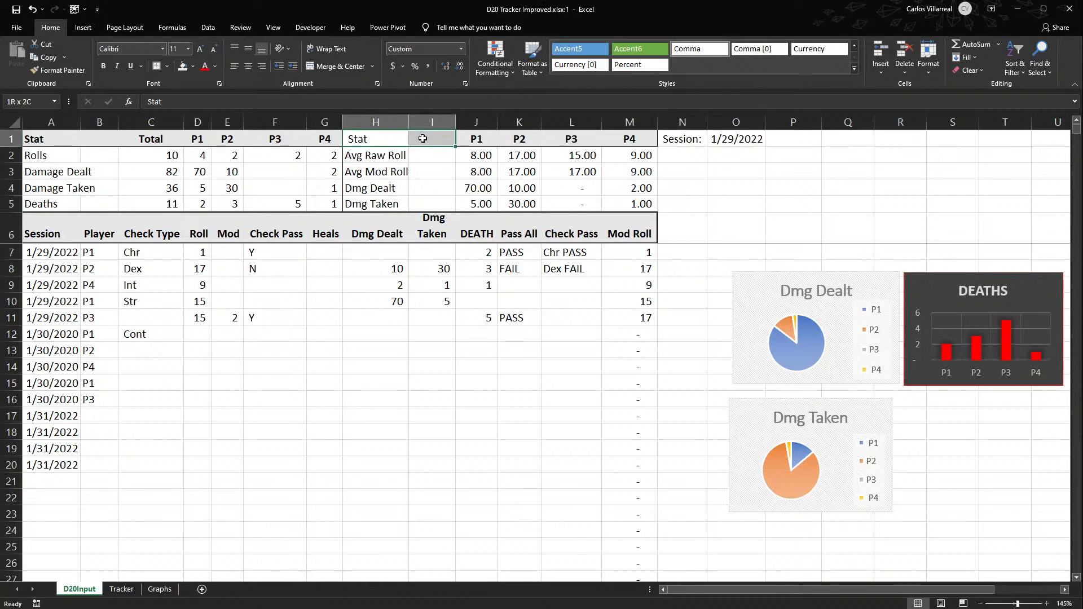
pyautogui.doubleClick(347, 138)
pyautogui.write('Dail')
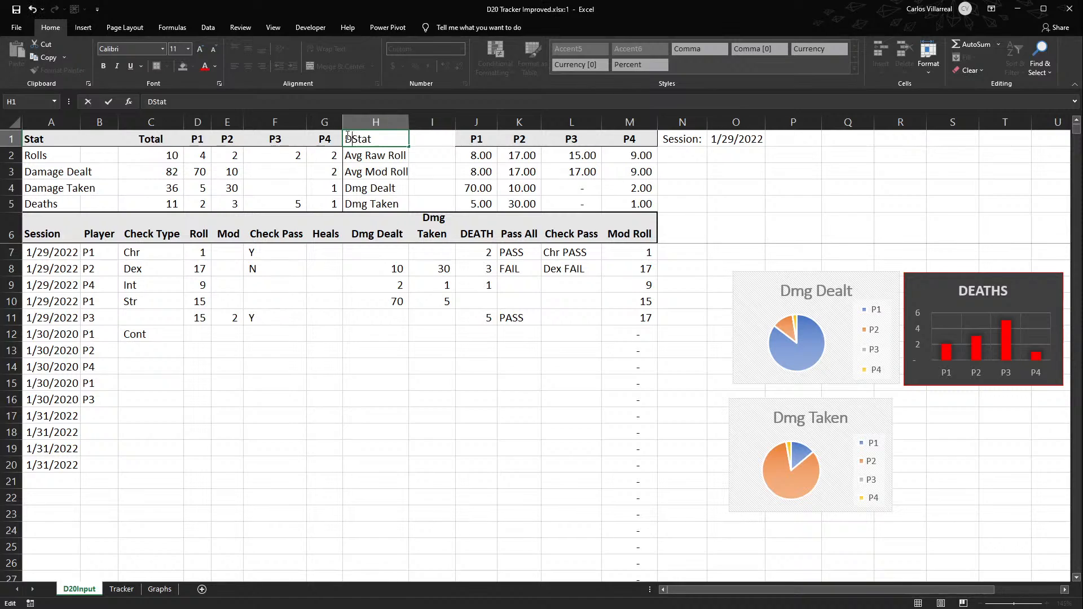
pyautogui.write('y')
pyautogui.press('Right')
pyautogui.press('Right')
pyautogui.press('Right')
pyautogui.write('istics')
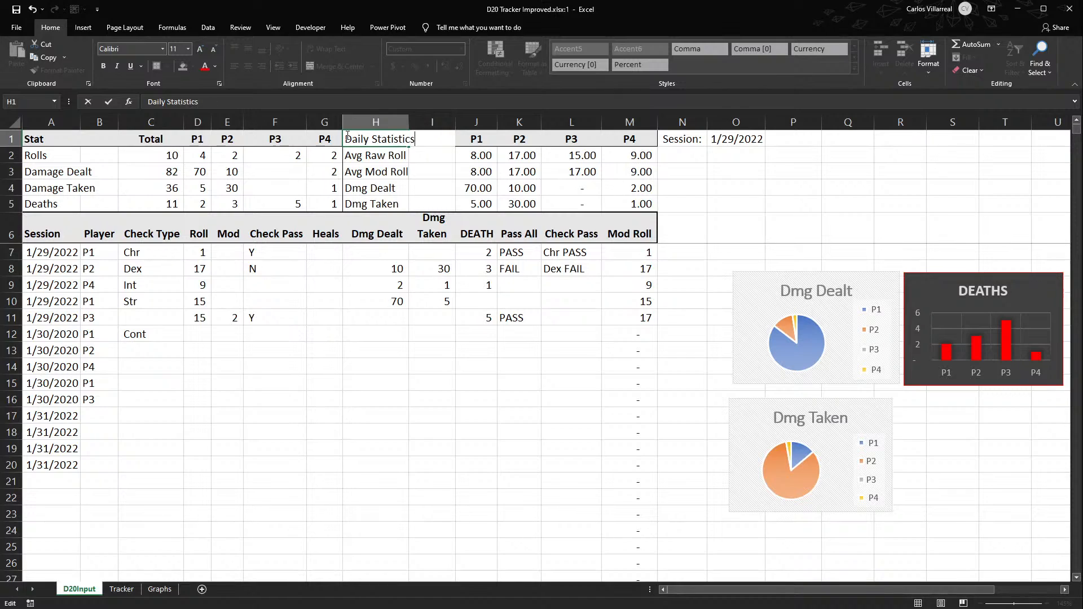
pyautogui.press('Return')
# - Make the player statistics header row H1:M1 bold
pyautogui.moveTo(361, 144); pyautogui.dragTo(649, 141)
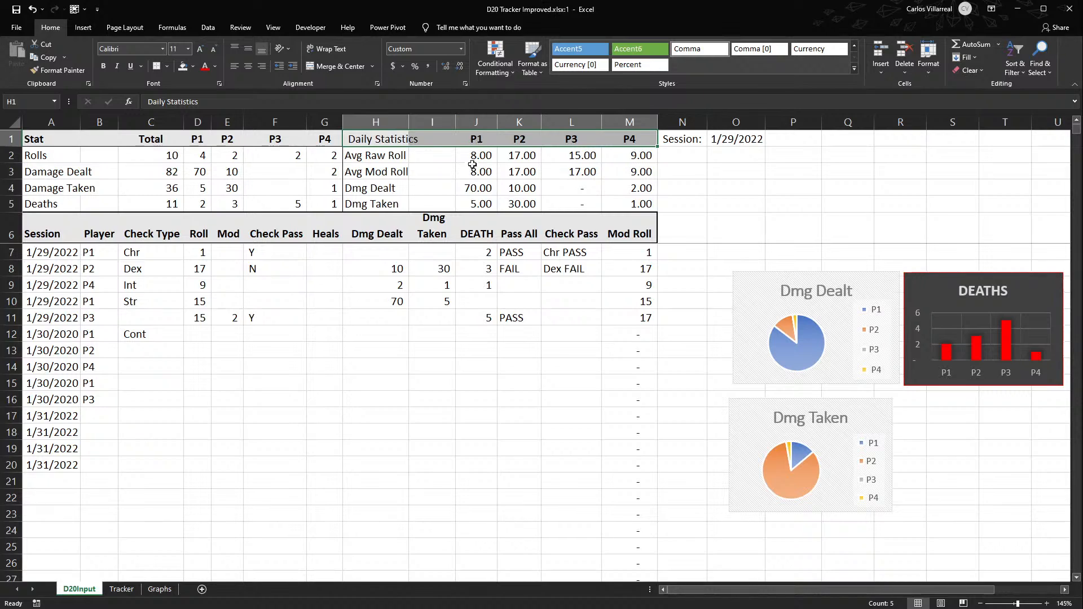
pyautogui.hotkey('ctrl', 'b')
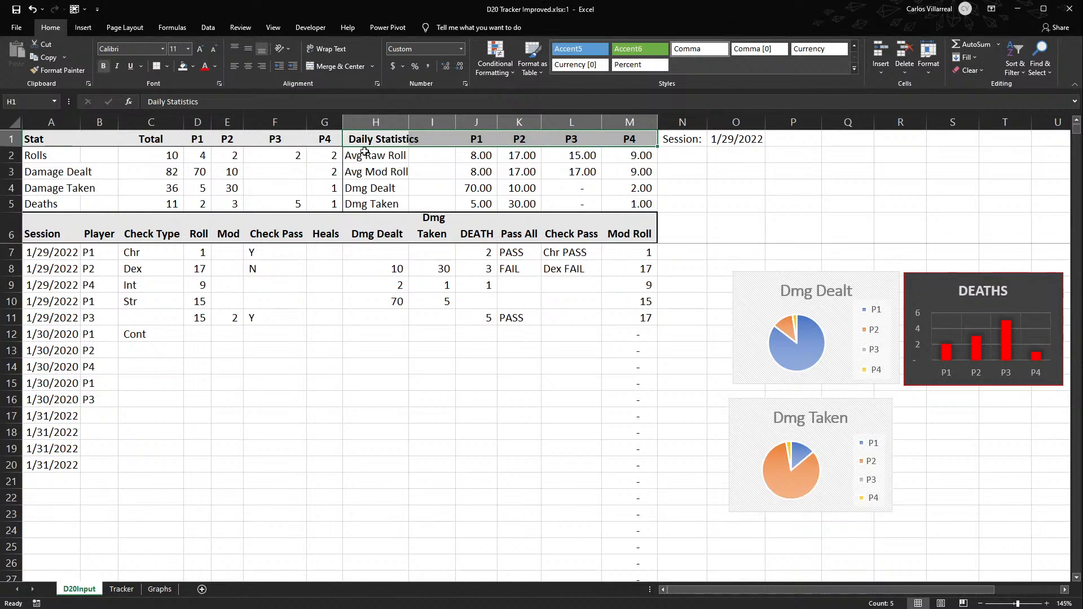
pyautogui.click(444, 172)
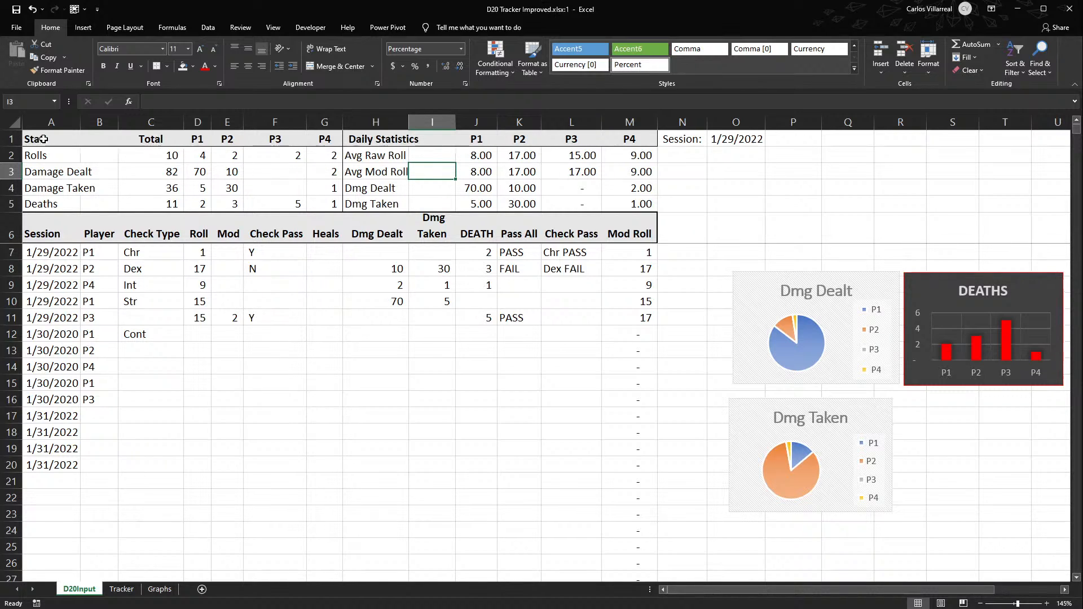
# - Change the Stat heading in A1 to Overall Statistics
pyautogui.click(12, 139)
pyautogui.doubleClick(29, 139)
pyautogui.write('Overal')
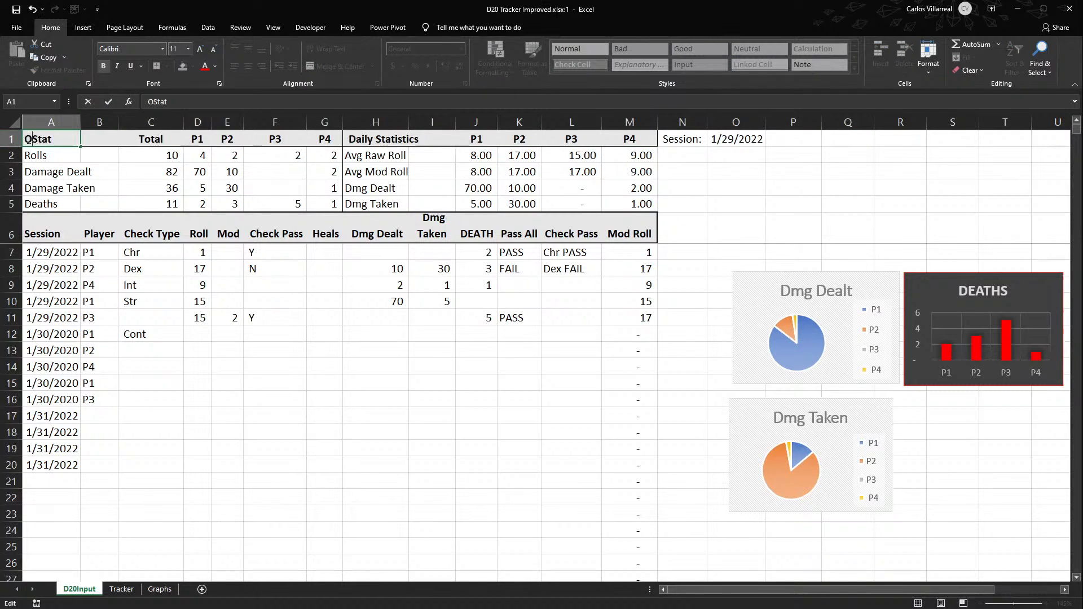
pyautogui.write('l Stat')
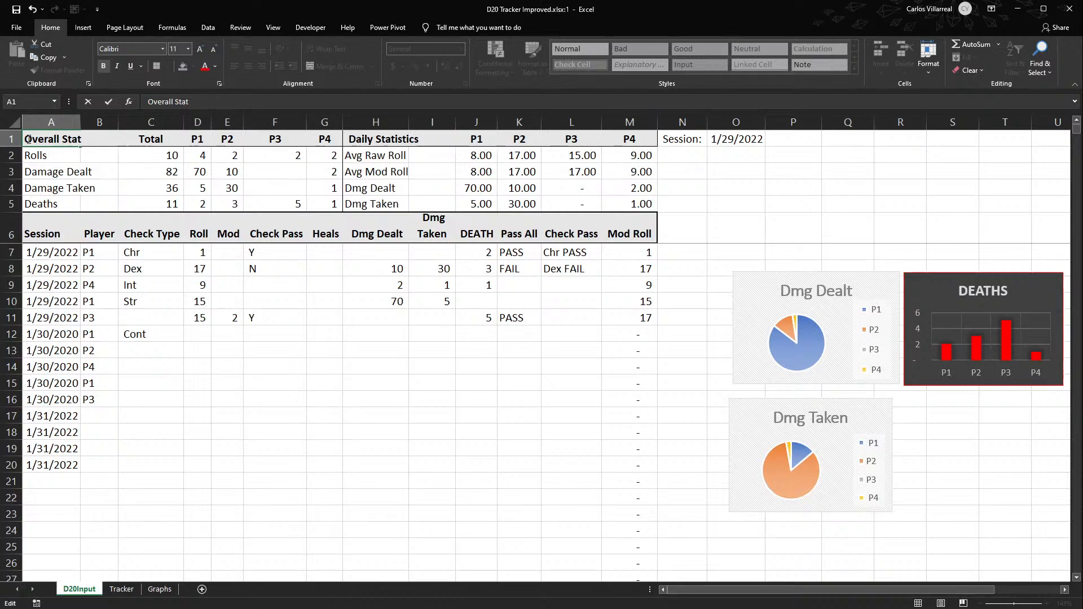
pyautogui.write('istics')
pyautogui.press('Return')
pyautogui.press('Up')
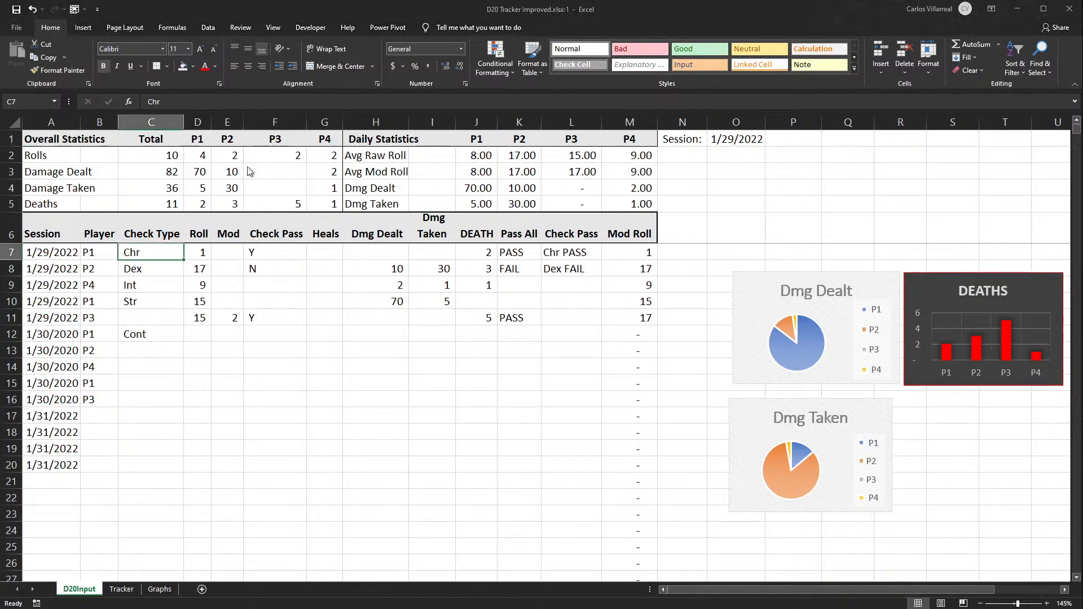
pyautogui.click(628, 151)
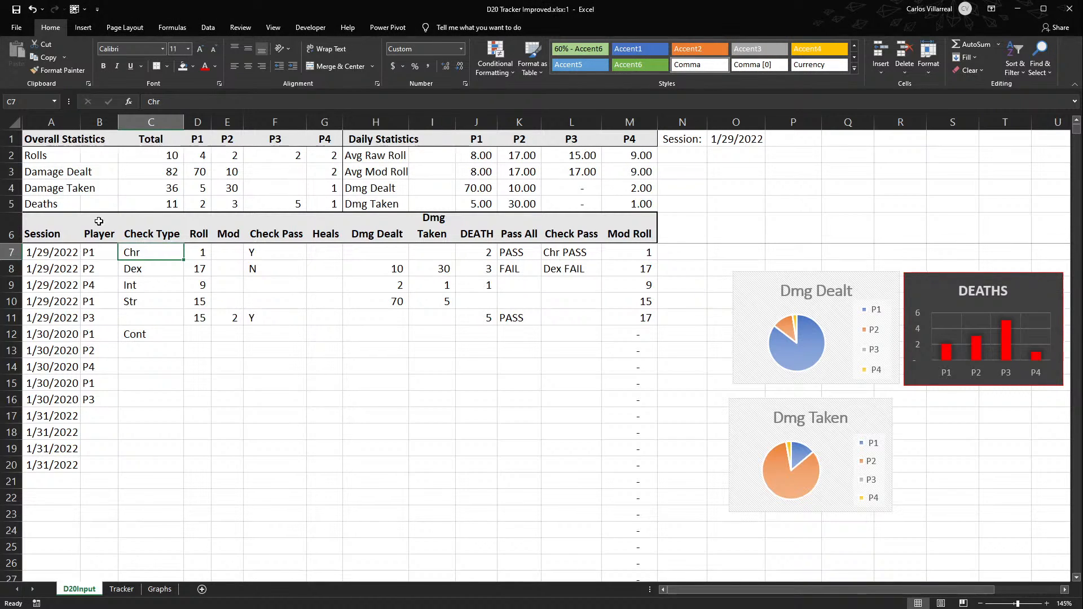
# - Narrow column F so the Check Pass header wraps onto two lines
pyautogui.moveTo(140, 158); pyautogui.dragTo(289, 200)
pyautogui.moveTo(307, 120); pyautogui.dragTo(280, 120)
pyautogui.click(341, 267)
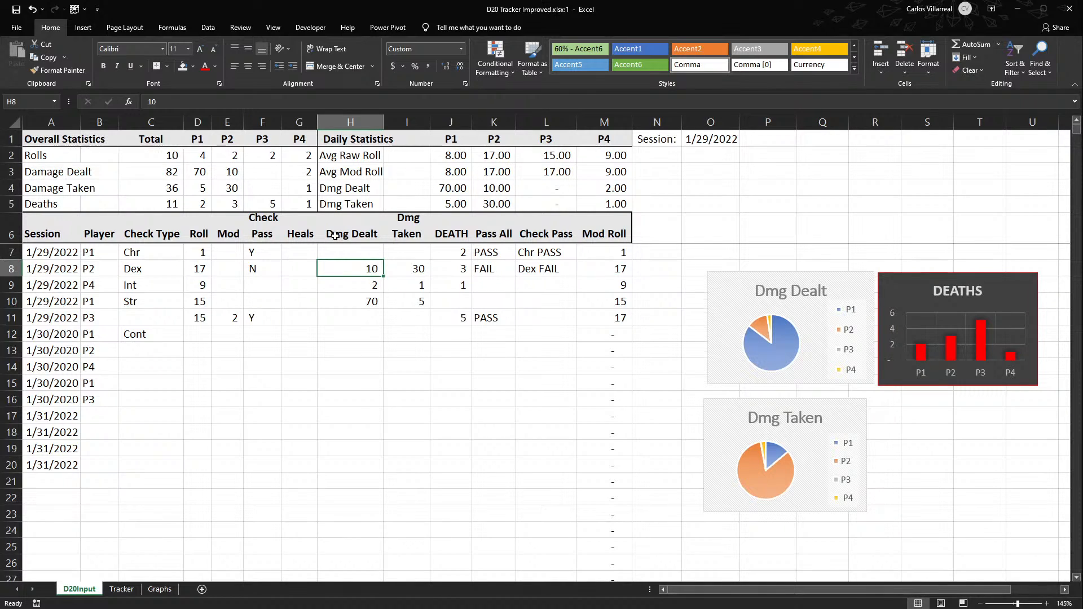
pyautogui.moveTo(296, 226)
pyautogui.mouseDown()
pyautogui.moveTo(299, 309)
pyautogui.moveTo(309, 244)
pyautogui.moveTo(308, 262)
pyautogui.mouseUp()
pyautogui.click(328, 314)
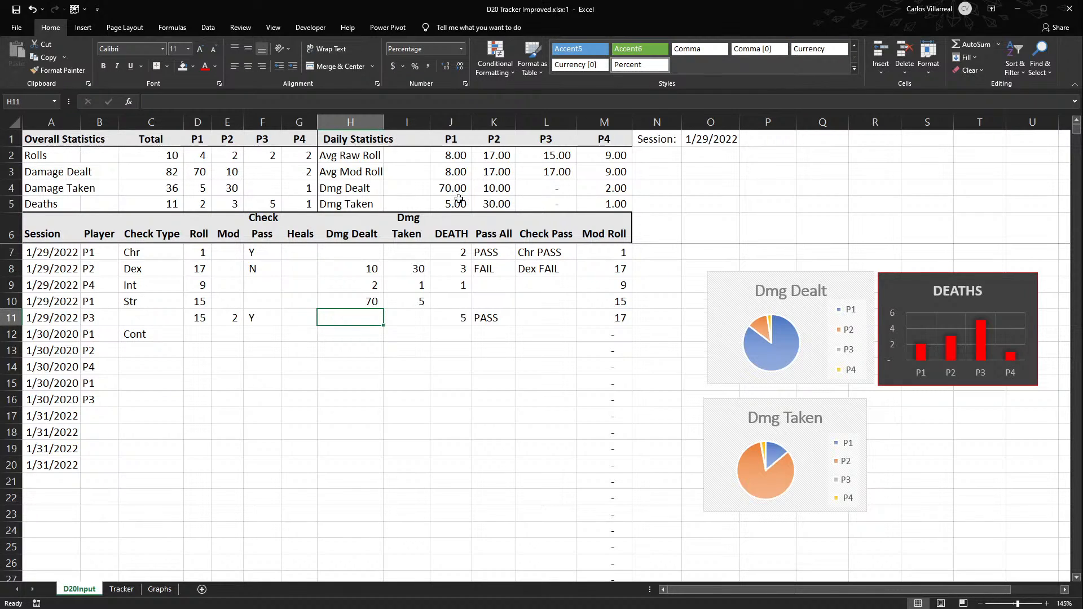
# - Replace Daily with Session in the H1 heading so it reads Session Statistics
pyautogui.doubleClick(336, 139)
pyautogui.doubleClick(336, 139)
pyautogui.write('Session')
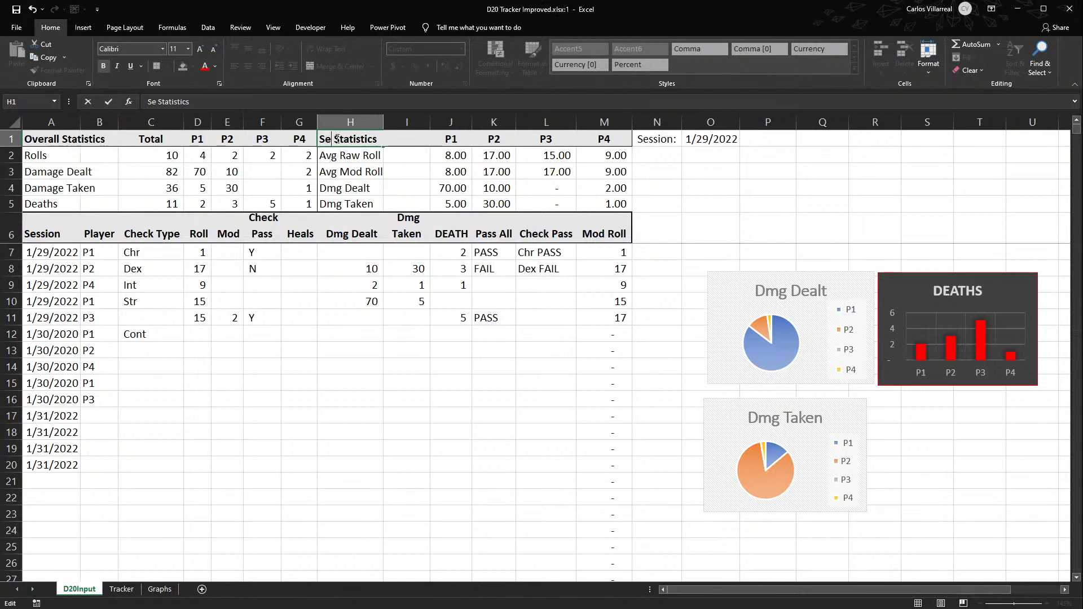
pyautogui.press('Return')
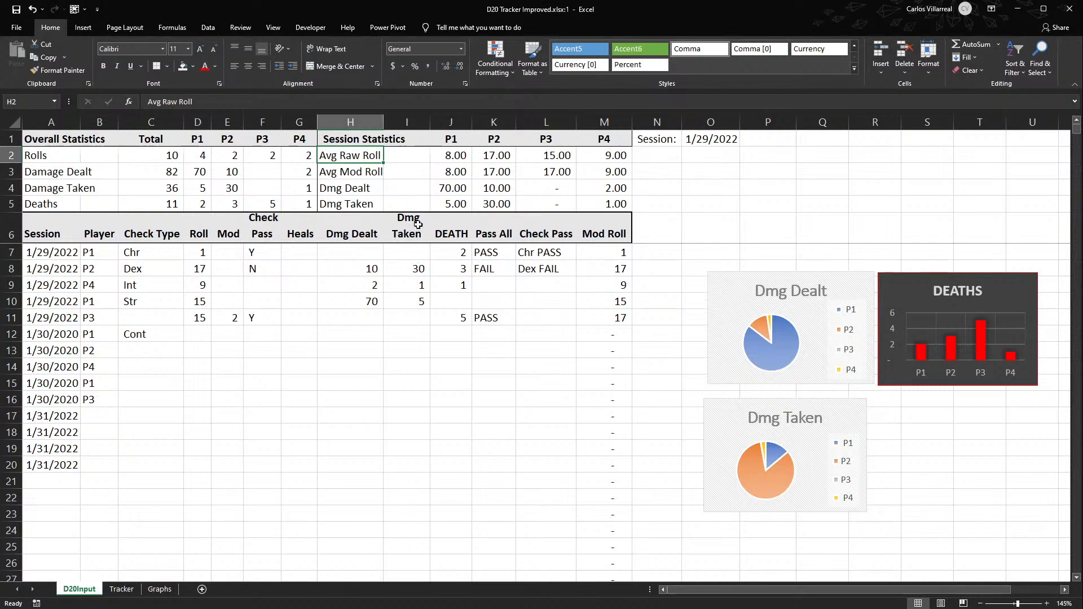
pyautogui.moveTo(432, 252); pyautogui.dragTo(452, 336)
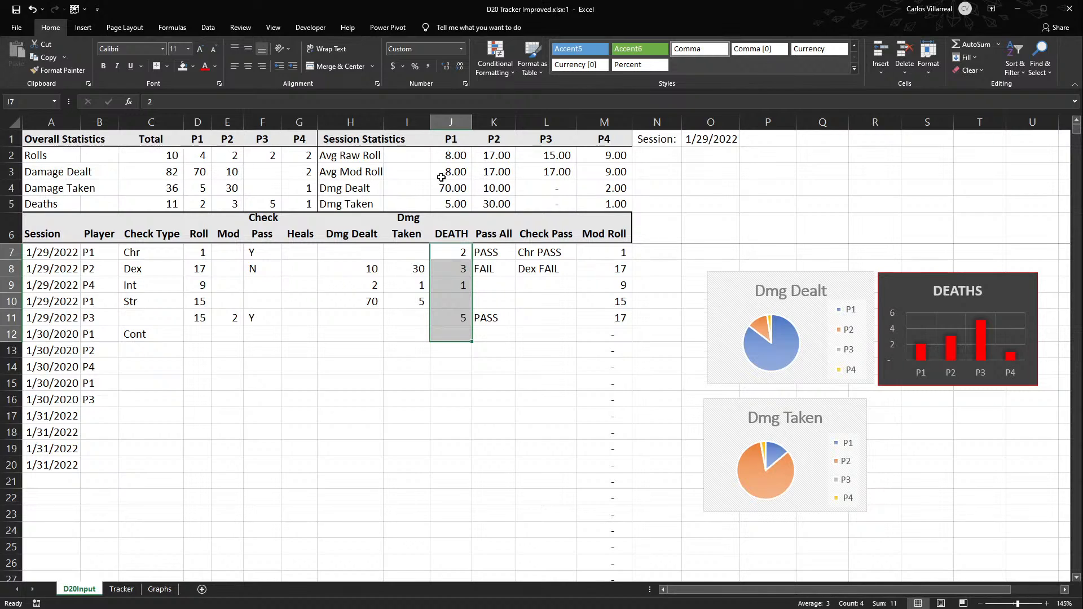
pyautogui.moveTo(443, 187); pyautogui.dragTo(488, 187)
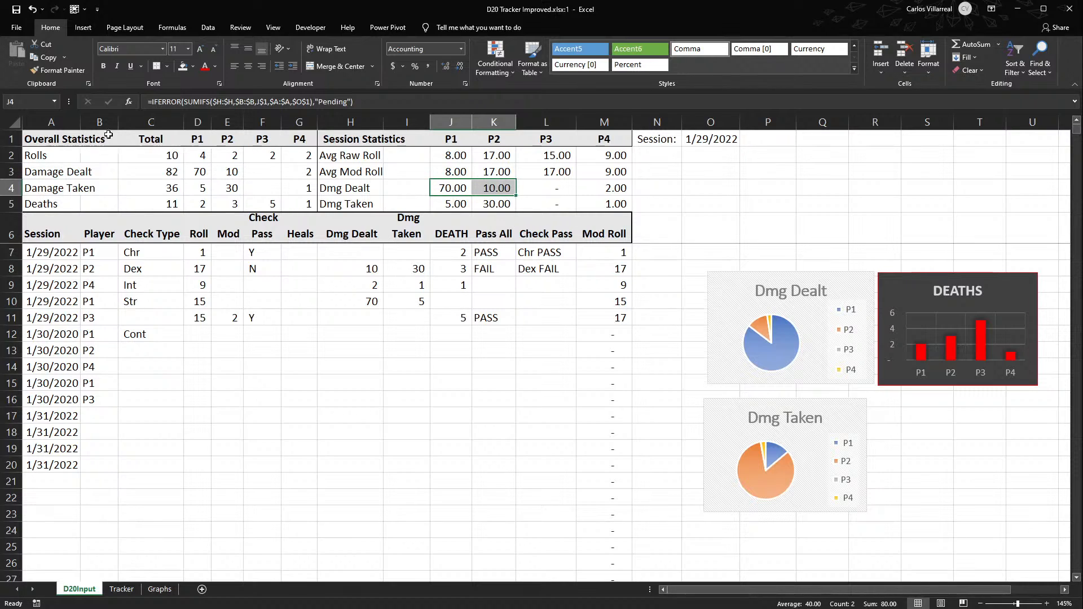
# - Apply a thin border around the overall and session statistics block A1:M5
pyautogui.moveTo(51, 141); pyautogui.dragTo(610, 130)
pyautogui.moveTo(615, 139); pyautogui.dragTo(30, 207)
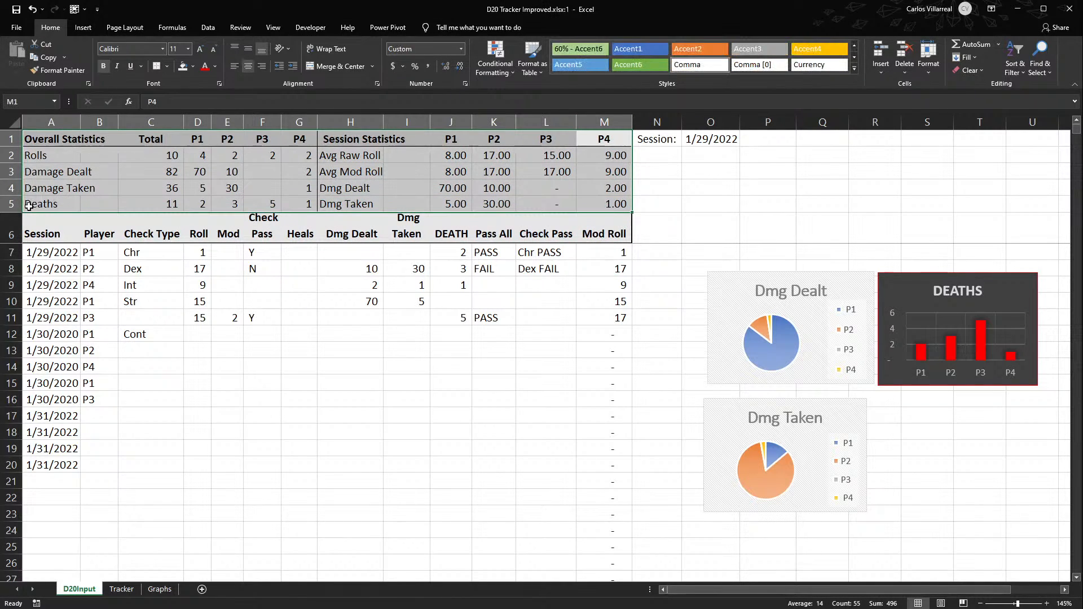
pyautogui.click(157, 67)
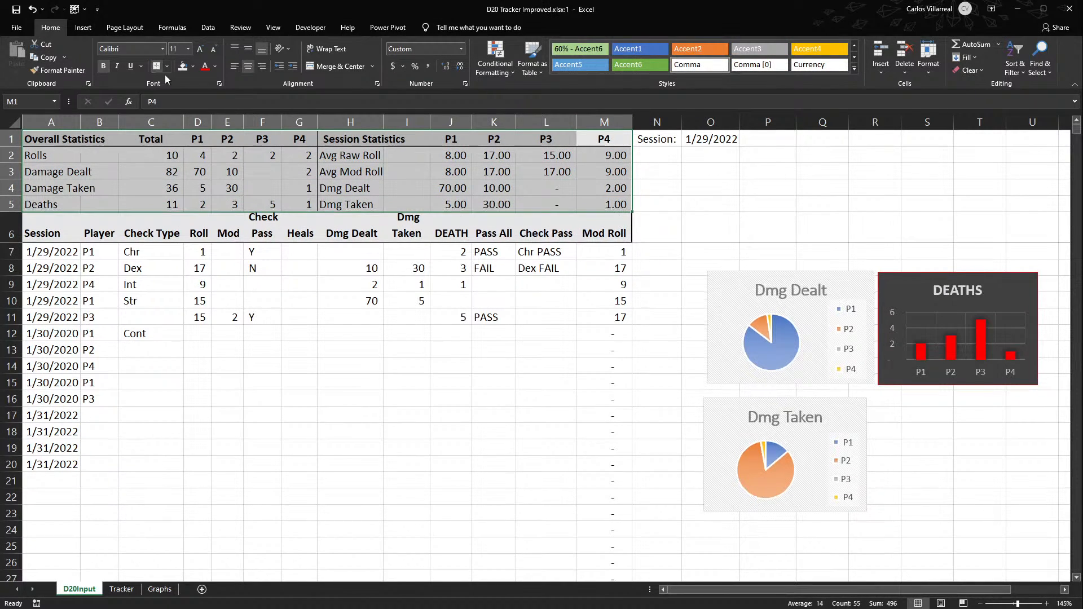
pyautogui.click(732, 169)
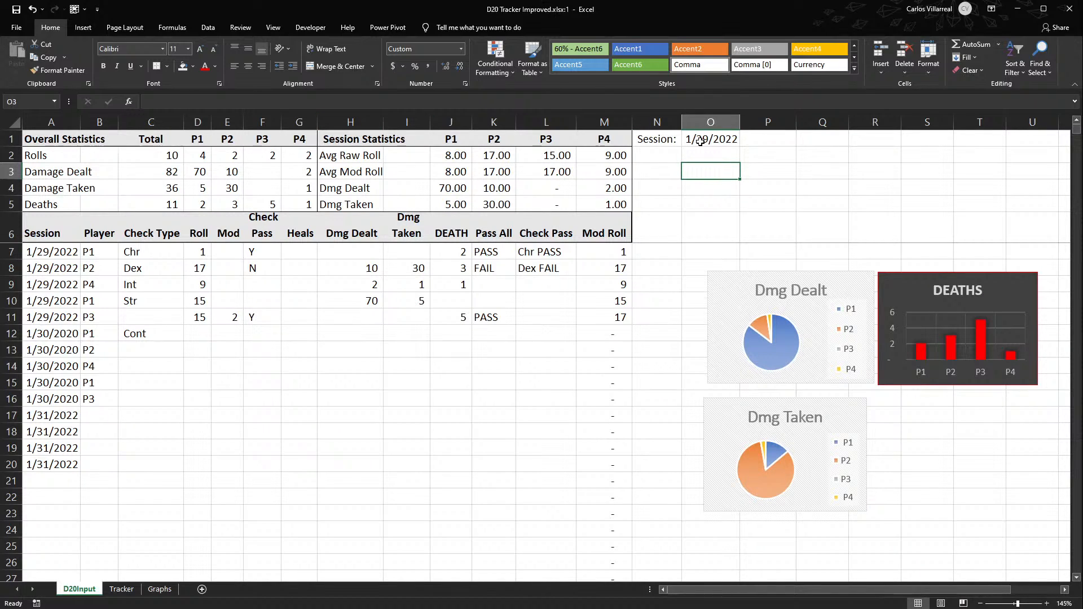
pyautogui.moveTo(680, 136); pyautogui.dragTo(990, 215)
pyautogui.click(777, 202)
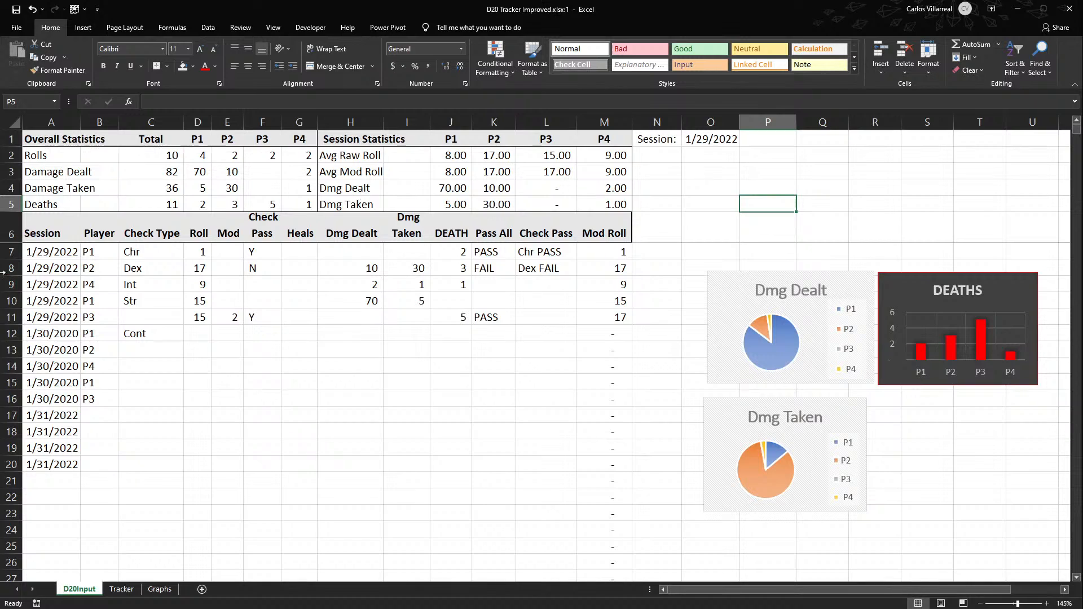
pyautogui.click(10, 229)
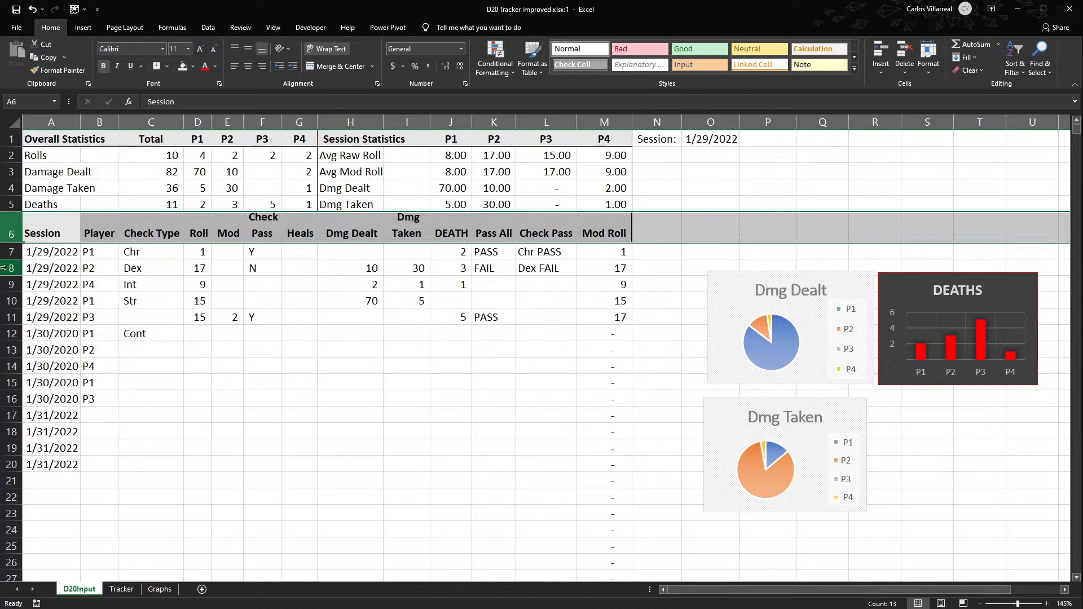
pyautogui.moveTo(11, 233); pyautogui.dragTo(11, 301)
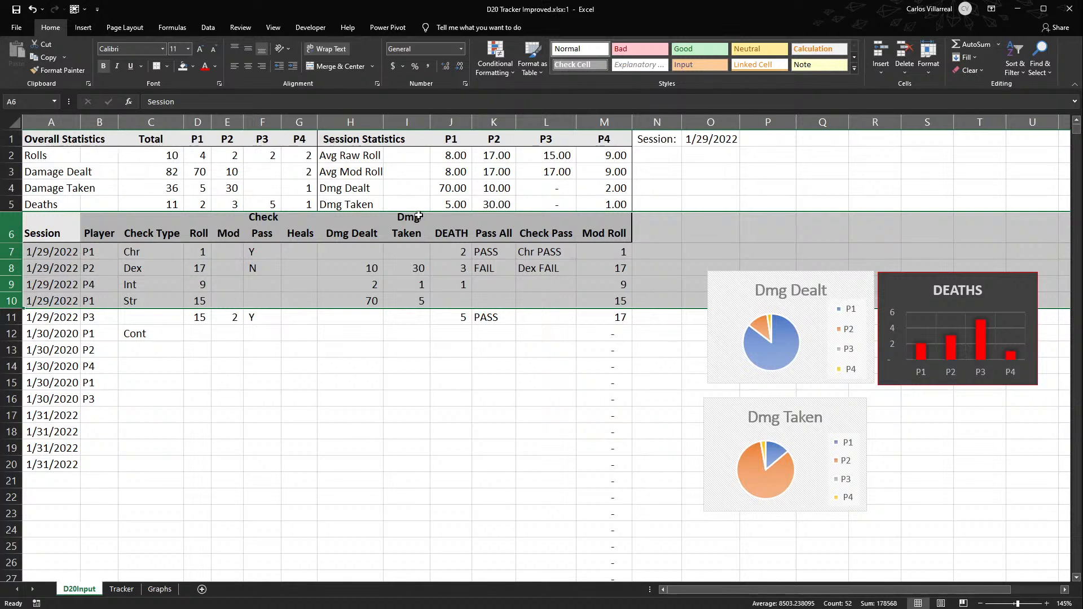
pyautogui.click(666, 178)
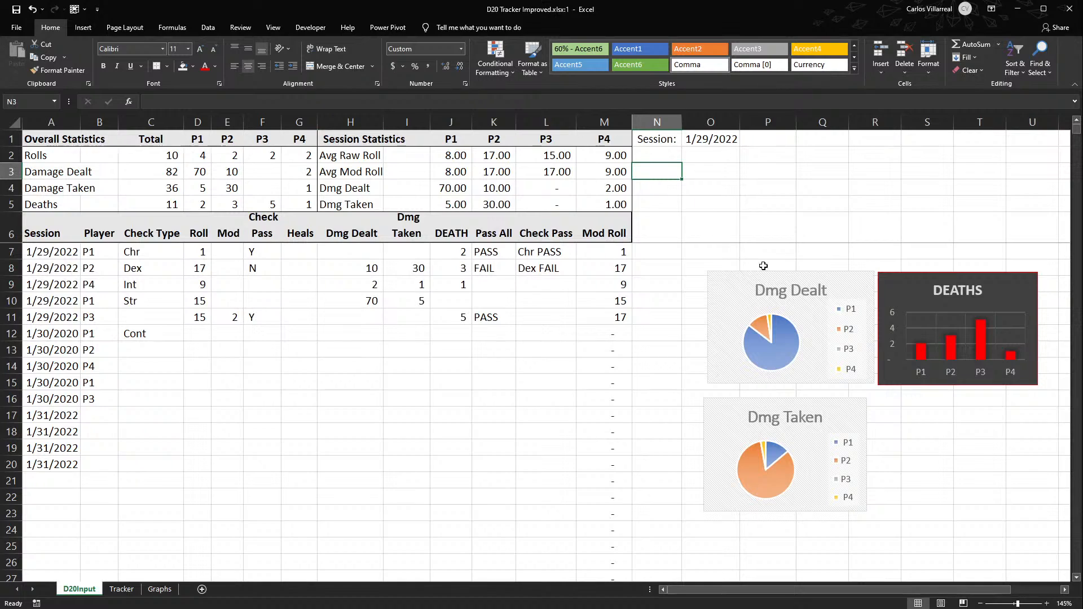
# - Fill the session date formula from A20 down the rest of column A
pyautogui.moveTo(43, 250); pyautogui.dragTo(47, 353)
pyautogui.click(55, 394)
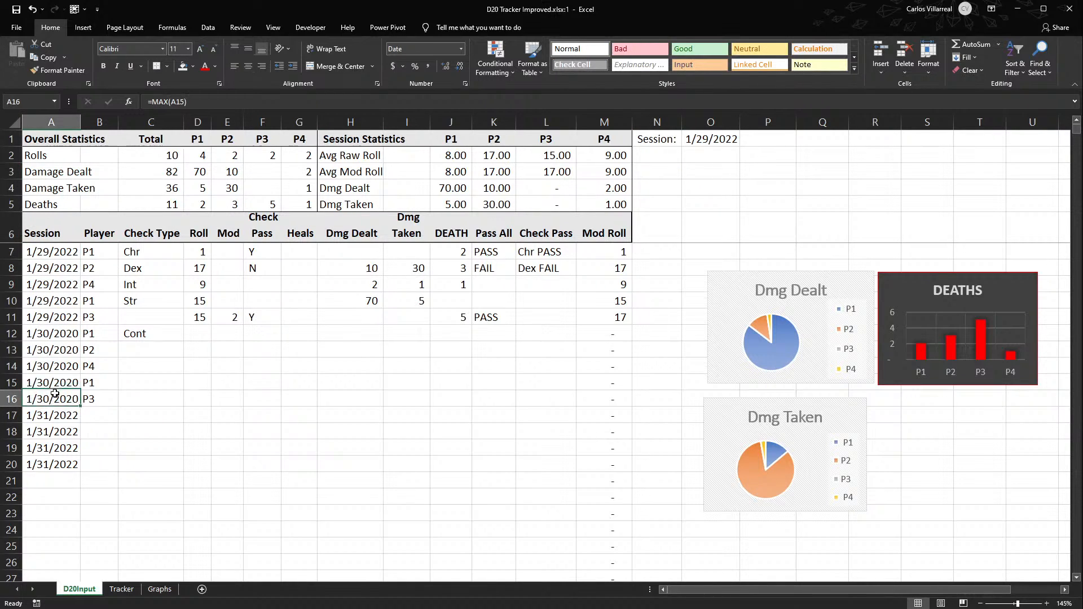
pyautogui.click(60, 463)
pyautogui.doubleClick(80, 474)
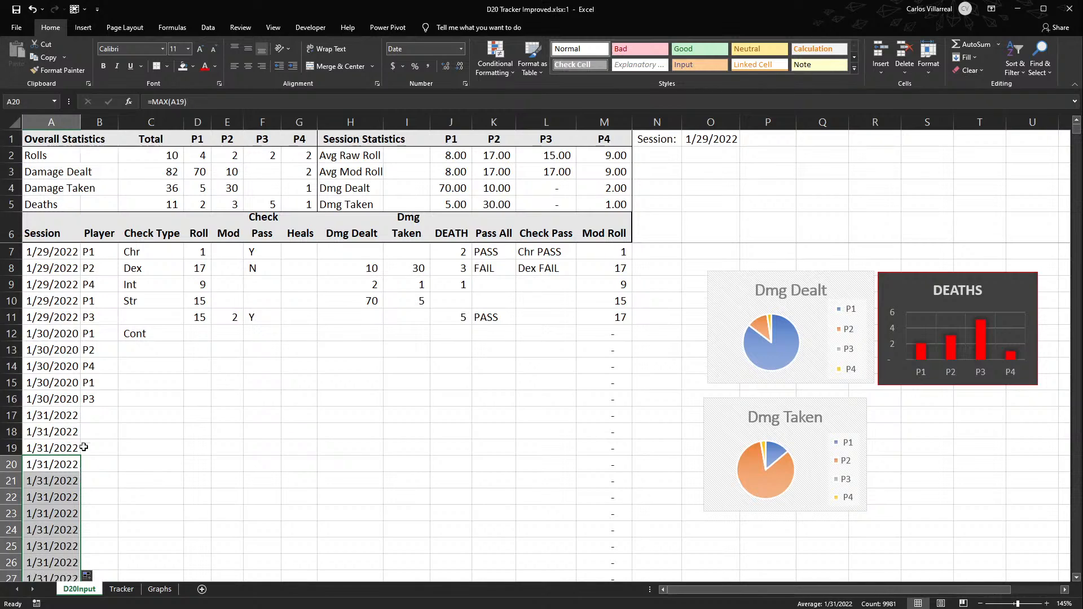
# - Check the Session column cells between A7 and A15 to compare the MAX formulas with the manually entered session dates
pyautogui.click(52, 274)
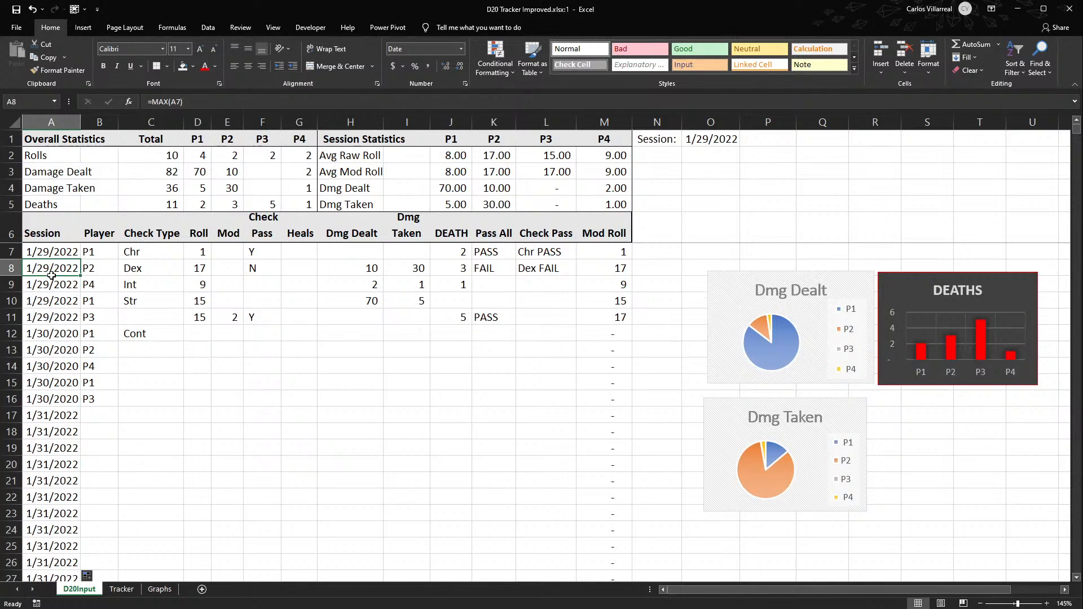
pyautogui.moveTo(48, 245); pyautogui.dragTo(47, 242)
pyautogui.click(44, 246)
pyautogui.click(37, 281)
pyautogui.click(53, 336)
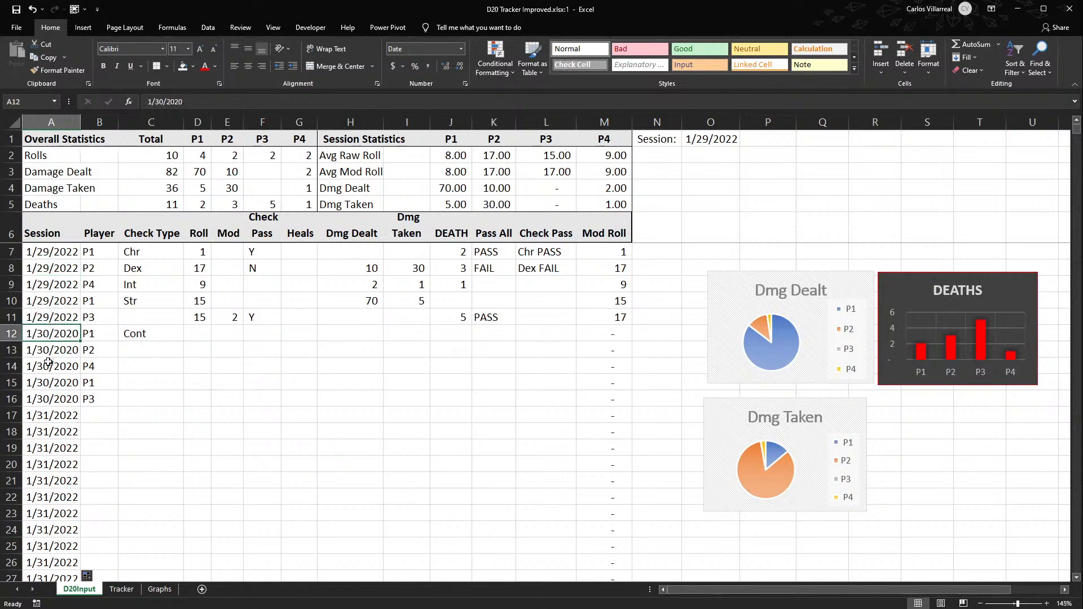
pyautogui.click(49, 383)
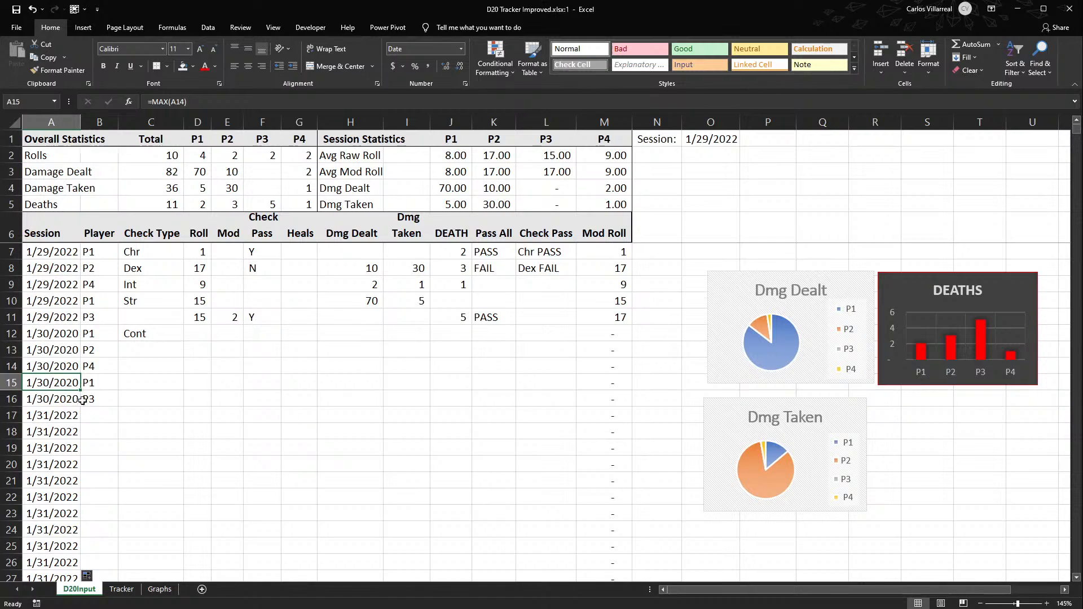
pyautogui.click(51, 319)
pyautogui.press('Down')
pyautogui.press('Down')
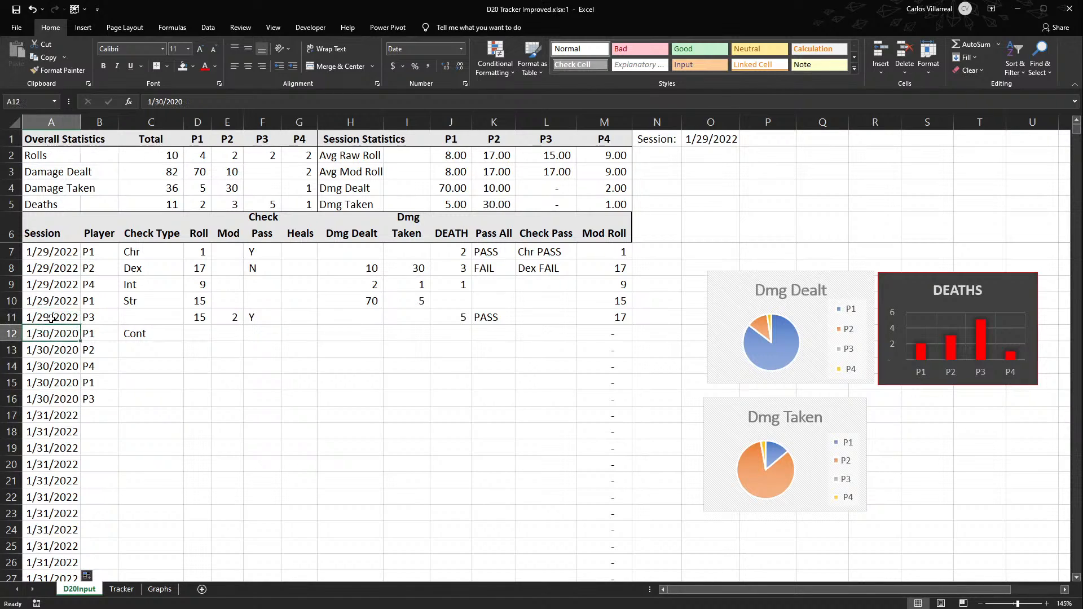
pyautogui.press('Up')
pyautogui.press('Up')
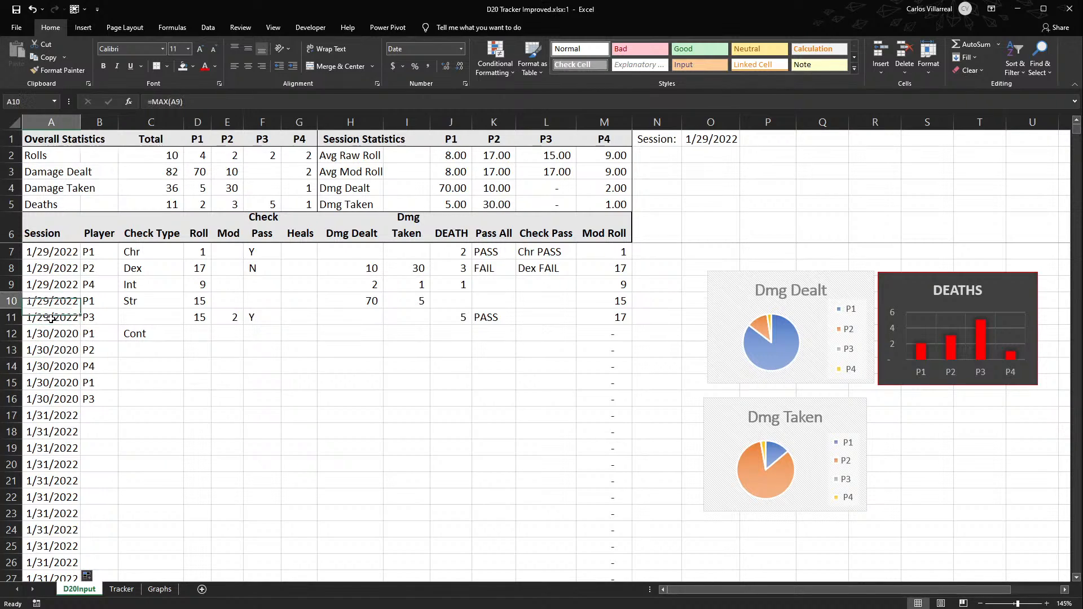
pyautogui.press('Down')
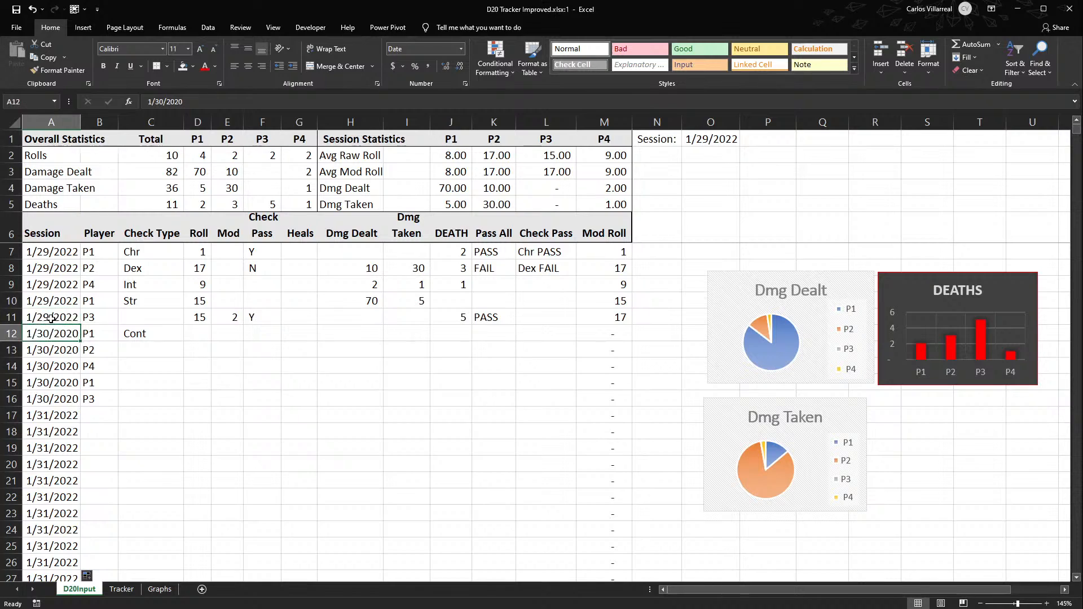
pyautogui.click(237, 345)
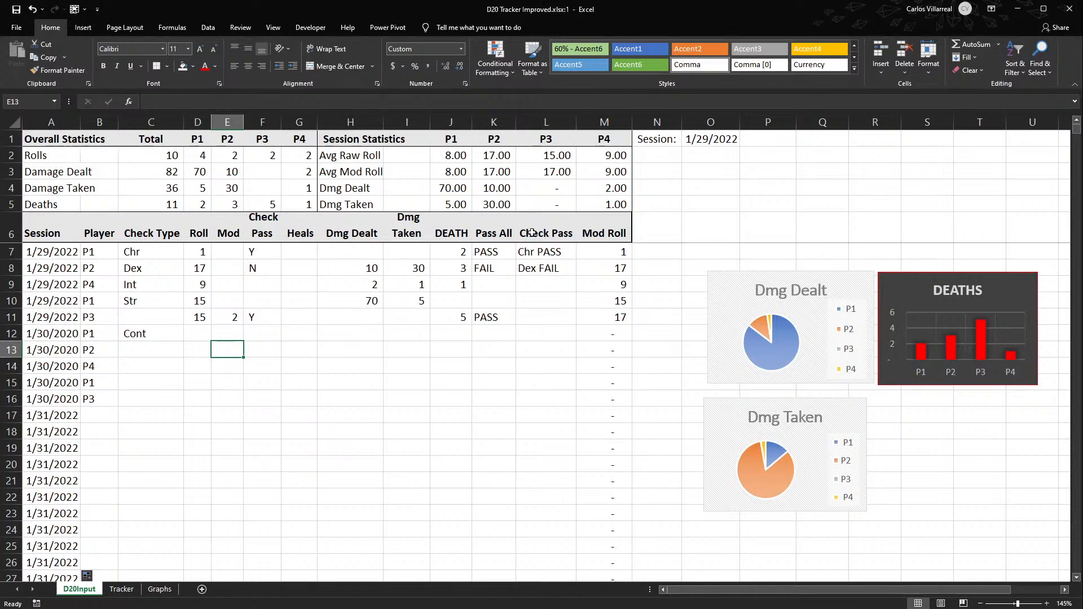
# - Inspect the P1 % formula for raw roll 1 on the Tracker sheet without changing it
pyautogui.click(121, 589)
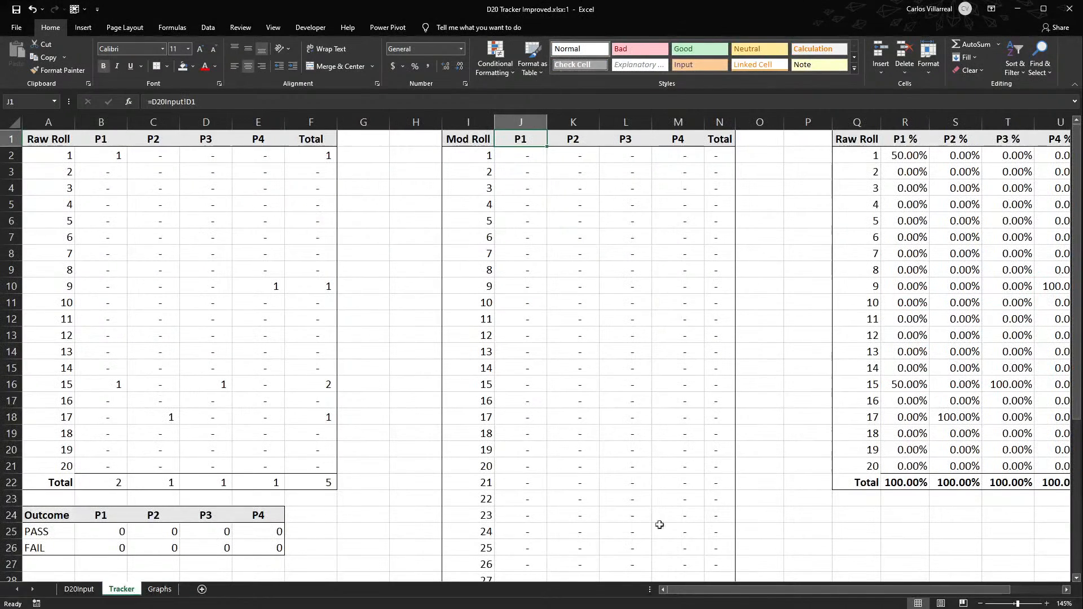
pyautogui.moveTo(814, 590); pyautogui.dragTo(867, 589)
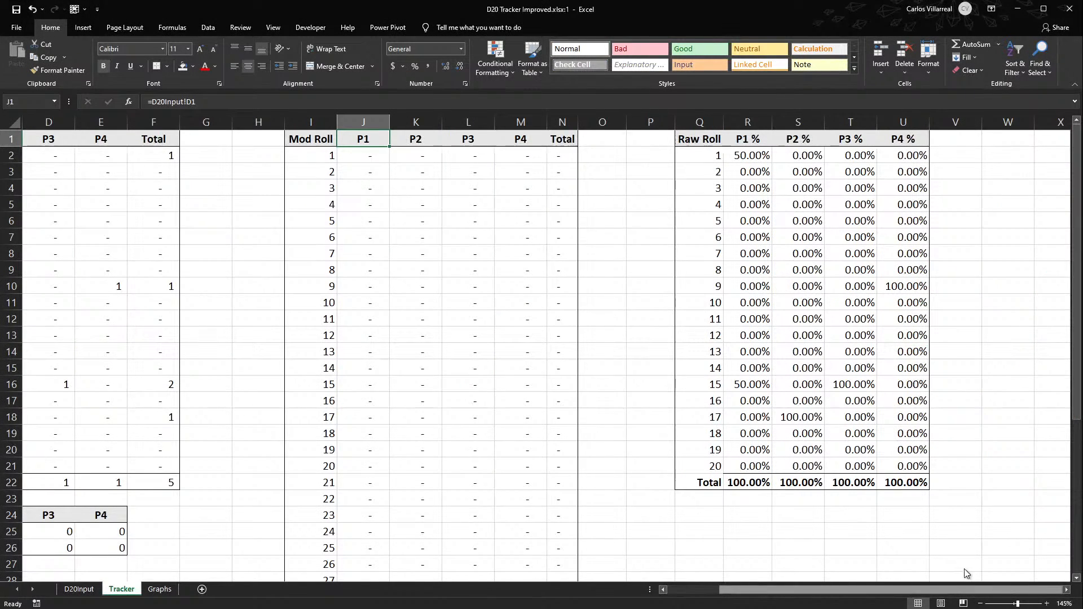
pyautogui.click(748, 154)
pyautogui.doubleClick(748, 154)
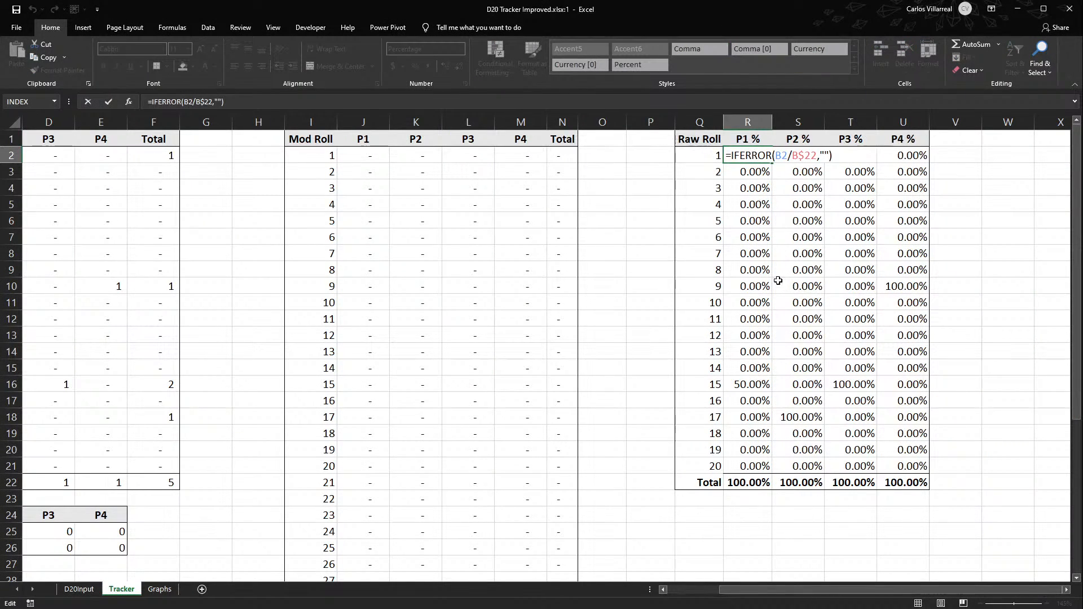
pyautogui.press('Escape')
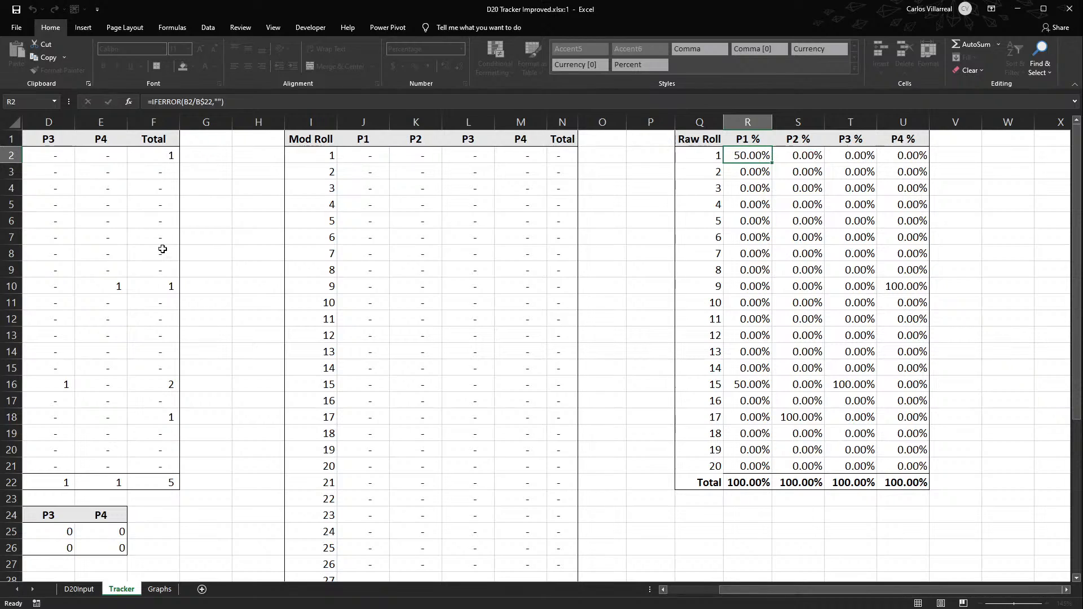
# - Copy the Raw Roll percentage table Q1:U22 and paste it at W1
pyautogui.moveTo(680, 135); pyautogui.dragTo(908, 485)
pyautogui.hotkey('ctrl', 'c')
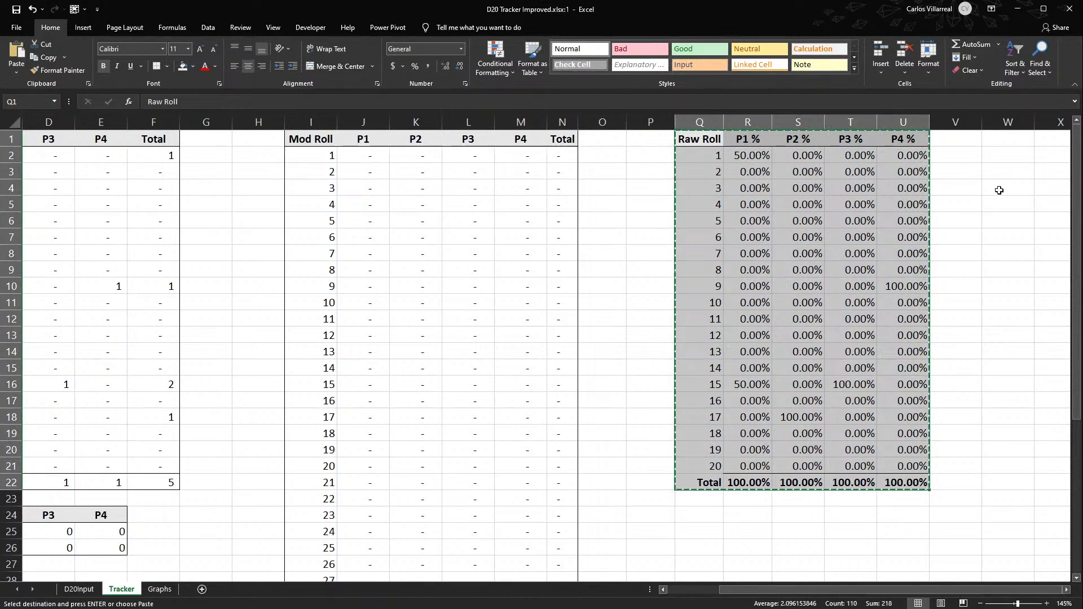
pyautogui.click(1008, 139)
pyautogui.hotkey('ctrl', 'v')
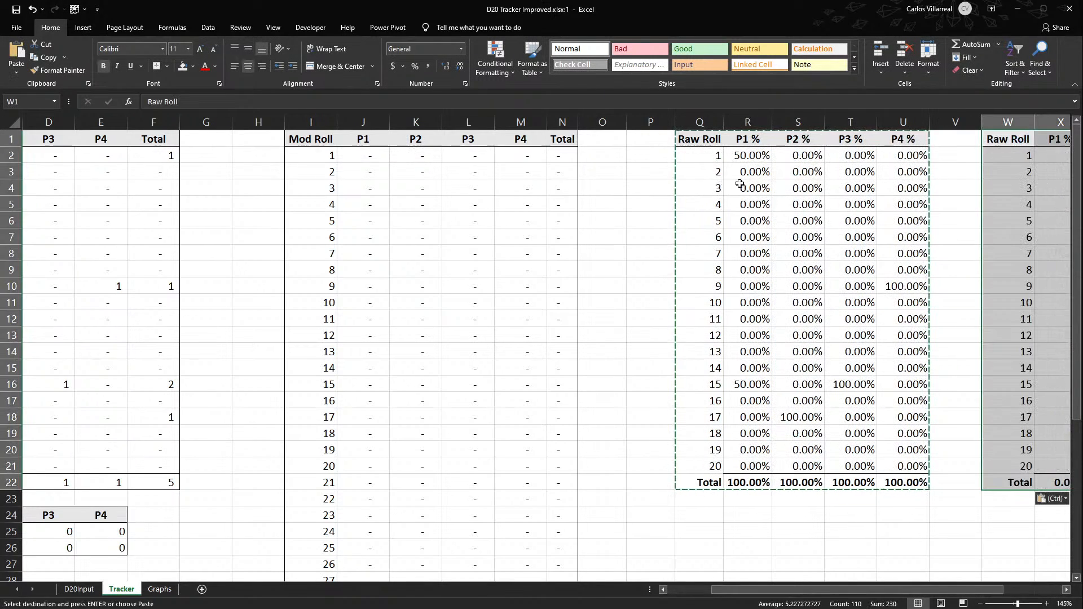
# - Check the formulas in the P1 % and P2 % columns of the pasted percentage table
pyautogui.moveTo(893, 590); pyautogui.dragTo(951, 588)
pyautogui.click(950, 577)
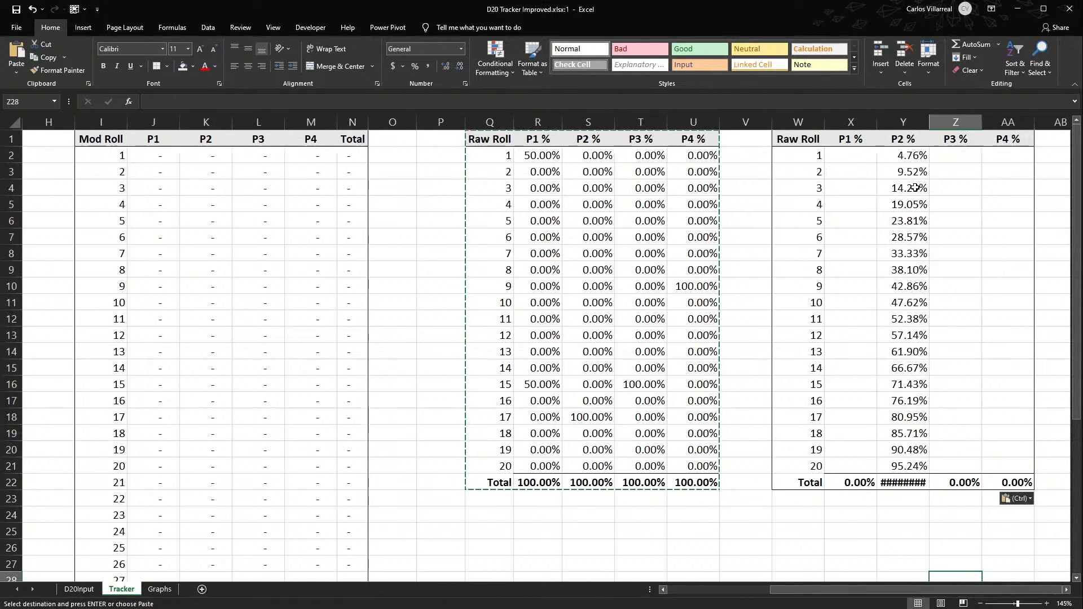
pyautogui.click(851, 171)
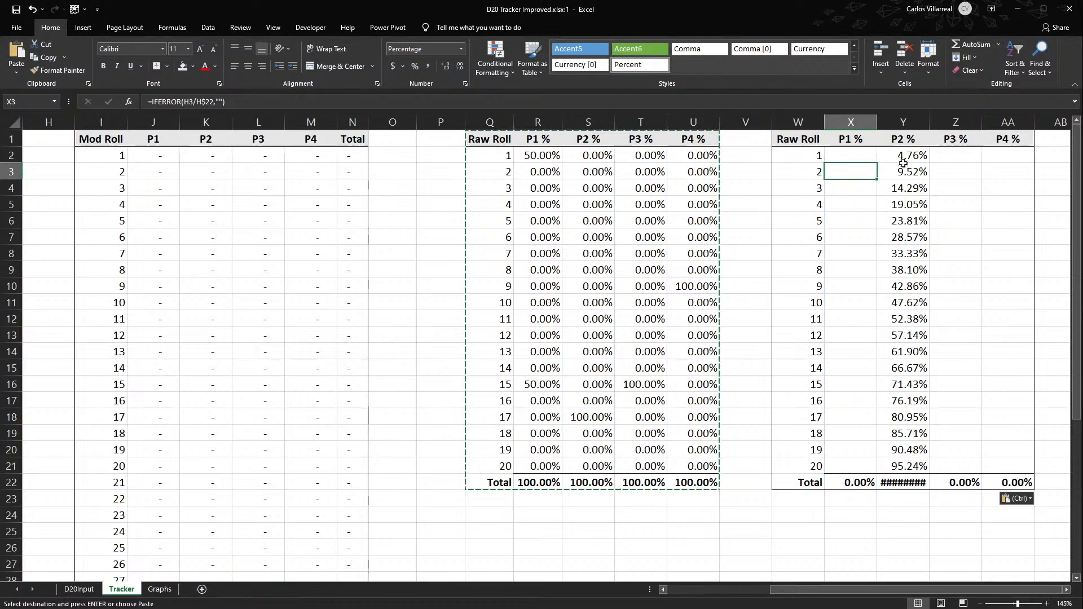
pyautogui.click(921, 157)
# - Delete the surplus blank column before the Mod Roll table and the one before the Raw Roll percentage table
pyautogui.moveTo(911, 590); pyautogui.dragTo(644, 571)
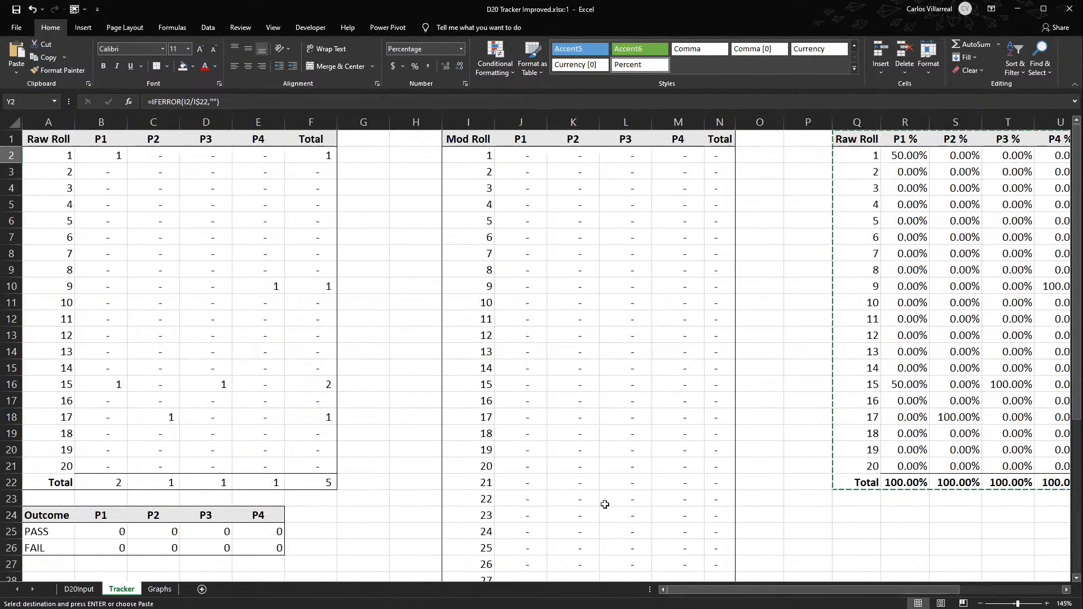
pyautogui.click(66, 122)
pyautogui.click(398, 115)
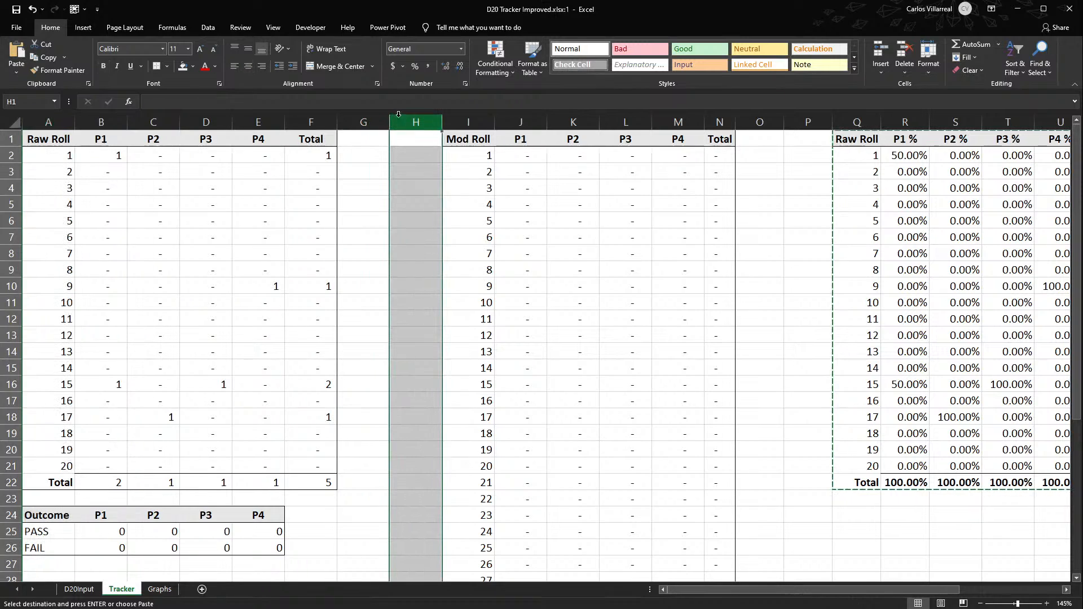
pyautogui.scroll(-11, 367, 310)
pyautogui.scroll(11, 367, 310)
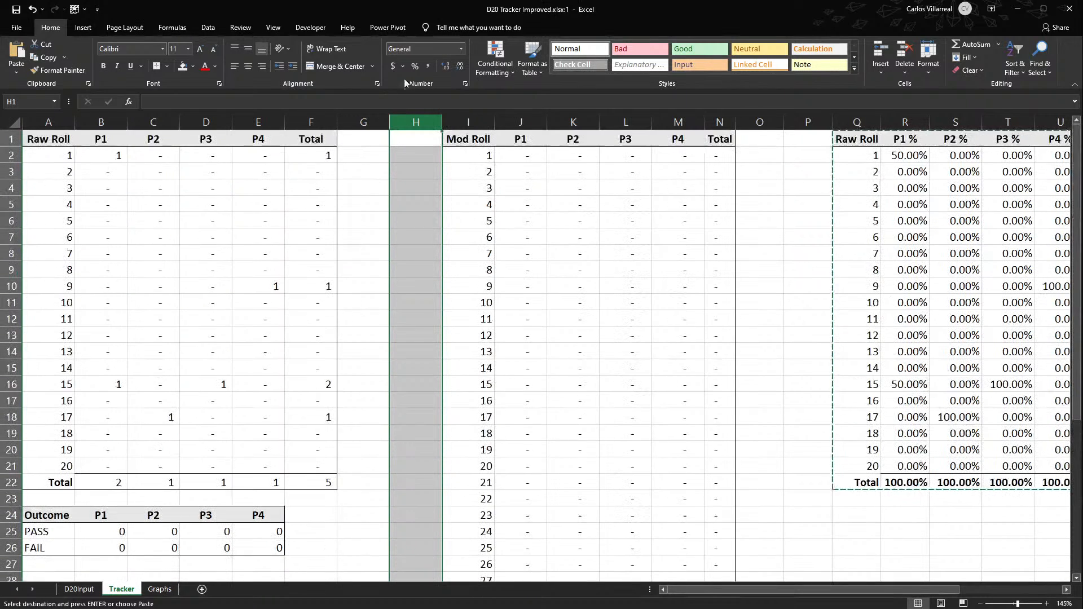
pyautogui.hotkey('ctrl', '-')
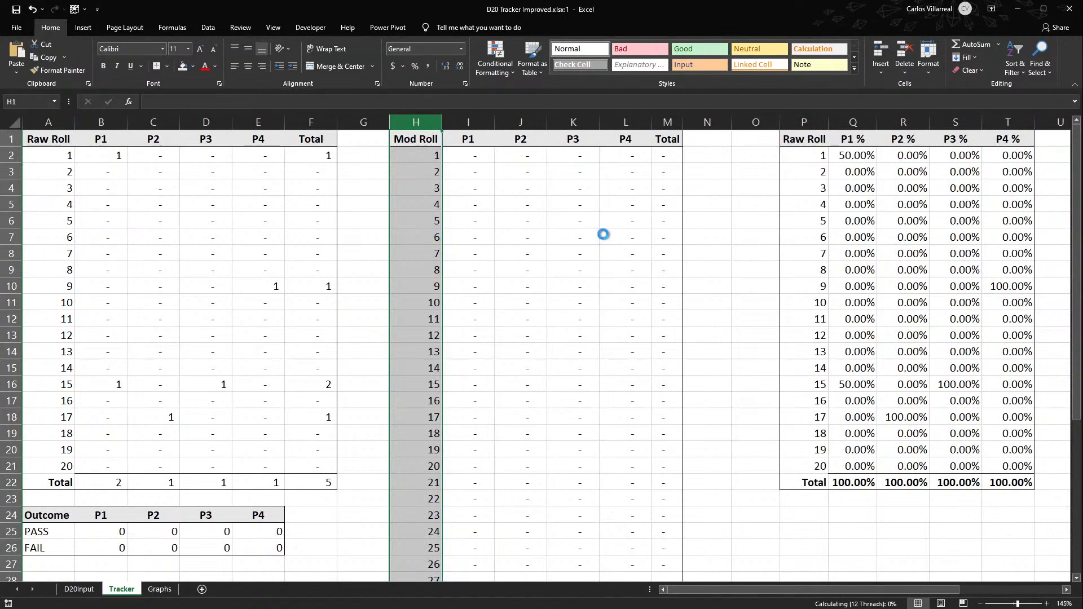
pyautogui.scroll(-8, 578, 269)
pyautogui.scroll(7, 578, 268)
pyautogui.scroll(1, 578, 270)
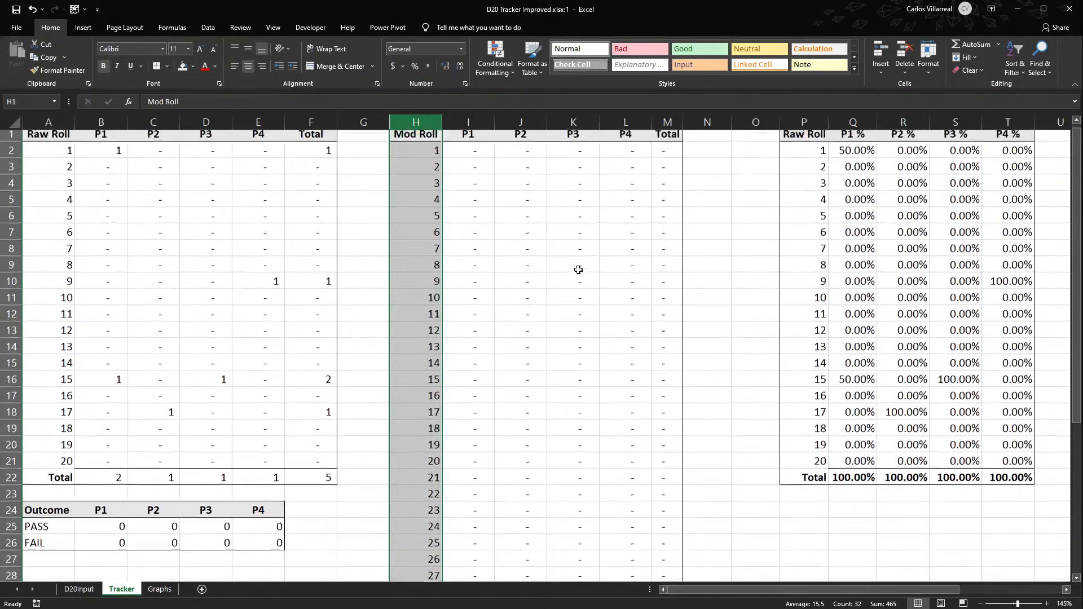
pyautogui.click(751, 125)
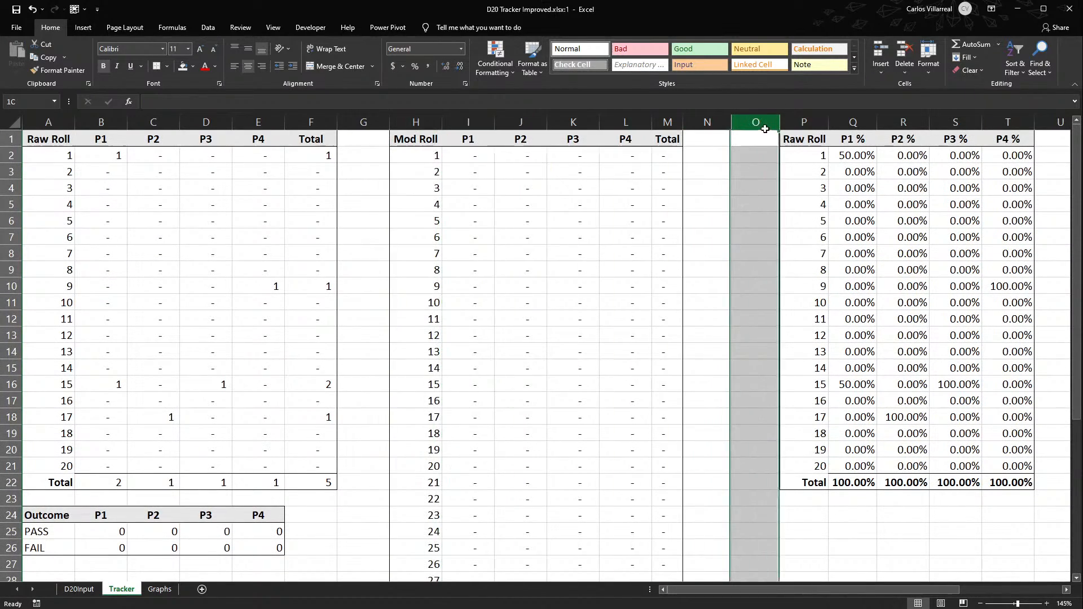
pyautogui.hotkey('ctrl', '-')
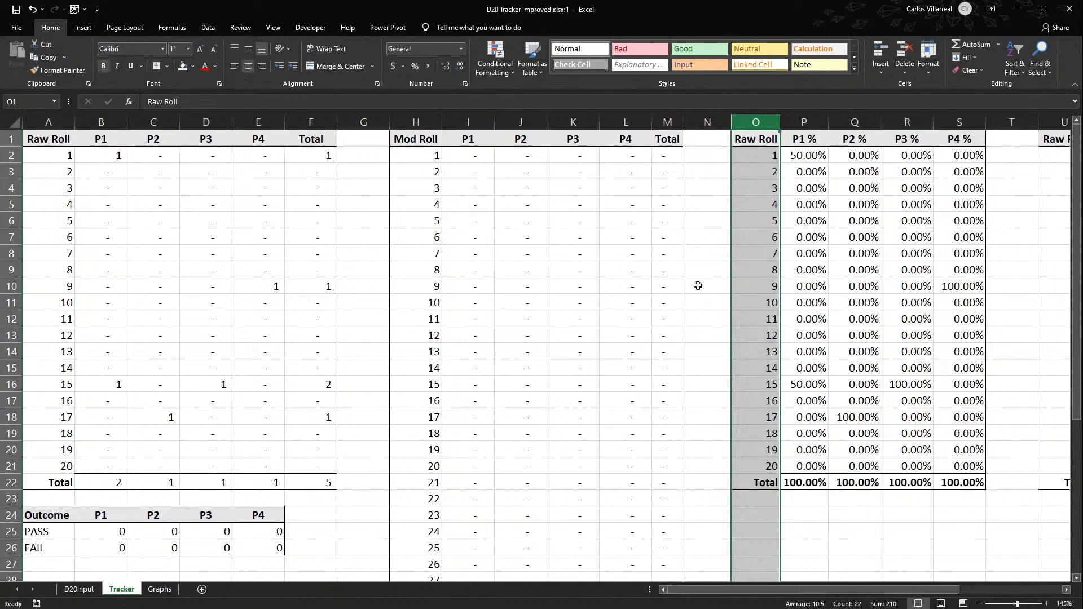
# - Narrow the blank separator columns G, N and T together to one equal width
pyautogui.click(355, 122)
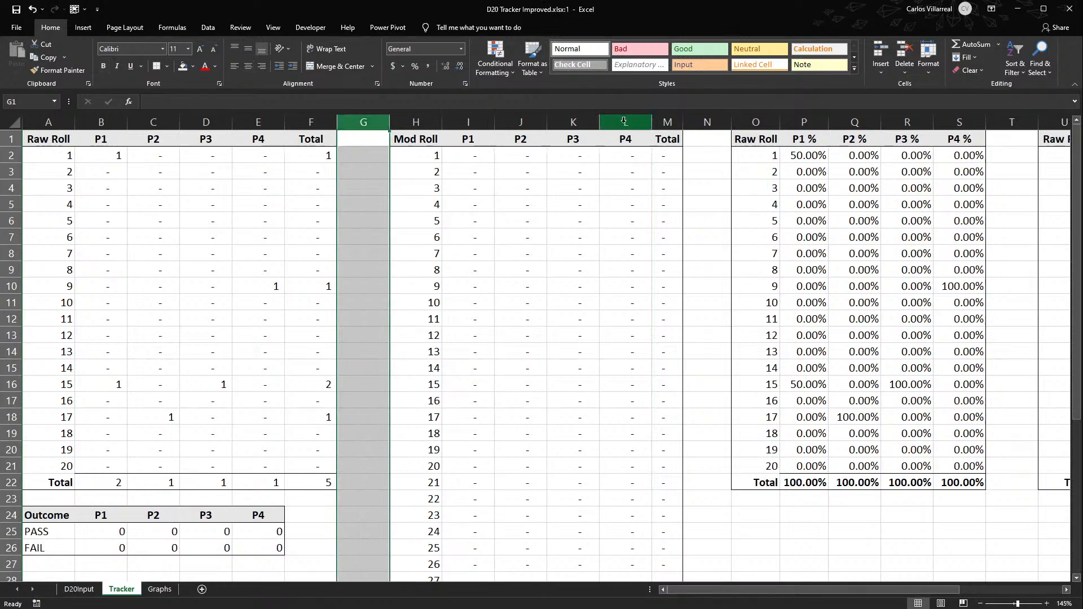
pyautogui.keyDown('ctrl'); pyautogui.click(707, 123); pyautogui.keyUp('ctrl')
pyautogui.keyDown('ctrl'); pyautogui.click(994, 122); pyautogui.keyUp('ctrl')
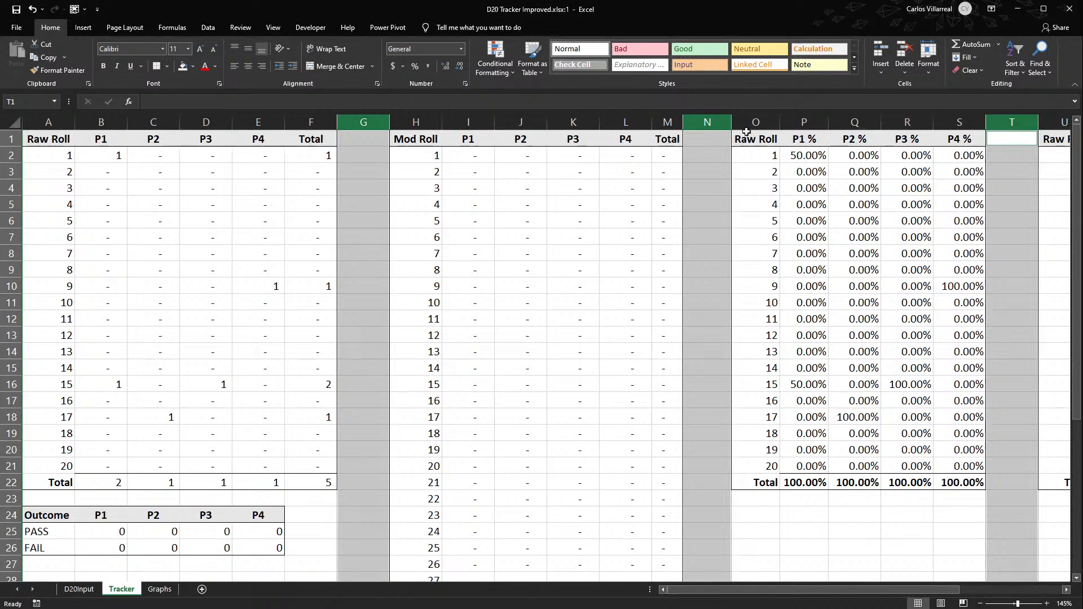
pyautogui.moveTo(731, 122); pyautogui.dragTo(708, 122)
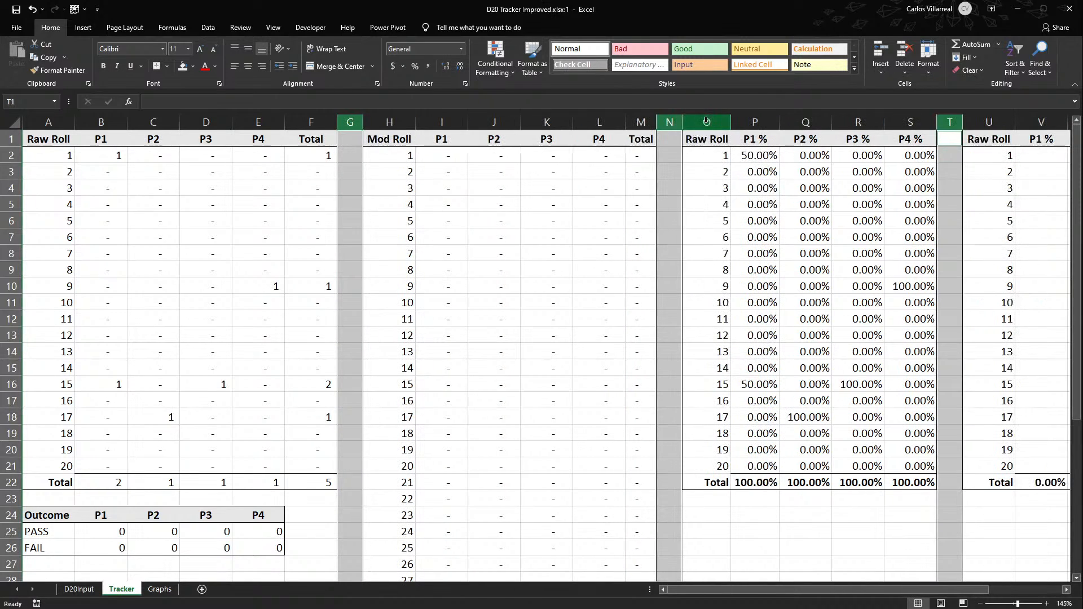
pyautogui.click(728, 286)
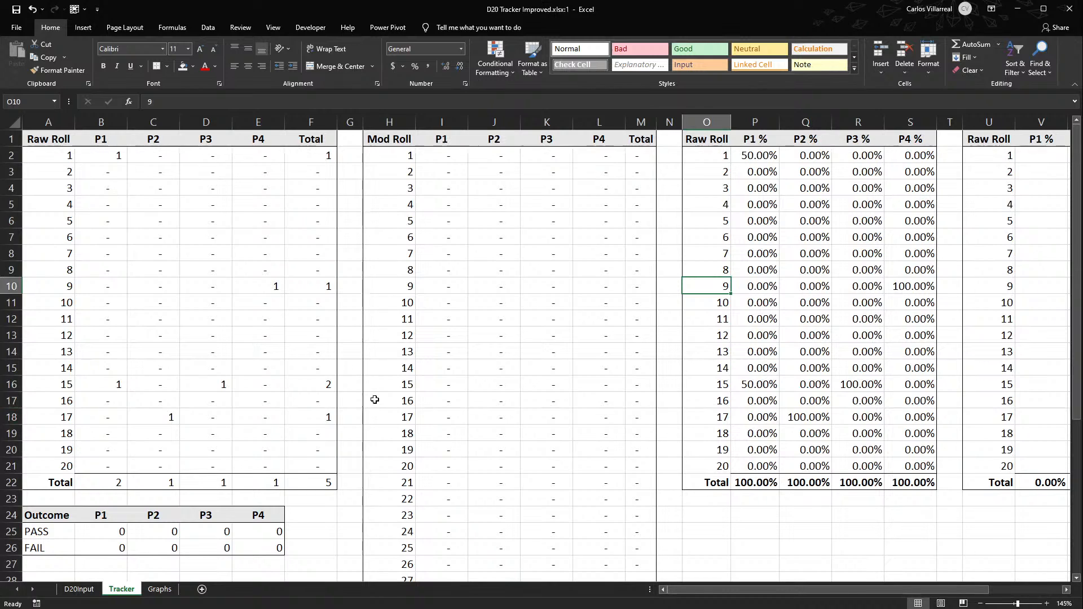
# - Try moving the Mod Roll table's columns H:M to directly after the Raw Roll percentage table
pyautogui.scroll(-5, 347, 443)
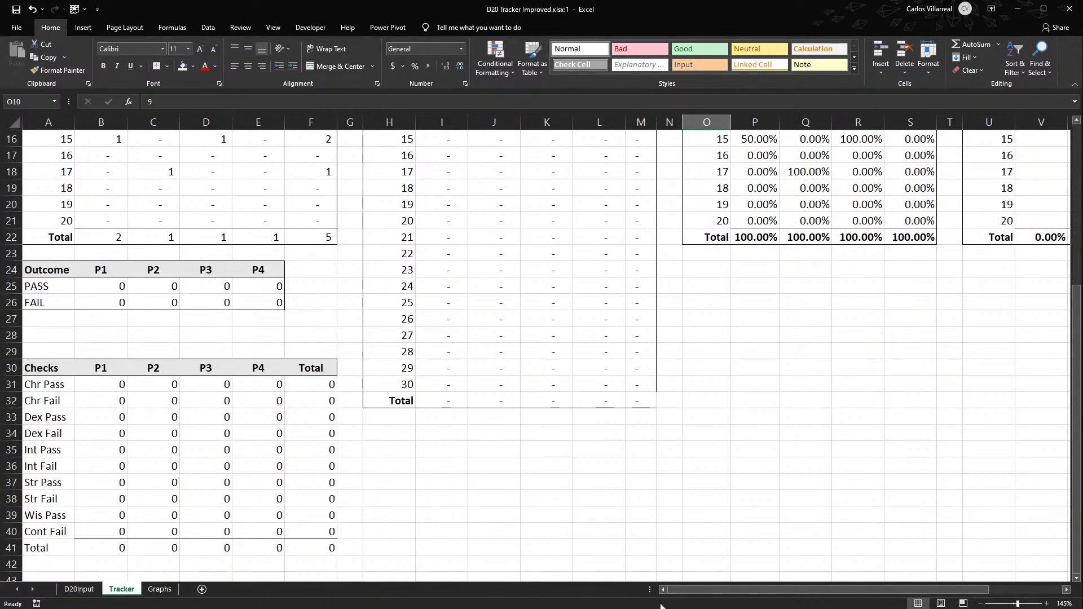
pyautogui.moveTo(735, 590); pyautogui.dragTo(773, 587)
pyautogui.scroll(4, 674, 491)
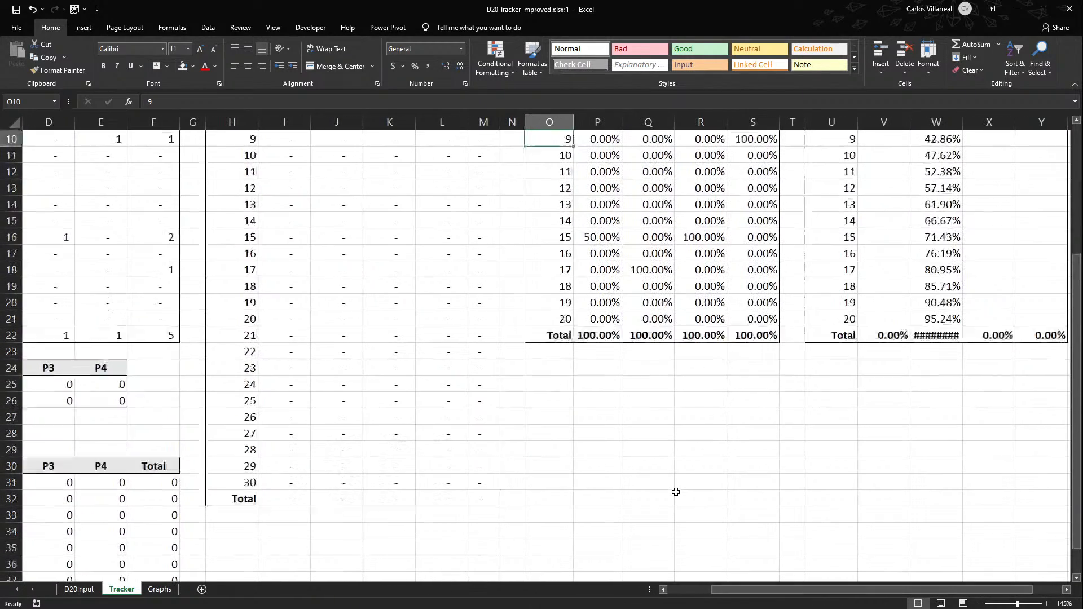
pyautogui.scroll(-4, 675, 491)
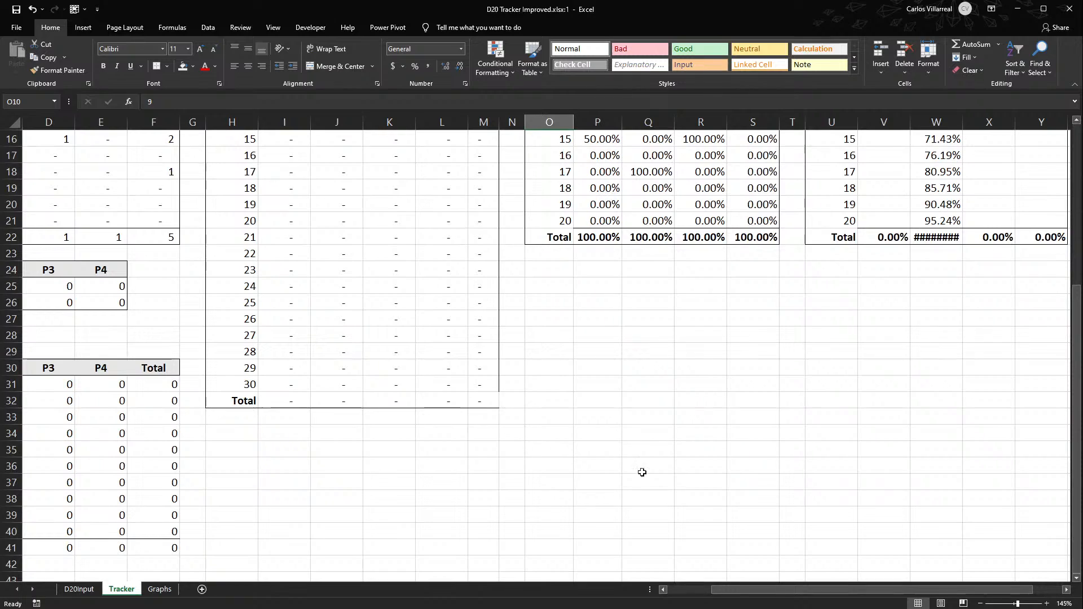
pyautogui.moveTo(216, 122); pyautogui.dragTo(485, 134)
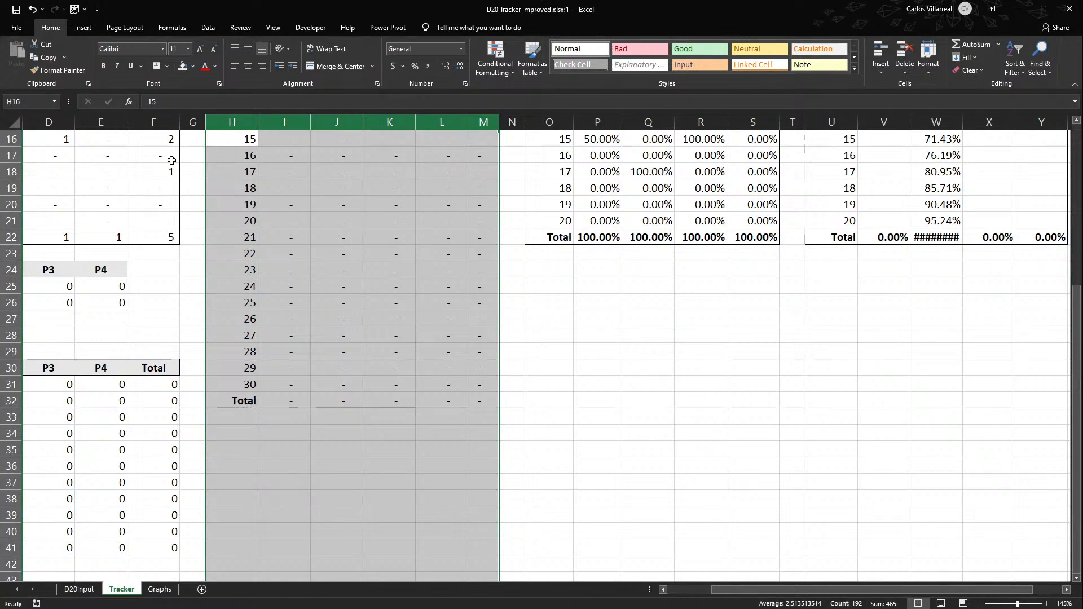
pyautogui.moveTo(496, 156); pyautogui.dragTo(770, 156)
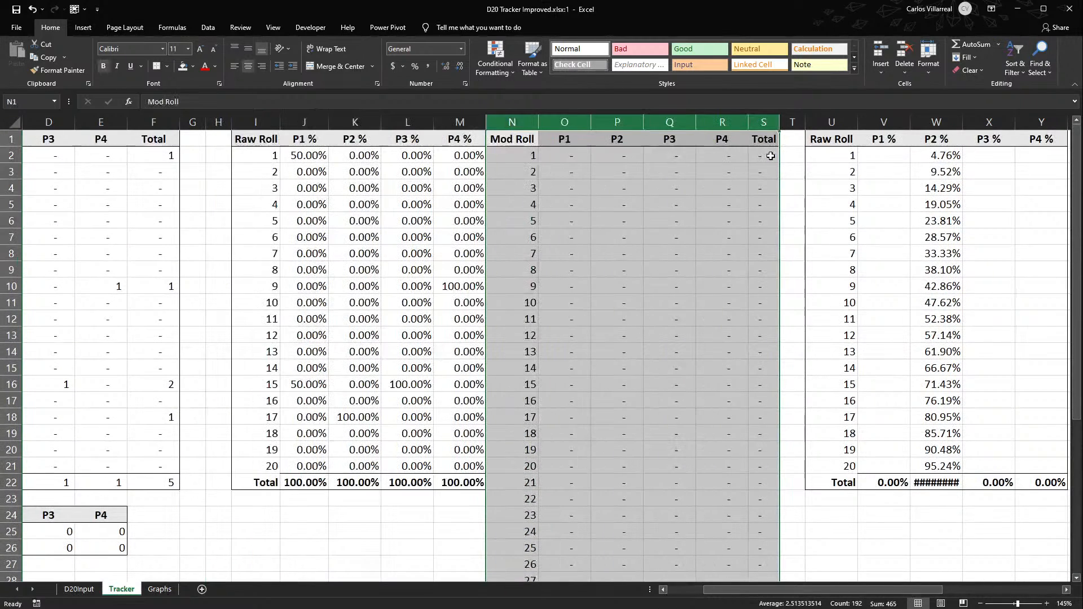
# - Try inserting a blank column before the moved Mod Roll table, and undo both the insertion and the column move
pyautogui.click(519, 123)
pyautogui.hotkey('ctrl', 'shift', '=')
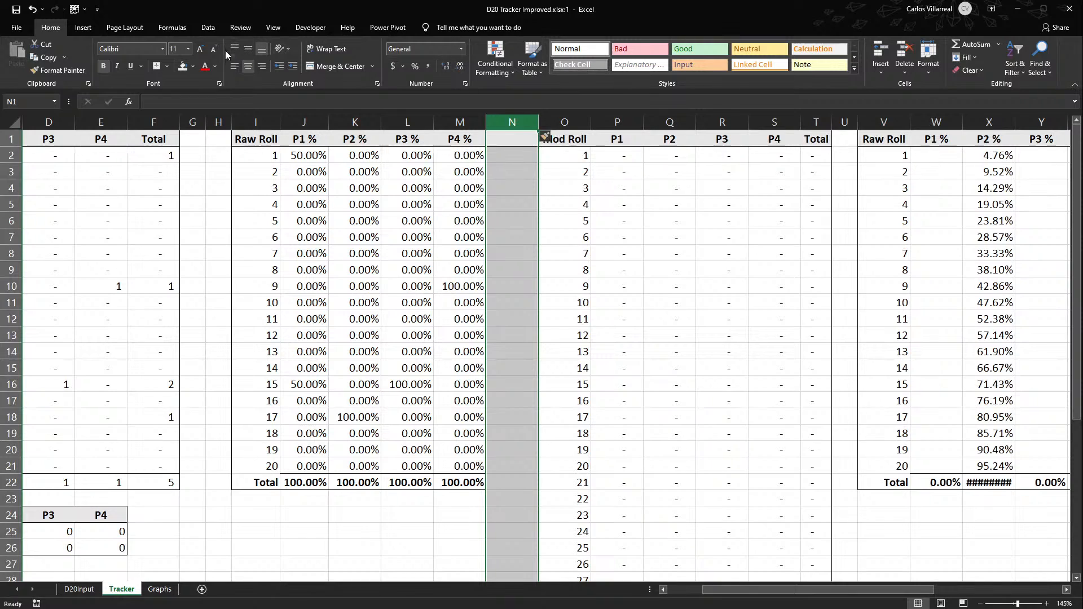
pyautogui.click(512, 144)
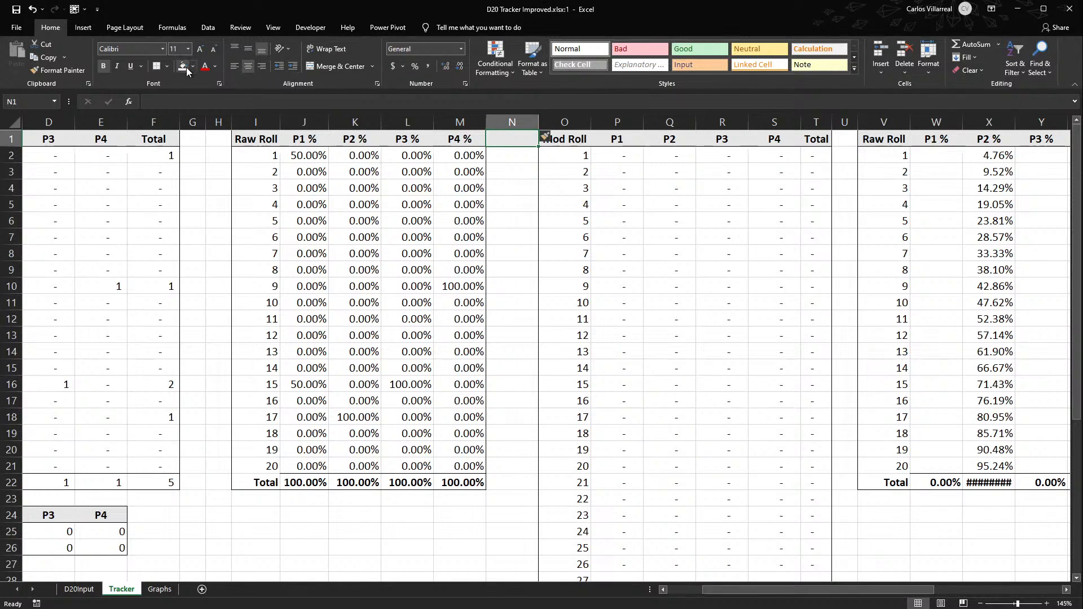
pyautogui.click(512, 173)
pyautogui.hotkey('ctrl', 's')
pyautogui.hotkey('ctrl', 'z')
pyautogui.hotkey('ctrl', 'z')
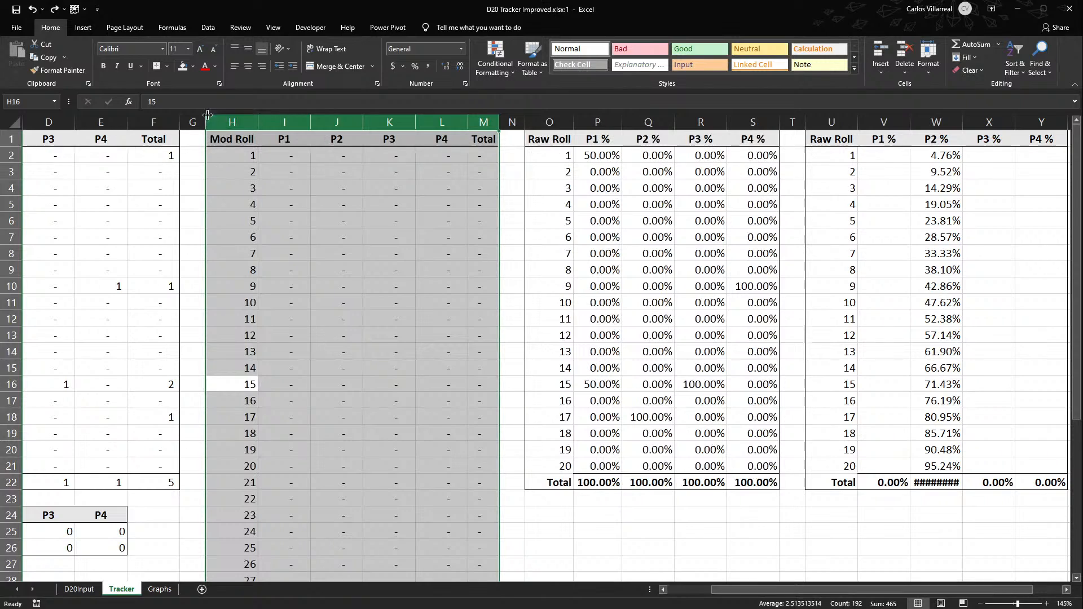
# - Move columns G:M, the separator plus the Mod Roll table, to directly after the Raw Roll percentage table
pyautogui.moveTo(189, 123); pyautogui.dragTo(785, 149)
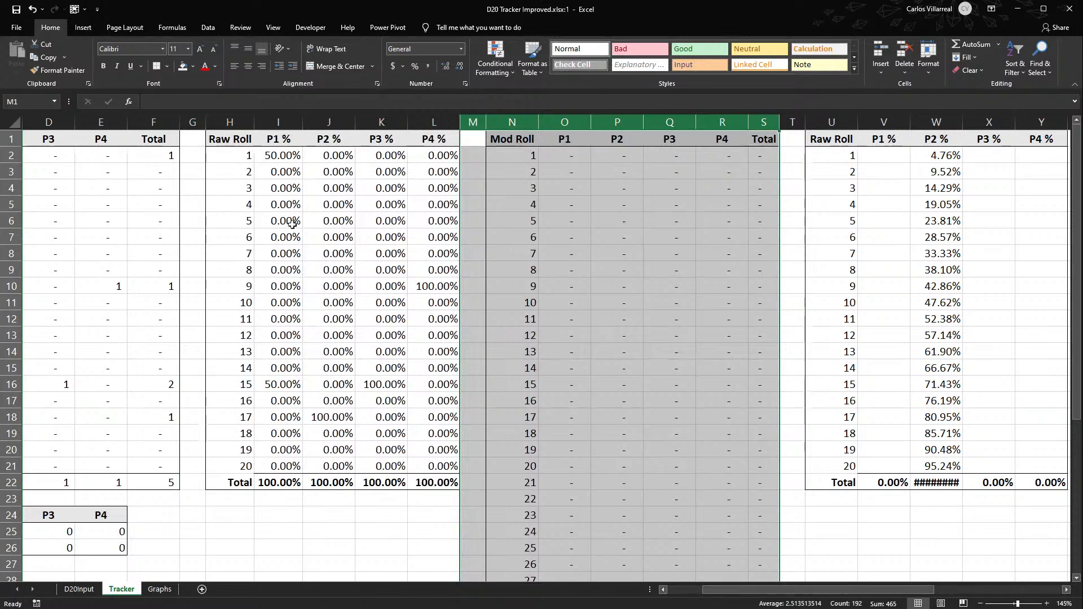
pyautogui.click(202, 176)
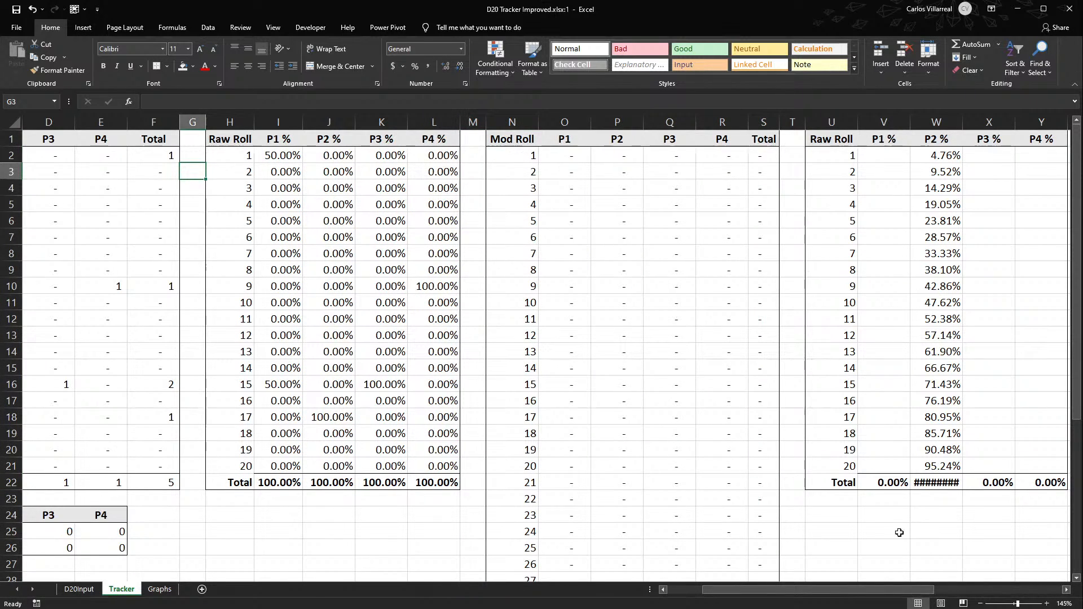
# - Extend the copied percentage table in U:Y to roll 30, inserting cells above its Total row and filling the series and formulas down to row 31
pyautogui.moveTo(866, 589); pyautogui.dragTo(947, 590)
pyautogui.scroll(-6, 468, 507)
pyautogui.click(202, 336)
pyautogui.moveTo(203, 337); pyautogui.dragTo(419, 338)
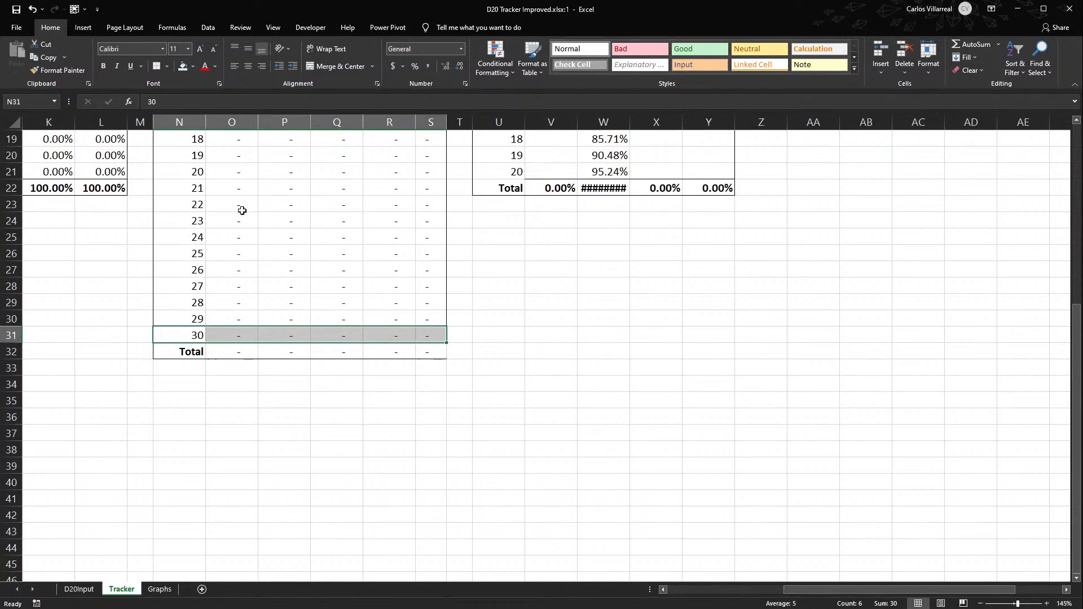
pyautogui.scroll(5, 496, 495)
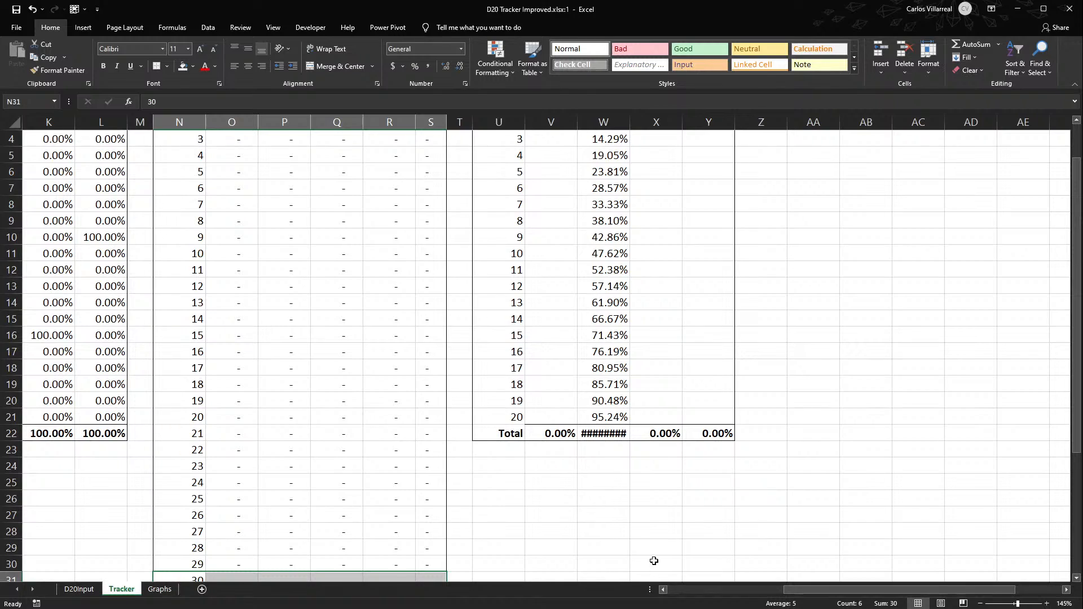
pyautogui.scroll(-2, 654, 562)
pyautogui.moveTo(508, 331)
pyautogui.mouseDown()
pyautogui.moveTo(715, 327)
pyautogui.moveTo(688, 346)
pyautogui.moveTo(682, 508)
pyautogui.moveTo(691, 502)
pyautogui.mouseUp()
pyautogui.moveTo(508, 321); pyautogui.dragTo(707, 318)
pyautogui.moveTo(494, 298); pyautogui.dragTo(724, 485)
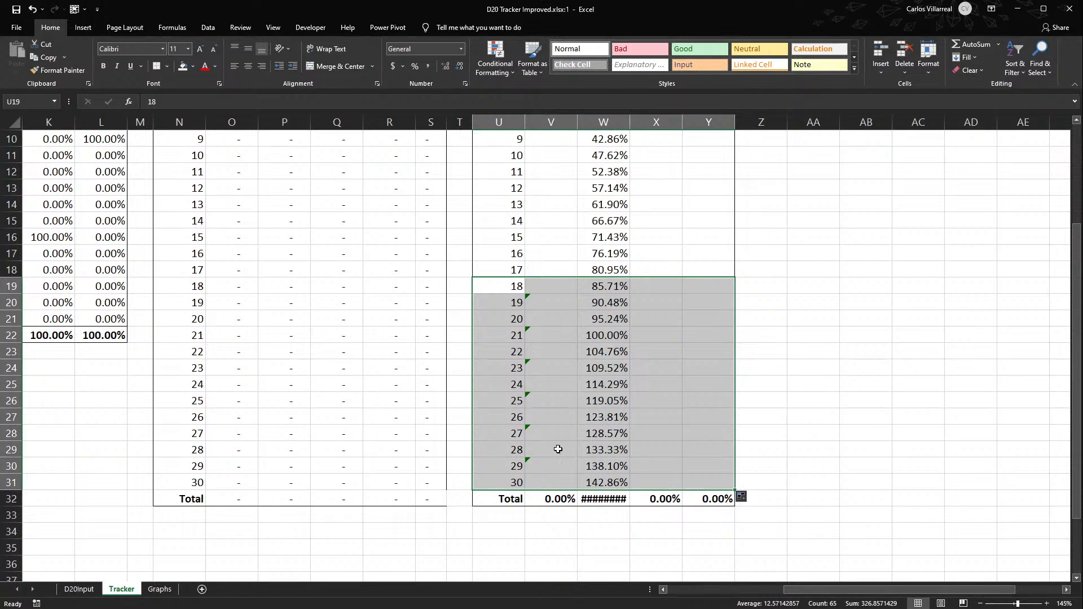
# - Inspect which cells the P2 % formula for roll 1 references in the extended percentage table
pyautogui.scroll(3, 568, 451)
pyautogui.doubleClick(609, 156)
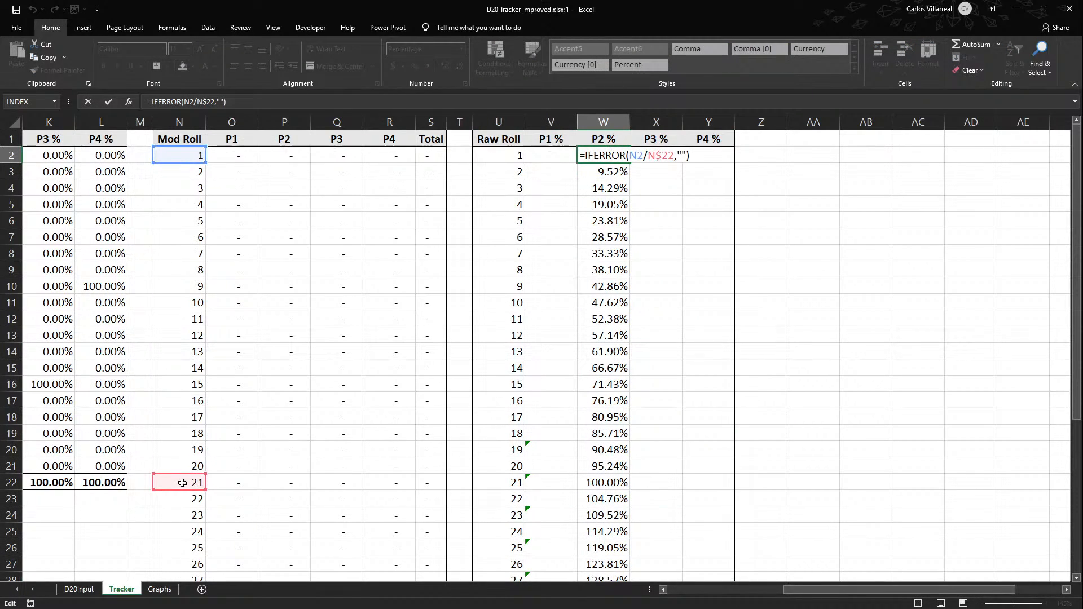
pyautogui.hotkey('ctrl', 'Return')
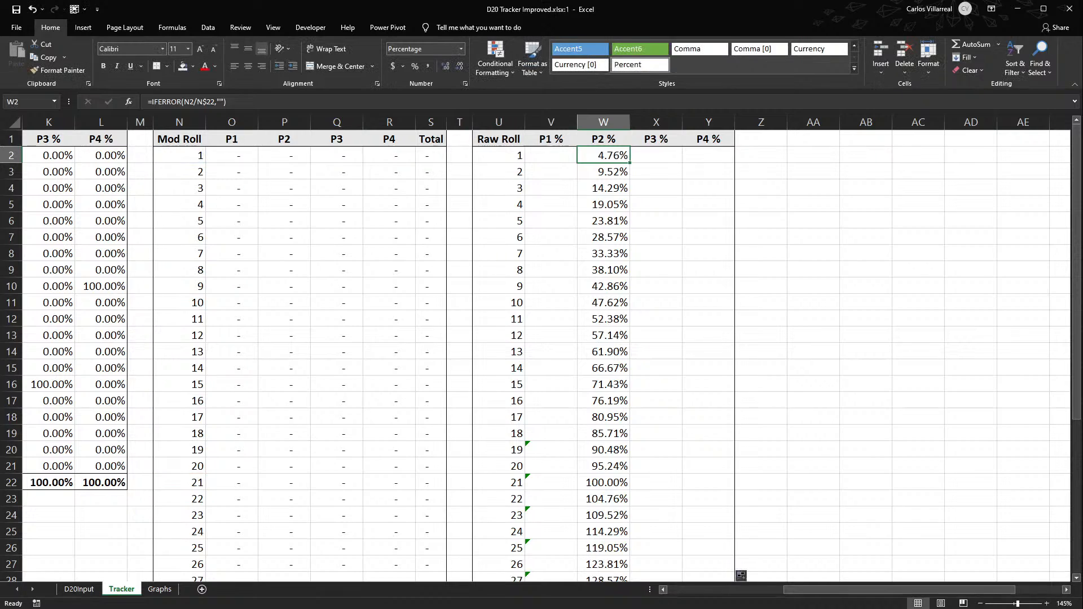
pyautogui.moveTo(812, 590); pyautogui.dragTo(694, 590)
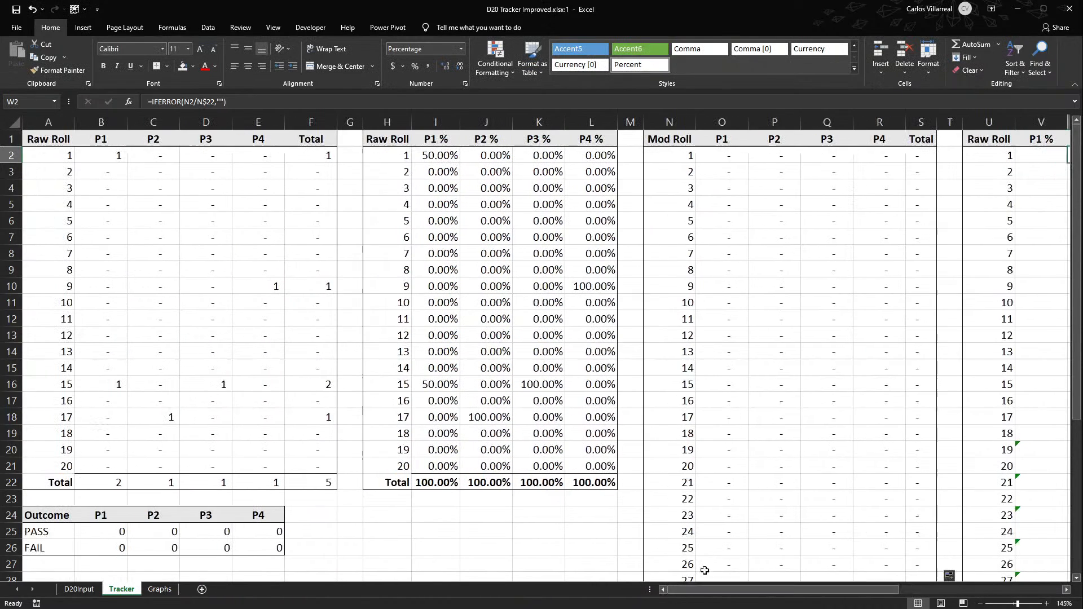
# - Replace the broken numerator in the modified-roll table's P1 % formula in V2 with O2, using the Raw Roll formula in I2 as reference
pyautogui.doubleClick(431, 156)
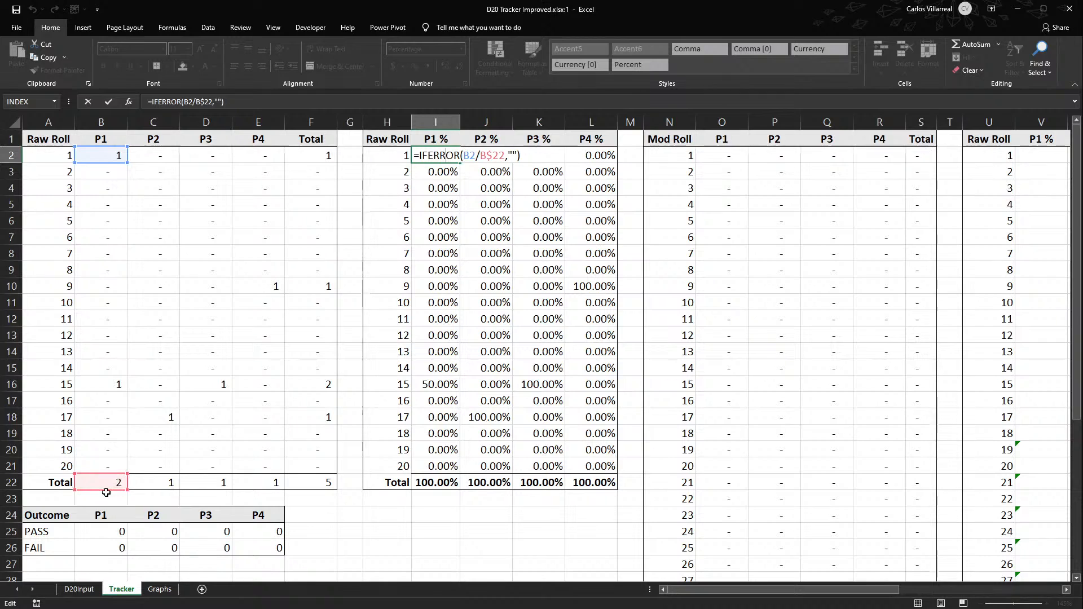
pyautogui.hotkey('ctrl', 'Return')
pyautogui.moveTo(730, 590); pyautogui.dragTo(809, 587)
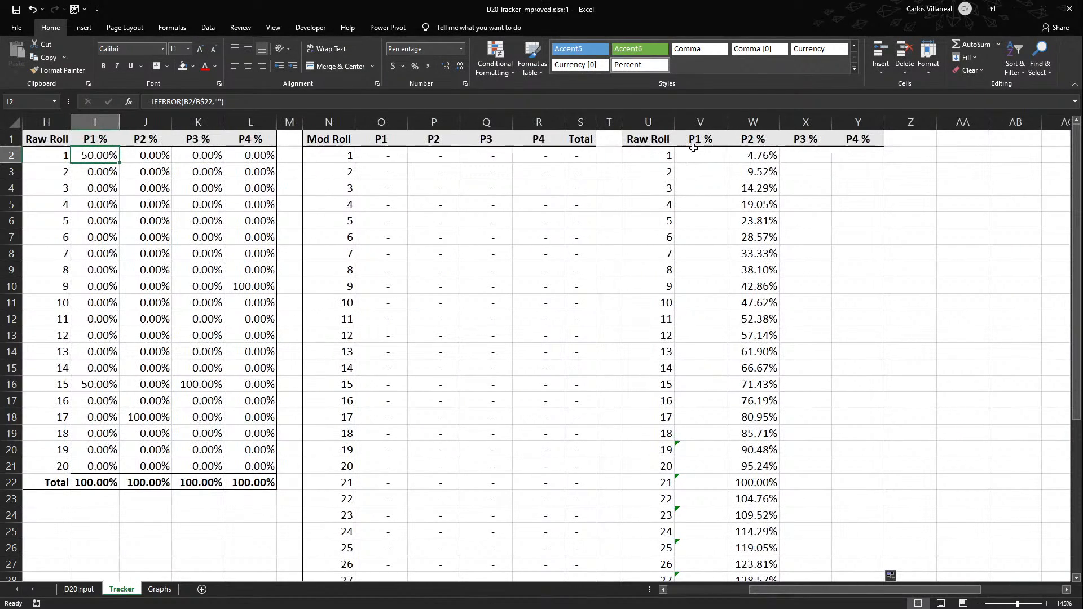
pyautogui.click(694, 157)
pyautogui.doubleClick(693, 157)
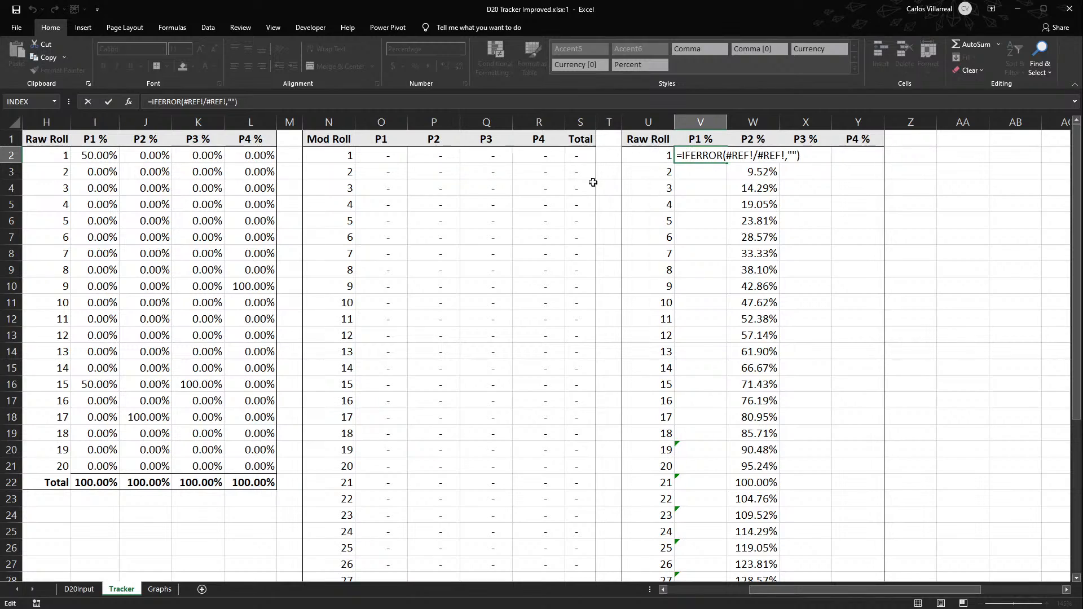
pyautogui.doubleClick(739, 154)
pyautogui.press('BackSpace')
pyautogui.press('Delete')
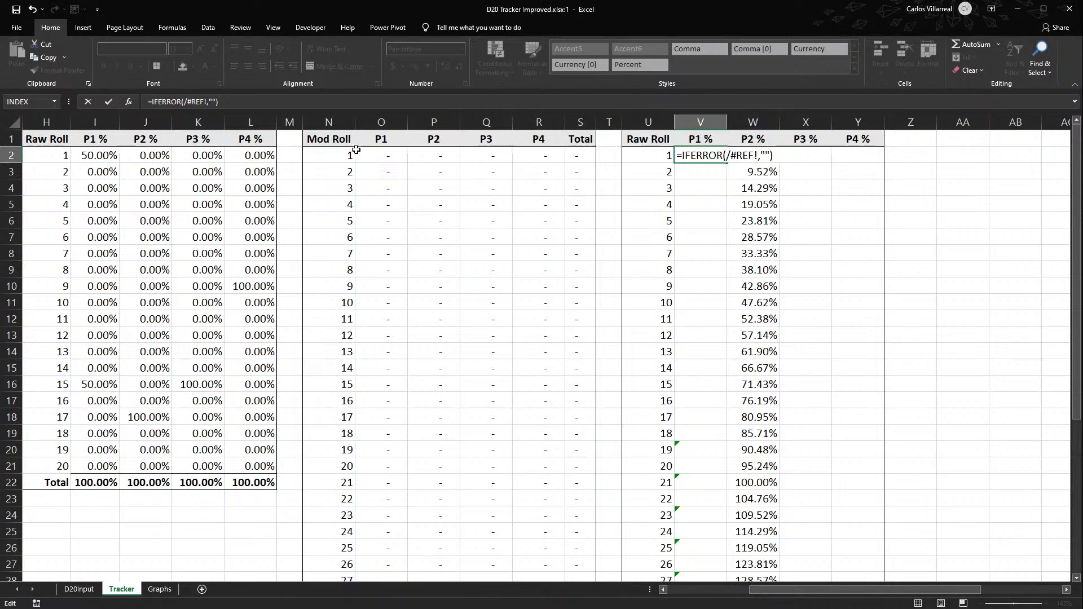
pyautogui.click(379, 162)
pyautogui.scroll(-4, 379, 158)
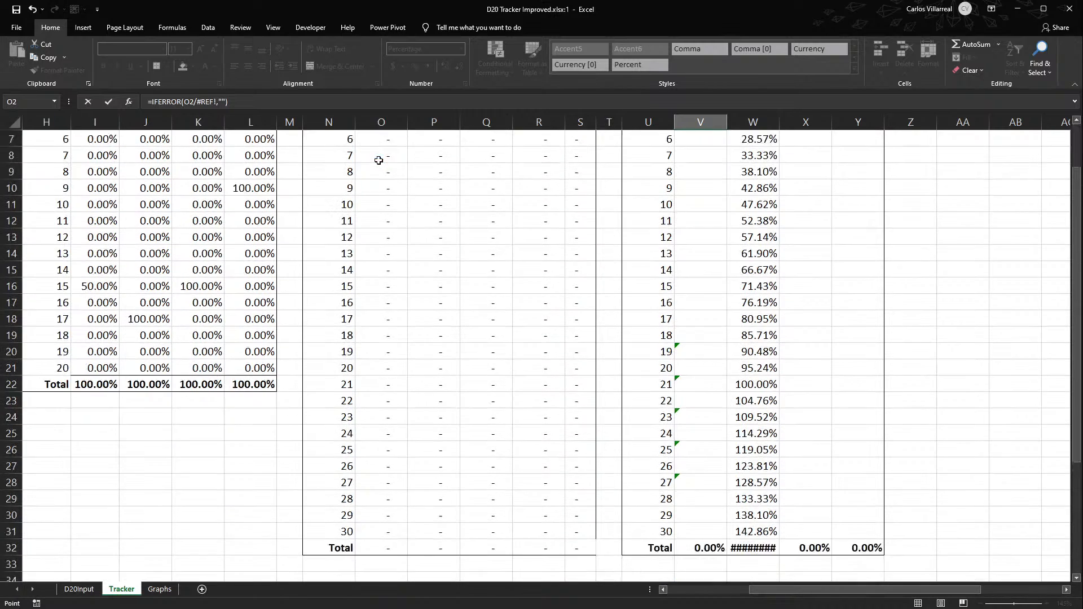
pyautogui.scroll(4, 609, 259)
# - Replace the broken divisor in V2 with the absolute P1 total reference, so the formula reads =IFERROR(O2/$O$32,"")
pyautogui.click(775, 154)
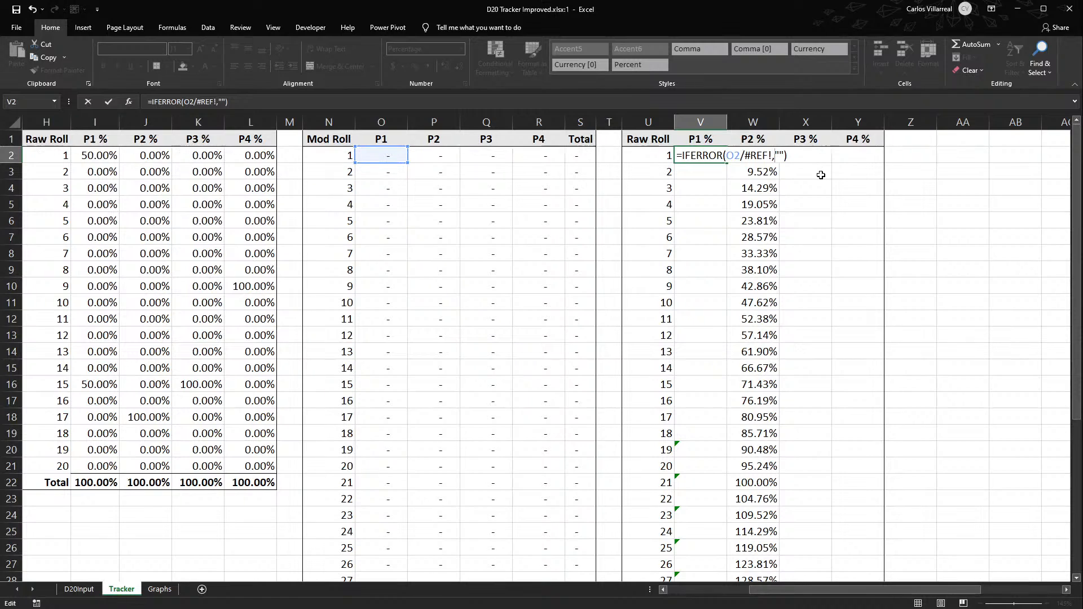
pyautogui.press('BackSpace')
pyautogui.press('BackSpace')
pyautogui.press('BackSpace')
pyautogui.press('BackSpace')
pyautogui.press('BackSpace')
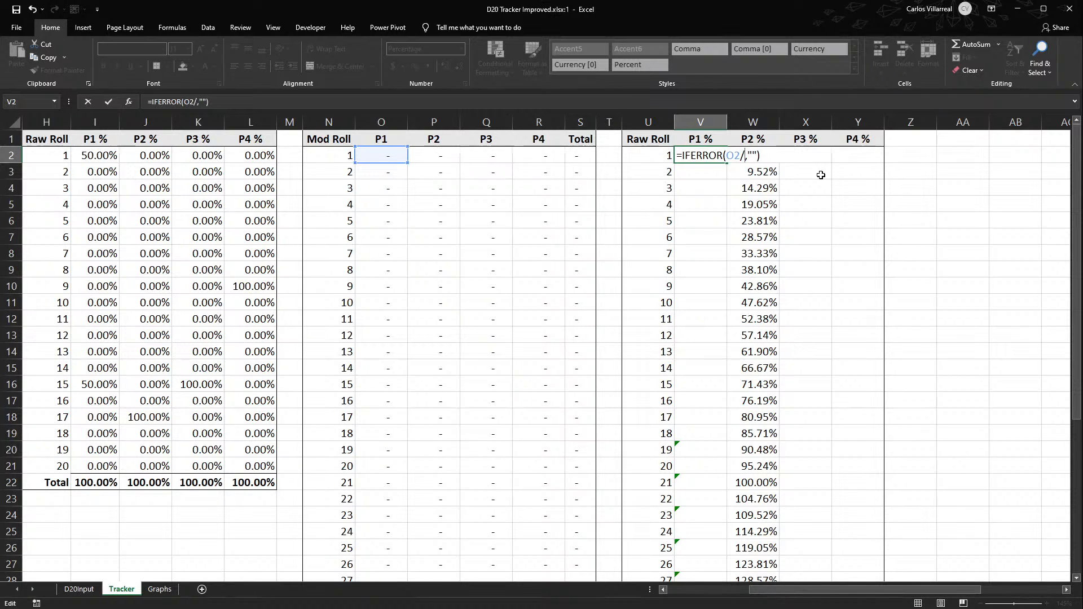
pyautogui.scroll(-4, 251, 204)
pyautogui.click(383, 452)
pyautogui.press('F4')
pyautogui.scroll(4, 383, 452)
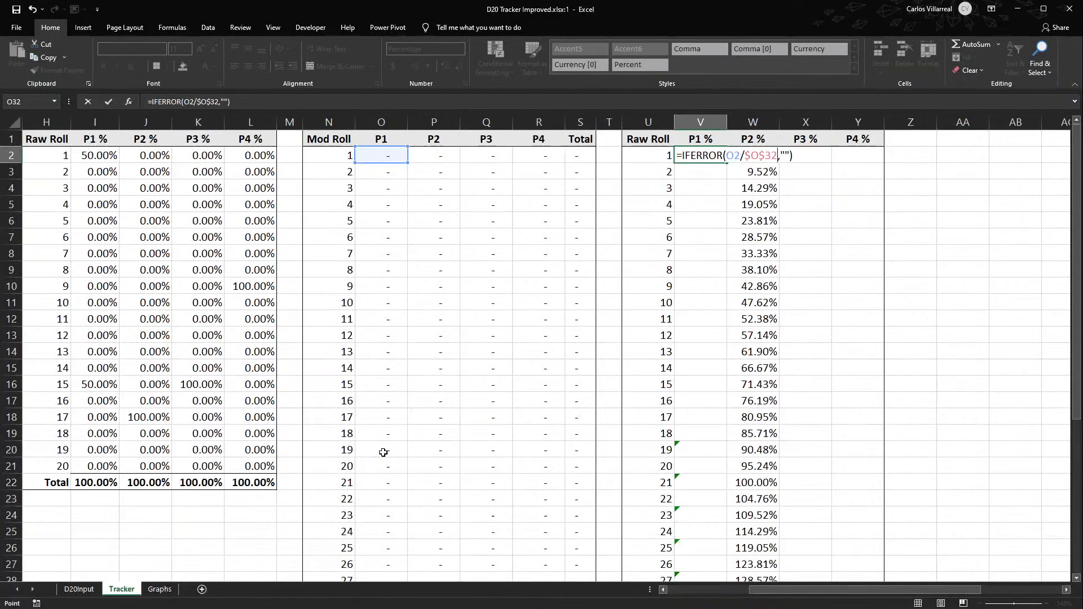
pyautogui.press('Return')
pyautogui.doubleClick(712, 156)
pyautogui.press('Escape')
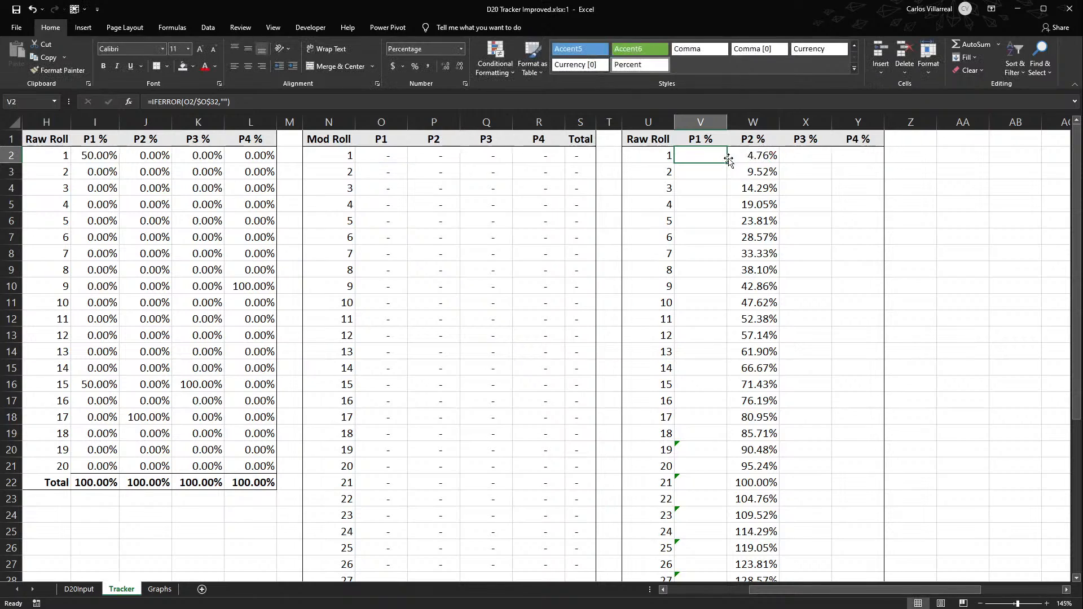
# - Fill the P1 % formula from V2 down to roll 30 and check the references in V31
pyautogui.doubleClick(727, 162)
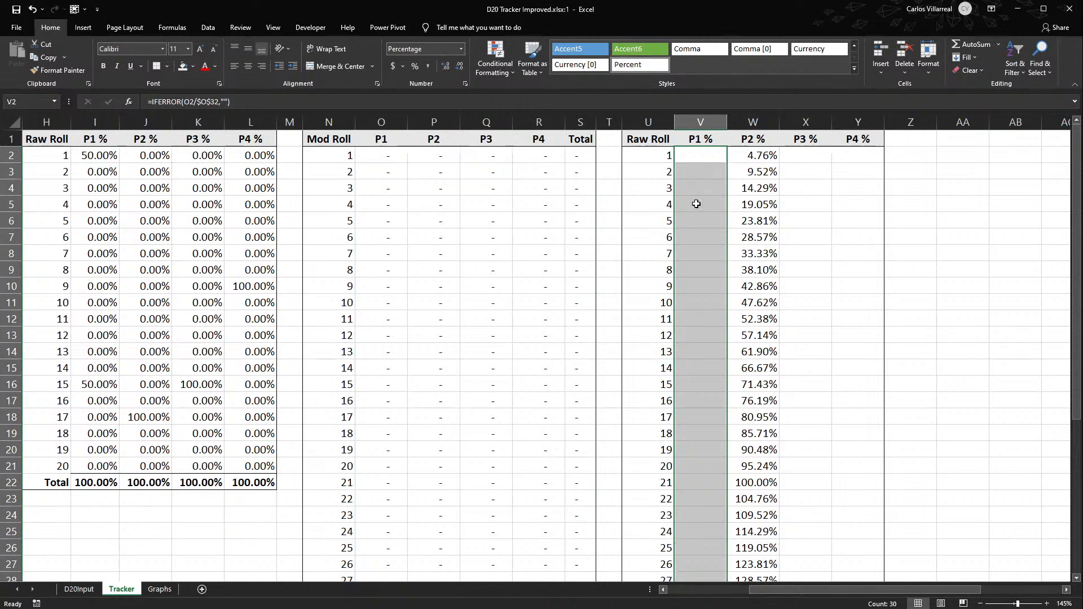
pyautogui.scroll(-5, 696, 200)
pyautogui.doubleClick(692, 384)
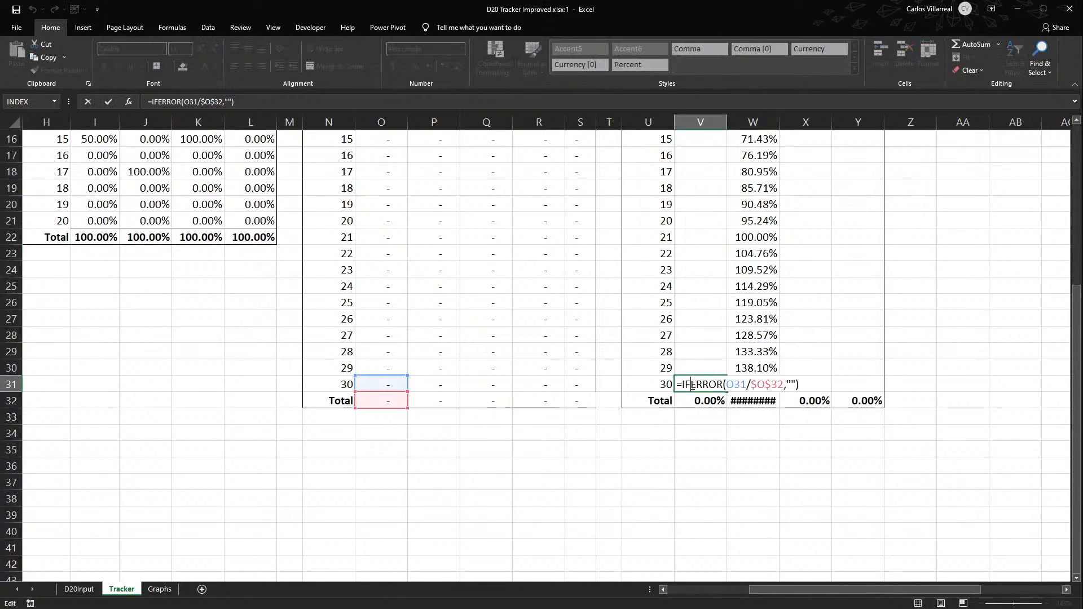
pyautogui.press('Escape')
# - Extend the P2 % total formula in W32 to sum W2:W31
pyautogui.doubleClick(751, 399)
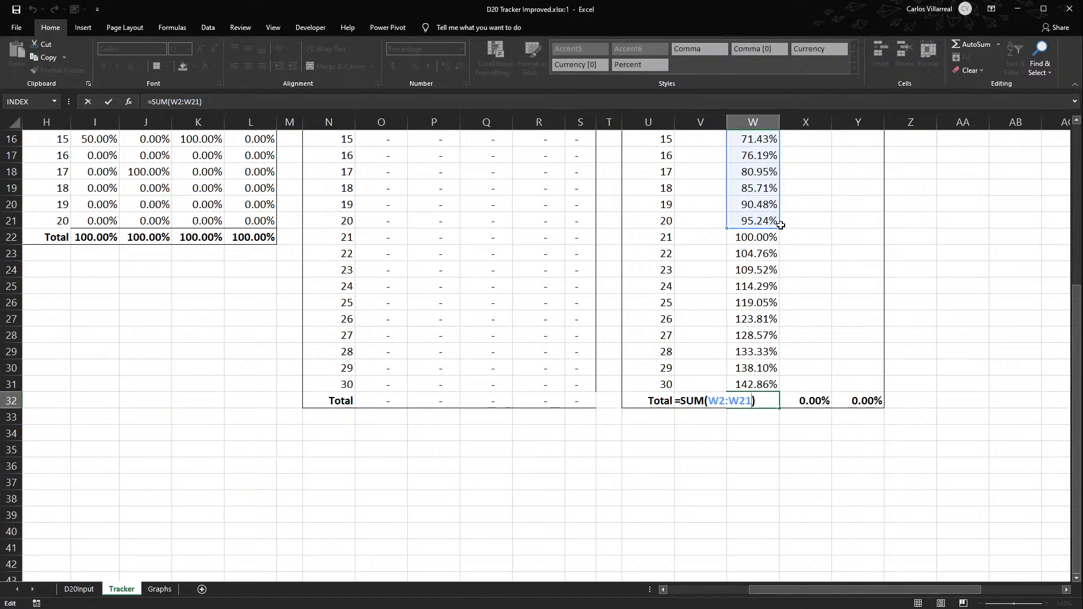
pyautogui.moveTo(780, 228); pyautogui.dragTo(775, 386)
pyautogui.press('Return')
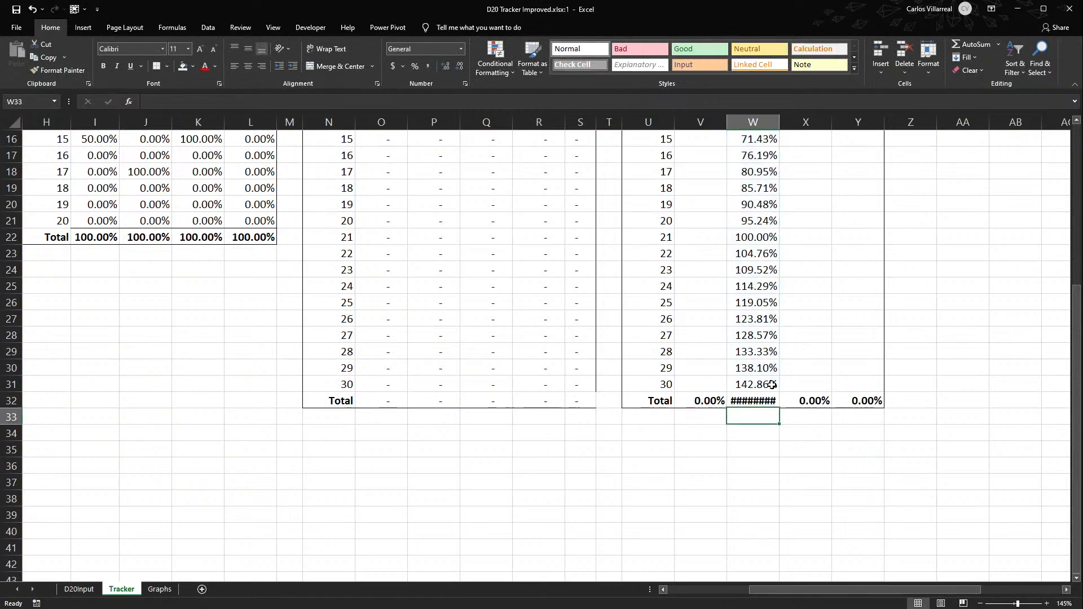
pyautogui.scroll(5, 771, 384)
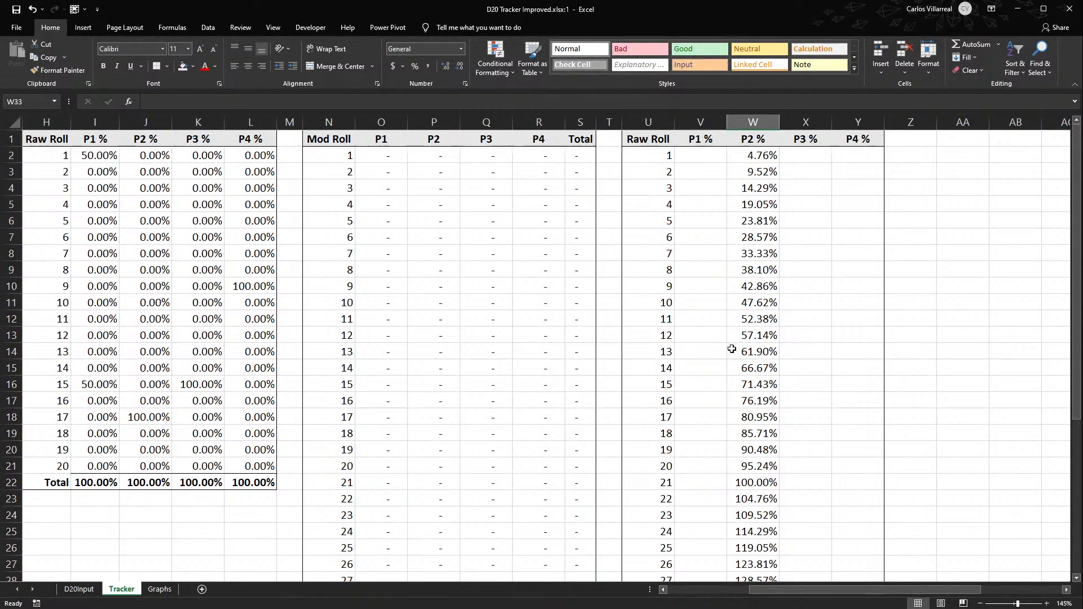
# - Check the P2 % formula in W2, and fill the P1 % formulas in V2:V31 across the P2 % to P4 % columns through Y31
pyautogui.click(749, 154)
pyautogui.doubleClick(749, 154)
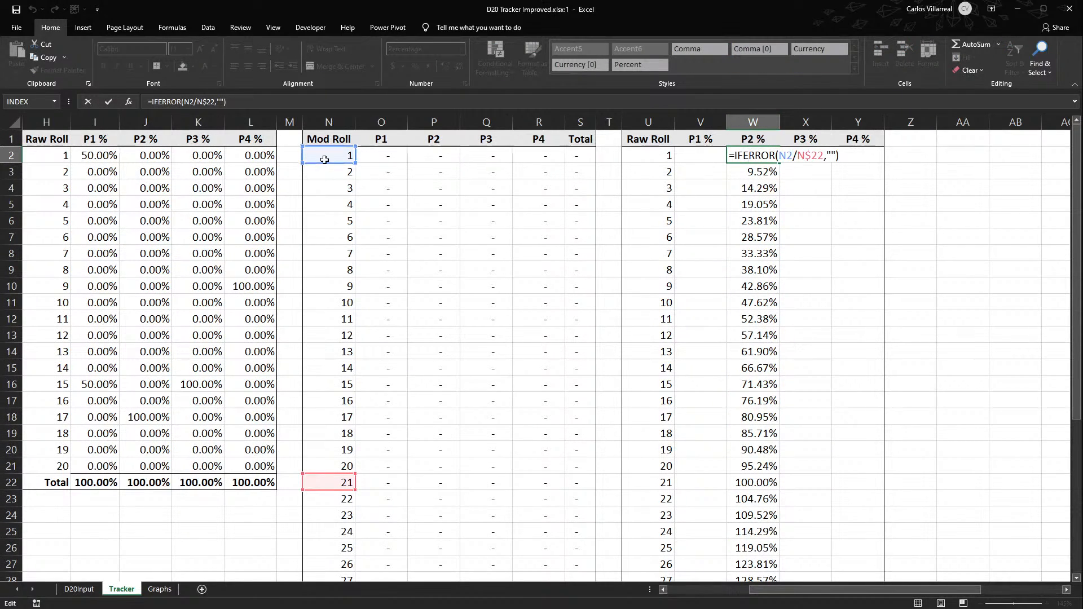
pyautogui.press('Escape')
pyautogui.moveTo(700, 155); pyautogui.dragTo(860, 533)
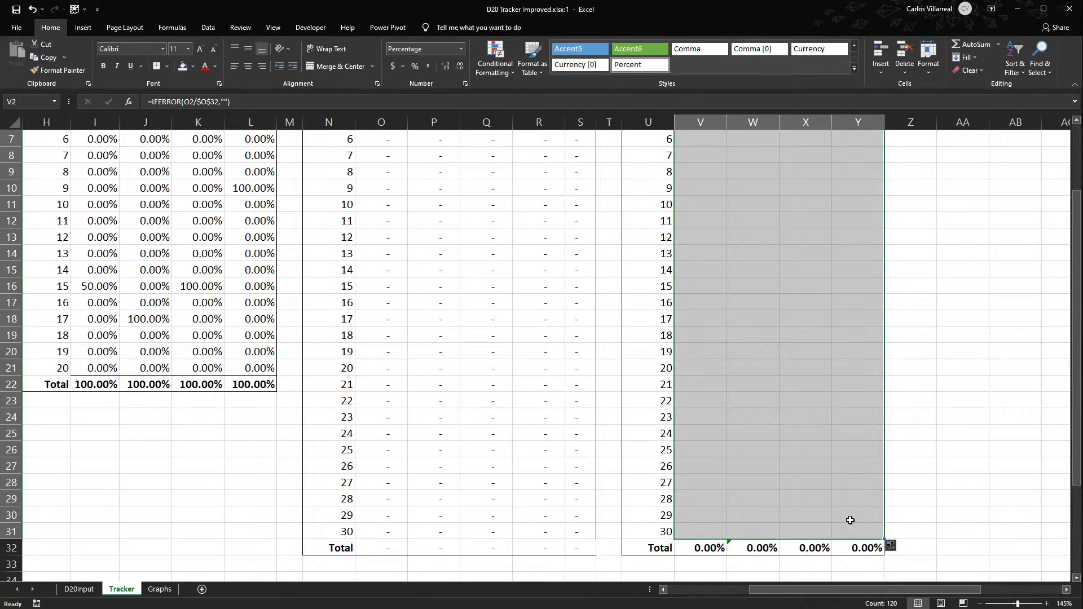
pyautogui.scroll(2, 852, 521)
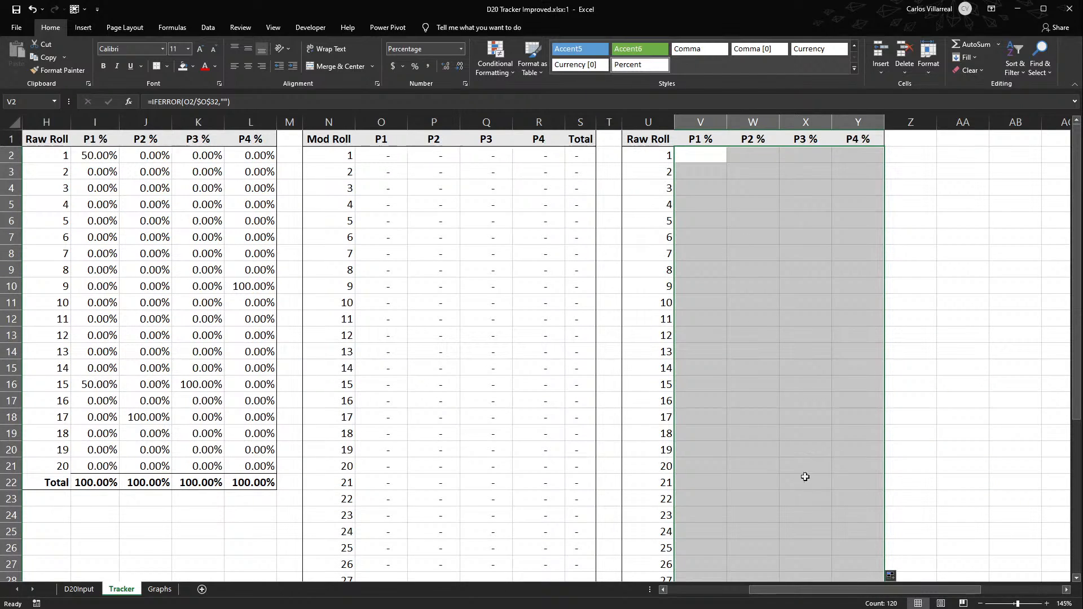
# - Examine the Mod Roll table's P1 count formula in O2 and its total formula in O32
pyautogui.moveTo(823, 588); pyautogui.dragTo(740, 588)
pyautogui.click(720, 169)
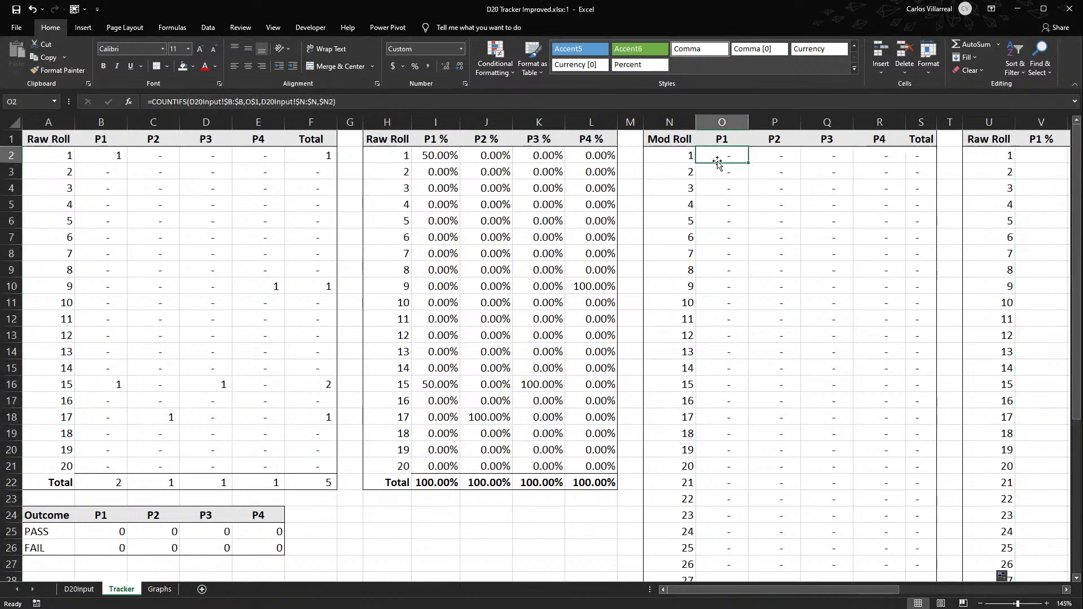
pyautogui.hotkey('ctrl', 'Down')
pyautogui.scroll(6, 762, 335)
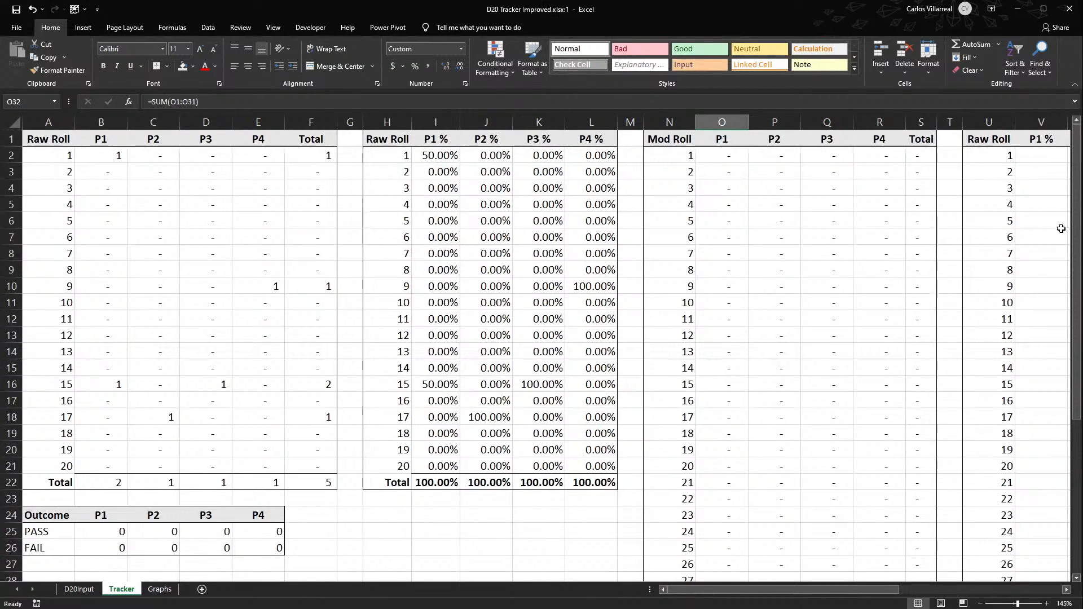
# - Arrange the two workbook windows side by side, showing D20Input's Mod Roll column in one and Tracker's Mod Roll and percentage tables in the other
pyautogui.moveTo(1080, 240); pyautogui.dragTo(498, 243)
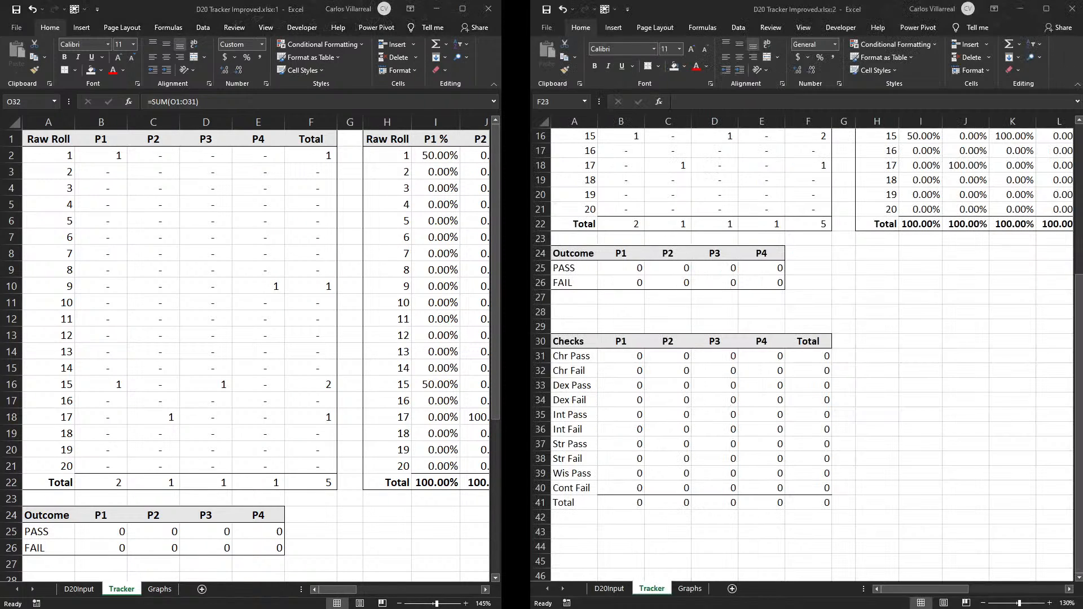
pyautogui.moveTo(502, 176); pyautogui.dragTo(559, 175)
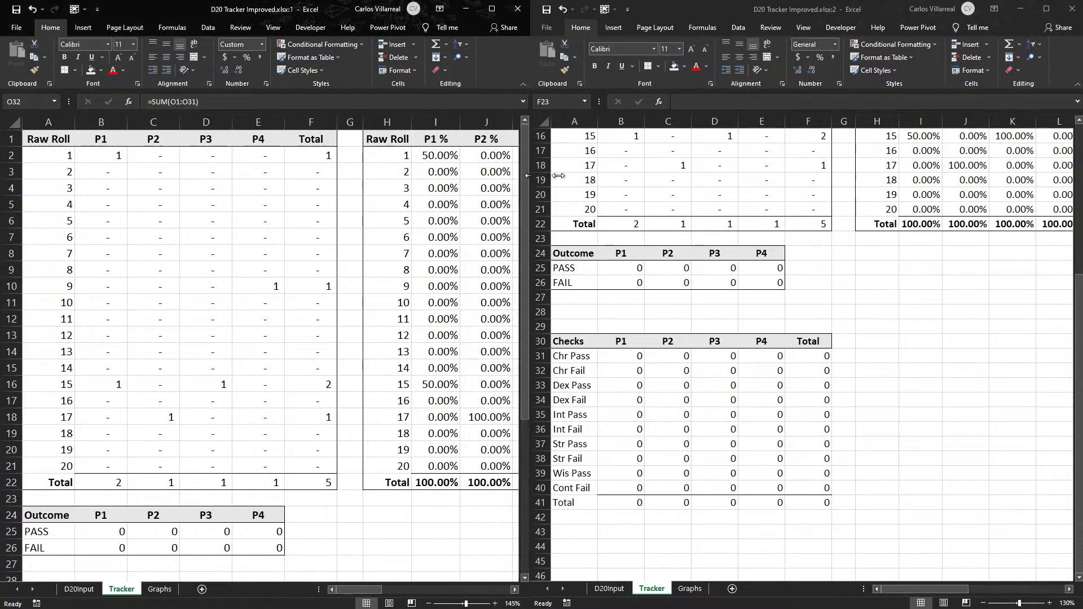
pyautogui.click(792, 10)
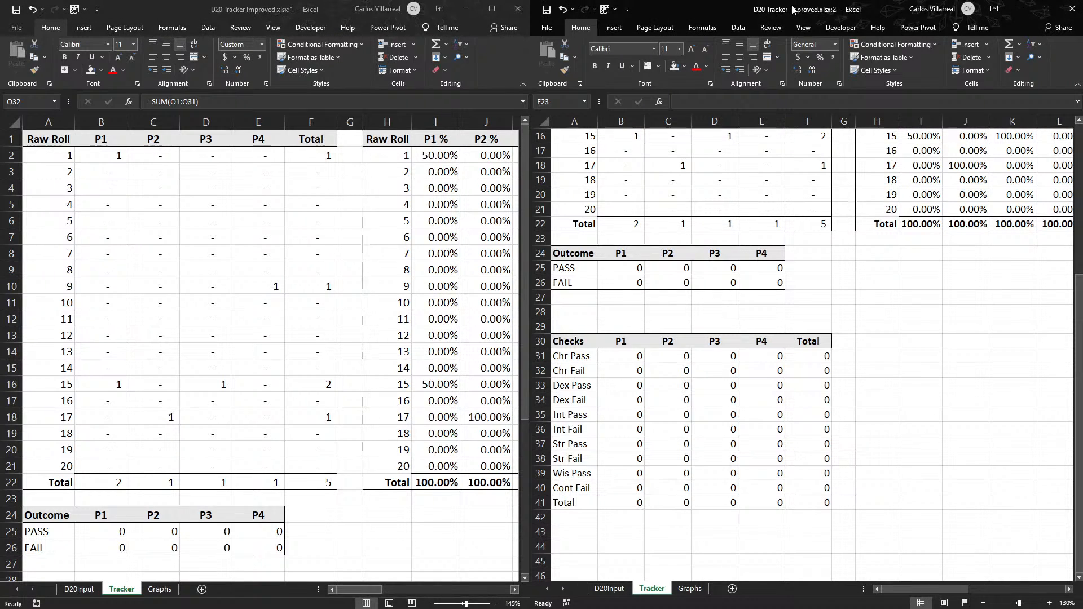
pyautogui.scroll(5, 805, 288)
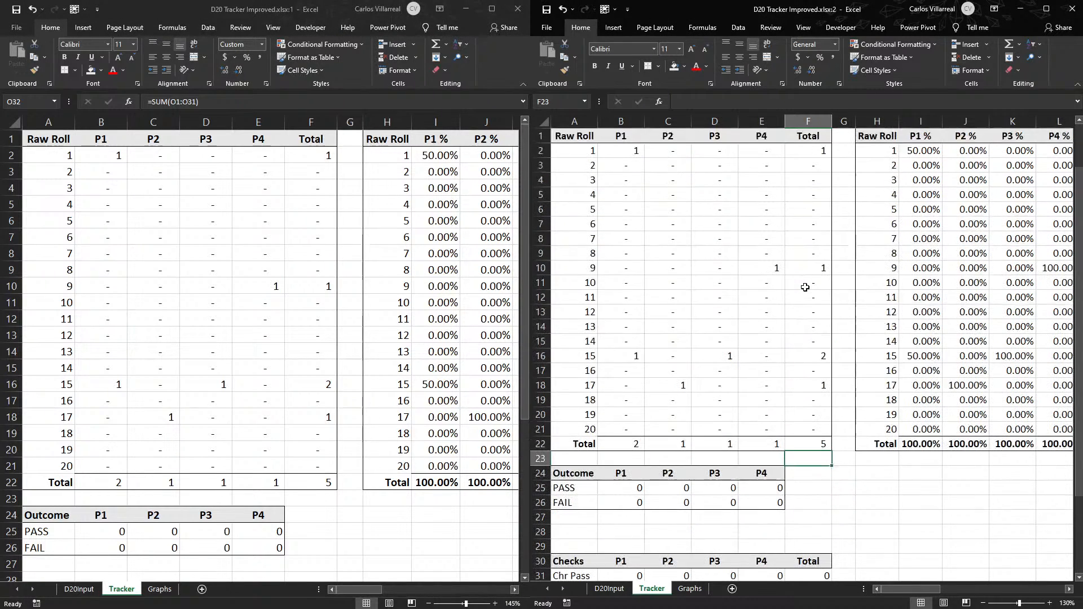
pyautogui.moveTo(911, 589); pyautogui.dragTo(982, 569)
pyautogui.hscroll(2, 982, 570)
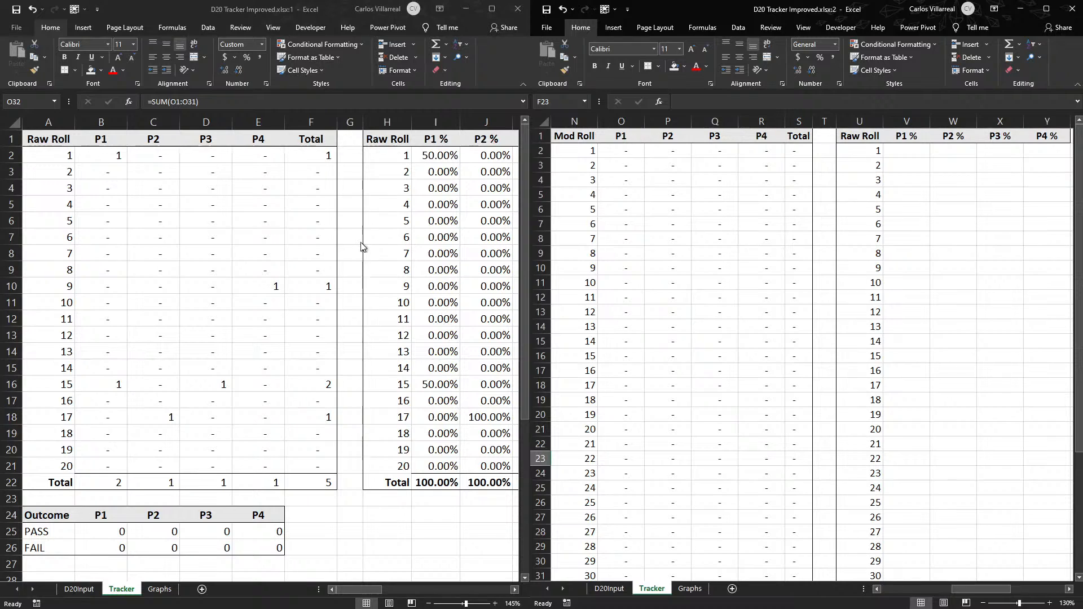
pyautogui.click(84, 604)
pyautogui.click(79, 590)
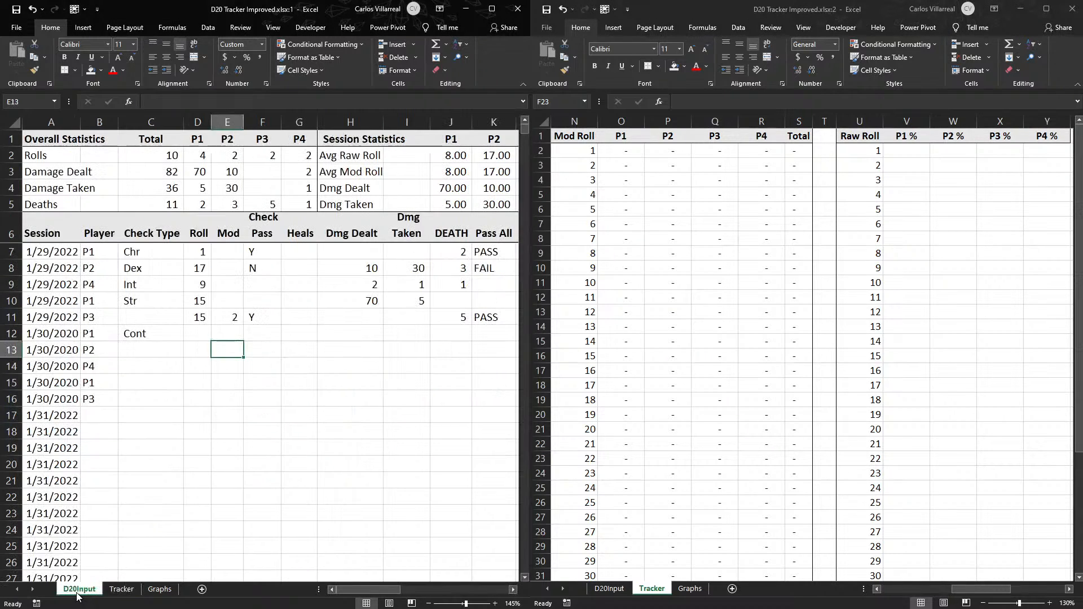
pyautogui.moveTo(380, 590); pyautogui.dragTo(416, 586)
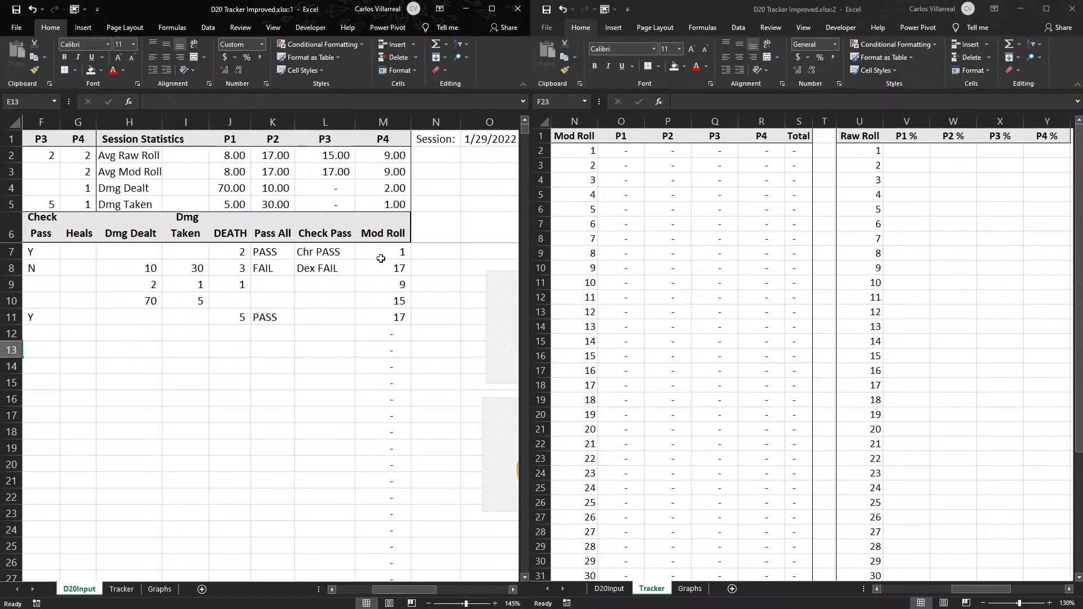
# - Change the roll criteria range in the O2 COUNTIFS formula of the Mod Roll table to D20Input!$M:$M
pyautogui.click(630, 158)
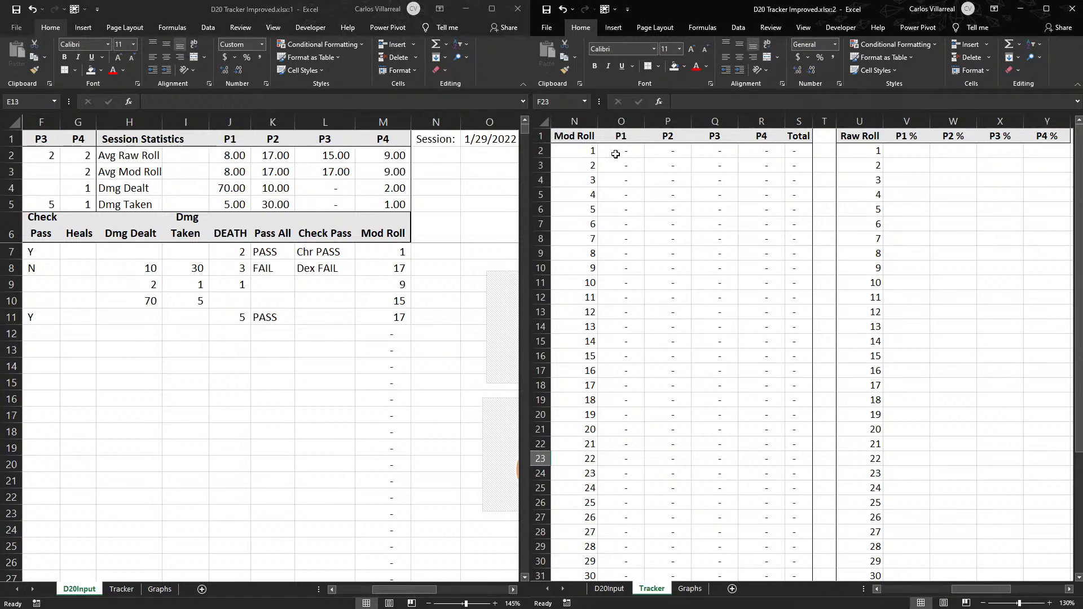
pyautogui.doubleClick(615, 153)
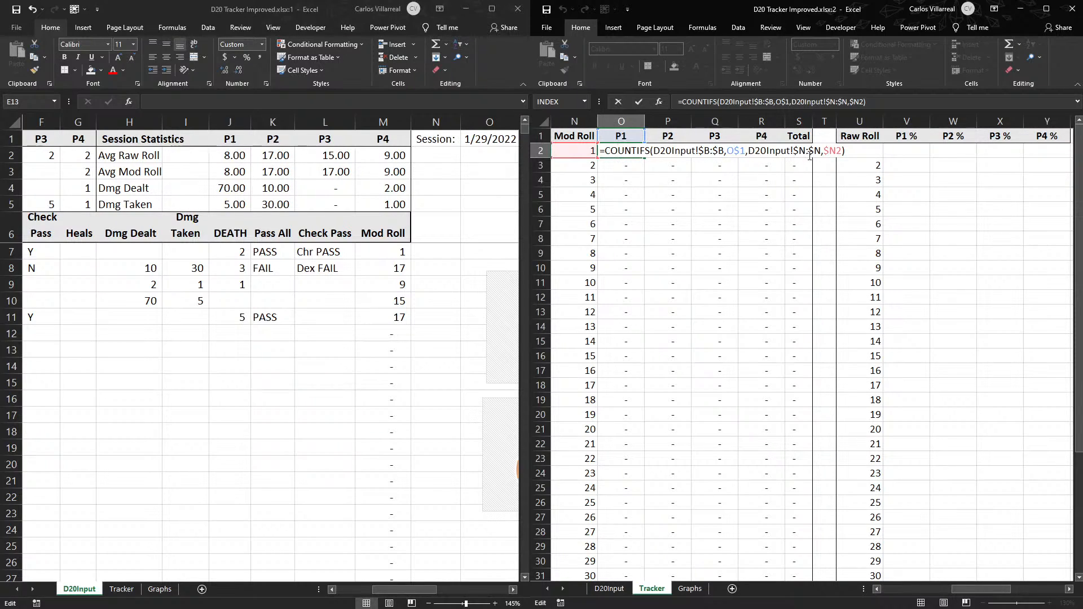
pyautogui.press('BackSpace')
pyautogui.write('M')
pyautogui.press('BackSpace')
pyautogui.write('M')
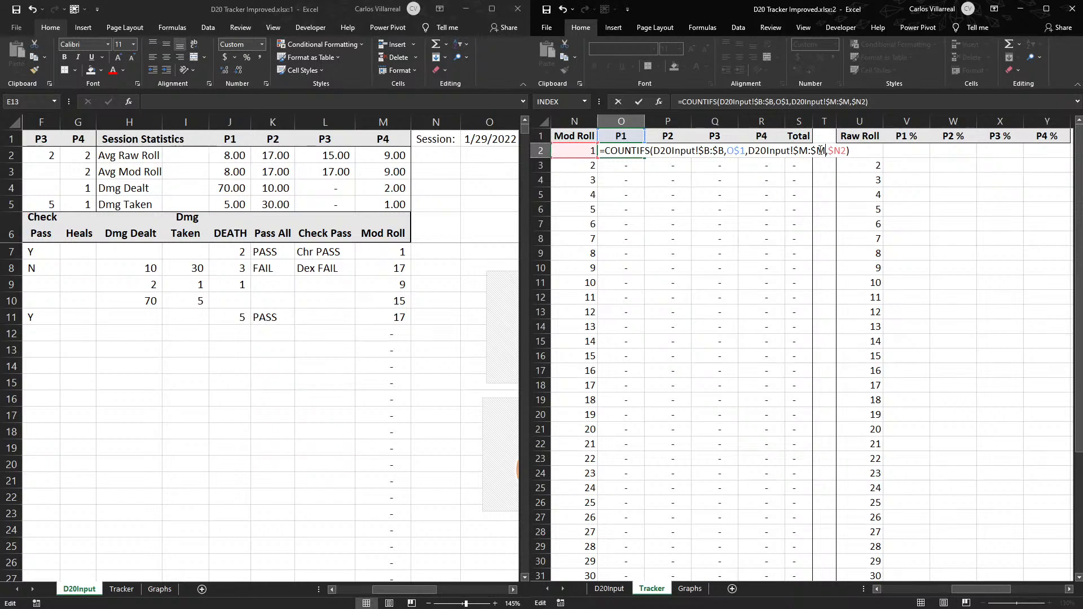
pyautogui.press('Return')
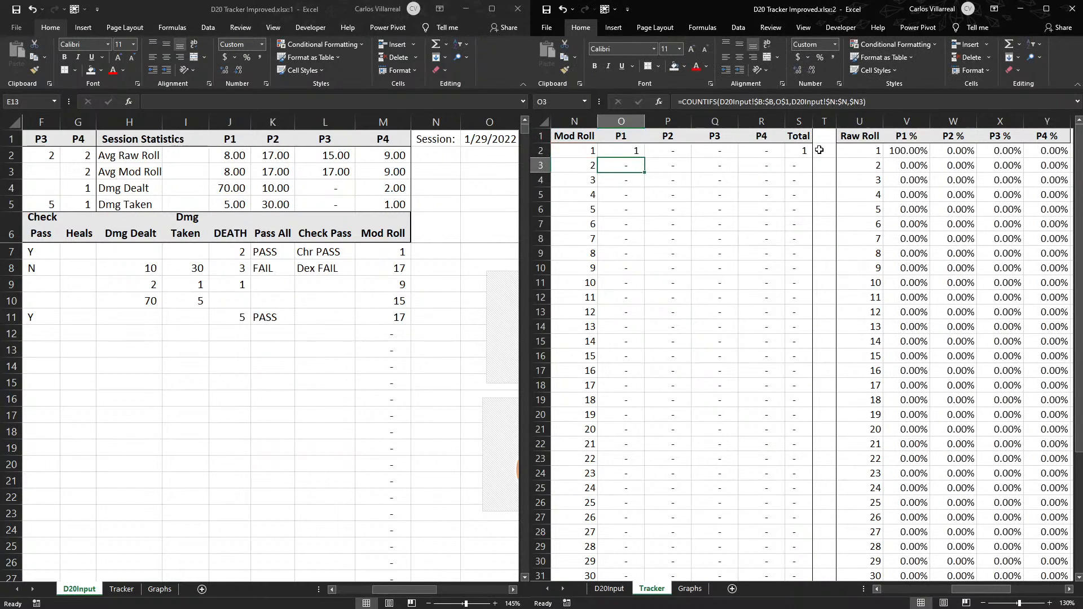
# - Fill the corrected O2 formula across P1 to P4 and down to roll 30, and check the totals and percentages in both tables
pyautogui.click(620, 149)
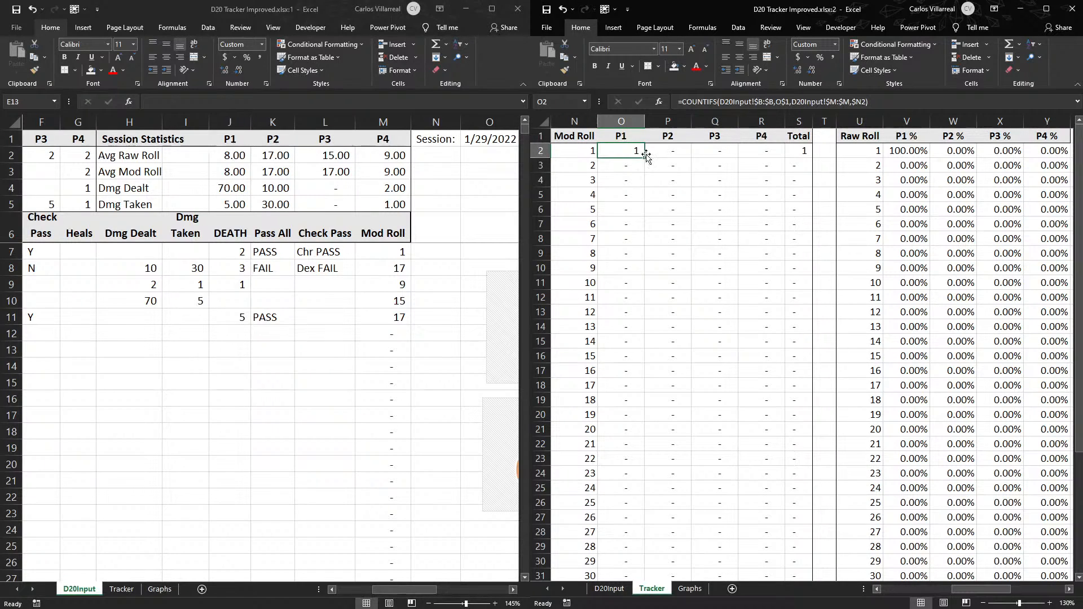
pyautogui.moveTo(644, 157); pyautogui.dragTo(779, 162)
pyautogui.doubleClick(779, 162)
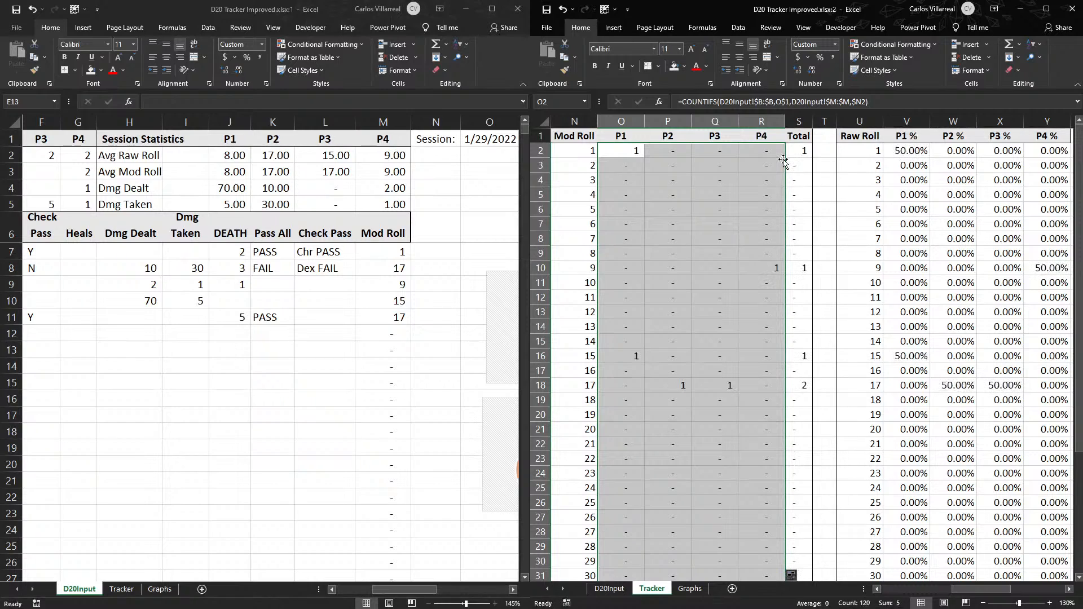
pyautogui.scroll(-5, 783, 162)
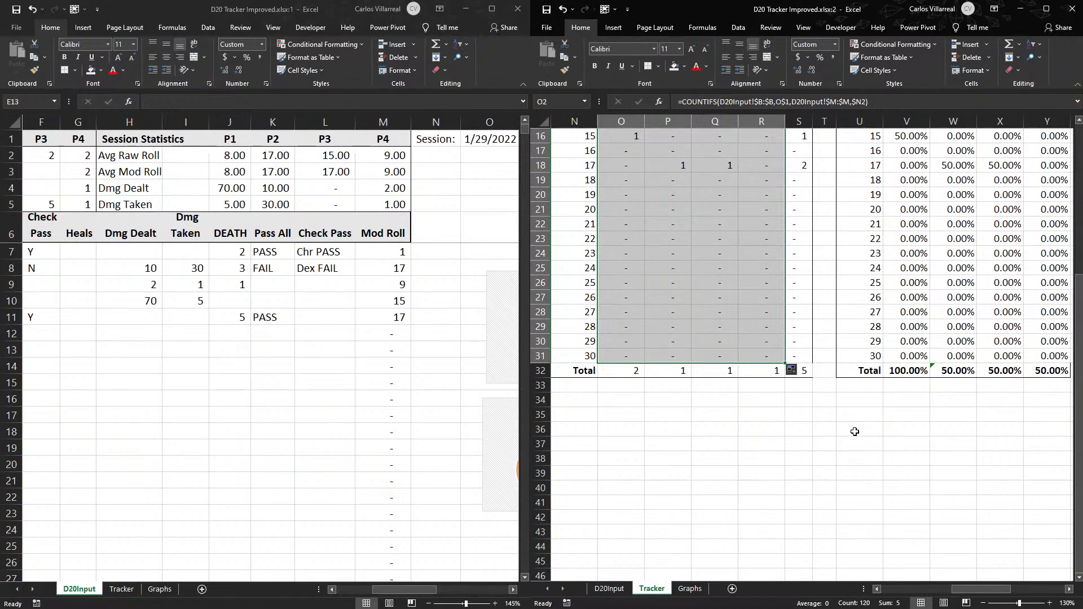
pyautogui.click(937, 488)
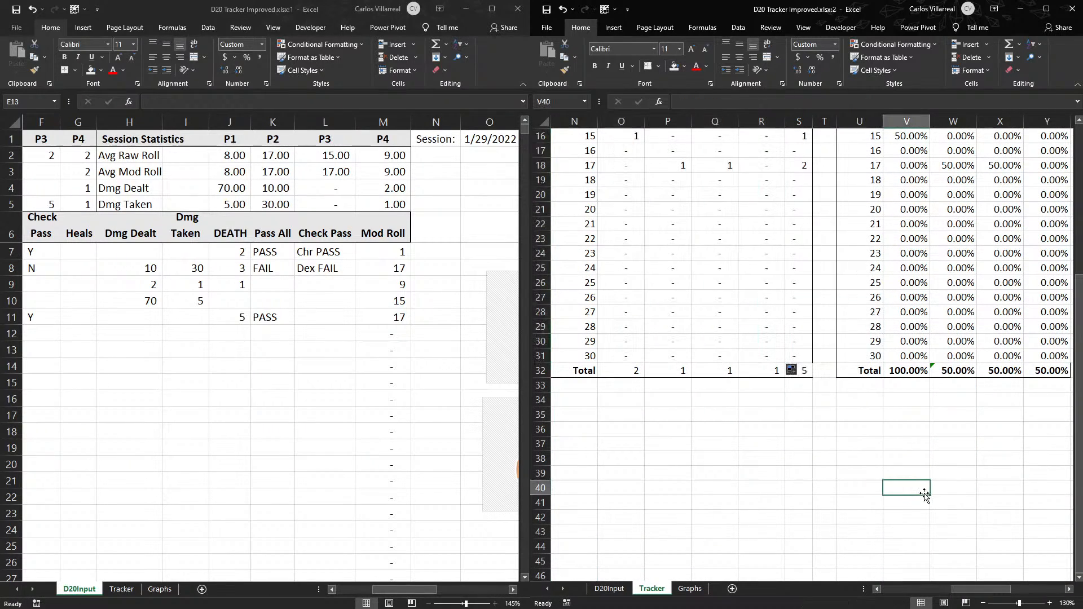
pyautogui.moveTo(964, 589)
pyautogui.mouseDown()
pyautogui.moveTo(984, 588)
pyautogui.moveTo(974, 588)
pyautogui.mouseUp()
pyautogui.scroll(5, 841, 372)
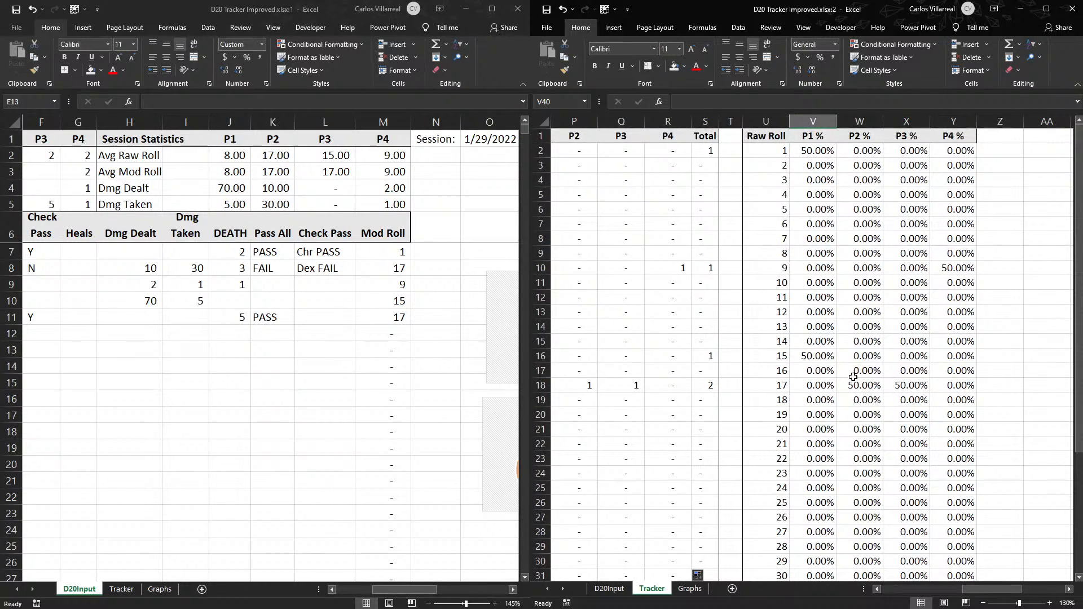
# - Compare Tracker's Mod Roll counts and percentages with D20Input's player rolls, and check the P2 Rolls count formula in E2
pyautogui.moveTo(981, 589)
pyautogui.mouseDown()
pyautogui.moveTo(936, 593)
pyautogui.moveTo(969, 597)
pyautogui.mouseUp()
pyautogui.click(950, 389)
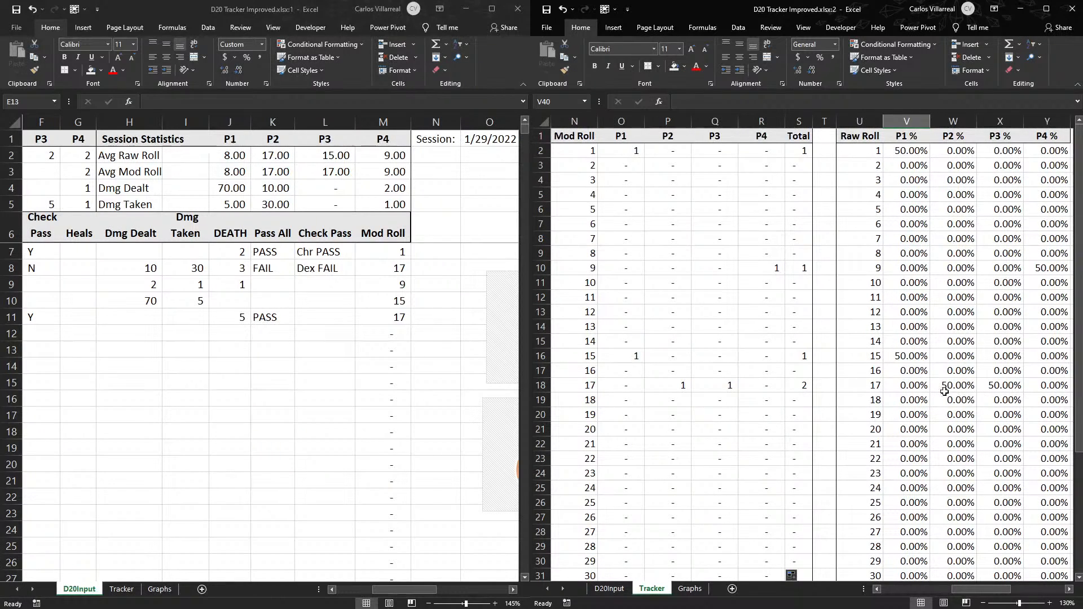
pyautogui.click(407, 415)
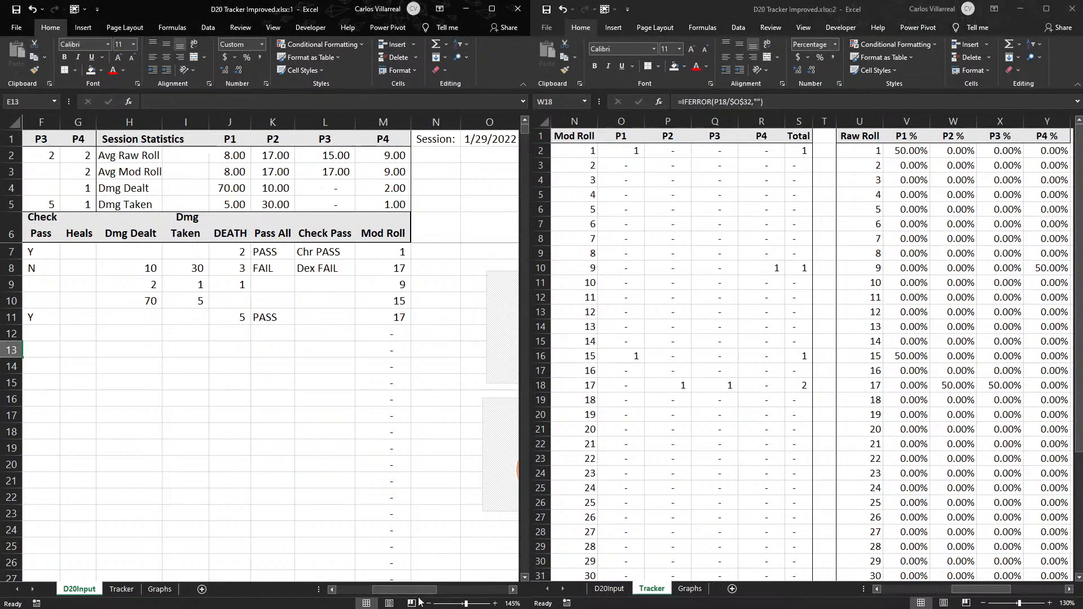
pyautogui.moveTo(402, 591); pyautogui.dragTo(366, 590)
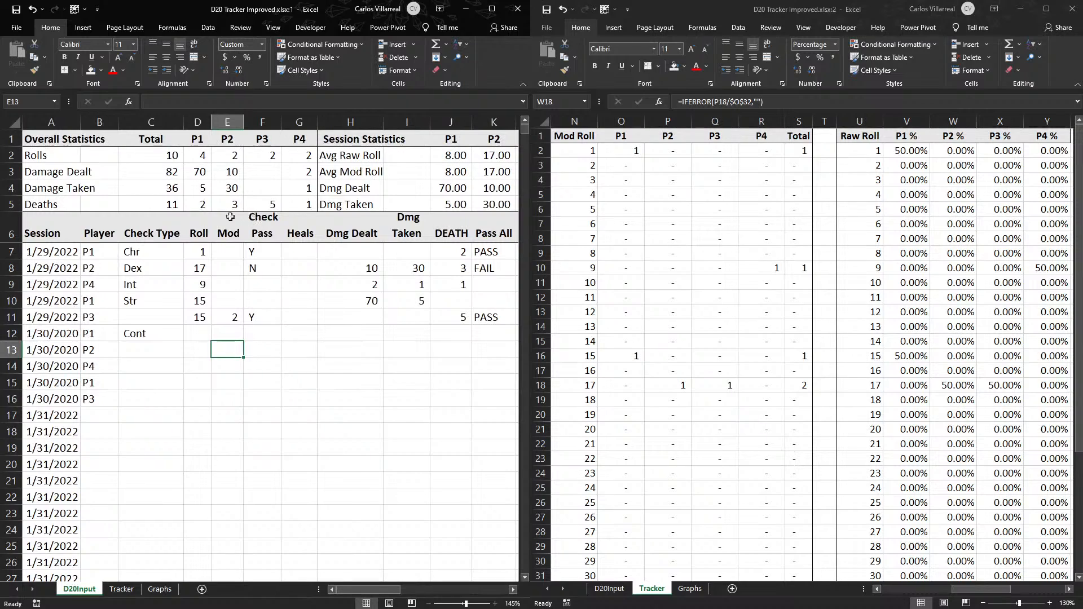
pyautogui.moveTo(108, 268)
pyautogui.mouseDown()
pyautogui.moveTo(173, 269)
pyautogui.moveTo(108, 269)
pyautogui.mouseUp()
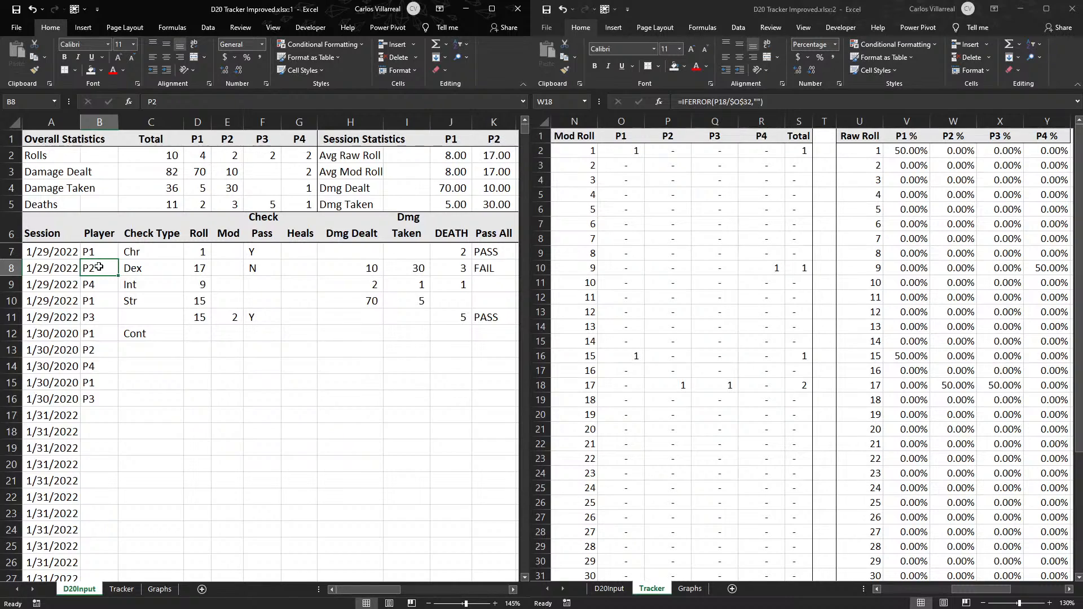
pyautogui.doubleClick(238, 156)
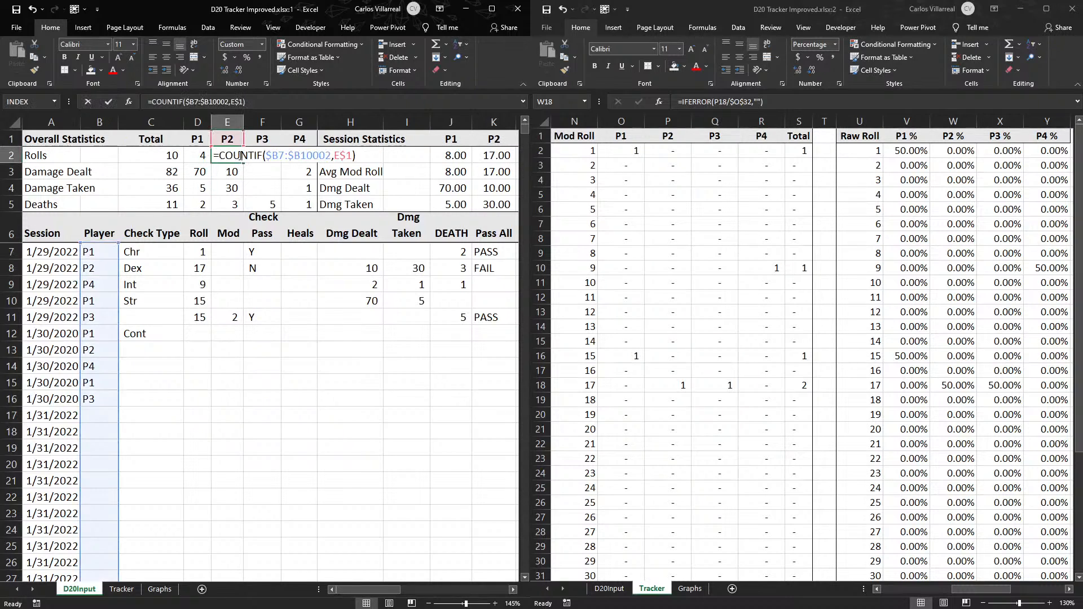
pyautogui.click(98, 351)
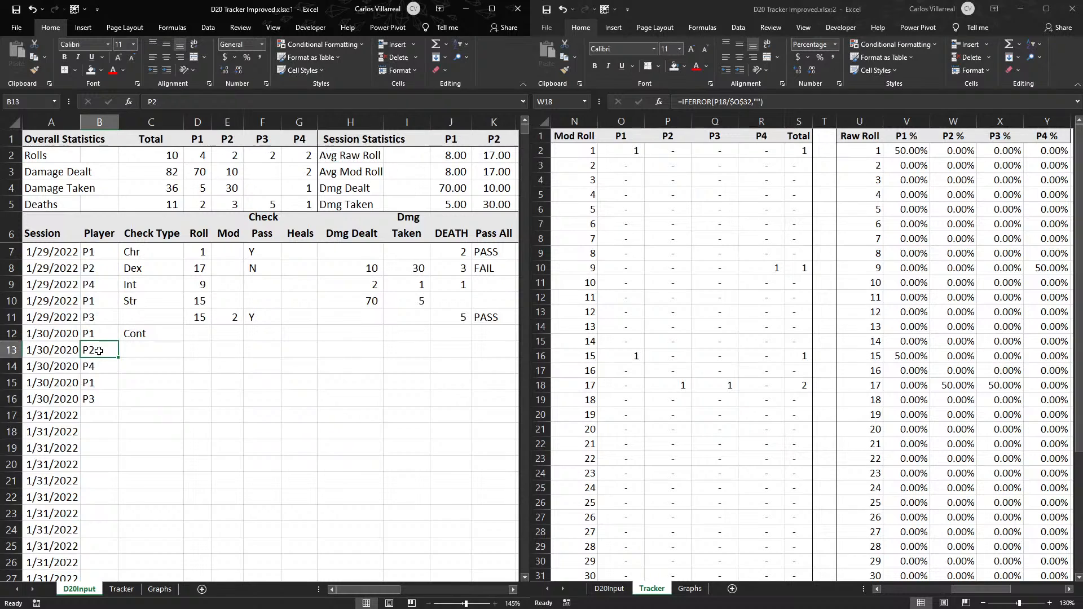
pyautogui.scroll(-3, 834, 374)
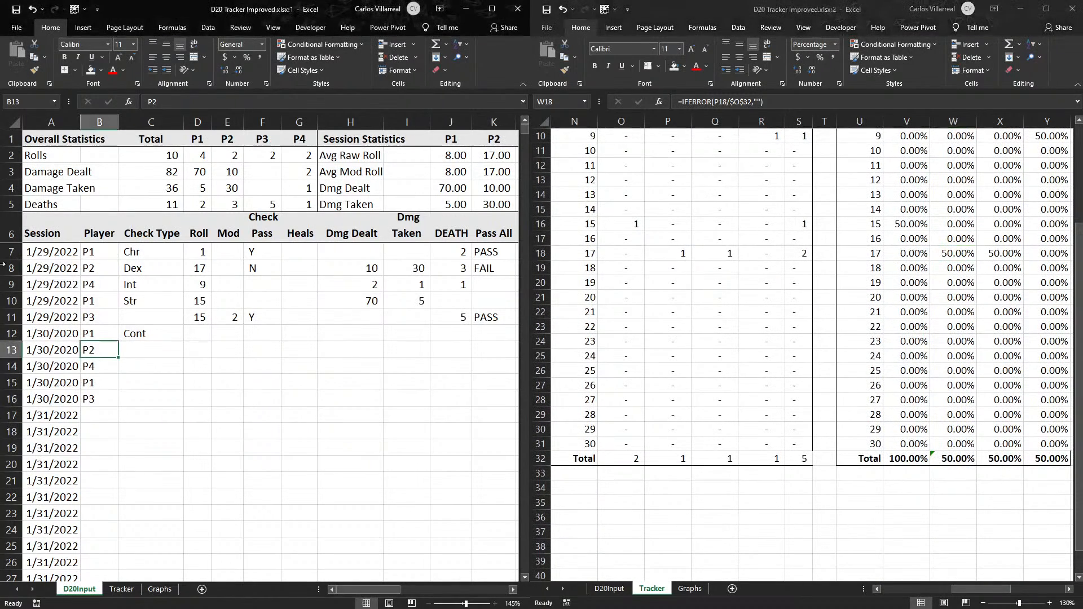
pyautogui.press('Delete')
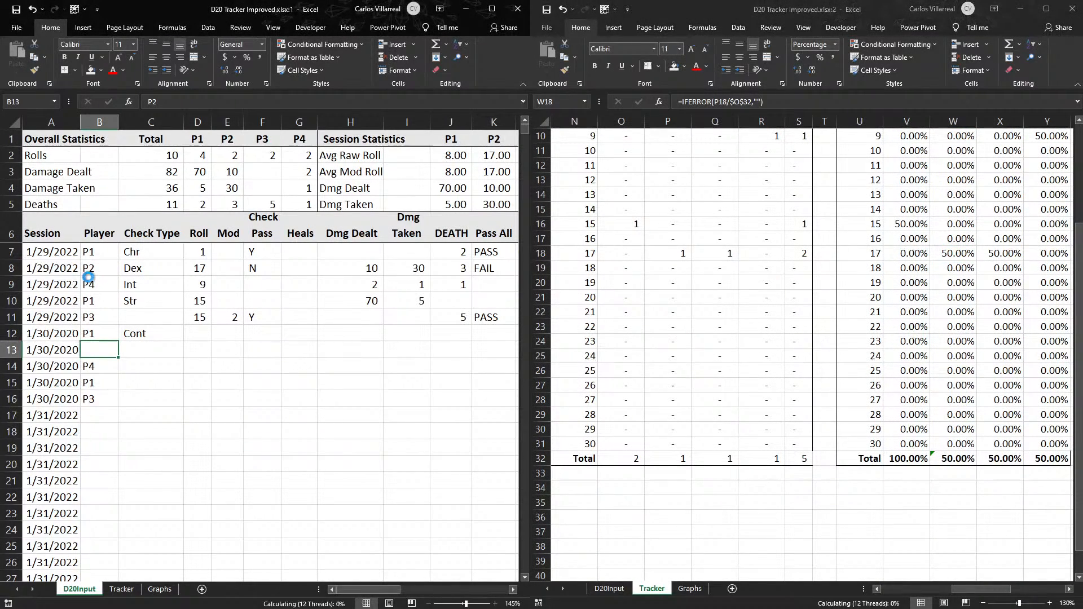
pyautogui.press('Down')
pyautogui.hotkey('ctrl', 'z')
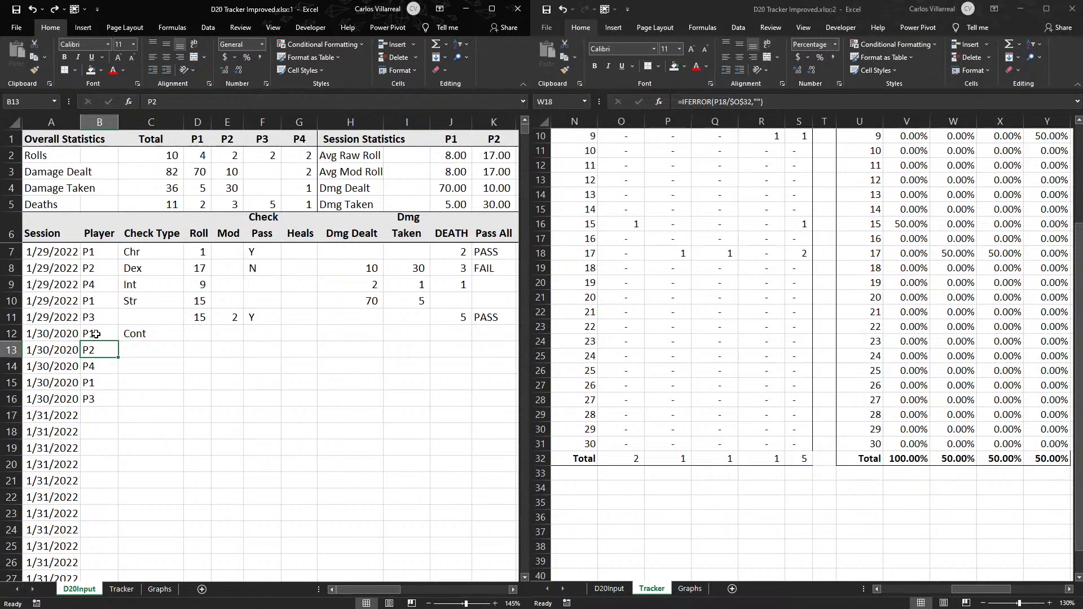
# - Clear the player and check type entries for the 1/30/2020 session in rows 12 to 16 of D20Input
pyautogui.moveTo(96, 334); pyautogui.dragTo(150, 384)
pyautogui.press('Delete')
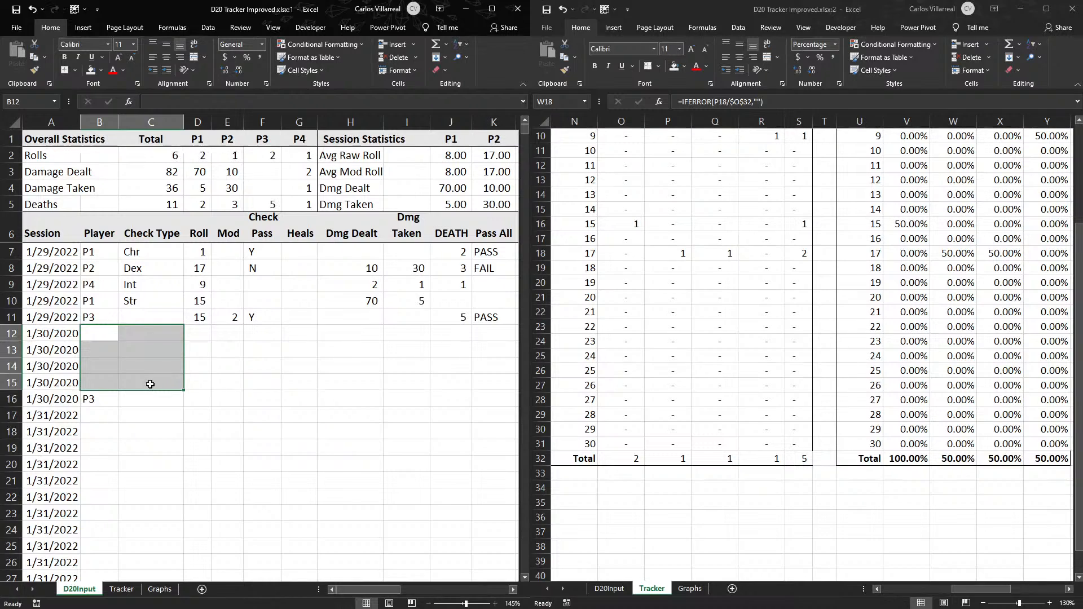
pyautogui.click(96, 399)
pyautogui.press('Delete')
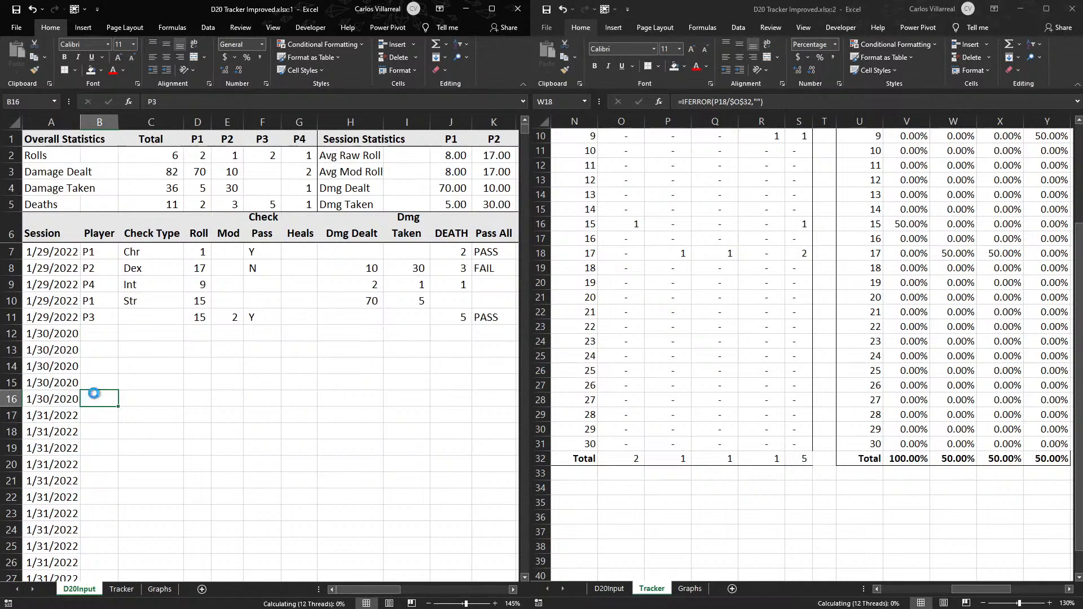
# - Check the P1 Rolls count formula in D2 of D20Input and compare the overall roll counts with Tracker's Mod Roll totals
pyautogui.click(207, 155)
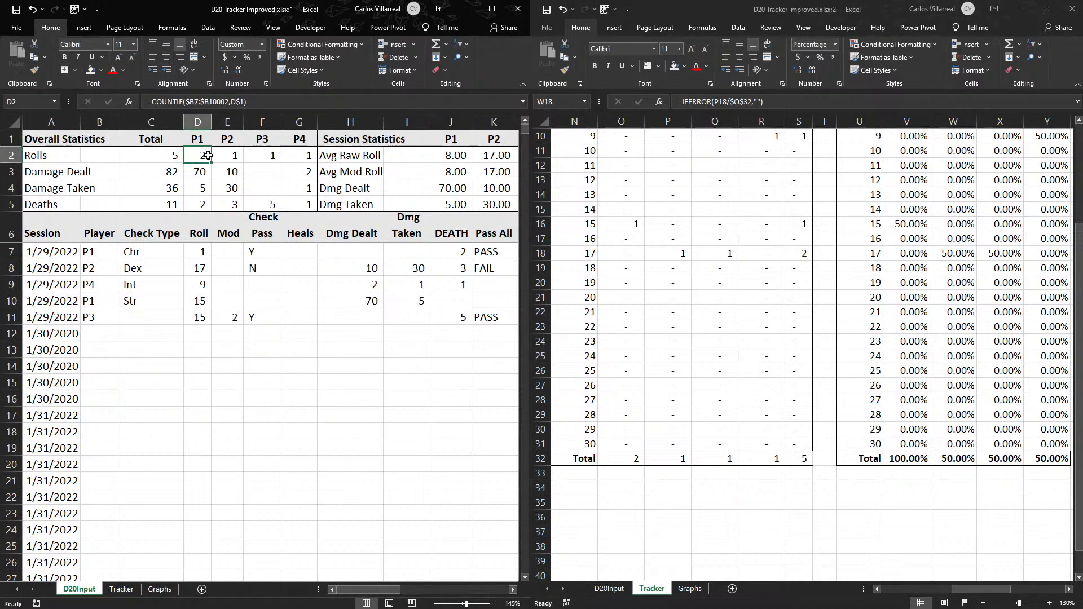
pyautogui.doubleClick(208, 155)
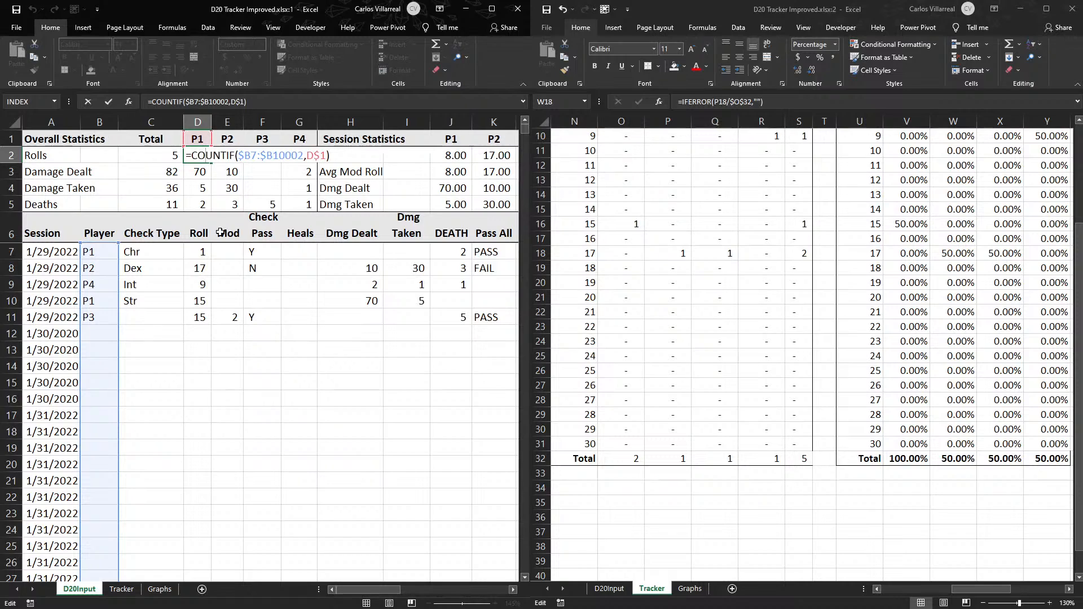
pyautogui.press('Escape')
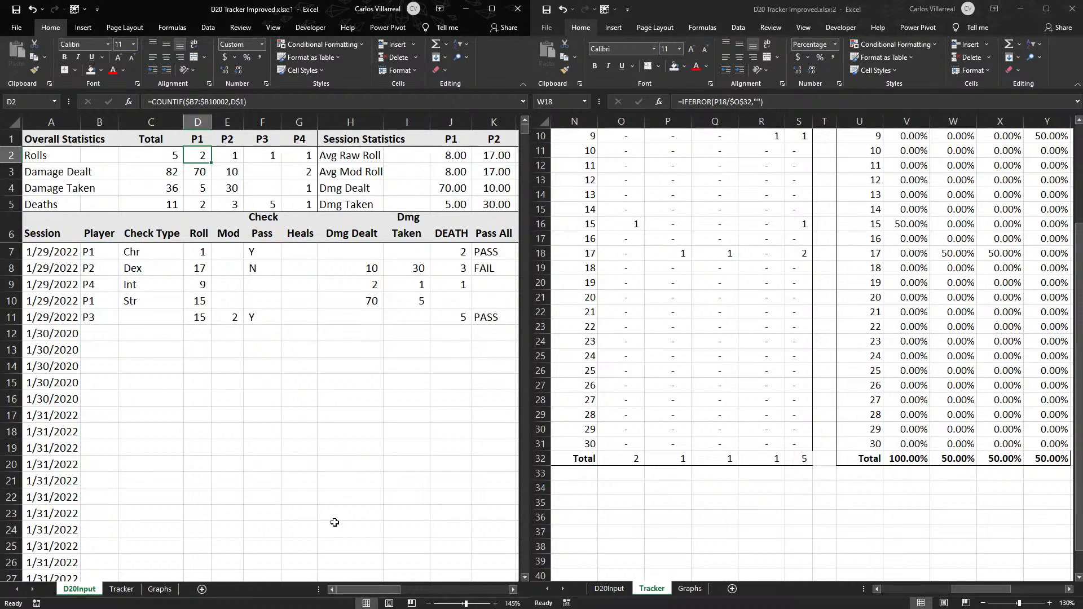
pyautogui.click(749, 559)
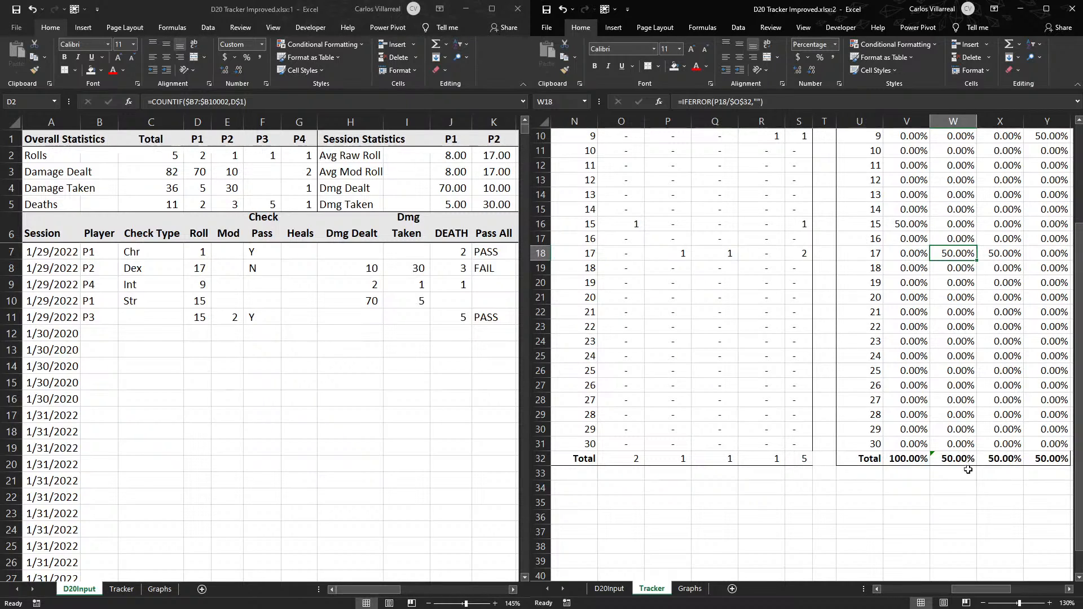
pyautogui.click(723, 531)
pyautogui.scroll(2, 724, 536)
pyautogui.click(799, 546)
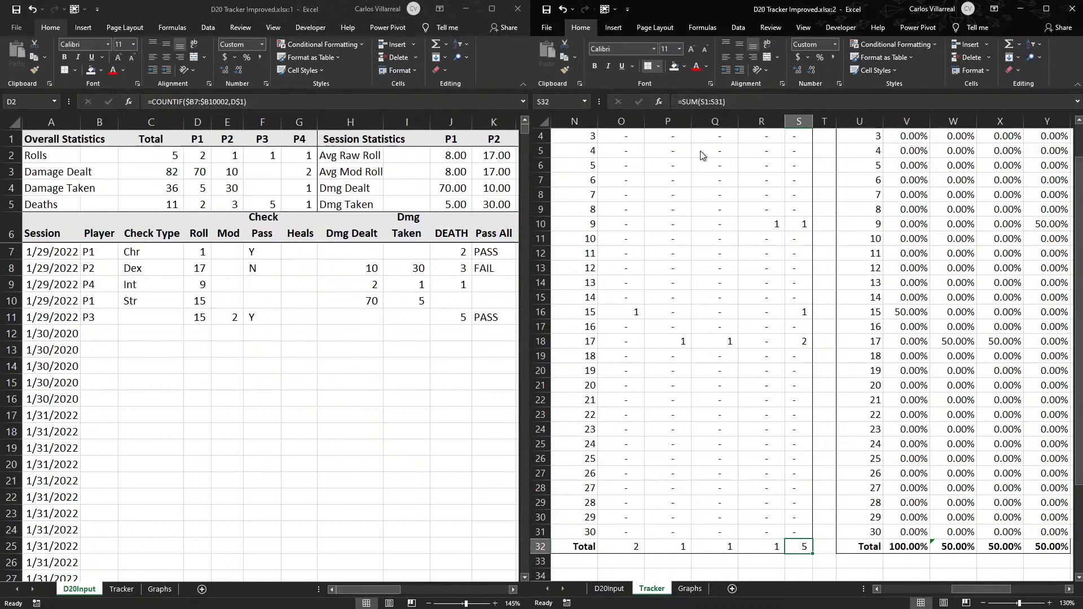
pyautogui.scroll(1, 763, 417)
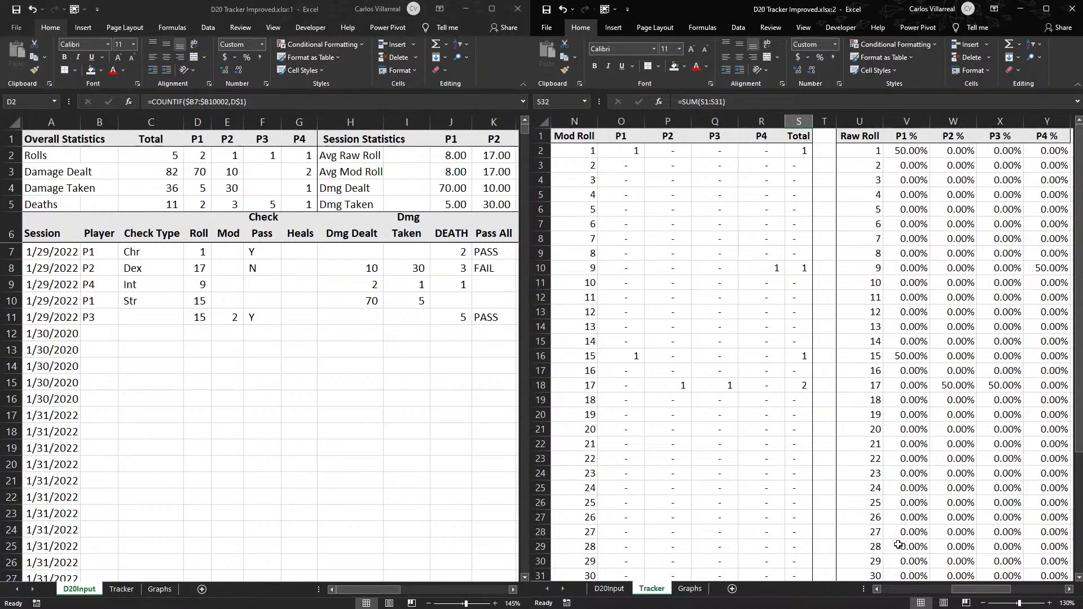
pyautogui.click(375, 476)
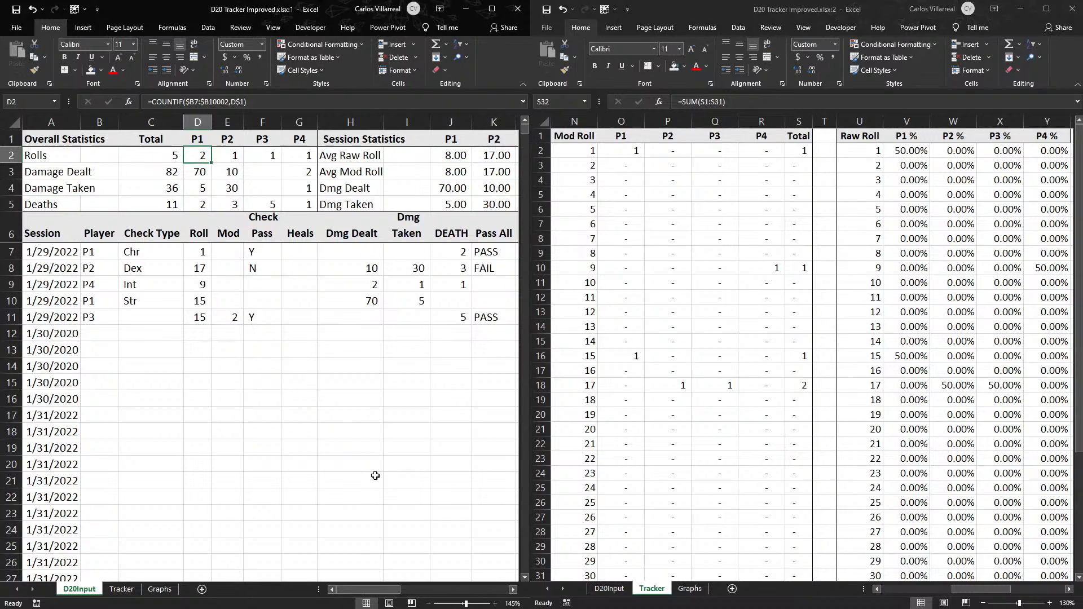
# - Correct the P1 % formula in V2 of Tracker to =IFERROR(O2/O$32,"") so that its total reference can shift by column
pyautogui.click(896, 169)
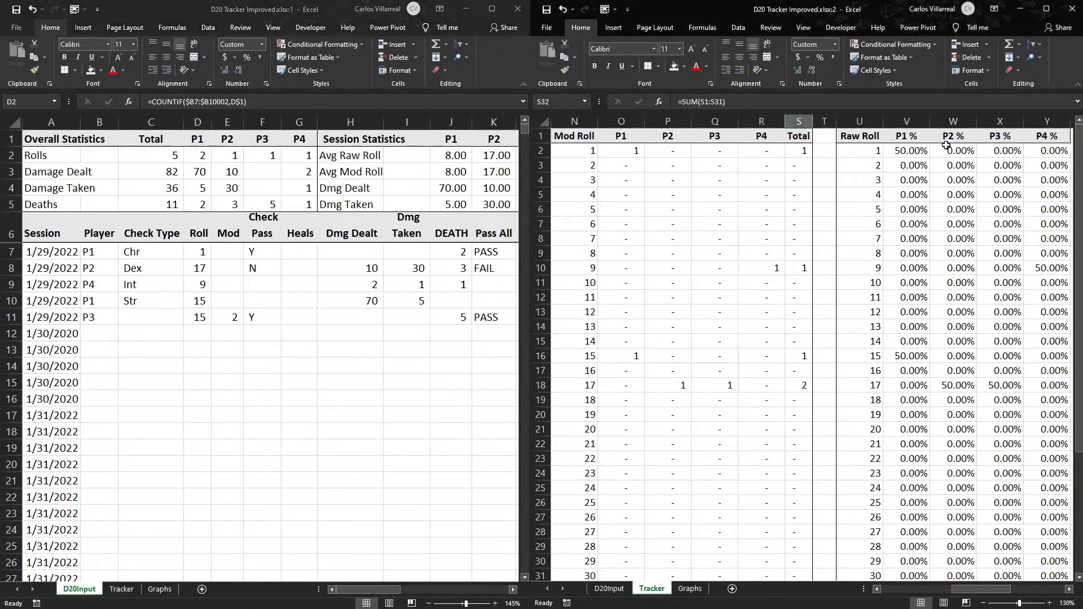
pyautogui.doubleClick(975, 384)
pyautogui.doubleClick(954, 385)
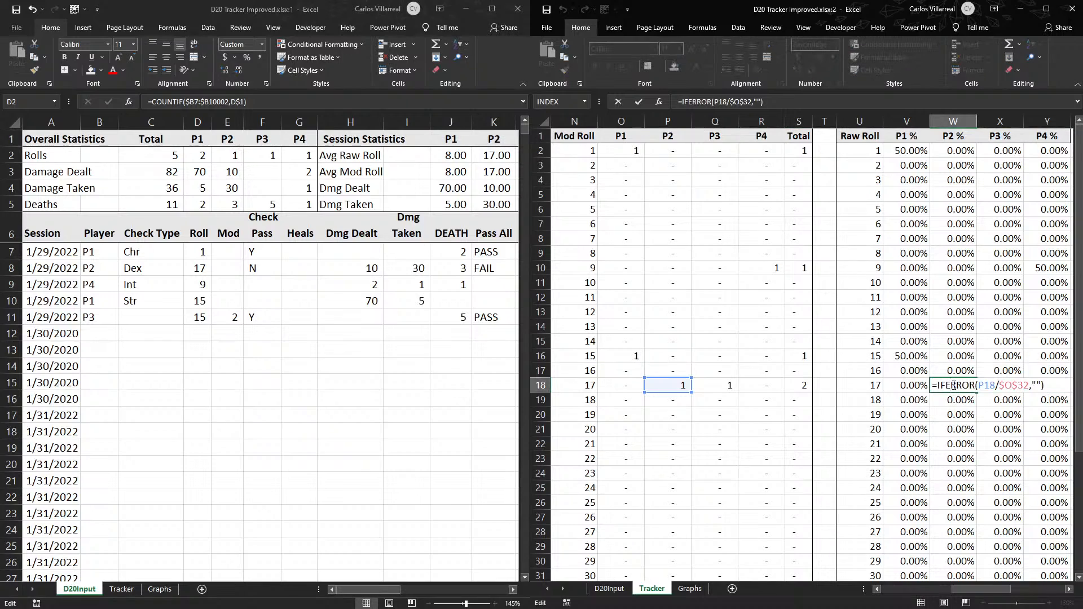
pyautogui.scroll(-3, 689, 388)
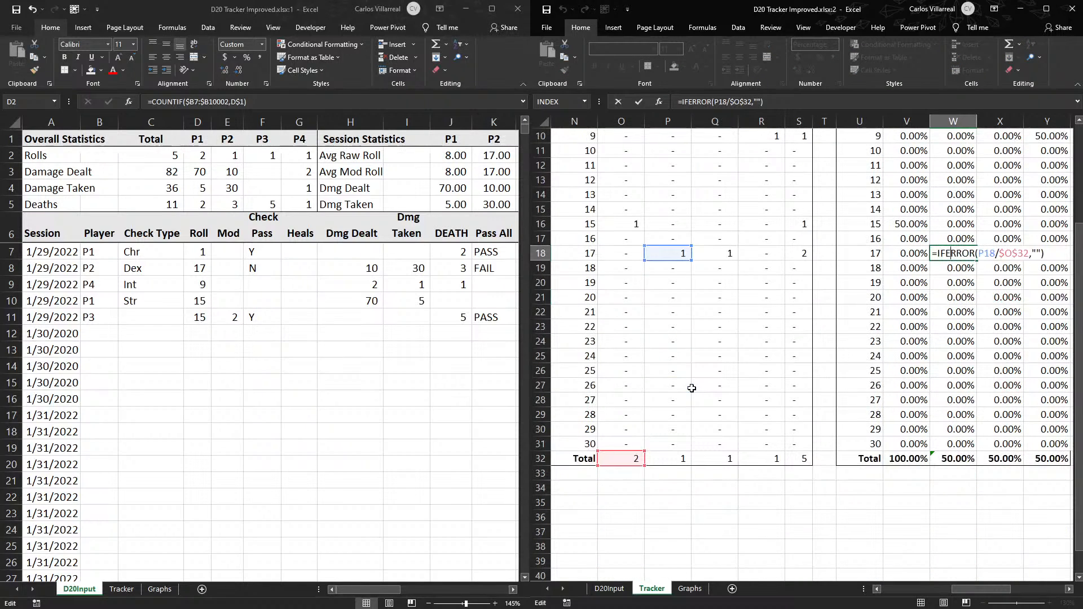
pyautogui.moveTo(618, 452)
pyautogui.mouseDown()
pyautogui.moveTo(657, 457)
pyautogui.moveTo(620, 464)
pyautogui.mouseUp()
pyautogui.press('Escape')
pyautogui.scroll(3, 954, 354)
pyautogui.doubleClick(919, 149)
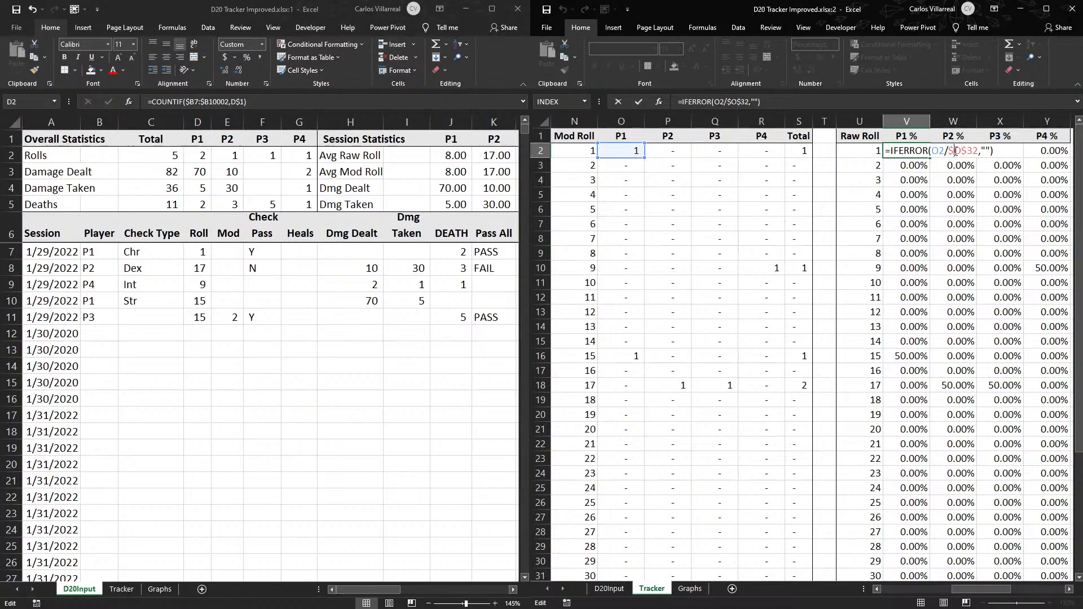
pyautogui.press('BackSpace')
pyautogui.press('Return')
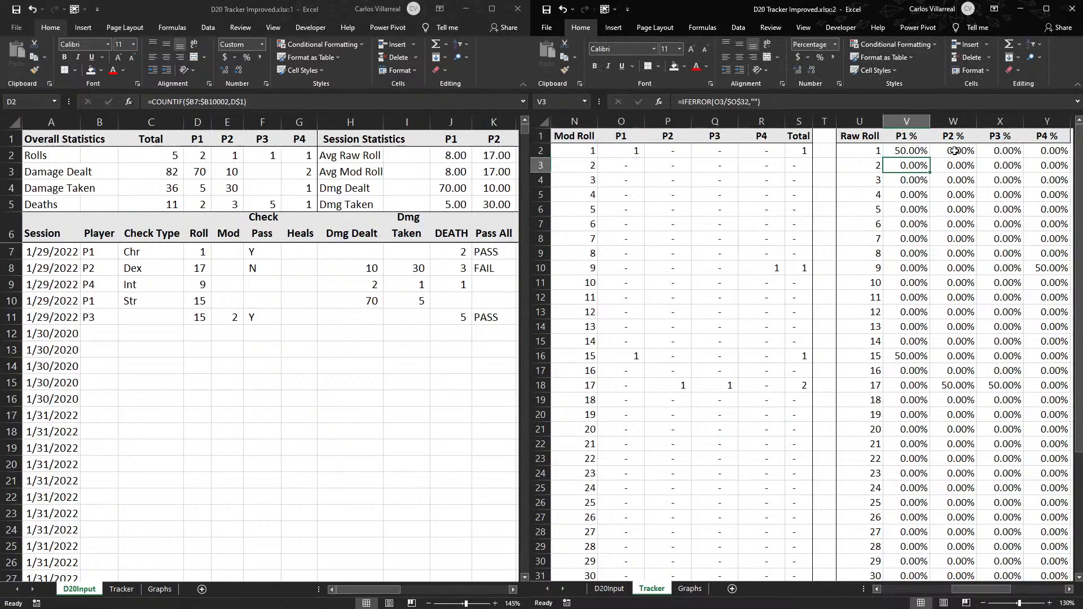
# - Fill the corrected V2 percentage formula down to roll 30 and across to P4 %
pyautogui.press('Up')
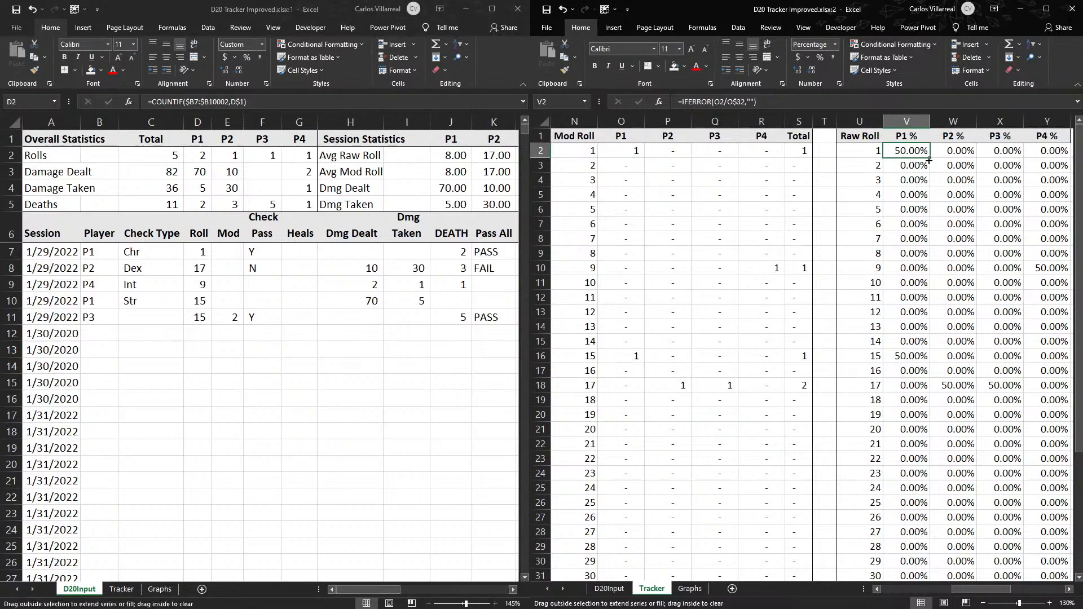
pyautogui.doubleClick(930, 157)
pyautogui.scroll(-6, 926, 319)
pyautogui.moveTo(926, 319); pyautogui.dragTo(963, 329)
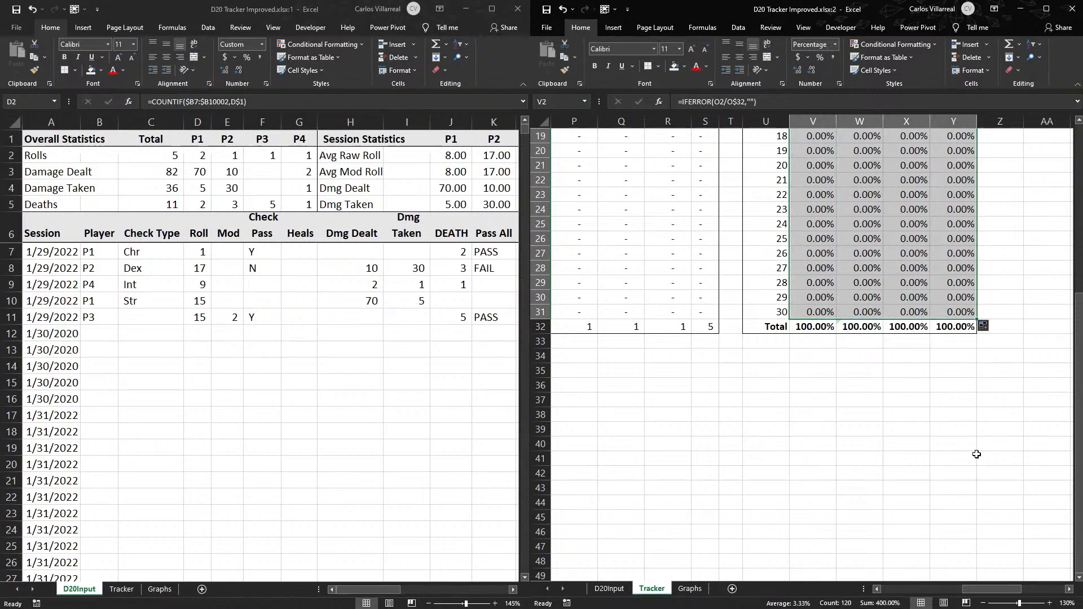
pyautogui.click(977, 454)
# - Check the percentage table's P2 % and P3 % total formulas, and replace the P1 % total in V32 with an AutoSum
pyautogui.doubleClick(859, 326)
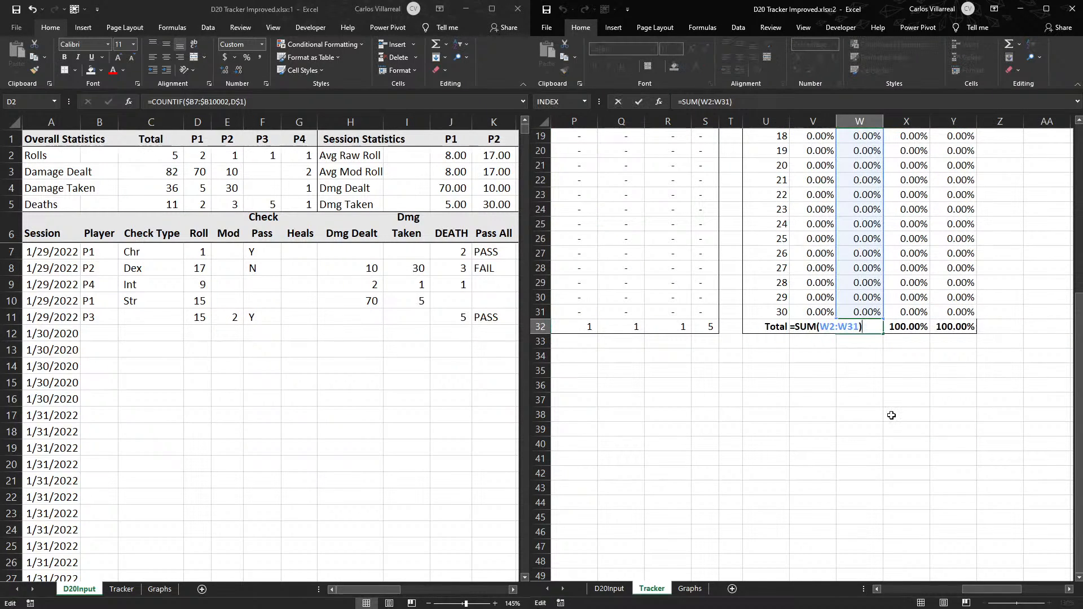
pyautogui.press('Escape')
pyautogui.doubleClick(903, 327)
pyautogui.moveTo(928, 320); pyautogui.dragTo(926, 177)
pyautogui.press('Escape')
pyautogui.click(801, 338)
pyautogui.doubleClick(810, 327)
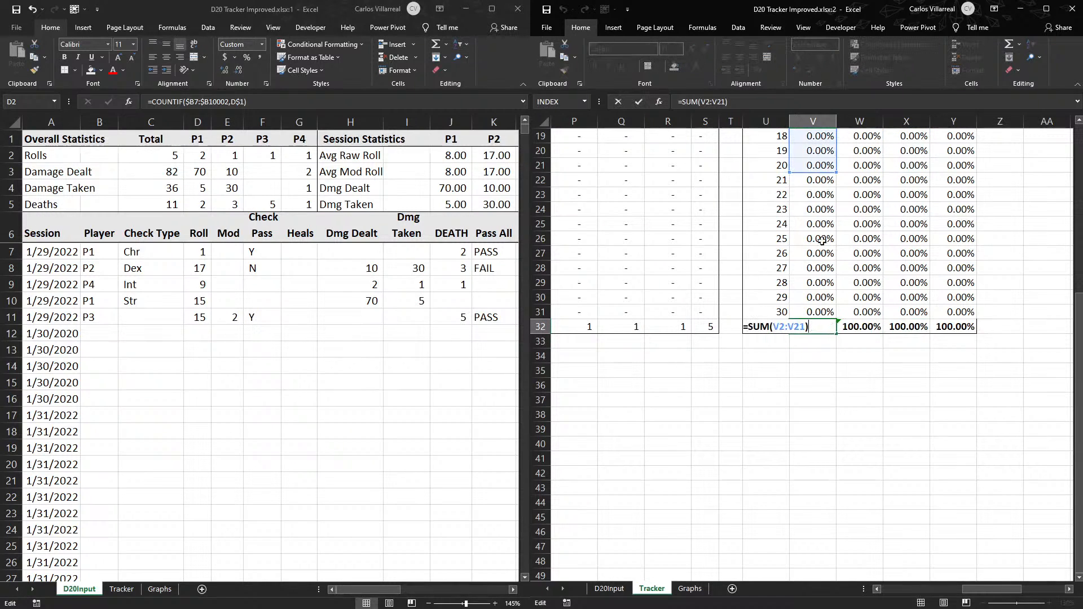
pyautogui.press('Escape')
pyautogui.hotkey('alt', '=')
pyautogui.press('Return')
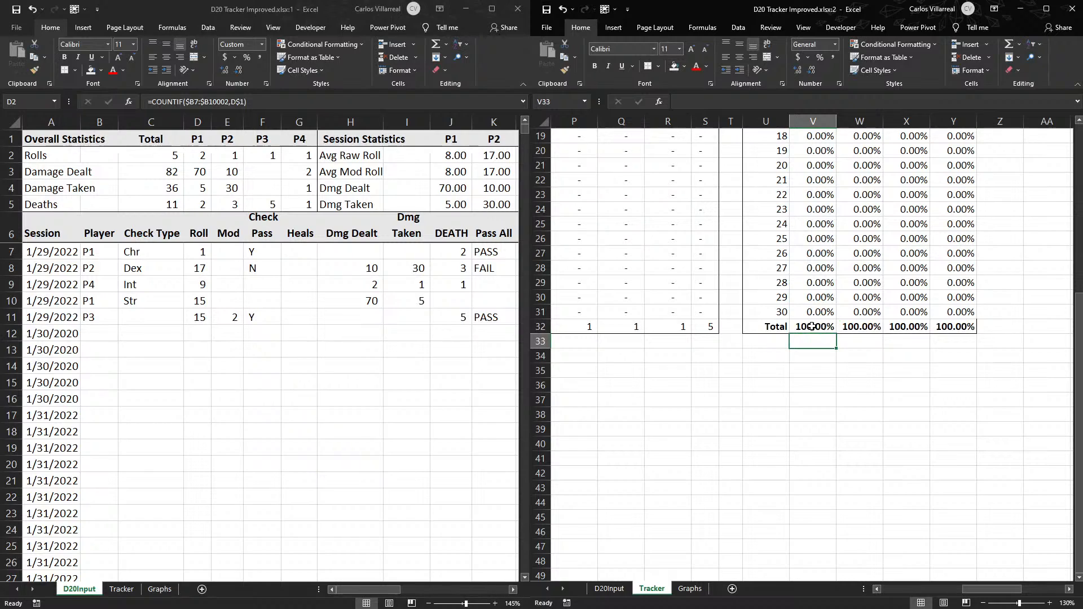
# - Fill the P1 % total across to P4 % in row 32 and review the whole percentage table in U1:Y32
pyautogui.click(828, 332)
pyautogui.moveTo(837, 334); pyautogui.dragTo(770, 50)
pyautogui.click(991, 342)
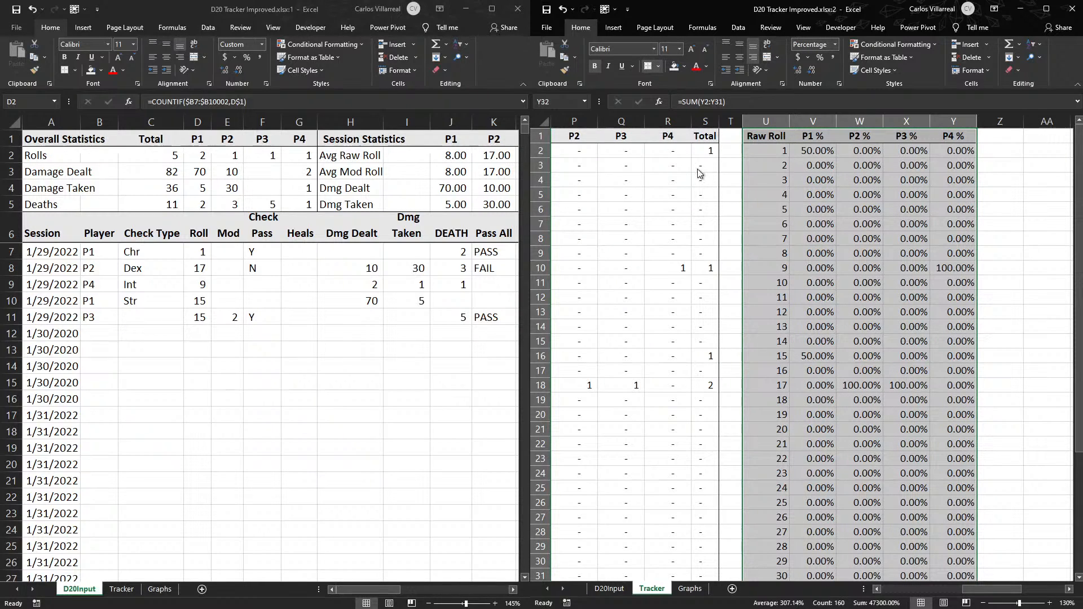
pyautogui.scroll(-5, 711, 201)
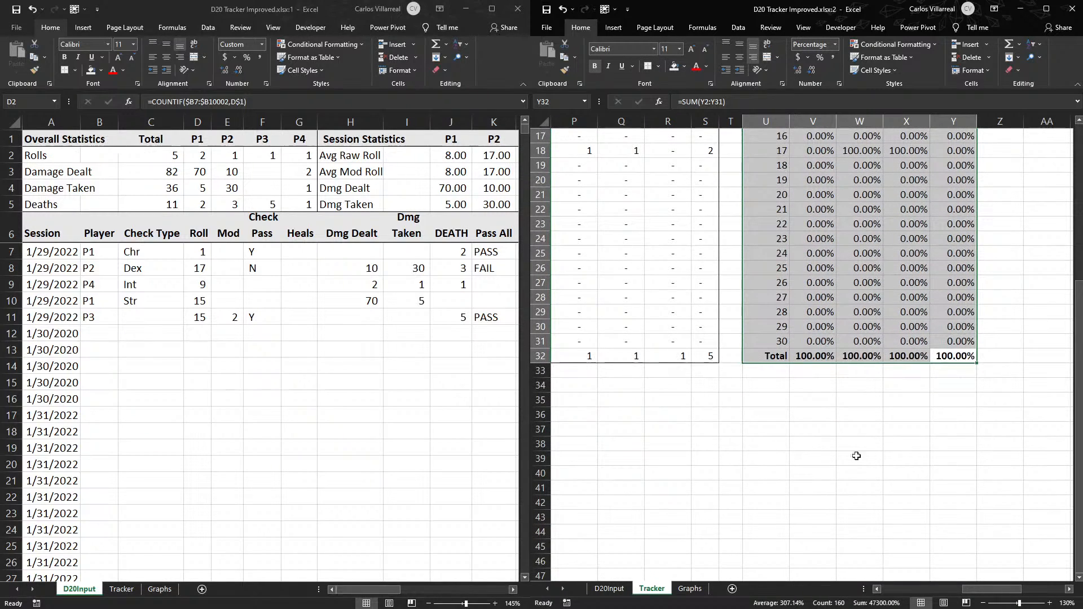
pyautogui.click(959, 517)
pyautogui.scroll(5, 907, 491)
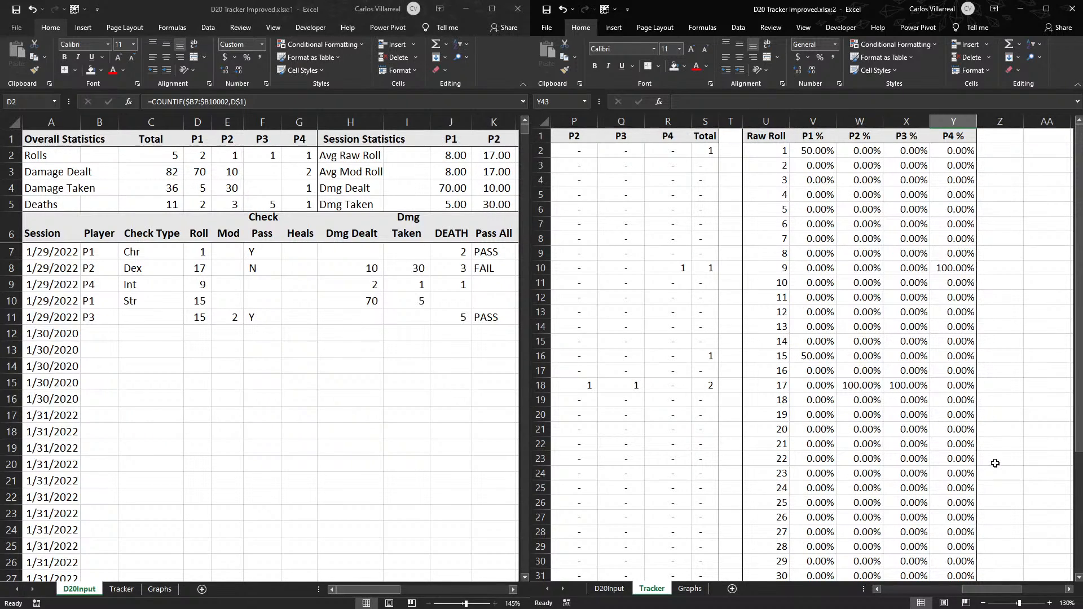
pyautogui.scroll(-2, 737, 440)
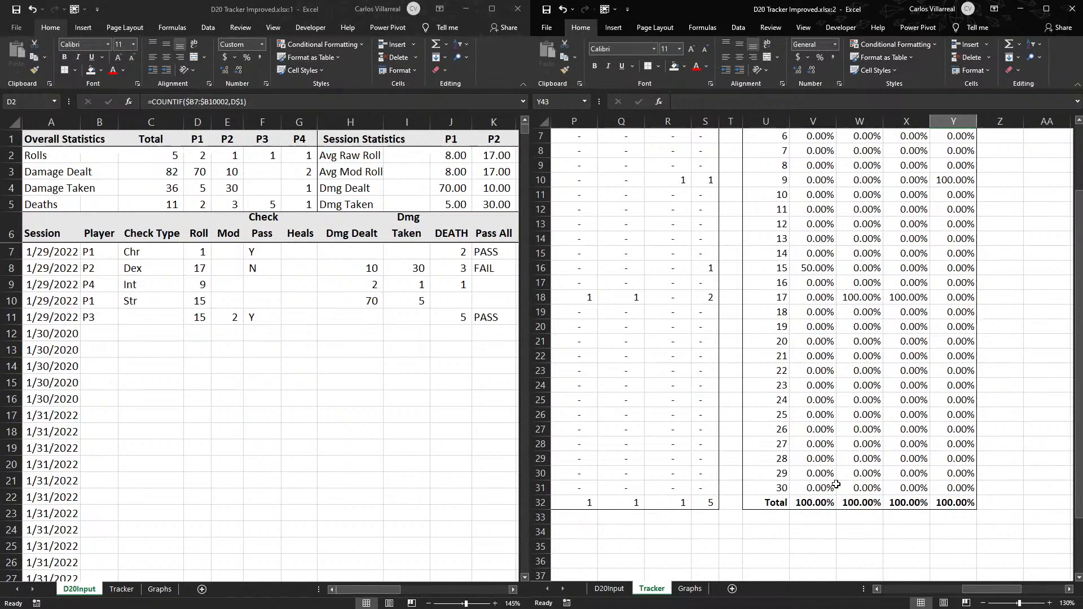
# - Bold the Mod Roll totals in O32:S32 of Tracker and add a bottom border to O31:S31 and V31:Y31
pyautogui.moveTo(977, 589)
pyautogui.mouseDown()
pyautogui.moveTo(929, 590)
pyautogui.moveTo(960, 589)
pyautogui.mouseUp()
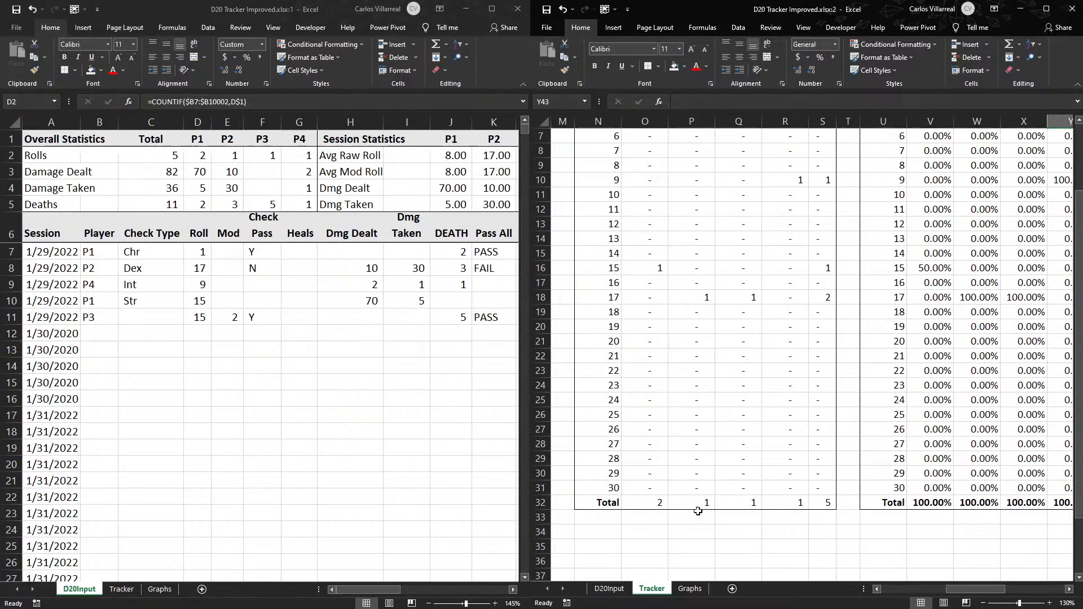
pyautogui.moveTo(635, 504); pyautogui.dragTo(824, 500)
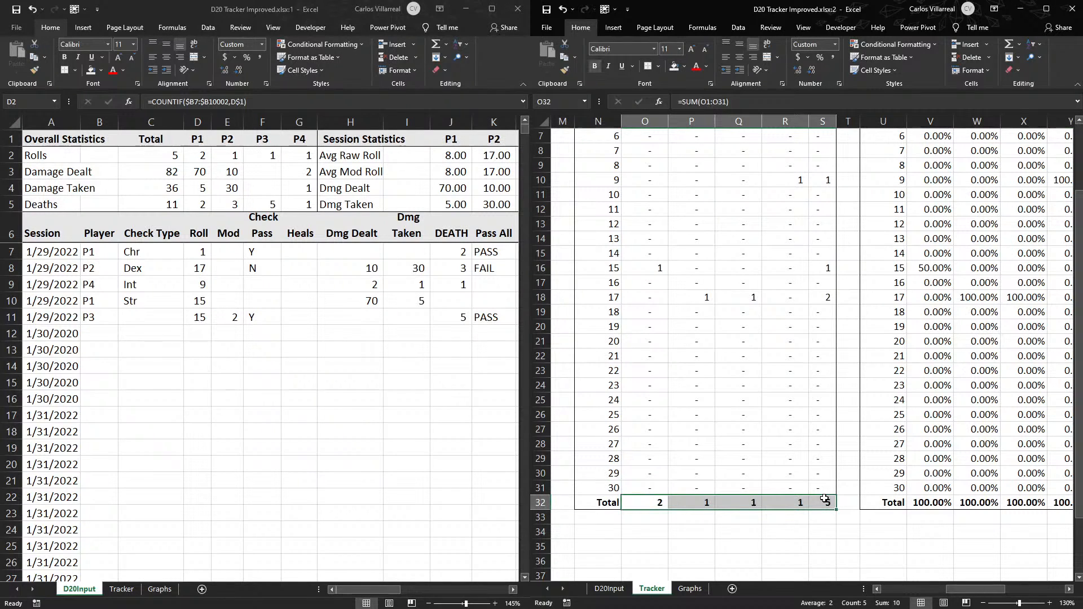
pyautogui.moveTo(641, 484); pyautogui.dragTo(833, 490)
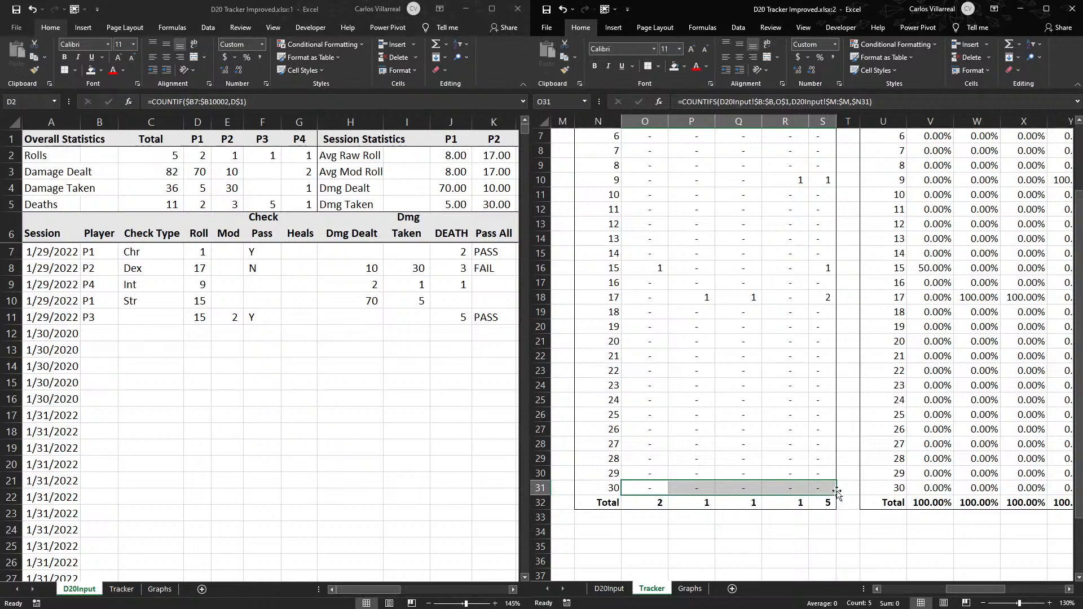
pyautogui.moveTo(930, 488); pyautogui.dragTo(1001, 488)
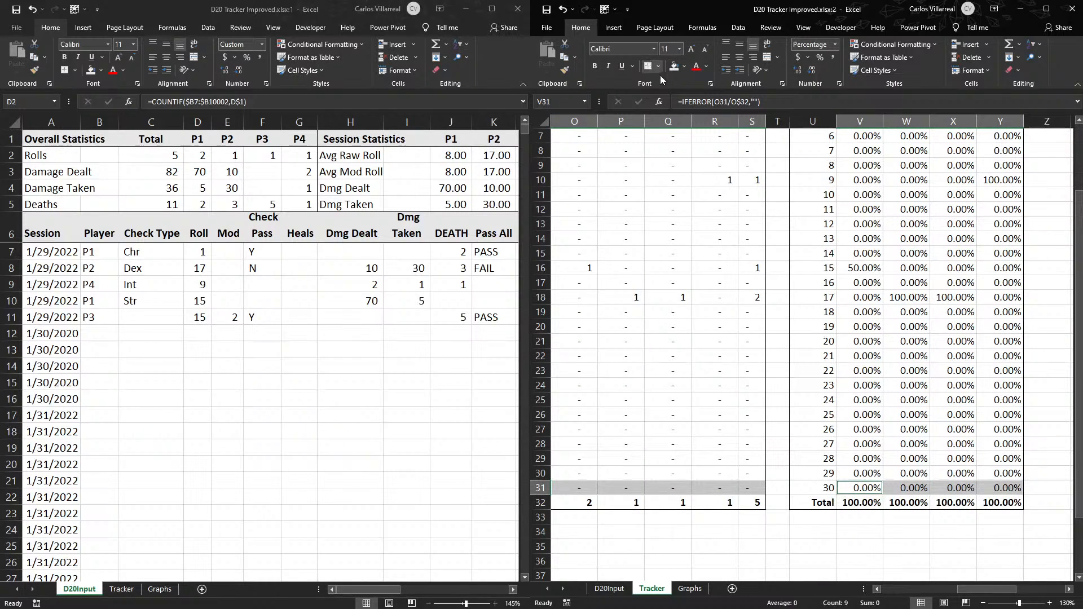
pyautogui.click(751, 458)
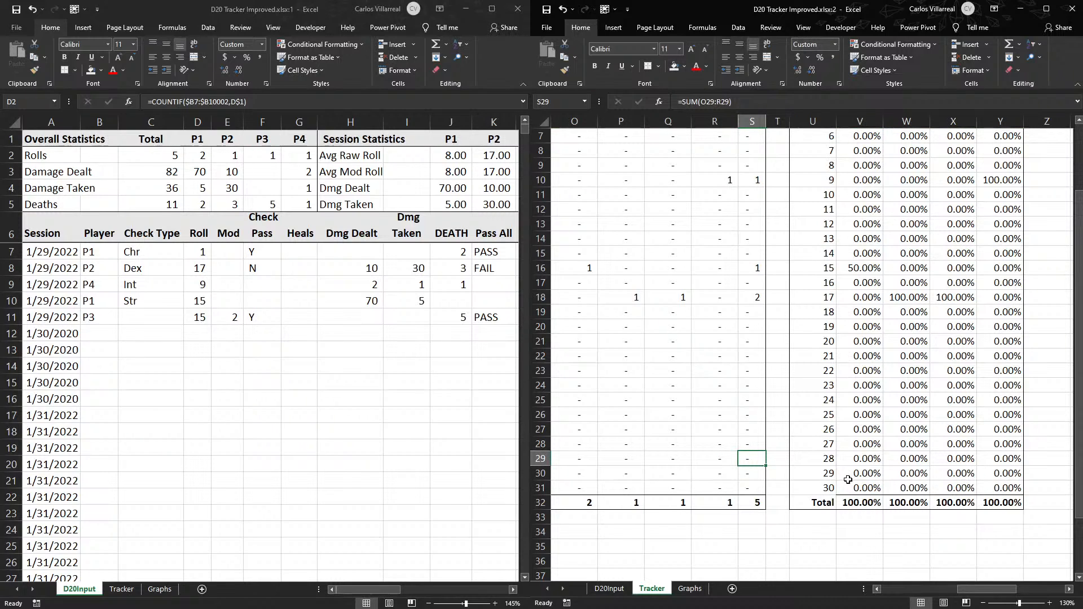
# - Bold the Raw Roll totals in B22:F22 of the Tracker sheet
pyautogui.moveTo(995, 596); pyautogui.dragTo(911, 600)
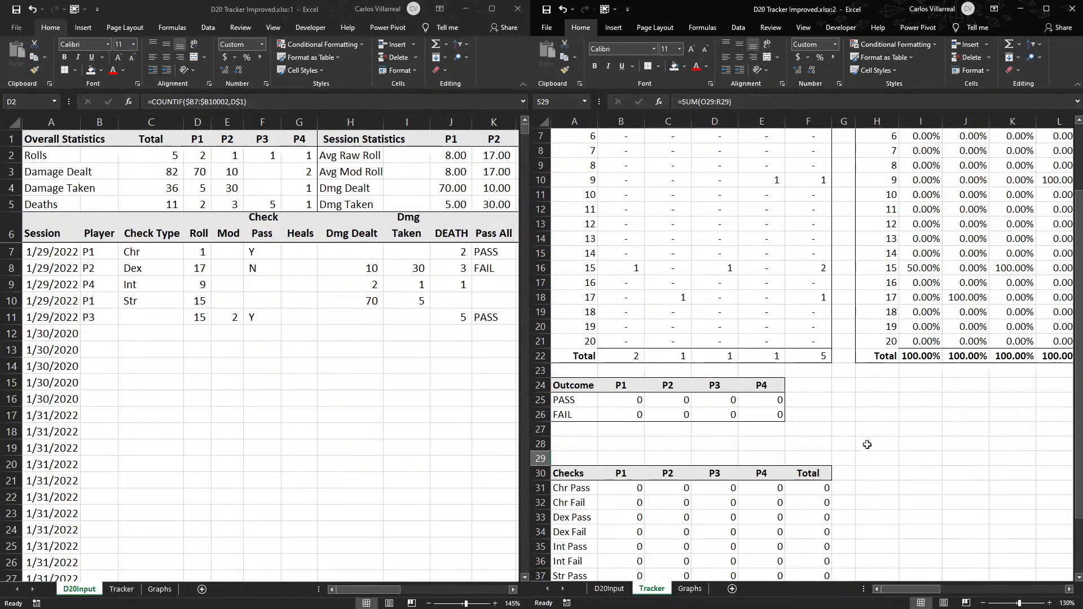
pyautogui.scroll(2, 869, 450)
pyautogui.moveTo(818, 445); pyautogui.dragTo(613, 446)
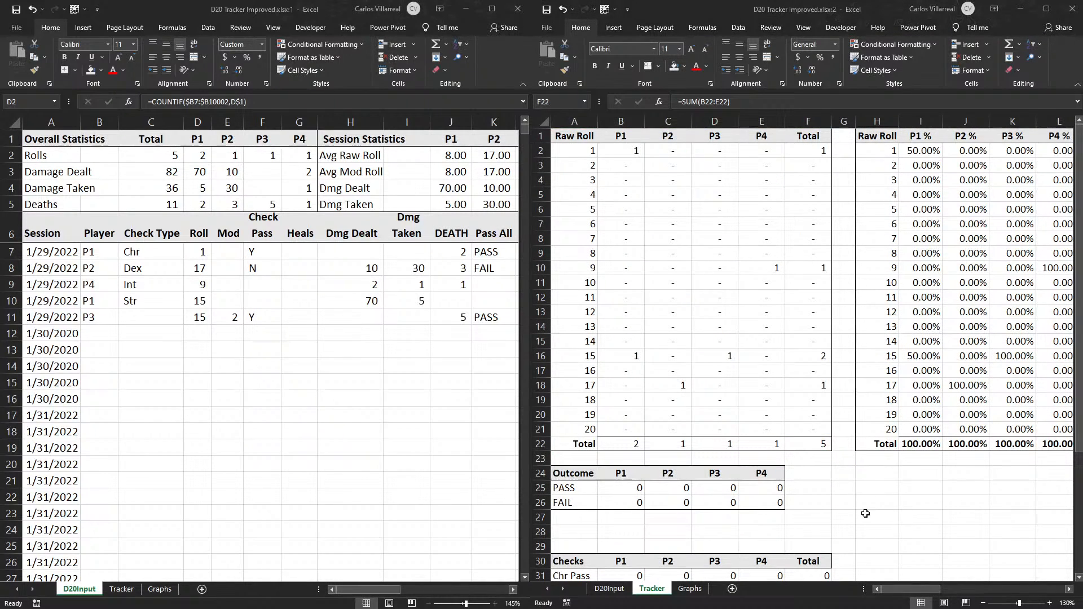
pyautogui.click(1079, 27)
pyautogui.hotkey('ctrl', 'b')
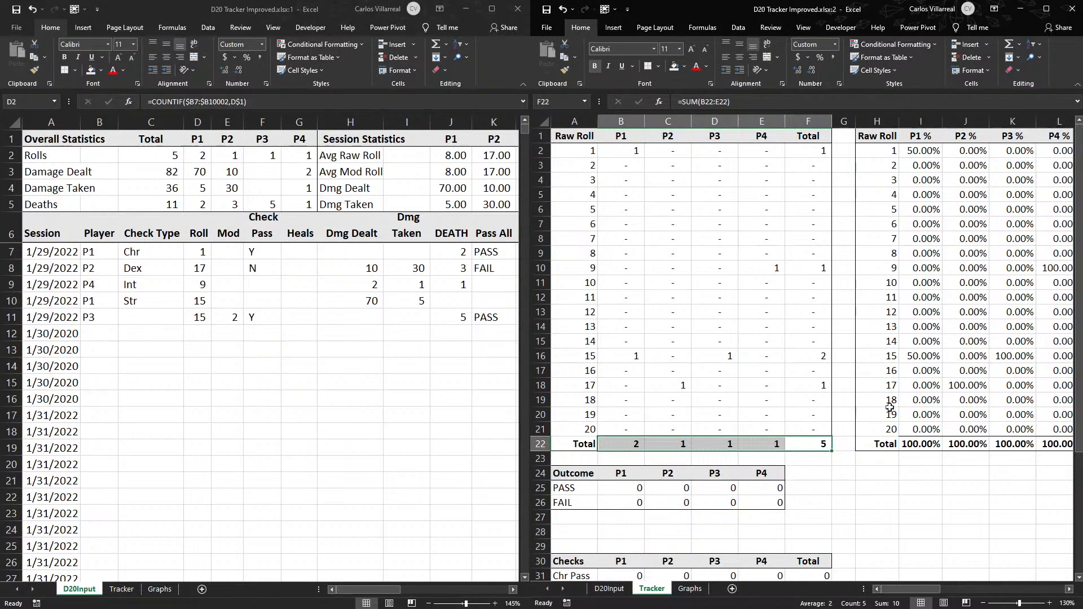
# - Change the header in U1 of the modified-roll percentage table to Mod Roll
pyautogui.moveTo(909, 594); pyautogui.dragTo(984, 577)
pyautogui.click(801, 137)
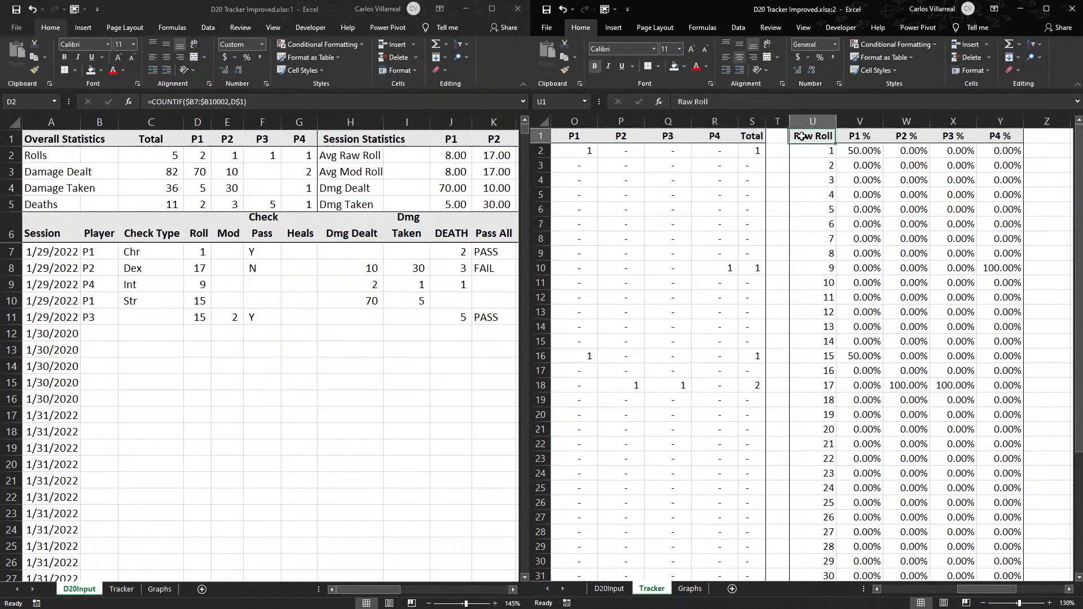
pyautogui.doubleClick(802, 136)
pyautogui.doubleClick(803, 137)
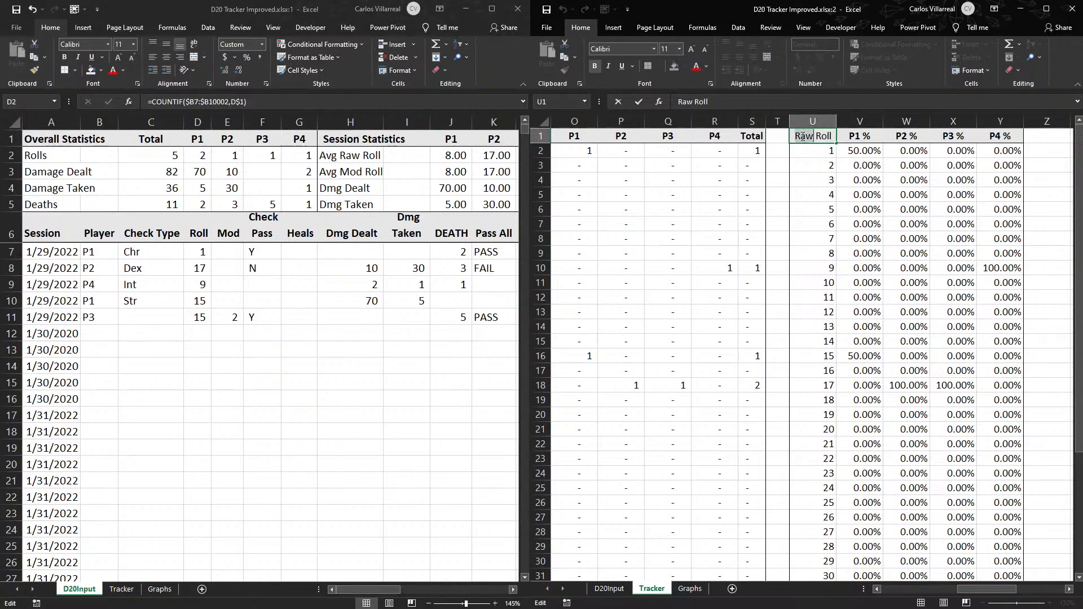
pyautogui.write('Mod')
pyautogui.click(777, 158)
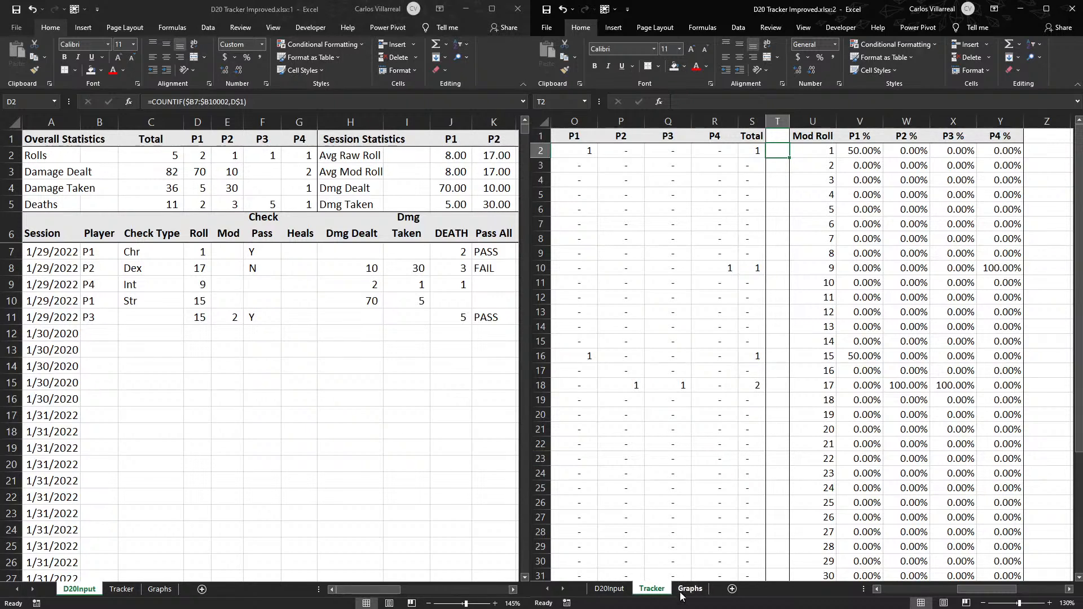
# - Review the raw roll percentages for P1 % to P4 % in I2:L21
pyautogui.moveTo(996, 590)
pyautogui.mouseDown()
pyautogui.moveTo(928, 592)
pyautogui.moveTo(1014, 577)
pyautogui.moveTo(989, 583)
pyautogui.mouseUp()
pyautogui.moveTo(990, 583); pyautogui.dragTo(903, 588)
pyautogui.moveTo(853, 156); pyautogui.dragTo(1016, 432)
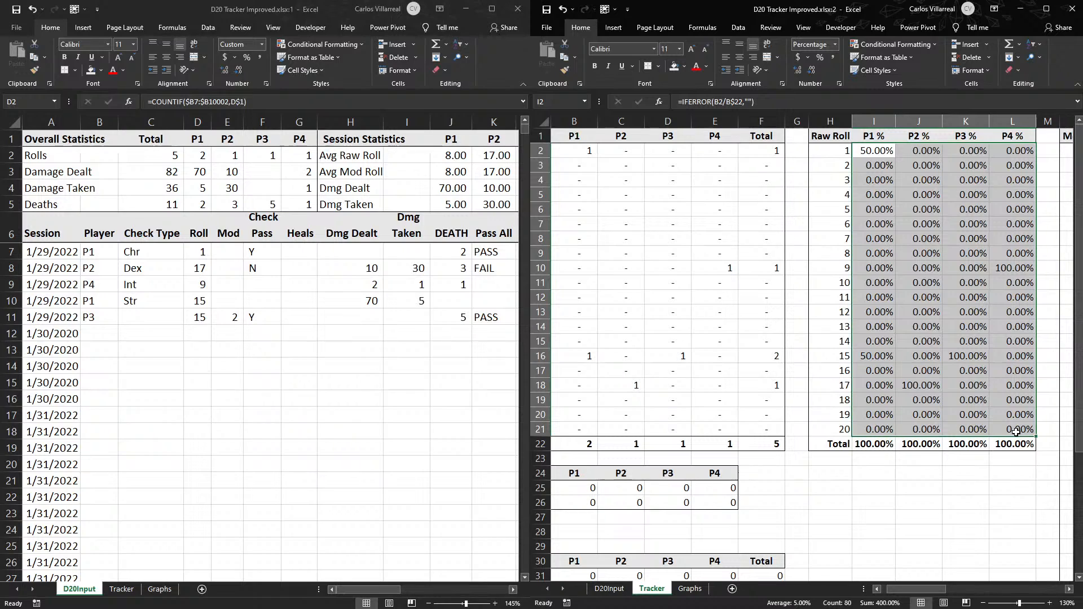
# - Enter the sample rolls 1, 2, 2, 5, 4 and 6 down the empty cells I26:I31
pyautogui.click(878, 503)
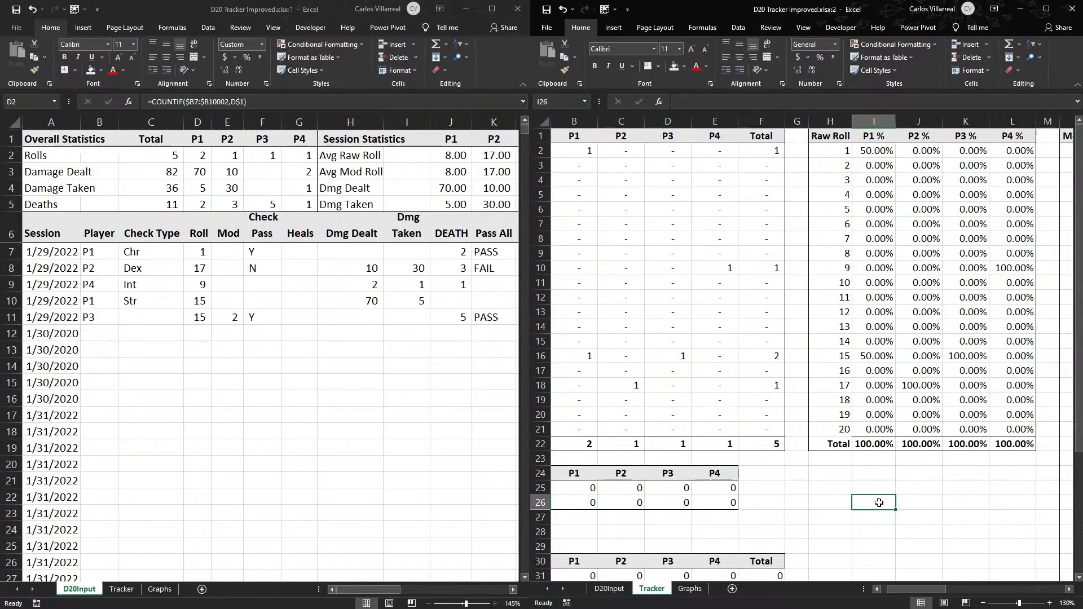
pyautogui.write('12')
pyautogui.press('BackSpace')
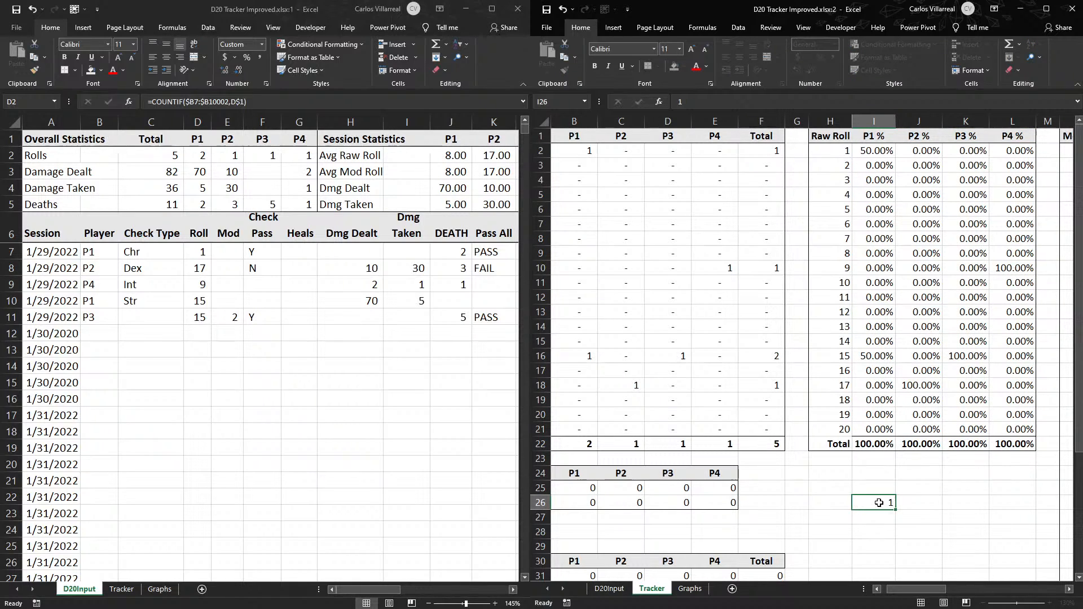
pyautogui.press('Return')
pyautogui.write('2')
pyautogui.press('Return')
pyautogui.write('2')
pyautogui.press('Return')
pyautogui.write('5')
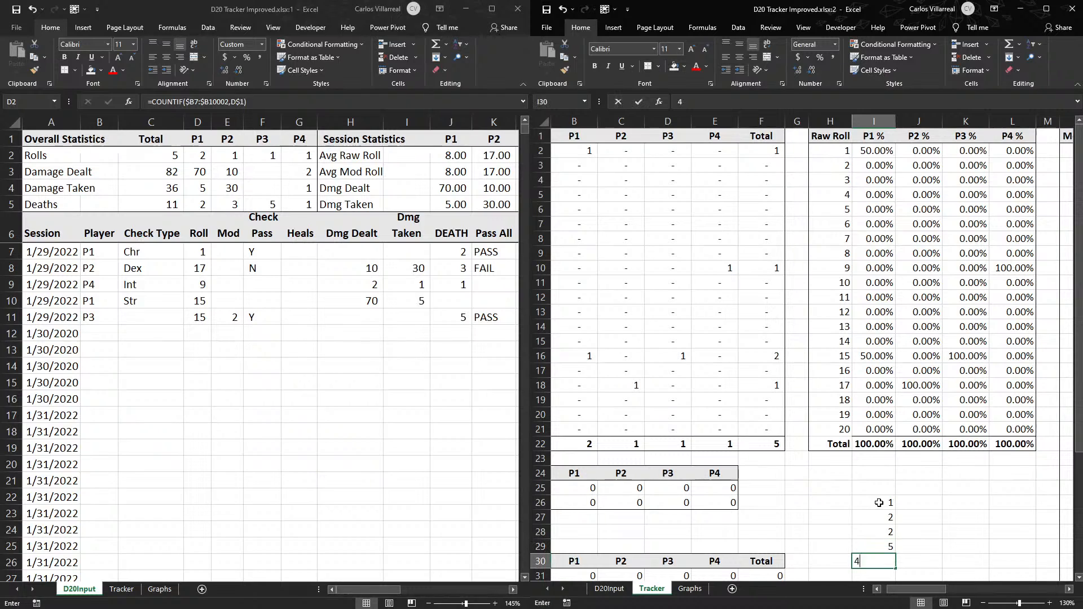
pyautogui.press('Return')
pyautogui.write('4')
pyautogui.press('Return')
pyautogui.write('6')
pyautogui.press('Return')
pyautogui.press('Right')
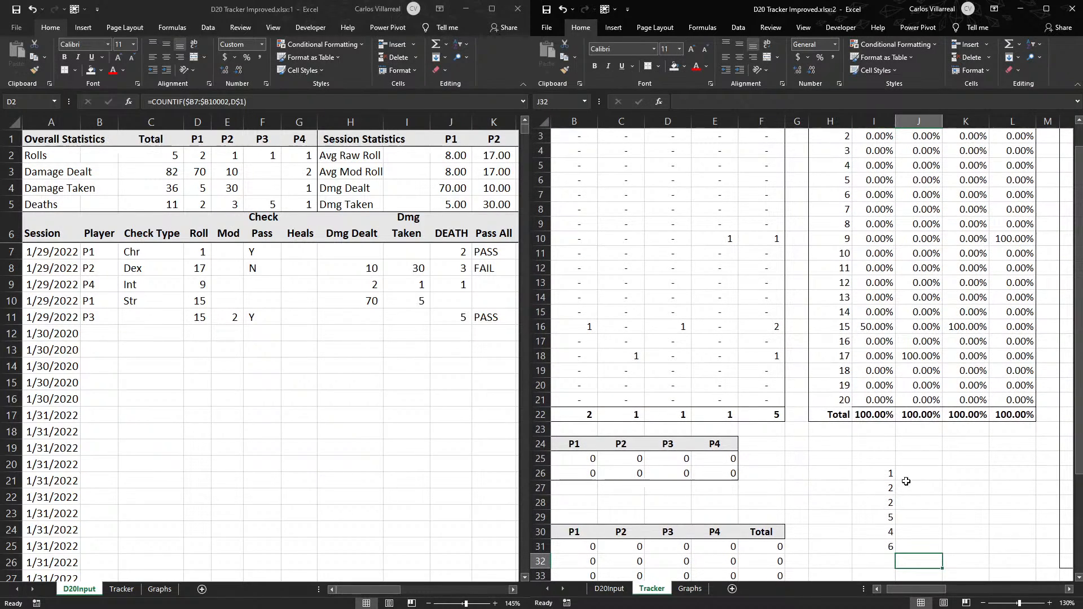
# - Enter the sample value 2 in each of J26:J28, and clear all the sample numbers from I26:J32
pyautogui.click(920, 473)
pyautogui.write('2')
pyautogui.press('Return')
pyautogui.write('2')
pyautogui.press('Return')
pyautogui.write('2')
pyautogui.press('Return')
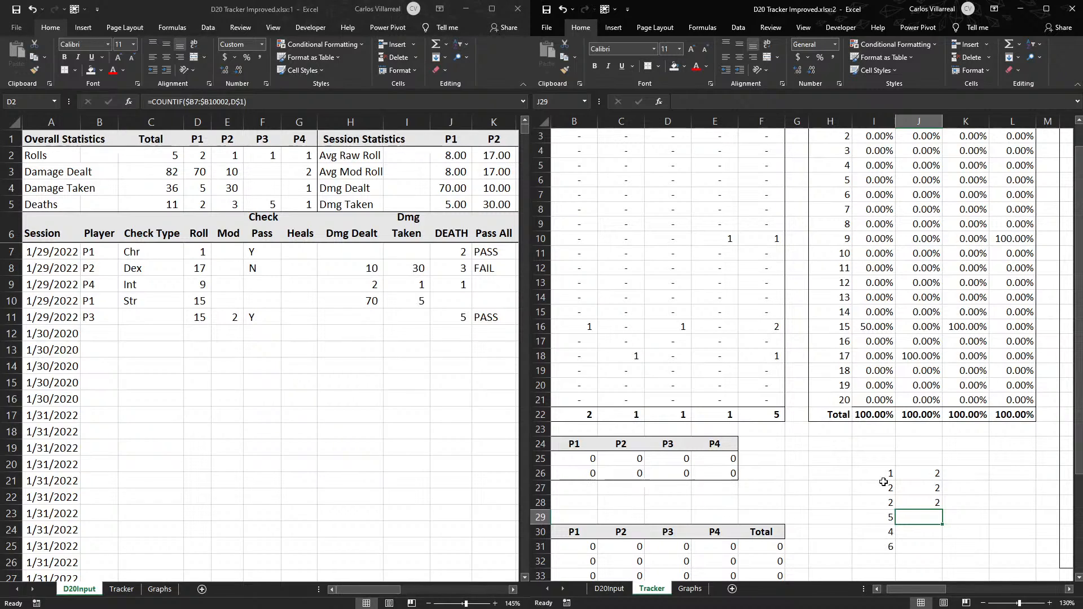
pyautogui.moveTo(883, 482); pyautogui.dragTo(926, 555)
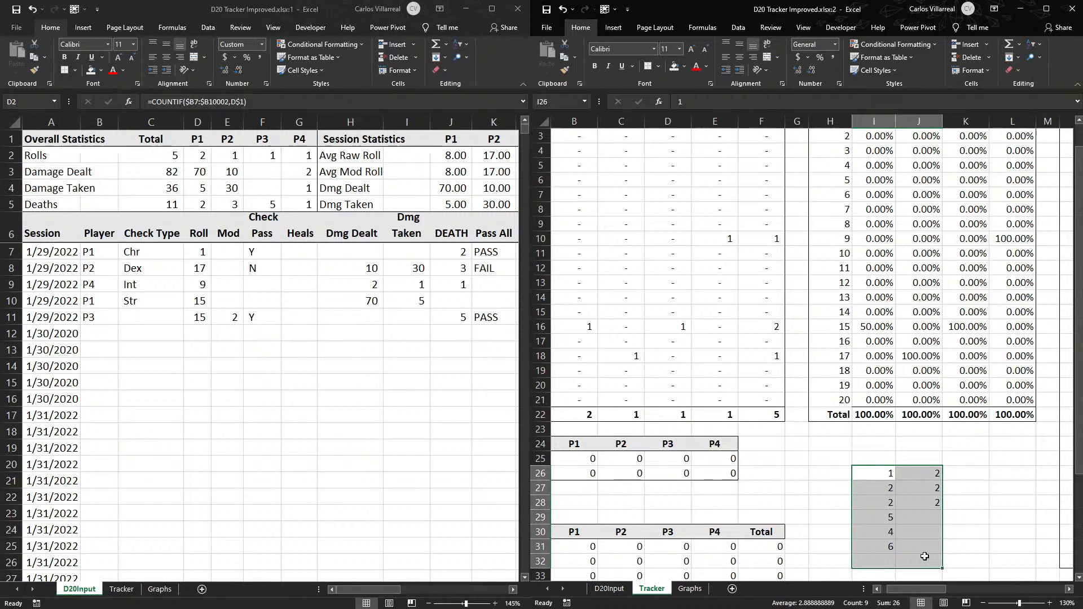
pyautogui.press('Delete')
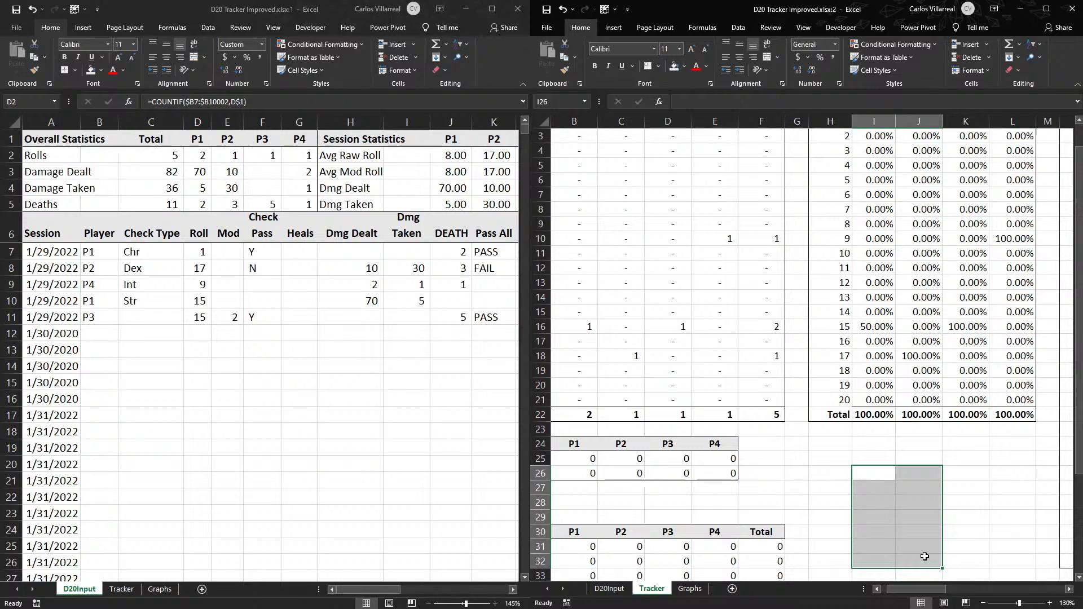
# - Review the Mod Roll tables and compare Tracker's Checks table in A31:F41 with the first check entry in row 7 of D20Input
pyautogui.scroll(1, 925, 557)
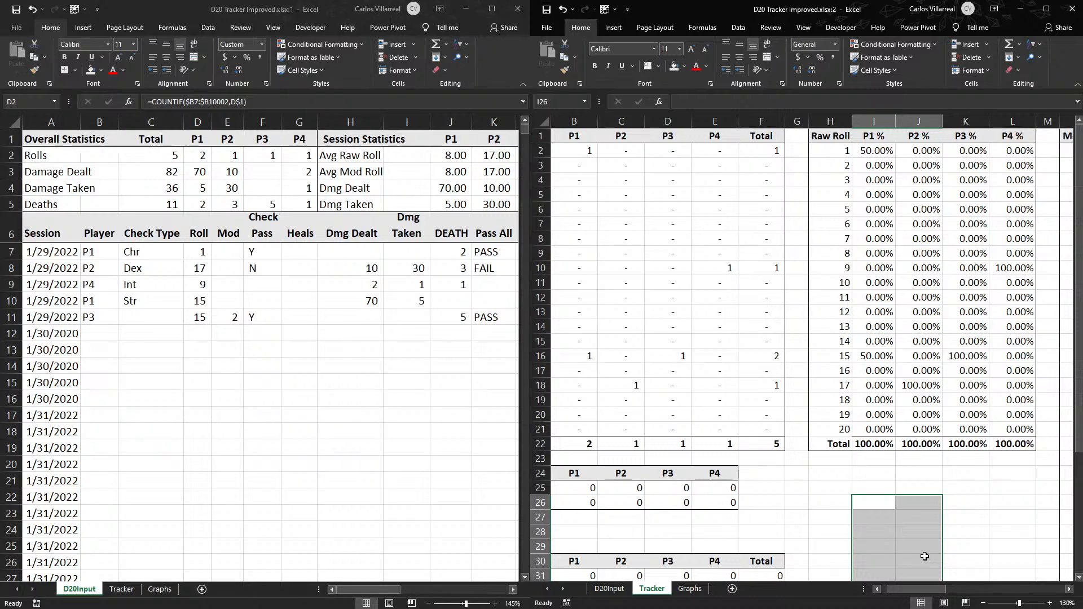
pyautogui.moveTo(925, 589); pyautogui.dragTo(987, 576)
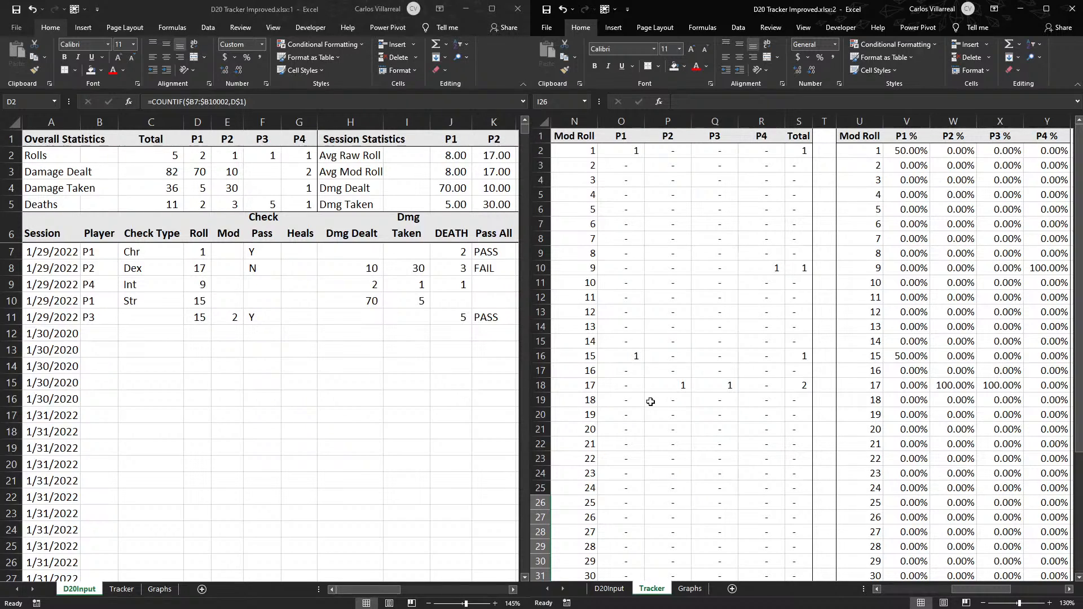
pyautogui.click(471, 409)
pyautogui.click(394, 399)
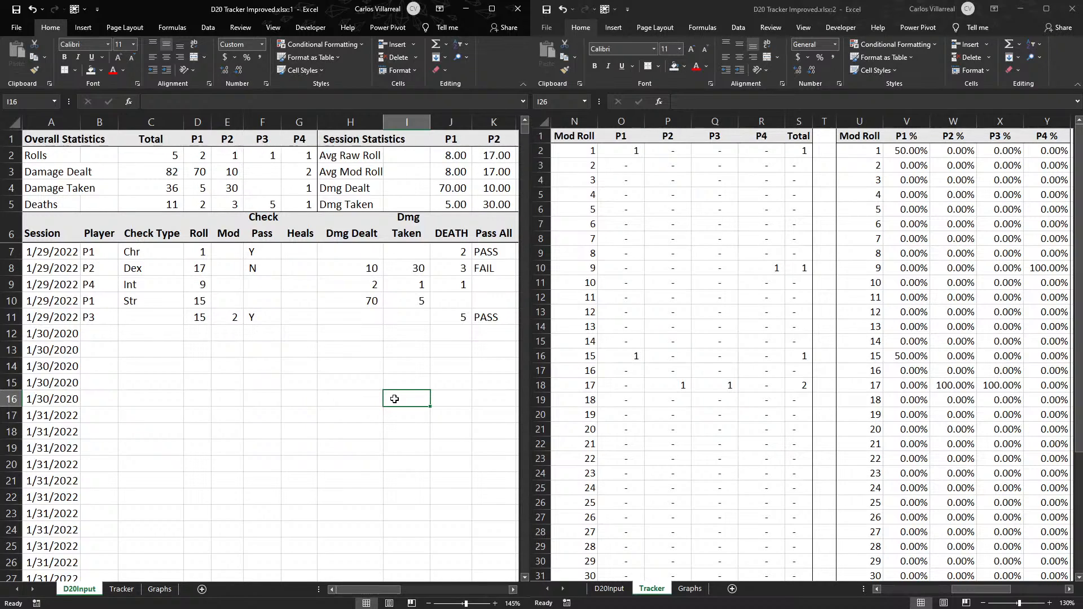
pyautogui.moveTo(975, 589); pyautogui.dragTo(924, 590)
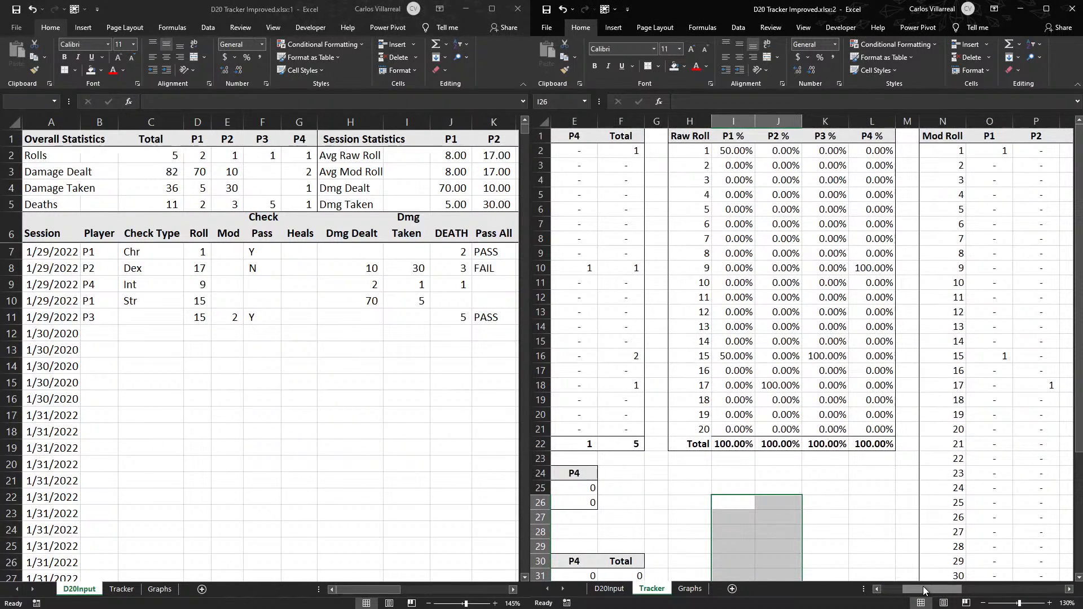
pyautogui.click(868, 514)
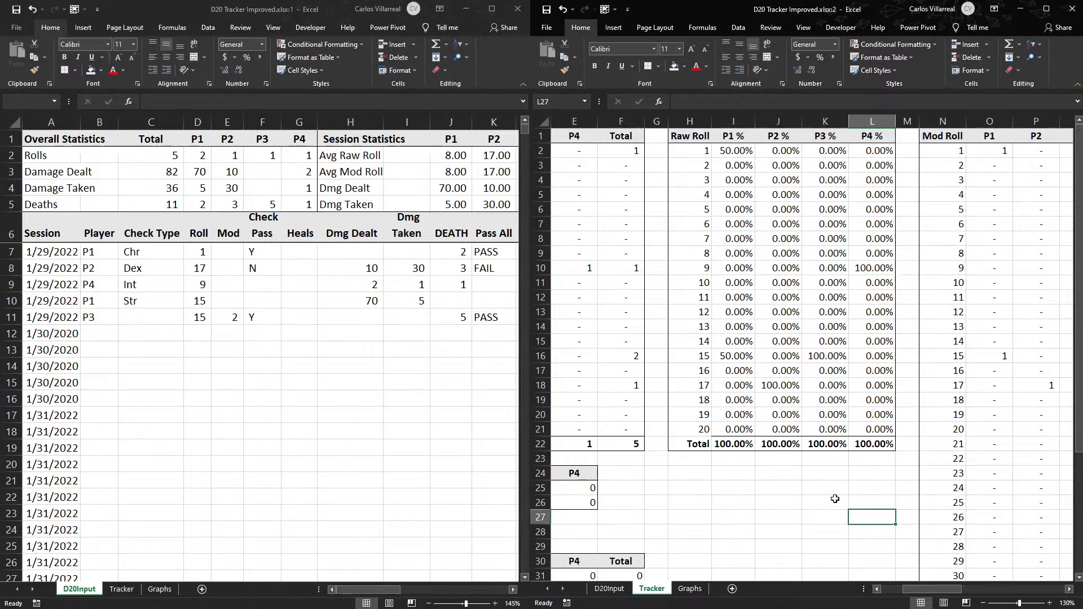
pyautogui.scroll(-6, 835, 499)
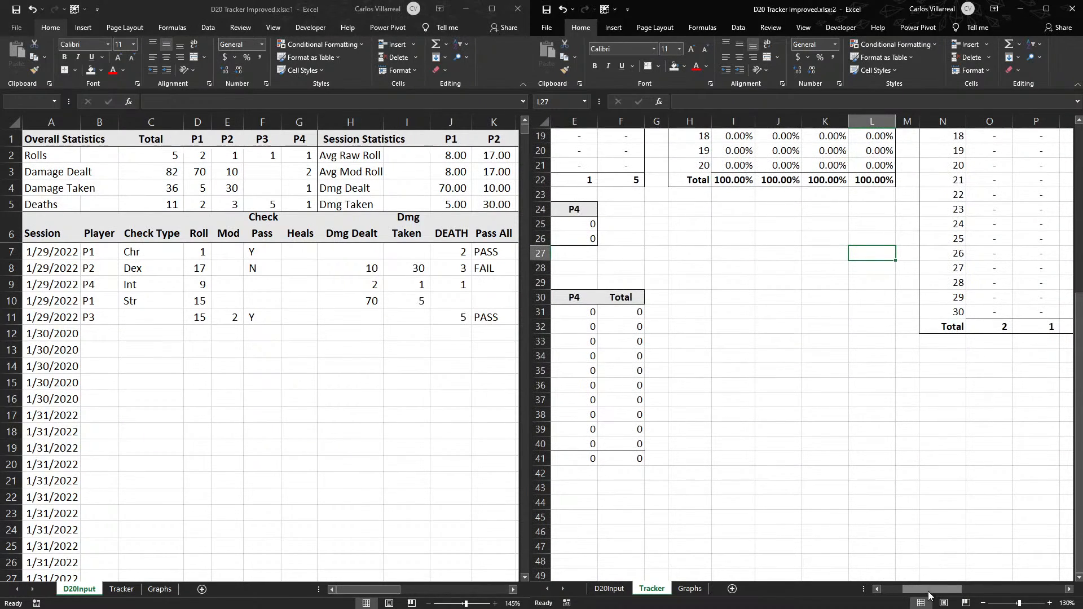
pyautogui.hscroll(-2, 866, 573)
pyautogui.moveTo(587, 311); pyautogui.dragTo(826, 457)
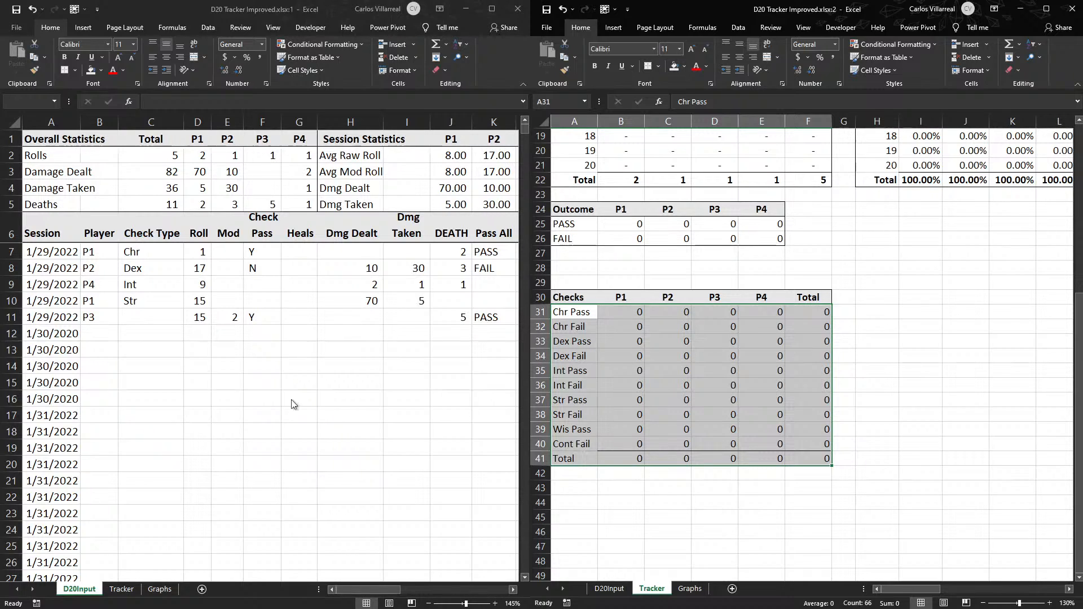
pyautogui.click(406, 398)
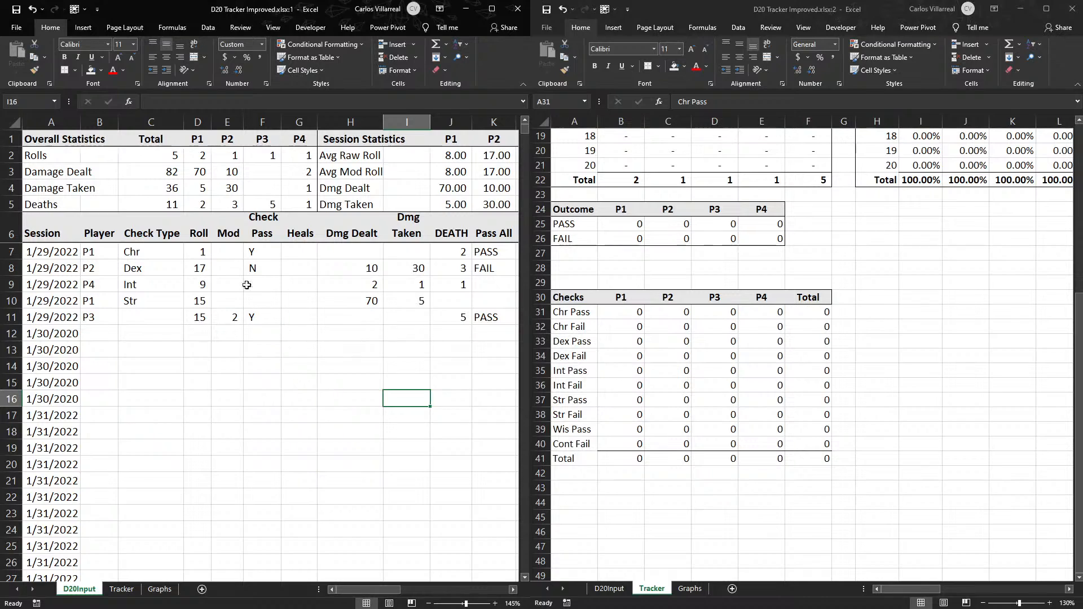
pyautogui.moveTo(150, 255); pyautogui.dragTo(251, 253)
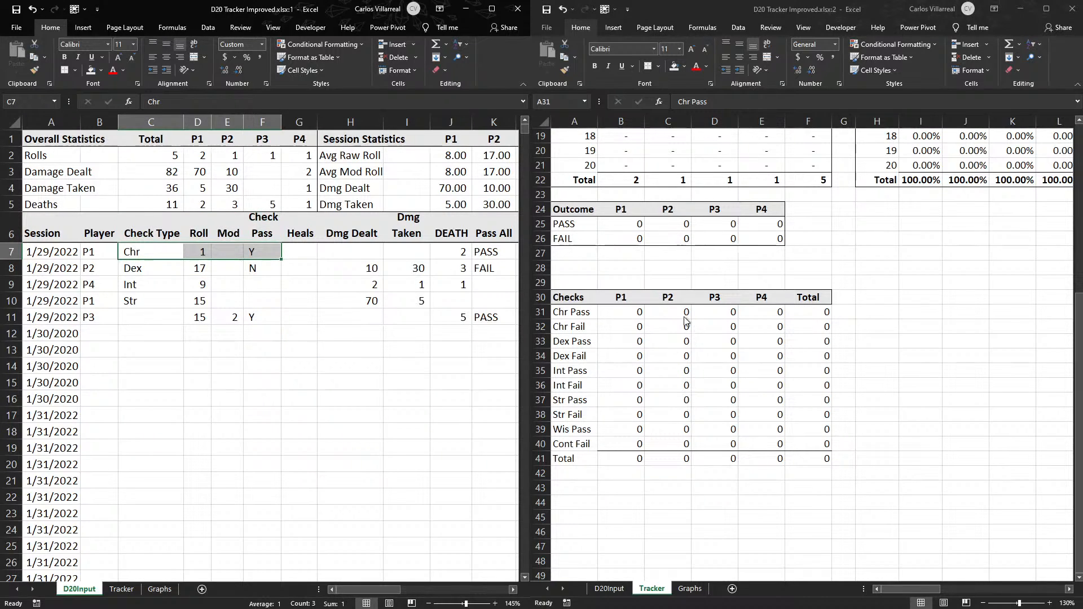
# - Try to change the Chr Pass P1 formula in B31 to reference D20Input's Check Pass column L instead of column M
pyautogui.click(631, 312)
pyautogui.doubleClick(631, 312)
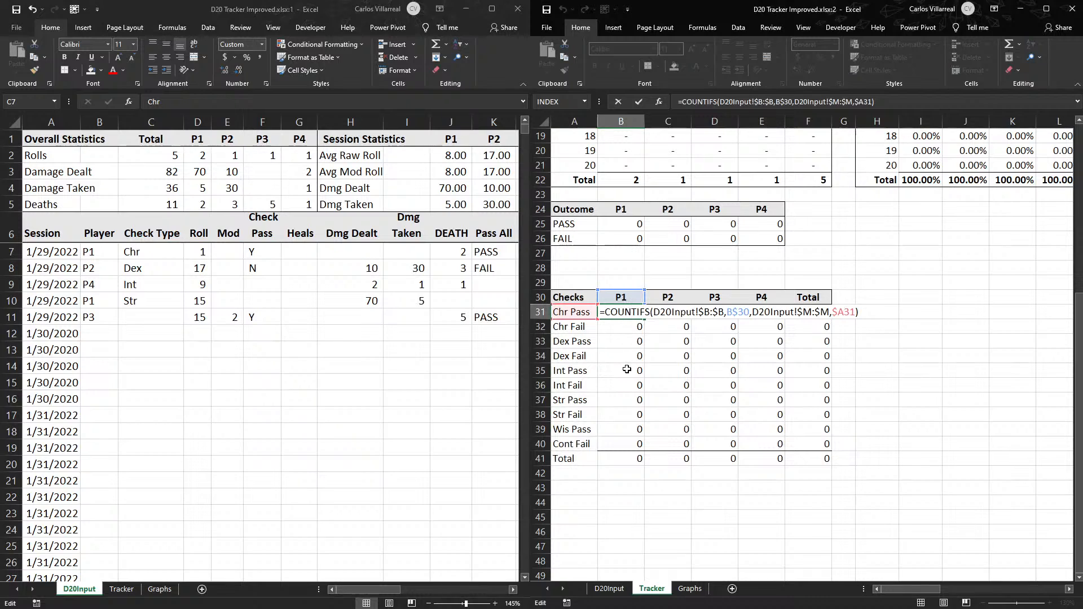
pyautogui.click(382, 590)
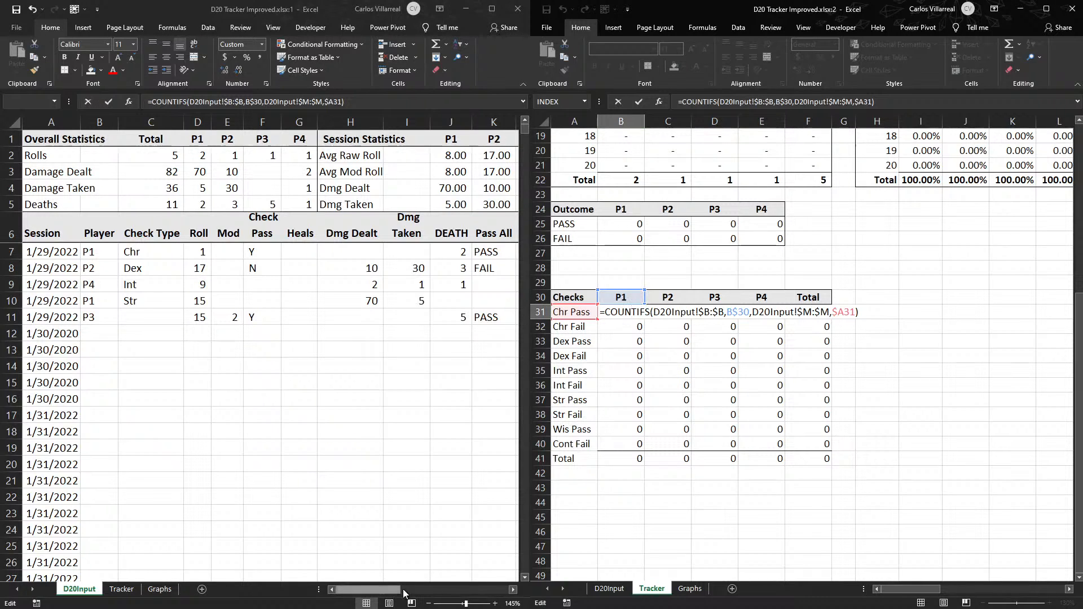
pyautogui.click(432, 590)
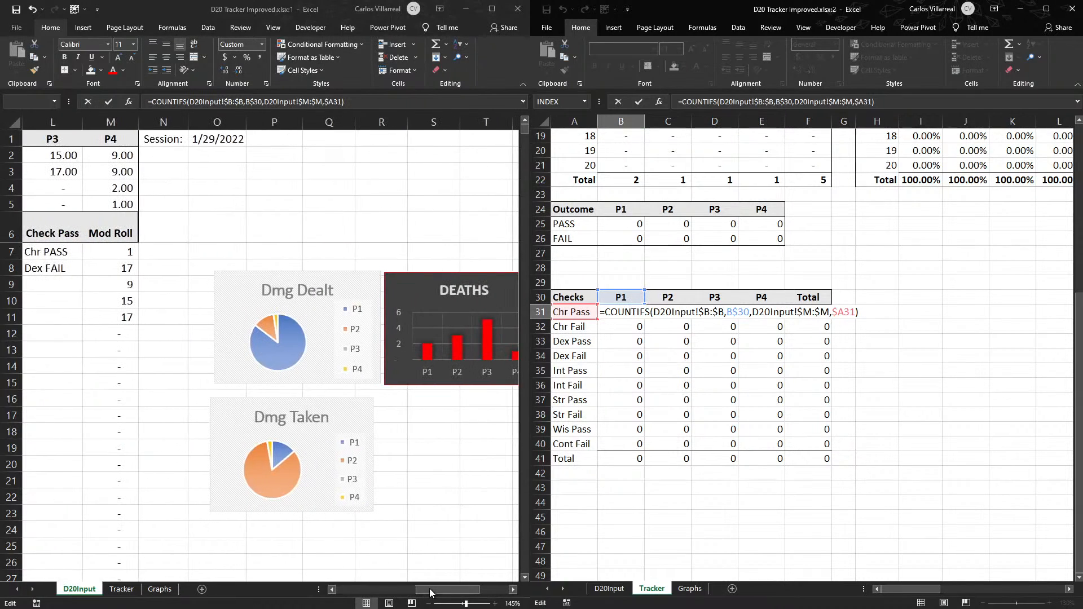
pyautogui.click(333, 589)
pyautogui.click(335, 590)
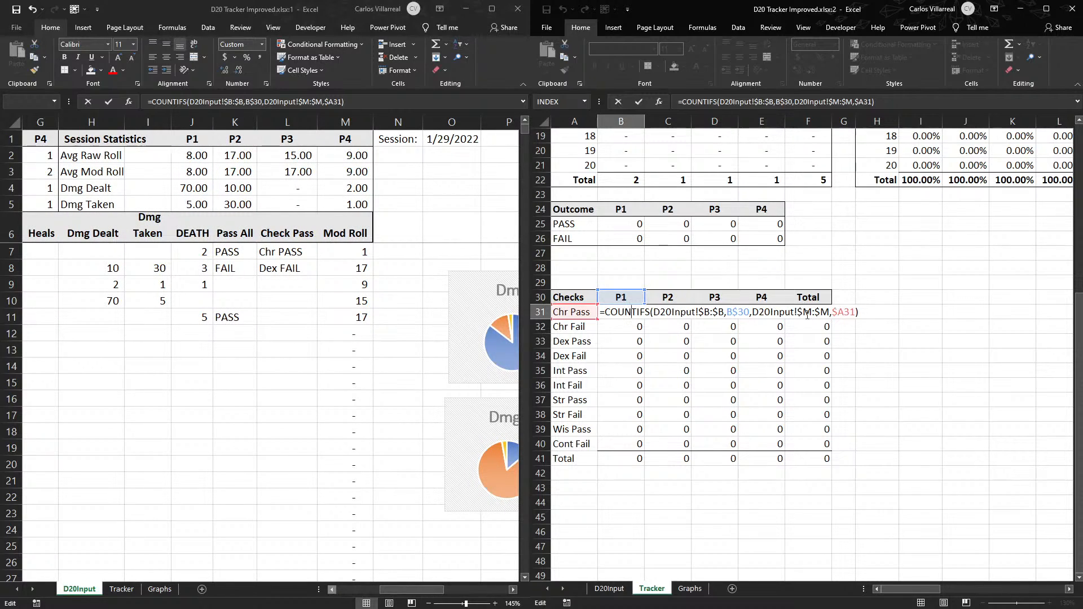
pyautogui.press('BackSpace')
pyautogui.write('L')
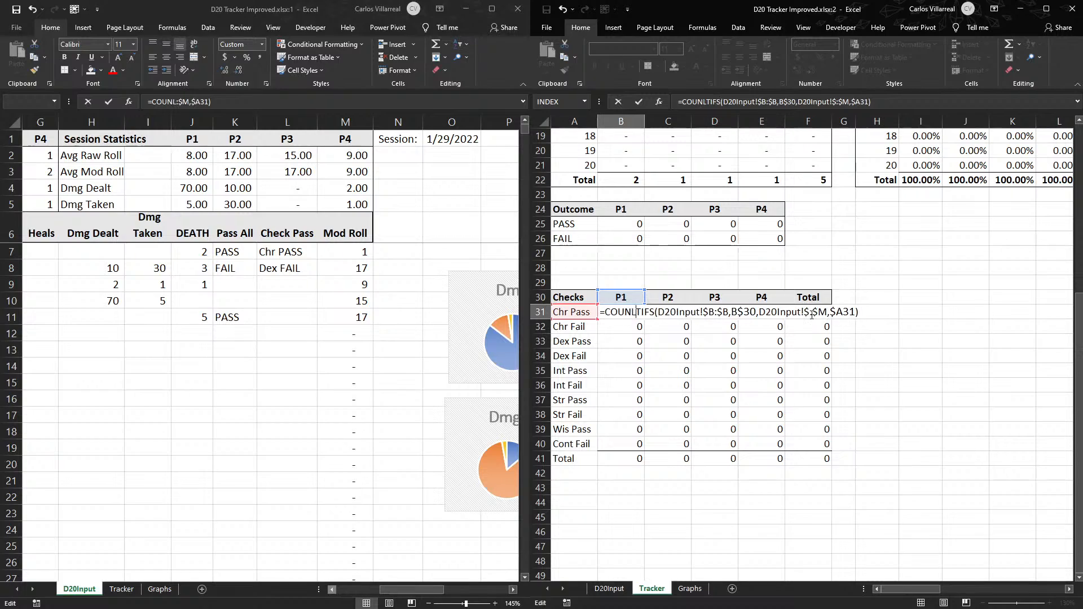
pyautogui.press('BackSpace')
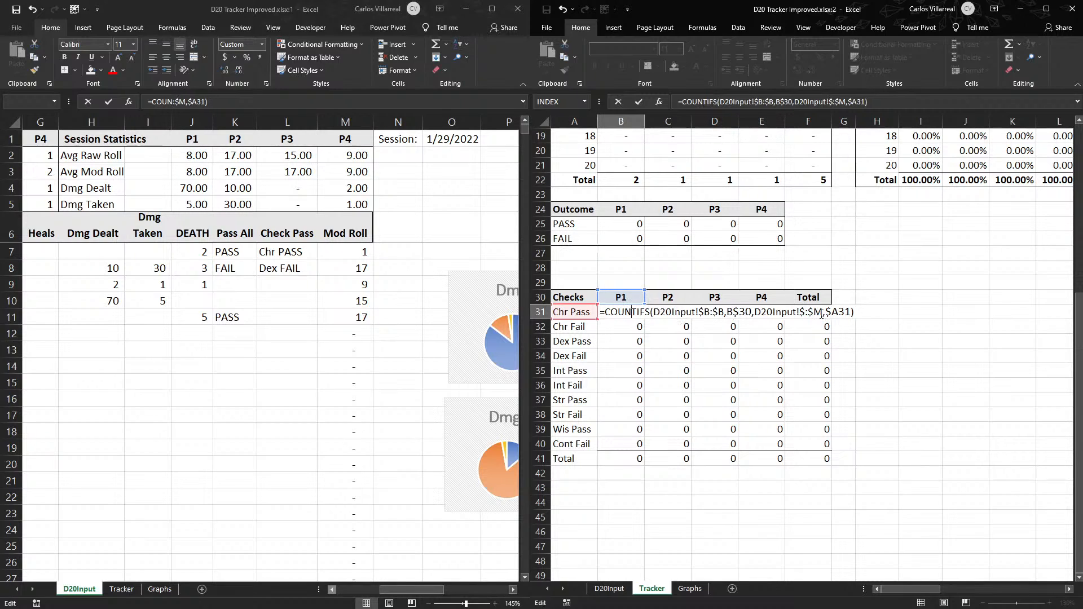
pyautogui.hotkey('ctrl', 'Return')
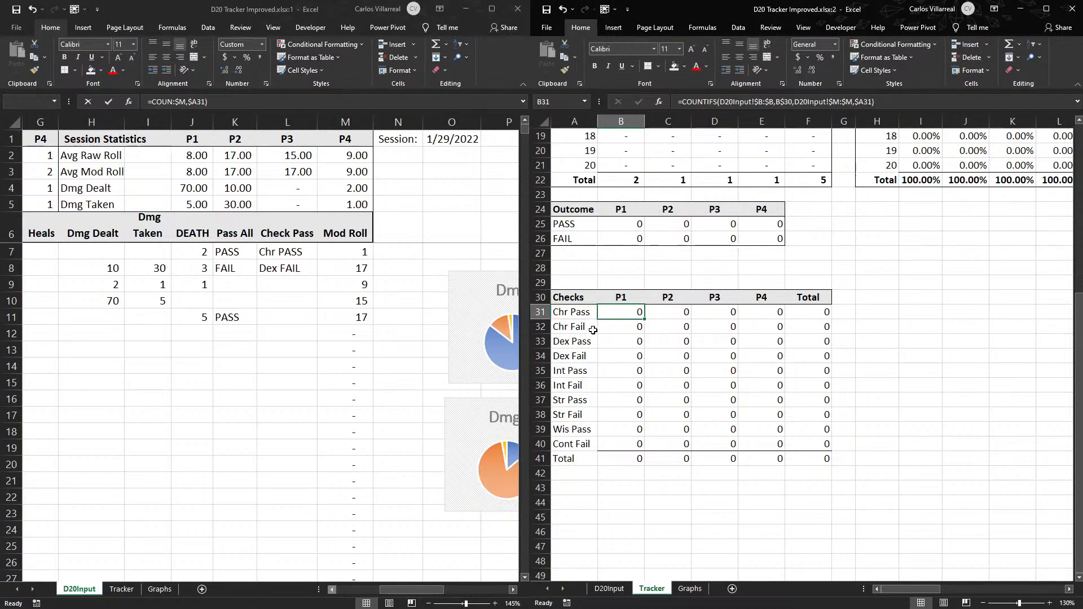
# - Change the Chr Pass P1 formula in Tracker's B31 to count from D20Input column L instead of column M
pyautogui.doubleClick(625, 312)
pyautogui.click(810, 312)
pyautogui.press('BackSpace')
pyautogui.write('L')
pyautogui.click(827, 314)
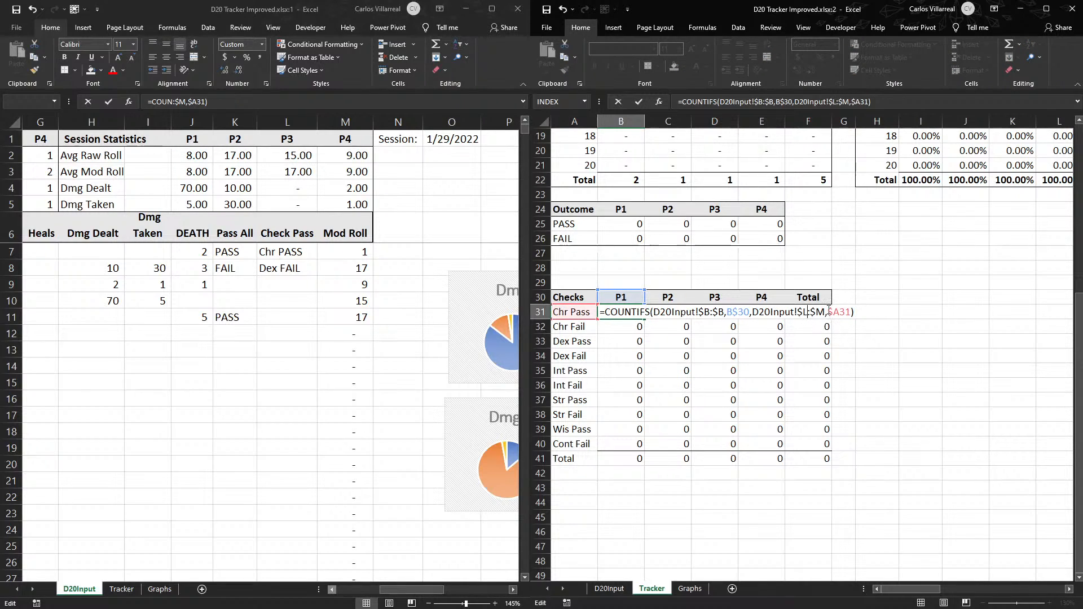
pyautogui.press('BackSpace')
pyautogui.write('L')
pyautogui.press('Return')
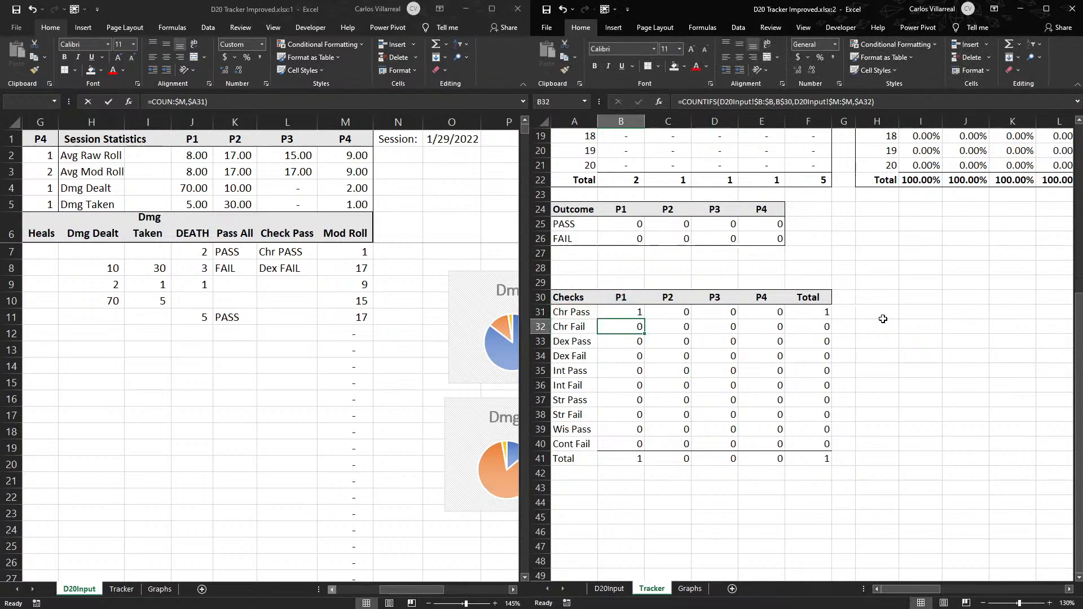
# - Copy the corrected B31 formula through B31:E40 in the Checks table and restore the bottom border beneath row 40
pyautogui.click(637, 314)
pyautogui.moveTo(647, 319); pyautogui.dragTo(765, 447)
pyautogui.moveTo(626, 444)
pyautogui.mouseDown()
pyautogui.moveTo(822, 442)
pyautogui.moveTo(607, 444)
pyautogui.mouseUp()
pyautogui.click(964, 416)
pyautogui.click(652, 67)
pyautogui.click(921, 310)
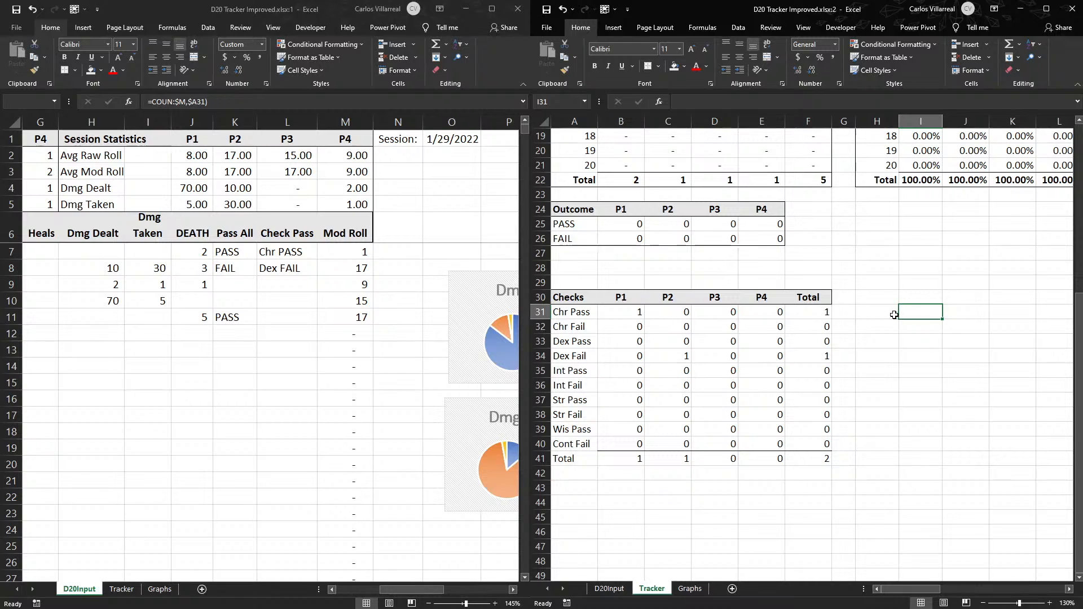
# - Review the player and overall totals in B41:F41 of the Checks table
pyautogui.moveTo(609, 459); pyautogui.dragTo(823, 460)
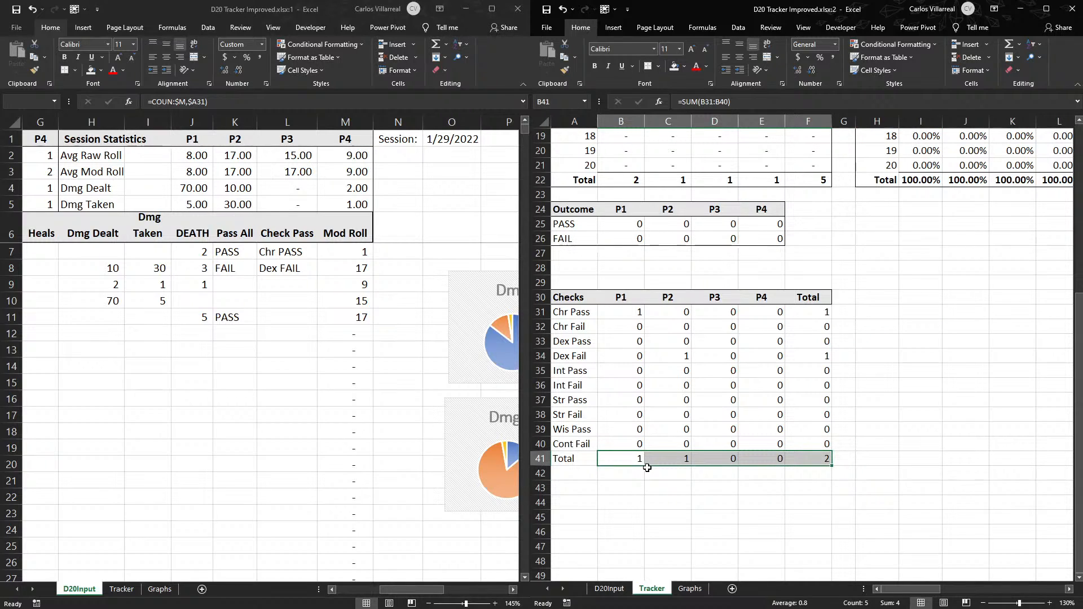
pyautogui.click(827, 456)
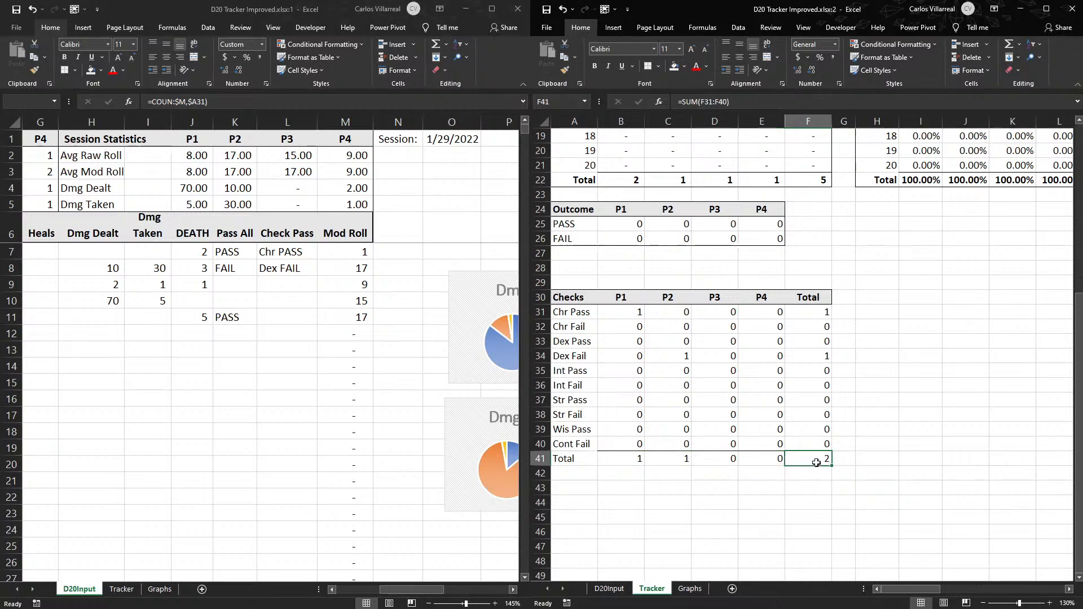
pyautogui.moveTo(625, 449)
pyautogui.mouseDown()
pyautogui.moveTo(686, 459)
pyautogui.moveTo(643, 452)
pyautogui.mouseUp()
pyautogui.click(625, 469)
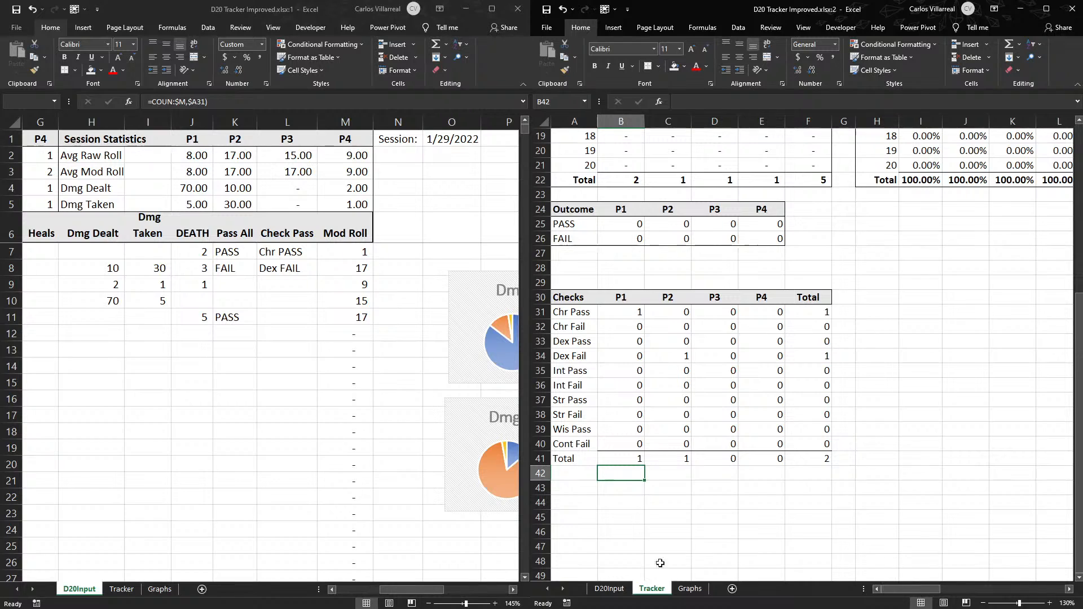
# - Assign player P1 to the D20Input entries in B8:B11 by filling down from the first entry
pyautogui.moveTo(429, 584); pyautogui.dragTo(377, 585)
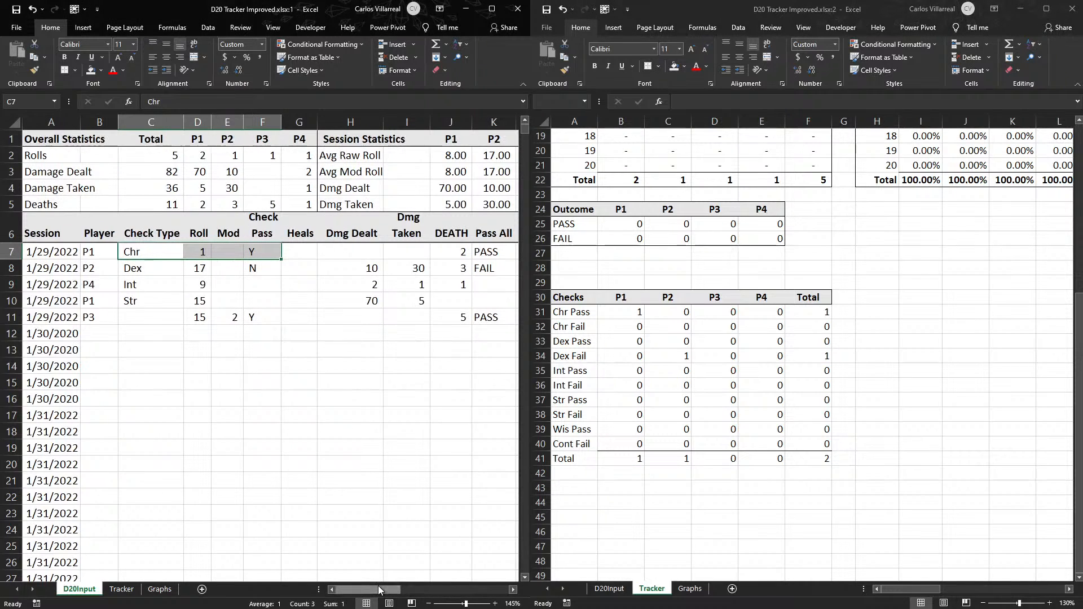
pyautogui.click(100, 253)
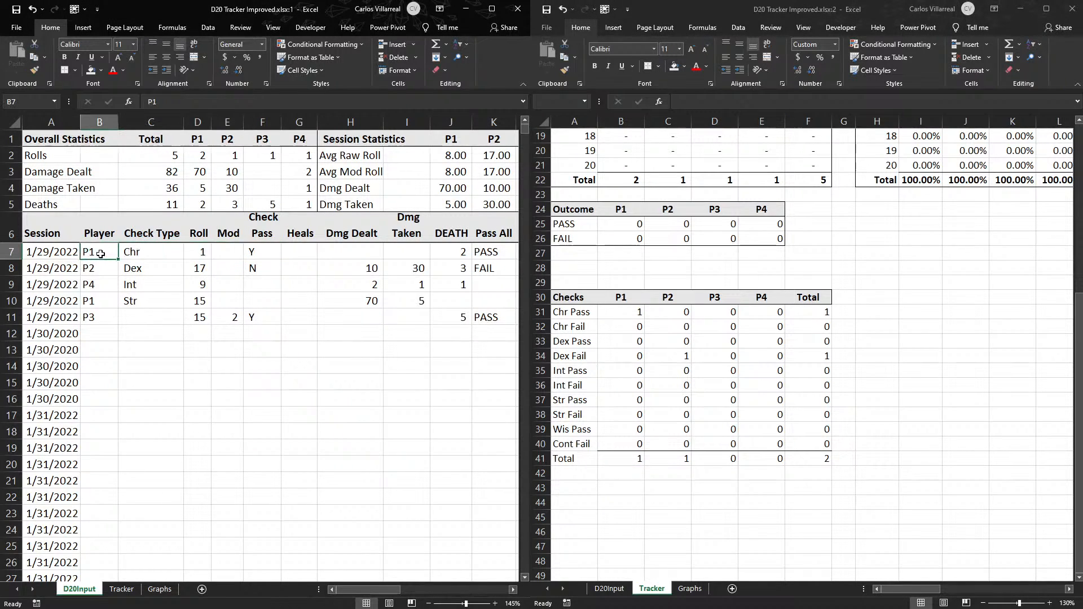
pyautogui.press('Down')
pyautogui.hotkey('ctrl', 'd')
pyautogui.press('Down')
pyautogui.press('Down')
pyautogui.press('Down')
pyautogui.press('Up')
pyautogui.press('Up')
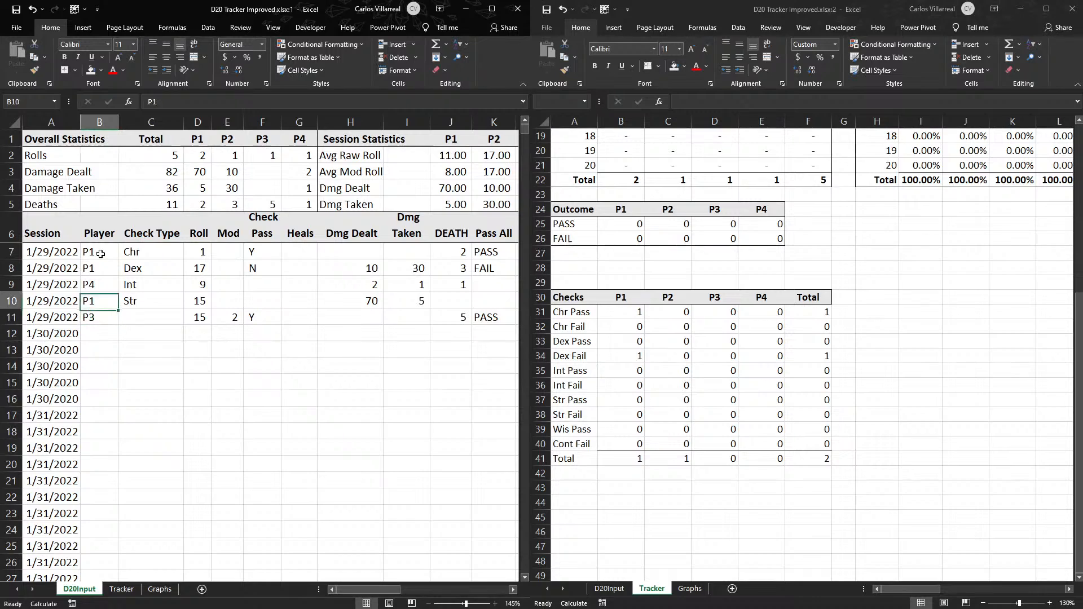
pyautogui.hotkey('ctrl', 'd')
pyautogui.press('Down')
pyautogui.press('Down')
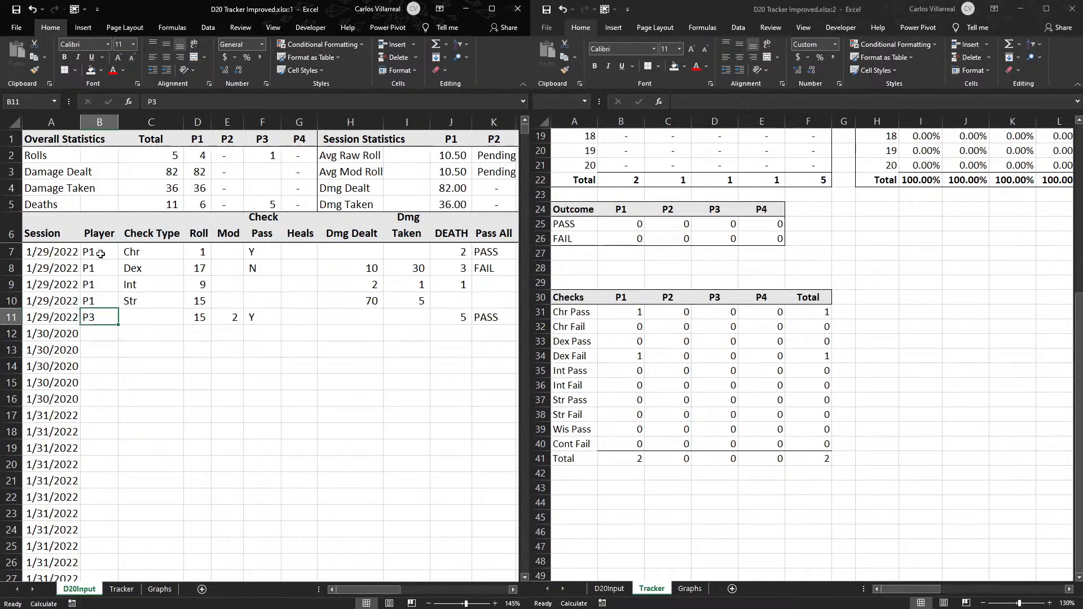
pyautogui.hotkey('ctrl', 'd')
pyautogui.press('Down')
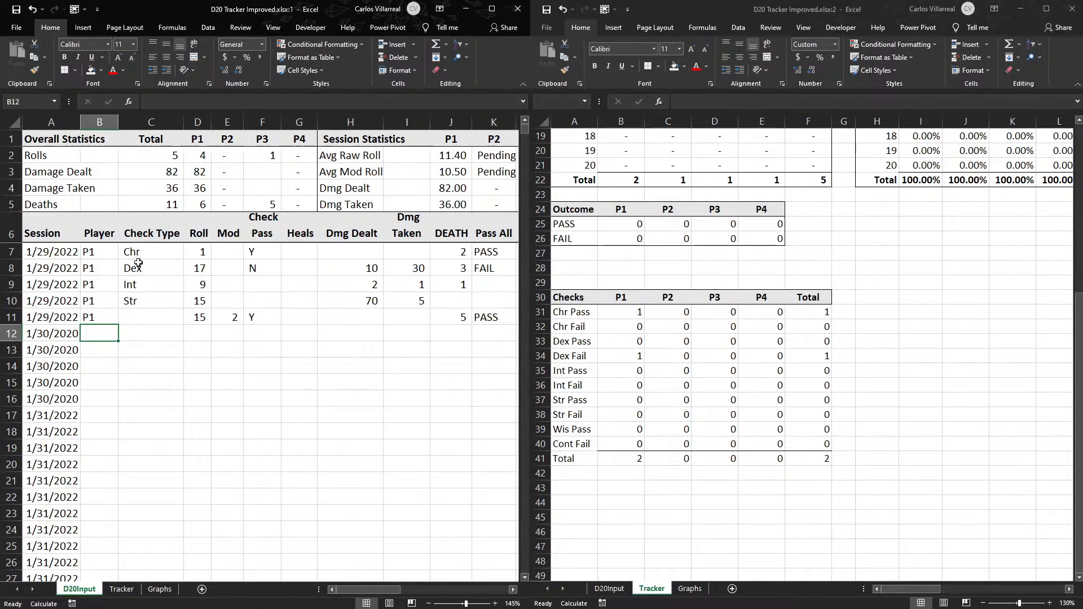
# - Enter the check types Chr in C11 and Str in C12 and C13 of D20Input
pyautogui.click(160, 326)
pyautogui.click(150, 310)
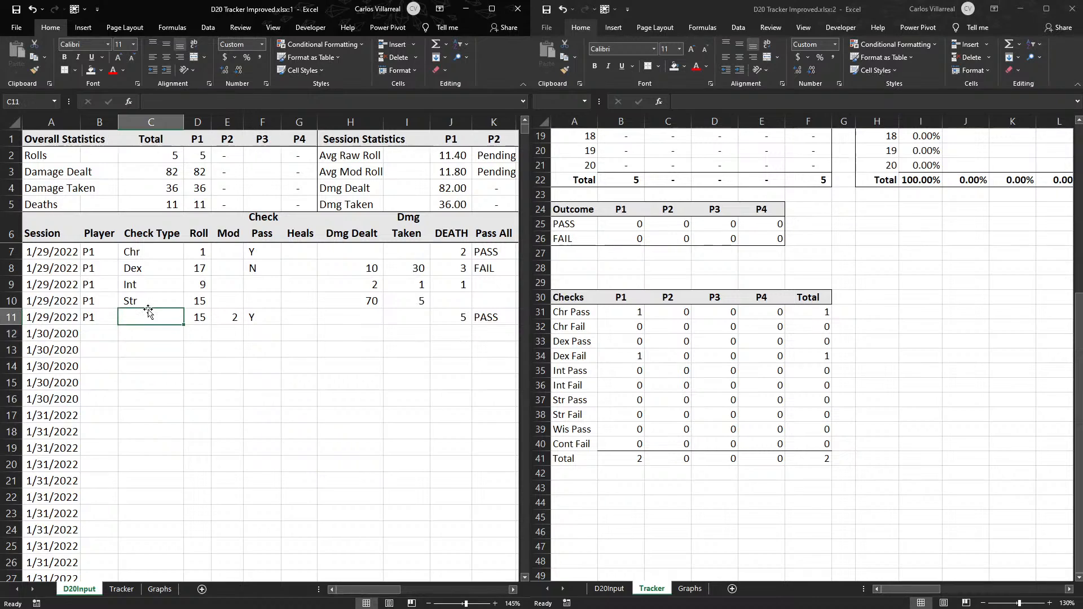
pyautogui.write('Chr')
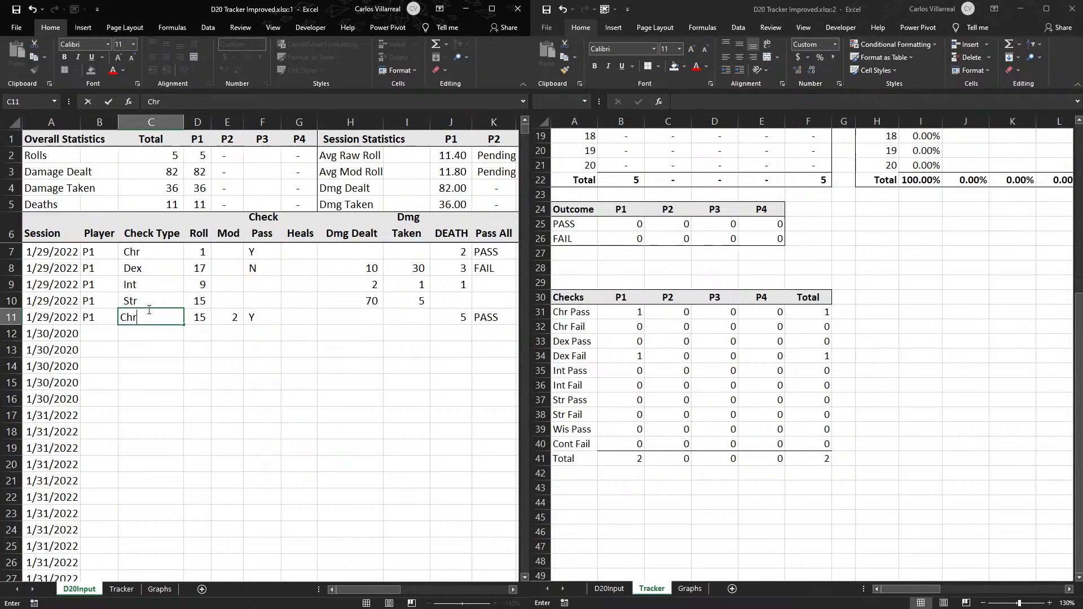
pyautogui.press('Return')
pyautogui.write('Str')
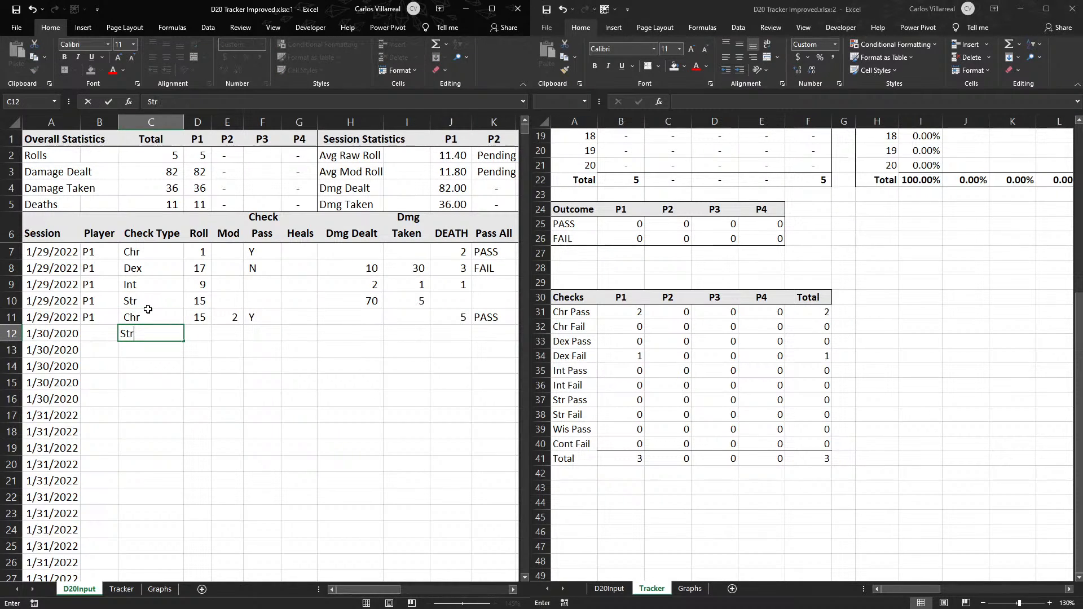
pyautogui.press('Return')
pyautogui.write('Str')
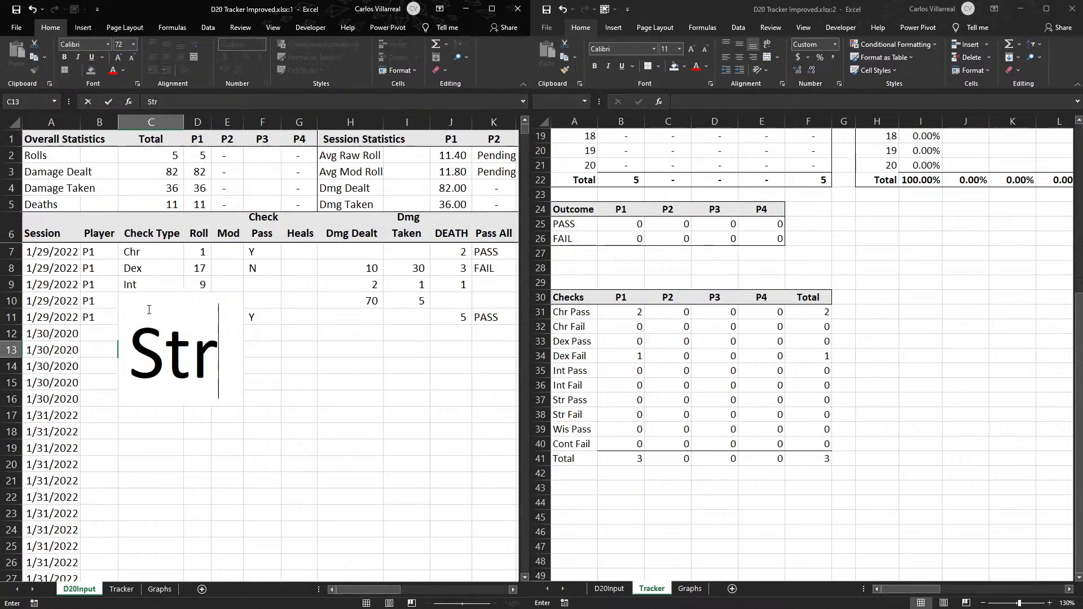
pyautogui.press('Return')
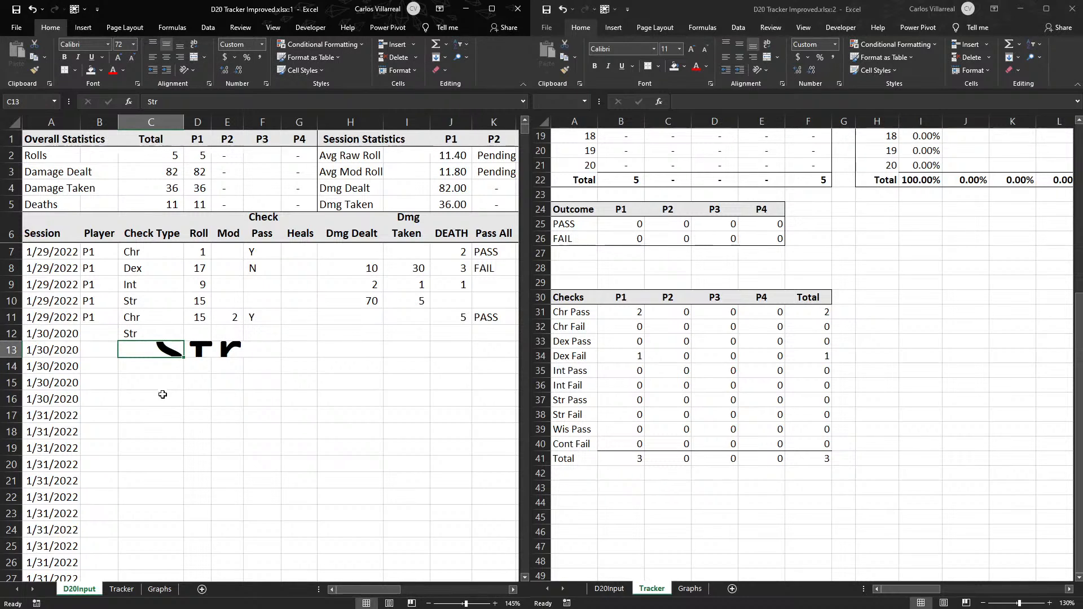
# - Set the font size of D20Input's C13:E21 to 11
pyautogui.moveTo(164, 352); pyautogui.dragTo(241, 472)
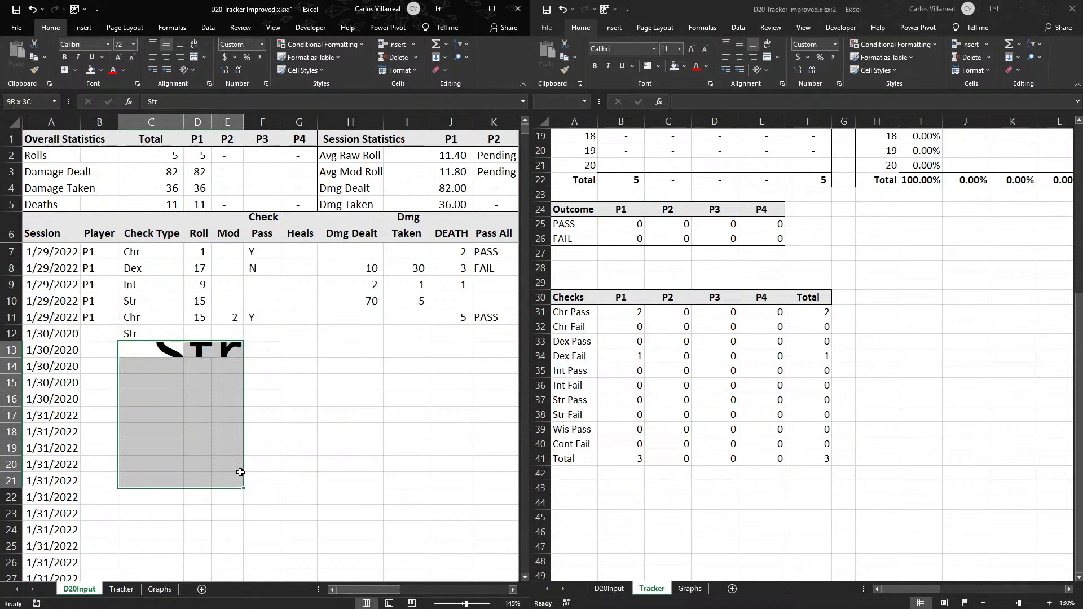
pyautogui.click(127, 44)
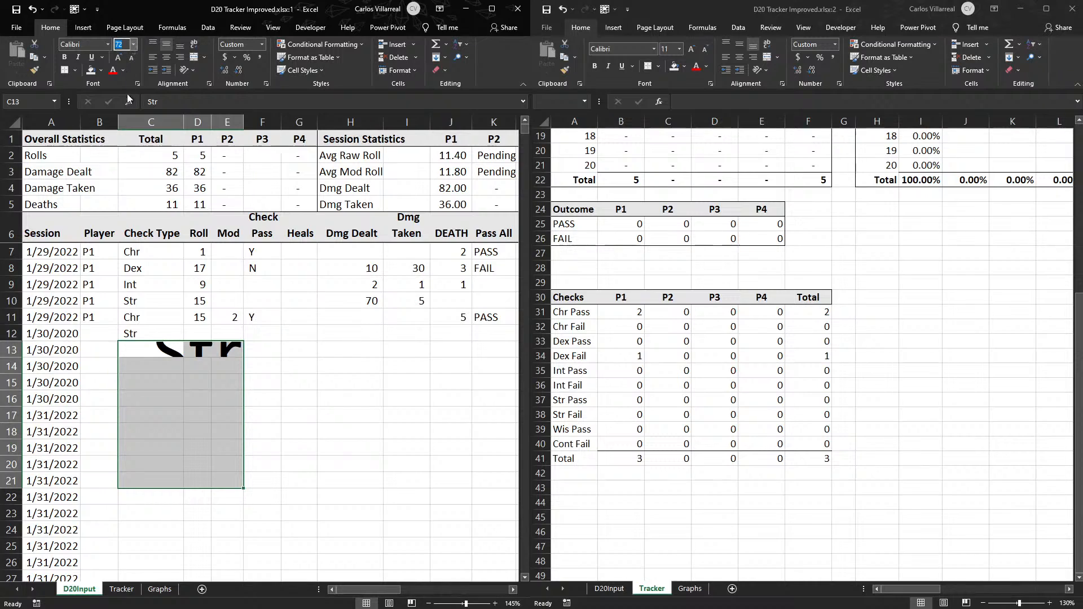
pyautogui.write('12')
pyautogui.press('Return')
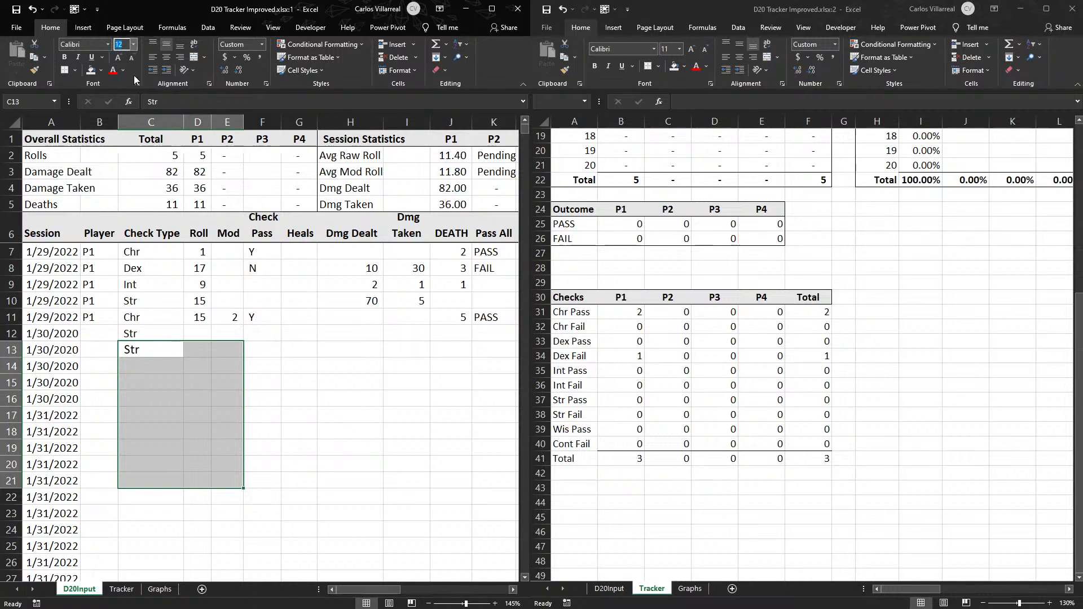
pyautogui.write('11')
pyautogui.press('Return')
pyautogui.click(142, 346)
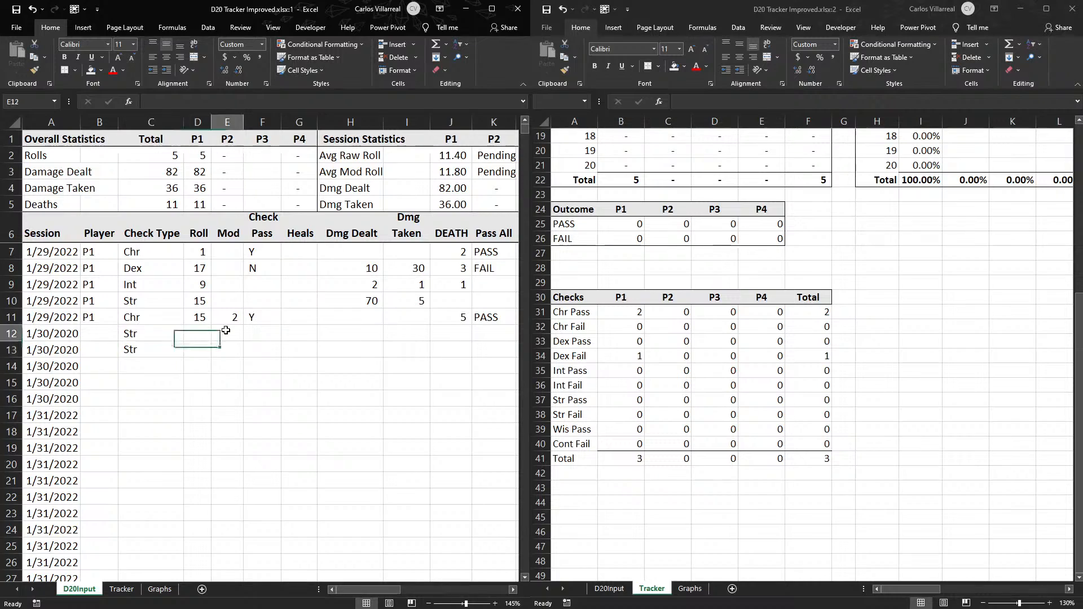
# - Fill in the missing Check Pass results on D20Input: N in F9, Y in F10, N in F12 and Y in F13
pyautogui.click(196, 333)
pyautogui.click(255, 334)
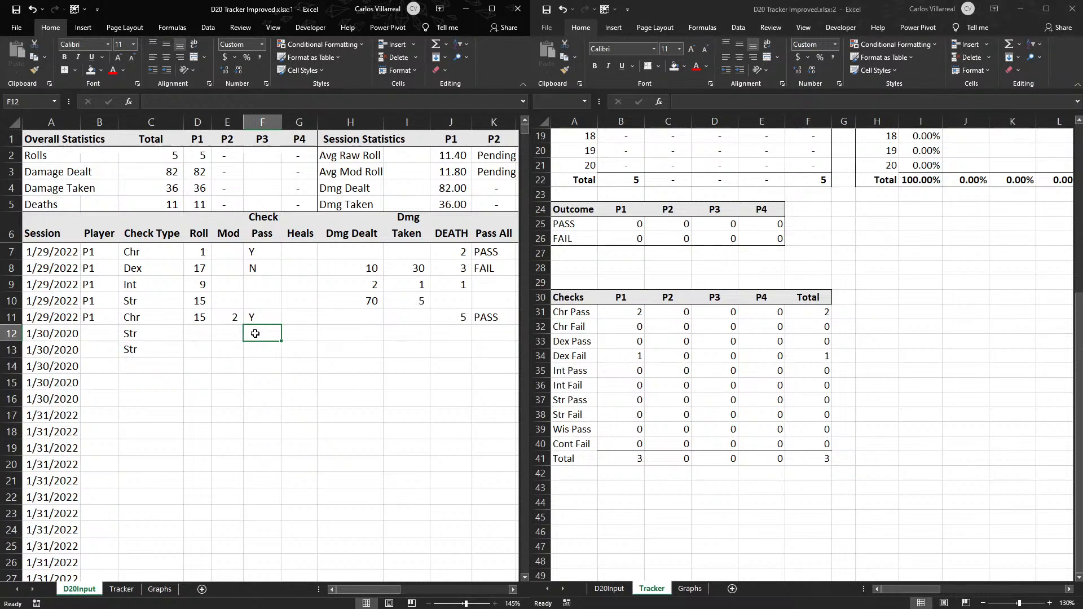
pyautogui.press('Up')
pyautogui.press('Up')
pyautogui.press('Up')
pyautogui.write('N')
pyautogui.press('Return')
pyautogui.write('Y')
pyautogui.press('Return')
pyautogui.press('Down')
pyautogui.press('Down')
pyautogui.write('Y')
pyautogui.write('N')
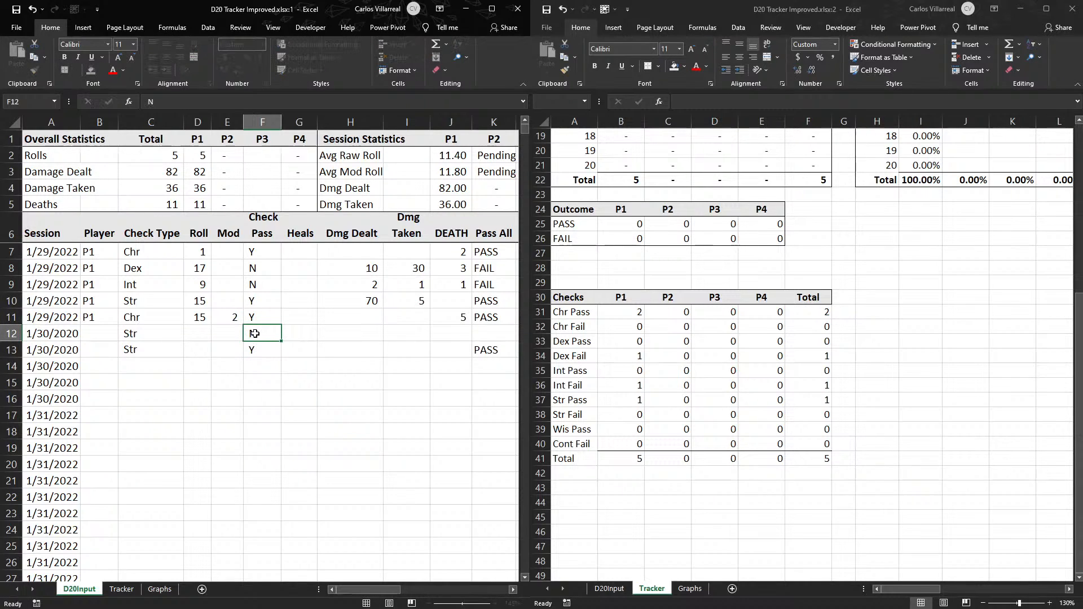
pyautogui.press('Return')
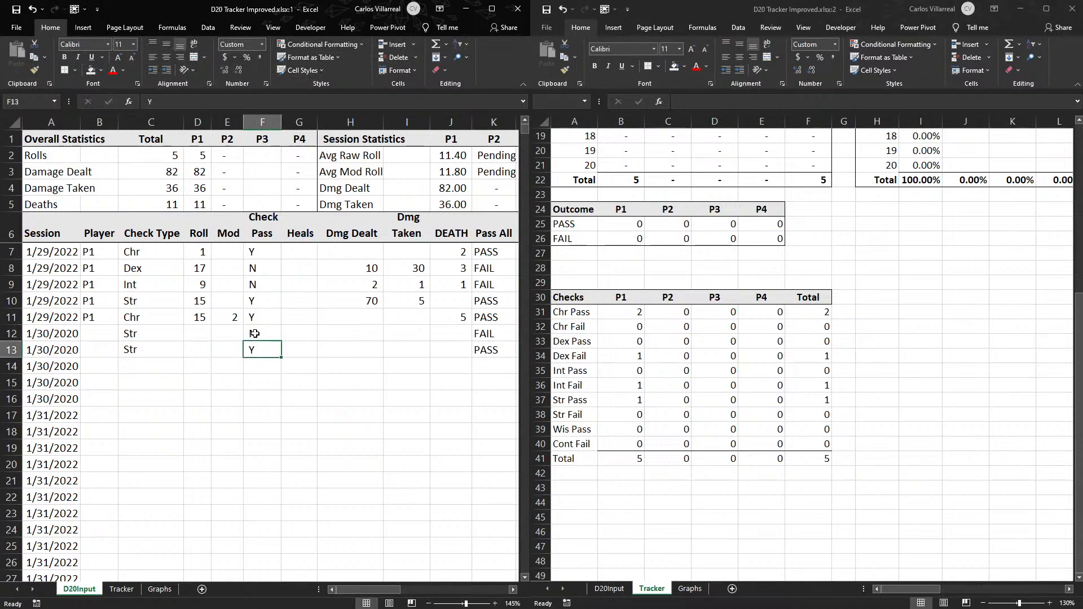
# - Inspect the P1 total formula in B41 and the Chr Pass, Str Pass and Str Fail count formulas of the Checks table
pyautogui.click(628, 467)
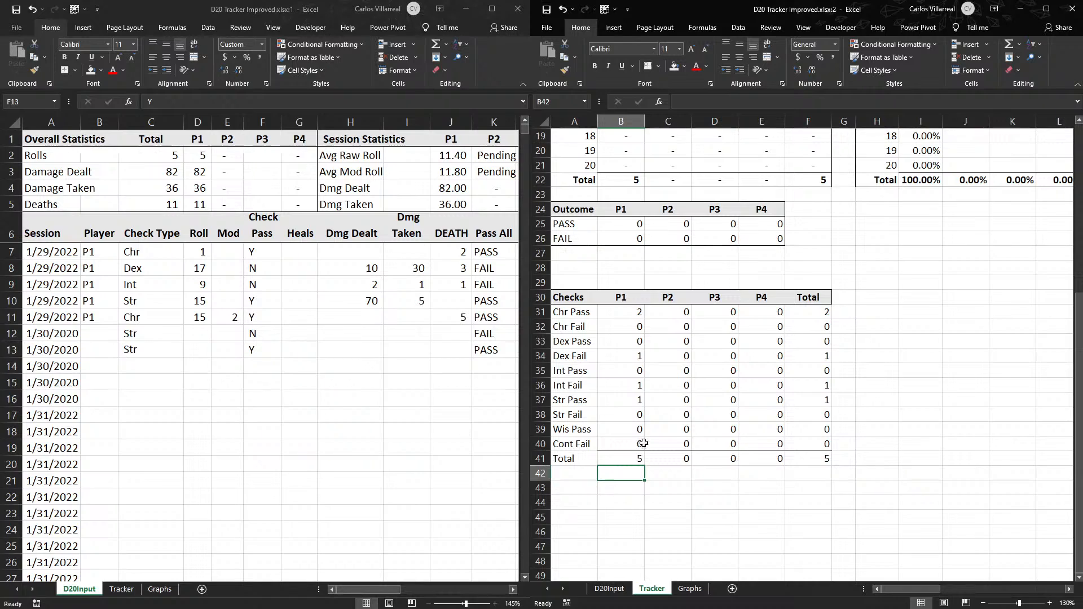
pyautogui.doubleClick(624, 460)
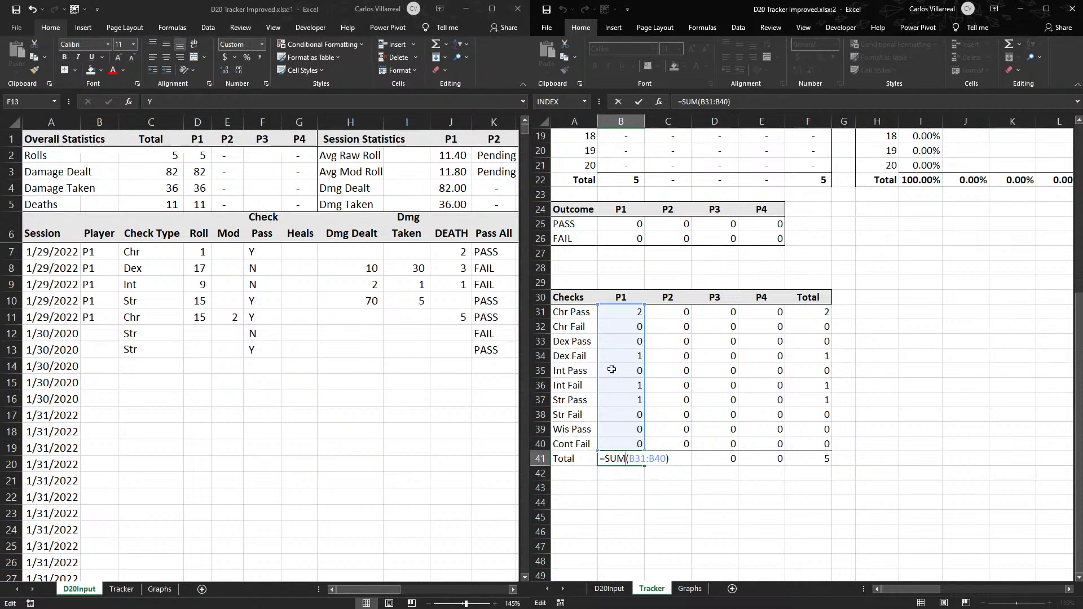
pyautogui.press('Escape')
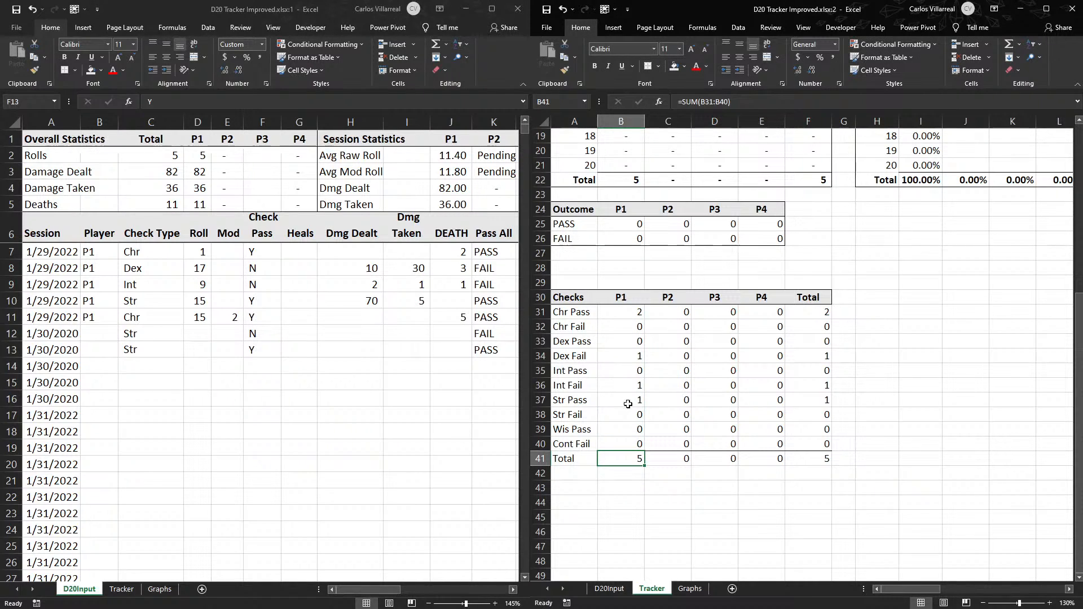
pyautogui.click(635, 314)
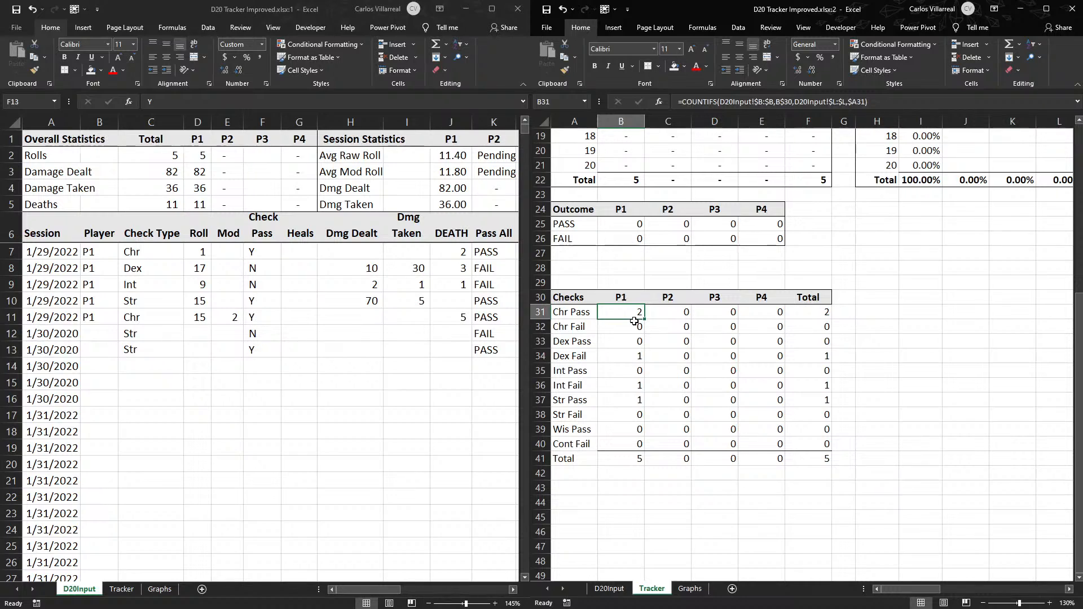
pyautogui.click(623, 402)
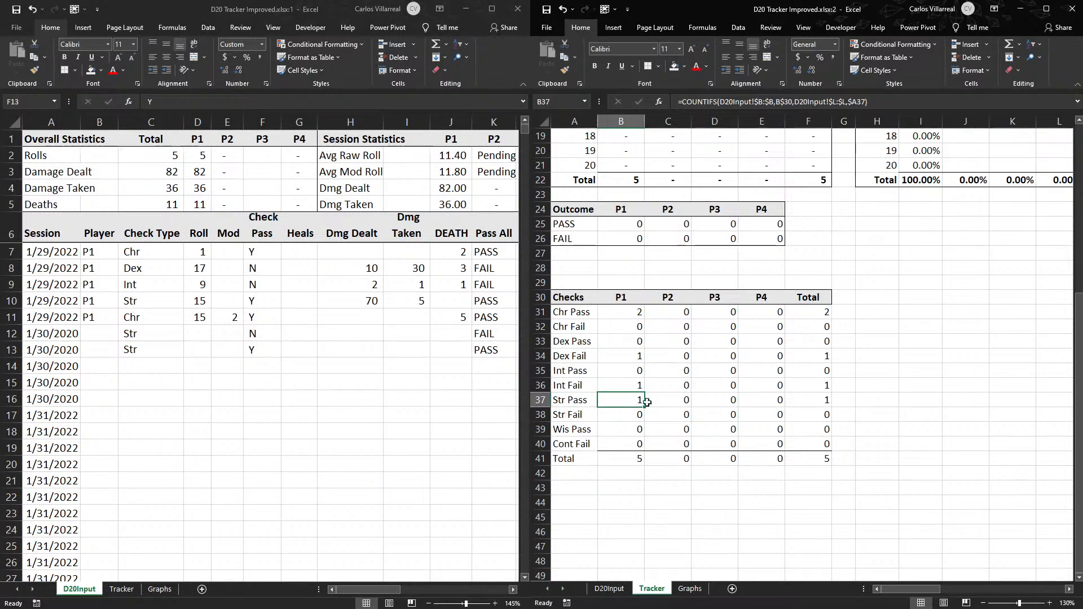
pyautogui.doubleClick(634, 415)
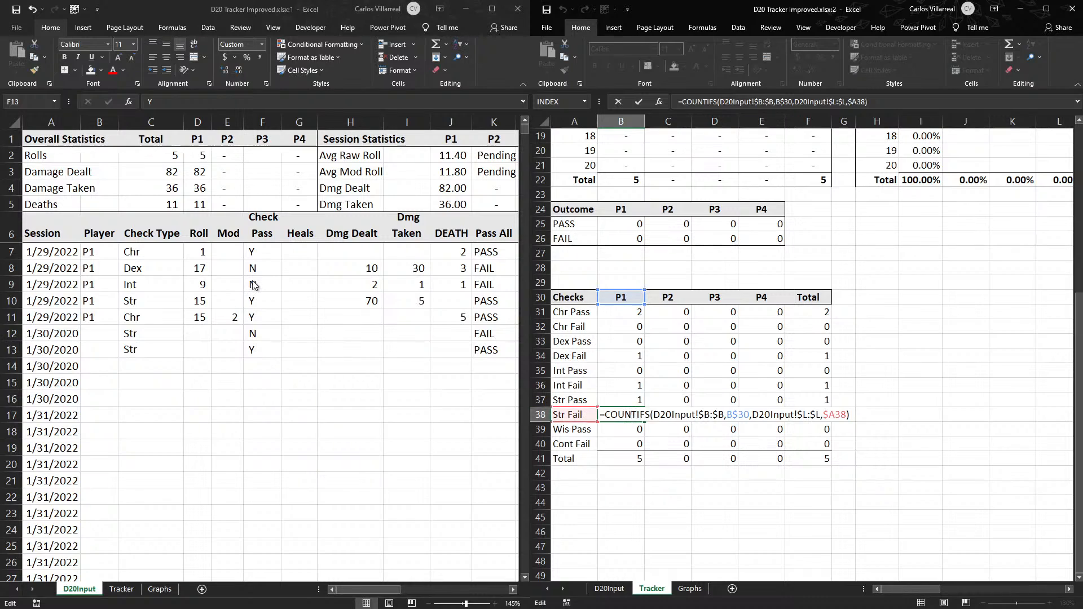
pyautogui.press('Escape')
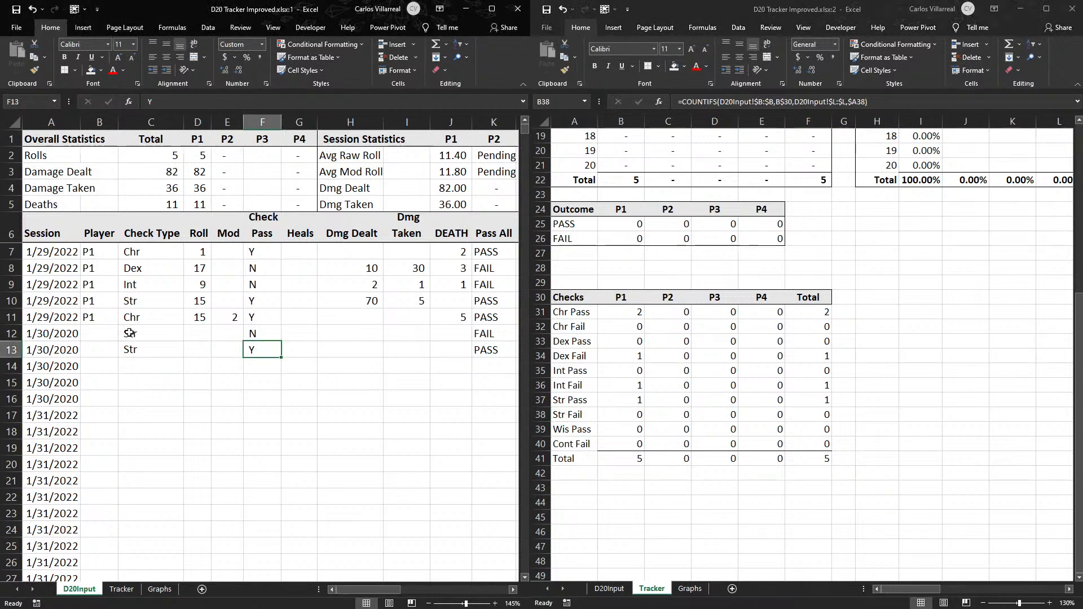
# - Compare the Str Fail count formula in Tracker B38 with the Player and Check Pass columns on D20Input, especially rows 12 and 13
pyautogui.moveTo(130, 334); pyautogui.dragTo(373, 347)
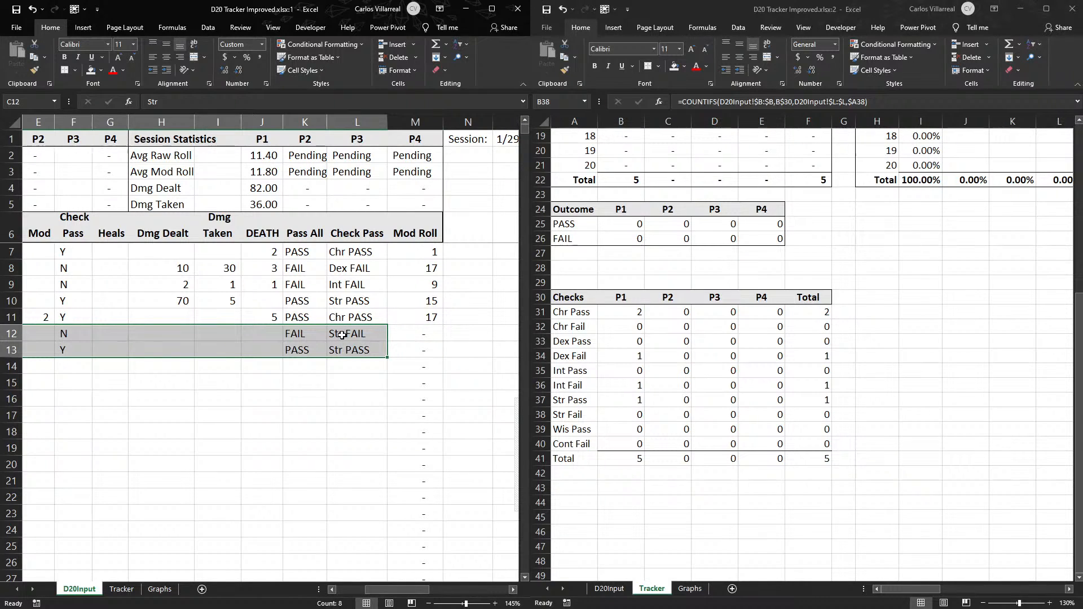
pyautogui.click(615, 414)
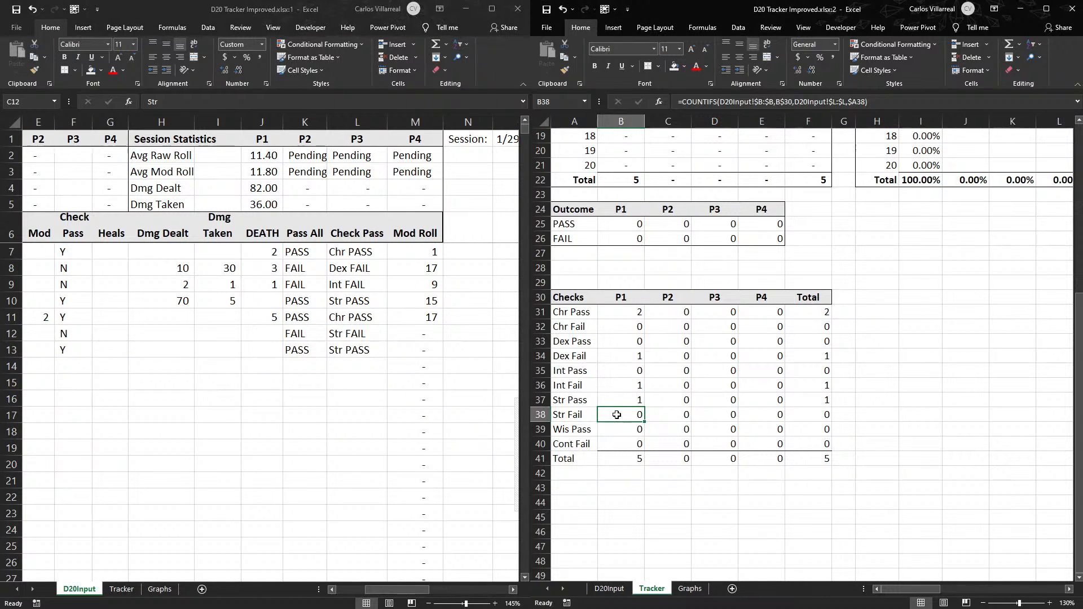
pyautogui.doubleClick(617, 414)
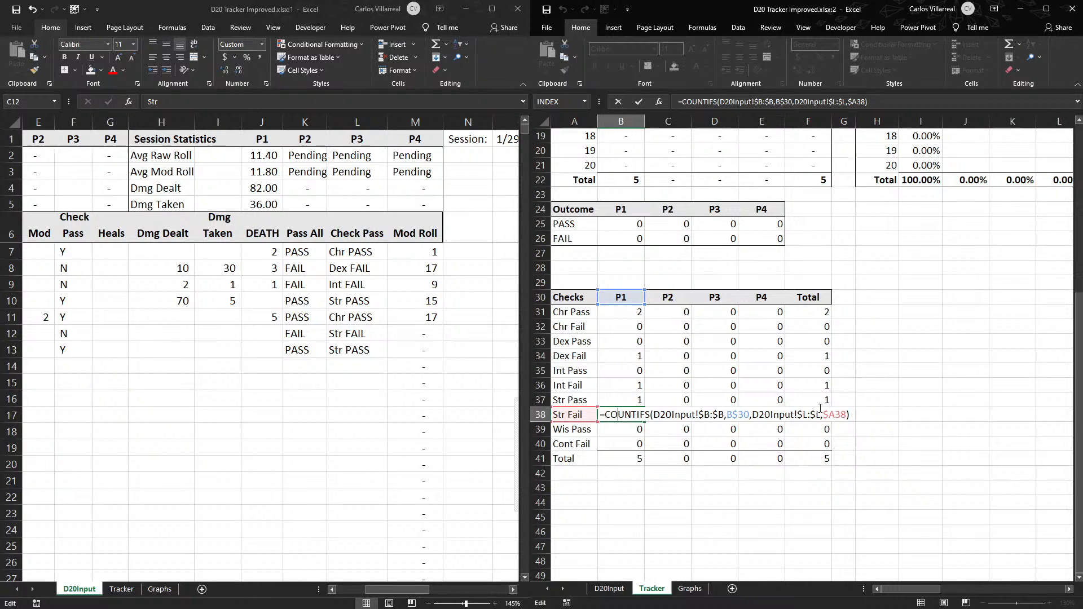
pyautogui.press('Escape')
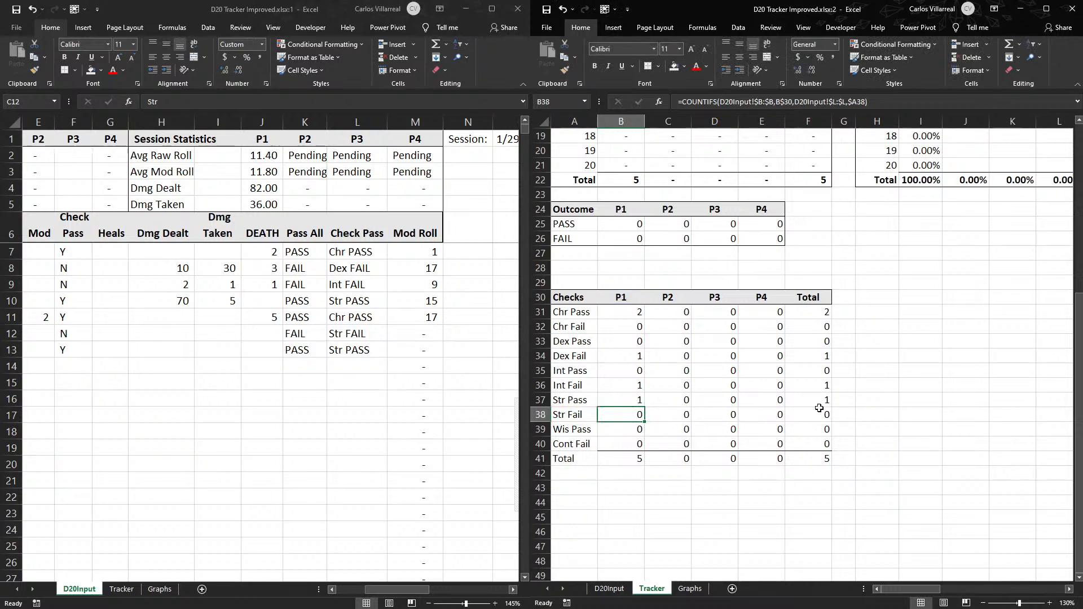
pyautogui.click(375, 351)
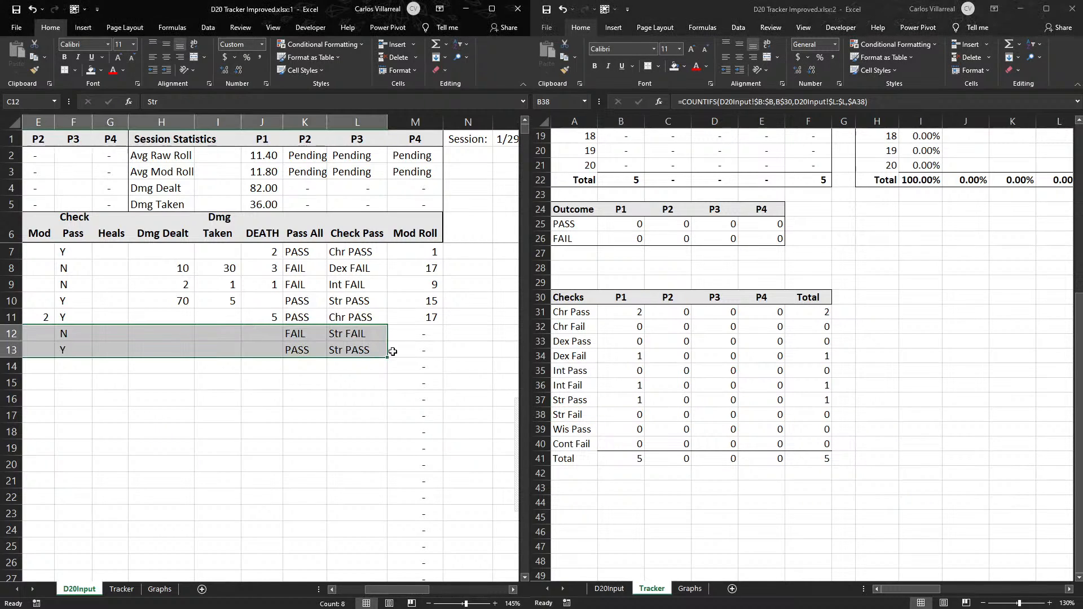
pyautogui.click(675, 420)
pyautogui.doubleClick(632, 414)
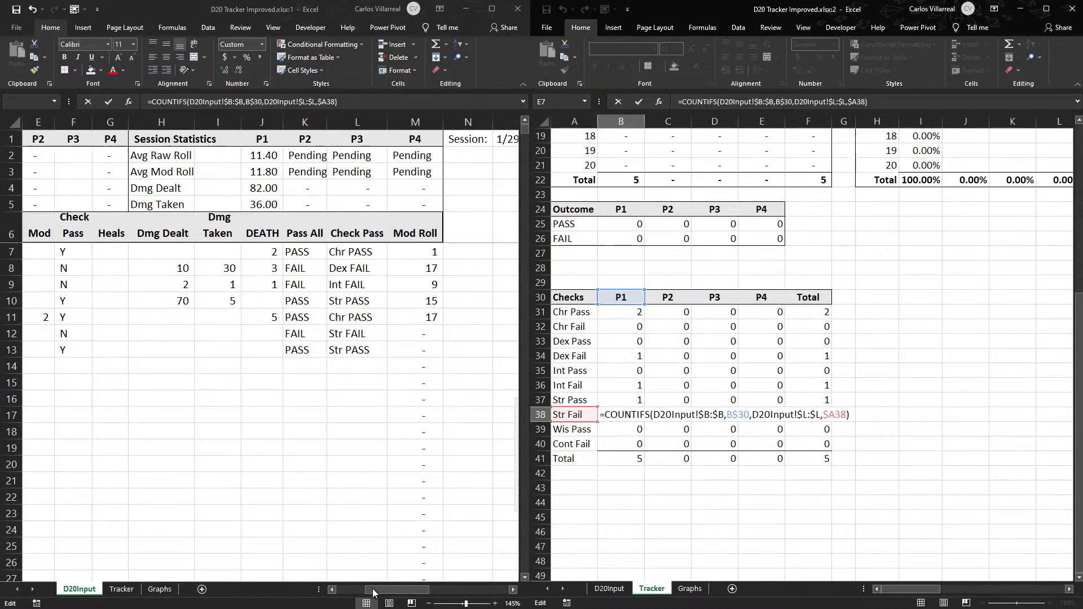
pyautogui.click(332, 589)
pyautogui.click(332, 590)
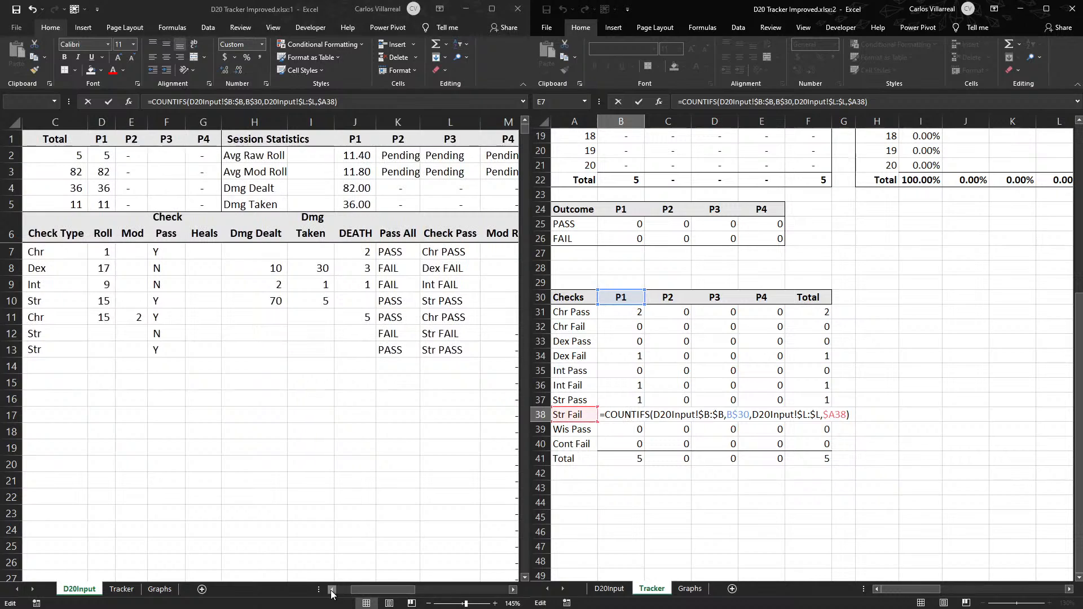
pyautogui.click(332, 590)
pyautogui.click(332, 590)
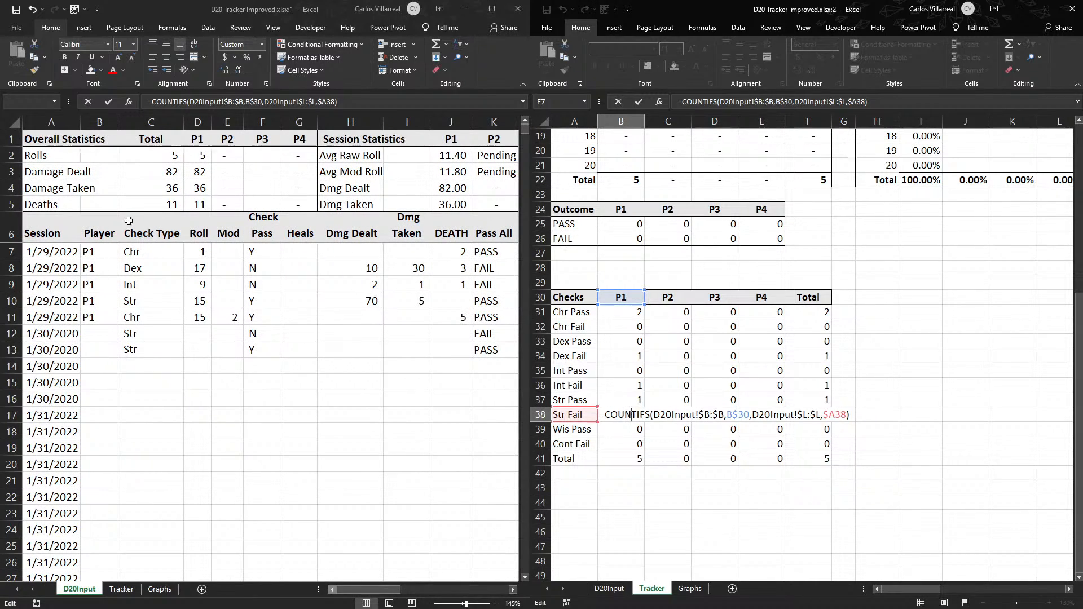
pyautogui.click(515, 590)
pyautogui.click(515, 591)
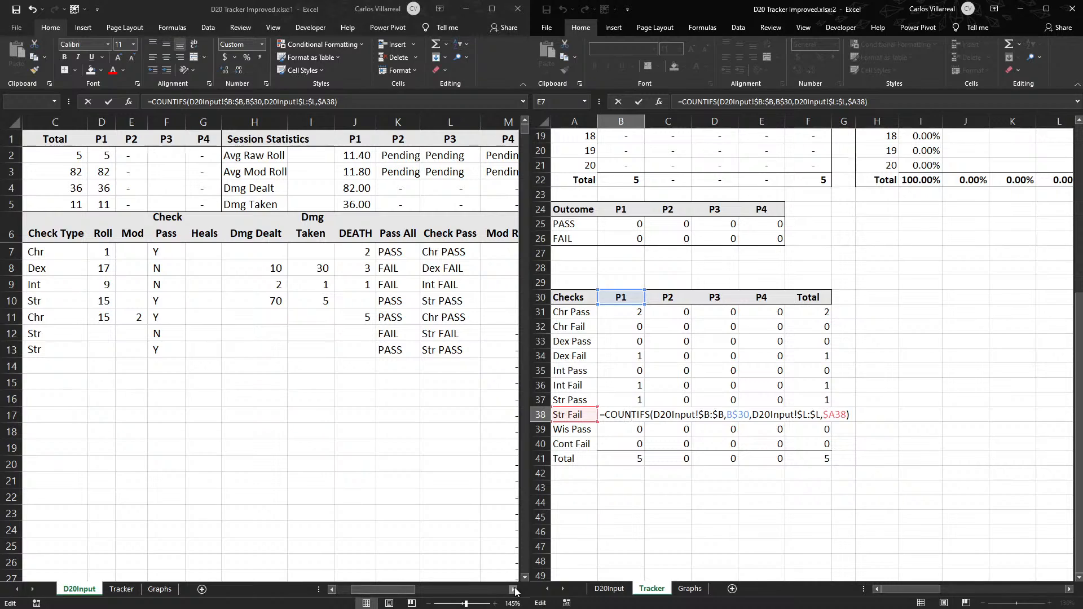
pyautogui.click(515, 590)
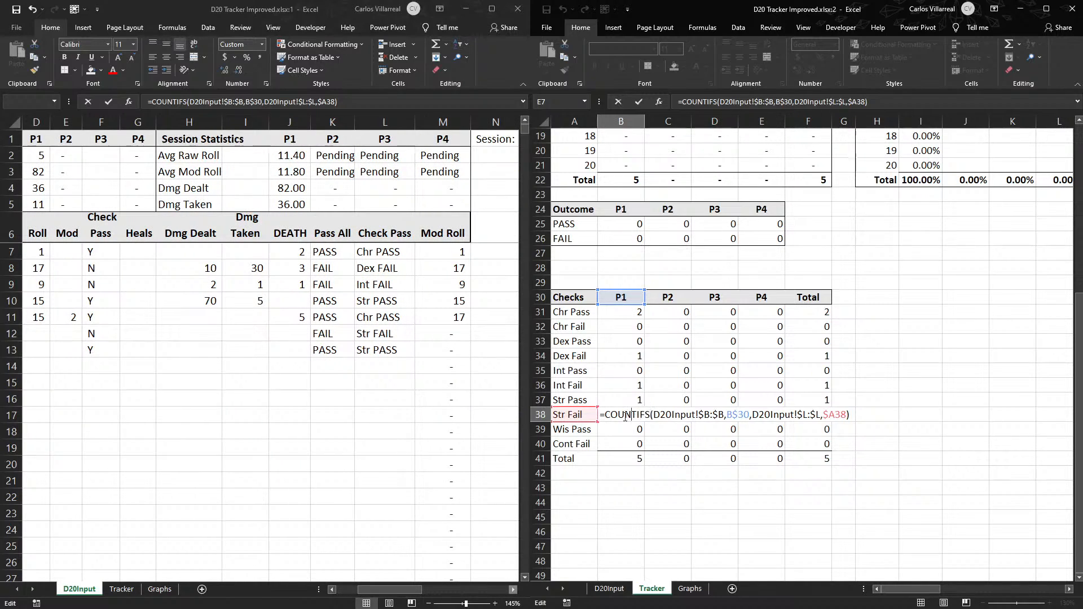
pyautogui.press('Escape')
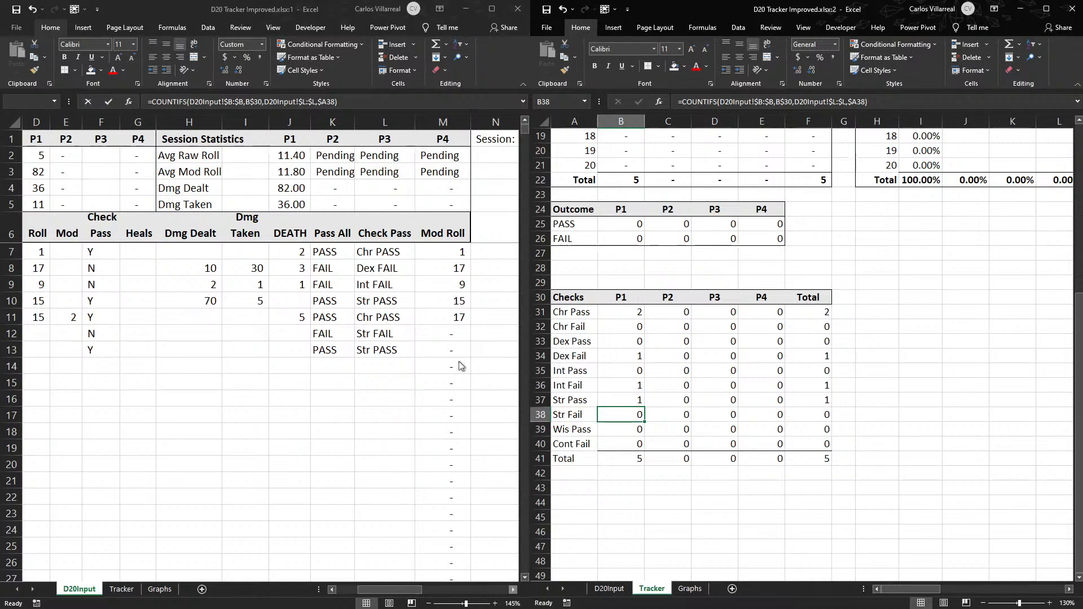
# - Compare the Check Pass formula in D20Input L12 with the Dex Fail count formula in B34 and the Str Fail label in A38
pyautogui.click(388, 335)
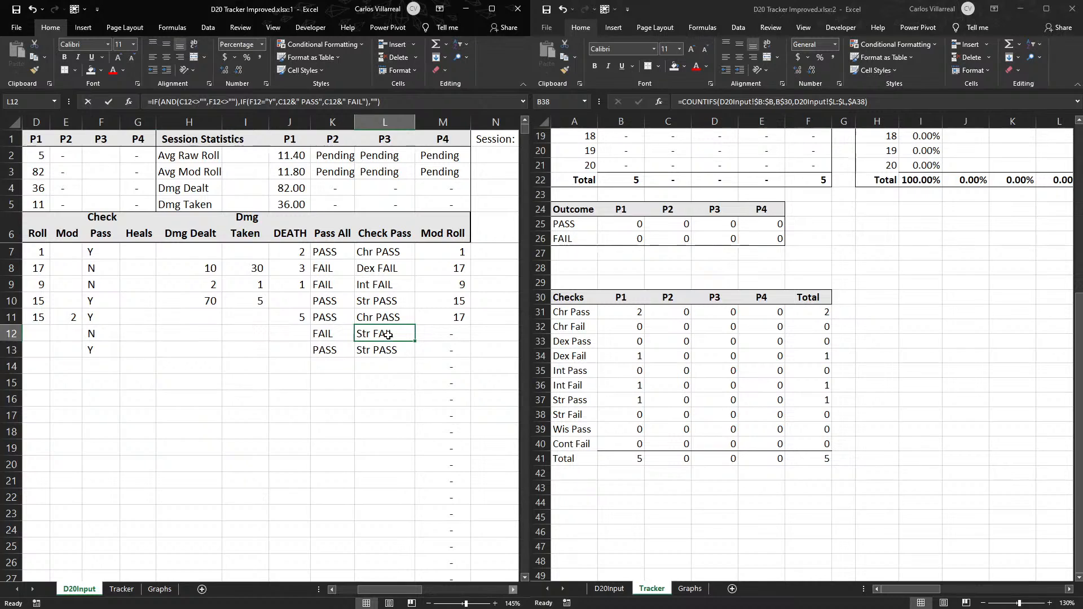
pyautogui.click(625, 360)
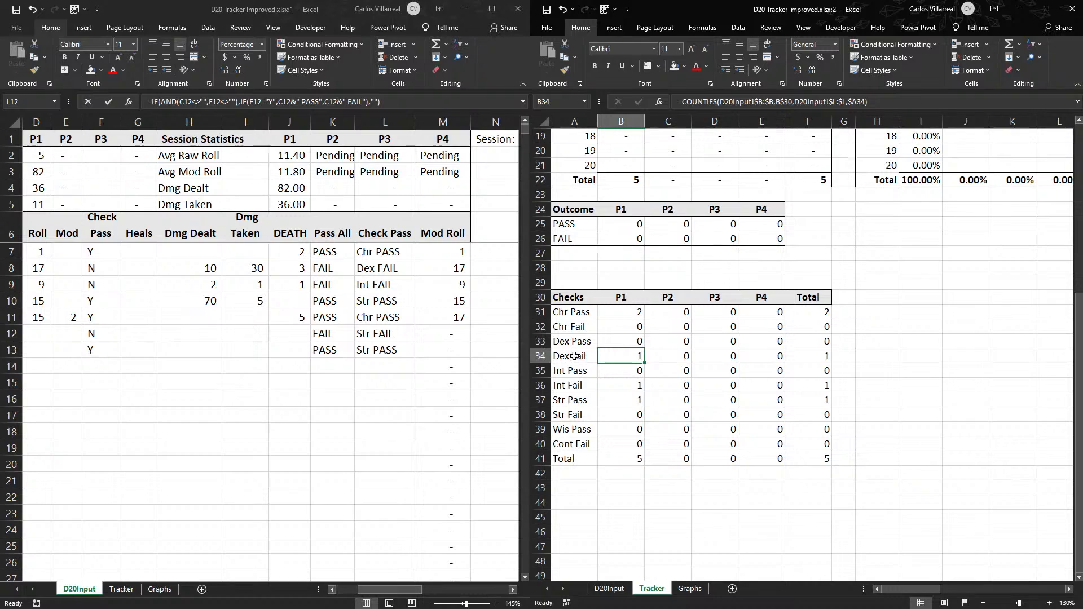
pyautogui.click(589, 417)
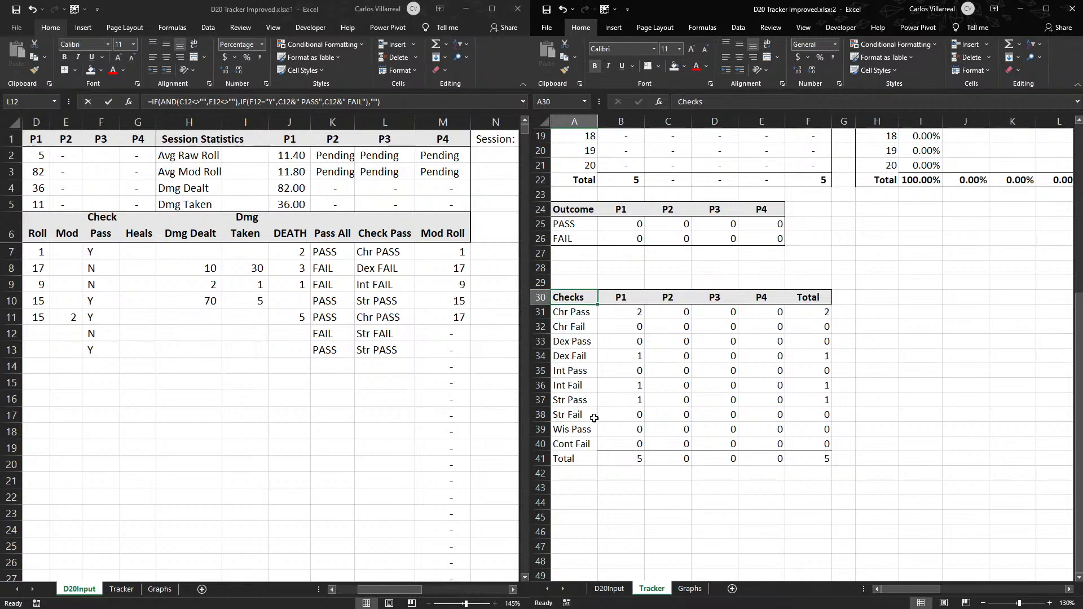
pyautogui.doubleClick(593, 418)
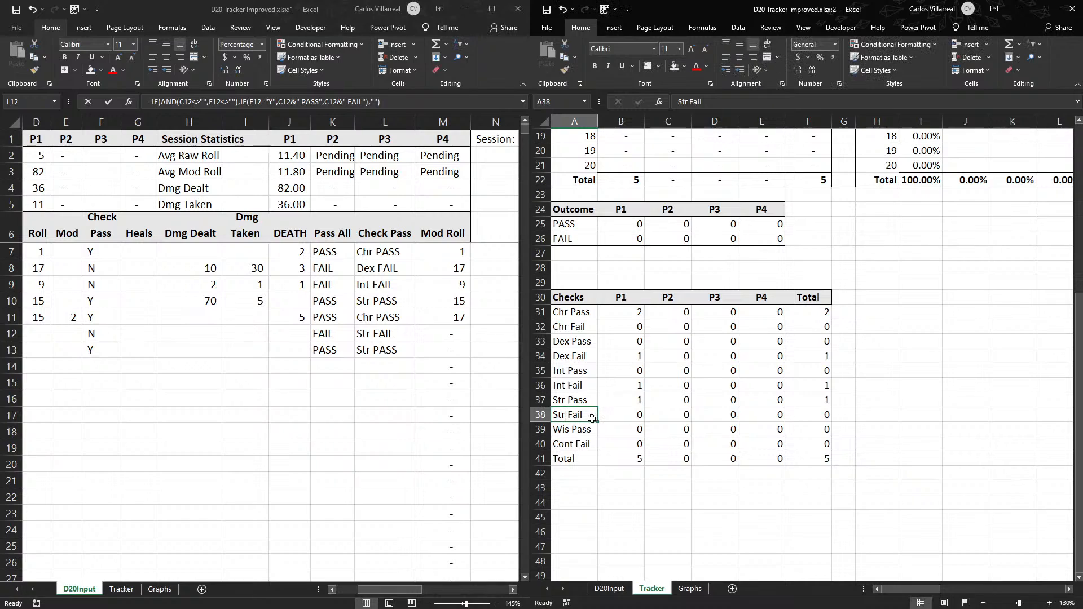
# - Try to replace the Str Fail label in Tracker A38 with a direct copy of D20Input L12
pyautogui.click(391, 333)
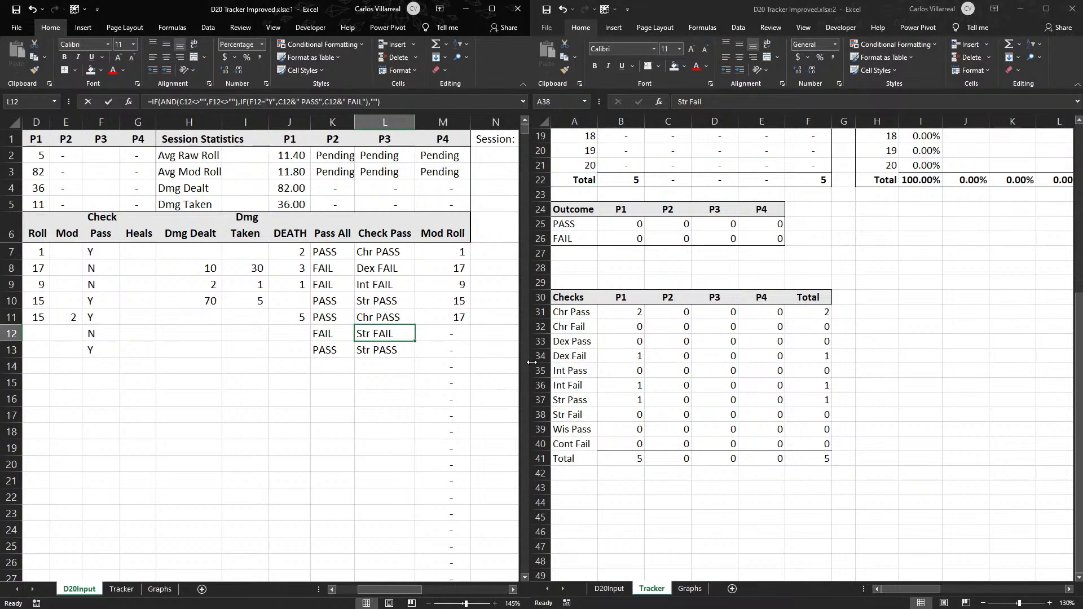
pyautogui.hotkey('ctrl', 'c')
pyautogui.click(574, 417)
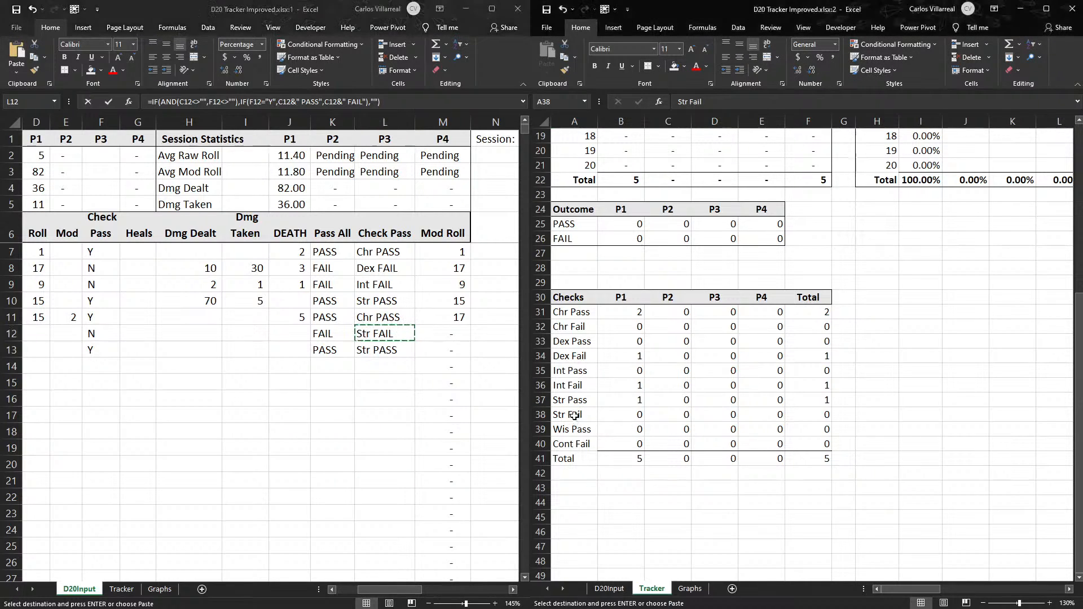
pyautogui.hotkey('ctrl', 'v')
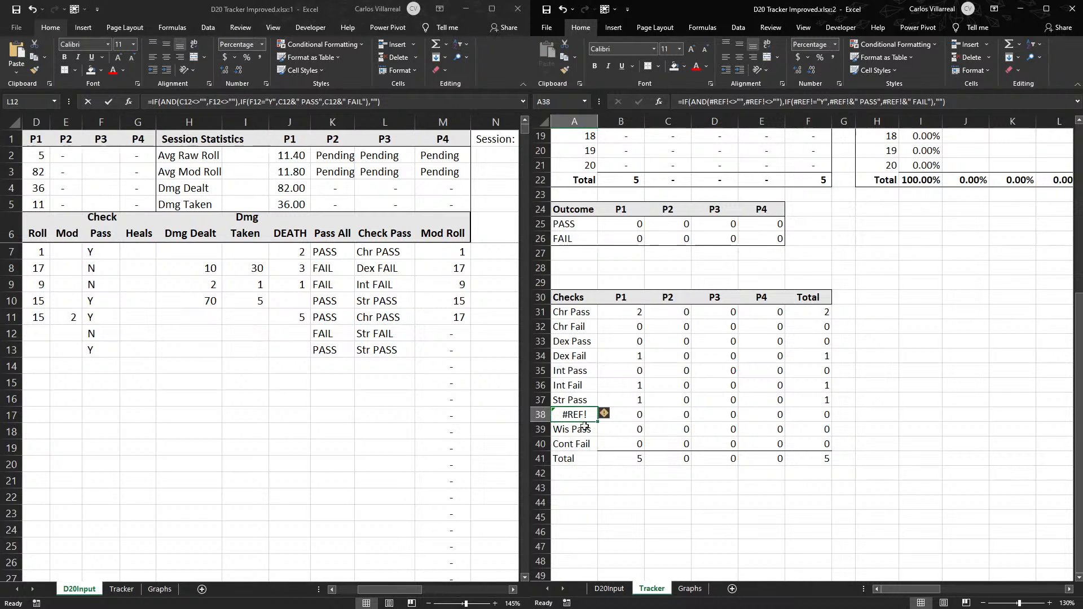
pyautogui.hotkey('ctrl', 'z')
# - Copy the Check Pass result from D20Input L12 into Tracker A38 as a plain value, Str FAIL
pyautogui.click(410, 333)
pyautogui.press('Escape')
pyautogui.hotkey('ctrl', 'c')
pyautogui.click(554, 416)
pyautogui.rightClick(569, 413)
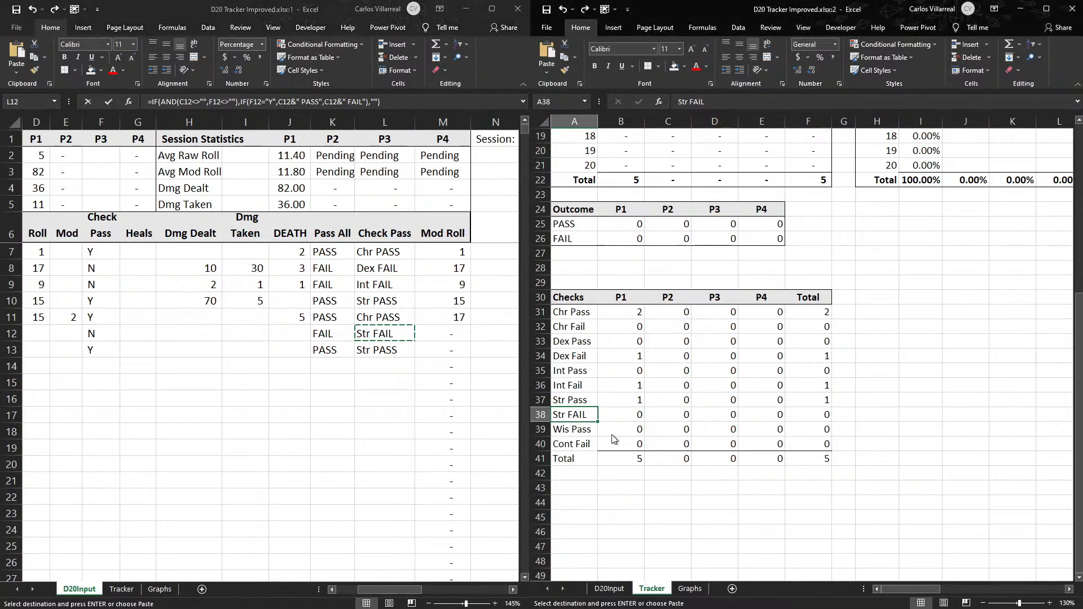
# - Inspect the Str FAIL count formula in B38 of the Checks table again
pyautogui.click(614, 466)
pyautogui.click(654, 501)
pyautogui.doubleClick(620, 416)
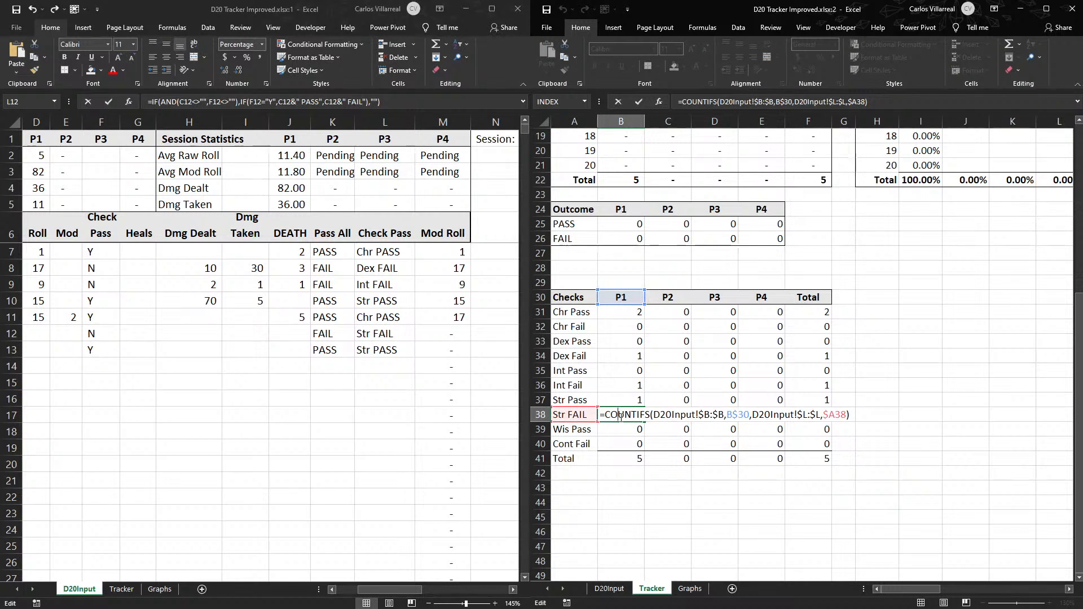
pyautogui.press('Escape')
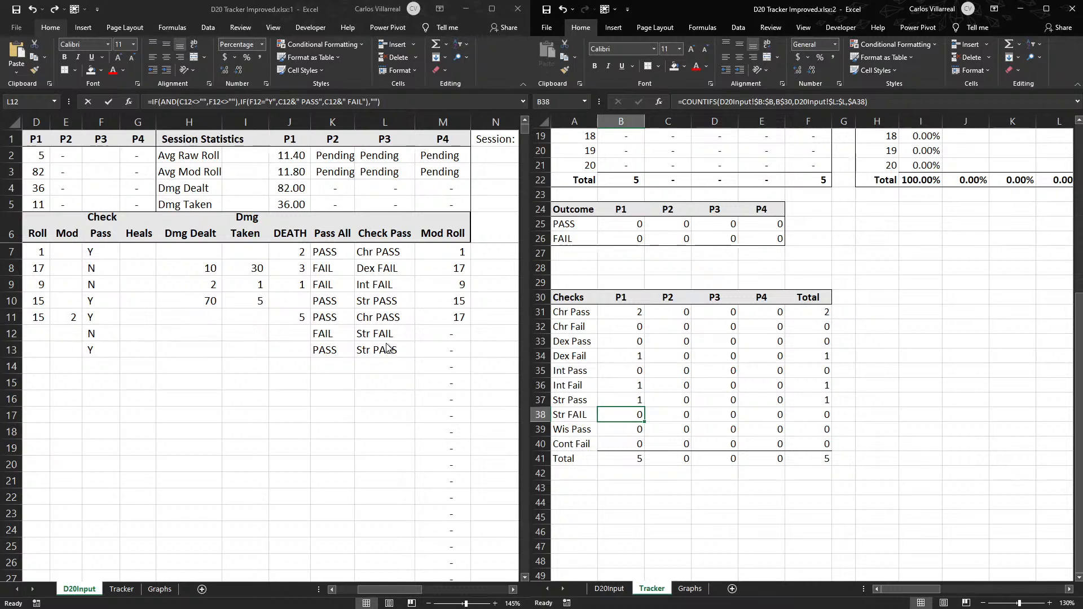
pyautogui.hotkey('ctrl', 'z')
pyautogui.click(429, 501)
pyautogui.press('Escape')
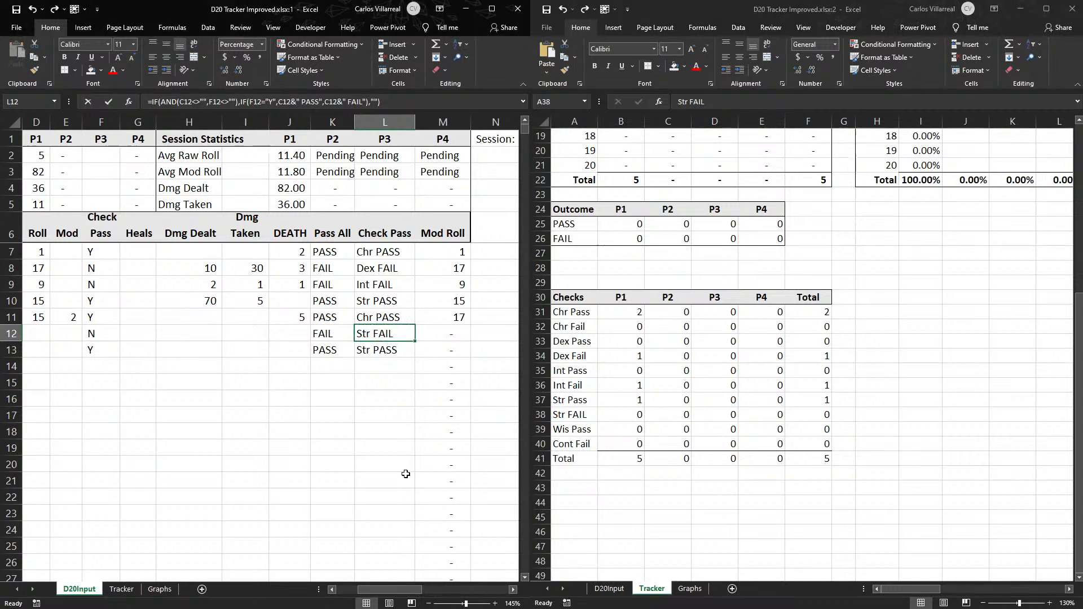
# - Enter the check type Wis in C14 and C15 of D20Input
pyautogui.moveTo(394, 591); pyautogui.dragTo(368, 592)
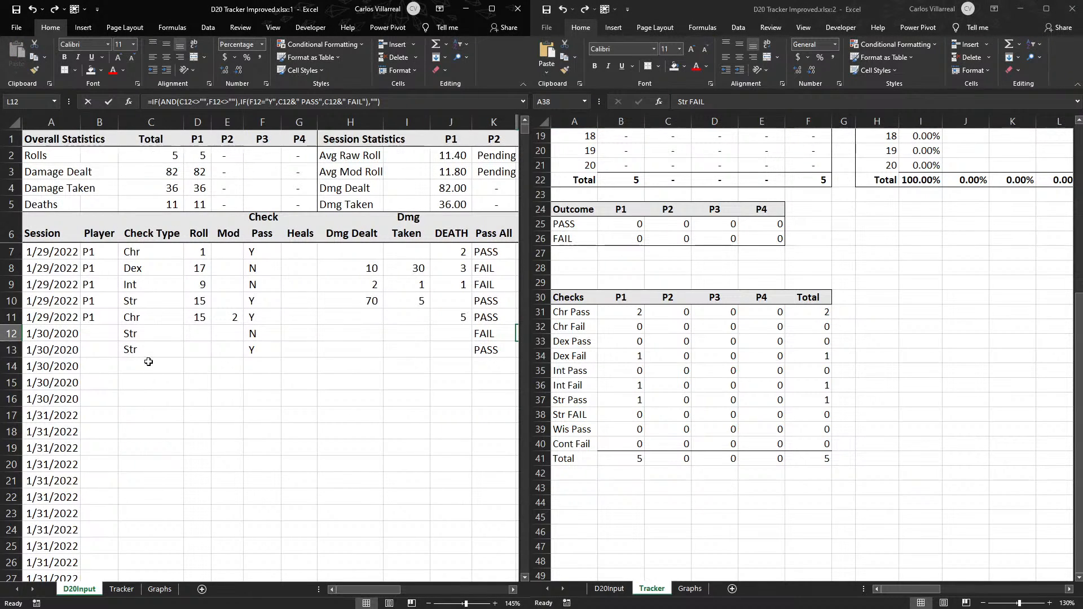
pyautogui.click(155, 335)
pyautogui.click(148, 350)
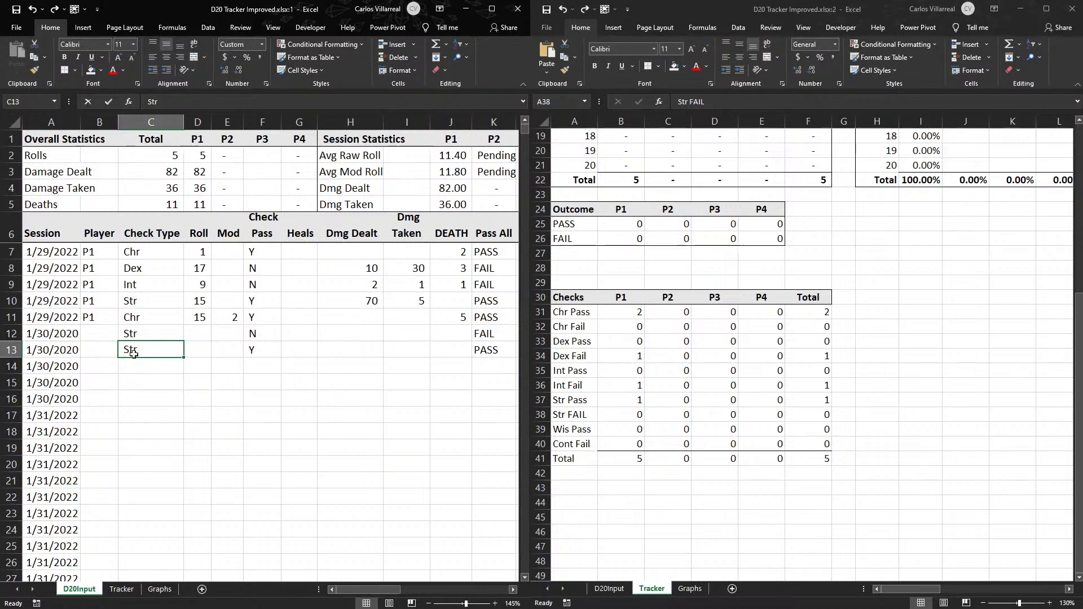
pyautogui.click(134, 364)
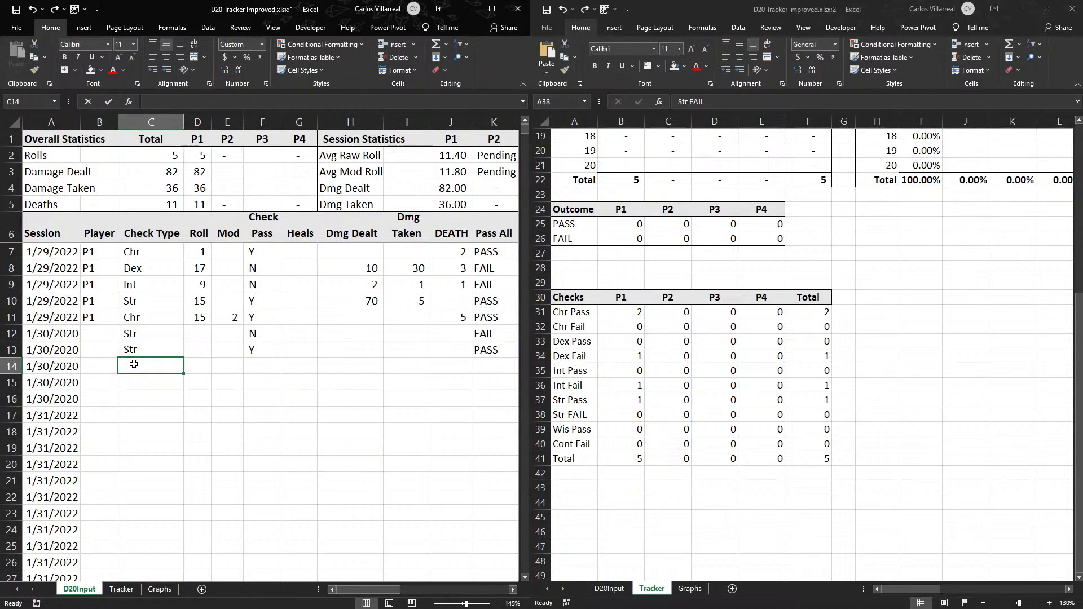
pyautogui.write('Wis')
pyautogui.press('Return')
pyautogui.write('W')
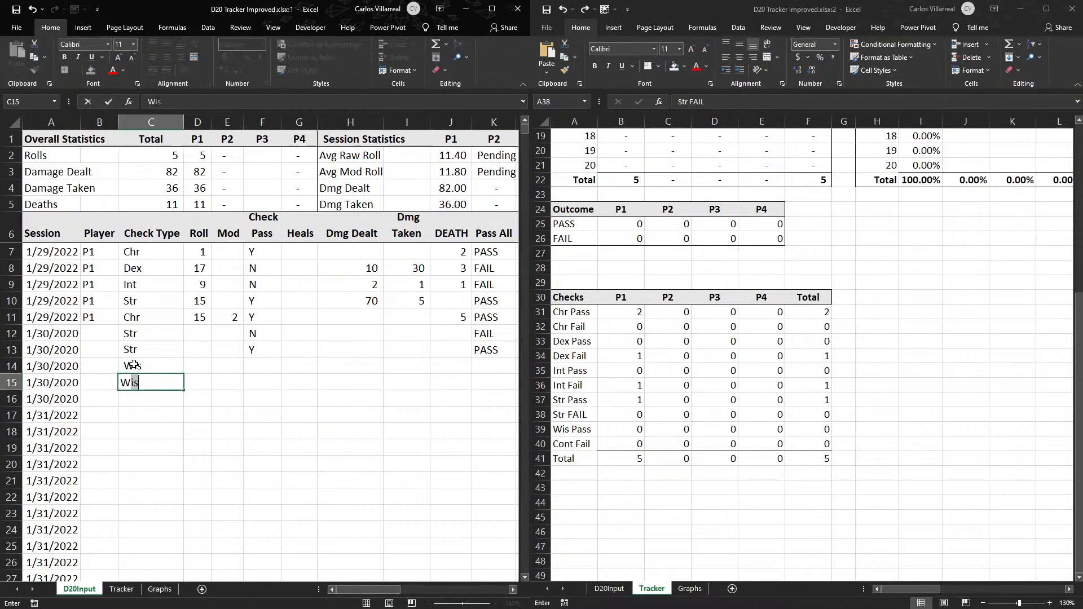
pyautogui.press('Return')
# - Enter the check types Cont in C16 and C17 and Int in C18 of D20Input
pyautogui.write('Cont')
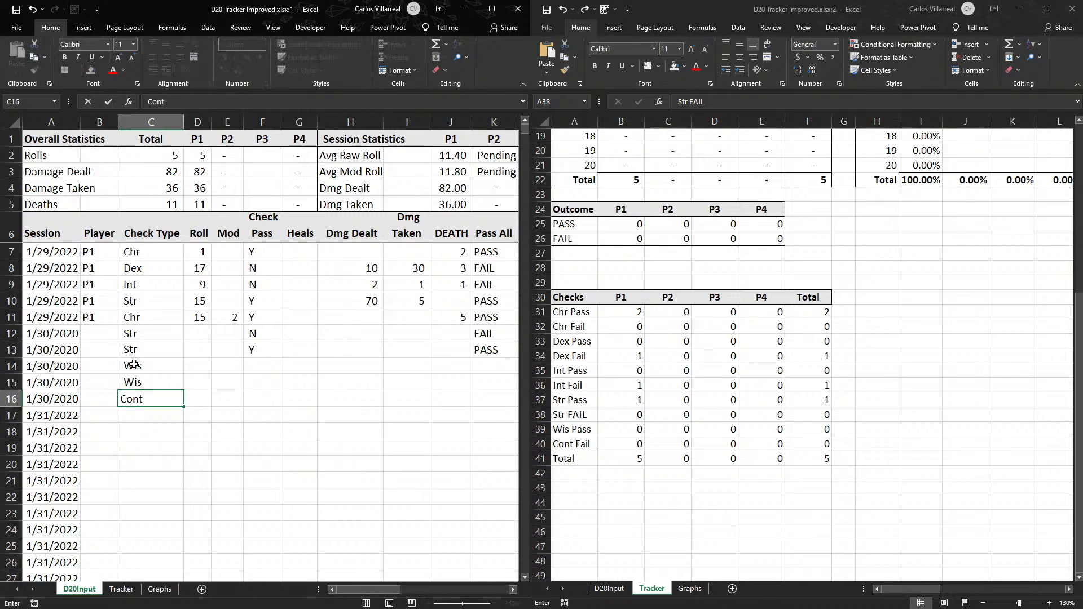
pyautogui.press('Return')
pyautogui.write('Cont')
pyautogui.press('Return')
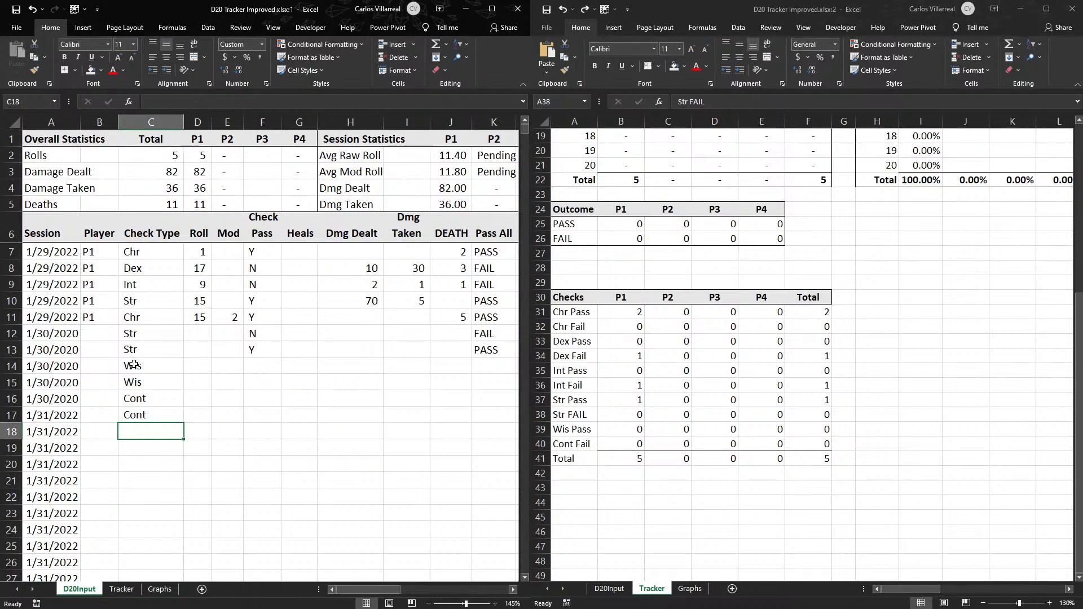
pyautogui.write('Int')
pyautogui.press('Return')
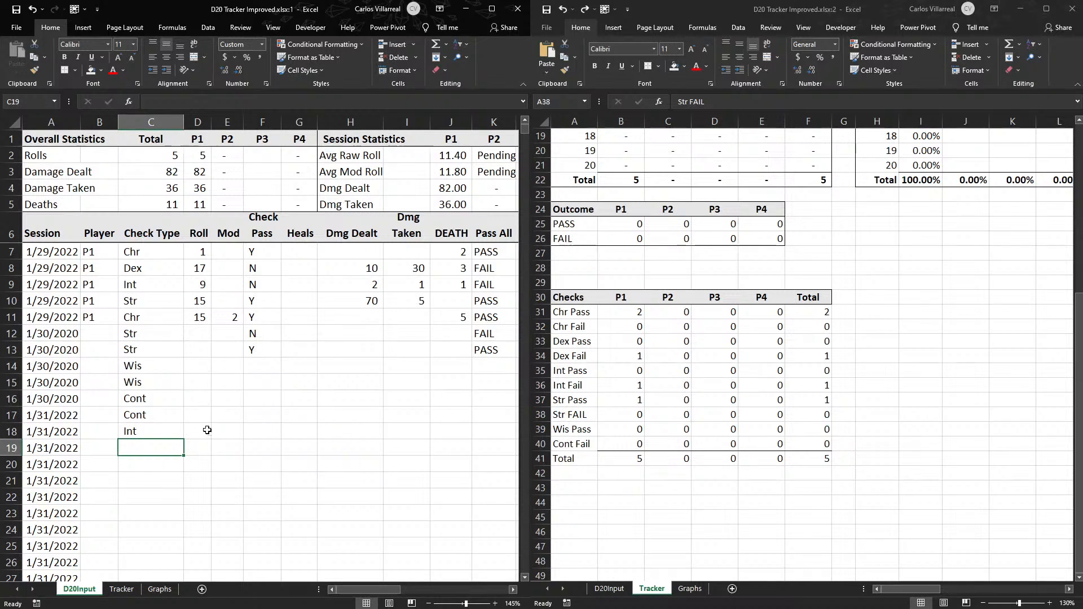
# - Enter the Check Pass results Y in F18, Y in F16 and N in F17 of D20Input
pyautogui.click(215, 433)
pyautogui.press('Right')
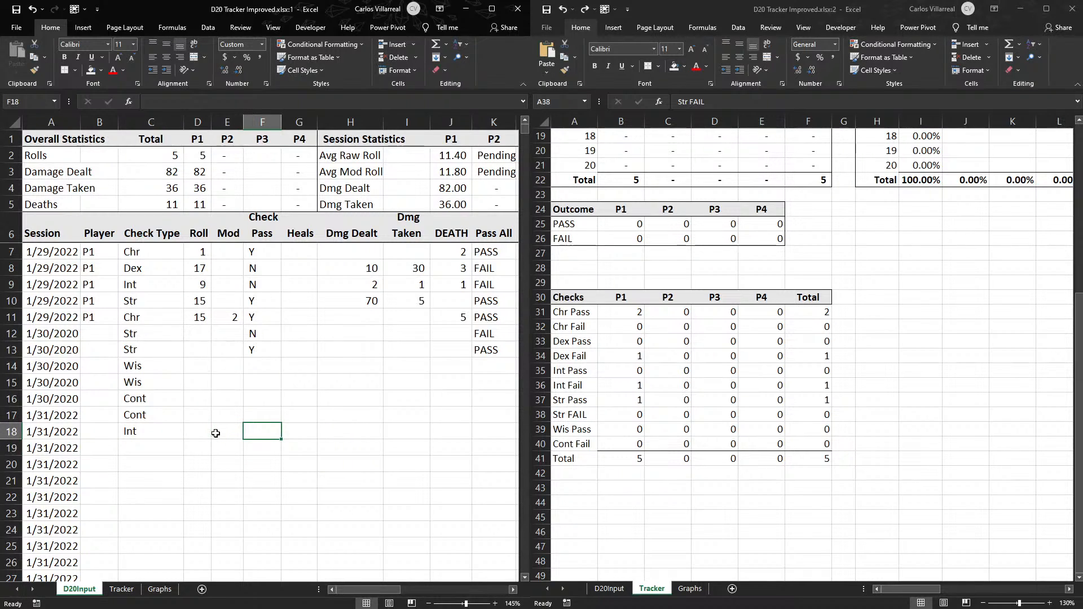
pyautogui.write('Y')
pyautogui.hotkey('ctrl', 'Return')
pyautogui.press('Up')
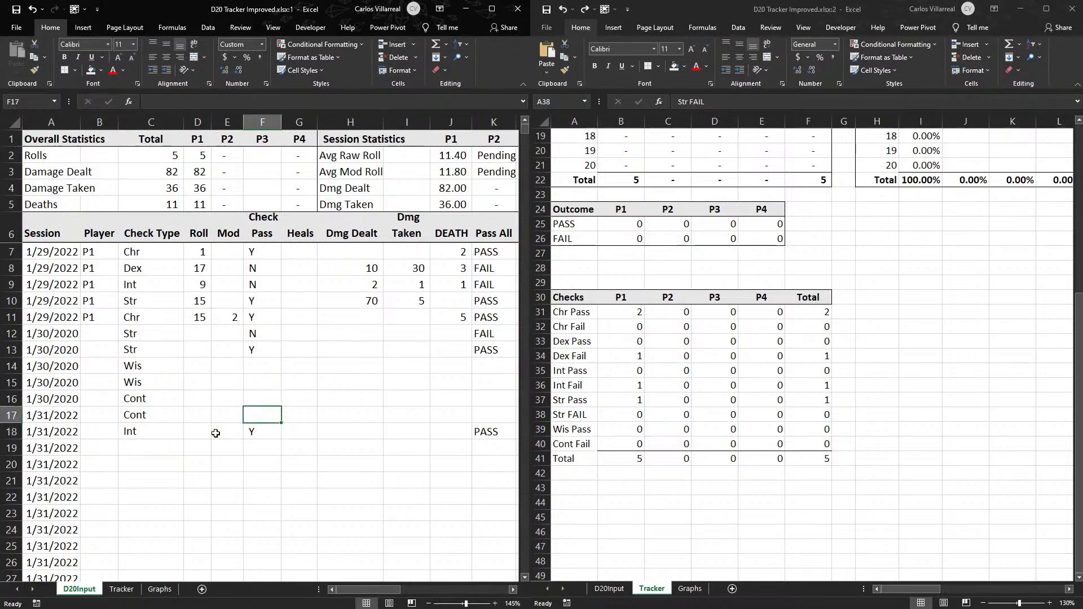
pyautogui.press('Up')
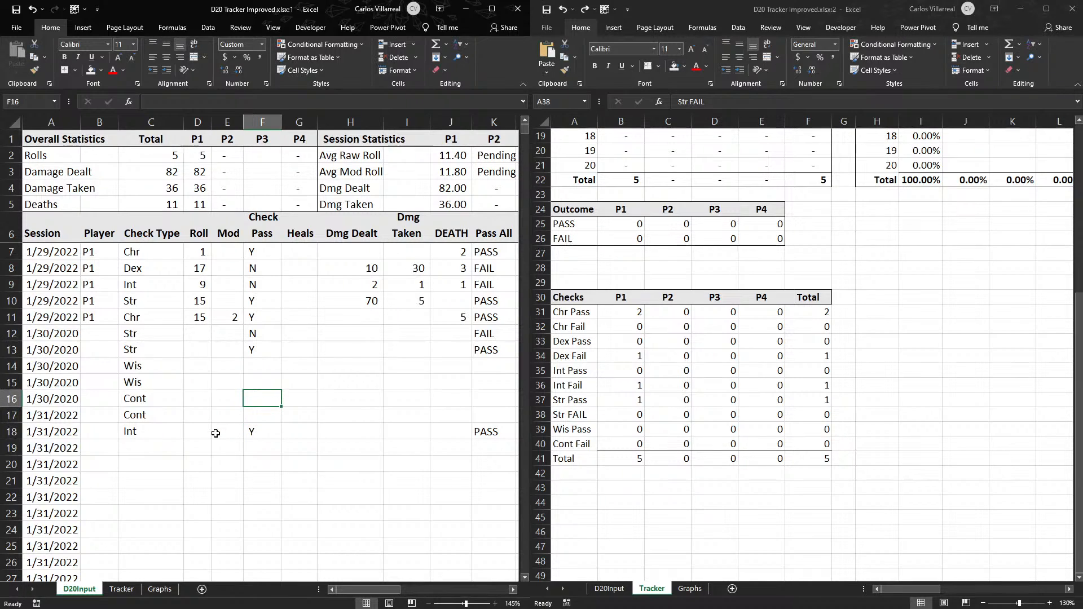
pyautogui.write('Y')
pyautogui.press('Return')
pyautogui.write('N')
pyautogui.press('Return')
# - Enter the Check Pass results Y in F14 and N in F15 for the Wis checks on D20Input
pyautogui.press('Up')
pyautogui.press('Up')
pyautogui.press('Up')
pyautogui.press('Up')
pyautogui.write('Y')
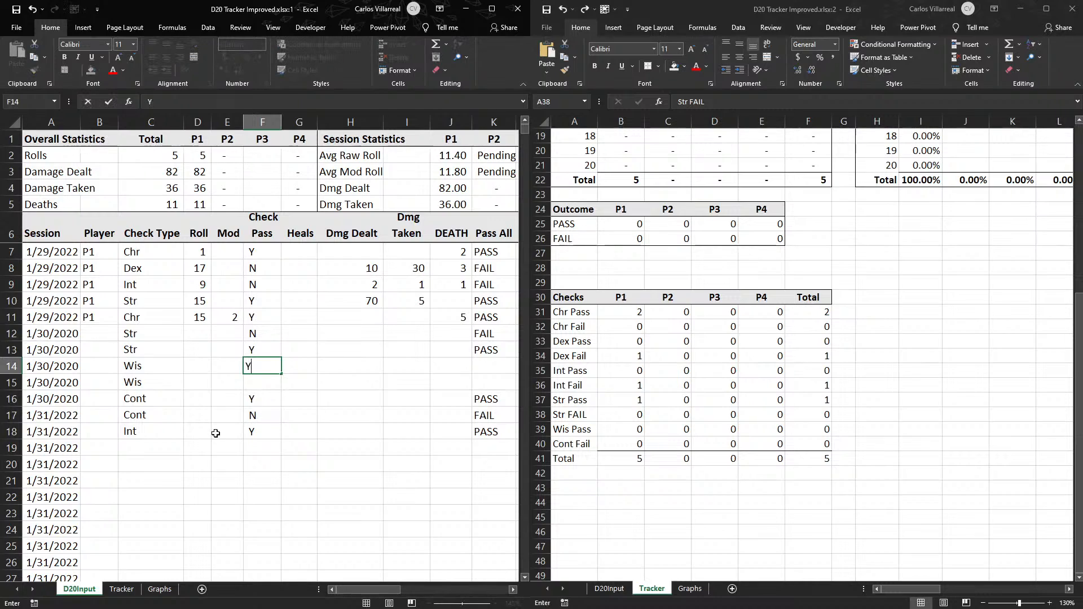
pyautogui.press('Return')
pyautogui.write('N')
pyautogui.press('Return')
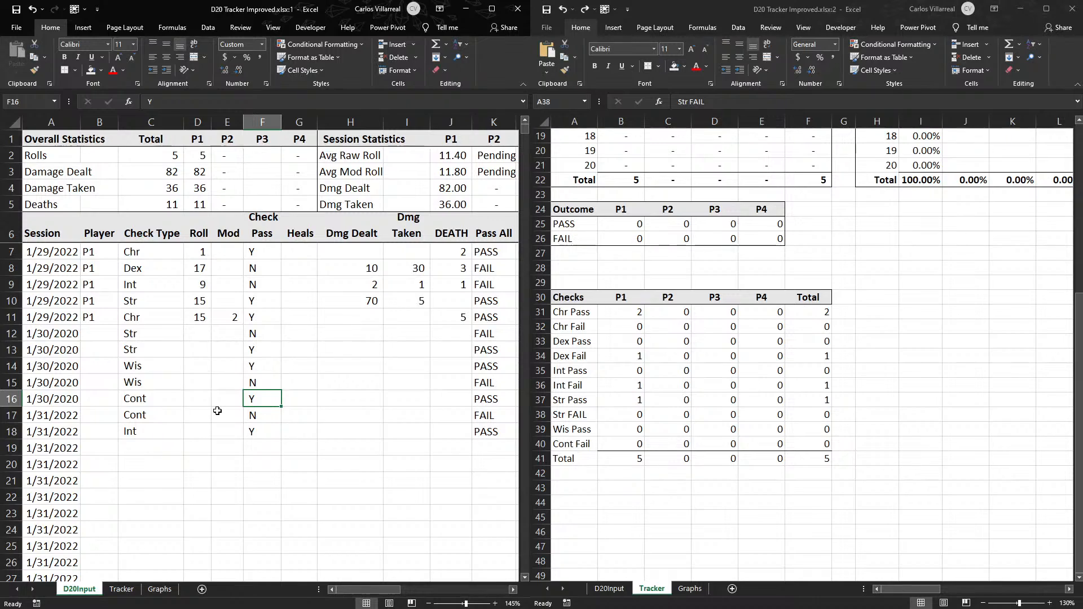
pyautogui.click(255, 321)
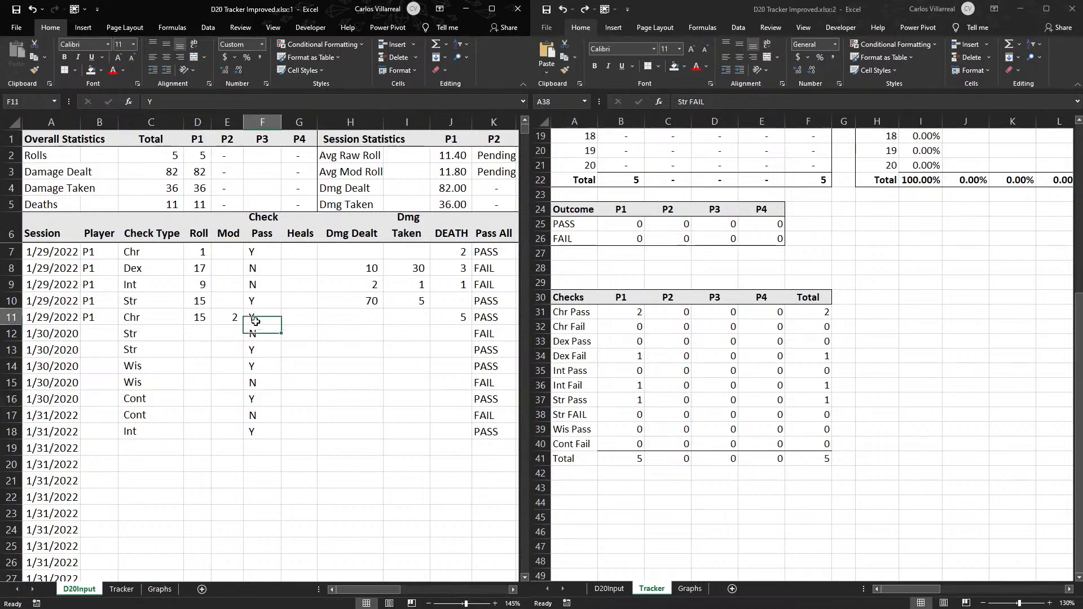
# - Set the Check Pass result of the Chr check in F11 on D20Input to N
pyautogui.write('N')
pyautogui.press('Return')
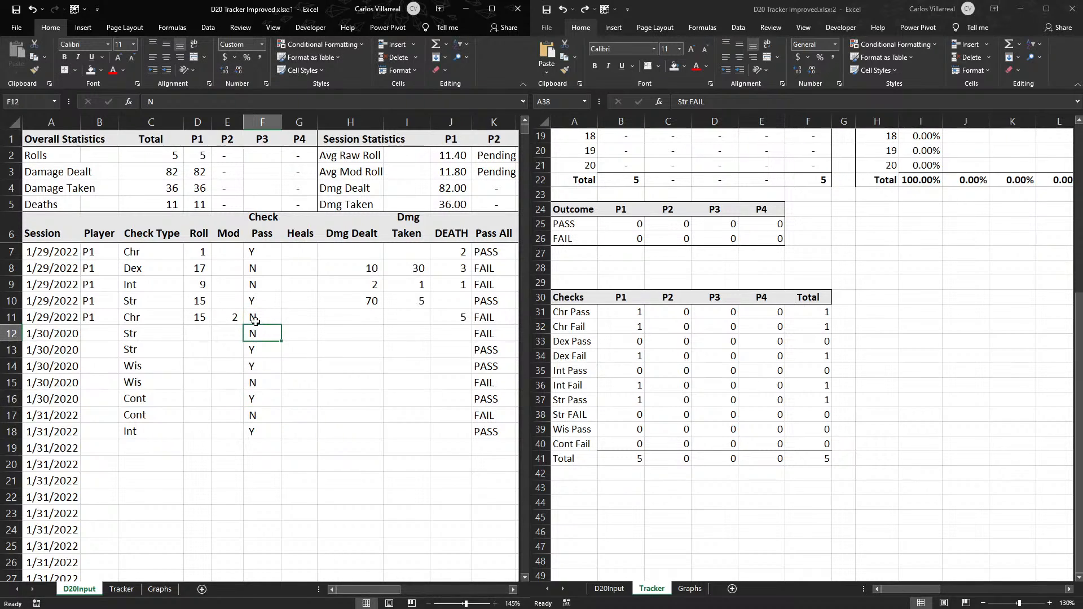
pyautogui.press('Left')
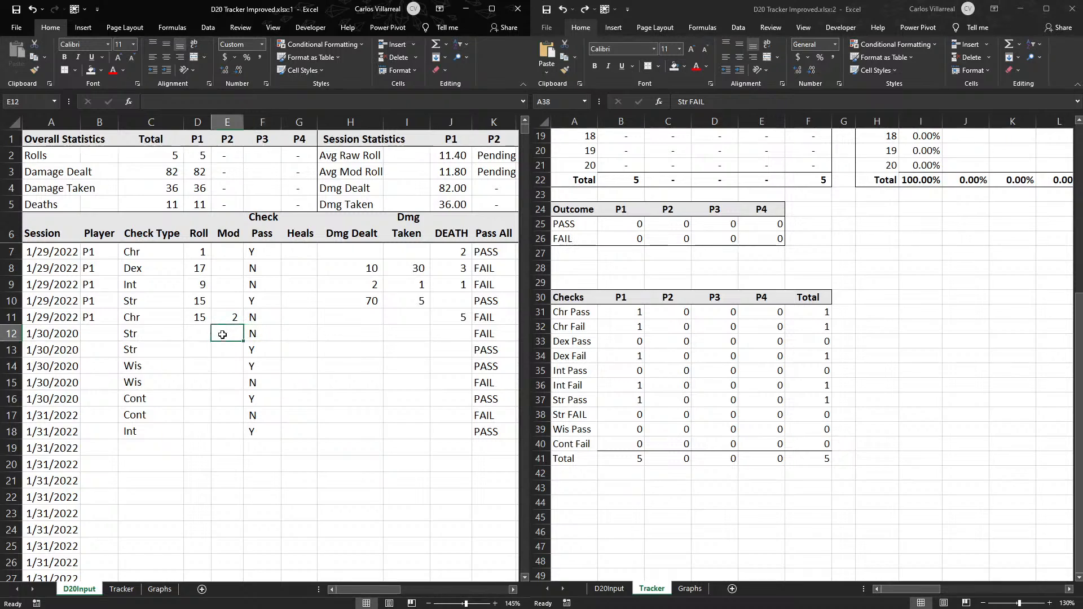
# - Enter the check type Dex in C19 of D20Input with the Check Pass result Y in F19
pyautogui.click(160, 460)
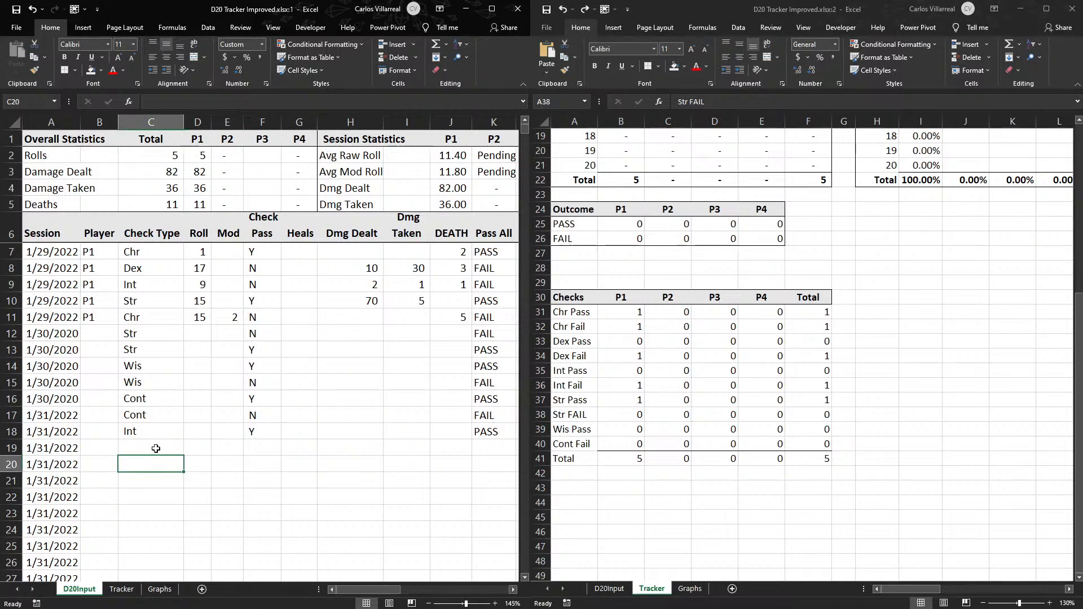
pyautogui.click(151, 444)
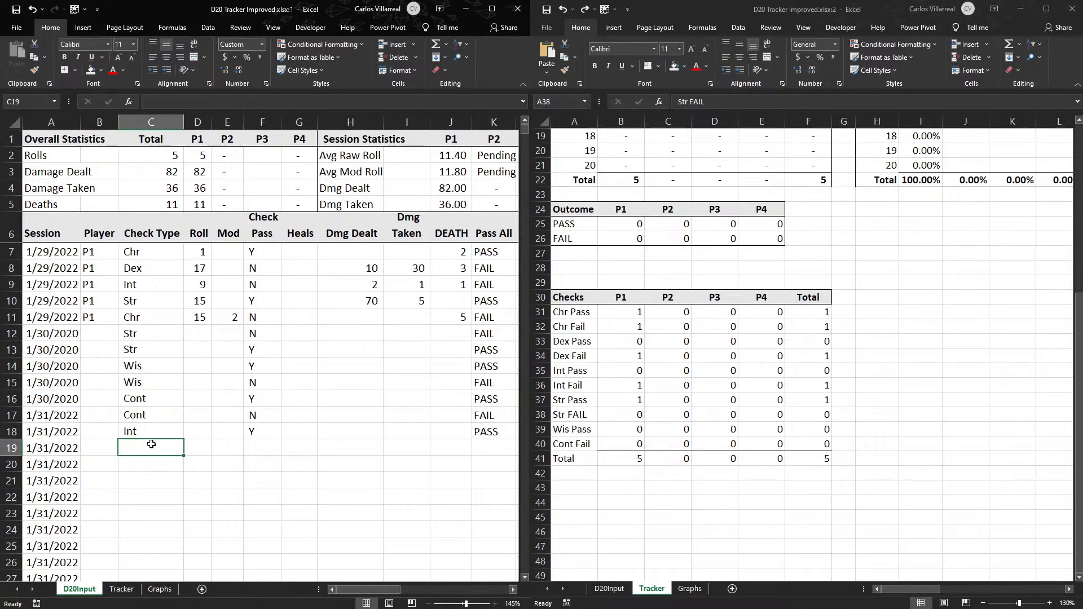
pyautogui.write('Dex')
pyautogui.press('Tab')
pyautogui.press('Tab')
pyautogui.press('Tab')
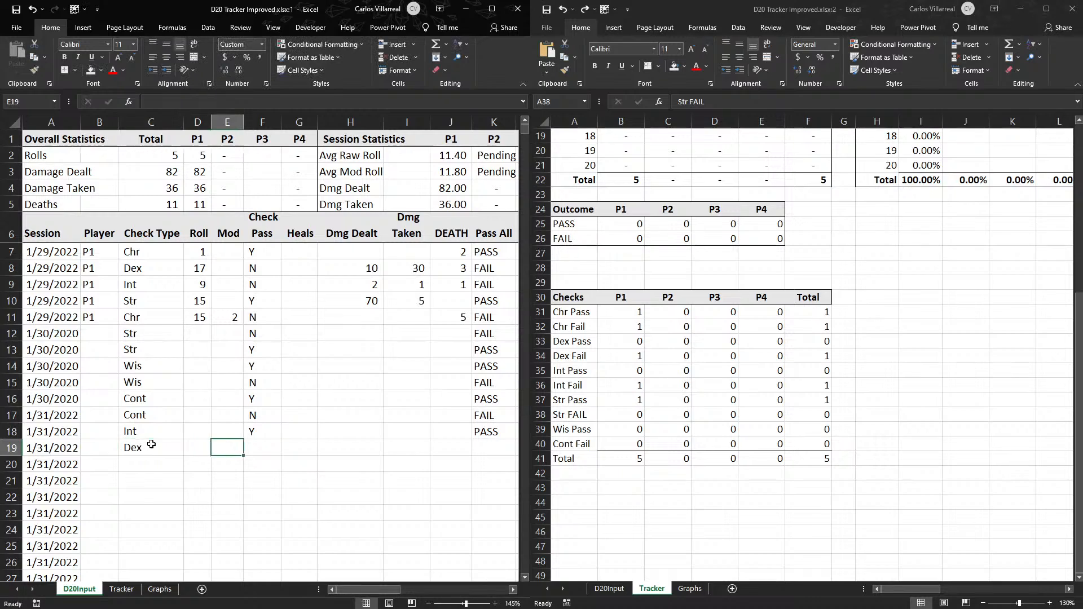
pyautogui.write('Y')
pyautogui.press('Return')
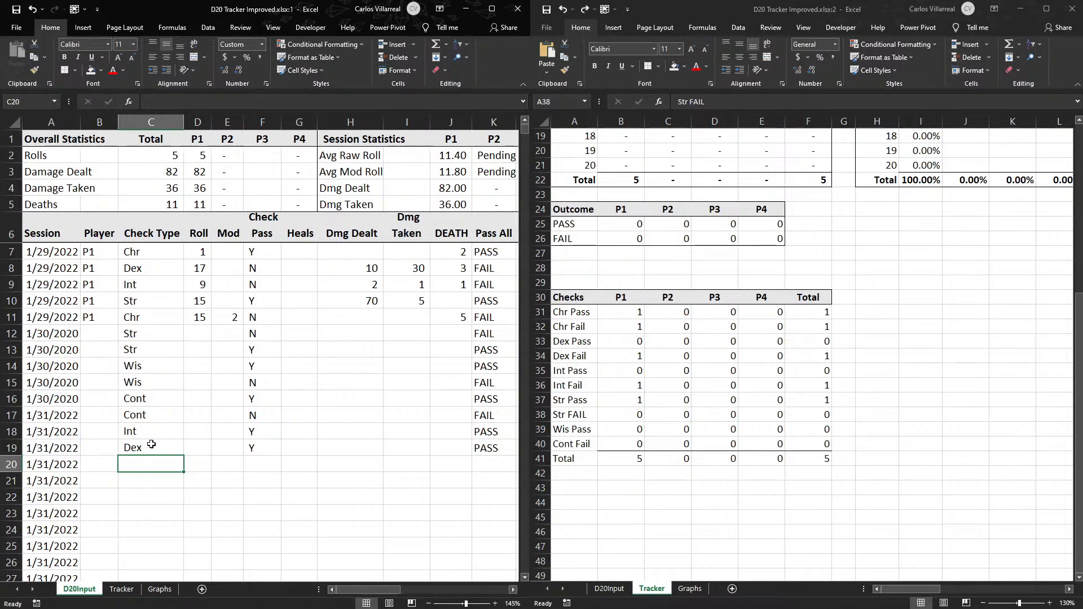
# - Examine the sample check rows and the Check Pass formulas in column L of D20Input against the Dex Pass count formula on Tracker
pyautogui.click(642, 457)
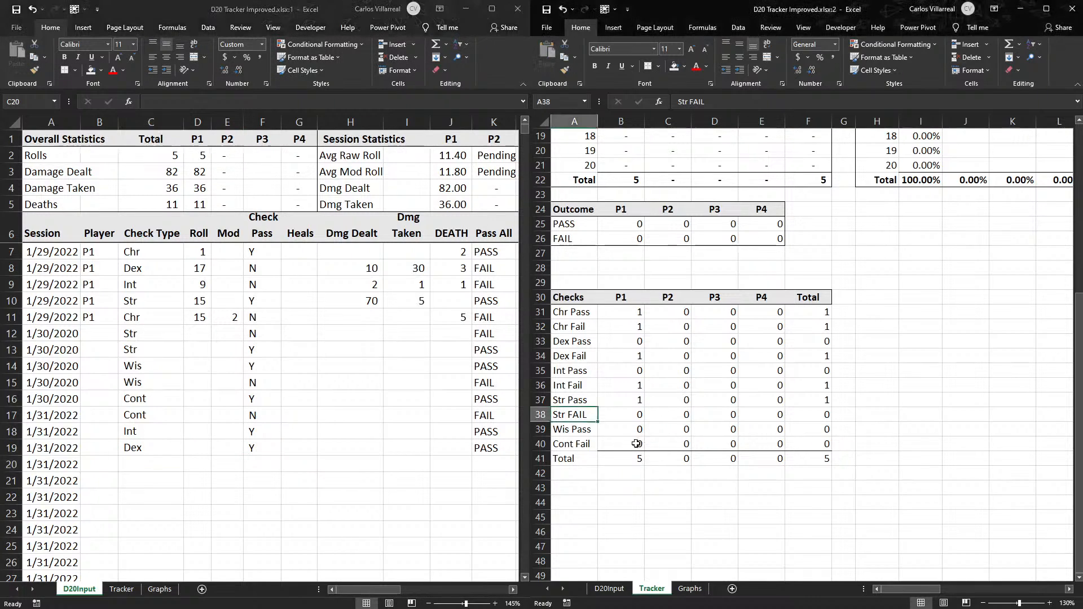
pyautogui.click(157, 353)
pyautogui.moveTo(151, 366); pyautogui.dragTo(395, 362)
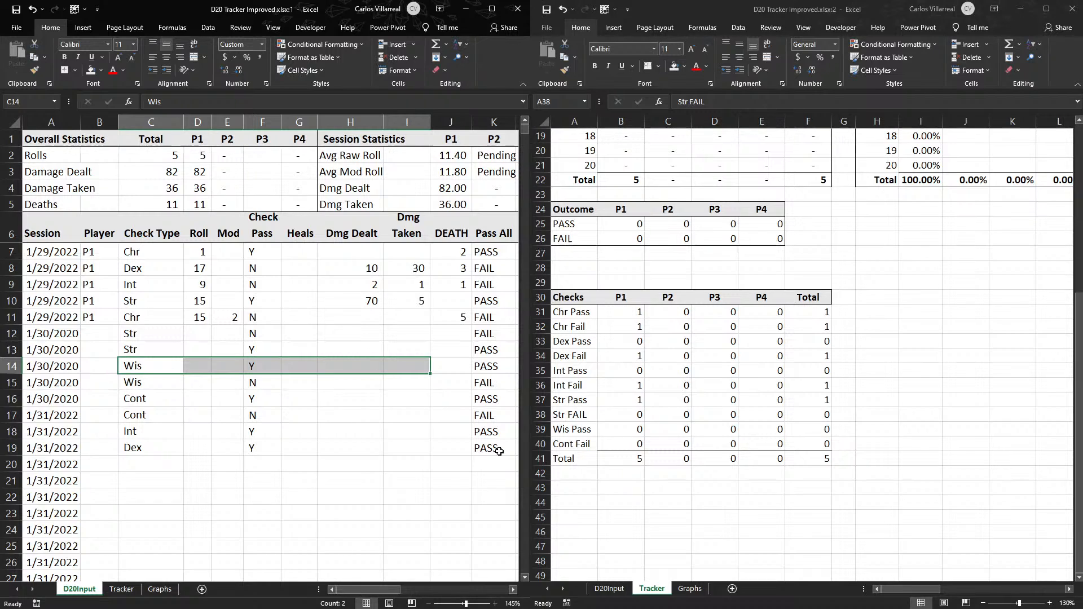
pyautogui.doubleClick(170, 369)
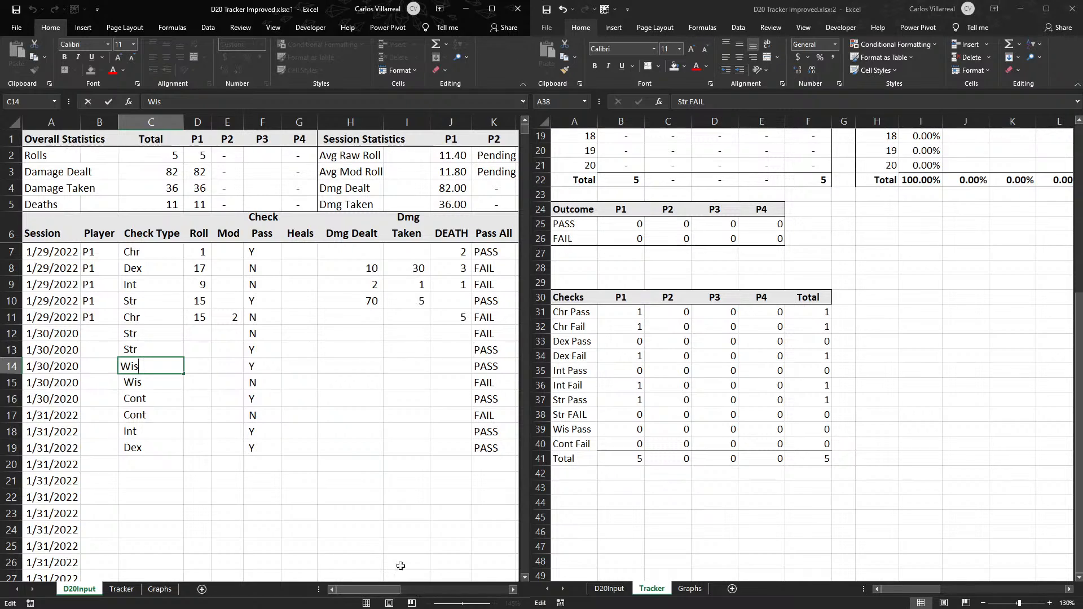
pyautogui.click(259, 542)
pyautogui.moveTo(372, 593); pyautogui.dragTo(391, 589)
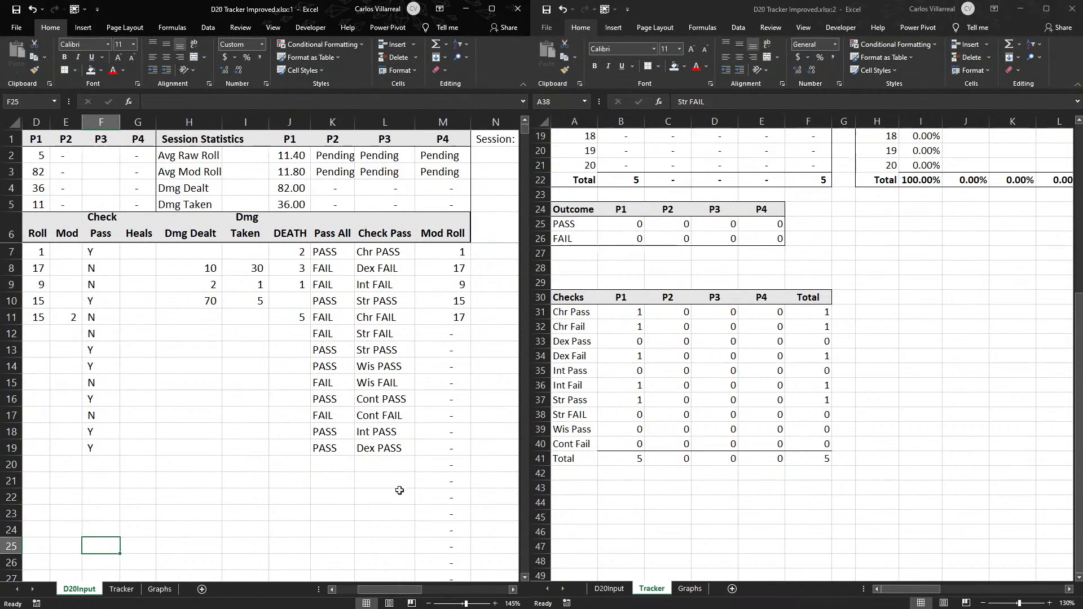
pyautogui.click(389, 251)
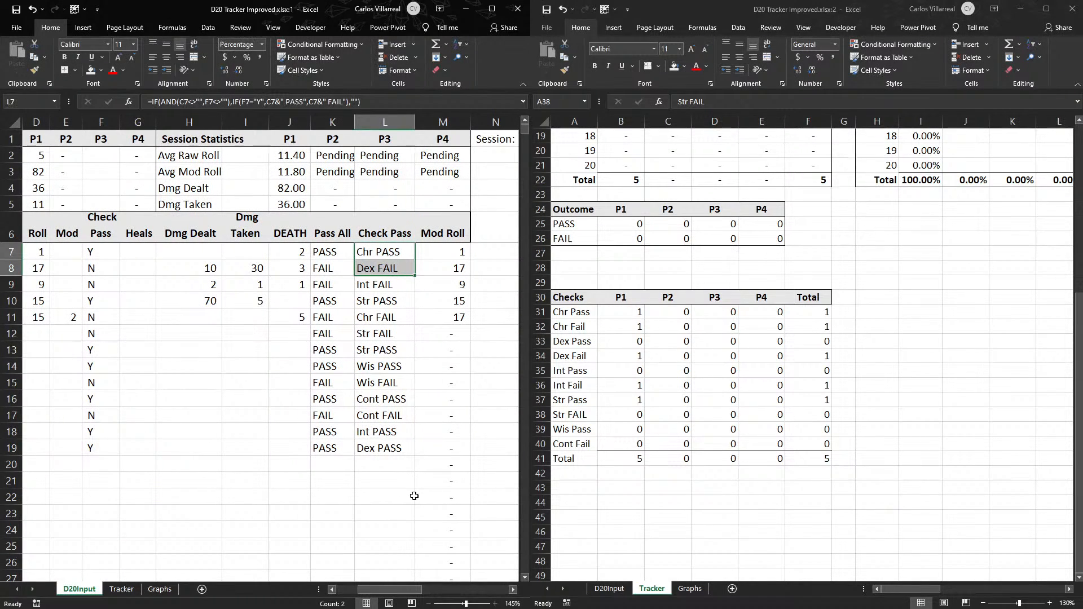
pyautogui.moveTo(398, 589)
pyautogui.mouseDown()
pyautogui.moveTo(387, 595)
pyautogui.moveTo(397, 589)
pyautogui.mouseUp()
pyautogui.click(387, 250)
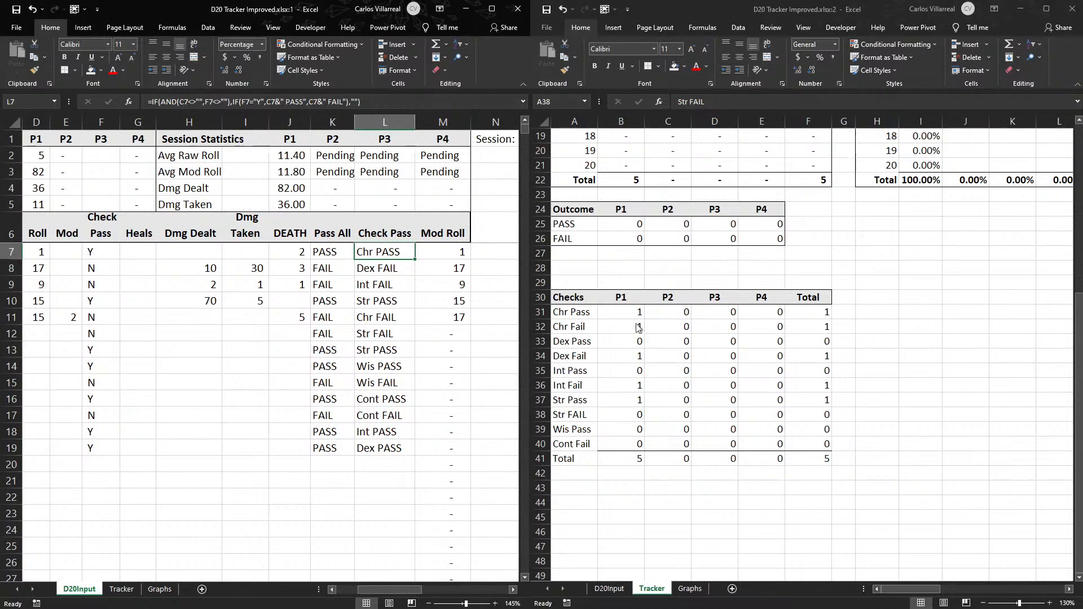
pyautogui.click(641, 343)
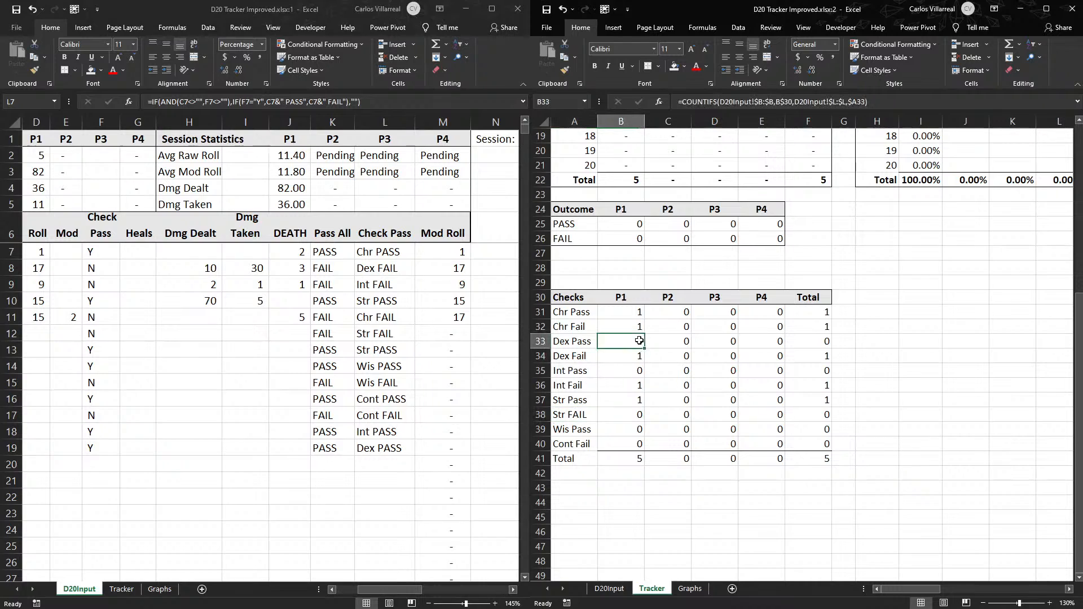
pyautogui.click(387, 454)
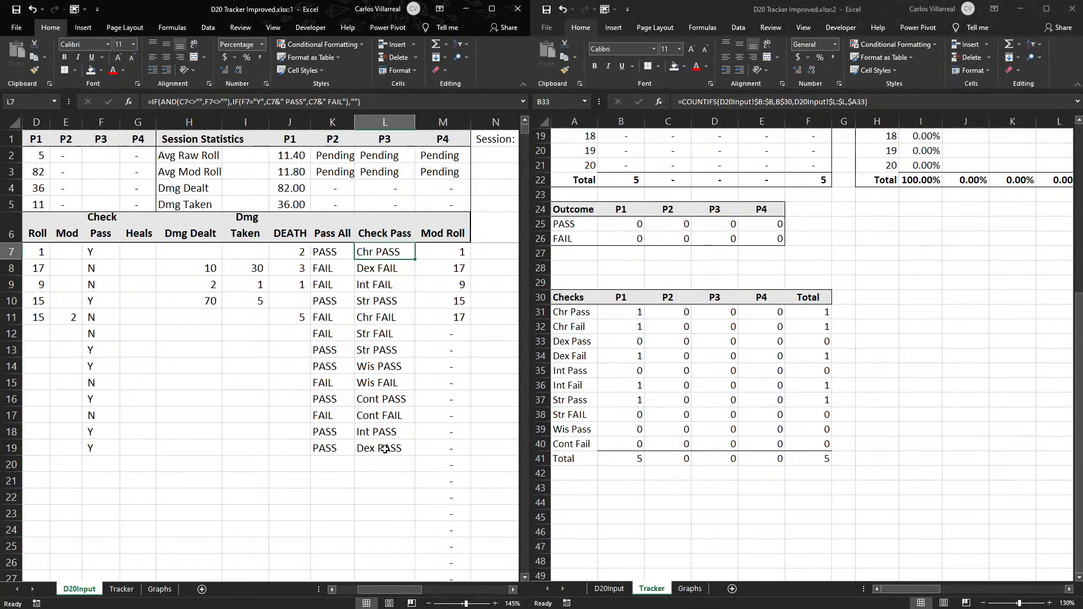
pyautogui.click(378, 458)
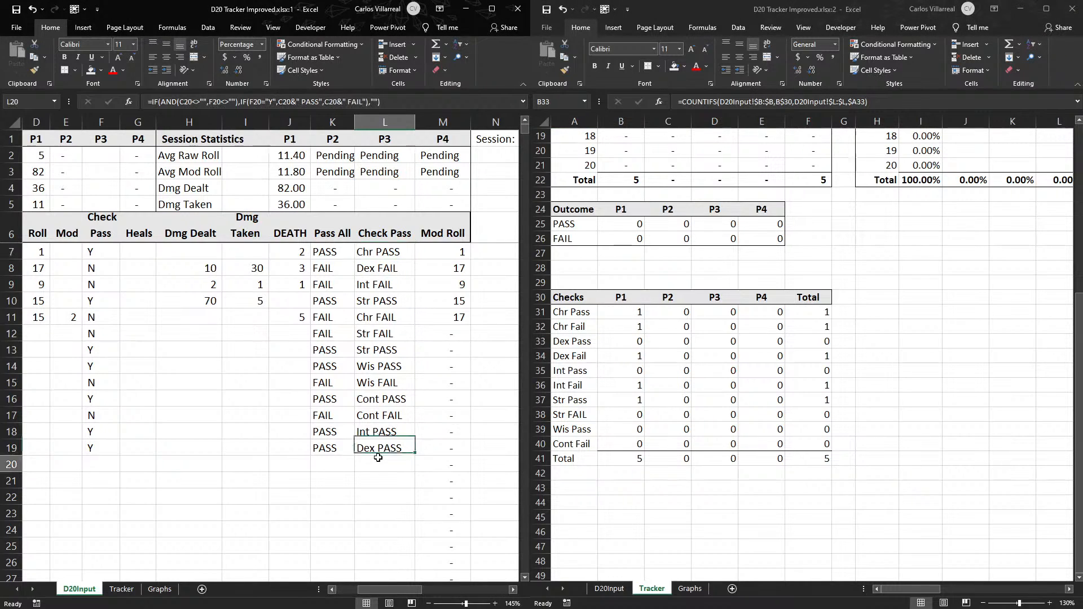
# - Fill the P1 count formula from B32 down through B40 in Tracker's Checks table and inspect the formula in B40
pyautogui.click(642, 326)
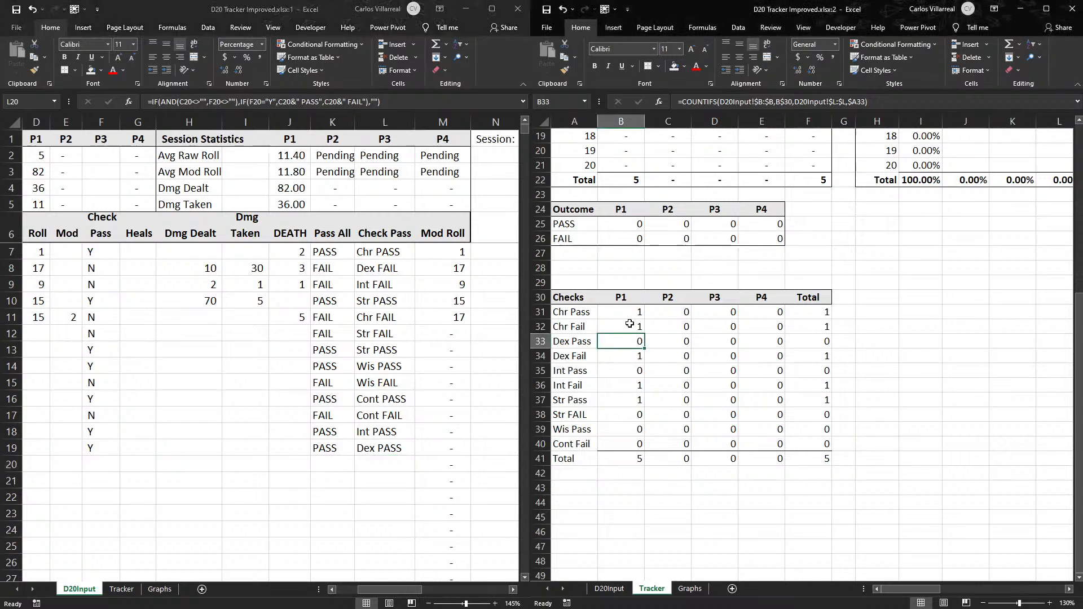
pyautogui.moveTo(645, 335); pyautogui.dragTo(637, 450)
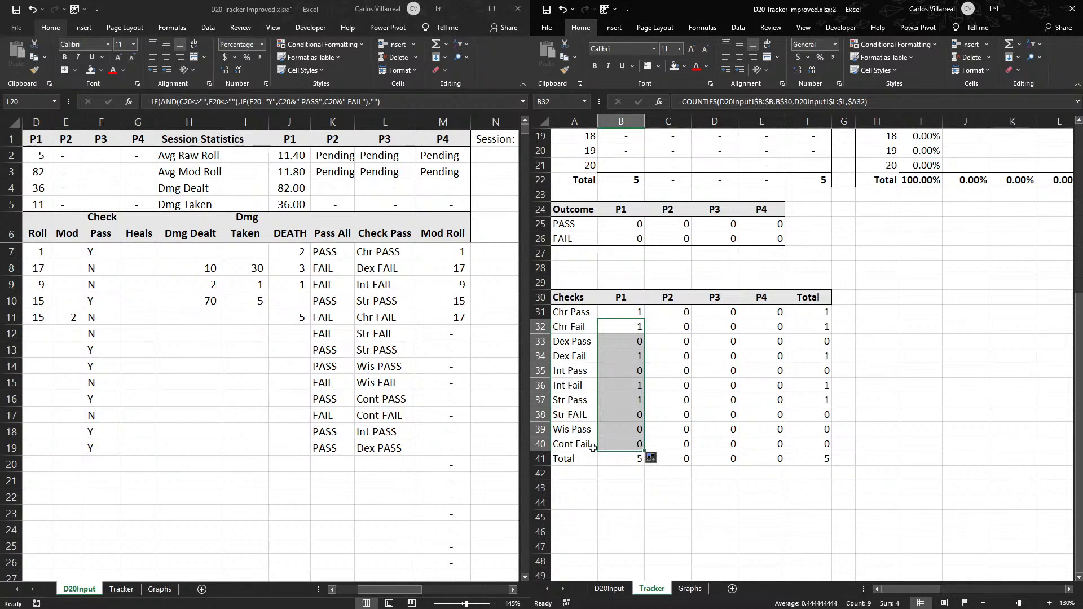
pyautogui.click(623, 444)
pyautogui.doubleClick(623, 443)
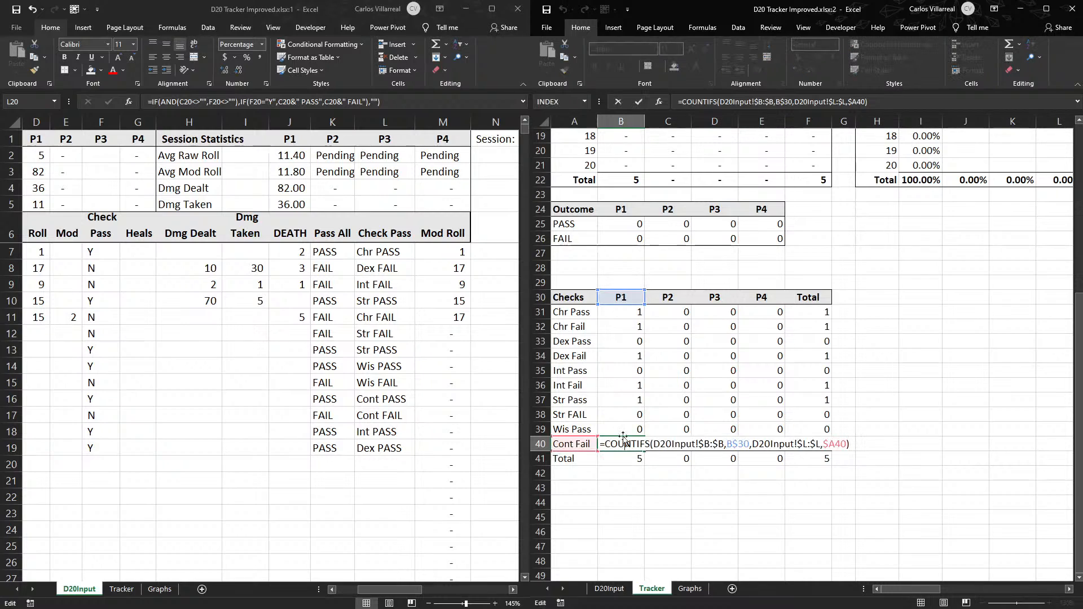
pyautogui.press('Escape')
# - Compare the P1 count formulas in B31 and B33 on Tracker with the Check Pass formula in L15 of D20Input
pyautogui.click(641, 329)
pyautogui.click(627, 341)
pyautogui.doubleClick(637, 340)
pyautogui.press('Escape')
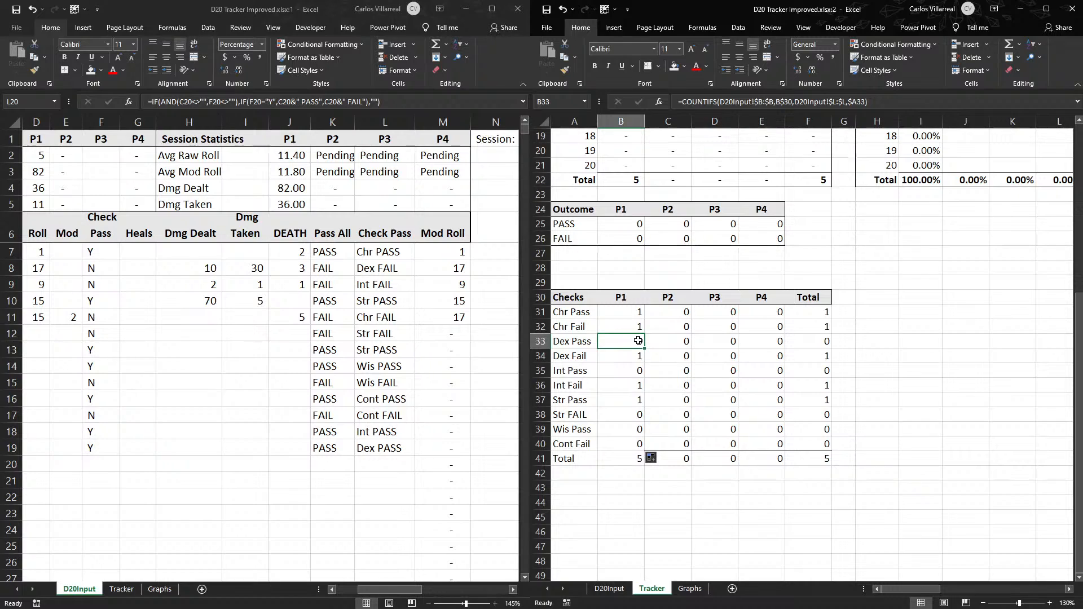
pyautogui.click(361, 335)
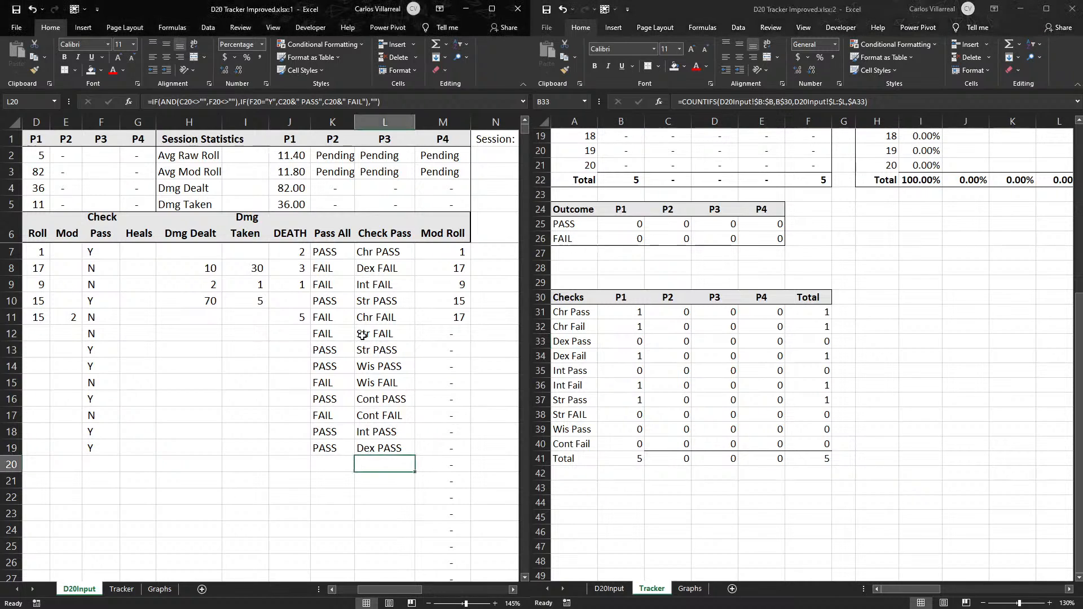
pyautogui.click(373, 384)
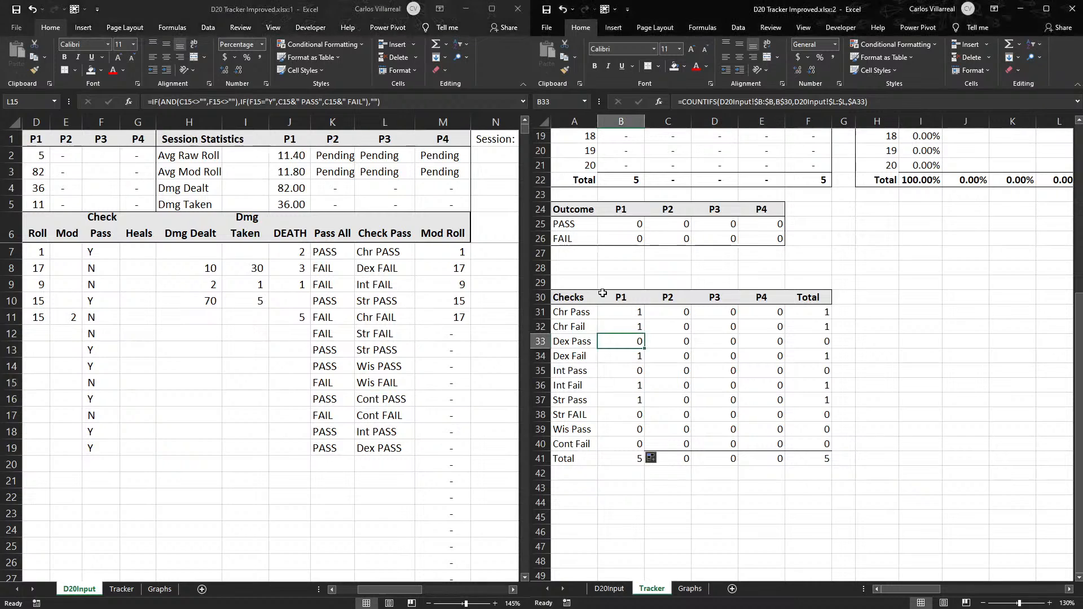
pyautogui.click(617, 311)
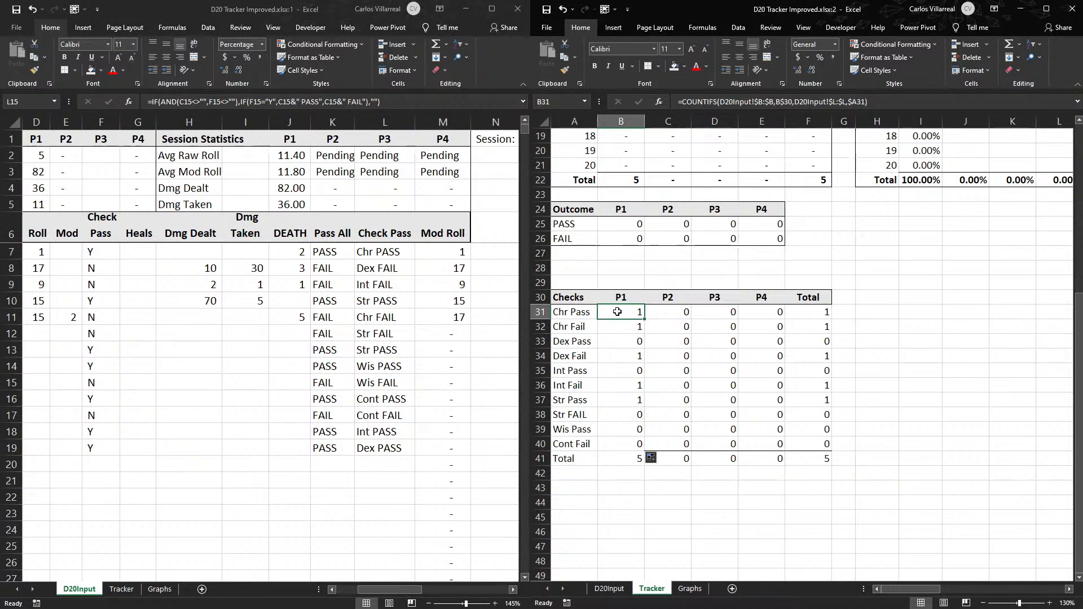
pyautogui.scroll(2, 617, 312)
pyautogui.moveTo(908, 586); pyautogui.dragTo(902, 587)
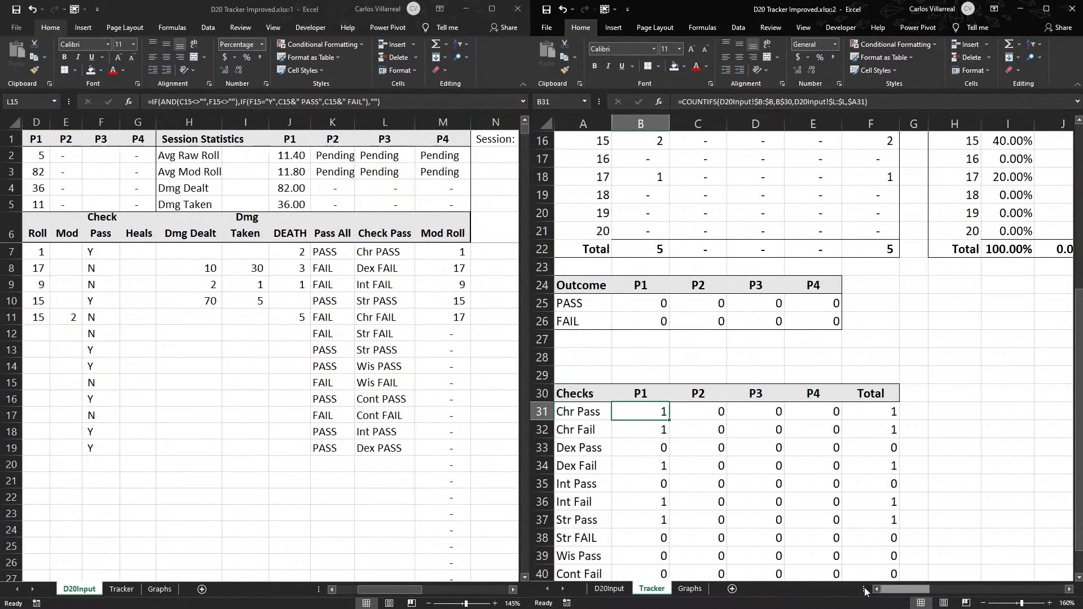
pyautogui.scroll(-3, 695, 507)
pyautogui.click(652, 458)
pyautogui.click(643, 448)
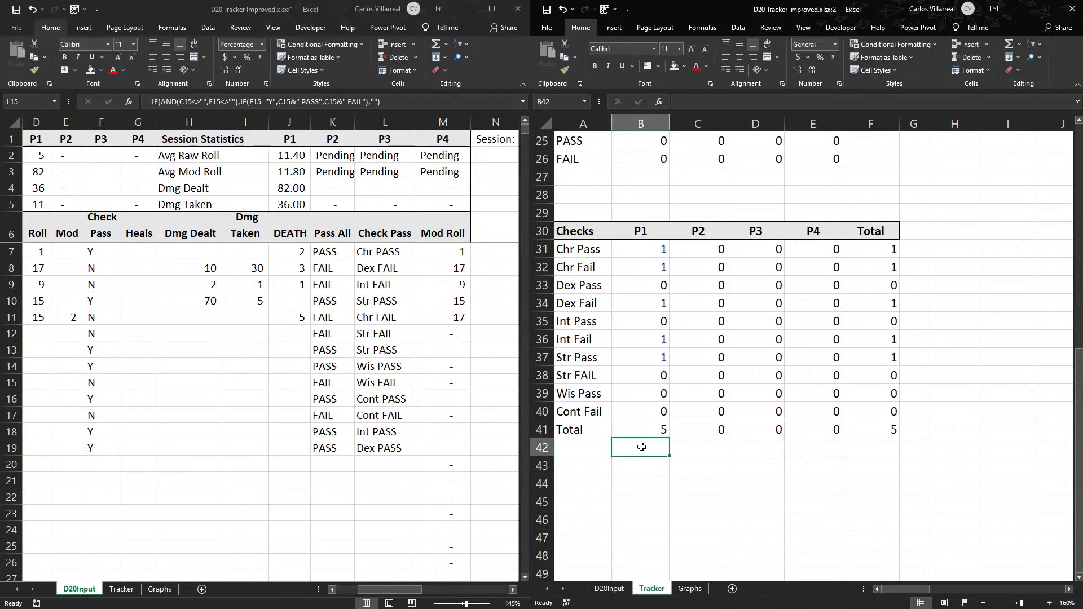
pyautogui.write('=from')
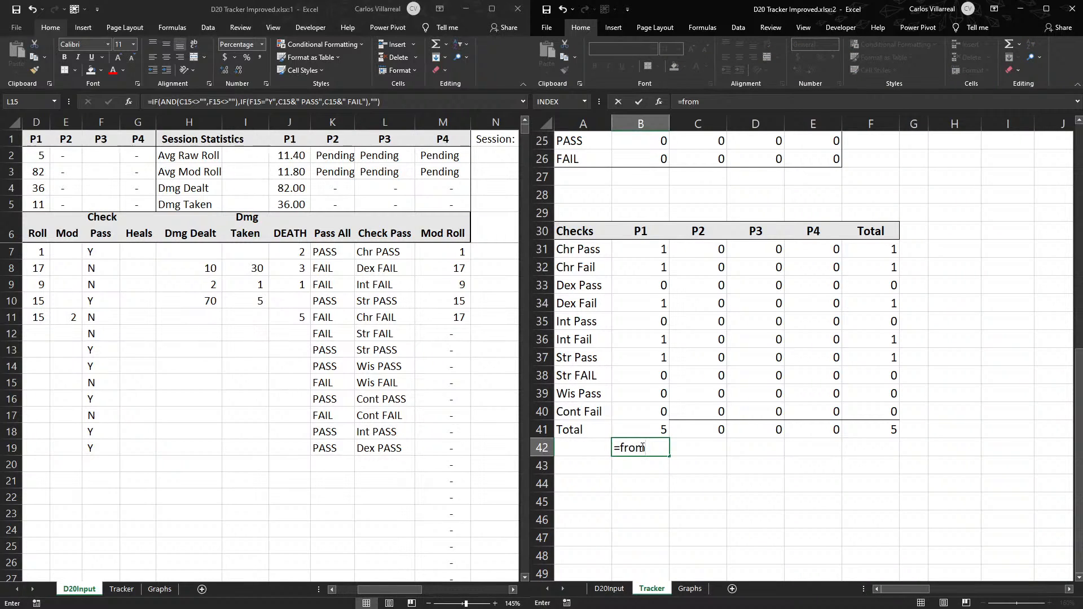
pyautogui.press('Escape')
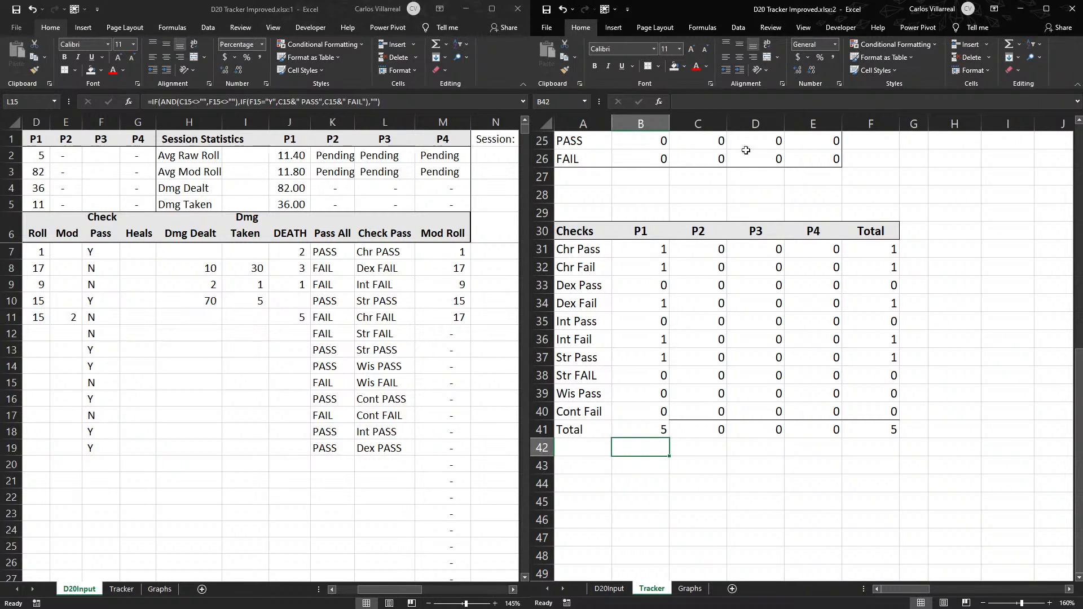
# - Step through the Dex Pass count formula in B33 of Tracker with Evaluate Formula, restart the evaluation and close it
pyautogui.click(641, 290)
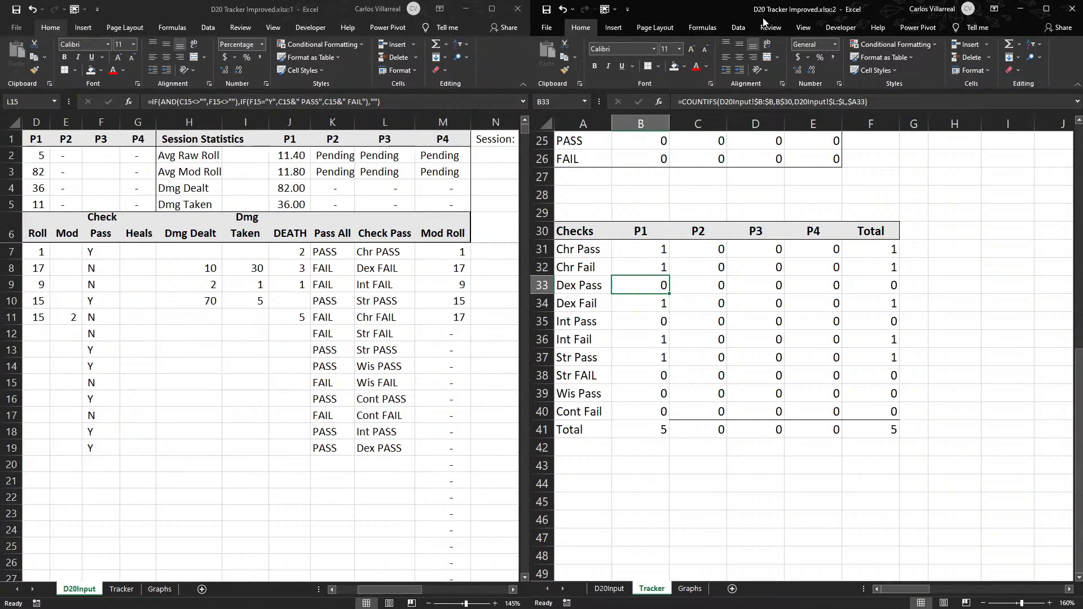
pyautogui.click(700, 27)
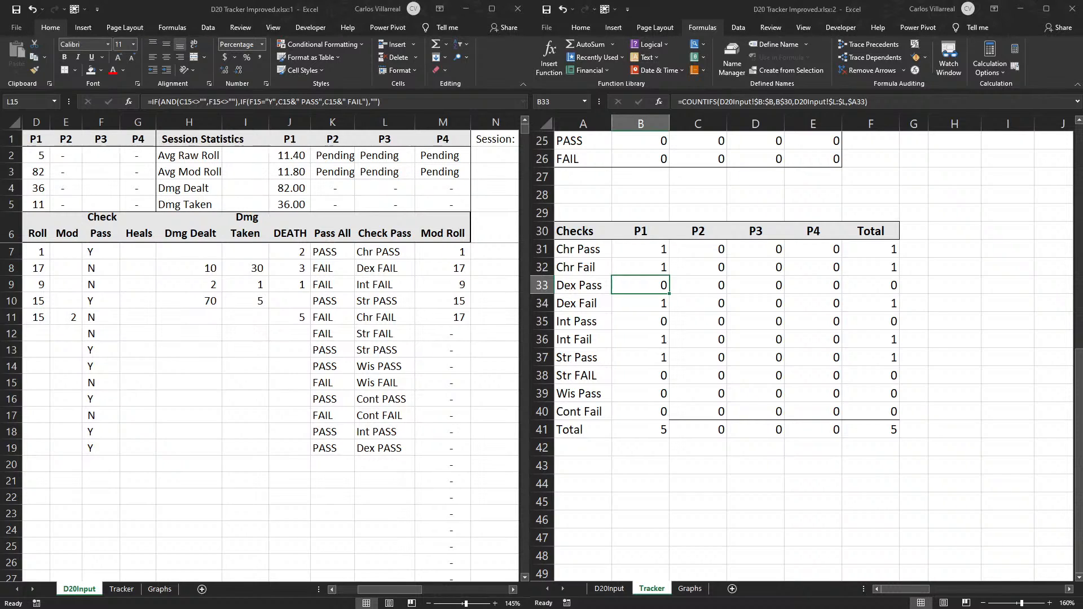
pyautogui.hotkey('alt', 'Tab')
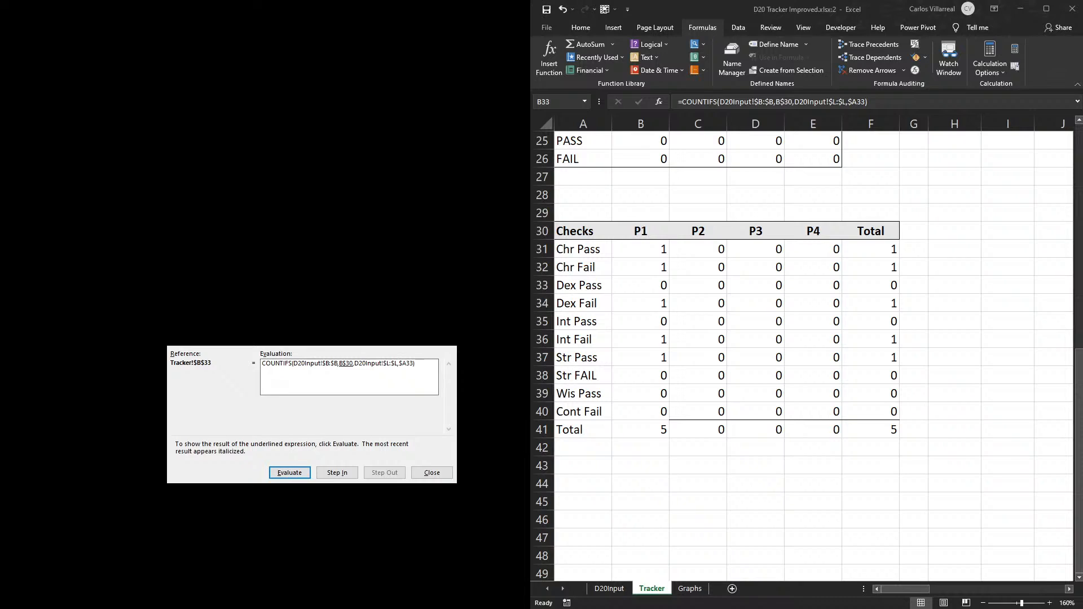
pyautogui.moveTo(312, 337); pyautogui.dragTo(318, 305)
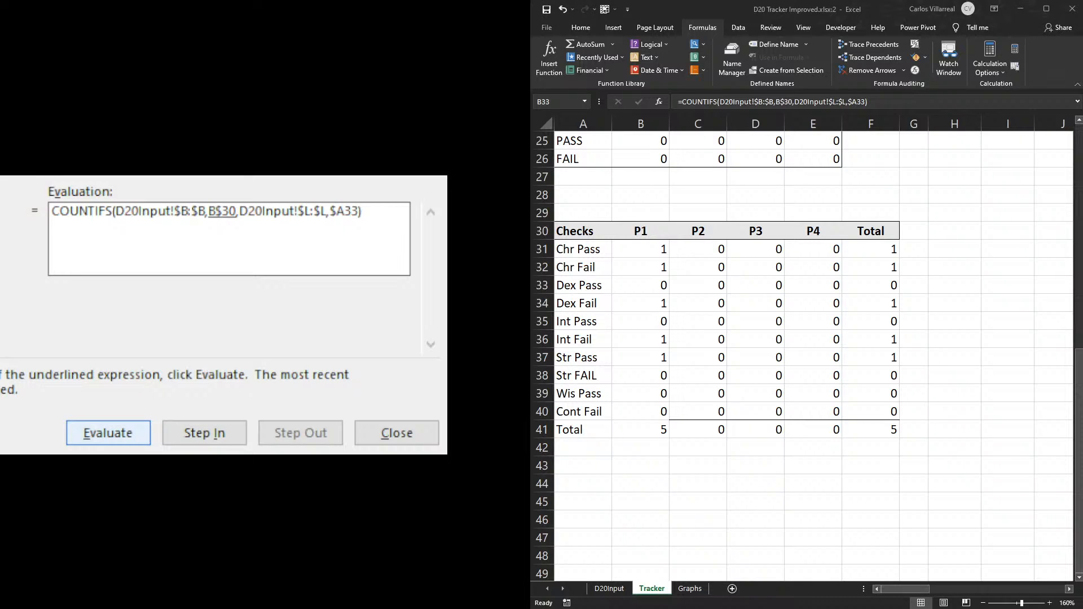
pyautogui.click(125, 438)
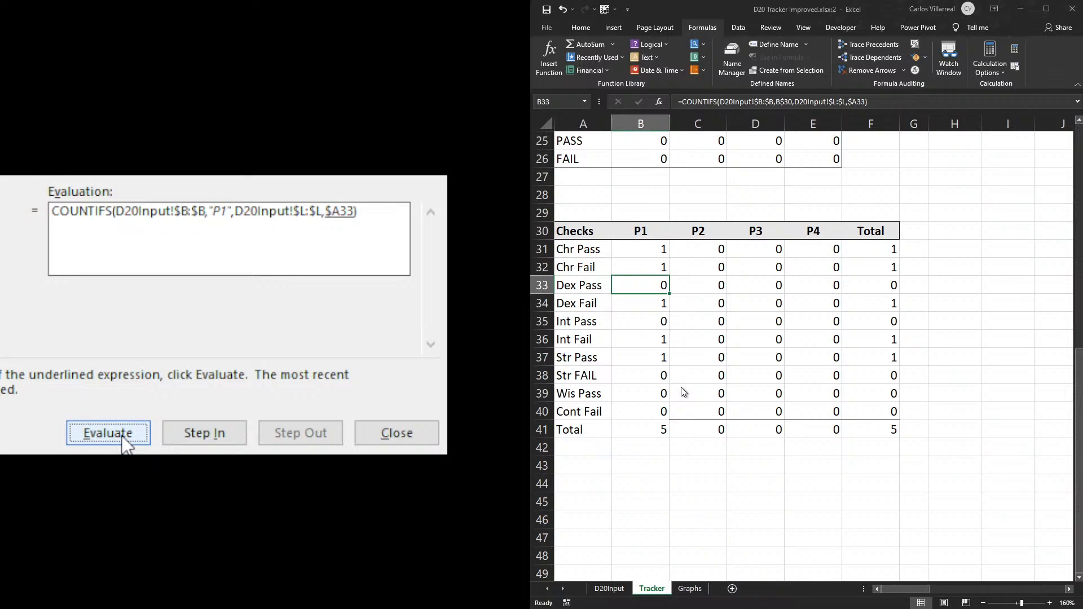
pyautogui.click(125, 439)
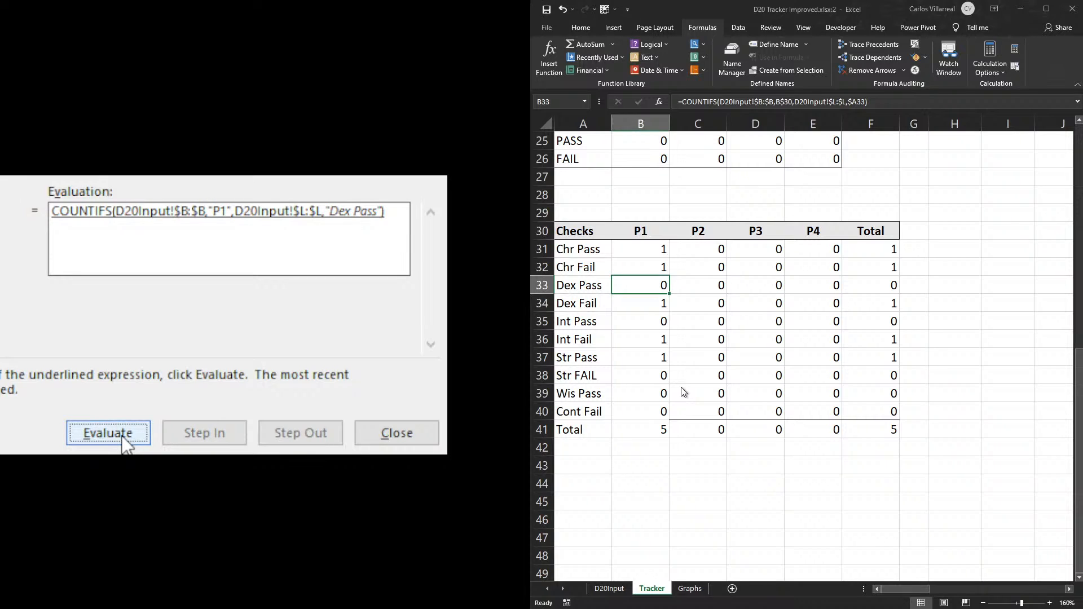
pyautogui.click(125, 439)
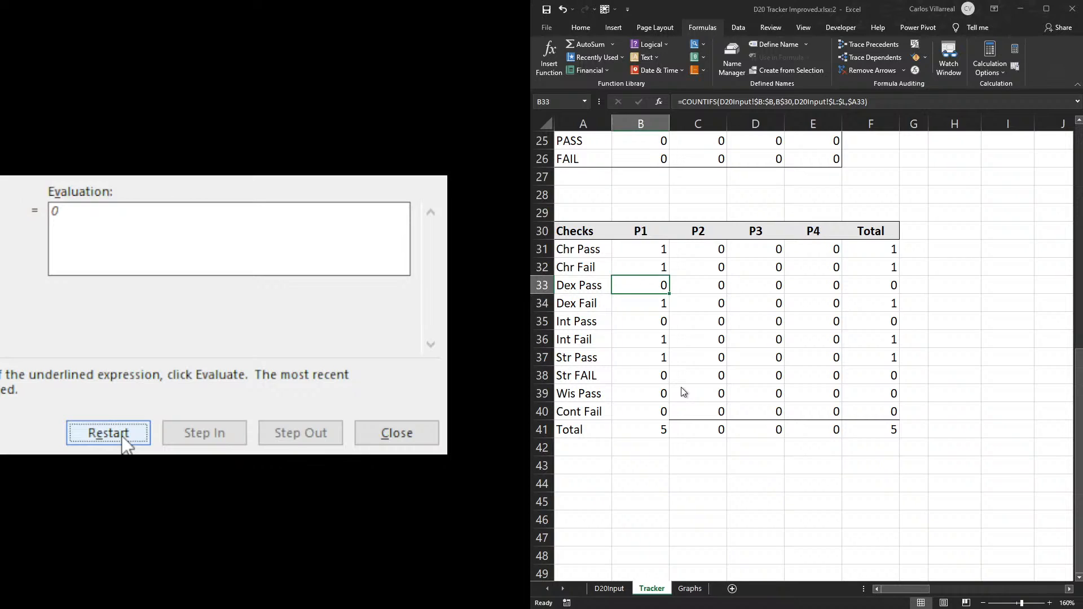
pyautogui.click(126, 439)
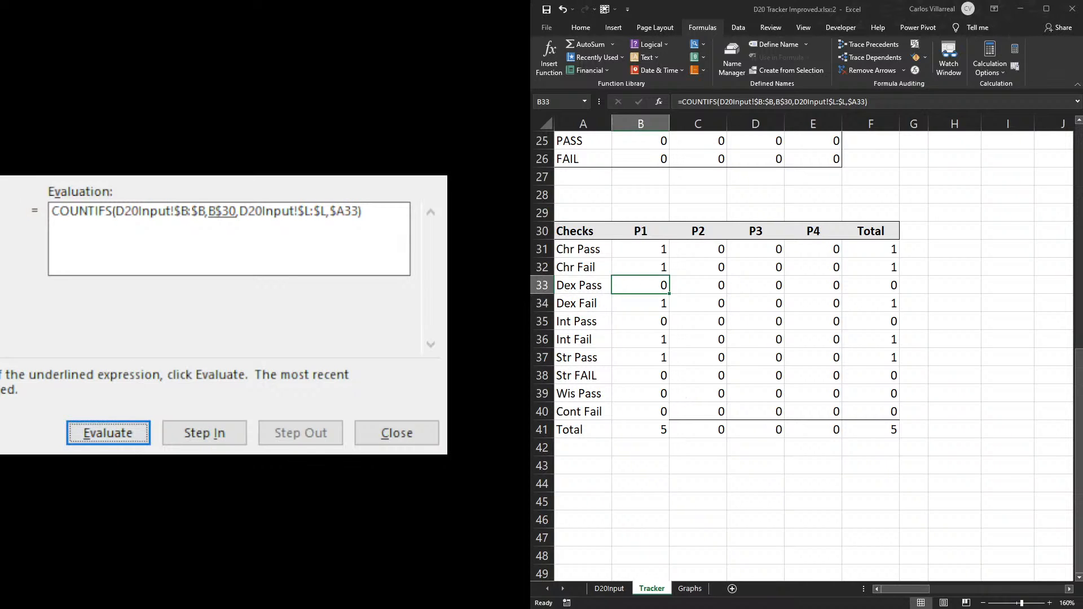
pyautogui.press('Escape')
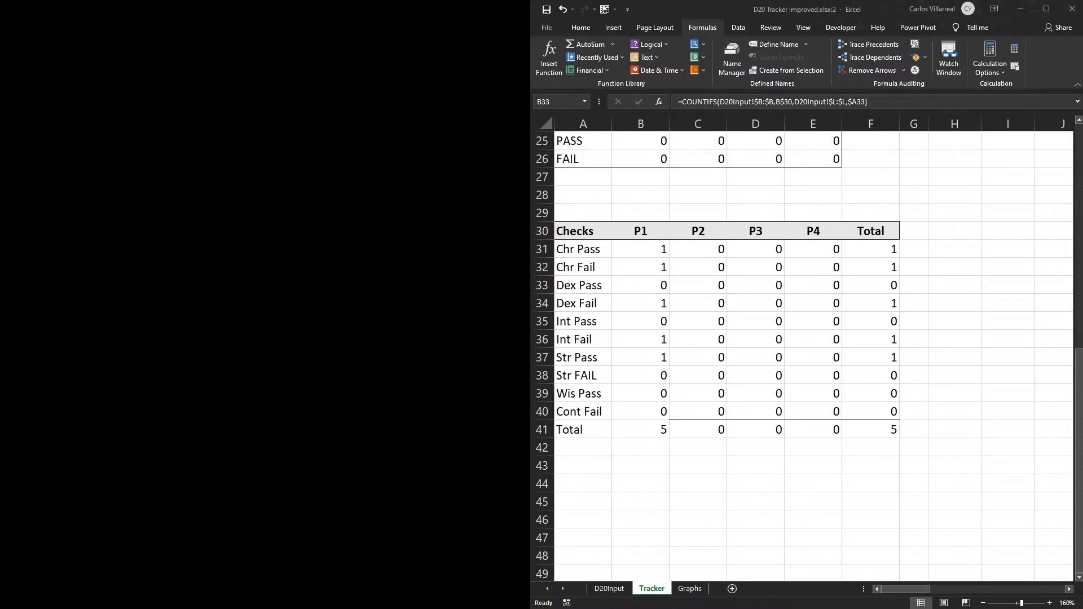
# - Copy the Check Pass formula in D20Input over the remaining sample check rows that feed Tracker's P1 counts
pyautogui.hotkey('ctrl', 'c')
pyautogui.hotkey('ctrl', 'v')
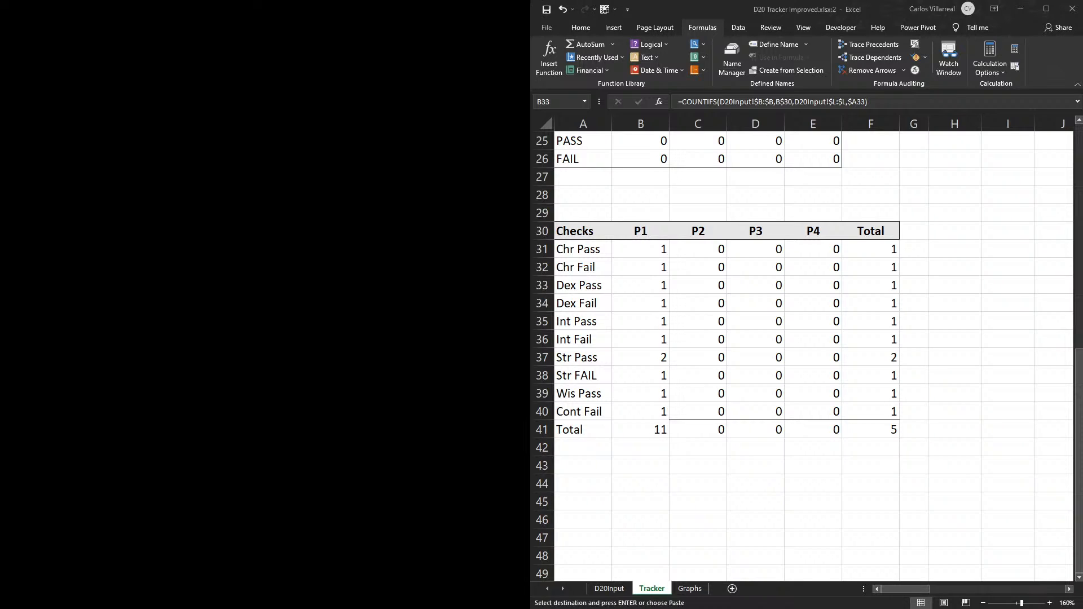
pyautogui.press('Escape')
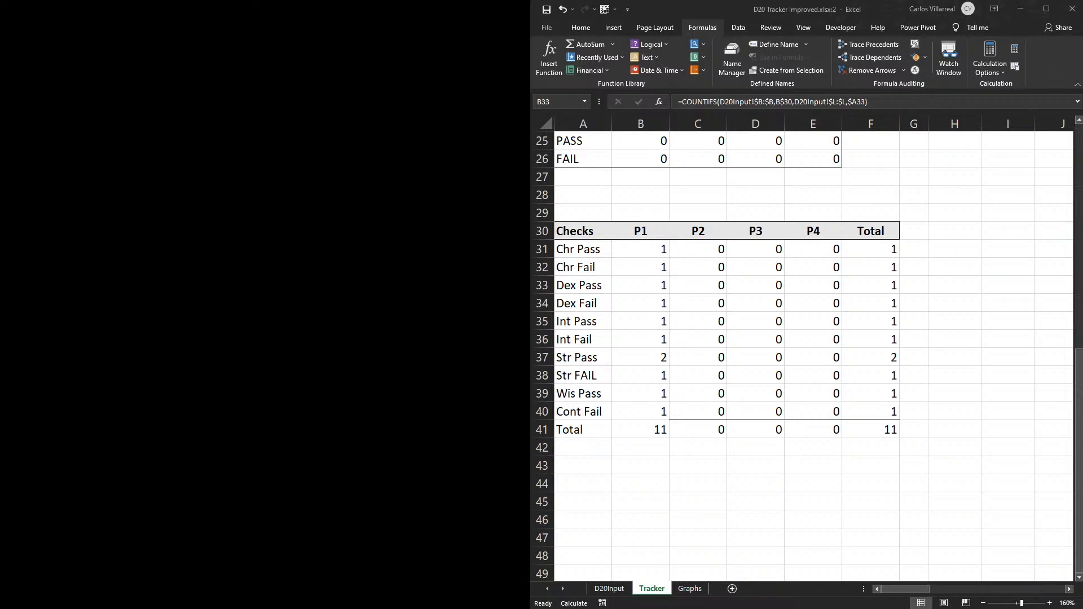
# - Add a bottom border to the P1 Cont Fail cell B40 in Tracker's Checks table
pyautogui.click(607, 440)
pyautogui.click(641, 411)
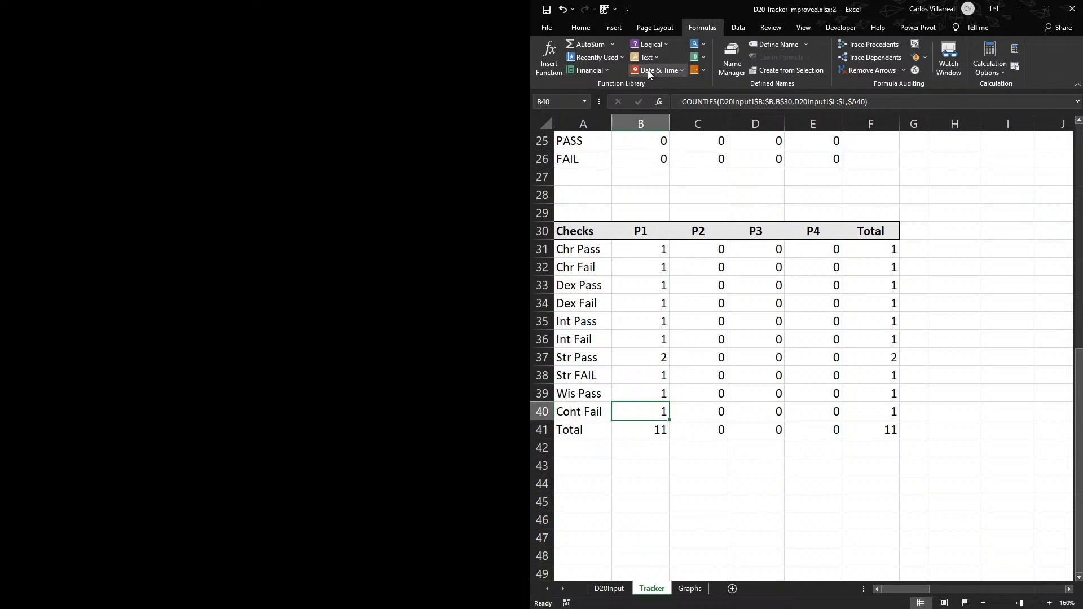
pyautogui.click(583, 30)
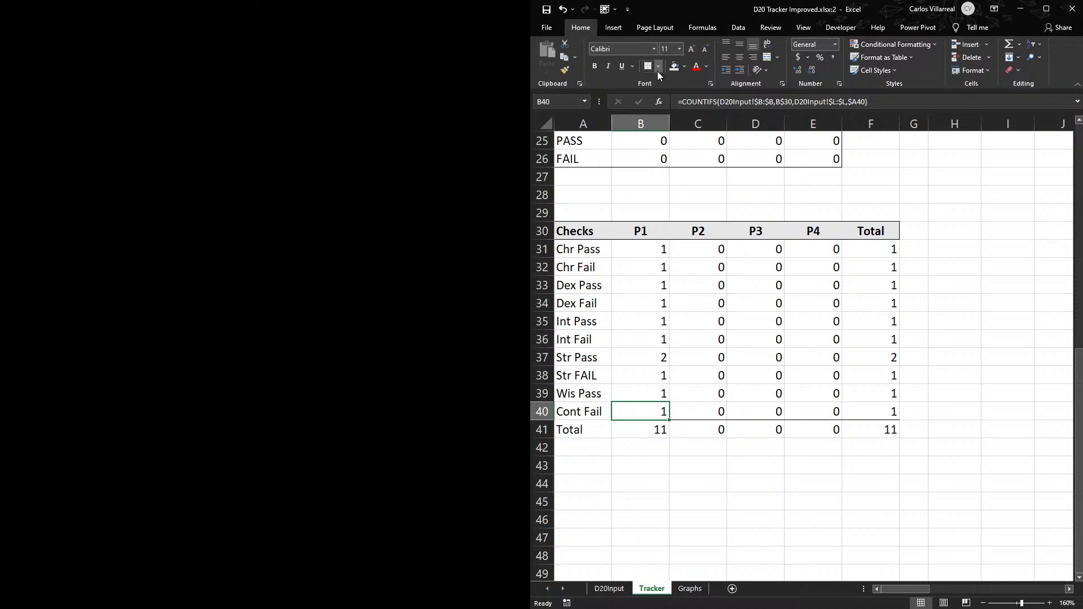
pyautogui.click(710, 434)
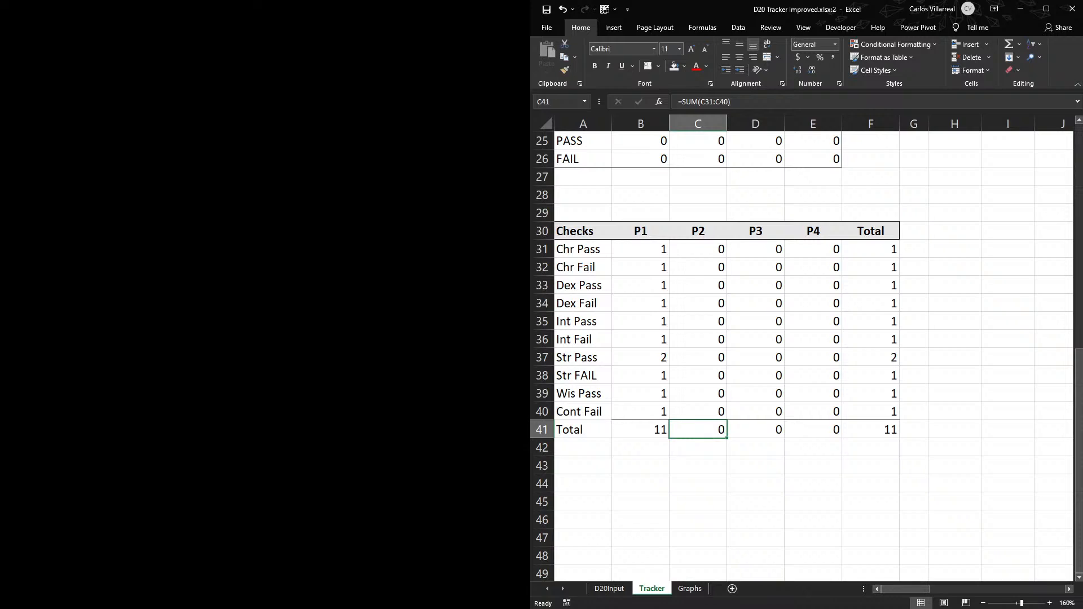
# - Check the P1 counts in B31:B40 of Tracker's Checks table against the column total in B41
pyautogui.click(429, 476)
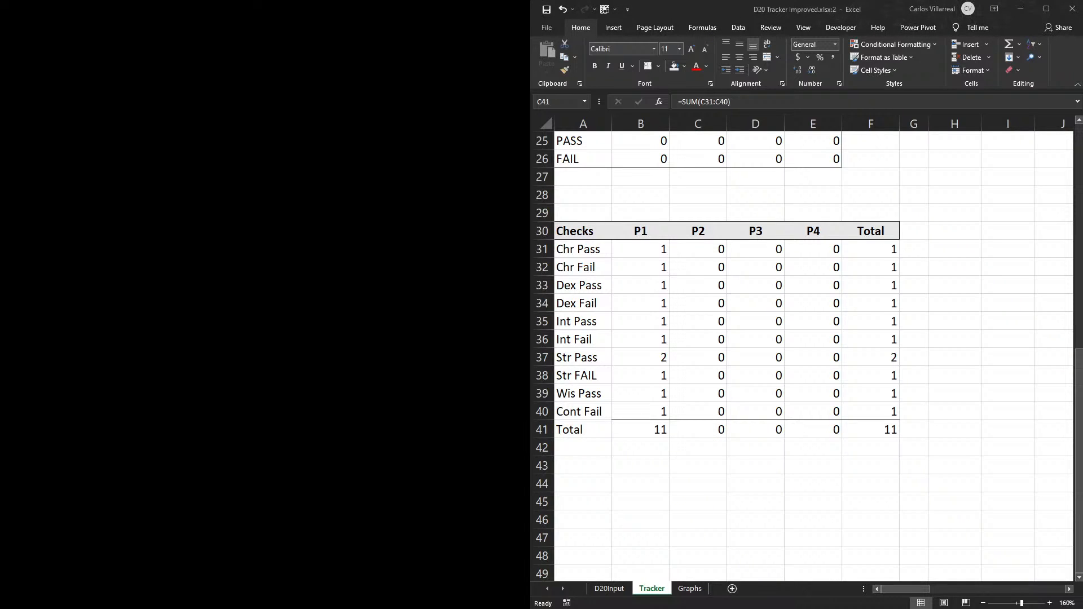
pyautogui.click(670, 469)
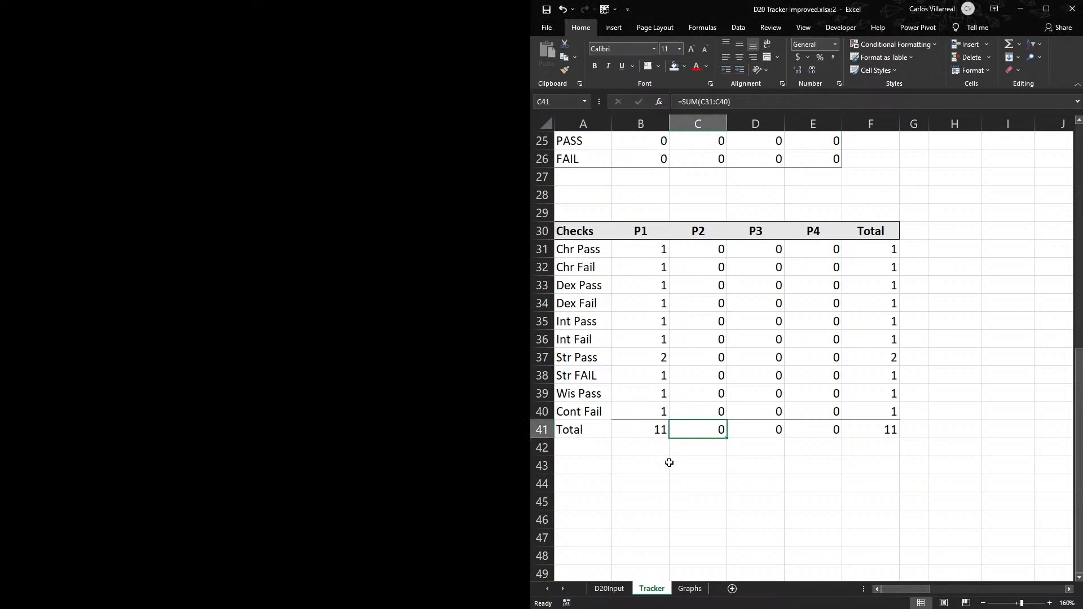
pyautogui.click(657, 451)
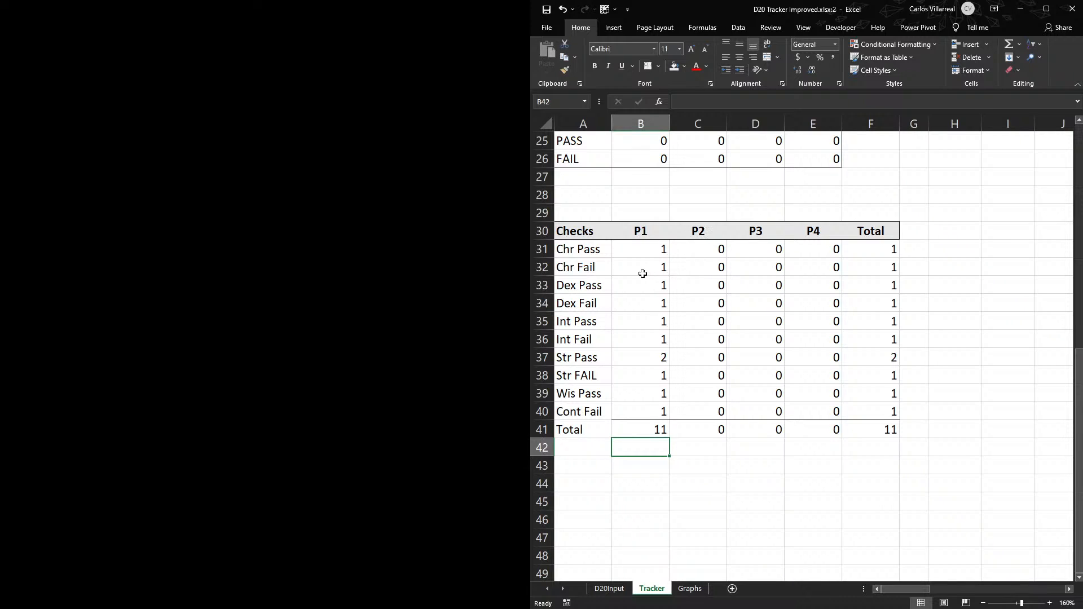
pyautogui.moveTo(650, 250); pyautogui.dragTo(654, 412)
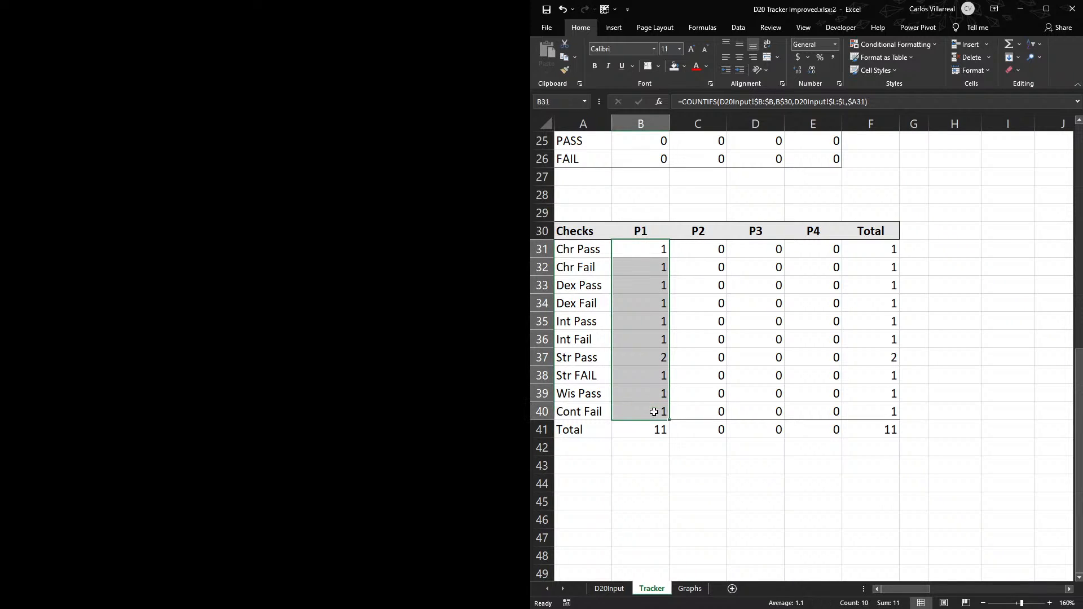
pyautogui.click(665, 476)
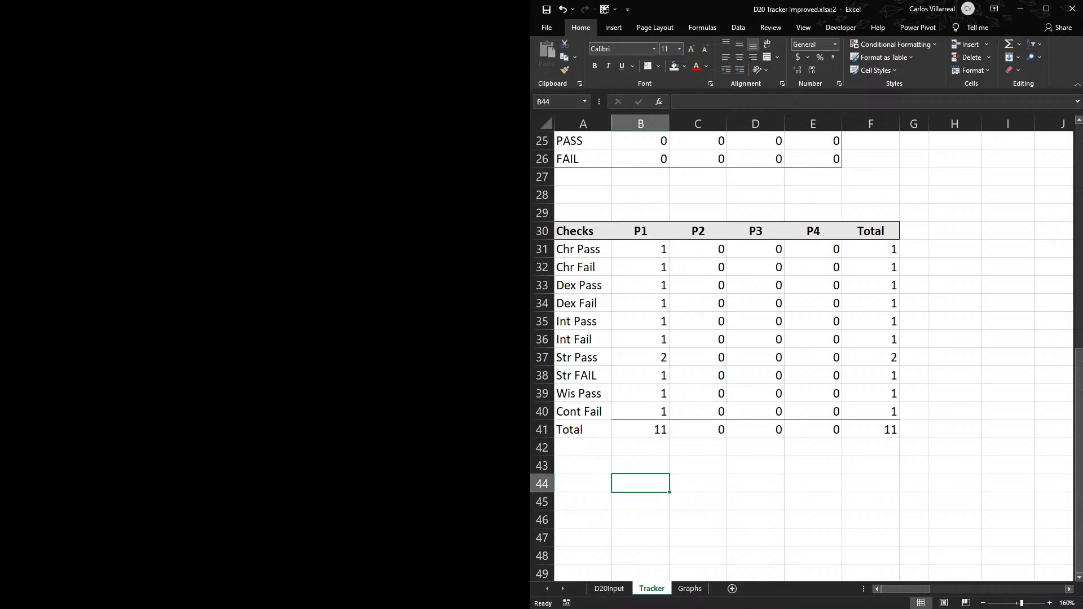
pyautogui.hotkey('alt', 'Tab')
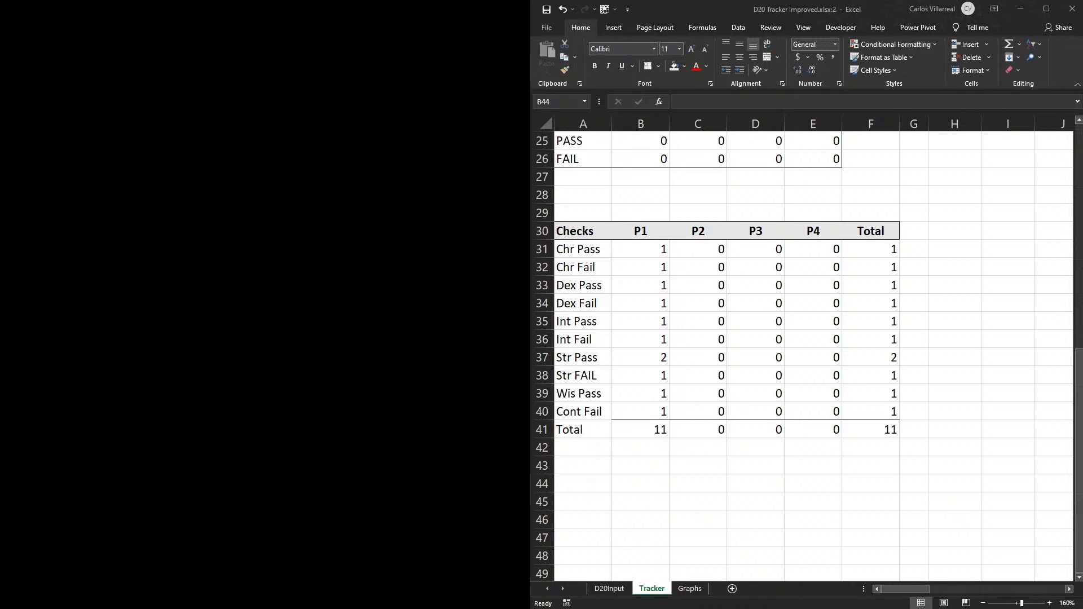
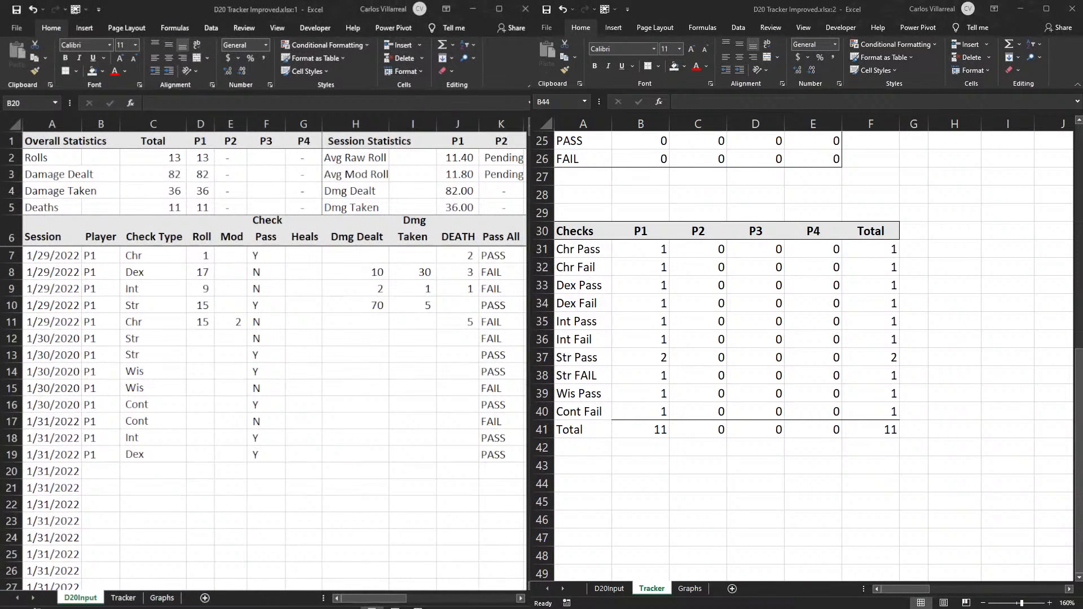
# - Widen the first workbook window across the whole screen and bring up Tracker's Checks table in it
pyautogui.click(722, 203)
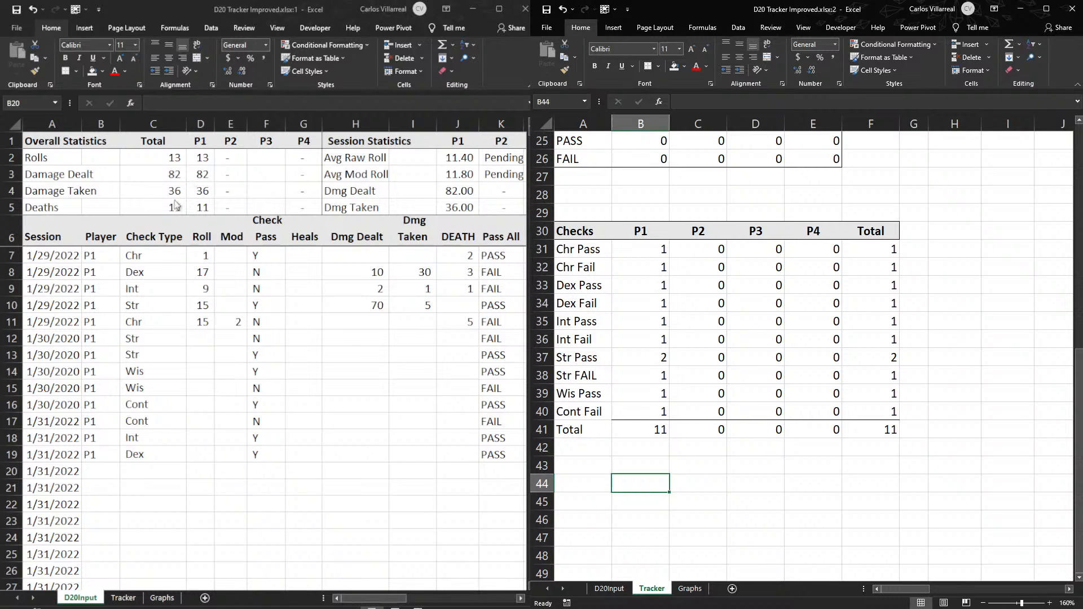
pyautogui.click(211, 313)
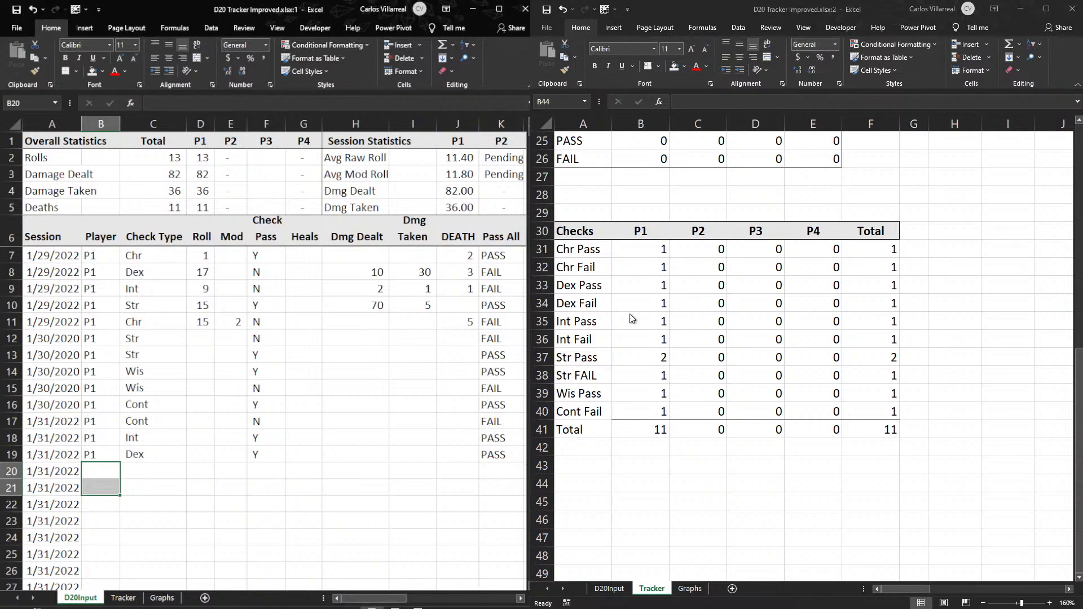
pyautogui.click(756, 504)
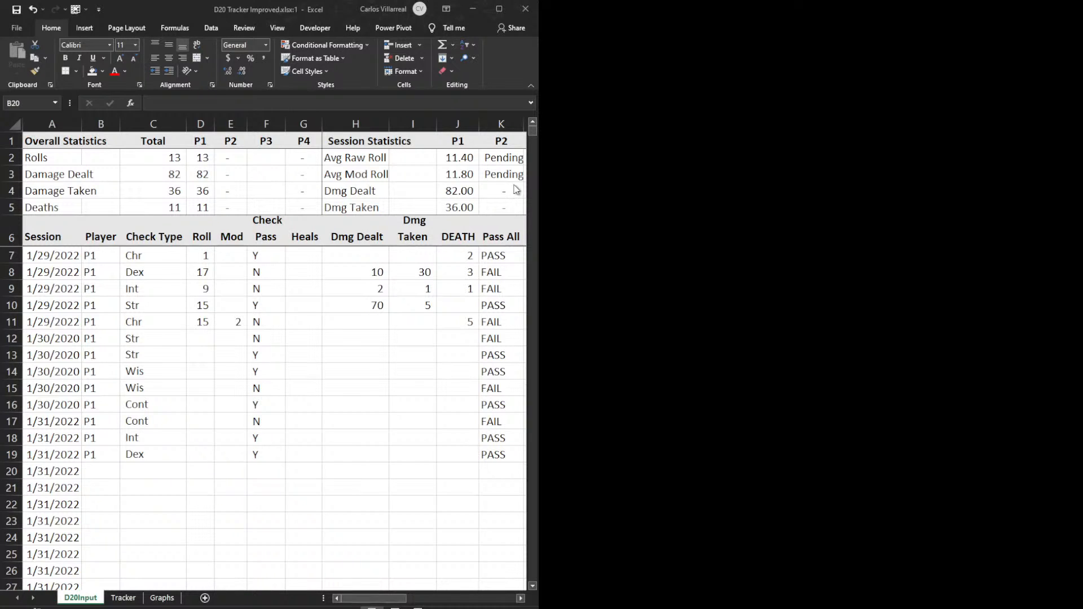
pyautogui.moveTo(536, 195); pyautogui.dragTo(1068, 227)
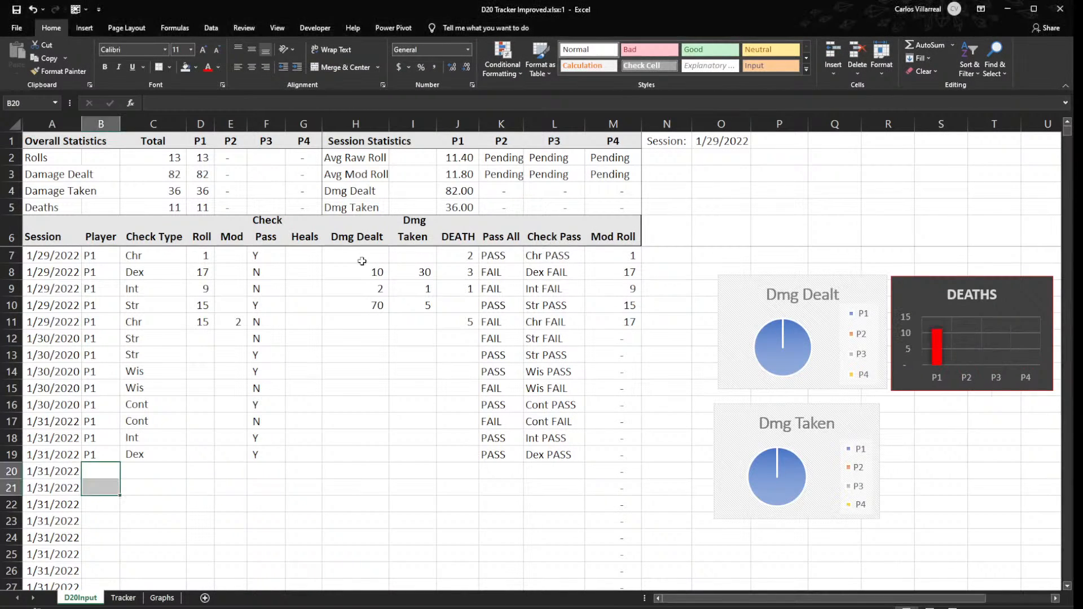
pyautogui.click(365, 285)
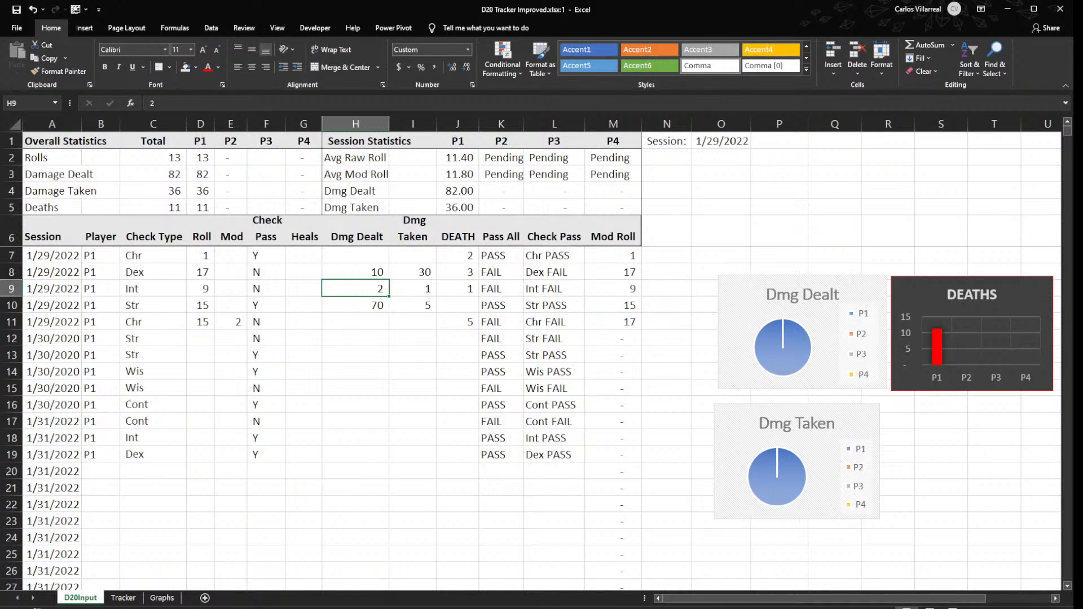
pyautogui.click(123, 597)
pyautogui.scroll(-8, 316, 454)
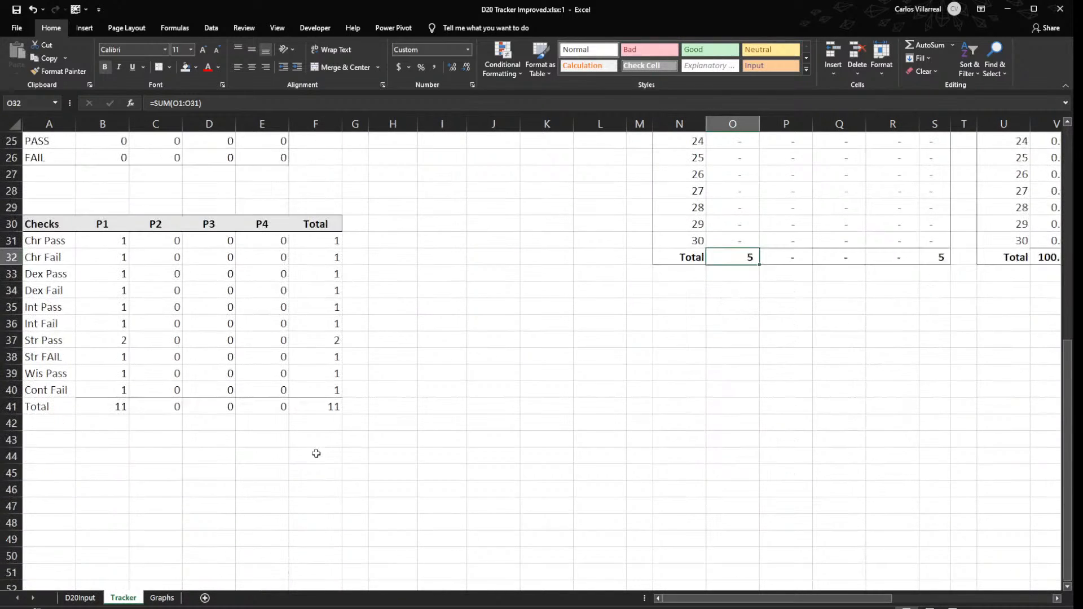
pyautogui.scroll(2, 316, 453)
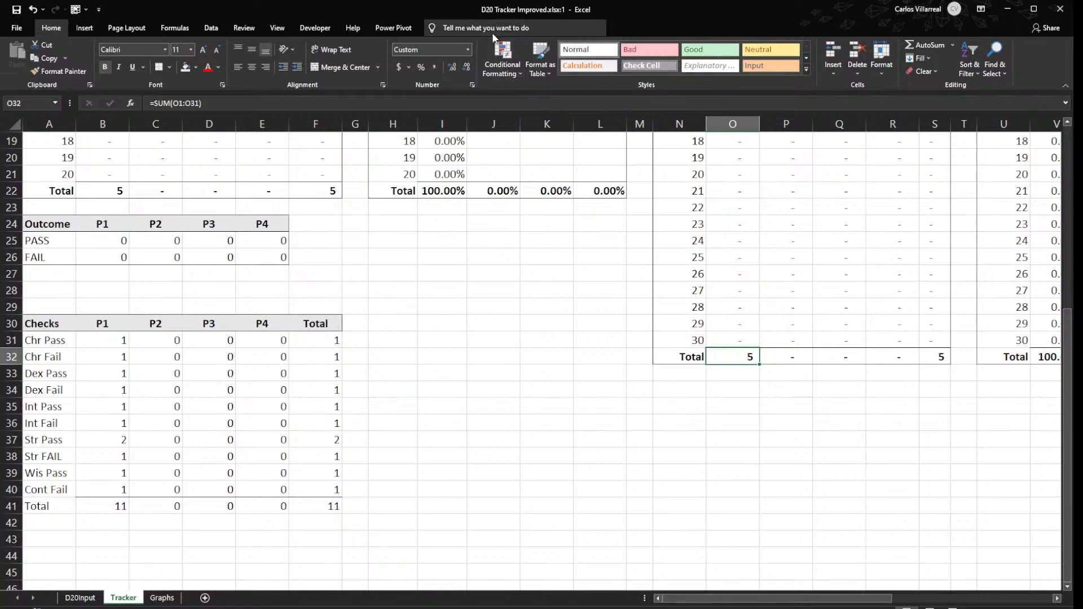
pyautogui.click(86, 28)
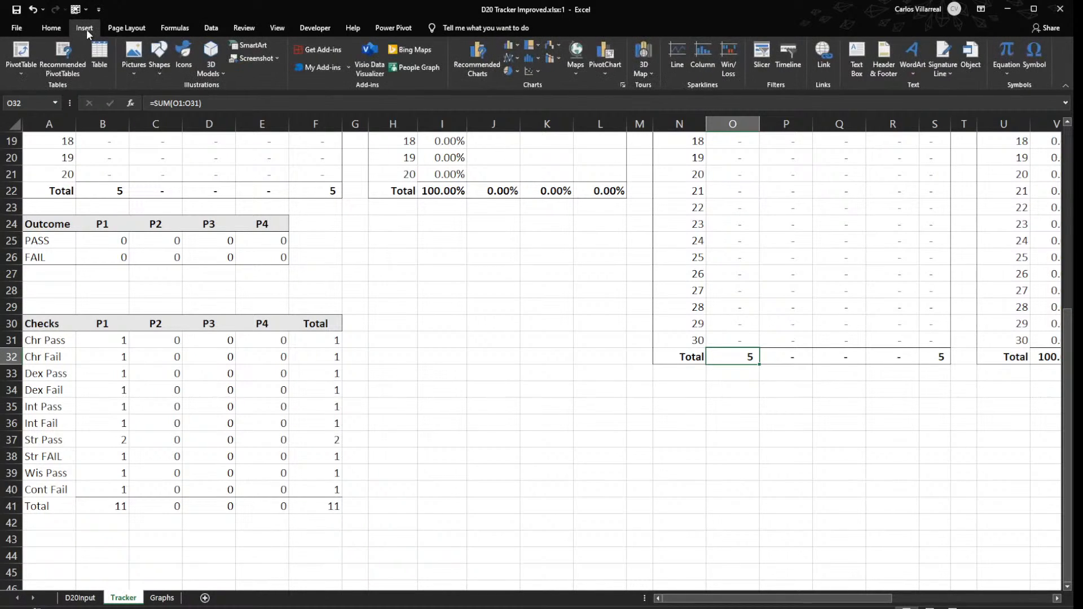
pyautogui.click(622, 85)
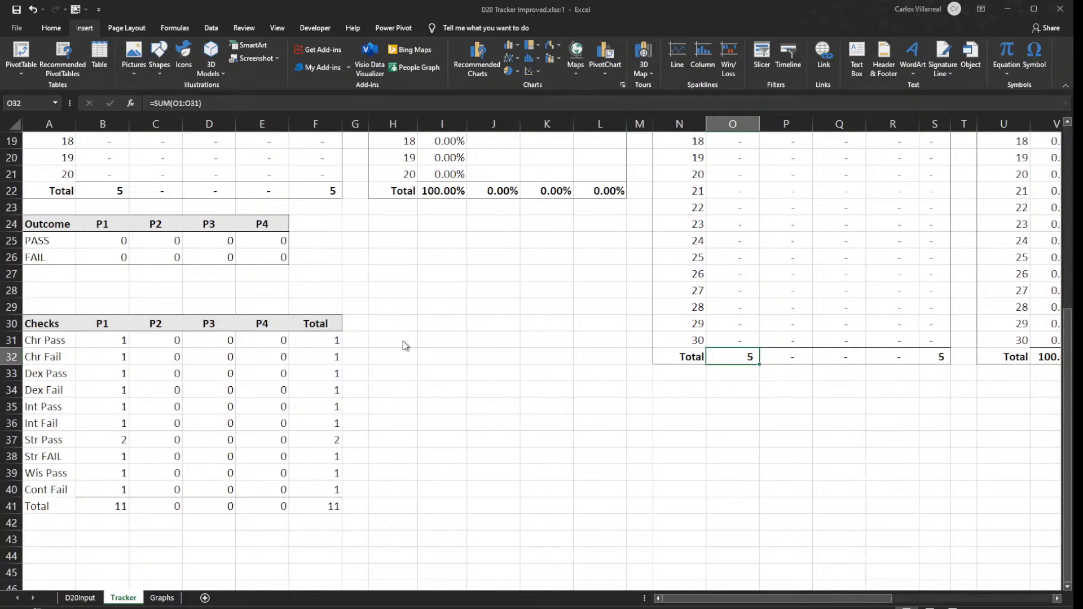
pyautogui.click(406, 358)
pyautogui.moveTo(45, 324); pyautogui.dragTo(84, 506)
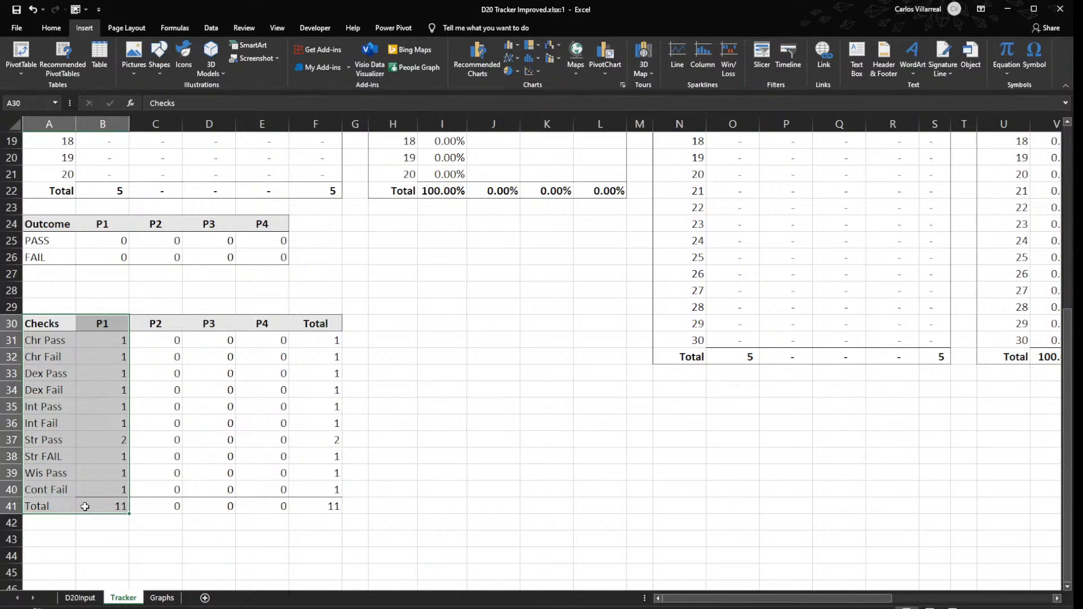
# - Enter the headers Item1 and Item2 in I34:J34 of Tracker and fill the categories Cat1 to Cat5 down H35:H39
pyautogui.click(441, 392)
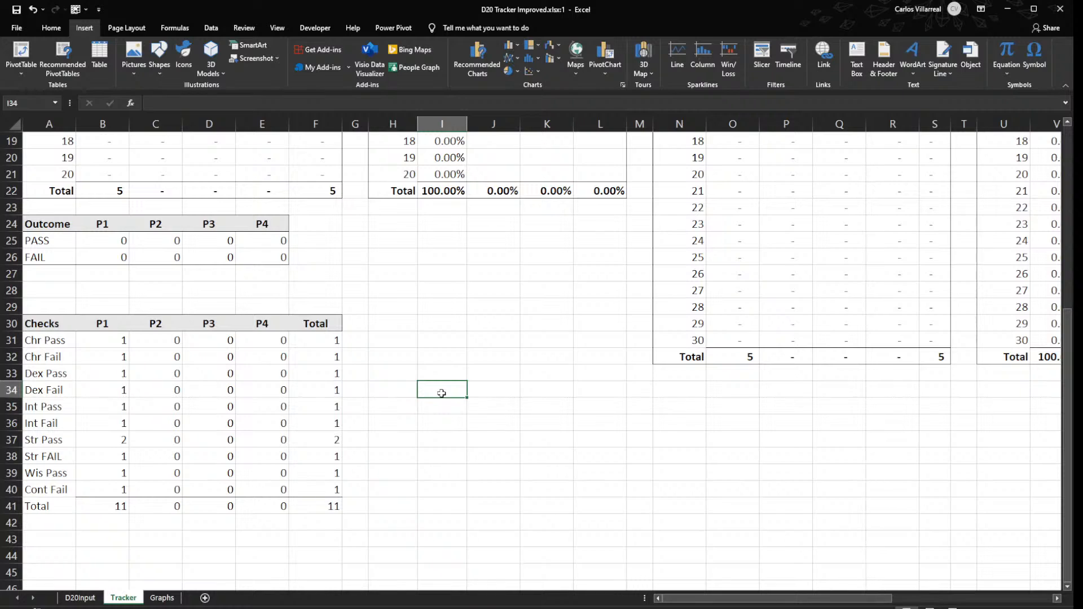
pyautogui.doubleClick(442, 393)
pyautogui.write('Items')
pyautogui.press('BackSpace')
pyautogui.write('1')
pyautogui.press('Tab')
pyautogui.write('Item2')
pyautogui.press('Return')
pyautogui.press('Left')
pyautogui.write('Cat1')
pyautogui.press('Return')
pyautogui.click(404, 403)
pyautogui.moveTo(418, 415); pyautogui.dragTo(418, 481)
# - Enter the sample Item1 values 10, 1, 5, 6 and 2 in I35:I39
pyautogui.click(436, 407)
pyautogui.write('10')
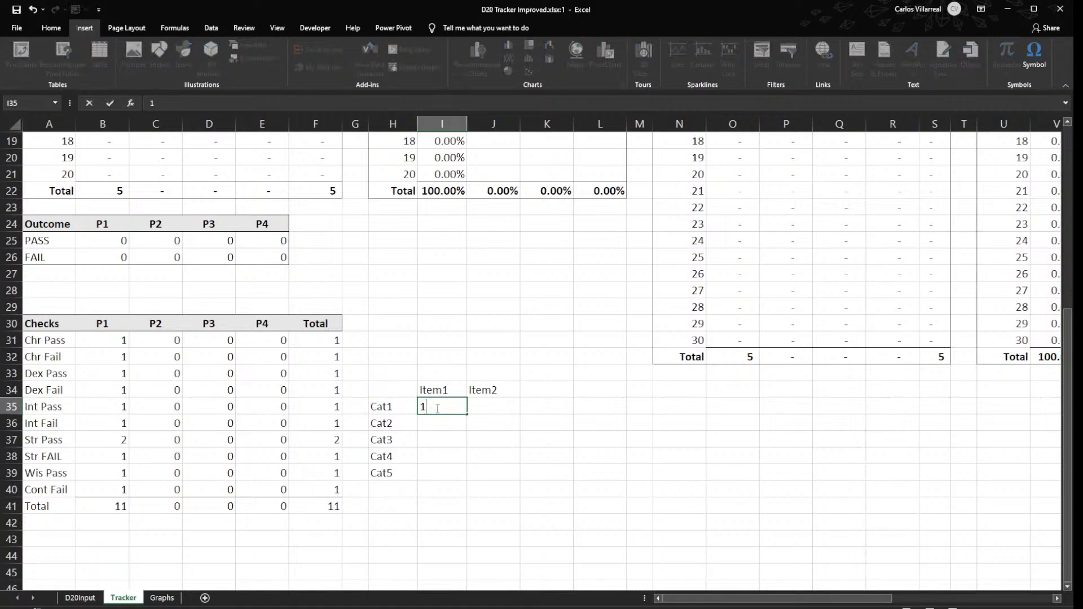
pyautogui.press('Return')
pyautogui.write('1')
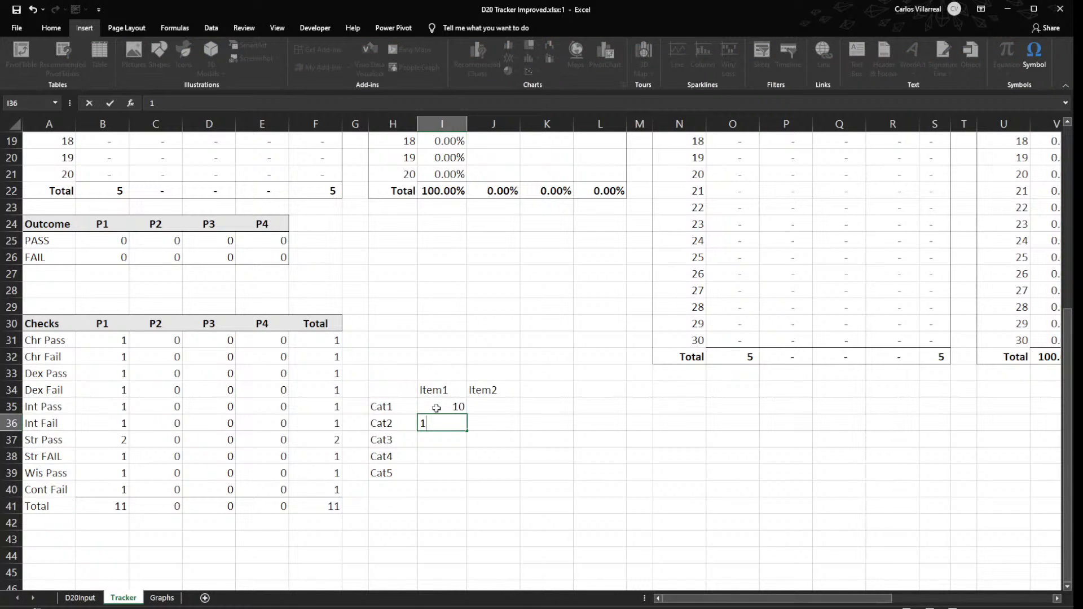
pyautogui.press('Return')
pyautogui.write('5')
pyautogui.press('Return')
pyautogui.write('6')
pyautogui.press('Return')
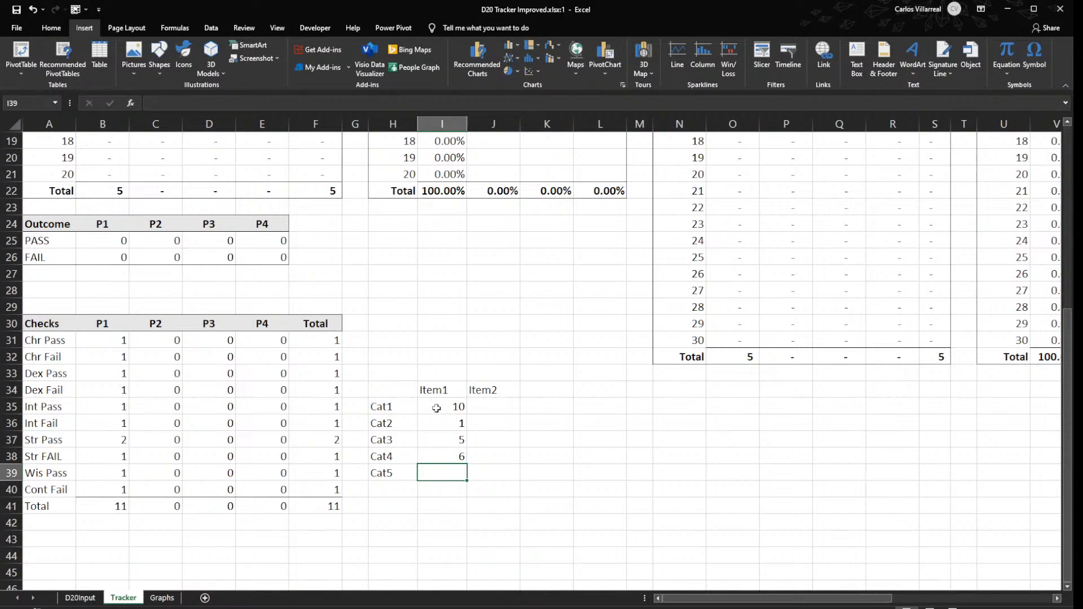
pyautogui.write('2')
pyautogui.press('Return')
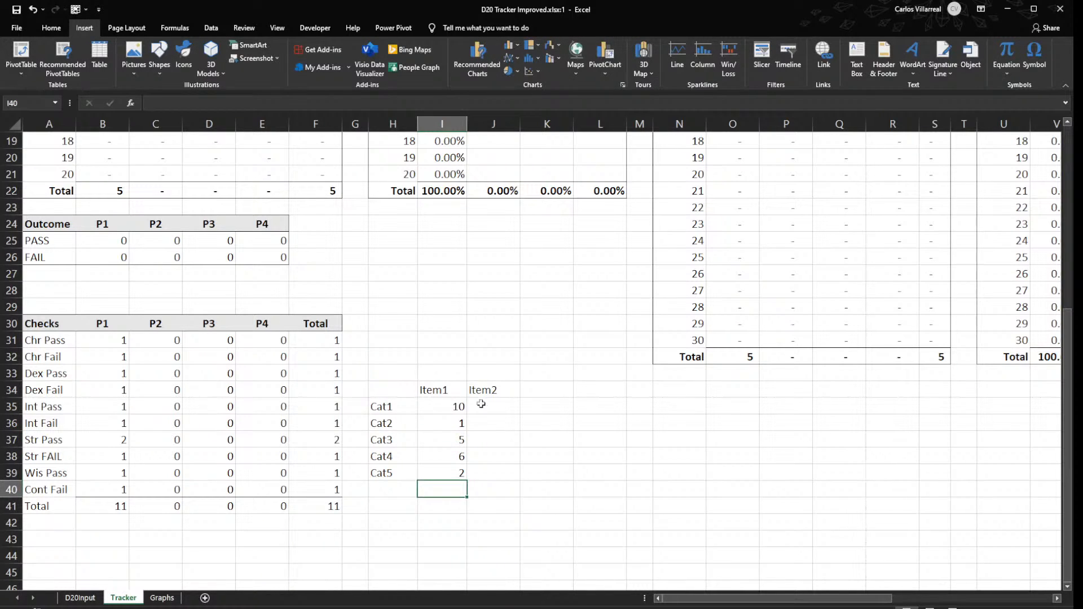
# - Fill the Item2 cells J35:J39 with 10 and enter the header cat in H34
pyautogui.click(505, 410)
pyautogui.write('10')
pyautogui.press('Return')
pyautogui.click(507, 410)
pyautogui.moveTo(522, 414); pyautogui.dragTo(504, 481)
pyautogui.click(384, 388)
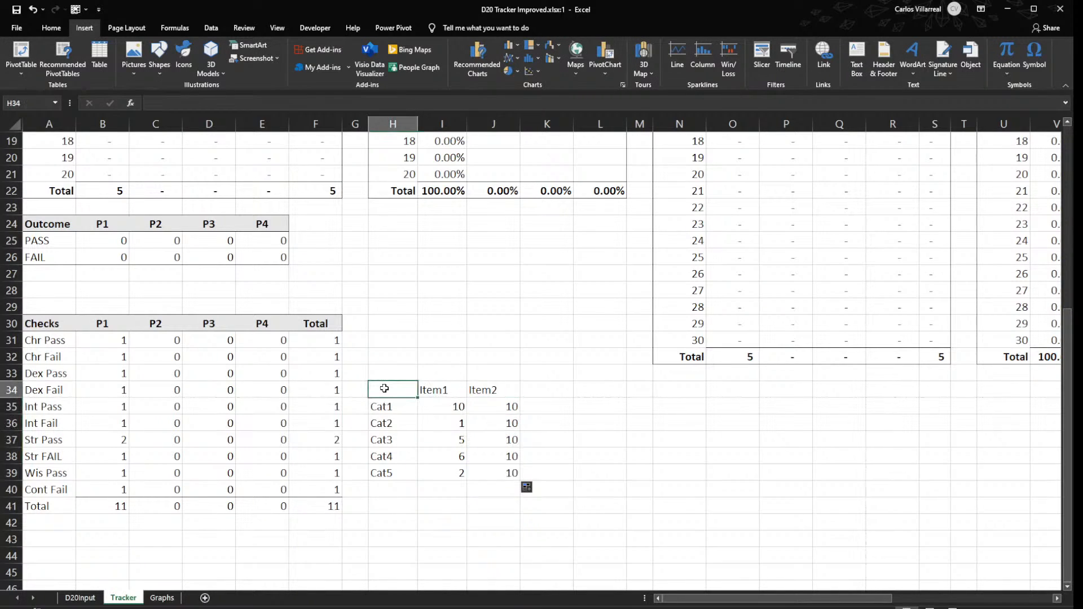
pyautogui.write('cat')
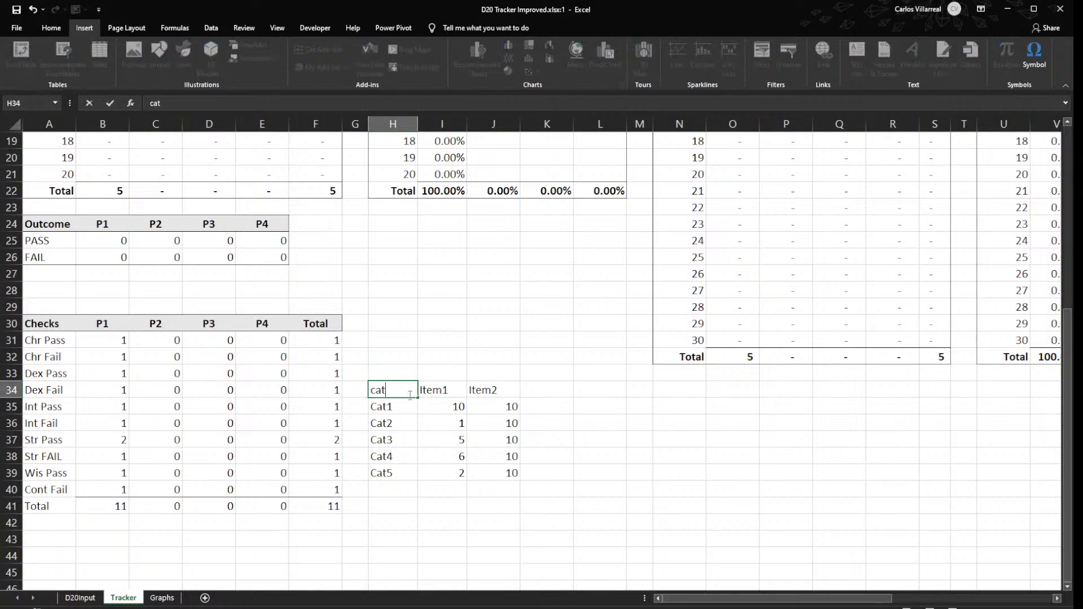
pyautogui.press('Tab')
# - Insert a radar chart from the sample data in H34:J39 and place it beside that table
pyautogui.moveTo(386, 393); pyautogui.dragTo(473, 474)
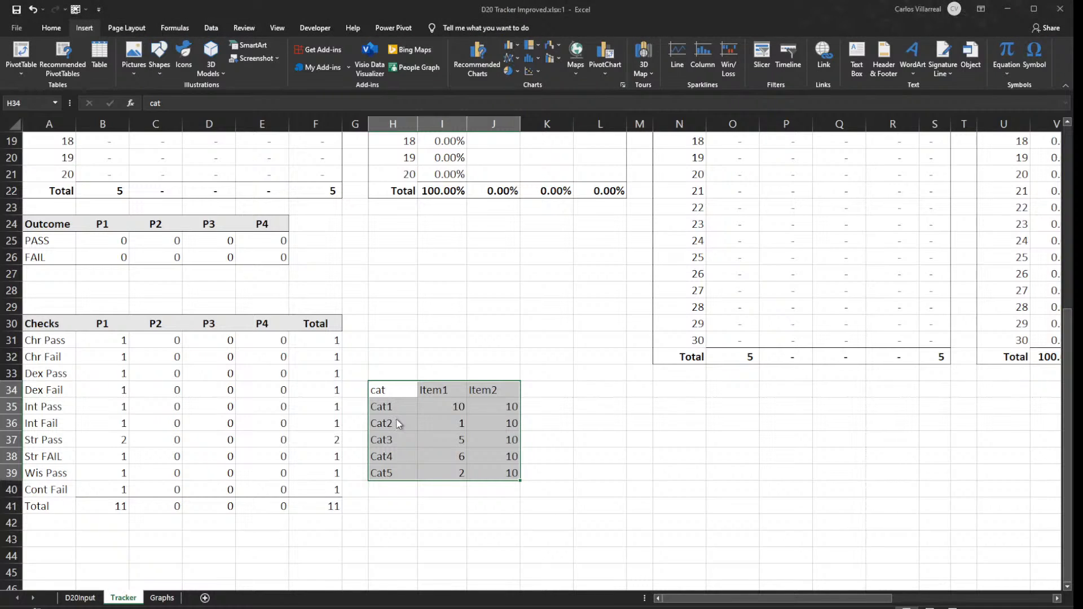
pyautogui.click(648, 464)
pyautogui.moveTo(573, 240); pyautogui.dragTo(758, 349)
# - Rename the Item2 header in J34 as Total
pyautogui.scroll(-2, 440, 340)
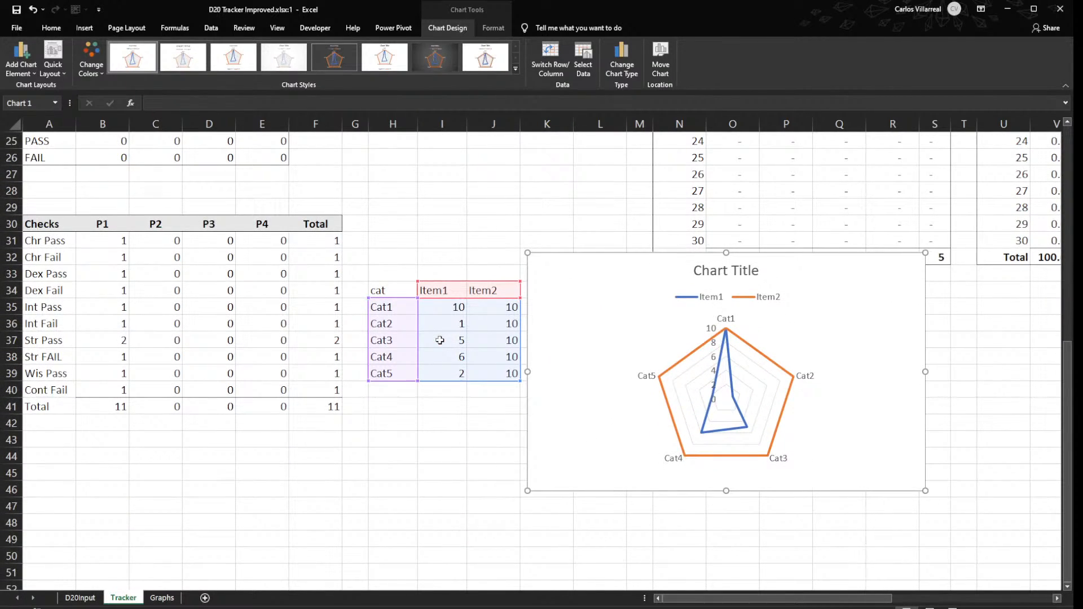
pyautogui.click(488, 291)
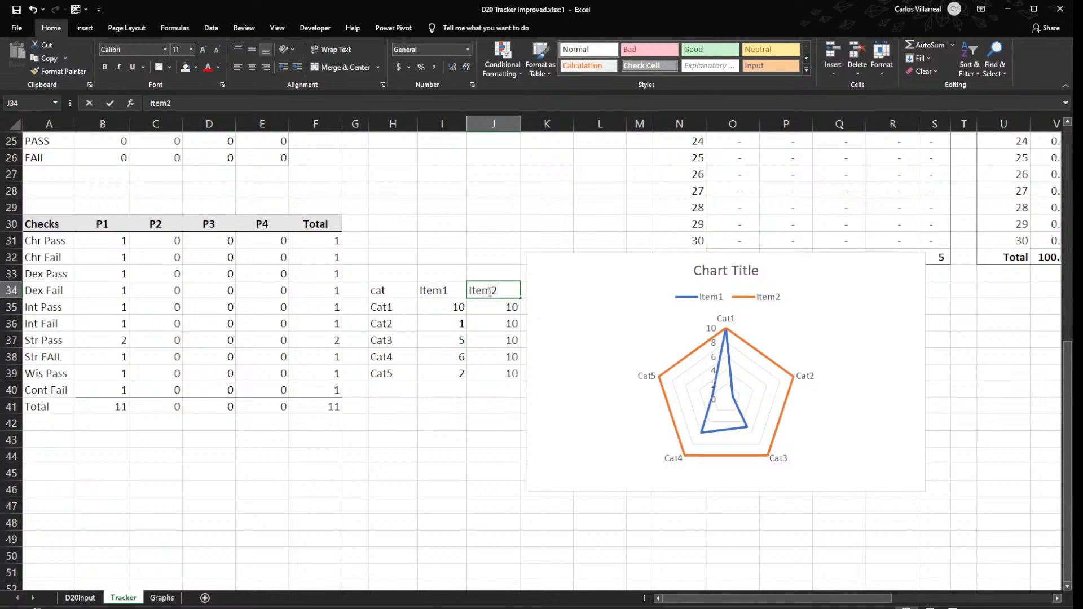
pyautogui.write('Total')
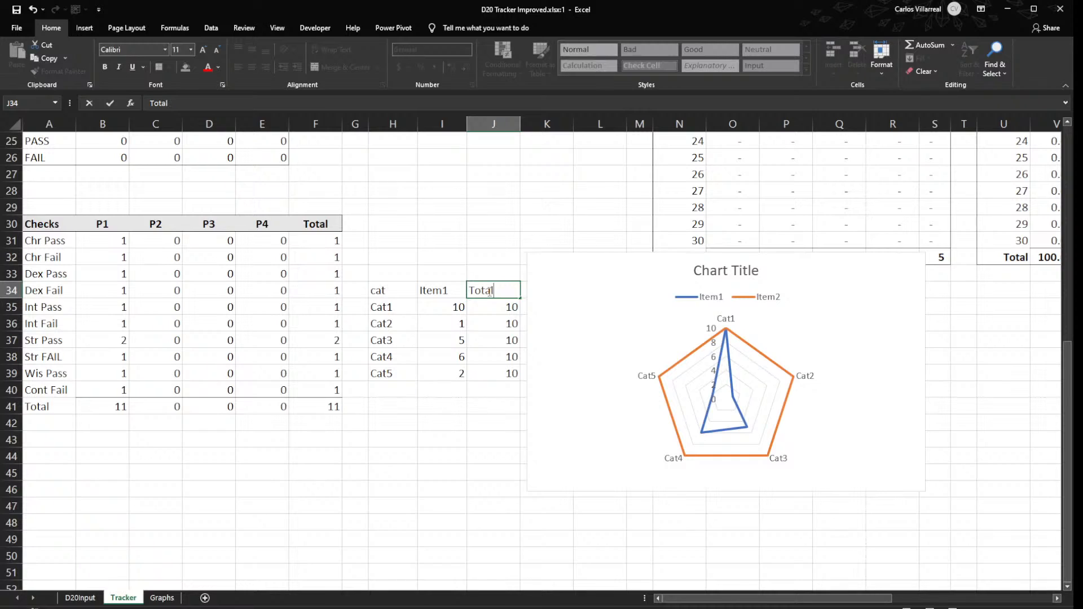
pyautogui.press('Return')
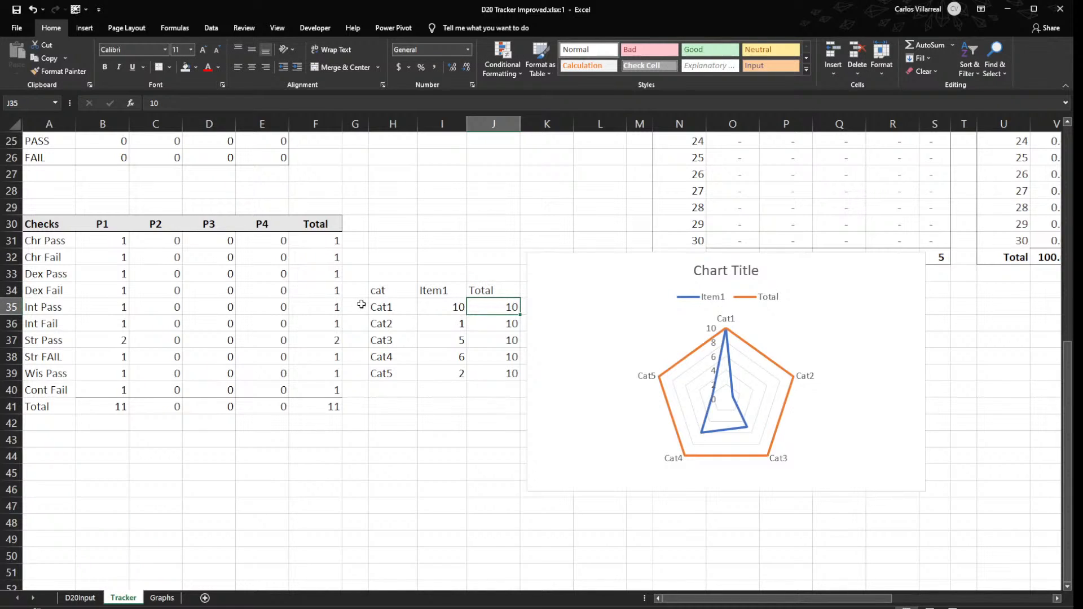
# - Rename the five categories in H35:H39 as Chr, Dex, Int, Str and Cont
pyautogui.click(389, 308)
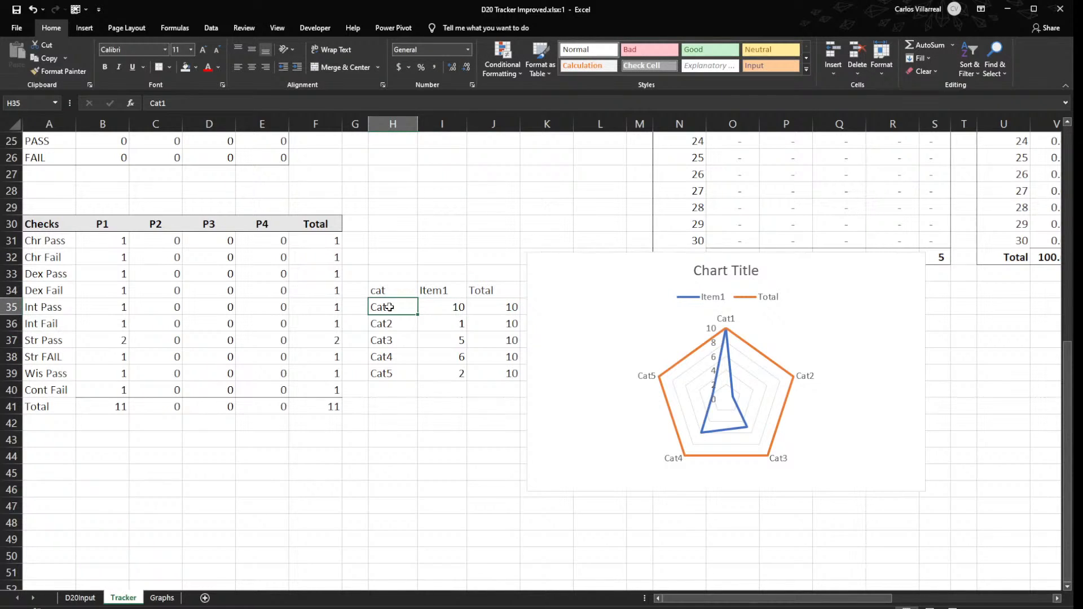
pyautogui.write('Chr')
pyautogui.press('Return')
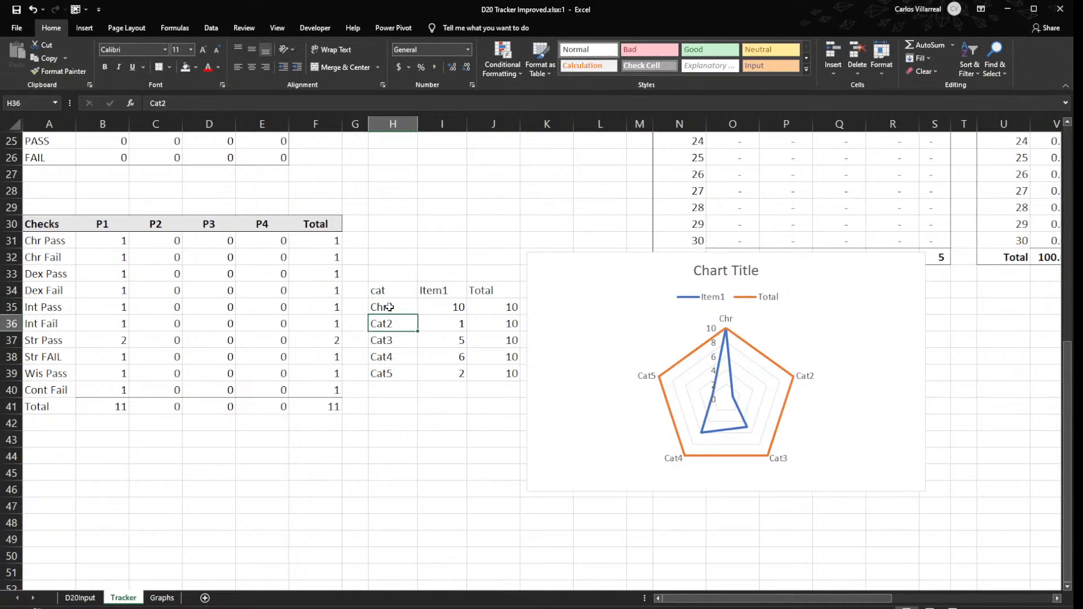
pyautogui.write('Dex')
pyautogui.press('Return')
pyautogui.write('Int')
pyautogui.press('Return')
pyautogui.write('Str')
pyautogui.press('Return')
pyautogui.write('C')
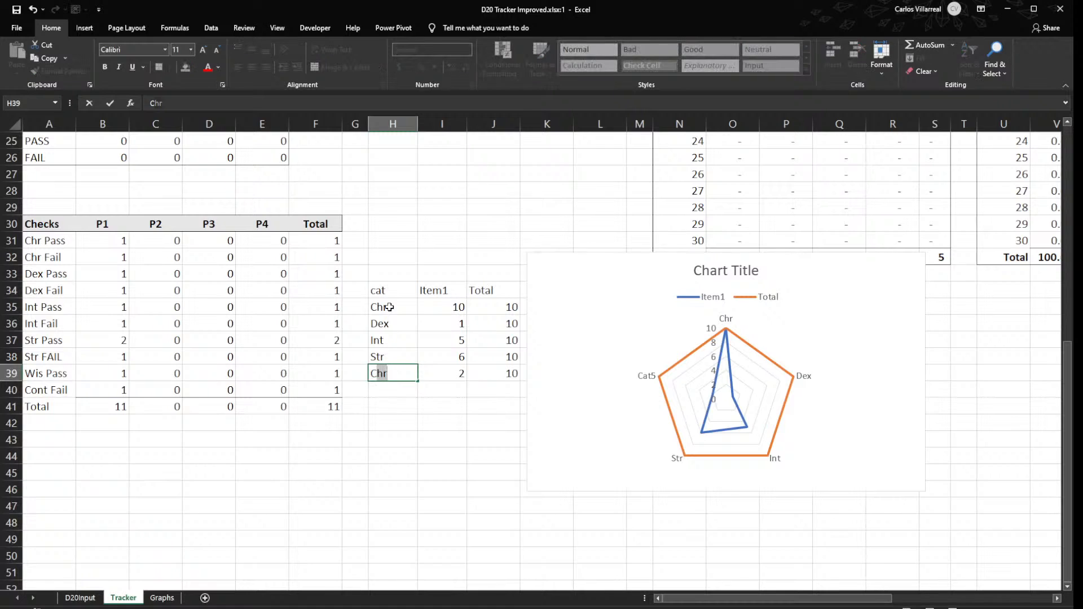
pyautogui.write('ont')
pyautogui.press('Return')
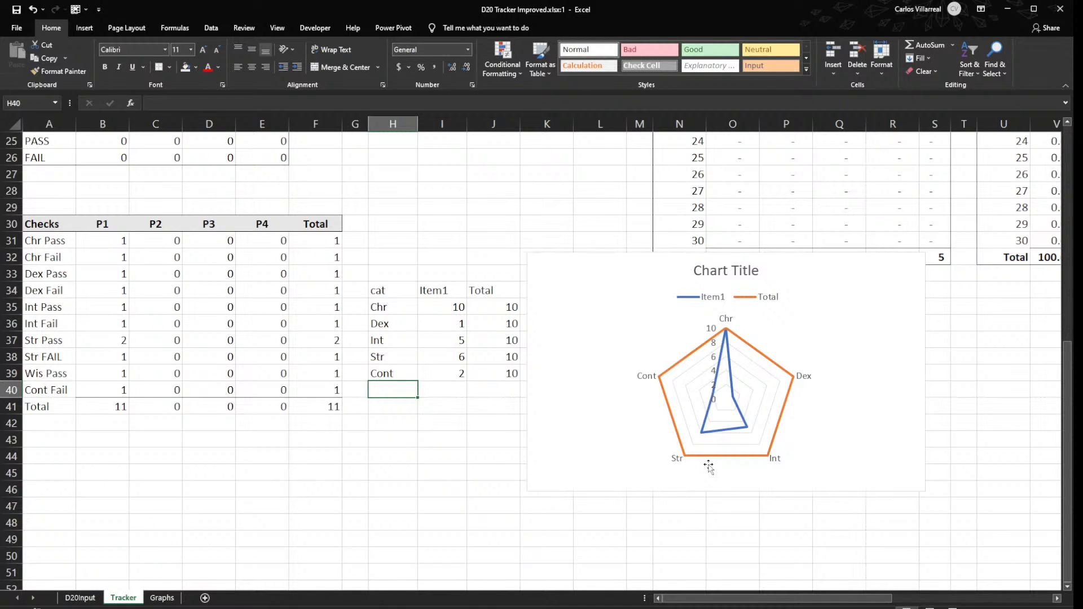
# - Link the Total cells J35:J39 to the P1 checks total with the formula =$B$41
pyautogui.click(501, 305)
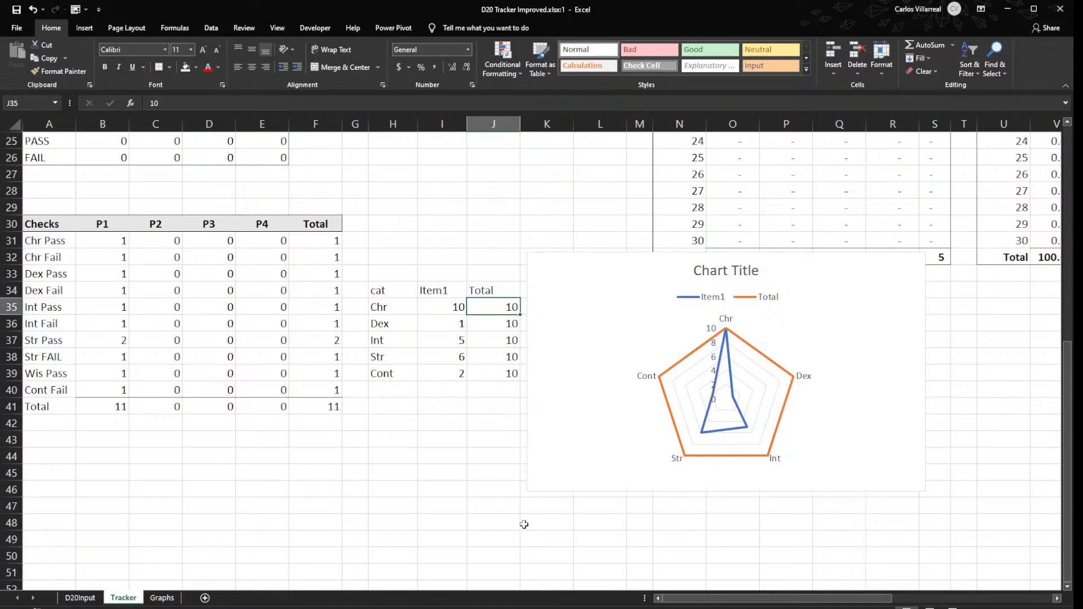
pyautogui.write('=')
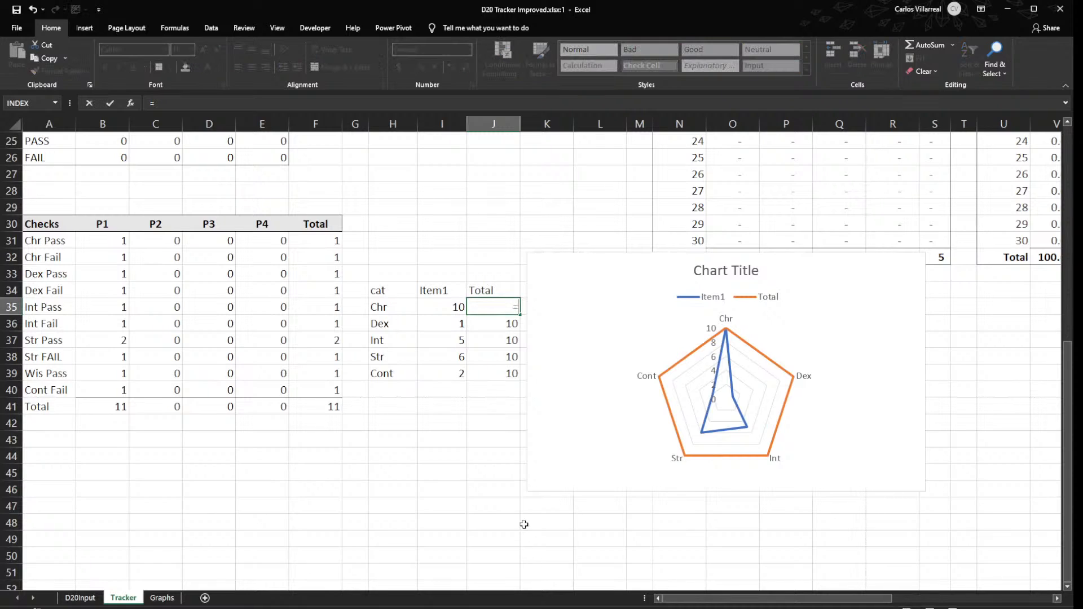
pyautogui.click(83, 409)
pyautogui.press('F4')
pyautogui.press('Return')
pyautogui.click(499, 306)
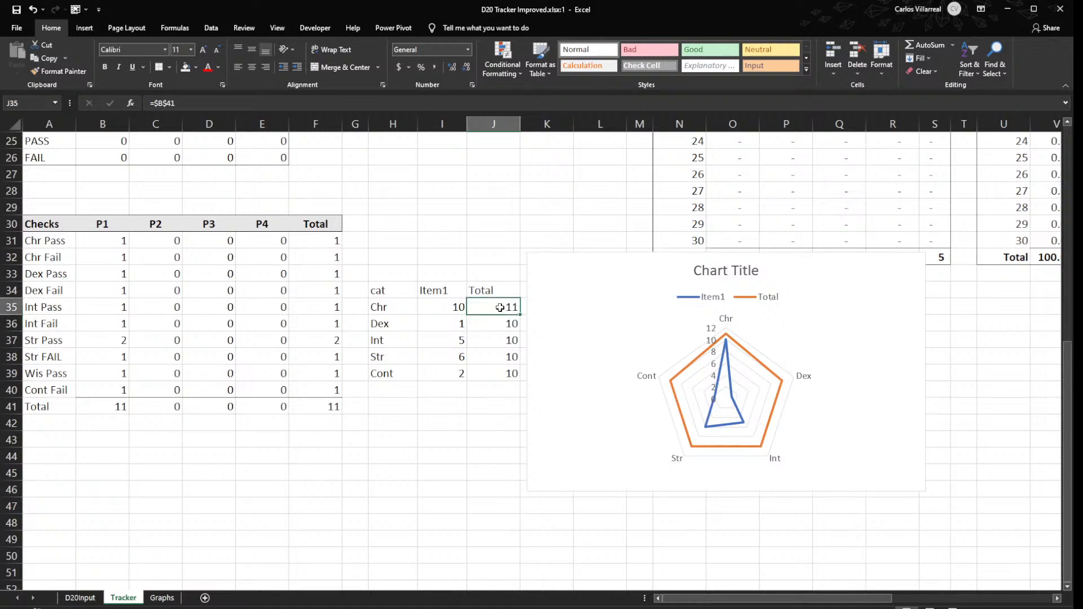
pyautogui.moveTo(518, 311); pyautogui.dragTo(510, 384)
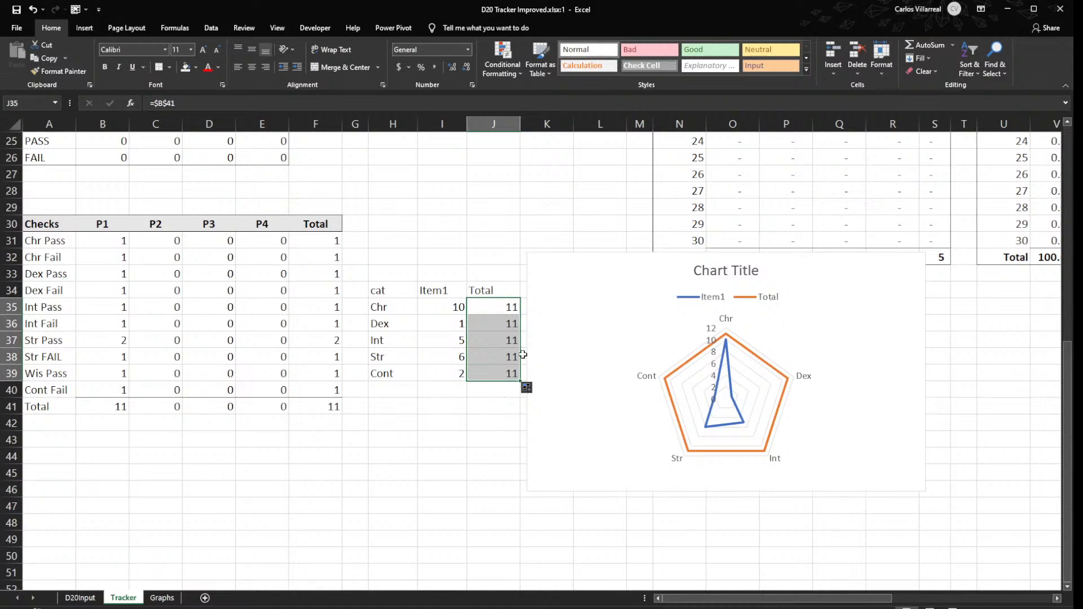
# - Link the Chr, Dex and Int Item1 cells I35:I37 to P1's pass counts with =B31, =B33 and =B35
pyautogui.moveTo(446, 304); pyautogui.dragTo(445, 303)
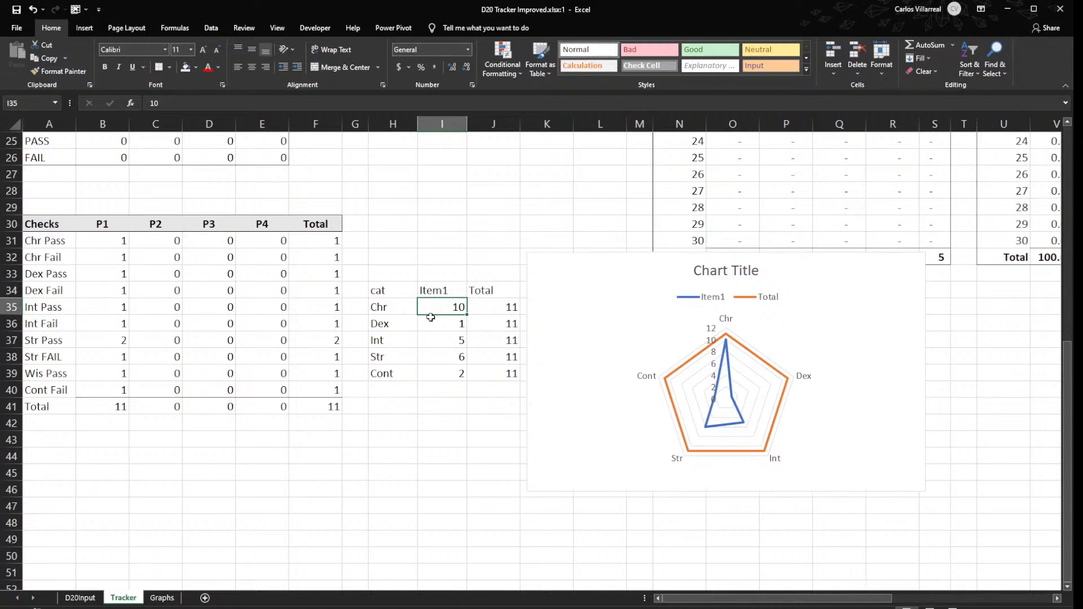
pyautogui.write('=')
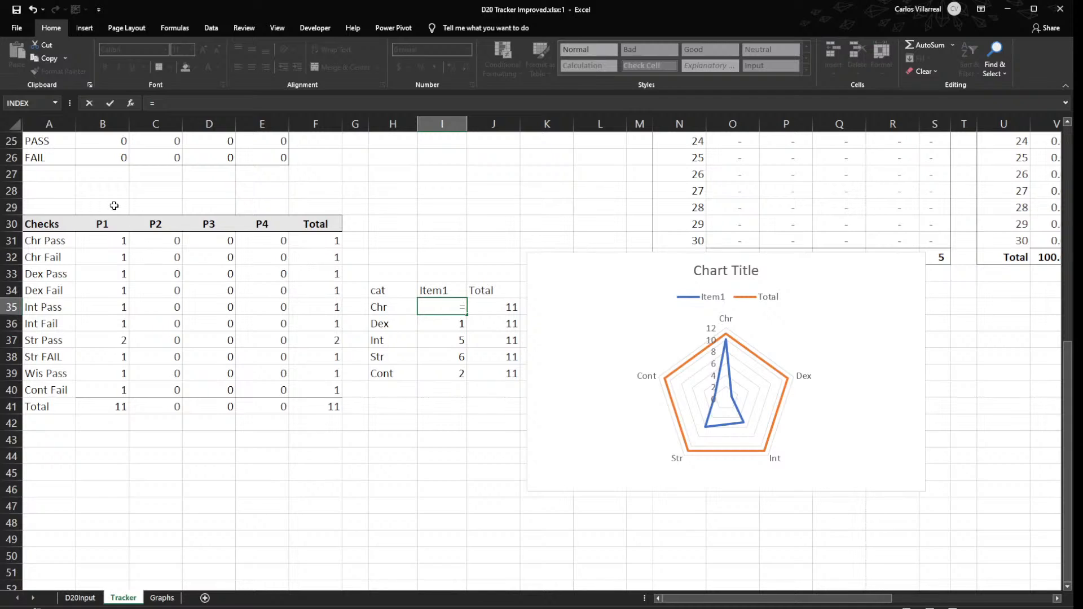
pyautogui.click(124, 247)
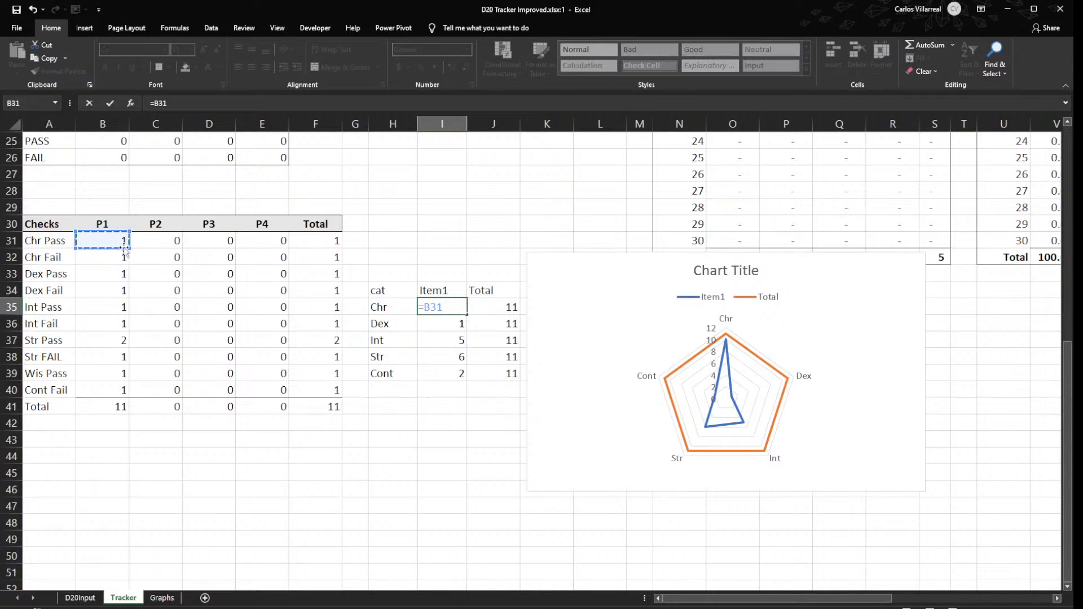
pyautogui.press('Return')
pyautogui.write('=')
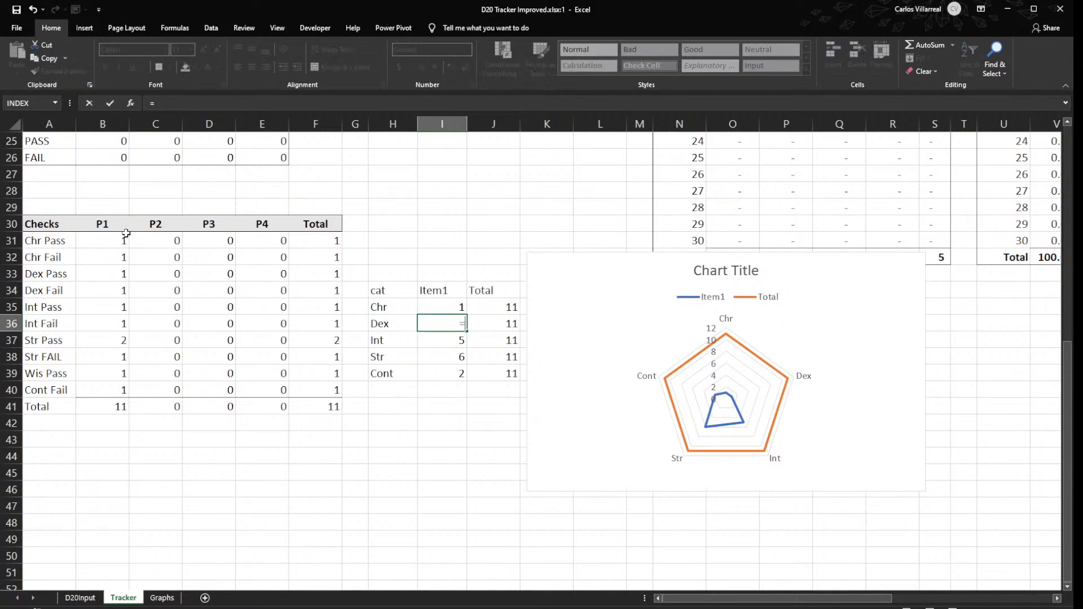
pyautogui.click(99, 273)
pyautogui.press('Return')
pyautogui.write('=')
pyautogui.click(90, 308)
pyautogui.press('Return')
# - Link the Str and Cont Item1 cells I38:I39 to P1's Str Pass and Wis Pass counts with =B37 and =B39
pyautogui.write('=')
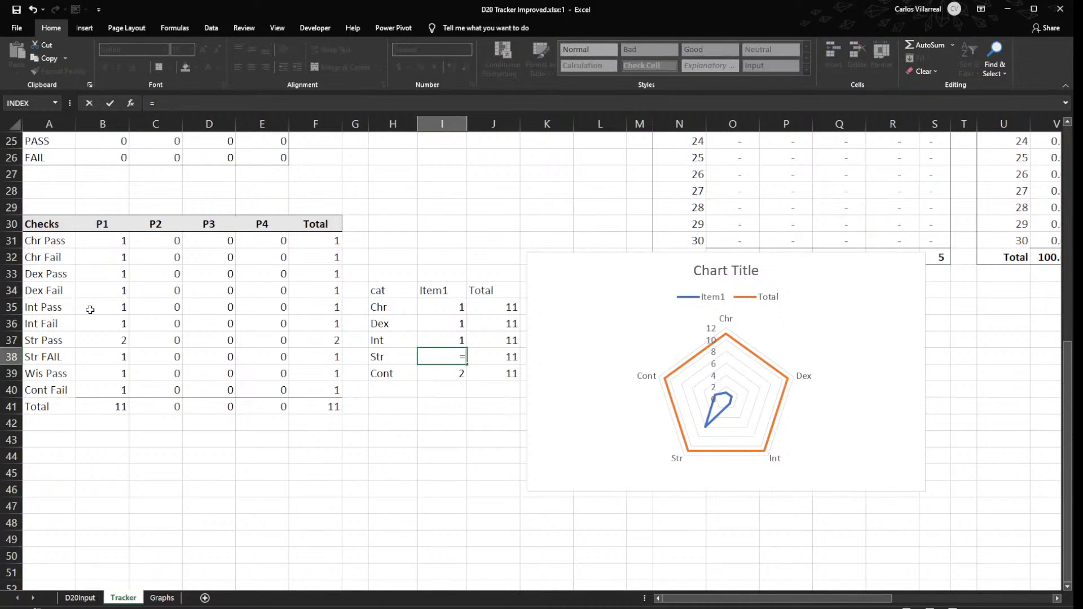
pyautogui.click(112, 339)
pyautogui.press('Return')
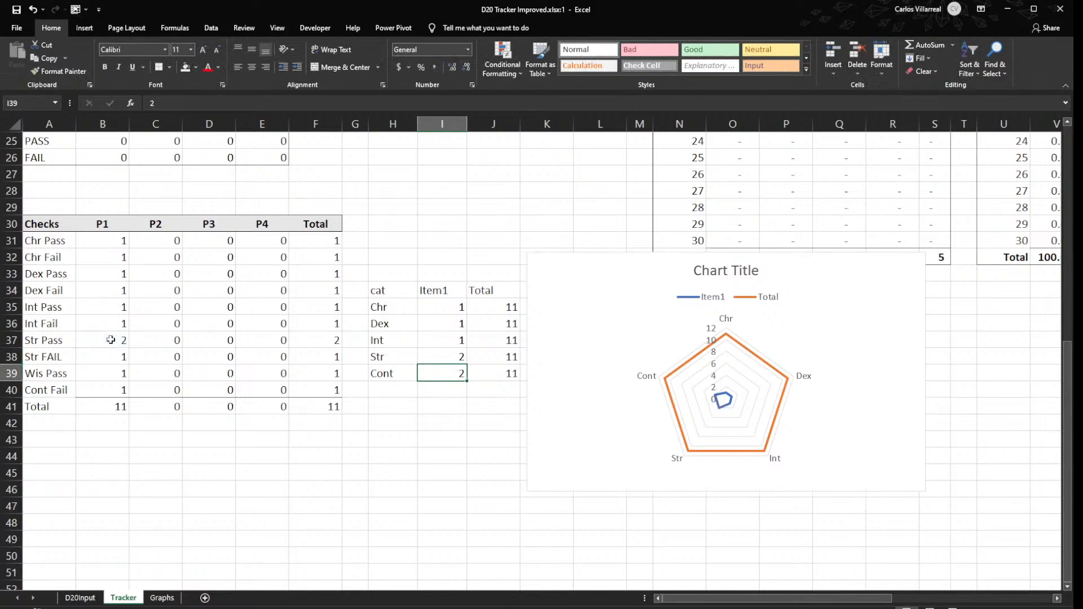
pyautogui.write('=')
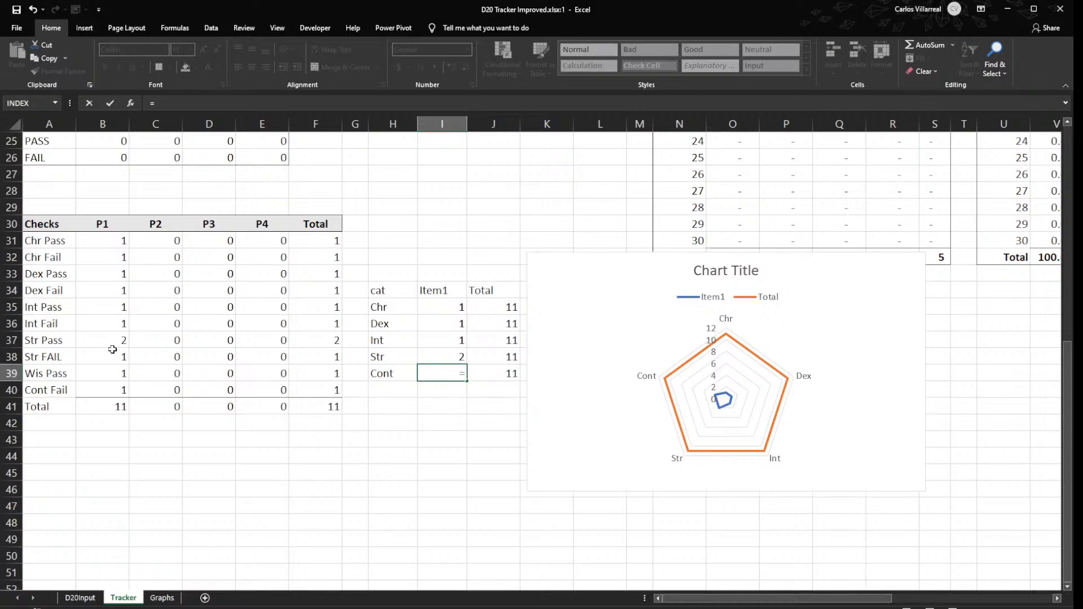
pyautogui.click(107, 374)
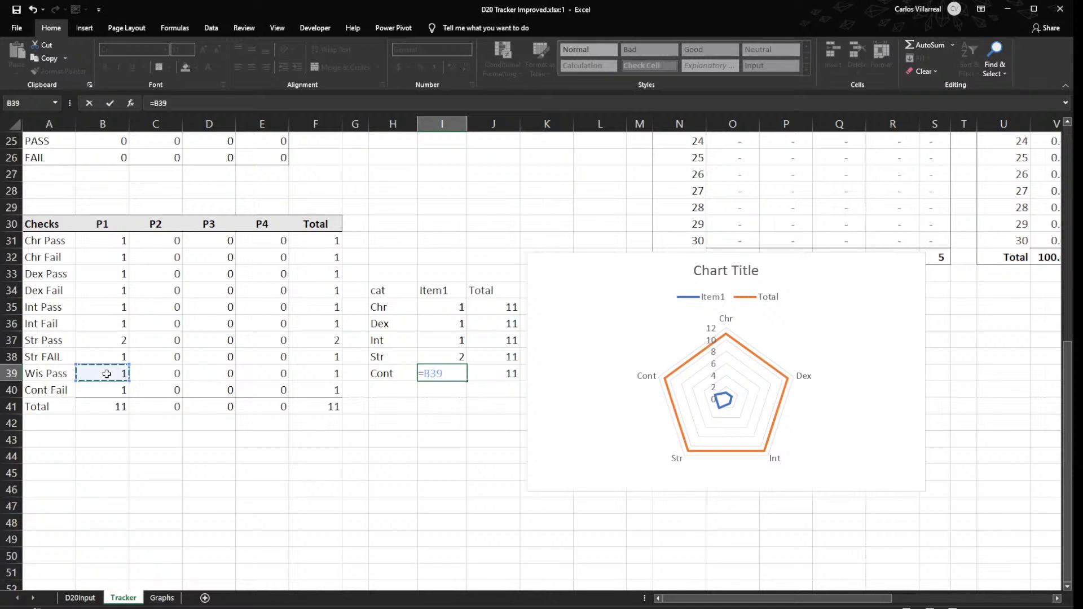
pyautogui.press('Return')
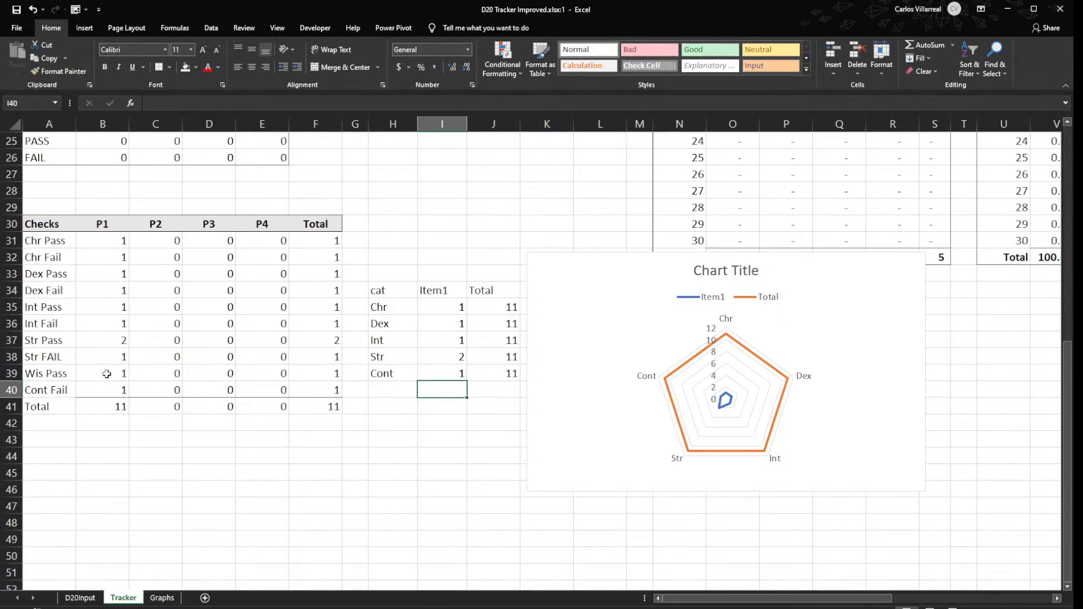
pyautogui.click(107, 374)
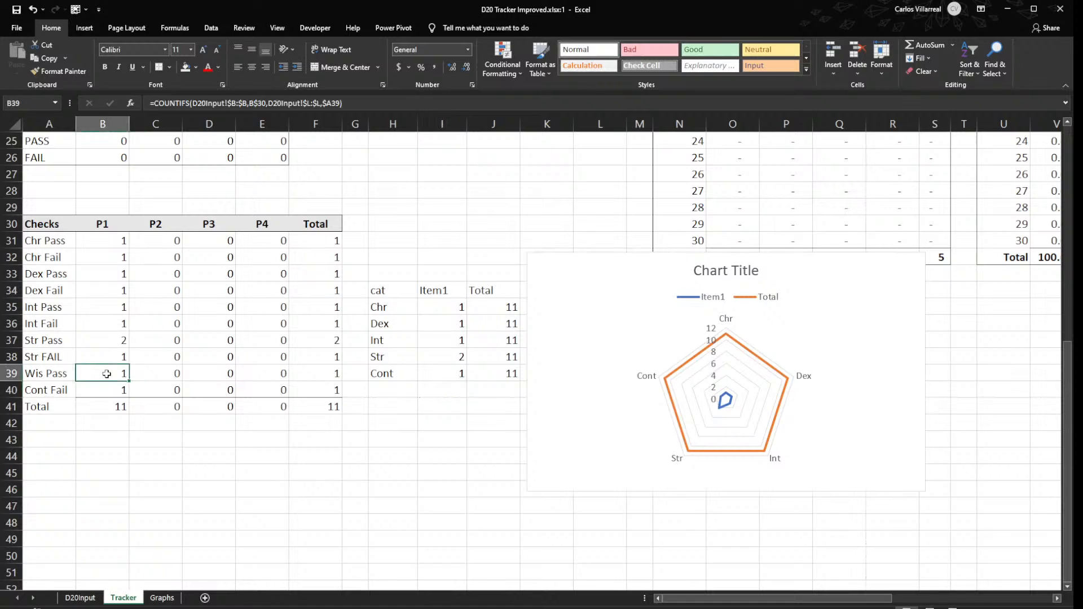
pyautogui.click(341, 452)
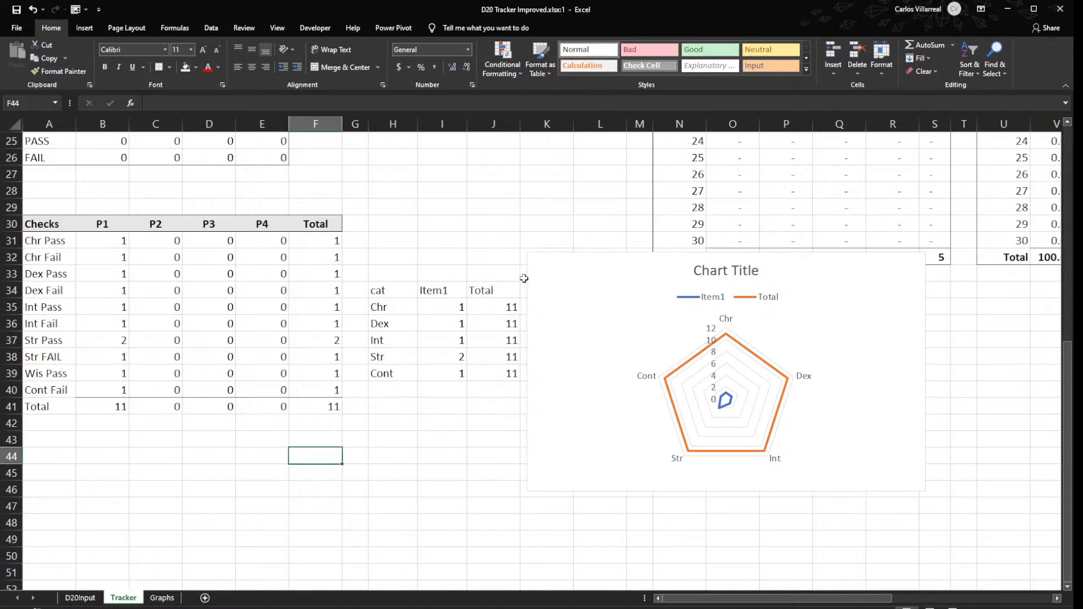
# - Replace the Chr Total in J35 with a sum of P1's individual pass counts, =SUM(B31,B33,B35,B37,B39)
pyautogui.click(494, 295)
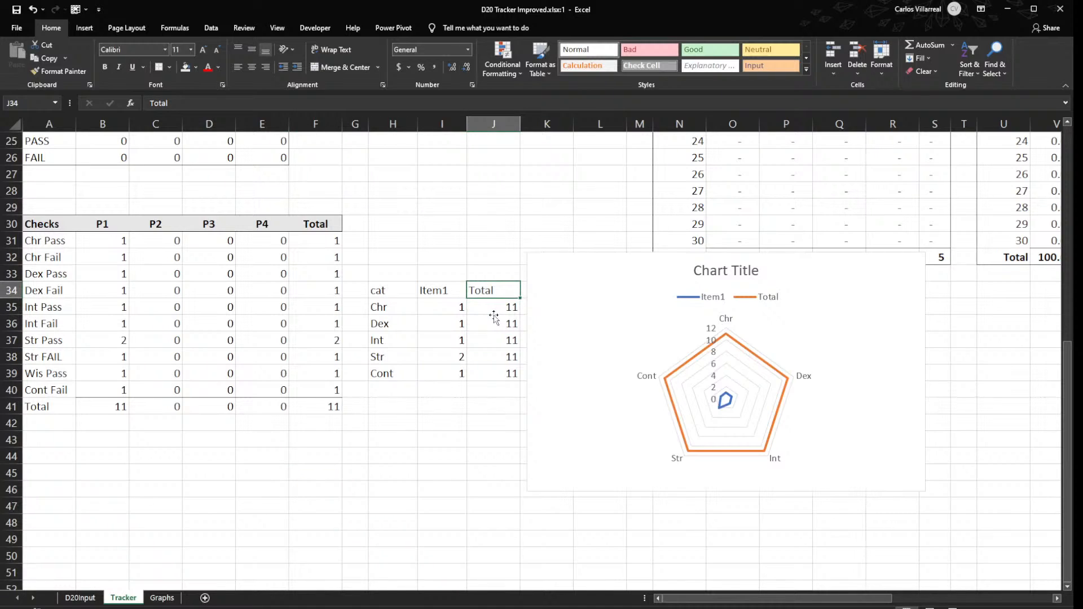
pyautogui.doubleClick(490, 308)
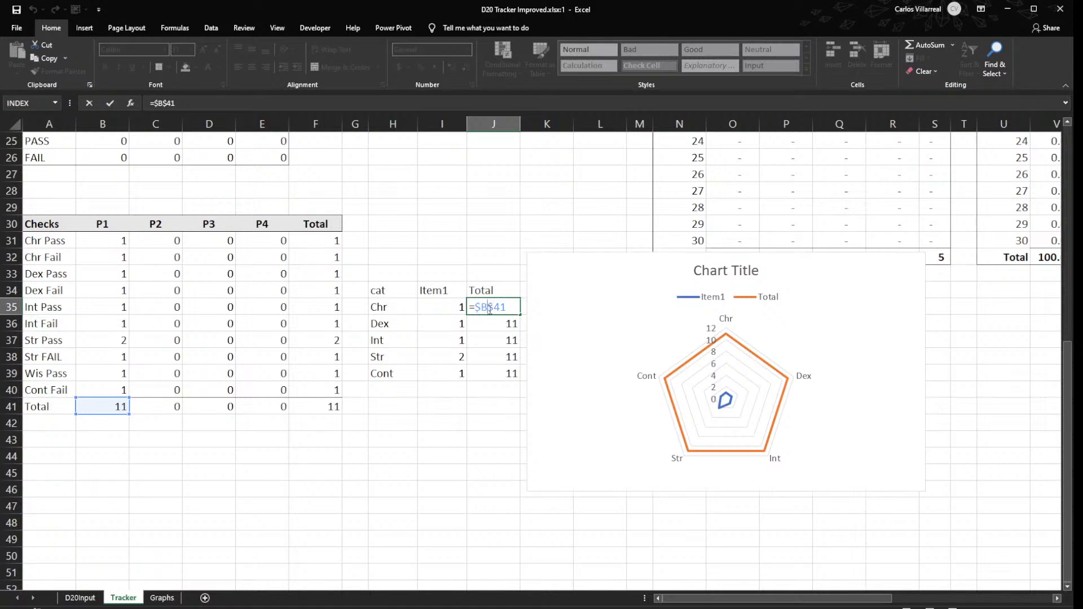
pyautogui.press('Escape')
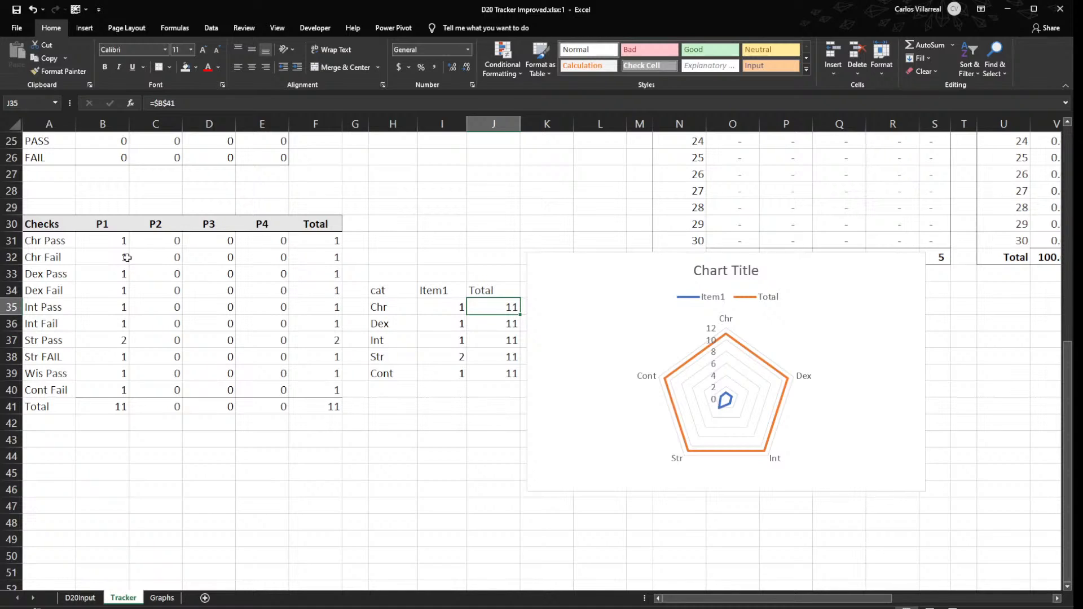
pyautogui.hotkey('alt', '=')
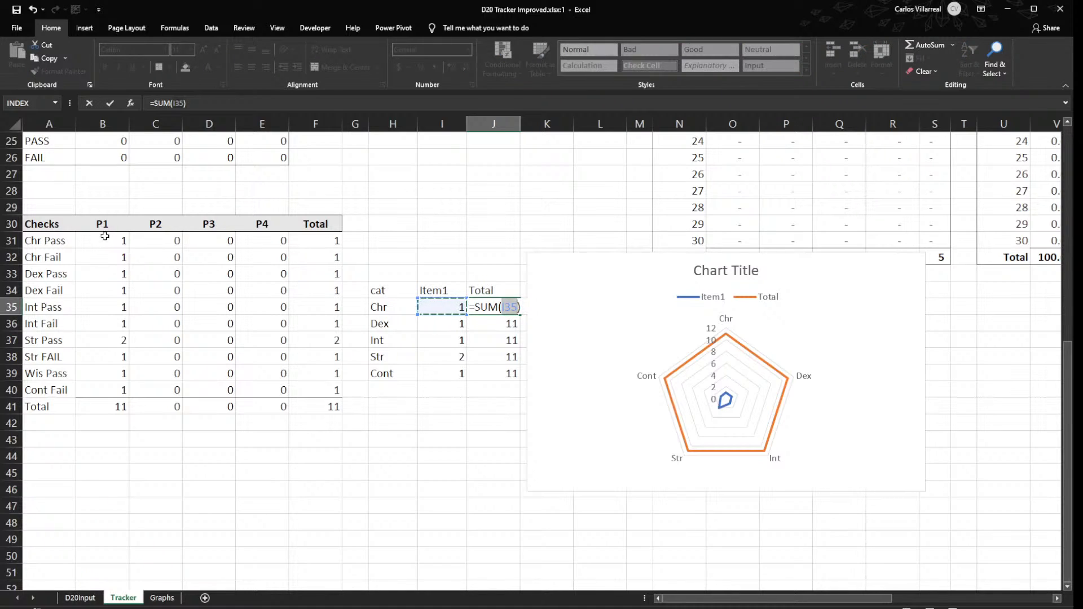
pyautogui.click(107, 239)
pyautogui.write(',')
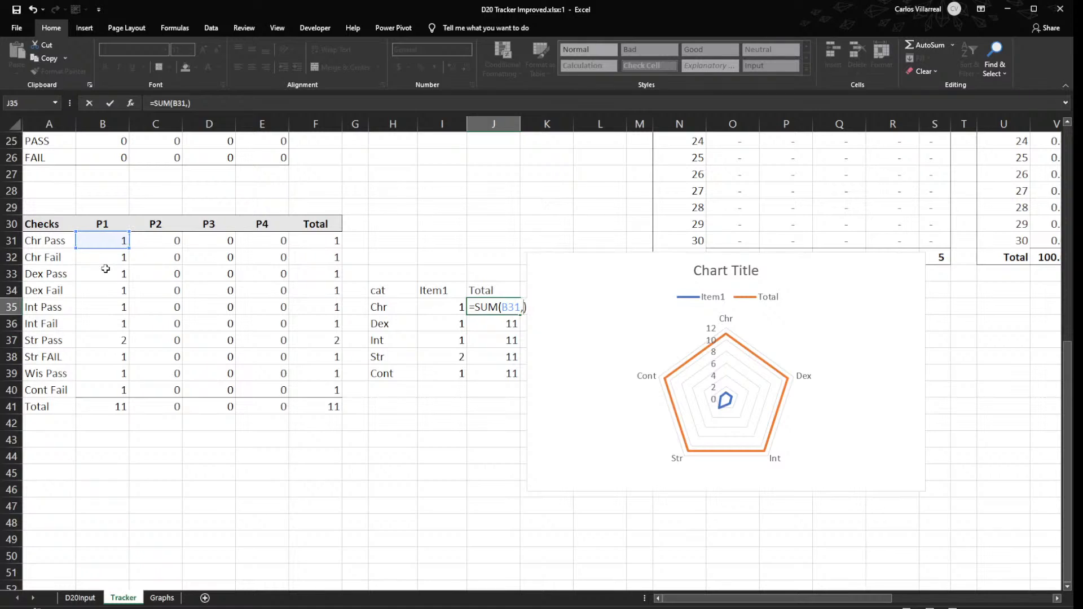
pyautogui.click(104, 273)
pyautogui.write(',')
pyautogui.click(100, 307)
pyautogui.write(',')
pyautogui.click(104, 339)
pyautogui.write(',')
pyautogui.click(100, 372)
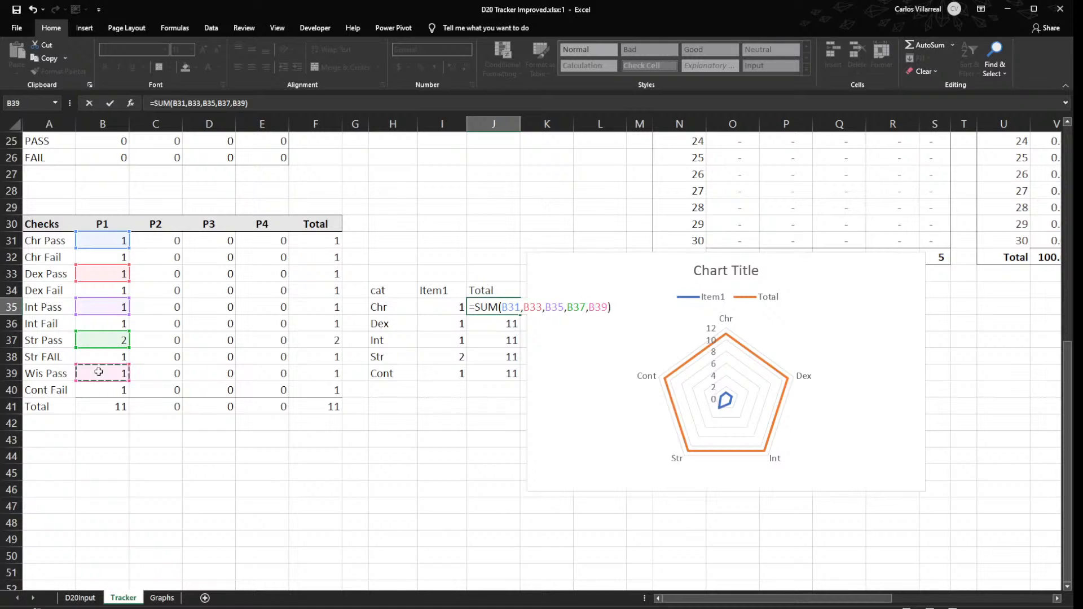
pyautogui.write(')')
pyautogui.press('Return')
pyautogui.click(510, 307)
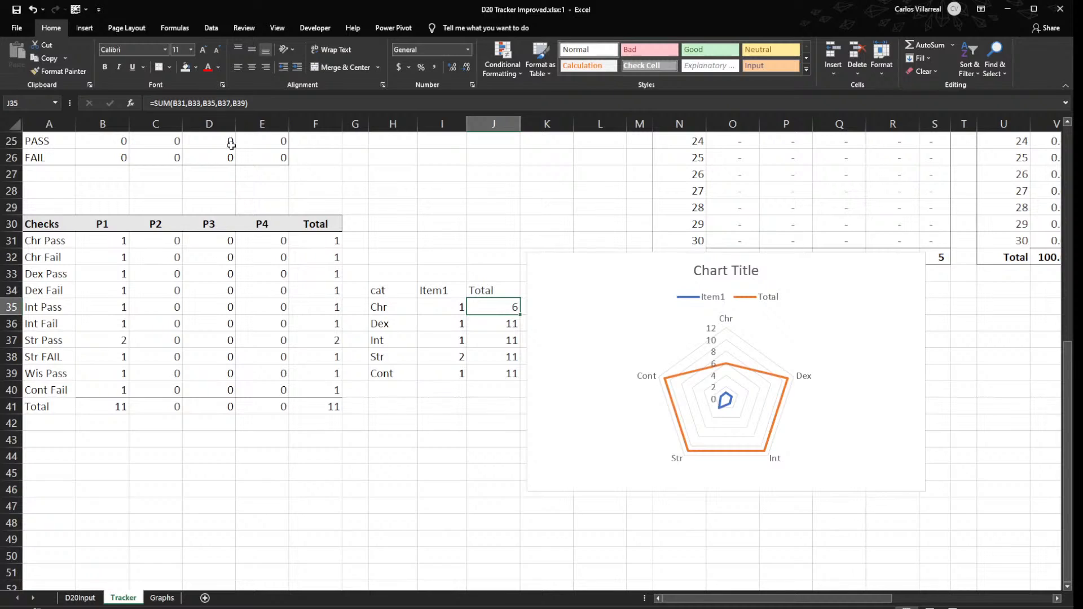
pyautogui.click(184, 102)
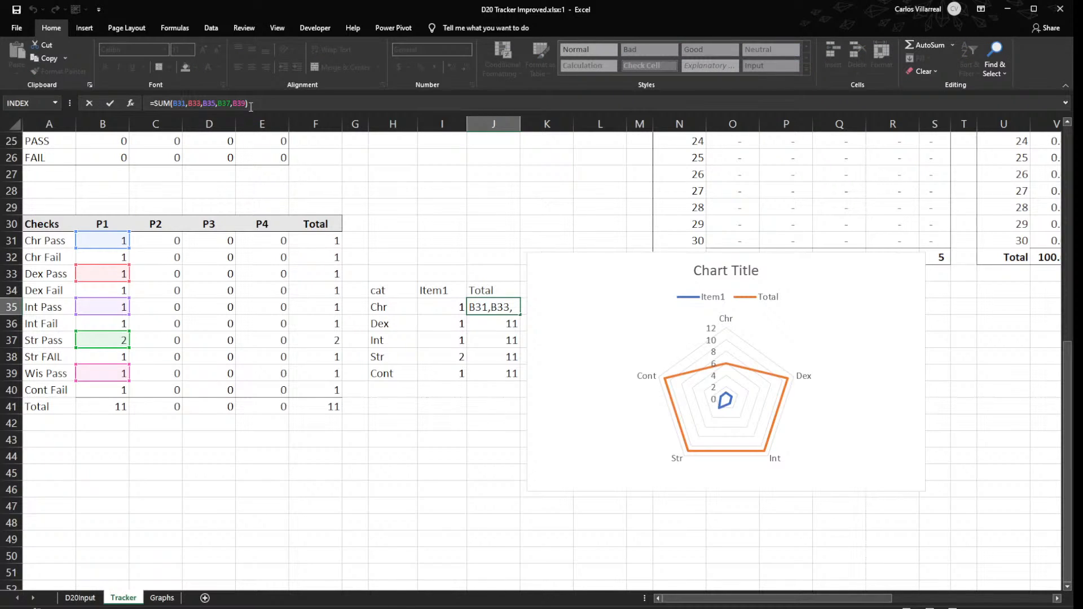
pyautogui.press('Escape')
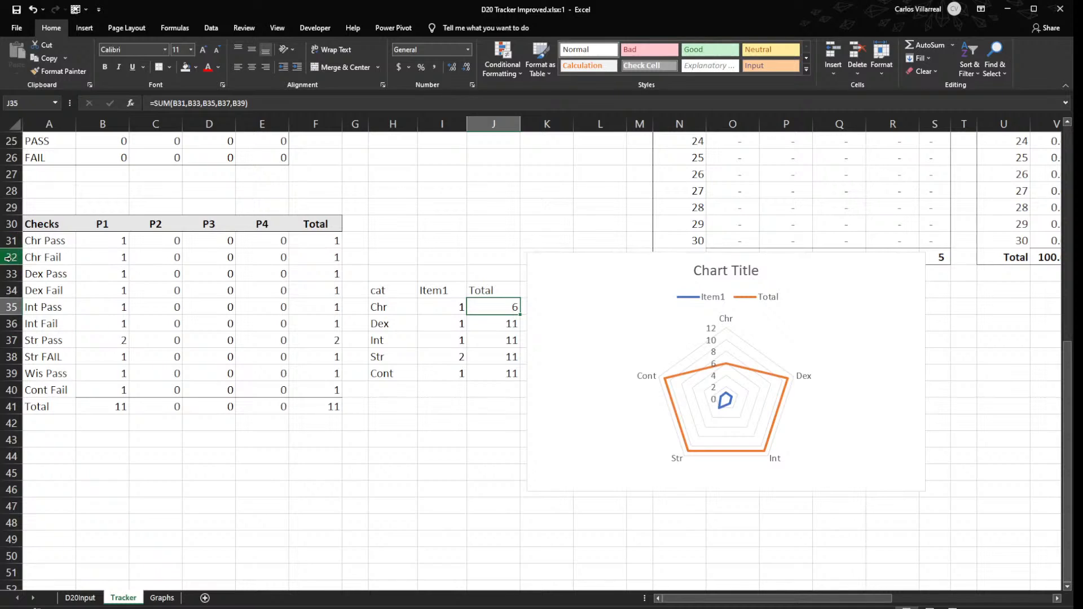
# - Reorder the Checks table so the Chr, Dex, Int, Str and Wis Pass rows occupy rows 31:35, above all Fail rows
pyautogui.moveTo(47, 257); pyautogui.dragTo(293, 257)
pyautogui.moveTo(98, 265)
pyautogui.mouseDown()
pyautogui.moveTo(99, 290)
pyautogui.moveTo(92, 278)
pyautogui.mouseUp()
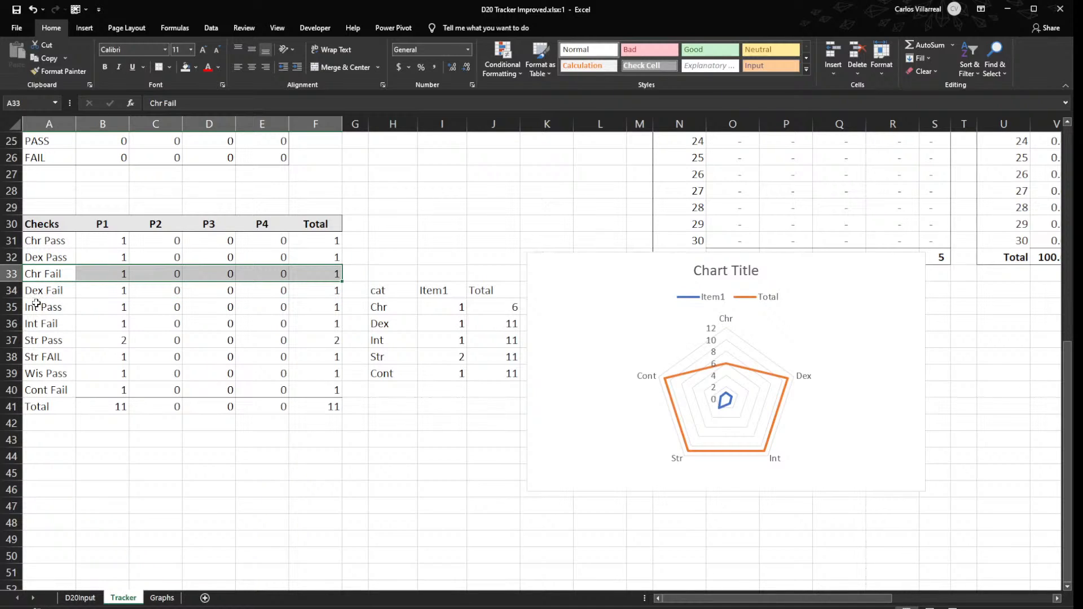
pyautogui.moveTo(37, 307); pyautogui.dragTo(324, 307)
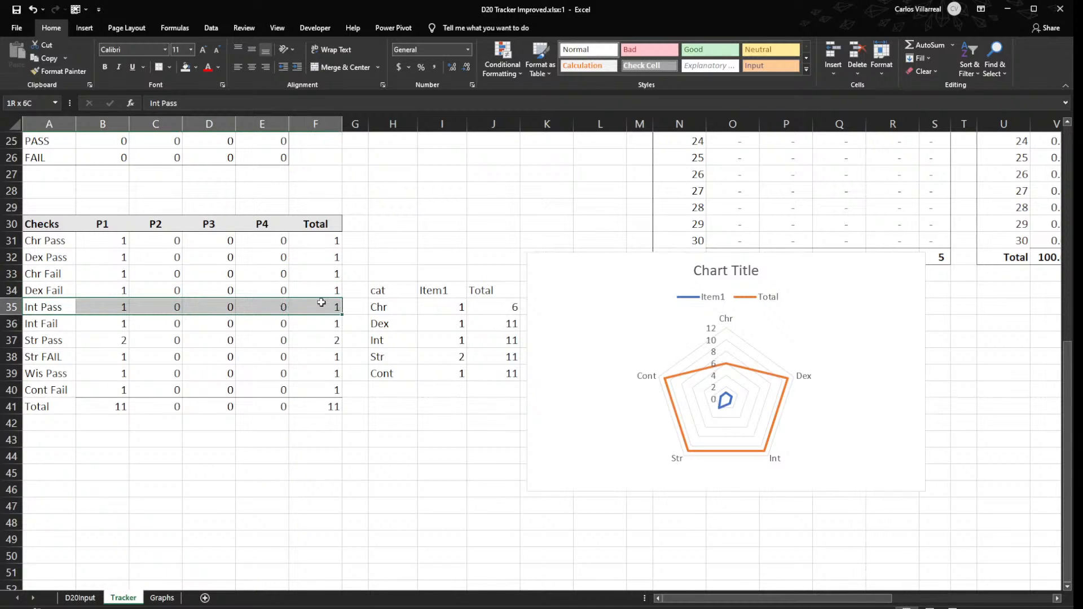
pyautogui.moveTo(241, 317); pyautogui.dragTo(251, 265)
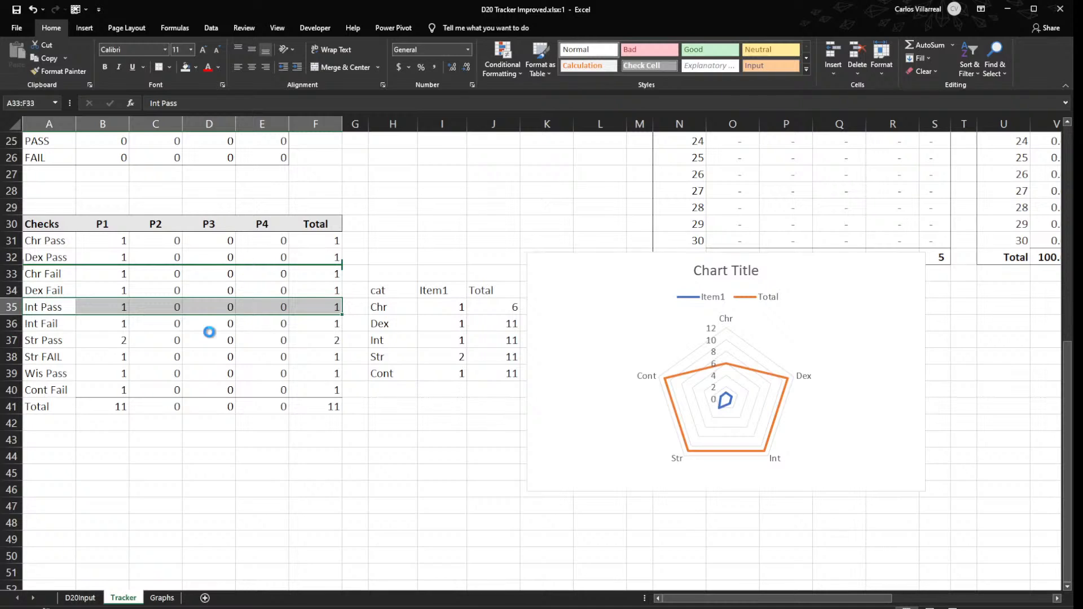
pyautogui.click(31, 338)
pyautogui.moveTo(31, 338); pyautogui.dragTo(339, 340)
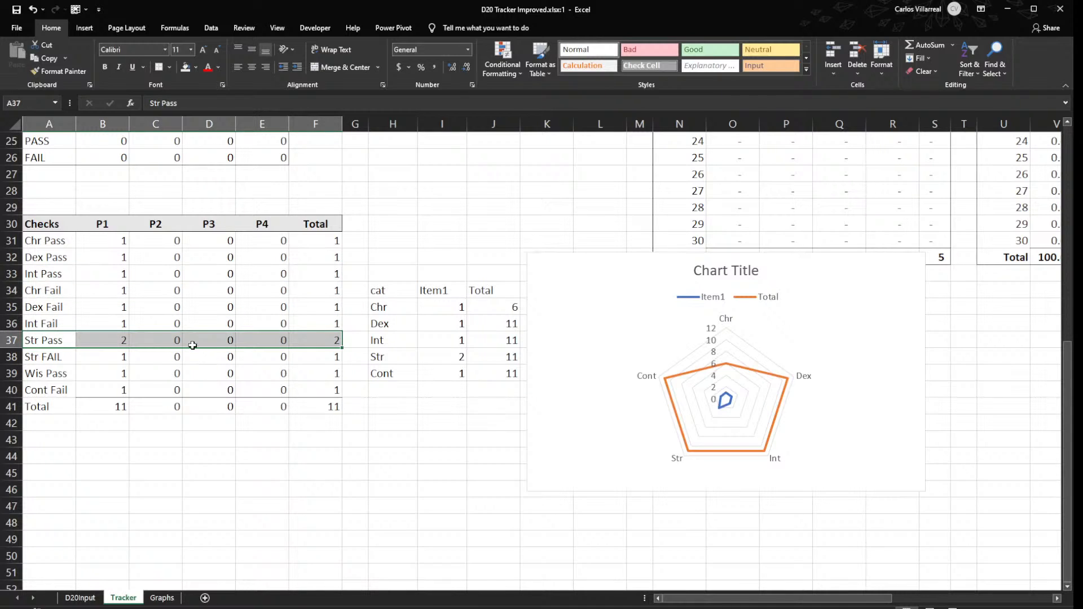
pyautogui.moveTo(194, 297); pyautogui.dragTo(221, 277)
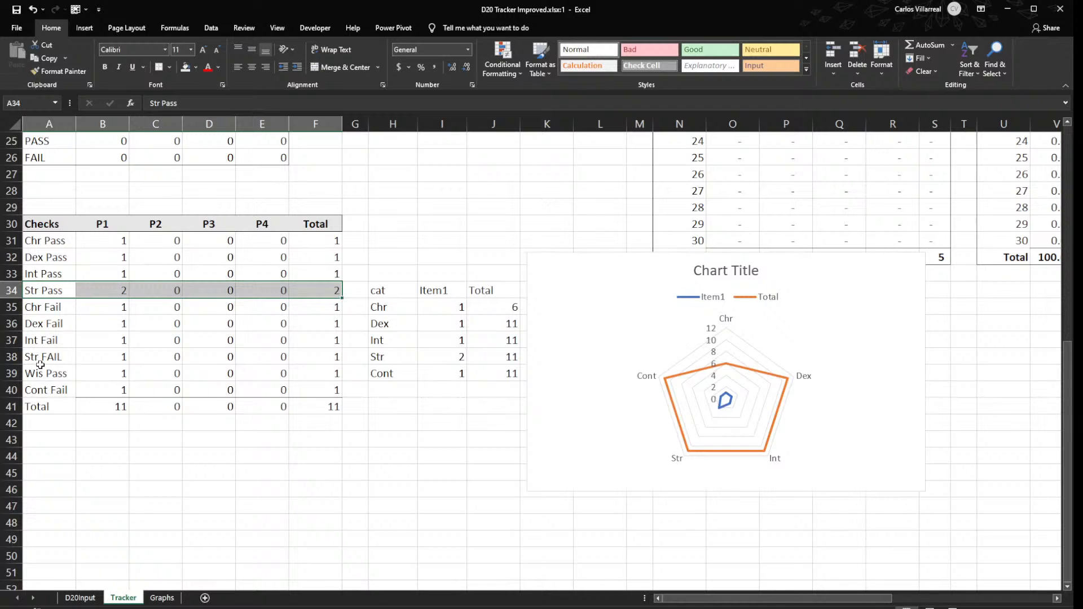
pyautogui.moveTo(43, 367); pyautogui.dragTo(205, 327)
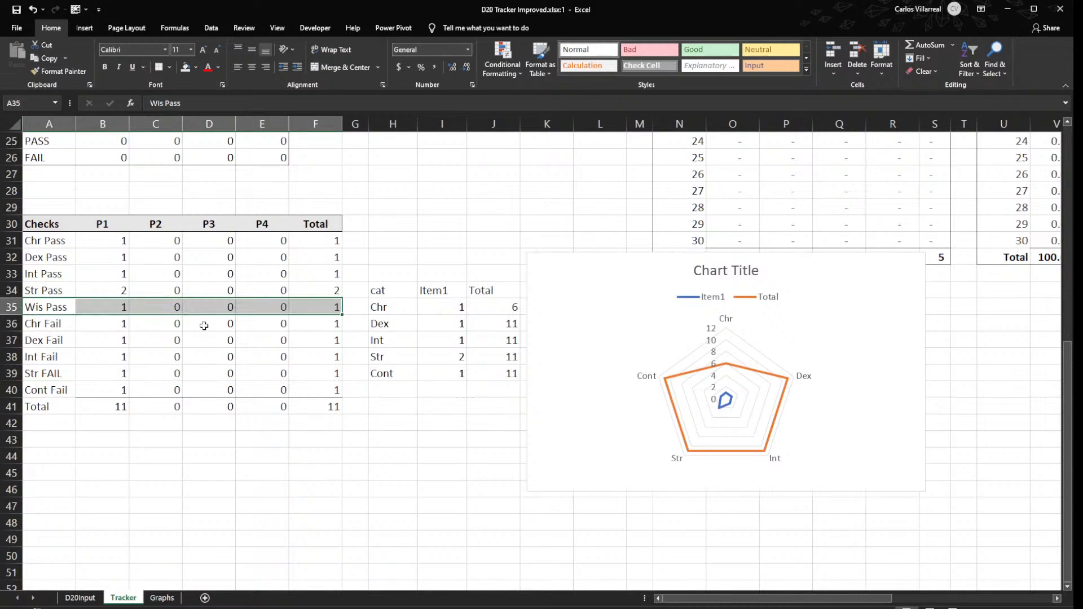
# - Correct the capitalization of the Str FAIL label in A39 to Str Fail
pyautogui.click(52, 373)
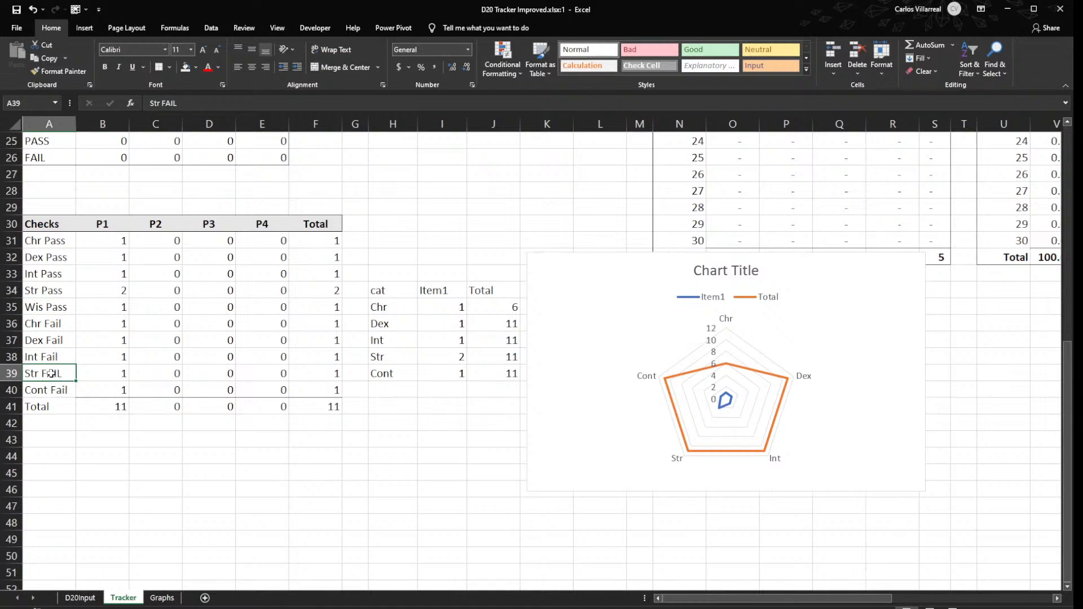
pyautogui.doubleClick(52, 372)
pyautogui.doubleClick(52, 373)
pyautogui.write('f')
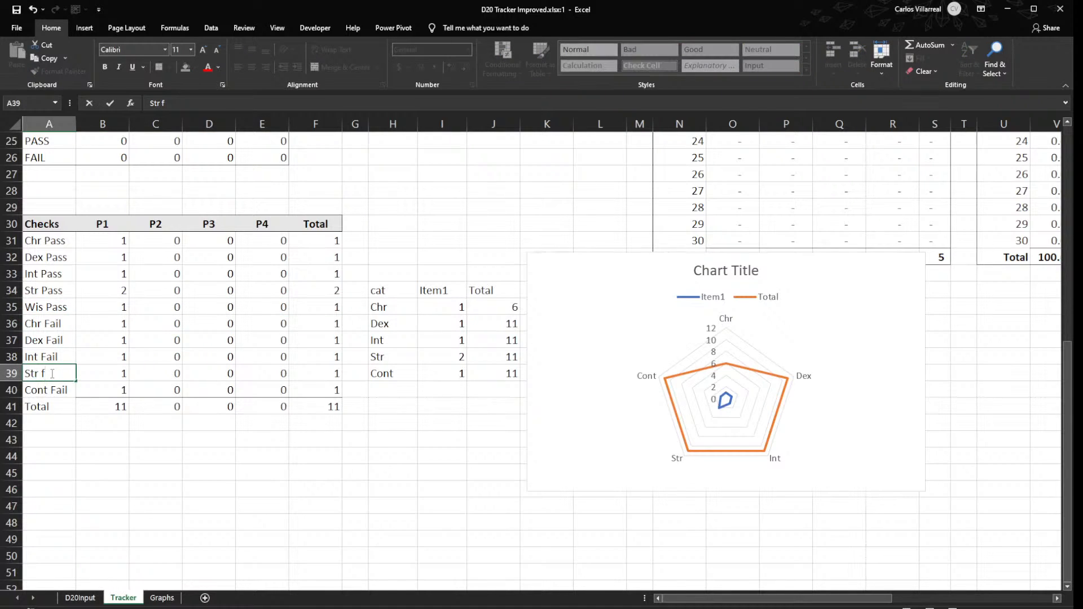
pyautogui.write('ail')
pyautogui.press('Return')
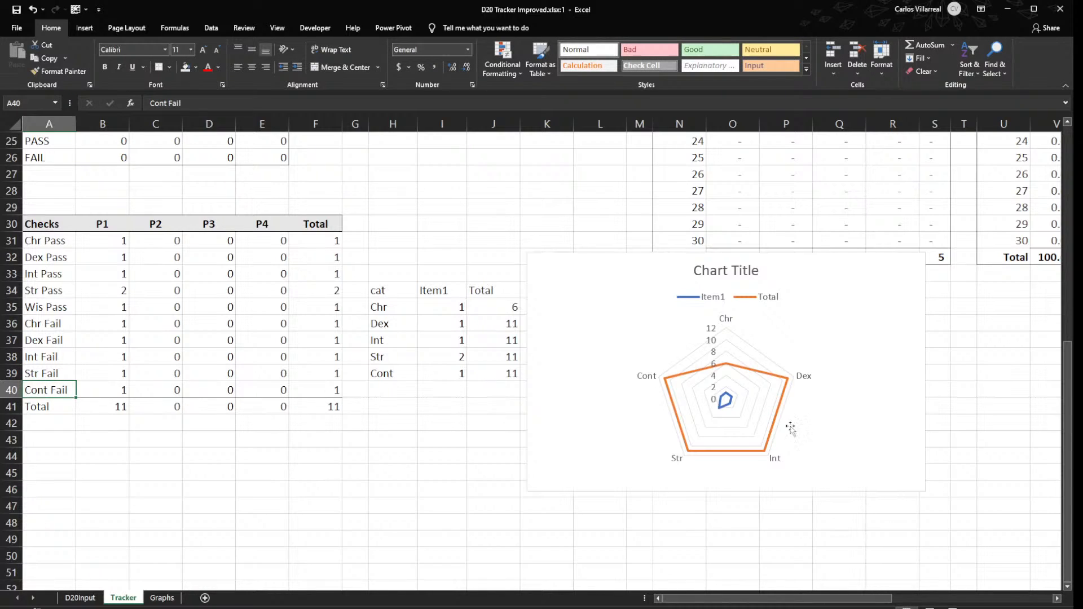
# - Set the Chr Total in J35 to =SUM($B$31:$B$35) and fill the formula down through J39
pyautogui.click(499, 309)
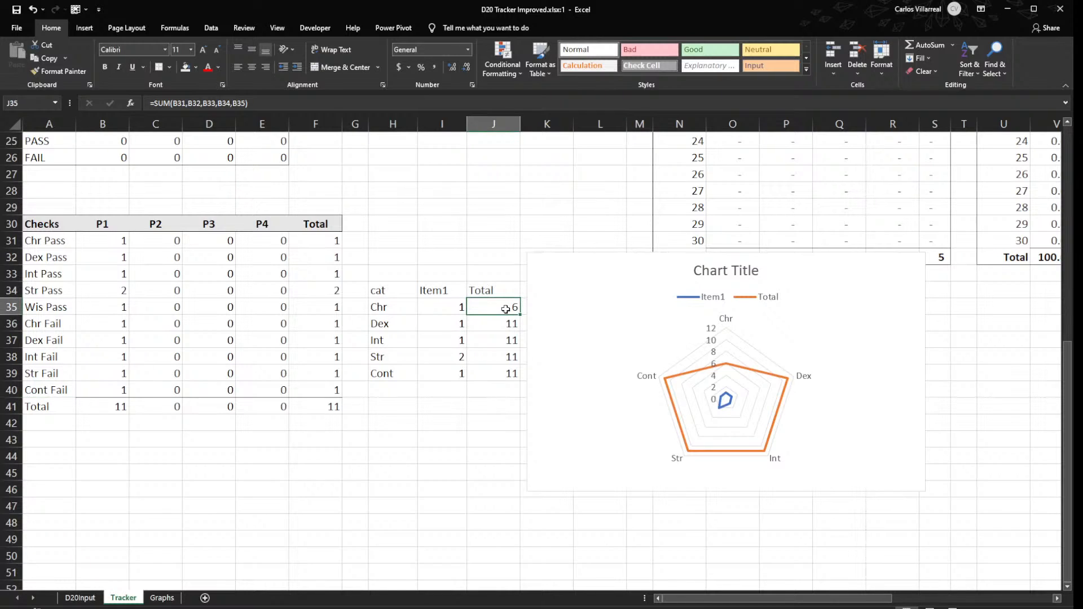
pyautogui.hotkey('alt', '=')
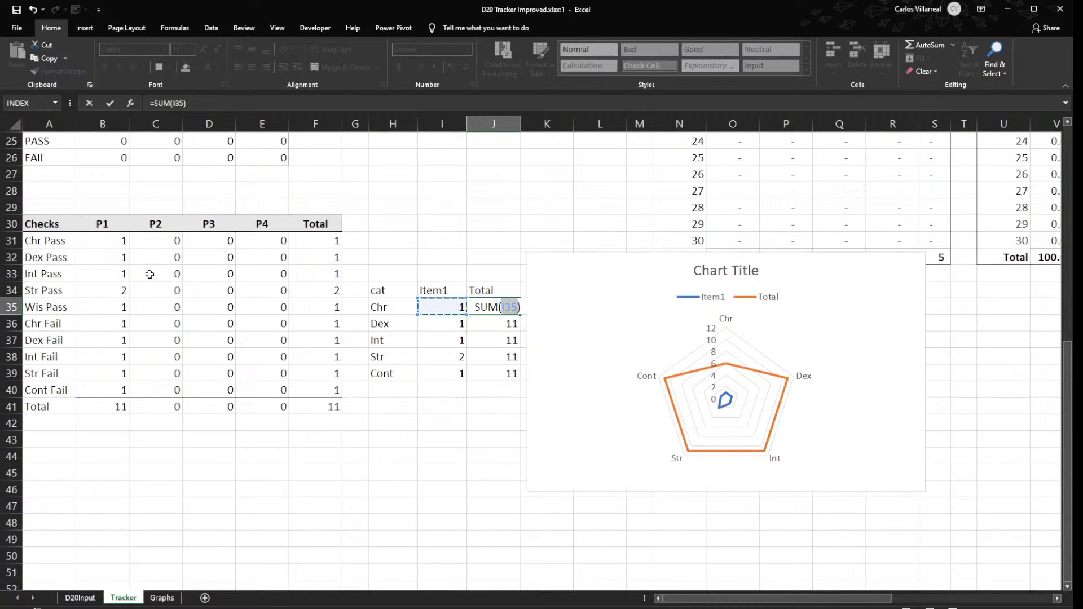
pyautogui.moveTo(117, 241); pyautogui.dragTo(113, 301)
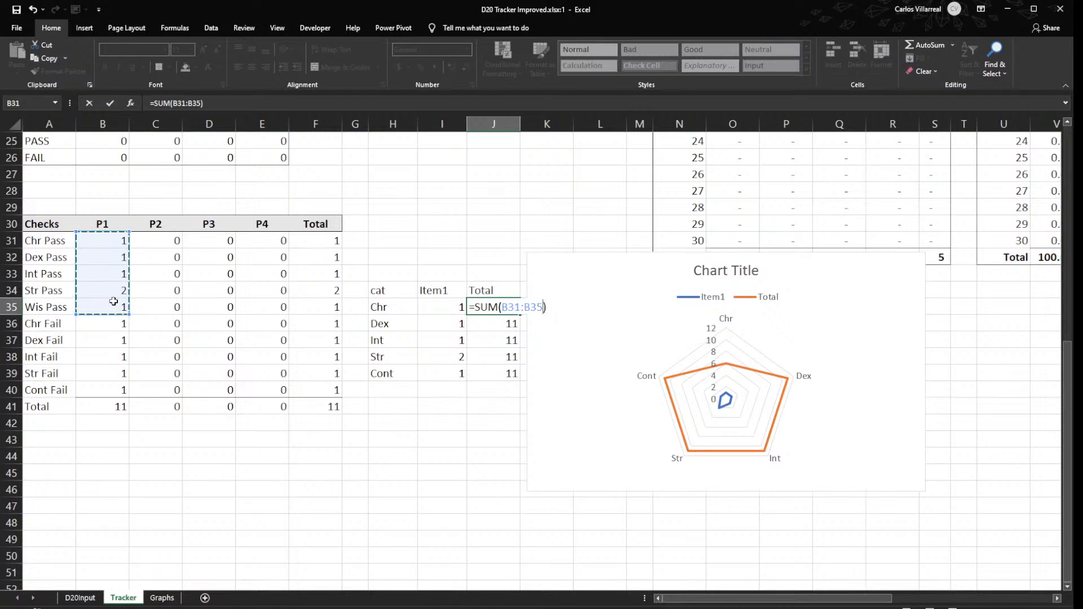
pyautogui.press('Return')
pyautogui.click(516, 308)
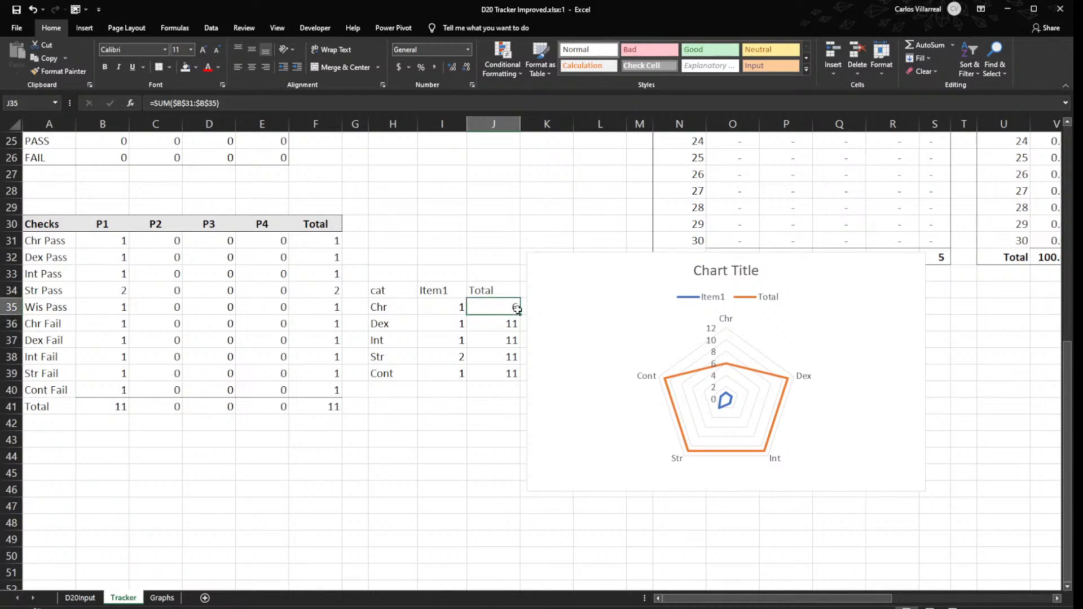
pyautogui.moveTo(522, 314); pyautogui.dragTo(521, 381)
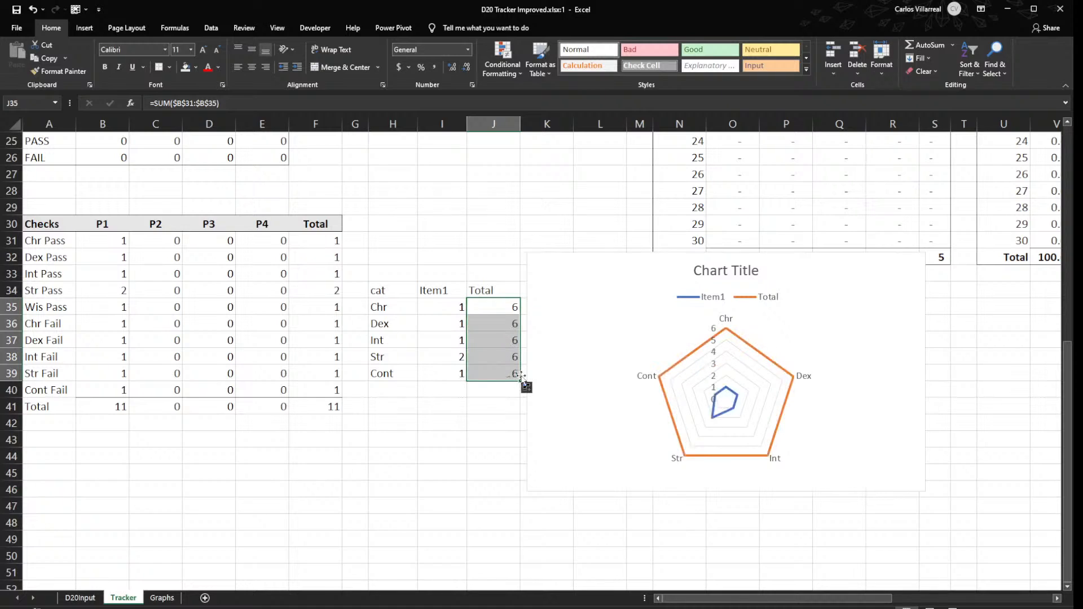
# - Move the radar chart's source table from H34:J39 down to H41:J46, below the Checks table's Fail rows
pyautogui.click(36, 322)
pyautogui.moveTo(377, 288); pyautogui.dragTo(482, 500)
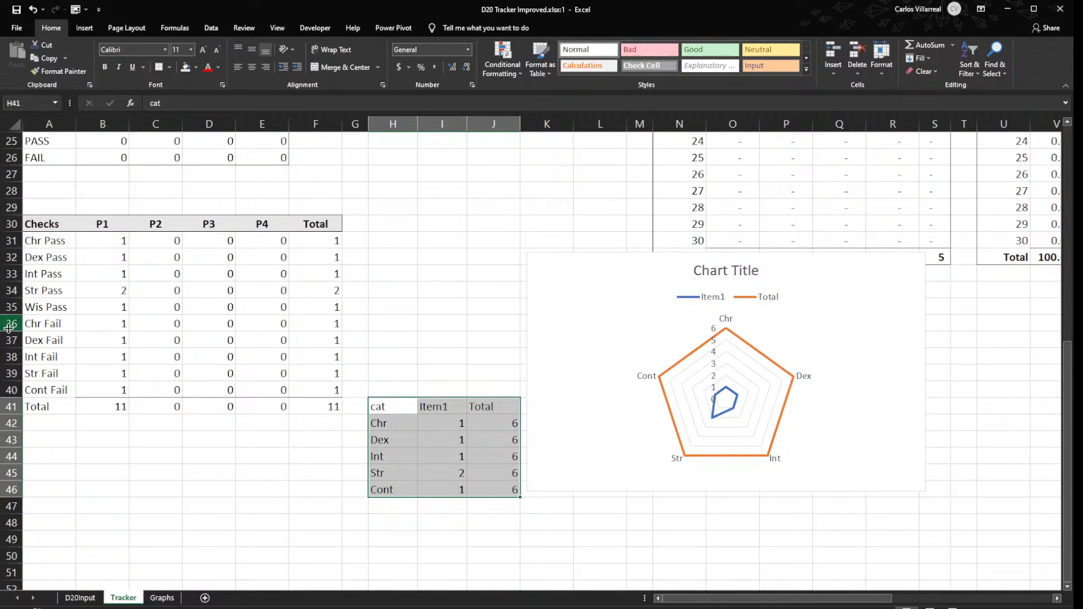
# - Insert two rows above Chr Fail and copy the Checks header row A30:F30 into row 37 above the Fail rows
pyautogui.moveTo(3, 326); pyautogui.dragTo(3, 338)
pyautogui.hotkey('ctrl', 'shift', '+')
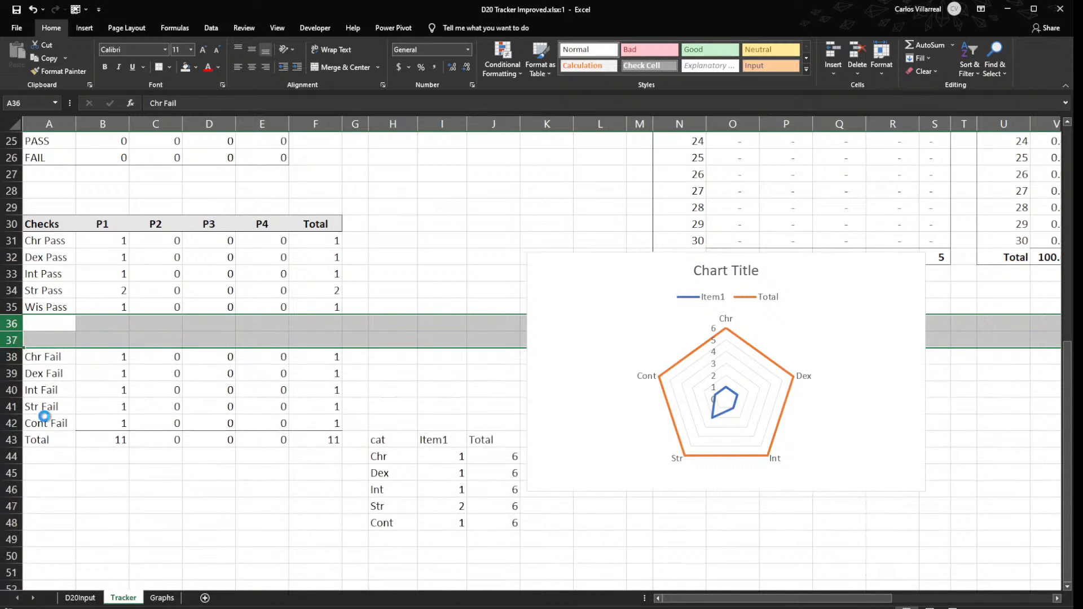
pyautogui.moveTo(42, 223); pyautogui.dragTo(327, 220)
pyautogui.hotkey('ctrl', 'c')
pyautogui.click(54, 340)
pyautogui.hotkey('ctrl', 'v')
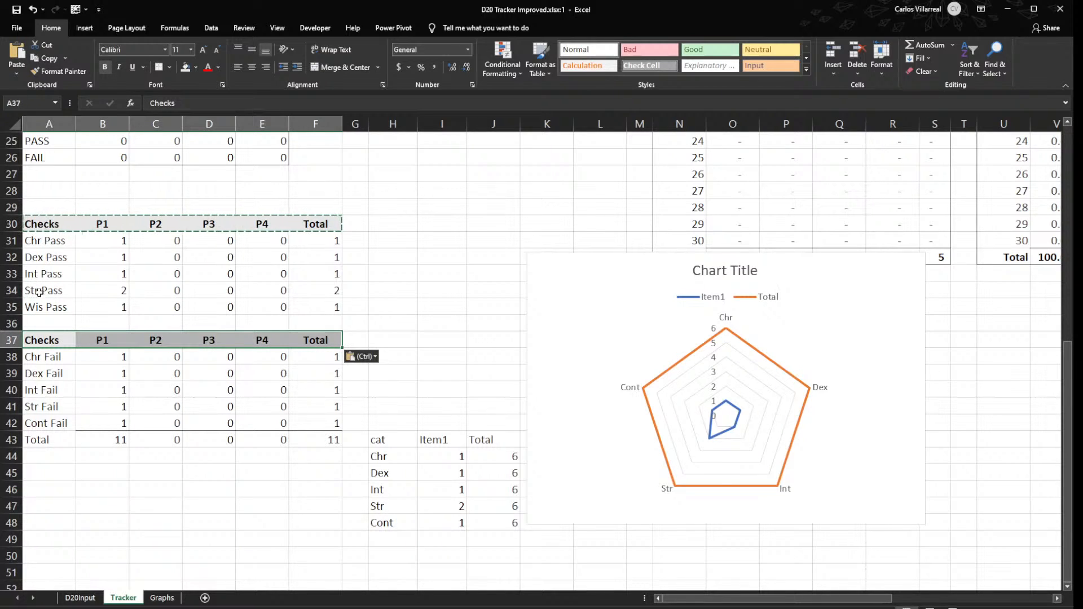
# - Total the Pass rows with =SUM(B31:B35) in B36 and fill the formula across to F36
pyautogui.click(124, 319)
pyautogui.hotkey('alt', '=')
pyautogui.press('Tab')
pyautogui.click(123, 323)
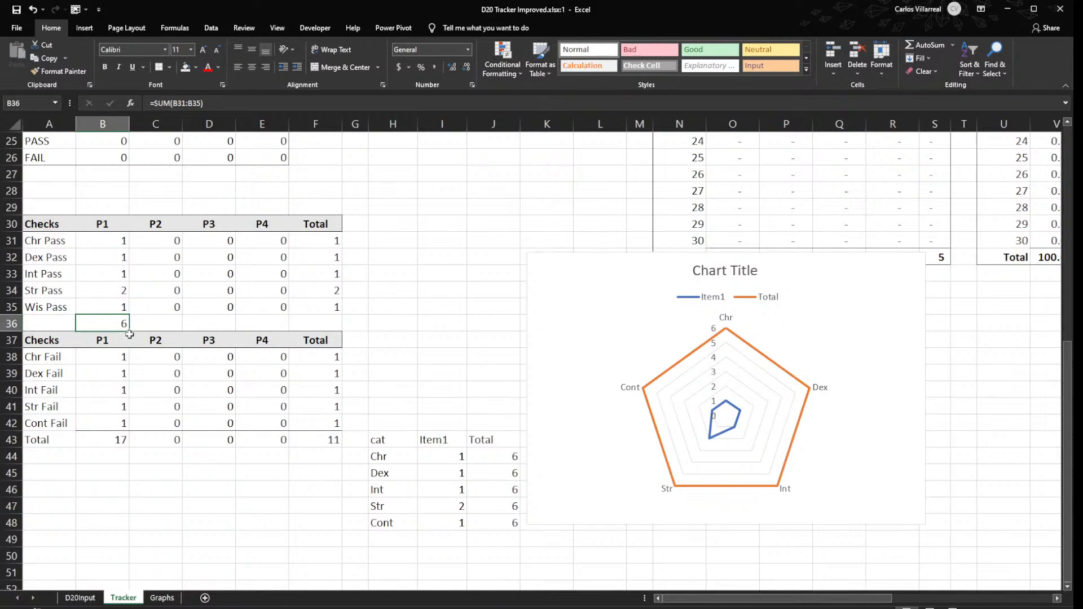
pyautogui.moveTo(129, 330); pyautogui.dragTo(338, 326)
# - Set the Fail Total in B43 to =SUM(B38:B42) and fill the formula across to F43
pyautogui.click(111, 443)
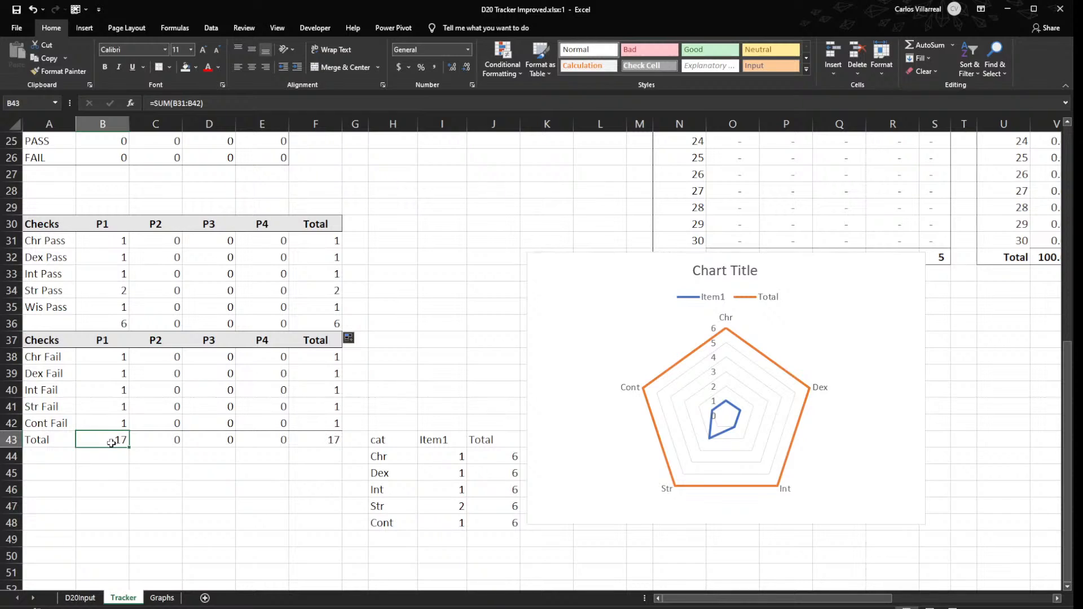
pyautogui.hotkey('alt', '=')
pyautogui.press('Return')
pyautogui.click(111, 443)
pyautogui.moveTo(129, 447); pyautogui.dragTo(337, 445)
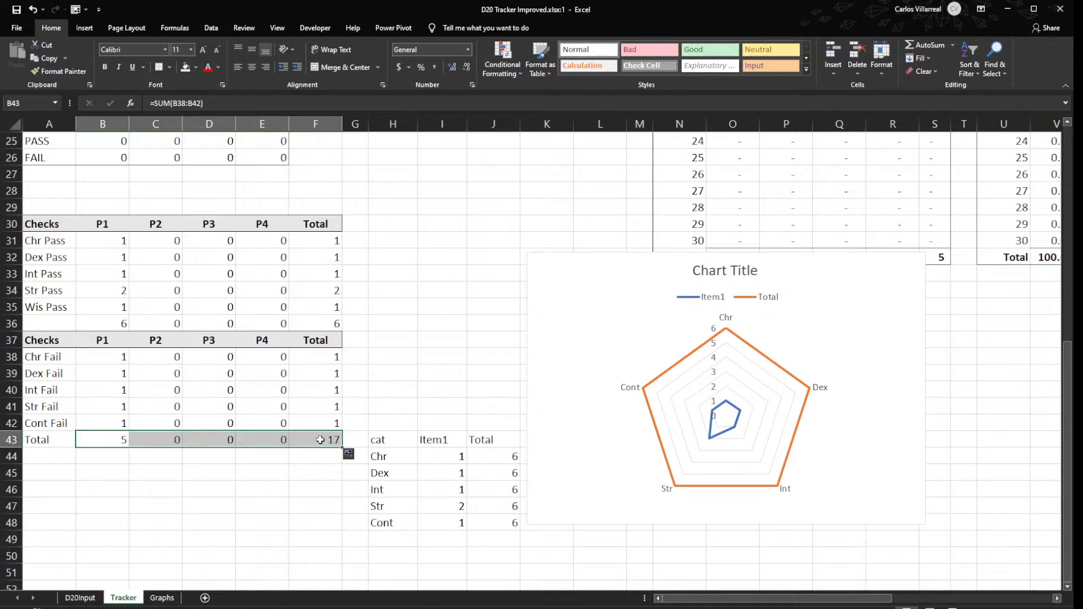
# - Add a Grand TTL row in row 44 with =B36+B43 in B44, filled across to F44
pyautogui.click(40, 452)
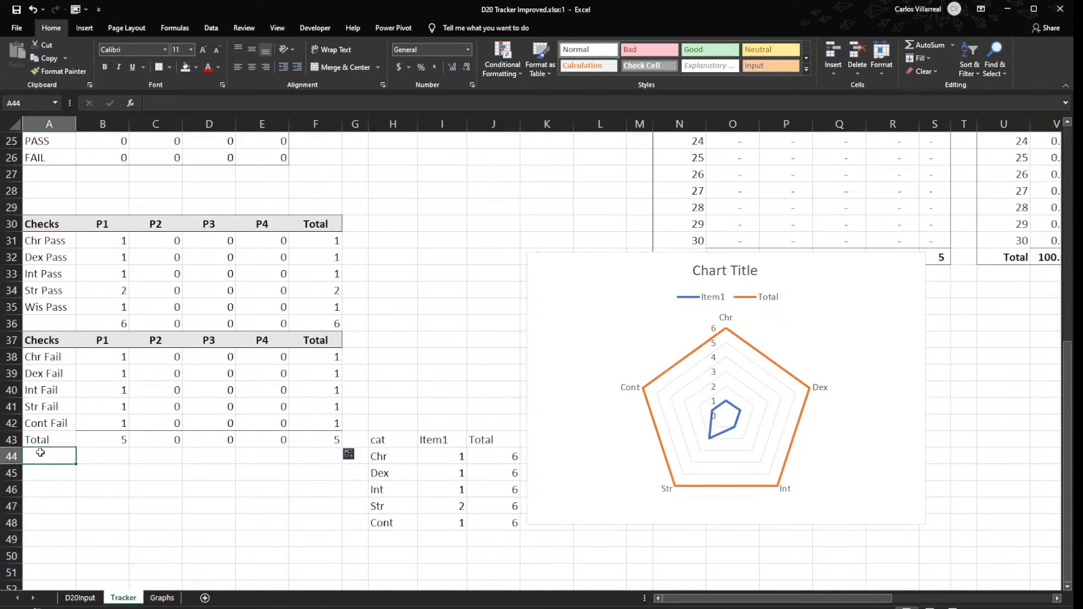
pyautogui.write('Grand TTL')
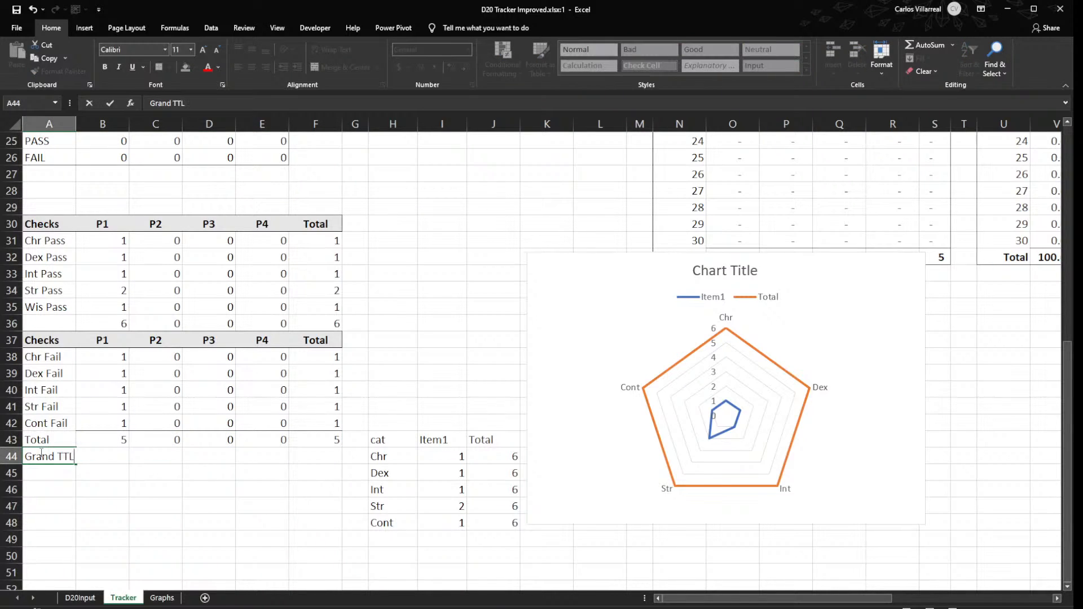
pyautogui.press('Tab')
pyautogui.write('=')
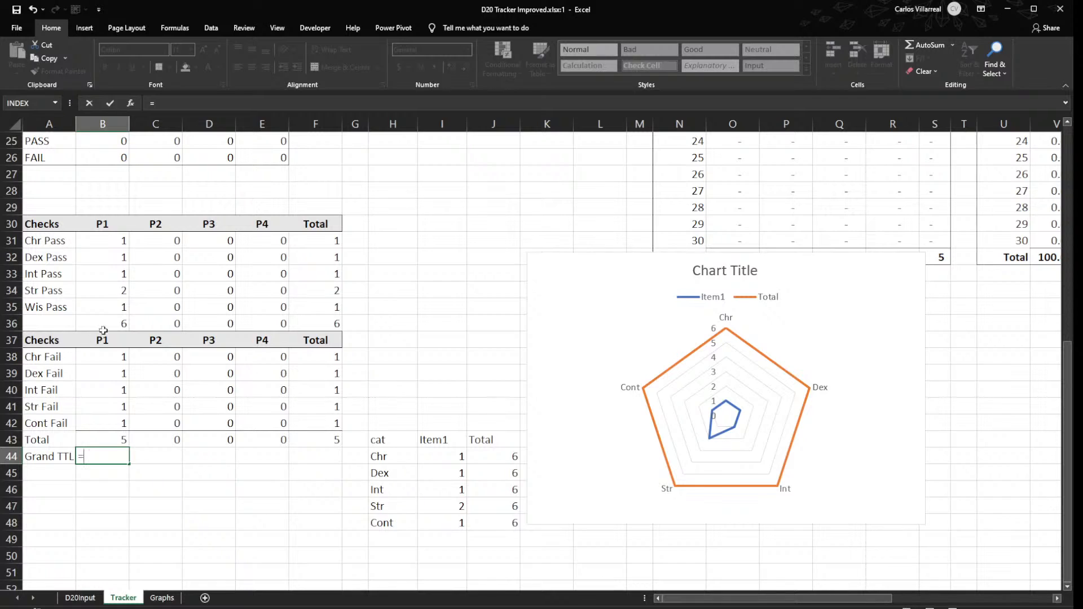
pyautogui.click(107, 322)
pyautogui.write('+')
pyautogui.click(112, 439)
pyautogui.press('Return')
pyautogui.click(126, 460)
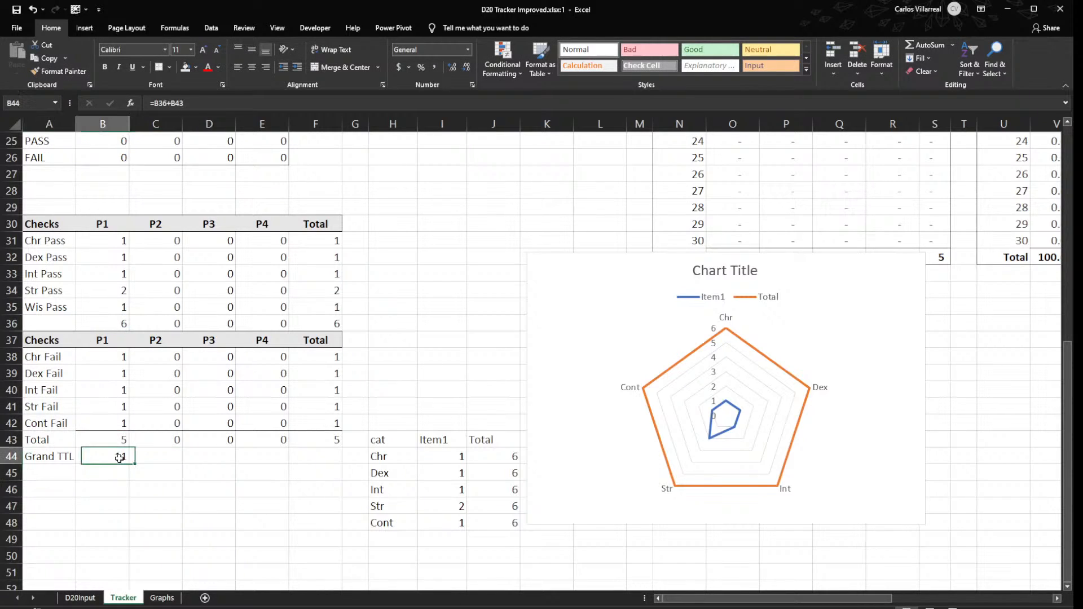
pyautogui.moveTo(129, 466); pyautogui.dragTo(354, 453)
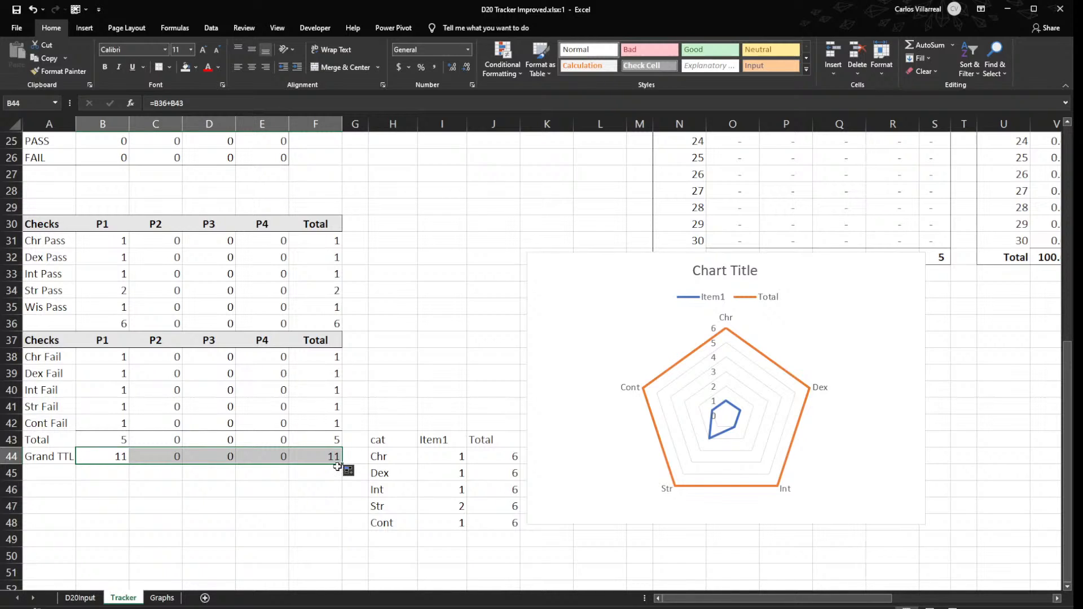
pyautogui.doubleClick(437, 457)
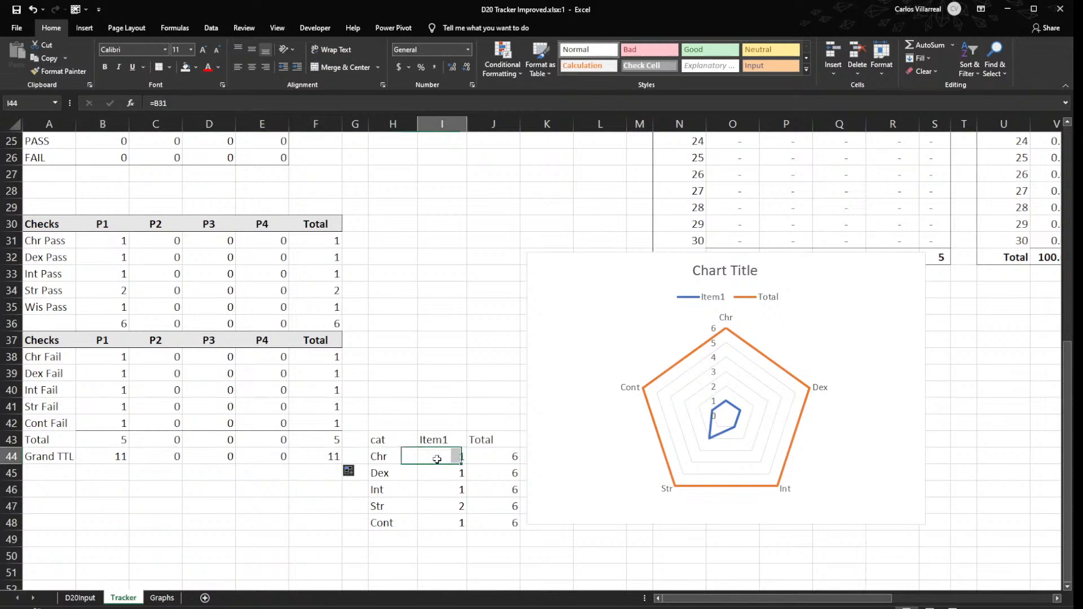
pyautogui.press('Escape')
pyautogui.moveTo(468, 465); pyautogui.dragTo(472, 524)
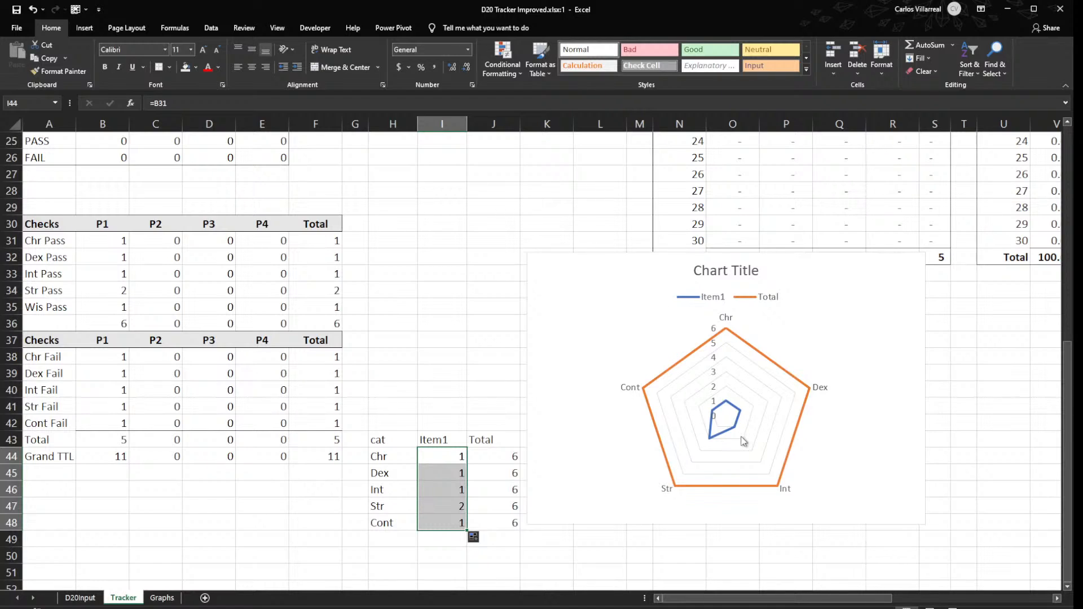
pyautogui.click(447, 455)
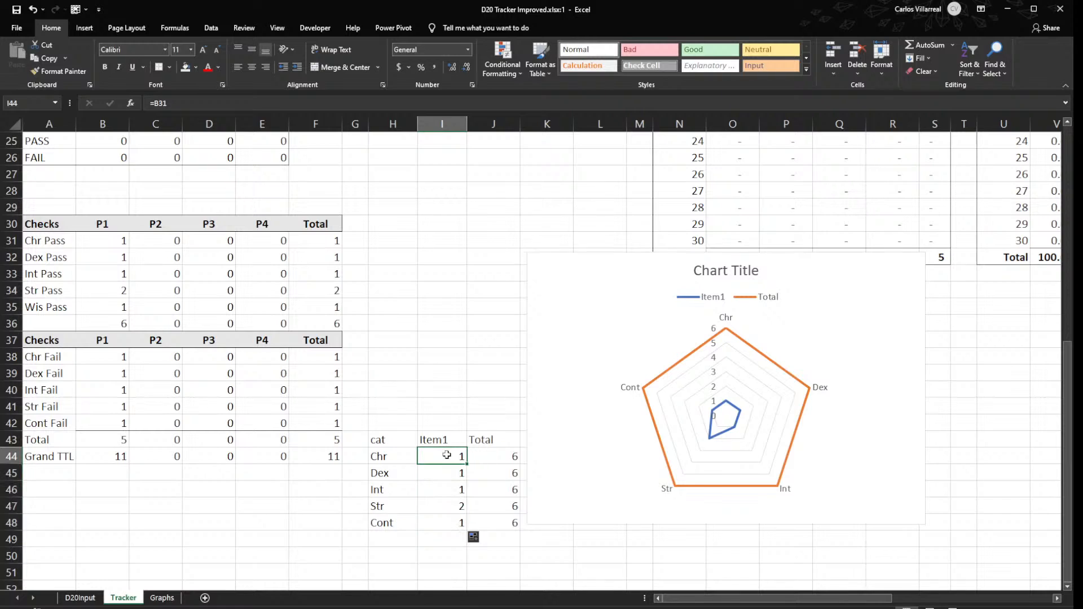
pyautogui.write('=')
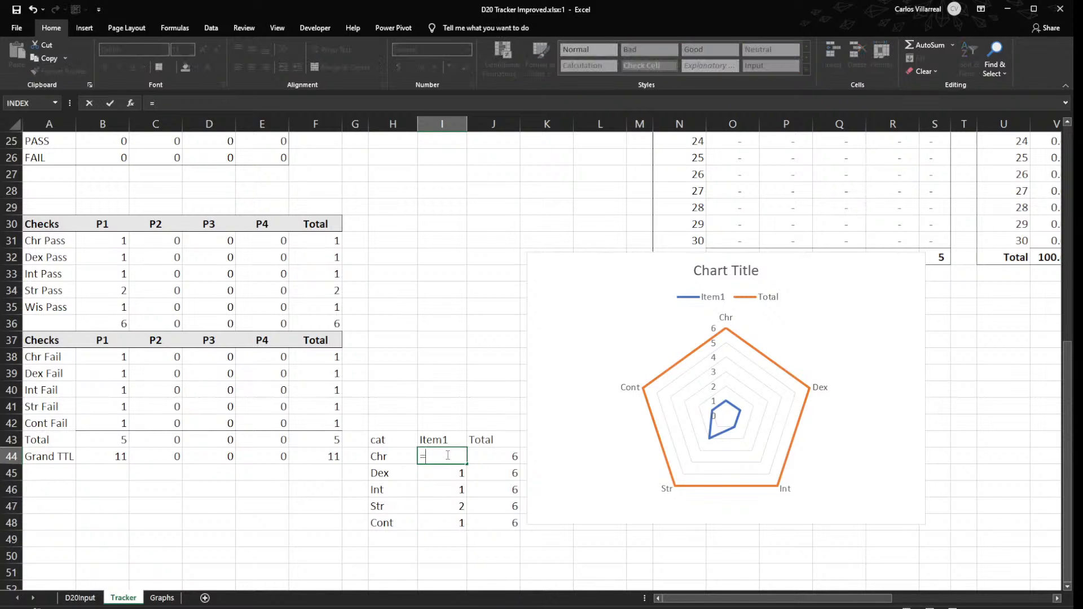
pyautogui.press('Escape')
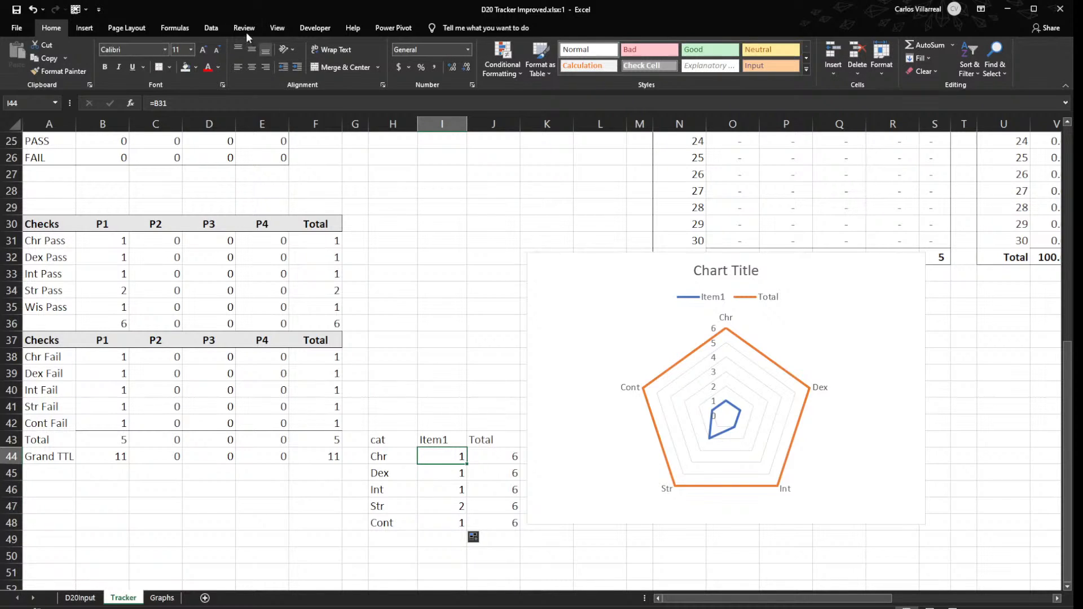
# - Try =B31/J44 as the Chr Item1 formula in I44 filled down through I48, then undo the fill
pyautogui.click(260, 102)
pyautogui.write('/')
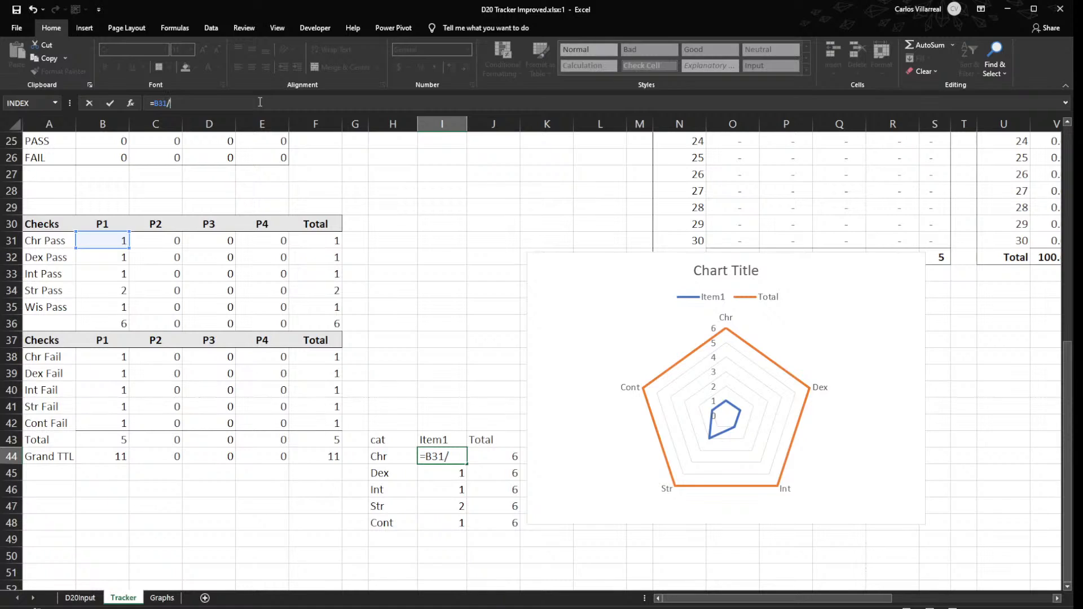
pyautogui.click(499, 454)
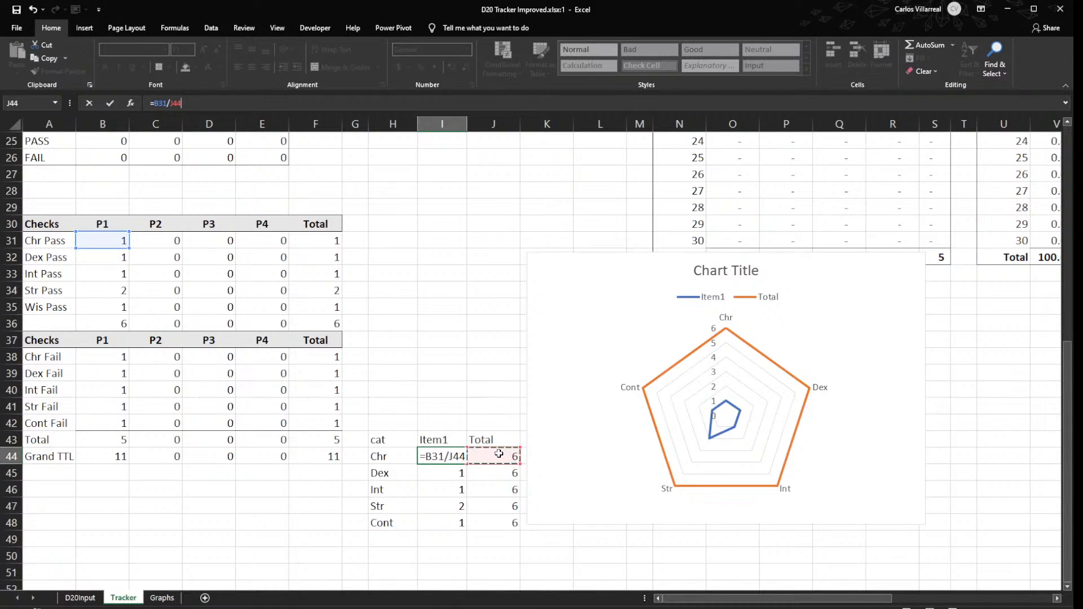
pyautogui.press('Return')
pyautogui.click(461, 455)
pyautogui.moveTo(469, 463); pyautogui.dragTo(468, 528)
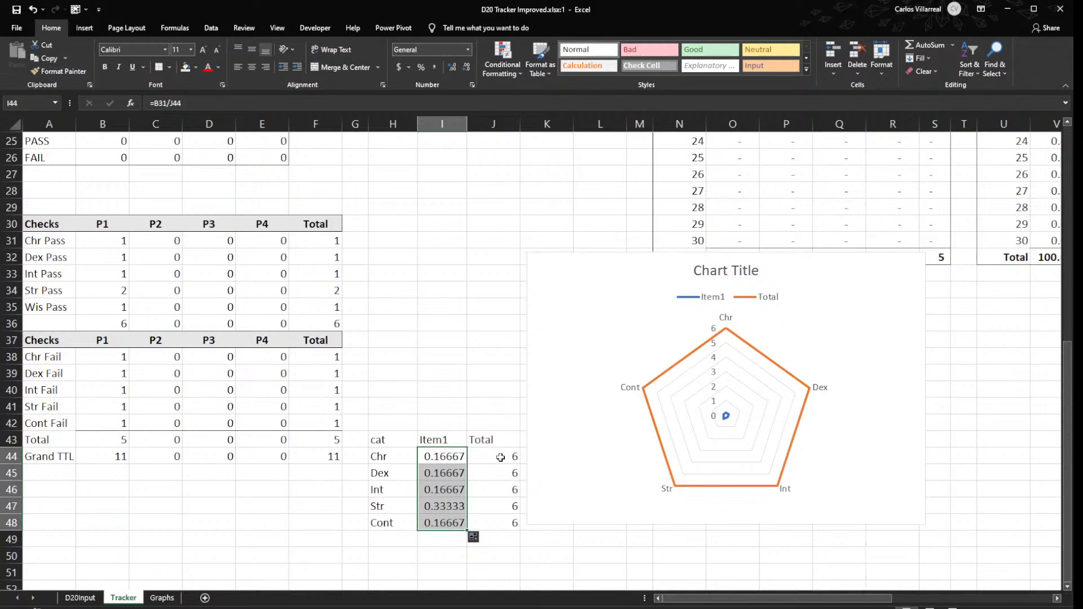
pyautogui.hotkey('ctrl', 'z')
# - Change the Chr Item1 formula in I44 to =B31/B36 and try filling it down the column
pyautogui.doubleClick(439, 461)
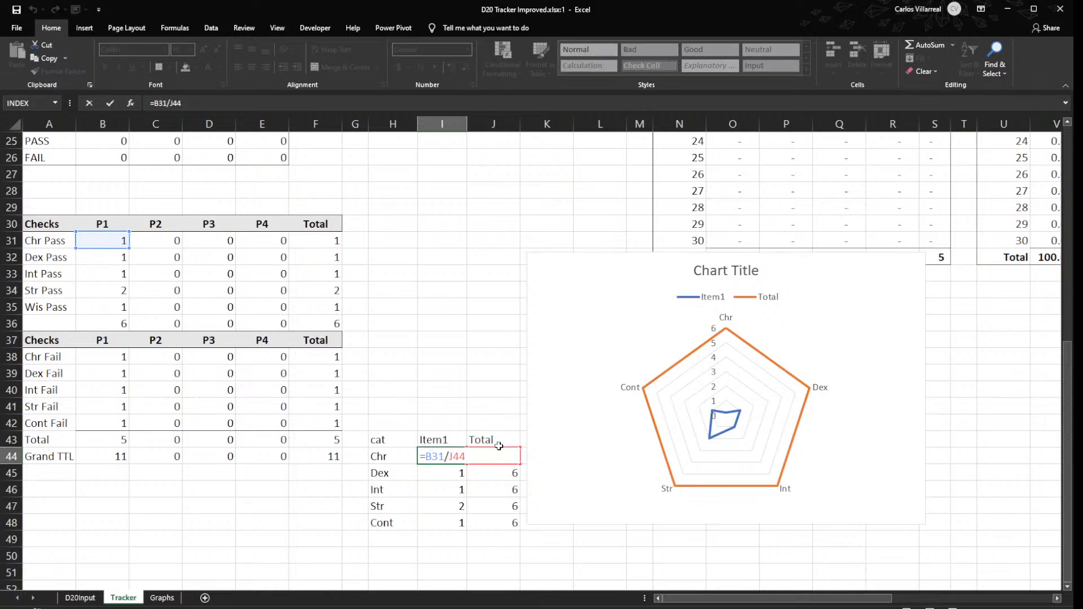
pyautogui.moveTo(498, 446); pyautogui.dragTo(87, 330)
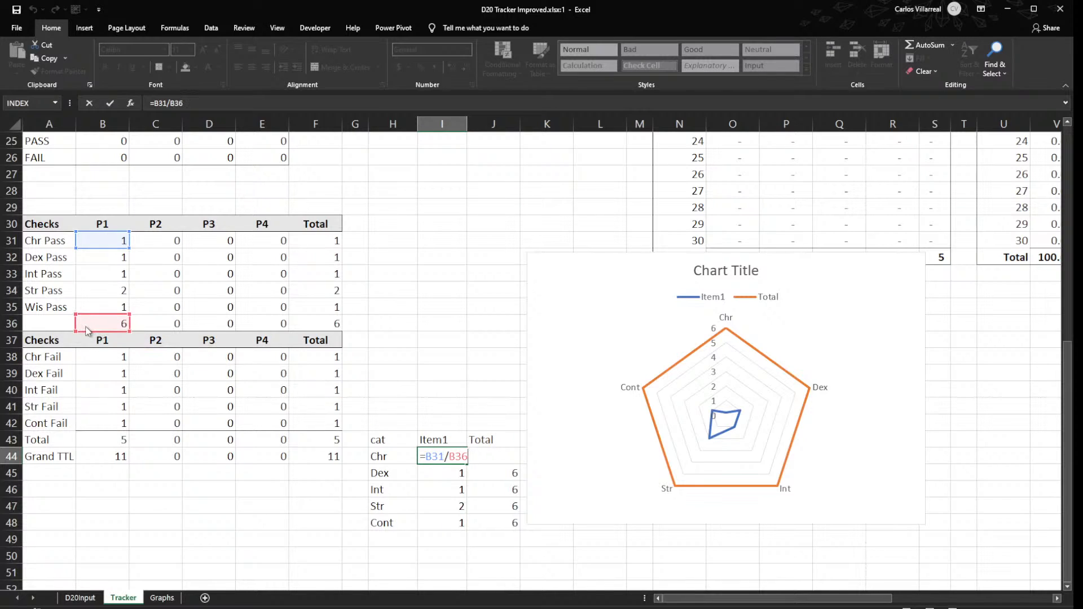
pyautogui.press('Return')
pyautogui.click(459, 456)
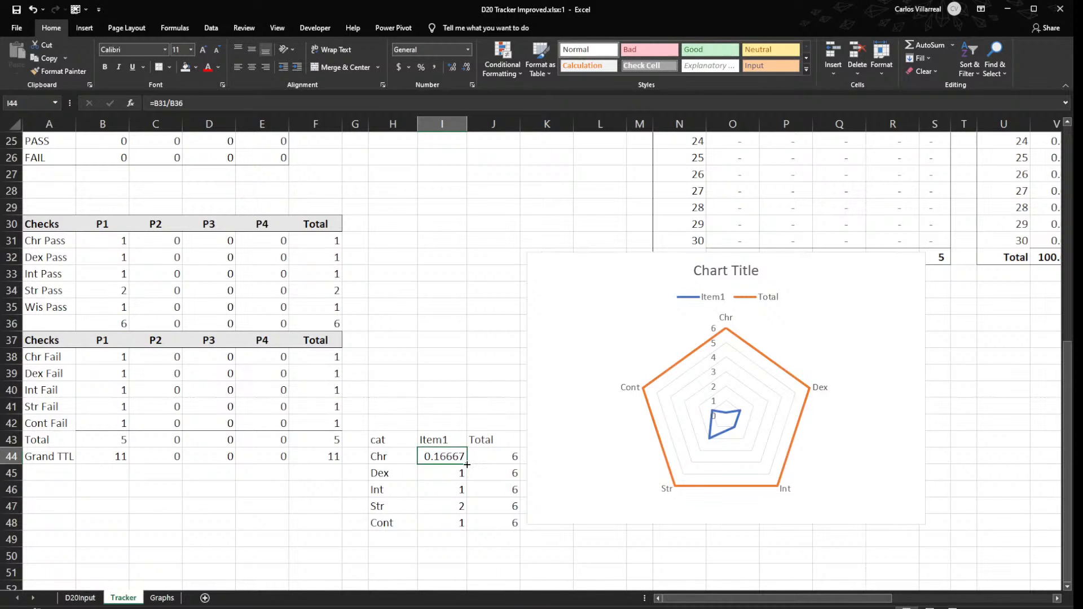
pyautogui.moveTo(467, 464); pyautogui.dragTo(464, 526)
pyautogui.click(450, 477)
# - Make the divisor in I44 absolute as =B31/$B$36 and fill the formula down through I48
pyautogui.click(449, 456)
pyautogui.doubleClick(450, 457)
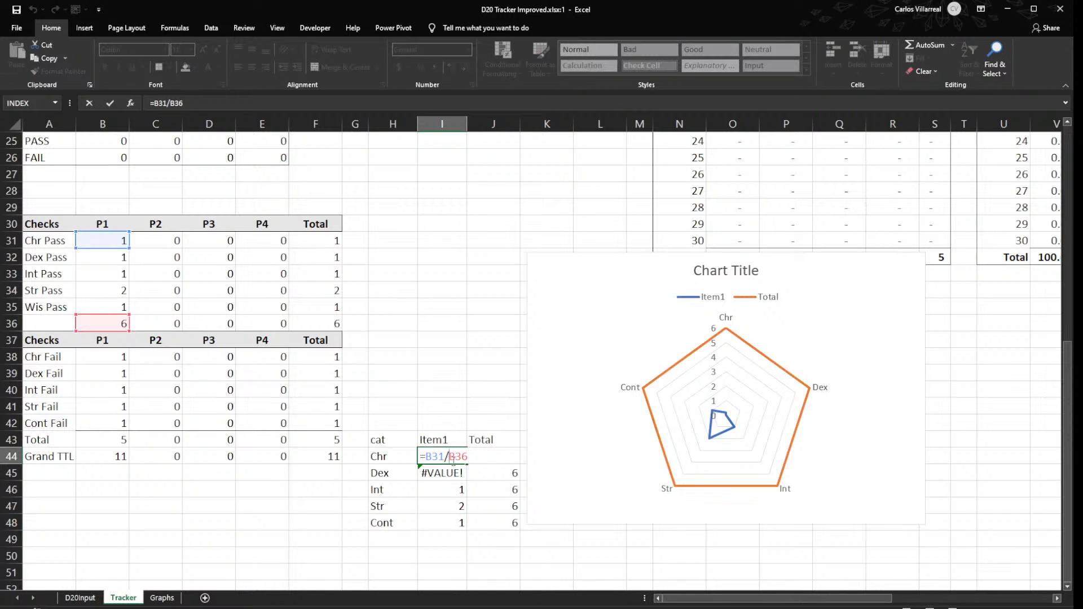
pyautogui.press('F4')
pyautogui.press('Return')
pyautogui.click(453, 459)
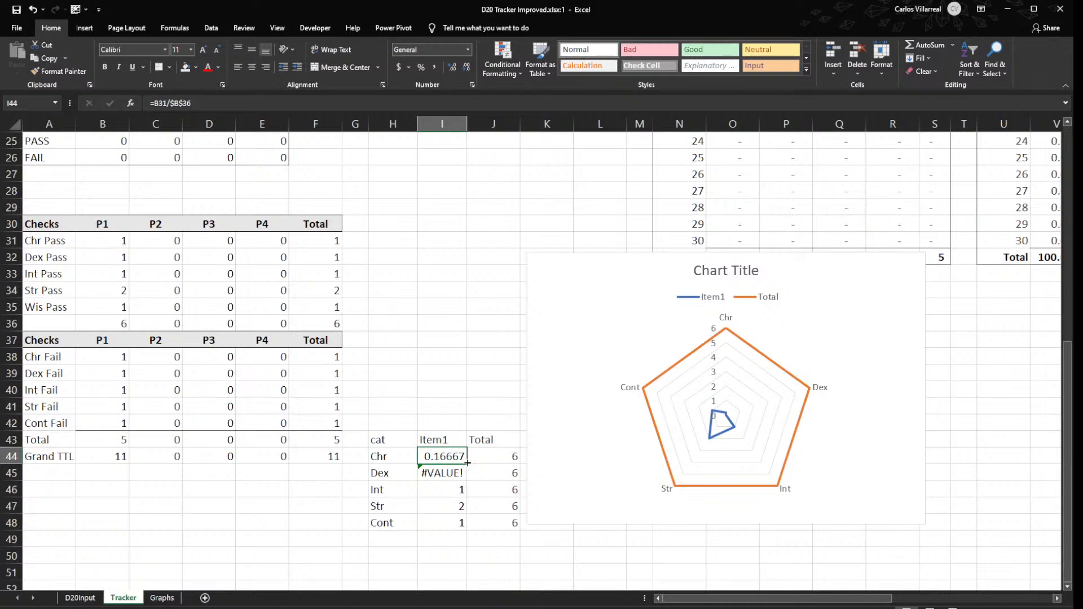
pyautogui.moveTo(467, 463); pyautogui.dragTo(465, 526)
pyautogui.click(502, 457)
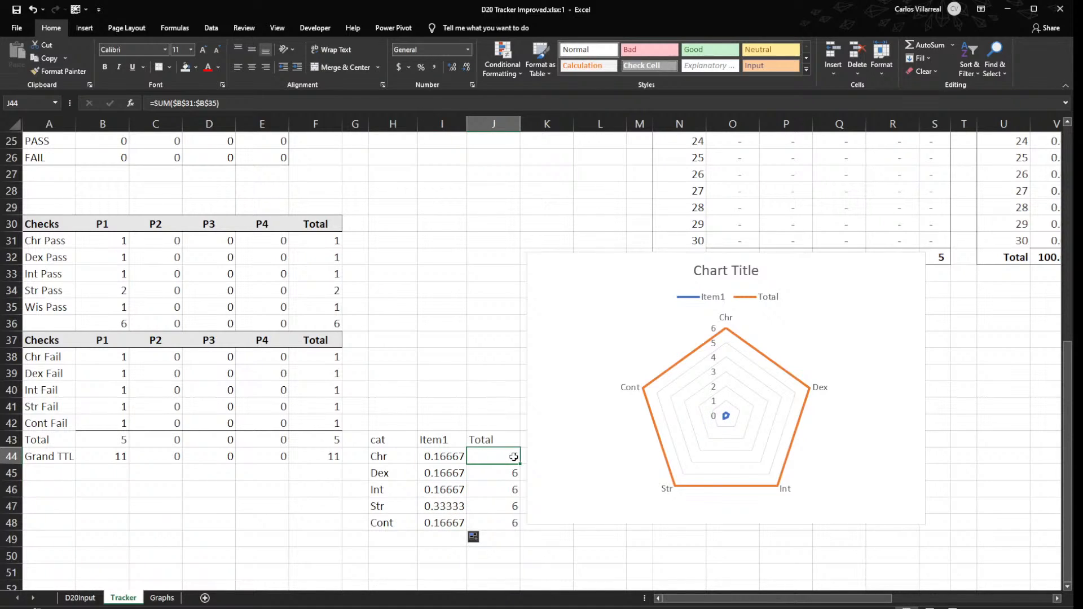
pyautogui.write('=')
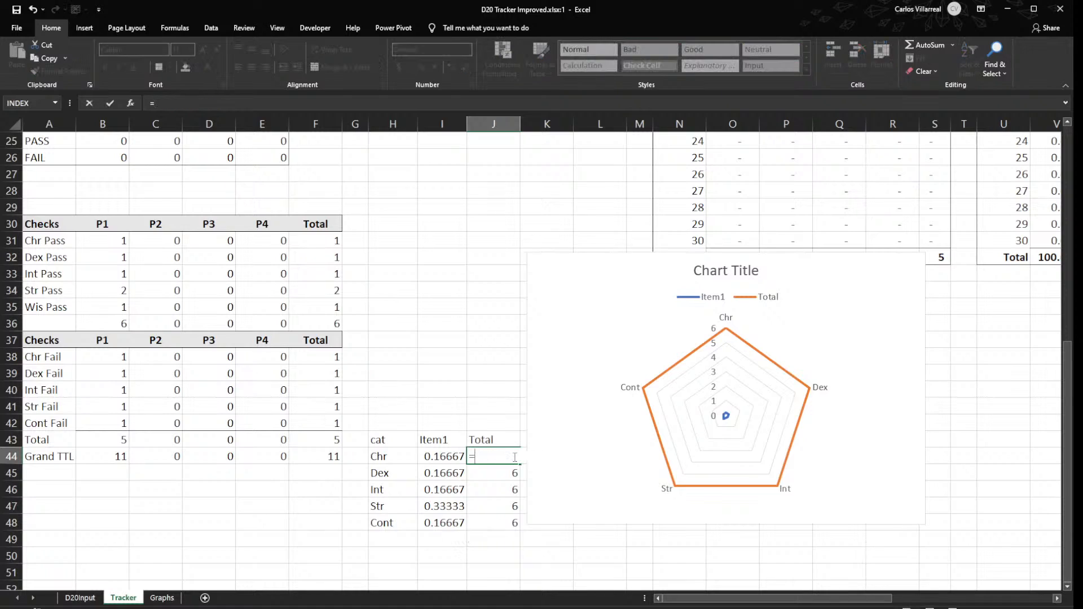
pyautogui.click(111, 324)
pyautogui.write('/')
pyautogui.press('Escape')
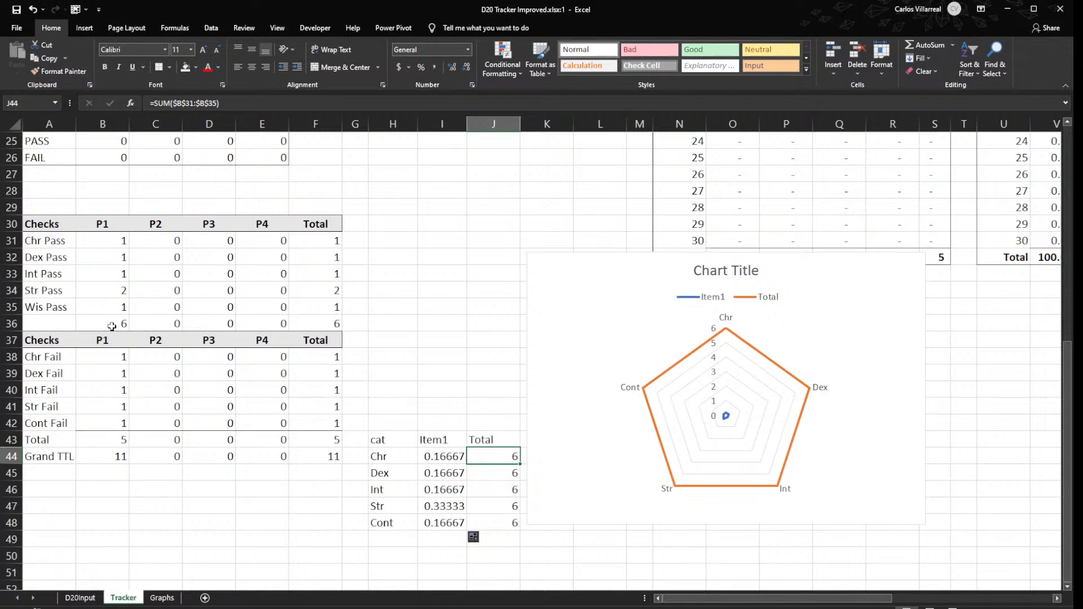
# - Set the Chr Total in J44 to 100% and fill it down through J48
pyautogui.write('100%')
pyautogui.press('Return')
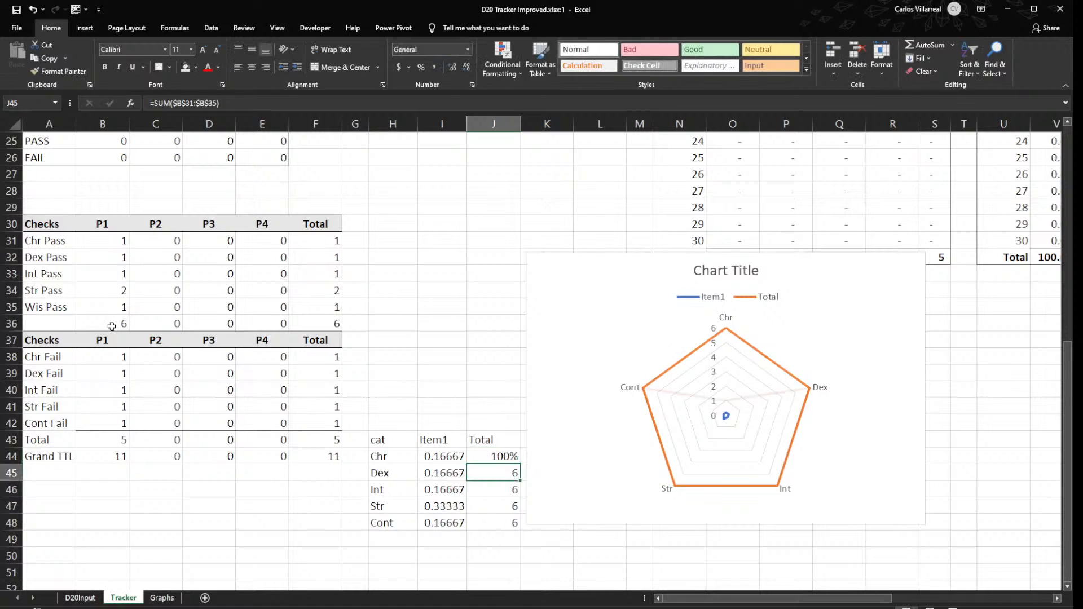
pyautogui.click(499, 453)
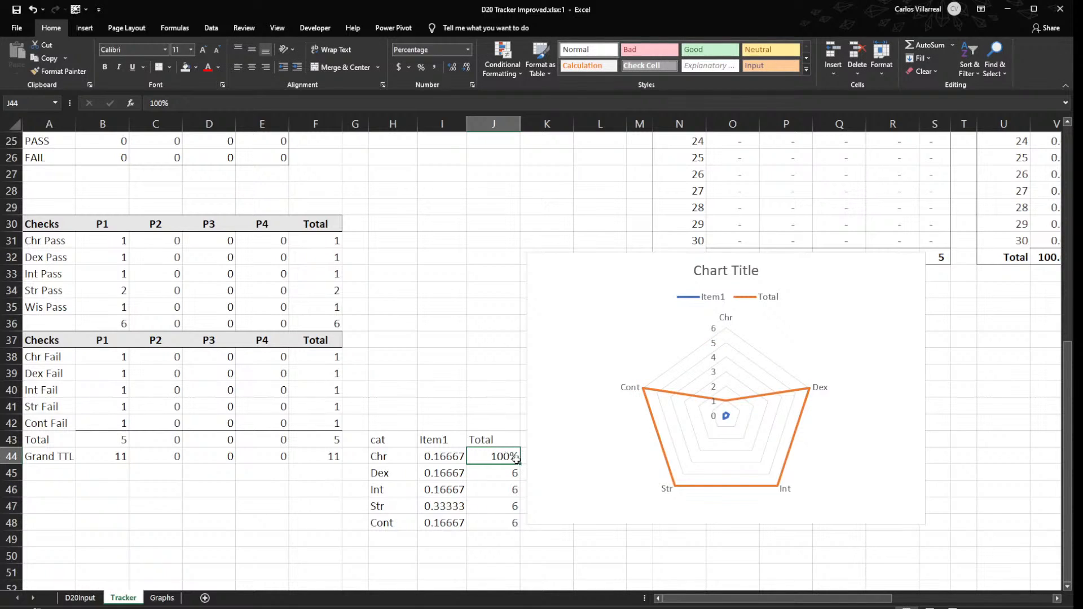
pyautogui.moveTo(518, 464); pyautogui.dragTo(514, 533)
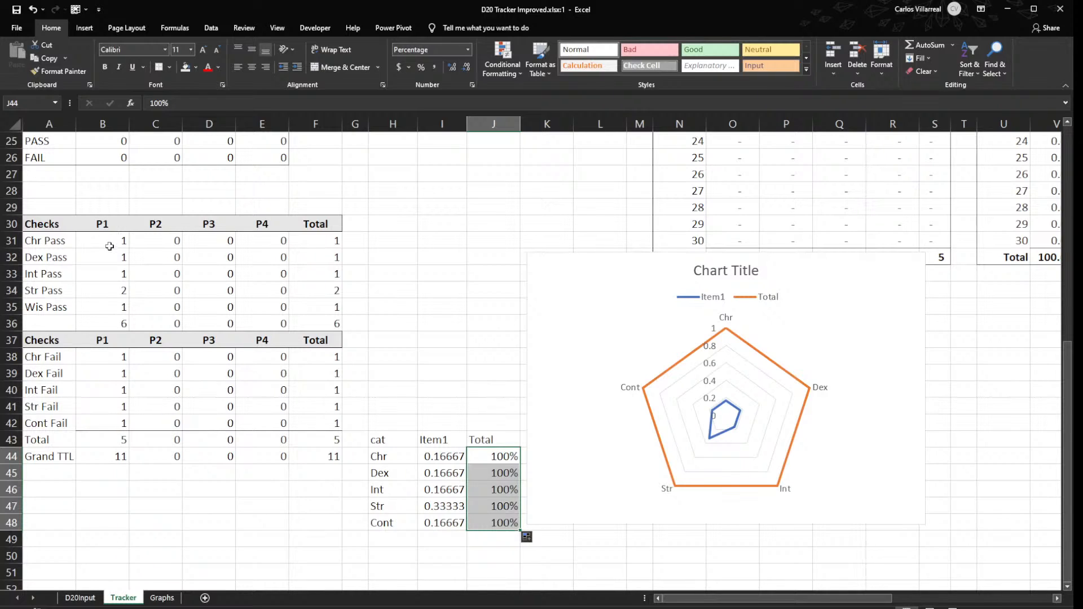
pyautogui.doubleClick(443, 456)
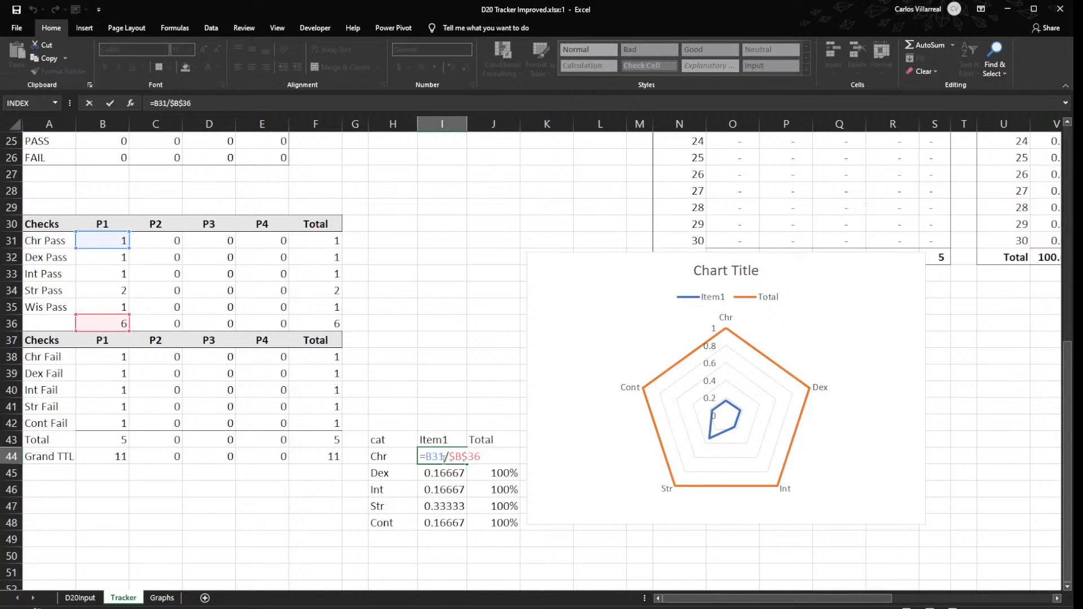
pyautogui.moveTo(484, 460); pyautogui.dragTo(450, 461)
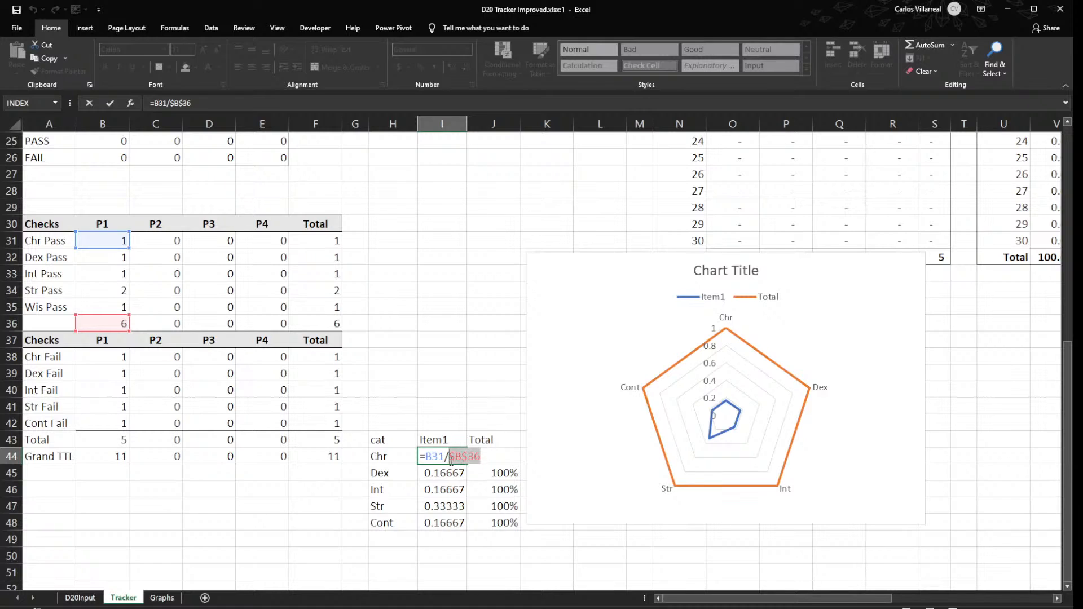
pyautogui.click(470, 401)
pyautogui.press('Escape')
# - Format the Item1 values in I44:I48 as percentages and rename the column header in I43 as Check Use
pyautogui.moveTo(439, 458); pyautogui.dragTo(437, 518)
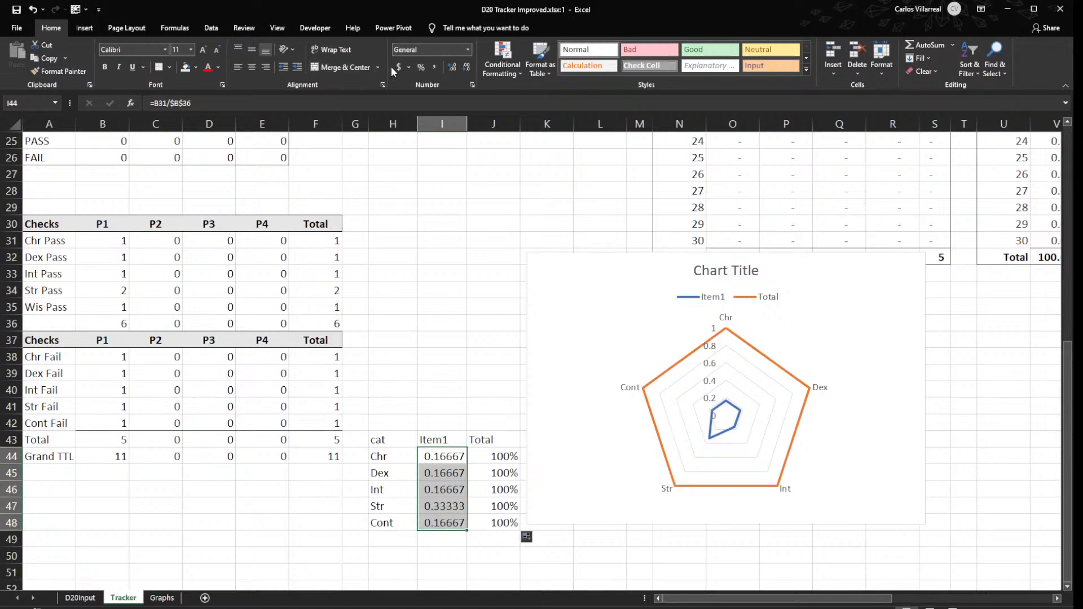
pyautogui.click(421, 67)
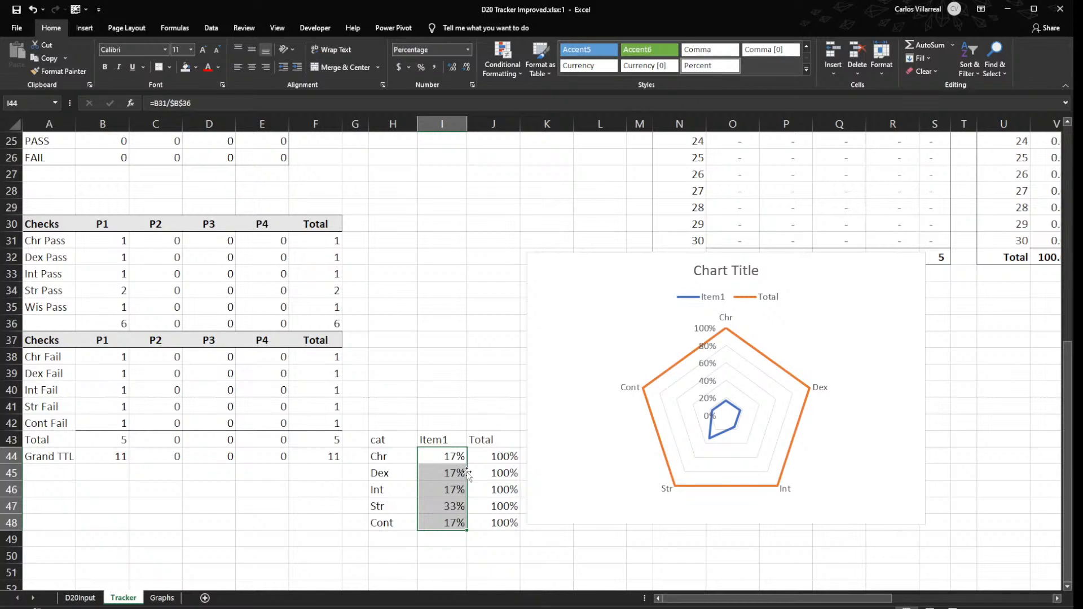
pyautogui.click(438, 438)
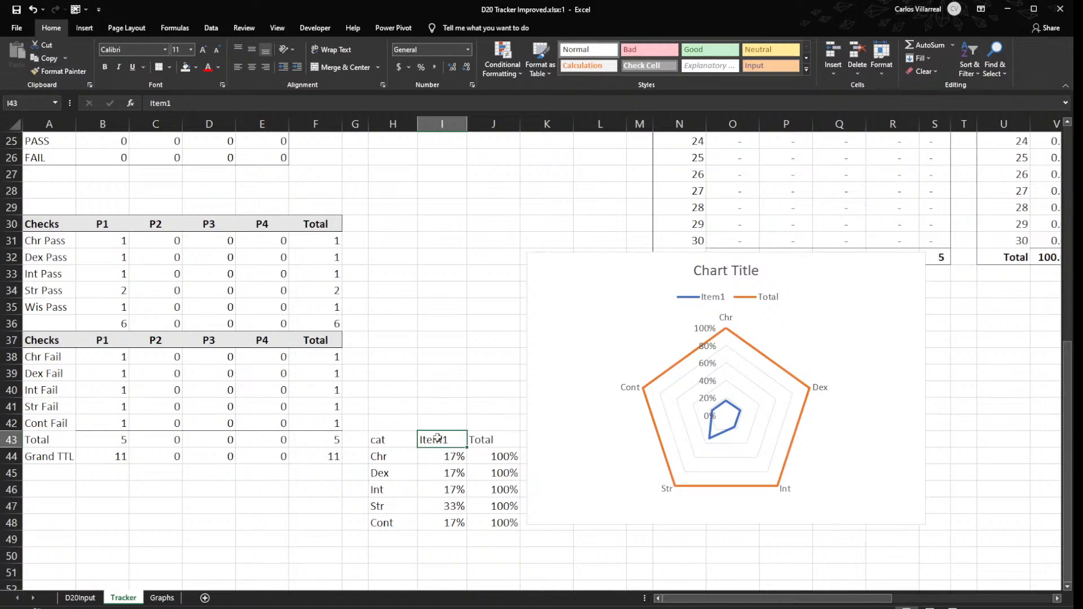
pyautogui.write('Check Us')
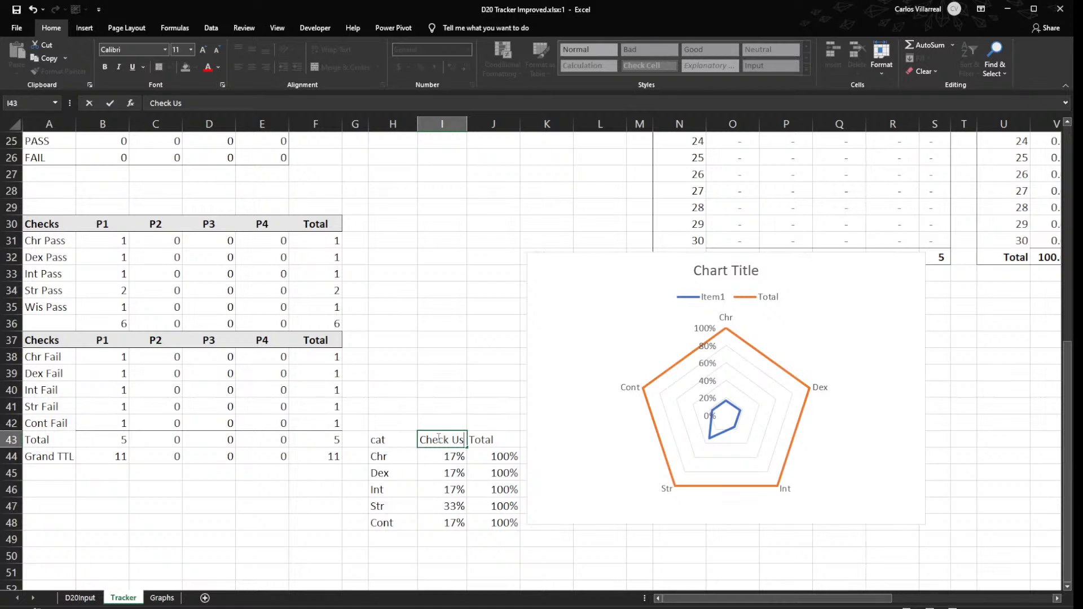
pyautogui.write('e')
pyautogui.press('Return')
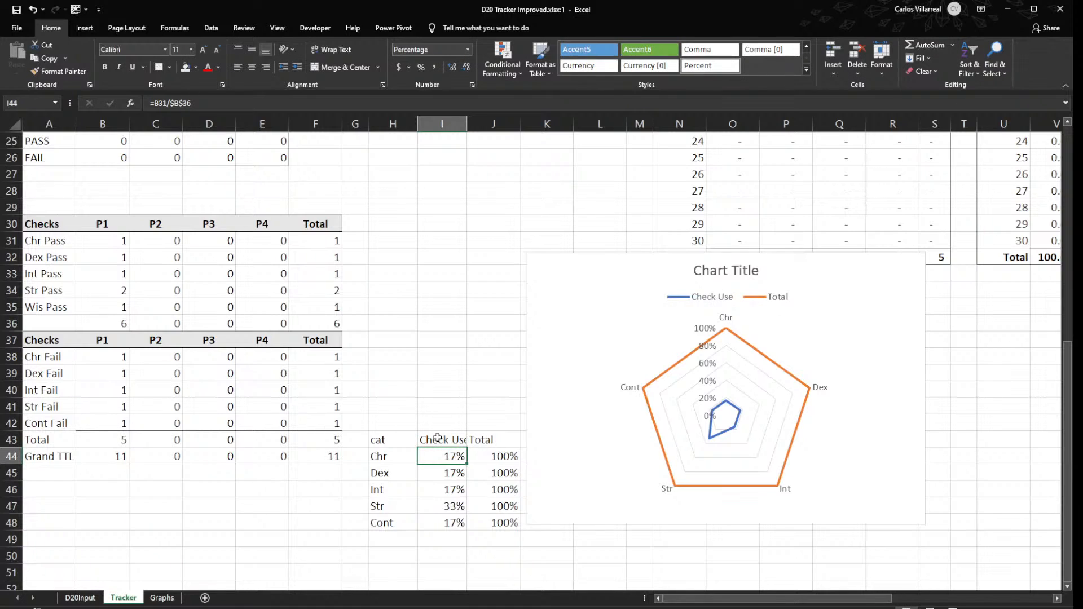
# - Move the radar chart down to about row 34 and title it Player 1 Check Useage (Pass)
pyautogui.moveTo(623, 261); pyautogui.dragTo(637, 290)
pyautogui.doubleClick(765, 304)
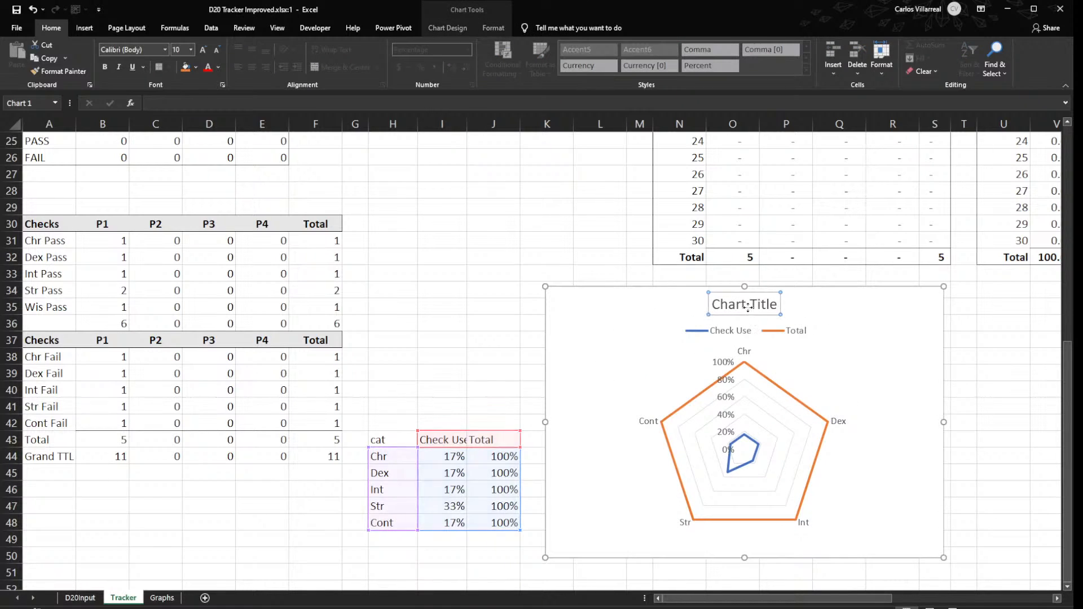
pyautogui.click(748, 305)
pyautogui.moveTo(778, 305); pyautogui.dragTo(658, 291)
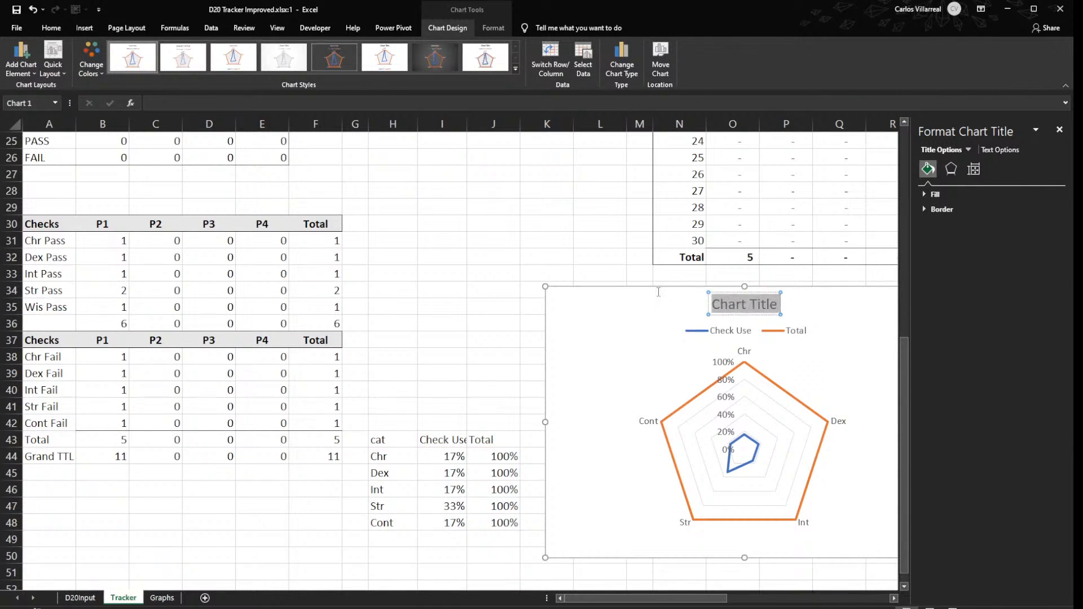
pyautogui.write('Player')
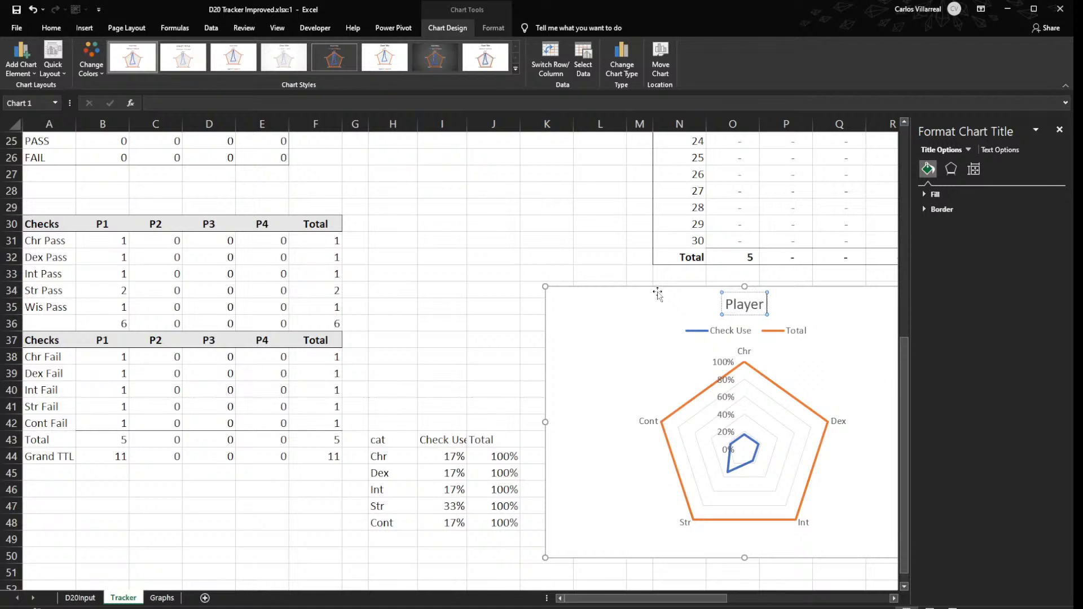
pyautogui.write(' 1 Stat uses')
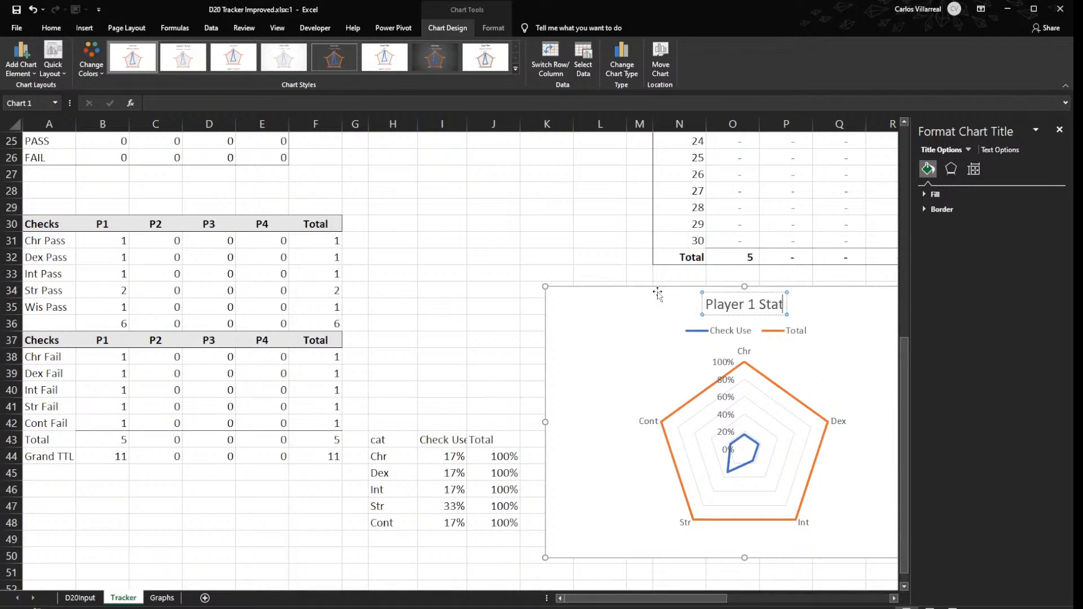
pyautogui.press('BackSpace')
pyautogui.press('BackSpace')
pyautogui.press('BackSpace')
pyautogui.press('BackSpace')
pyautogui.press('BackSpace')
pyautogui.press('BackSpace')
pyautogui.press('BackSpace')
pyautogui.press('BackSpace')
pyautogui.press('BackSpace')
pyautogui.press('BackSpace')
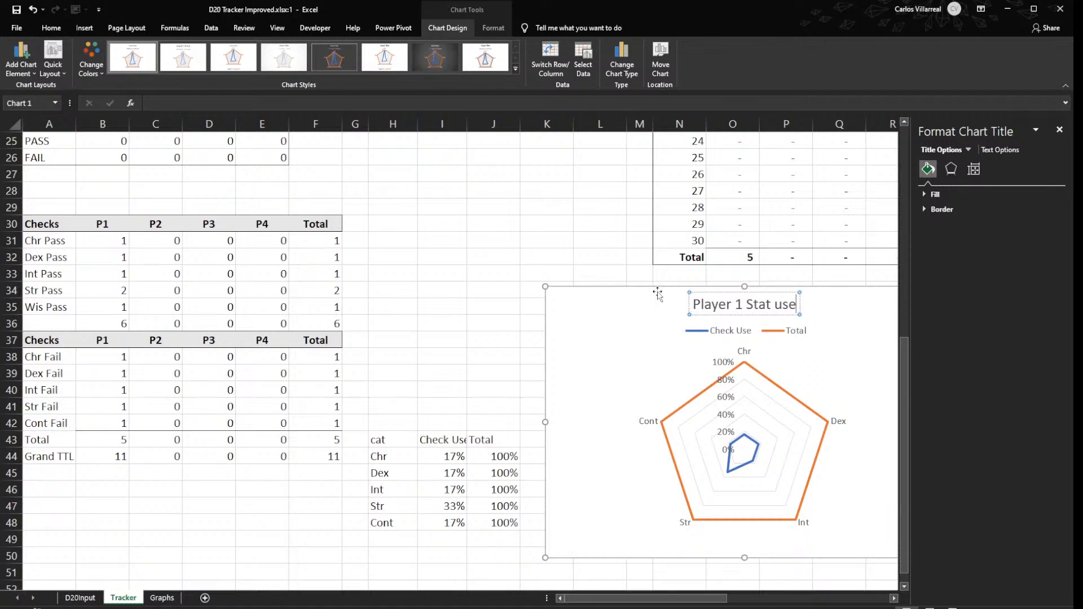
pyautogui.write('Check Us')
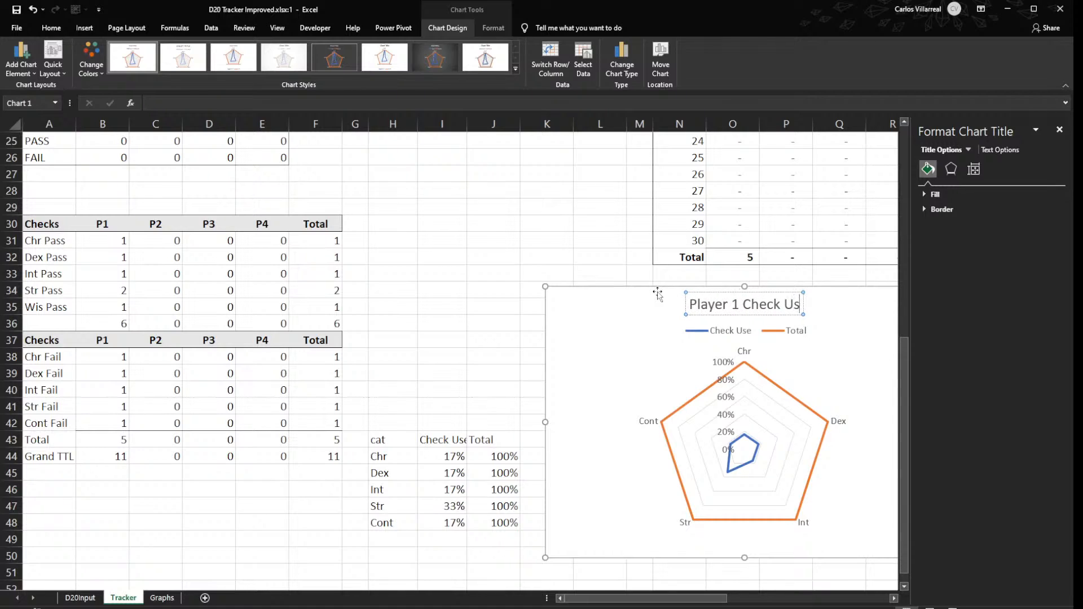
pyautogui.write('e')
pyautogui.write('age')
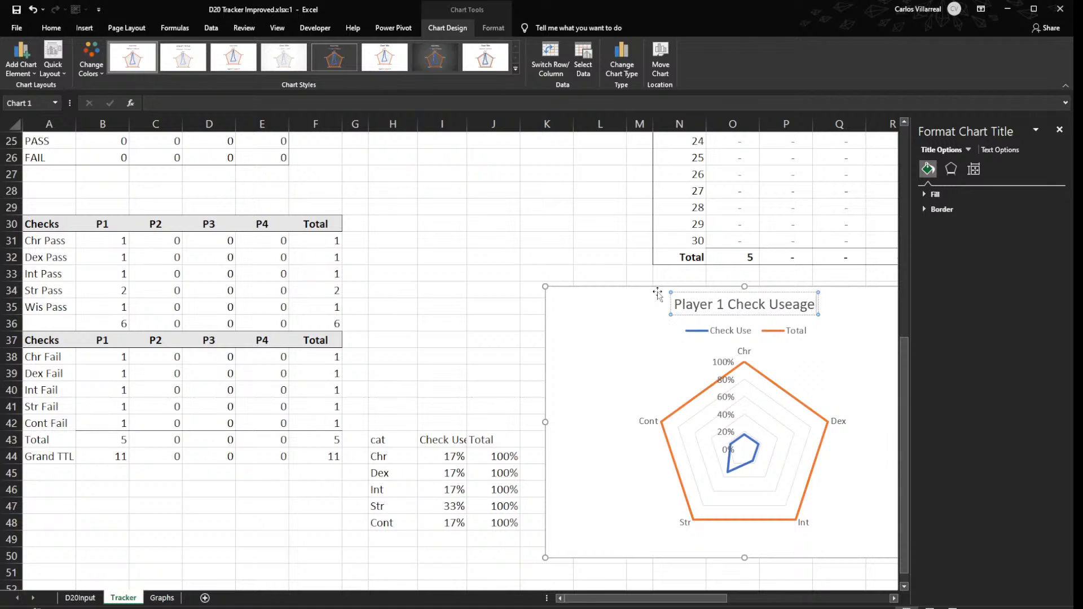
pyautogui.write(' (Pass)')
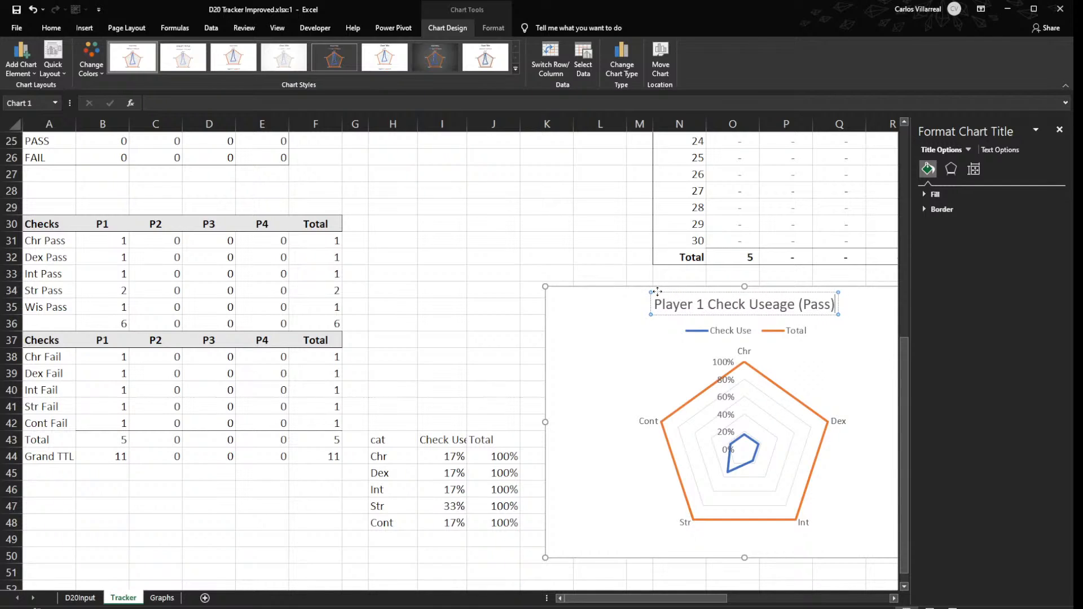
pyautogui.click(605, 244)
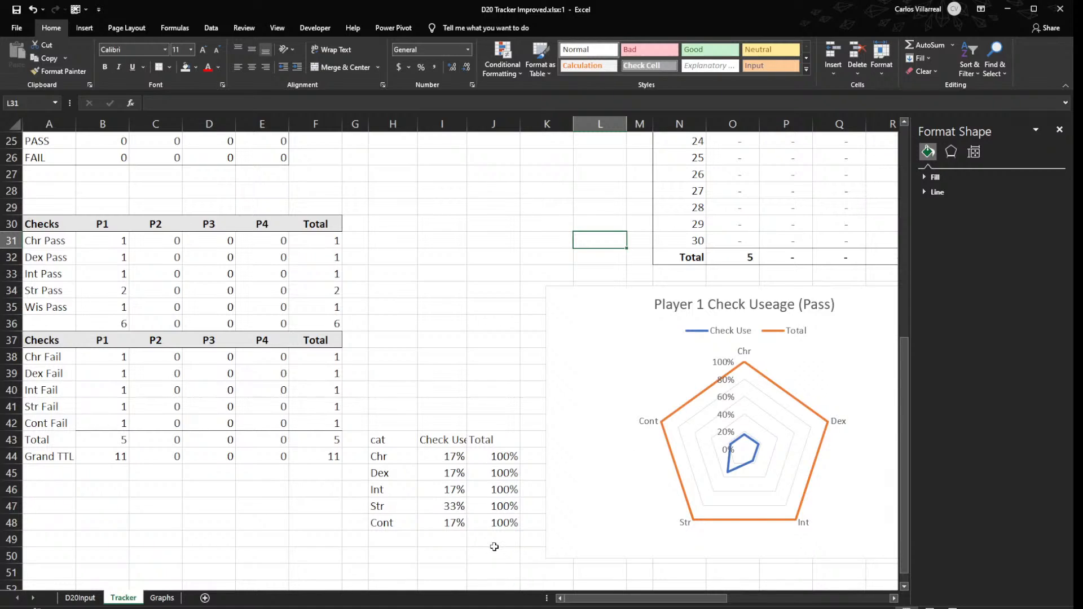
# - Move the Total column from J43:J48 to K43:K48 and shift the radar chart clear of it
pyautogui.click(489, 439)
pyautogui.scroll(-3, 486, 444)
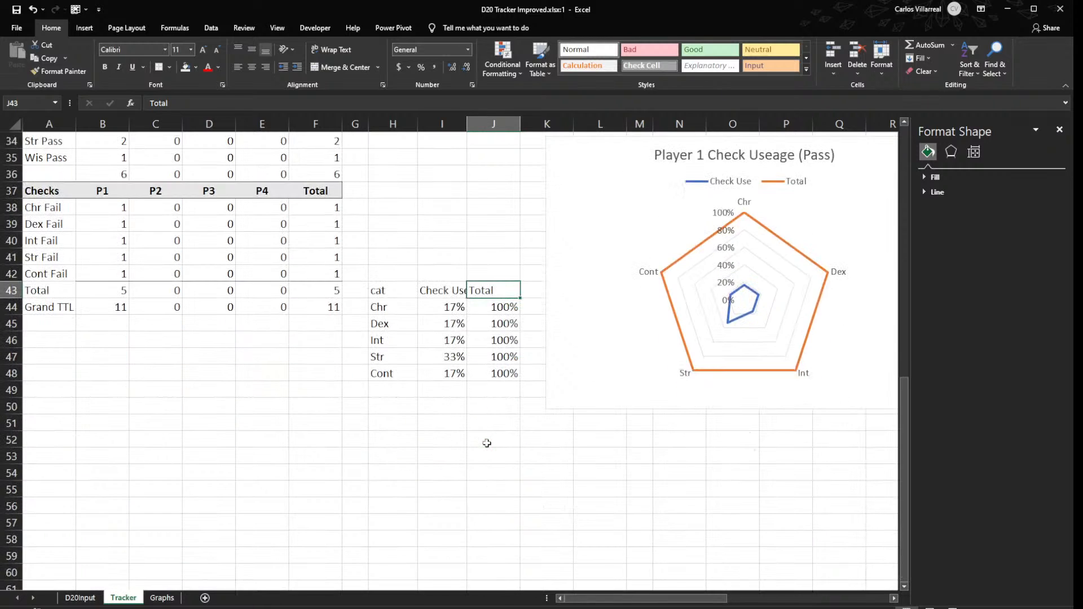
pyautogui.scroll(8, 487, 443)
pyautogui.scroll(-9, 485, 442)
pyautogui.scroll(4, 515, 437)
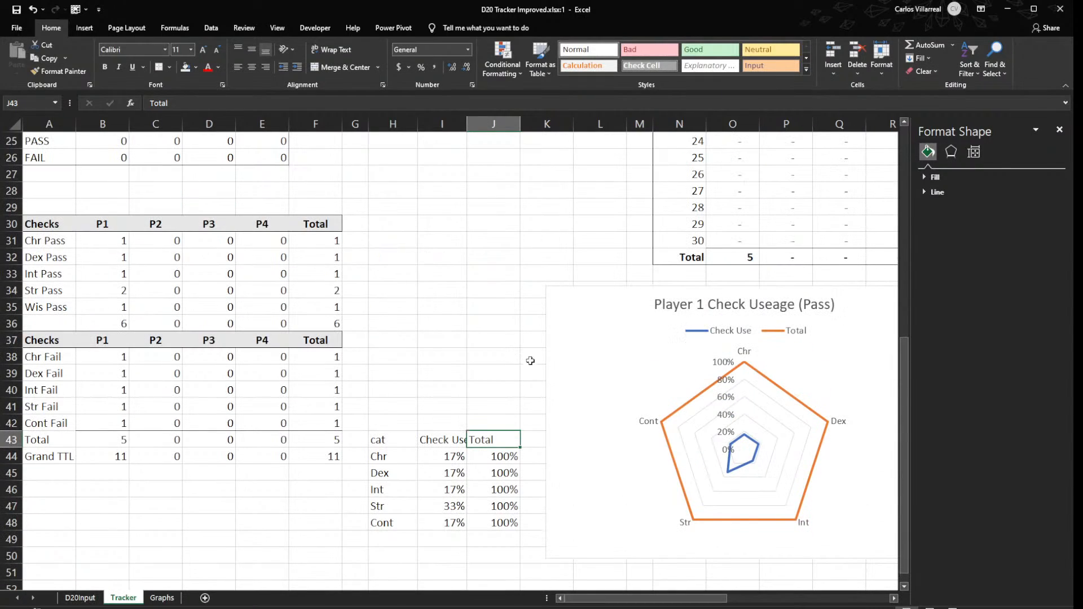
pyautogui.moveTo(487, 441); pyautogui.dragTo(530, 487)
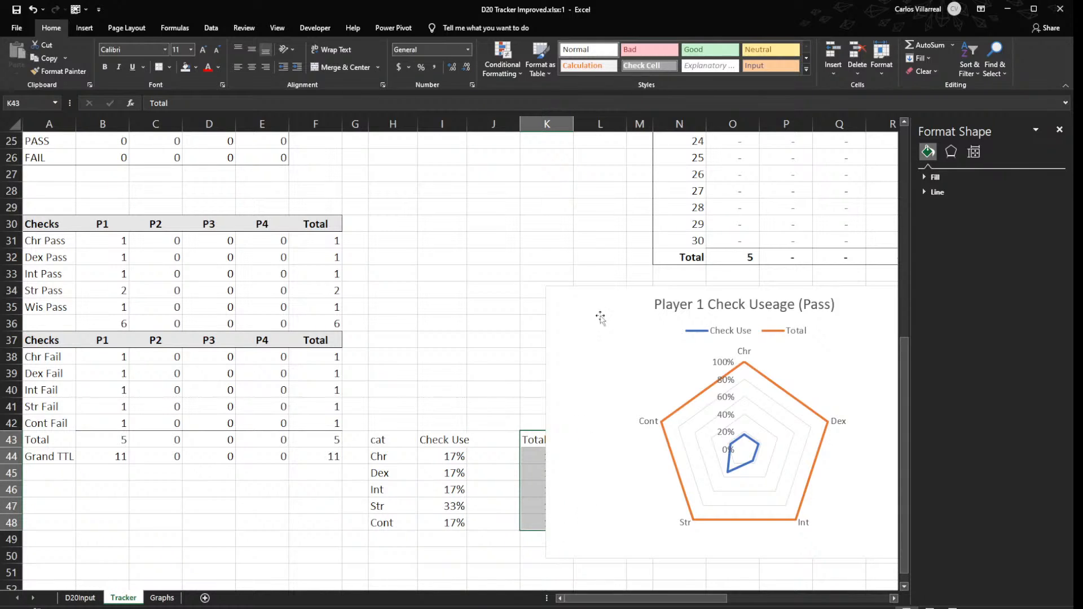
pyautogui.moveTo(551, 312); pyautogui.dragTo(609, 310)
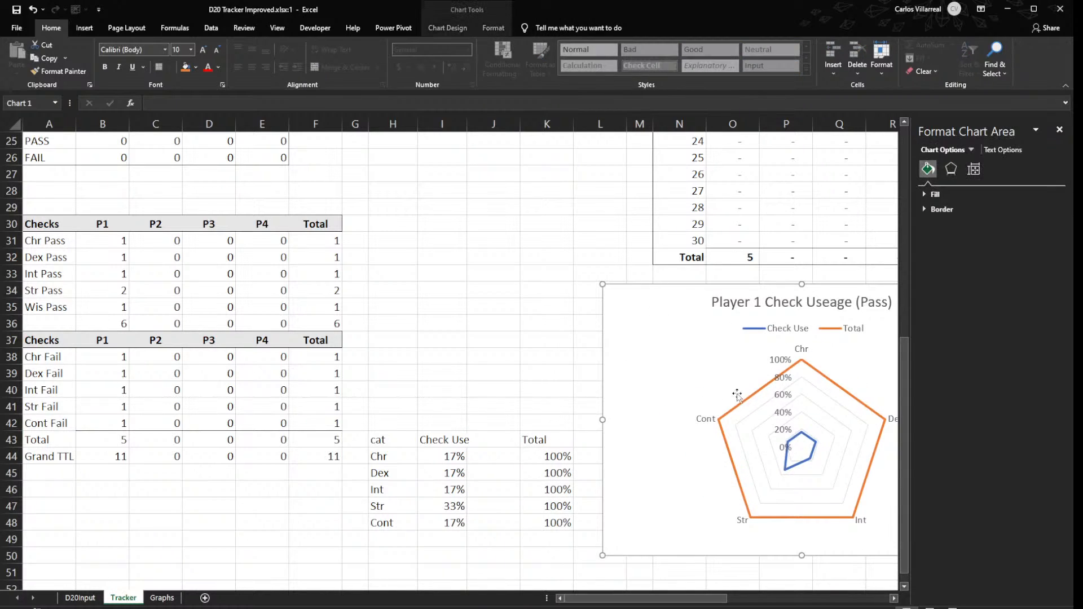
# - Calculate P1's share of failed Chr checks in J44 with =B38/B43
pyautogui.click(496, 440)
pyautogui.click(491, 457)
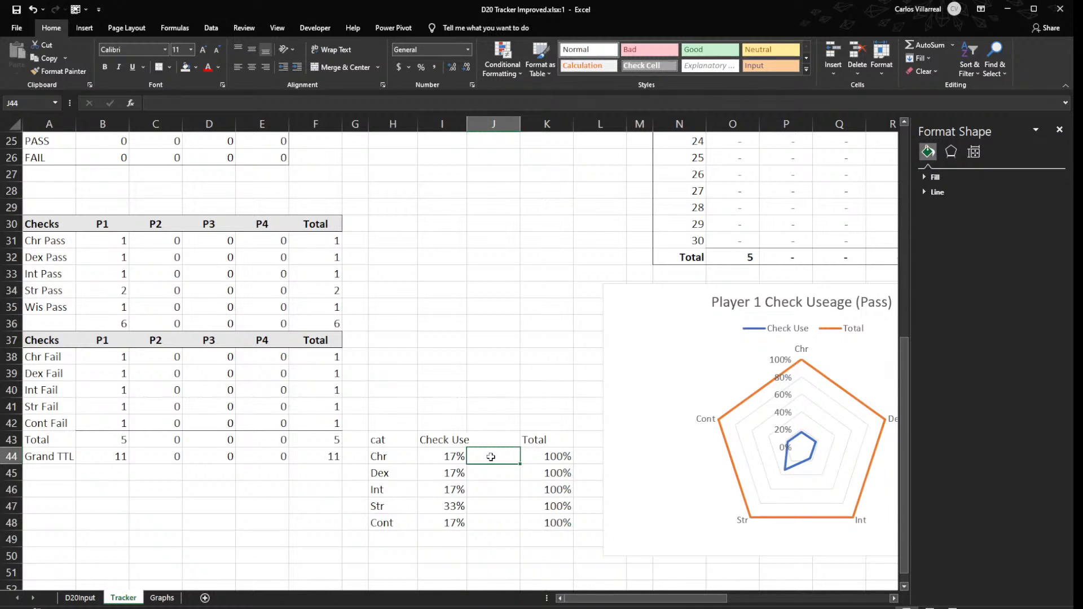
pyautogui.write('=')
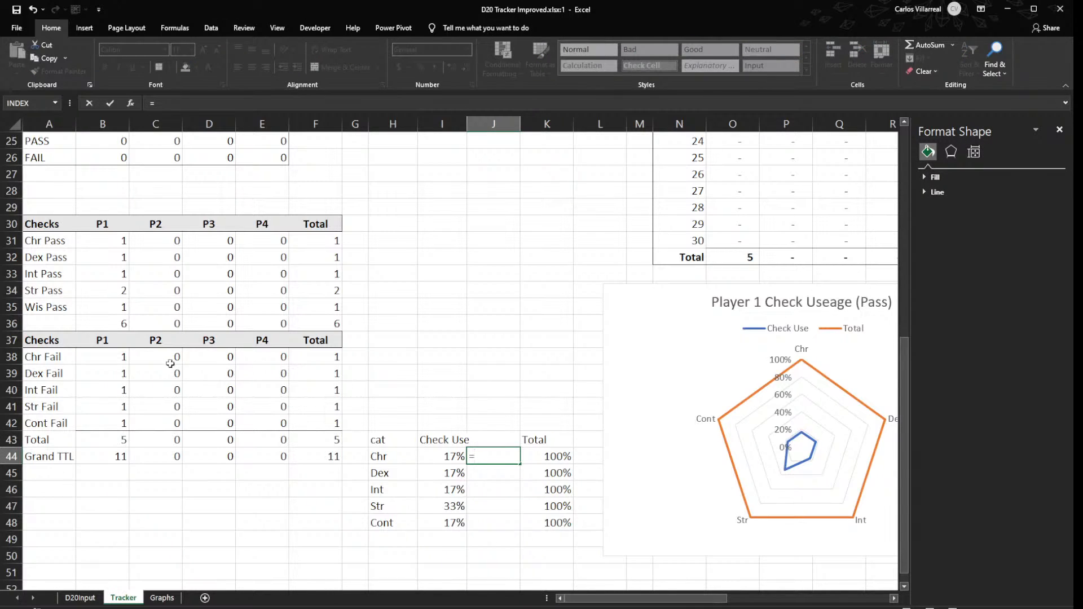
pyautogui.click(115, 356)
pyautogui.write('/')
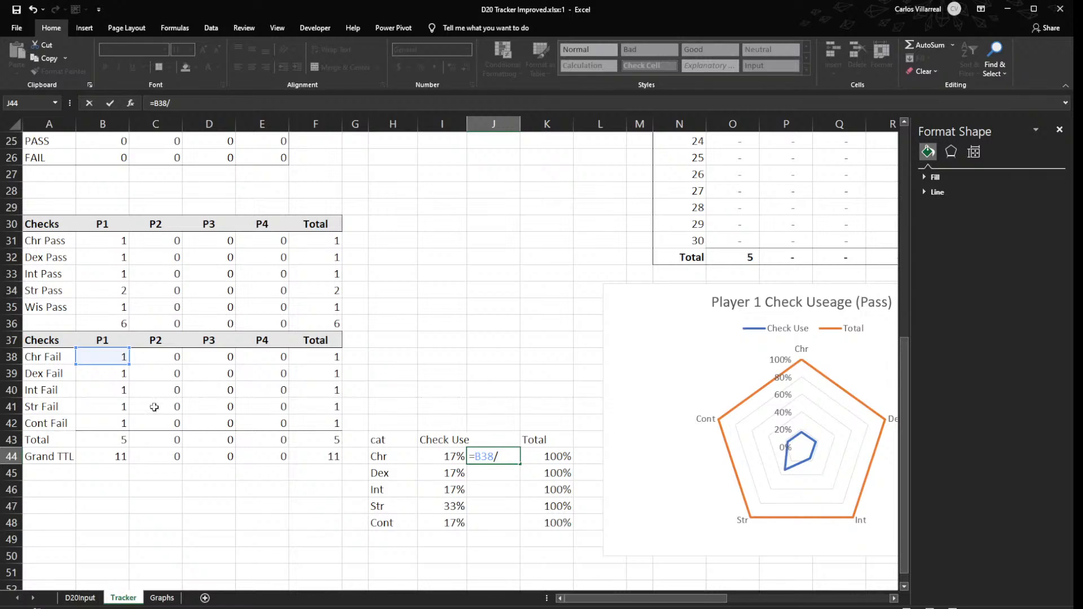
pyautogui.click(114, 440)
pyautogui.press('Return')
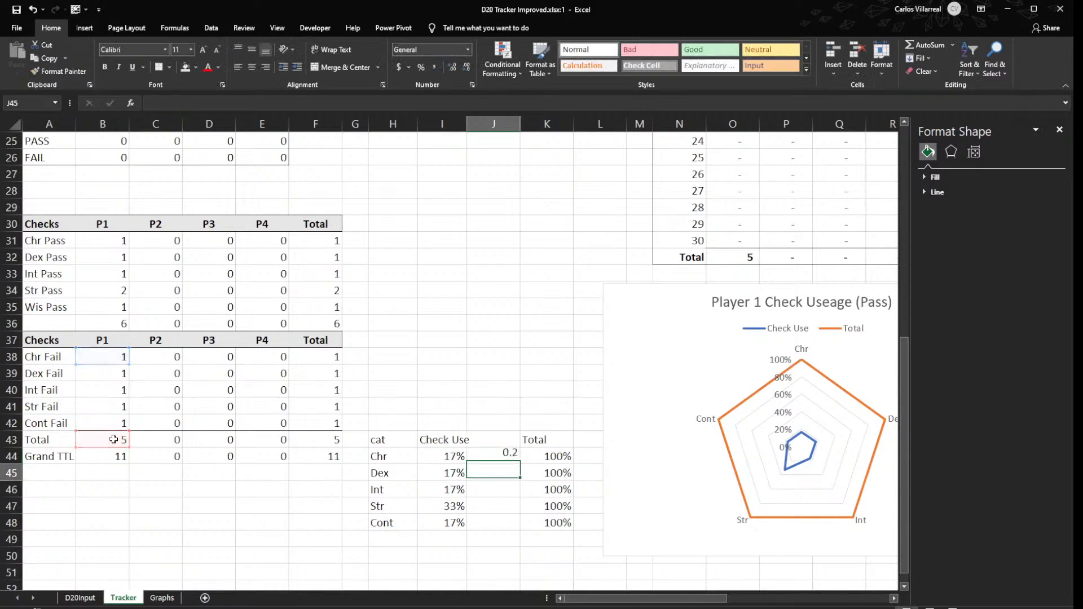
# - Make the divisor in J44 absolute as =B38/$B$43 and fill it down through J48, formatted as percentages
pyautogui.click(503, 456)
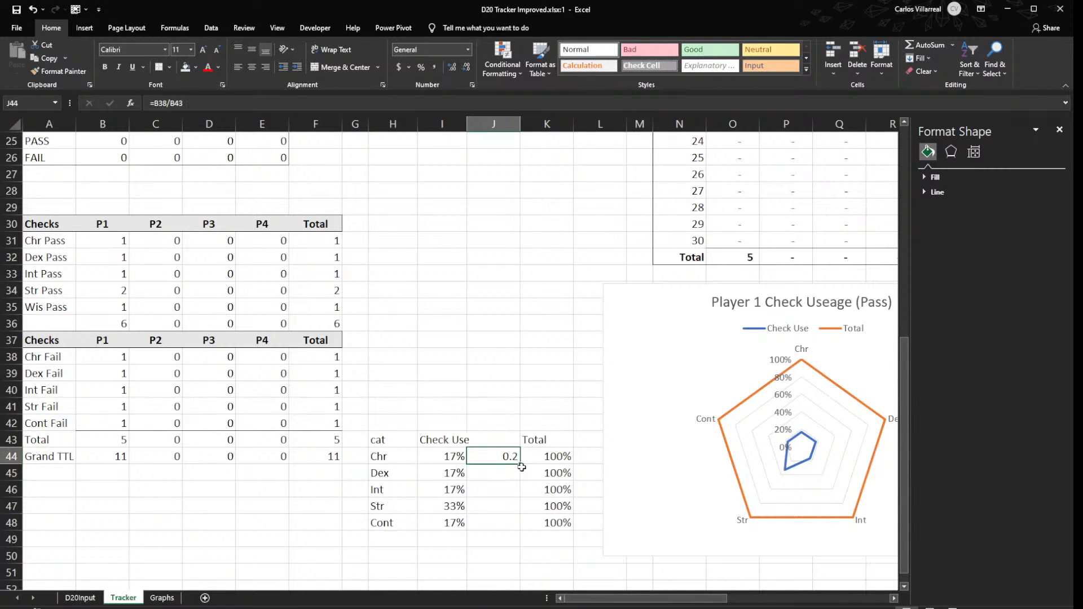
pyautogui.doubleClick(510, 456)
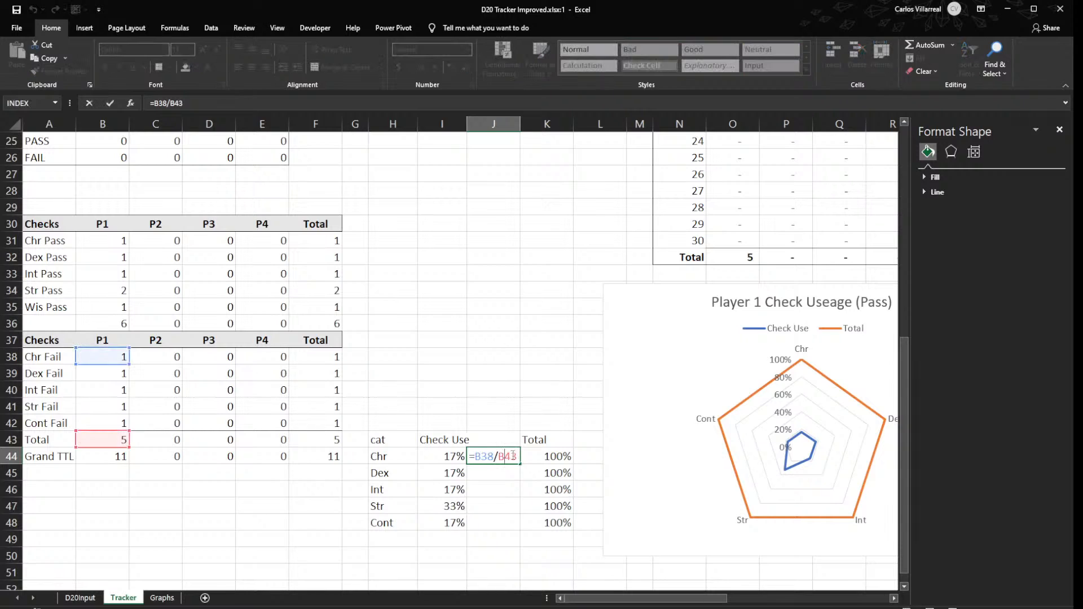
pyautogui.press('F4')
pyautogui.press('Return')
pyautogui.click(511, 458)
pyautogui.moveTo(516, 479); pyautogui.dragTo(496, 523)
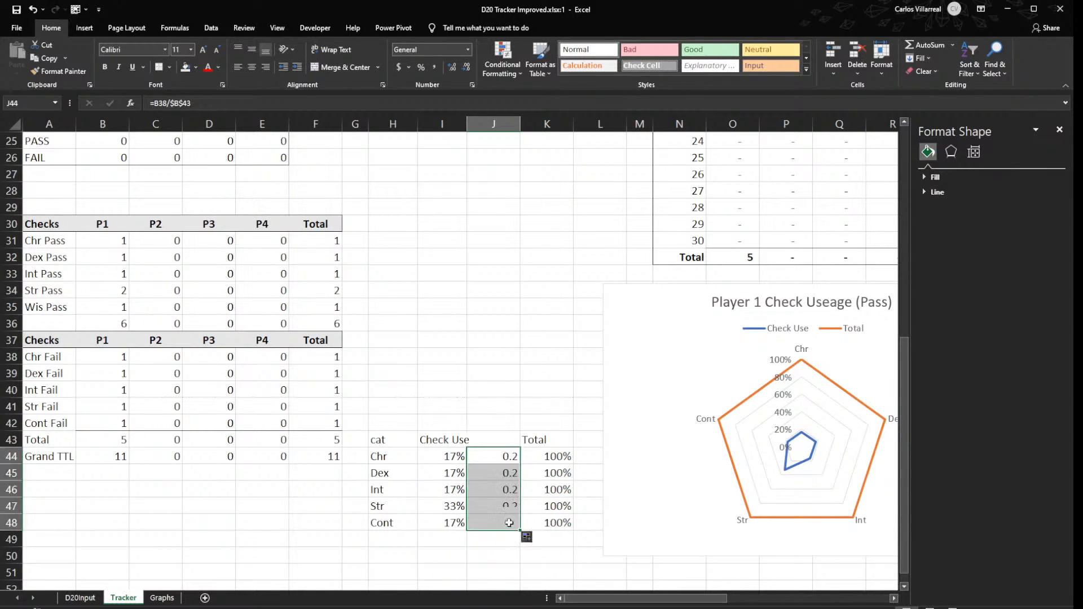
pyautogui.click(421, 67)
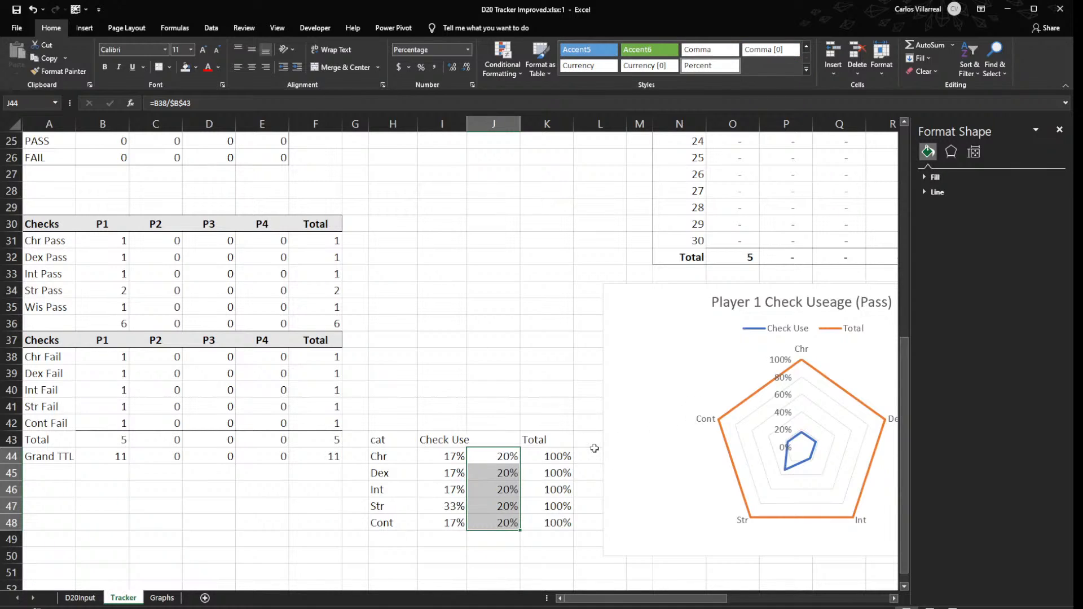
# - Rename the header in I43 as Pass and label the column in J43 as Fail
pyautogui.click(490, 440)
pyautogui.press('Left')
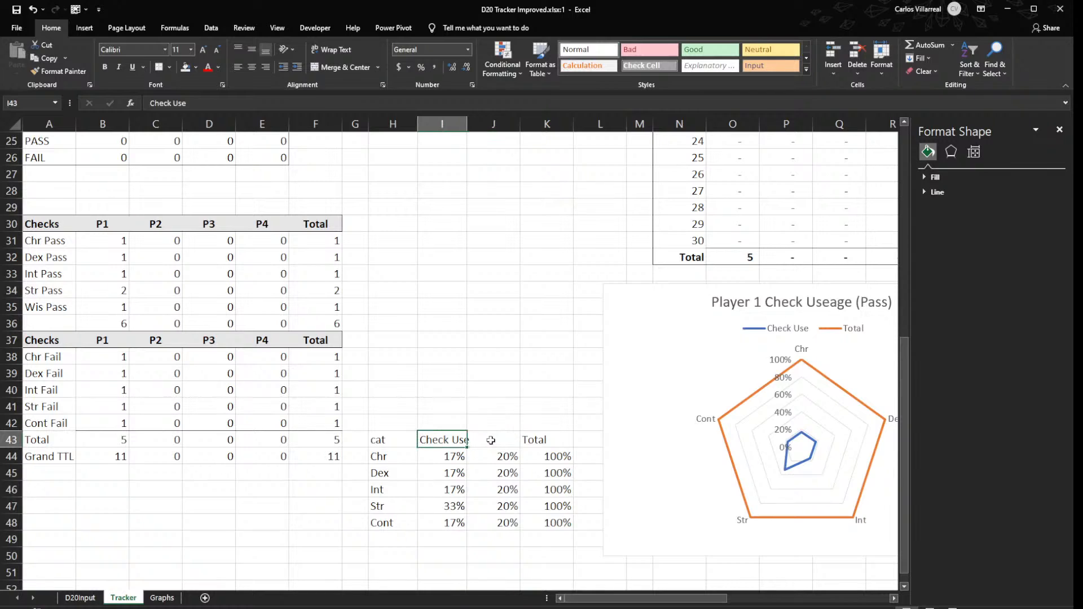
pyautogui.write('Pass')
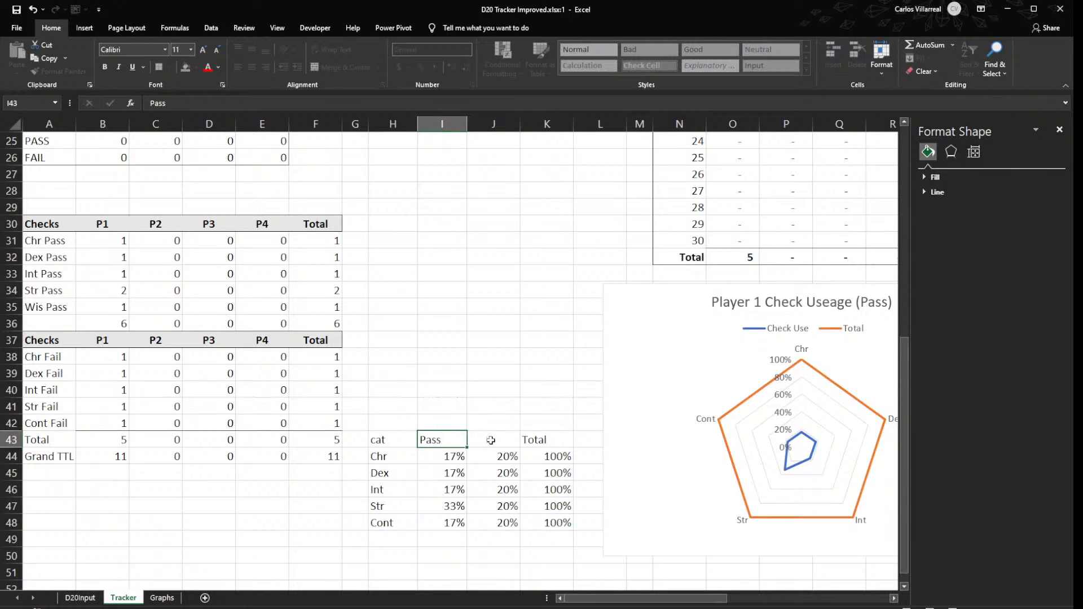
pyautogui.press('Tab')
pyautogui.write('Fail')
pyautogui.press('Return')
# - Check which columns the radar chart's Total and Pass series use, and delete the chart
pyautogui.click(705, 376)
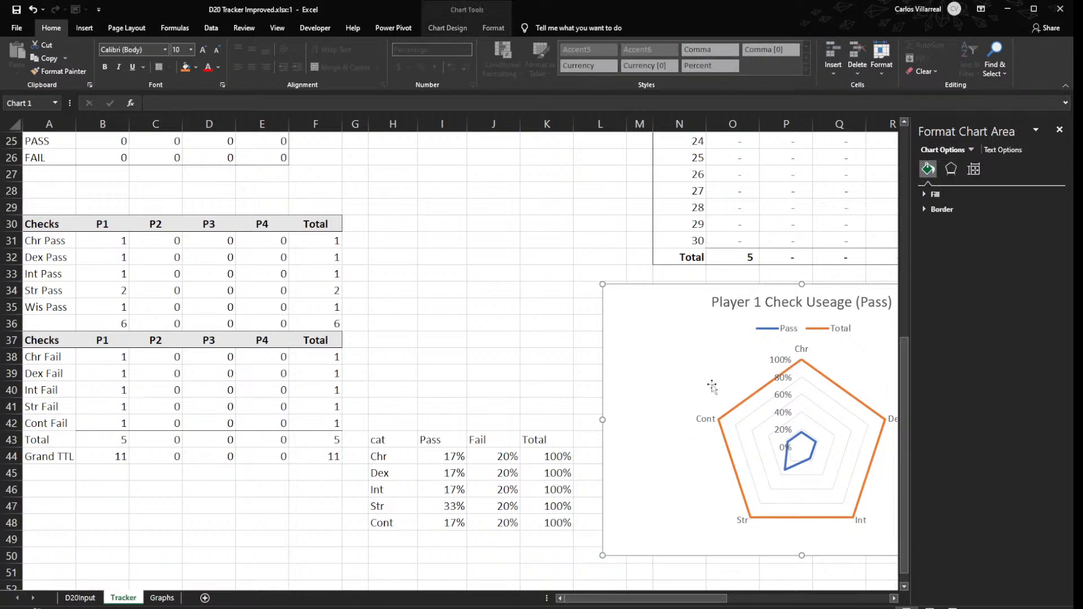
pyautogui.click(721, 413)
pyautogui.click(735, 417)
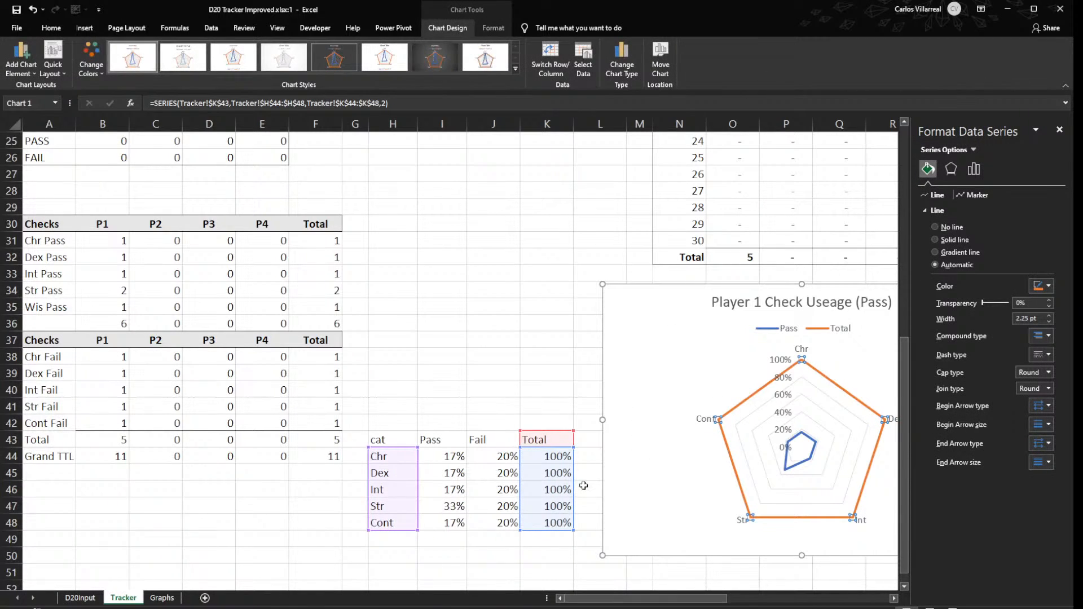
pyautogui.click(784, 467)
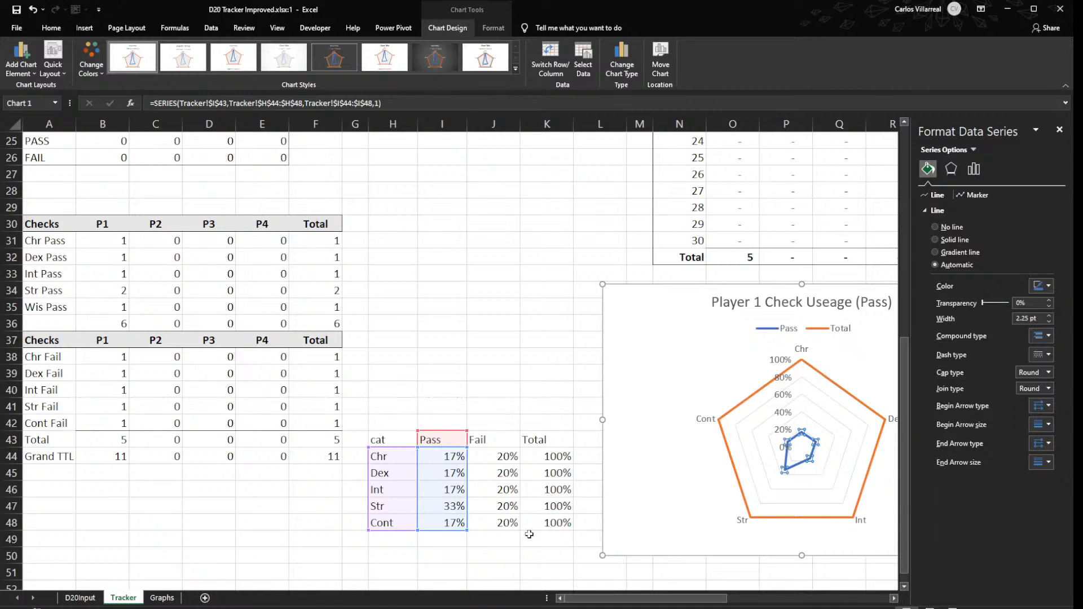
pyautogui.click(702, 372)
pyautogui.click(675, 393)
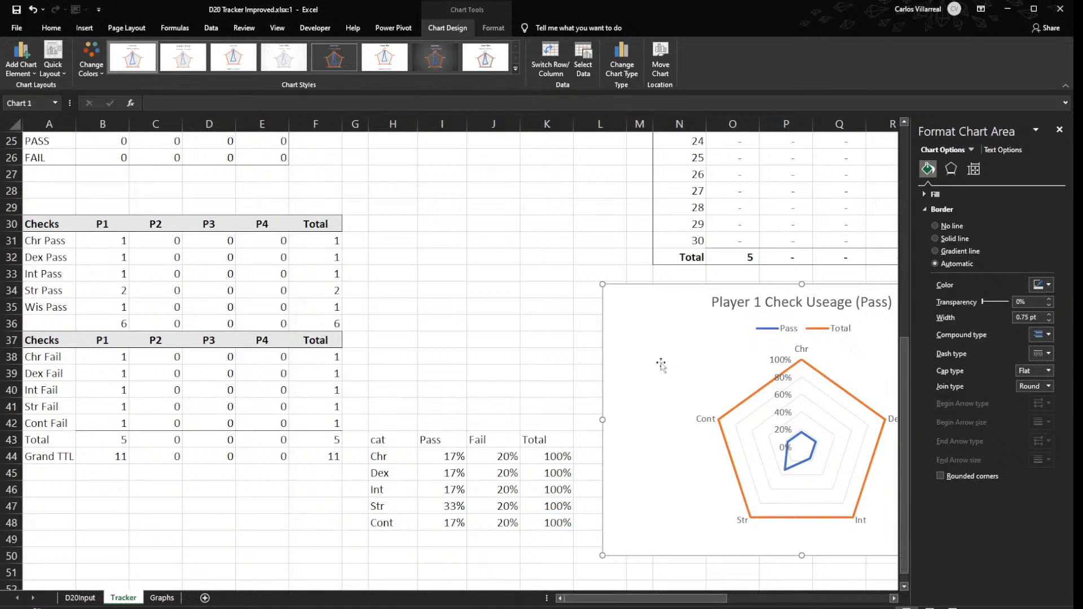
pyautogui.press('Delete')
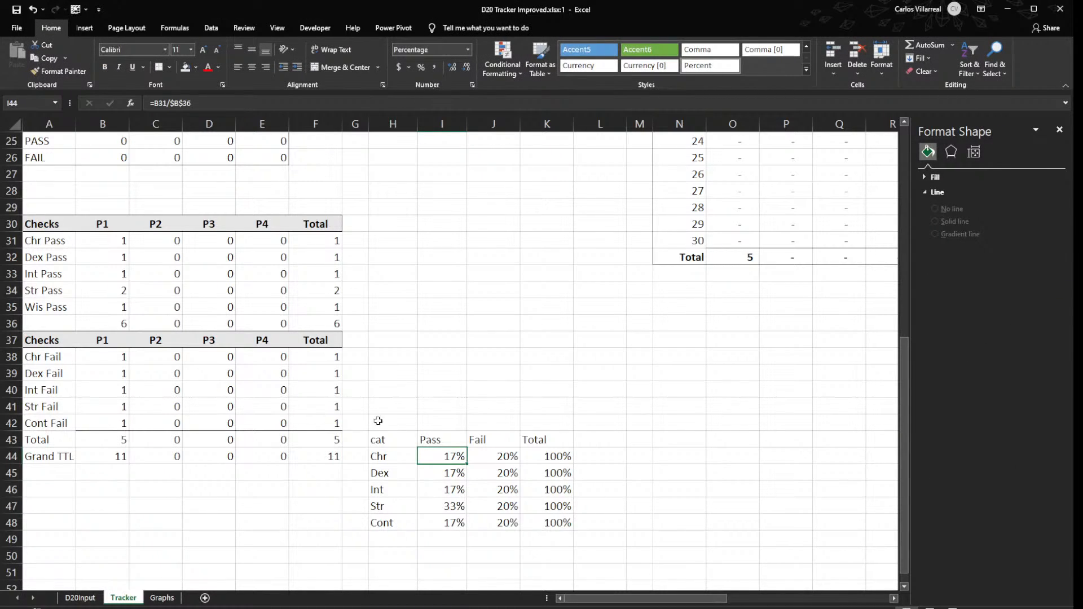
# - Insert a radar chart of the Pass, Fail and Total columns from H43:K48 and place it beside the data
pyautogui.moveTo(406, 443); pyautogui.dragTo(564, 523)
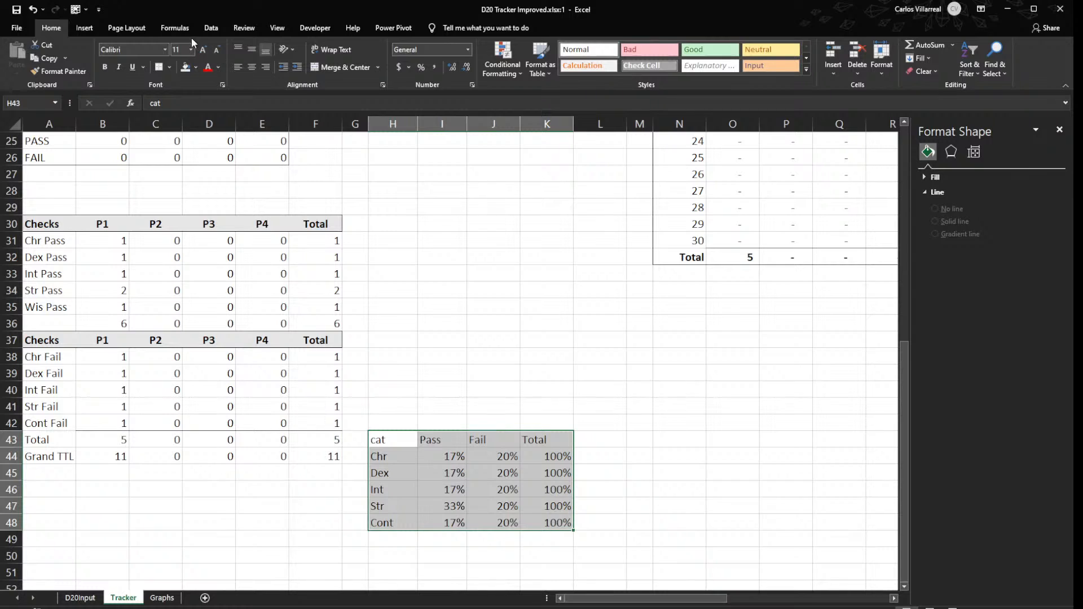
pyautogui.click(84, 27)
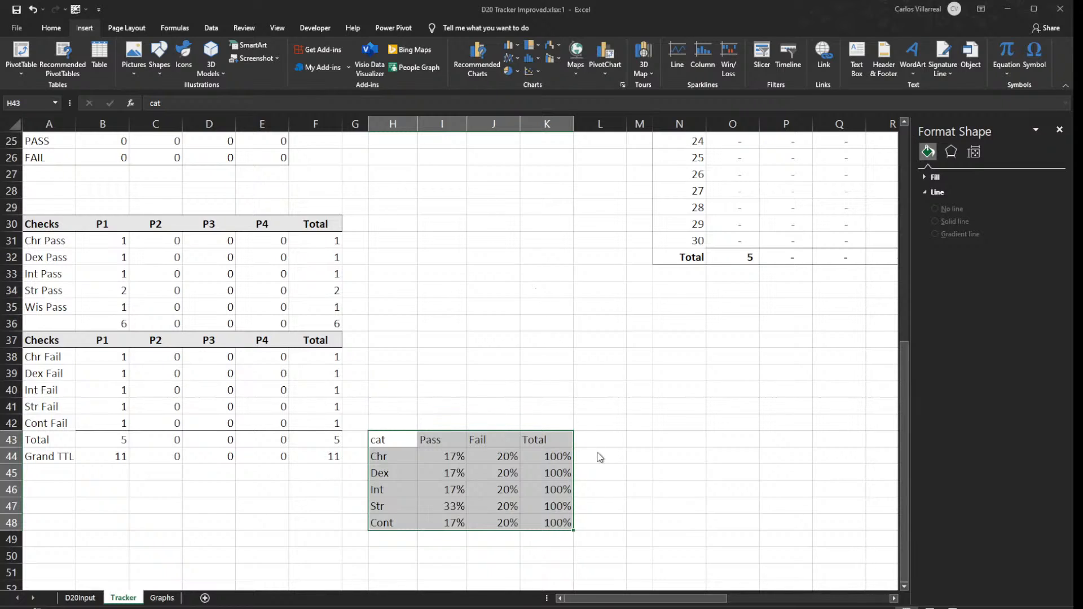
pyautogui.click(630, 458)
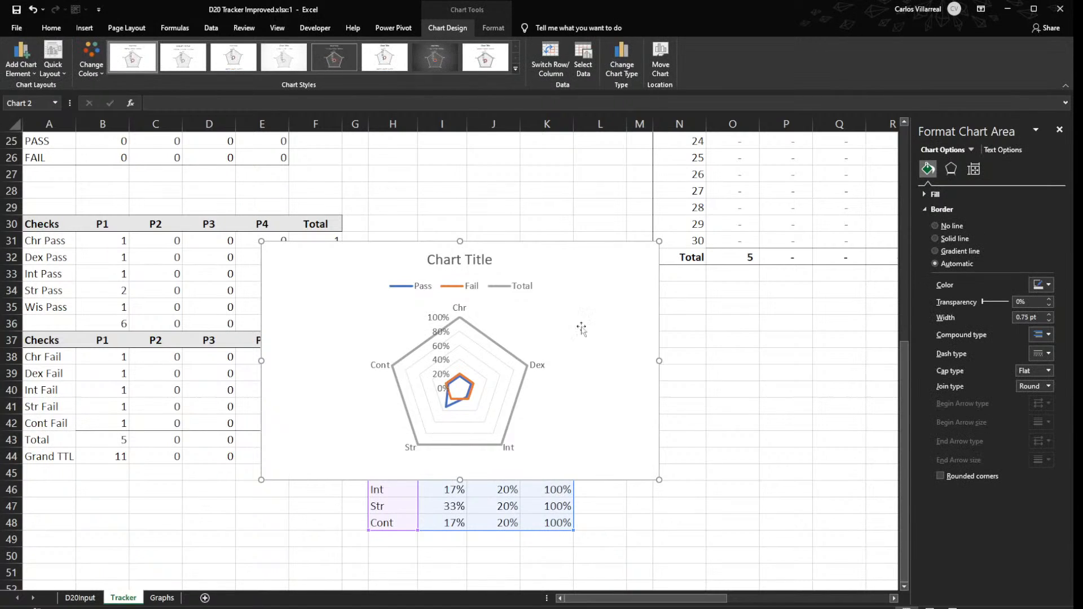
pyautogui.moveTo(551, 244); pyautogui.dragTo(871, 297)
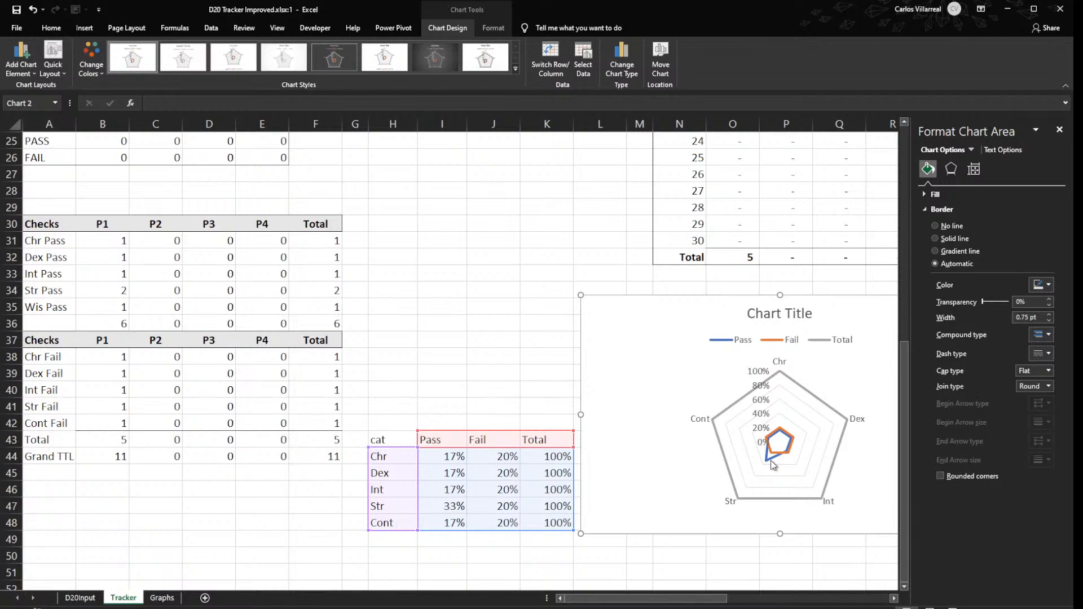
pyautogui.click(195, 368)
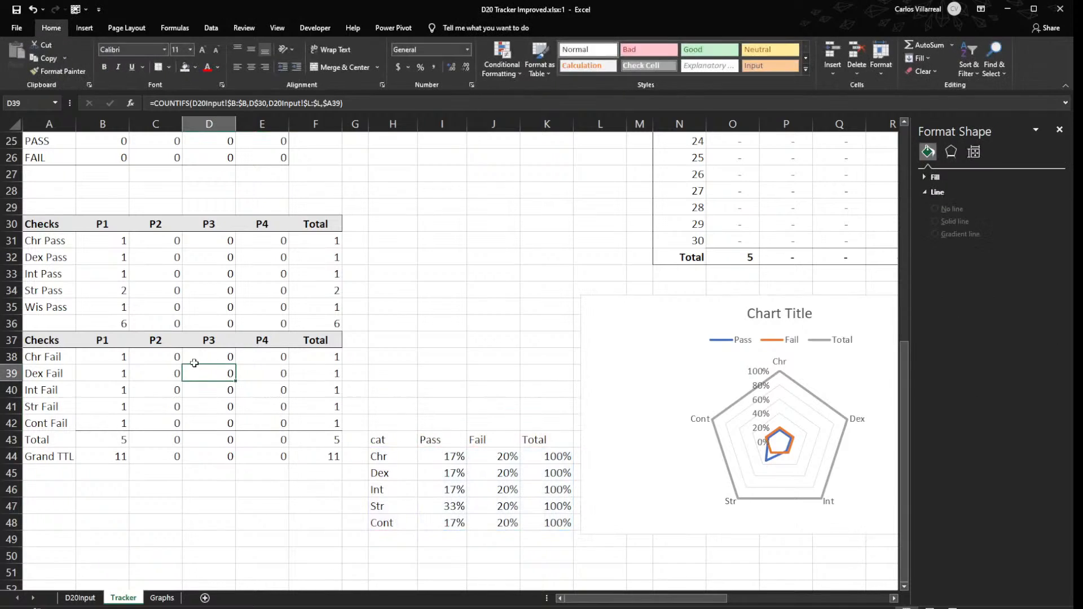
pyautogui.press('Down')
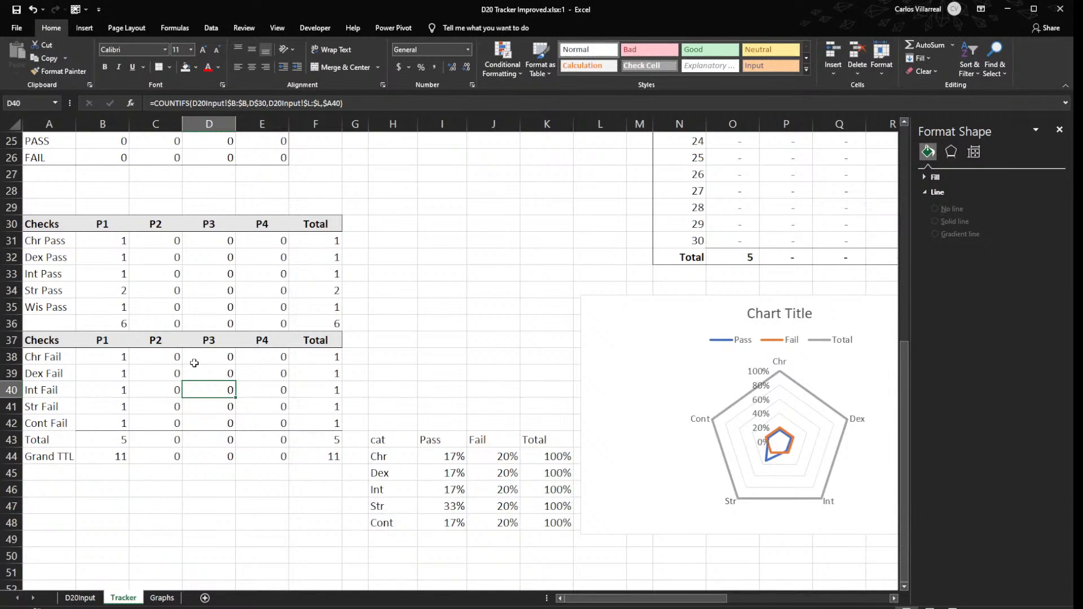
pyautogui.press('Left')
pyautogui.press('Down')
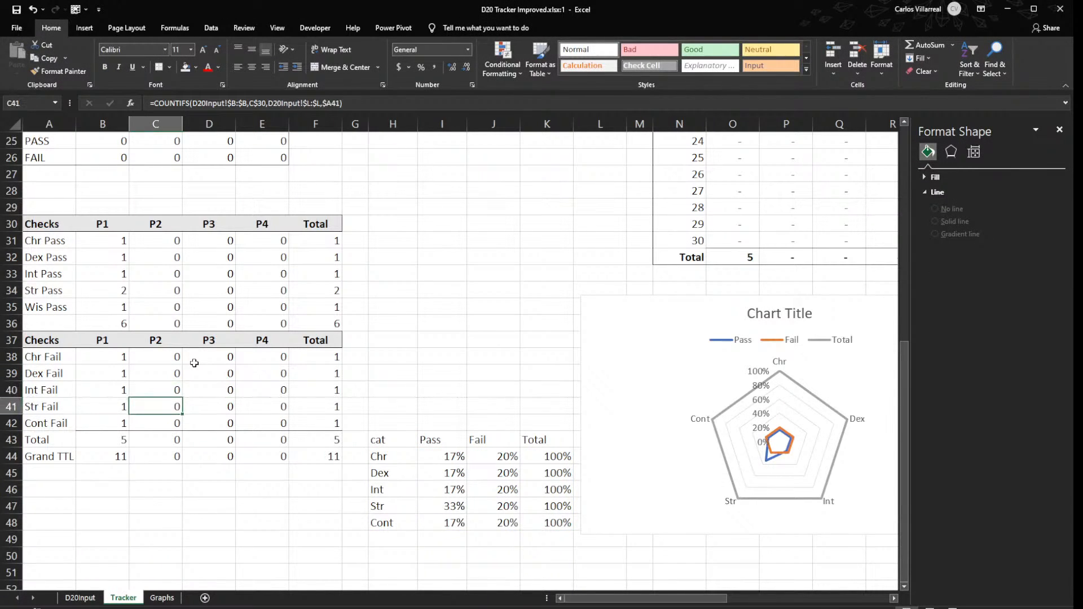
# - Set P1's Chr Fail count in B38 to 5 to test the radar chart
pyautogui.press('Up')
pyautogui.press('Up')
pyautogui.press('Left')
pyautogui.press('Up')
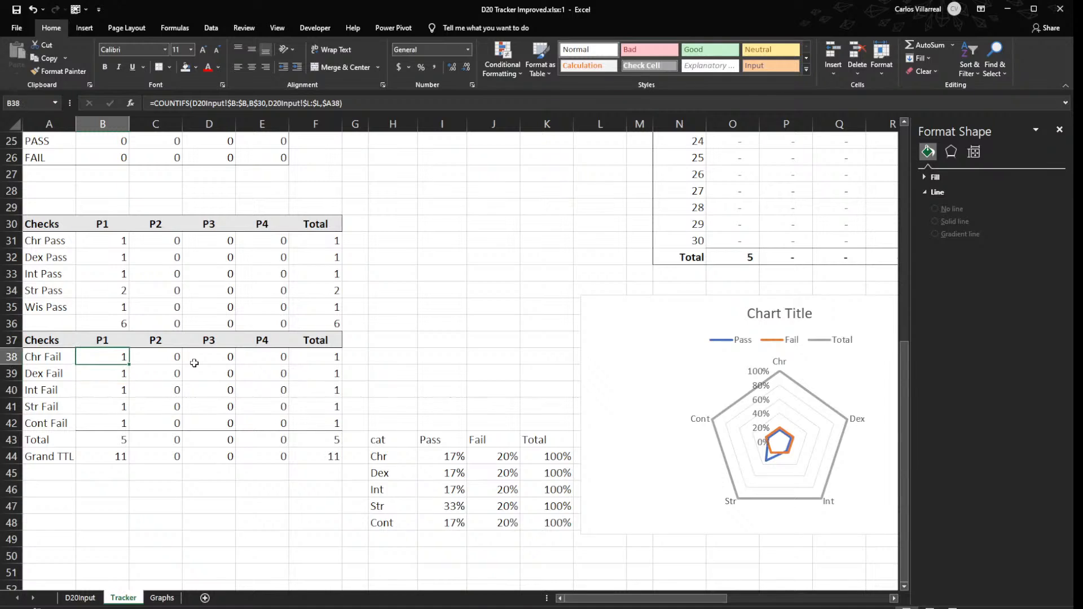
pyautogui.write('5')
pyautogui.press('Return')
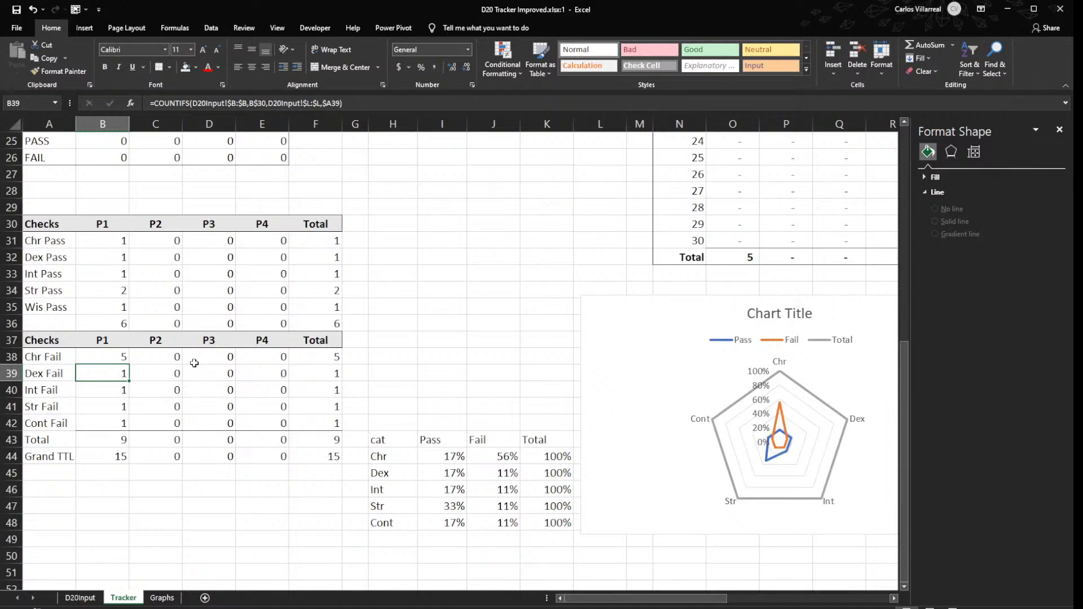
# - Set P1's Str Pass count in B34 to 5
pyautogui.press('Up')
pyautogui.press('Up')
pyautogui.press('Up')
pyautogui.press('Up')
pyautogui.press('Up')
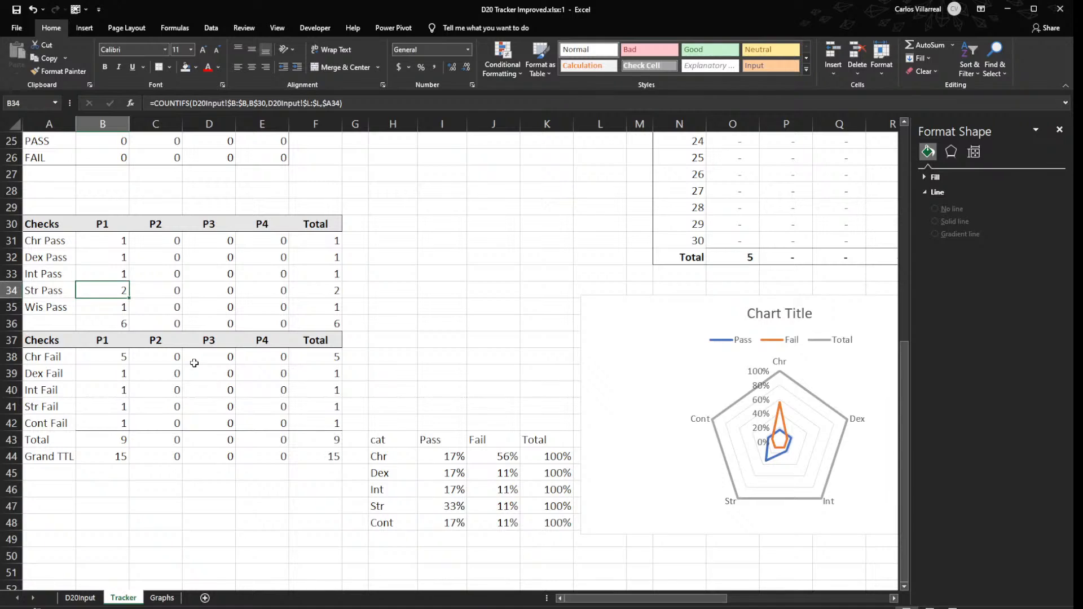
pyautogui.write('5')
pyautogui.press('Return')
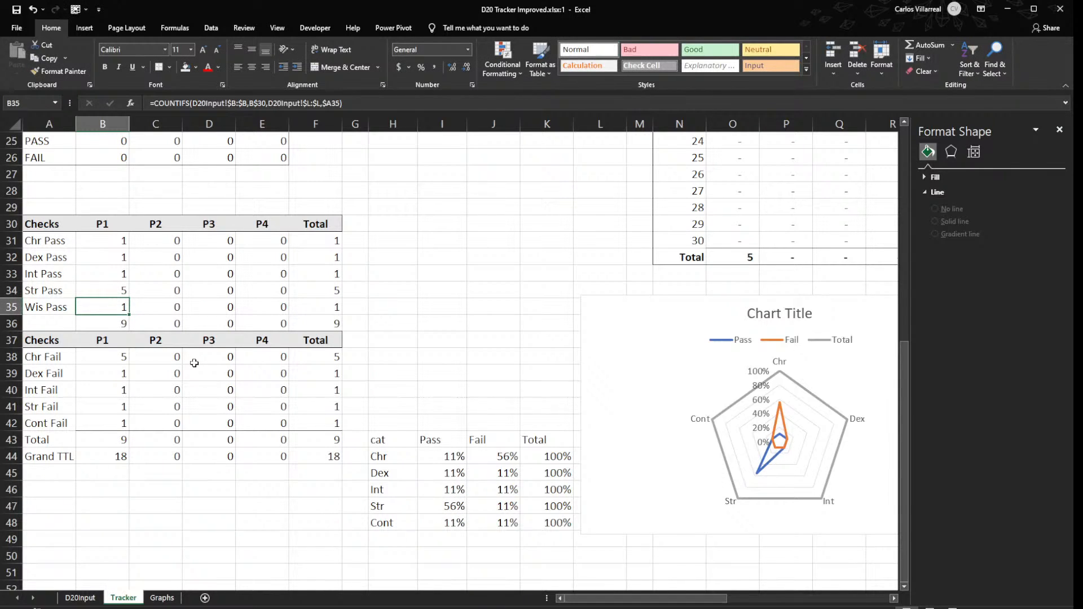
pyautogui.press('Up')
pyautogui.press('Up')
pyautogui.press('Down')
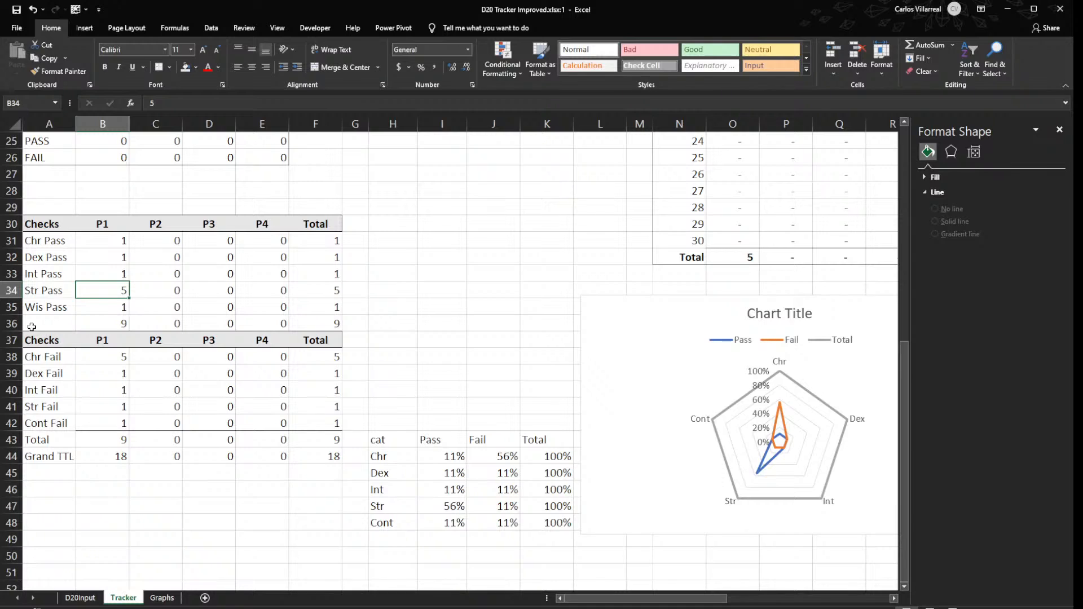
# - Insert a blank row above the Pass totals in row 36 and check the Pass percentage formula in I49
pyautogui.click(11, 323)
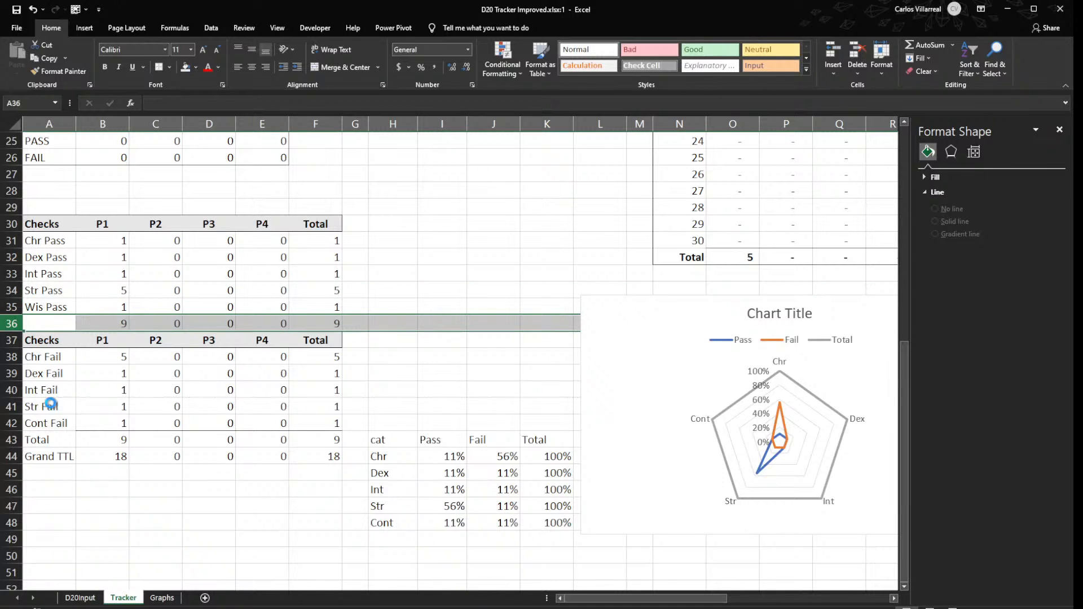
pyautogui.hotkey('ctrl', 'shift', '+')
pyautogui.click(116, 307)
pyautogui.click(45, 317)
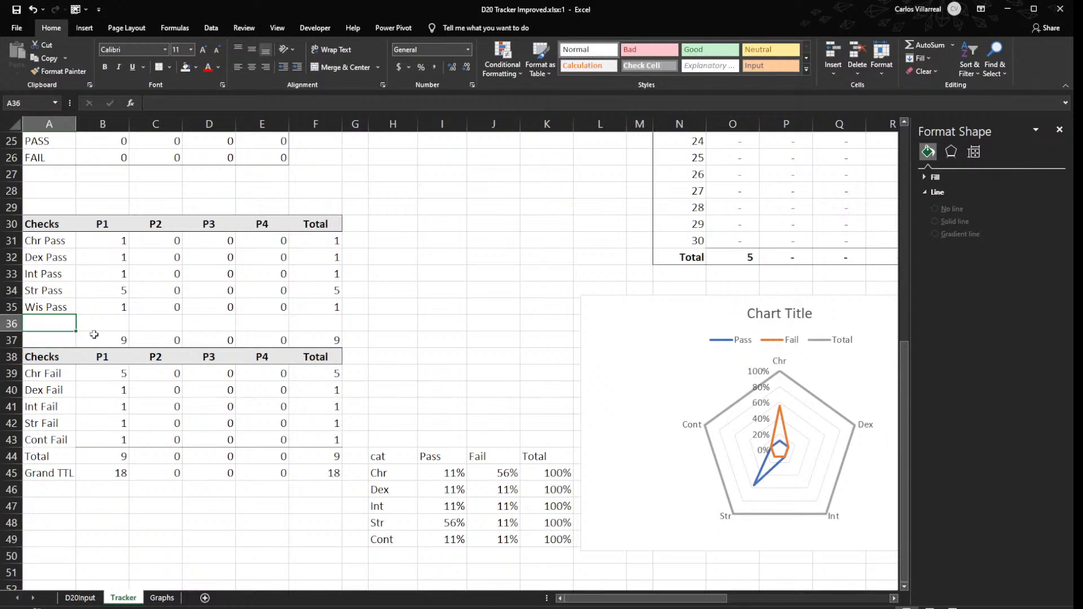
pyautogui.doubleClick(443, 539)
pyautogui.press('Escape')
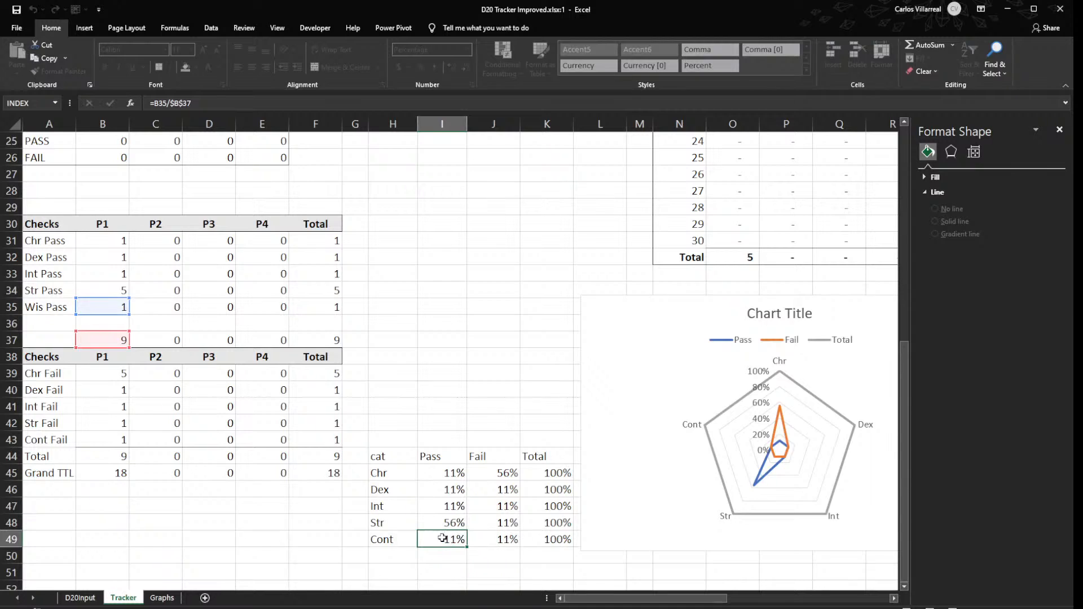
# - Relabel the last chart category in H49 as Wis and add Cont below it in H50
pyautogui.click(377, 537)
pyautogui.write('Wis')
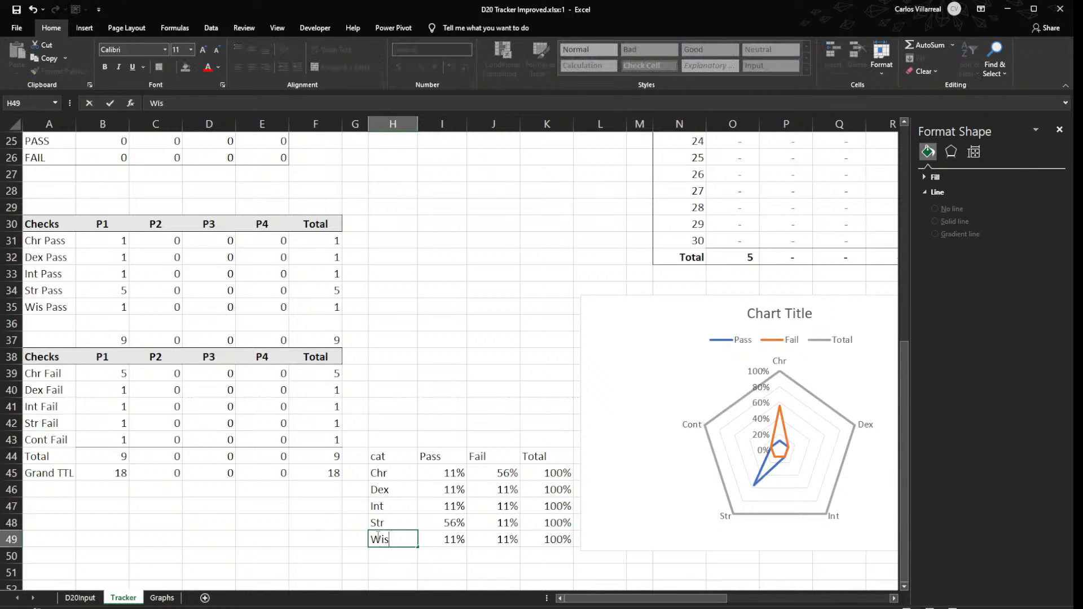
pyautogui.press('Return')
pyautogui.write('Cont')
pyautogui.press('Return')
pyautogui.press('Return')
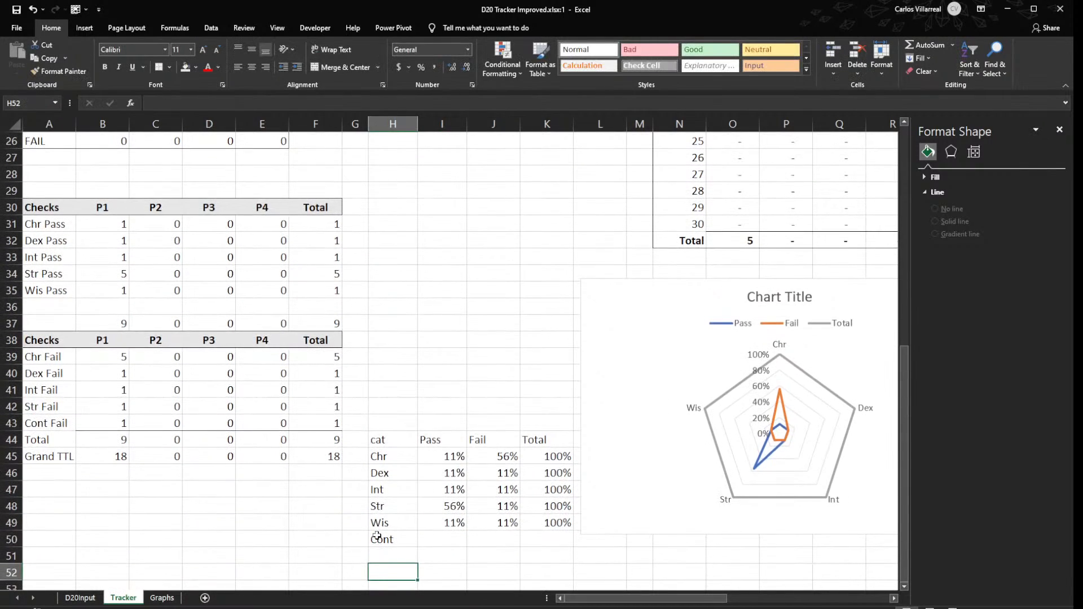
pyautogui.click(454, 539)
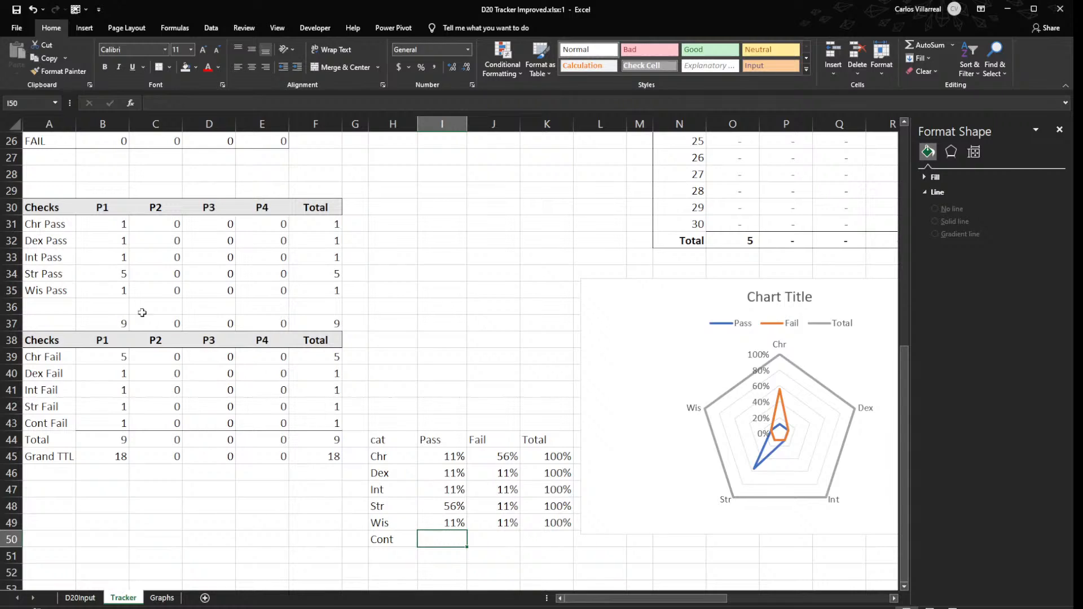
# - Label A36 as Cont Pass and fill the Wis Pass formulas in B35:F35 down into row 36
pyautogui.click(56, 304)
pyautogui.write('Cont')
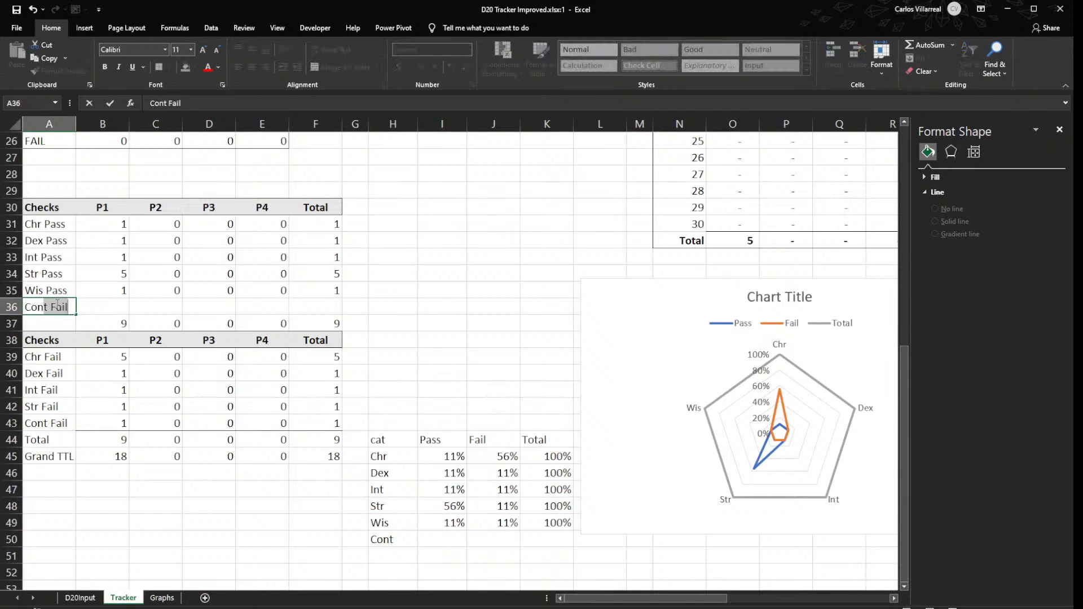
pyautogui.write(' Pa')
pyautogui.press('Escape')
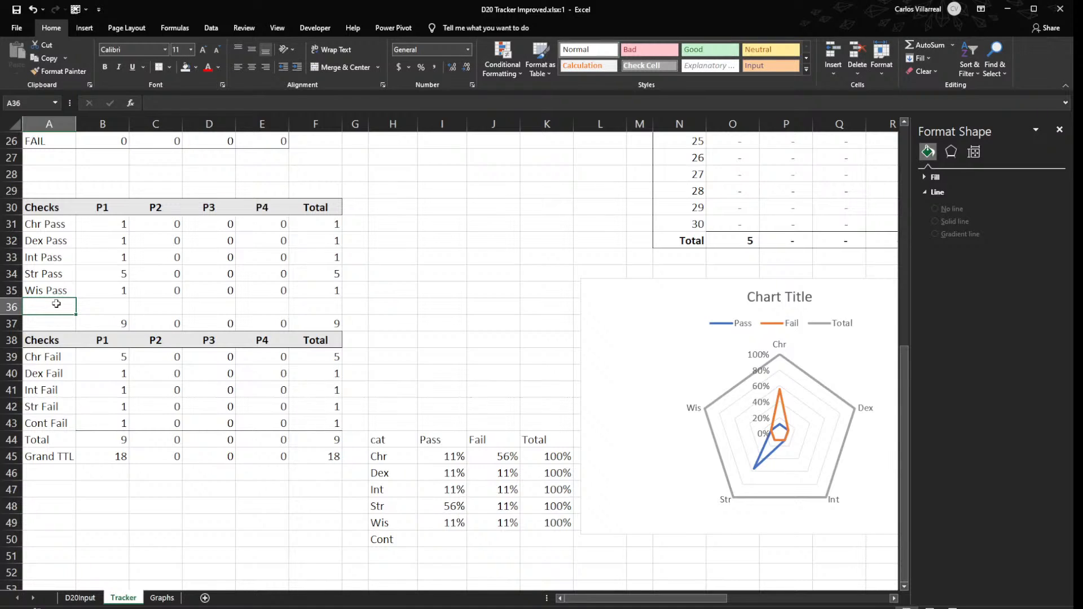
pyautogui.write('Cont')
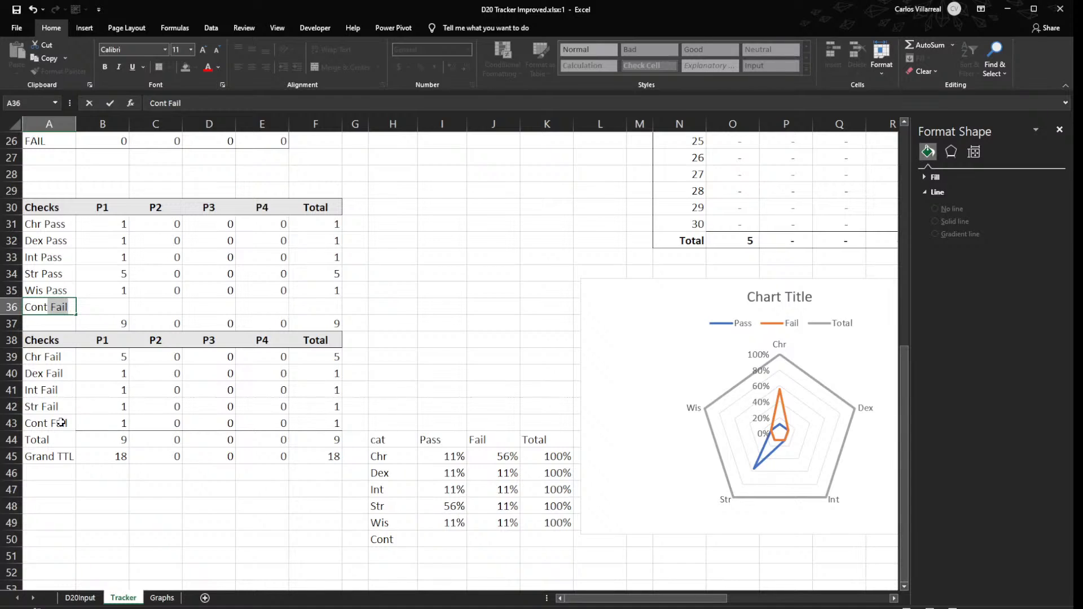
pyautogui.write('Pass')
pyautogui.press('Return')
pyautogui.moveTo(90, 288); pyautogui.dragTo(347, 320)
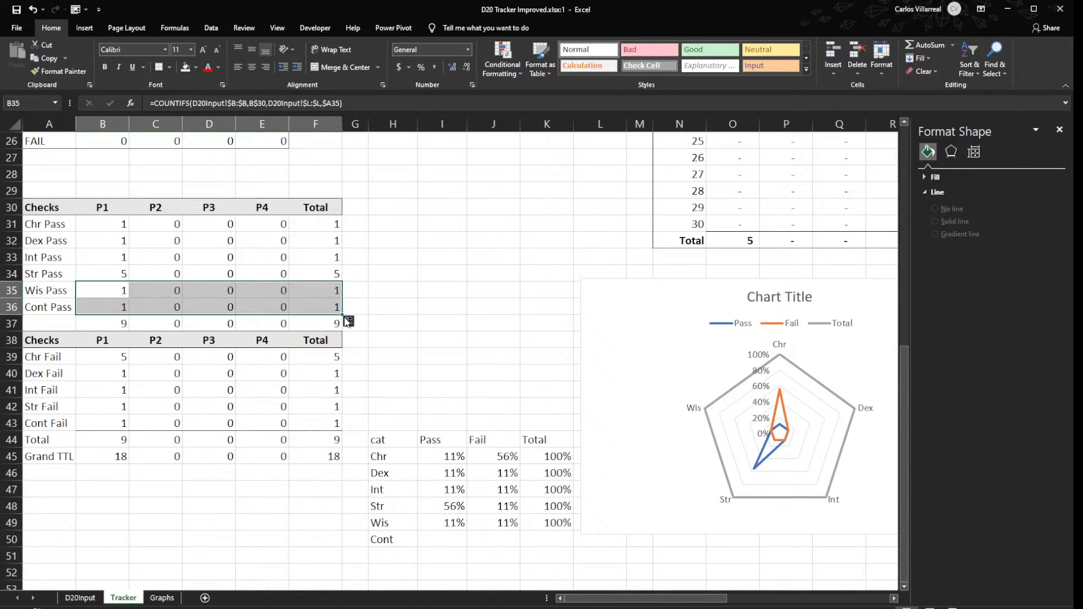
# - Redo the Pass totals in row 37 for P1 through Total so they sum rows 31 to 36
pyautogui.click(103, 325)
pyautogui.hotkey('alt', '=')
pyautogui.press('Return')
pyautogui.click(106, 319)
pyautogui.moveTo(134, 328); pyautogui.dragTo(285, 332)
pyautogui.click(302, 323)
pyautogui.hotkey('alt', '=')
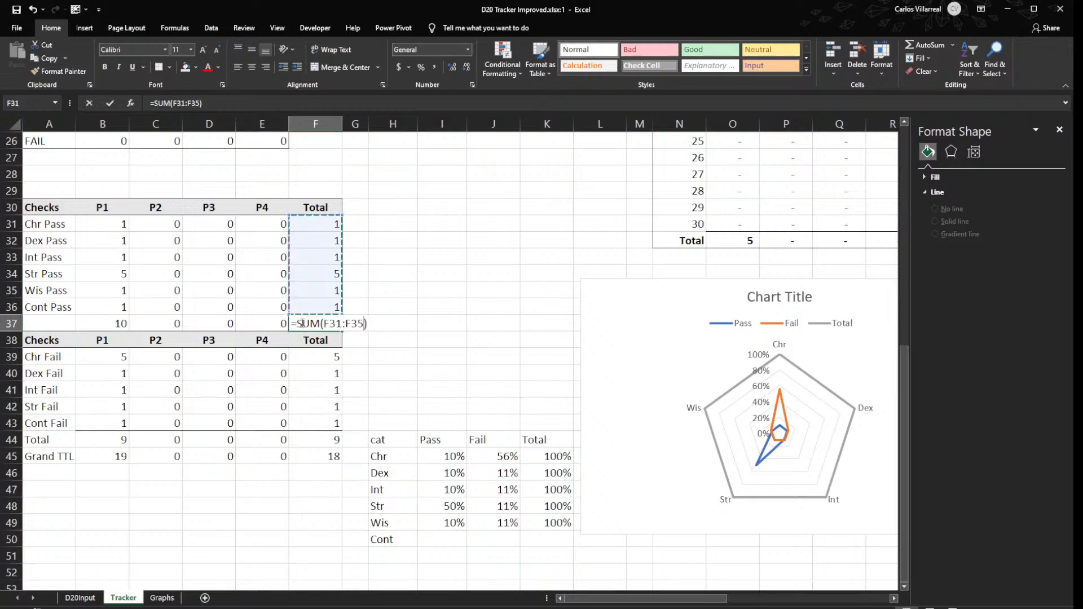
pyautogui.press('Return')
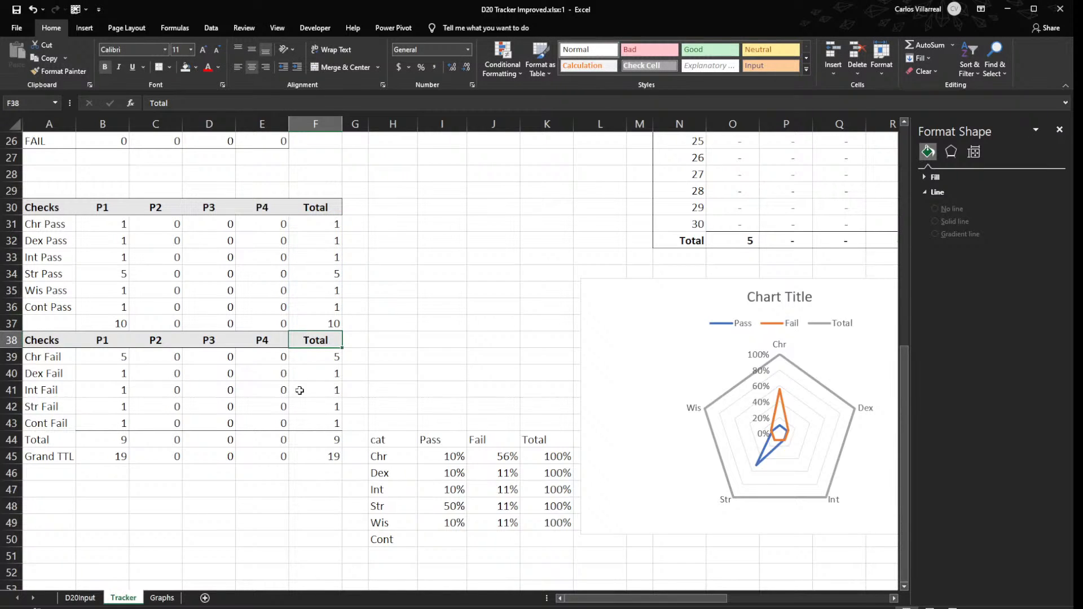
# - Extend the radar chart's data range down one row to include the Cont category in row 50
pyautogui.click(426, 522)
pyautogui.click(788, 457)
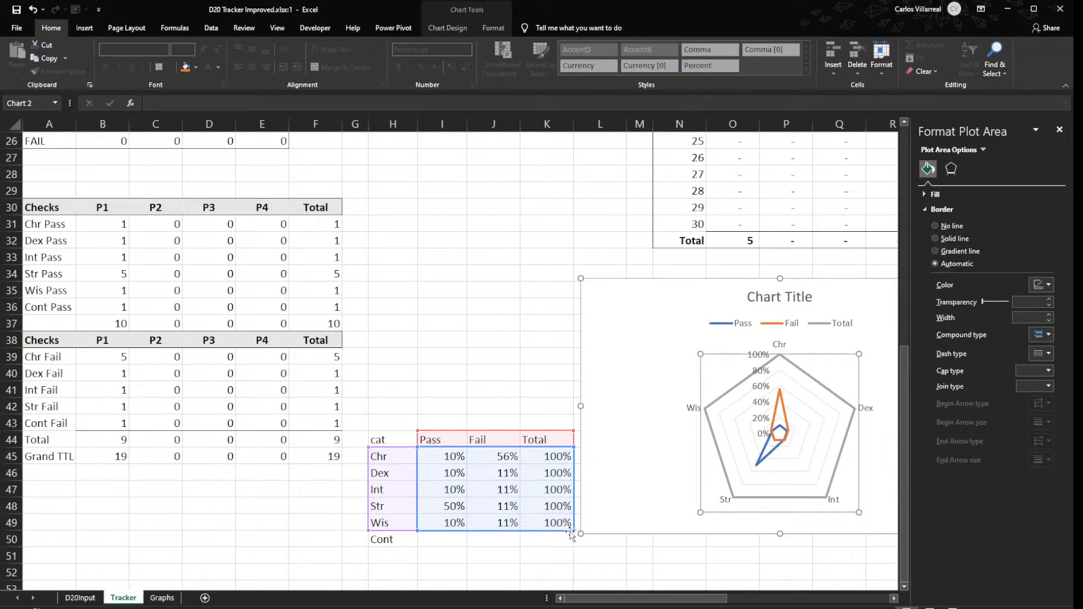
pyautogui.moveTo(573, 530); pyautogui.dragTo(566, 550)
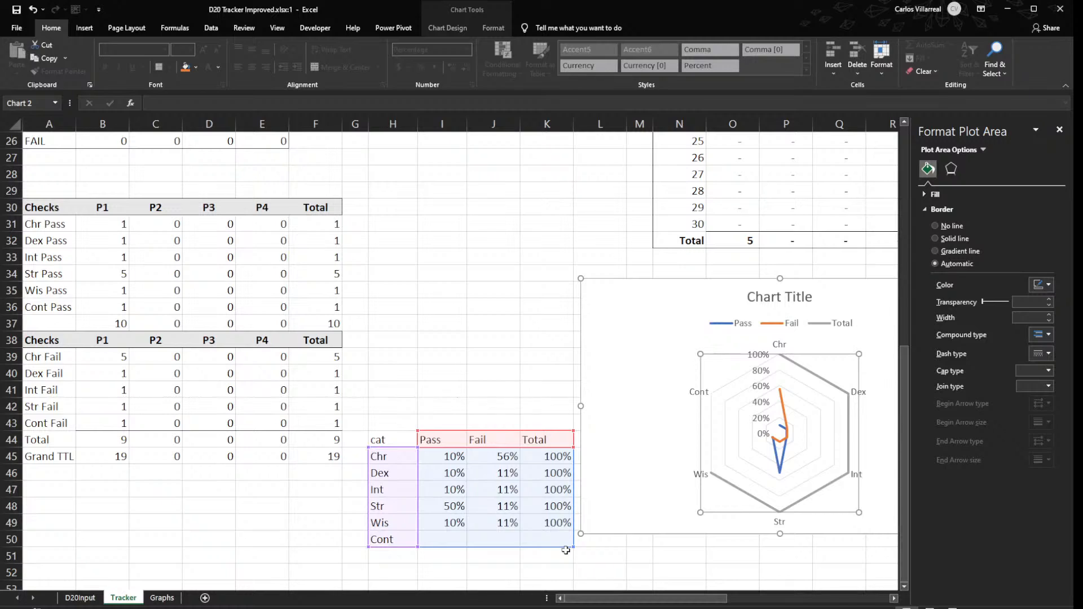
pyautogui.click(441, 323)
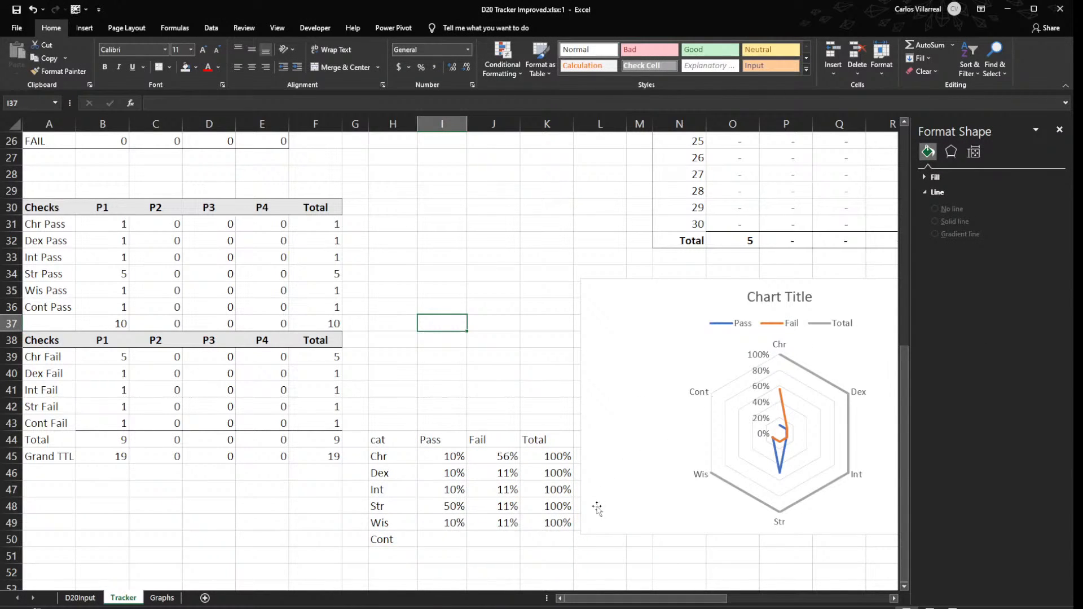
# - Check which cells the Wis row's Pass and Fail percentage formulas in I49 and J49 reference
pyautogui.click(560, 527)
pyautogui.click(409, 540)
pyautogui.click(457, 513)
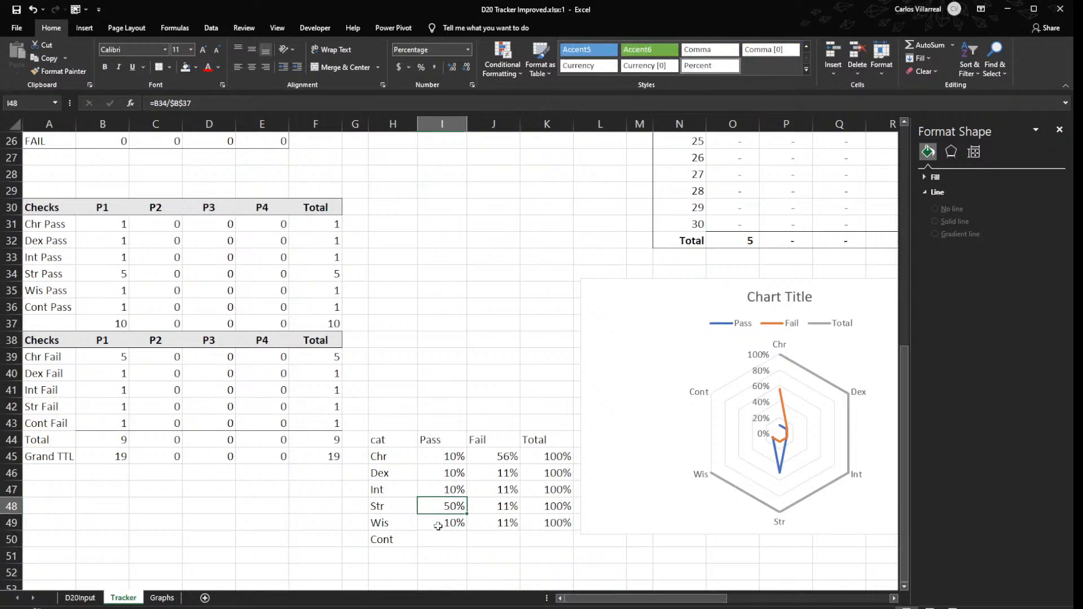
pyautogui.click(445, 523)
pyautogui.doubleClick(445, 523)
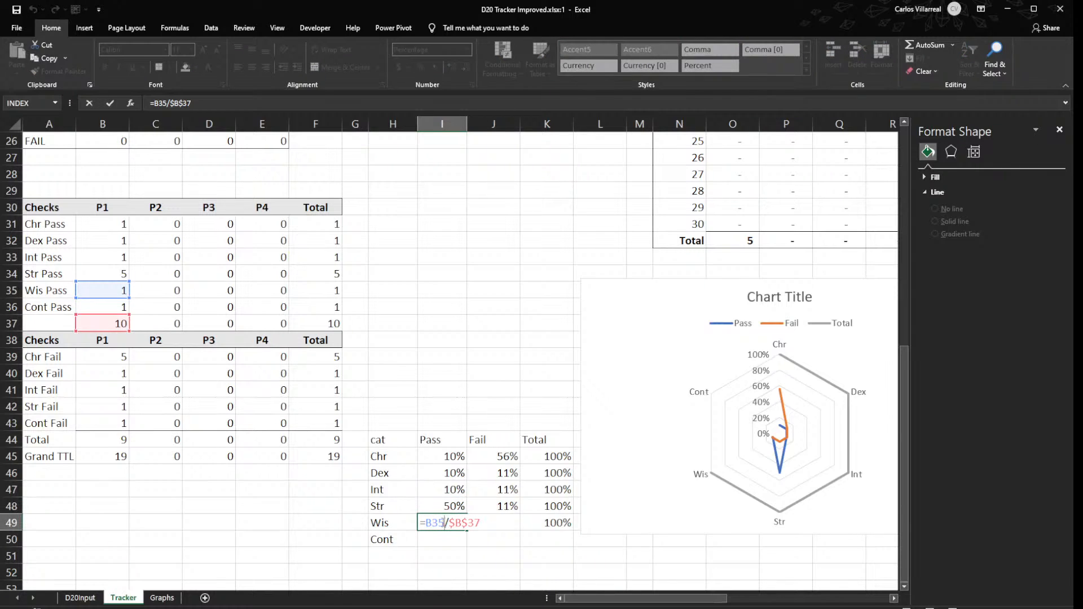
pyautogui.click(494, 526)
pyautogui.doubleClick(496, 528)
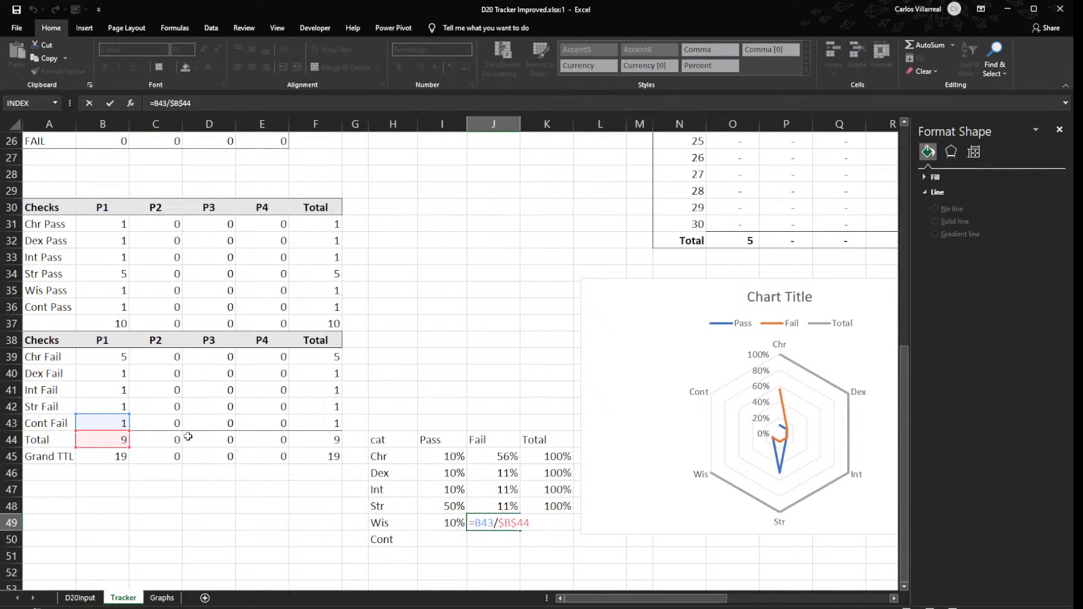
pyautogui.press('Escape')
# - Insert a row above the Fail Total in row 44 and move the Cont Fail row A43:F43 into it
pyautogui.click(4, 440)
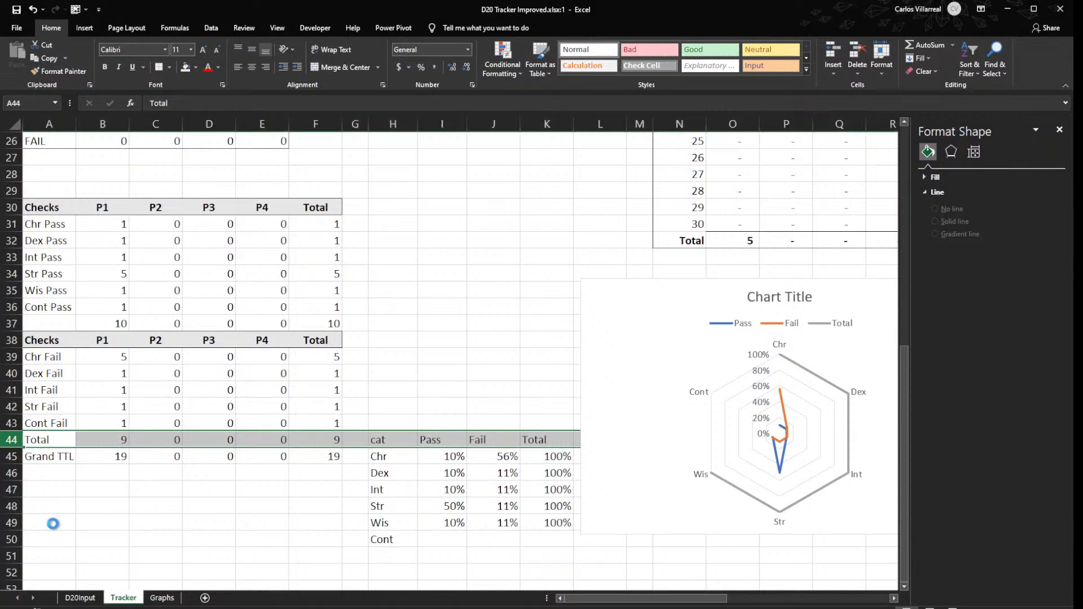
pyautogui.hotkey('ctrl', 'shift', '+')
pyautogui.moveTo(45, 423); pyautogui.dragTo(312, 439)
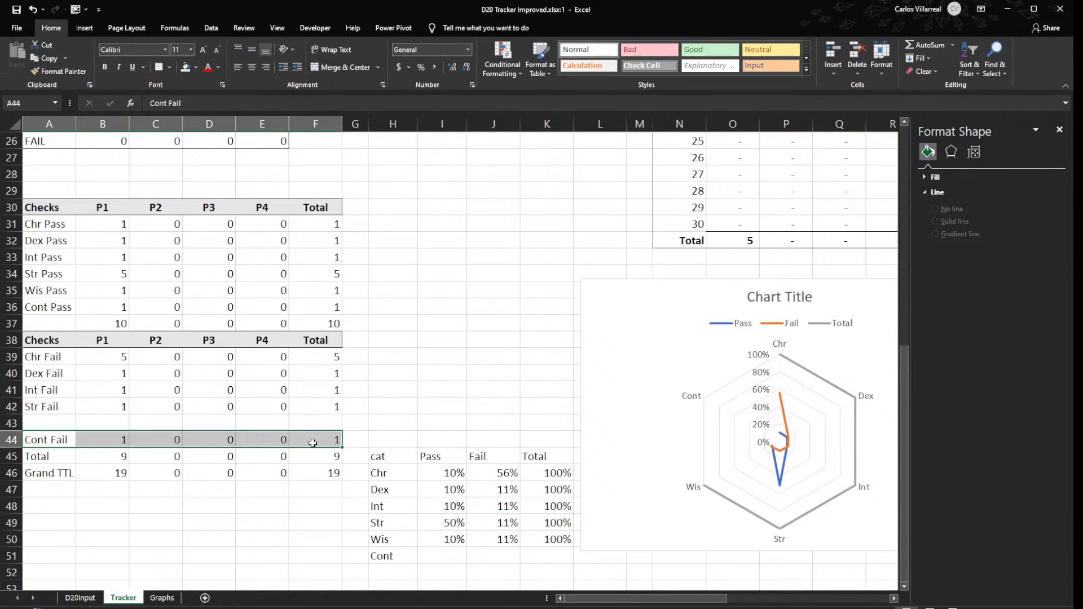
# - Label A43 as Wis Fail and fill the Str Fail formulas in B42:F42 down into row 43
pyautogui.click(65, 425)
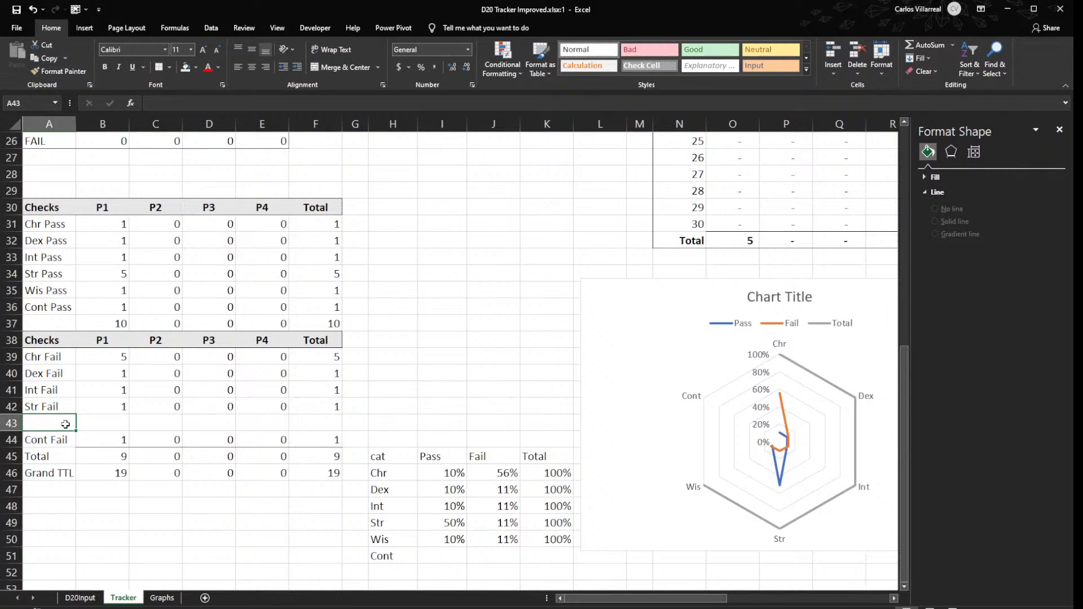
pyautogui.write('Wis ')
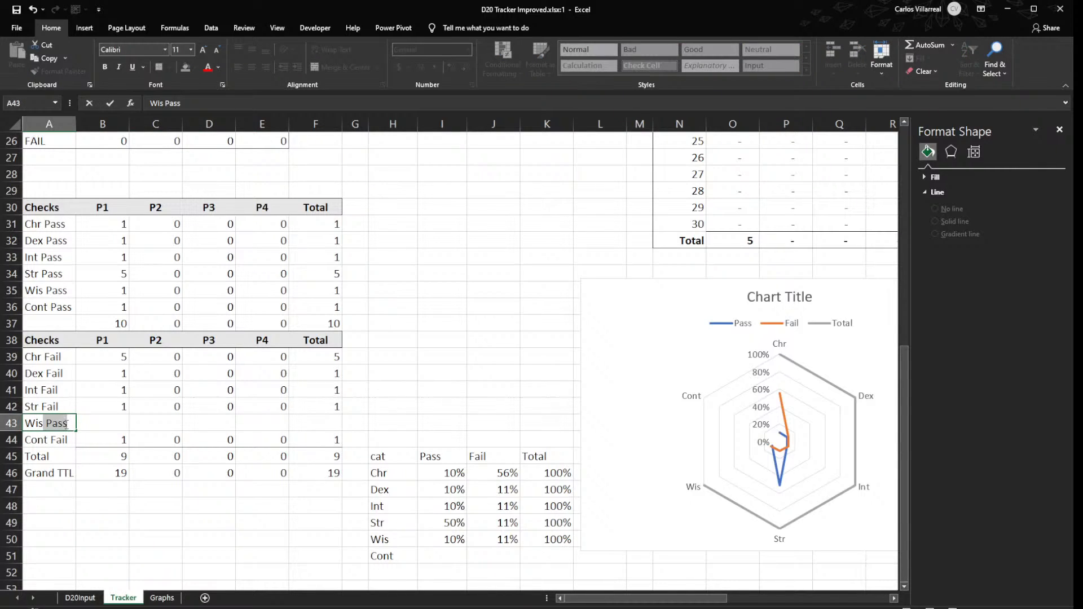
pyautogui.write('Fail')
pyautogui.press('Tab')
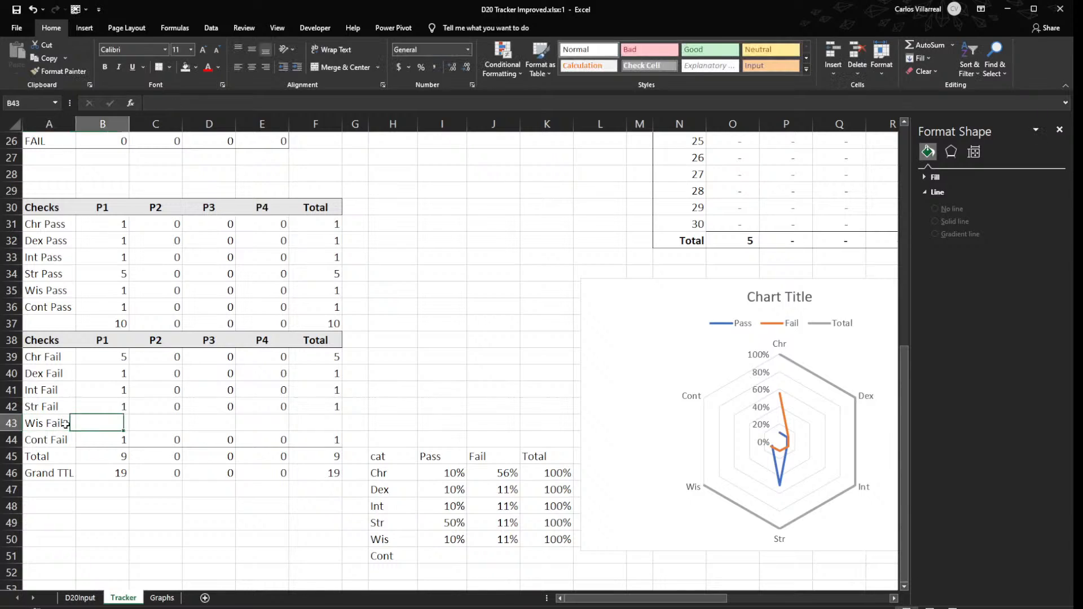
pyautogui.moveTo(84, 408); pyautogui.dragTo(338, 430)
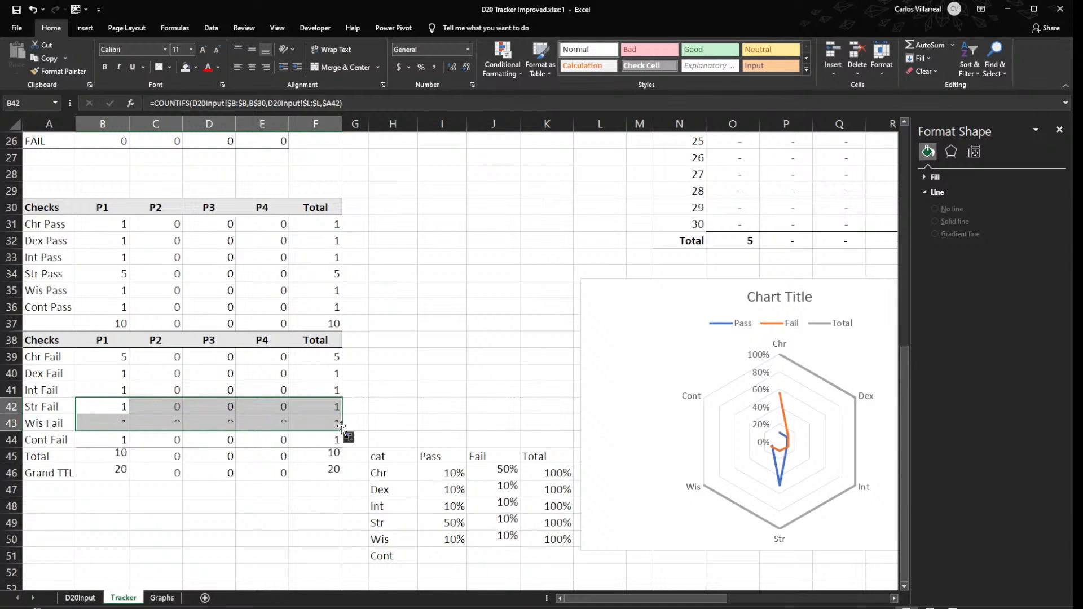
# - Check the Fail total's sum range in row 45, and repoint the Wis Fail percentage in J50 to =B43/$B$45
pyautogui.doubleClick(326, 455)
pyautogui.click(116, 456)
pyautogui.doubleClick(115, 456)
pyautogui.press('Escape')
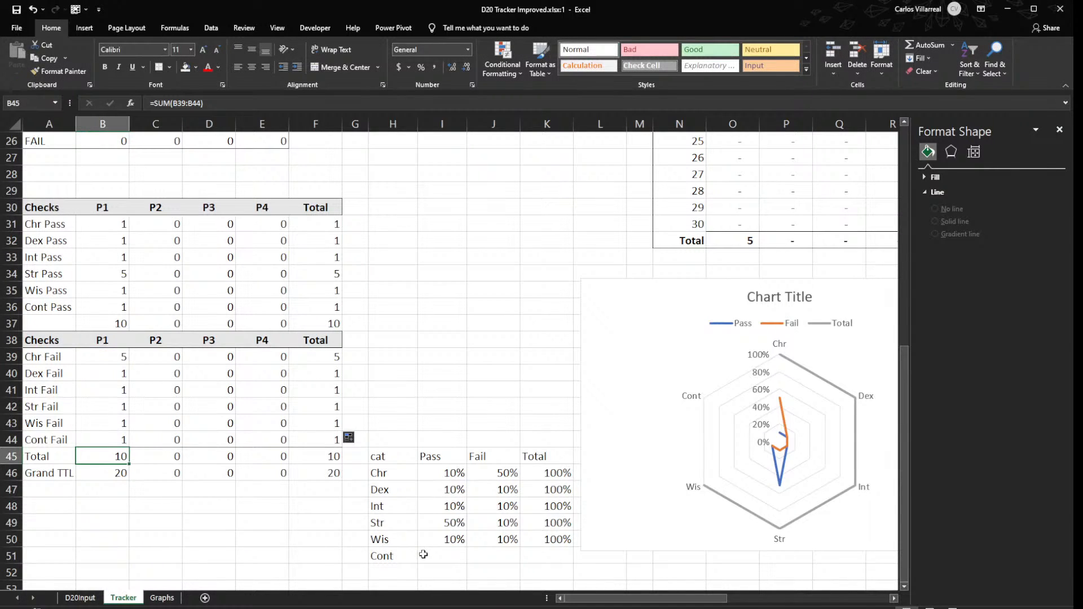
pyautogui.doubleClick(497, 538)
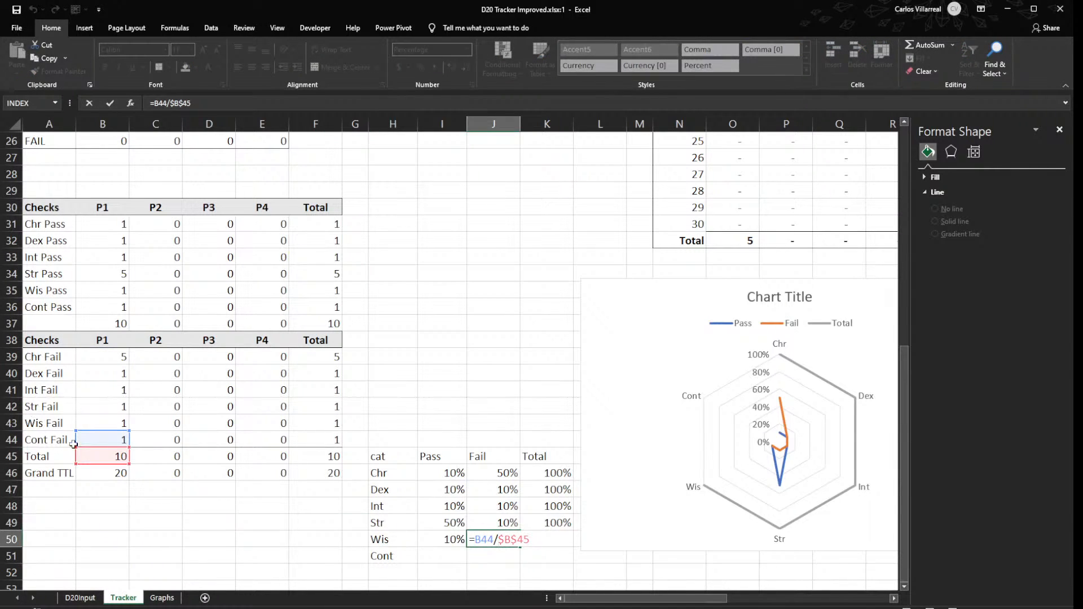
pyautogui.moveTo(87, 428); pyautogui.dragTo(87, 412)
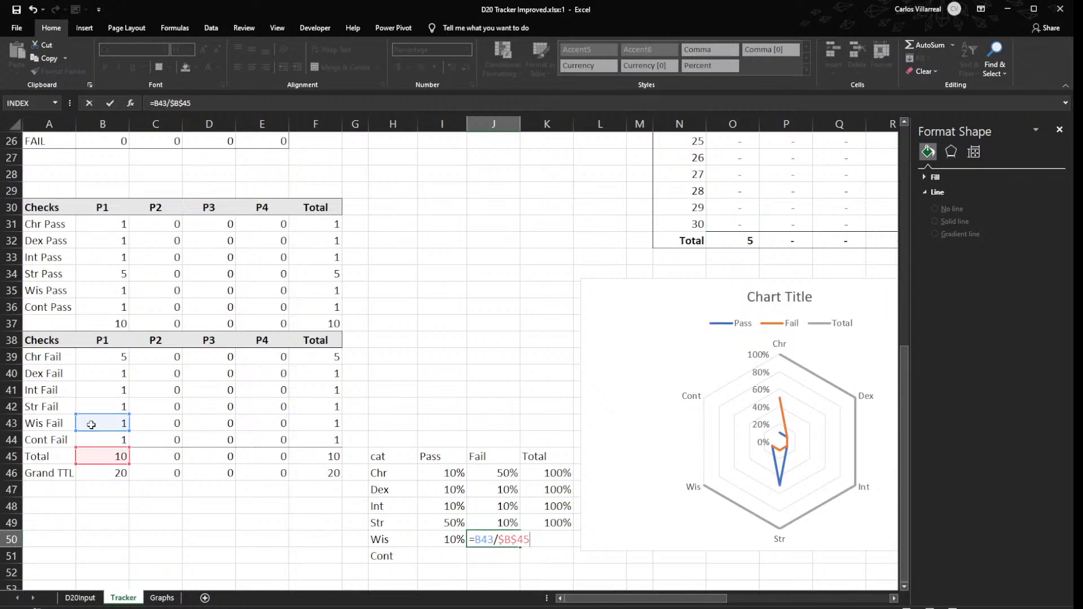
pyautogui.press('Return')
# - Check the Wis percentage formulas in I50 and J50, and fill I50:K50 down into the Cont row 51
pyautogui.doubleClick(454, 539)
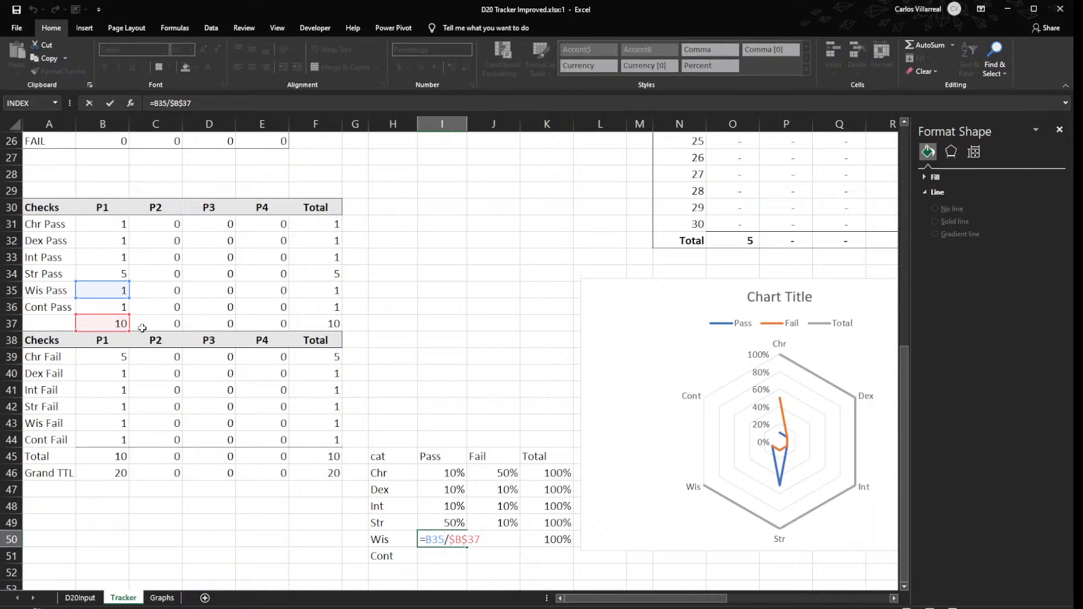
pyautogui.press('Escape')
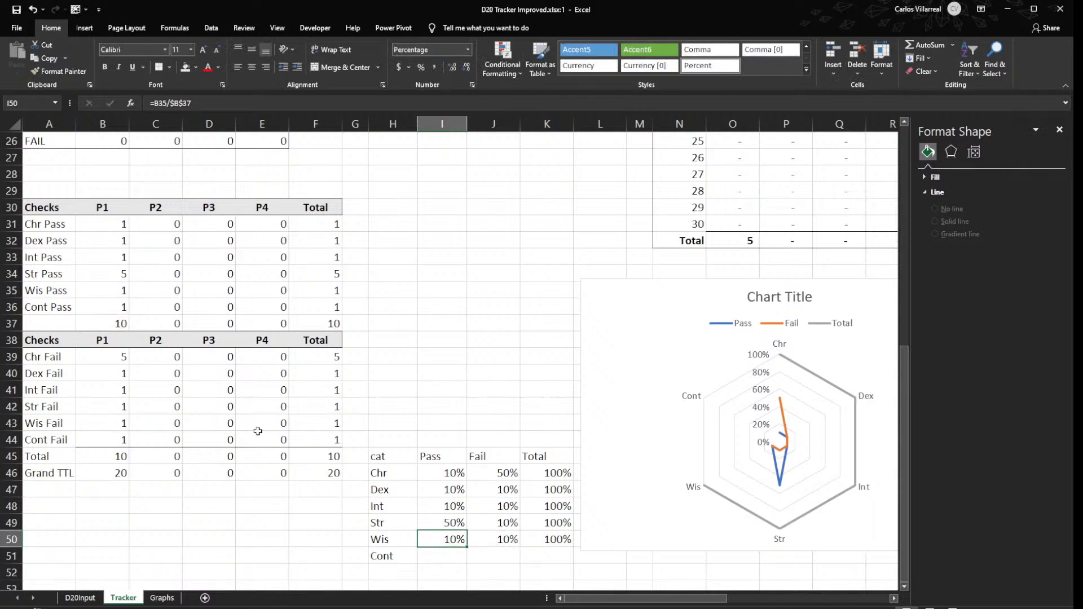
pyautogui.doubleClick(454, 540)
pyautogui.press('Escape')
pyautogui.doubleClick(508, 539)
pyautogui.press('Escape')
pyautogui.moveTo(459, 541); pyautogui.dragTo(568, 560)
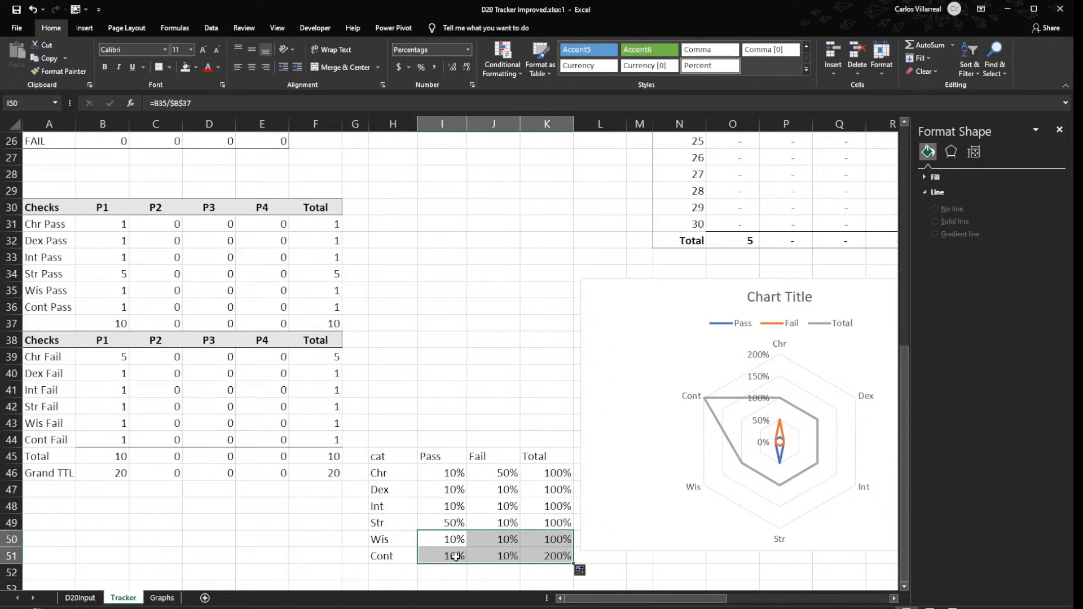
# - Set the Cont row's Total in K51 to 100%
pyautogui.doubleClick(536, 557)
pyautogui.press('BackSpace')
pyautogui.write('1')
pyautogui.press('Return')
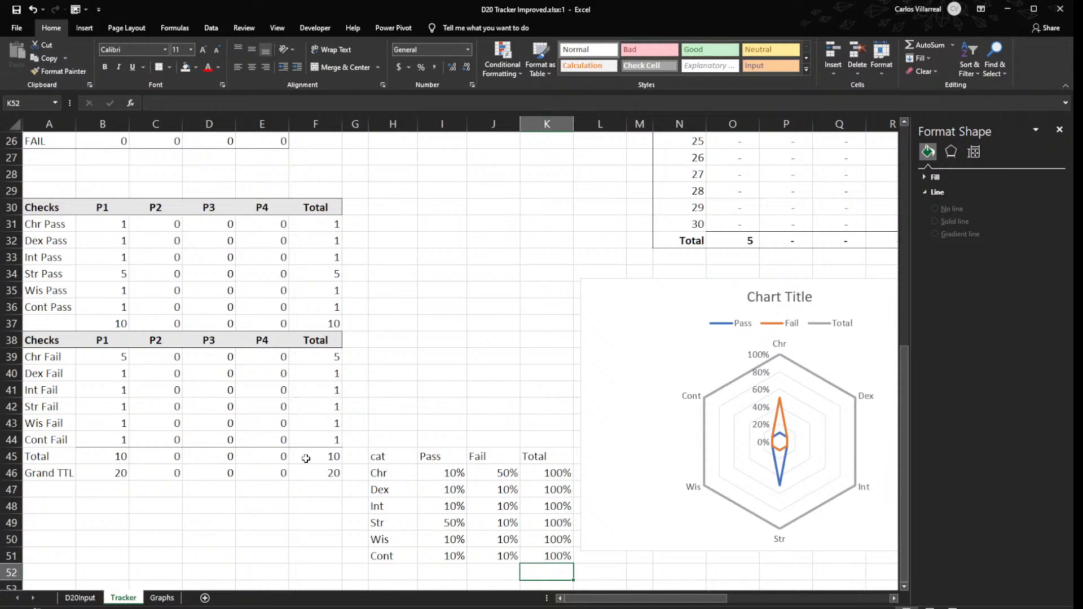
# - Rename the first column heading of the percentage table in H45 as Check
pyautogui.scroll(-1, 306, 458)
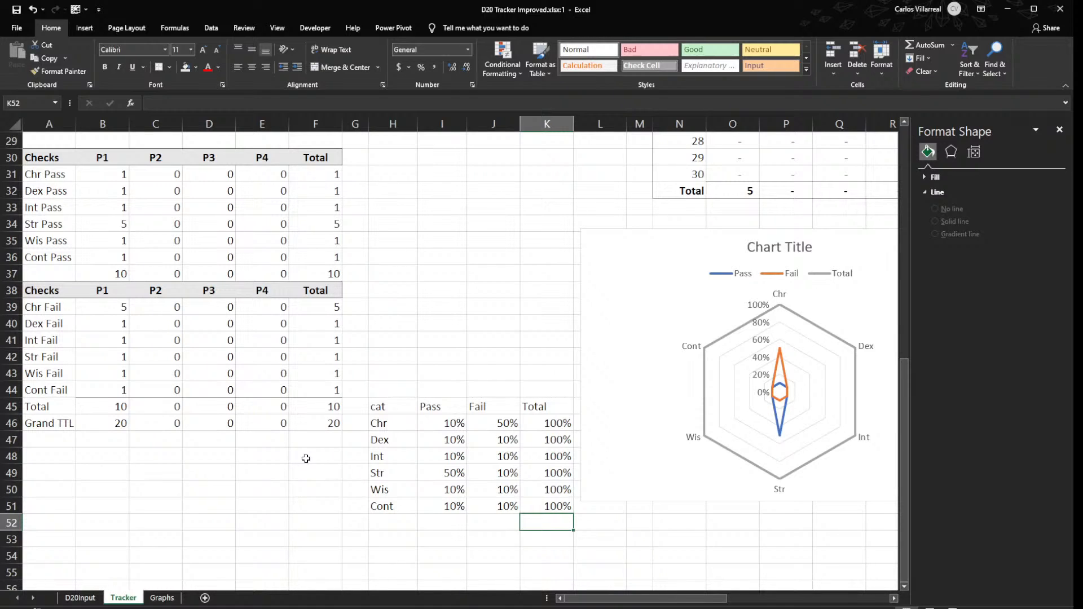
pyautogui.click(377, 403)
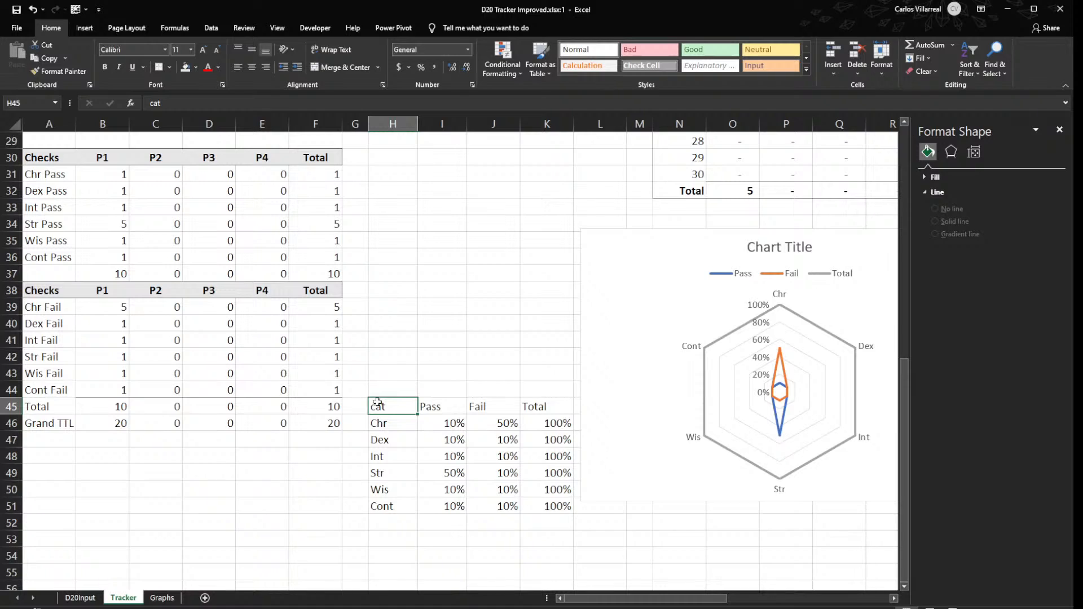
pyautogui.write('Catagory')
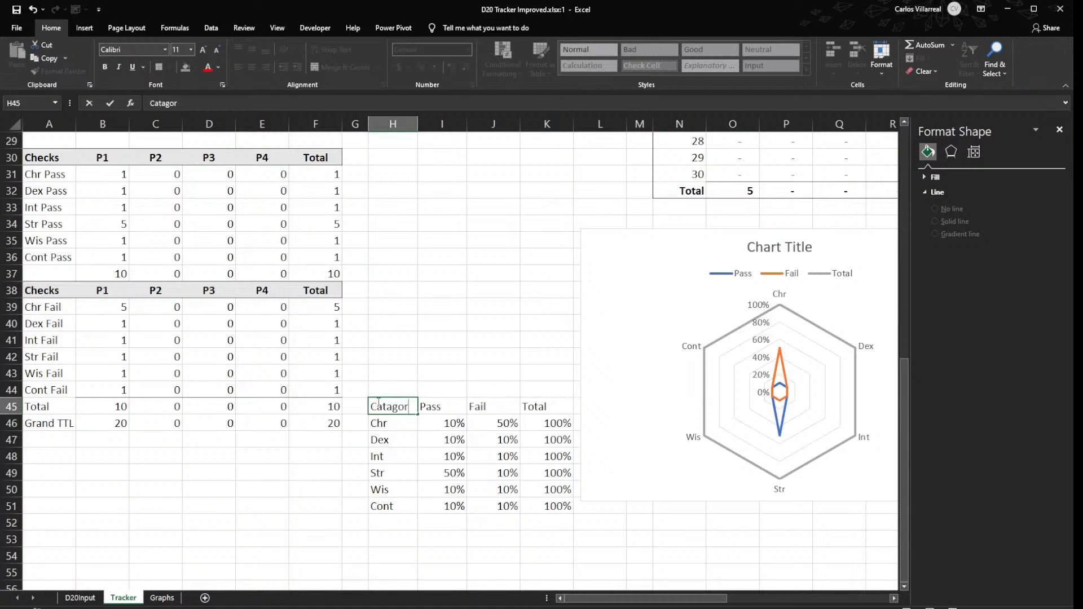
pyautogui.press('BackSpace')
pyautogui.press('BackSpace')
pyautogui.press('BackSpace')
pyautogui.press('BackSpace')
pyautogui.press('BackSpace')
pyautogui.press('BackSpace')
pyautogui.press('BackSpace')
pyautogui.write('Check')
pyautogui.press('Tab')
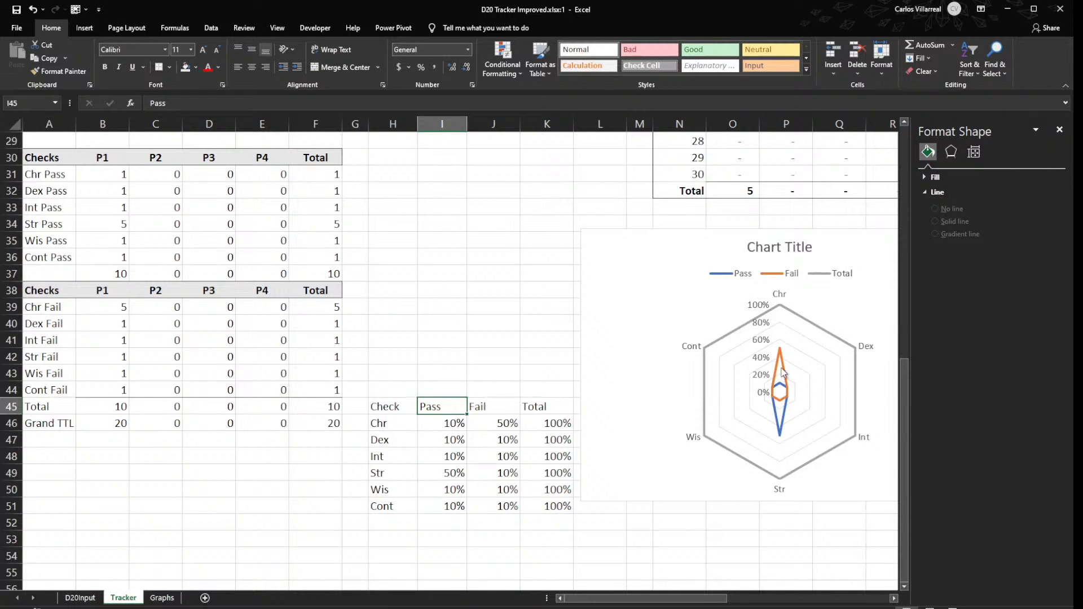
# - Format the headings in H45:K45 as bold with a light grey fill, and close the Format Shape pane
pyautogui.moveTo(389, 407); pyautogui.dragTo(527, 408)
pyautogui.hotkey('ctrl', 'b')
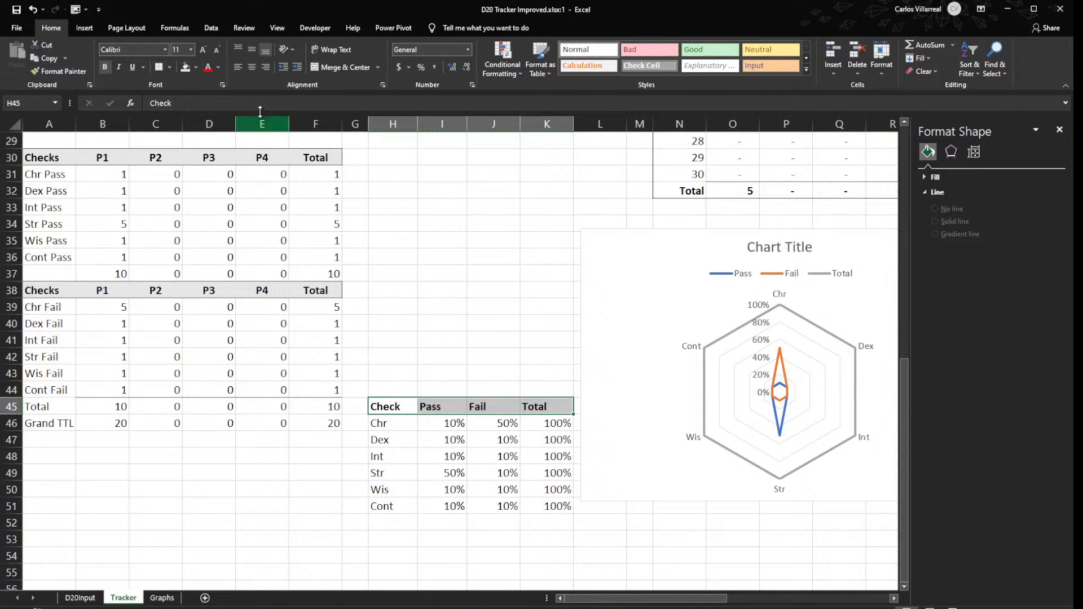
pyautogui.click(184, 68)
pyautogui.click(547, 279)
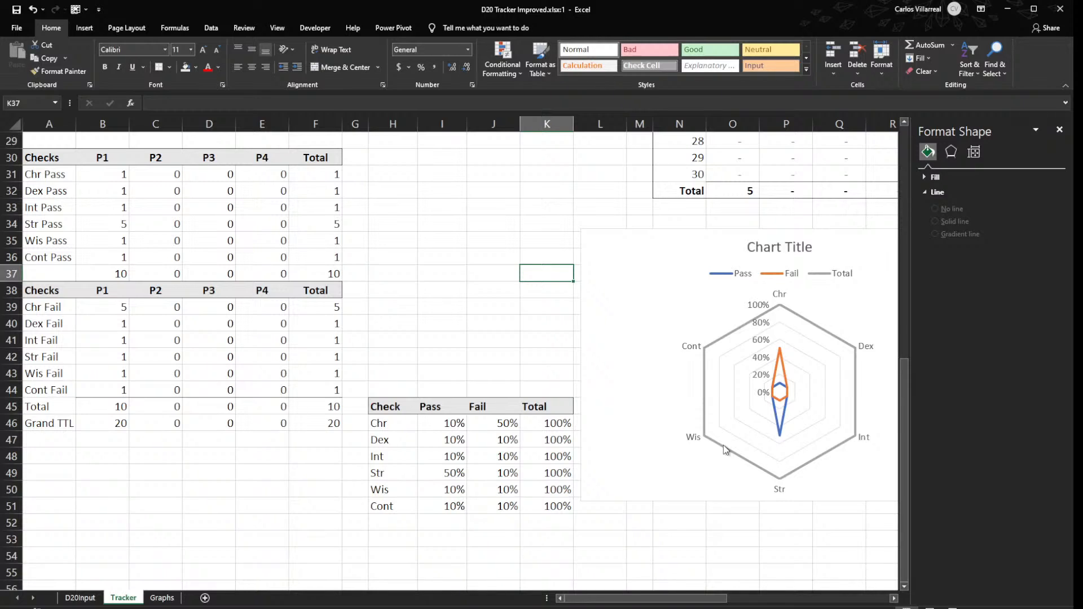
pyautogui.click(1059, 129)
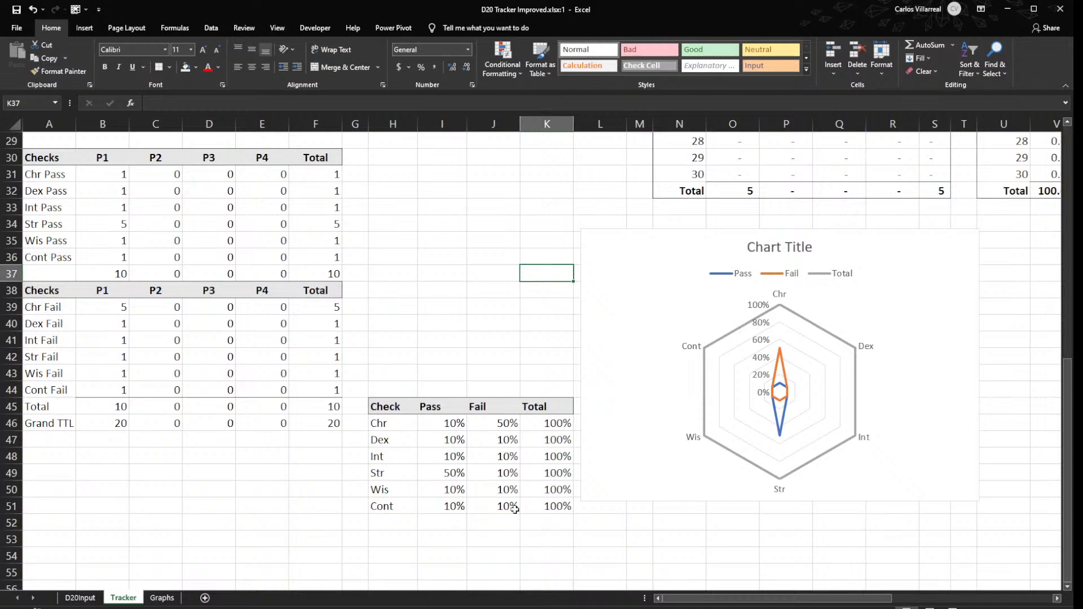
# - Move the radar chart away from the percentage table and shift the Total column K45:K51 into L45:L51
pyautogui.scroll(-2, 514, 509)
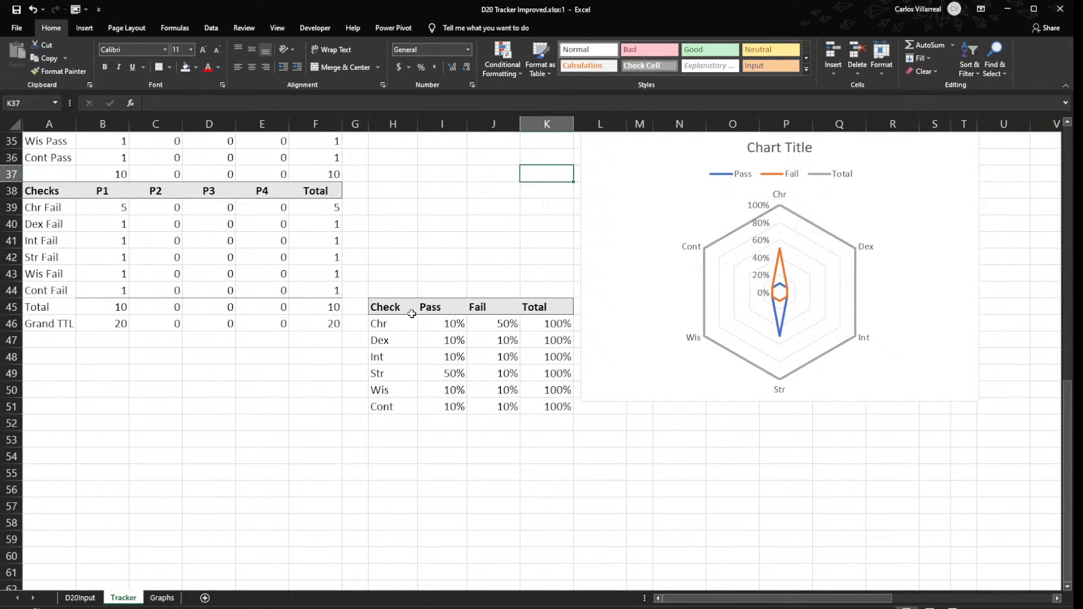
pyautogui.moveTo(532, 302); pyautogui.dragTo(556, 404)
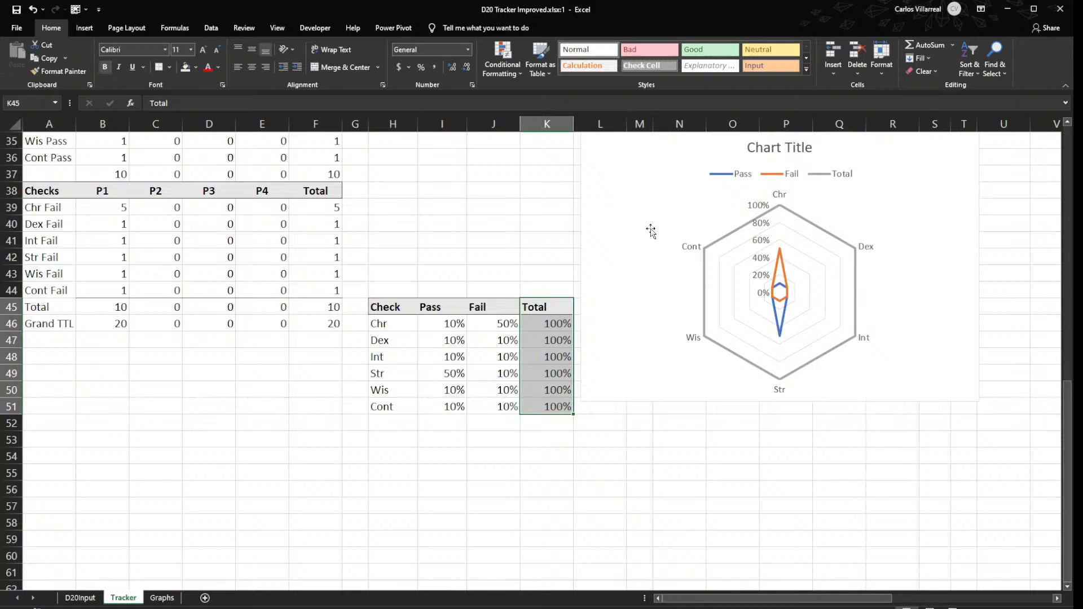
pyautogui.click(653, 298)
pyautogui.moveTo(653, 297); pyautogui.dragTo(758, 288)
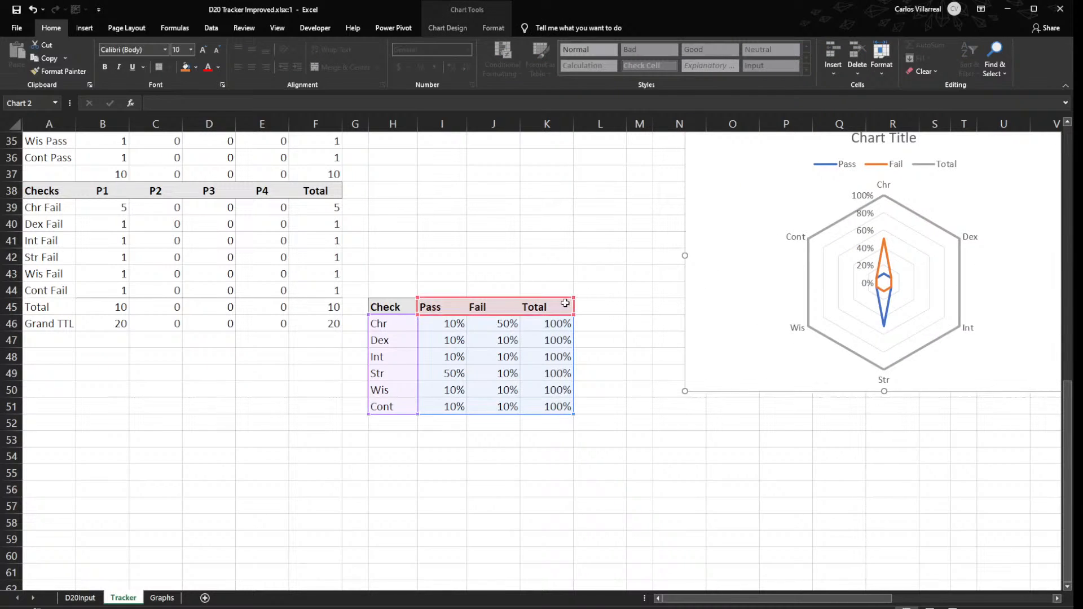
pyautogui.press('Escape')
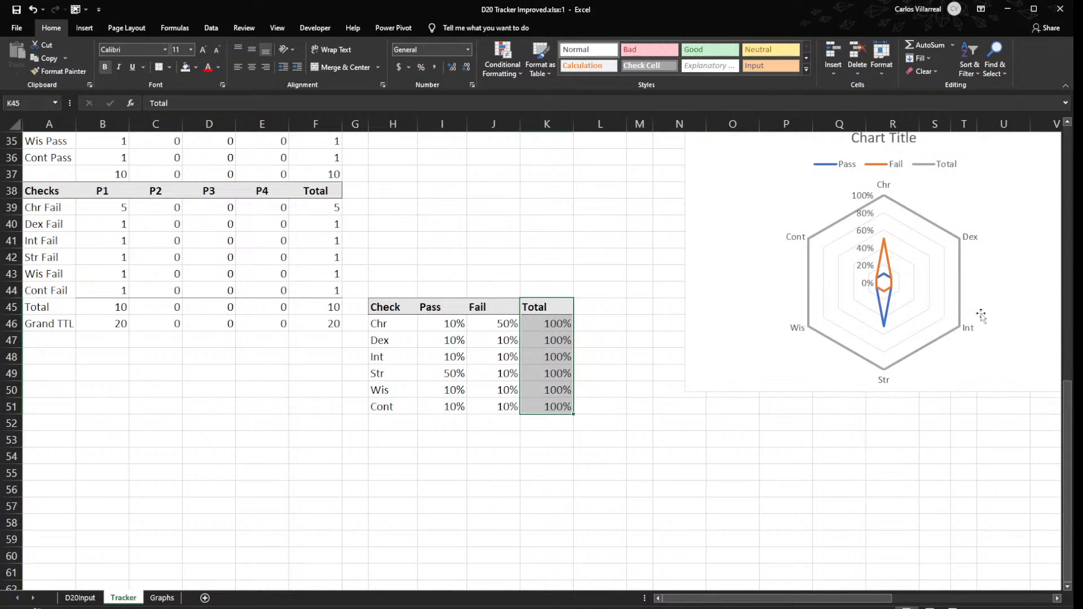
pyautogui.moveTo(573, 323); pyautogui.dragTo(596, 322)
pyautogui.click(547, 307)
# - Enter =B31+B39 in K46 to add P1's Chr passes and fails, and fill it down to K51
pyautogui.scroll(2, 546, 395)
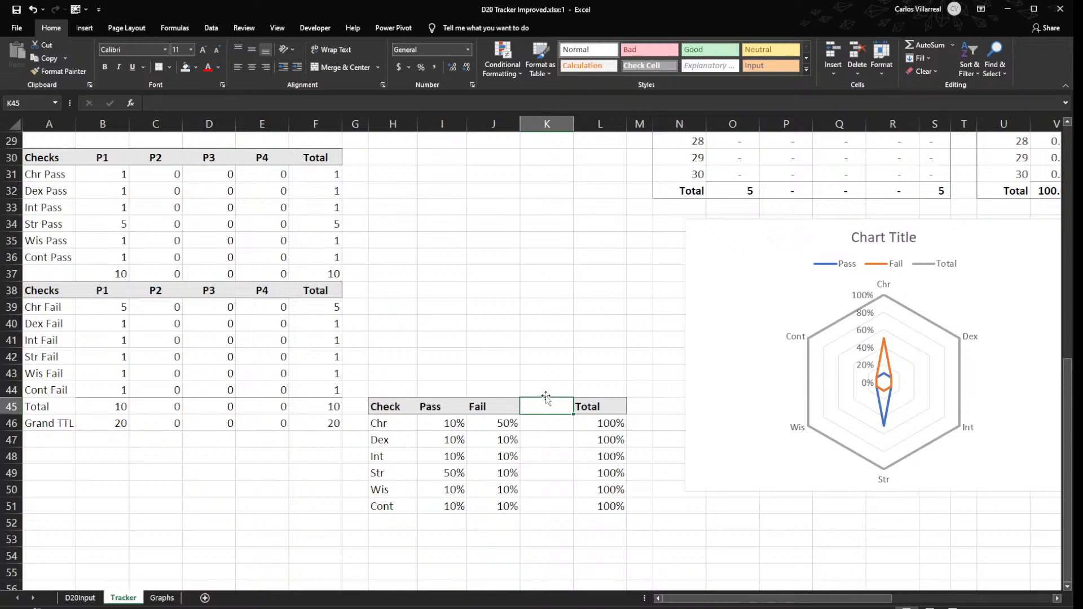
pyautogui.click(555, 421)
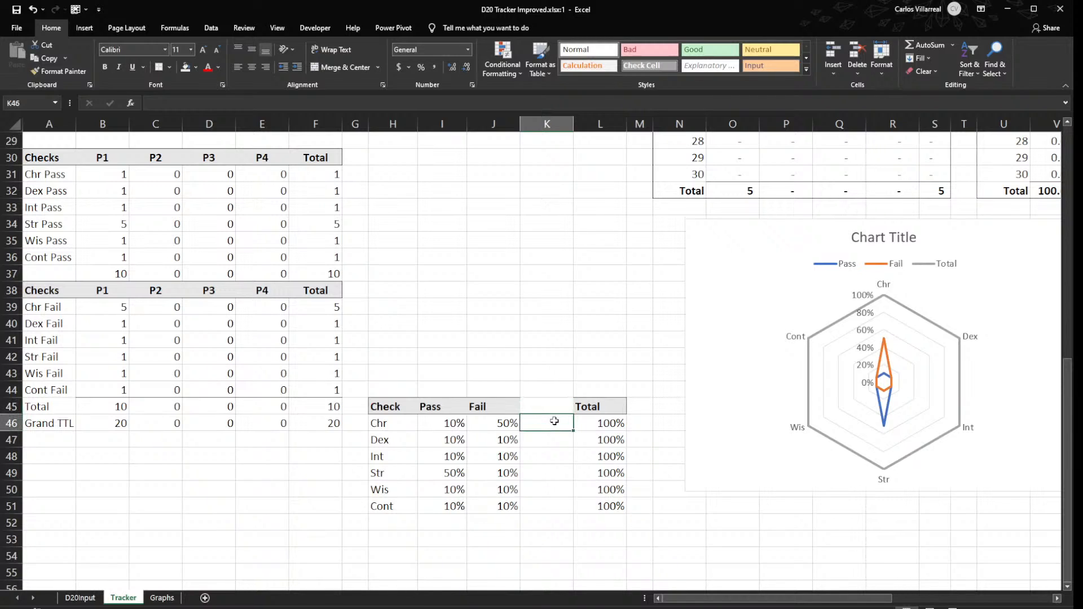
pyautogui.write('=')
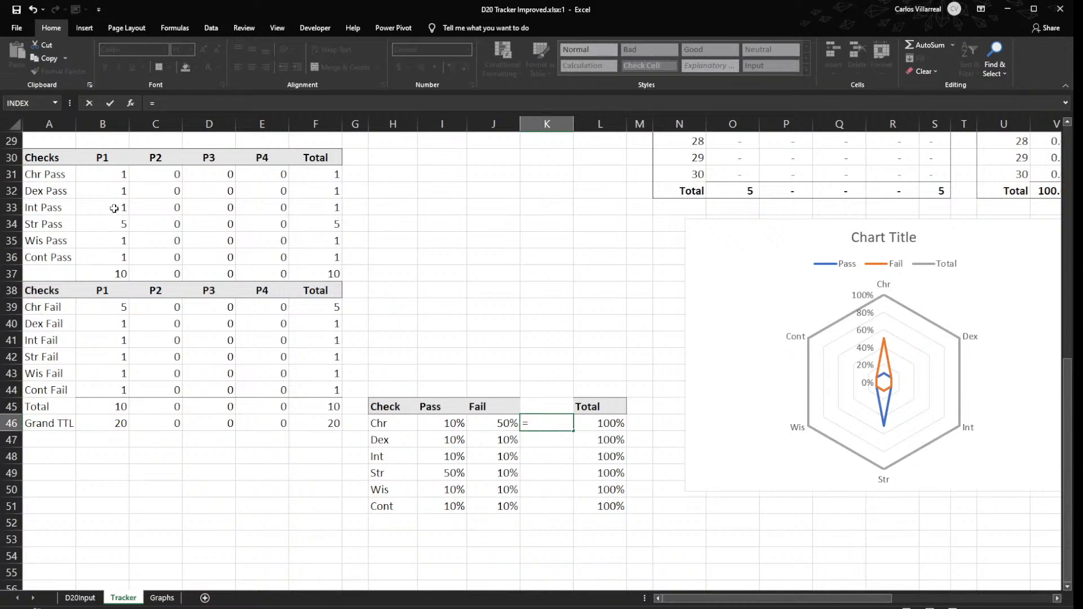
pyautogui.click(110, 176)
pyautogui.write('+')
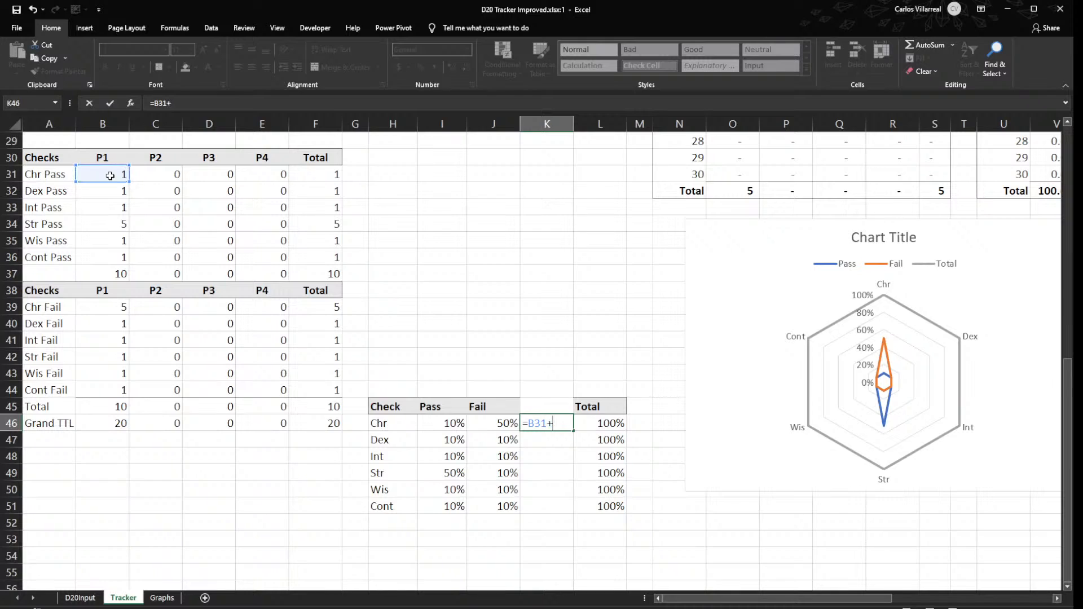
pyautogui.click(115, 307)
pyautogui.press('Return')
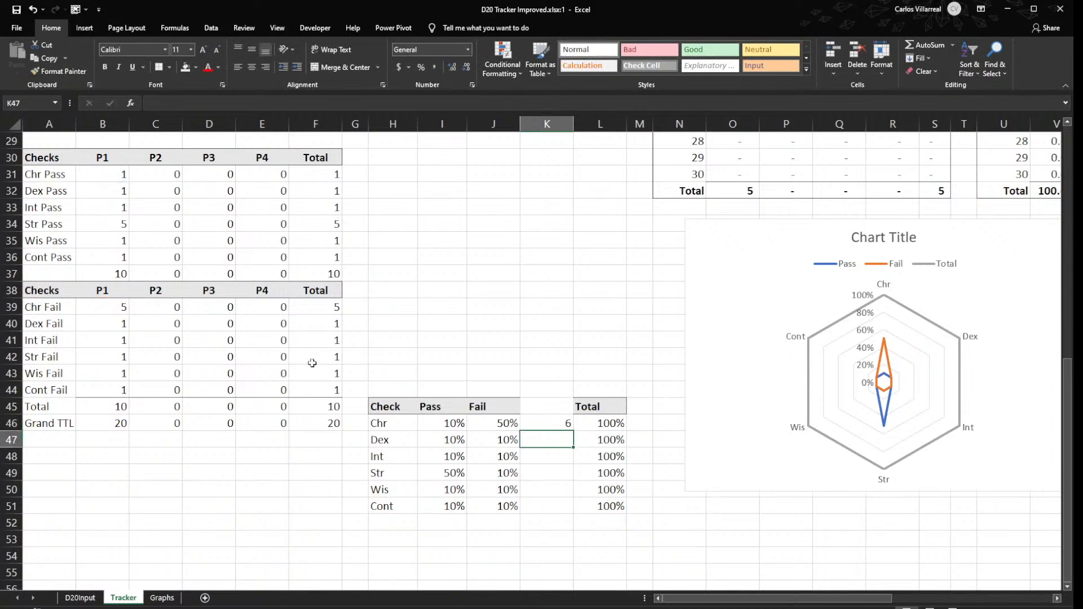
pyautogui.click(567, 423)
pyautogui.doubleClick(572, 430)
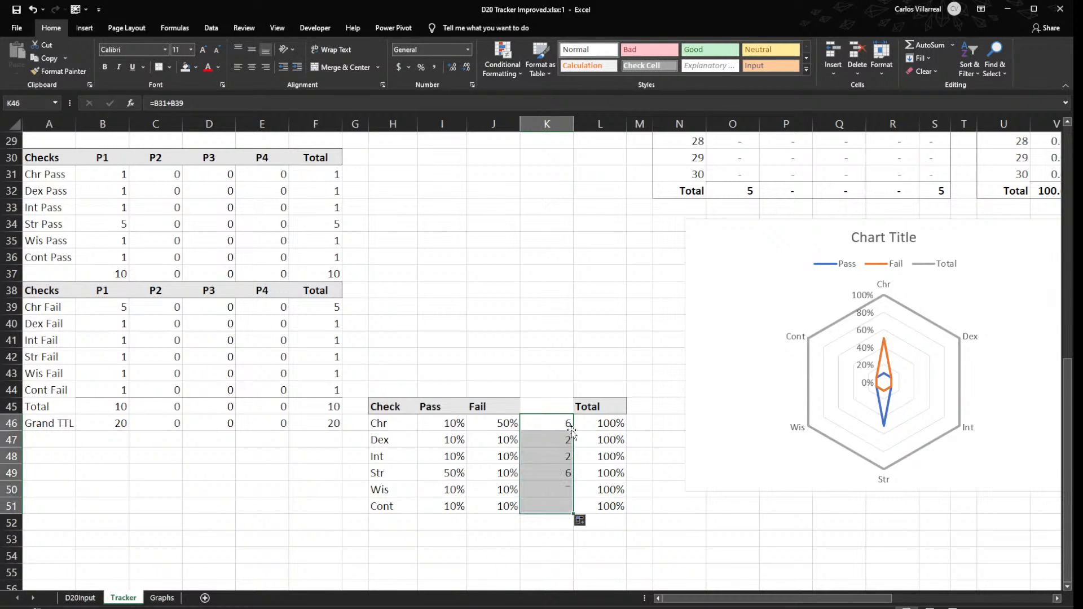
# - Label the new column's heading in K45 as Check
pyautogui.click(550, 403)
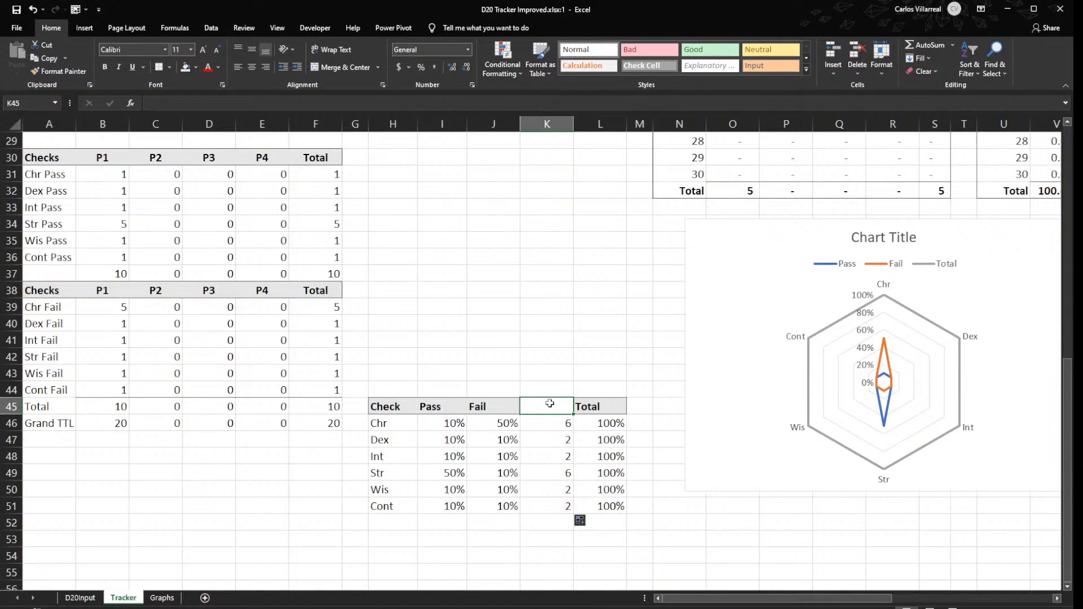
pyautogui.write('Check')
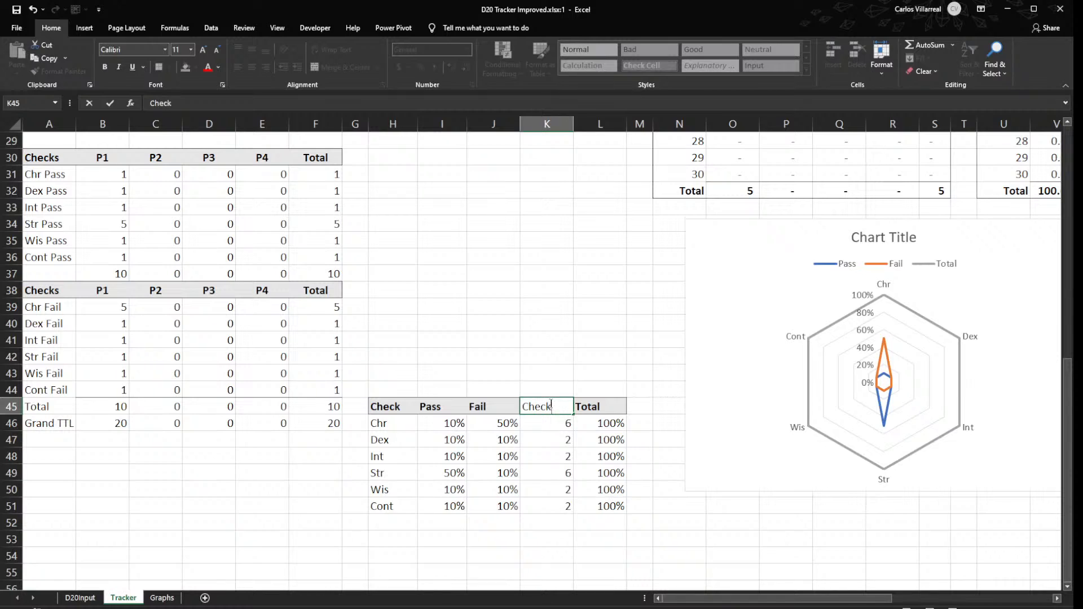
pyautogui.press('Return')
# - Extend the Chr formula in K46 with a division by the grand total, as =B31+B39/$B$46
pyautogui.doubleClick(551, 423)
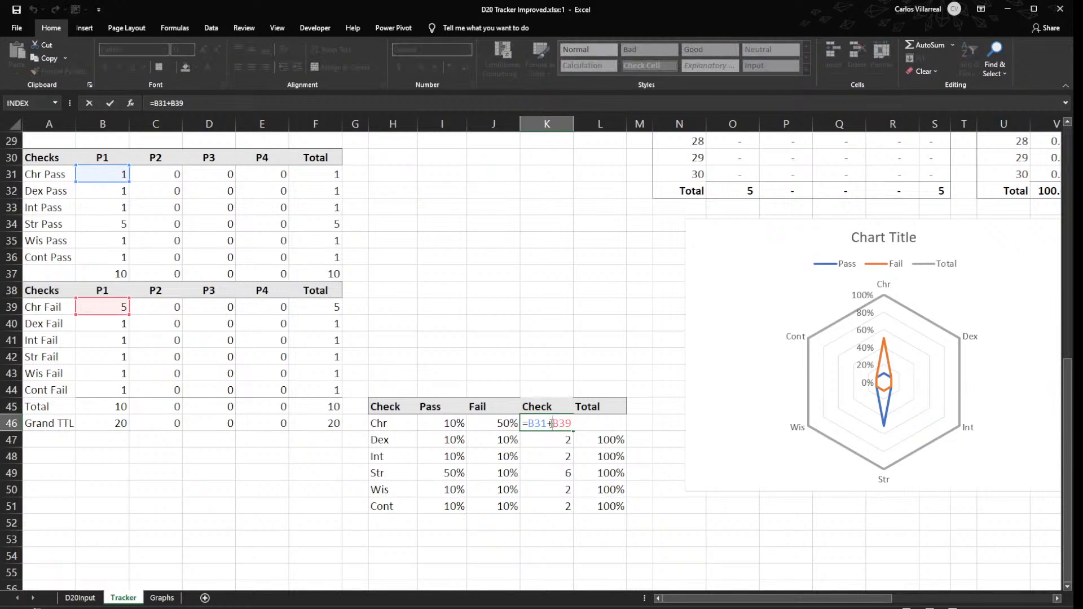
pyautogui.write('=')
pyautogui.press('BackSpace')
pyautogui.write('/')
pyautogui.click(109, 429)
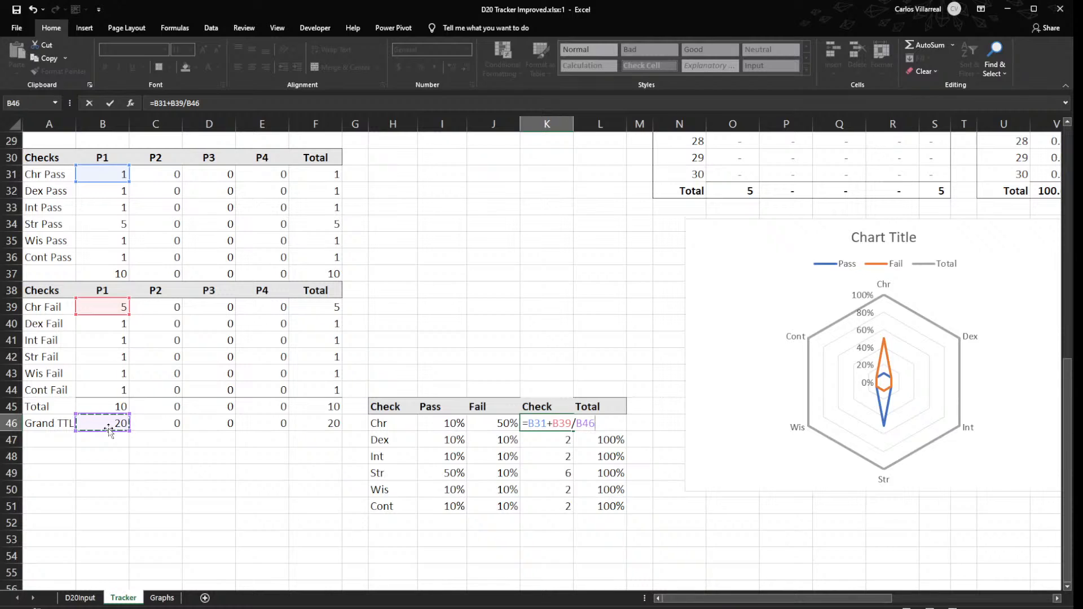
pyautogui.press('F4')
pyautogui.press('Return')
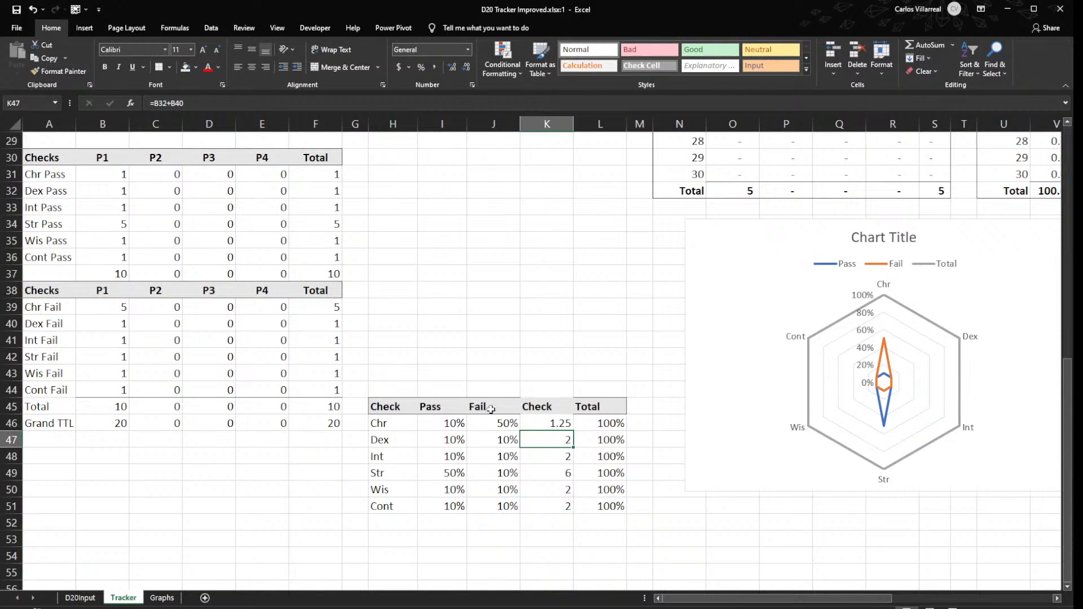
# - Parenthesise the sum in K46 to make =(B31+B39)/$B$46, and fill it down to K51
pyautogui.doubleClick(543, 424)
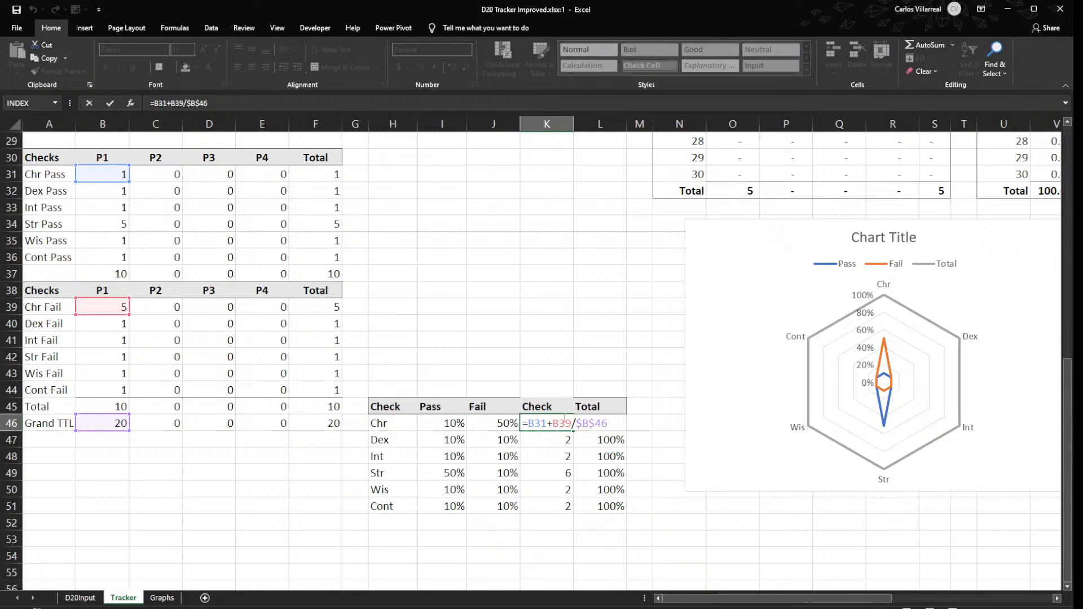
pyautogui.click(570, 423)
pyautogui.write(')')
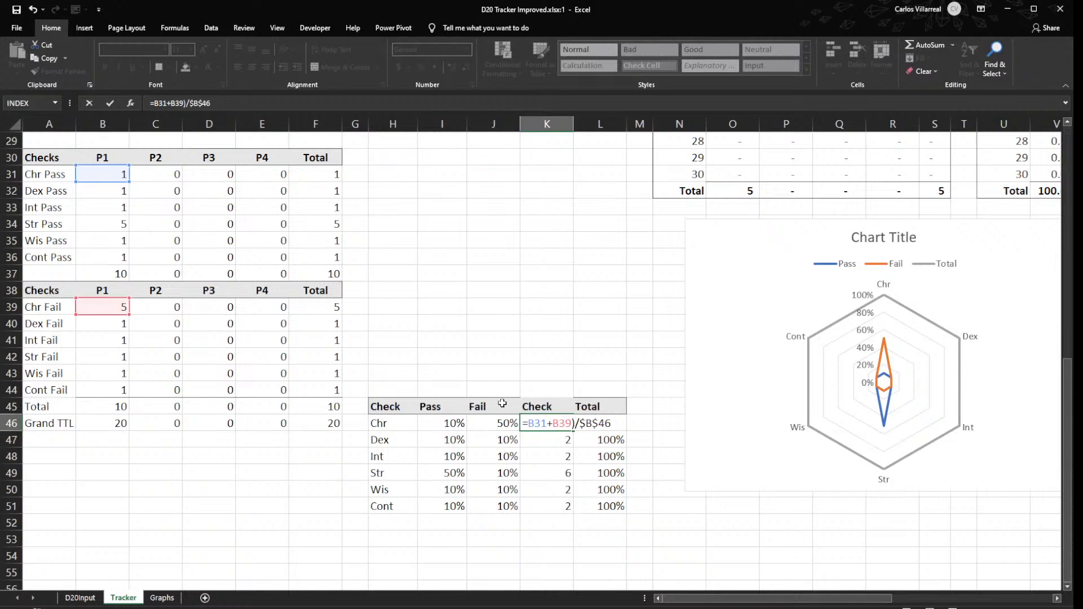
pyautogui.click(533, 423)
pyautogui.write('(')
pyautogui.press('Return')
pyautogui.click(532, 422)
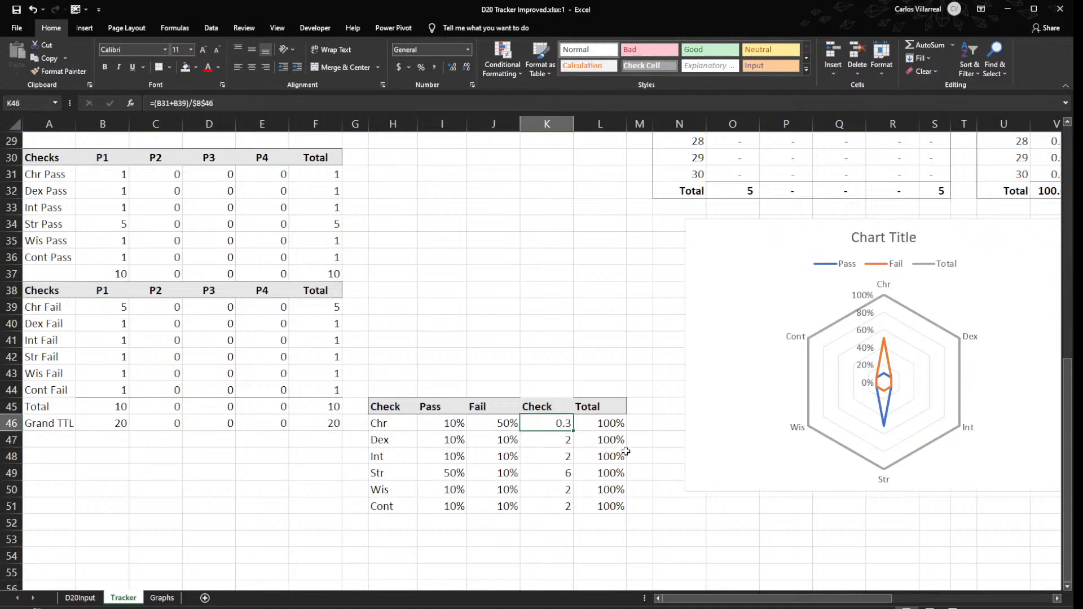
pyautogui.moveTo(574, 432); pyautogui.dragTo(573, 513)
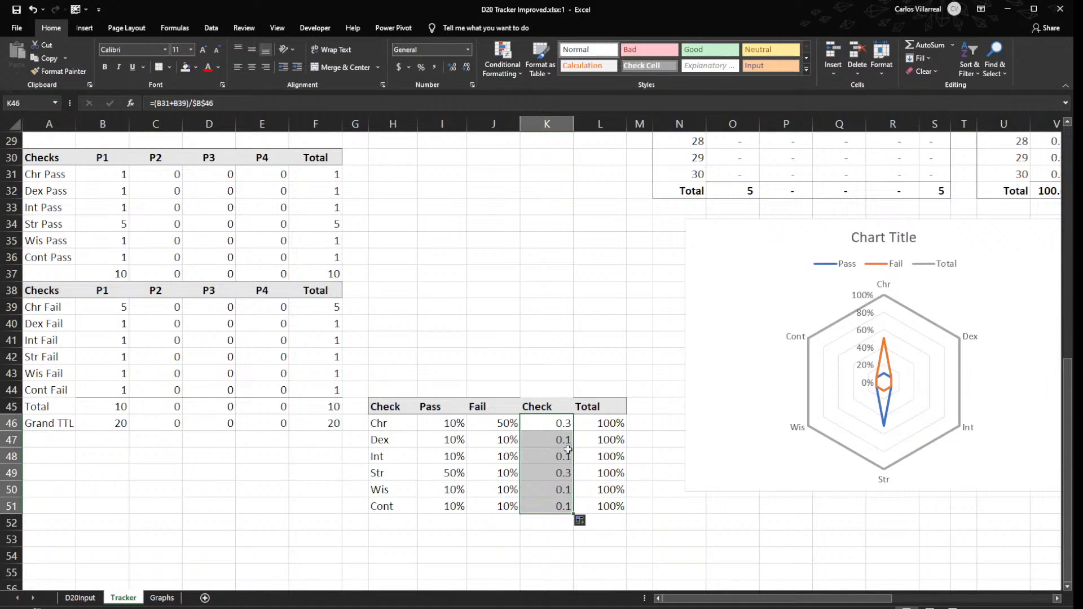
# - Examine the radar chart's plot area, its Total series range and its value axis
pyautogui.click(855, 368)
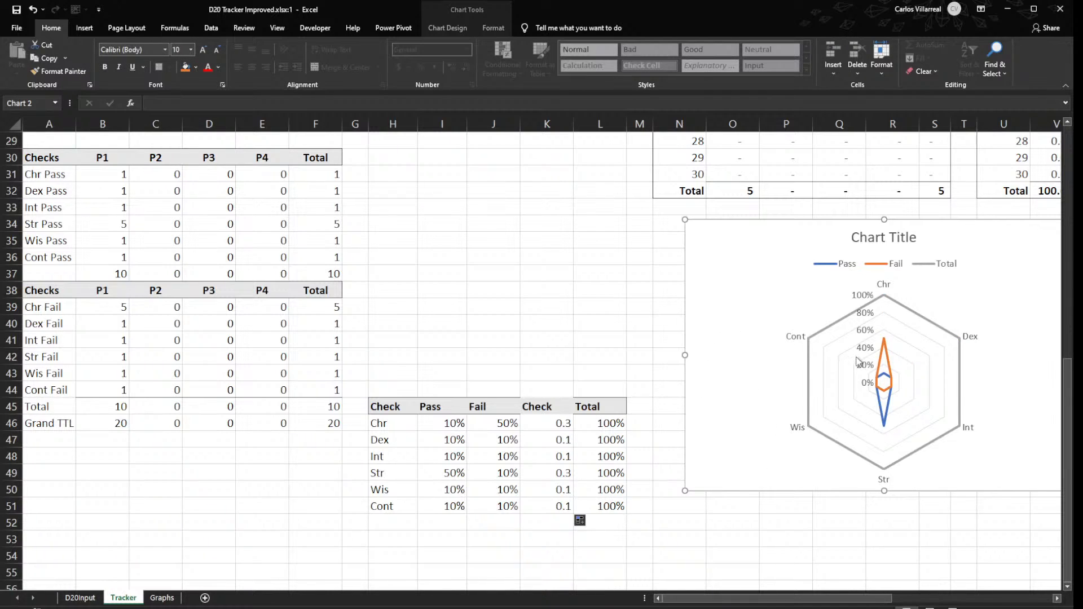
pyautogui.click(835, 359)
pyautogui.doubleClick(836, 359)
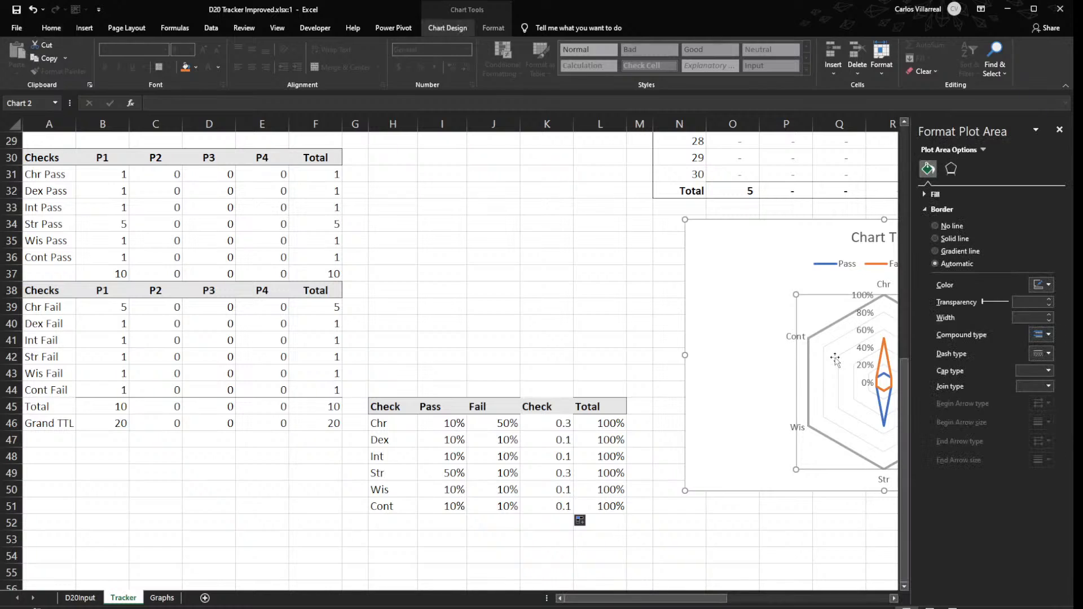
pyautogui.click(837, 329)
pyautogui.click(837, 327)
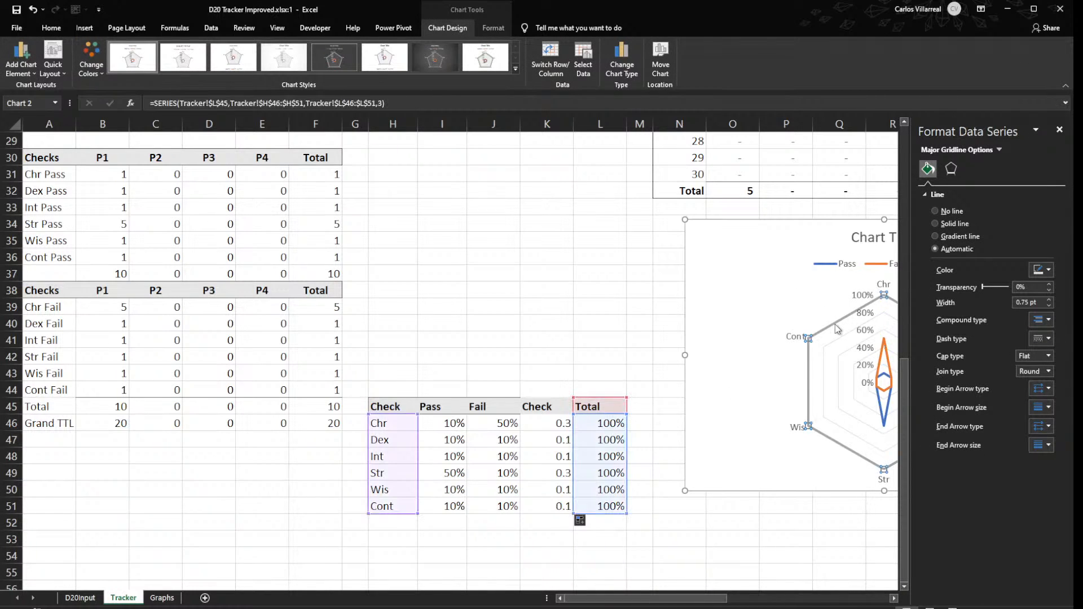
pyautogui.click(864, 381)
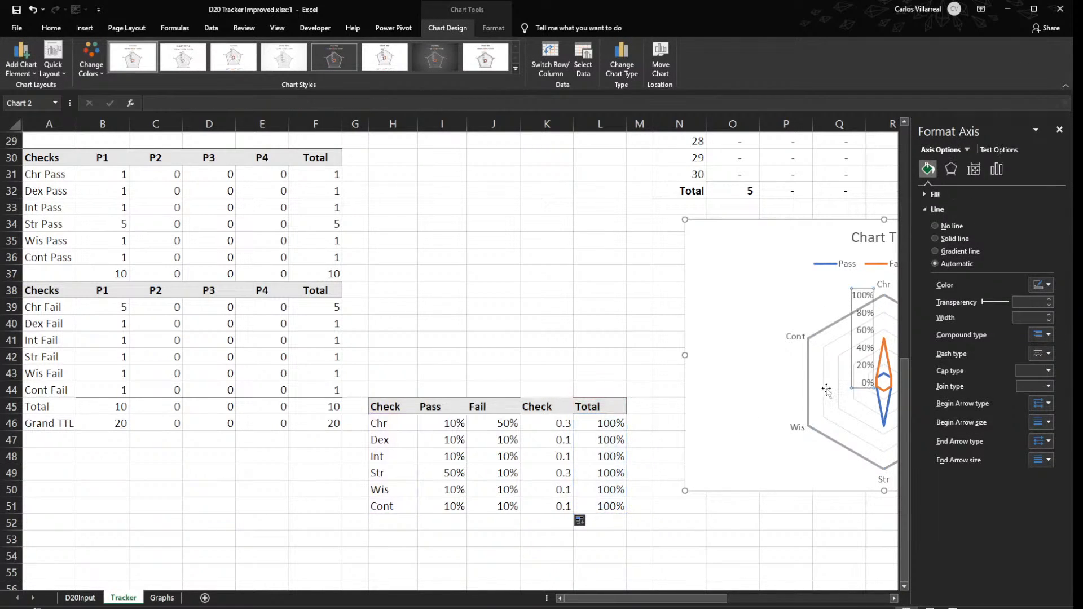
pyautogui.click(826, 387)
pyautogui.click(785, 402)
pyautogui.click(650, 391)
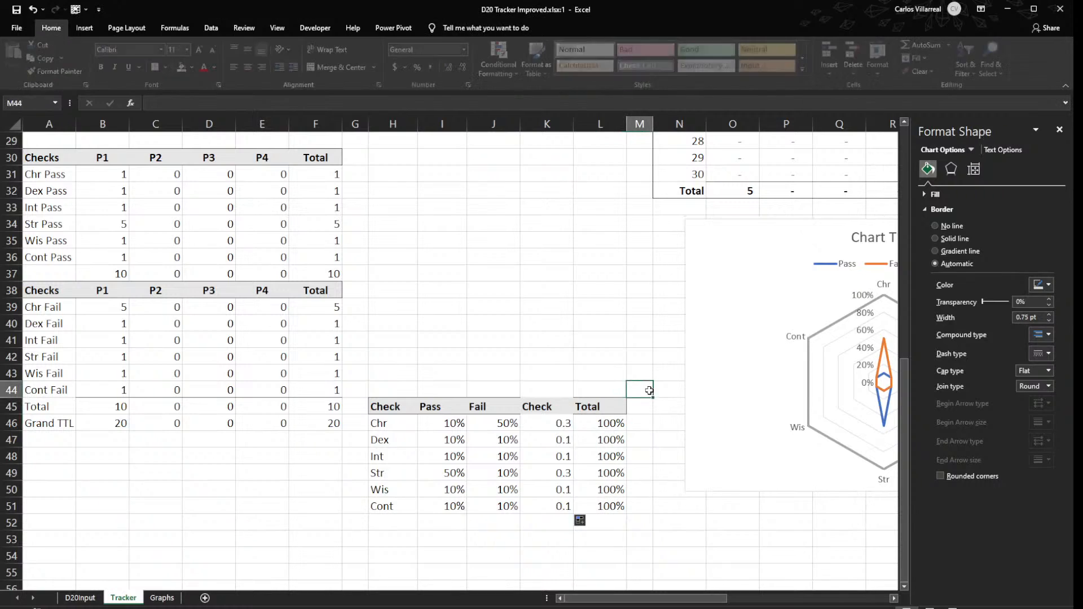
# - Remove the existing radar chart from the Tracker sheet
pyautogui.click(721, 412)
pyautogui.hotkey('ctrl', 'x')
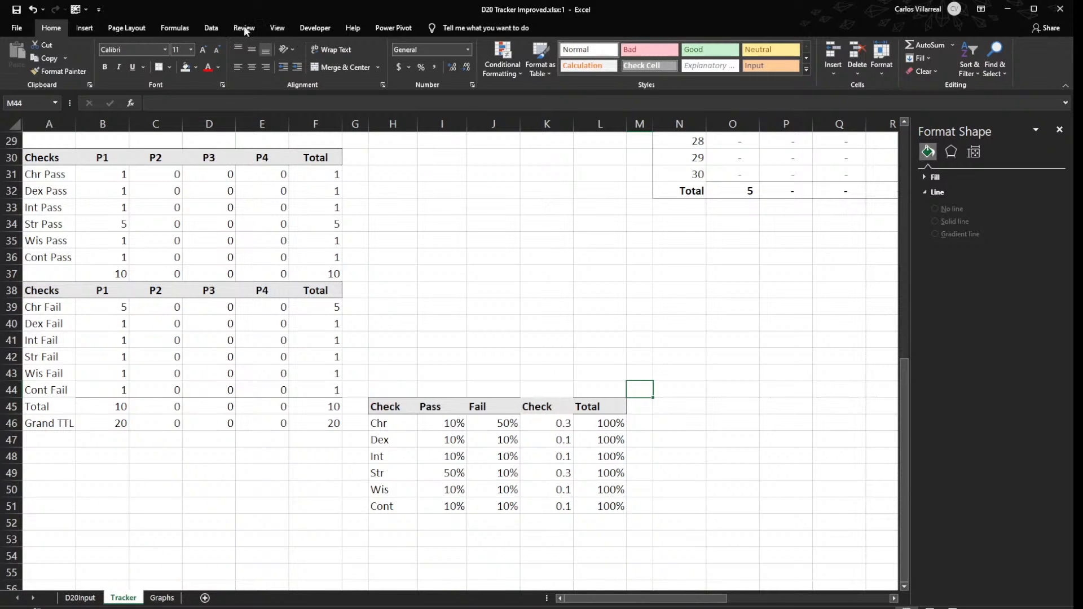
pyautogui.click(84, 27)
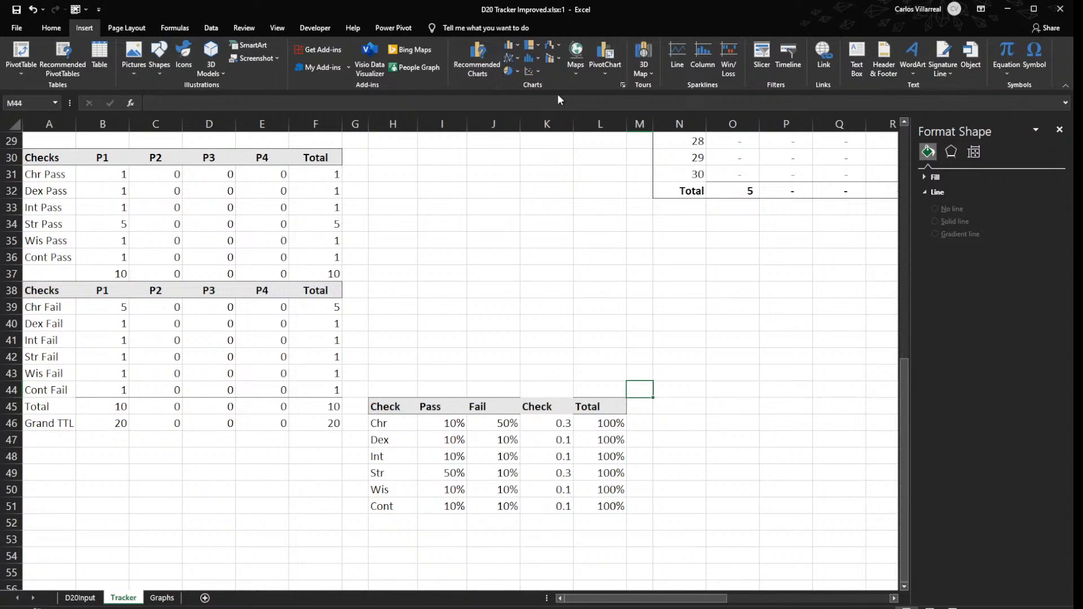
# - Rename the heading in K45 as Thing
pyautogui.moveTo(597, 407); pyautogui.dragTo(399, 505)
pyautogui.click(550, 408)
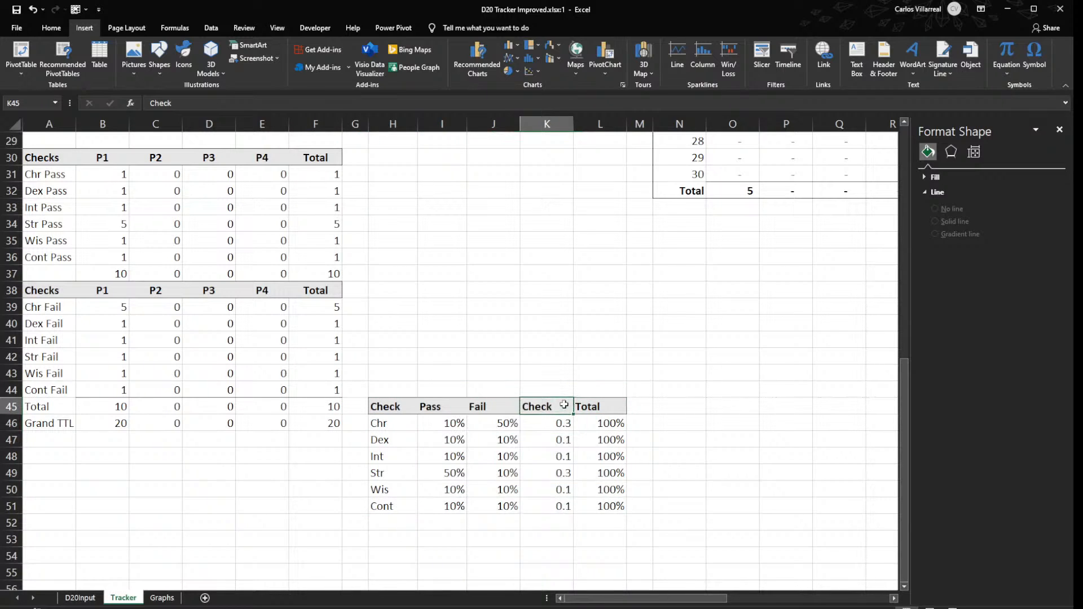
pyautogui.doubleClick(564, 404)
pyautogui.press('BackSpace')
pyautogui.press('BackSpace')
pyautogui.press('BackSpace')
pyautogui.press('BackSpace')
pyautogui.press('BackSpace')
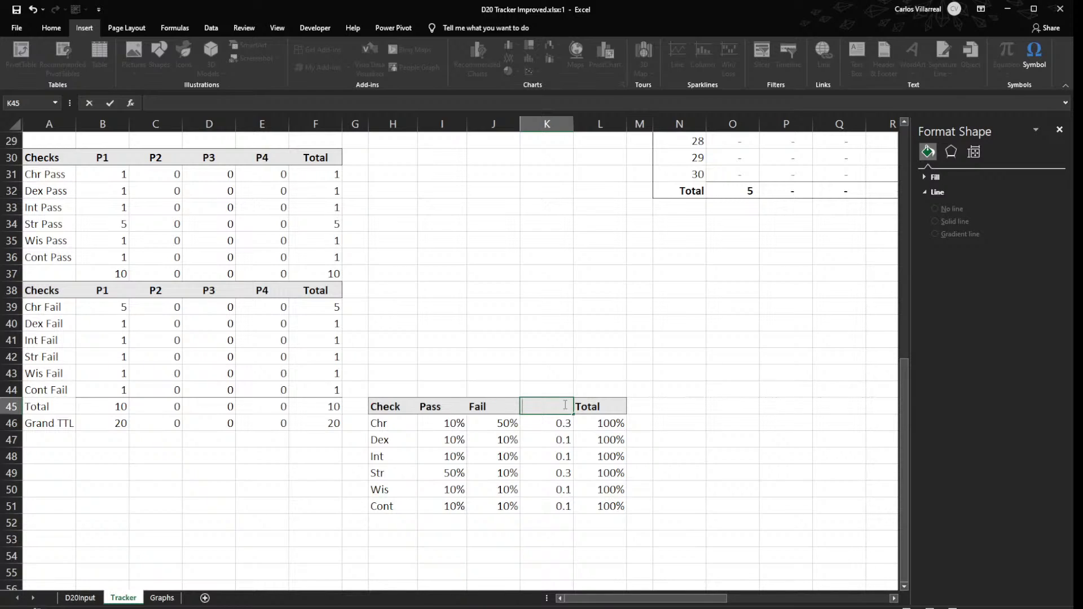
pyautogui.write('Thing')
pyautogui.press('Tab')
pyautogui.press('Tab')
pyautogui.press('Tab')
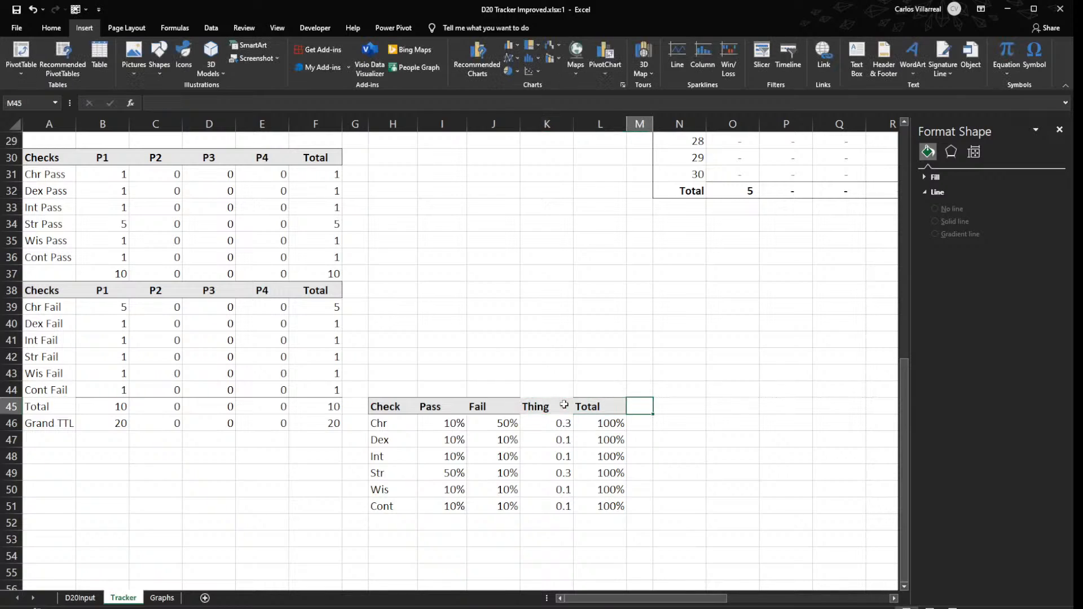
# - Insert a radar chart with markers from H45:L51 and move it beside the percentage table
pyautogui.moveTo(389, 406); pyautogui.dragTo(599, 511)
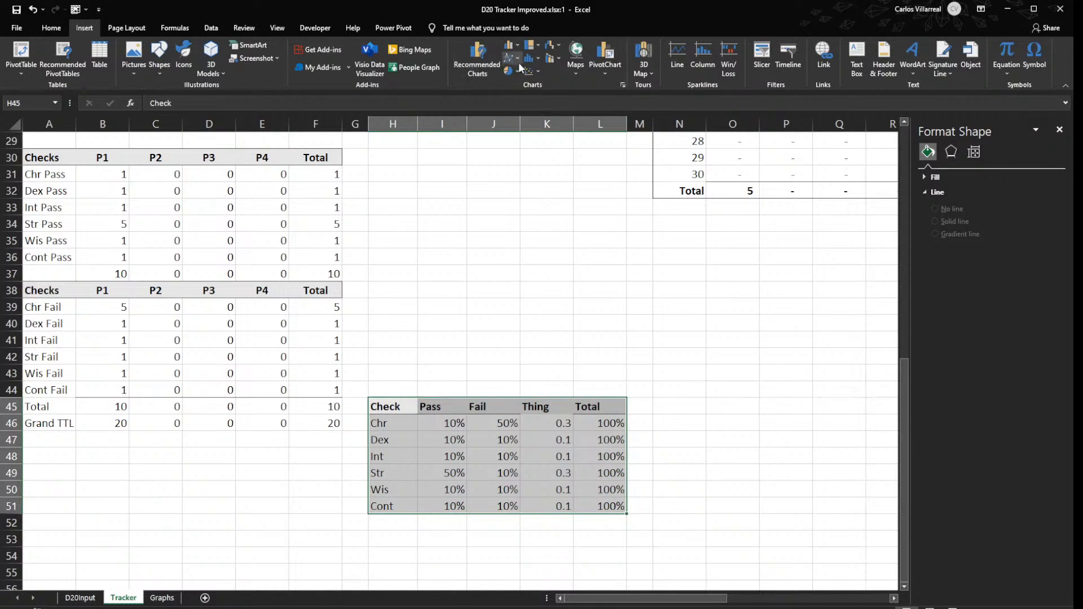
pyautogui.click(622, 86)
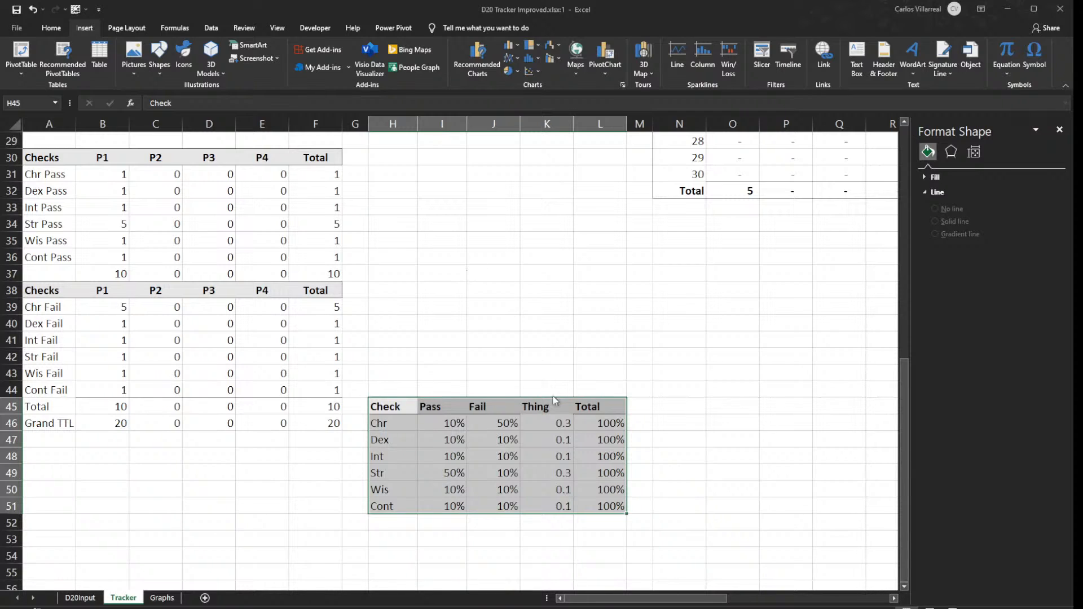
pyautogui.click(630, 466)
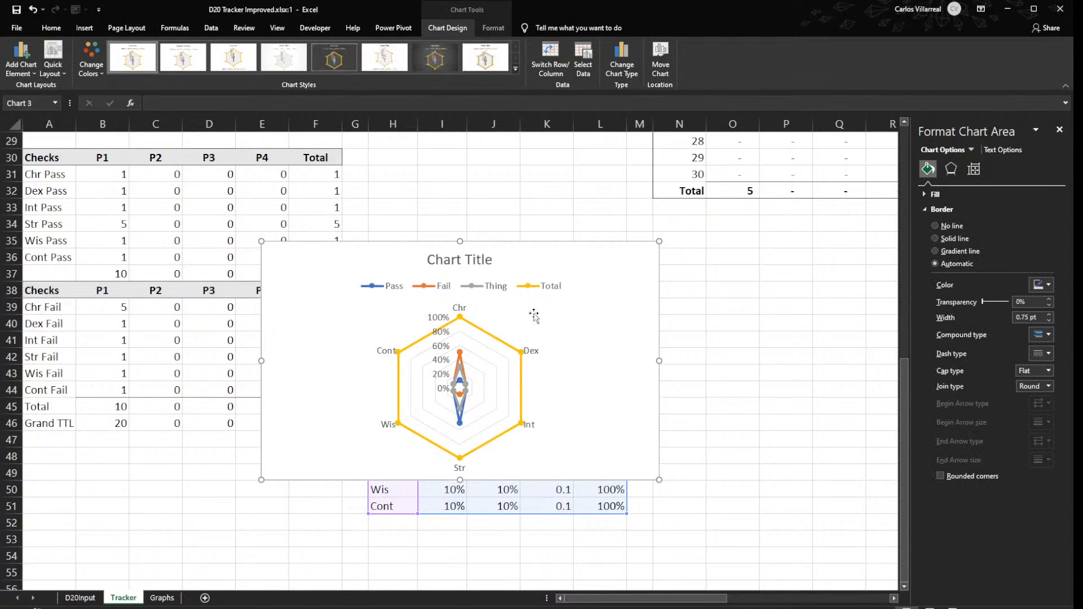
pyautogui.moveTo(509, 254); pyautogui.dragTo(844, 318)
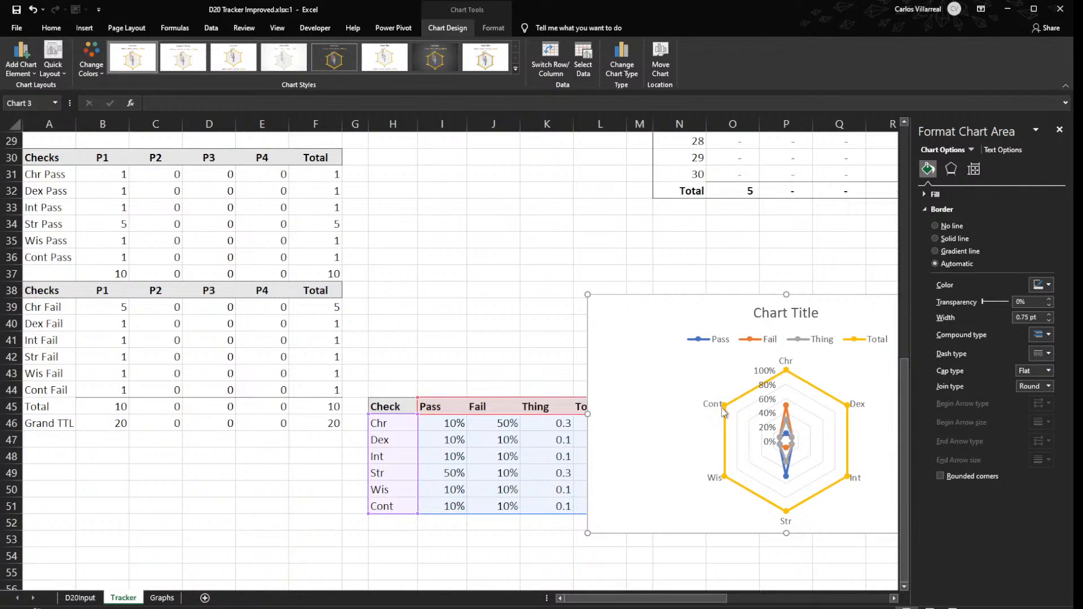
pyautogui.click(542, 309)
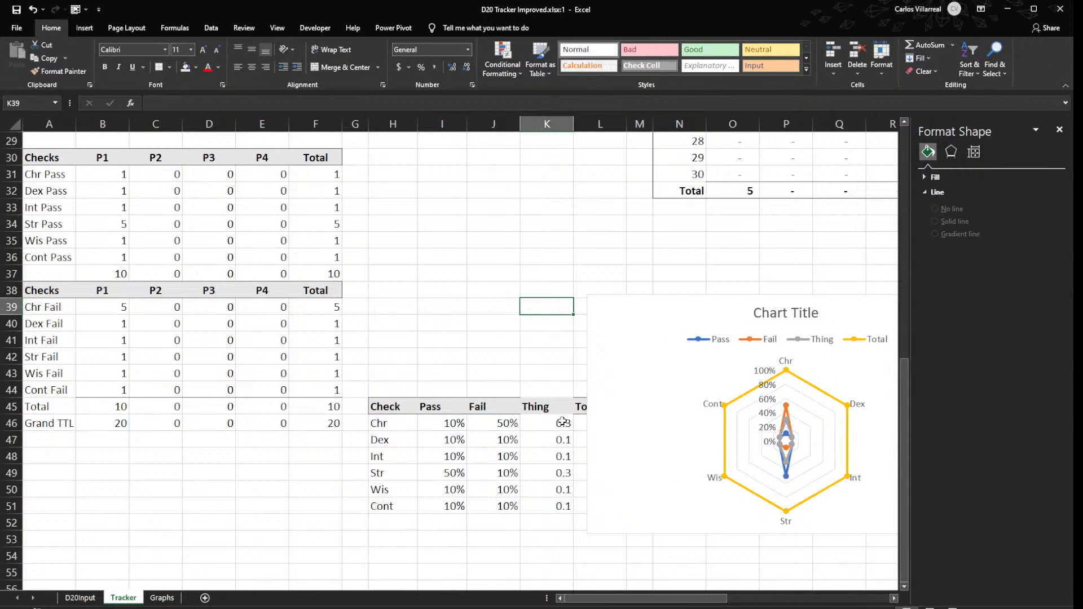
# - Examine the Thing column's formulas for Chr and Str against the Pass and Fail percentages and the radar chart
pyautogui.click(554, 423)
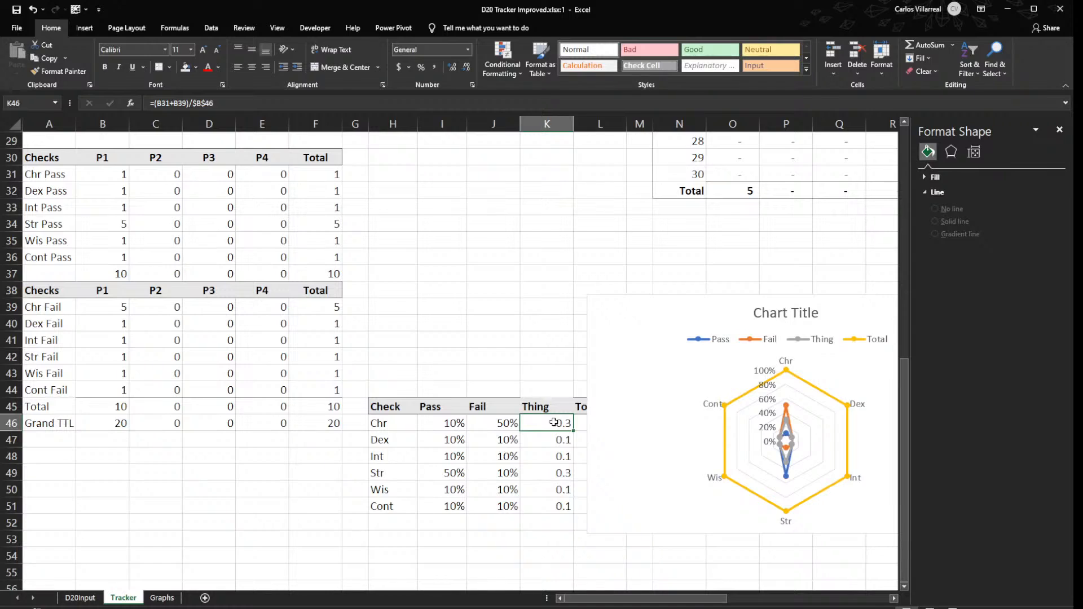
pyautogui.keyDown('ctrl'); pyautogui.click(566, 472); pyautogui.keyUp('ctrl')
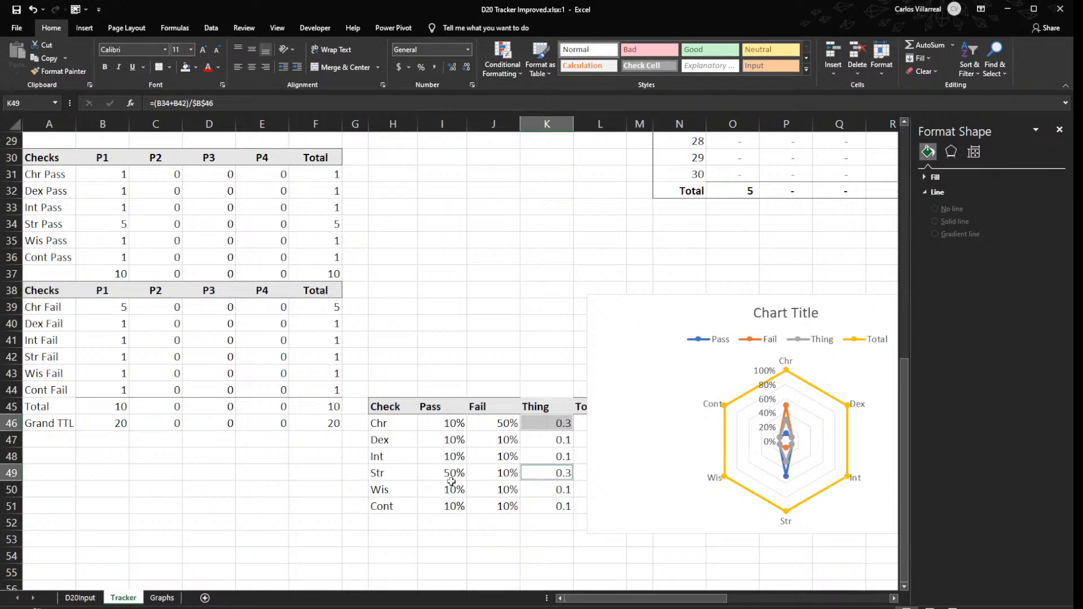
pyautogui.click(530, 320)
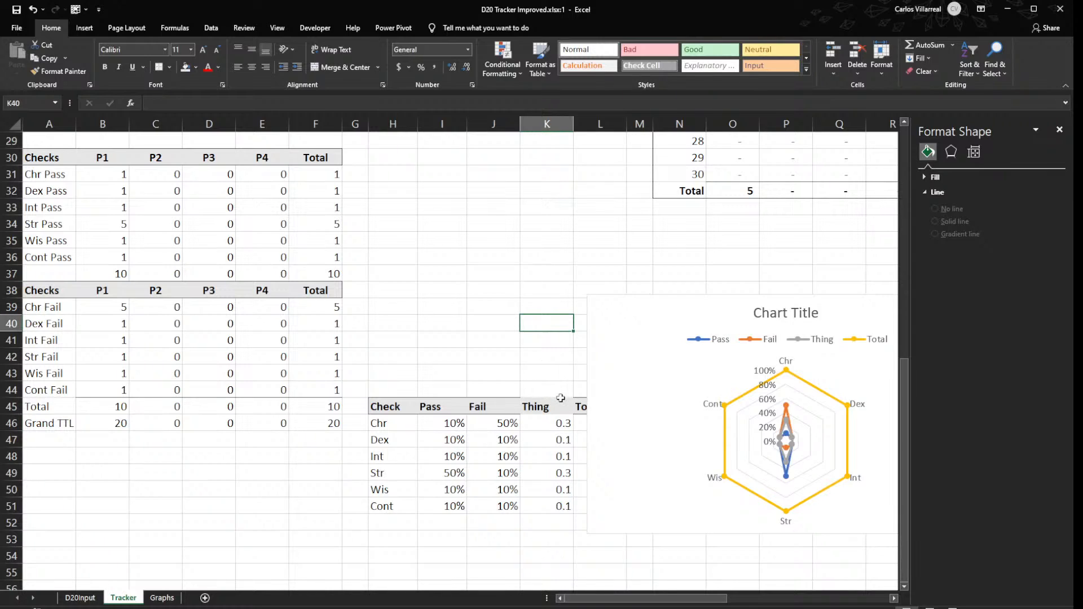
pyautogui.click(557, 422)
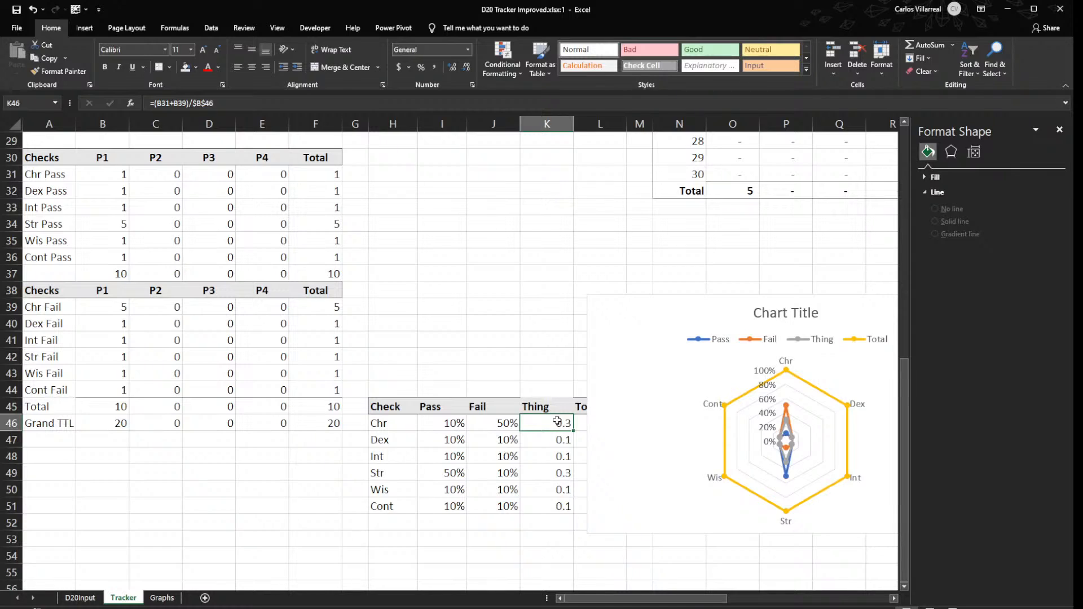
pyautogui.moveTo(454, 433); pyautogui.dragTo(486, 434)
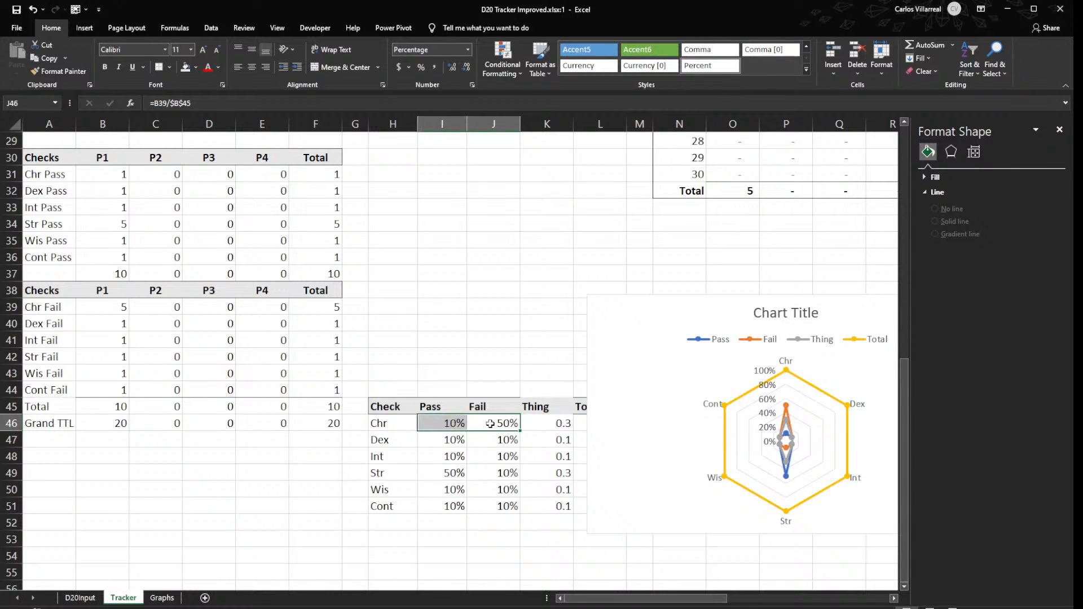
pyautogui.doubleClick(541, 423)
pyautogui.press('Return')
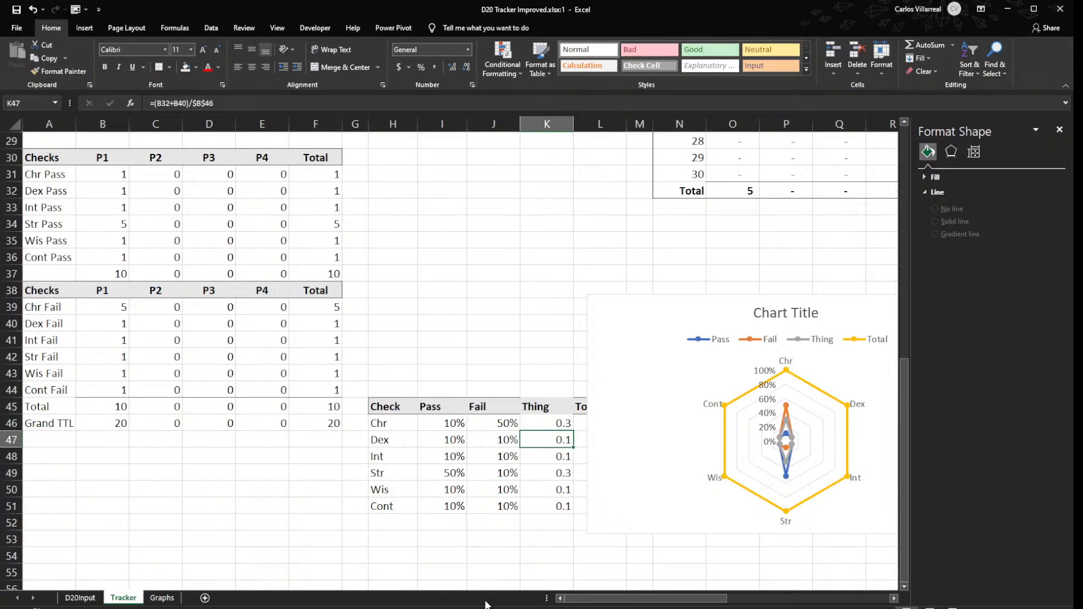
pyautogui.click(544, 426)
pyautogui.doubleClick(545, 426)
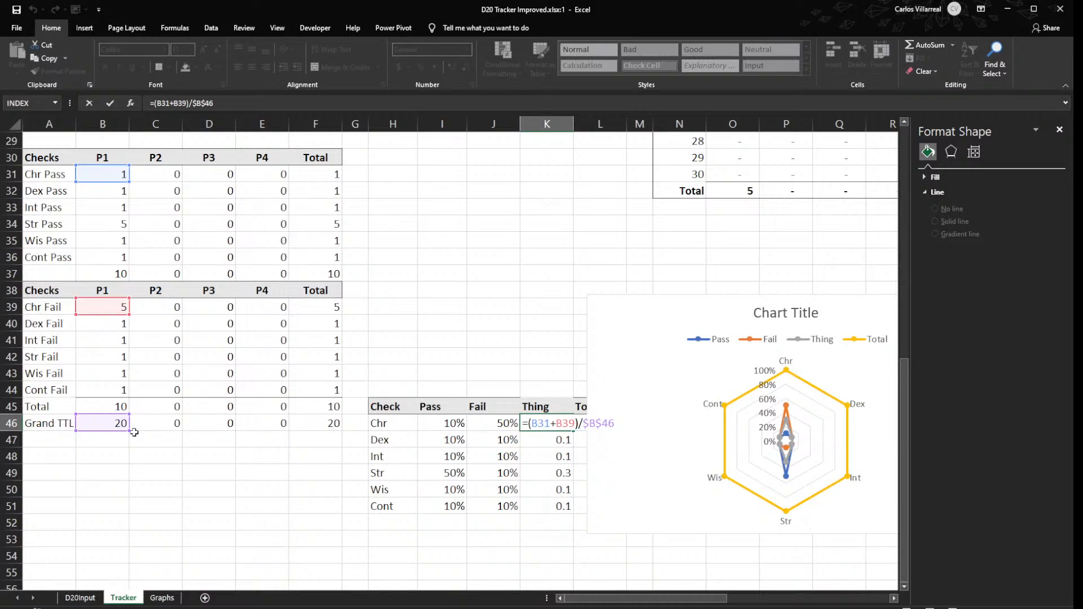
pyautogui.press('Return')
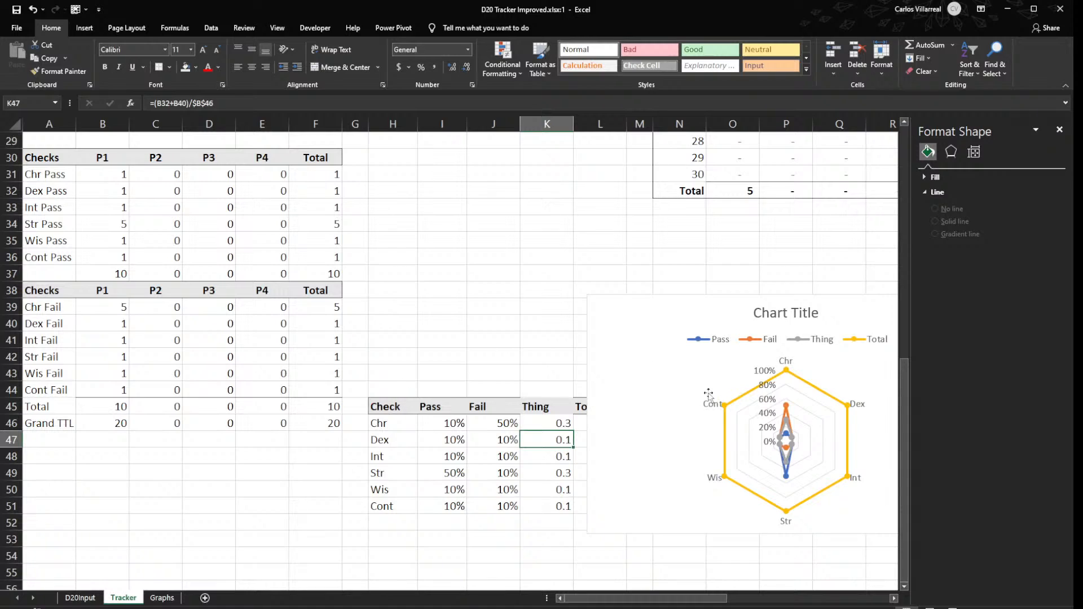
pyautogui.click(552, 295)
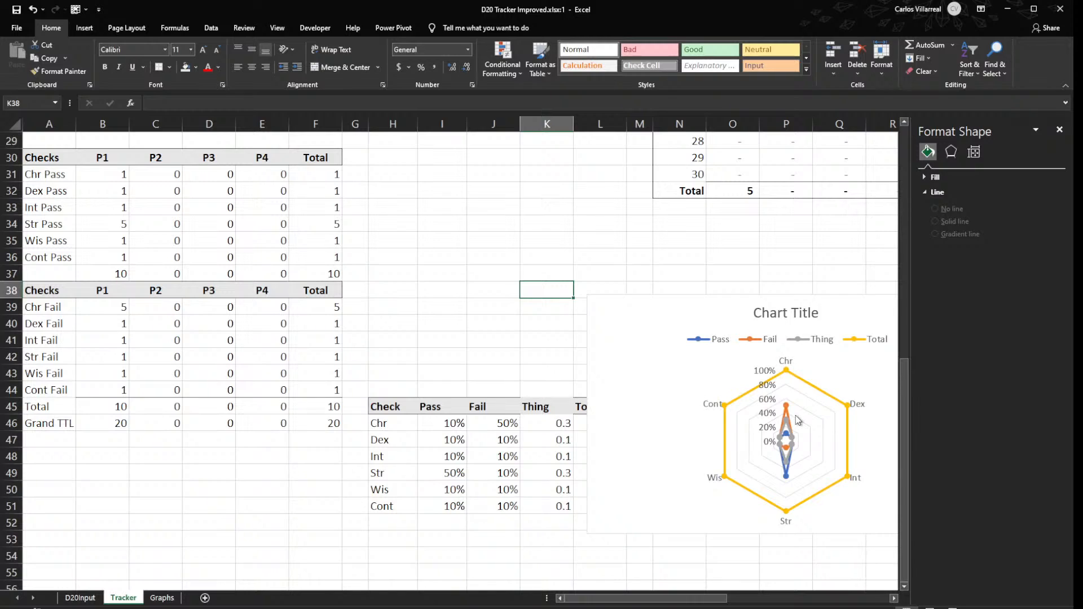
# - Clear the heading and all values of the Thing column in the percentage table
pyautogui.moveTo(563, 411); pyautogui.dragTo(543, 511)
pyautogui.press('Delete')
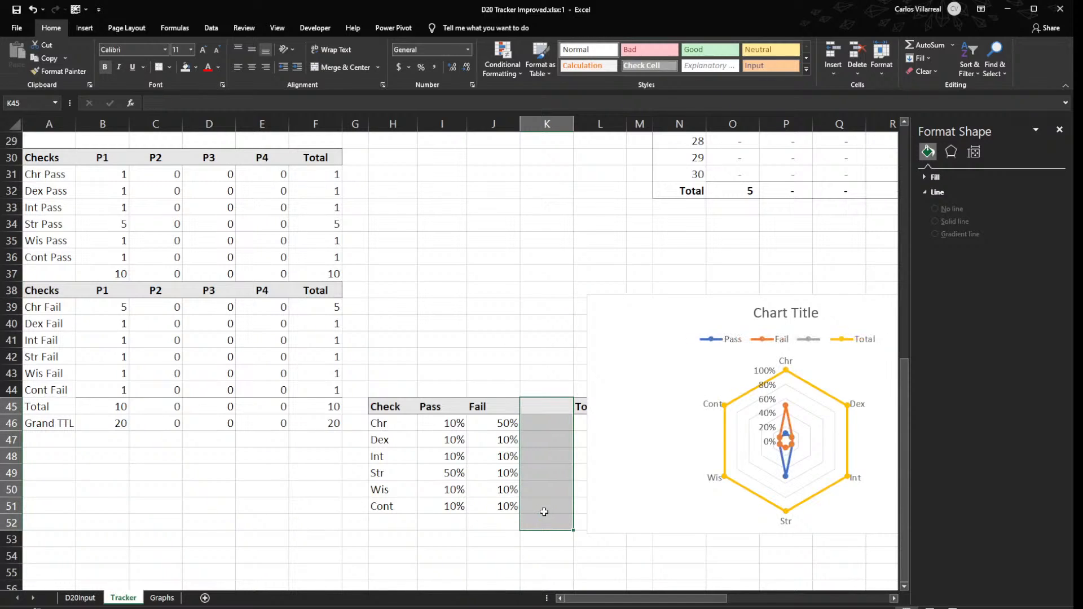
pyautogui.click(545, 323)
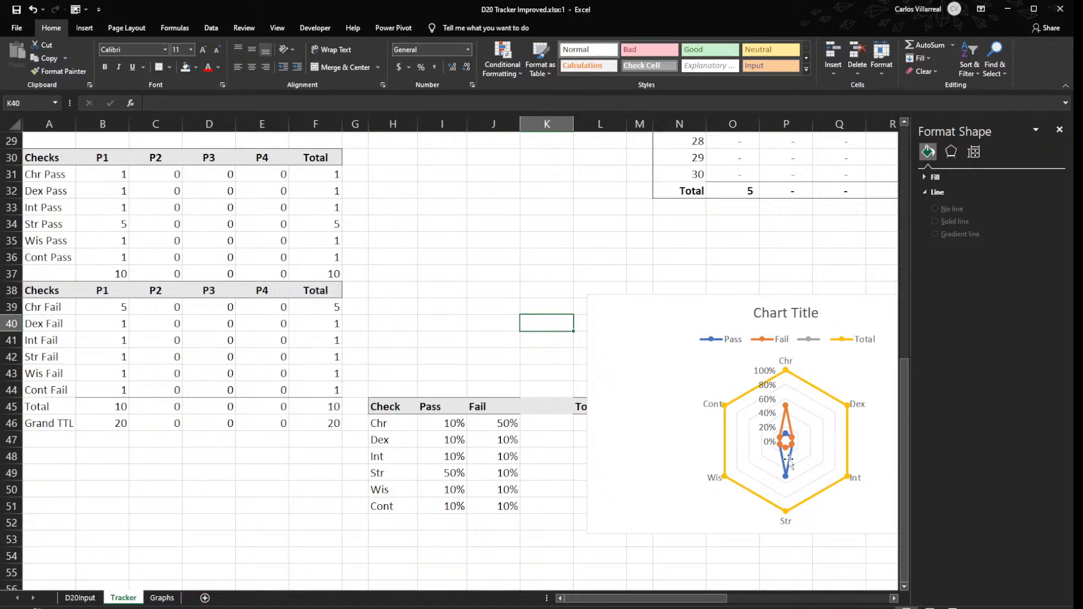
# - Try deleting the blank cells K45:K51 so the Total column shifts left, and undo the deletion
pyautogui.moveTo(558, 404); pyautogui.dragTo(558, 505)
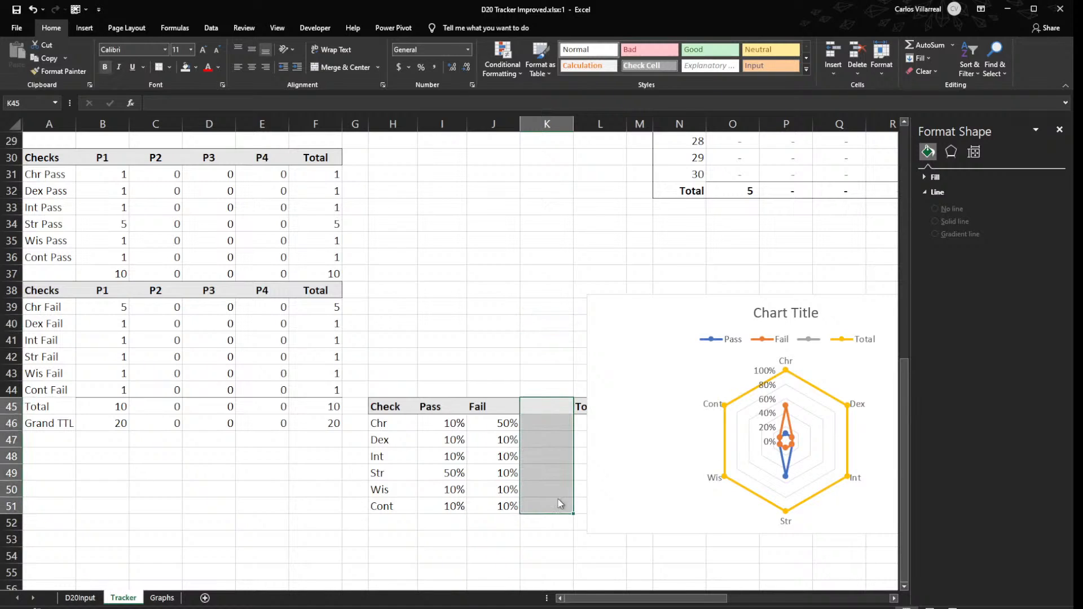
pyautogui.click(601, 607)
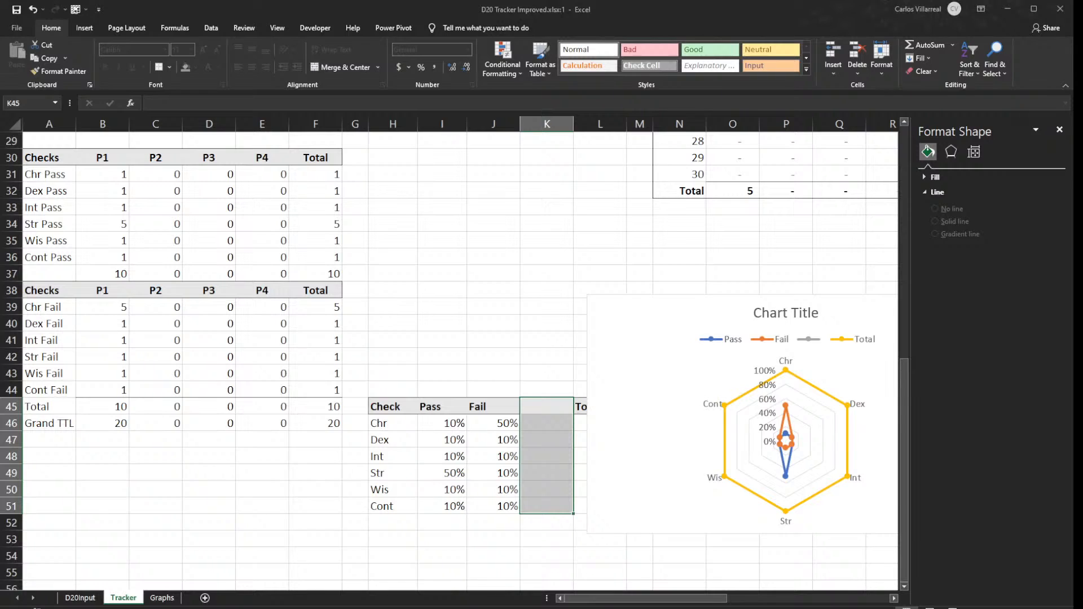
pyautogui.click(601, 607)
pyautogui.click(614, 525)
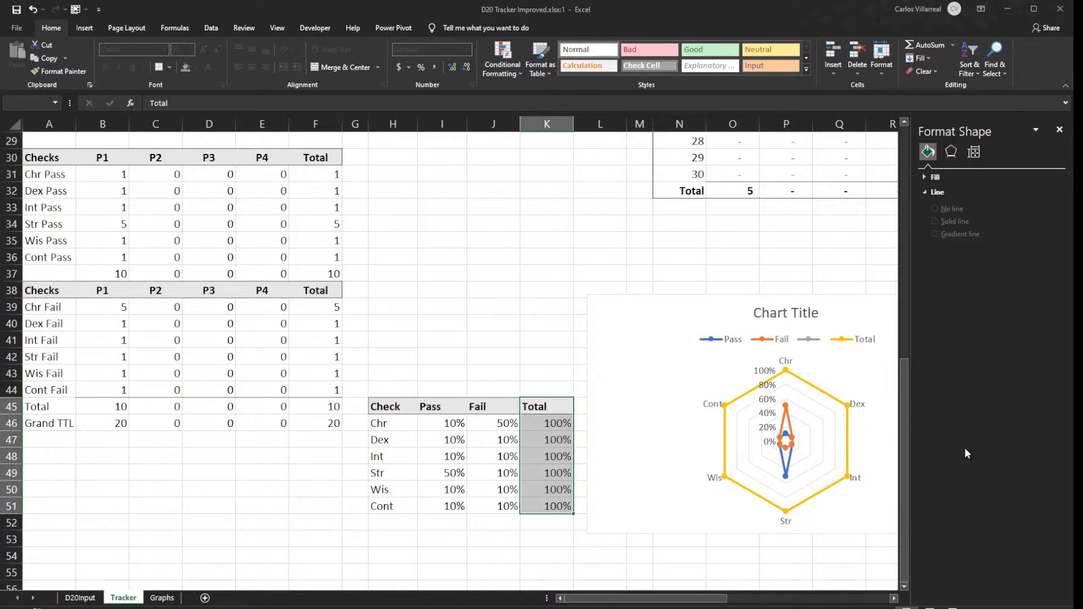
pyautogui.click(522, 361)
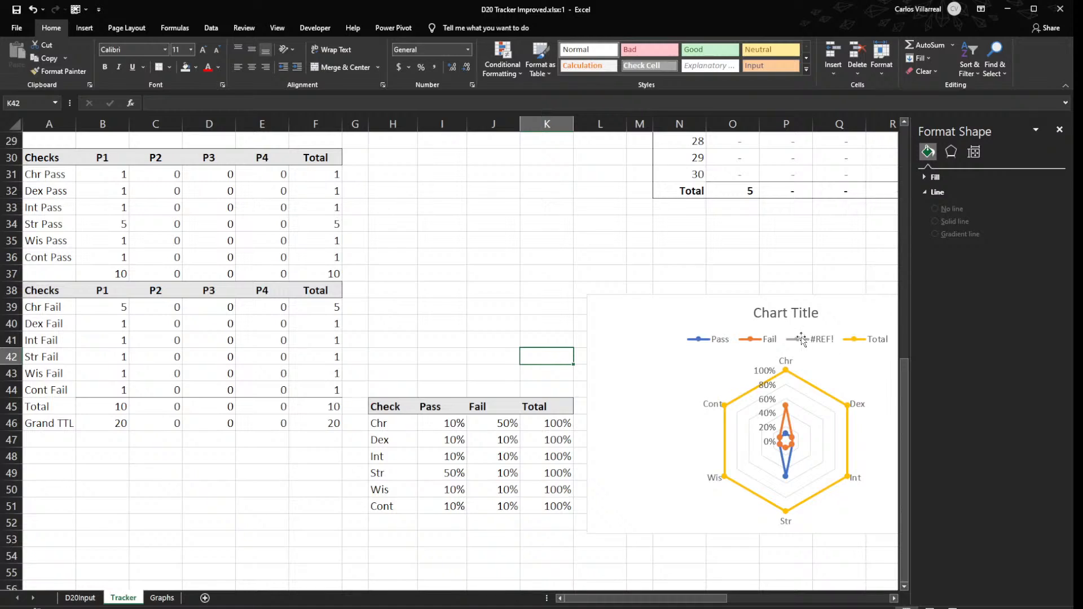
pyautogui.hotkey('ctrl', 'z')
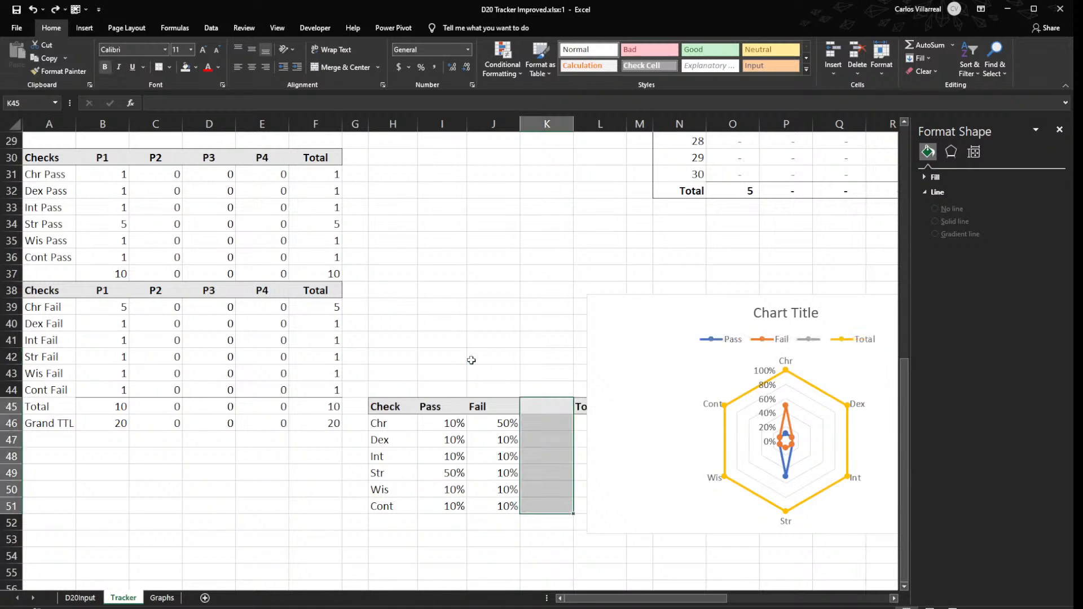
pyautogui.click(471, 361)
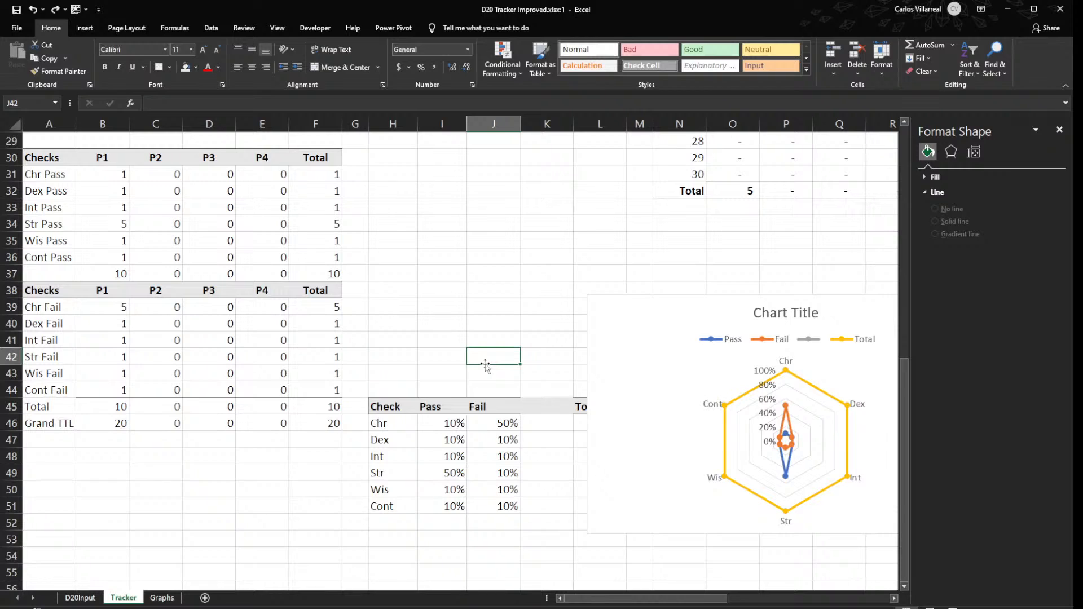
# - Move the radar chart clear of the table's Total column and close the formatting pane
pyautogui.moveTo(655, 364); pyautogui.dragTo(710, 342)
pyautogui.click(560, 301)
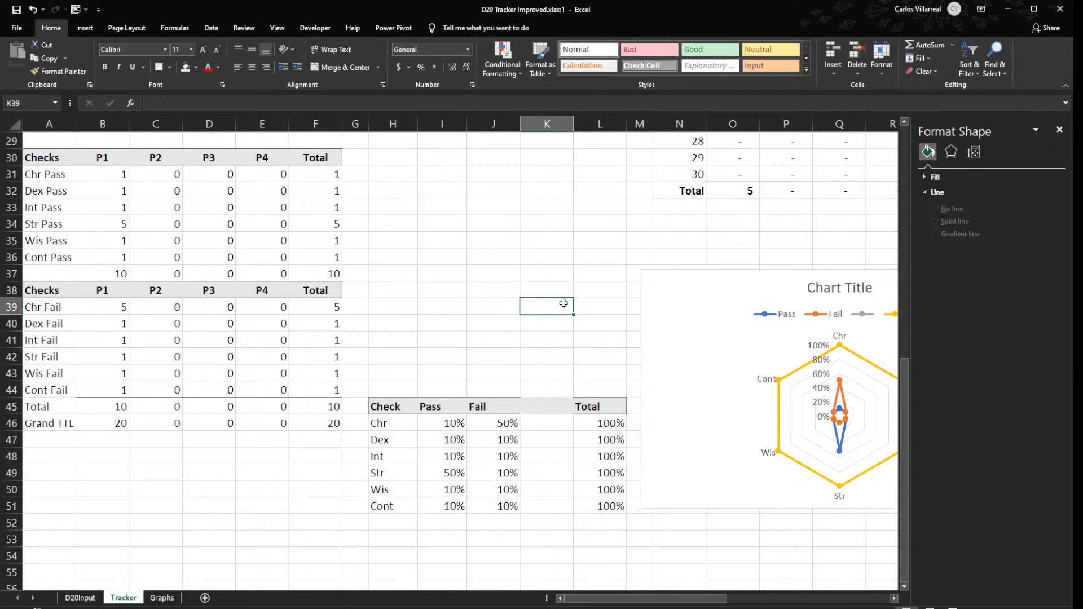
pyautogui.click(1060, 129)
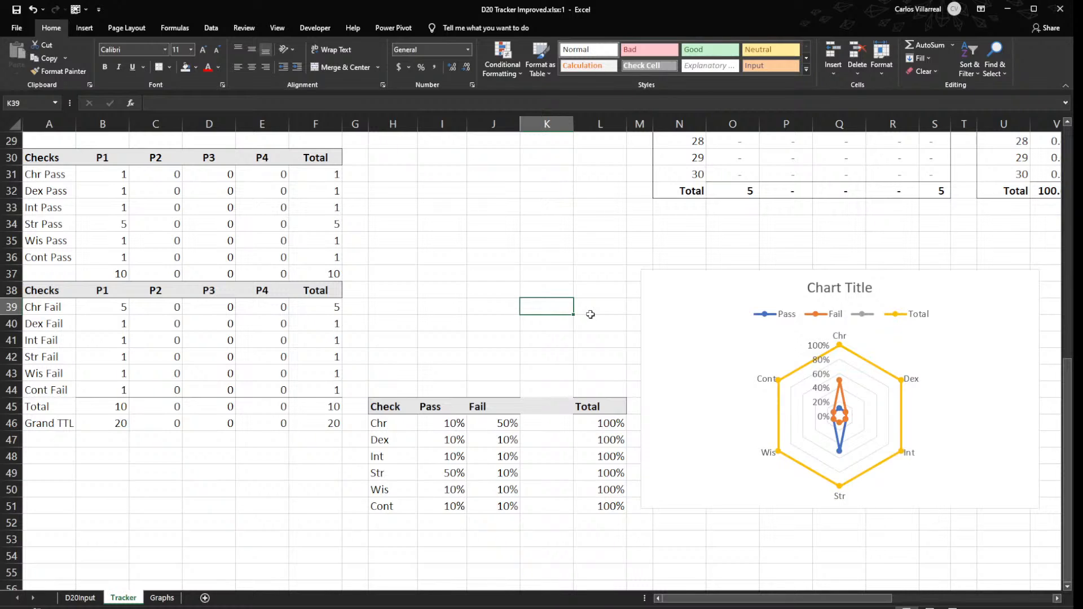
pyautogui.scroll(10, 497, 320)
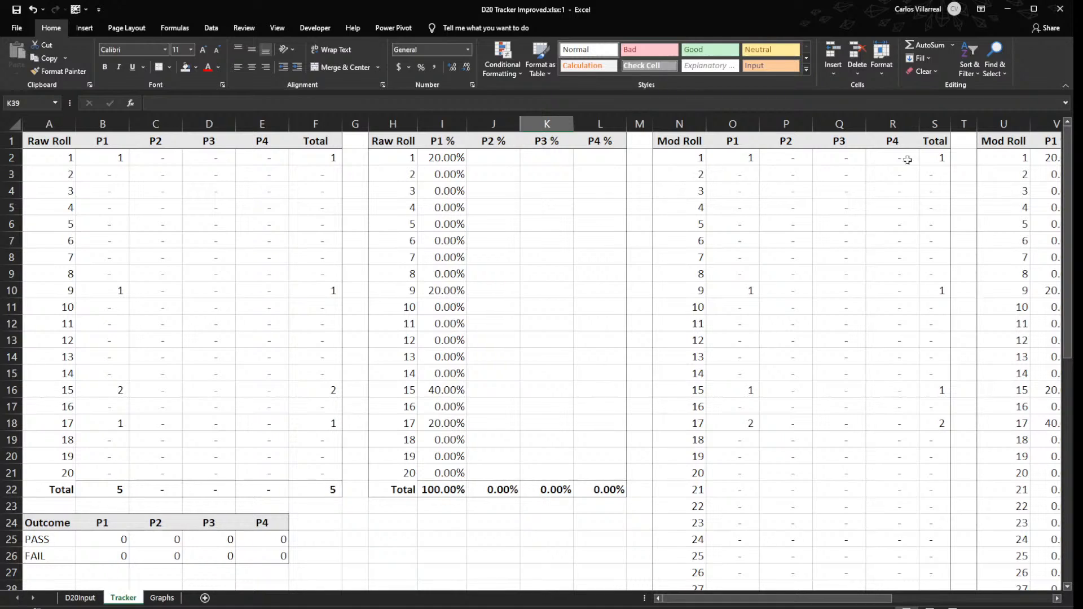
pyautogui.moveTo(967, 159); pyautogui.dragTo(971, 235)
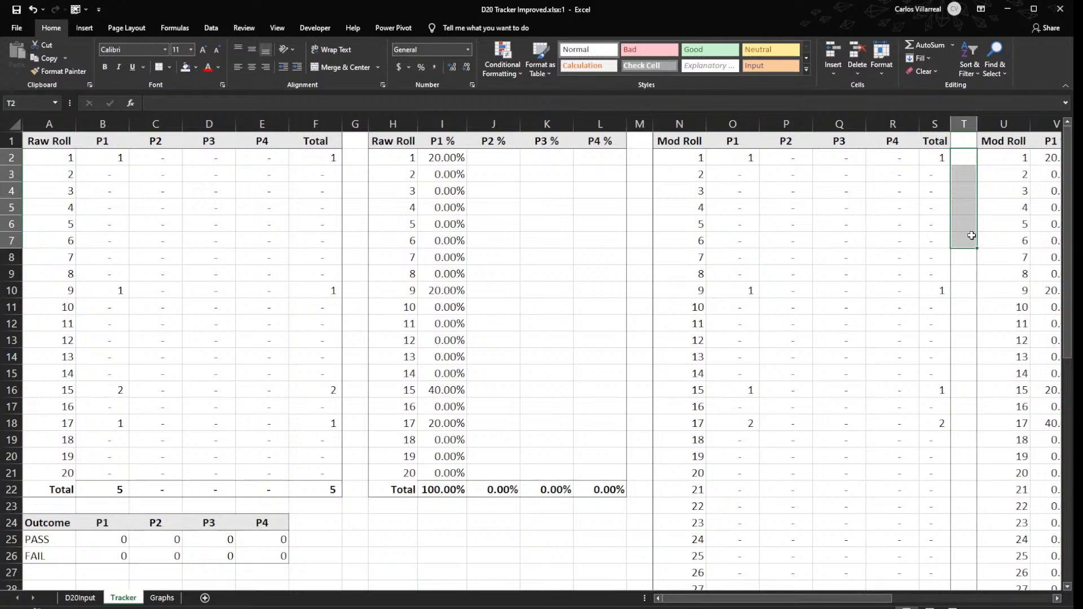